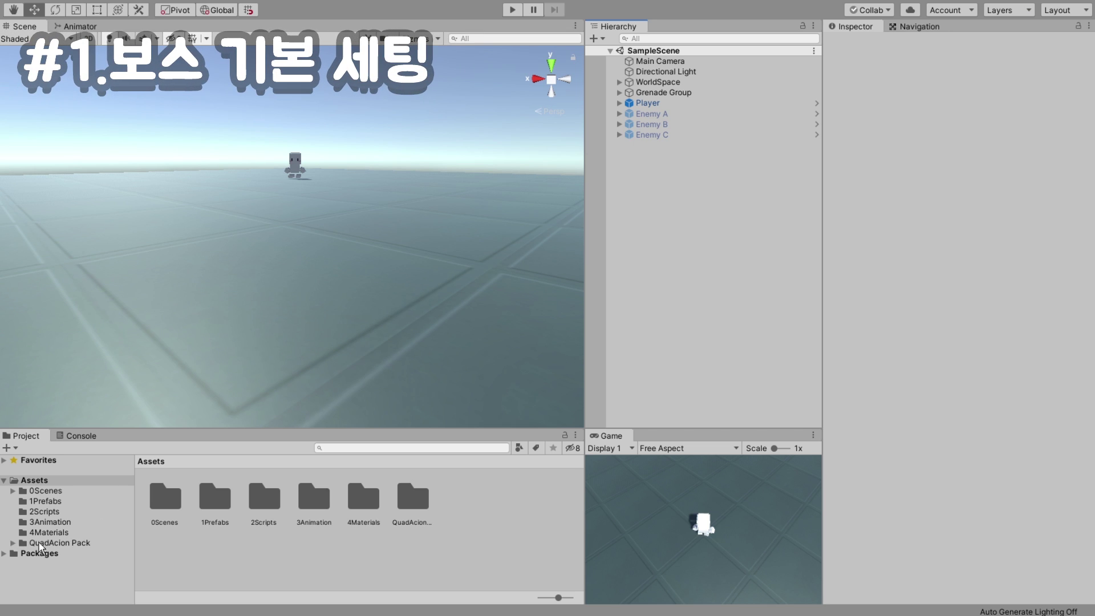
# Drag the Enemy D prefab from QuadAcion Pack > Prefabs into the scene.
pyautogui.click(38, 542)
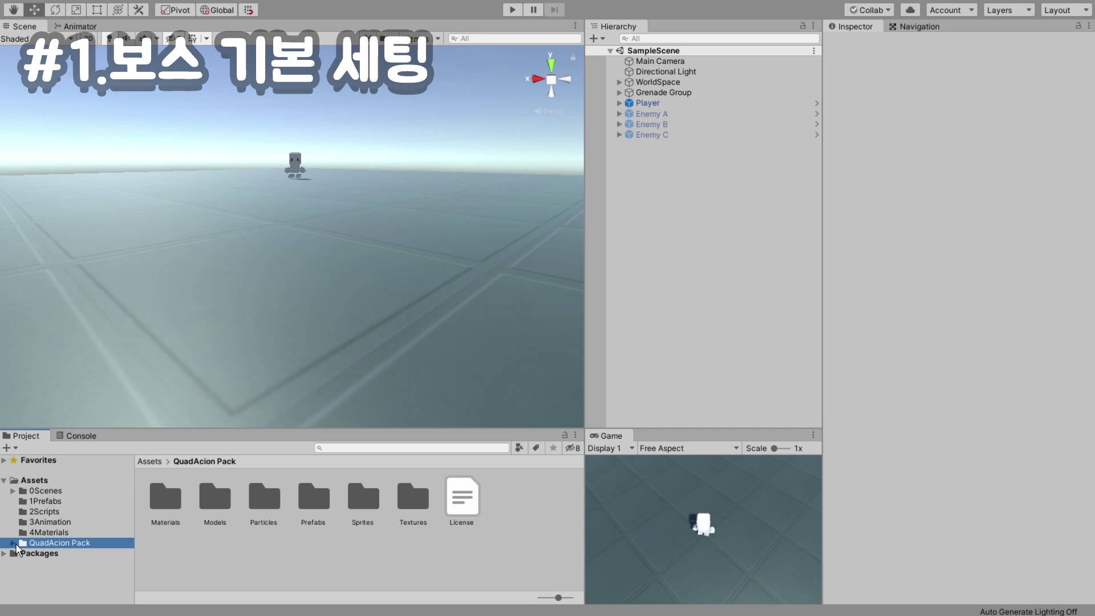
pyautogui.click(15, 545)
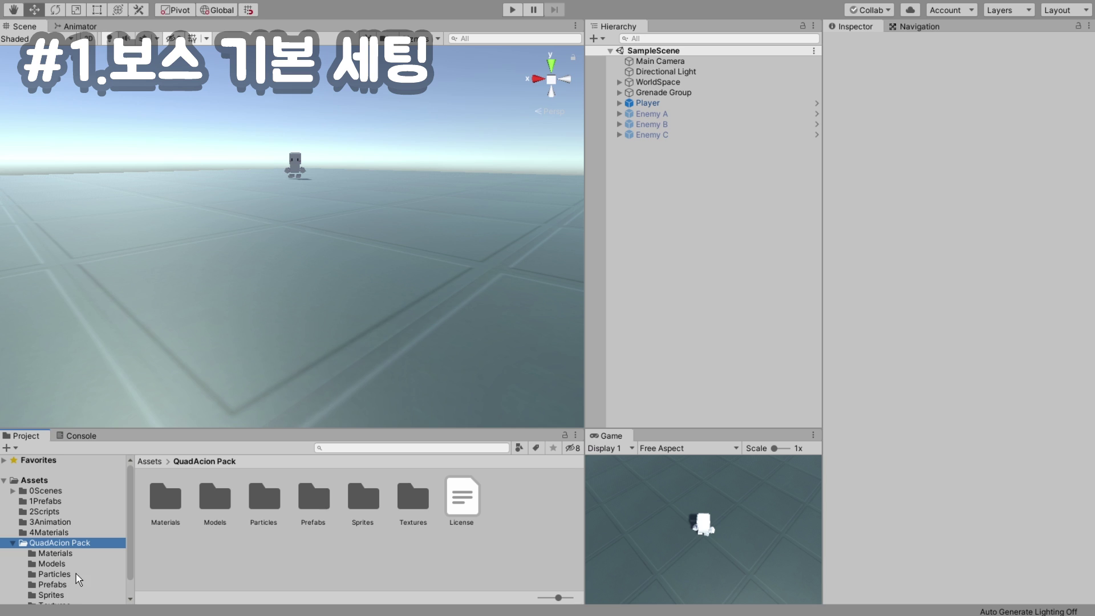
pyautogui.click(57, 584)
pyautogui.scroll(-3, 342, 533)
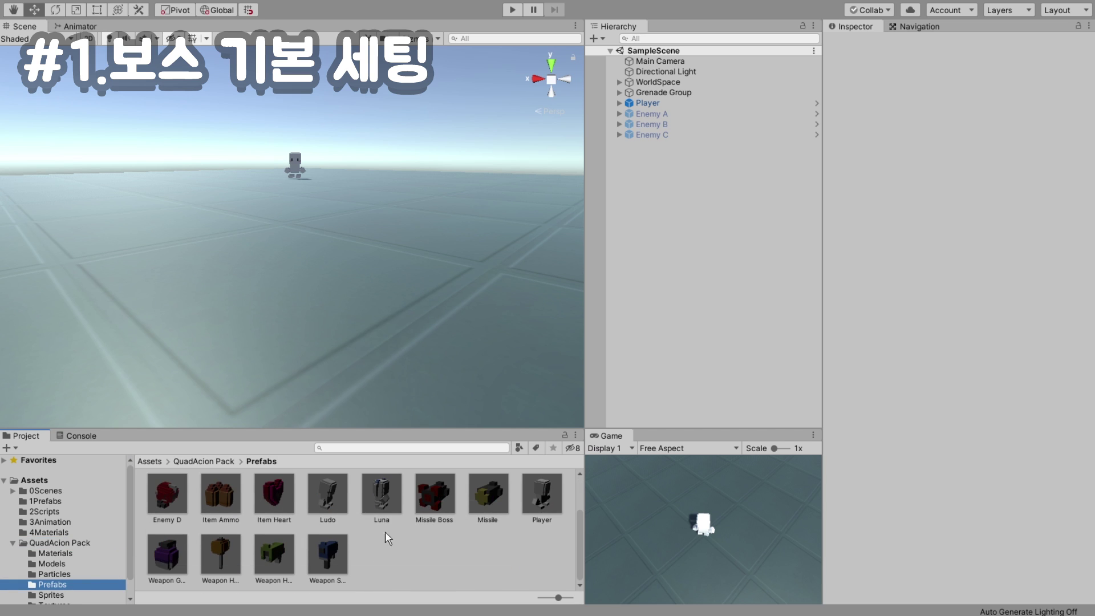
pyautogui.scroll(3, 312, 524)
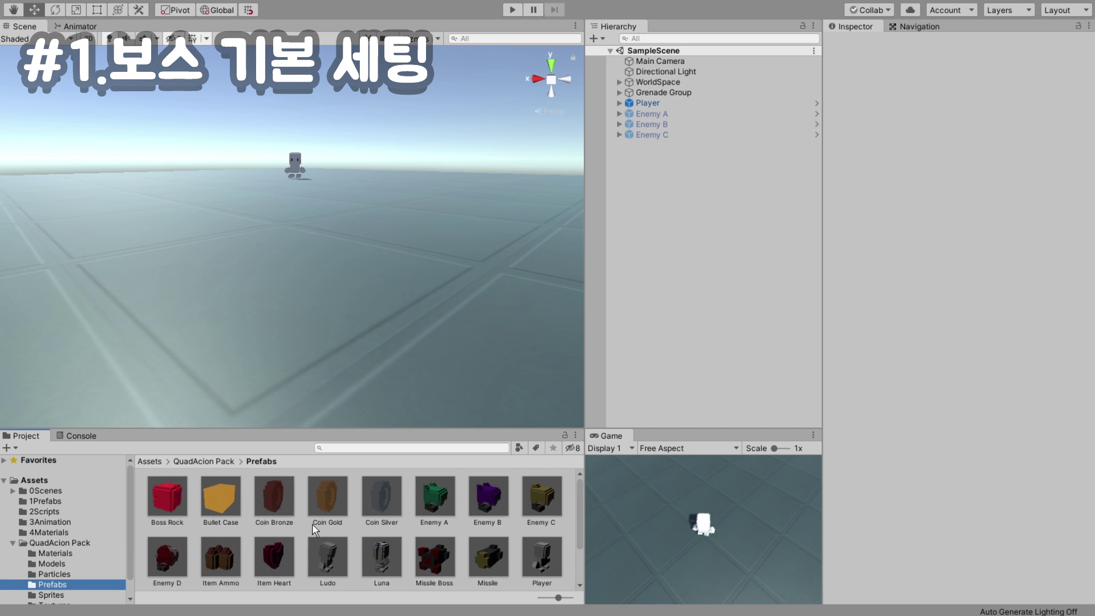
pyautogui.click(164, 556)
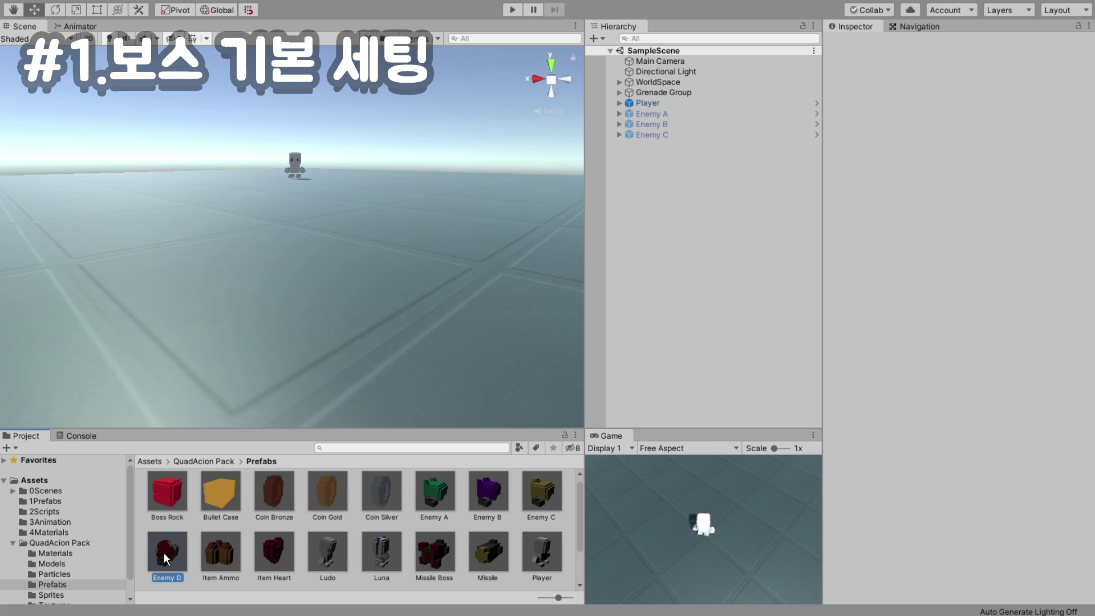
pyautogui.moveTo(163, 553); pyautogui.dragTo(682, 220)
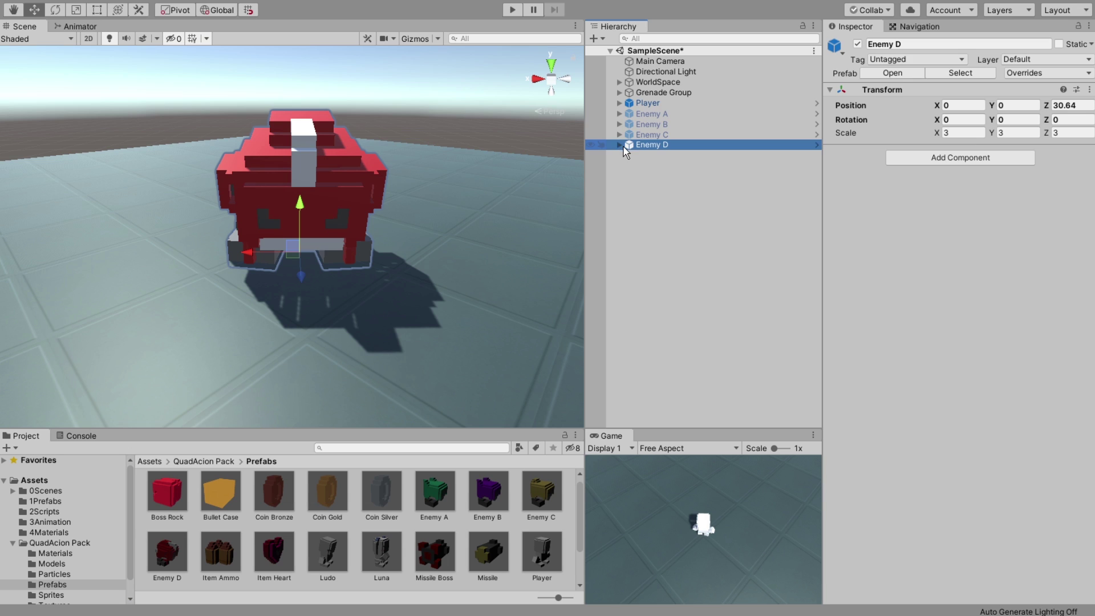
# Select Enemy D's Mesh Object child and duplicate the Enemy C controller in 3Animation.
pyautogui.click(620, 145)
pyautogui.click(681, 154)
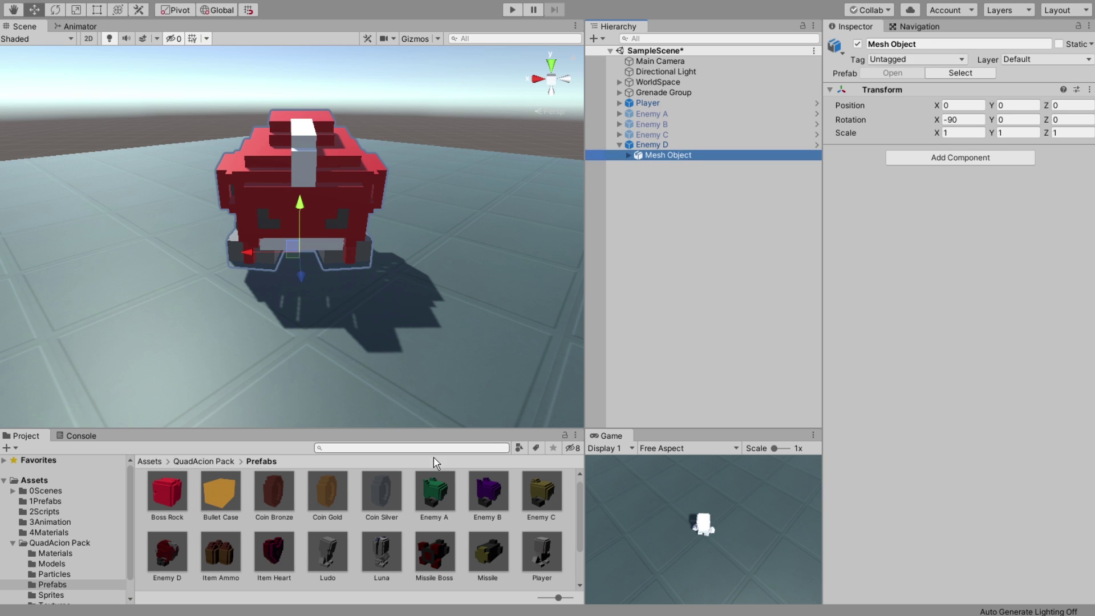
pyautogui.click(56, 522)
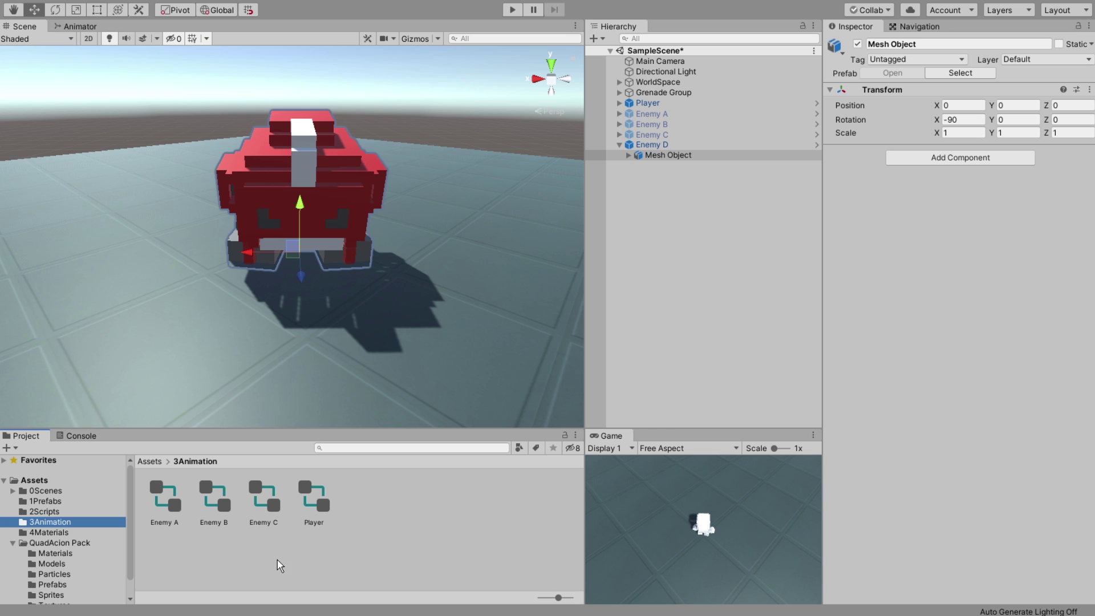
pyautogui.click(266, 497)
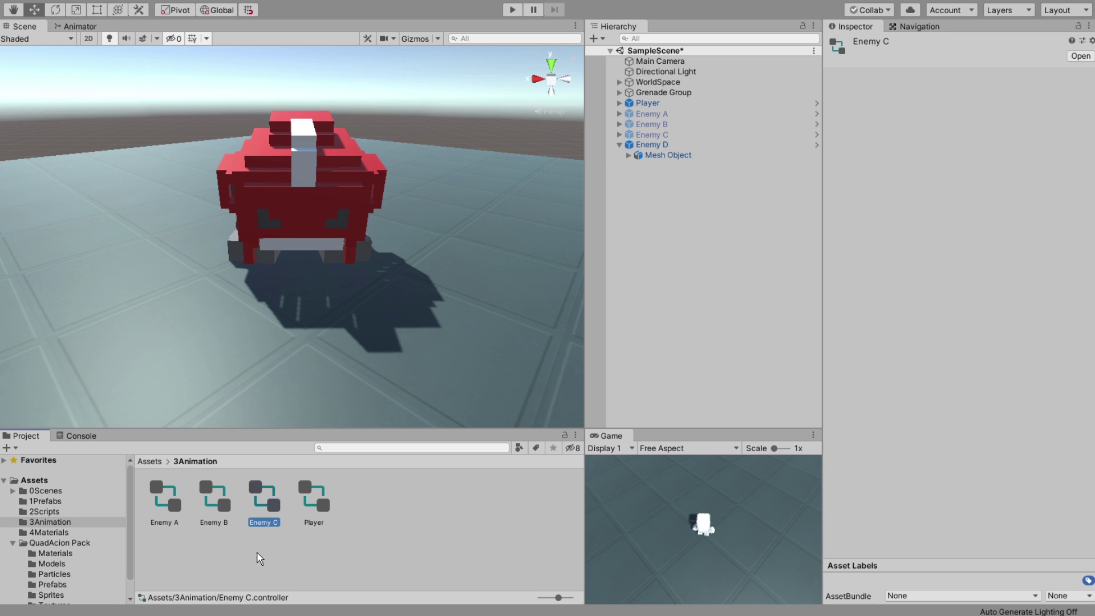
pyautogui.hotkey('ctrl', 'd')
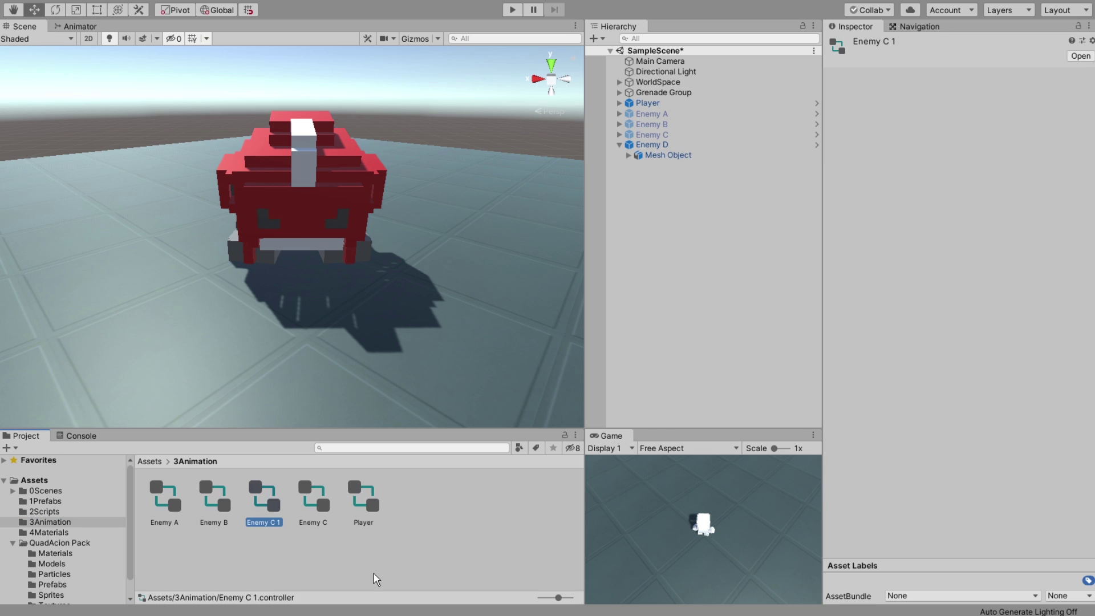
# Rename the copy 'Enemy D' and attach it to Mesh Object as its Animator controller.
pyautogui.click(273, 524)
pyautogui.write('Enemy D')
pyautogui.press('Return')
pyautogui.click(670, 156)
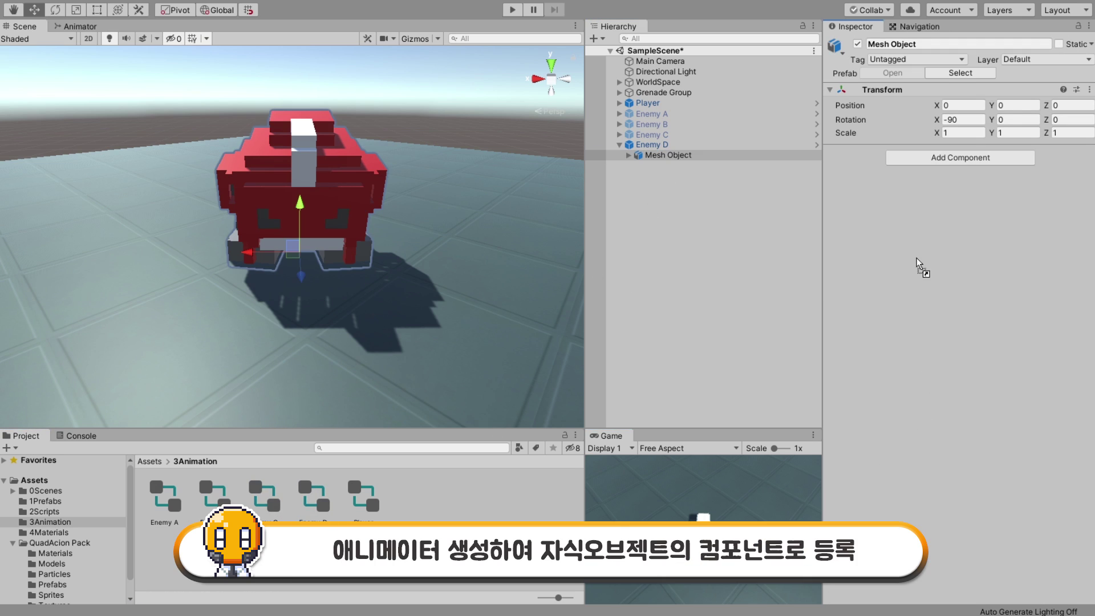
pyautogui.moveTo(308, 505); pyautogui.dragTo(923, 268)
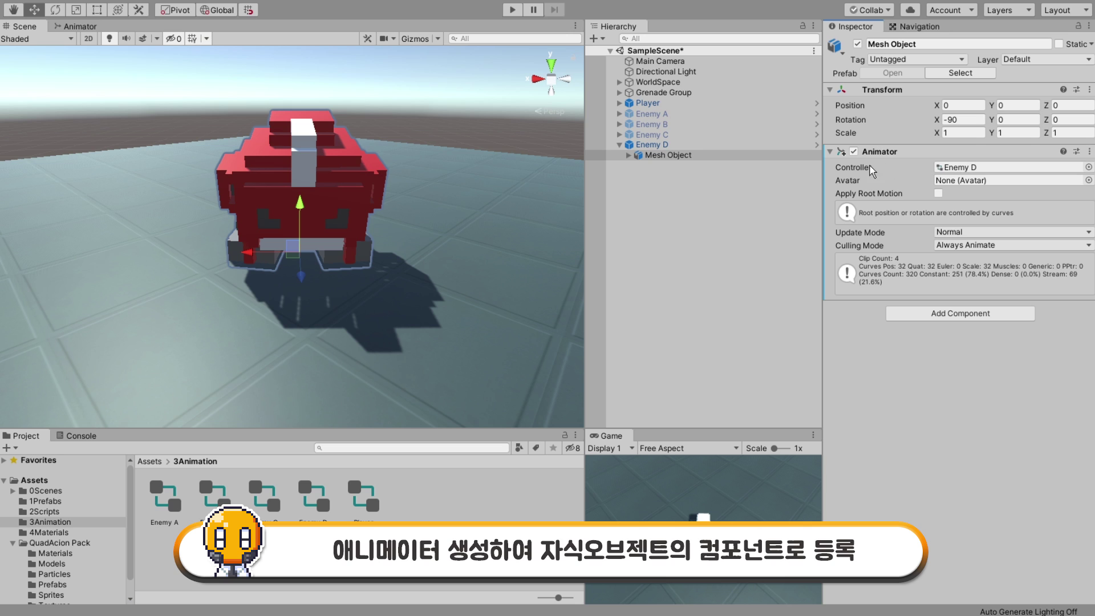
# Open the Enemy D controller graph and delete the Walk and Attack states.
pyautogui.doubleClick(946, 168)
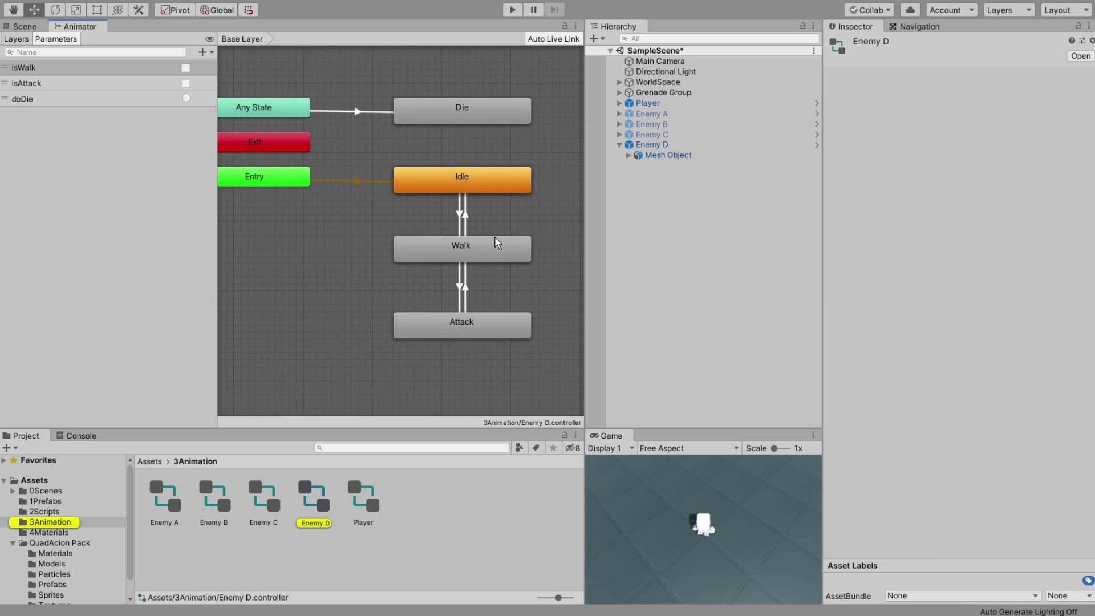
pyautogui.moveTo(342, 235); pyautogui.dragTo(378, 224, button='middle')
pyautogui.scroll(-2, 406, 211)
pyautogui.scroll(2, 508, 221)
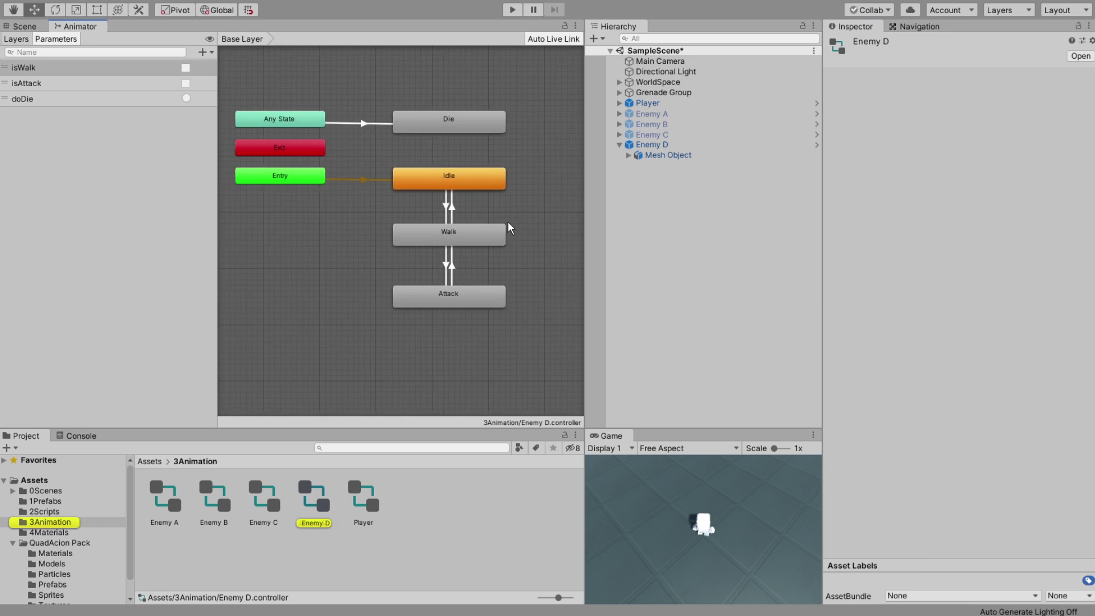
pyautogui.scroll(2, 388, 219)
pyautogui.click(506, 175)
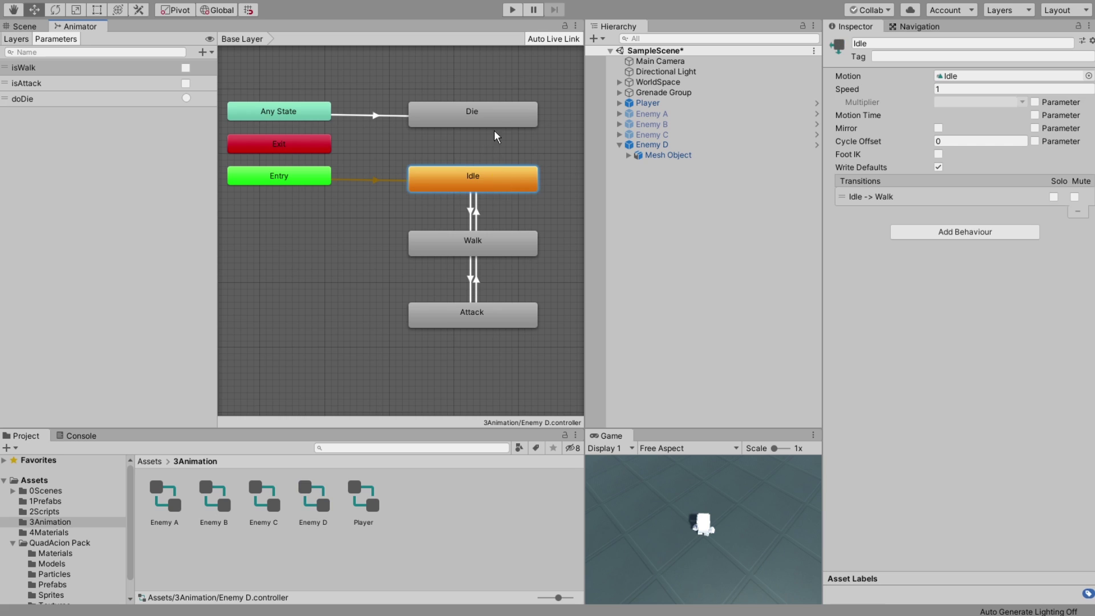
pyautogui.click(501, 118)
pyautogui.click(486, 242)
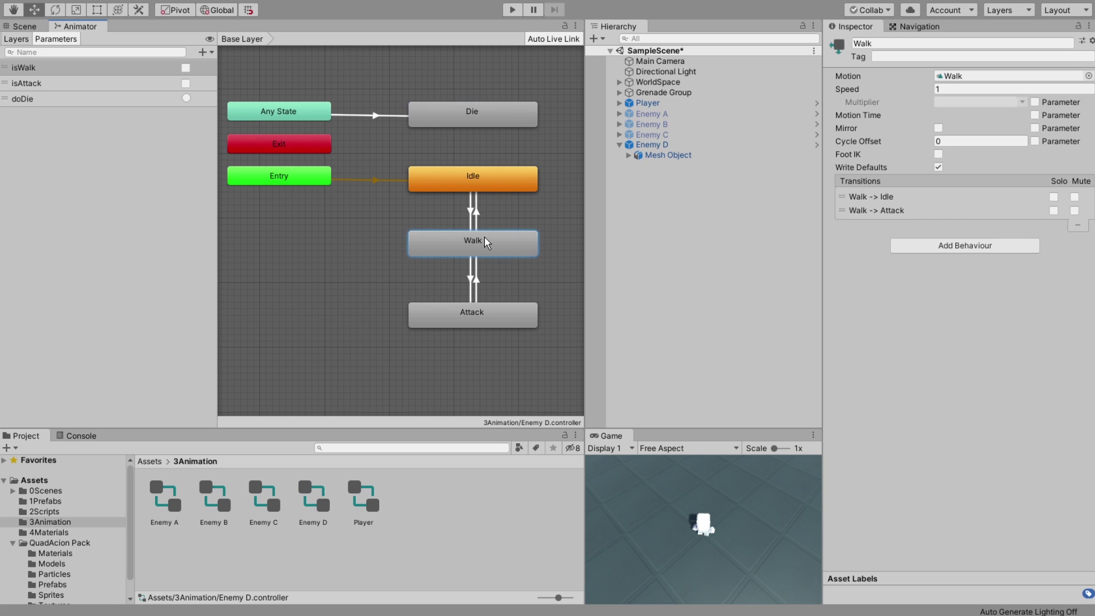
pyautogui.click(496, 317)
pyautogui.moveTo(513, 373); pyautogui.dragTo(392, 228)
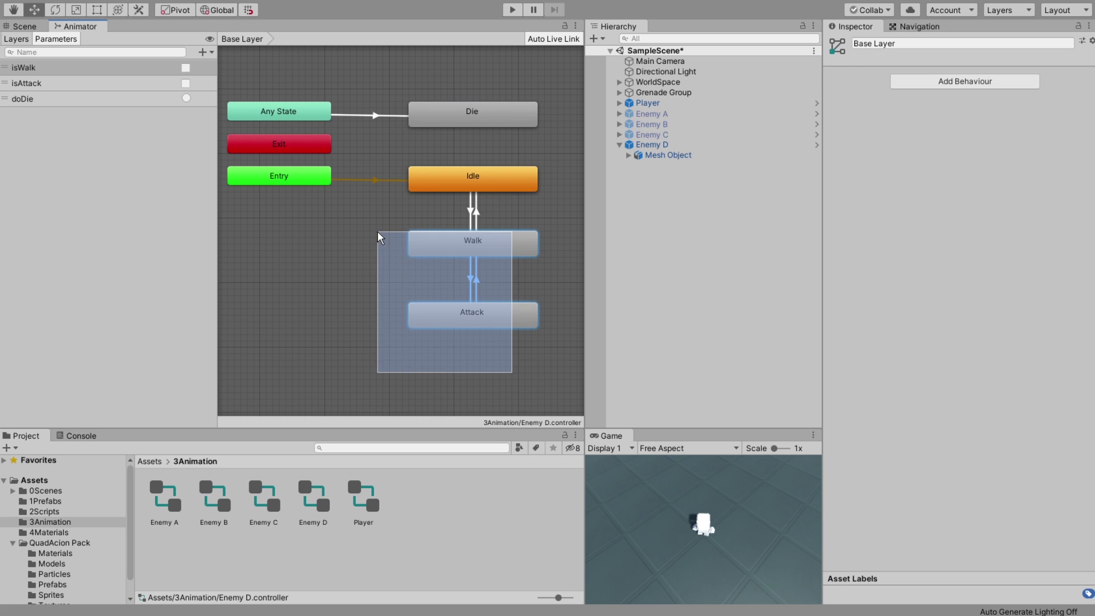
pyautogui.press('Delete')
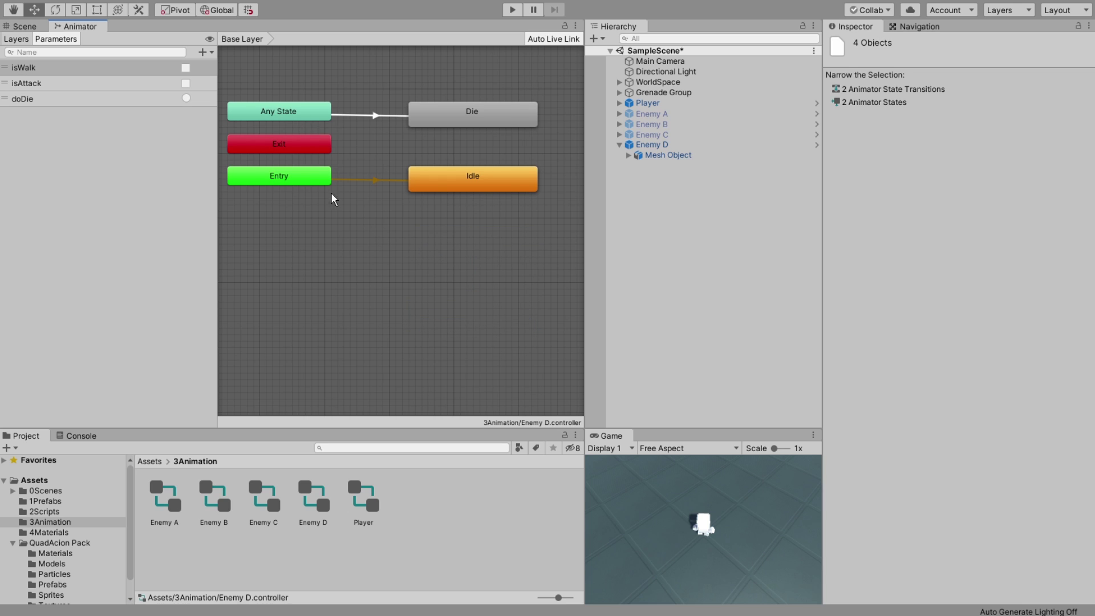
# Arrange Any State and Die beneath Entry, with Idle moved left.
pyautogui.moveTo(332, 193); pyautogui.dragTo(395, 201, button='middle')
pyautogui.moveTo(511, 180); pyautogui.dragTo(466, 180)
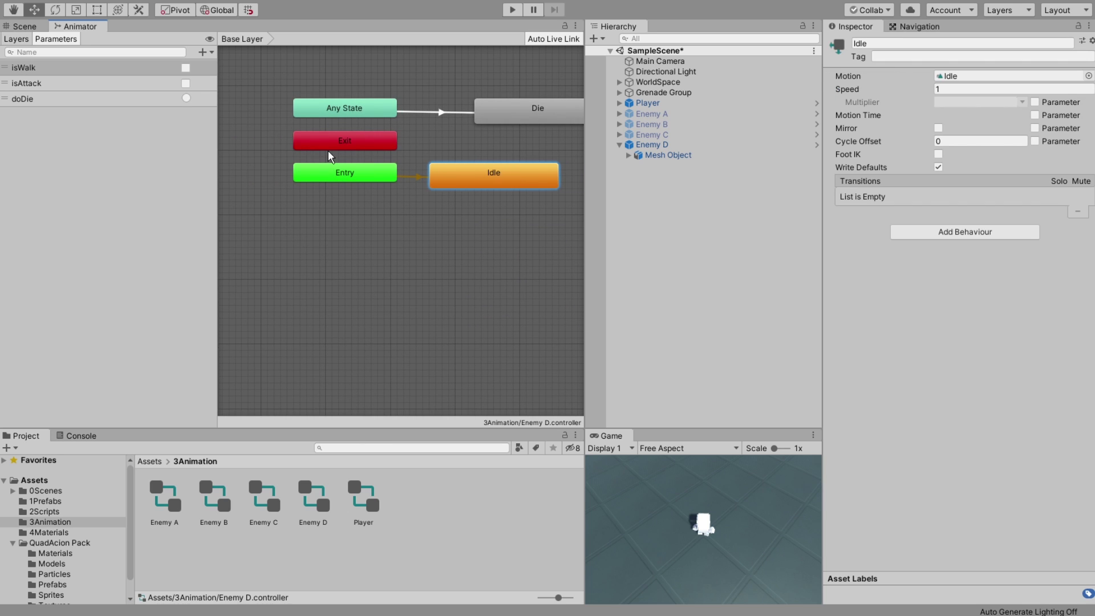
pyautogui.click(354, 141)
pyautogui.moveTo(375, 110)
pyautogui.mouseDown()
pyautogui.moveTo(368, 201)
pyautogui.moveTo(388, 219)
pyautogui.mouseUp()
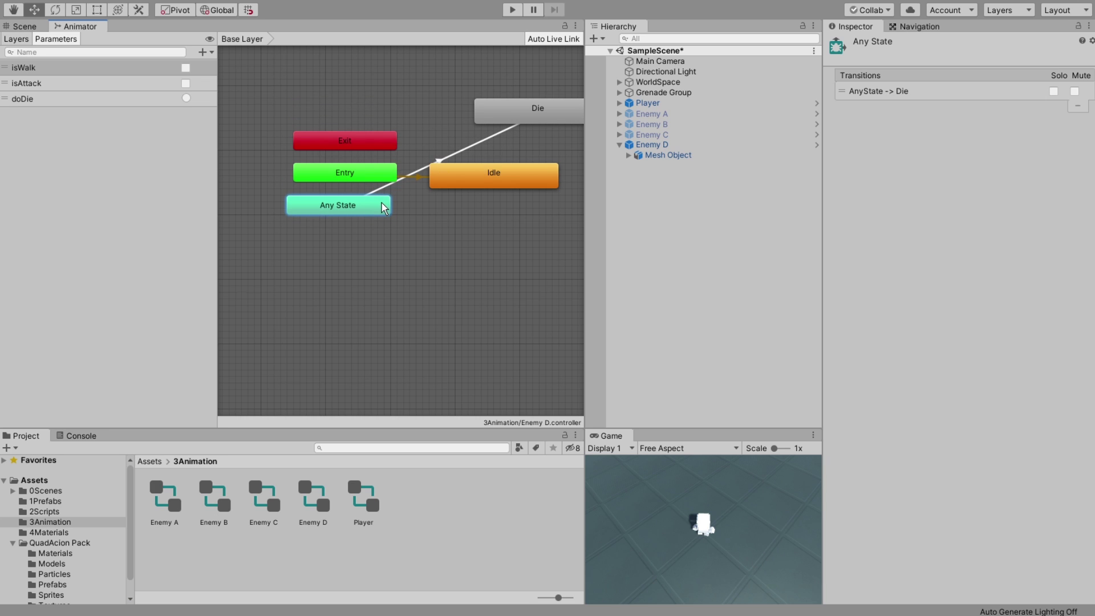
pyautogui.moveTo(506, 126); pyautogui.dragTo(230, 278)
pyautogui.click(536, 114)
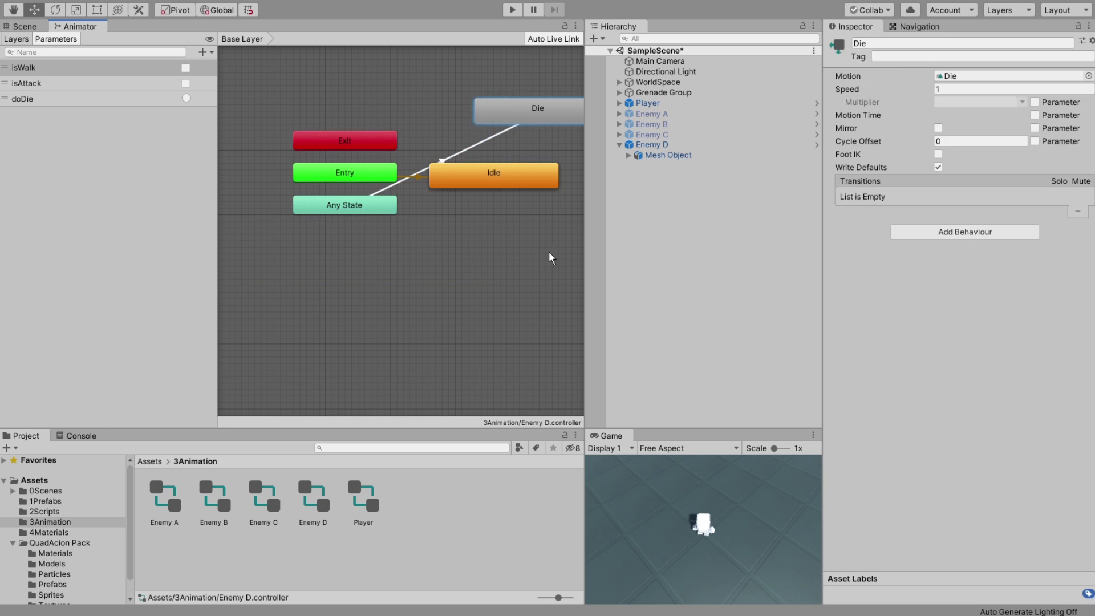
pyautogui.moveTo(536, 117); pyautogui.dragTo(269, 274)
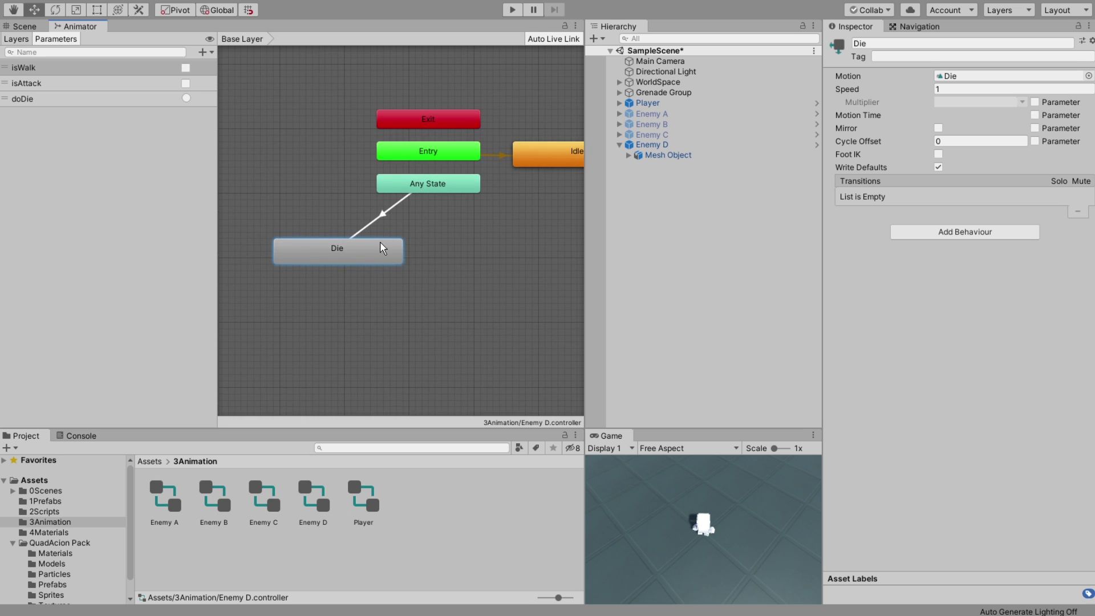
pyautogui.moveTo(380, 245); pyautogui.dragTo(349, 251)
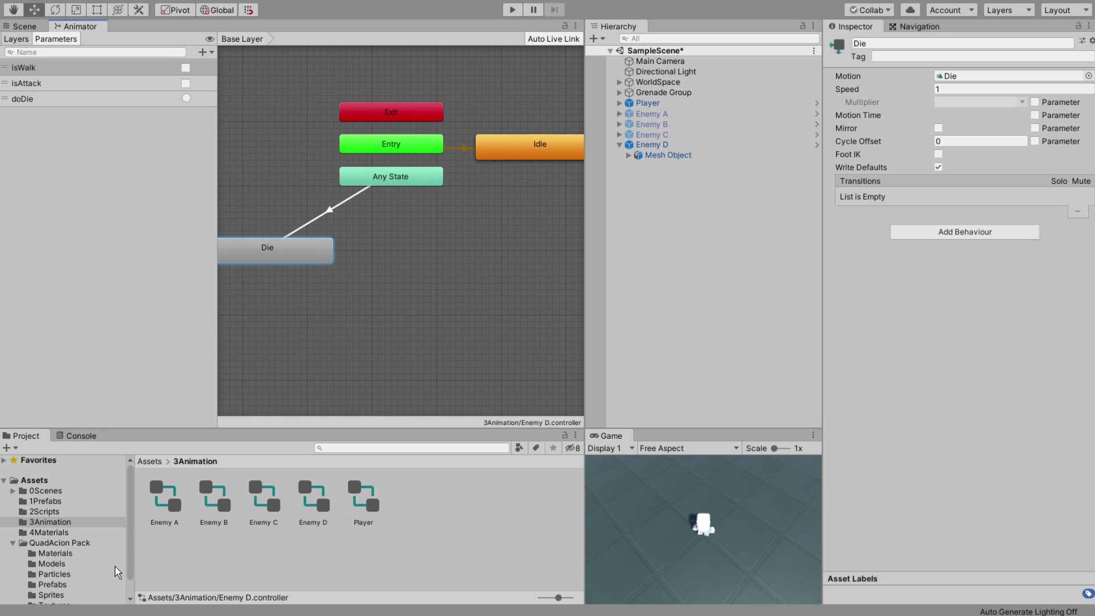
pyautogui.click(69, 543)
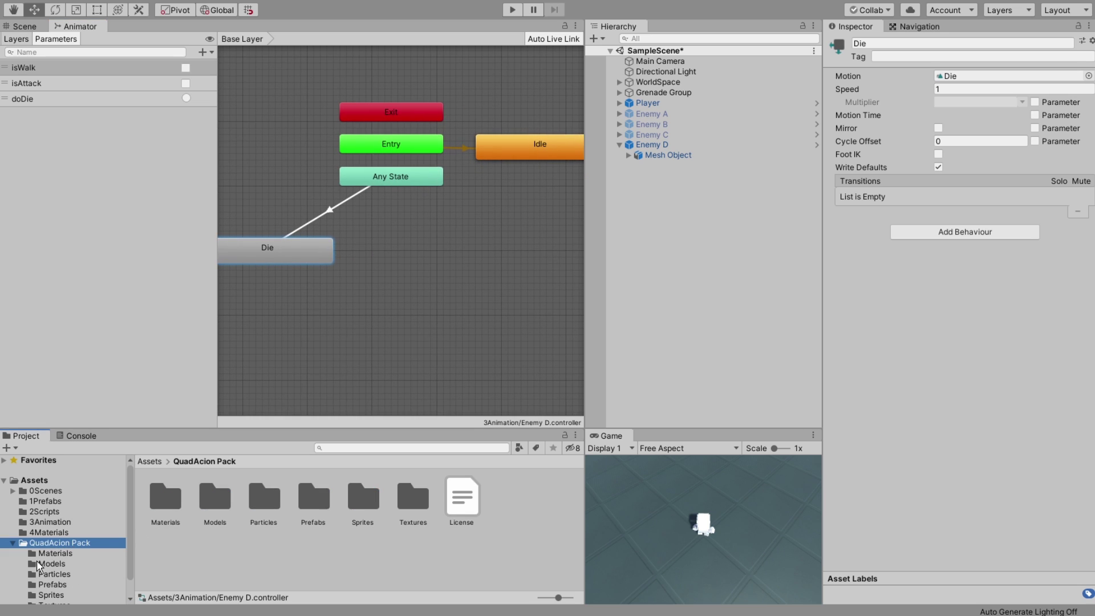
# Add BigShot, Shot and Taunt states from the enemy model's animation clips.
pyautogui.click(50, 564)
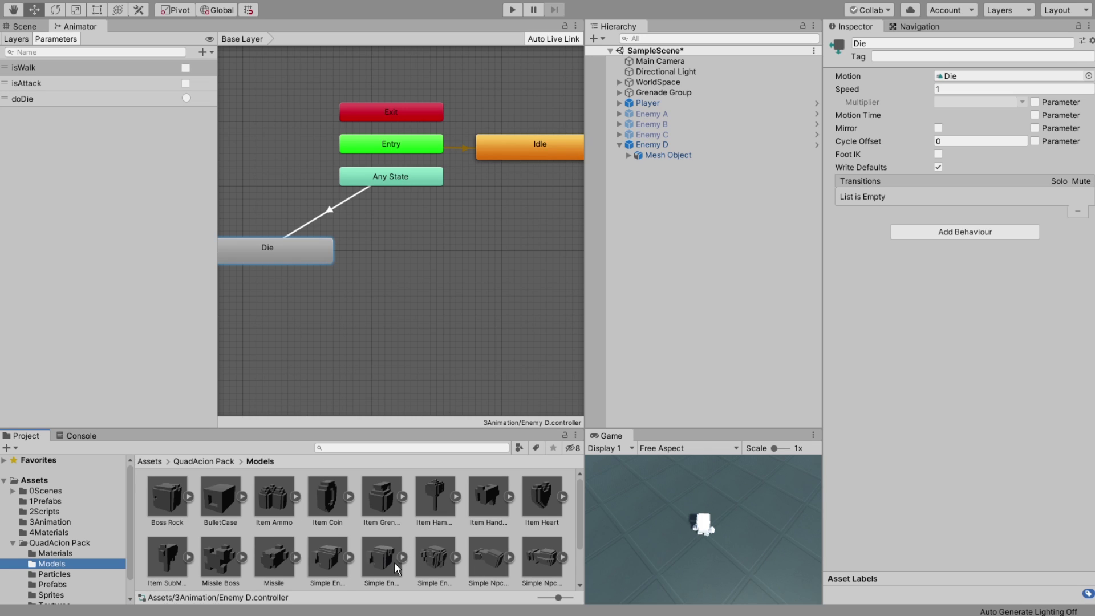
pyautogui.click(456, 557)
pyautogui.scroll(-3, 457, 546)
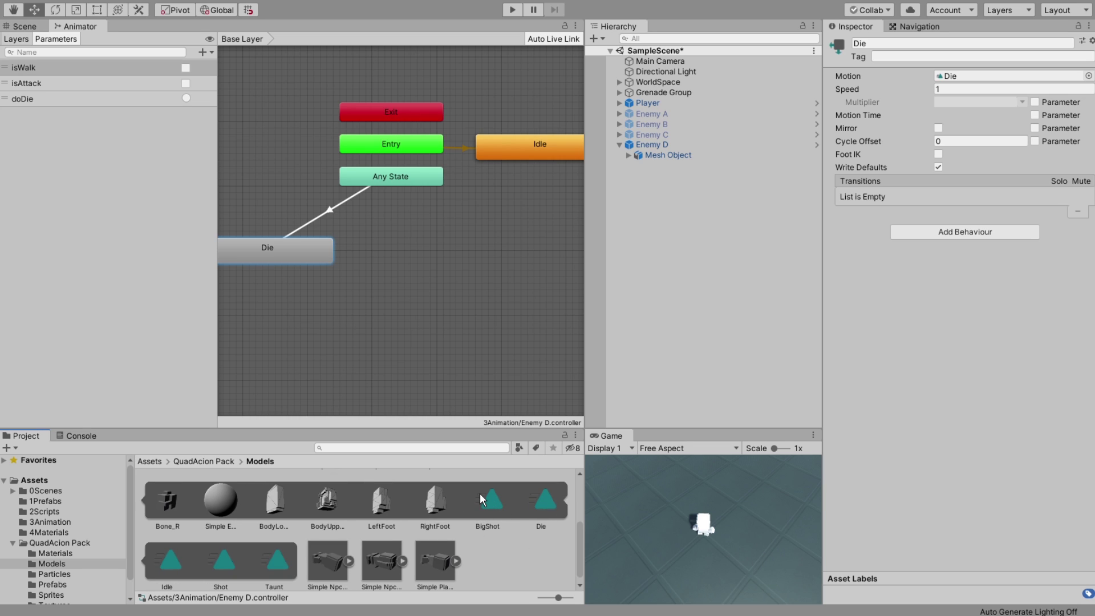
pyautogui.moveTo(495, 501); pyautogui.dragTo(420, 251)
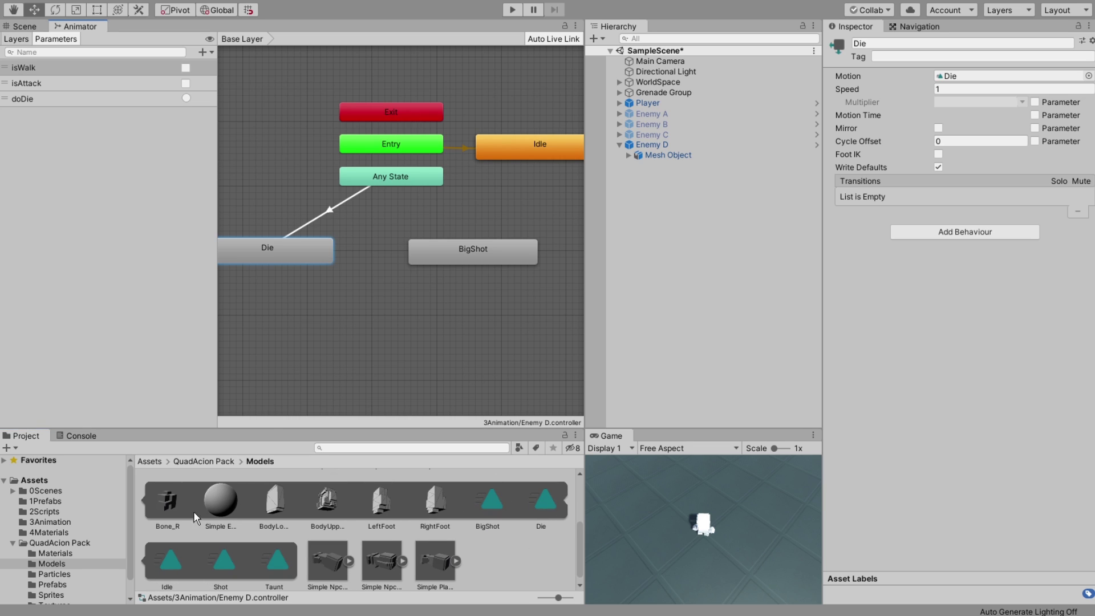
pyautogui.moveTo(221, 565); pyautogui.dragTo(419, 328)
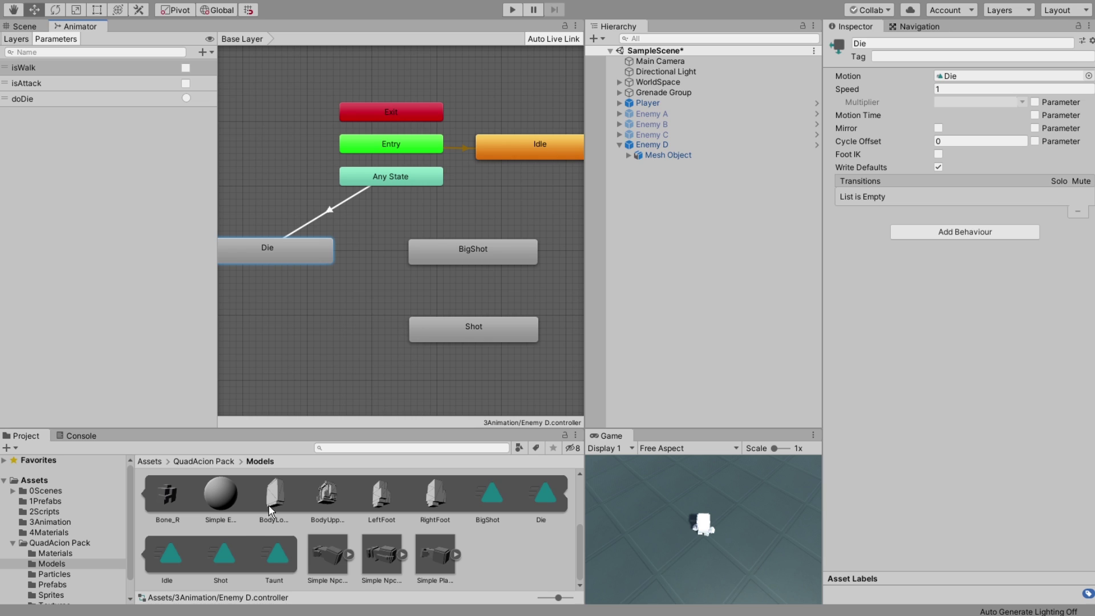
pyautogui.moveTo(269, 565)
pyautogui.mouseDown()
pyautogui.moveTo(405, 389)
pyautogui.moveTo(440, 362)
pyautogui.mouseUp()
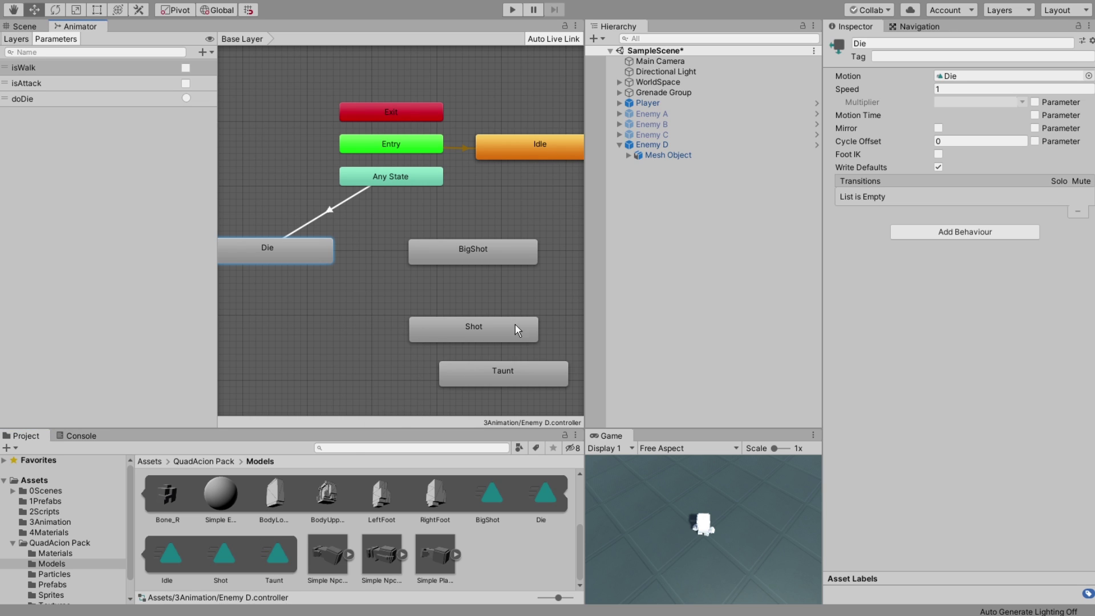
pyautogui.moveTo(515, 324)
pyautogui.mouseDown()
pyautogui.moveTo(491, 285)
pyautogui.moveTo(427, 258)
pyautogui.mouseUp()
# Tuck Taunt under Shot and check the Idle and Die states' motions.
pyautogui.click(460, 254)
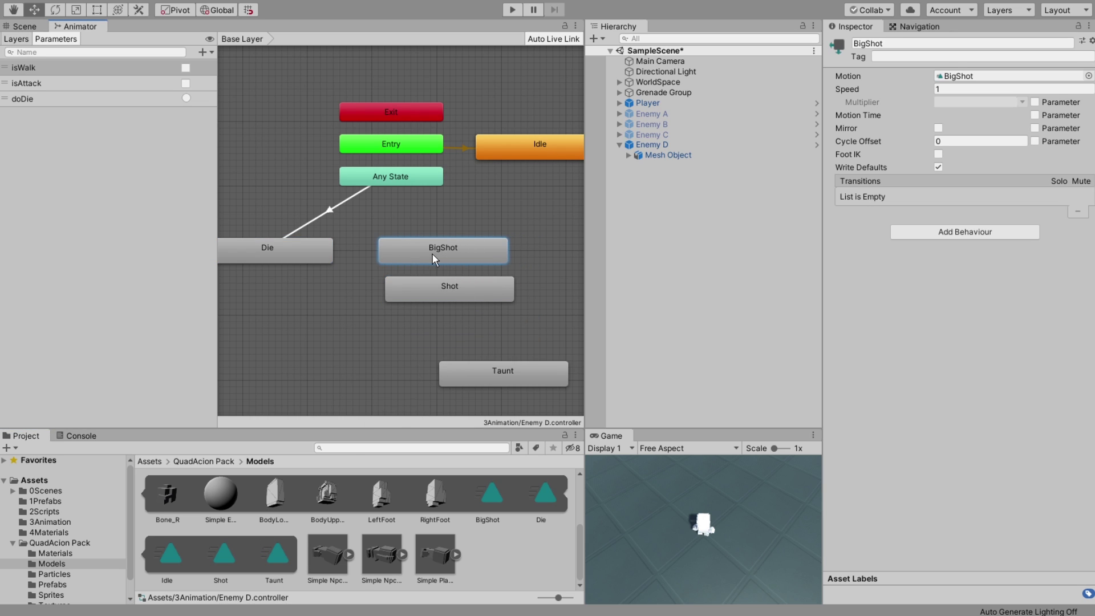
pyautogui.moveTo(512, 370); pyautogui.dragTo(465, 319)
pyautogui.moveTo(538, 228); pyautogui.dragTo(536, 253, button='middle')
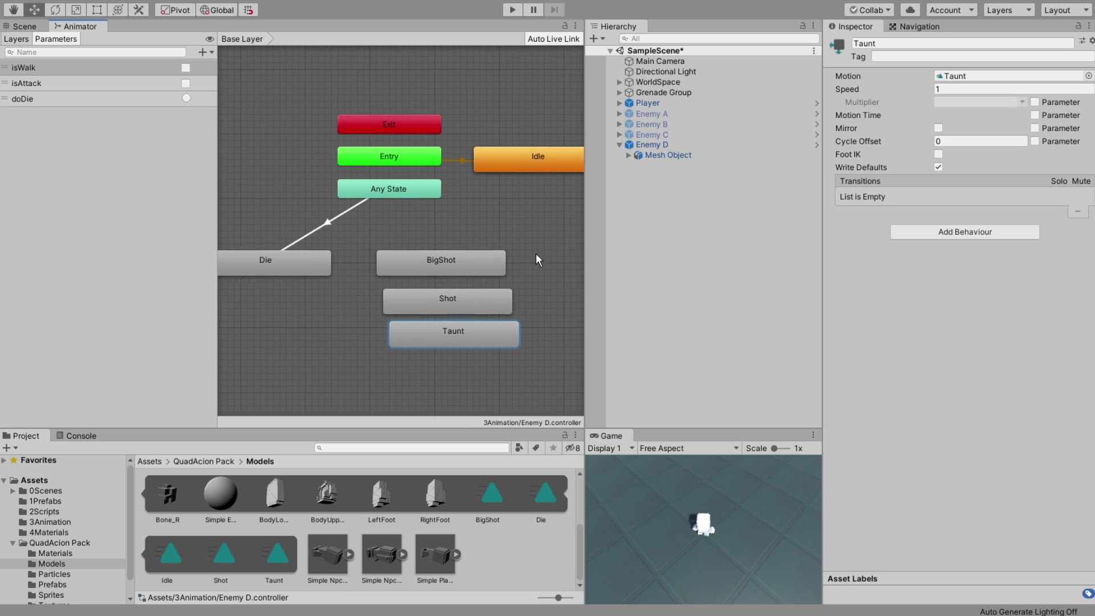
pyautogui.click(516, 180)
pyautogui.click(319, 274)
pyautogui.click(516, 180)
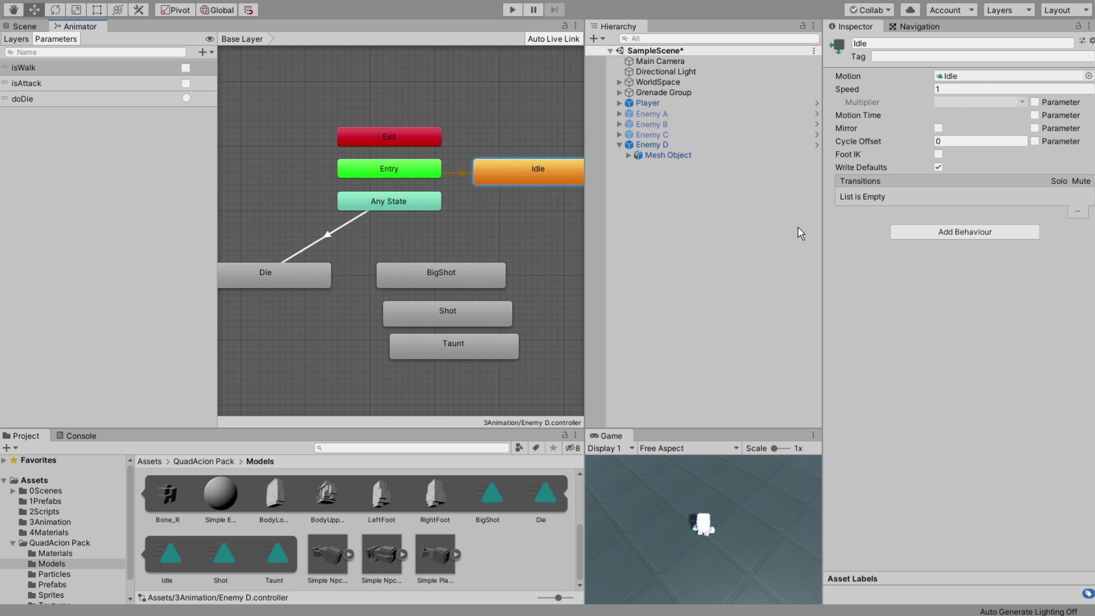
# Assign the Idle and Die clips as the motions of the Idle and Die states.
pyautogui.click(165, 556)
pyautogui.scroll(1, 165, 556)
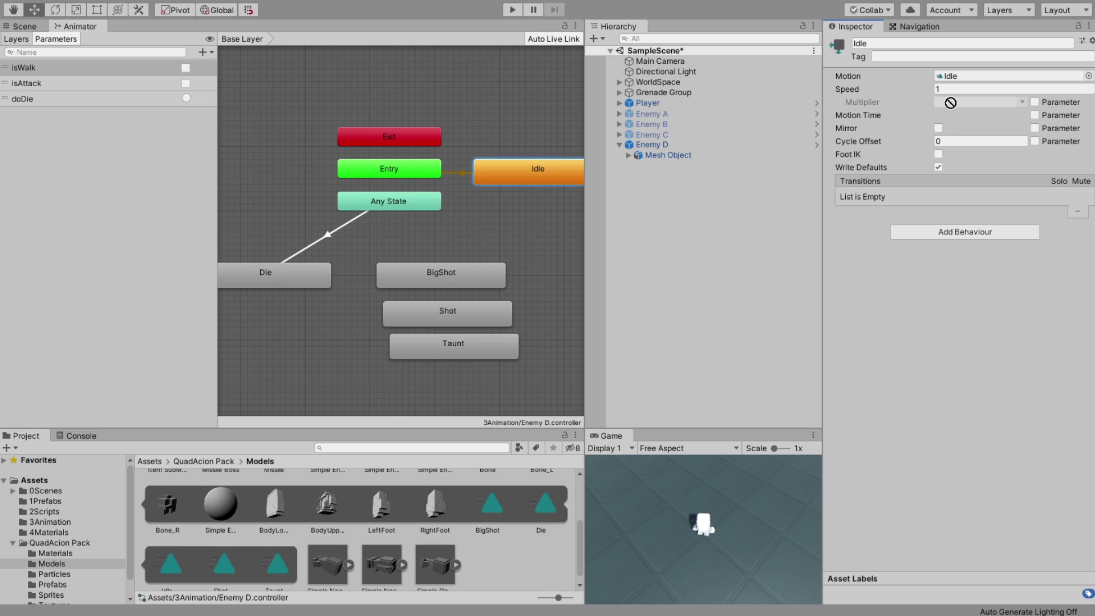
pyautogui.moveTo(165, 556); pyautogui.dragTo(963, 76)
pyautogui.click(305, 272)
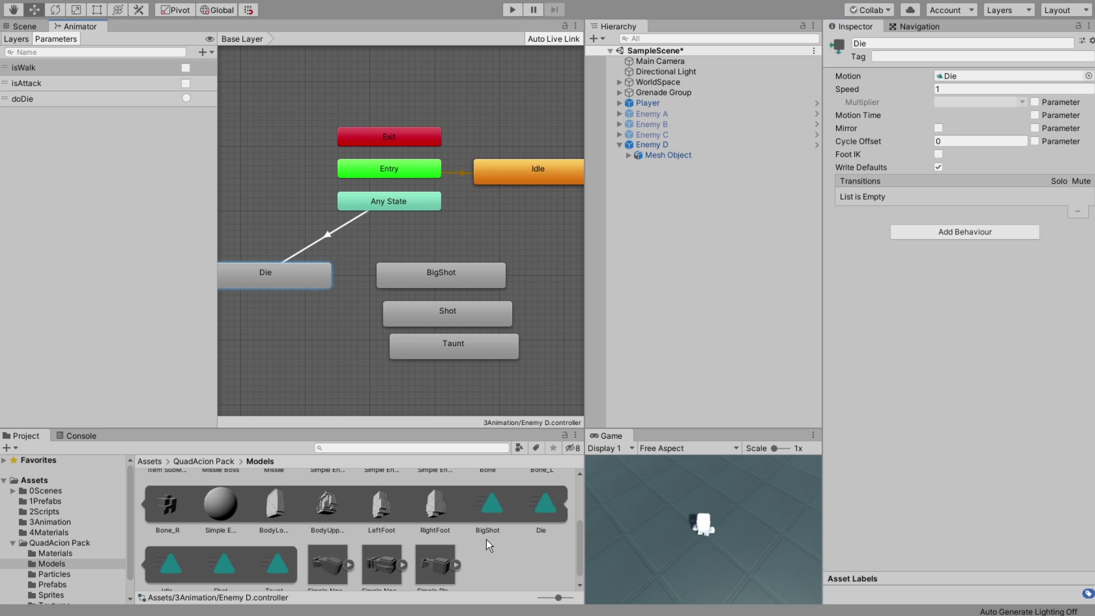
pyautogui.moveTo(545, 505); pyautogui.dragTo(974, 85)
# Line up Die, BigShot, Shot and Taunt in one row below Any State.
pyautogui.moveTo(365, 348); pyautogui.dragTo(393, 301, button='middle')
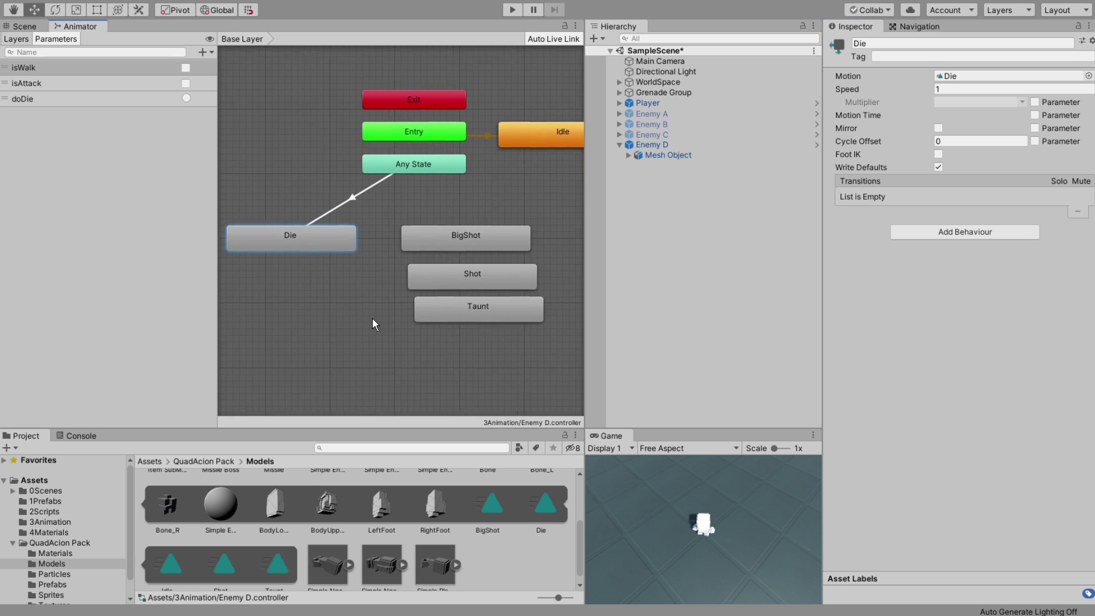
pyautogui.click(457, 231)
pyautogui.click(454, 265)
pyautogui.click(481, 299)
pyautogui.moveTo(351, 228); pyautogui.dragTo(312, 228)
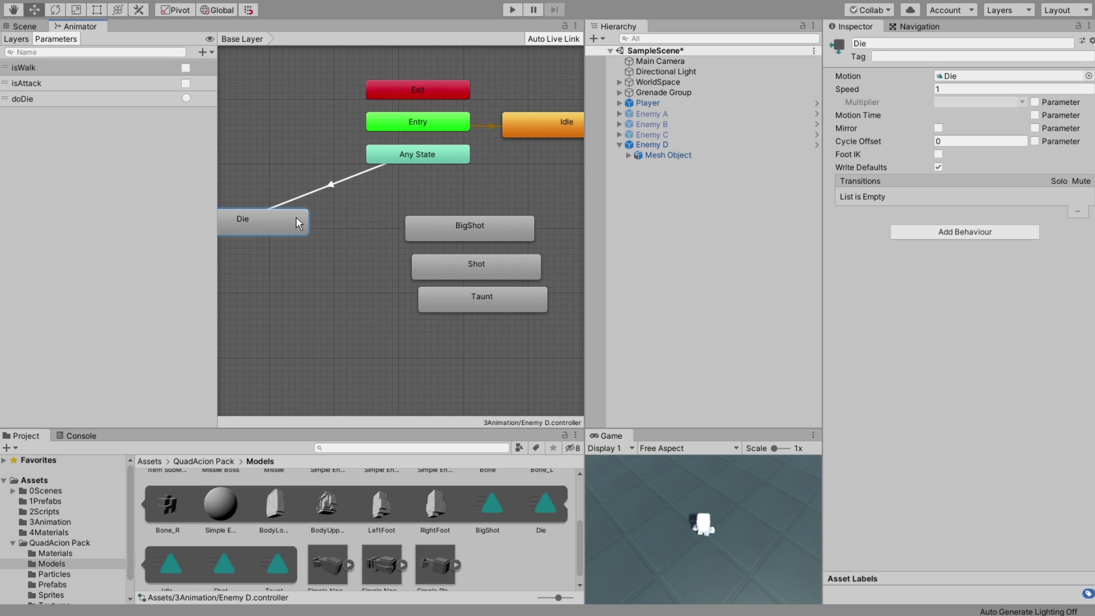
pyautogui.moveTo(421, 224); pyautogui.dragTo(351, 223)
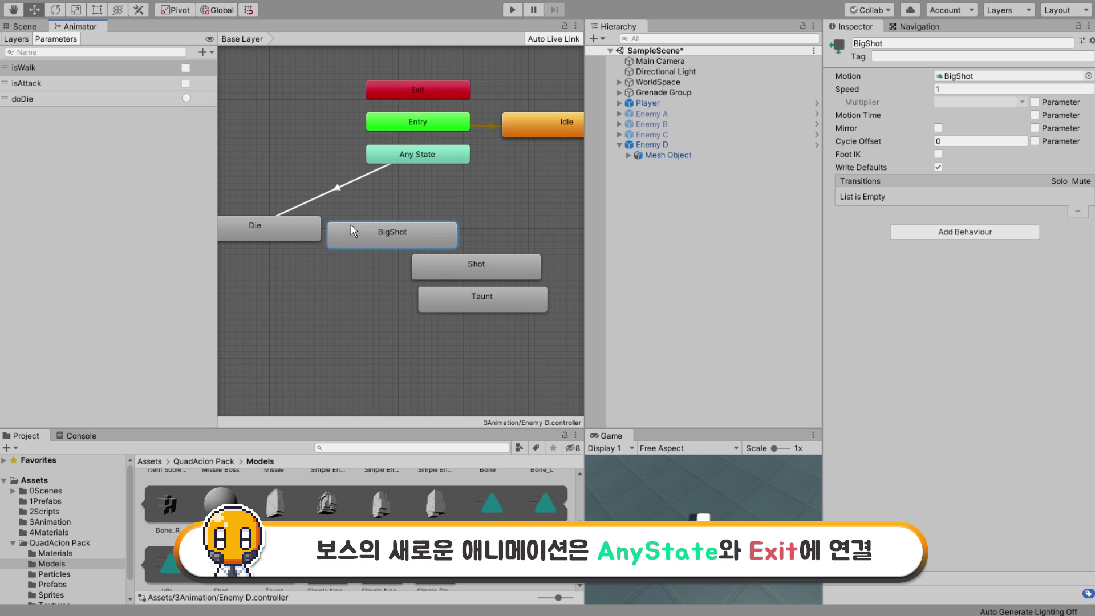
pyautogui.moveTo(438, 267); pyautogui.dragTo(492, 228)
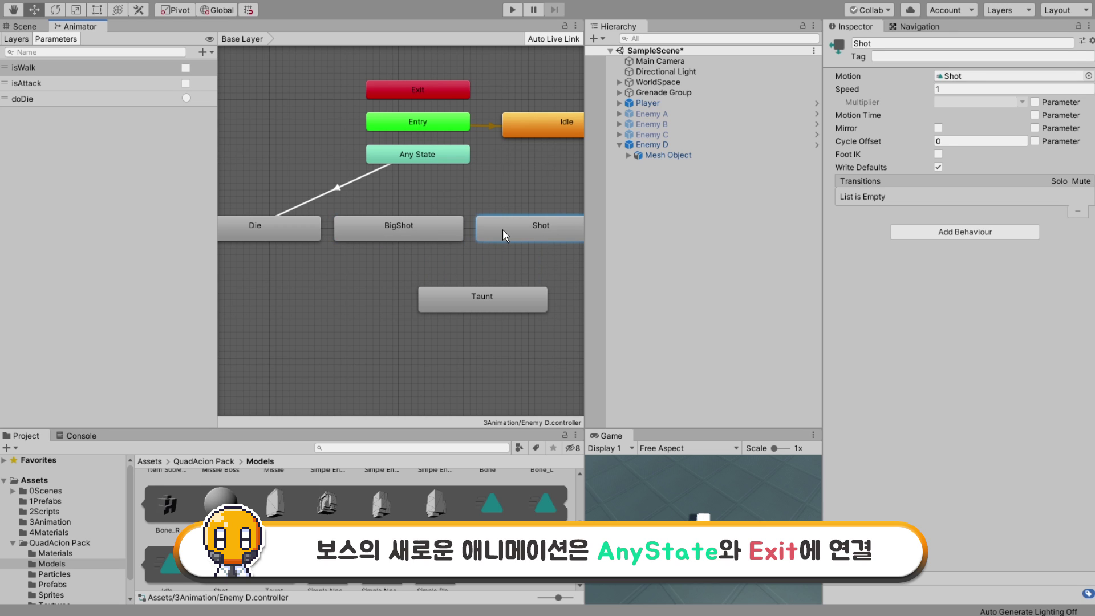
pyautogui.scroll(-5, 362, 302)
pyautogui.moveTo(408, 303); pyautogui.dragTo(509, 262)
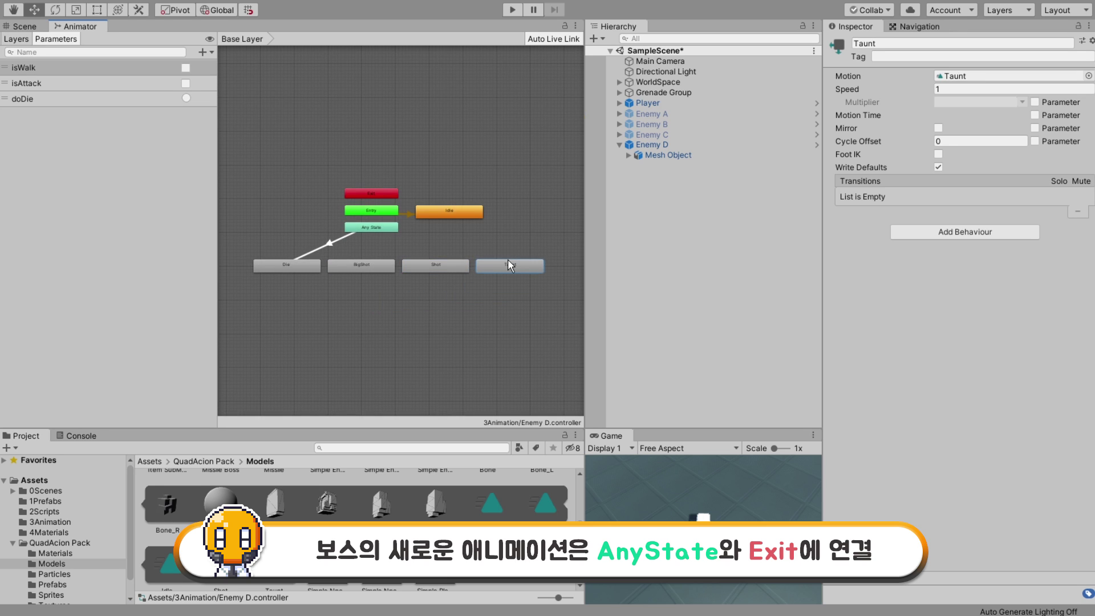
pyautogui.scroll(3, 457, 292)
# Make transitions from Any State to BigShot, Shot and Taunt.
pyautogui.click(336, 196)
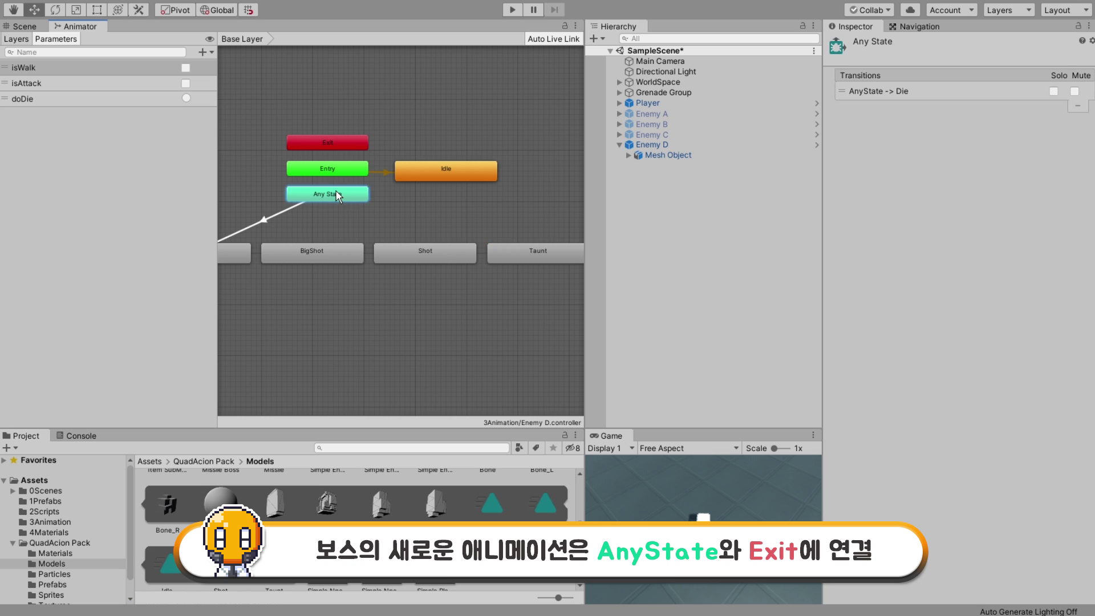
pyautogui.rightClick(338, 195)
pyautogui.click(376, 200)
pyautogui.click(324, 253)
pyautogui.rightClick(344, 196)
pyautogui.click(376, 200)
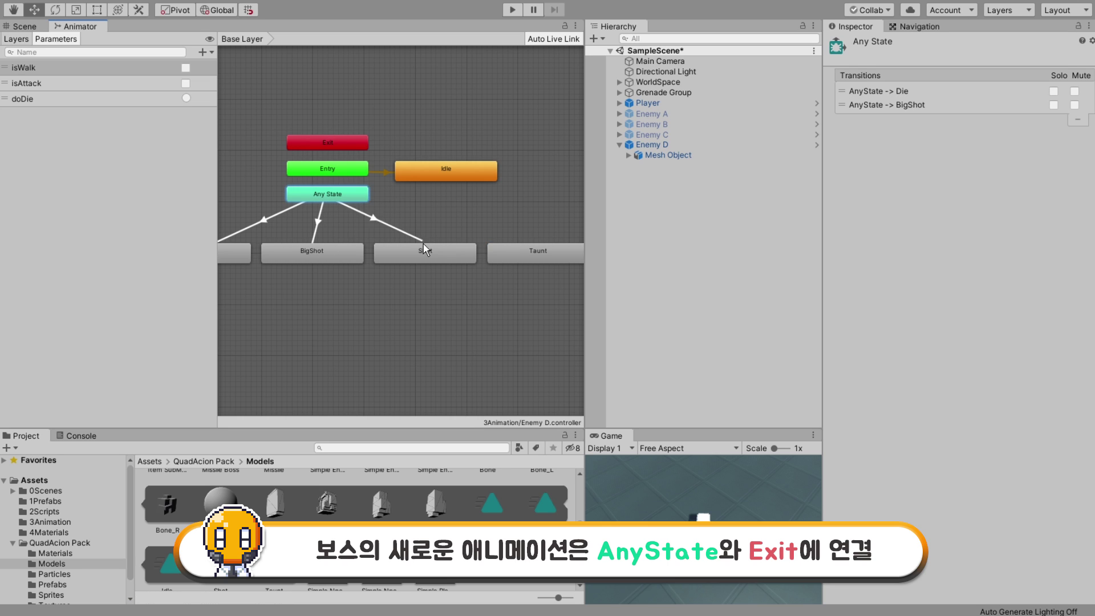
pyautogui.click(425, 251)
pyautogui.rightClick(360, 195)
pyautogui.click(387, 205)
pyautogui.click(525, 258)
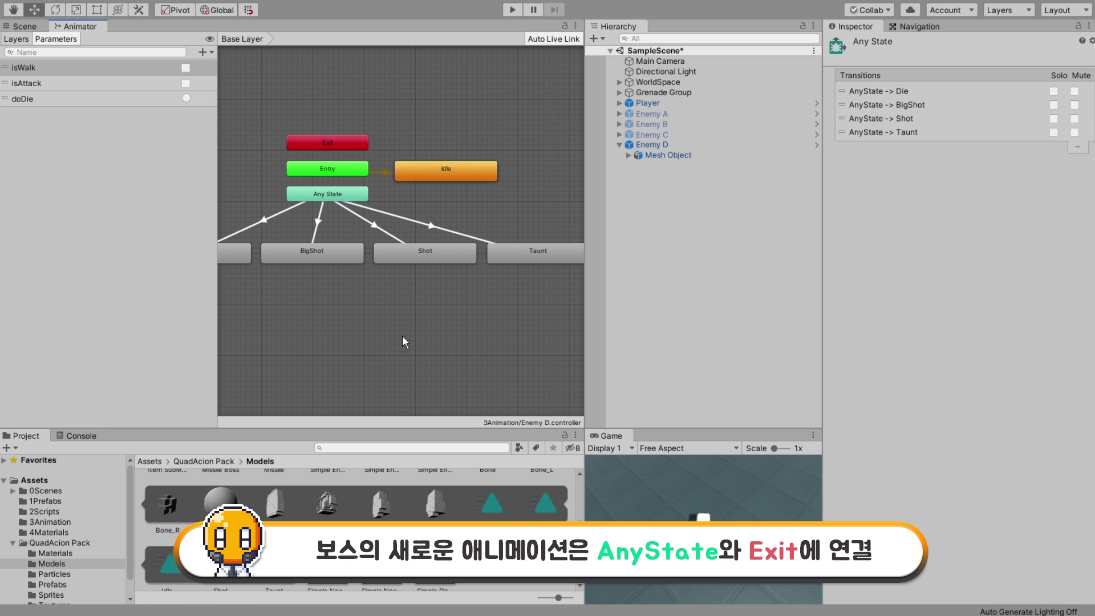
# Reframe the state graph, nudge Die left and reselect it.
pyautogui.press('f')
pyautogui.moveTo(307, 233); pyautogui.dragTo(286, 235)
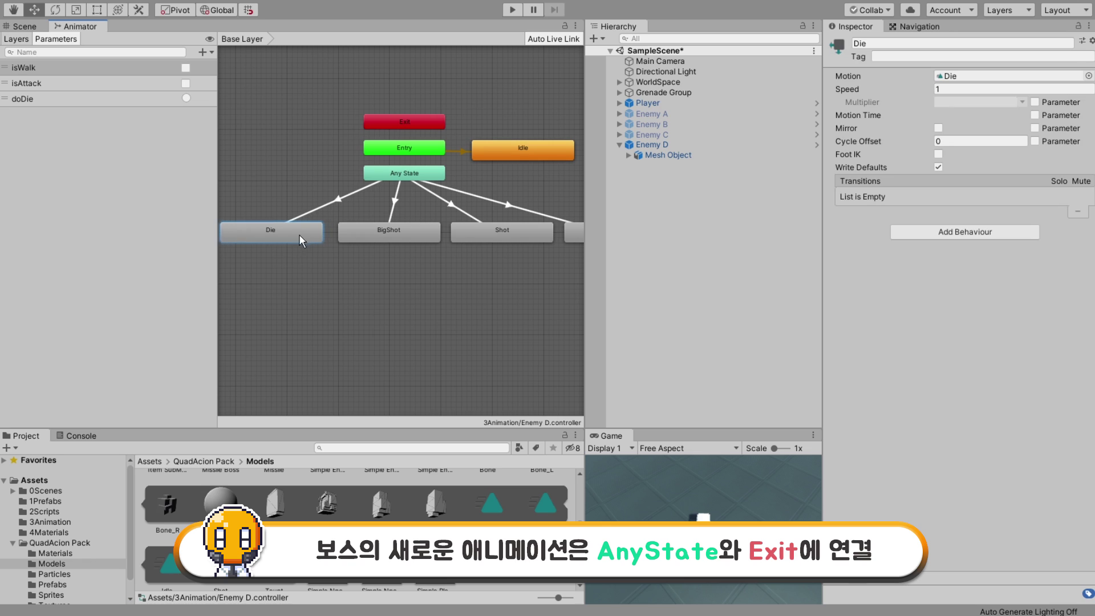
pyautogui.moveTo(536, 280); pyautogui.dragTo(362, 231)
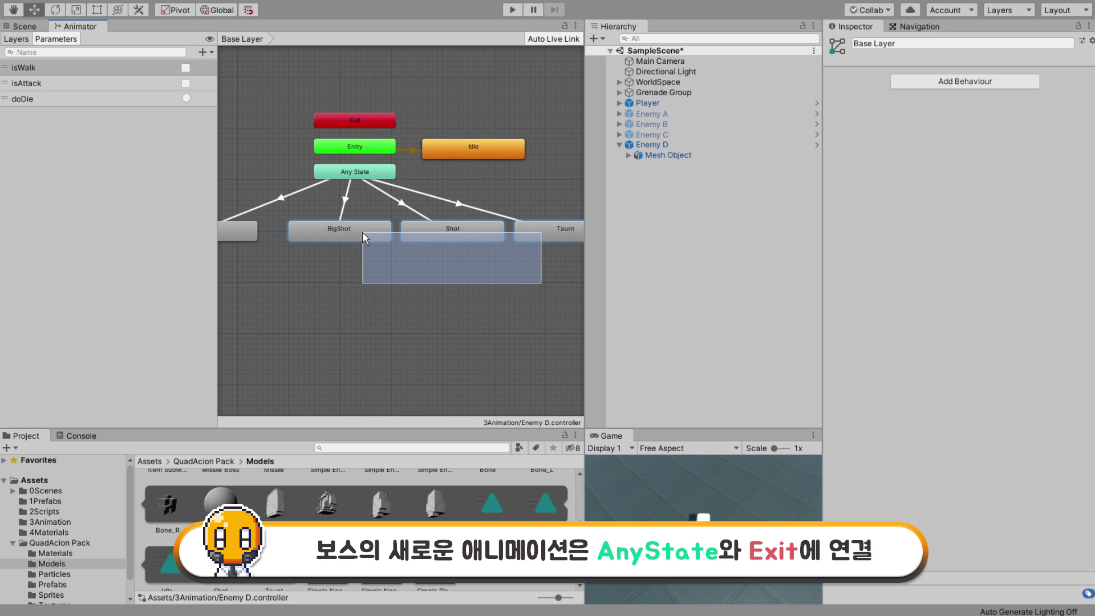
pyautogui.click(348, 304)
pyautogui.press('a')
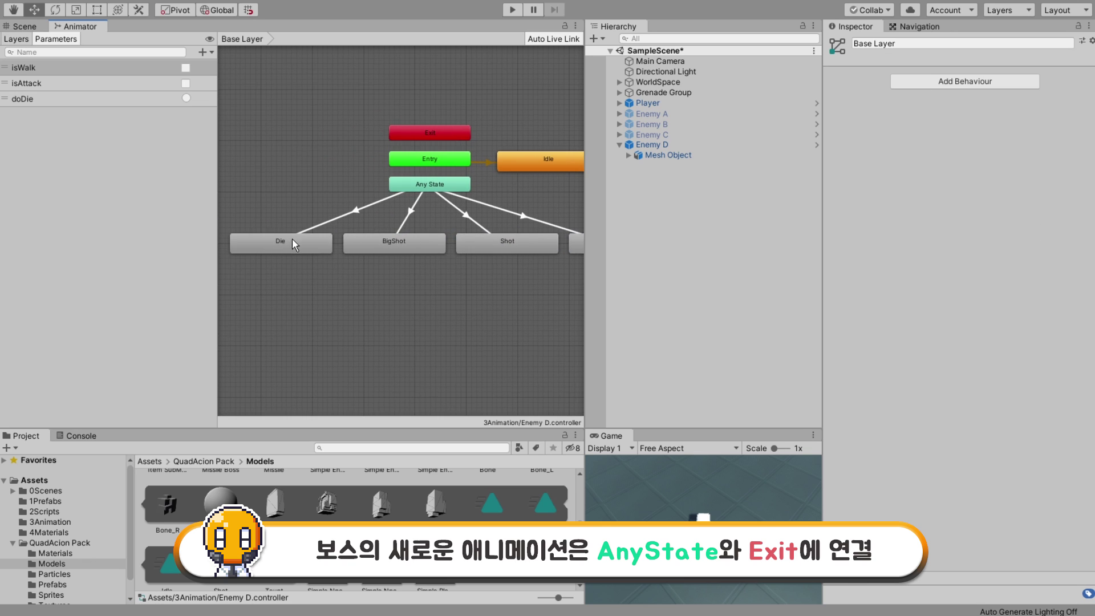
pyautogui.click(293, 238)
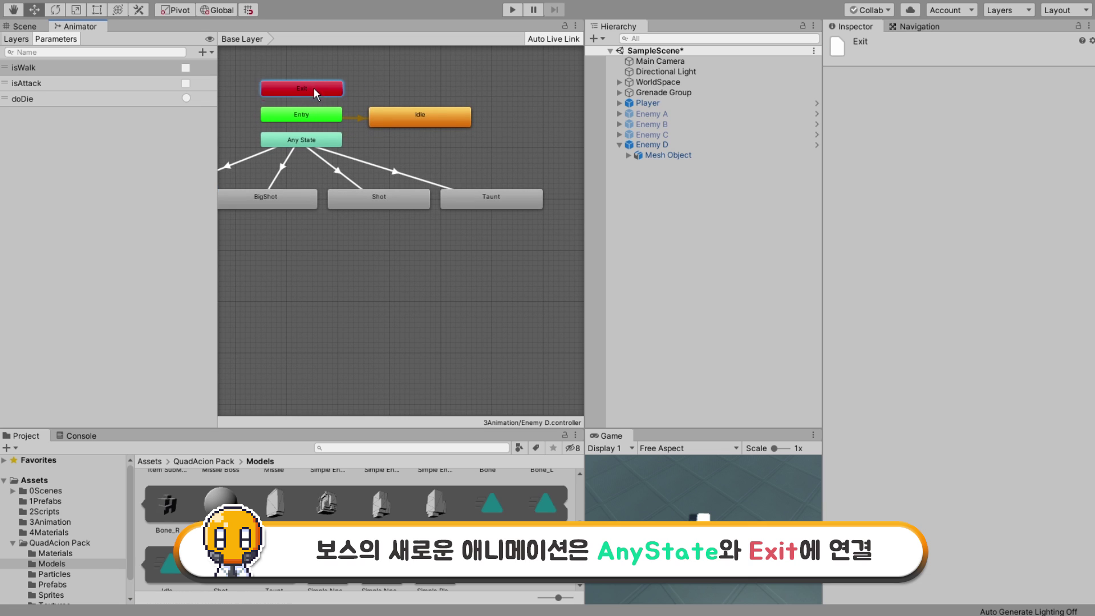
# Move Exit below the attack states and make BigShot → Exit and Shot → Exit transitions.
pyautogui.moveTo(314, 87); pyautogui.dragTo(375, 276)
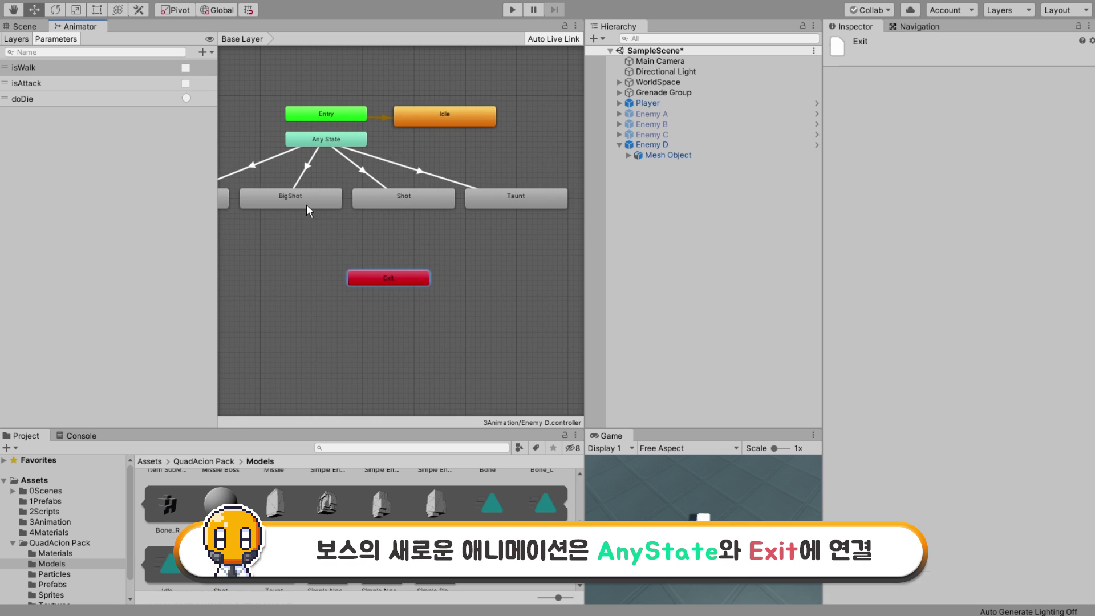
pyautogui.rightClick(306, 204)
pyautogui.click(320, 210)
pyautogui.click(402, 274)
pyautogui.rightClick(402, 207)
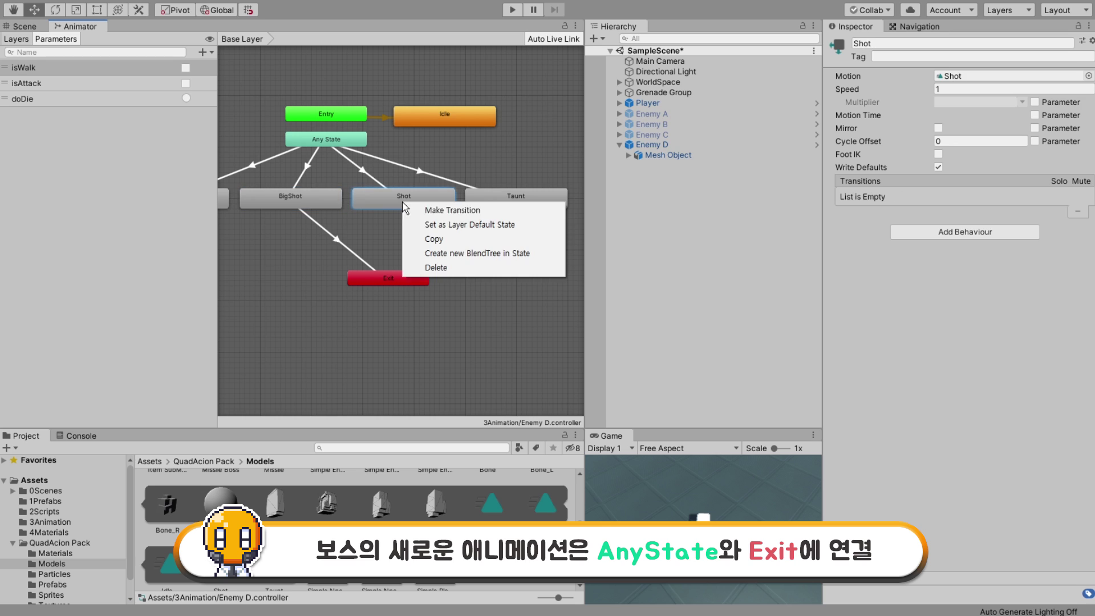
pyautogui.click(412, 208)
pyautogui.click(393, 275)
# Make a Taunt → Exit transition, then inspect the Any State → Taunt transition.
pyautogui.click(494, 200)
pyautogui.rightClick(495, 200)
pyautogui.click(504, 206)
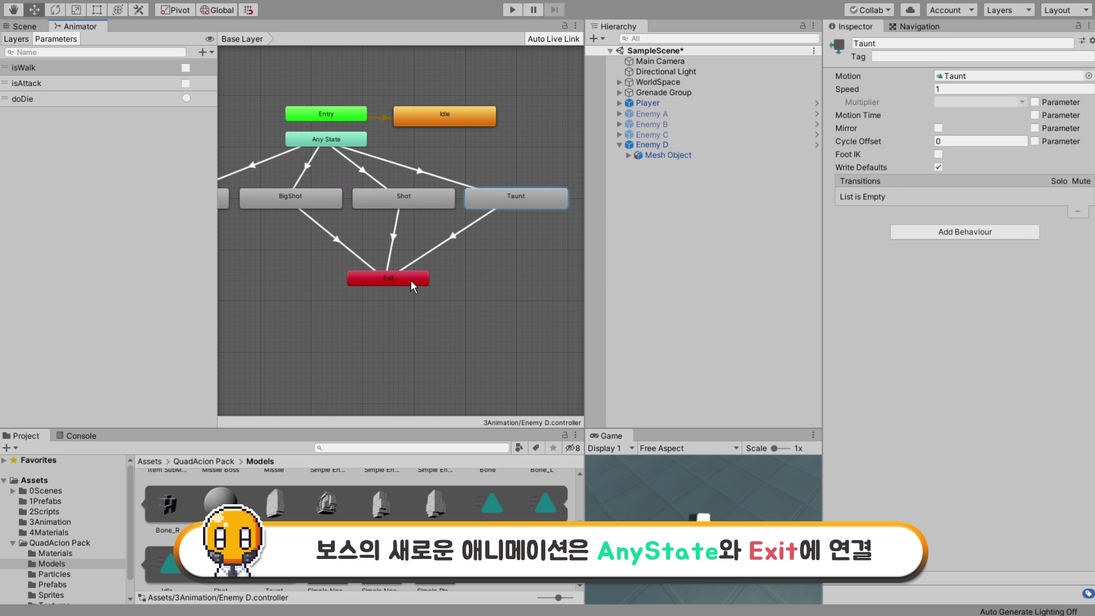
pyautogui.click(402, 275)
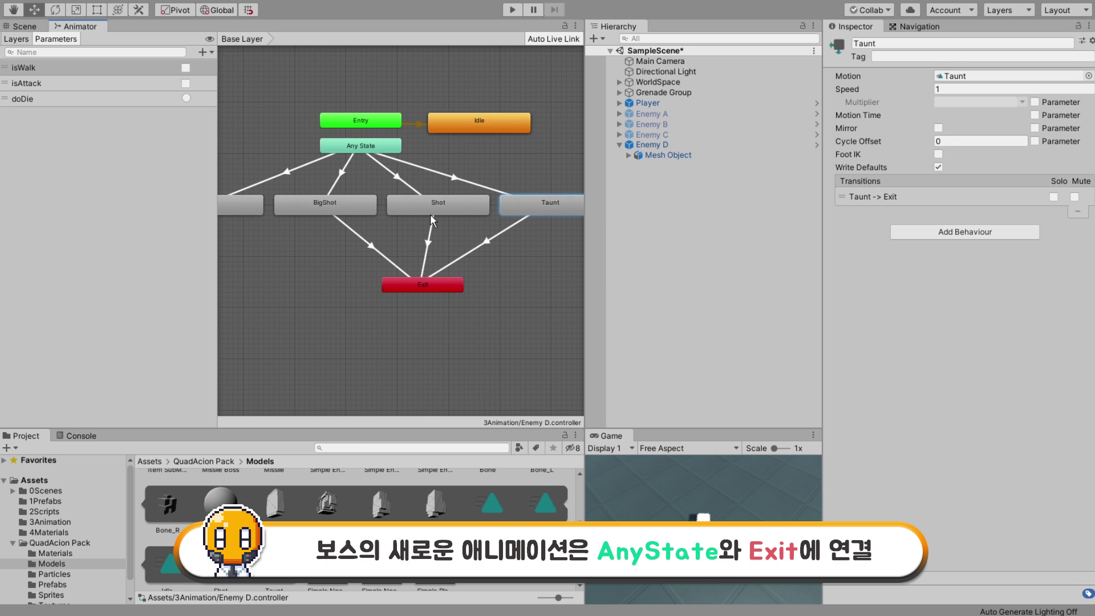
pyautogui.click(408, 187)
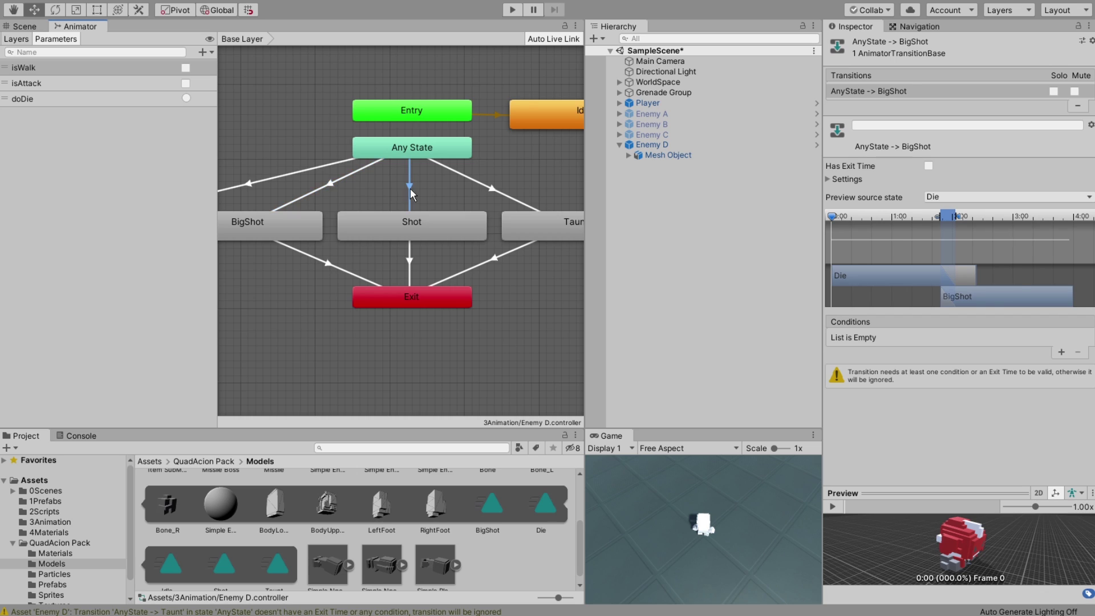
pyautogui.click(484, 189)
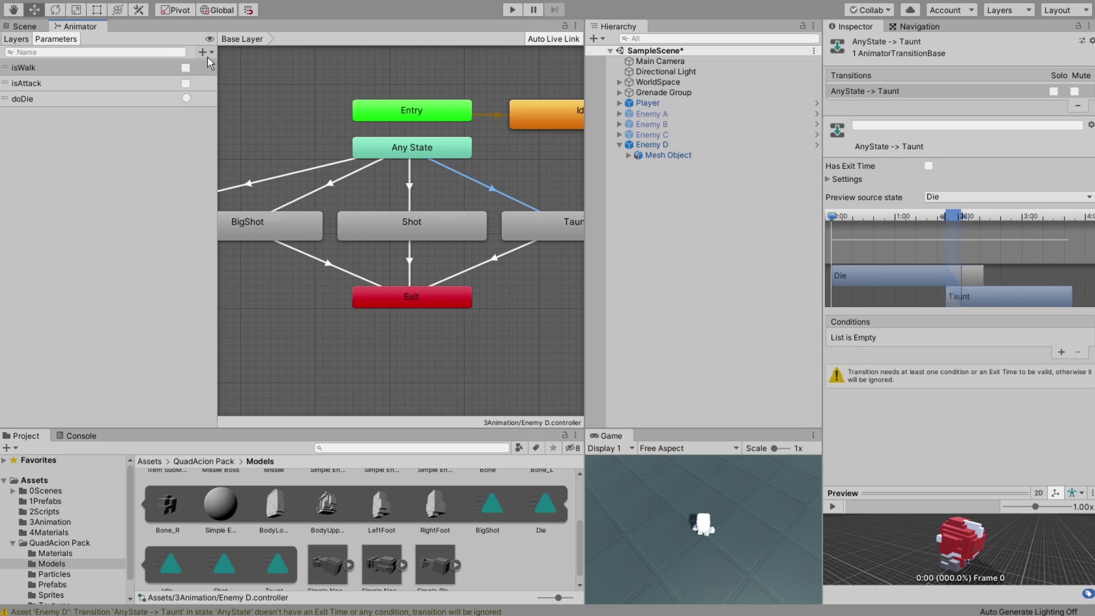
# Delete the isWalk and isAttack parameters and add a doBigShot trigger.
pyautogui.click(73, 73)
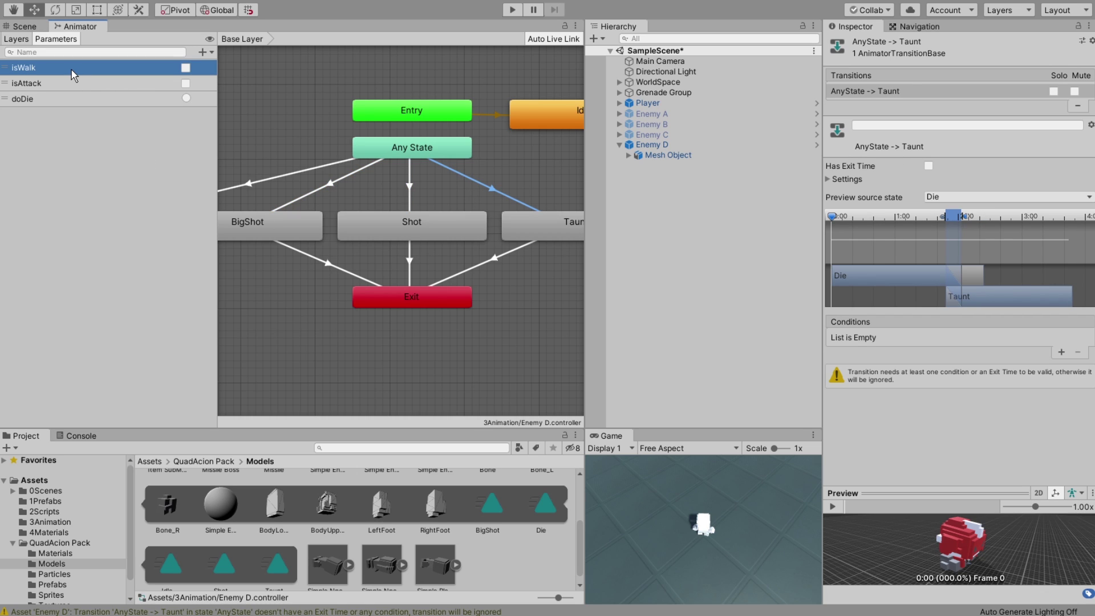
pyautogui.press('Delete')
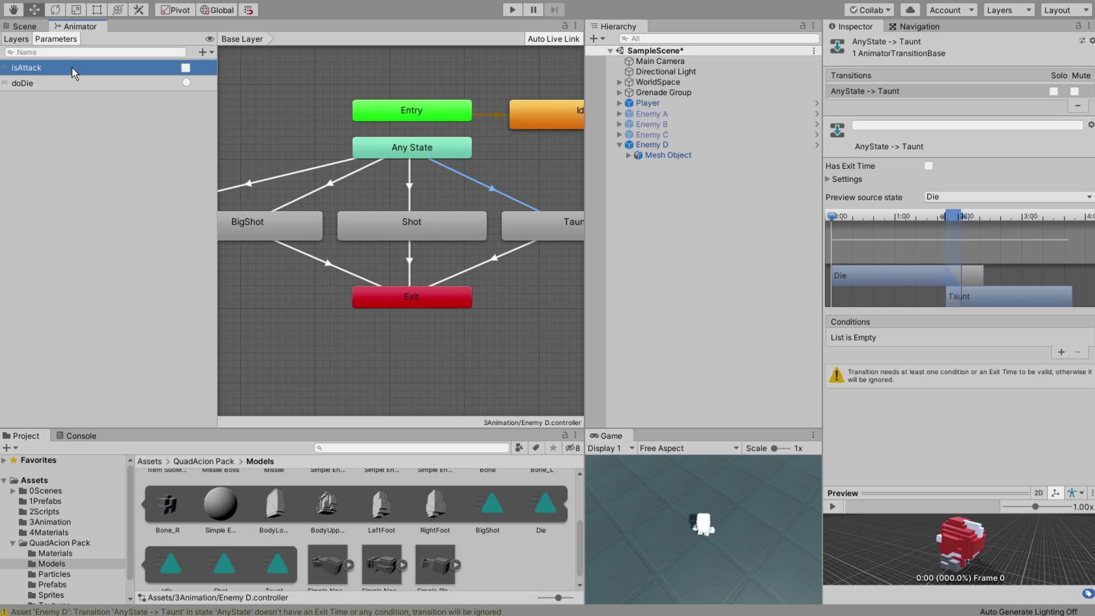
pyautogui.press('Delete')
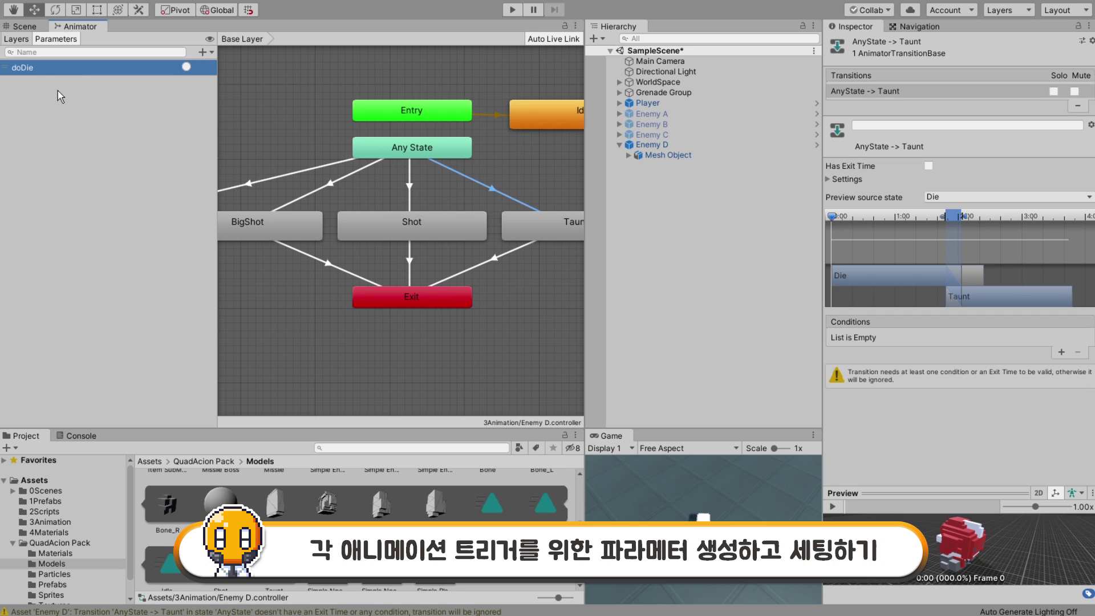
pyautogui.click(200, 52)
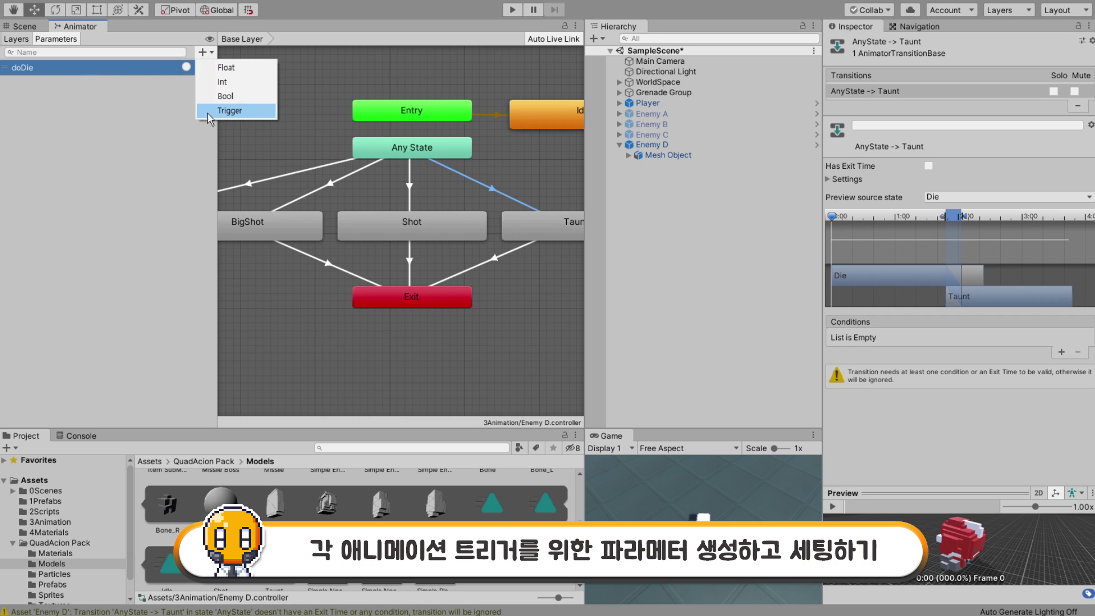
pyautogui.click(236, 111)
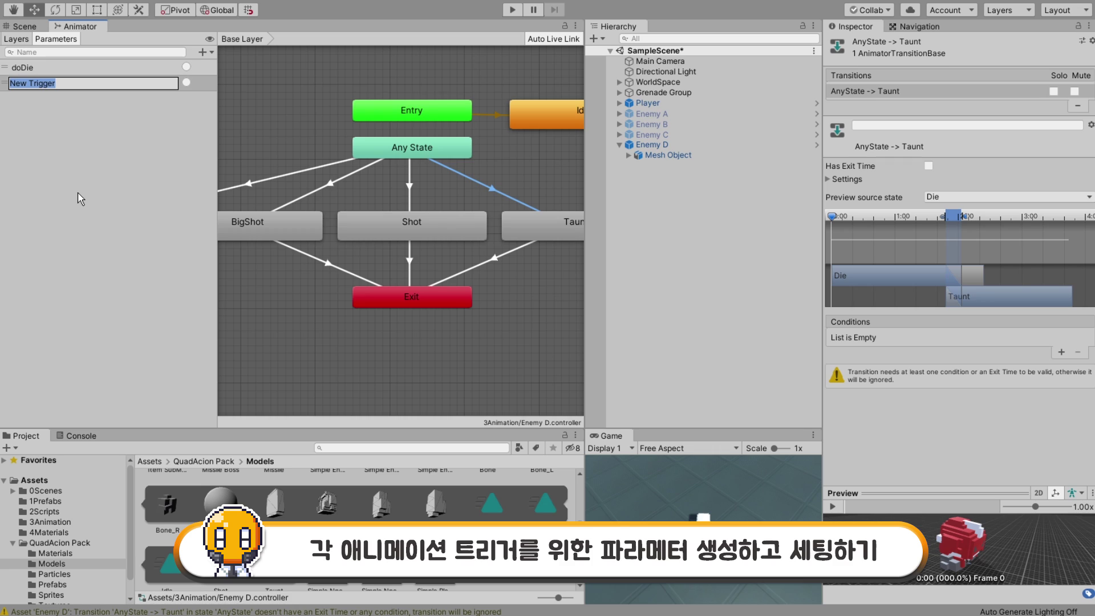
pyautogui.write('doB')
pyautogui.write('igSh')
pyautogui.write('ot')
pyautogui.press('Return')
# Add doShot and doTaunt trigger parameters.
pyautogui.click(210, 52)
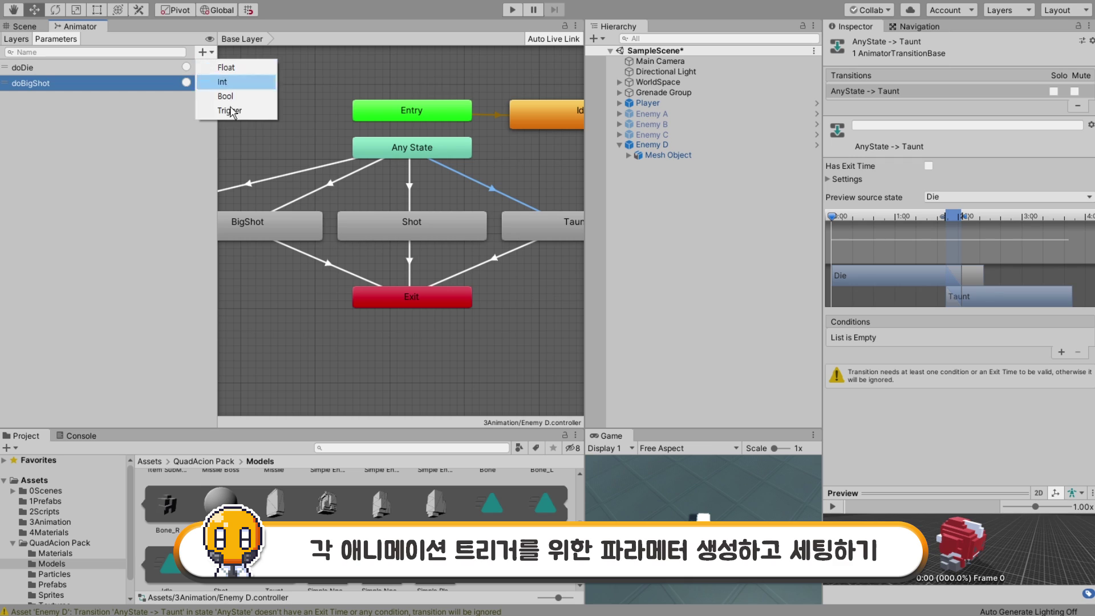
pyautogui.click(234, 111)
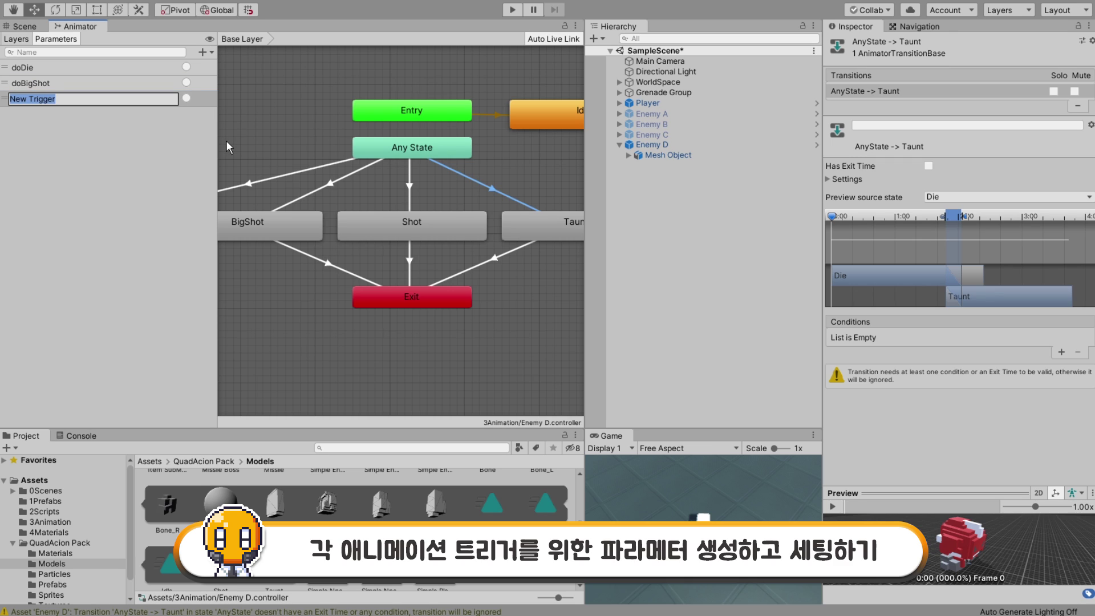
pyautogui.write('doShot')
pyautogui.press('Return')
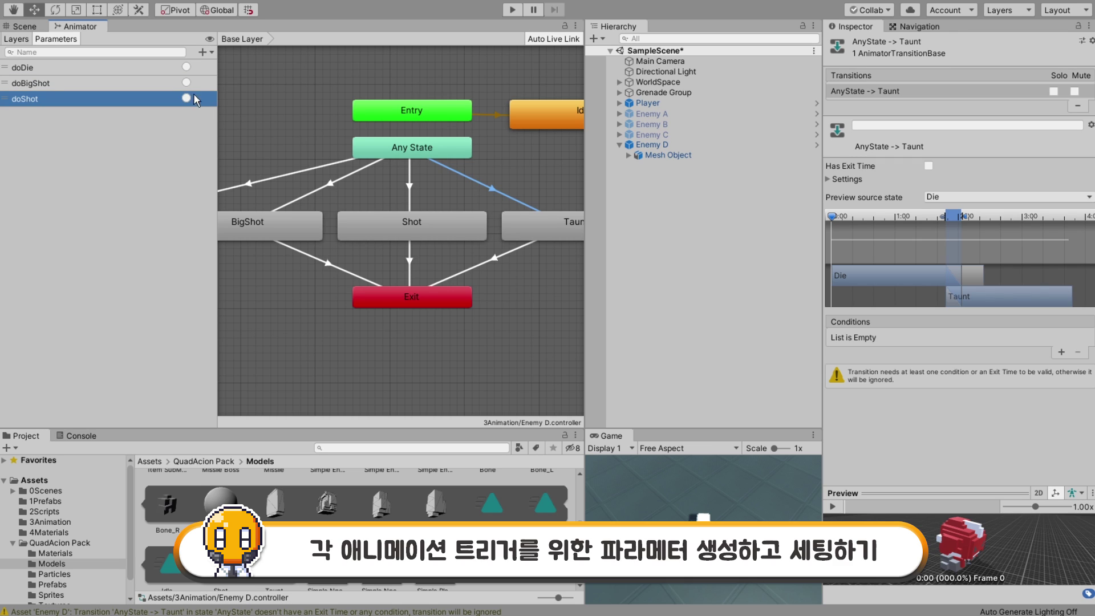
pyautogui.click(208, 51)
pyautogui.click(236, 109)
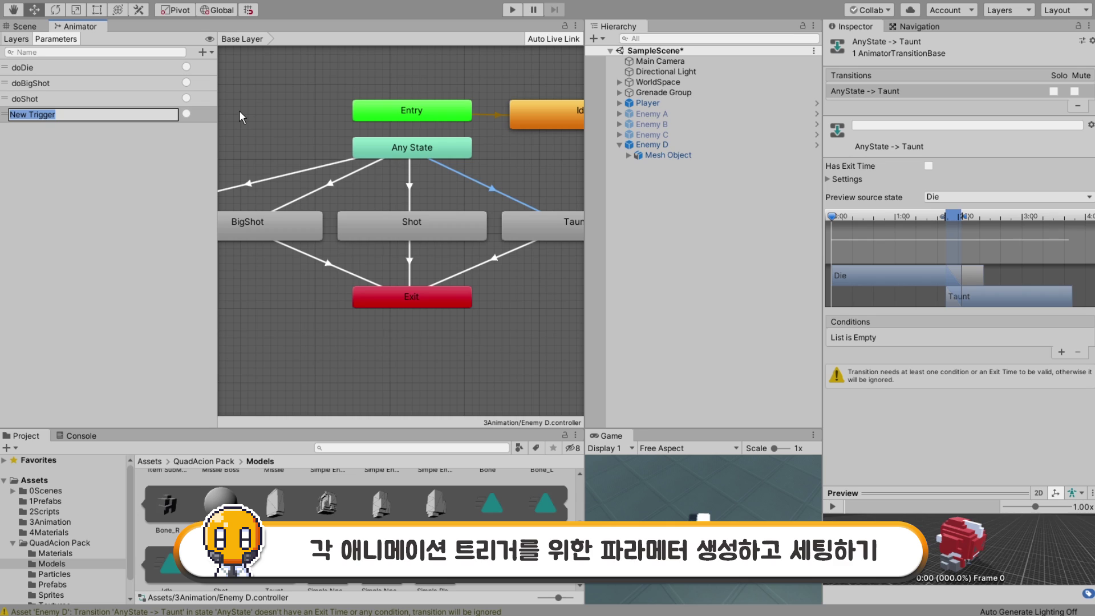
pyautogui.write('doT')
pyautogui.write('aunt')
pyautogui.press('Return')
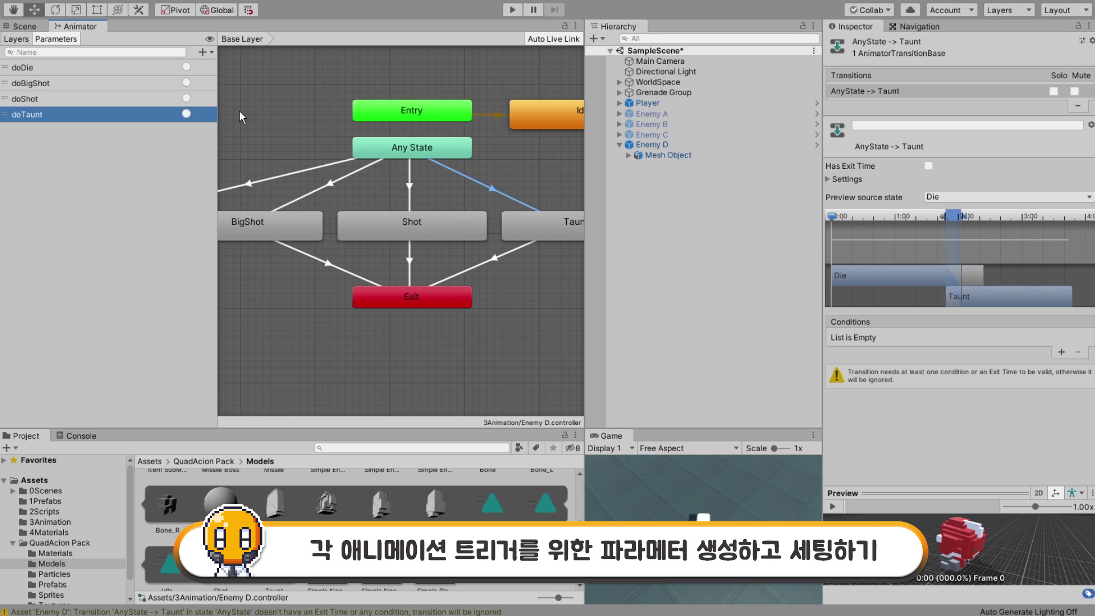
pyautogui.click(334, 181)
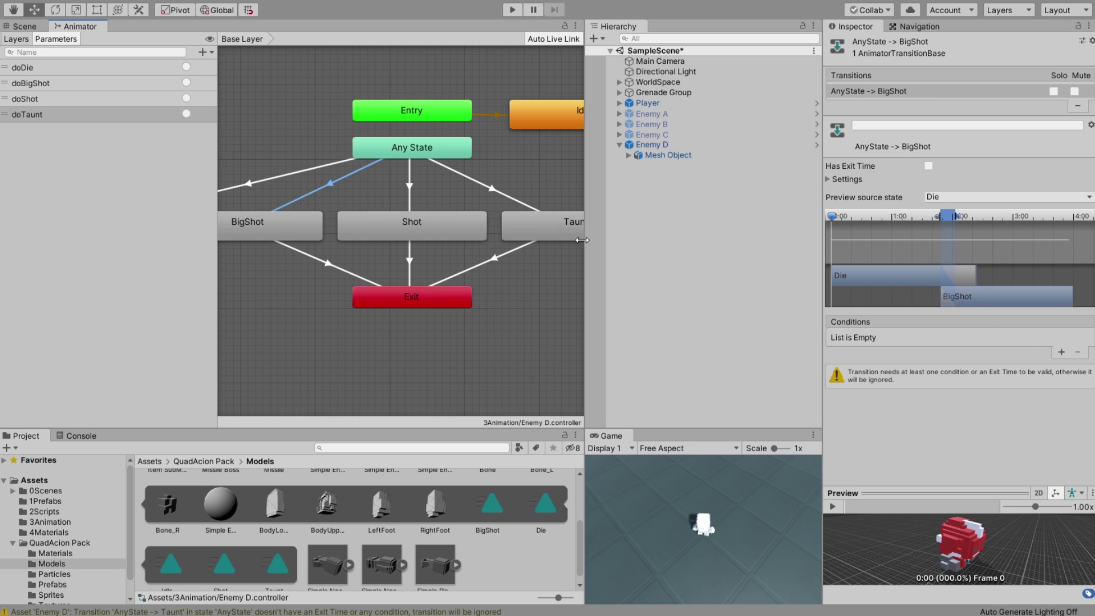
# Give the Any State → BigShot transition a trigger condition and 0 transition duration.
pyautogui.click(1060, 352)
pyautogui.click(893, 337)
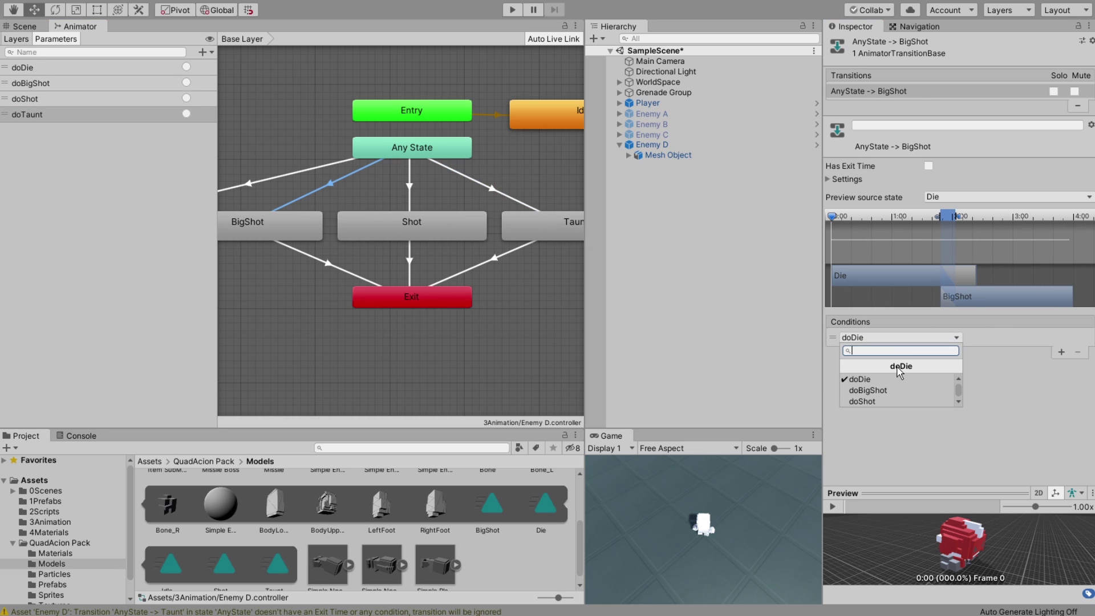
pyautogui.click(867, 391)
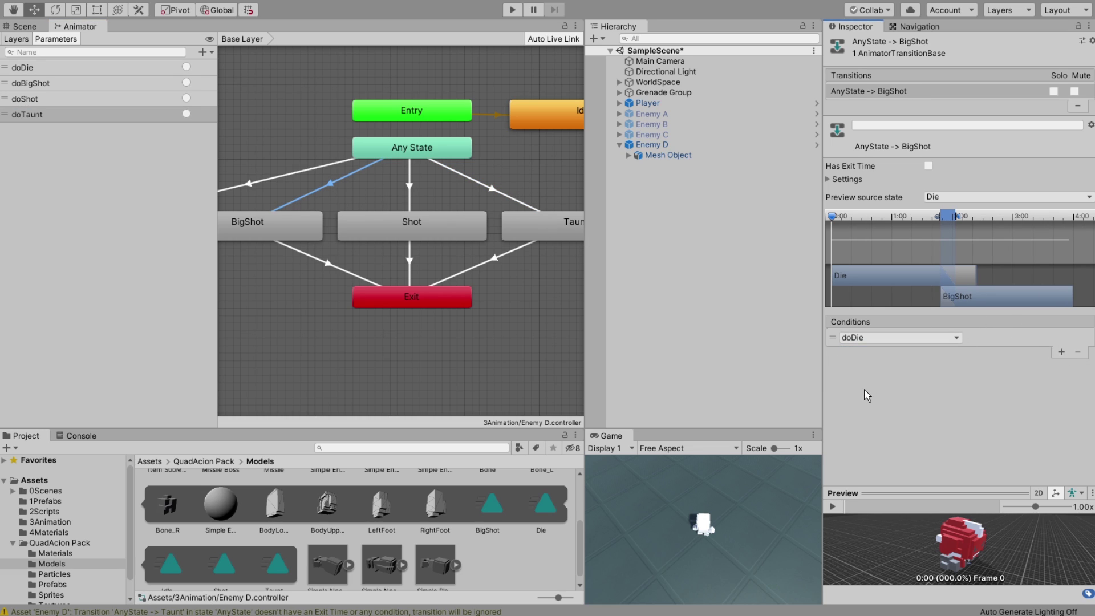
pyautogui.click(834, 180)
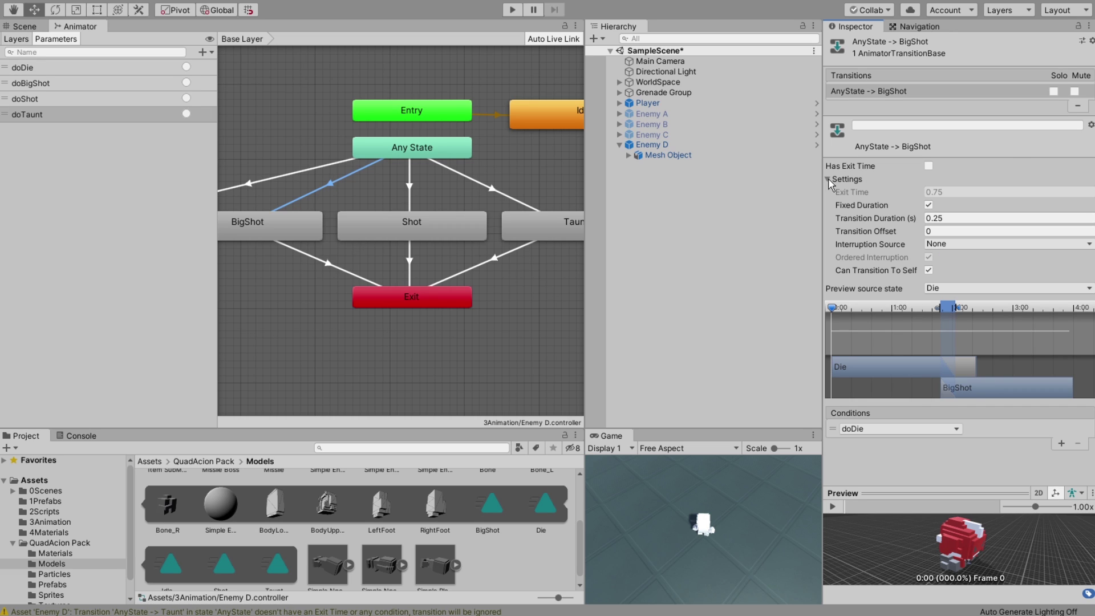
pyautogui.click(857, 218)
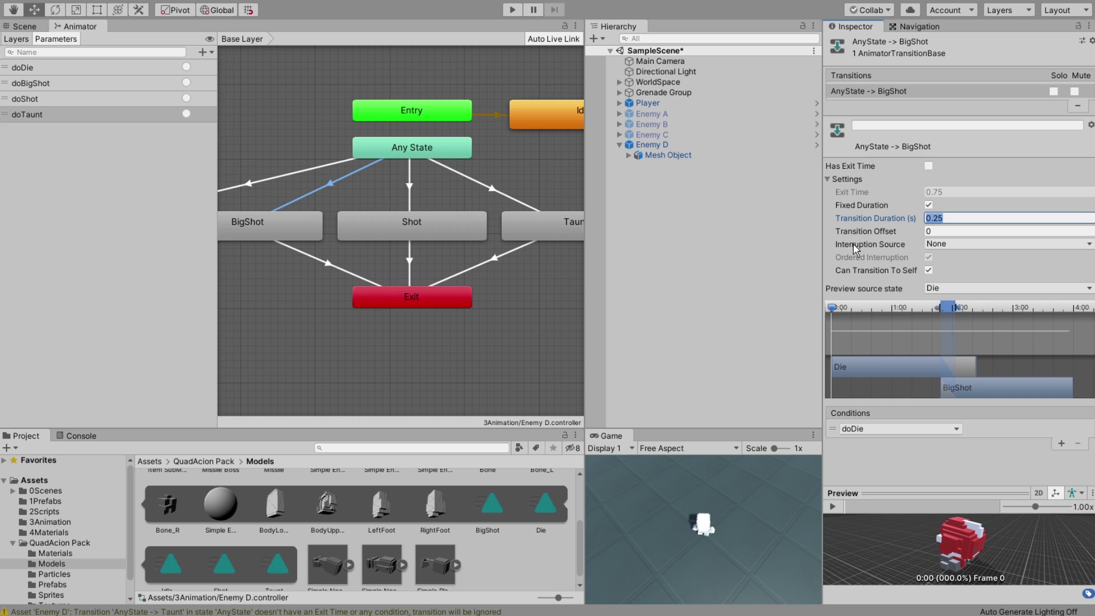
pyautogui.write('0')
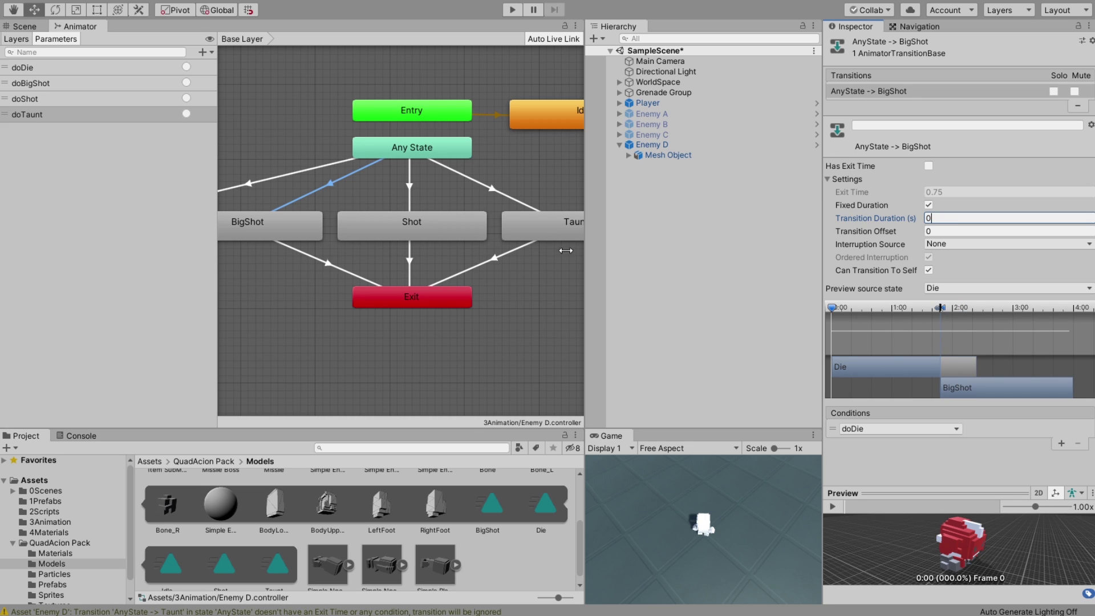
# Set the Any State → Shot transition's condition to doShot.
pyautogui.click(412, 190)
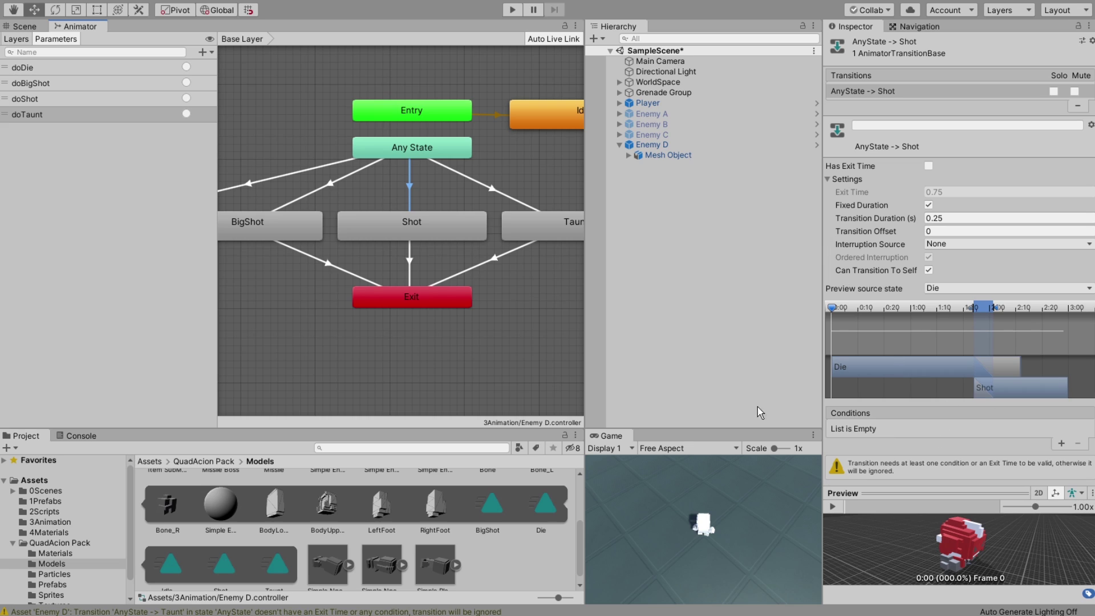
pyautogui.click(1060, 444)
pyautogui.click(889, 428)
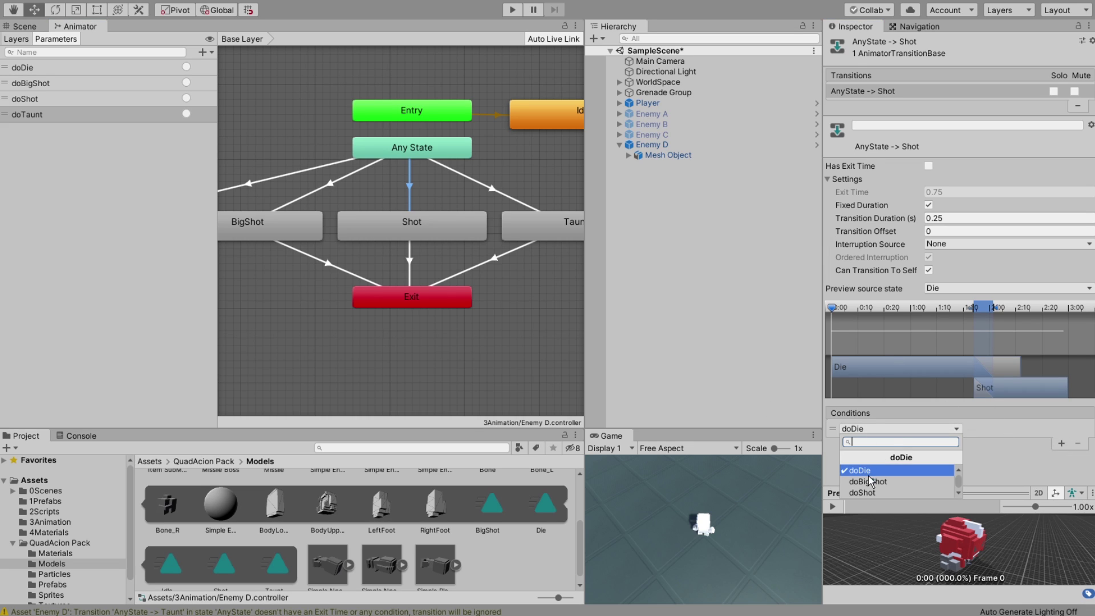
pyautogui.click(878, 491)
pyautogui.click(956, 219)
# Give the Any State → Taunt transition a doTaunt condition and 0 duration.
pyautogui.click(510, 194)
pyautogui.click(1059, 444)
pyautogui.click(889, 428)
pyautogui.click(867, 501)
pyautogui.click(940, 218)
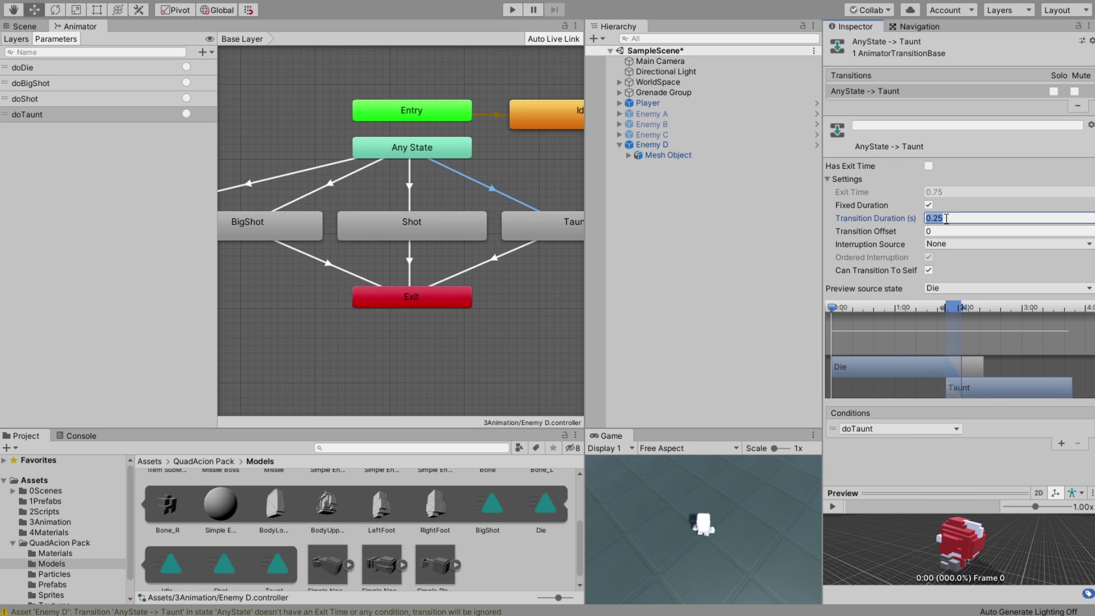
pyautogui.write('0')
# Change the BigShot → Exit transition duration and review the Shot and Taunt exit transitions.
pyautogui.click(494, 255)
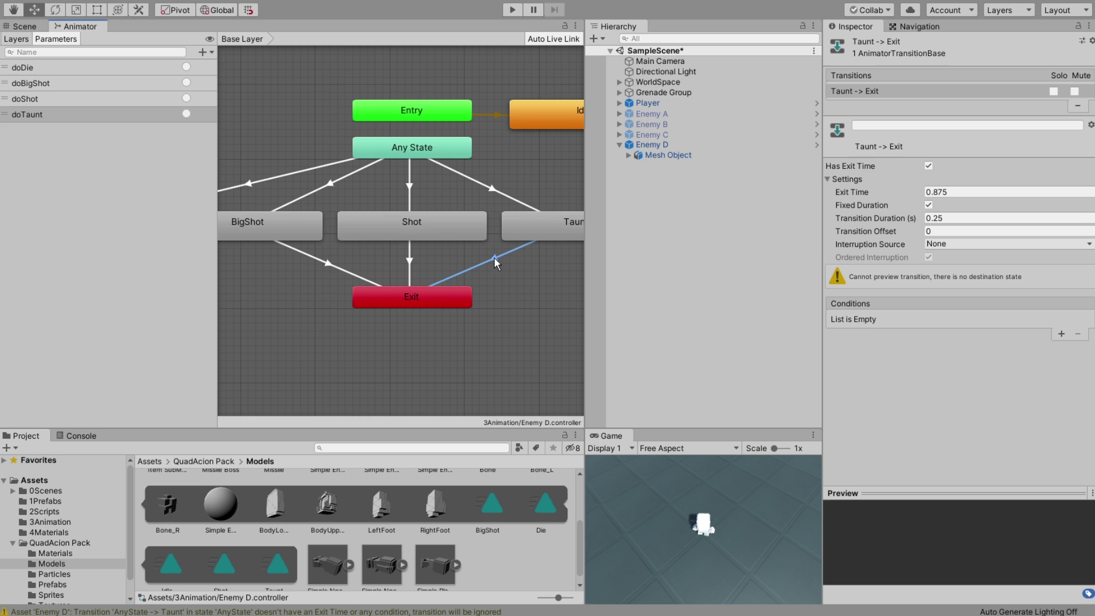
pyautogui.click(411, 260)
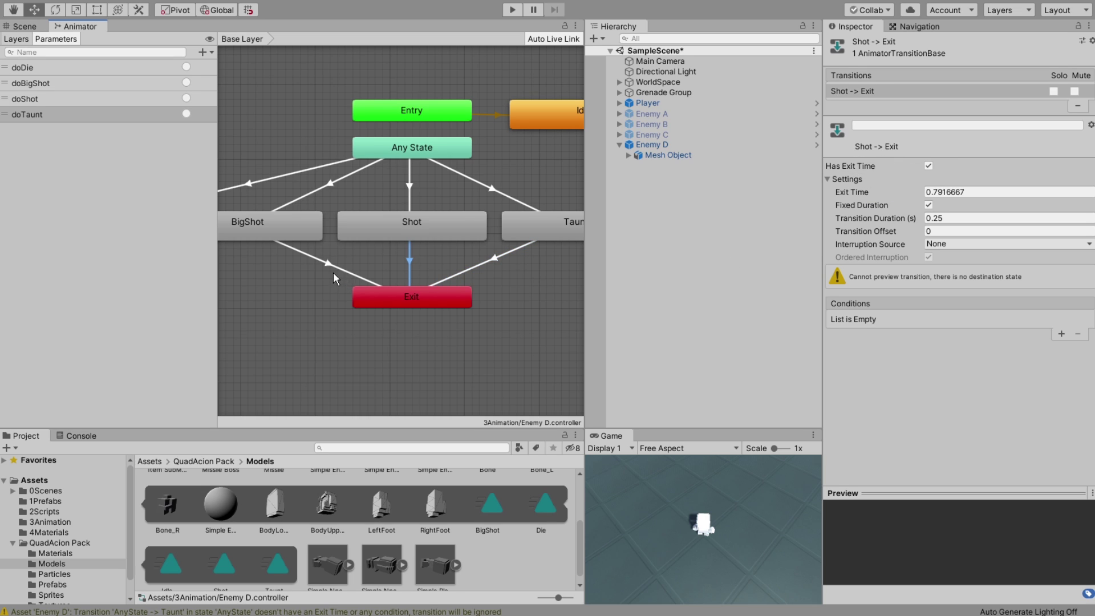
pyautogui.click(333, 269)
pyautogui.click(931, 222)
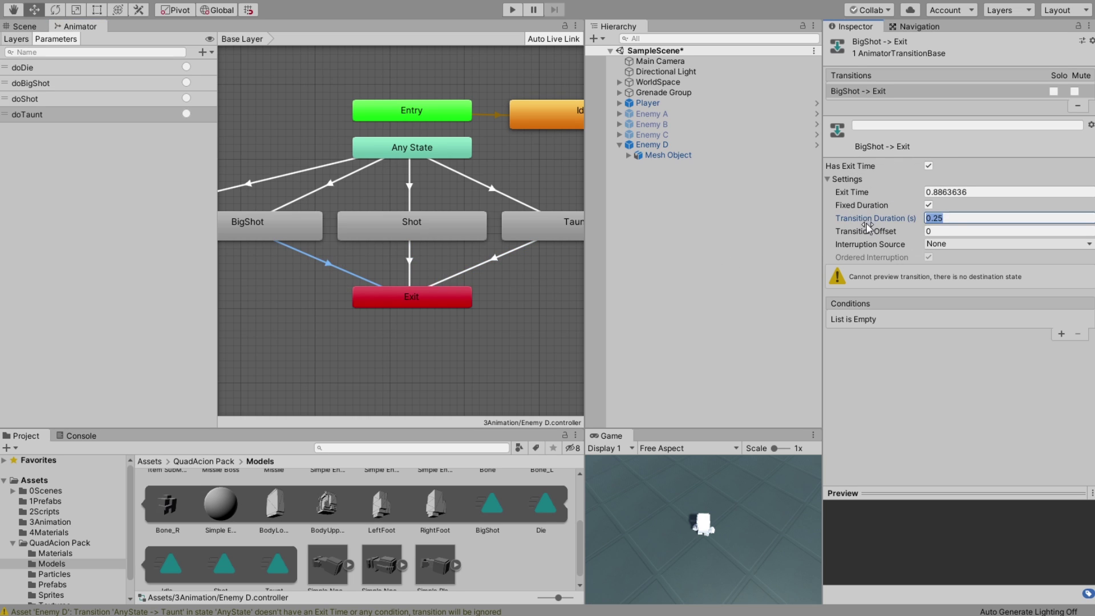
pyautogui.write('0.79')
pyautogui.write('1')
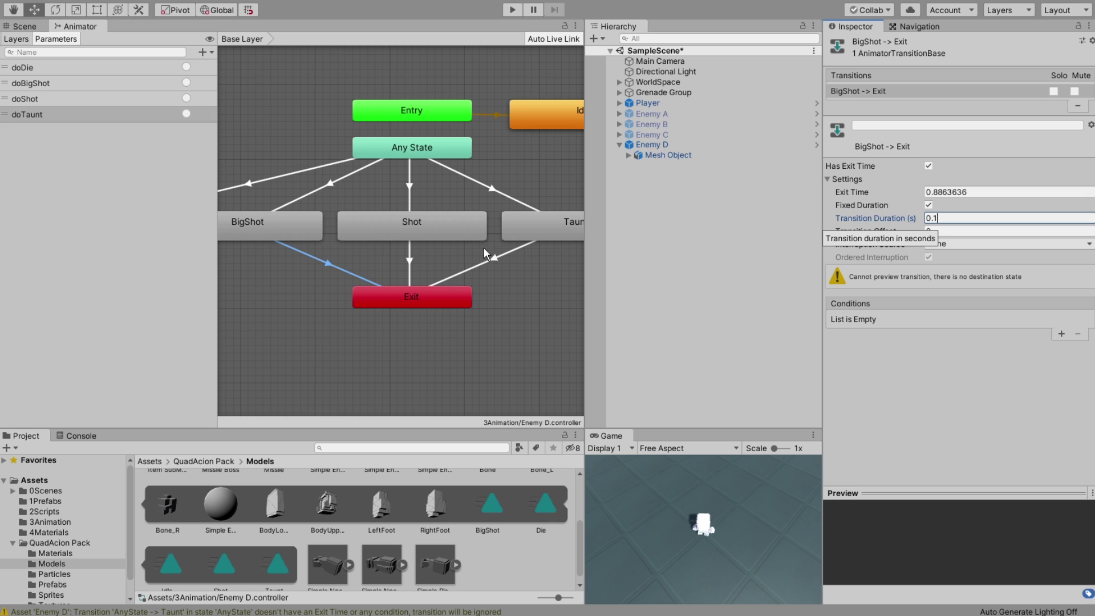
pyautogui.click(410, 260)
pyautogui.click(482, 263)
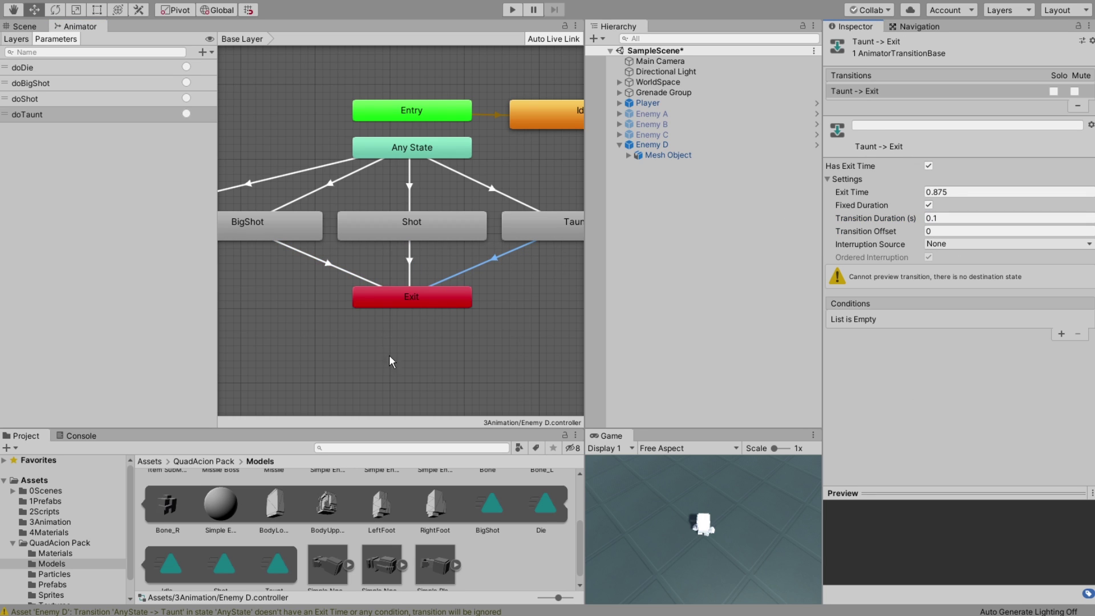
pyautogui.scroll(-3, 425, 228)
# Return to the Scene view and run a brief Play-mode test, orbiting around the red Enemy D.
pyautogui.moveTo(421, 208); pyautogui.dragTo(421, 220, button='middle')
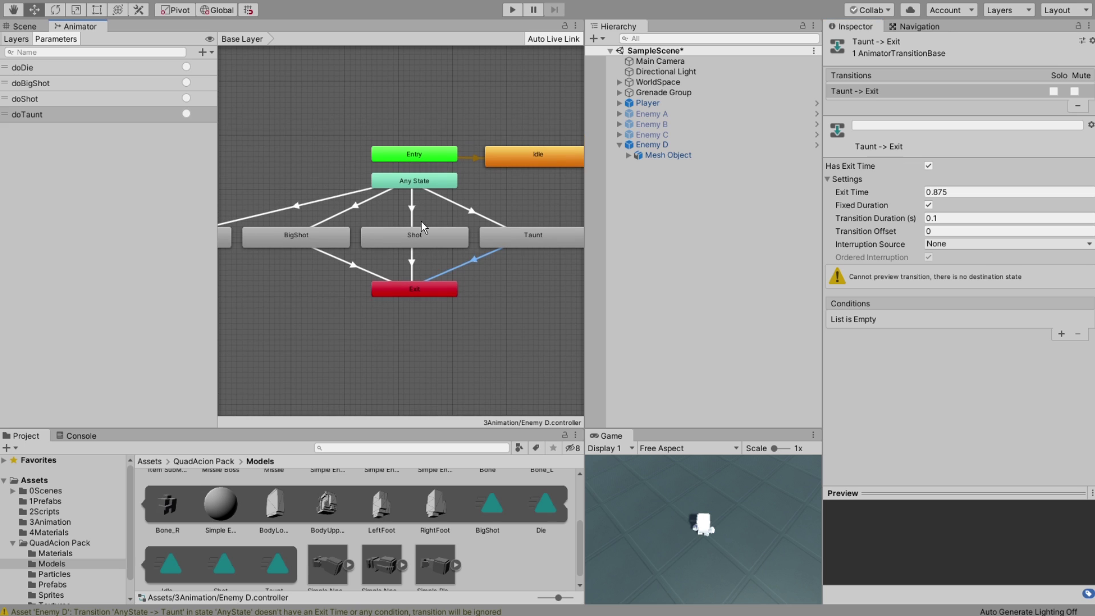
pyautogui.click(421, 220)
pyautogui.click(22, 26)
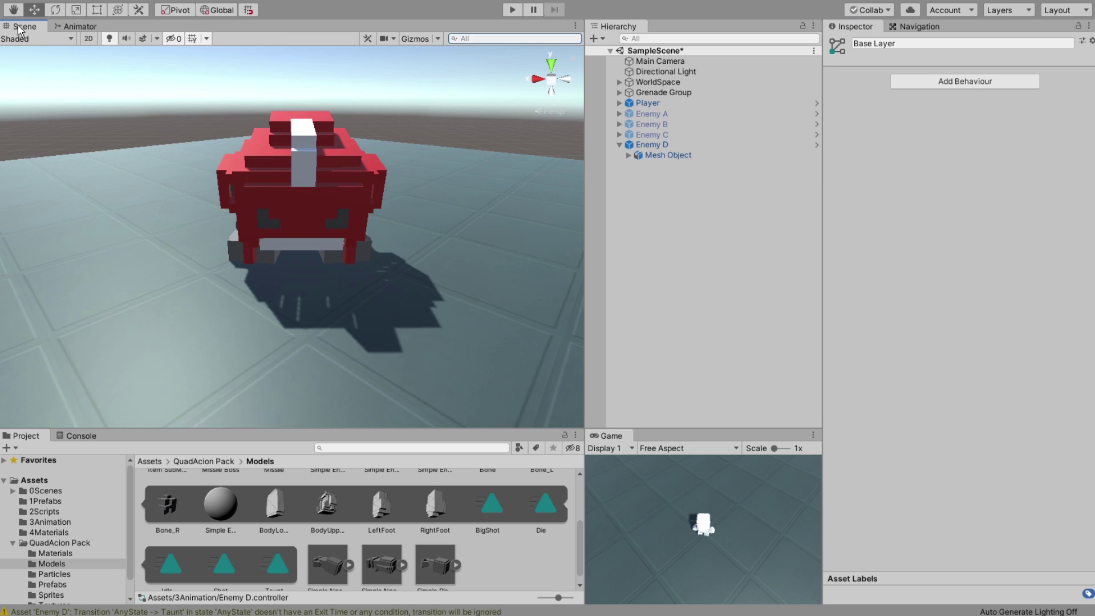
pyautogui.click(508, 8)
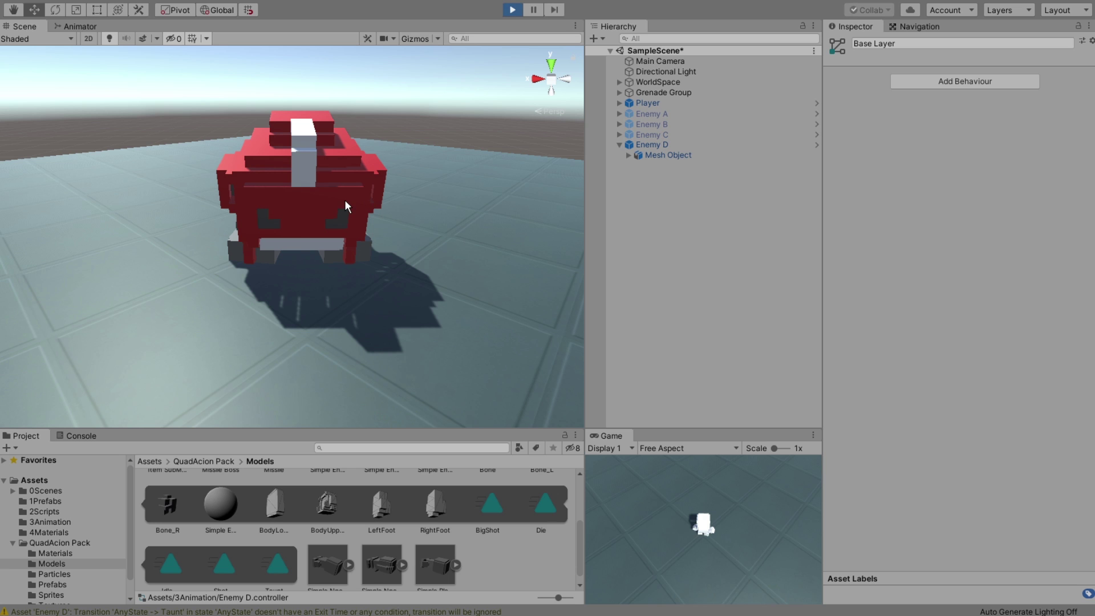
pyautogui.moveTo(329, 303)
pyautogui.keyDown('alt'); pyautogui.mouseDown()
pyautogui.moveTo(388, 269)
pyautogui.moveTo(386, 289)
pyautogui.mouseUp(); pyautogui.keyUp('alt')
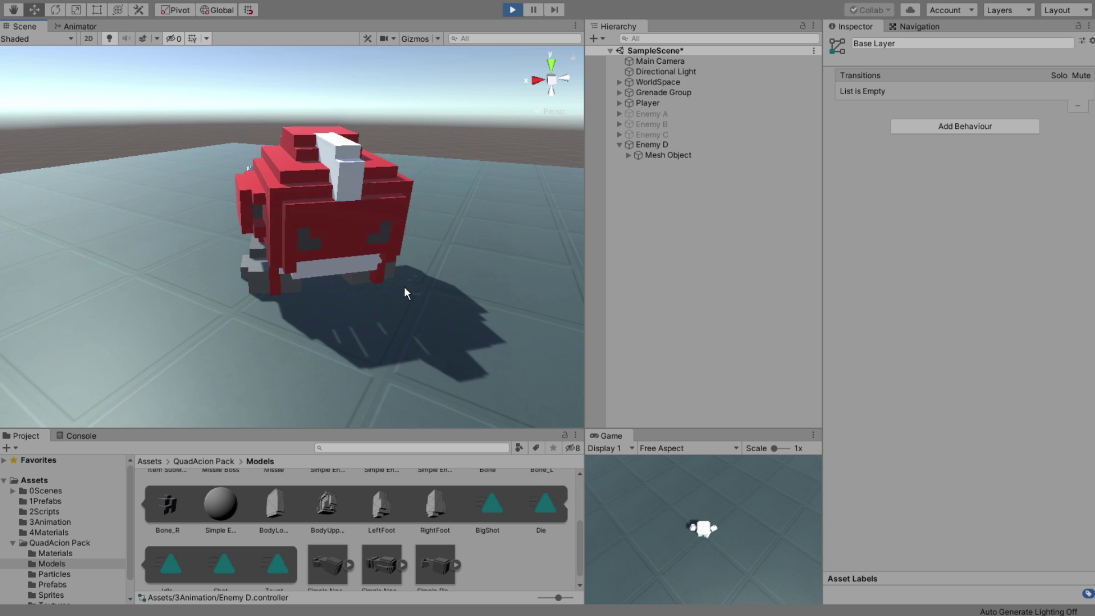
pyautogui.moveTo(425, 314)
pyautogui.keyDown('alt'); pyautogui.mouseDown()
pyautogui.moveTo(473, 304)
pyautogui.moveTo(360, 313)
pyautogui.moveTo(394, 313)
pyautogui.mouseUp(); pyautogui.keyUp('alt')
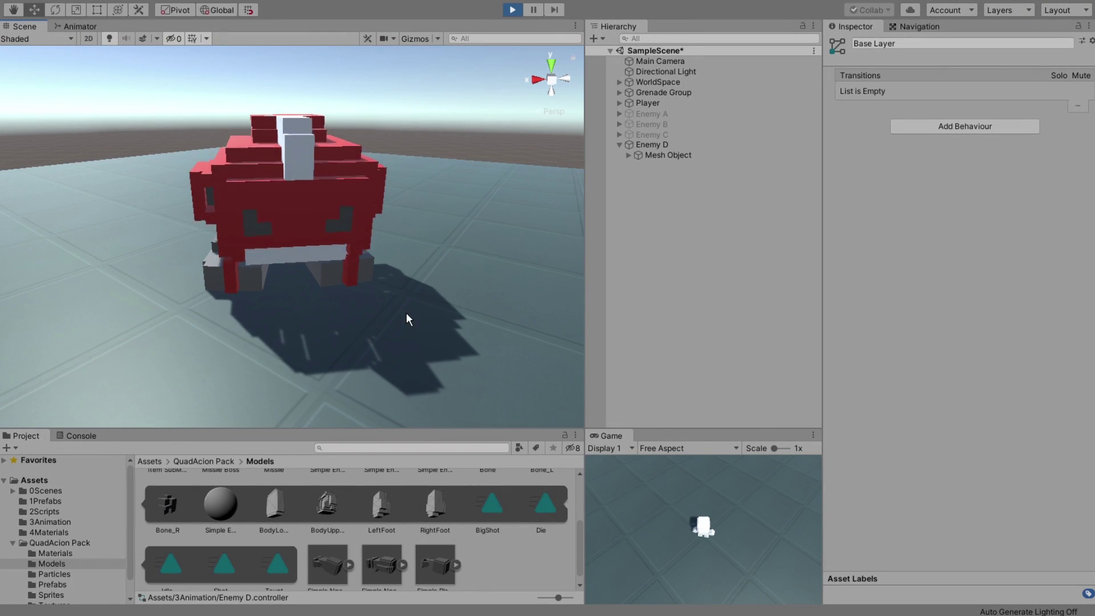
pyautogui.click(508, 12)
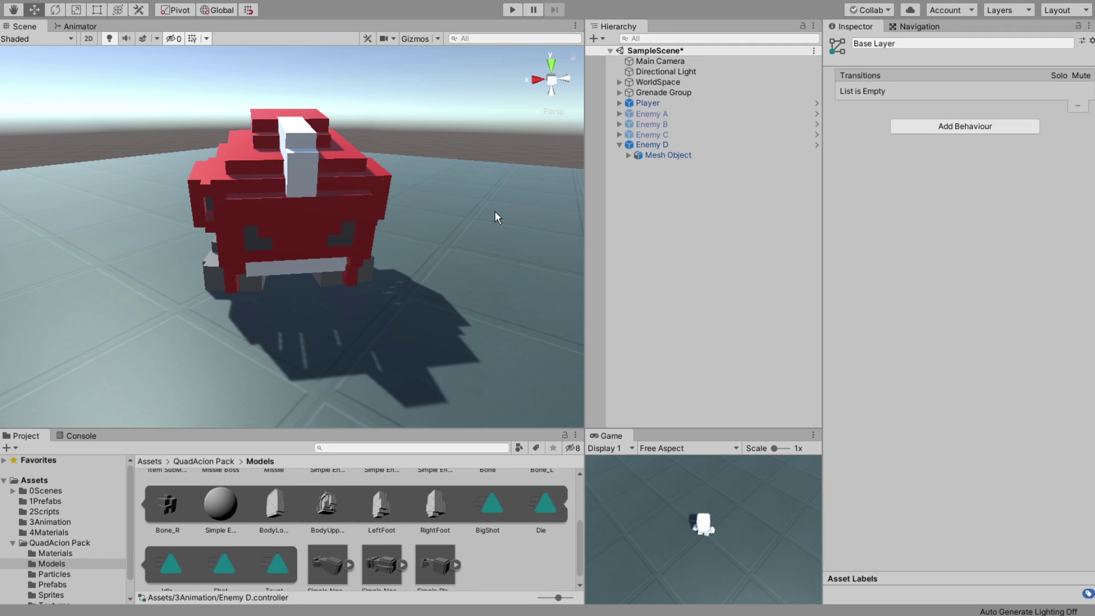
pyautogui.moveTo(442, 231)
pyautogui.keyDown('alt'); pyautogui.mouseDown()
pyautogui.moveTo(420, 244)
pyautogui.moveTo(447, 246)
pyautogui.mouseUp(); pyautogui.keyUp('alt')
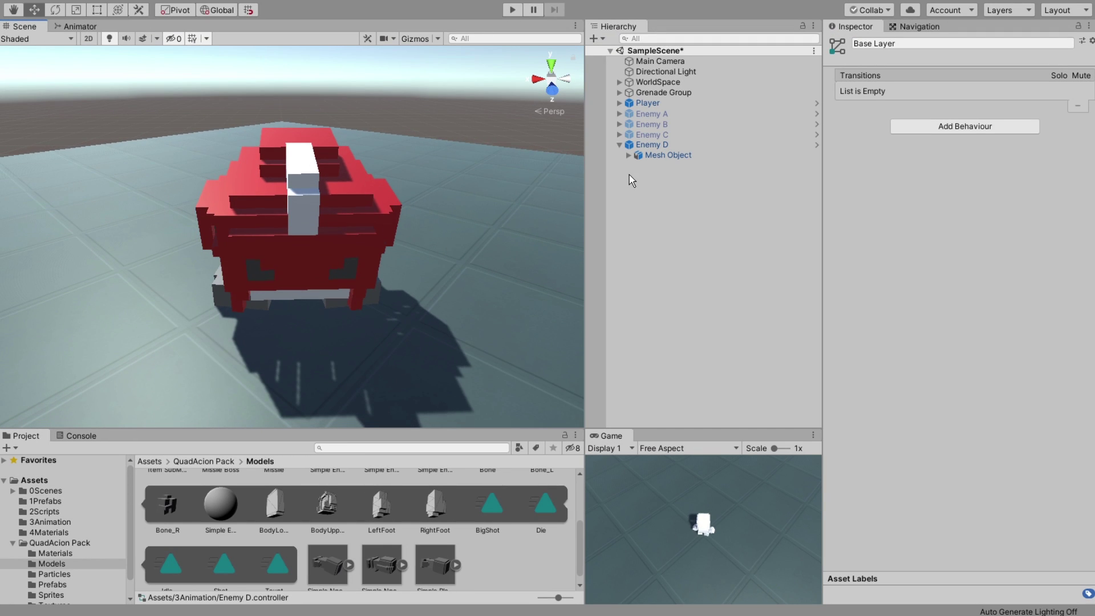
# Add a Rigidbody component to Enemy D.
pyautogui.click(656, 154)
pyautogui.click(661, 145)
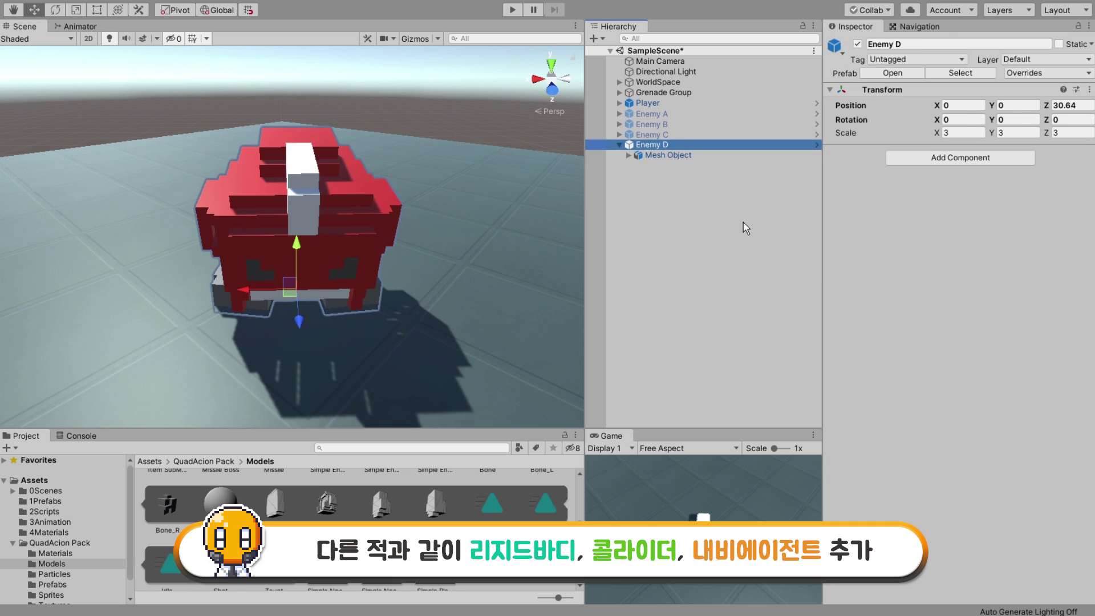
pyautogui.click(901, 158)
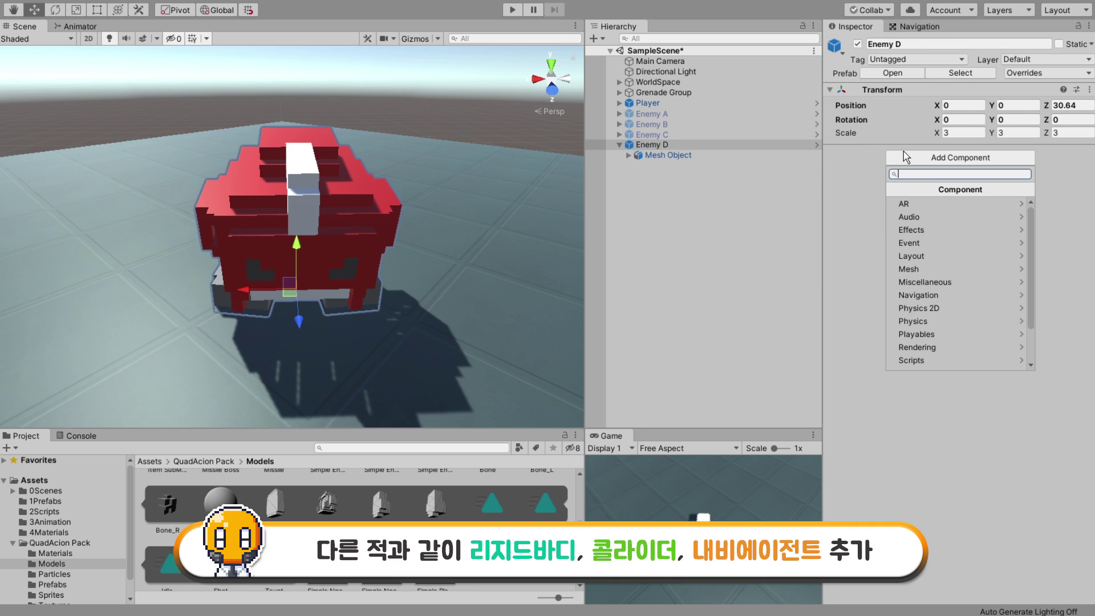
pyautogui.write('ri')
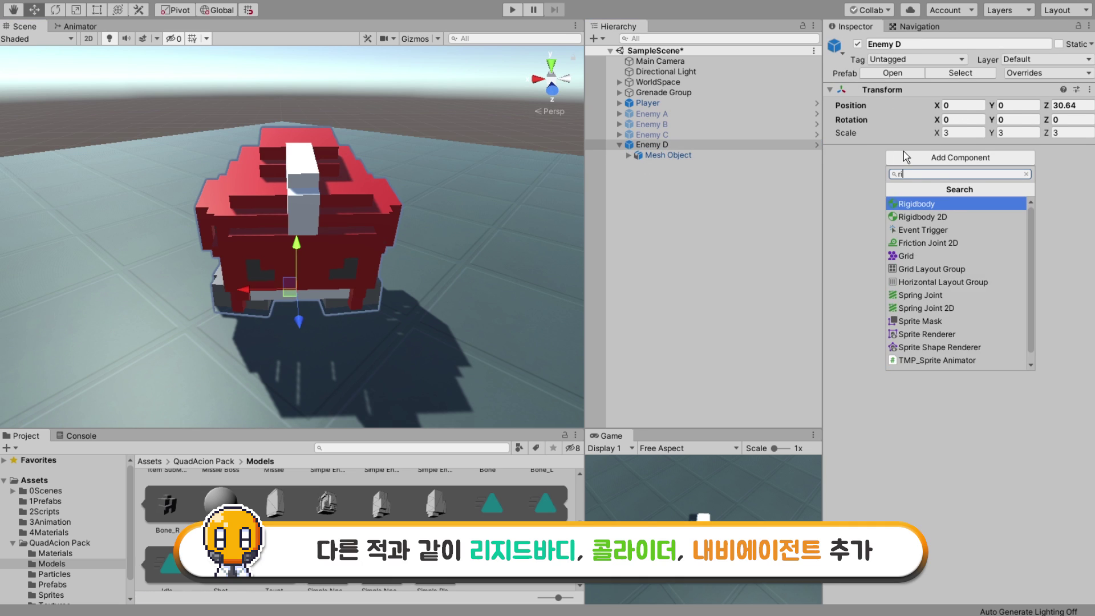
pyautogui.click(923, 205)
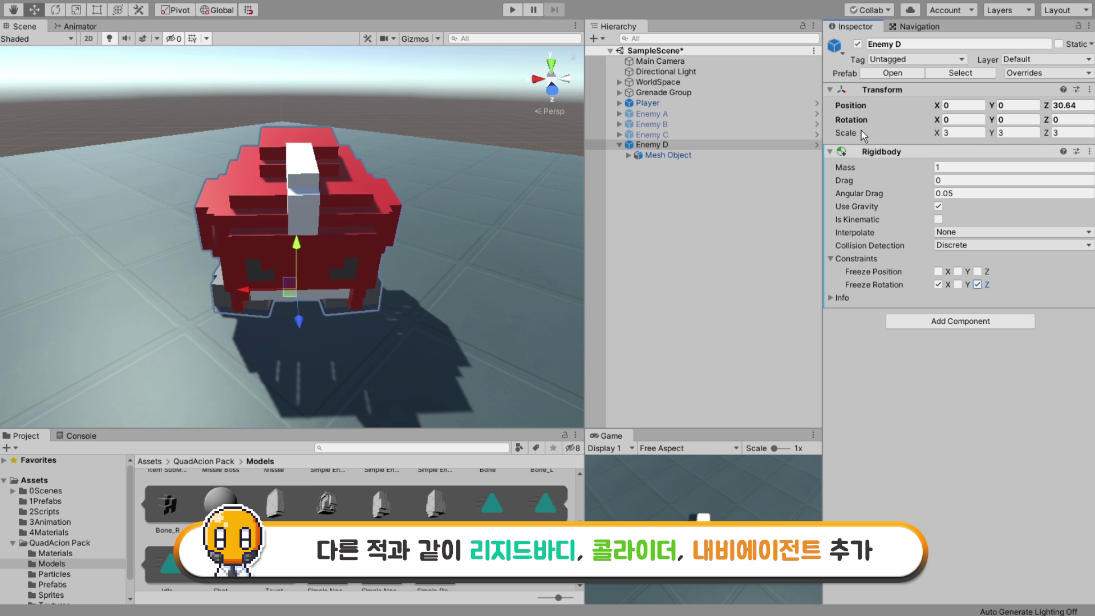
# Add a Box Collider to Enemy D and expand its settings.
pyautogui.click(951, 321)
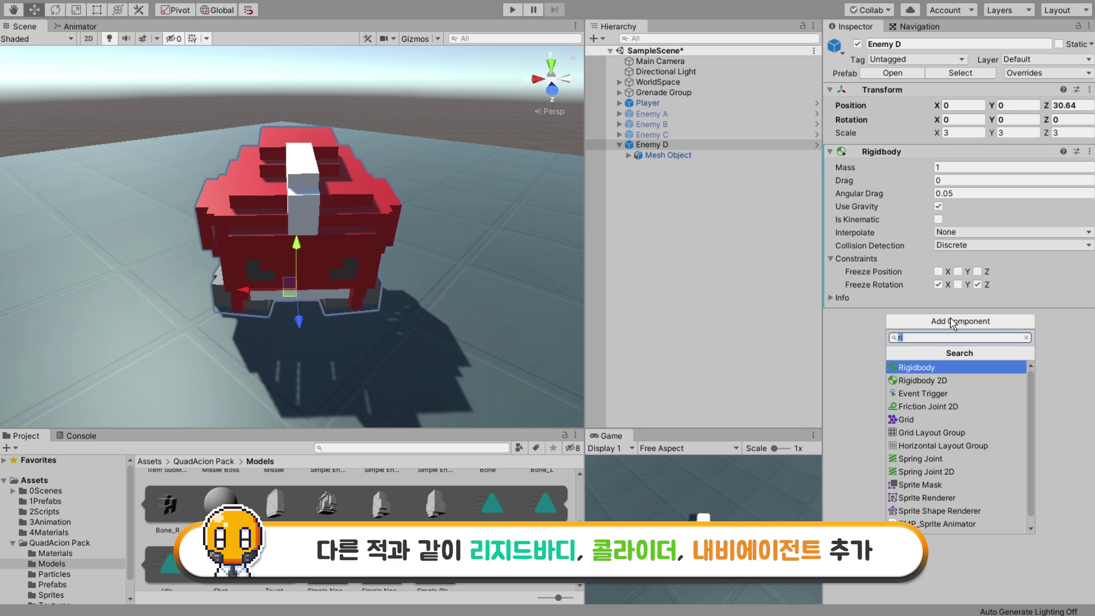
pyautogui.press('BackSpace')
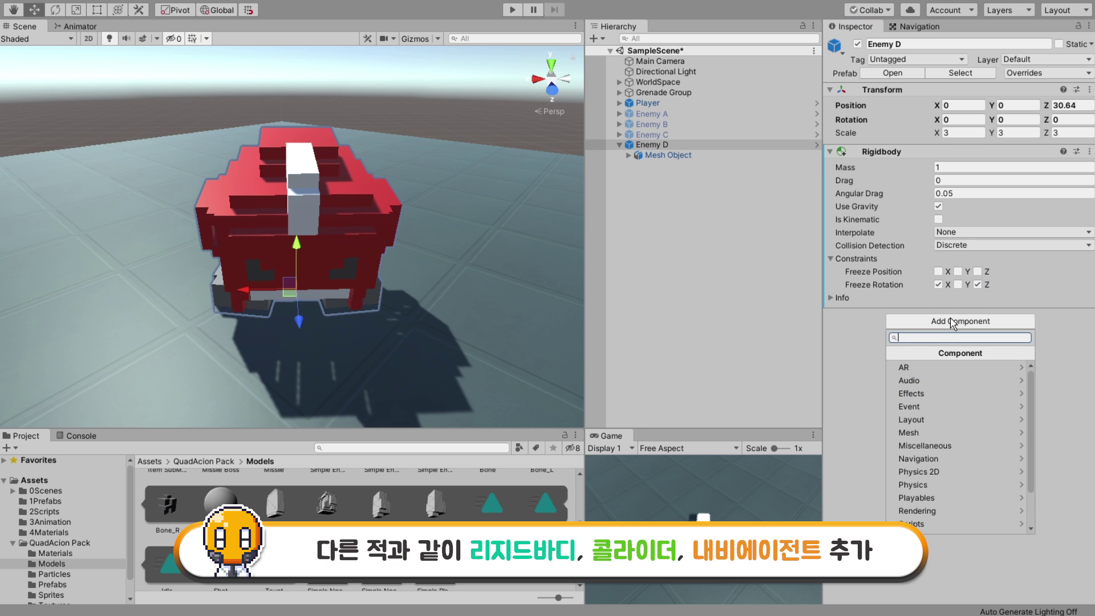
pyautogui.write('box')
pyautogui.press('Return')
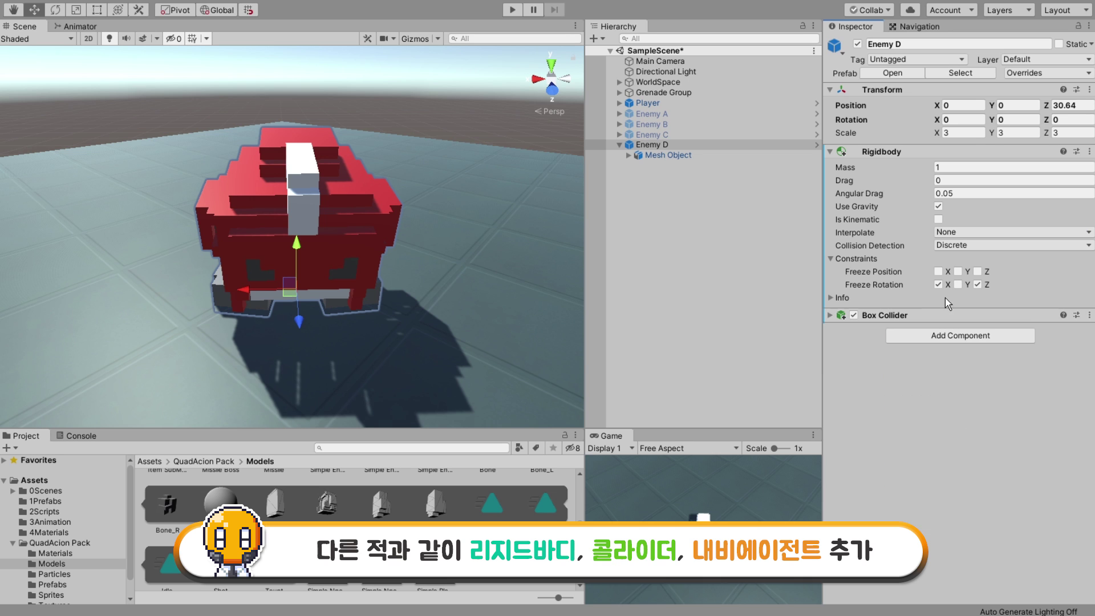
pyautogui.click(837, 319)
pyautogui.moveTo(320, 240)
pyautogui.keyDown('alt'); pyautogui.mouseDown()
pyautogui.moveTo(448, 236)
pyautogui.moveTo(449, 280)
pyautogui.mouseUp(); pyautogui.keyUp('alt')
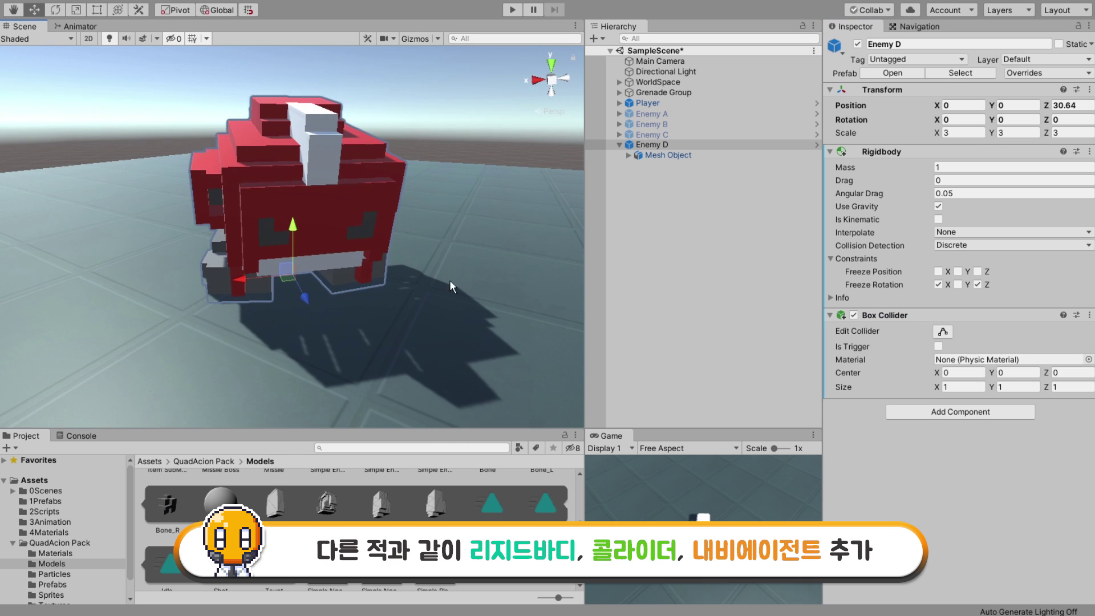
# Set the Box Collider size to 3.7 on X, Y and Z with Center Y 2.
pyautogui.click(962, 386)
pyautogui.write('4')
pyautogui.press('Tab')
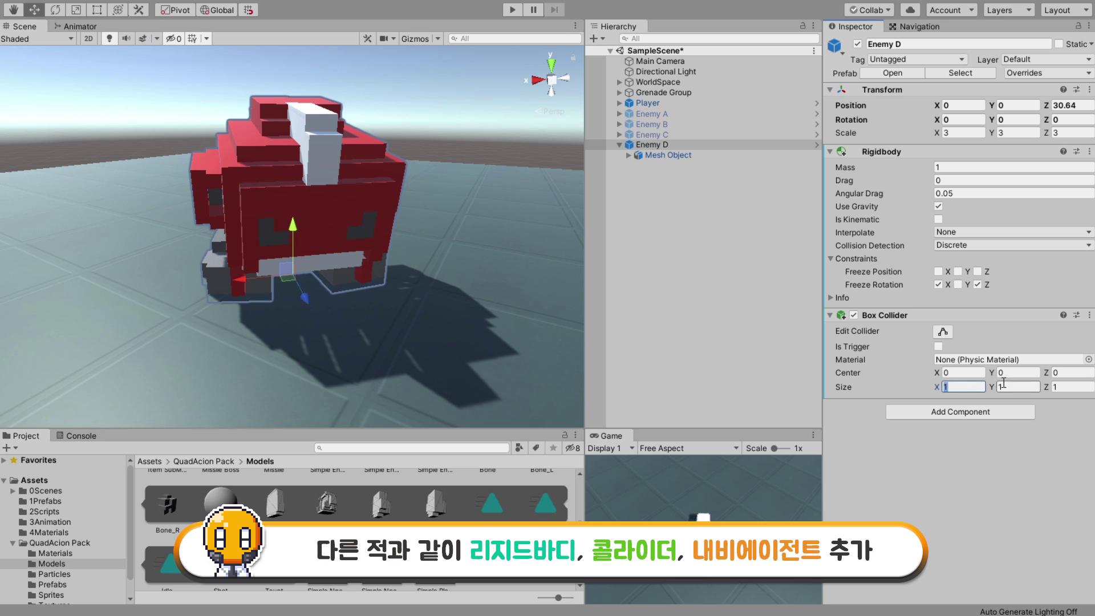
pyautogui.write('4')
pyautogui.press('Tab')
pyautogui.write('4')
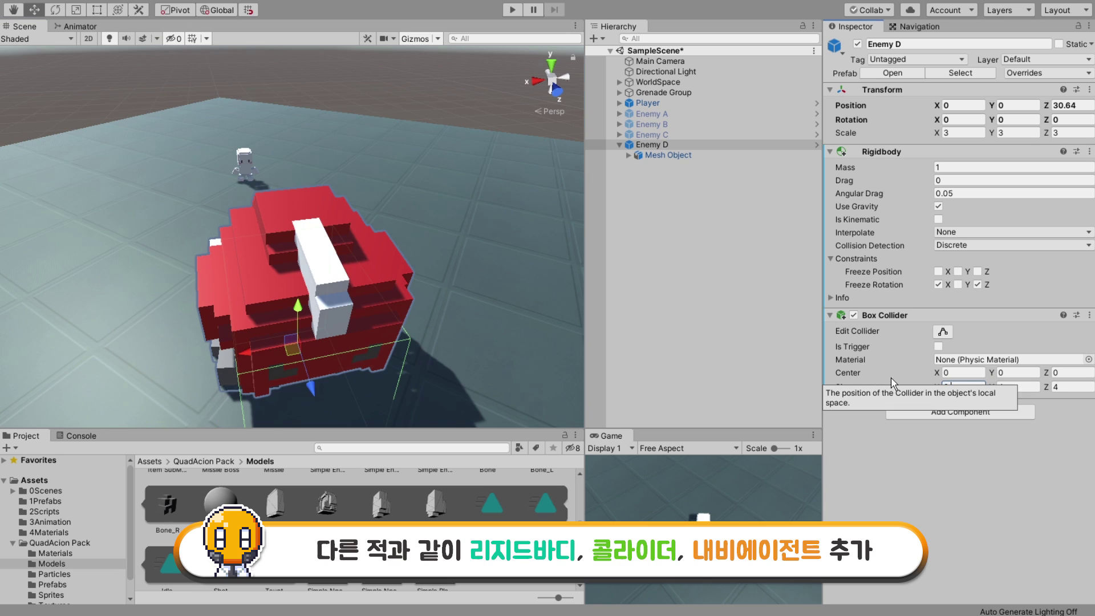
pyautogui.write('3.7')
pyautogui.press('Return')
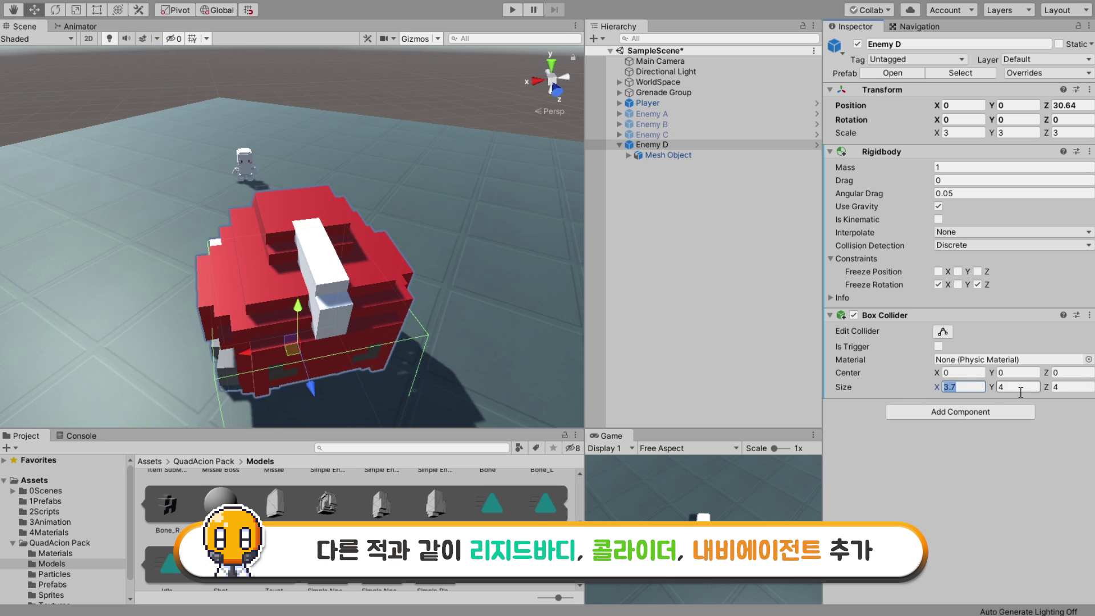
pyautogui.write('3.7')
pyautogui.press('Tab')
pyautogui.write('3.7')
pyautogui.press('Tab')
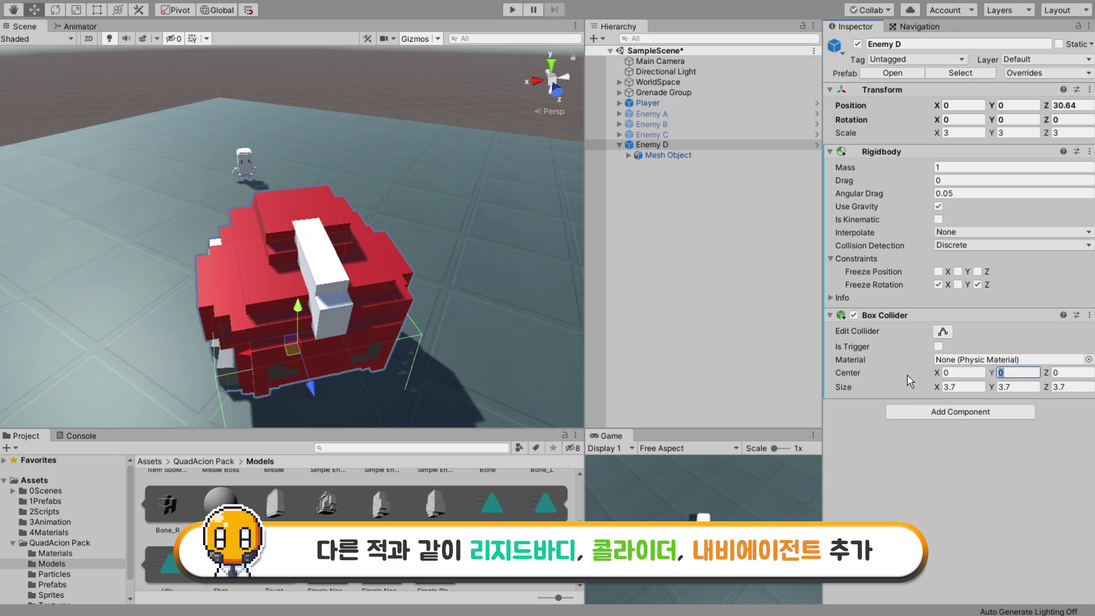
pyautogui.write('2')
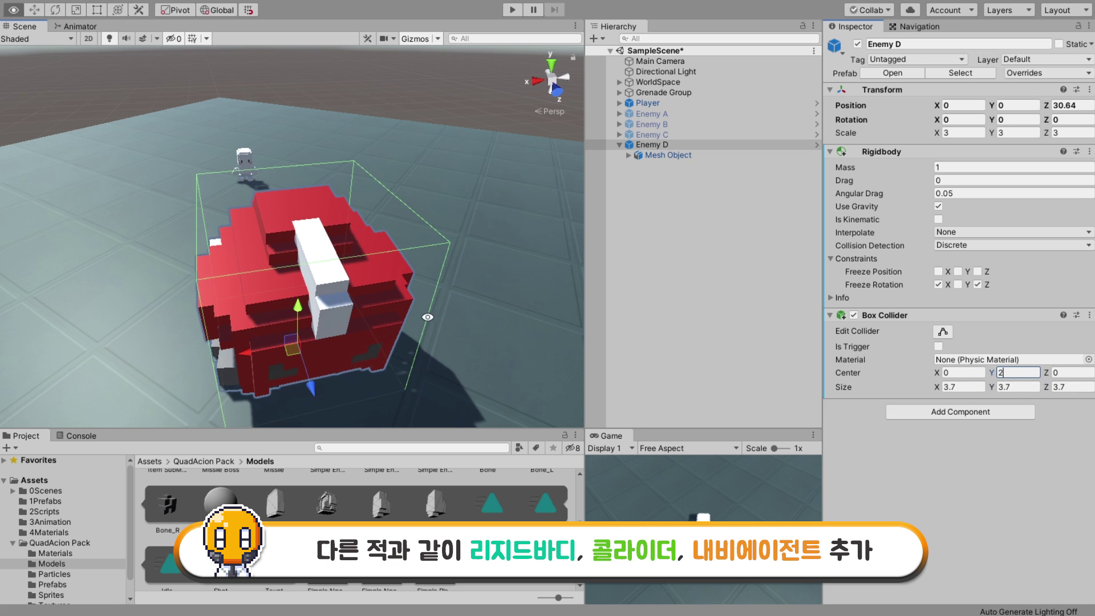
pyautogui.moveTo(364, 297)
pyautogui.keyDown('alt'); pyautogui.mouseDown()
pyautogui.moveTo(435, 248)
pyautogui.moveTo(427, 287)
pyautogui.moveTo(457, 310)
pyautogui.moveTo(462, 296)
pyautogui.moveTo(578, 394)
pyautogui.mouseUp(); pyautogui.keyUp('alt')
pyautogui.keyDown('alt'); pyautogui.moveTo(497, 330); pyautogui.dragTo(461, 300); pyautogui.keyUp('alt')
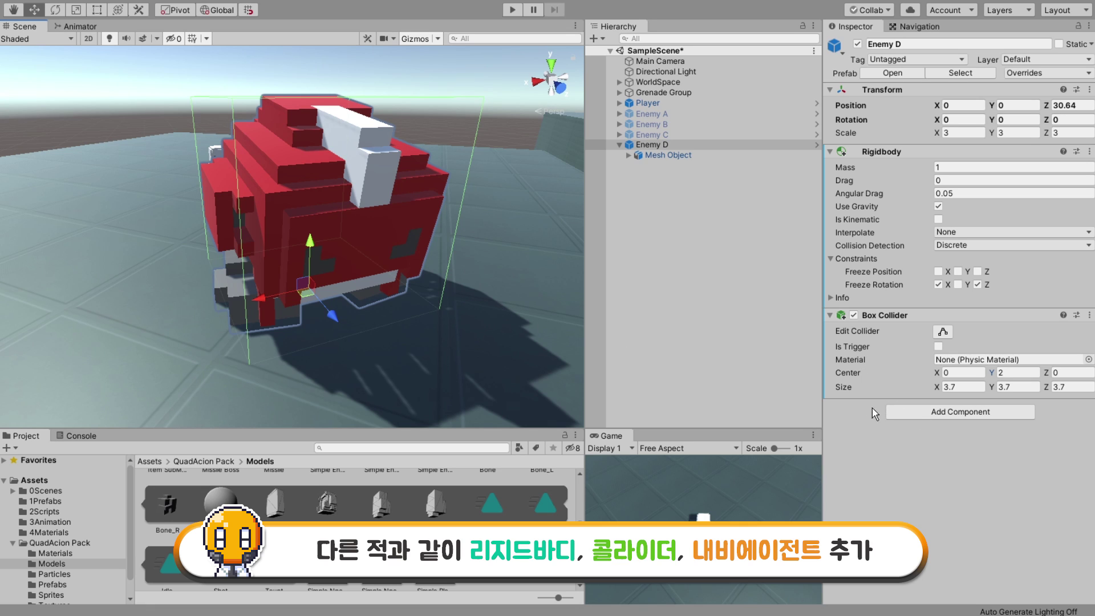
# Add a Nav Mesh Agent component to Enemy D.
pyautogui.click(938, 415)
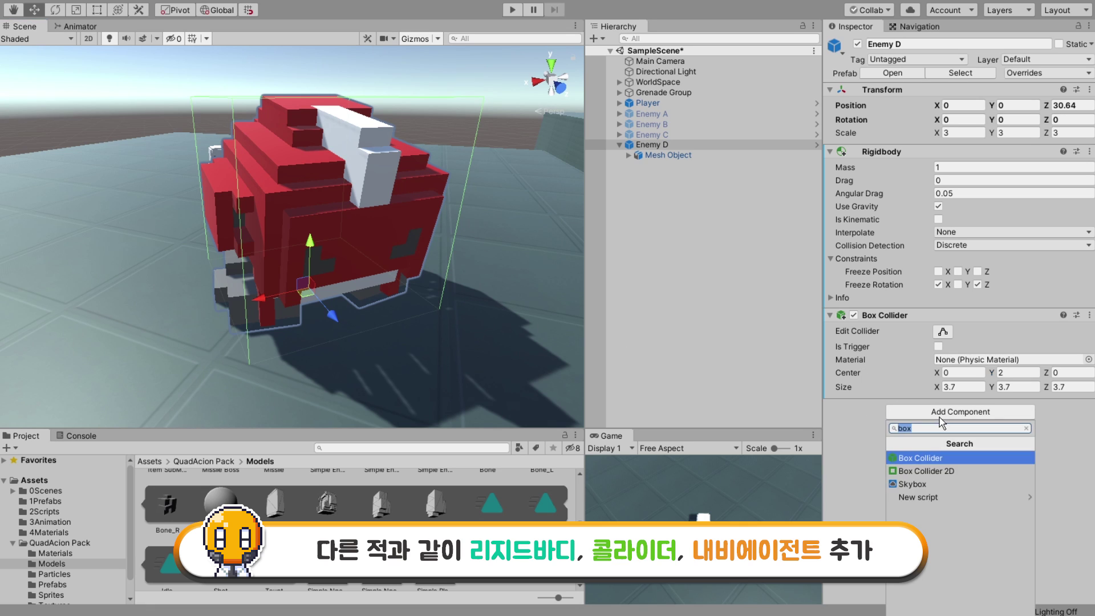
pyautogui.write('nav')
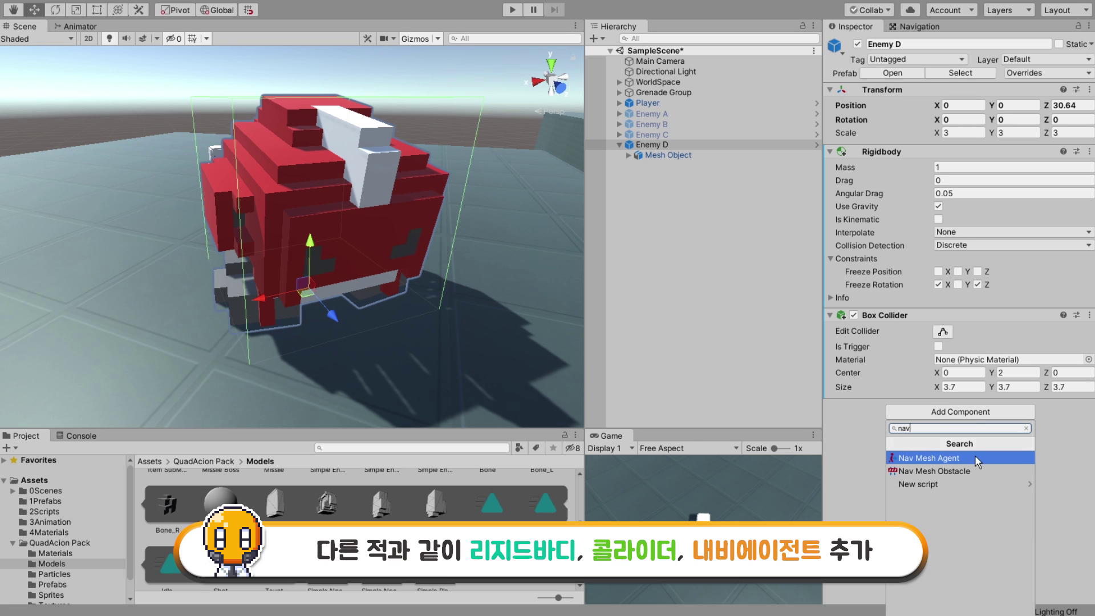
pyautogui.click(974, 456)
pyautogui.scroll(-3, 942, 409)
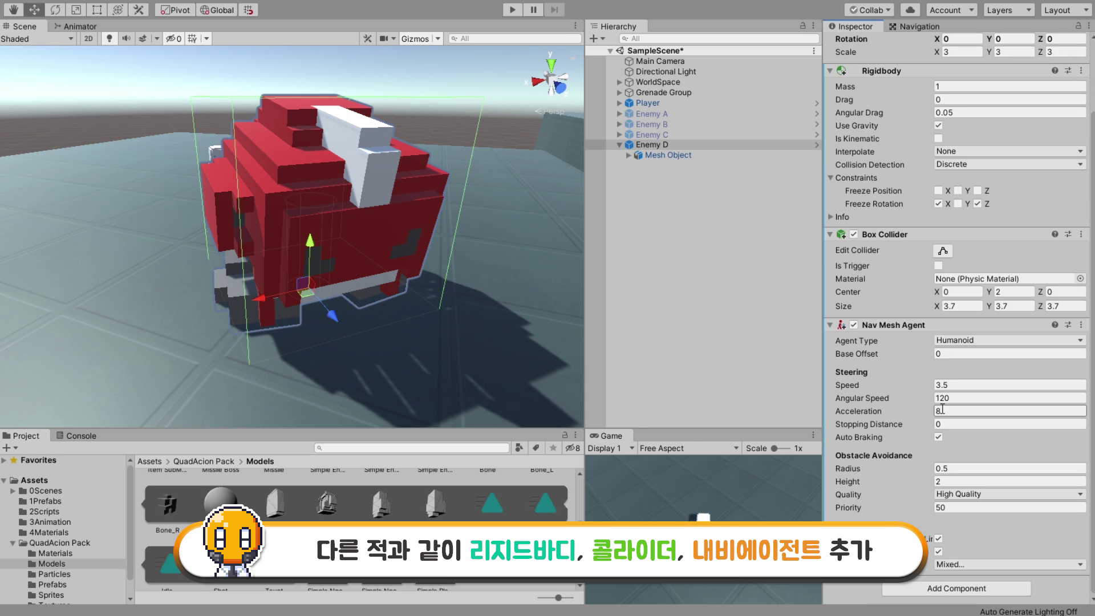
pyautogui.press('Return')
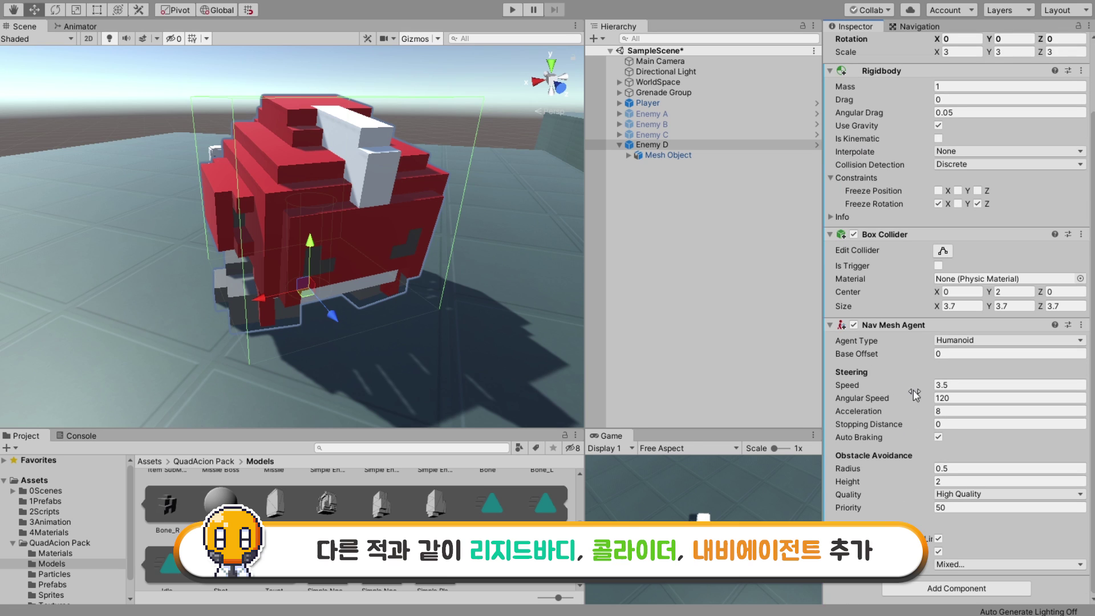
# Set the agent's Speed to 40, Angular Speed to 0 and Acceleration to 60.
pyautogui.click(987, 428)
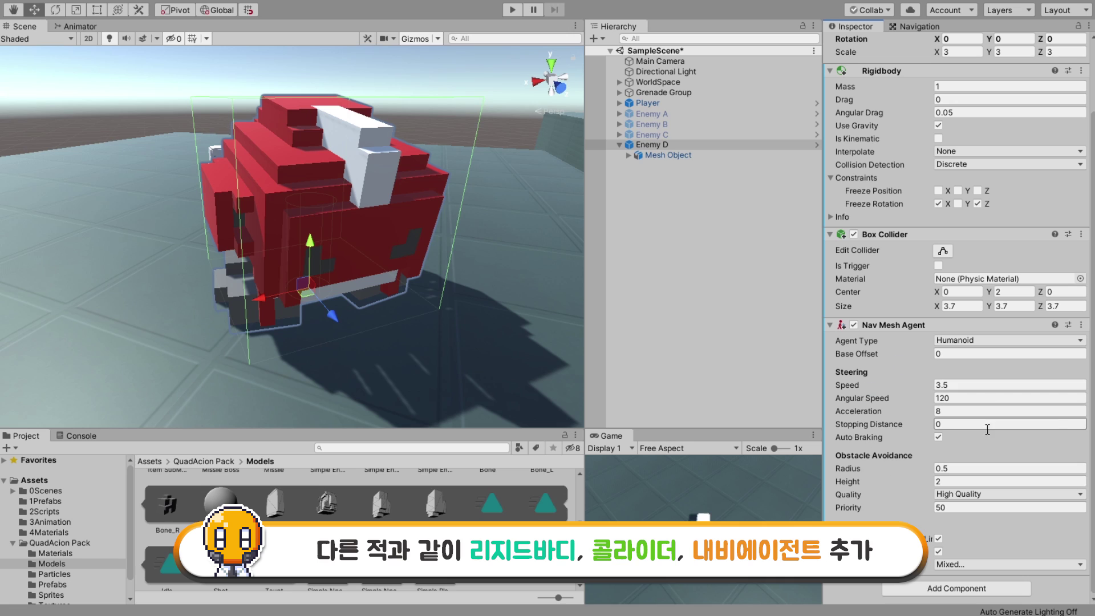
pyautogui.click(935, 384)
pyautogui.click(931, 395)
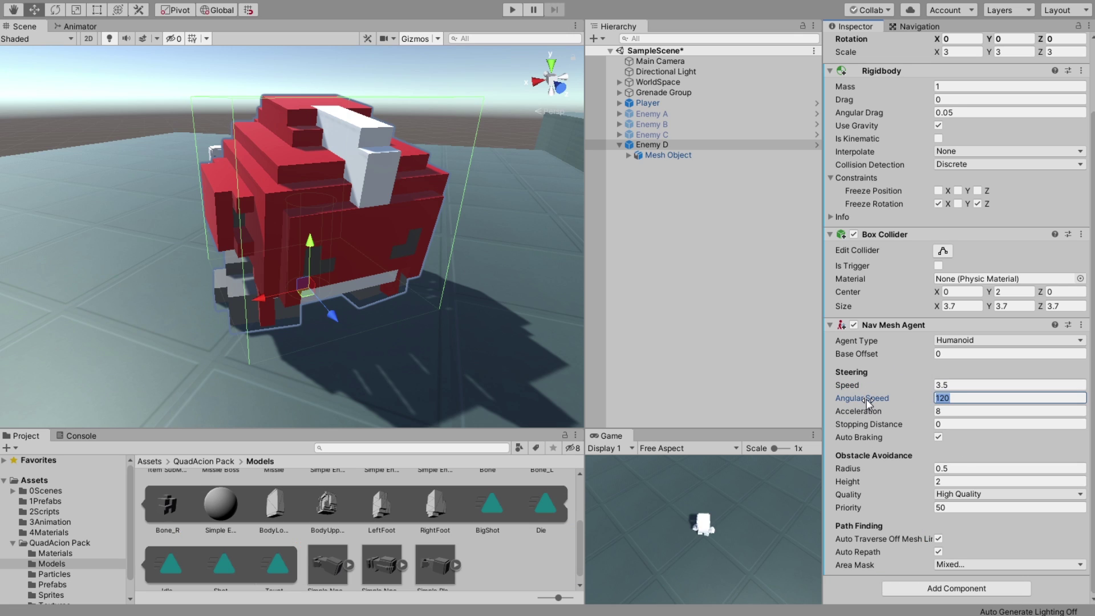
pyautogui.write('0')
pyautogui.hotkey('shift', 'Tab')
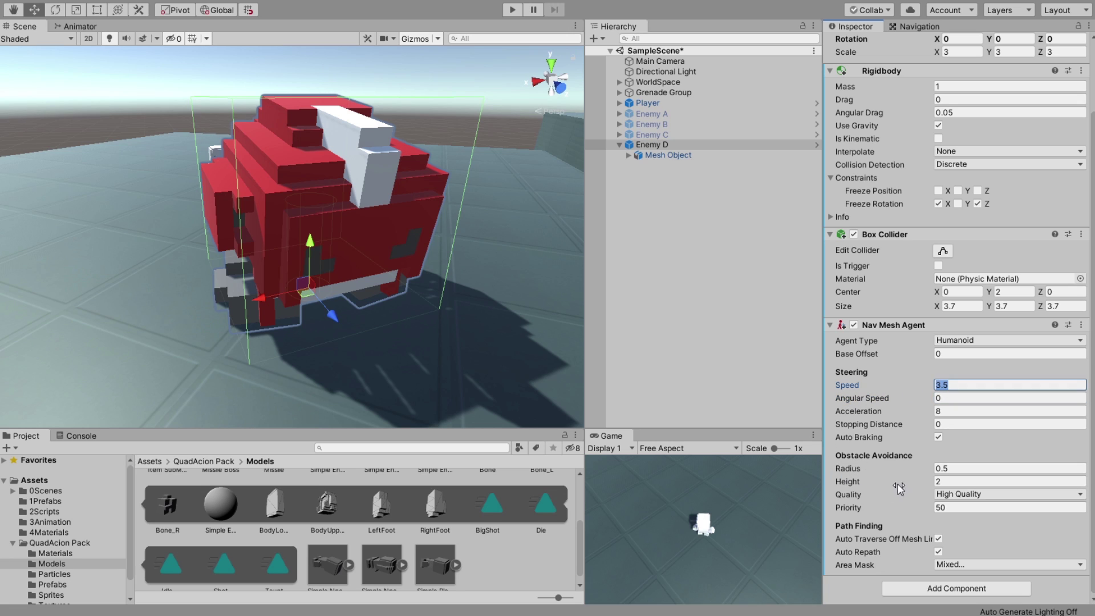
pyautogui.write('40')
pyautogui.press('Tab')
pyautogui.press('Tab')
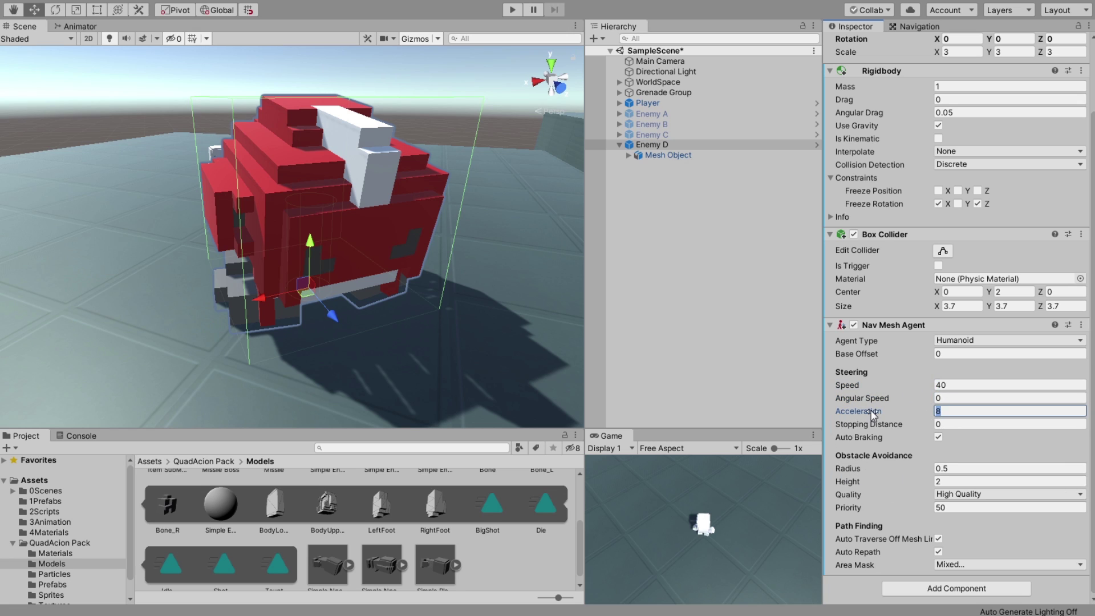
pyautogui.write('60')
pyautogui.hotkey('shift', 'Tab')
pyautogui.hotkey('shift', 'Tab')
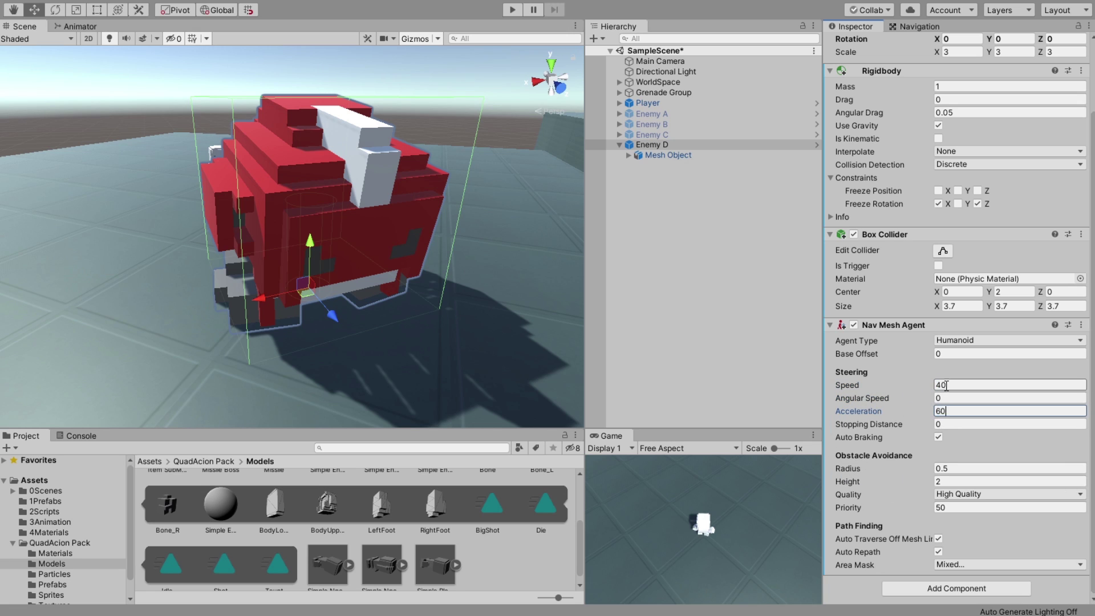
# Collapse Enemy D's component panels and frame the view on the enemy.
pyautogui.keyDown('ctrl'); pyautogui.click(833, 154); pyautogui.keyUp('ctrl')
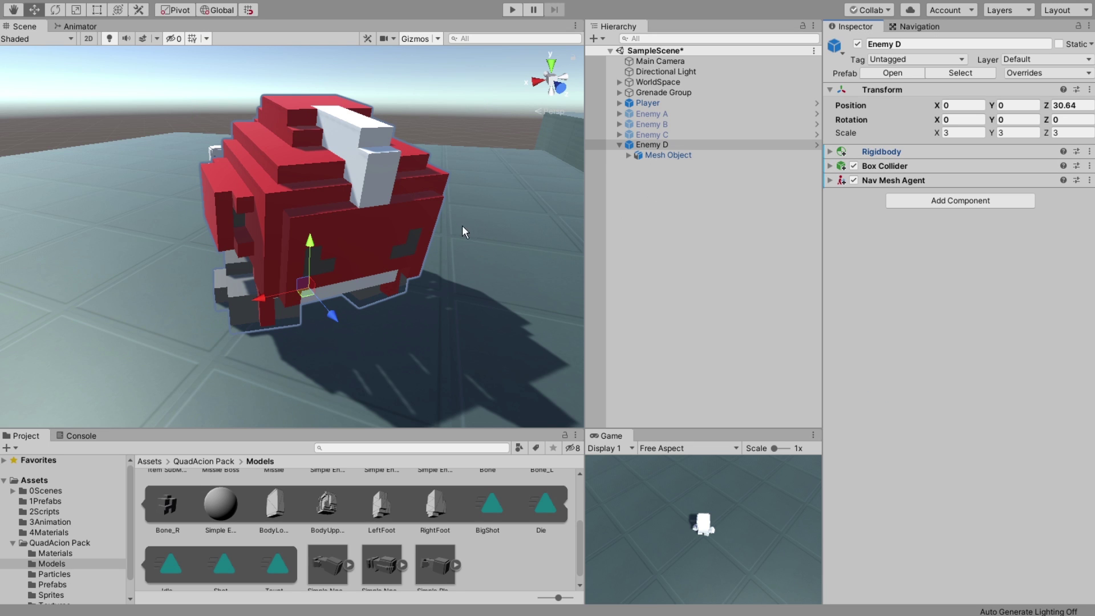
pyautogui.moveTo(462, 227)
pyautogui.keyDown('alt'); pyautogui.mouseDown()
pyautogui.moveTo(480, 254)
pyautogui.moveTo(288, 149)
pyautogui.moveTo(429, 183)
pyautogui.mouseUp(); pyautogui.keyUp('alt')
pyautogui.keyDown('alt'); pyautogui.scroll(5, 457, 237); pyautogui.keyUp('alt')
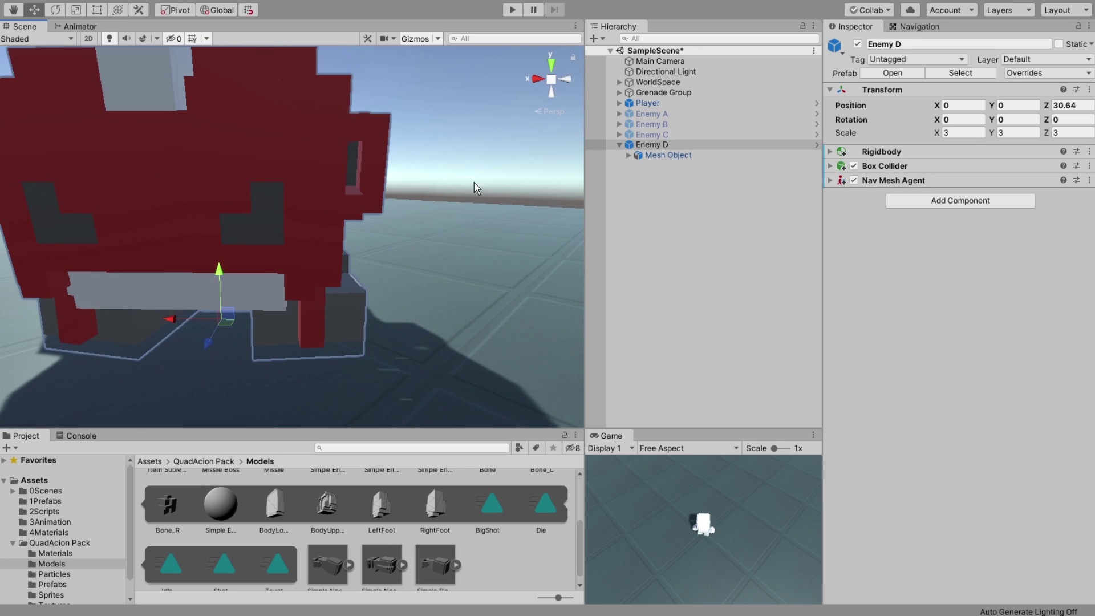
pyautogui.press('f')
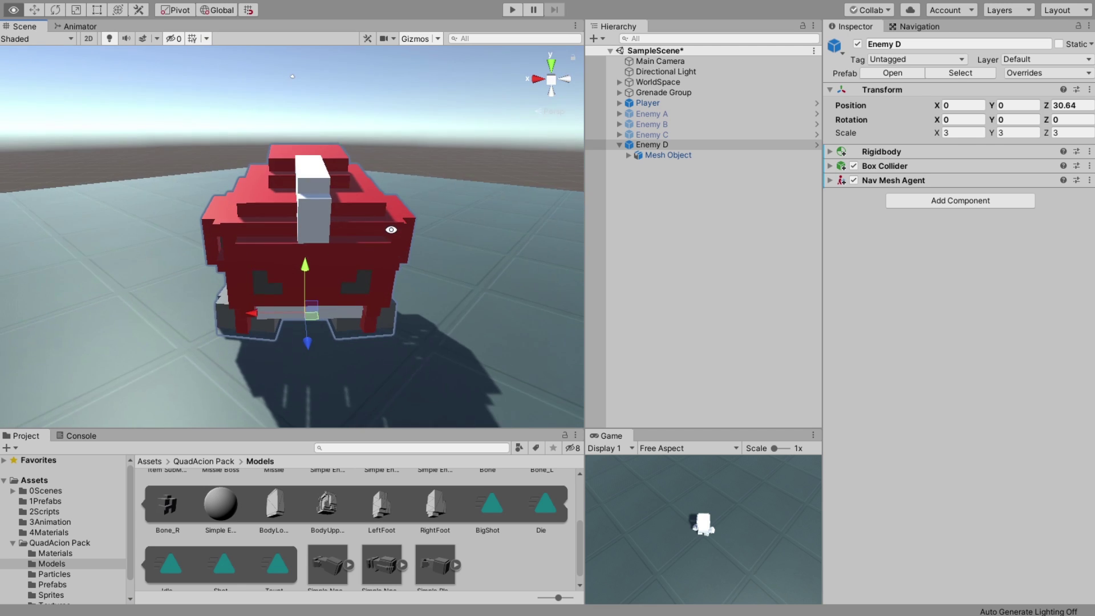
pyautogui.keyDown('alt'); pyautogui.moveTo(398, 252); pyautogui.dragTo(413, 284); pyautogui.keyUp('alt')
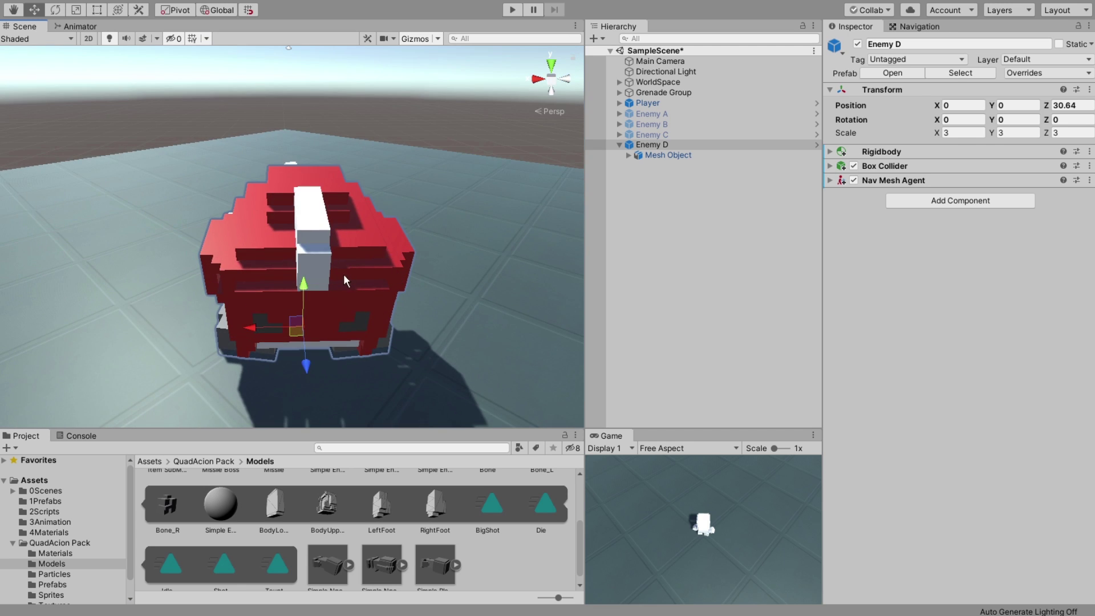
pyautogui.moveTo(344, 273); pyautogui.dragTo(289, 231, button='middle')
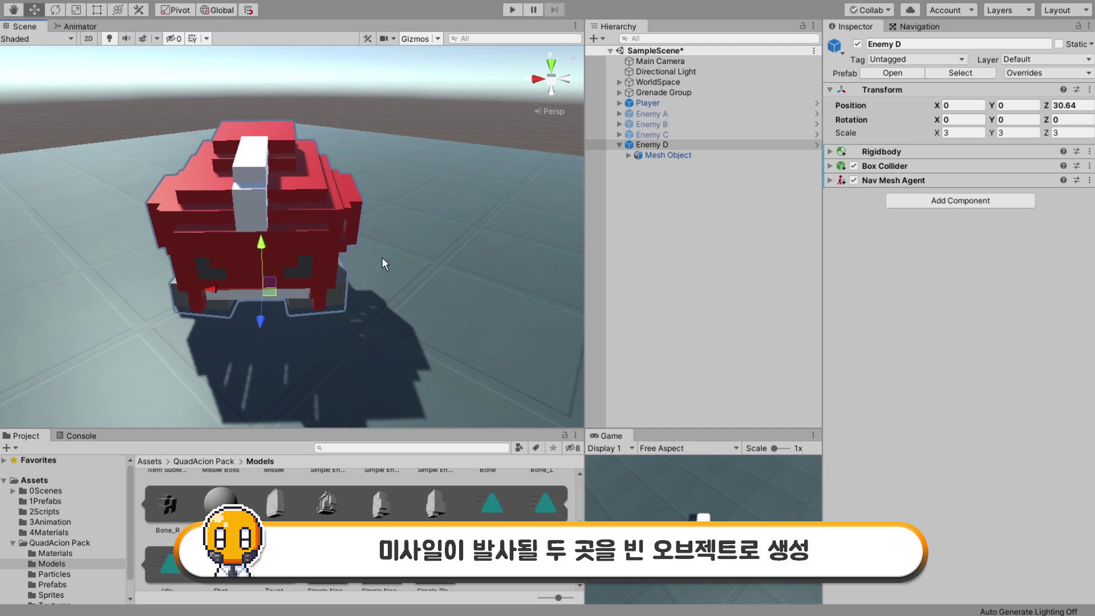
# Create an empty child of Enemy D named Missile Port A.
pyautogui.rightClick(657, 147)
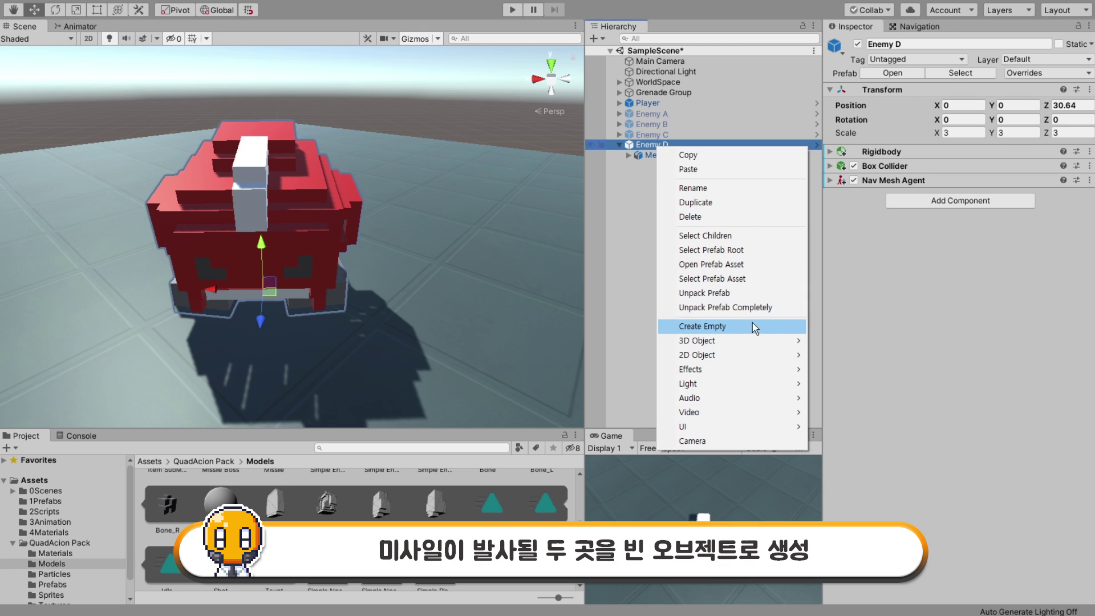
pyautogui.click(722, 334)
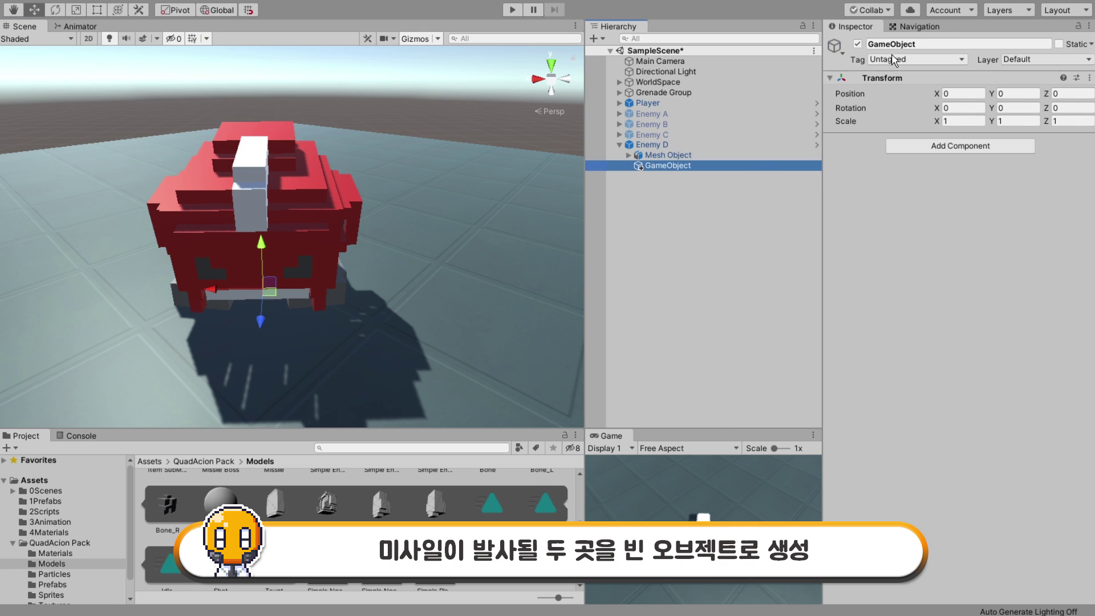
pyautogui.click(926, 44)
pyautogui.write('M')
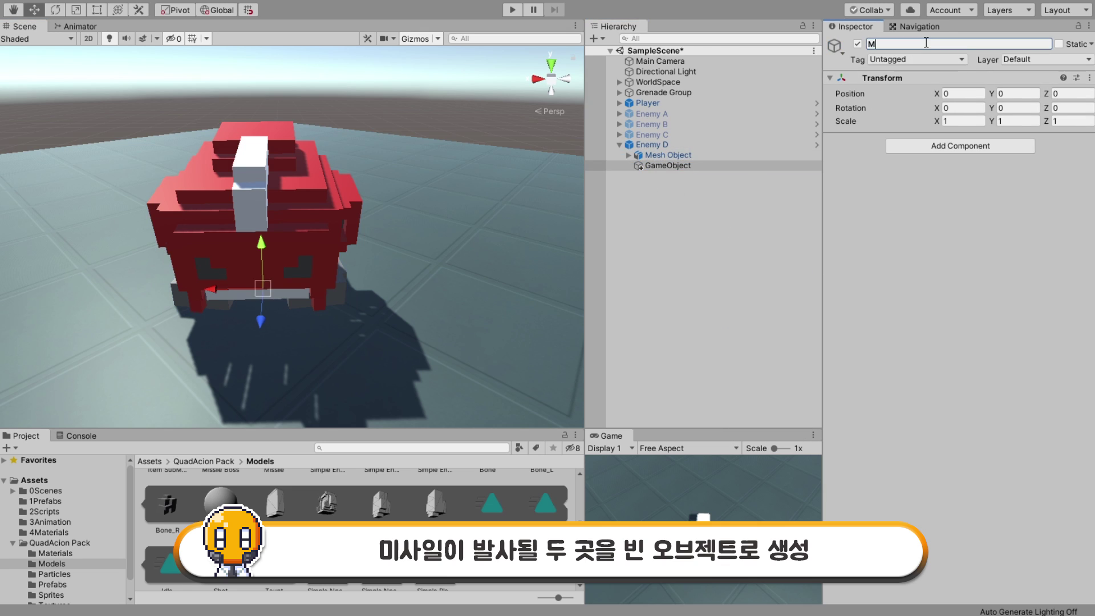
pyautogui.write('issile Por')
pyautogui.write('t A')
pyautogui.press('Return')
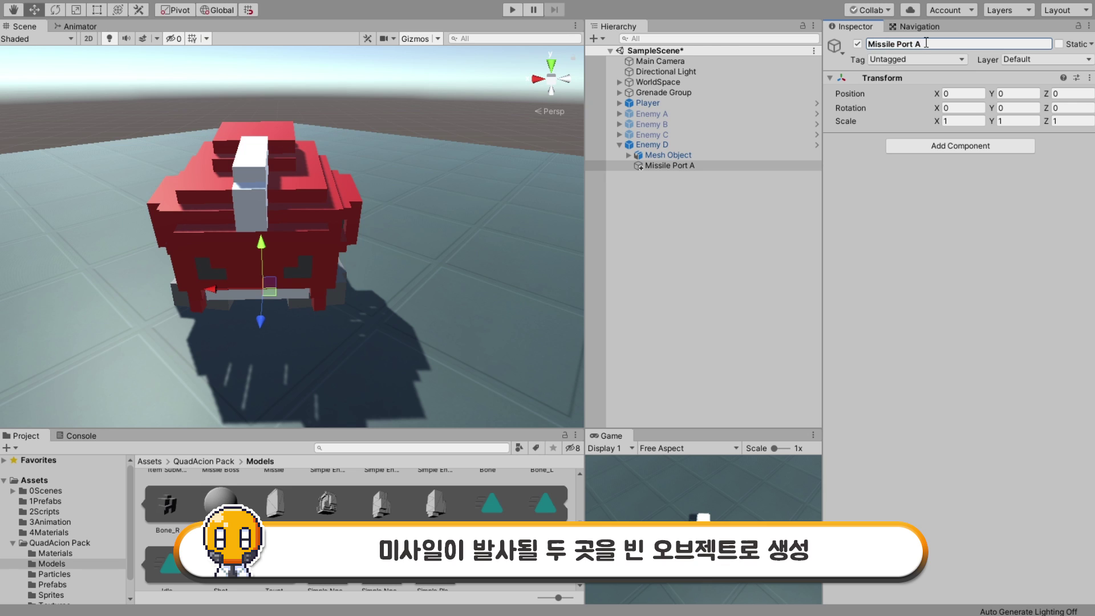
# Duplicate Missile Port A and rename the copy Missile Port B.
pyautogui.click(678, 166)
pyautogui.hotkey('ctrl', 'd')
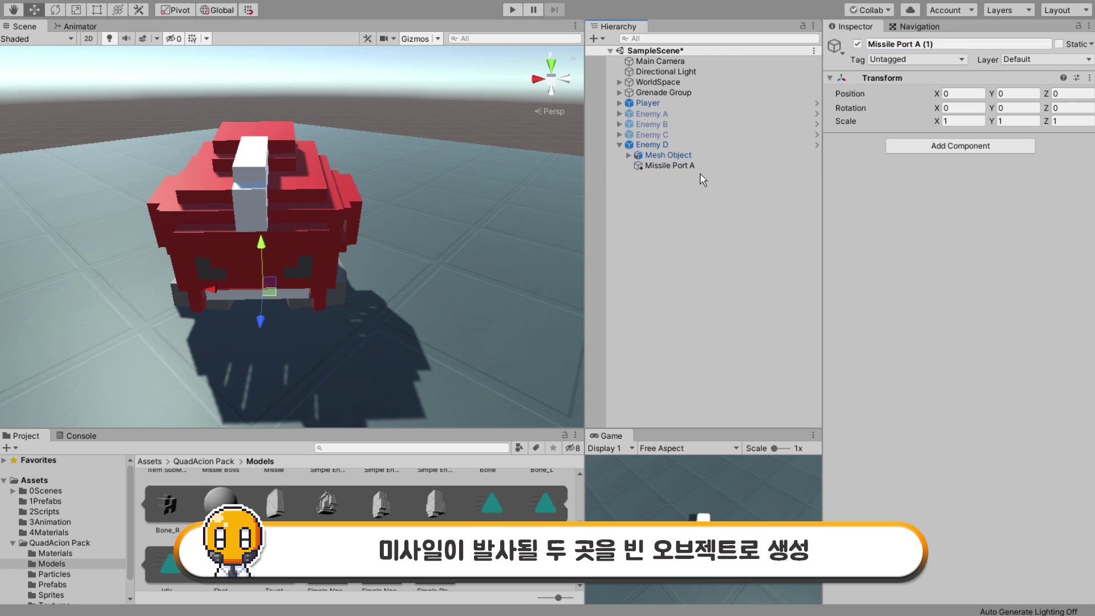
pyautogui.moveTo(915, 44); pyautogui.dragTo(956, 43)
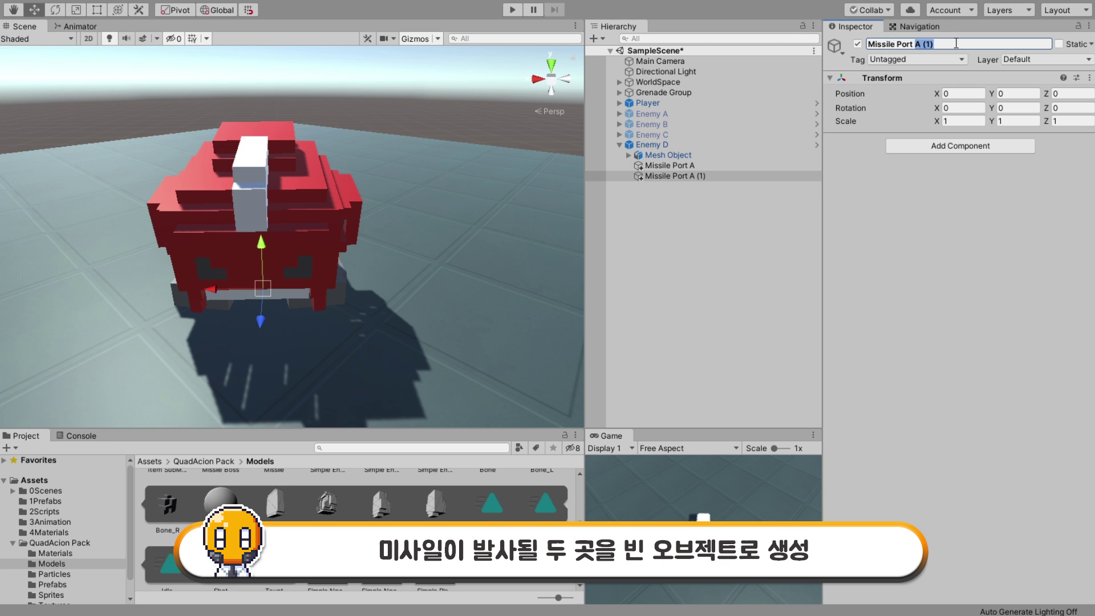
pyautogui.write('B')
pyautogui.press('Return')
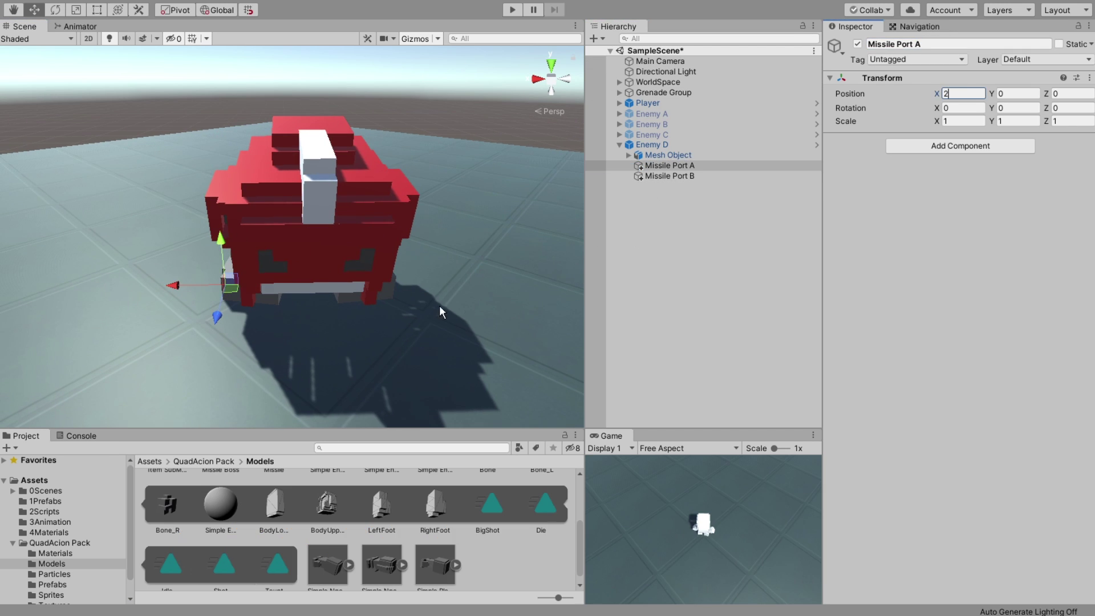
# Set Missile Port B's X position to -2 and adjust both ports' shared Y position.
pyautogui.click(670, 176)
pyautogui.moveTo(937, 93); pyautogui.dragTo(913, 93)
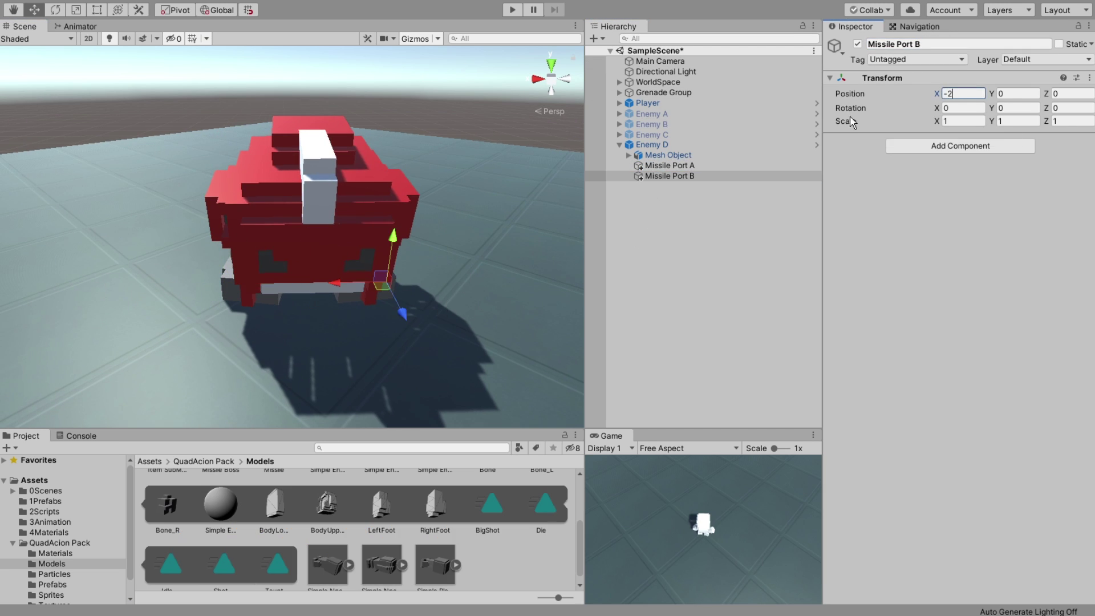
pyautogui.keyDown('alt'); pyautogui.moveTo(399, 250); pyautogui.dragTo(579, 250); pyautogui.keyUp('alt')
pyautogui.keyDown('ctrl'); pyautogui.click(710, 166); pyautogui.keyUp('ctrl')
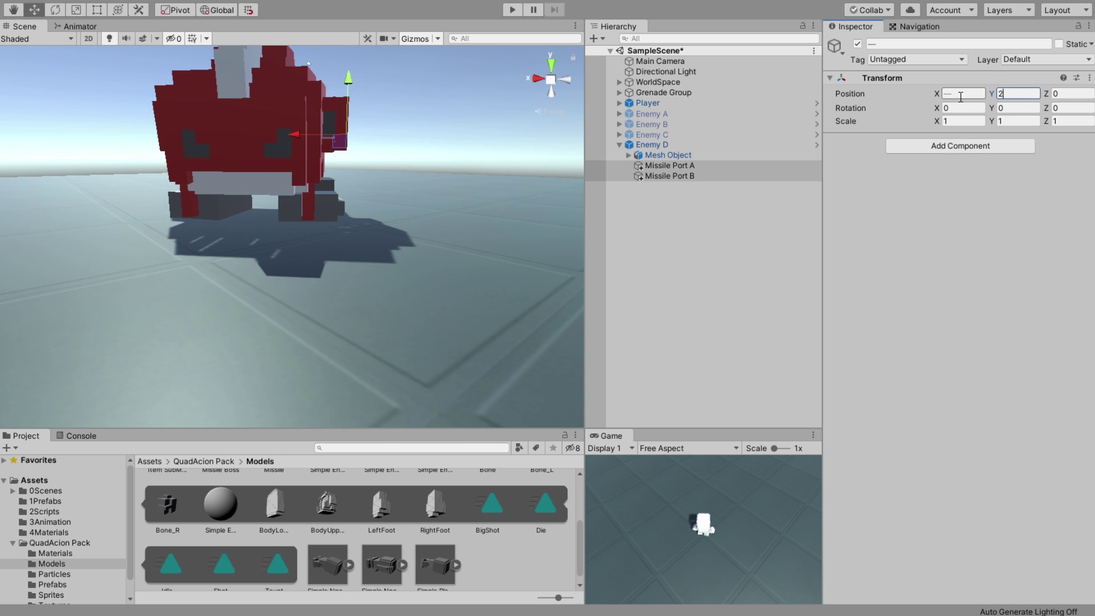
pyautogui.moveTo(399, 256)
pyautogui.keyDown('alt'); pyautogui.mouseDown()
pyautogui.moveTo(269, 291)
pyautogui.moveTo(392, 245)
pyautogui.moveTo(434, 267)
pyautogui.mouseUp(); pyautogui.keyUp('alt')
pyautogui.click(1019, 95)
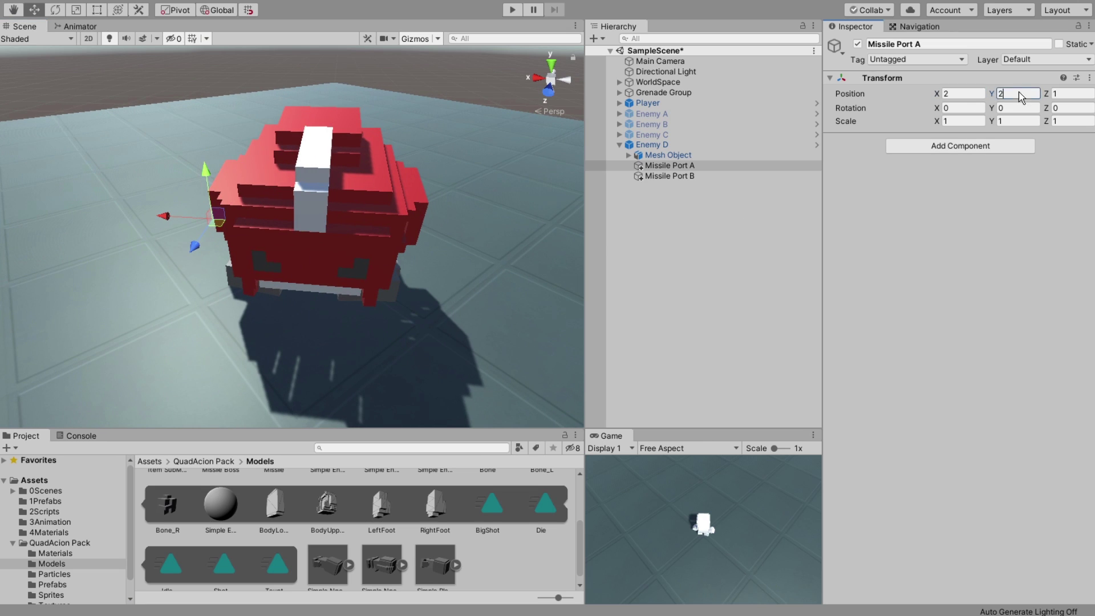
# Review the Missile Port A and B positions, then reselect Enemy D.
pyautogui.click(684, 177)
pyautogui.click(964, 93)
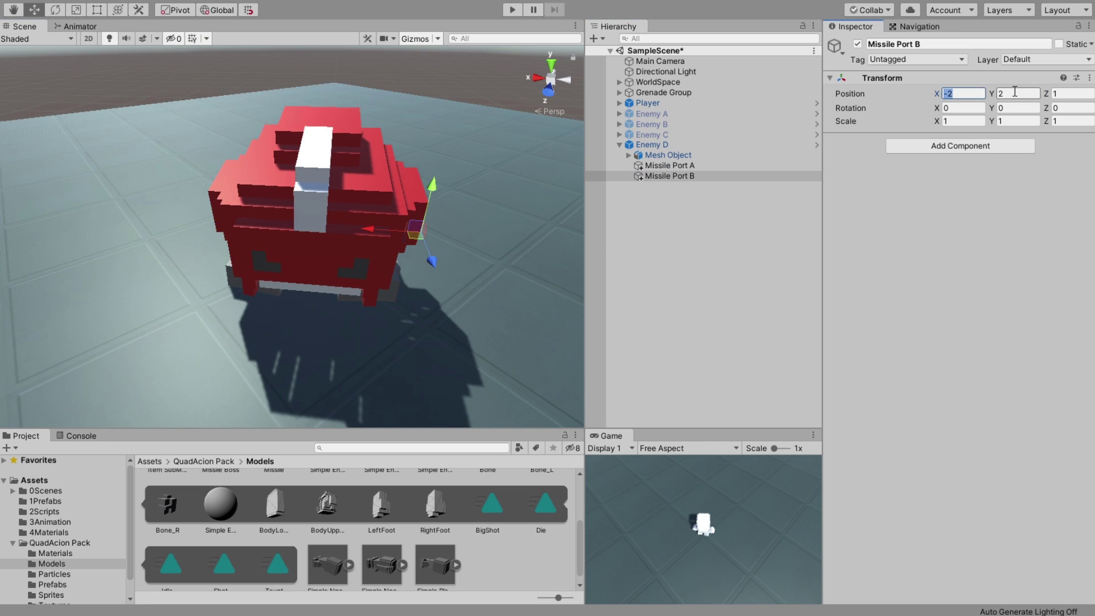
pyautogui.press('Tab')
pyautogui.press('Tab')
pyautogui.click(874, 234)
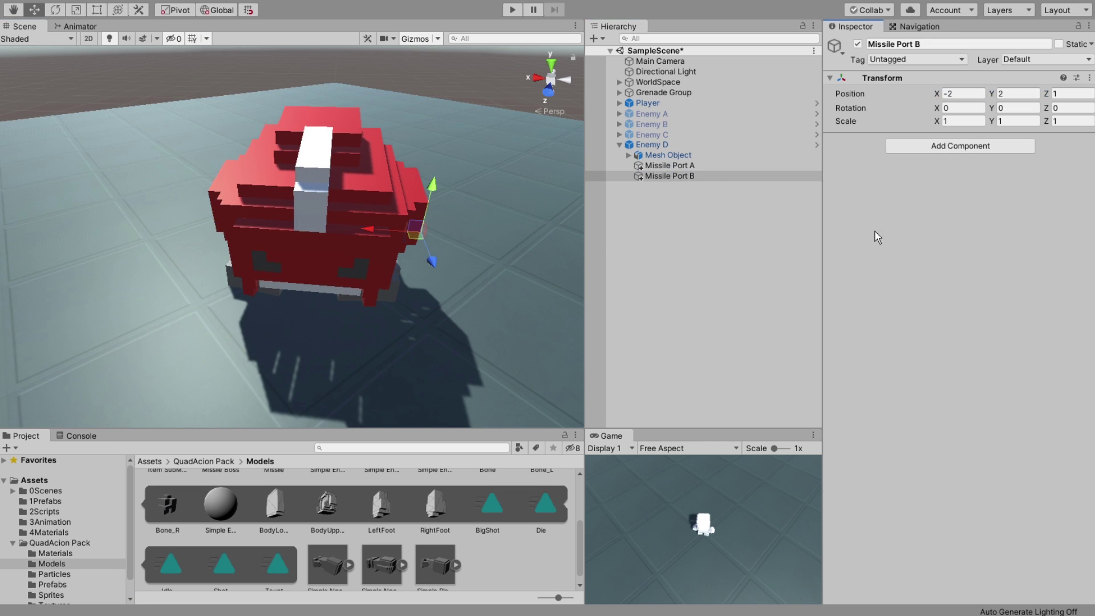
pyautogui.click(667, 164)
pyautogui.click(681, 177)
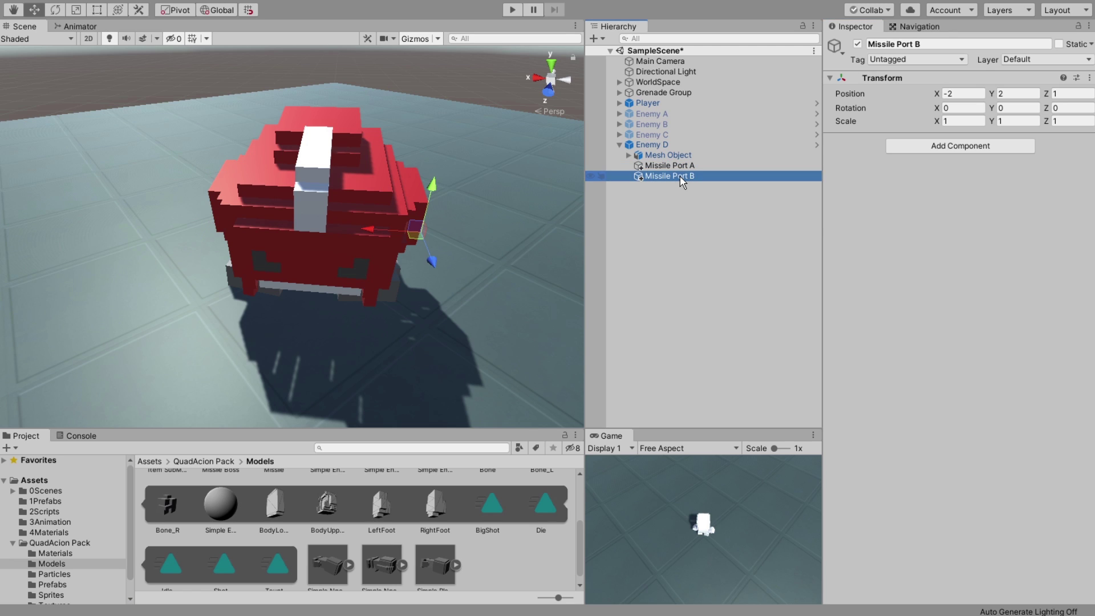
pyautogui.click(296, 288)
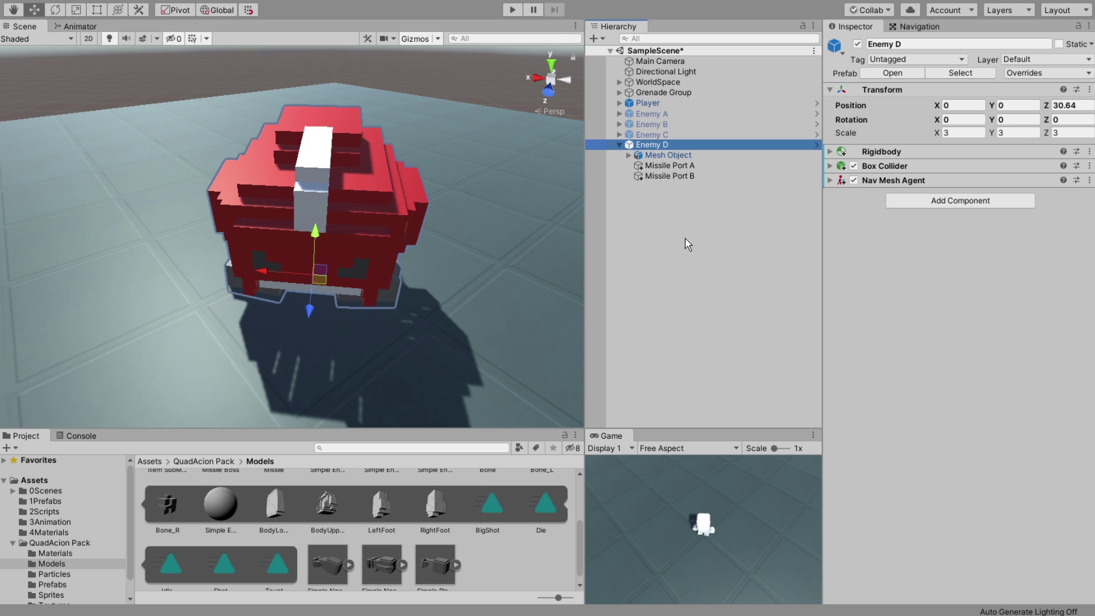
pyautogui.moveTo(439, 276)
pyautogui.mouseDown(button='middle')
pyautogui.moveTo(450, 288)
pyautogui.moveTo(424, 263)
pyautogui.mouseUp(button='middle')
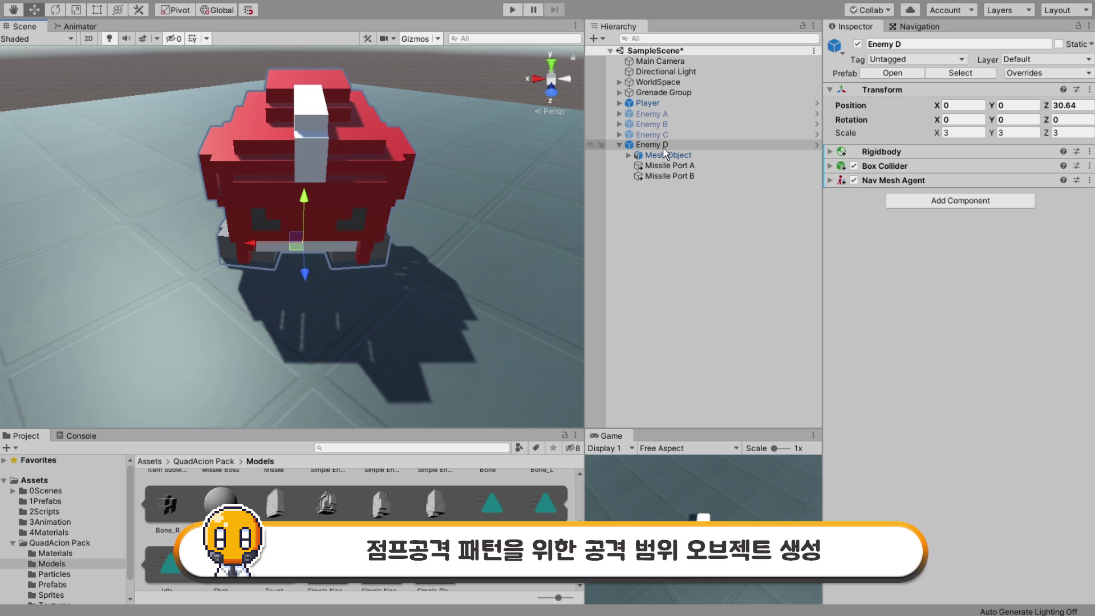
# Create an empty child of Enemy D named Melee Area.
pyautogui.rightClick(664, 150)
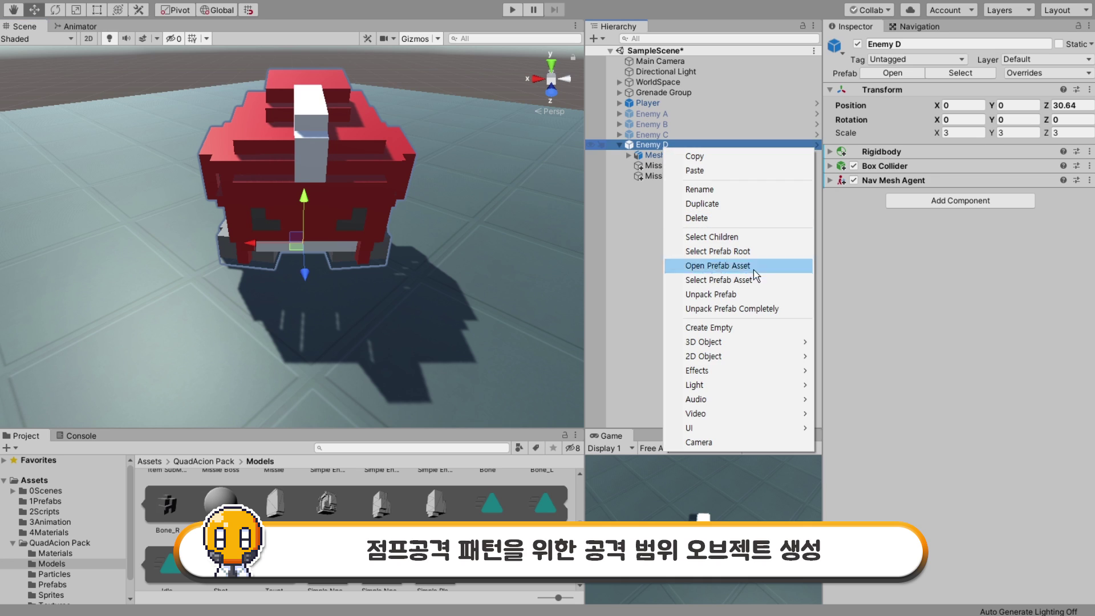
pyautogui.click(771, 327)
pyautogui.click(918, 45)
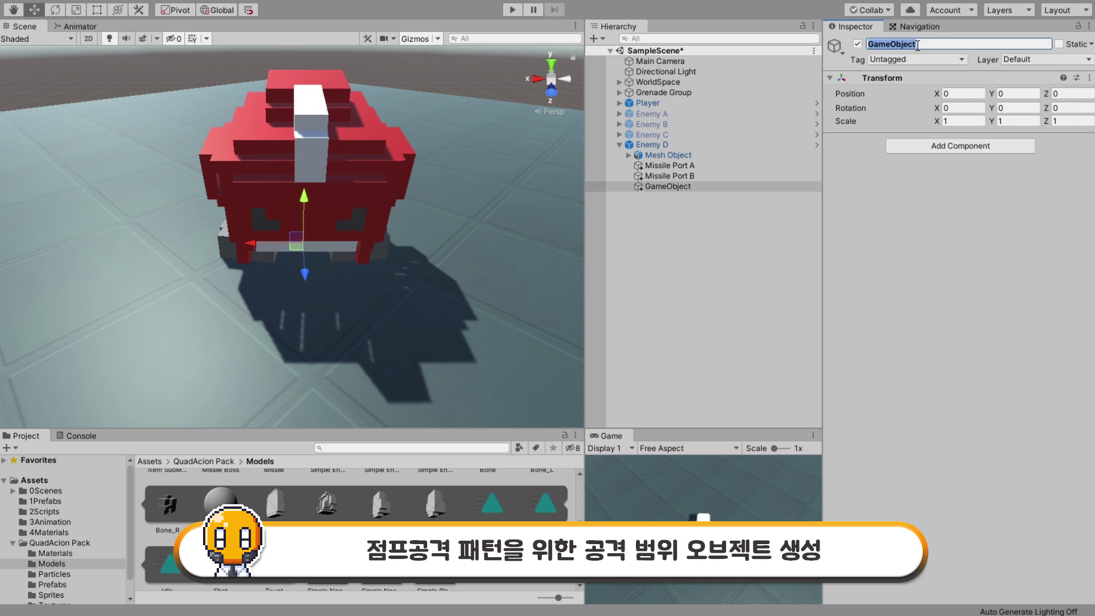
pyautogui.press('BackSpace')
pyautogui.write('Melee ')
pyautogui.write('Area')
pyautogui.press('Return')
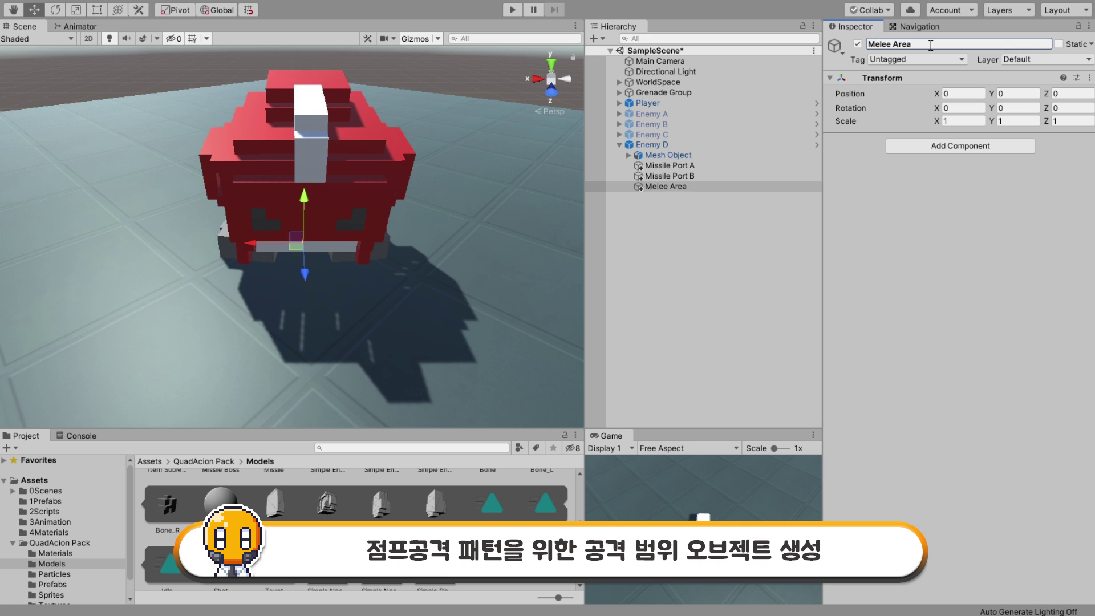
# Add a Box Collider to Melee Area and expand its settings.
pyautogui.click(971, 147)
pyautogui.press('BackSpace')
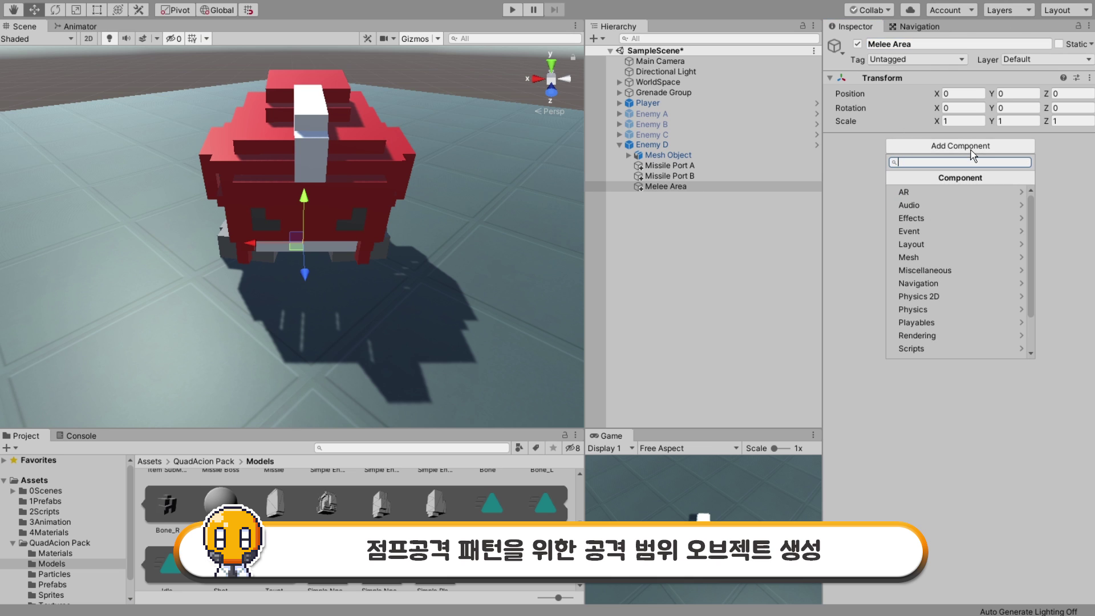
pyautogui.write('box')
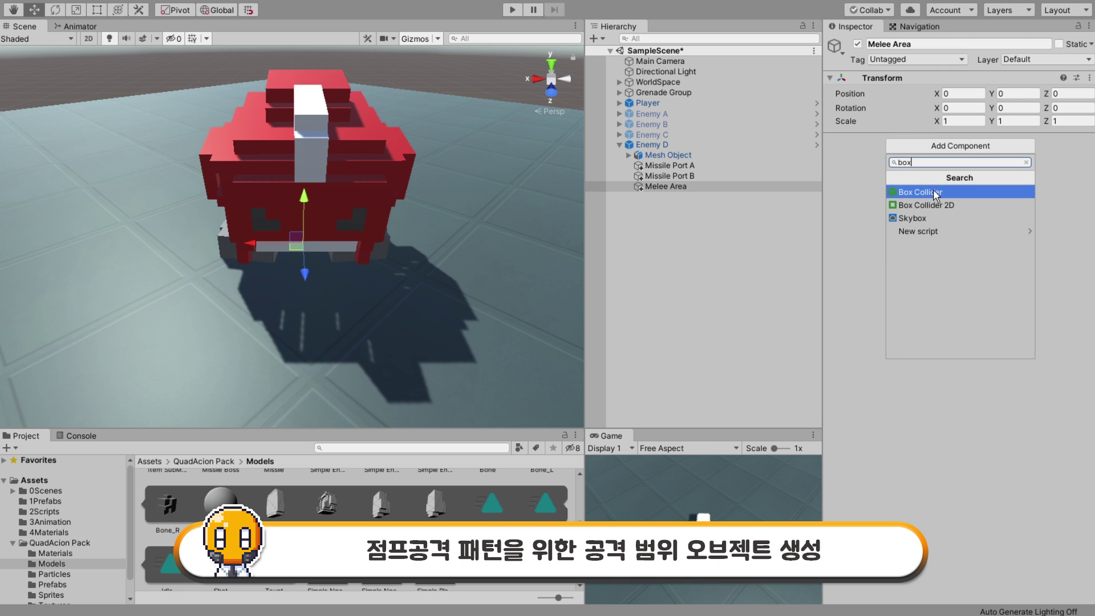
pyautogui.click(933, 191)
pyautogui.click(830, 139)
pyautogui.keyDown('alt'); pyautogui.moveTo(391, 257); pyautogui.dragTo(364, 278); pyautogui.keyUp('alt')
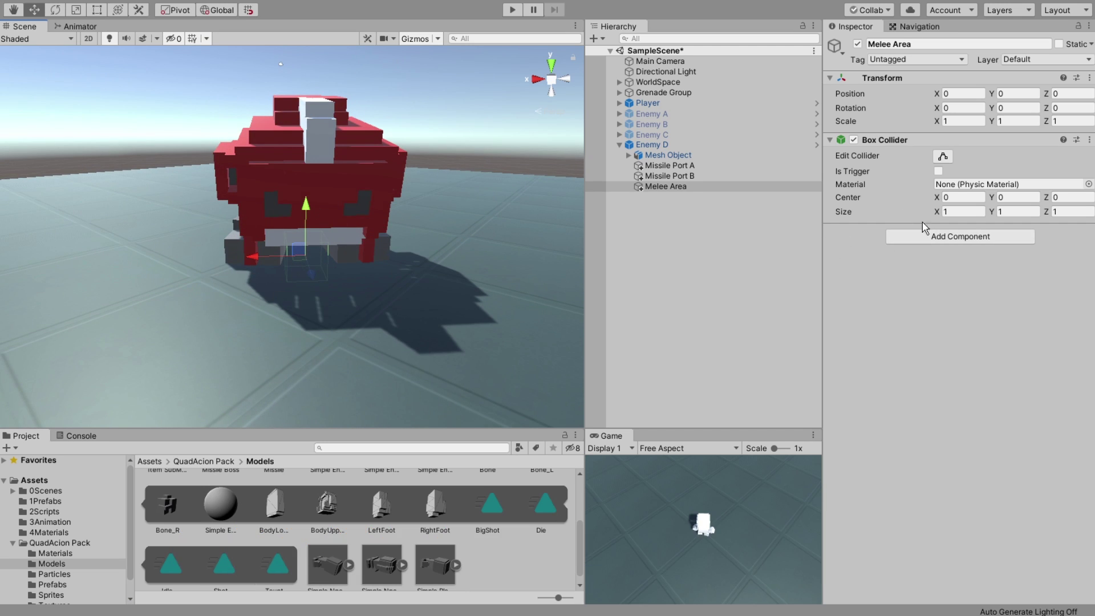
# Size the collider 3.5 × 0.5 × 3.5, Center Y 0.5, and make it a trigger.
pyautogui.click(967, 212)
pyautogui.write('2.5')
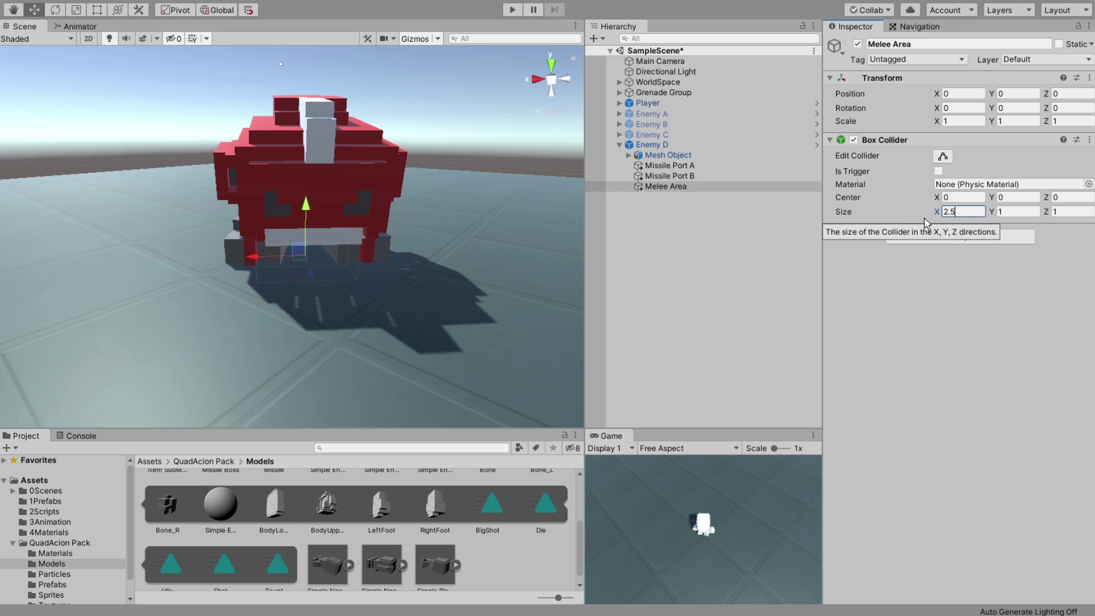
pyautogui.write('3.5')
pyautogui.press('Return')
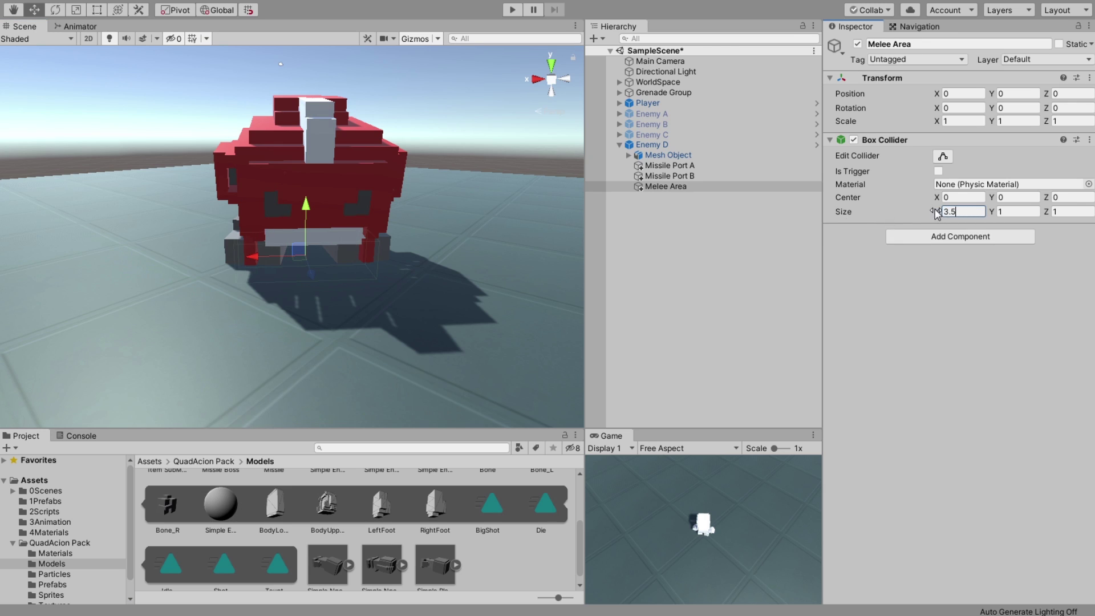
pyautogui.click(1072, 212)
pyautogui.write('3.5')
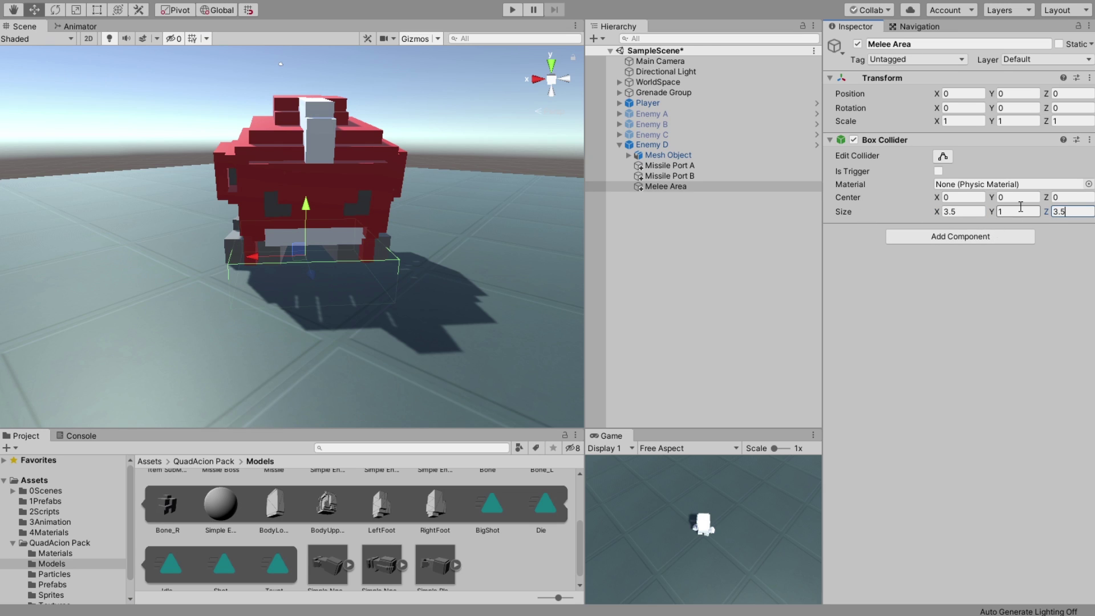
pyautogui.hotkey('shift', 'Tab')
pyautogui.write('0')
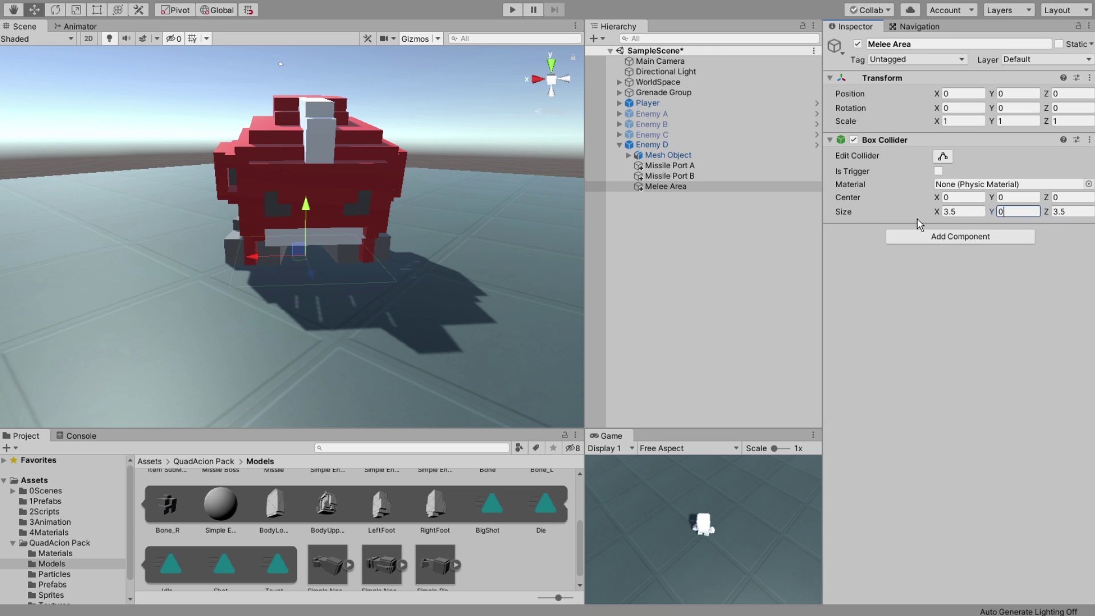
pyautogui.write('.5')
pyautogui.click(993, 199)
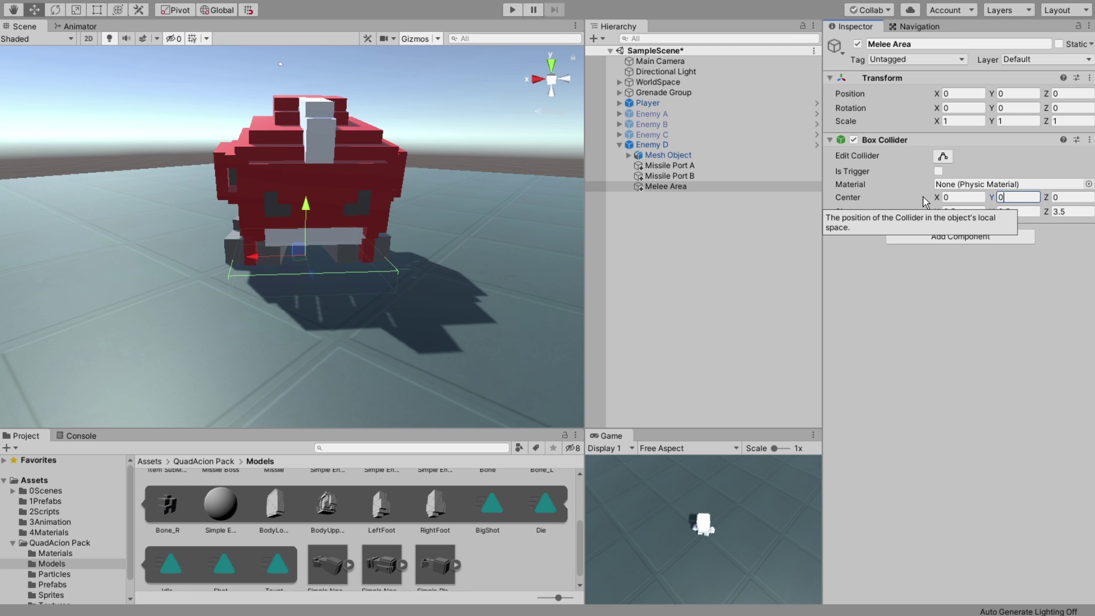
pyautogui.write('0.5')
pyautogui.keyDown('alt'); pyautogui.moveTo(444, 317); pyautogui.dragTo(289, 206); pyautogui.keyUp('alt')
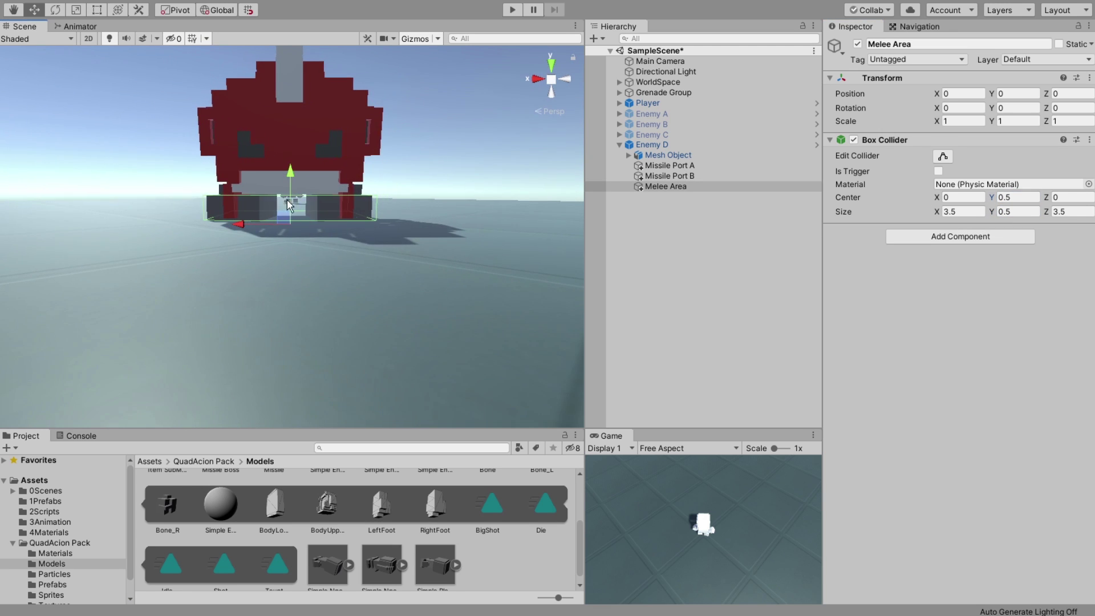
pyautogui.scroll(2, 289, 205)
pyautogui.keyDown('alt'); pyautogui.moveTo(198, 246); pyautogui.dragTo(214, 294); pyautogui.keyUp('alt')
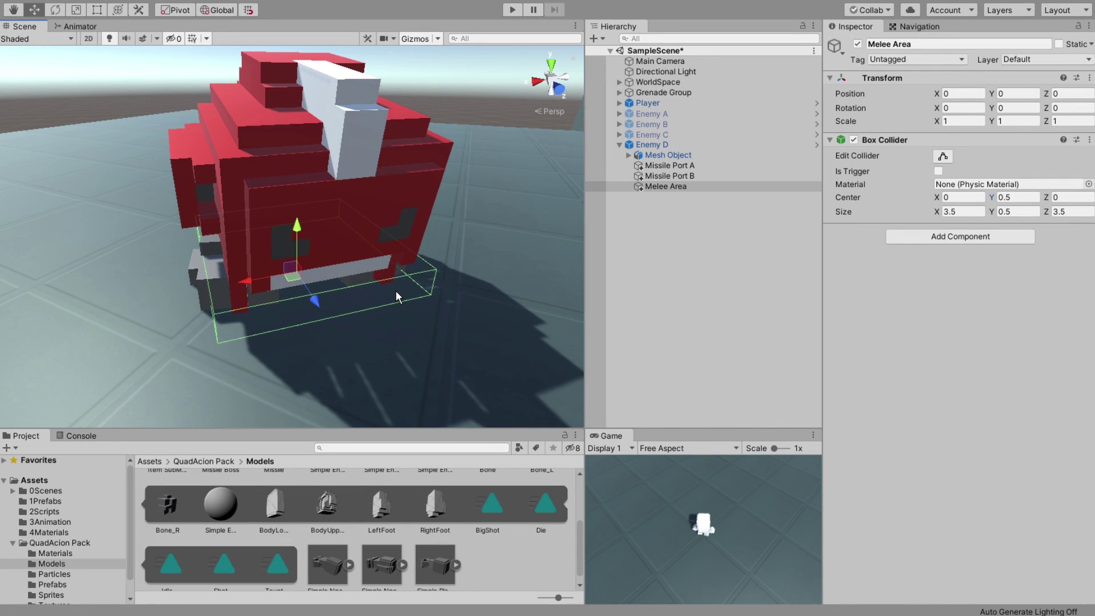
pyautogui.click(938, 172)
# Give Enemy D the Enemy tag and Enemy layer, including its children.
pyautogui.click(694, 145)
pyautogui.click(908, 59)
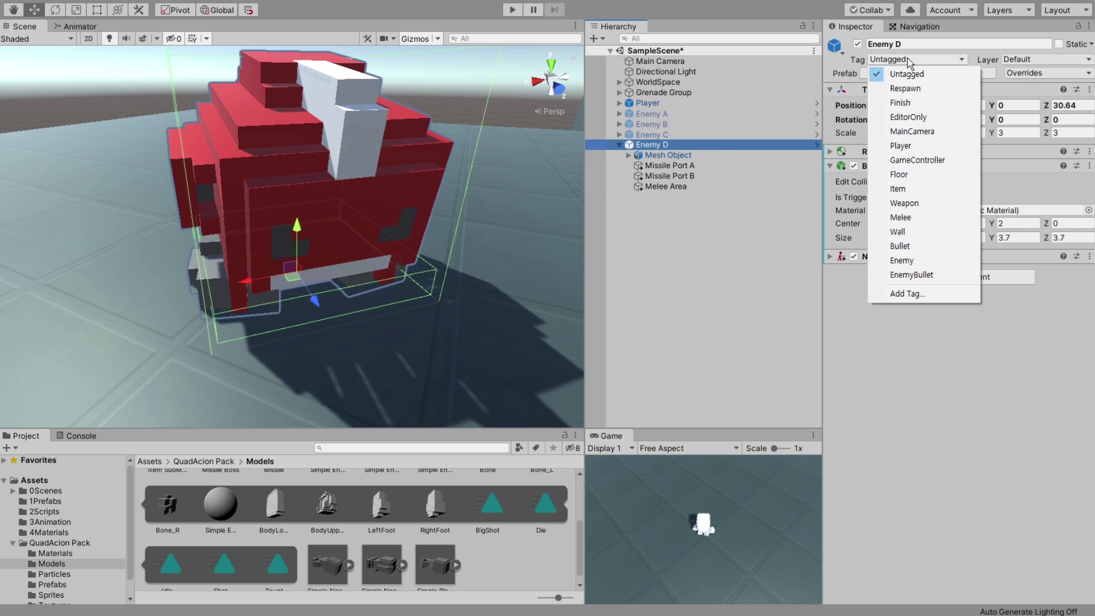
pyautogui.click(902, 260)
pyautogui.click(1038, 59)
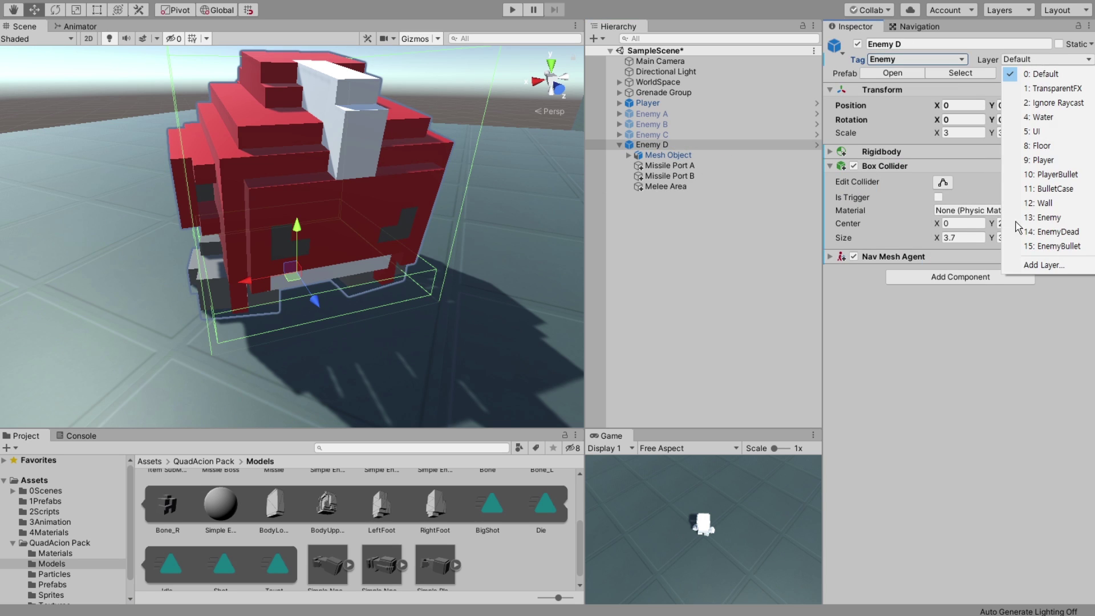
pyautogui.click(1042, 218)
pyautogui.click(501, 329)
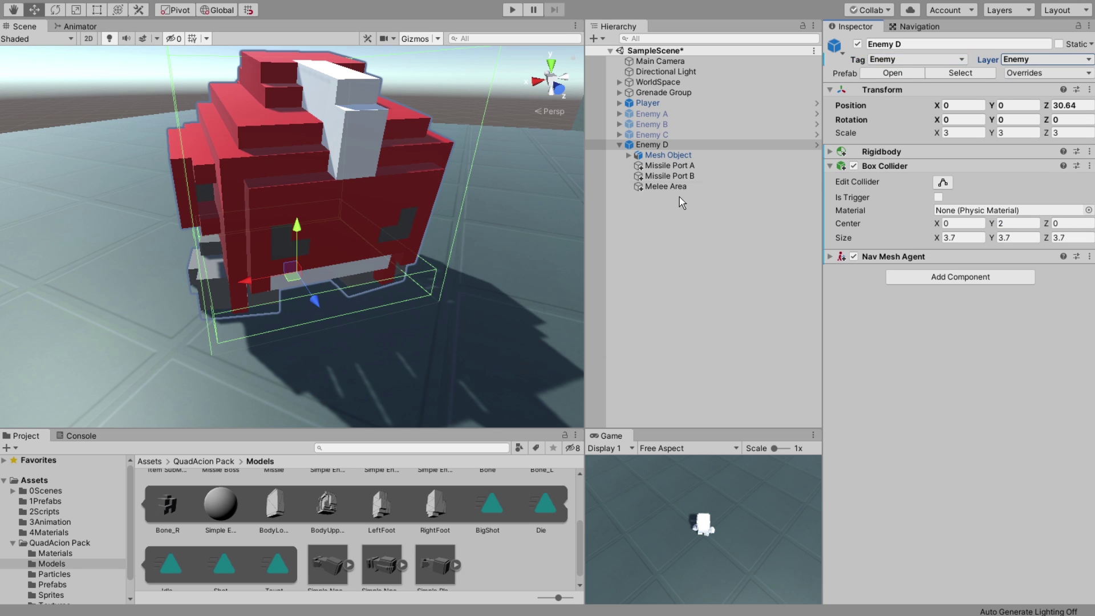
# Set Melee Area's tag and layer to EnemyBullet.
pyautogui.click(665, 188)
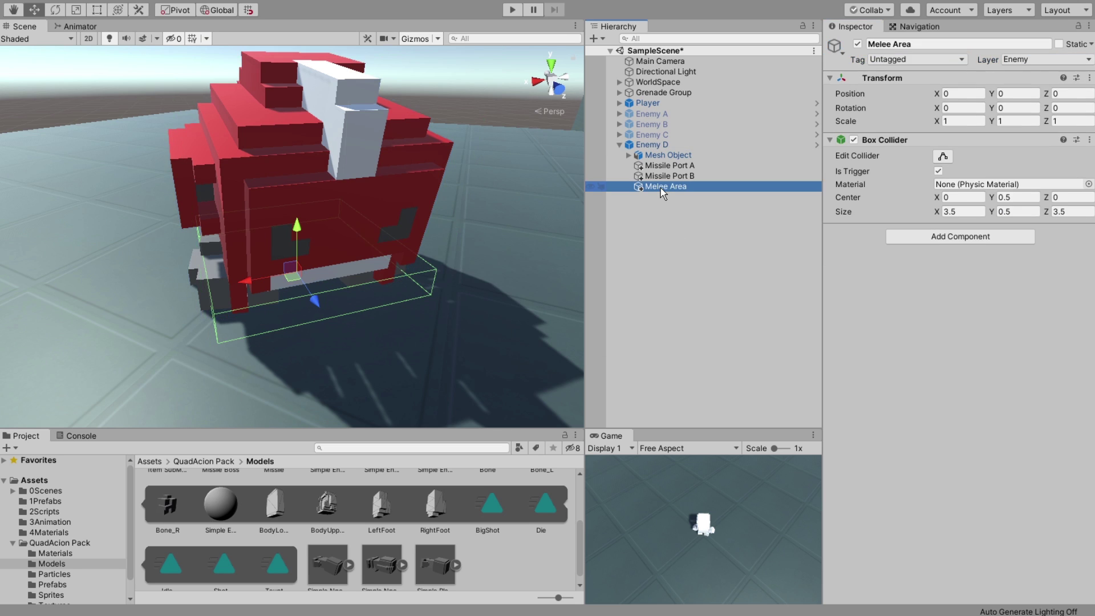
pyautogui.click(890, 60)
pyautogui.click(951, 276)
pyautogui.click(1035, 60)
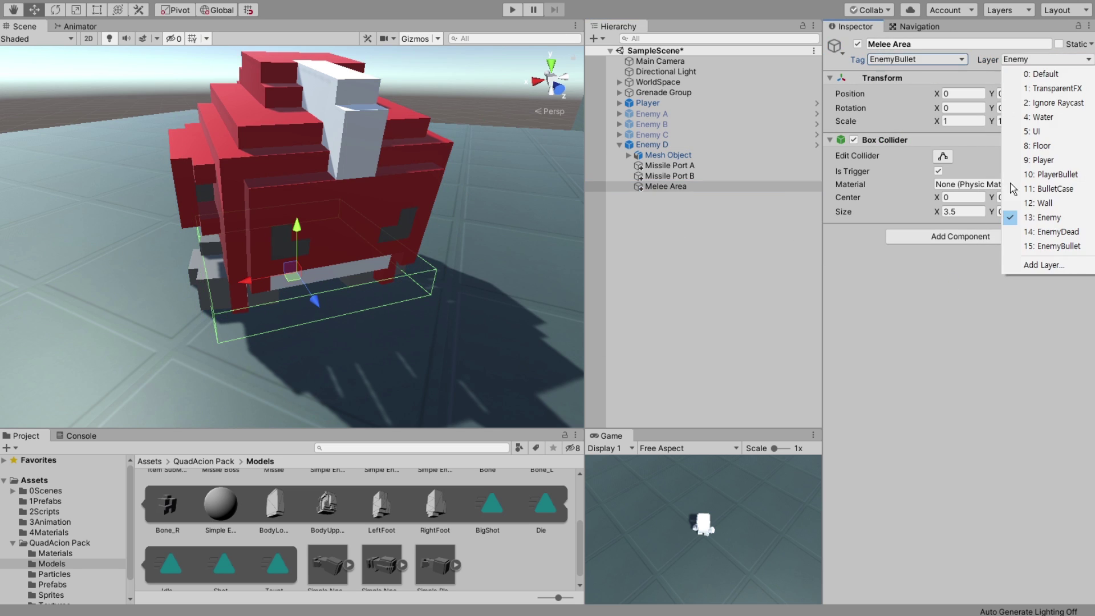
pyautogui.click(1060, 246)
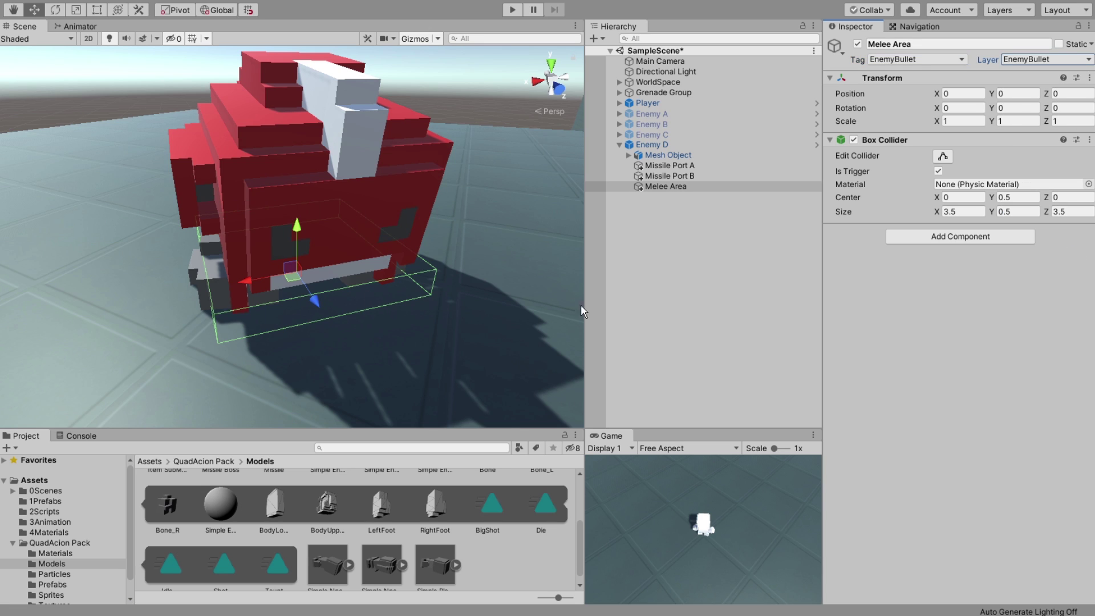
# Disable Melee Area's Box Collider, then save the scene and the project.
pyautogui.click(853, 140)
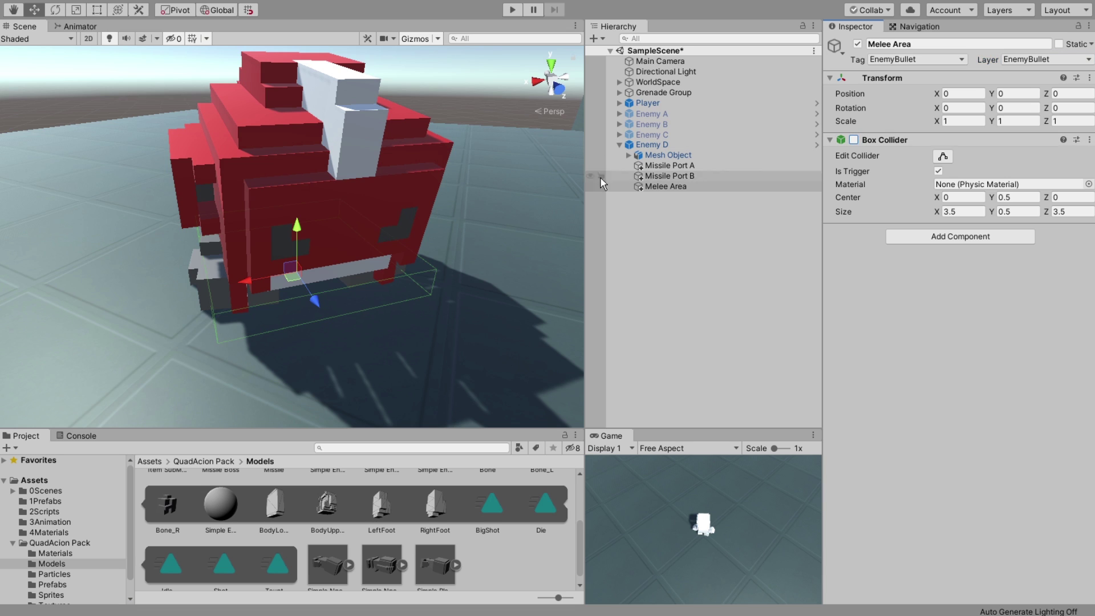
pyautogui.click(10, 2)
pyautogui.click(23, 42)
pyautogui.click(10, 5)
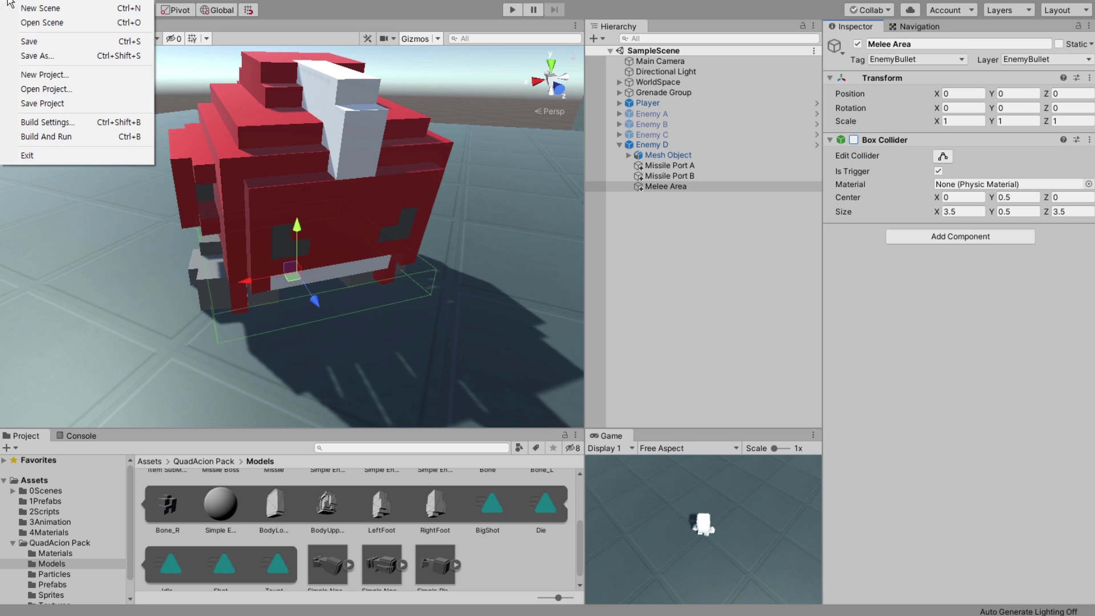
pyautogui.click(43, 103)
# Run a Play-mode test, inspecting Enemy D's Rigidbody, then stop playing.
pyautogui.click(511, 11)
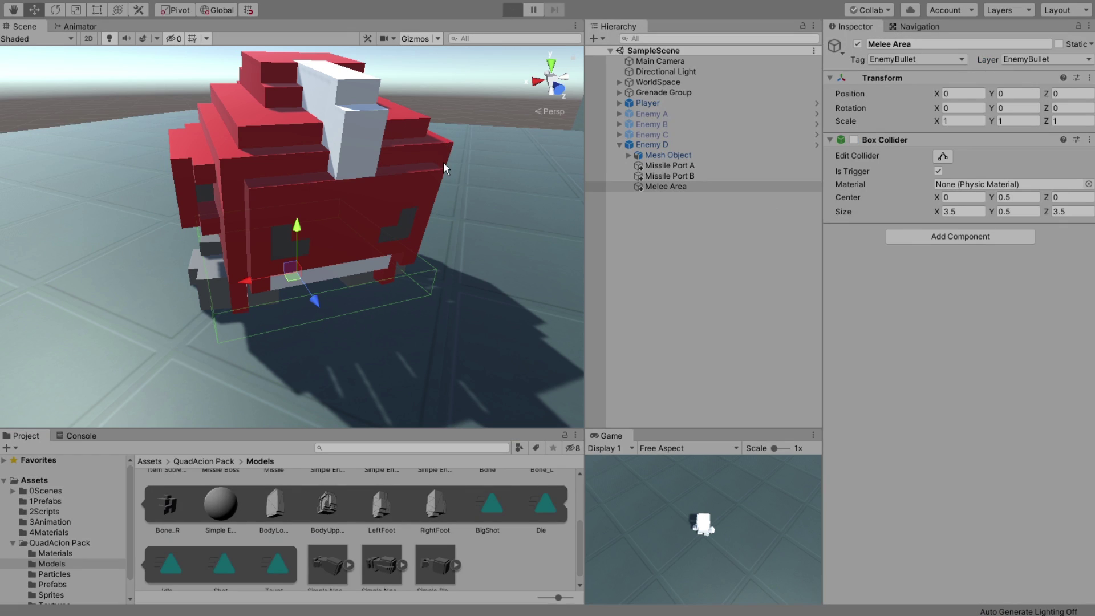
pyautogui.scroll(-5, 378, 215)
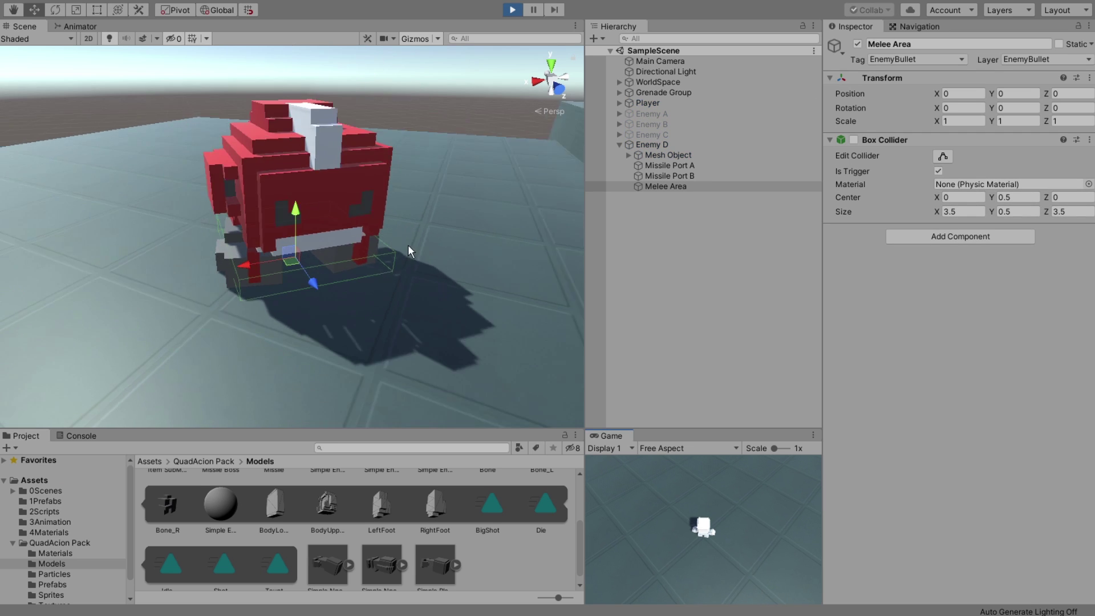
pyautogui.moveTo(409, 244)
pyautogui.keyDown('alt'); pyautogui.mouseDown()
pyautogui.moveTo(470, 228)
pyautogui.moveTo(440, 264)
pyautogui.mouseUp(); pyautogui.keyUp('alt')
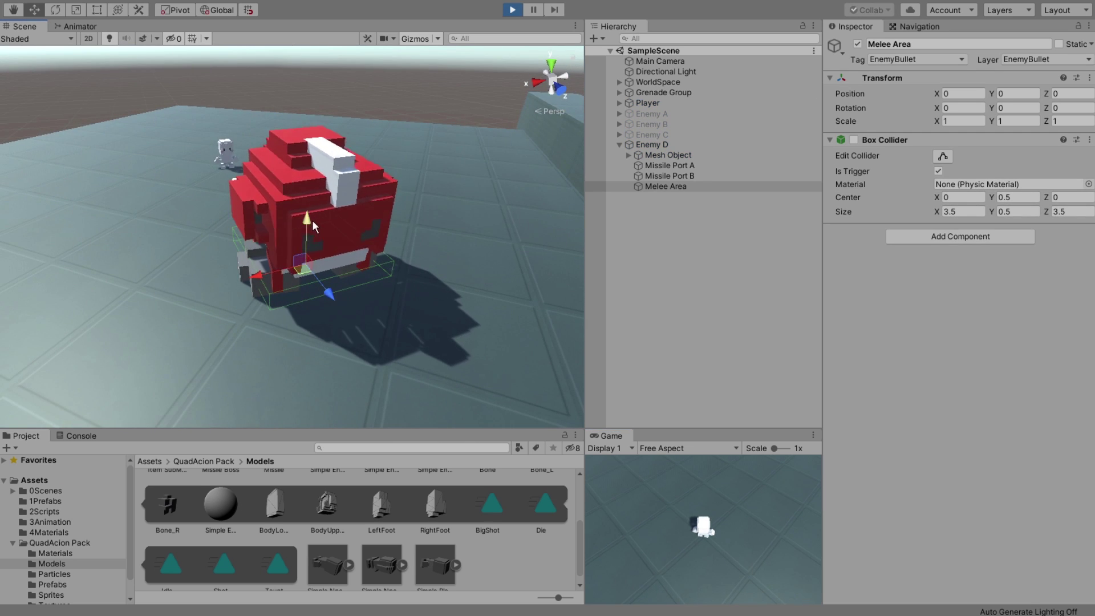
pyautogui.click(652, 144)
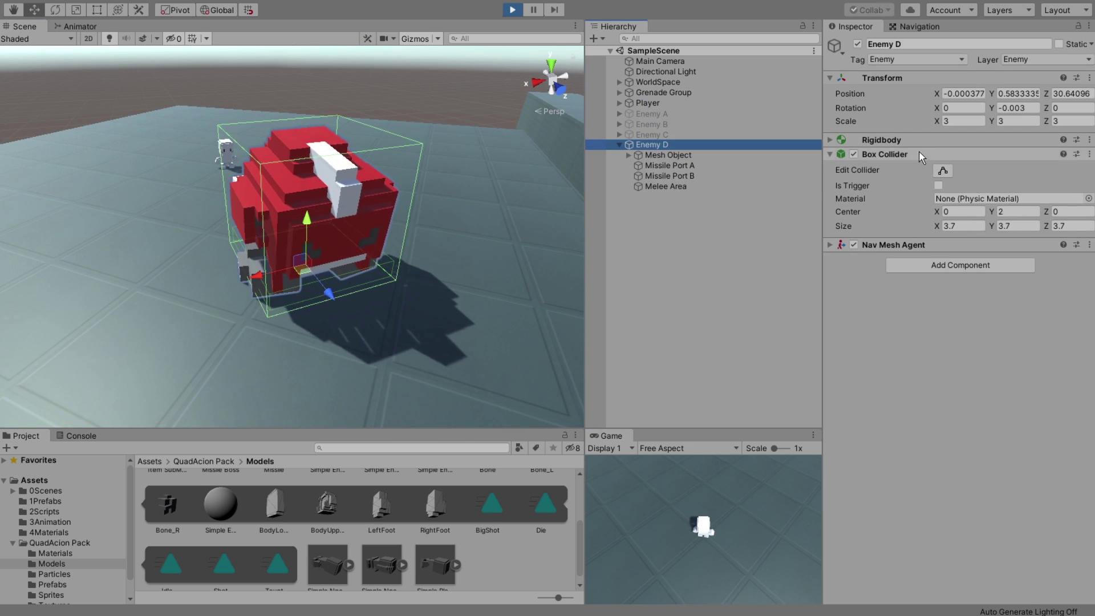
pyautogui.click(830, 139)
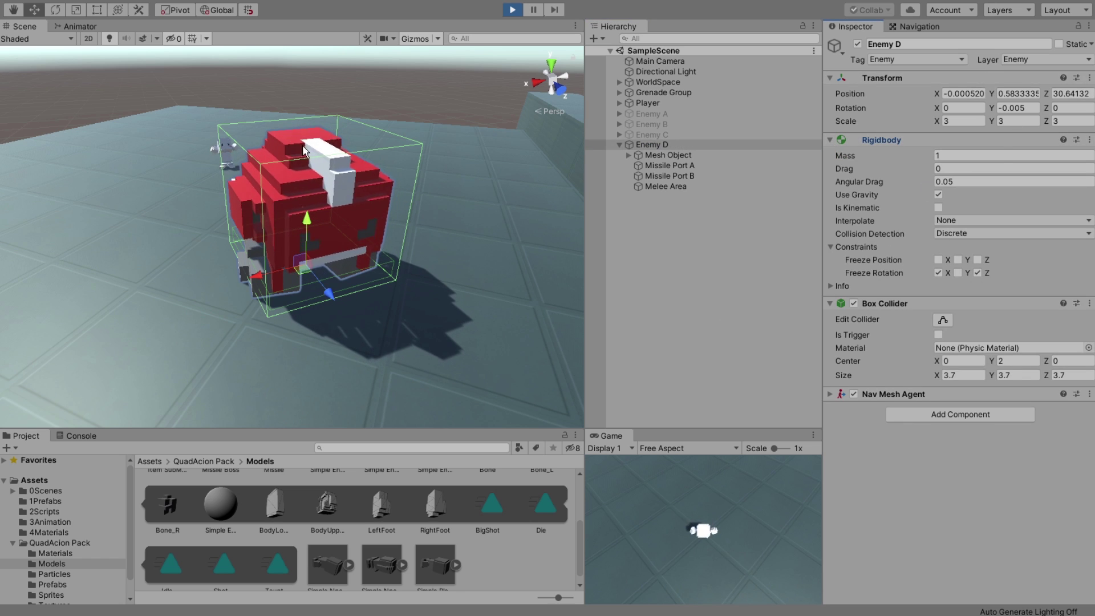
pyautogui.hotkey('ctrl', 'p')
pyautogui.keyDown('alt'); pyautogui.moveTo(434, 252); pyautogui.dragTo(460, 272); pyautogui.keyUp('alt')
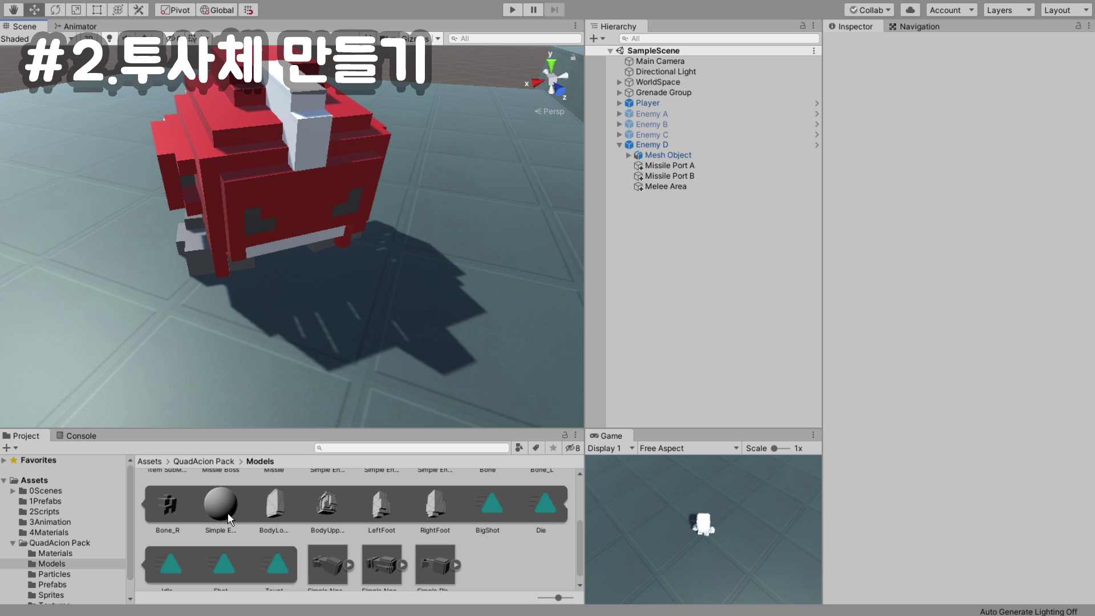
# Drag the Missile Boss and Boss Rock prefabs from the Prefabs folder into the scene.
pyautogui.click(64, 564)
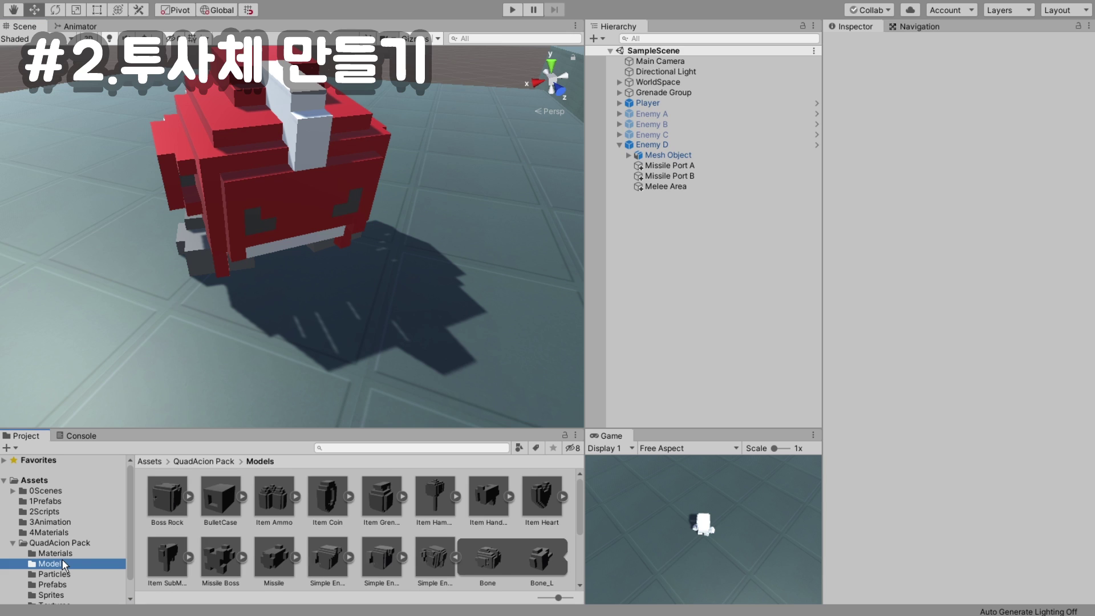
pyautogui.click(67, 588)
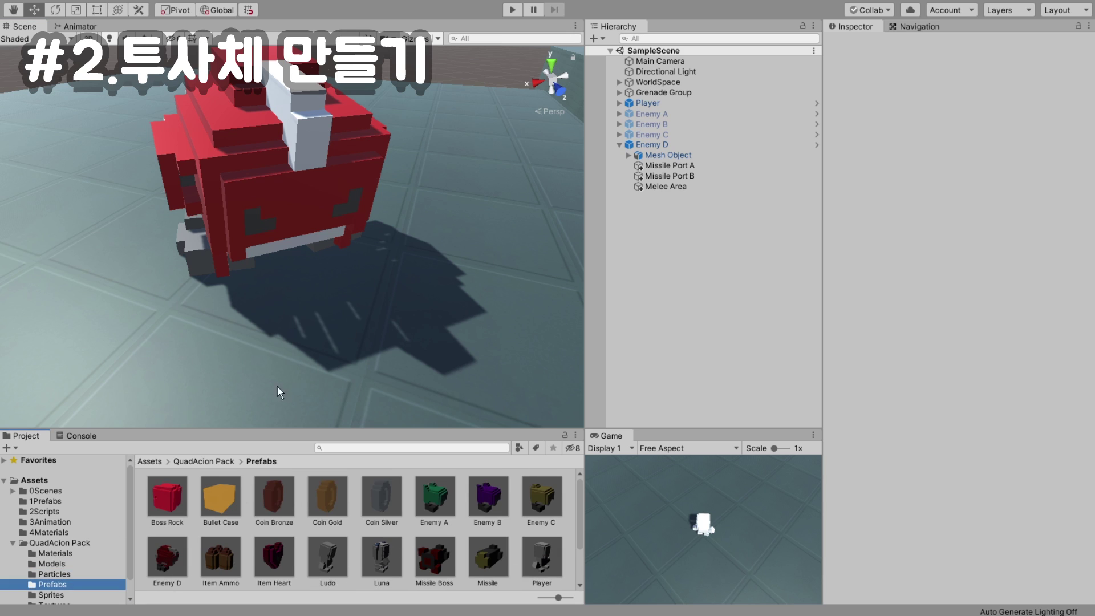
pyautogui.scroll(-2, 371, 513)
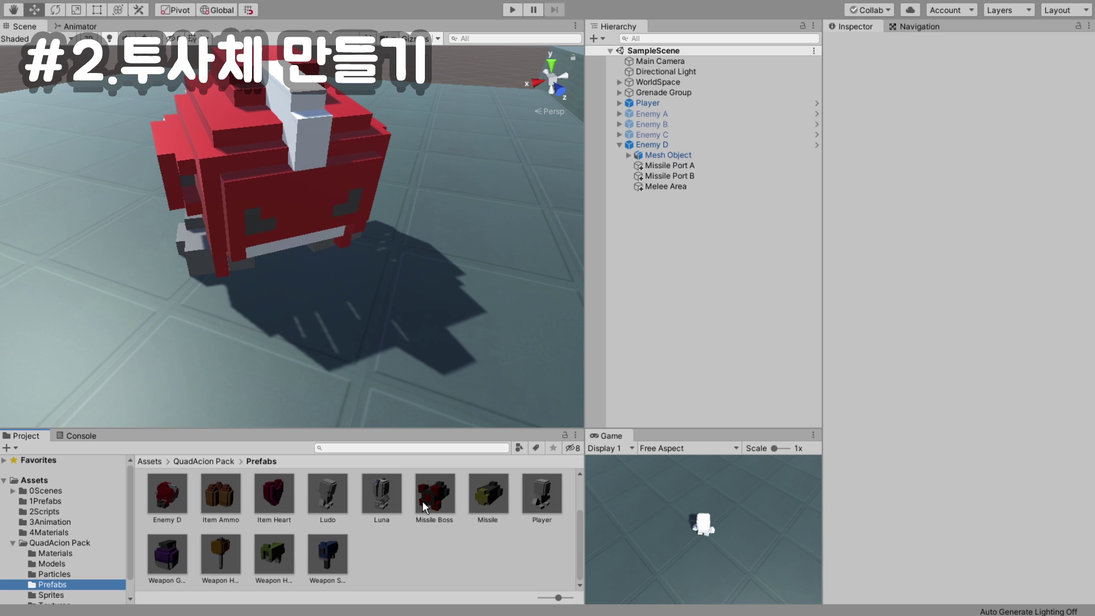
pyautogui.moveTo(422, 501); pyautogui.dragTo(623, 352)
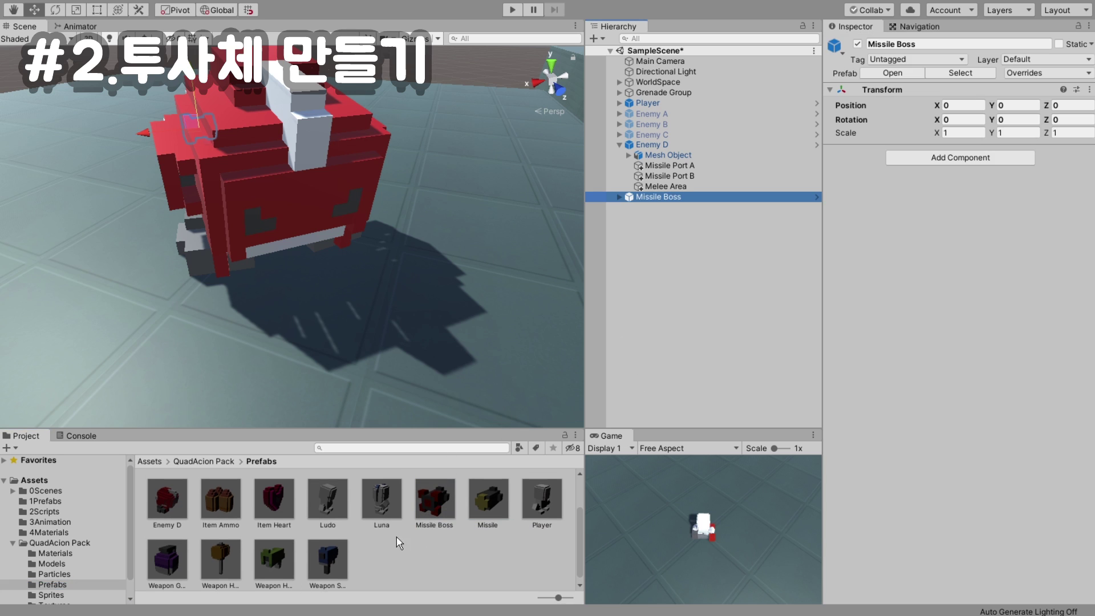
pyautogui.scroll(2, 302, 541)
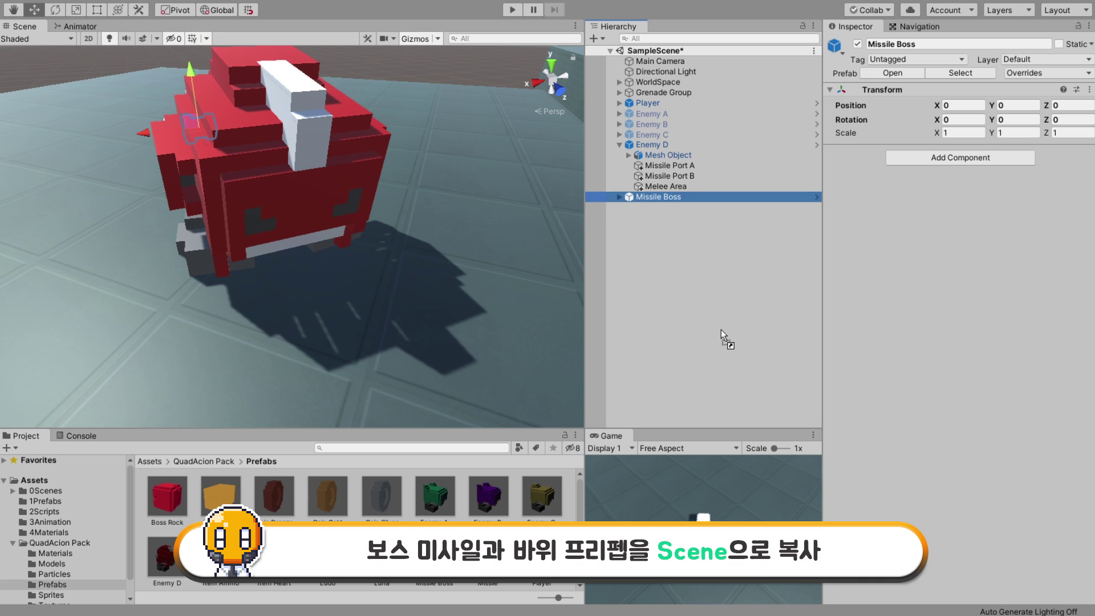
pyautogui.moveTo(170, 500); pyautogui.dragTo(714, 306)
# Frame the Missile Boss in the Scene view and select it.
pyautogui.click(703, 266)
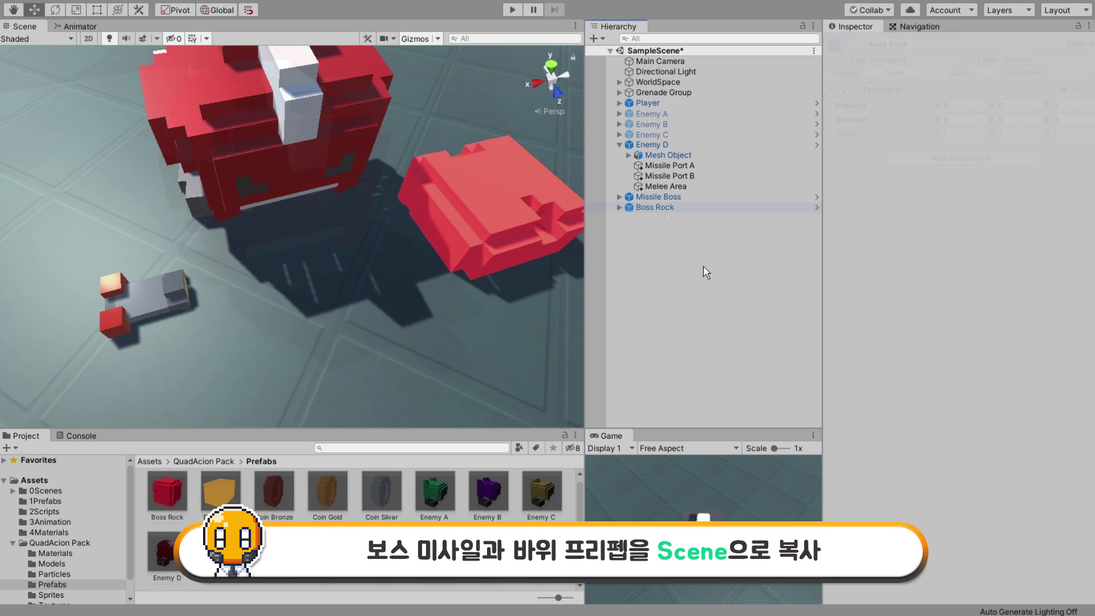
pyautogui.click(656, 196)
pyautogui.click(659, 208)
pyautogui.click(661, 227)
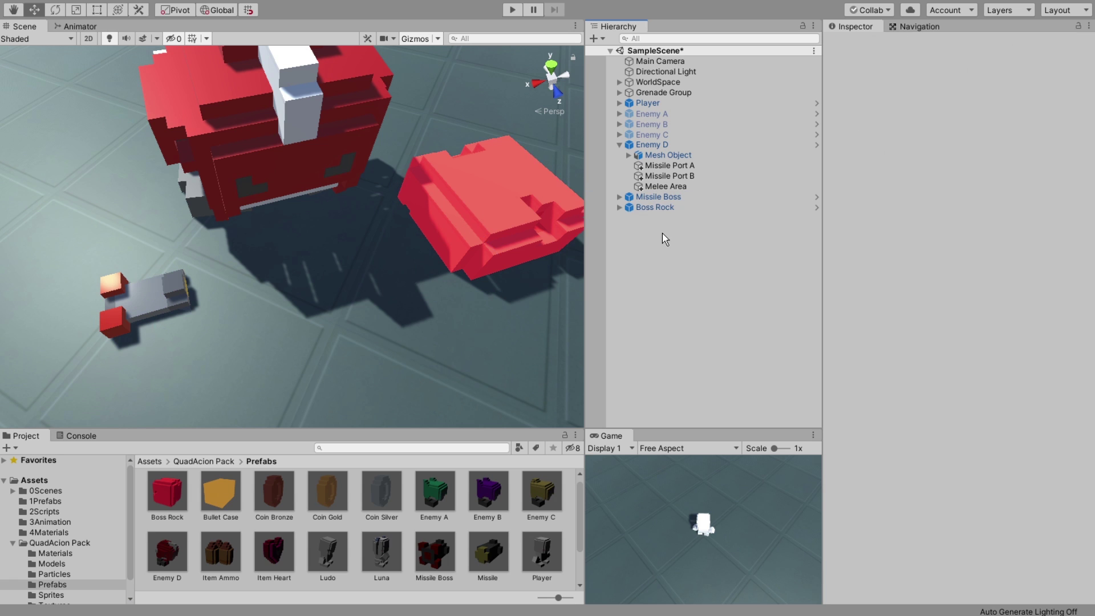
pyautogui.doubleClick(657, 197)
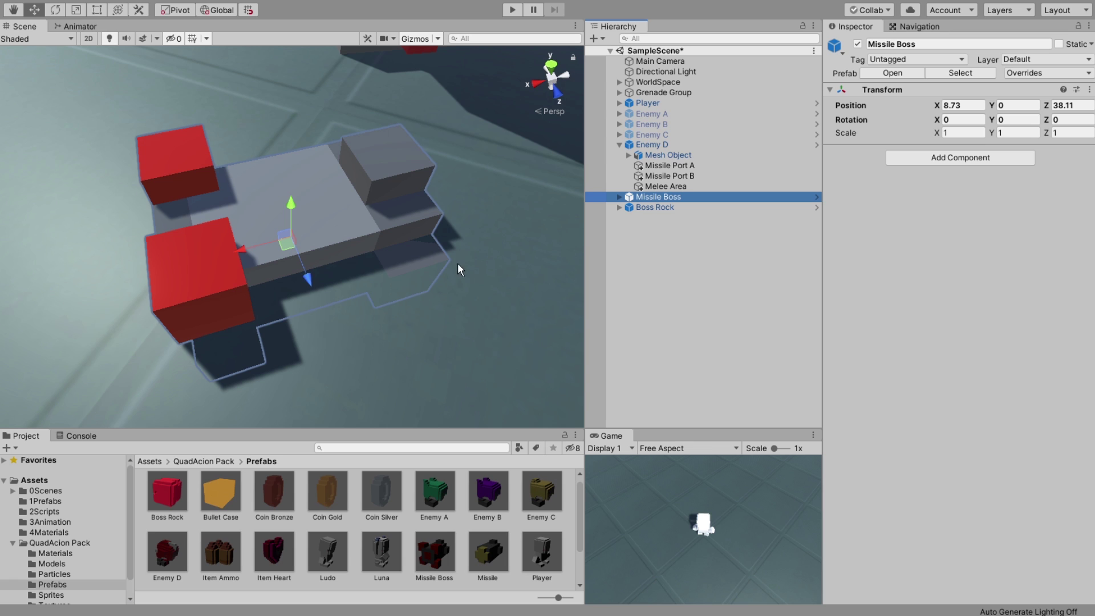
pyautogui.keyDown('alt'); pyautogui.moveTo(396, 304); pyautogui.dragTo(416, 289); pyautogui.keyUp('alt')
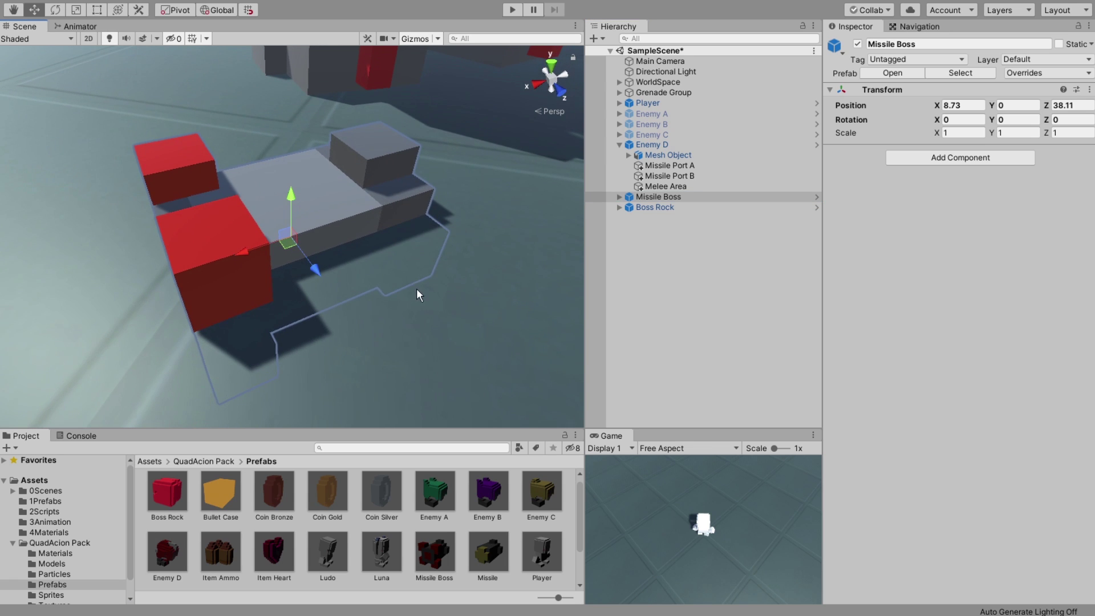
pyautogui.scroll(-3, 354, 228)
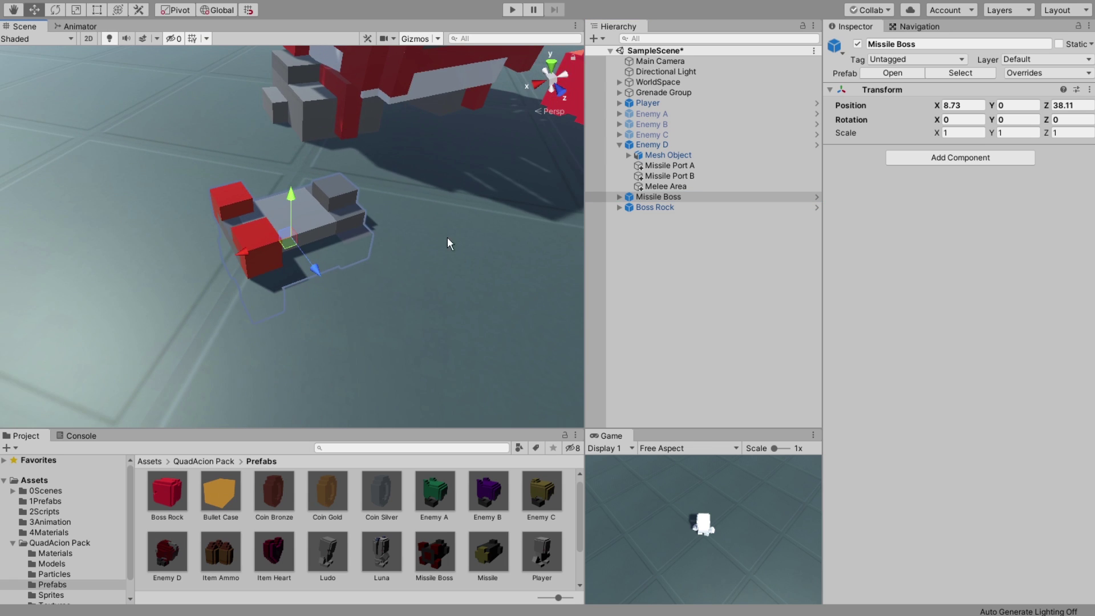
pyautogui.click(623, 198)
# Select Missile Boss's Mesh Object child and raise its Position Y to 4.
pyautogui.click(620, 198)
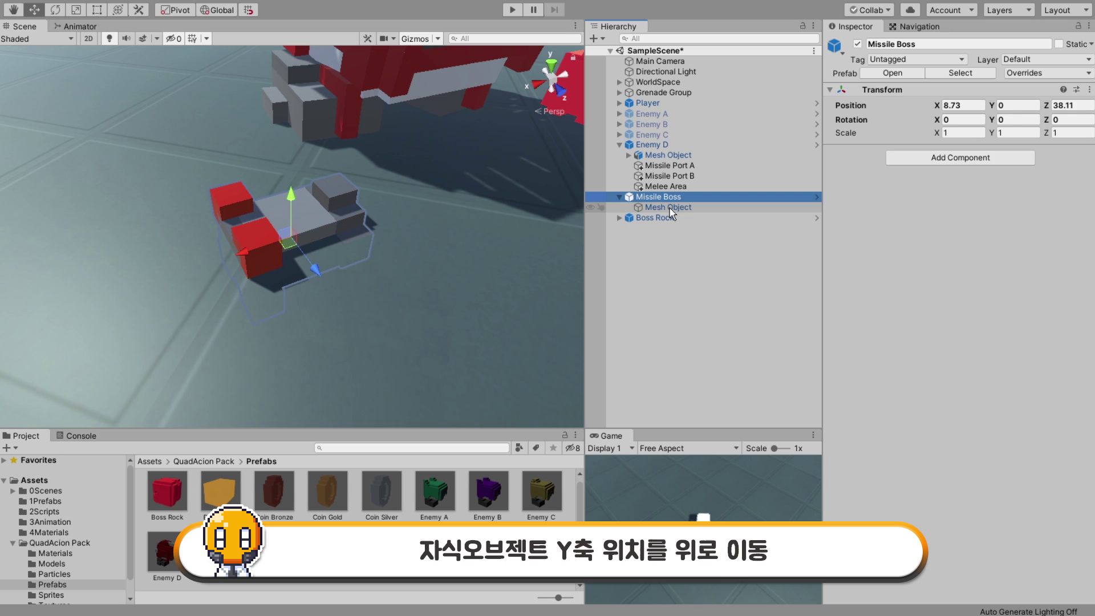
pyautogui.click(670, 208)
pyautogui.click(1026, 93)
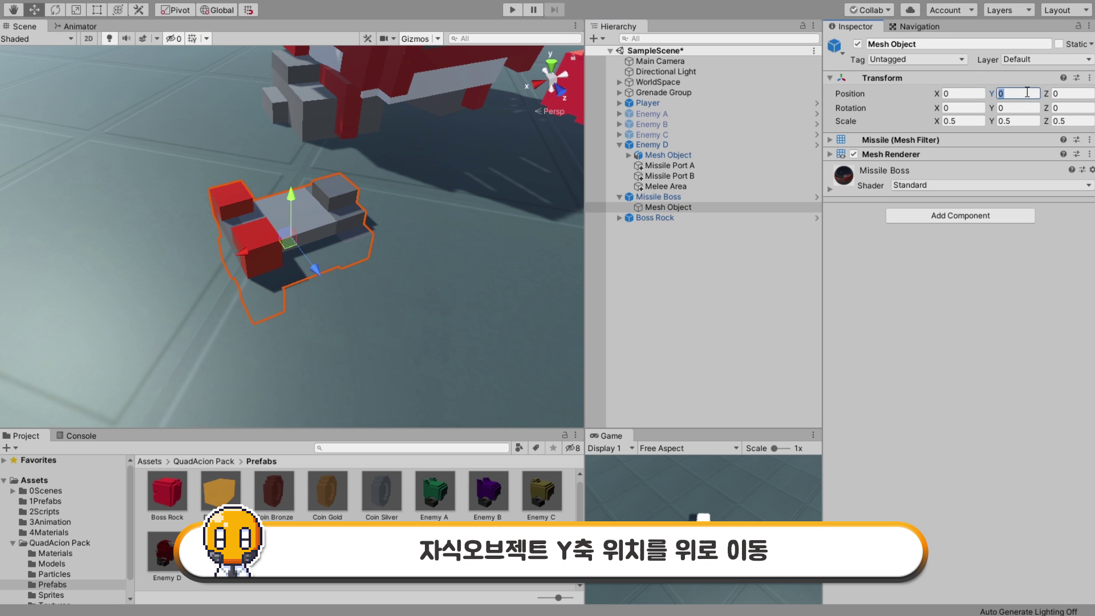
pyautogui.write('4')
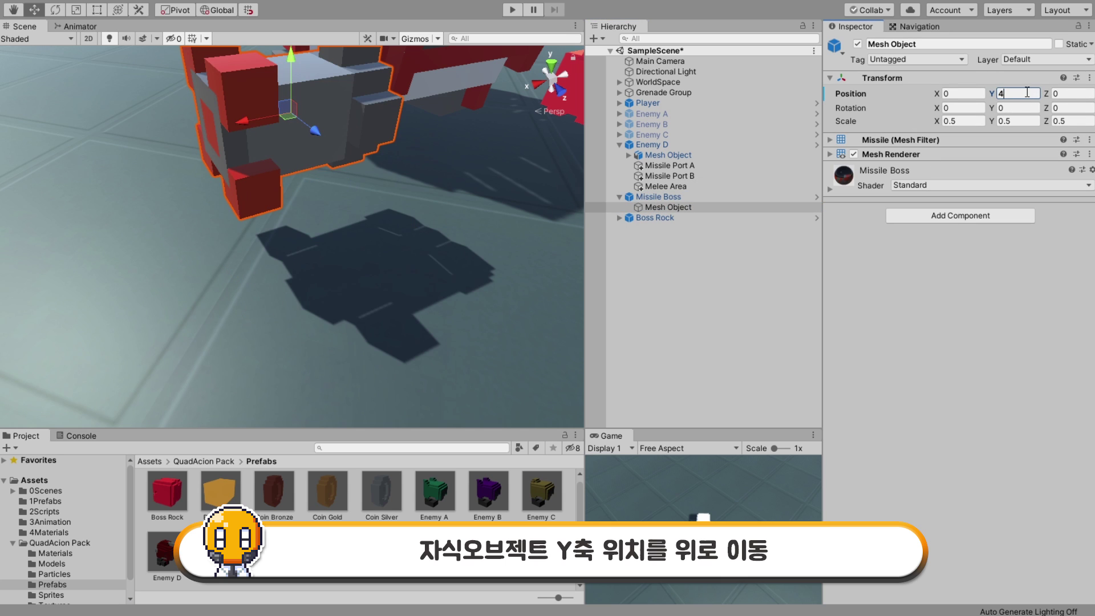
pyautogui.moveTo(525, 139); pyautogui.dragTo(479, 219, button='middle')
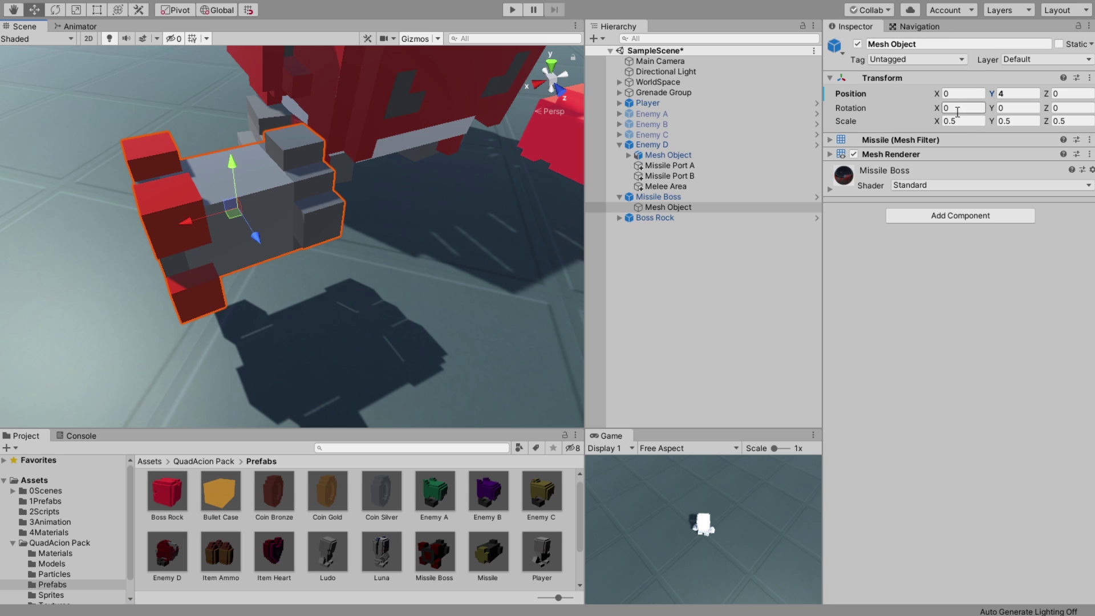
# Scale the Mesh Object to 0.4 on X, Y and Z.
pyautogui.click(961, 122)
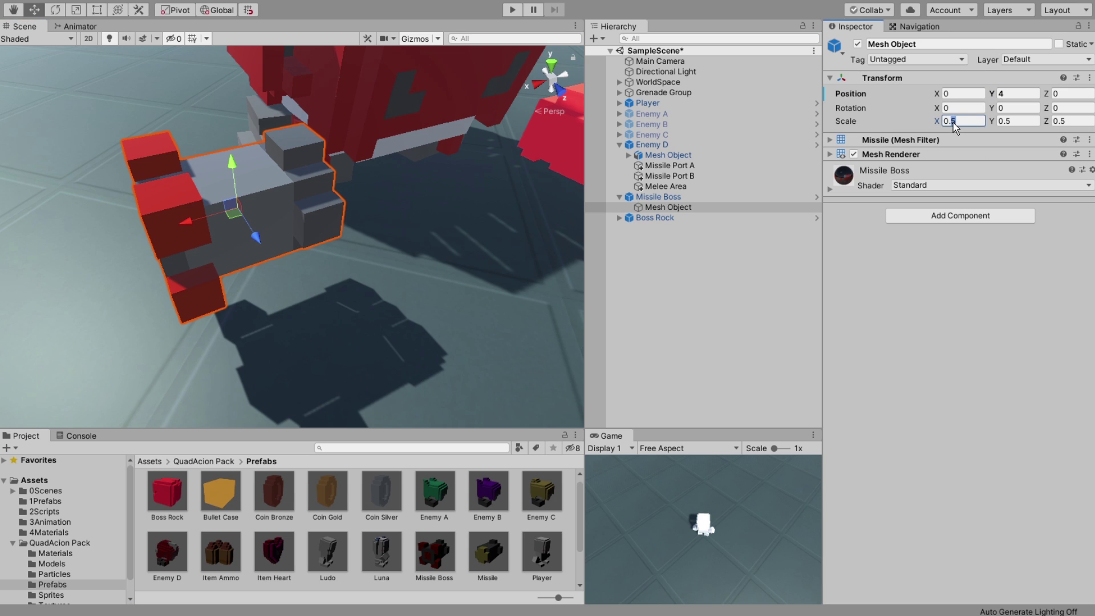
pyautogui.write('0.4')
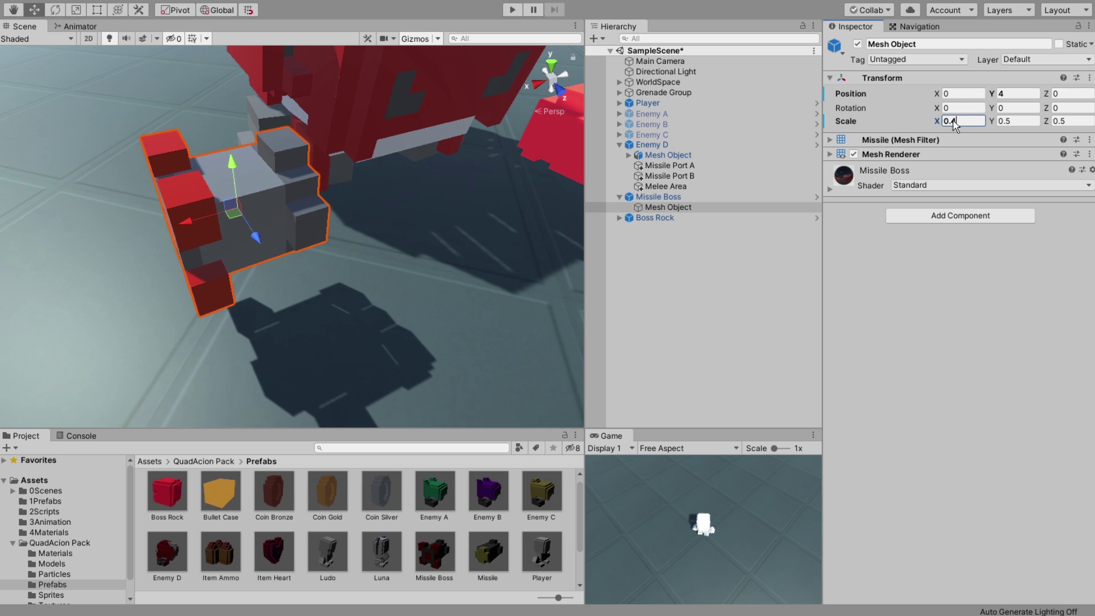
pyautogui.press('Tab')
pyautogui.write('0.4')
pyautogui.click(1072, 121)
pyautogui.write('0.4')
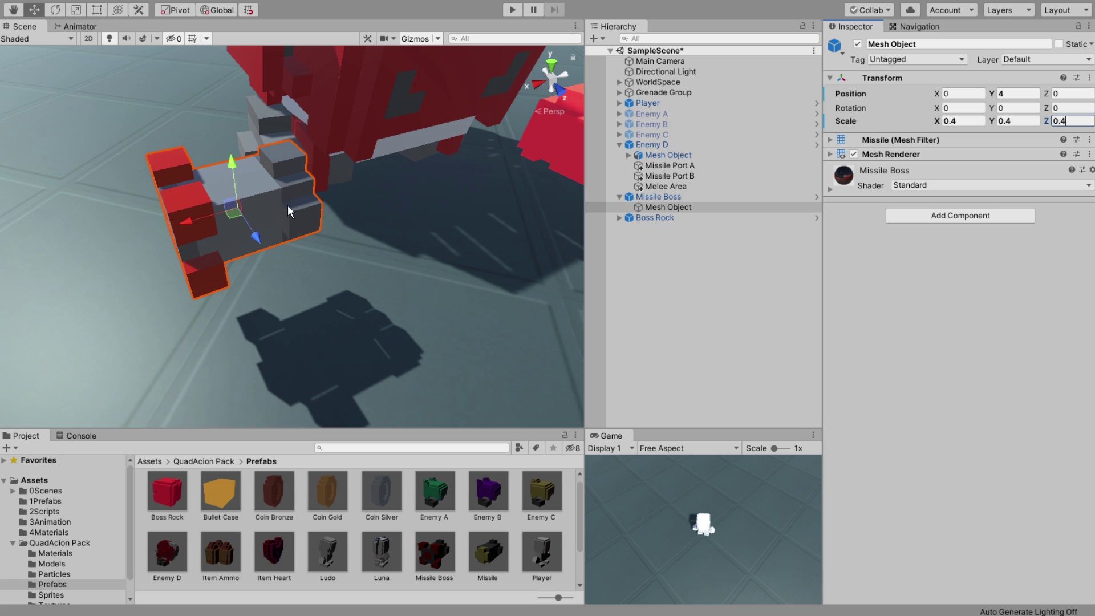
# Rotate the Mesh Object -90° around Y.
pyautogui.click(1014, 110)
pyautogui.write('-90')
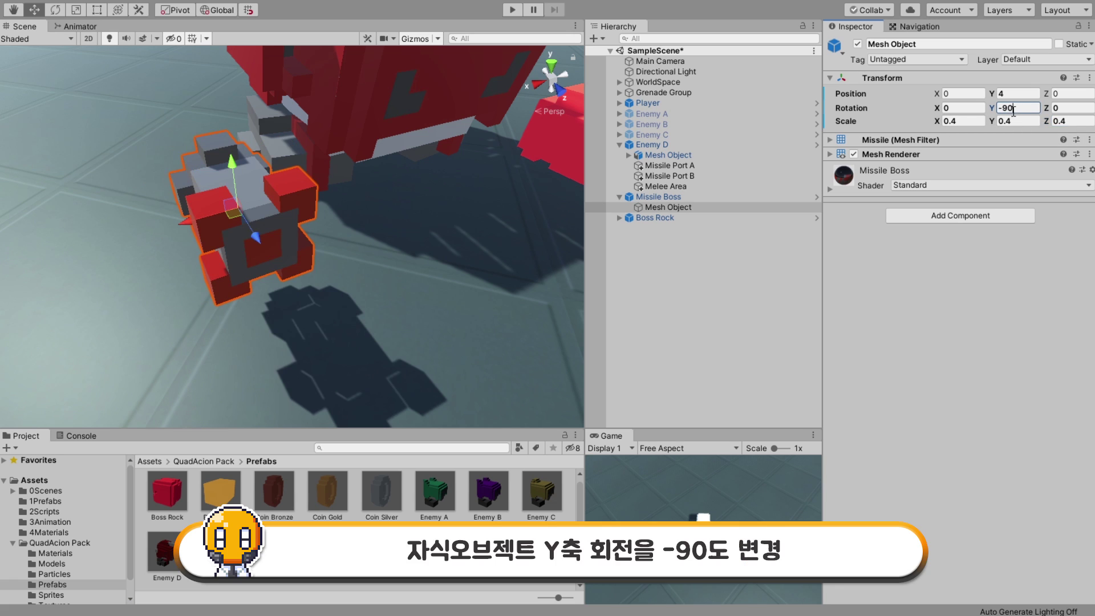
pyautogui.keyDown('alt'); pyautogui.moveTo(408, 299); pyautogui.dragTo(344, 270); pyautogui.keyUp('alt')
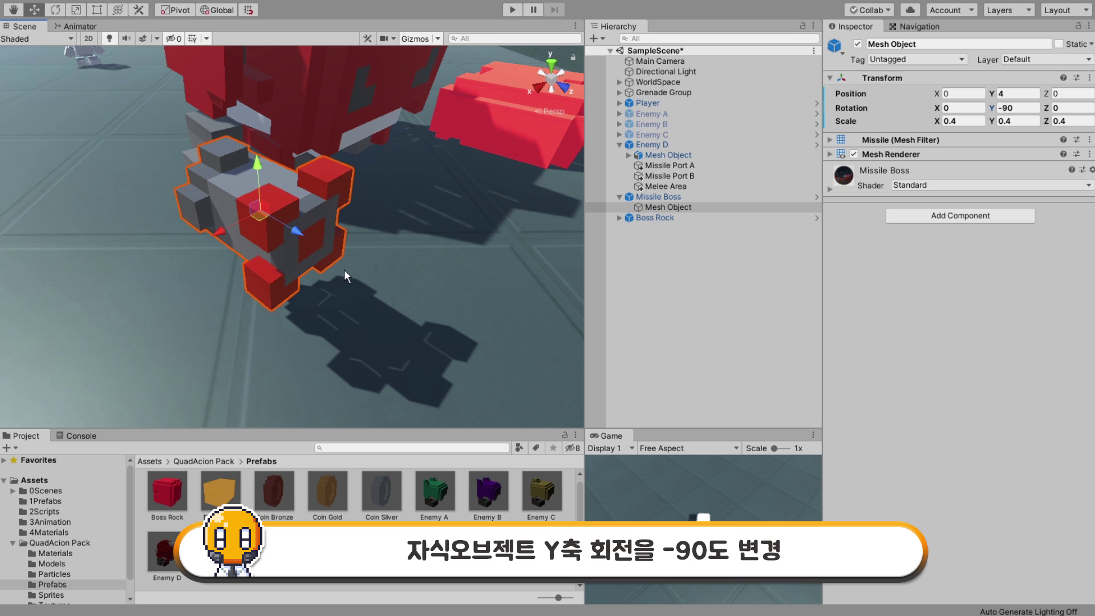
pyautogui.keyDown('alt'); pyautogui.moveTo(280, 244); pyautogui.dragTo(328, 193); pyautogui.keyUp('alt')
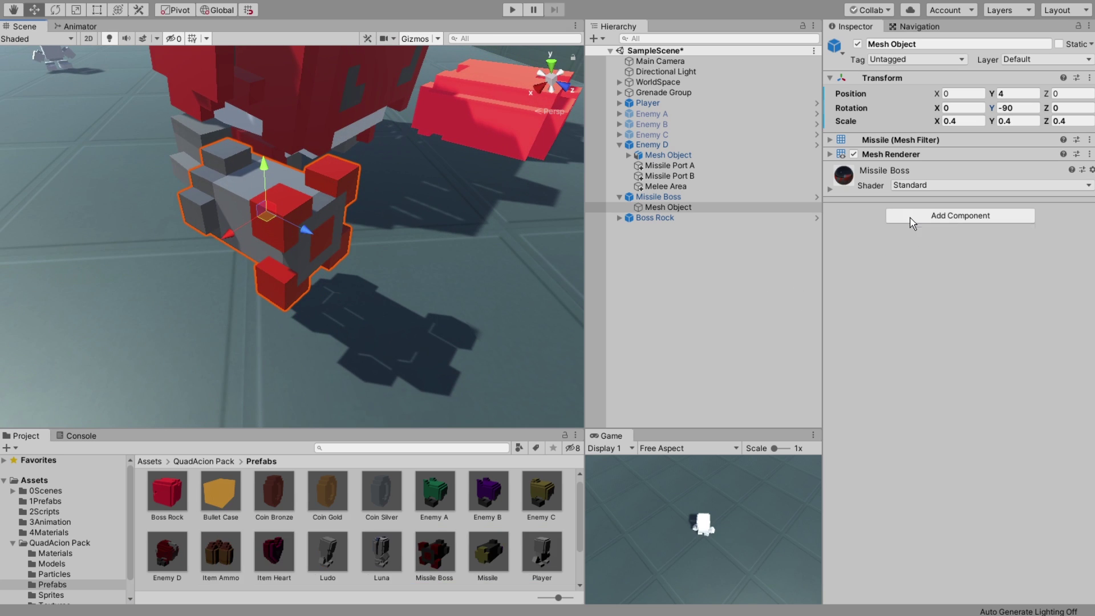
# Add the Missile script to the Mesh Object and run a brief play test.
pyautogui.click(911, 219)
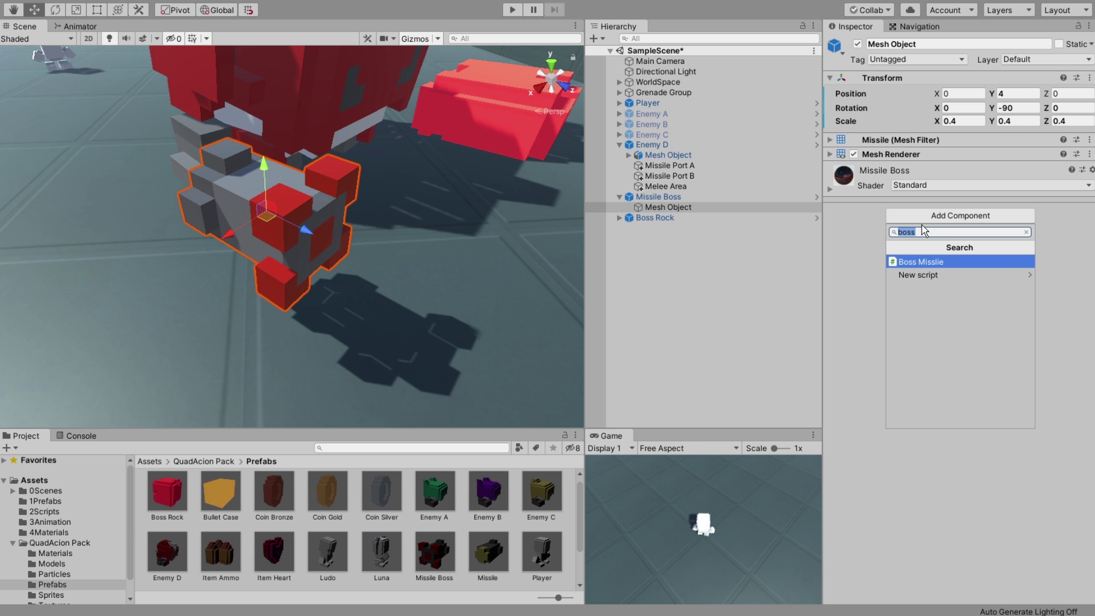
pyautogui.press('BackSpace')
pyautogui.write('m')
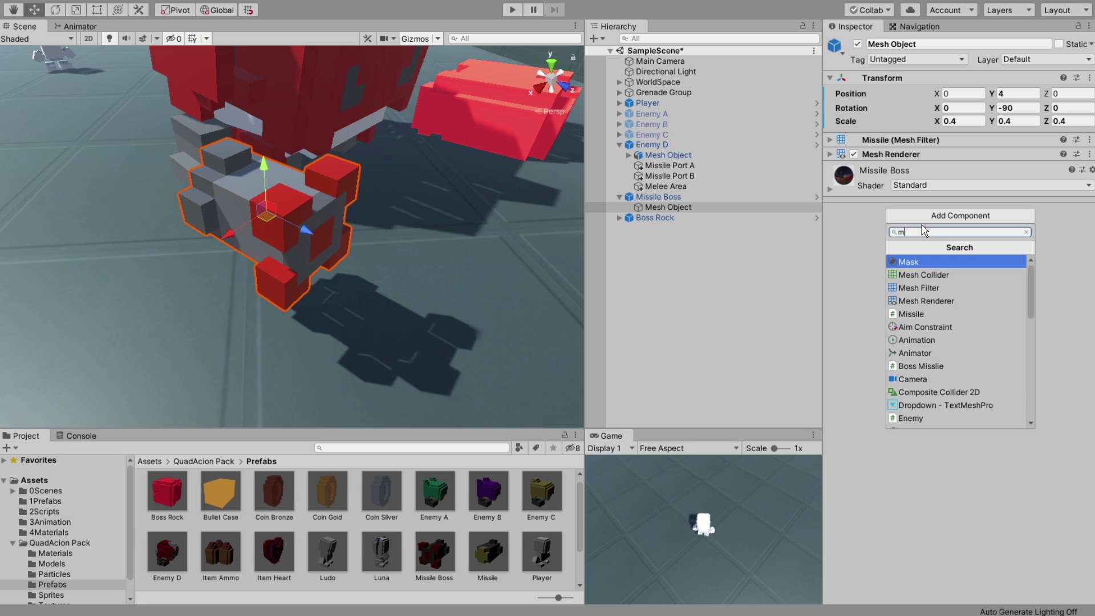
pyautogui.write('i')
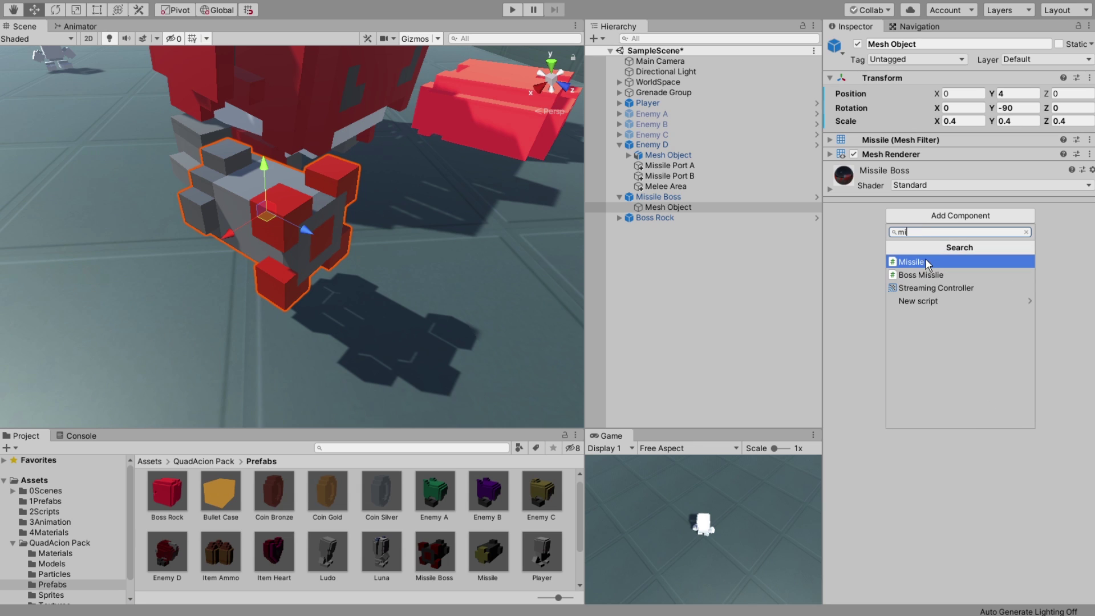
pyautogui.click(918, 263)
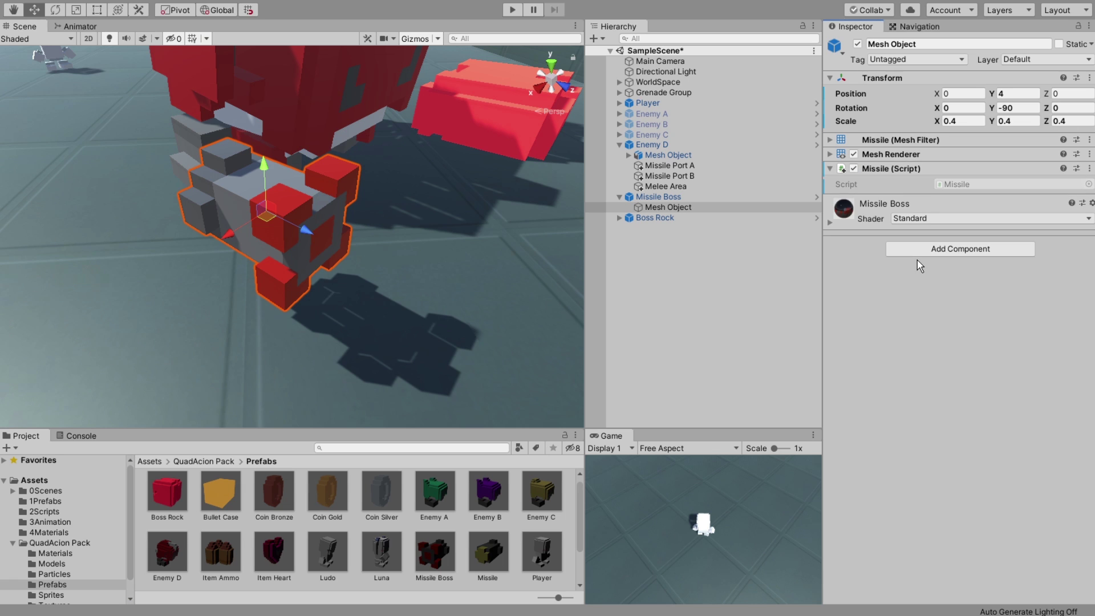
pyautogui.click(512, 10)
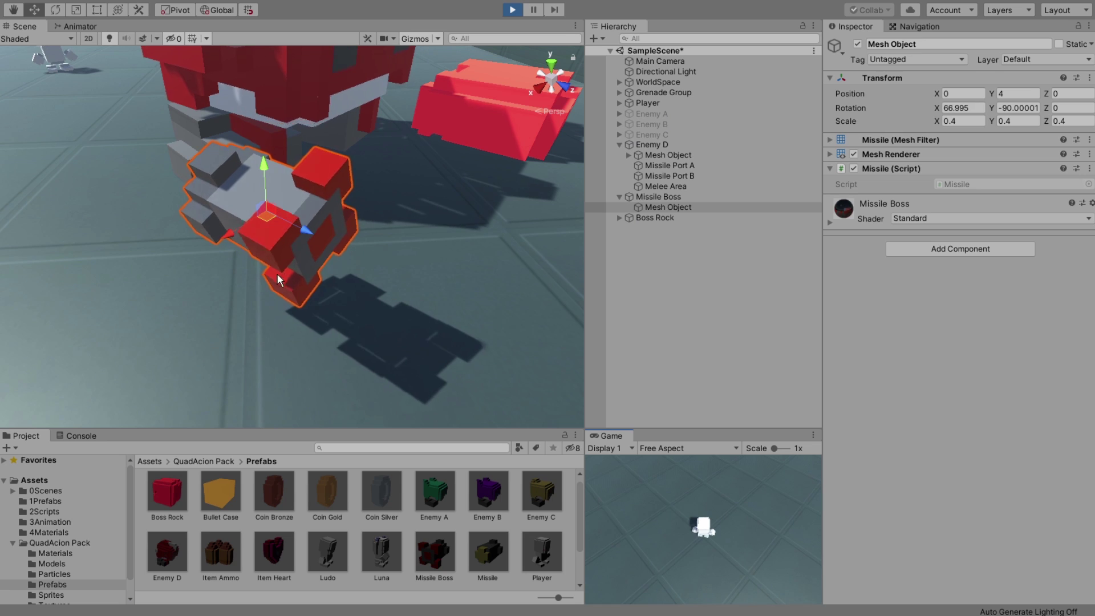
pyautogui.click(513, 10)
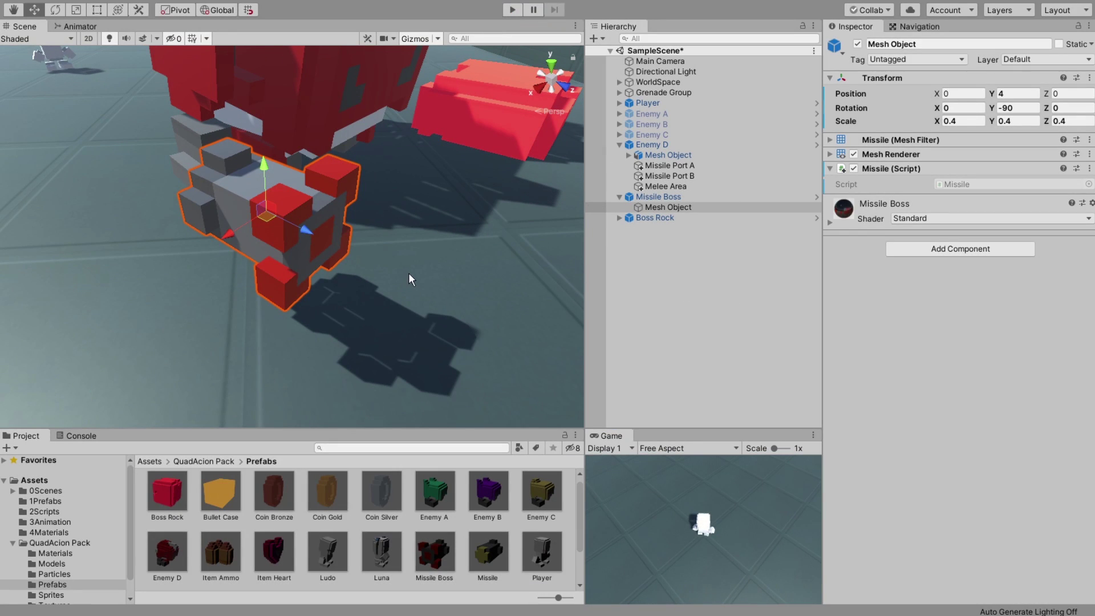
# Create an empty child under Missile Boss named Effect.
pyautogui.click(662, 197)
pyautogui.rightClick(662, 196)
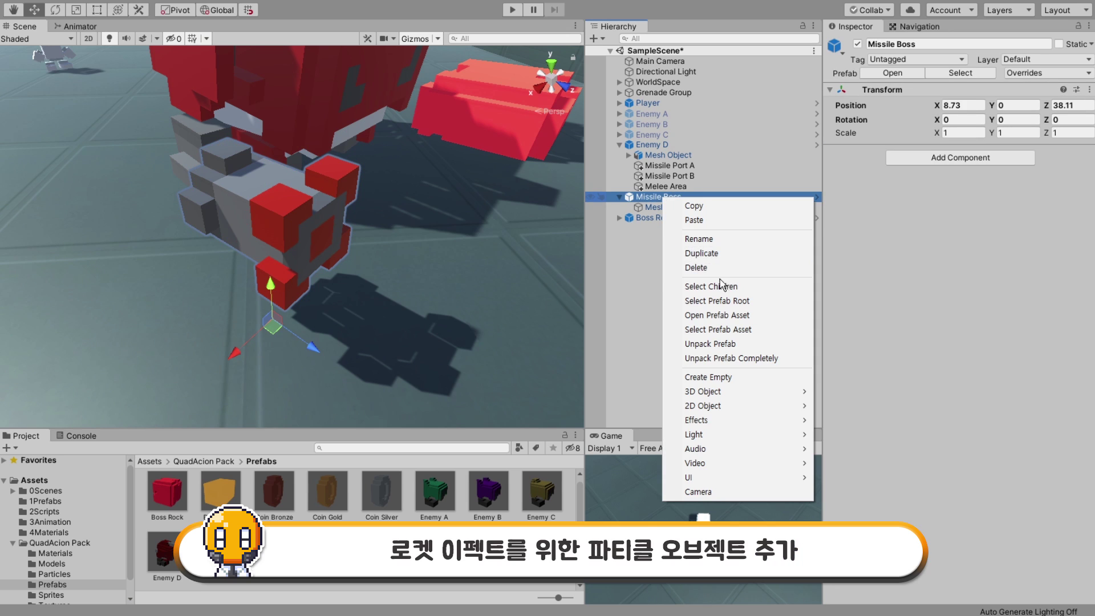
pyautogui.click(743, 383)
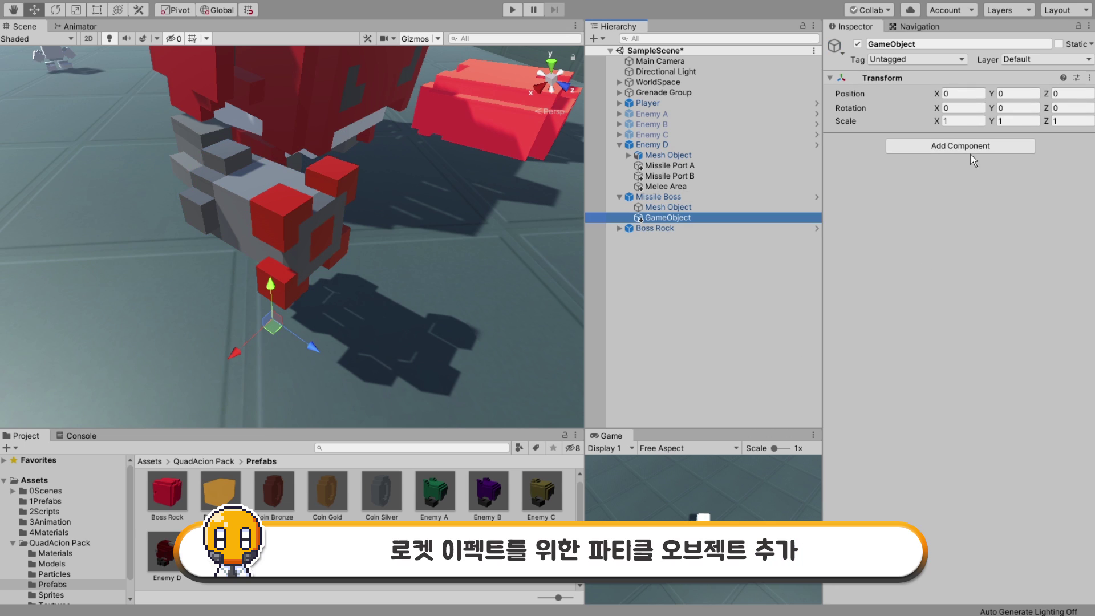
pyautogui.click(929, 44)
pyautogui.write('Eff')
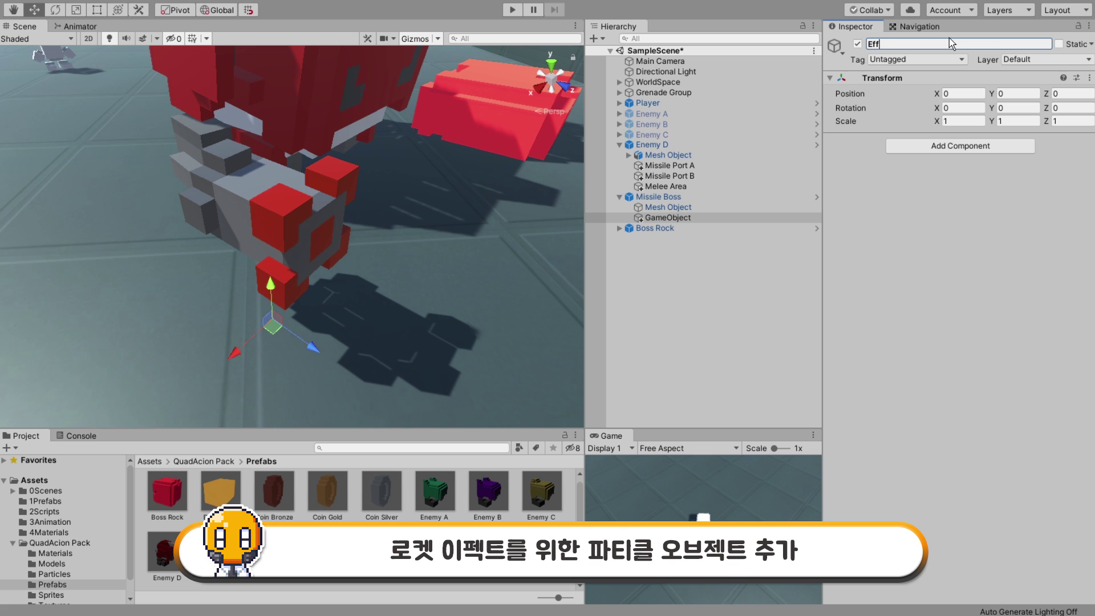
# Add a Particle System component to the Effect object.
pyautogui.click(962, 149)
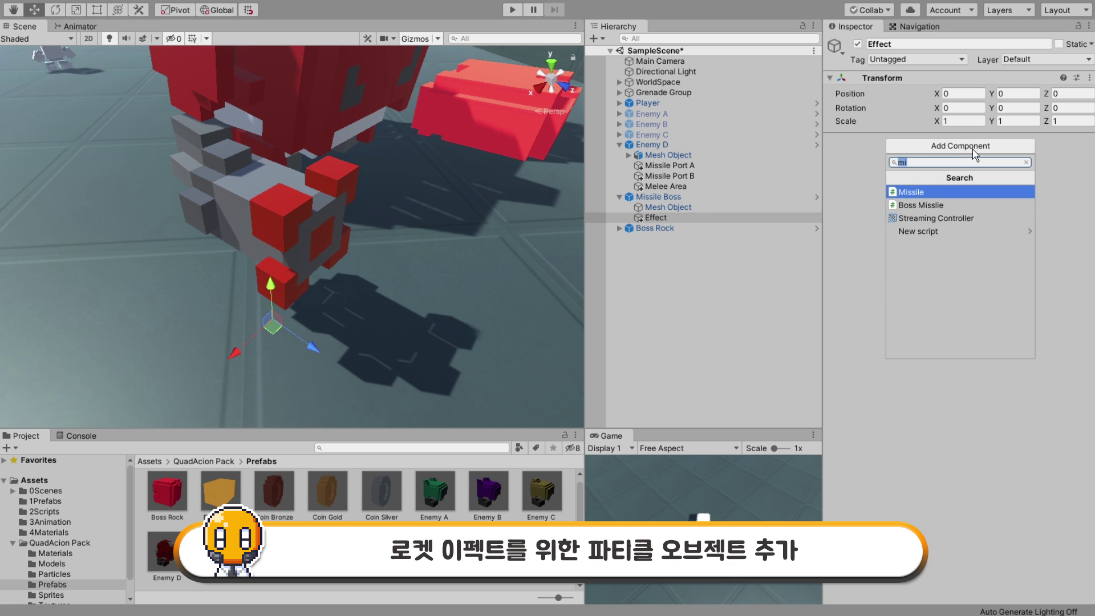
pyautogui.write('par')
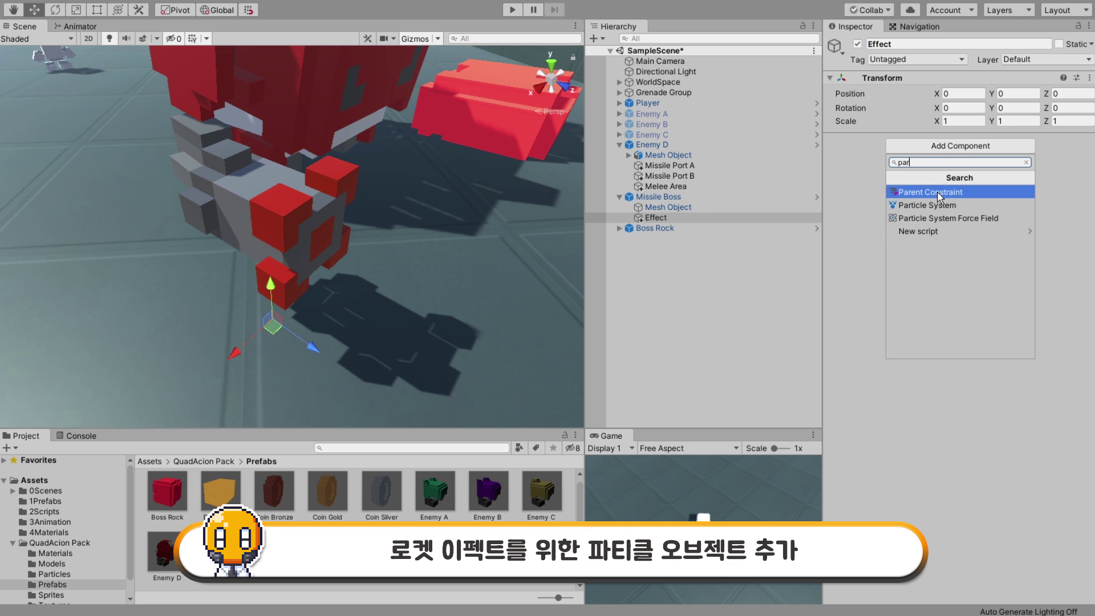
pyautogui.click(949, 207)
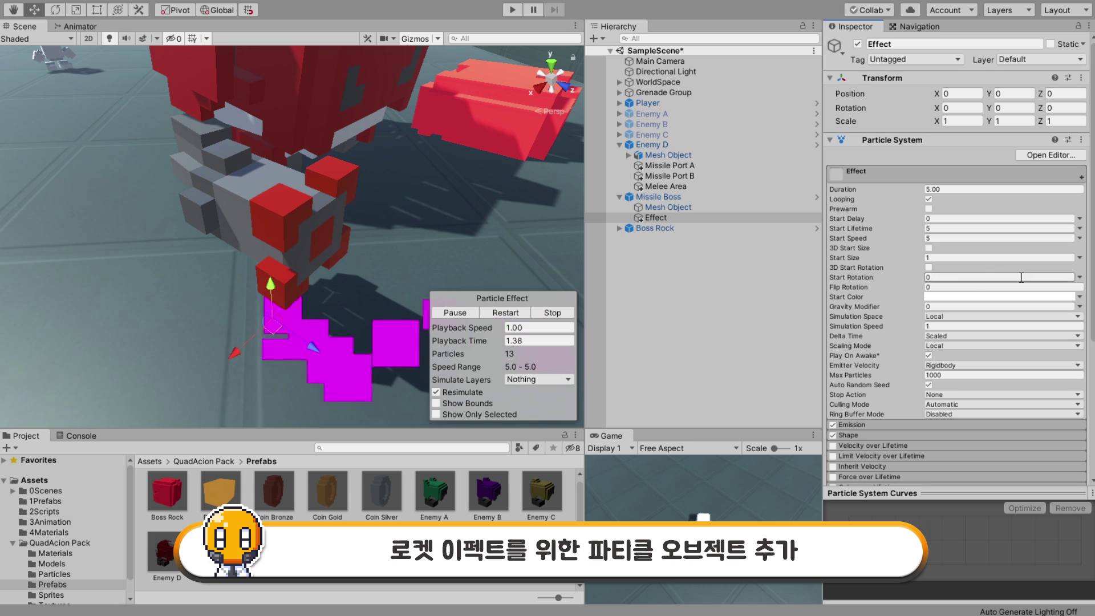
# Set the particle Renderer material to Default-Line.
pyautogui.scroll(-5, 912, 268)
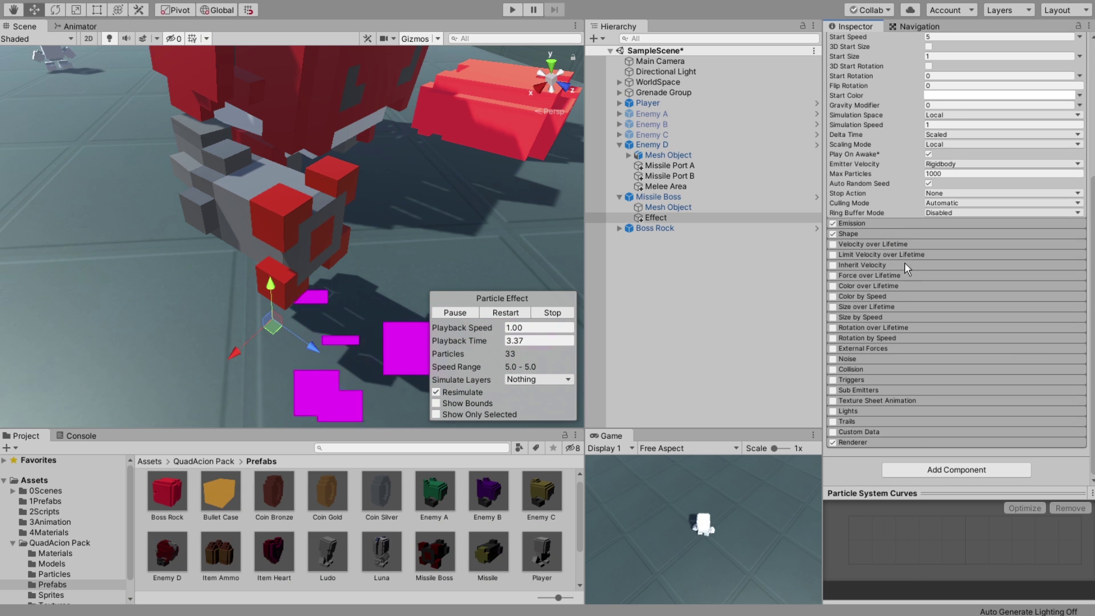
pyautogui.click(853, 442)
pyautogui.scroll(-6, 928, 333)
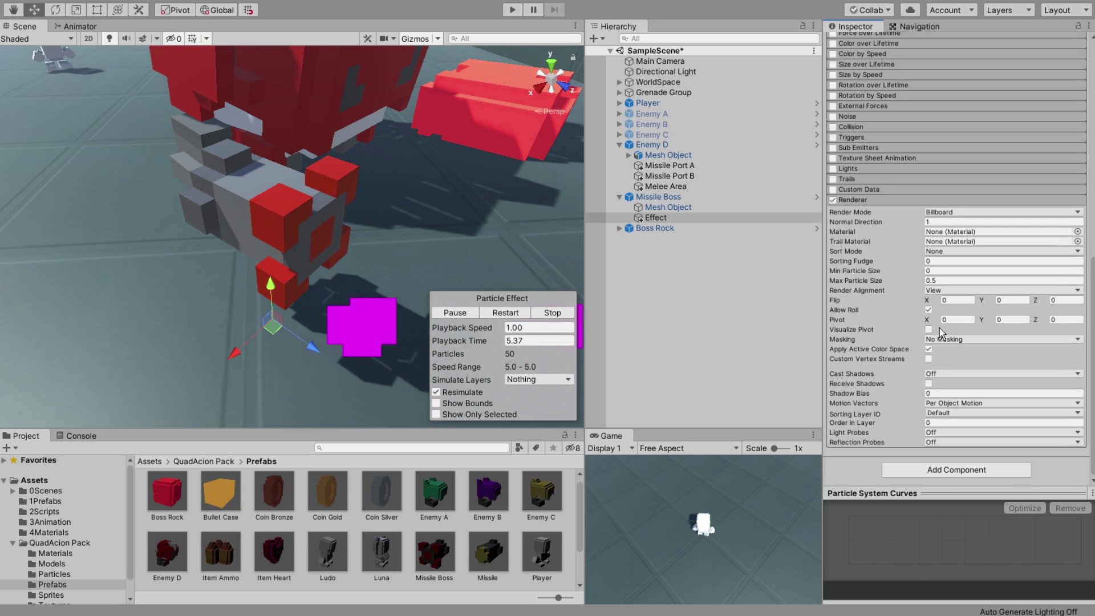
pyautogui.click(1077, 231)
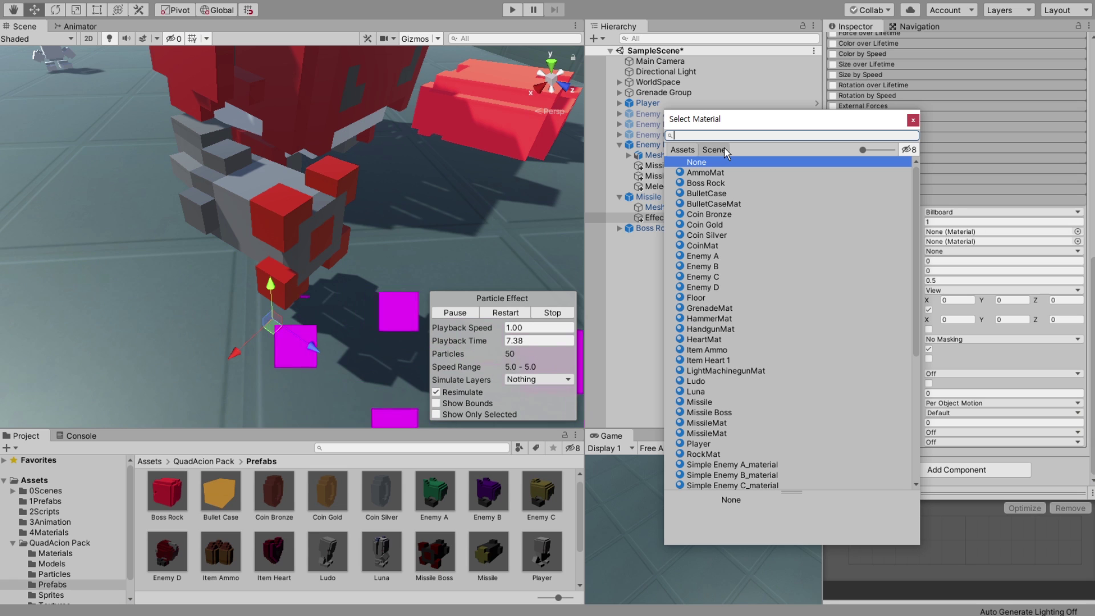
pyautogui.write('Line')
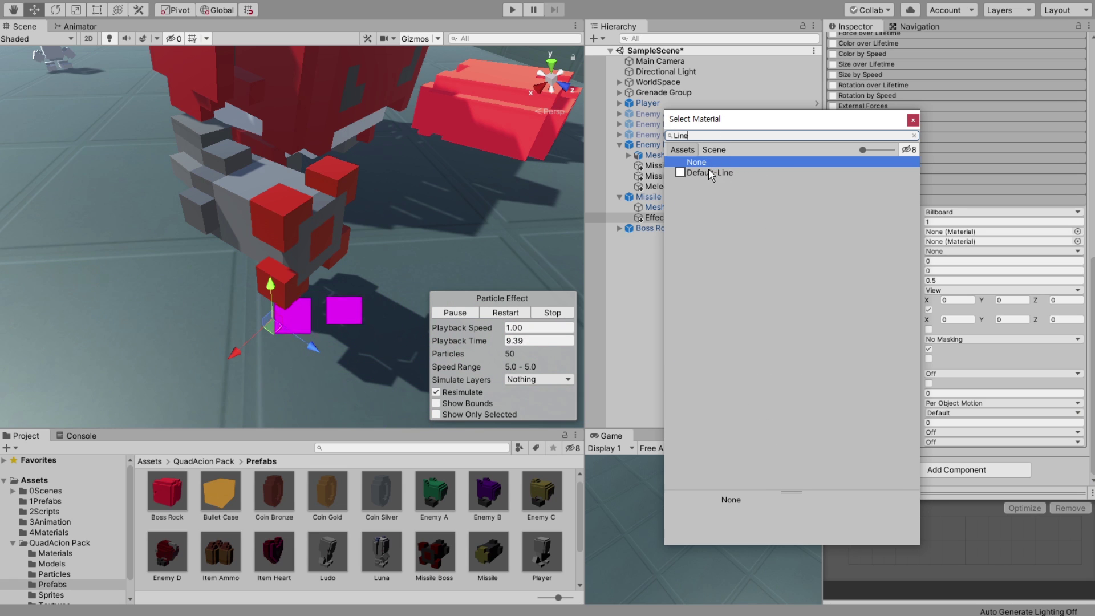
pyautogui.doubleClick(710, 173)
pyautogui.keyDown('alt'); pyautogui.moveTo(335, 259); pyautogui.dragTo(393, 273); pyautogui.keyUp('alt')
# Place the Effect at Position Y 4 and Z -1.28 behind the missile.
pyautogui.scroll(15, 1008, 126)
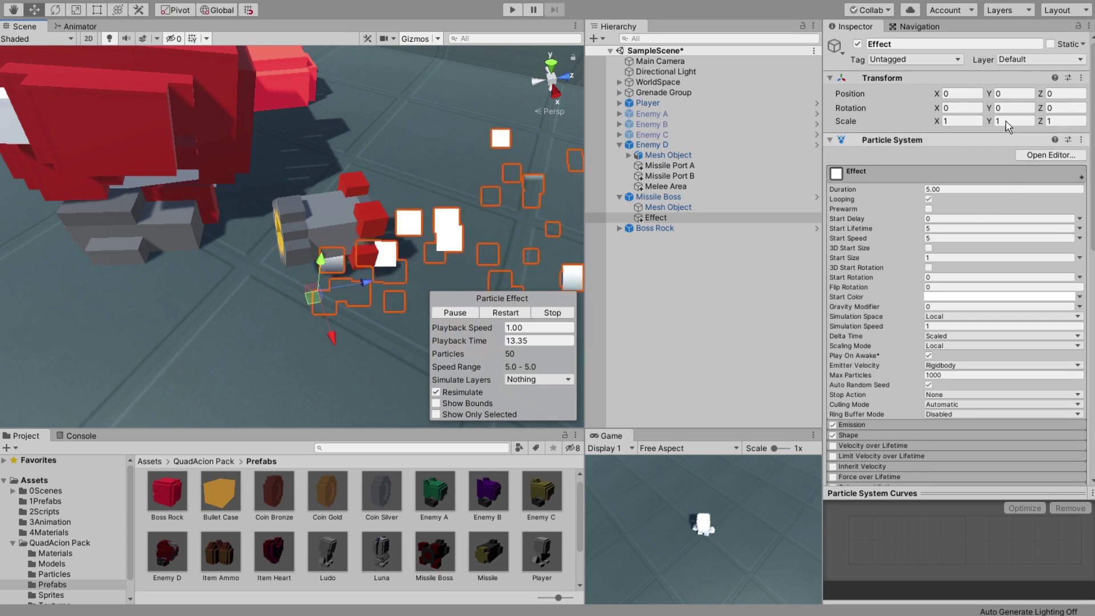
pyautogui.click(1008, 93)
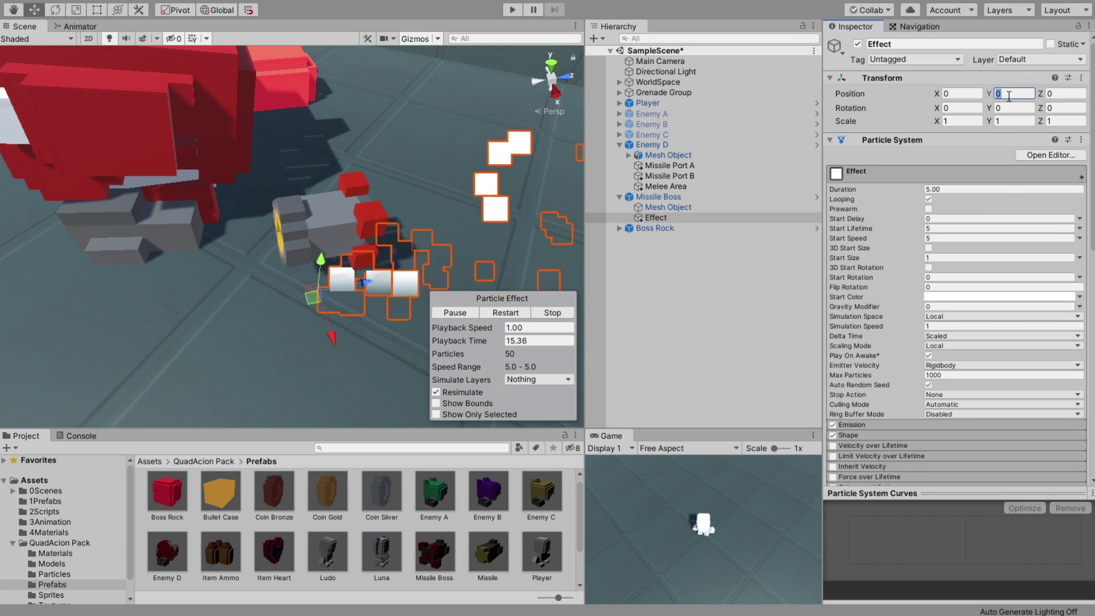
pyautogui.write('4')
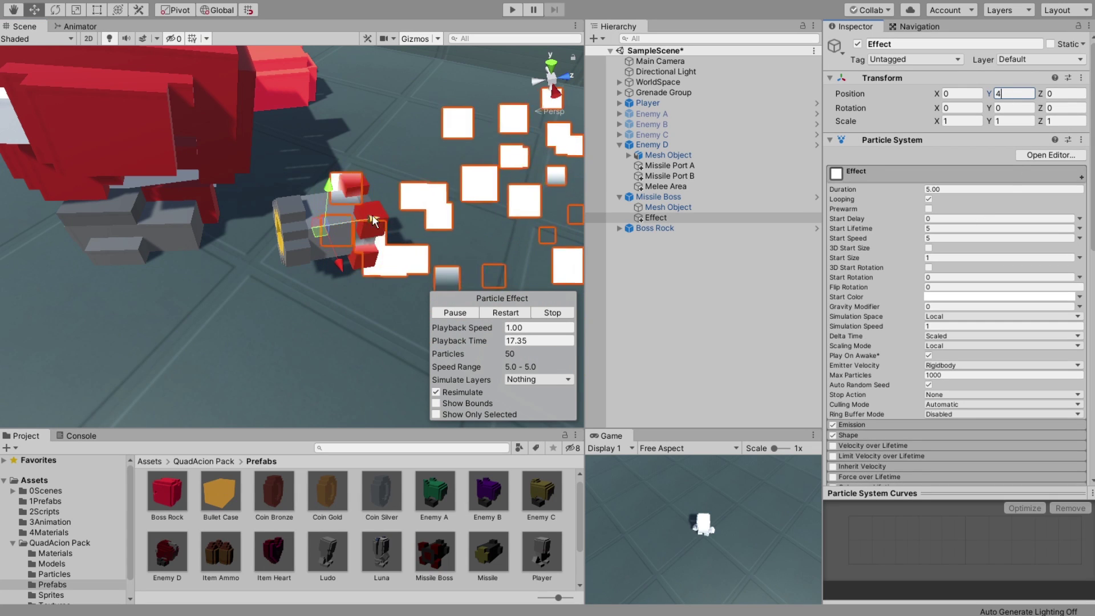
pyautogui.moveTo(373, 220); pyautogui.dragTo(346, 227)
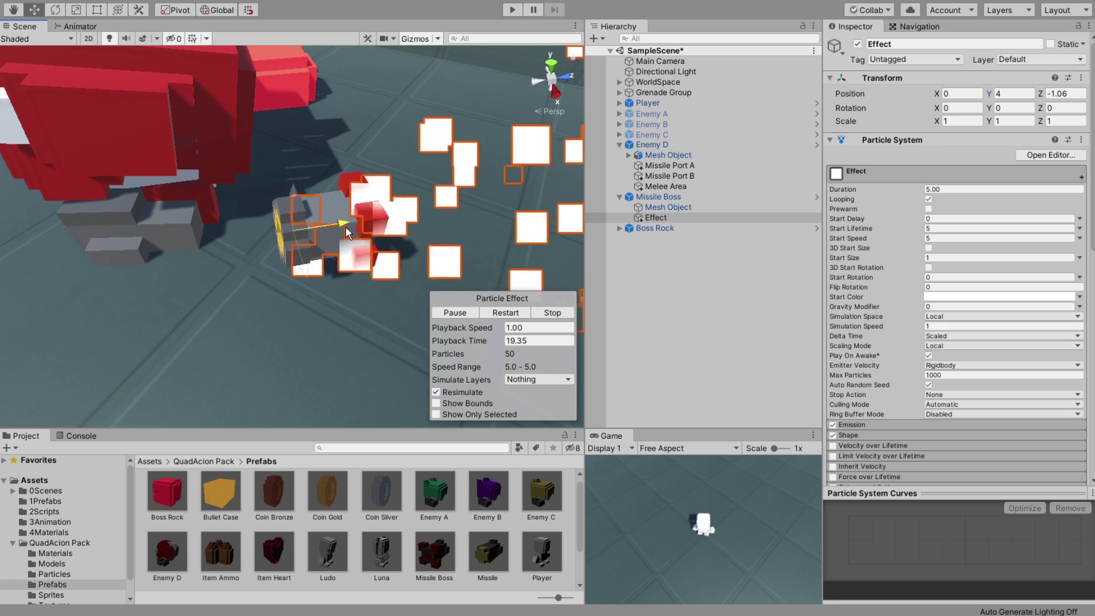
pyautogui.moveTo(346, 227); pyautogui.dragTo(333, 222)
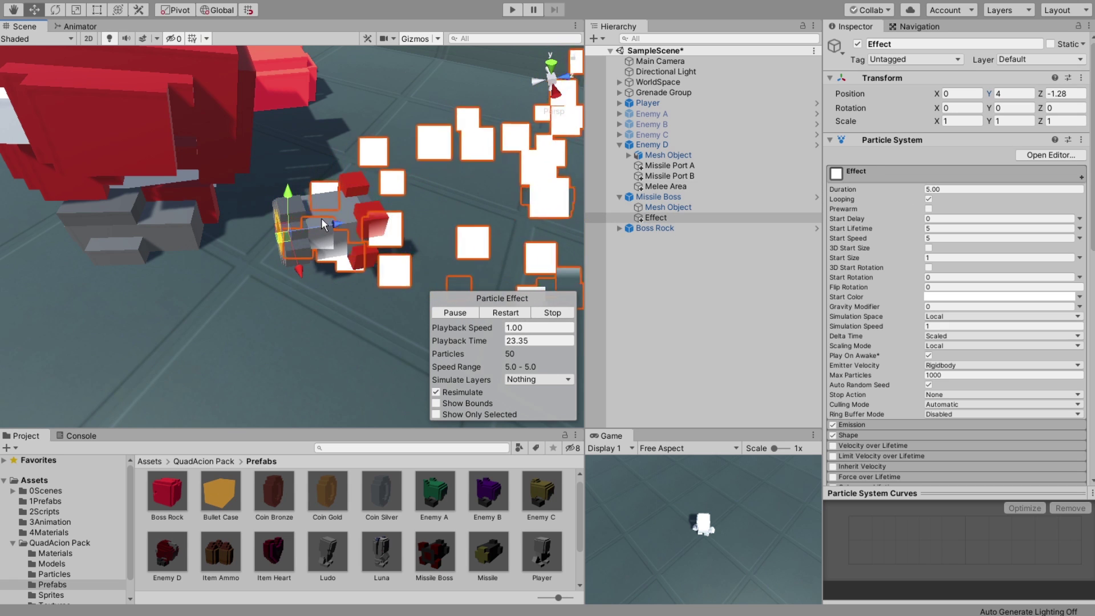
# Turn the Shape module's emitter 180° around Y so particles trail backward.
pyautogui.scroll(-5, 860, 337)
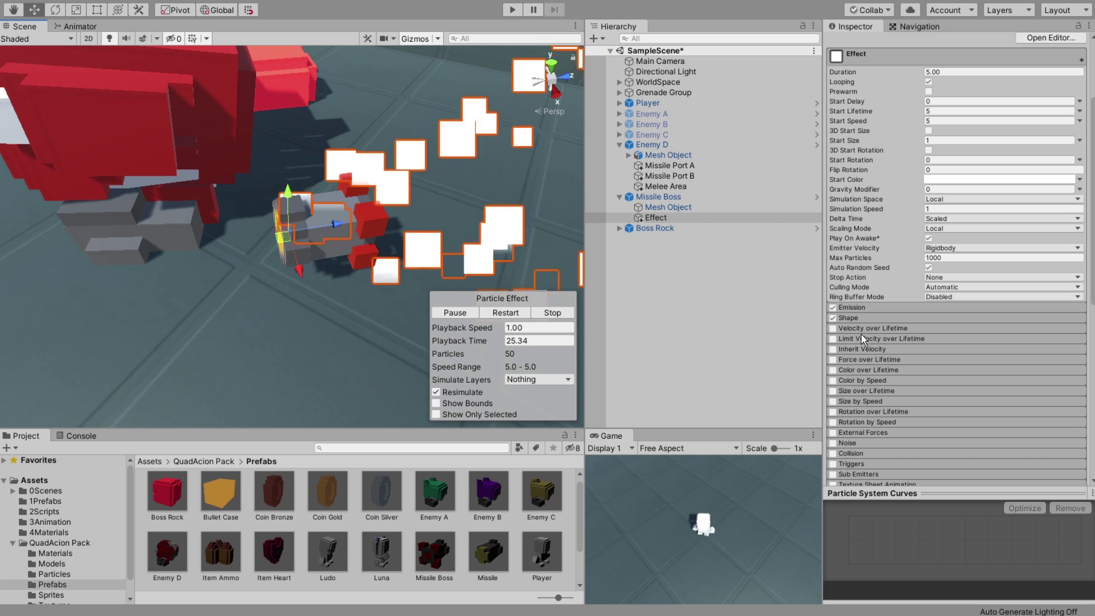
pyautogui.click(854, 318)
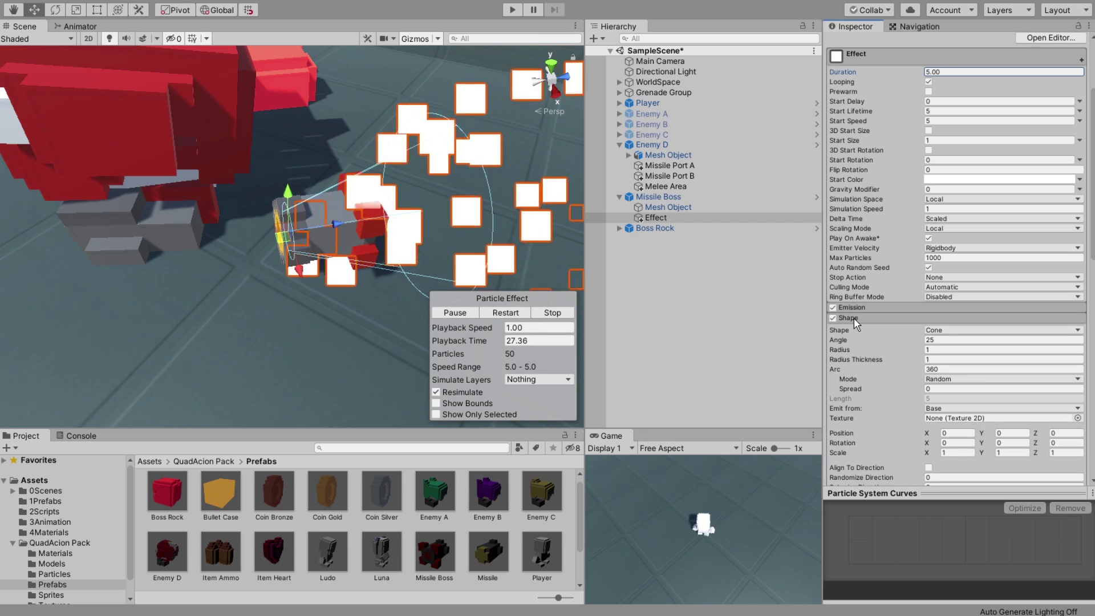
pyautogui.click(1014, 442)
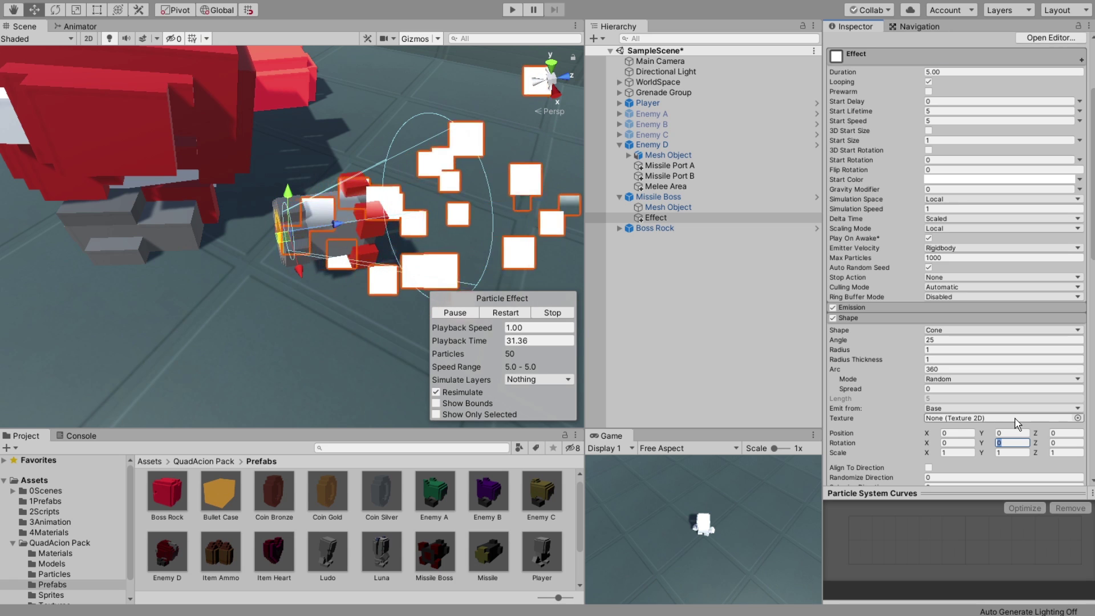
pyautogui.write('180')
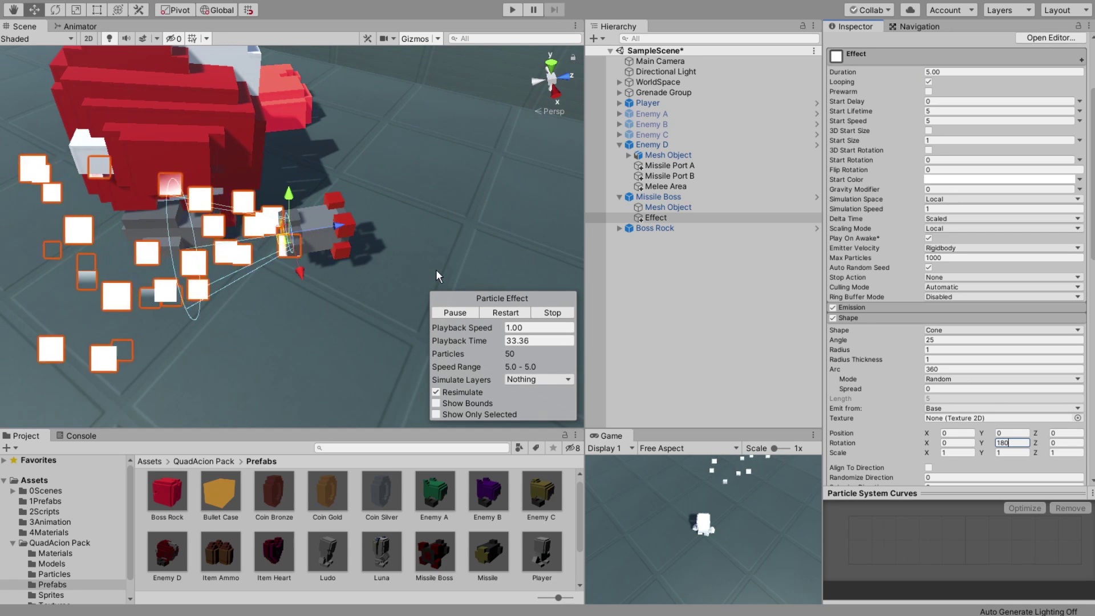
pyautogui.moveTo(342, 296)
pyautogui.keyDown('alt'); pyautogui.mouseDown()
pyautogui.moveTo(327, 304)
pyautogui.moveTo(390, 237)
pyautogui.mouseUp(); pyautogui.keyUp('alt')
# Set the emitter cone Angle to 10 and Radius to 0.6.
pyautogui.scroll(3, 390, 238)
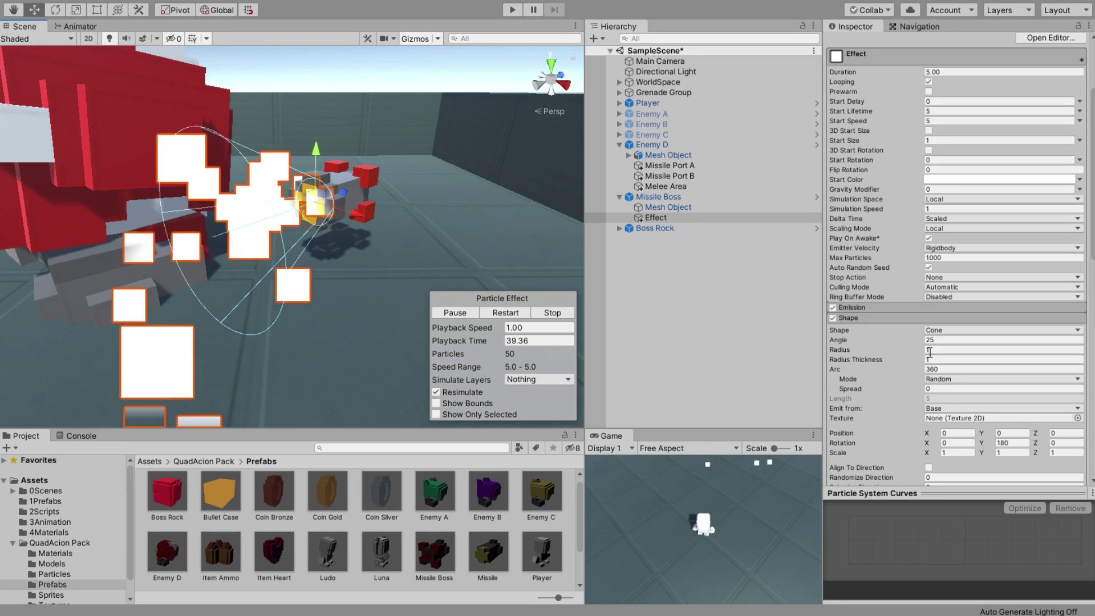
pyautogui.click(941, 339)
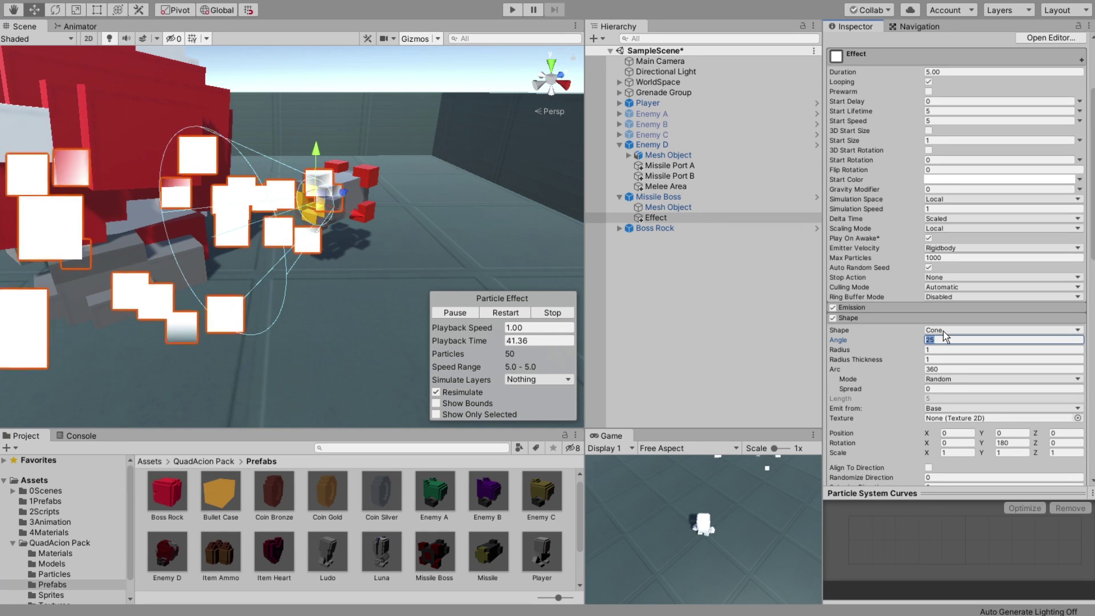
pyautogui.write('1')
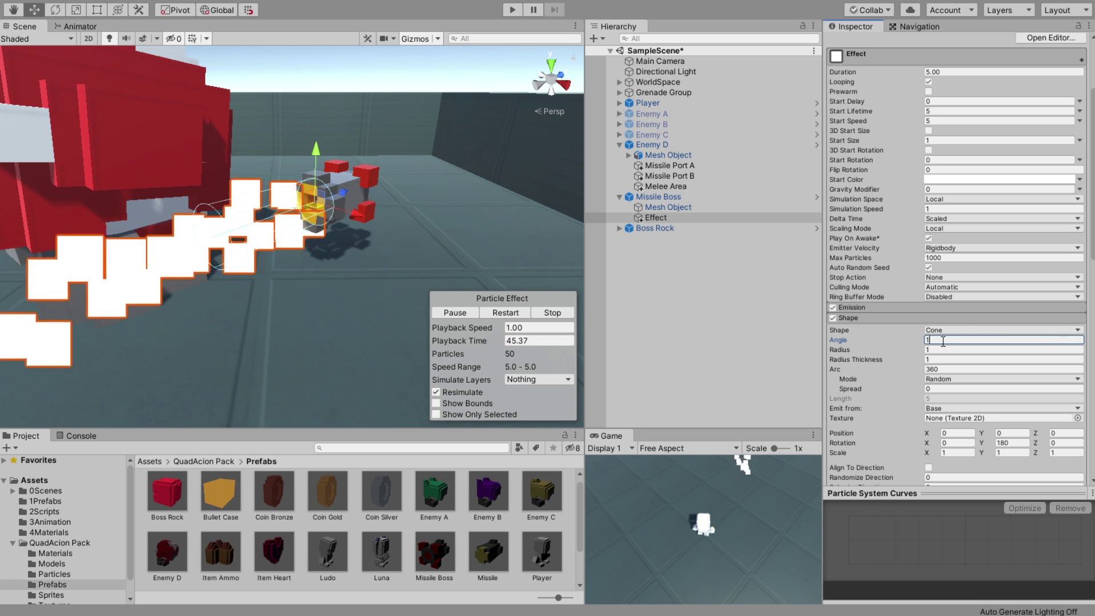
pyautogui.write('0')
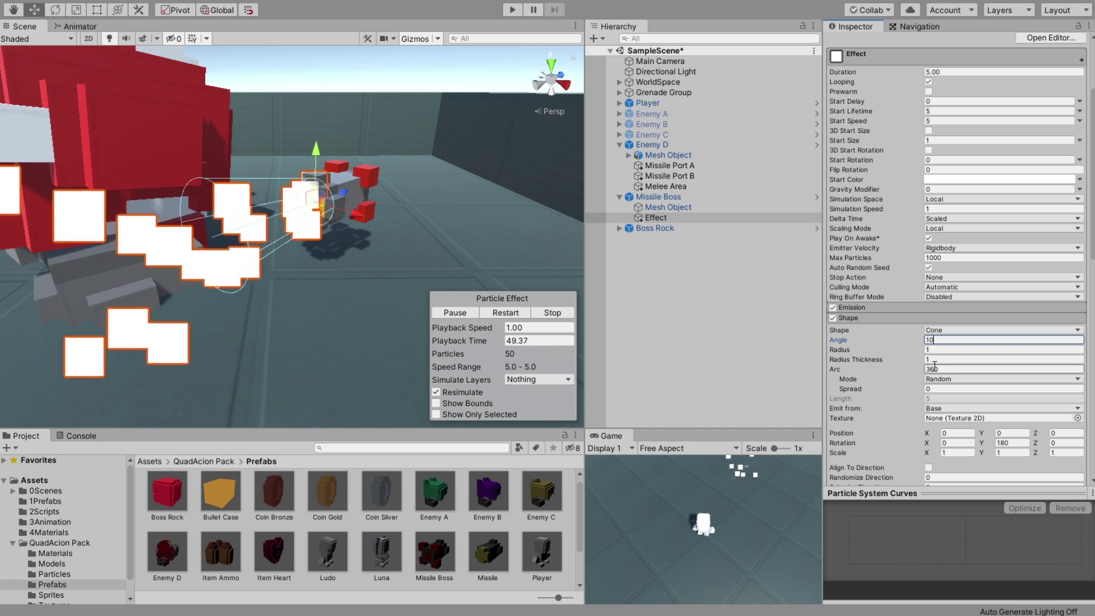
pyautogui.press('Tab')
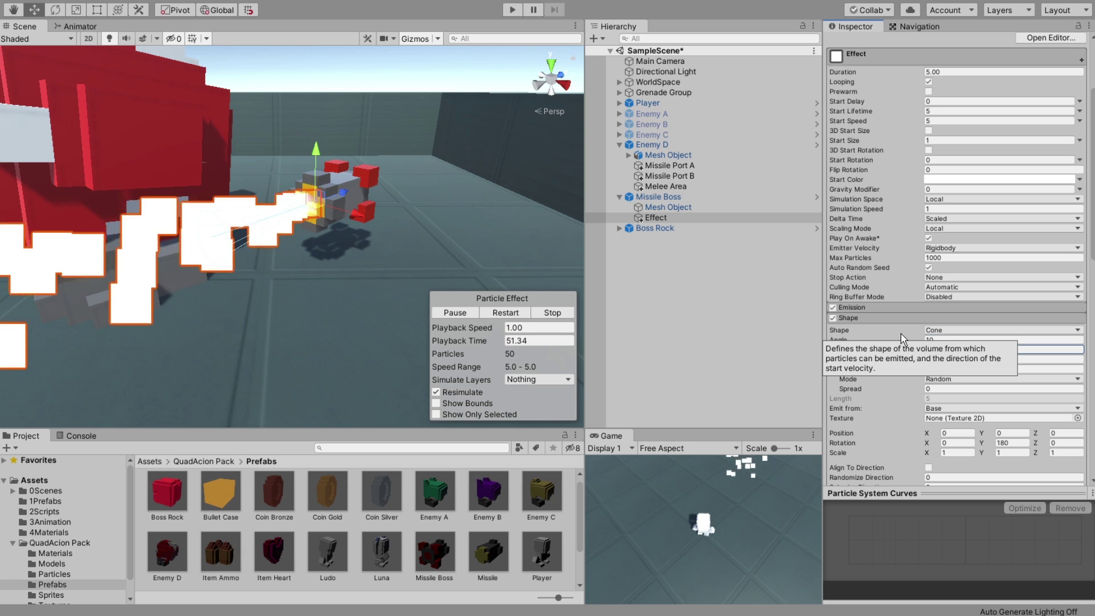
pyautogui.write('0.5')
pyautogui.press('BackSpace')
pyautogui.write('6')
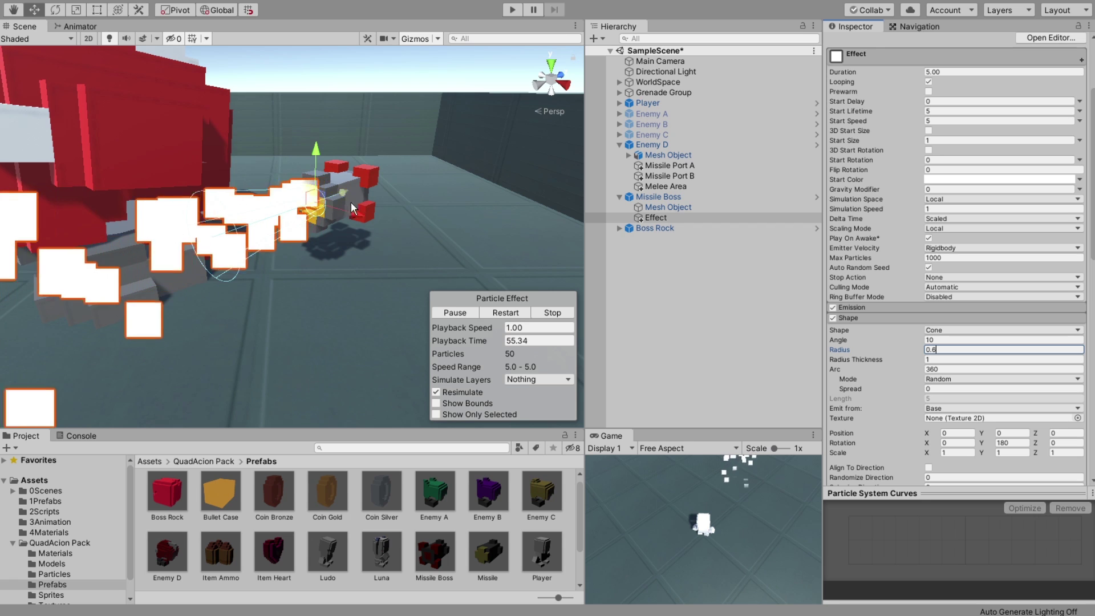
pyautogui.keyDown('alt'); pyautogui.moveTo(414, 211); pyautogui.dragTo(365, 258); pyautogui.keyUp('alt')
# Enable Color over Lifetime, apply a gradient preset and make its first key yellow.
pyautogui.scroll(3, 884, 299)
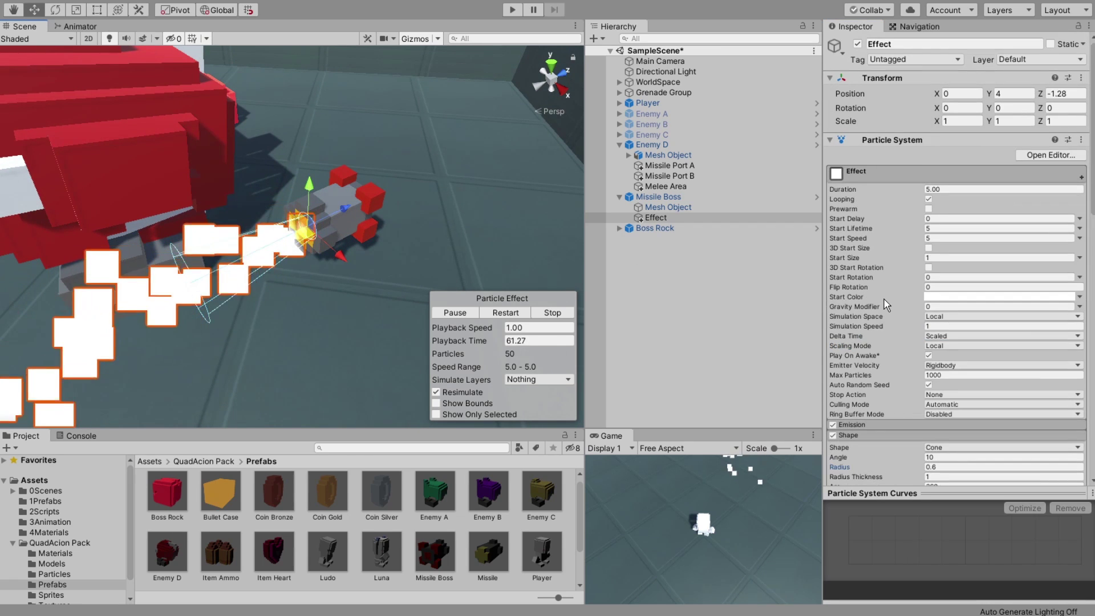
pyautogui.scroll(-3, 900, 388)
pyautogui.scroll(-5, 895, 365)
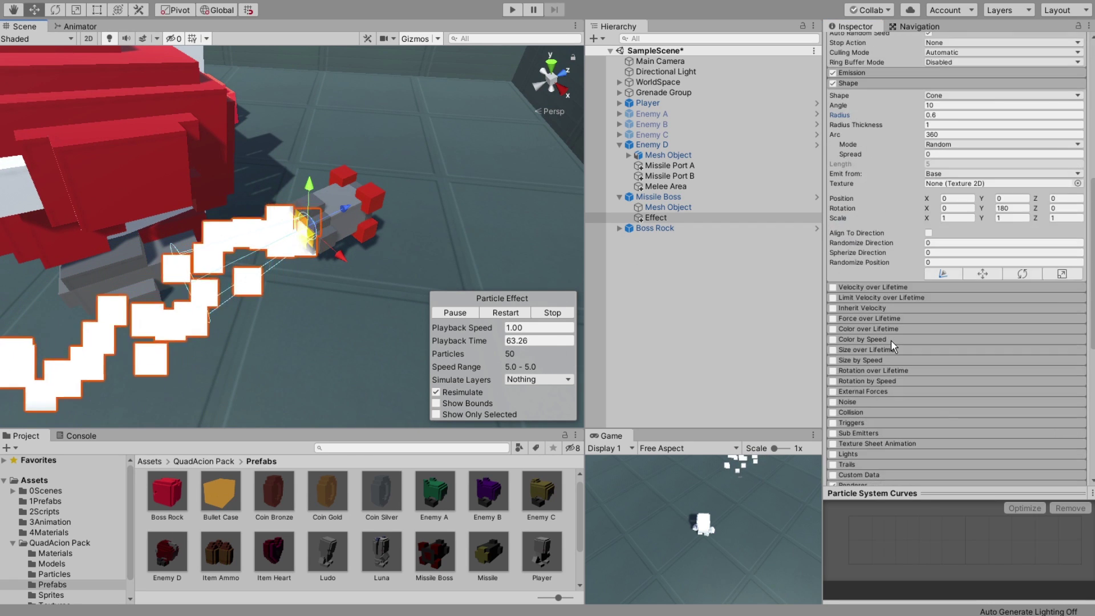
pyautogui.scroll(-5, 878, 296)
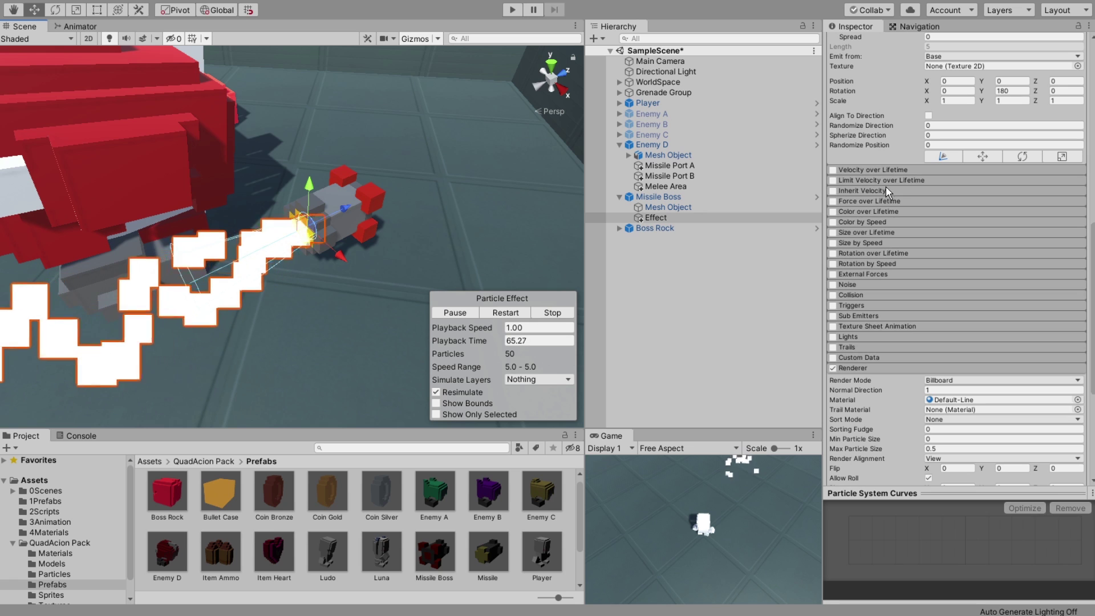
pyautogui.click(831, 212)
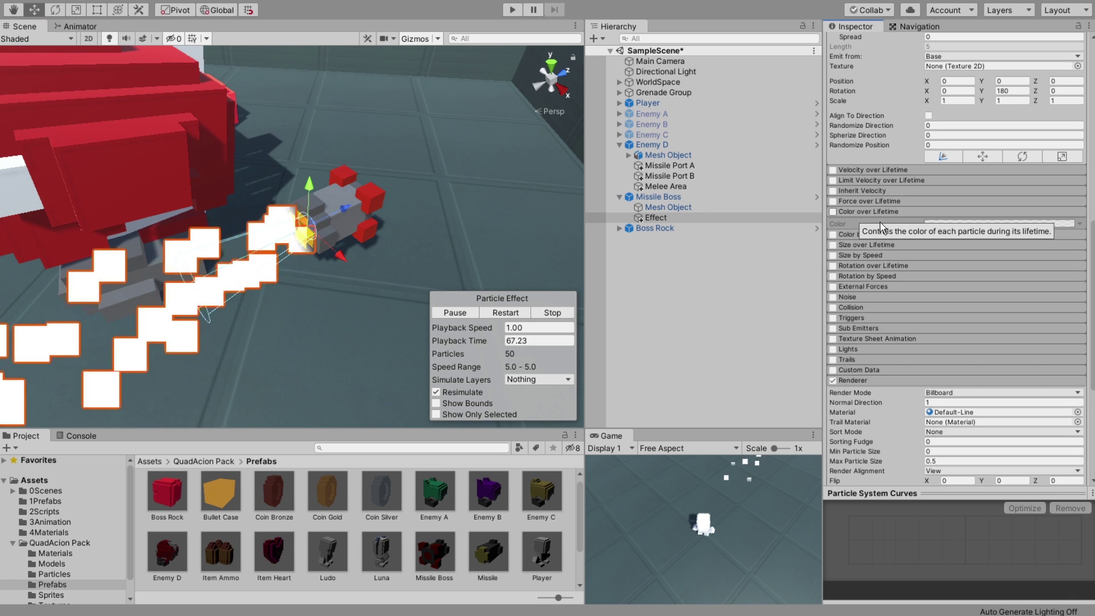
pyautogui.click(961, 224)
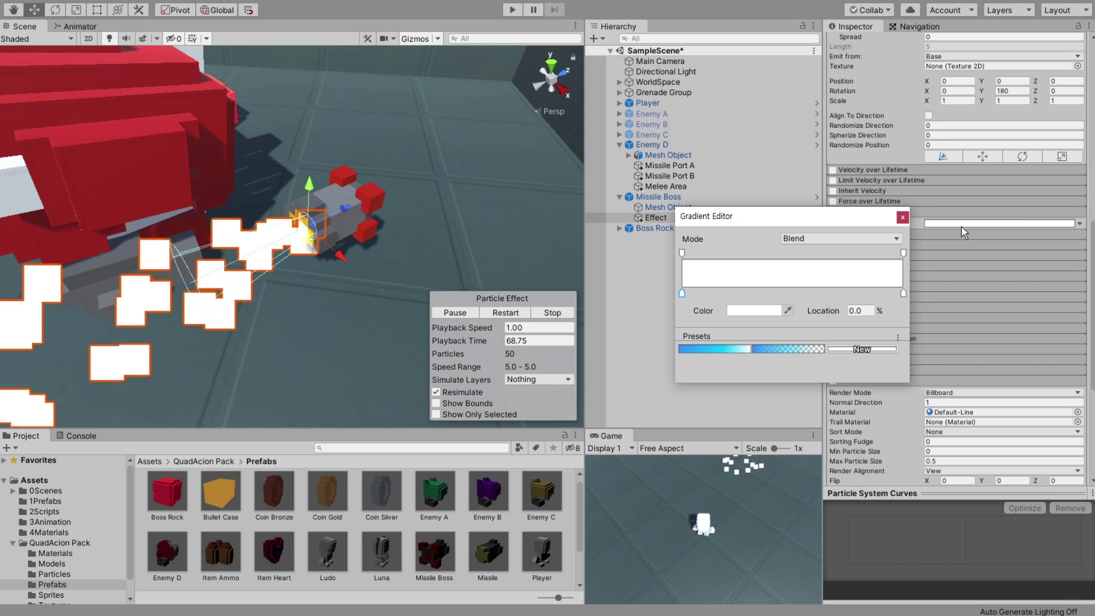
pyautogui.click(789, 352)
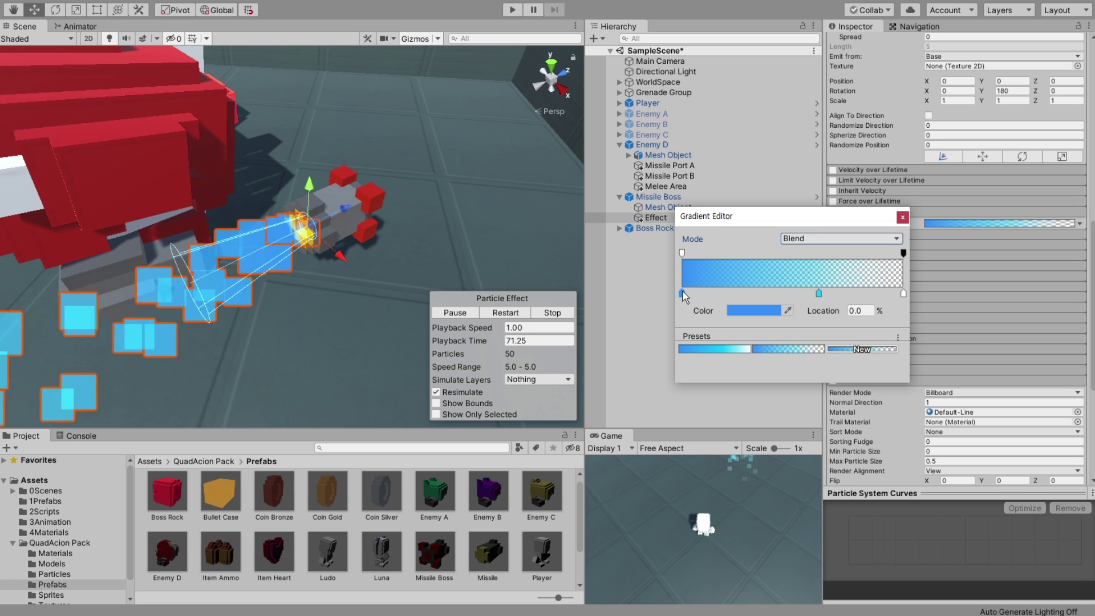
pyautogui.click(734, 311)
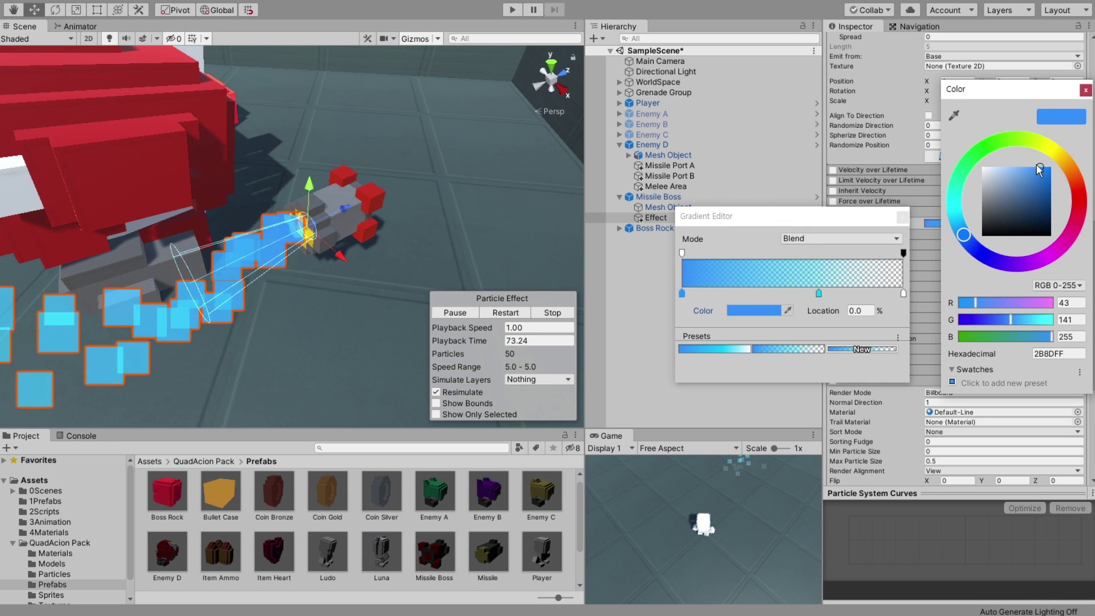
pyautogui.moveTo(1053, 155); pyautogui.dragTo(1060, 155)
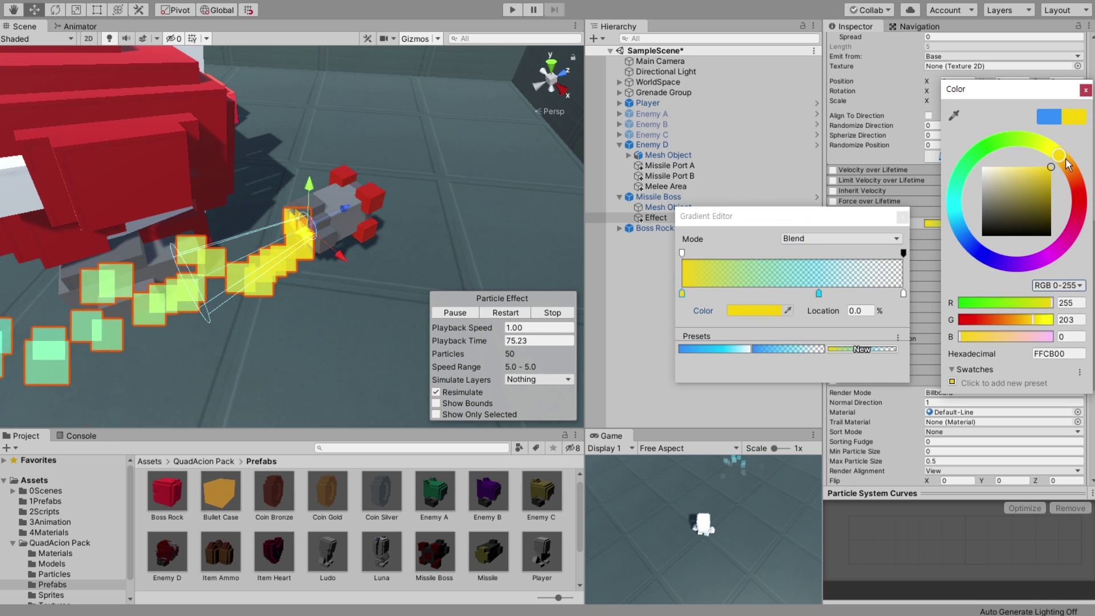
pyautogui.click(1085, 90)
# Turn the middle key red, add a white start key, and move red to midway.
pyautogui.click(818, 293)
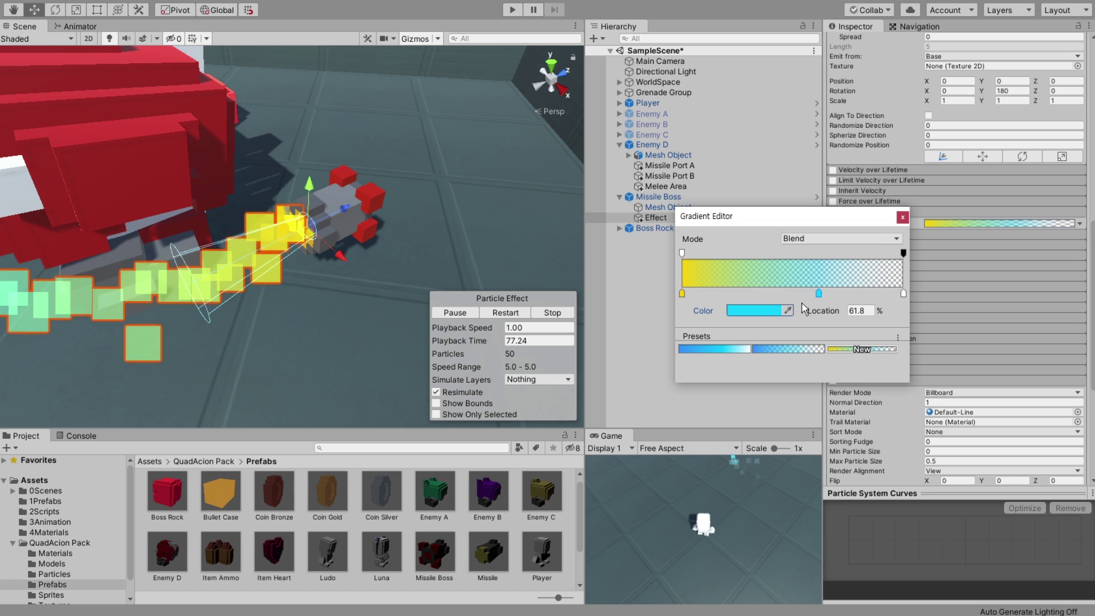
pyautogui.click(753, 311)
pyautogui.click(1073, 176)
pyautogui.moveTo(1074, 181); pyautogui.dragTo(1077, 184)
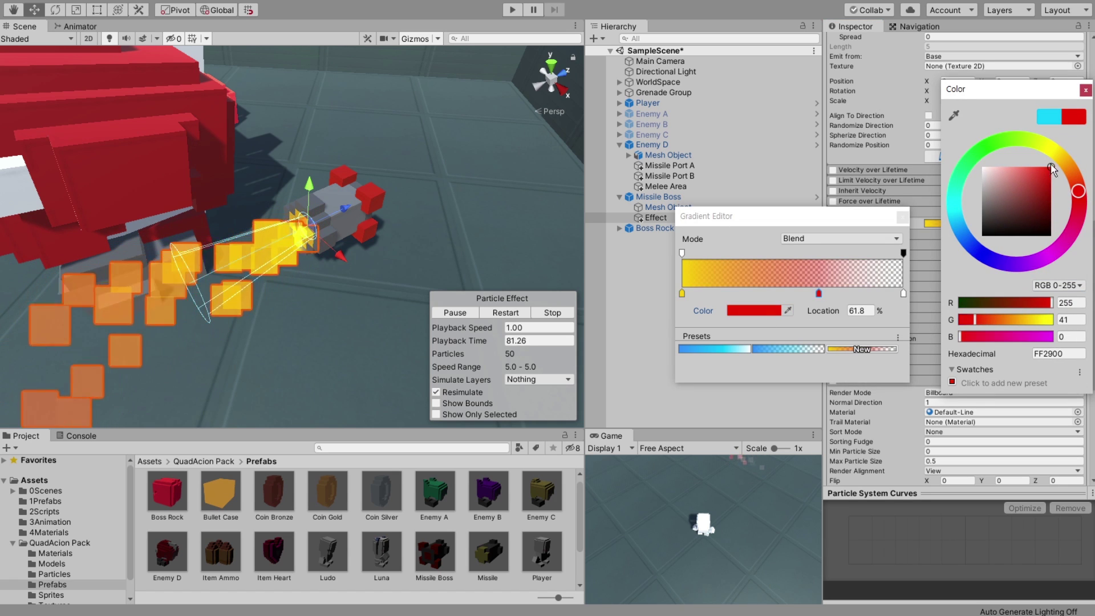
pyautogui.click(1085, 91)
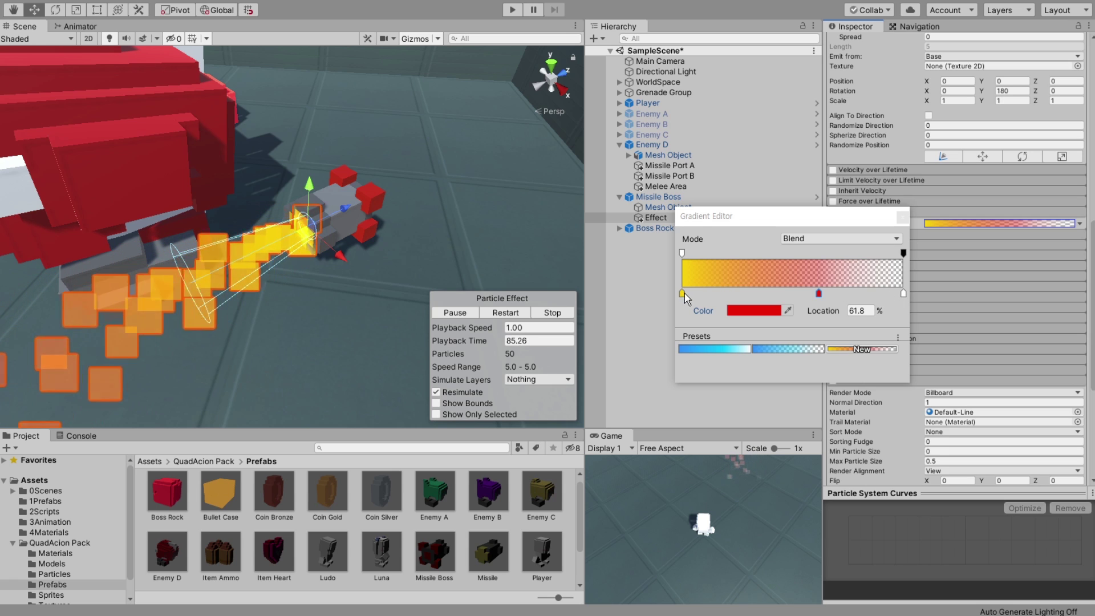
pyautogui.moveTo(682, 294); pyautogui.dragTo(739, 293)
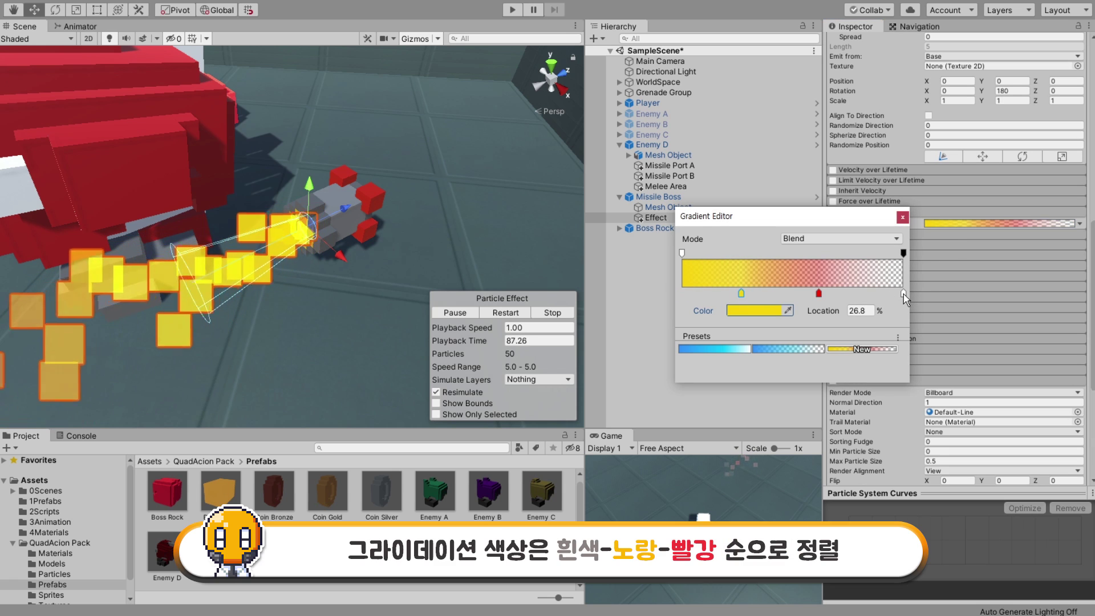
pyautogui.click(679, 295)
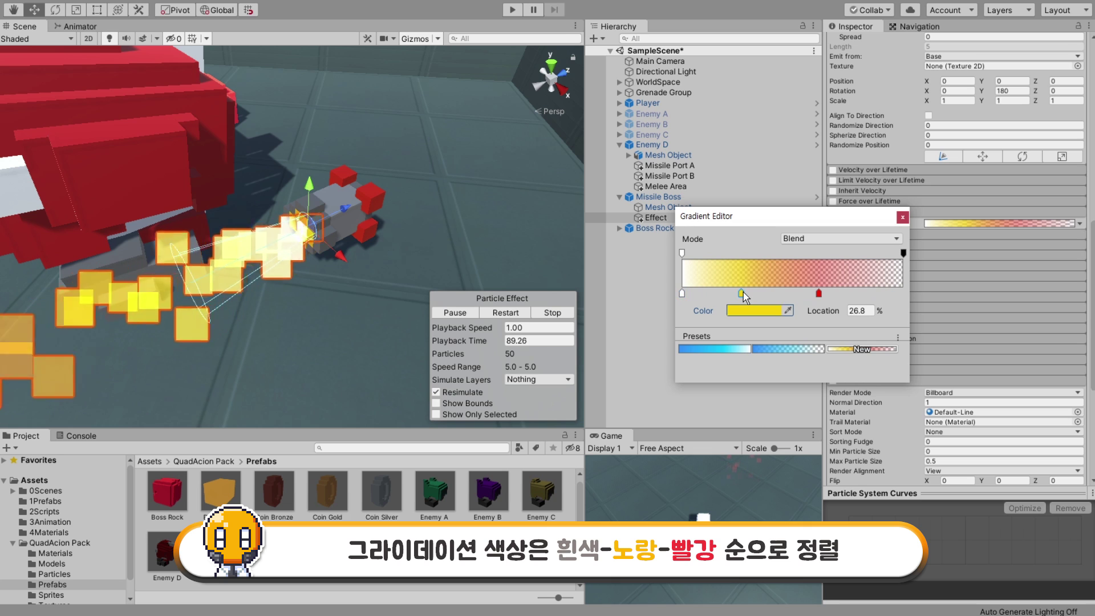
pyautogui.moveTo(818, 293); pyautogui.dragTo(794, 294)
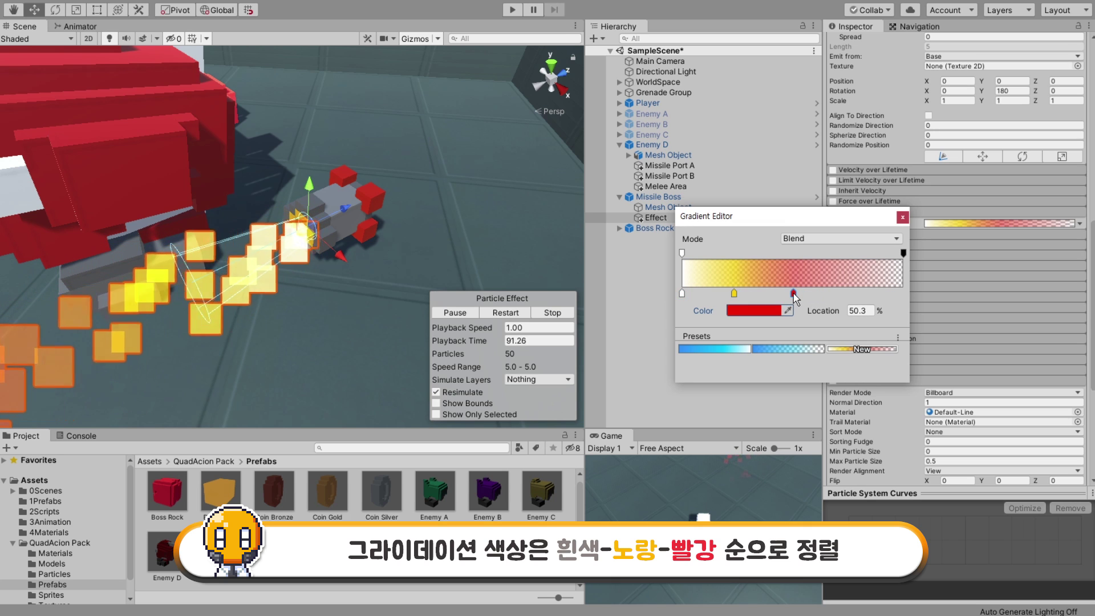
# Set the gradient's right-end alpha key to 100 and close the Gradient Editor.
pyautogui.click(905, 254)
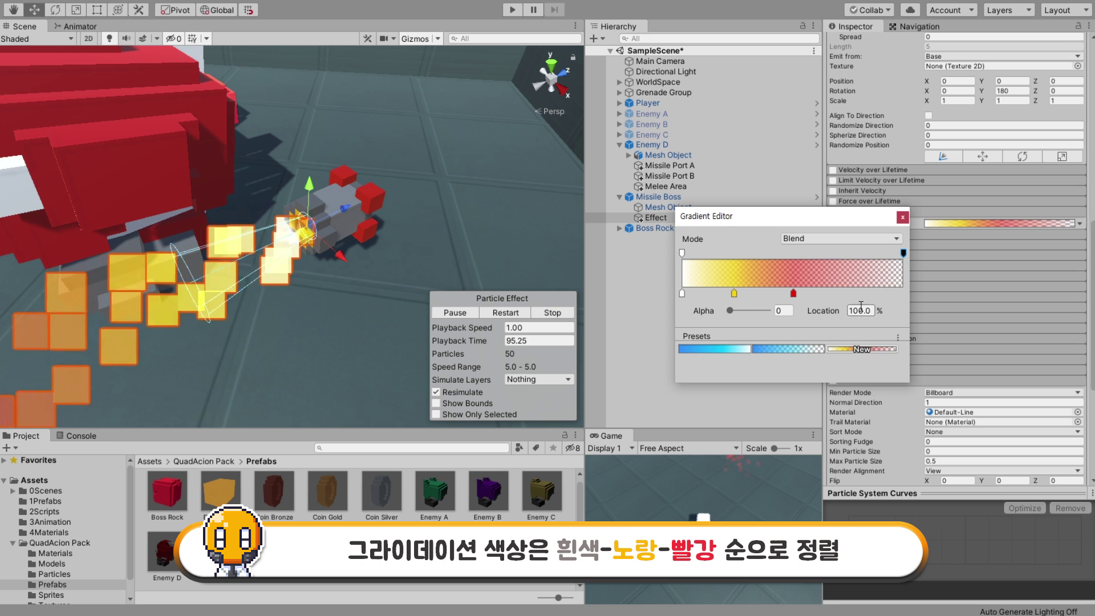
pyautogui.click(784, 310)
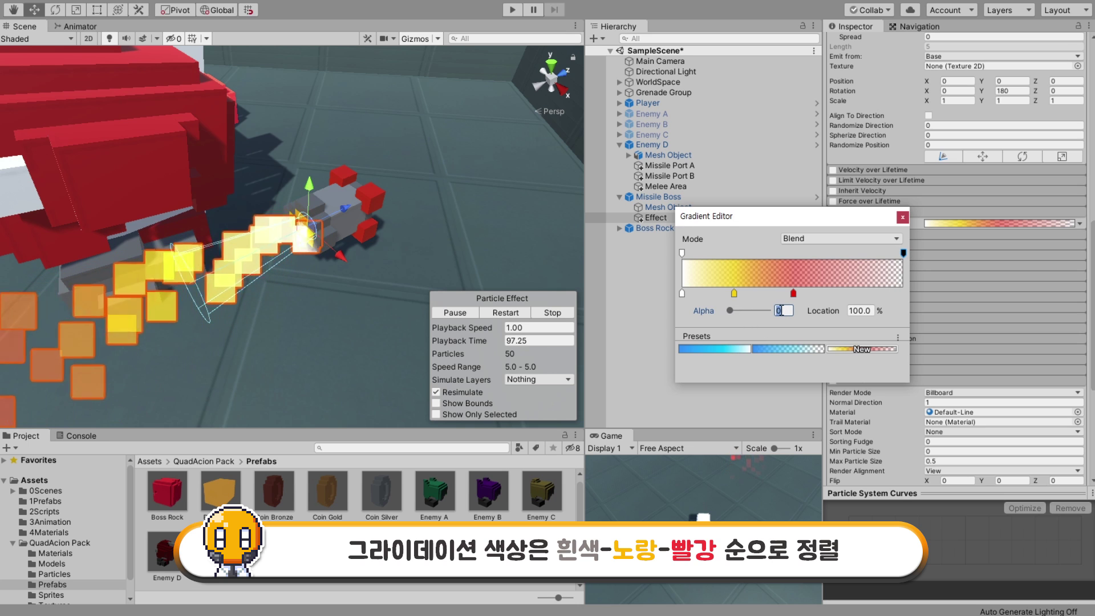
pyautogui.write('100')
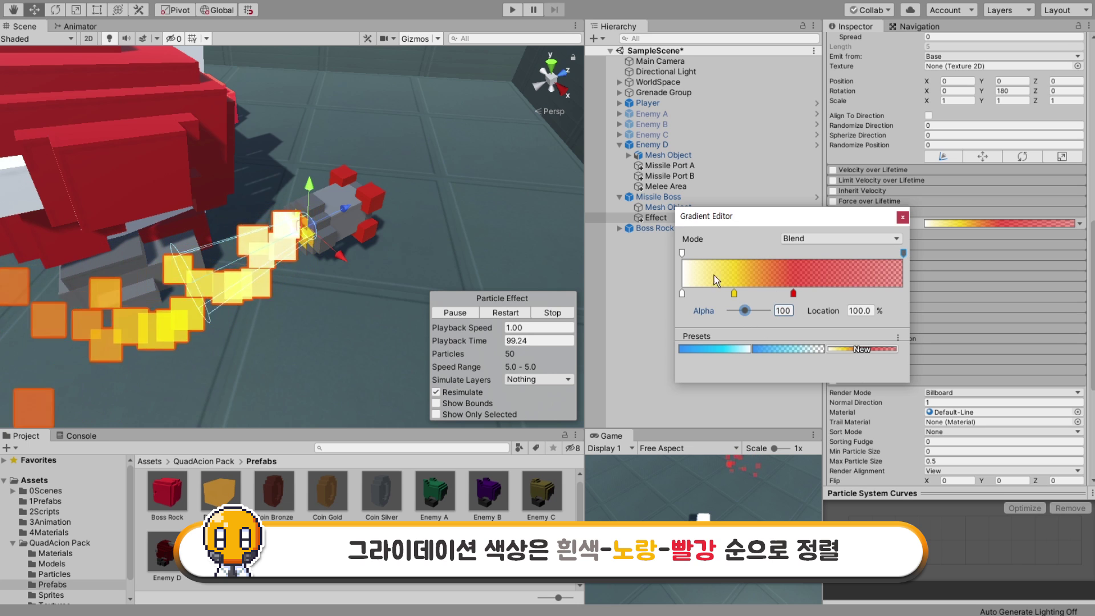
pyautogui.click(349, 259)
pyautogui.keyDown('alt'); pyautogui.moveTo(319, 231); pyautogui.dragTo(306, 269); pyautogui.keyUp('alt')
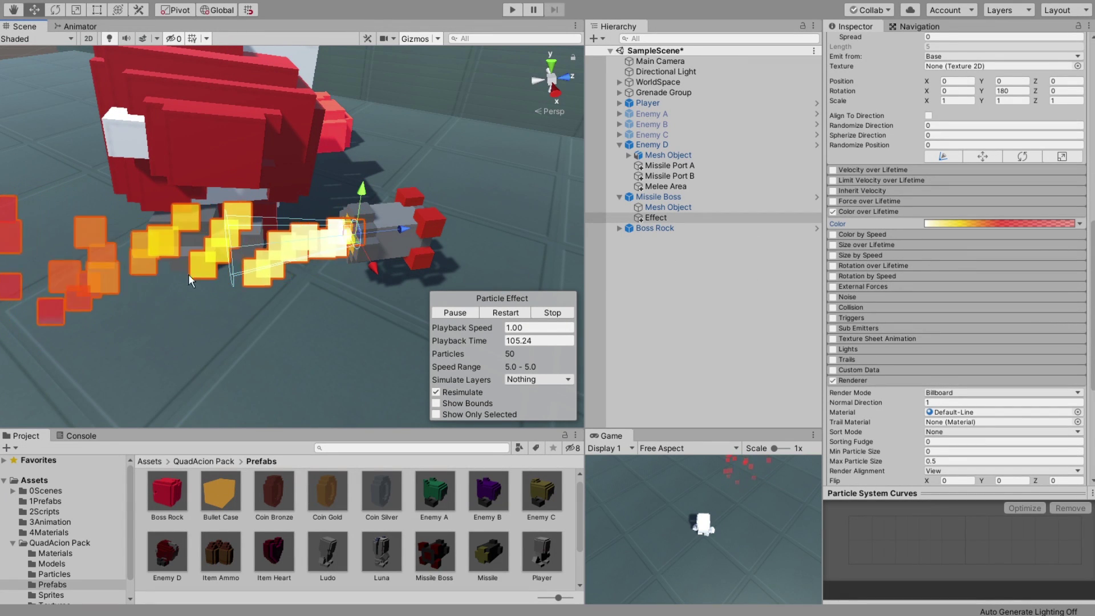
# Enable Size over Lifetime with an eased falling curve that shrinks particles near the end.
pyautogui.click(855, 245)
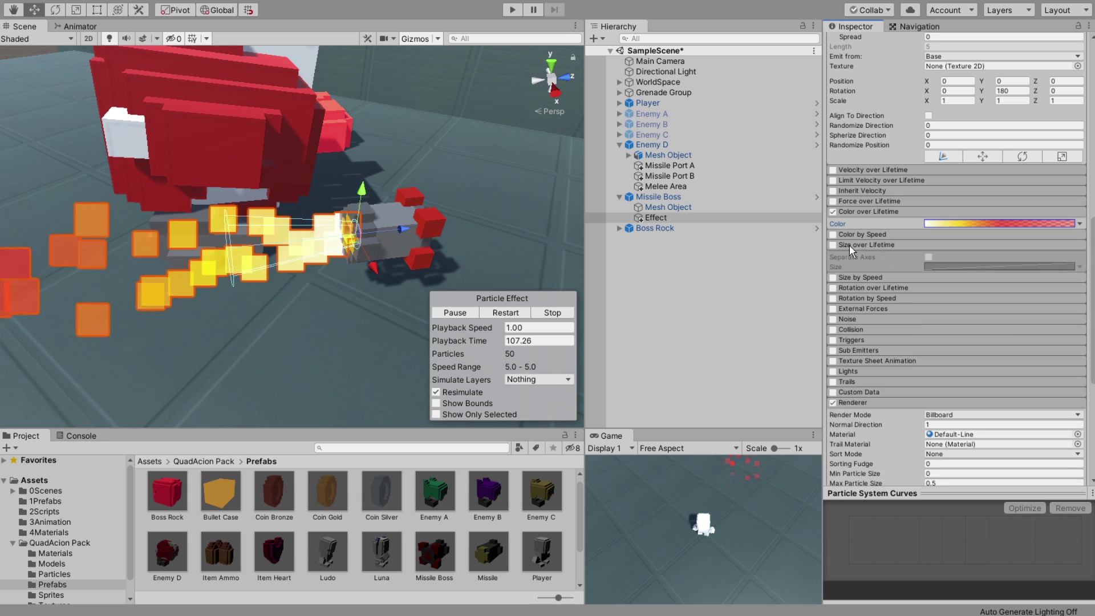
pyautogui.click(833, 245)
pyautogui.click(985, 268)
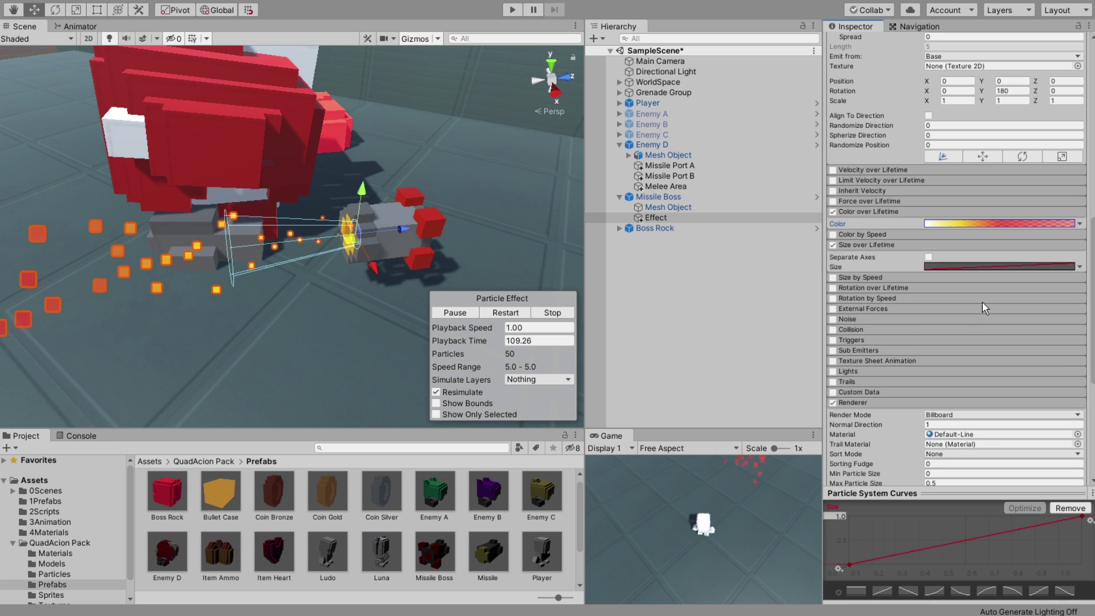
pyautogui.click(914, 592)
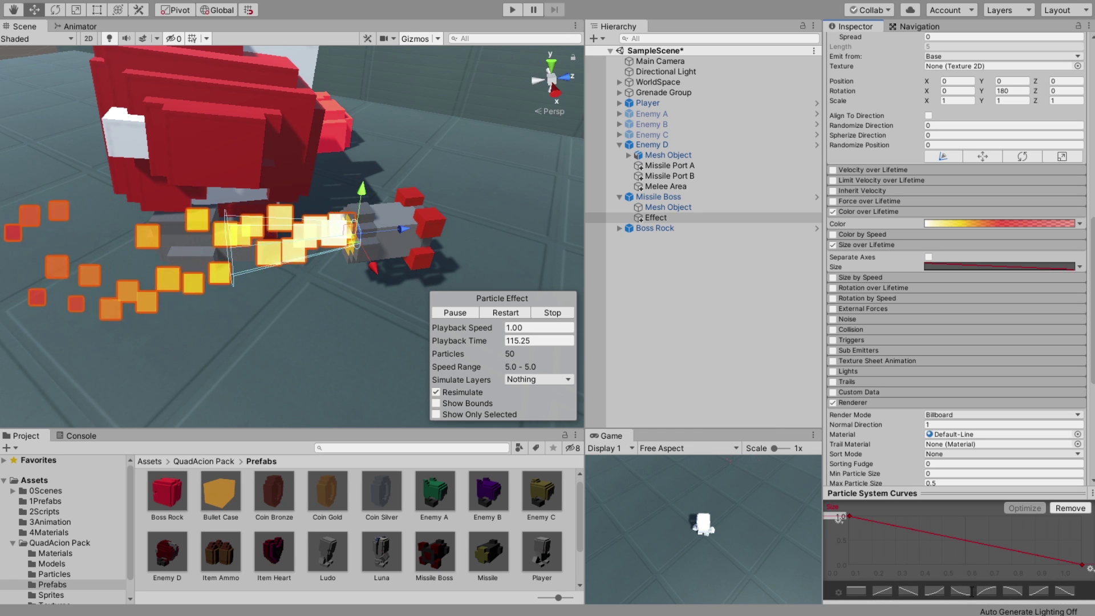
pyautogui.click(1014, 591)
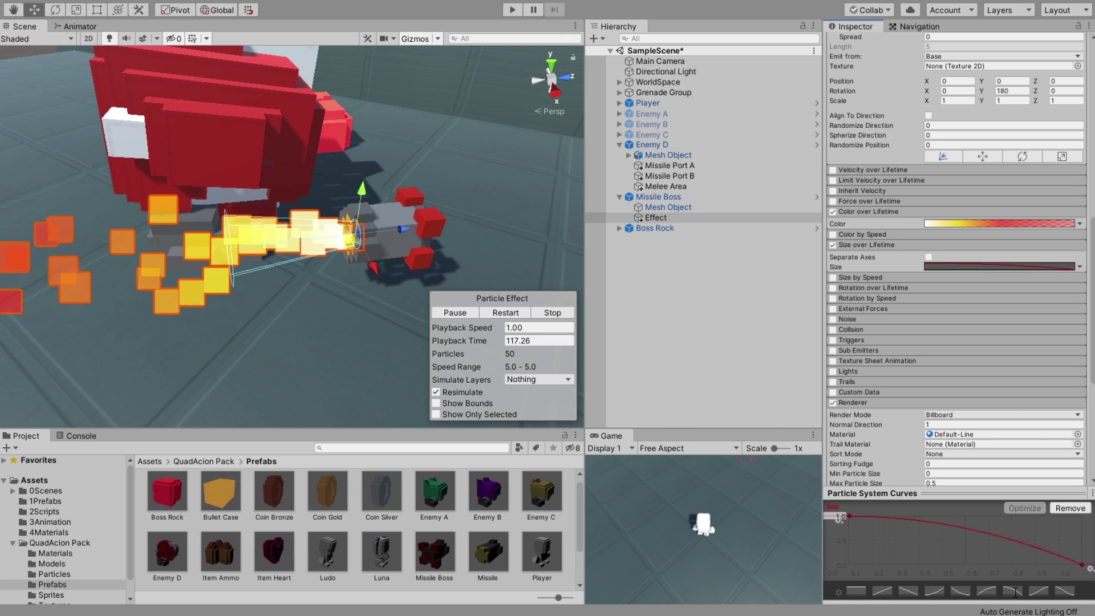
pyautogui.click(959, 591)
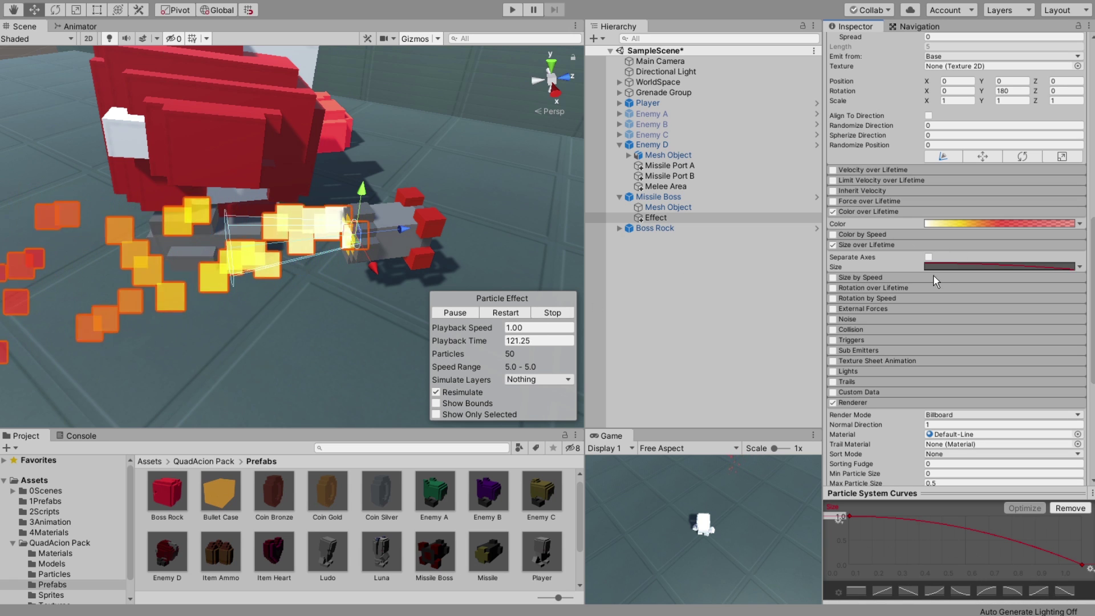
# Return to the main module and begin changing Start Size.
pyautogui.scroll(4, 997, 366)
pyautogui.scroll(4, 998, 367)
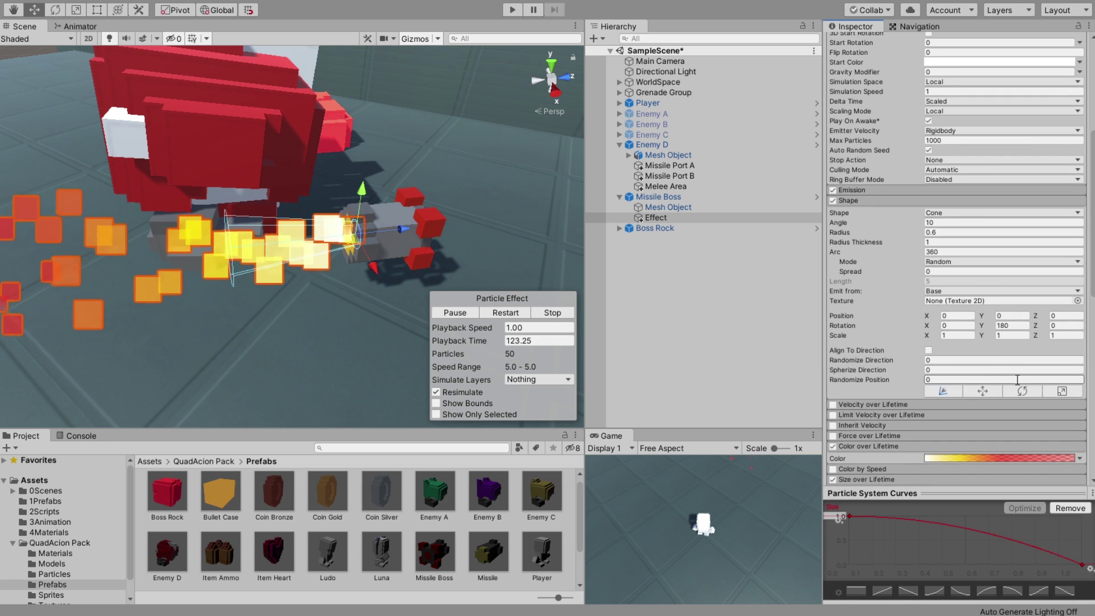
pyautogui.scroll(4, 912, 319)
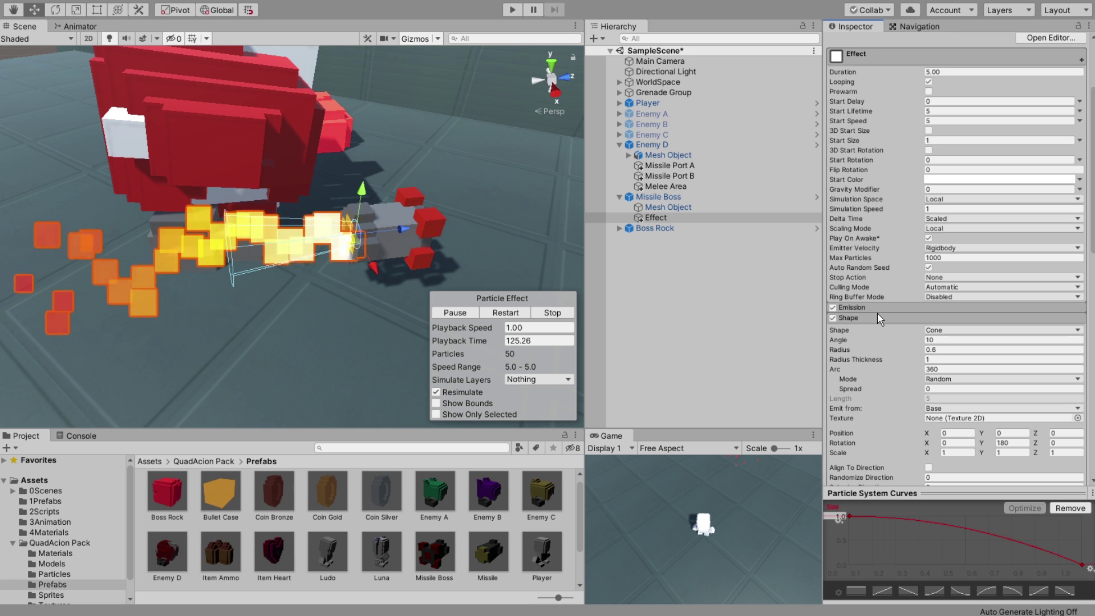
pyautogui.scroll(4, 913, 239)
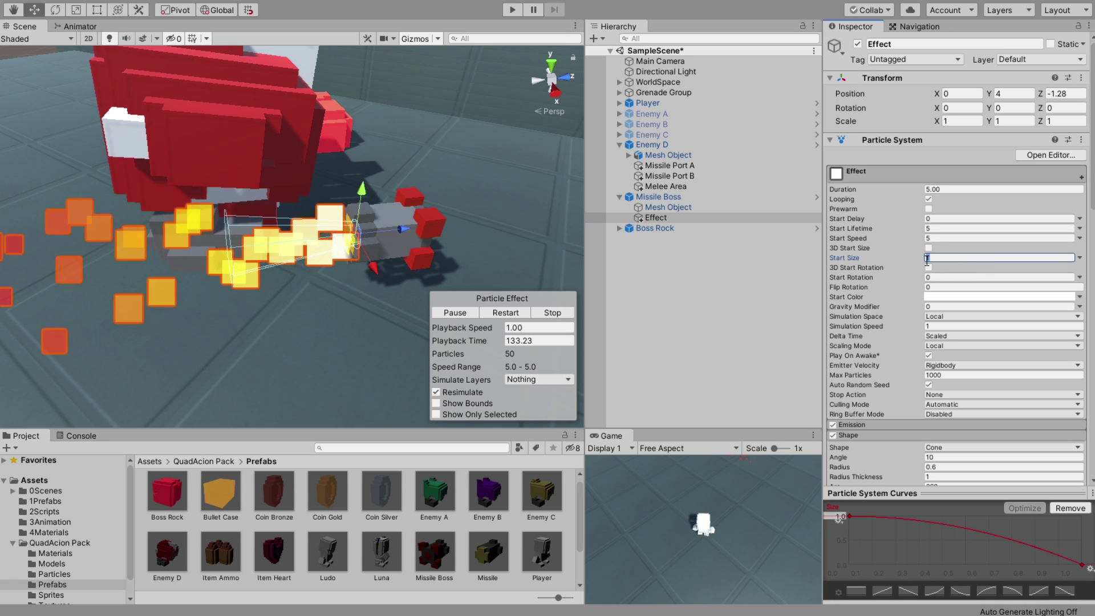
pyautogui.write('0.9')
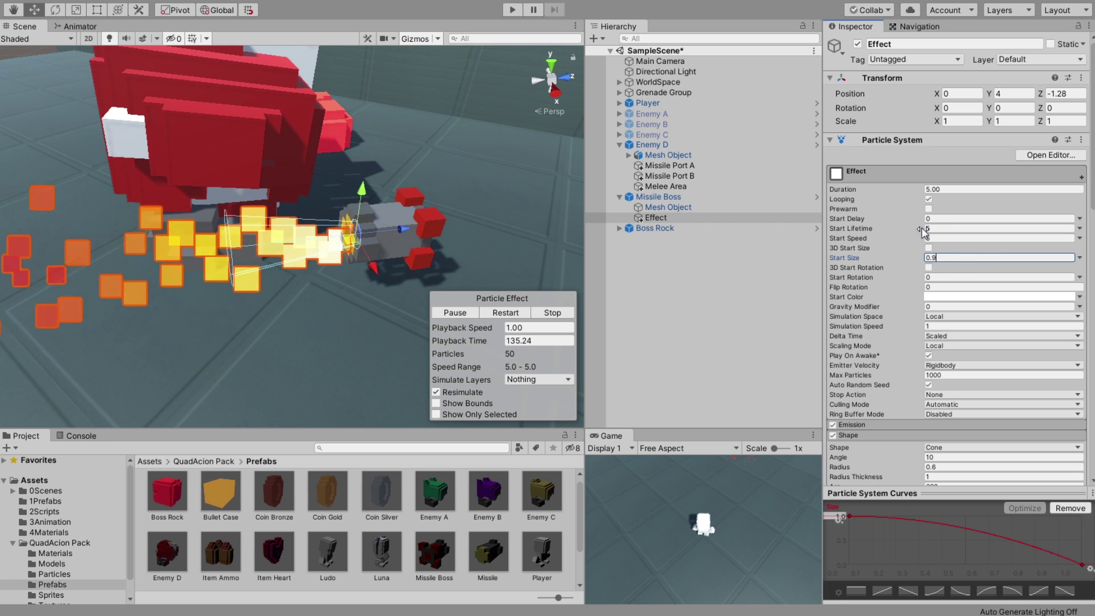
# Set Start Lifetime 1, Start Speed 10, Start Size 0.9, and Simulation Space World.
pyautogui.click(937, 227)
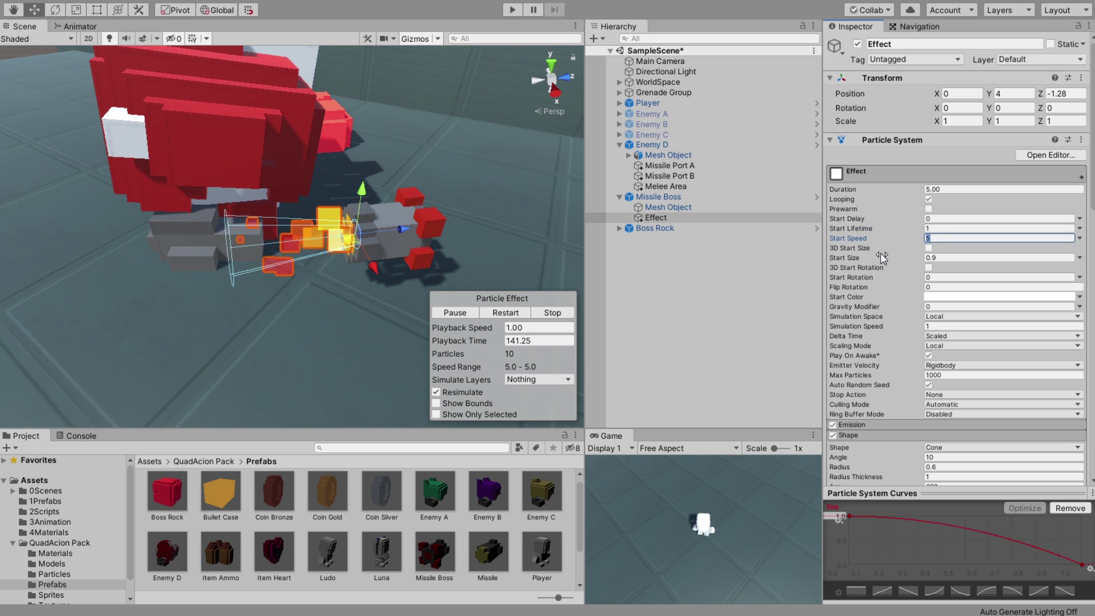
pyautogui.write('15')
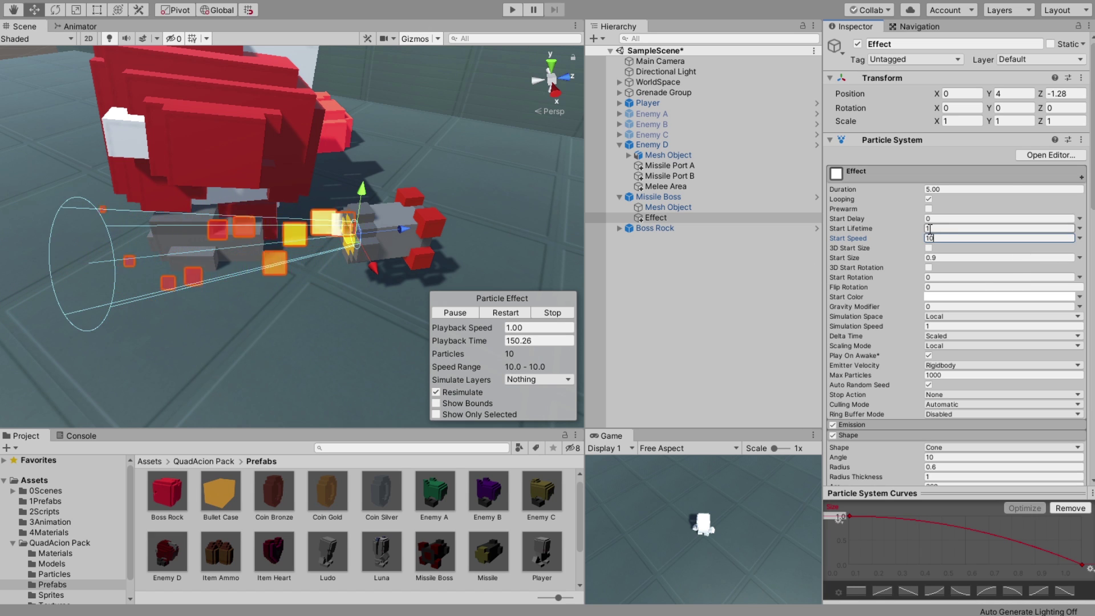
pyautogui.click(941, 257)
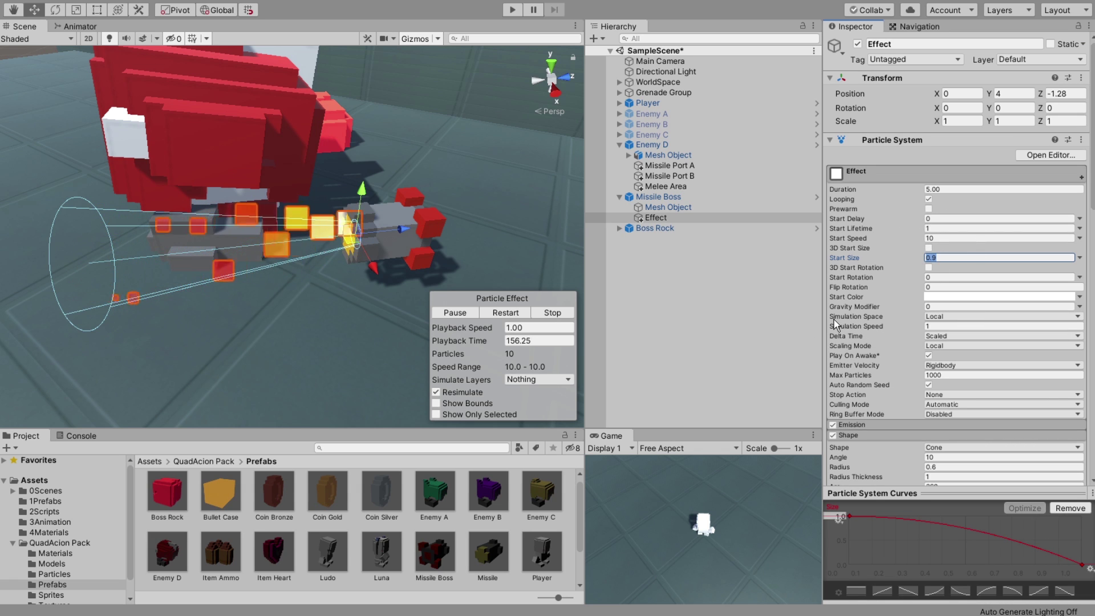
pyautogui.click(868, 317)
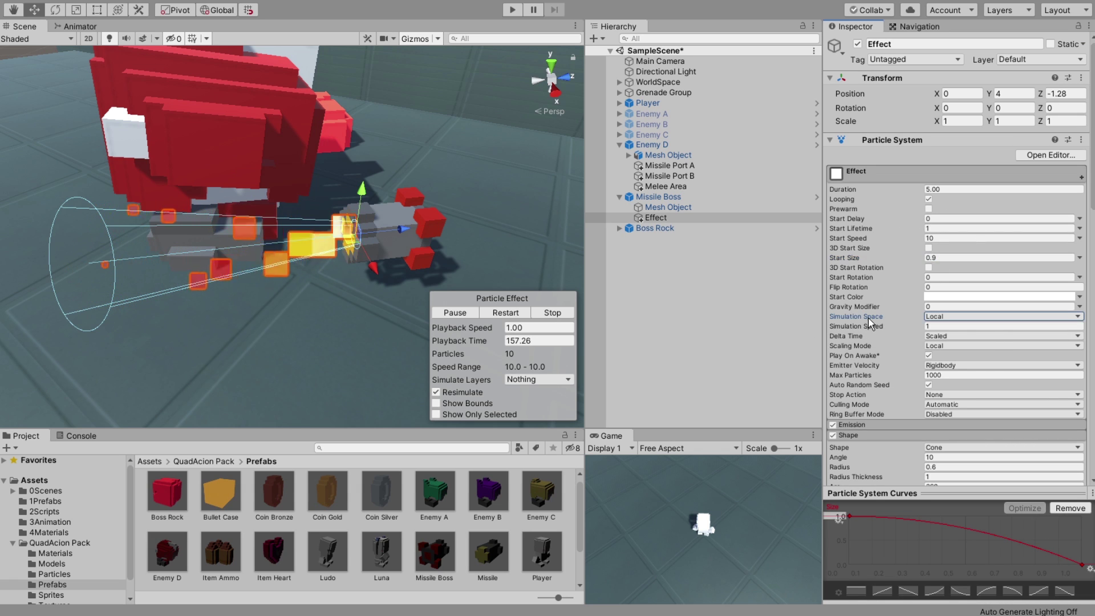
pyautogui.click(953, 317)
pyautogui.click(969, 344)
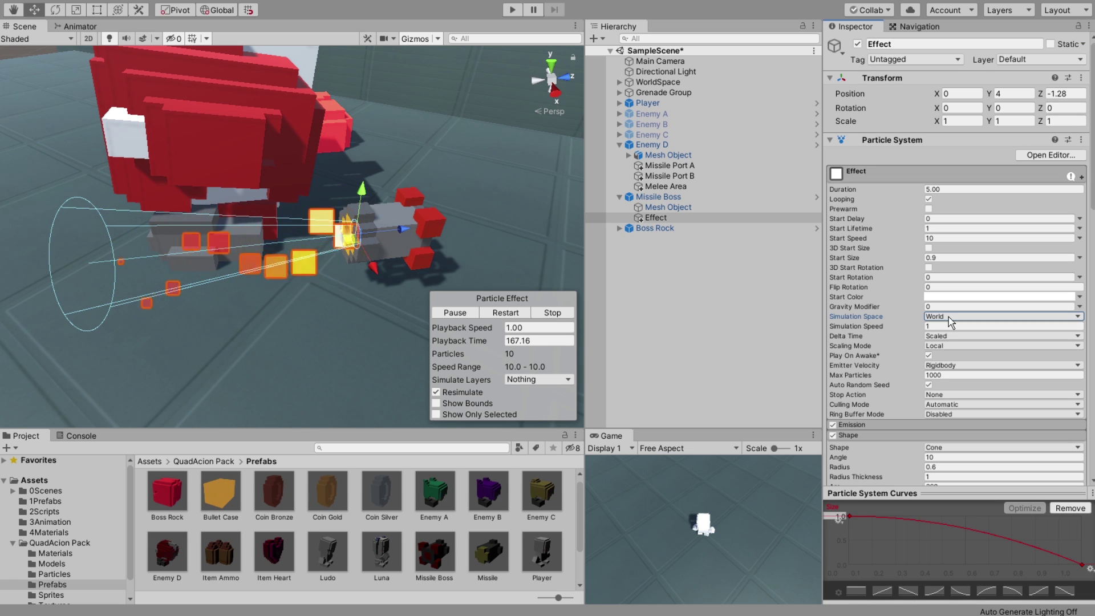
# Set Emission Rate over Time to 30 and move Missile Boss to preview the trail.
pyautogui.scroll(-3, 836, 349)
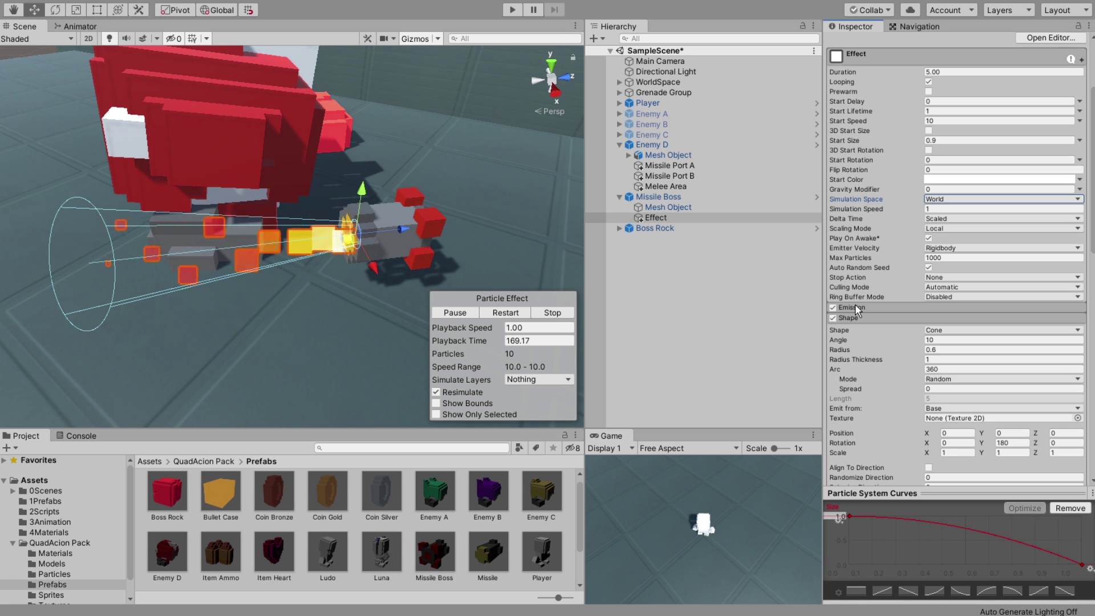
pyautogui.click(854, 306)
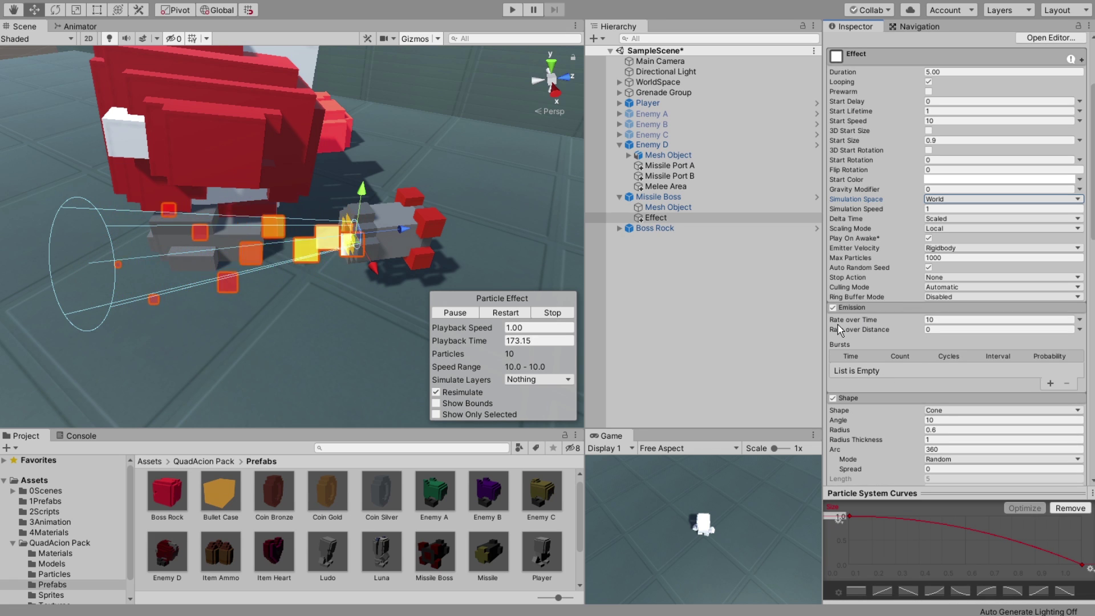
pyautogui.click(972, 319)
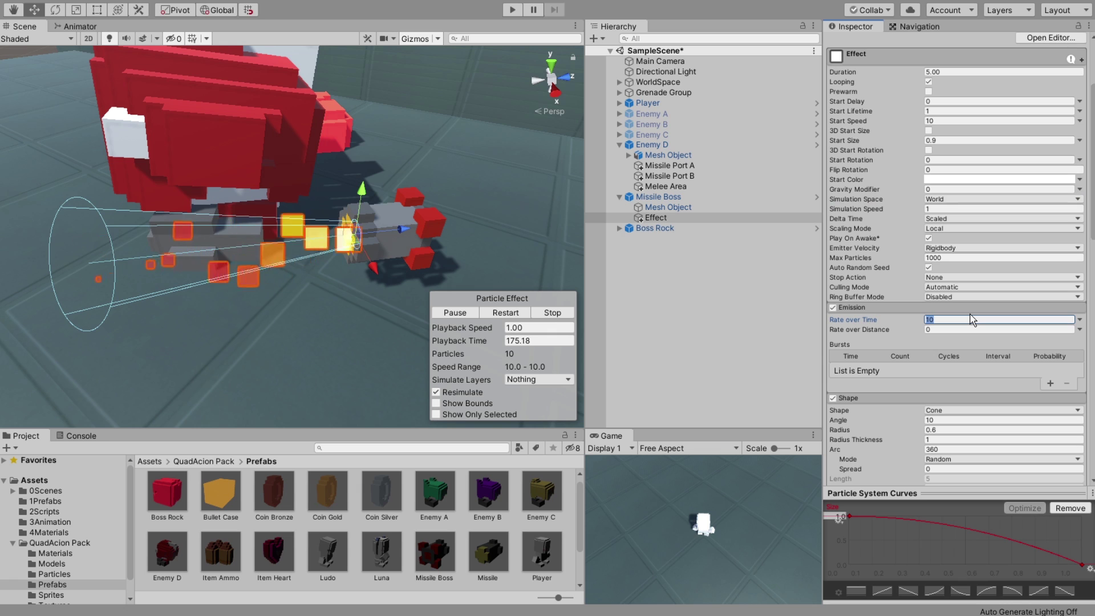
pyautogui.write('20')
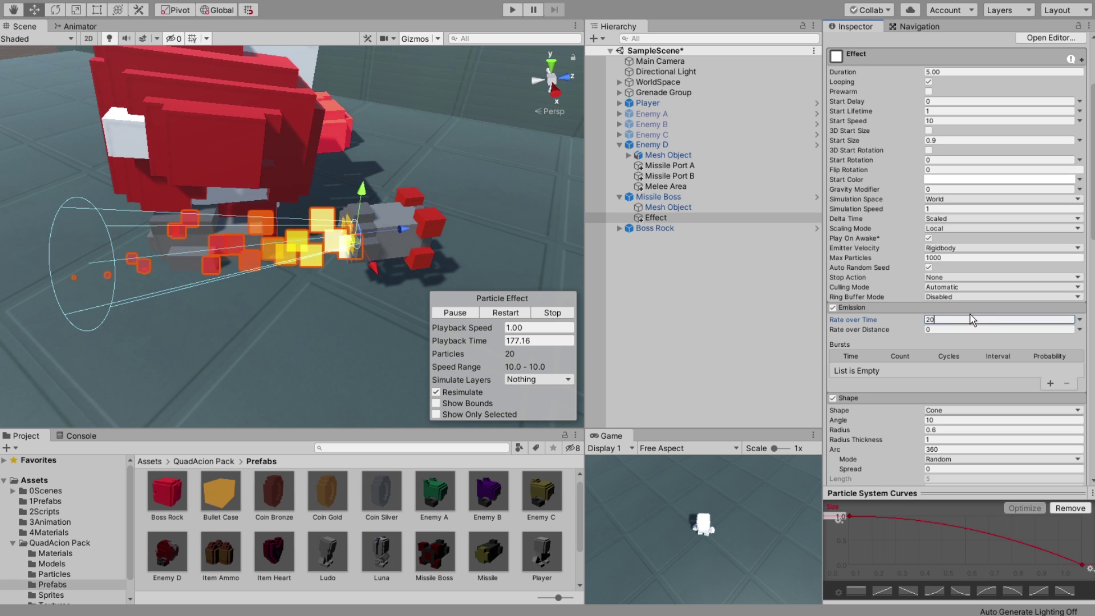
pyautogui.press('BackSpace')
pyautogui.press('BackSpace')
pyautogui.write('30')
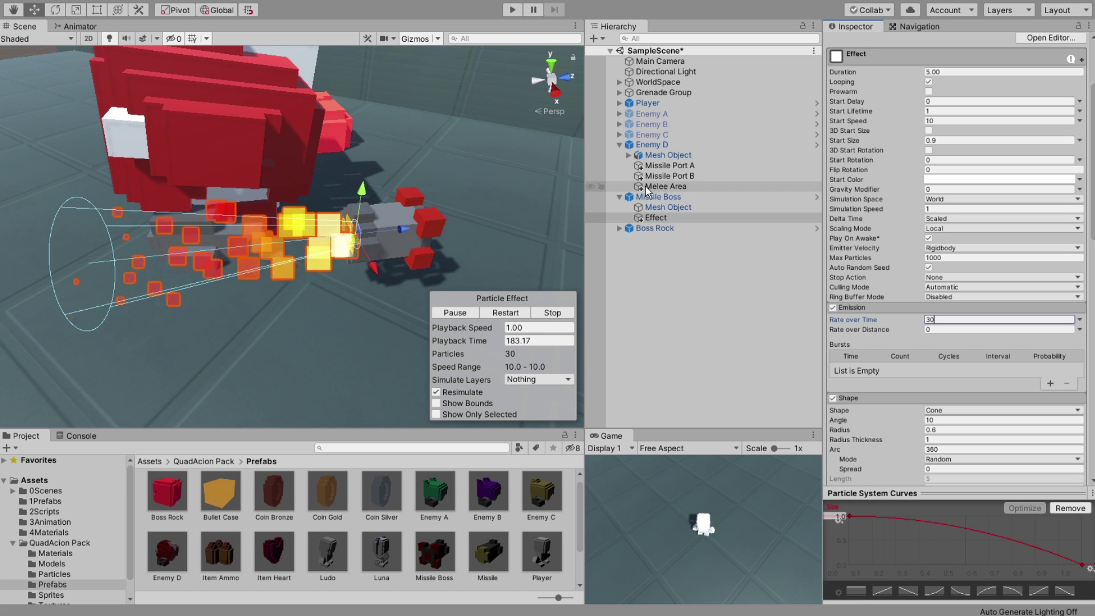
pyautogui.keyDown('shift'); pyautogui.click(597, 197); pyautogui.keyUp('shift')
pyautogui.moveTo(349, 234)
pyautogui.mouseDown()
pyautogui.moveTo(24, 285)
pyautogui.moveTo(279, 257)
pyautogui.mouseUp()
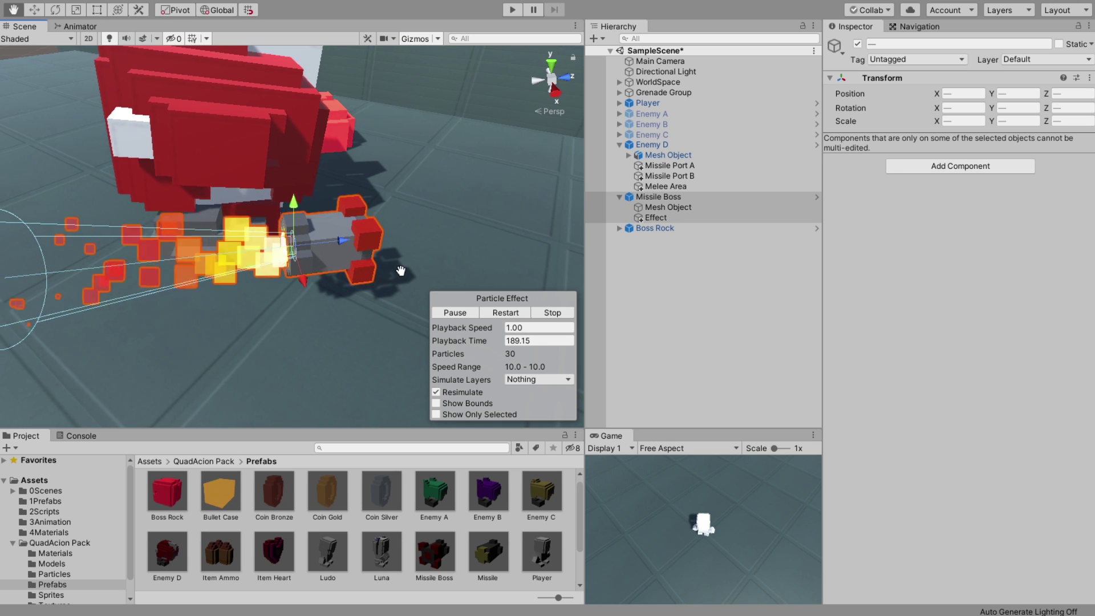
# Select the Missile Boss parent and add a Rigidbody with Use Gravity turned off.
pyautogui.moveTo(275, 250); pyautogui.dragTo(290, 250, button='middle')
pyautogui.scroll(-2, 365, 243)
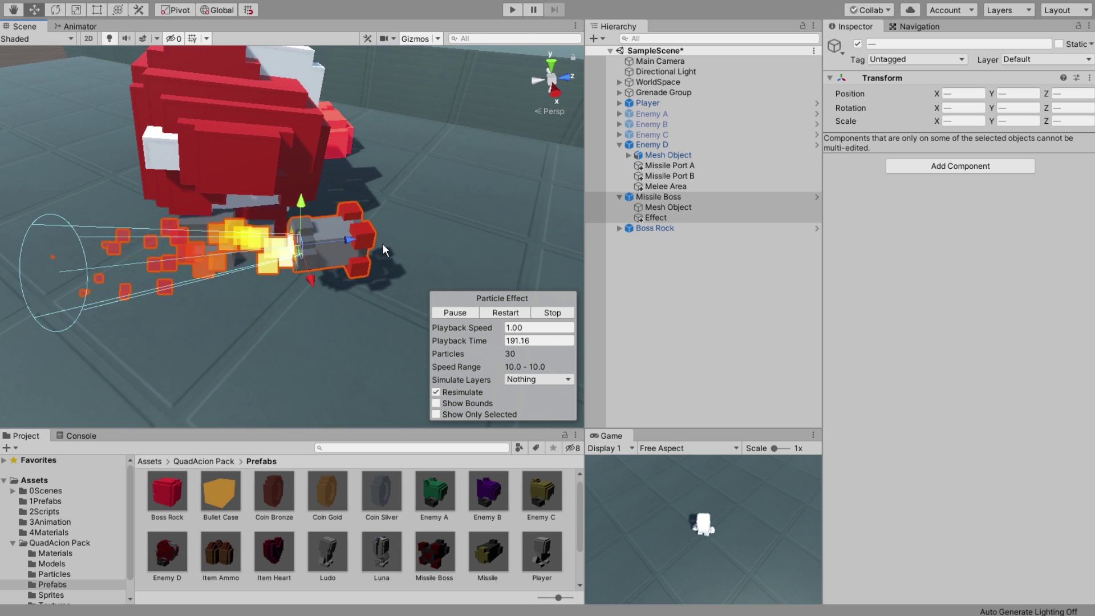
pyautogui.click(682, 218)
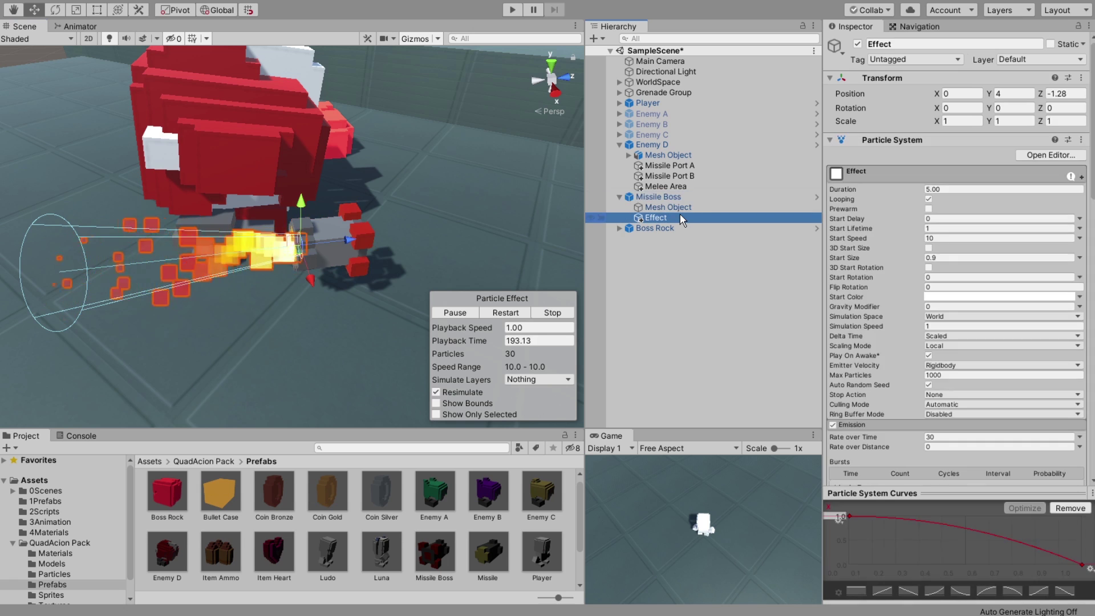
pyautogui.click(690, 209)
pyautogui.click(693, 219)
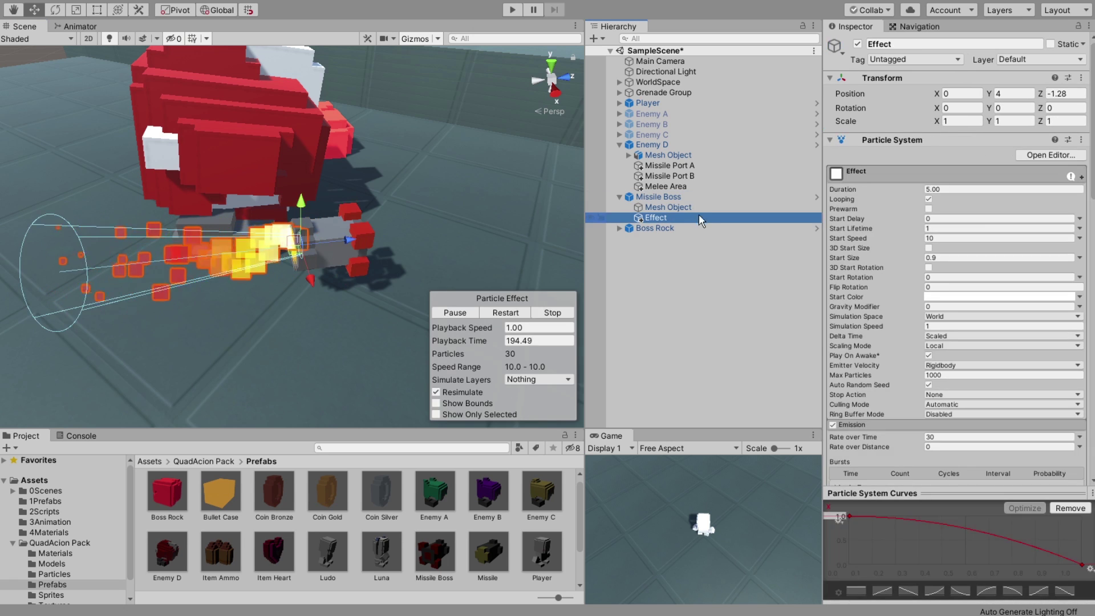
pyautogui.click(700, 207)
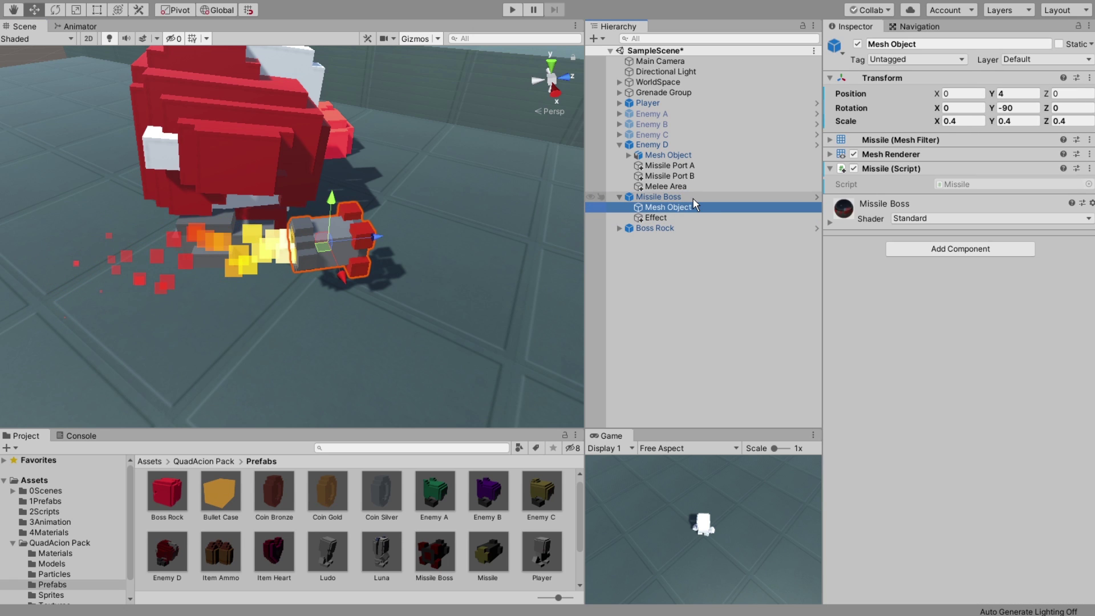
pyautogui.click(693, 197)
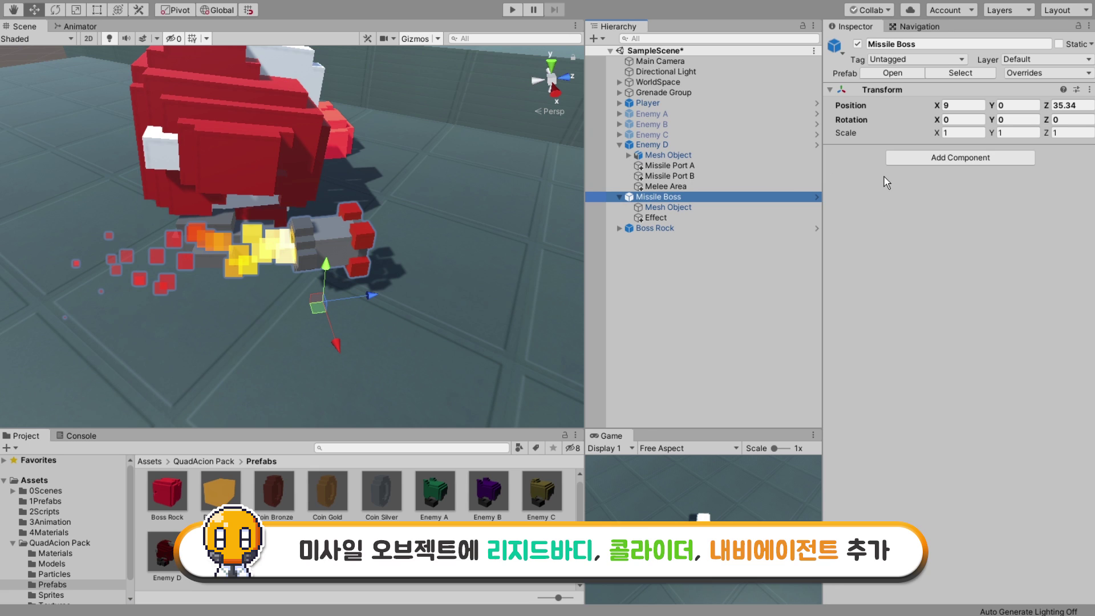
pyautogui.click(932, 161)
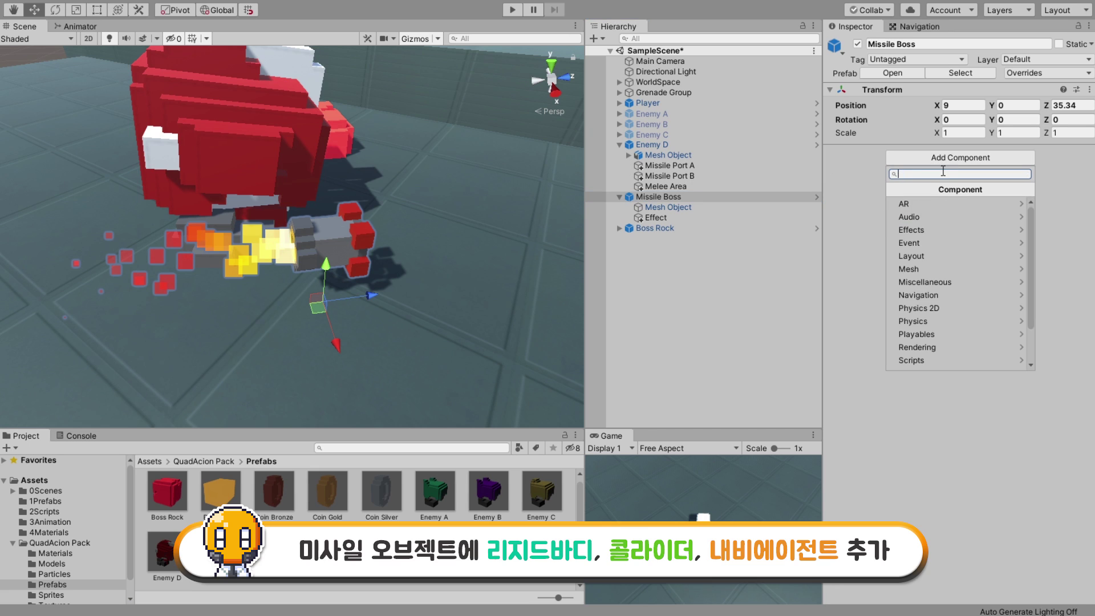
pyautogui.write('ri')
pyautogui.click(919, 204)
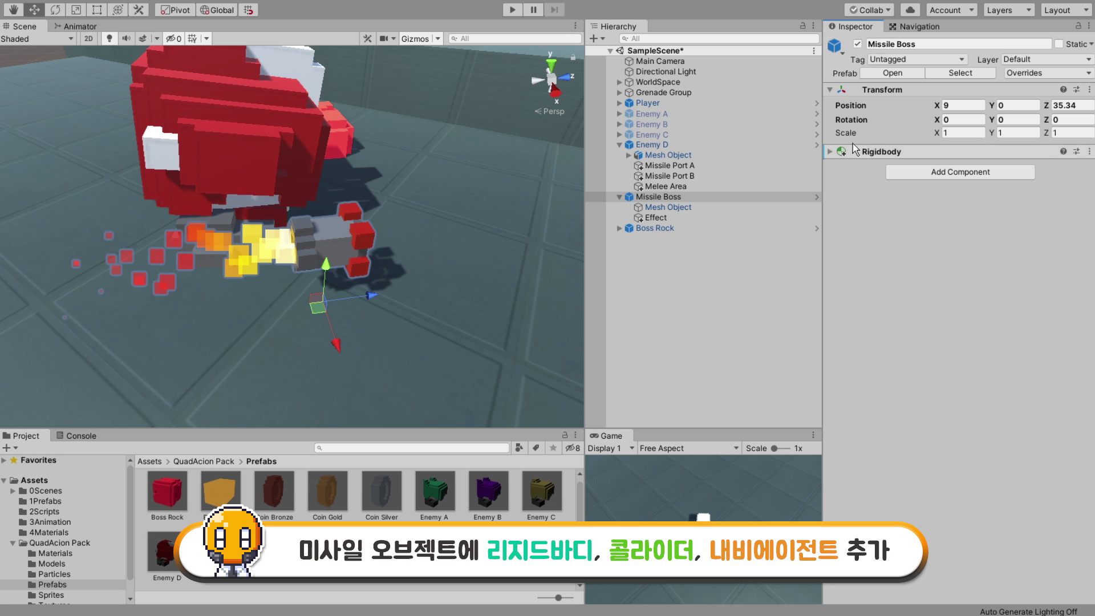
pyautogui.click(830, 152)
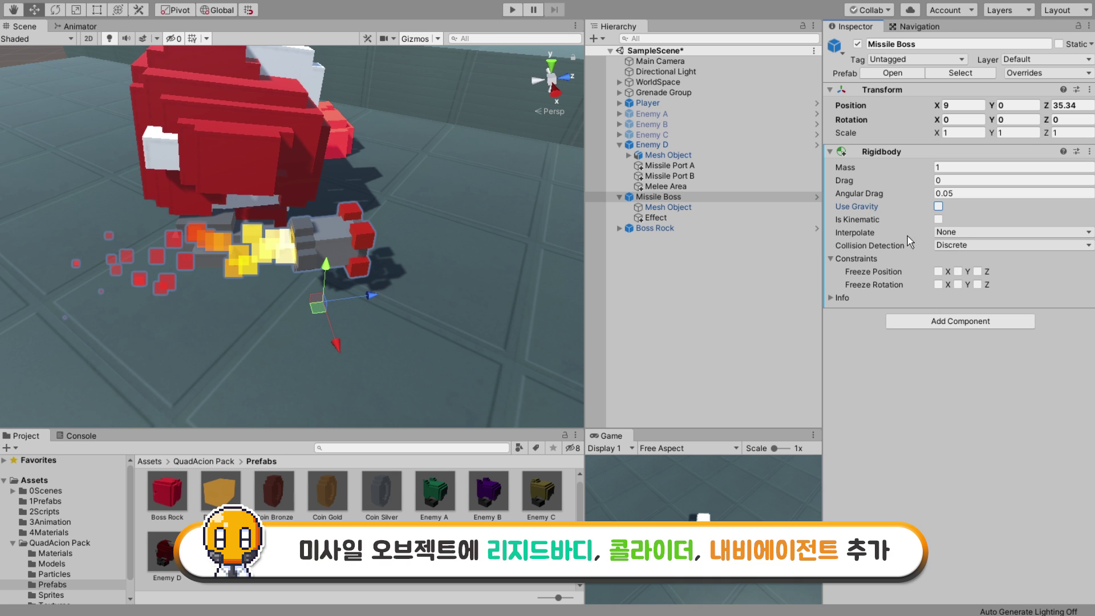
# Add a trigger Box Collider to Missile Boss: Center Y 4, Size 2.5 × 2.5 × 3.5.
pyautogui.click(924, 323)
pyautogui.press('BackSpace')
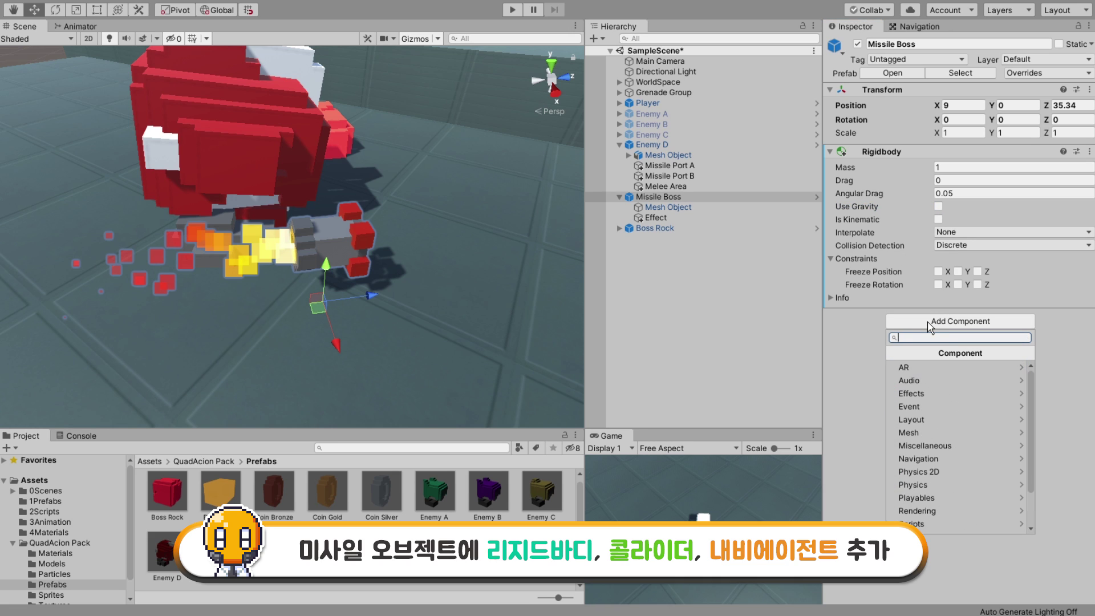
pyautogui.write('box')
pyautogui.click(928, 370)
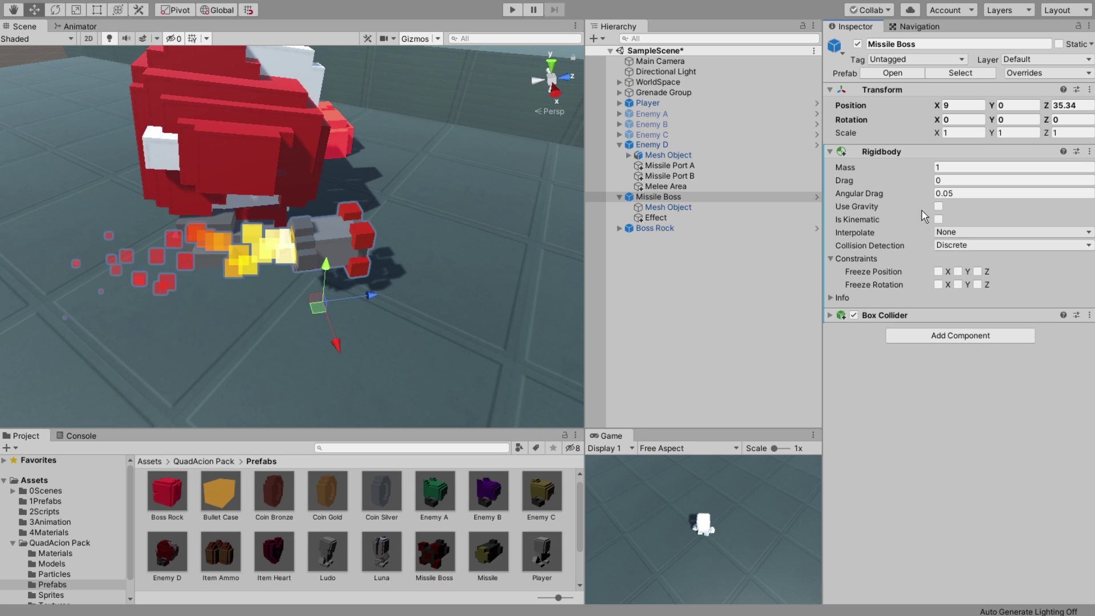
pyautogui.click(847, 319)
pyautogui.write('3.5')
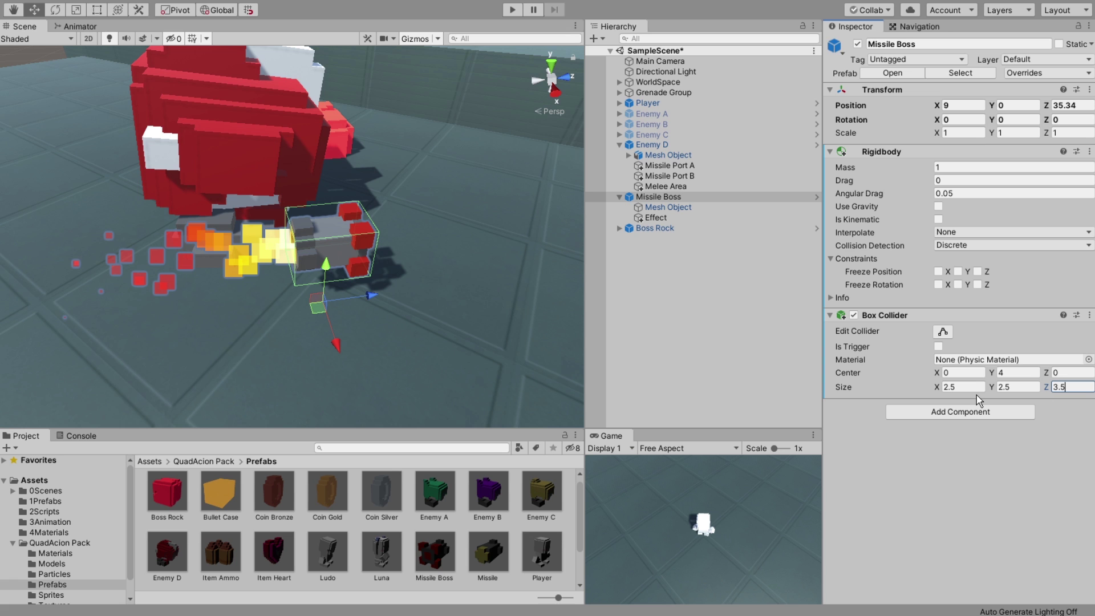
pyautogui.moveTo(493, 332)
pyautogui.keyDown('alt'); pyautogui.mouseDown()
pyautogui.moveTo(453, 297)
pyautogui.moveTo(479, 294)
pyautogui.mouseUp(); pyautogui.keyUp('alt')
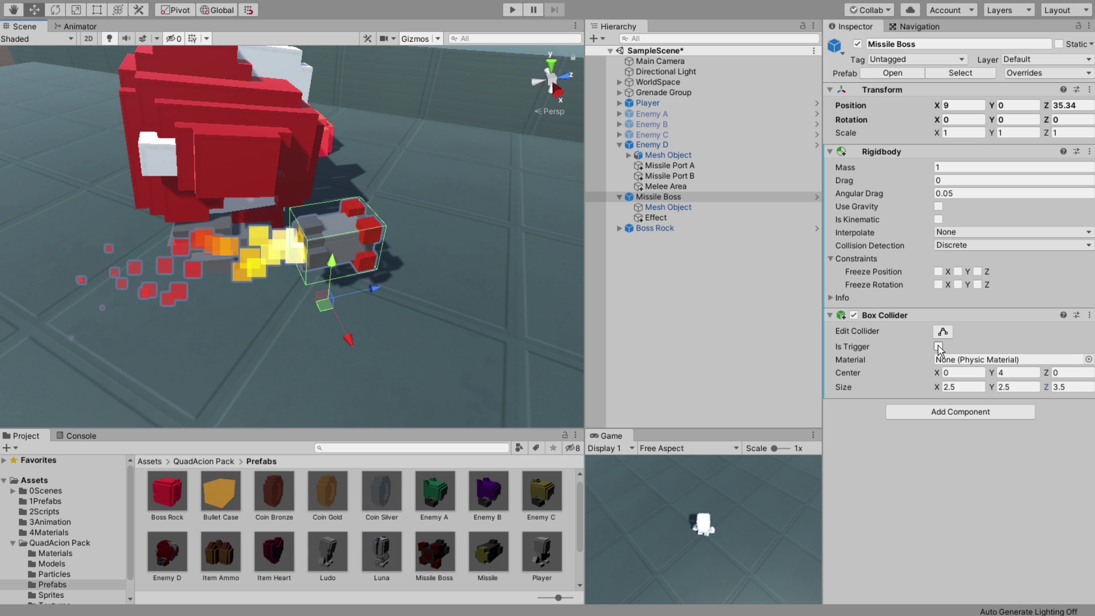
# Give Missile Boss and all its children the EnemyBullet tag and EnemyBullet layer.
pyautogui.click(883, 61)
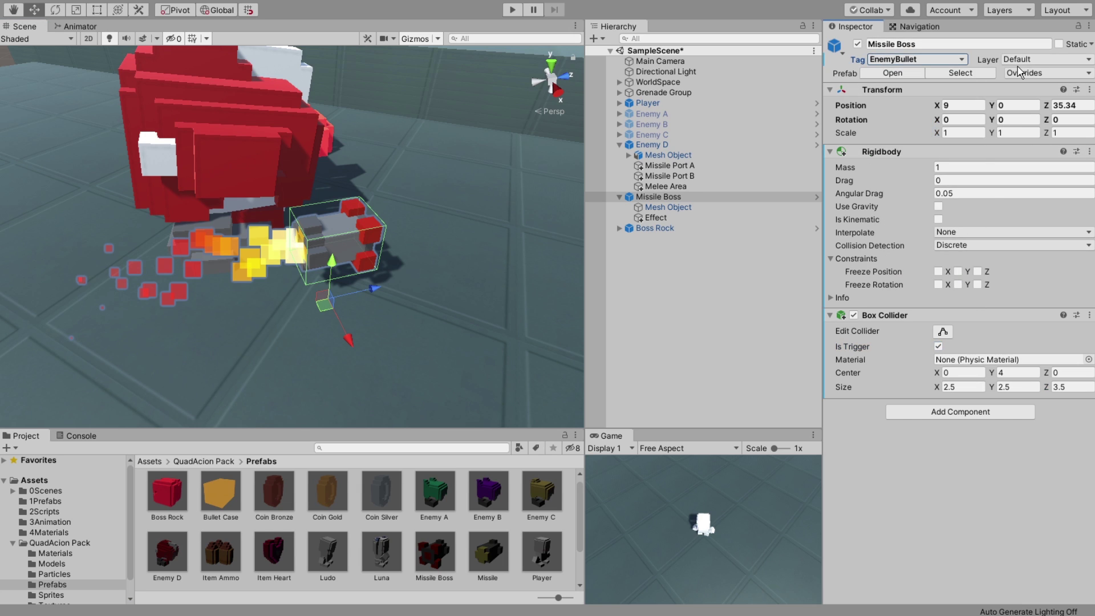
pyautogui.click(1021, 64)
pyautogui.click(1041, 249)
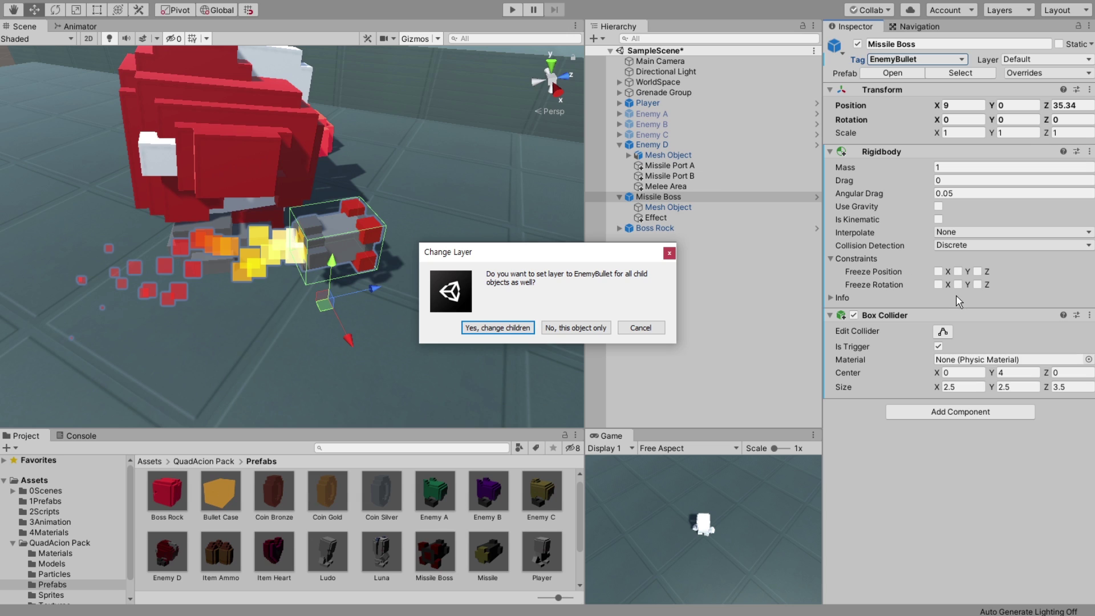
pyautogui.click(501, 325)
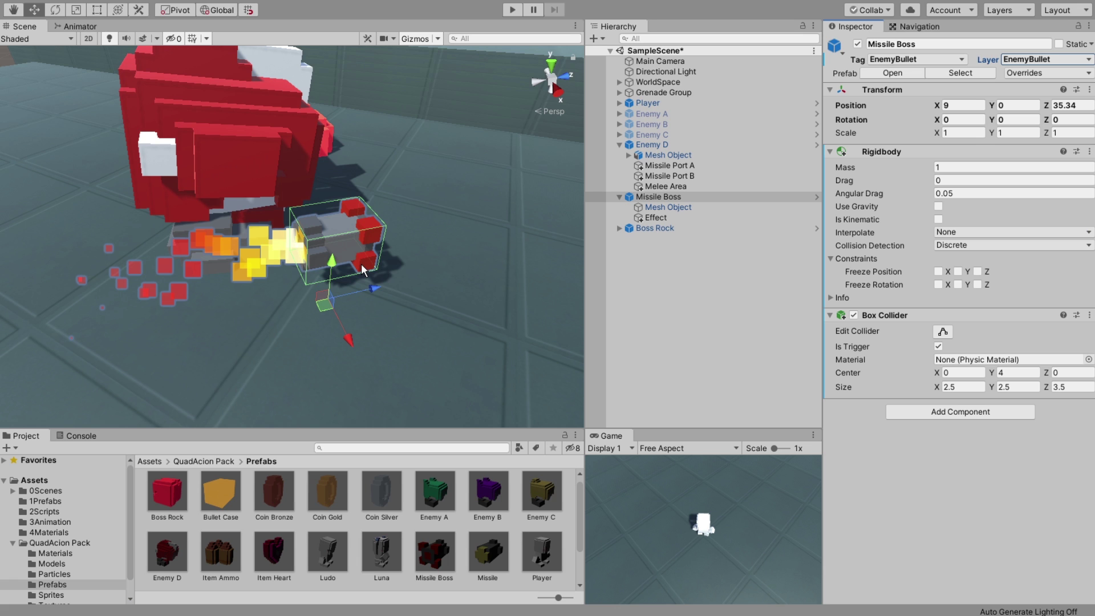
pyautogui.moveTo(361, 264)
pyautogui.keyDown('alt'); pyautogui.mouseDown()
pyautogui.moveTo(190, 251)
pyautogui.moveTo(365, 292)
pyautogui.mouseUp(); pyautogui.keyUp('alt')
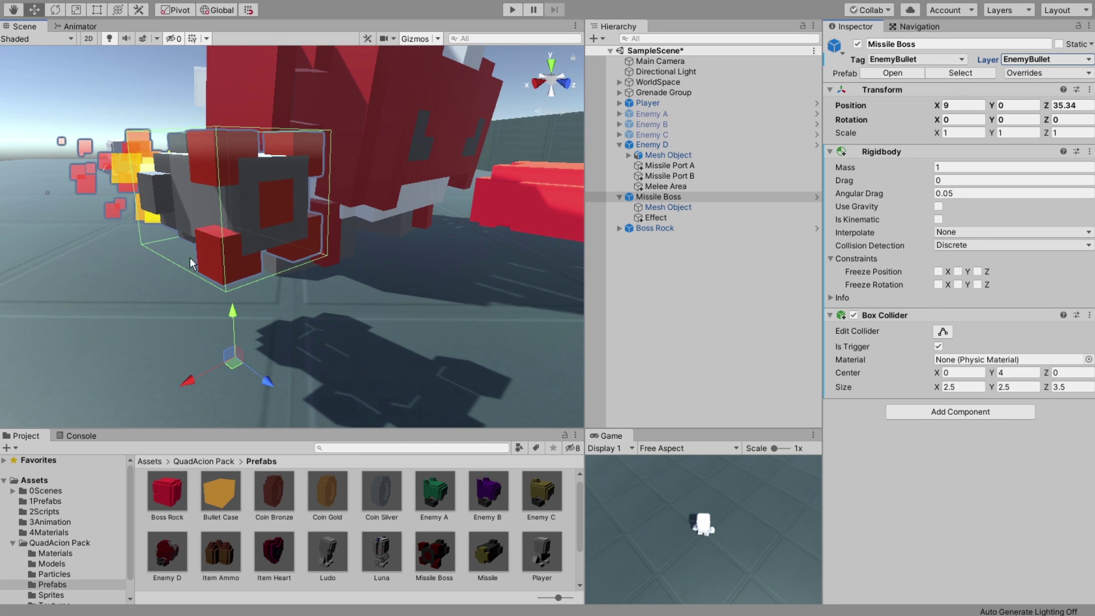
pyautogui.keyDown('alt'); pyautogui.moveTo(189, 262); pyautogui.dragTo(314, 311); pyautogui.keyUp('alt')
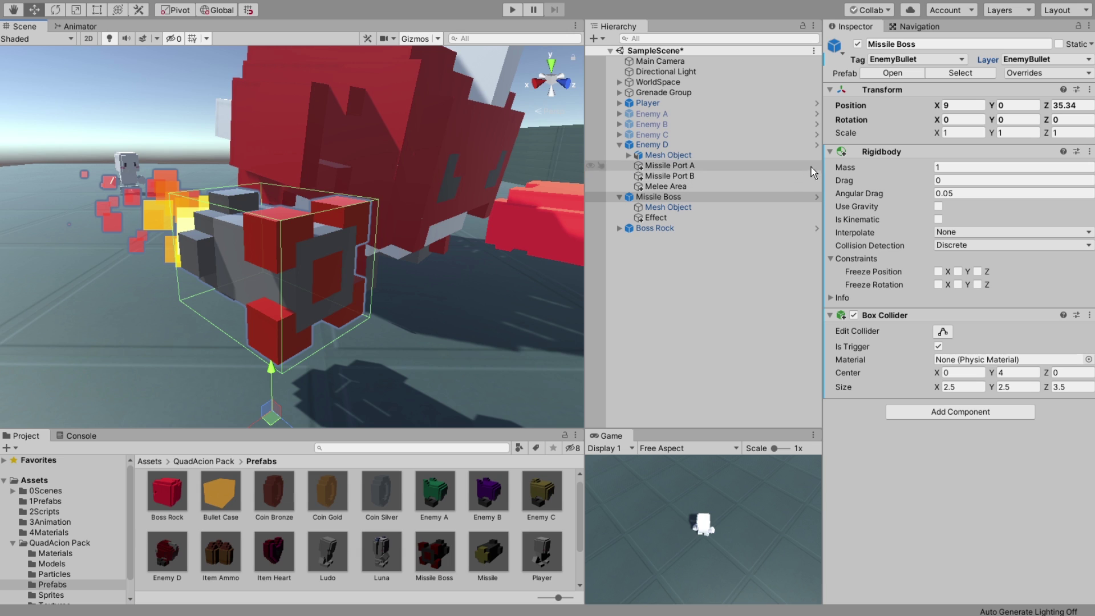
# Collapse the Rigidbody and Box Collider panels and add a Nav Mesh Agent to Missile Boss.
pyautogui.click(830, 151)
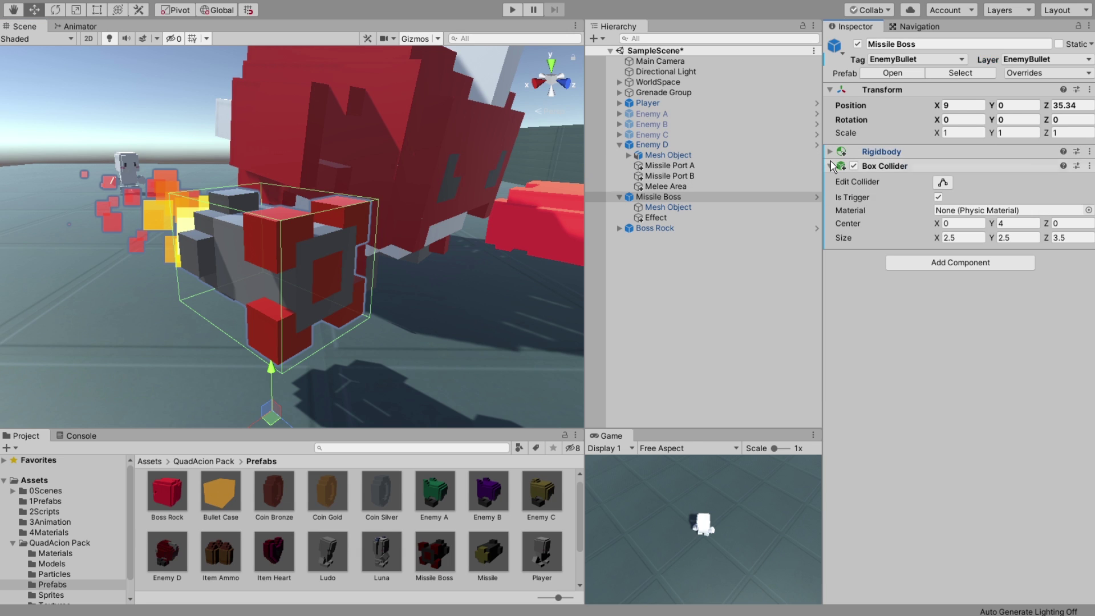
pyautogui.click(830, 165)
pyautogui.click(941, 187)
pyautogui.press('BackSpace')
pyautogui.press('BackSpace')
pyautogui.press('BackSpace')
pyautogui.write('n')
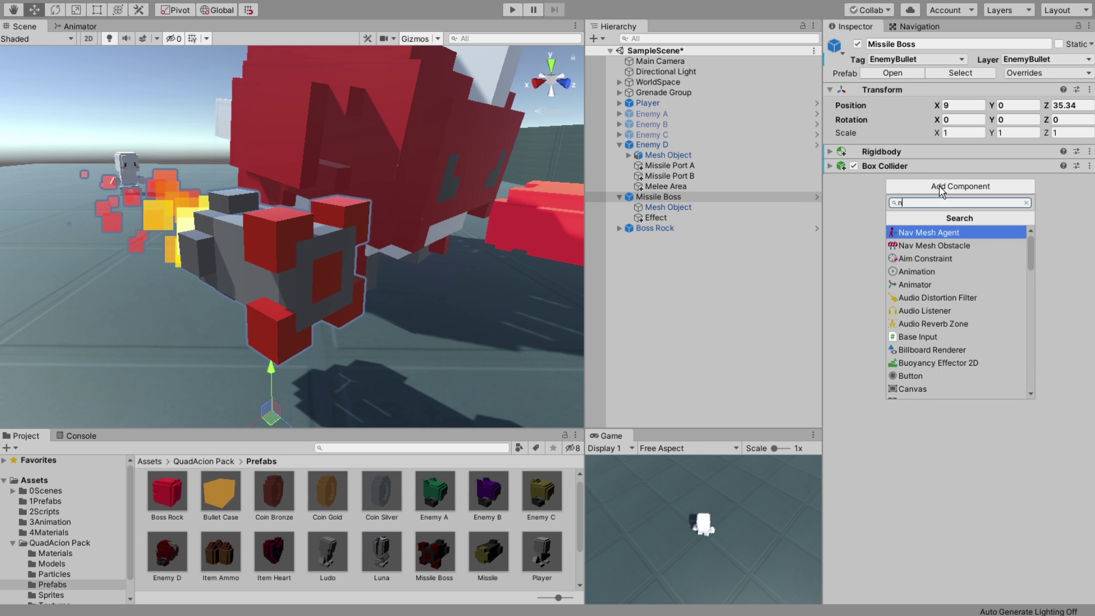
pyautogui.write('a')
pyautogui.click(946, 233)
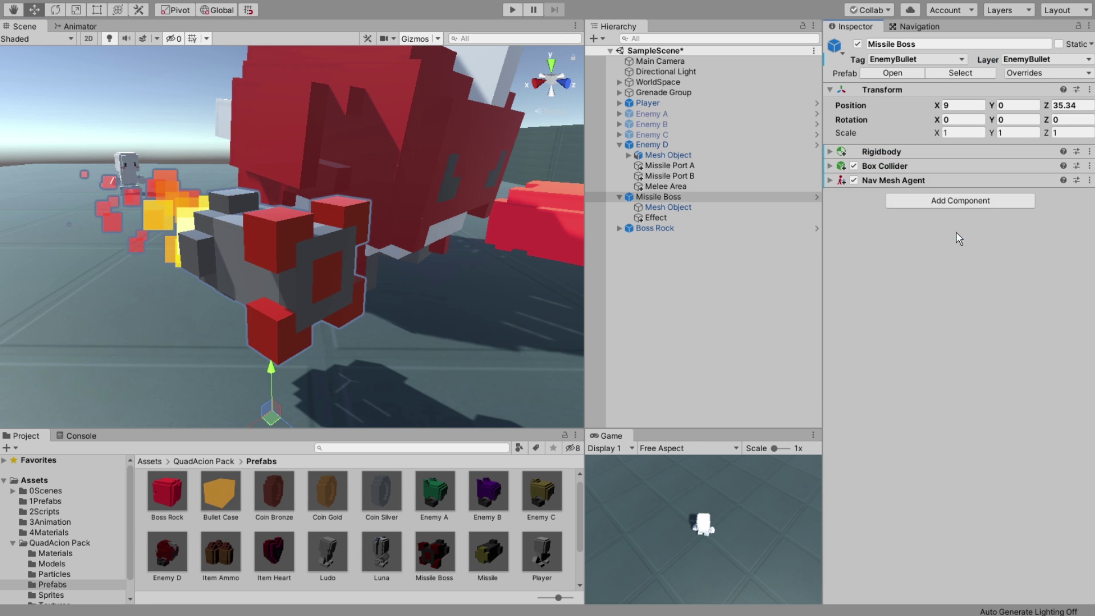
# Set the Nav Mesh Agent's Speed to 35, Angular Speed to 360 and Acceleration to 30.
pyautogui.click(849, 180)
pyautogui.click(844, 240)
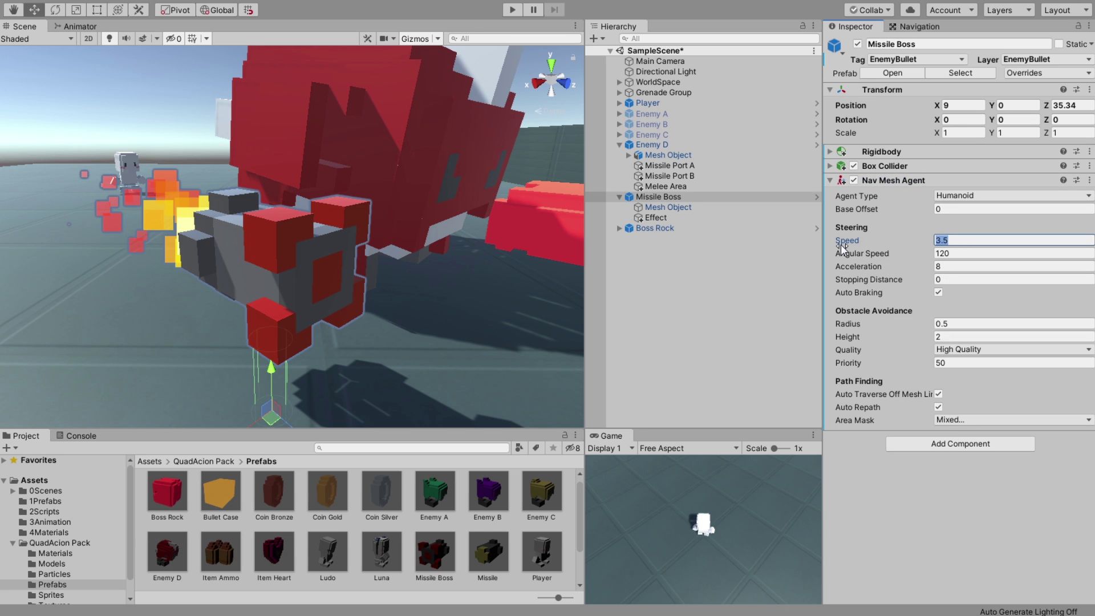
pyautogui.write('35')
pyautogui.click(943, 254)
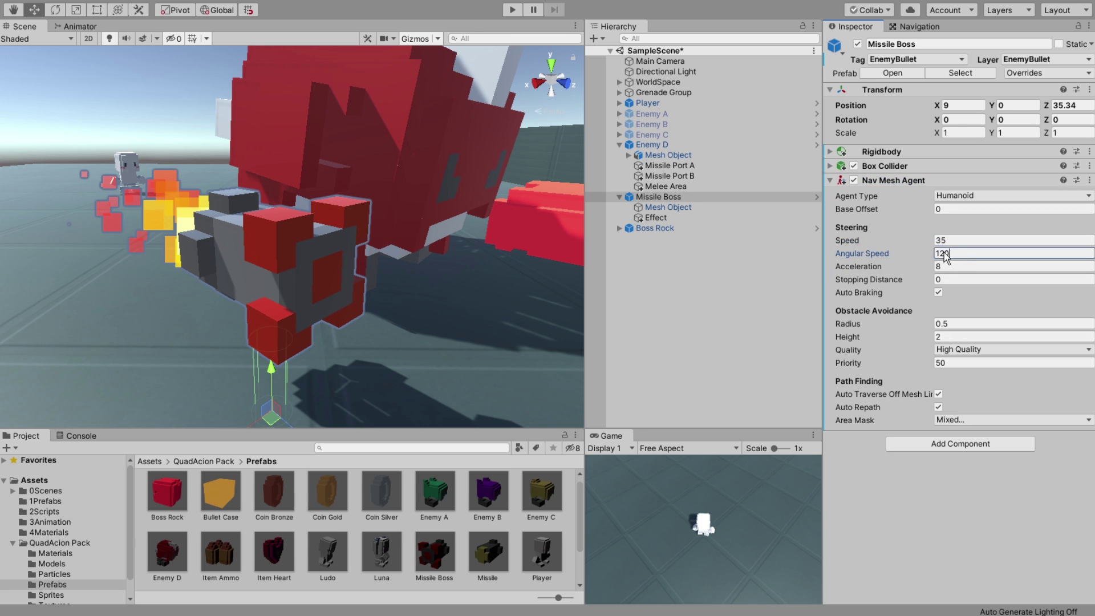
pyautogui.write('360')
pyautogui.click(906, 268)
pyautogui.write('30')
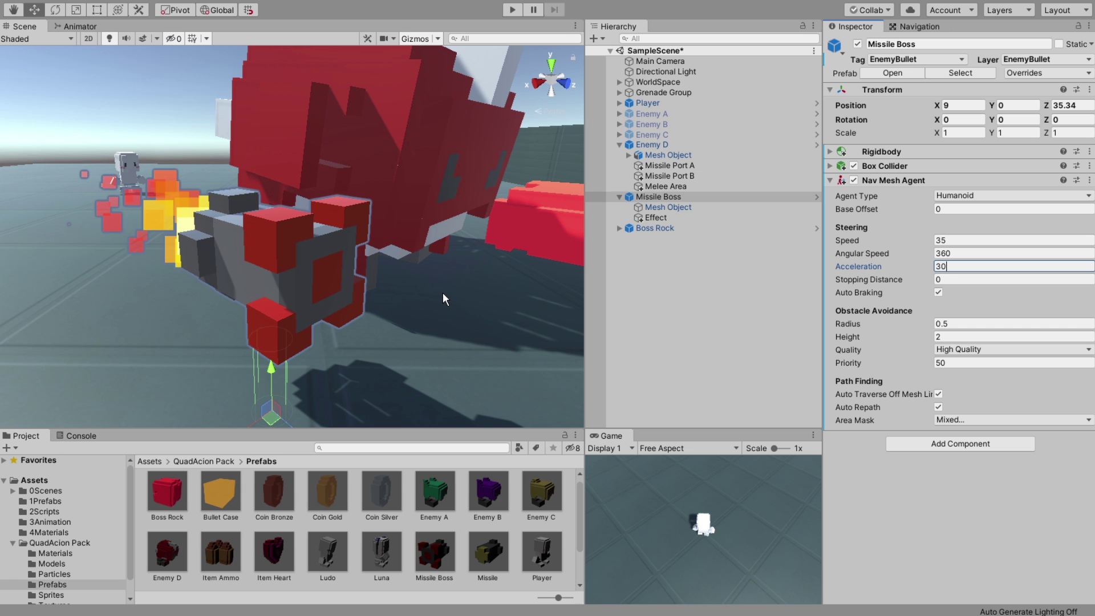
# Add the Bullet script to Missile Boss and open it in Visual Studio.
pyautogui.scroll(-3, 443, 289)
pyautogui.scroll(-3, 460, 347)
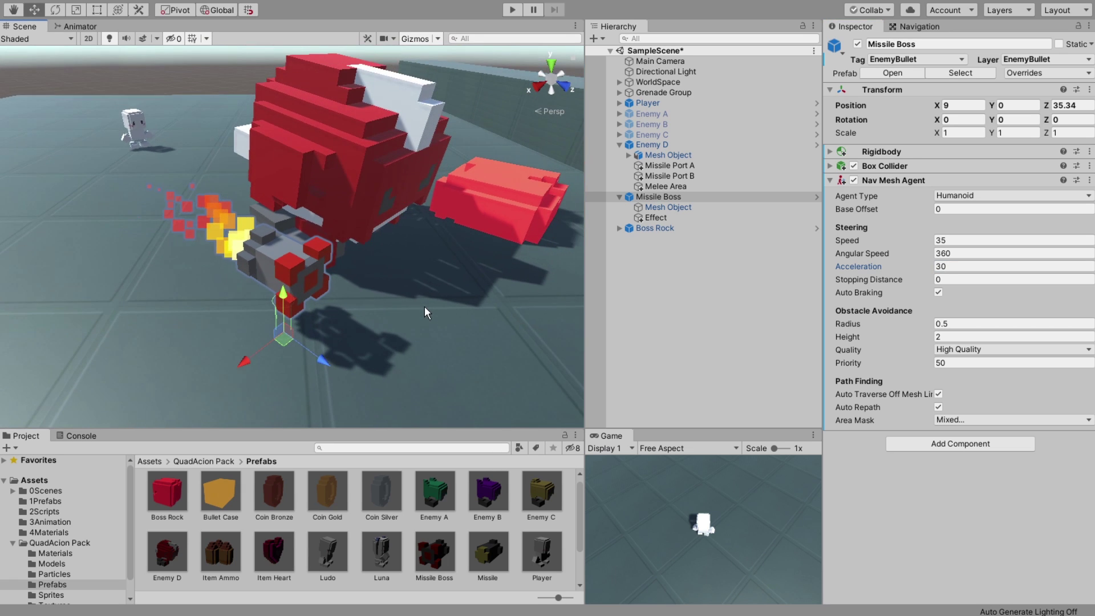
pyautogui.keyDown('alt'); pyautogui.moveTo(422, 306); pyautogui.dragTo(478, 342); pyautogui.keyUp('alt')
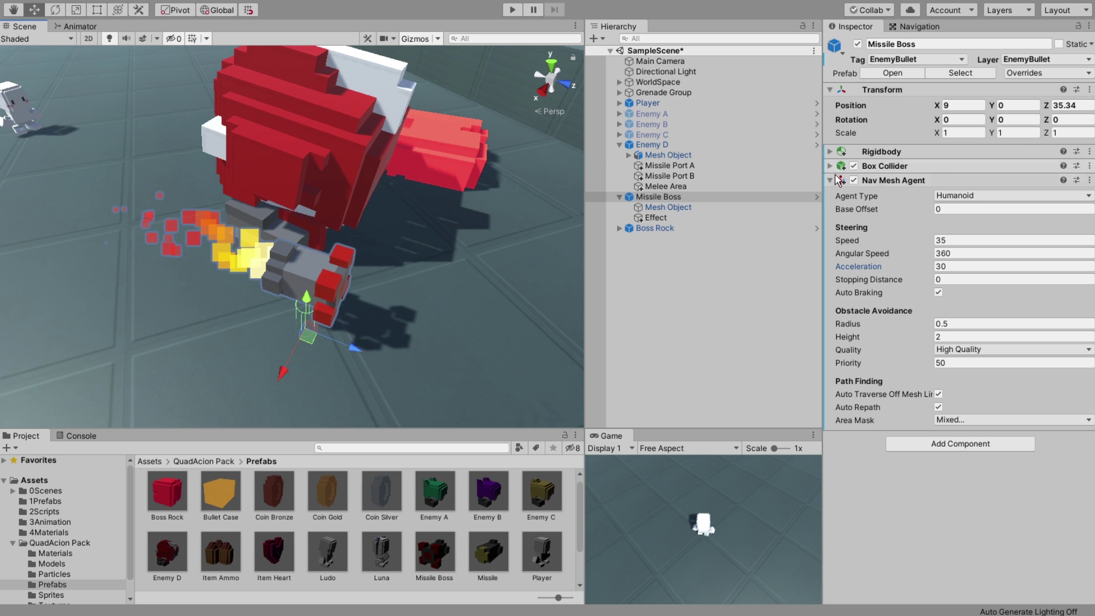
pyautogui.click(926, 180)
pyautogui.click(950, 205)
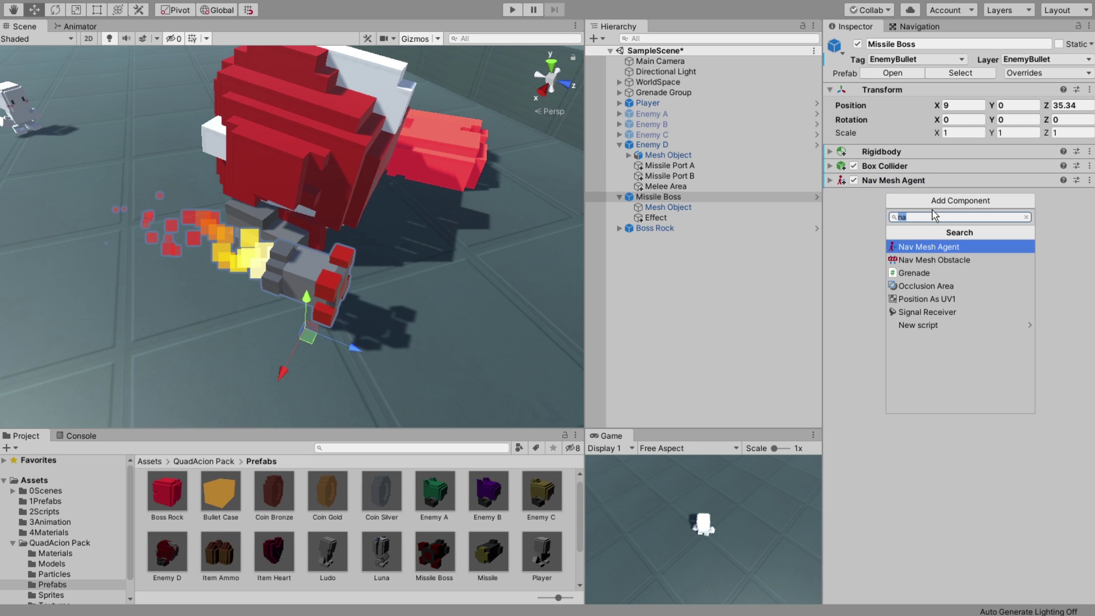
pyautogui.press('BackSpace')
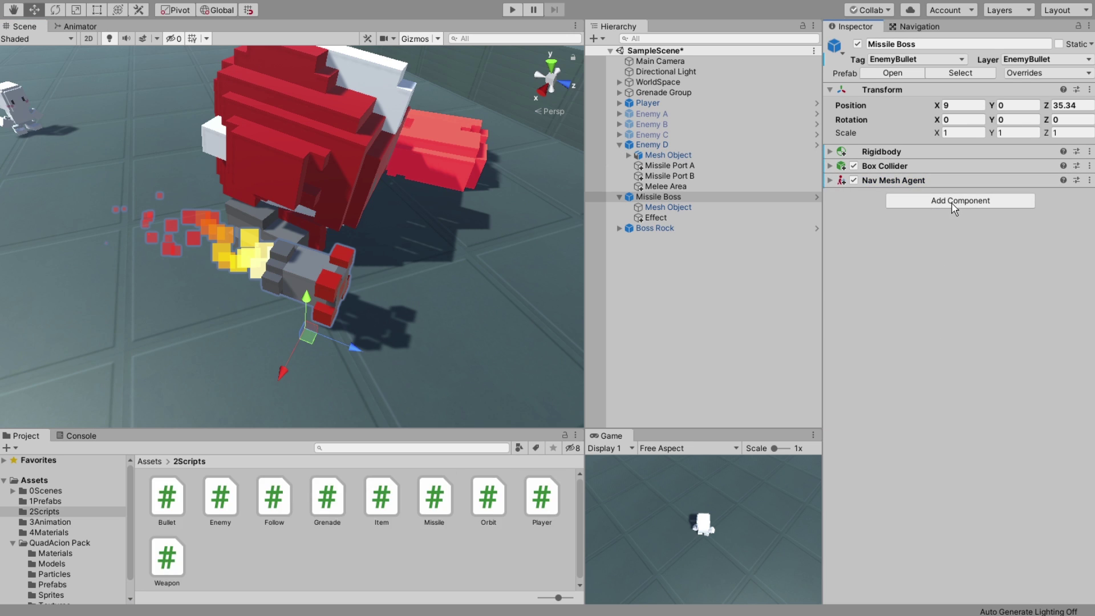
pyautogui.click(953, 205)
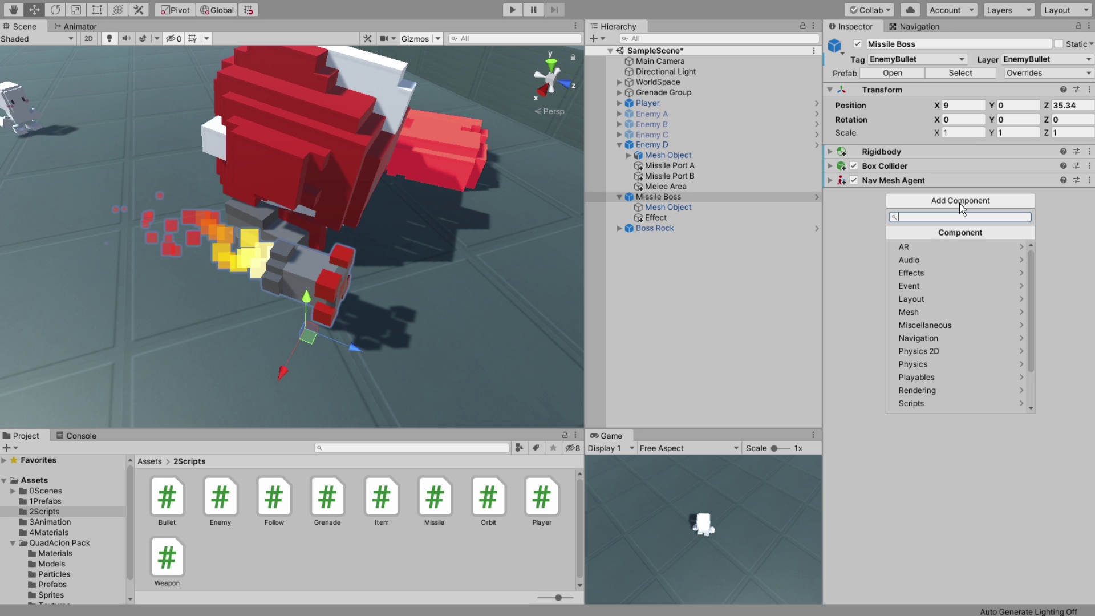
pyautogui.write('bull')
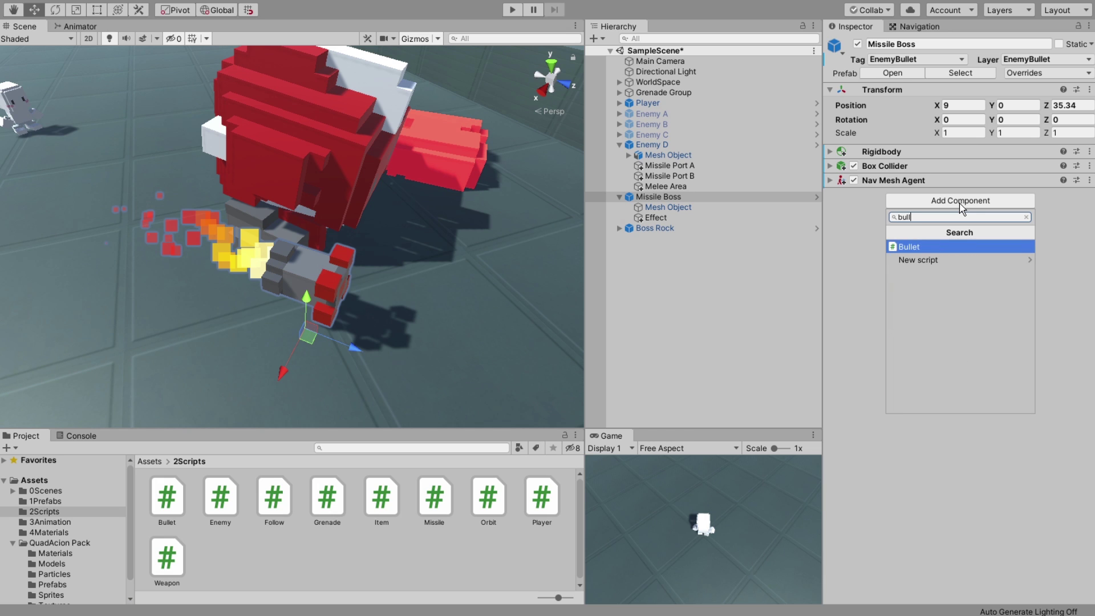
pyautogui.press('Return')
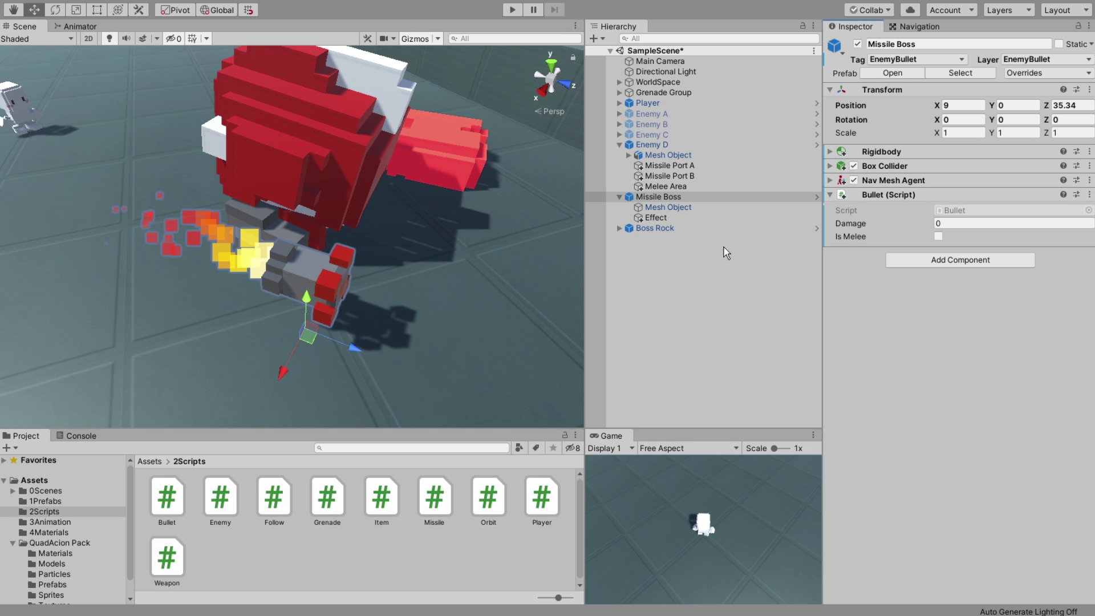
pyautogui.doubleClick(970, 214)
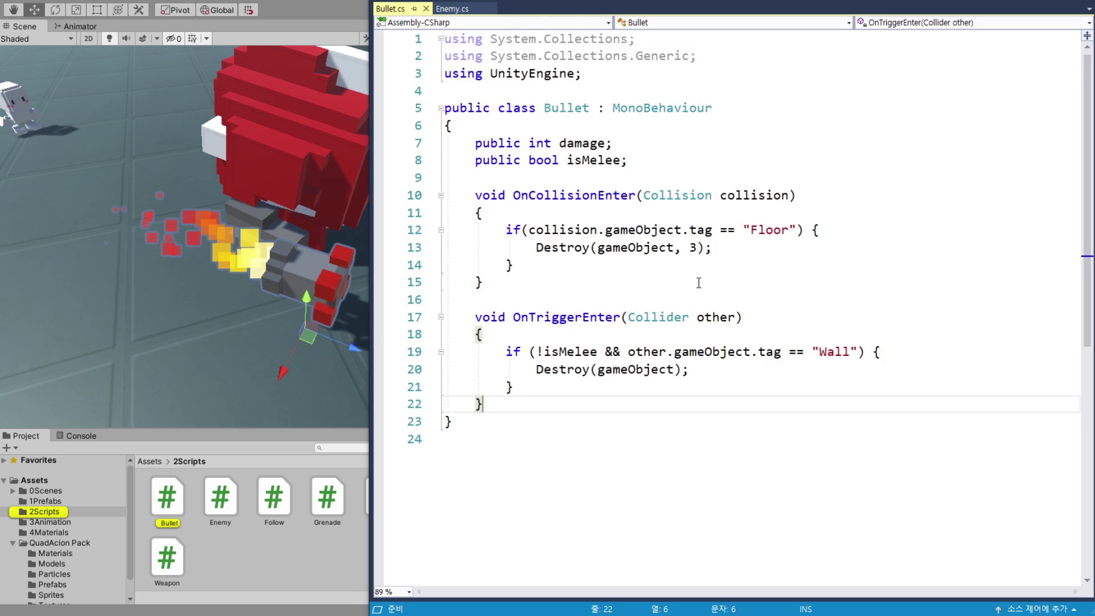
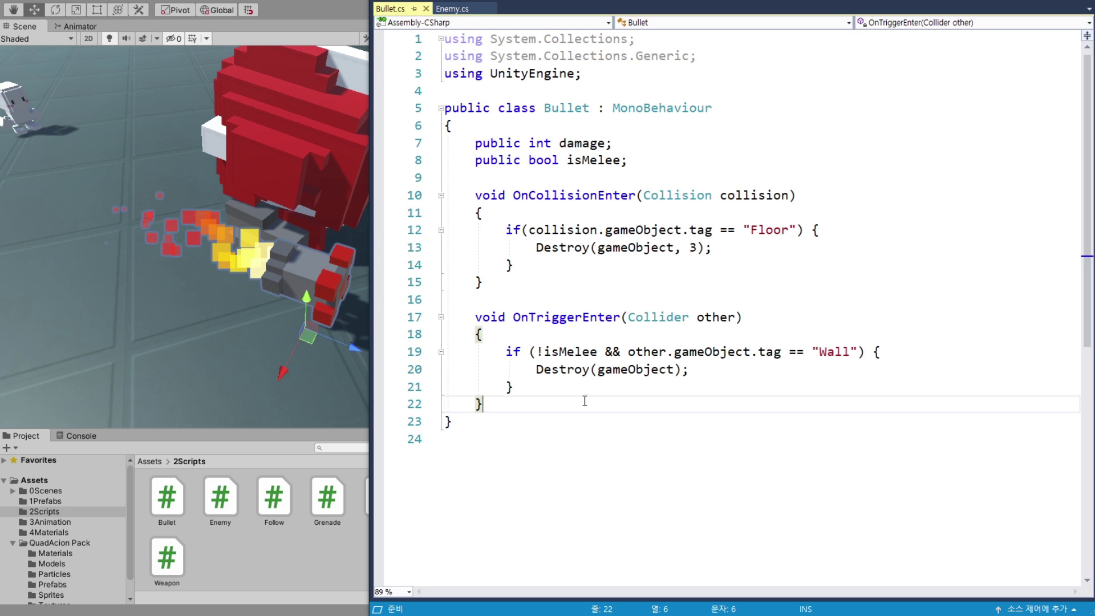
# Create a C# script named BossMissile in the 2Scripts folder beside the Bullet script.
pyautogui.click(314, 41)
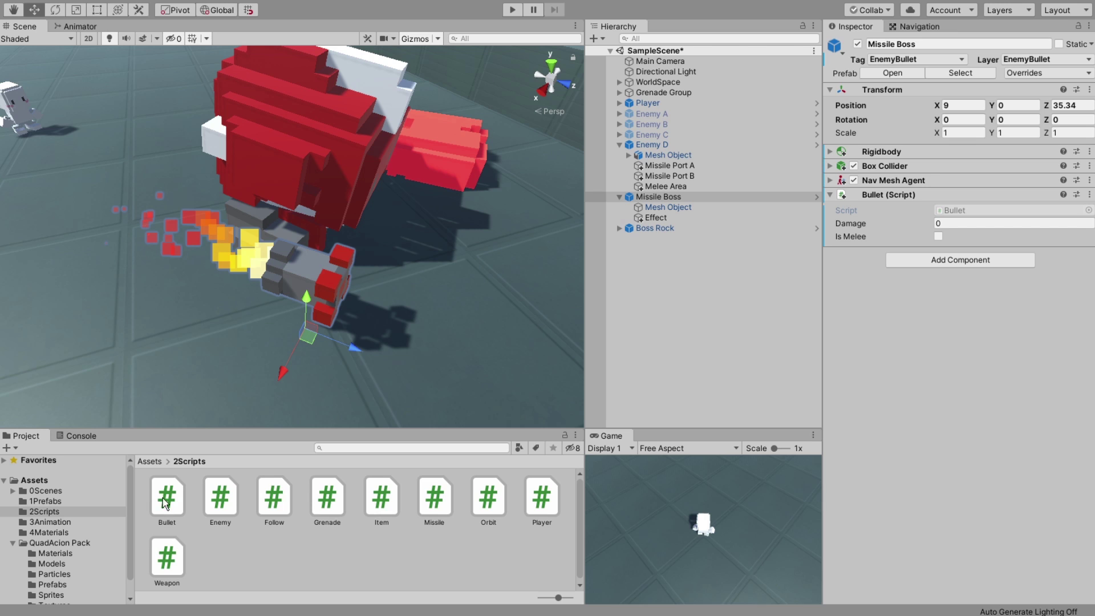
pyautogui.click(958, 211)
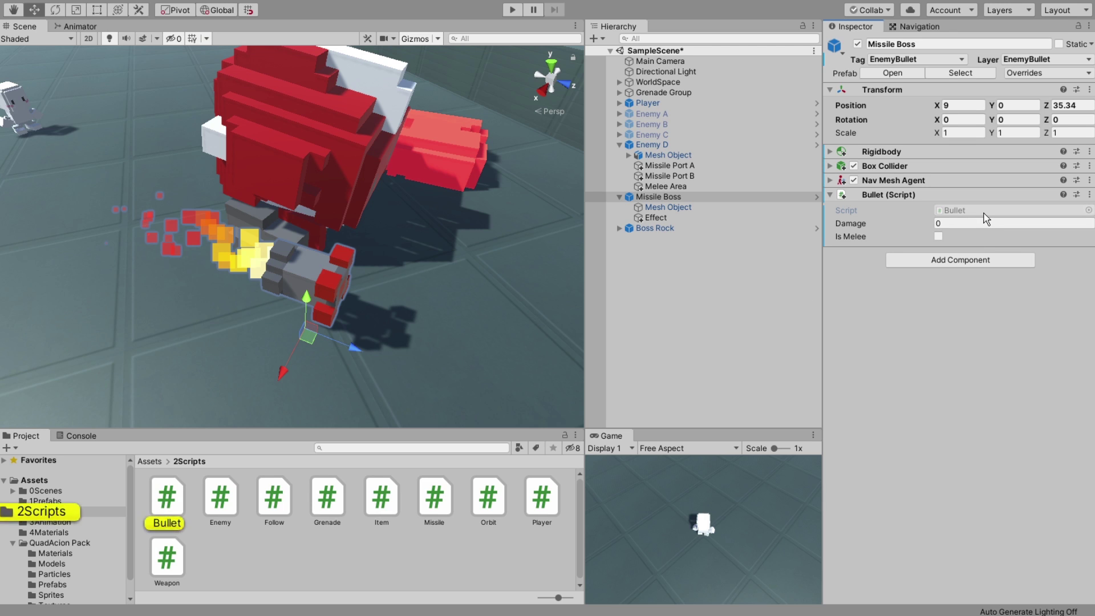
pyautogui.rightClick(258, 567)
pyautogui.moveTo(338, 242)
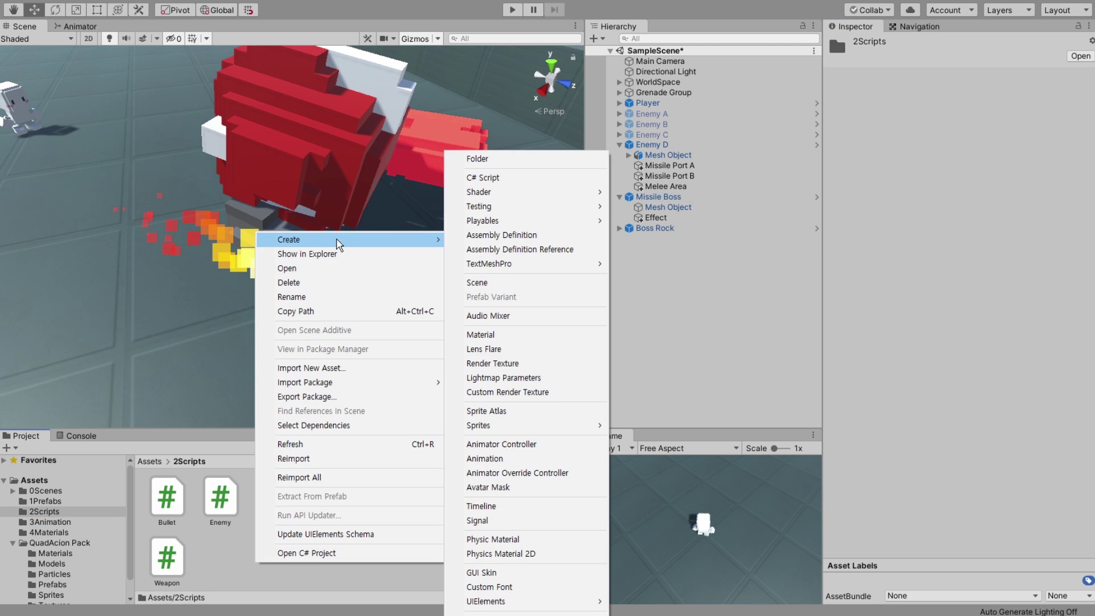
pyautogui.click(507, 178)
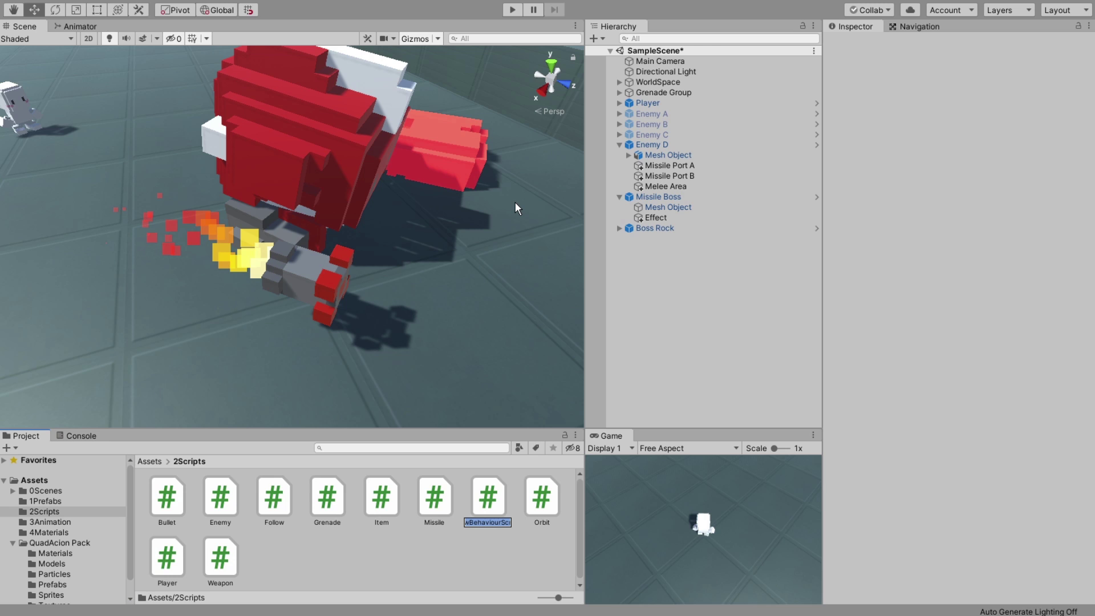
pyautogui.write('BossMi')
pyautogui.write('ssile')
pyautogui.press('Return')
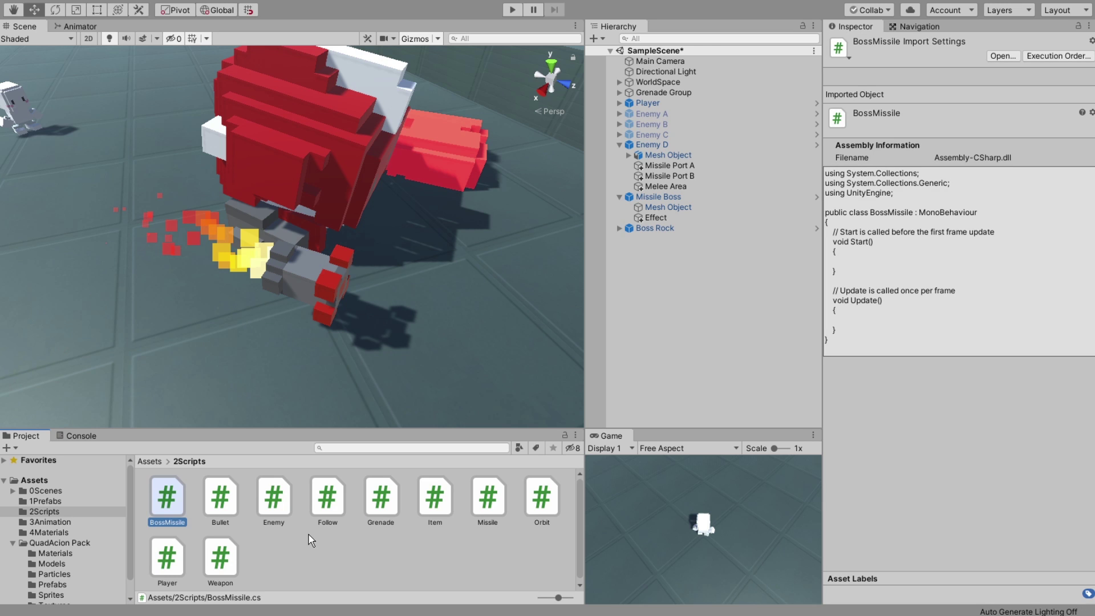
# Open BossMissile, delete the template comments and rename Start to Awake.
pyautogui.doubleClick(176, 496)
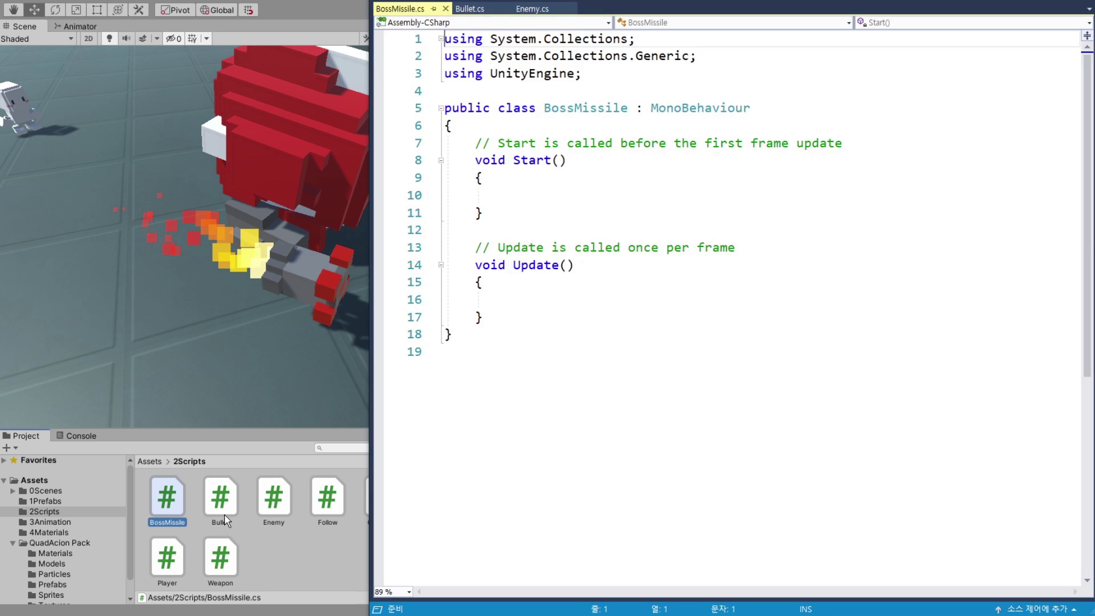
pyautogui.click(637, 143)
pyautogui.hotkey('ctrl', 'x')
pyautogui.click(707, 240)
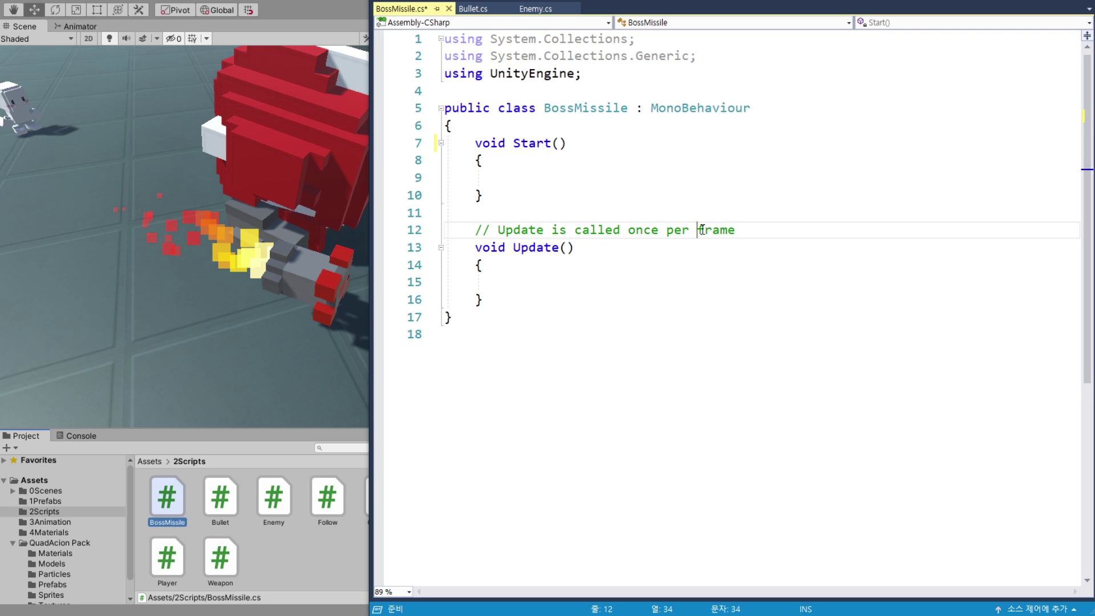
pyautogui.hotkey('ctrl', 'x')
pyautogui.doubleClick(532, 143)
pyautogui.write('A')
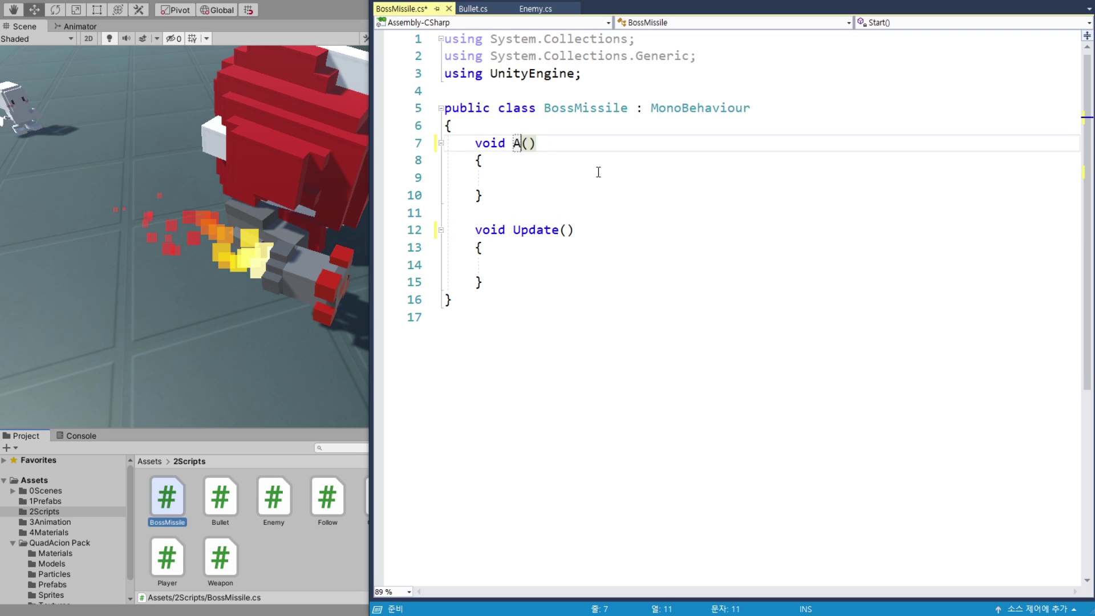
pyautogui.write('wake')
# Make BossMissile inherit from Bullet instead of MonoBehaviour and save it.
pyautogui.doubleClick(718, 108)
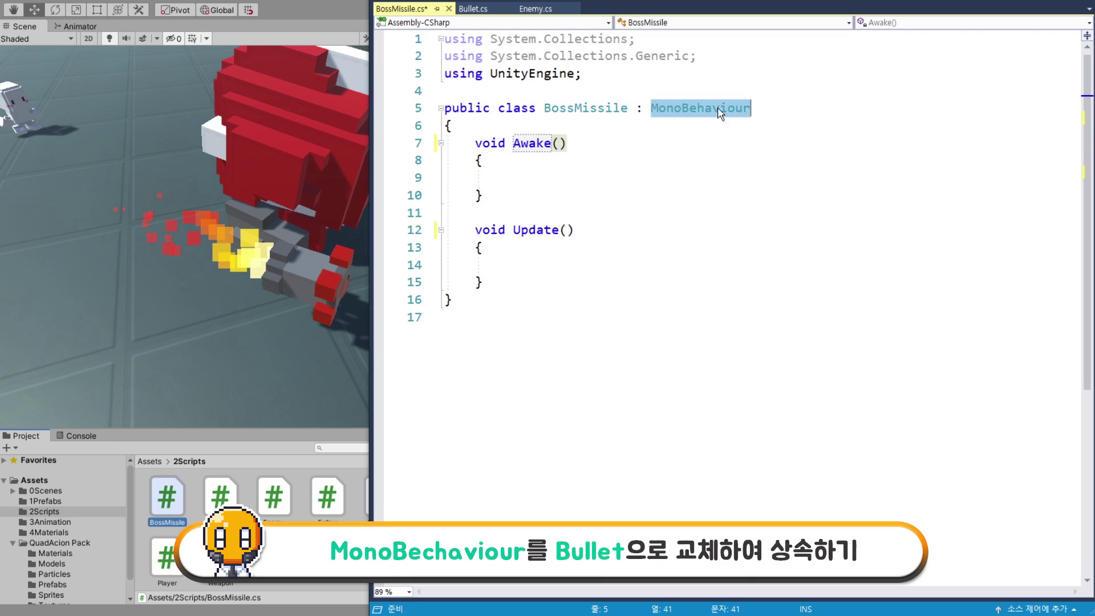
pyautogui.press('BackSpace')
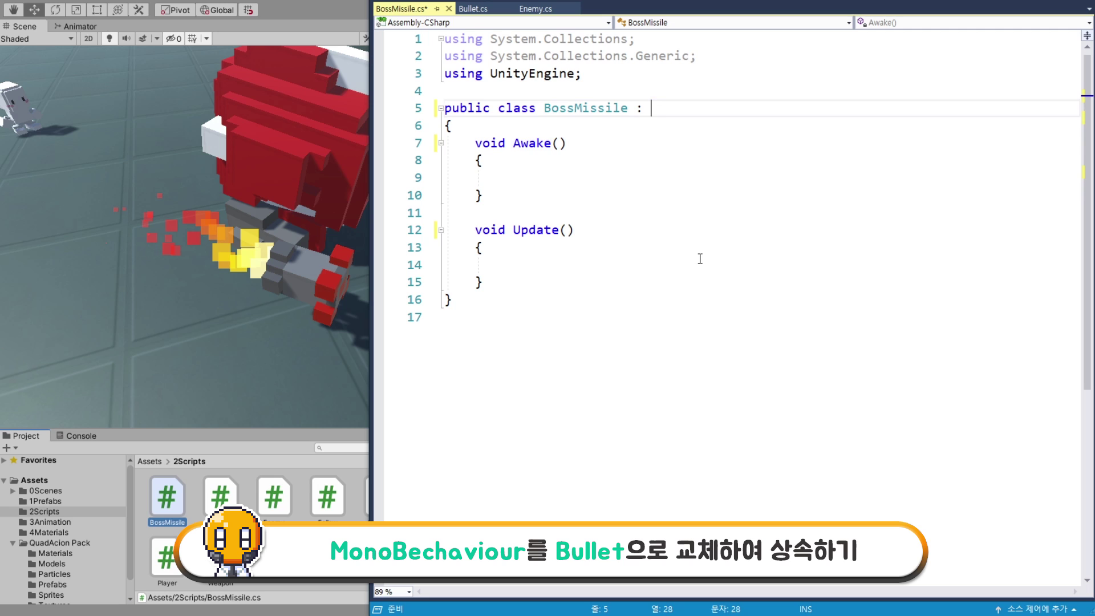
pyautogui.write('Bull')
pyautogui.press('Tab')
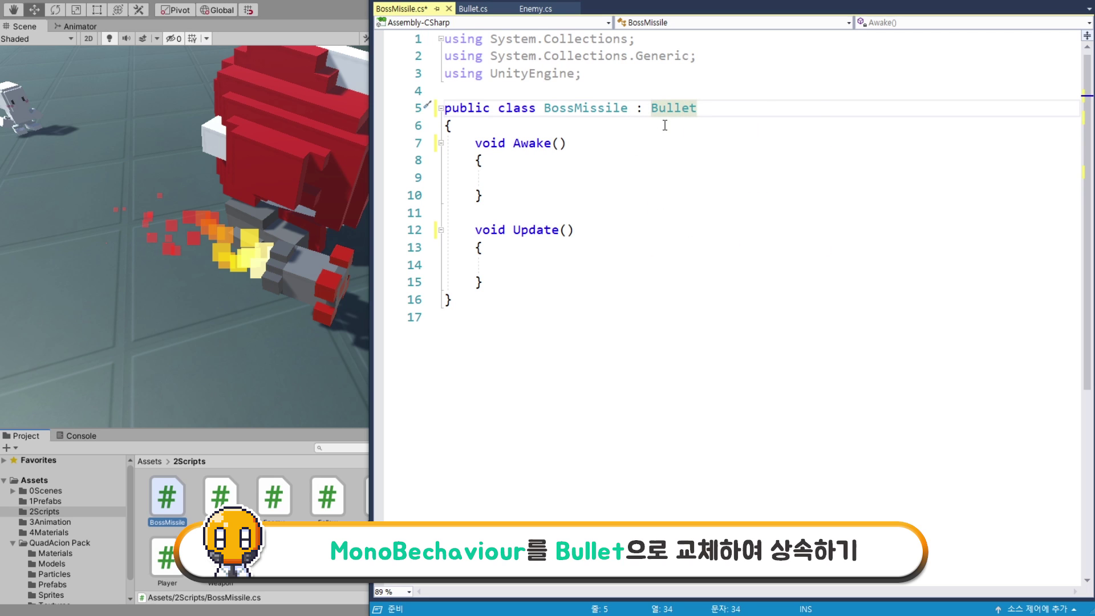
pyautogui.hotkey('ctrl', 's')
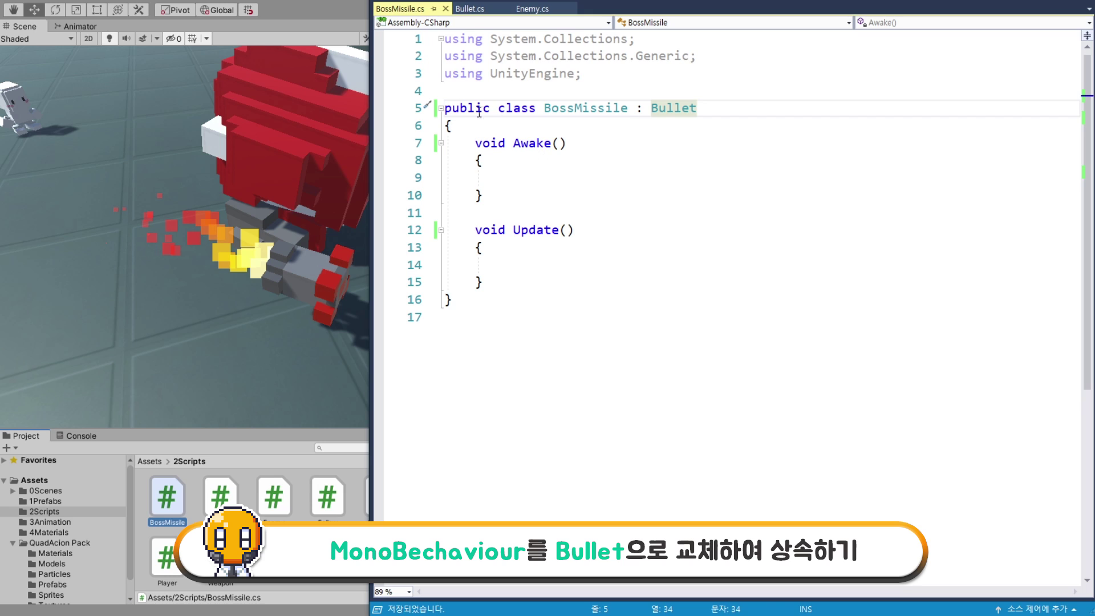
# Add a 'using UnityEngine.AI;' directive and a blank line for field declarations.
pyautogui.click(460, 90)
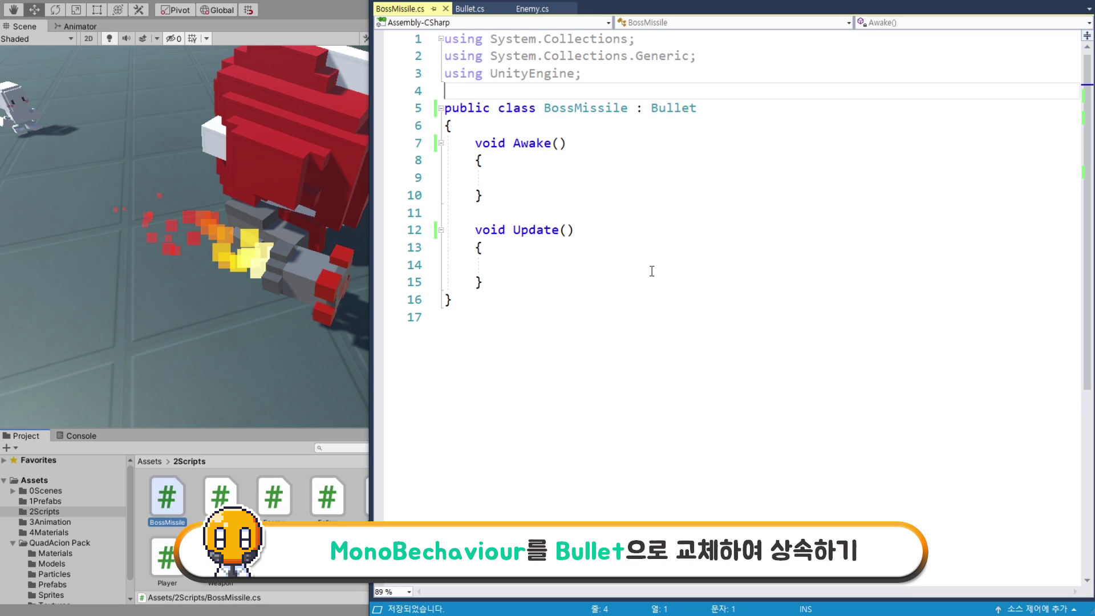
pyautogui.write('u')
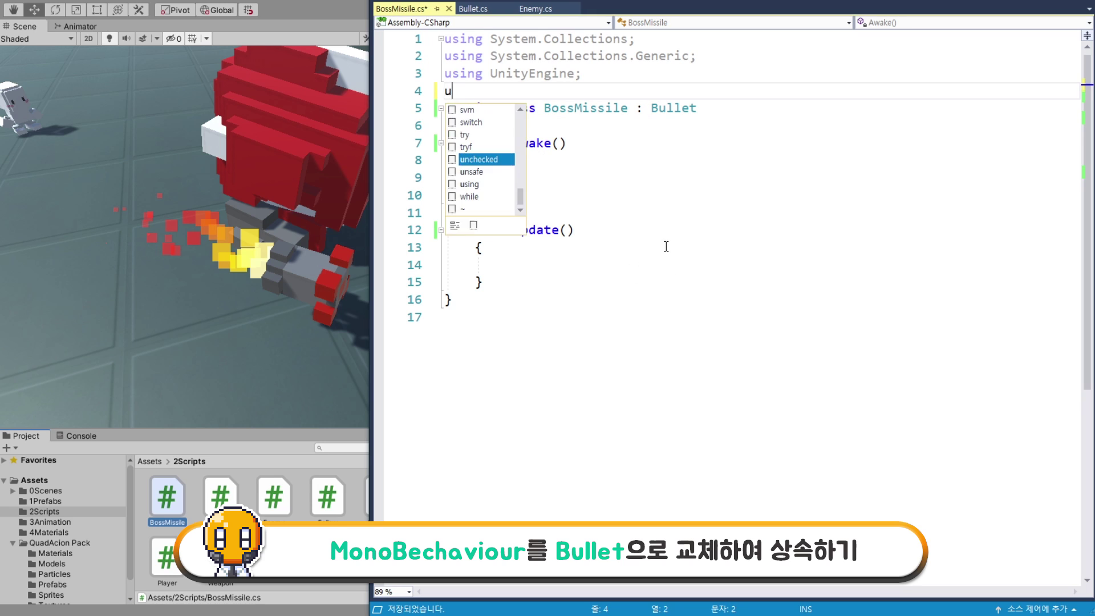
pyautogui.write('sing')
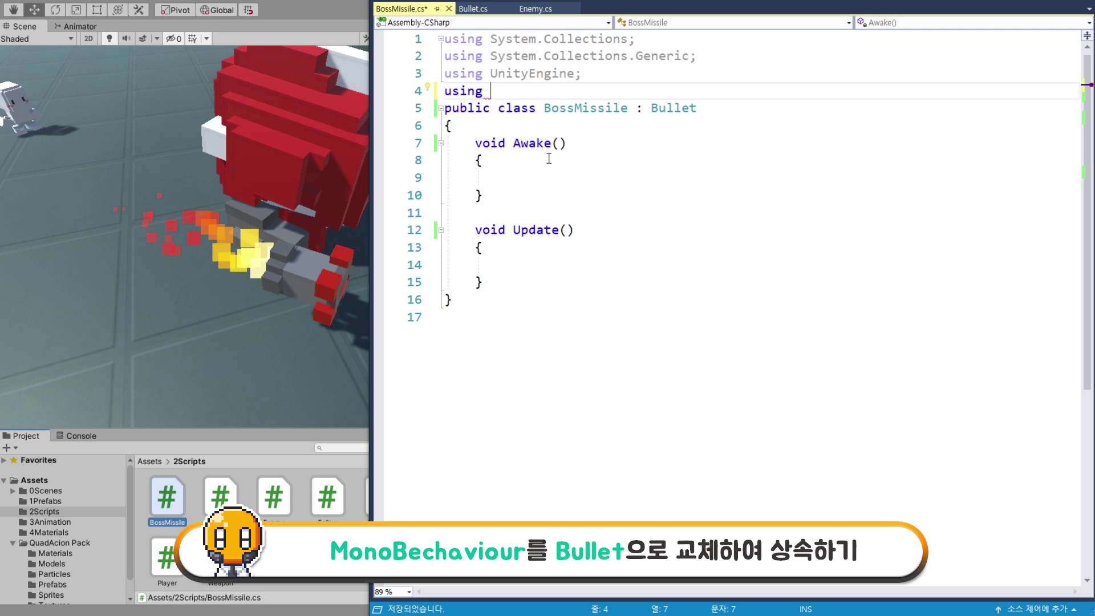
pyautogui.doubleClick(522, 73)
pyautogui.keyDown('ctrl'); pyautogui.moveTo(523, 73); pyautogui.dragTo(490, 91); pyautogui.keyUp('ctrl')
pyautogui.write('.')
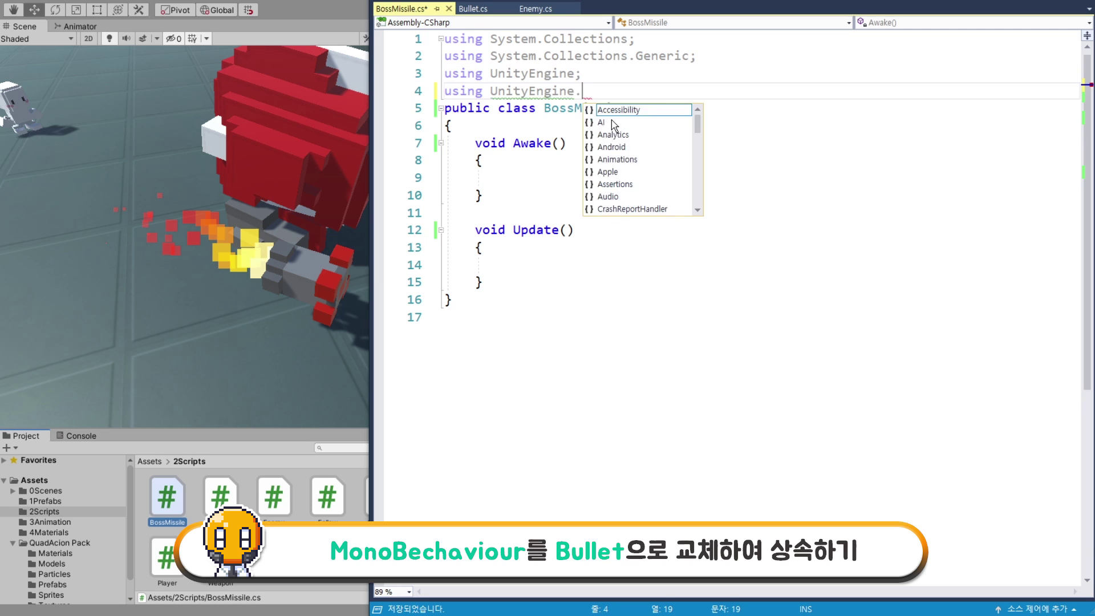
pyautogui.write('AI;')
pyautogui.press('Return')
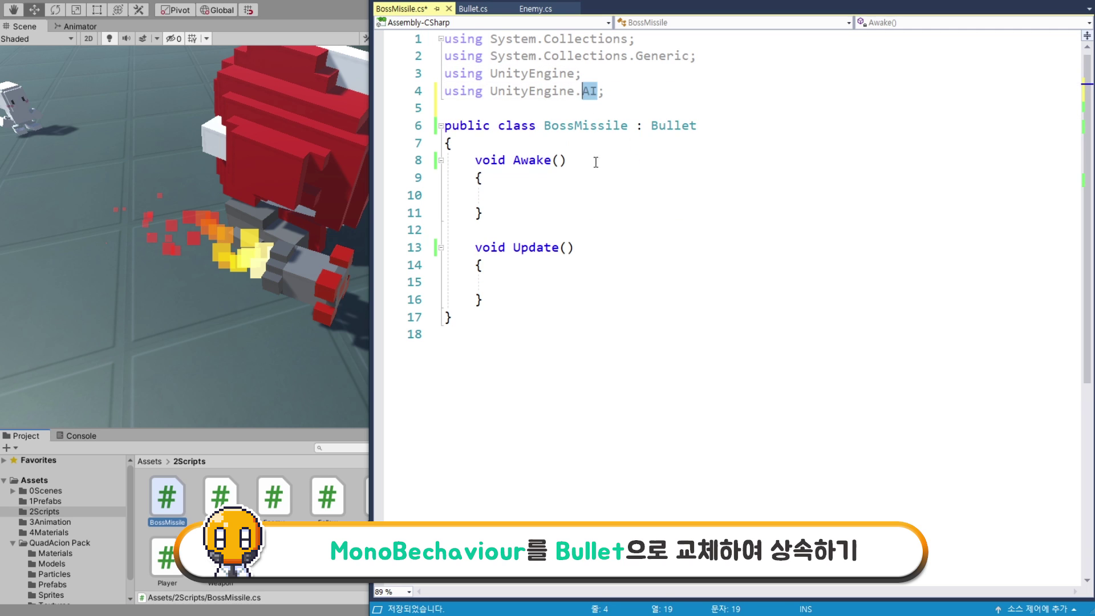
pyautogui.click(519, 142)
pyautogui.press('Return')
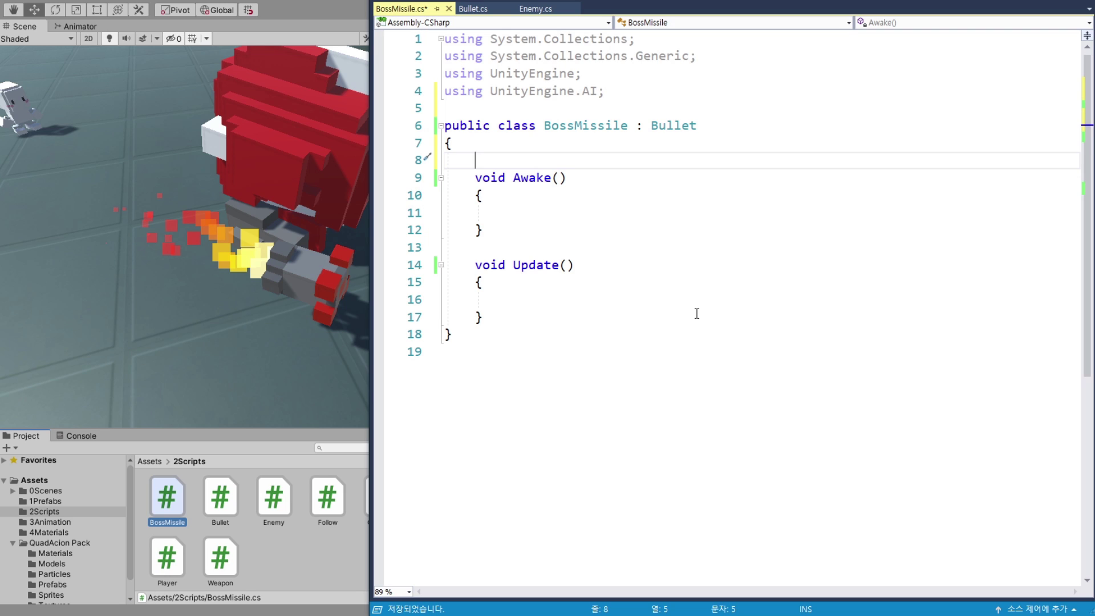
# Declare the fields 'public Transform target;' and 'NavMeshAgent nav;'.
pyautogui.write('public ')
pyautogui.write('Transform t')
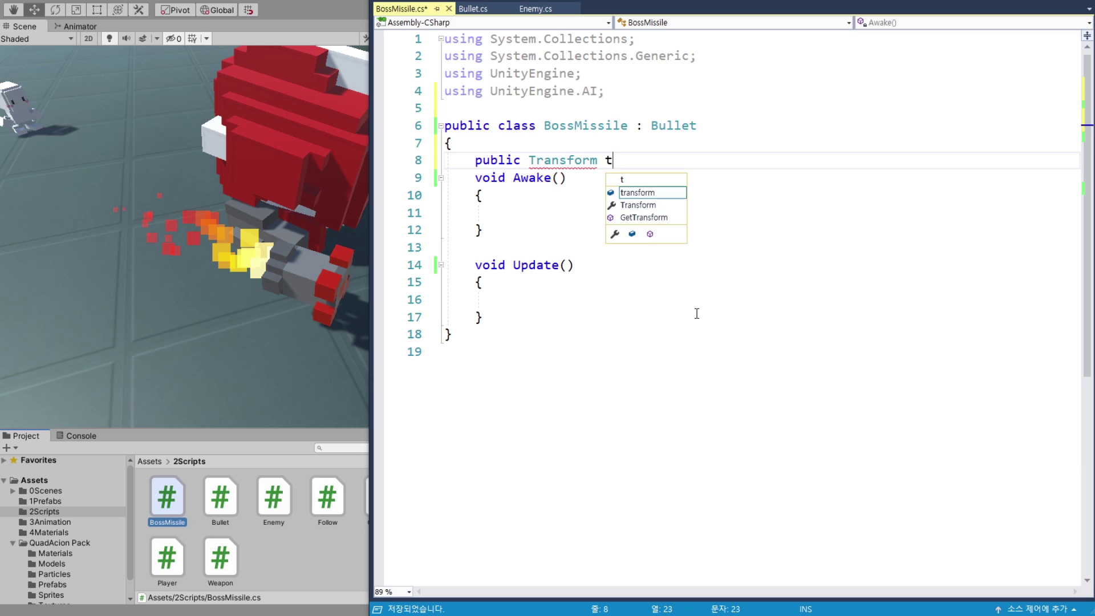
pyautogui.write('arget;')
pyautogui.press('Return')
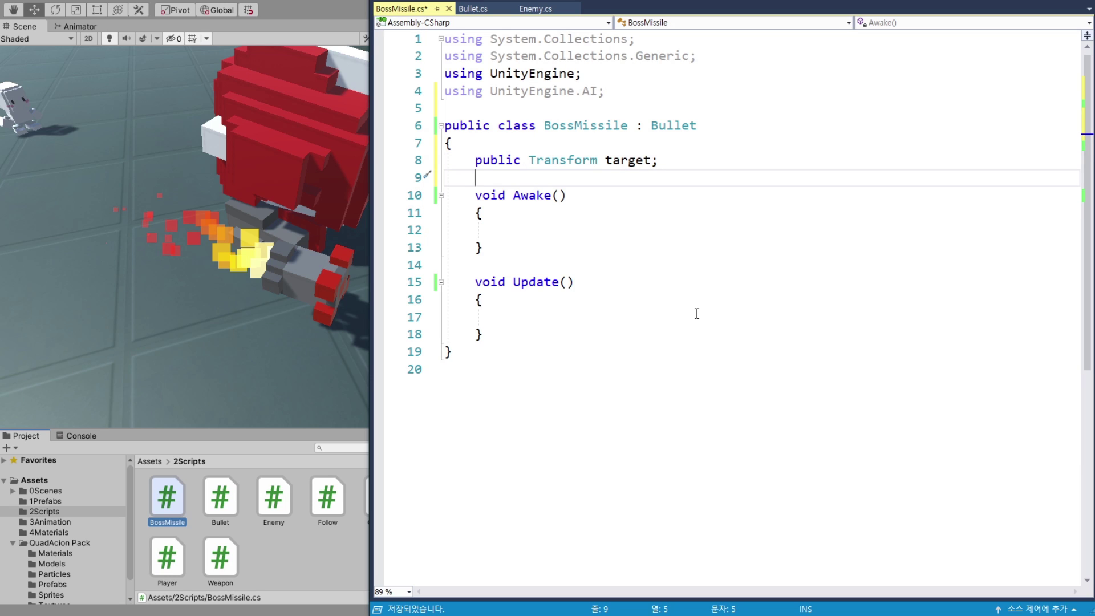
pyautogui.write('NavMeshAgent ')
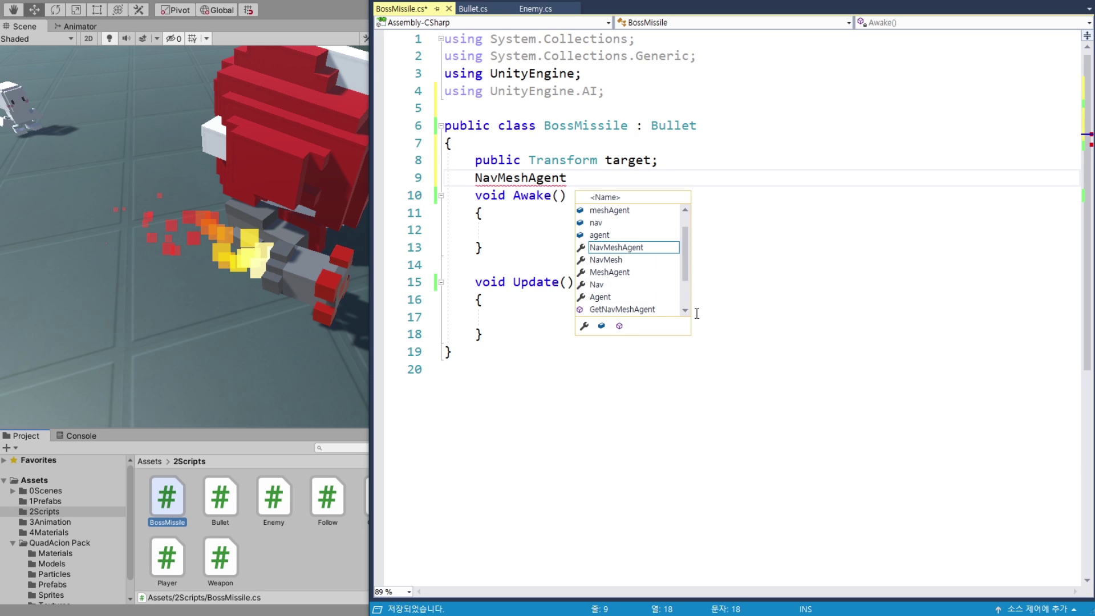
pyautogui.write('nav;l')
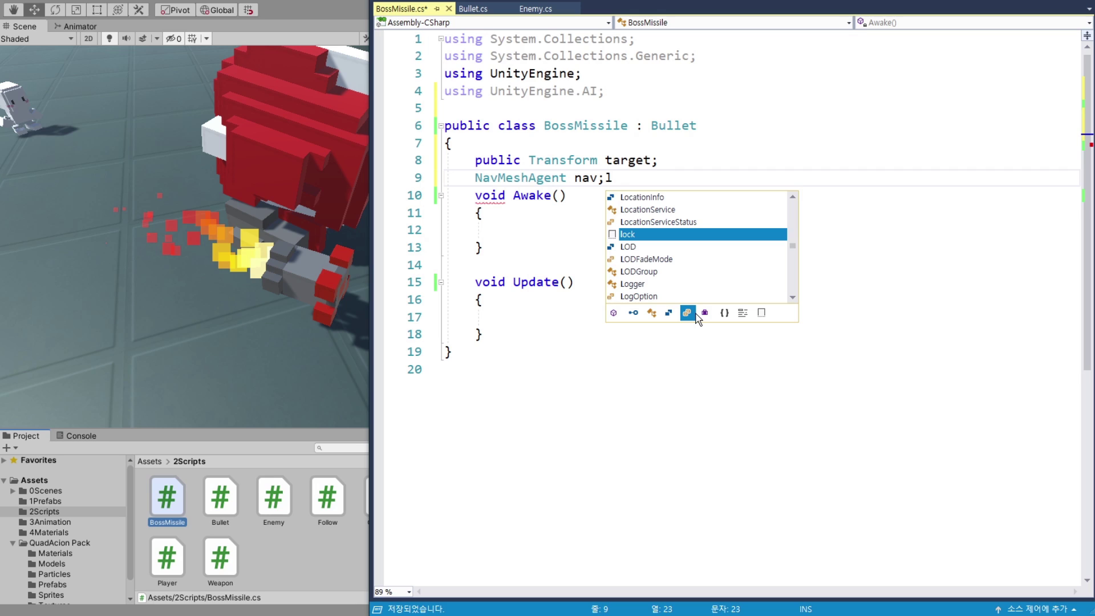
pyautogui.press('BackSpace')
pyautogui.press('Return')
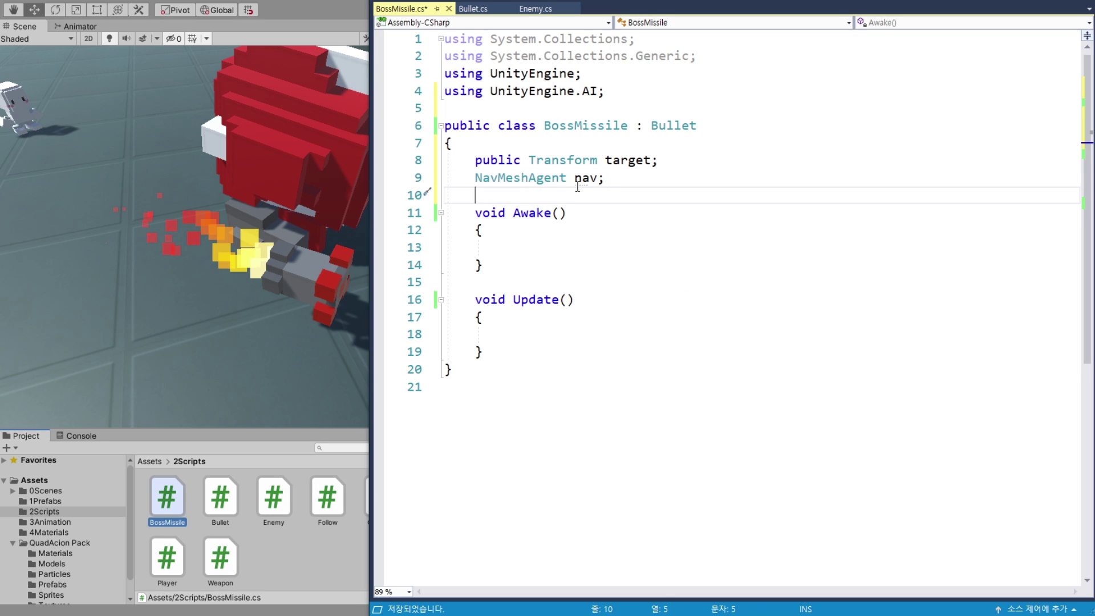
# In Awake, assign nav = GetComponent<NavMeshAgent>();.
pyautogui.click(548, 244)
pyautogui.write('nav = ')
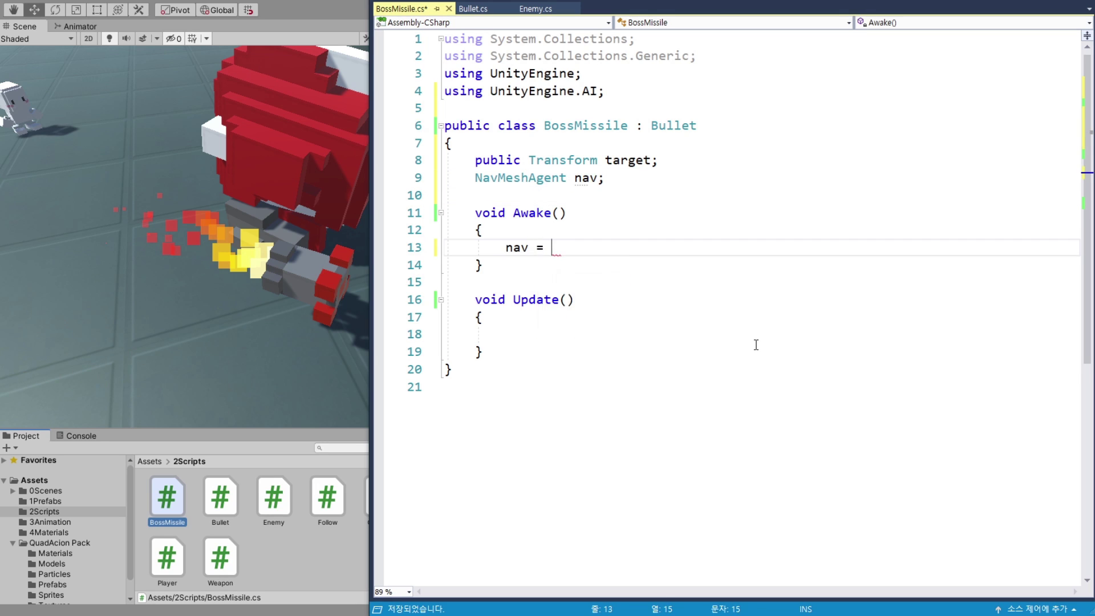
pyautogui.write('GetC')
pyautogui.press('Tab')
pyautogui.write('<>')
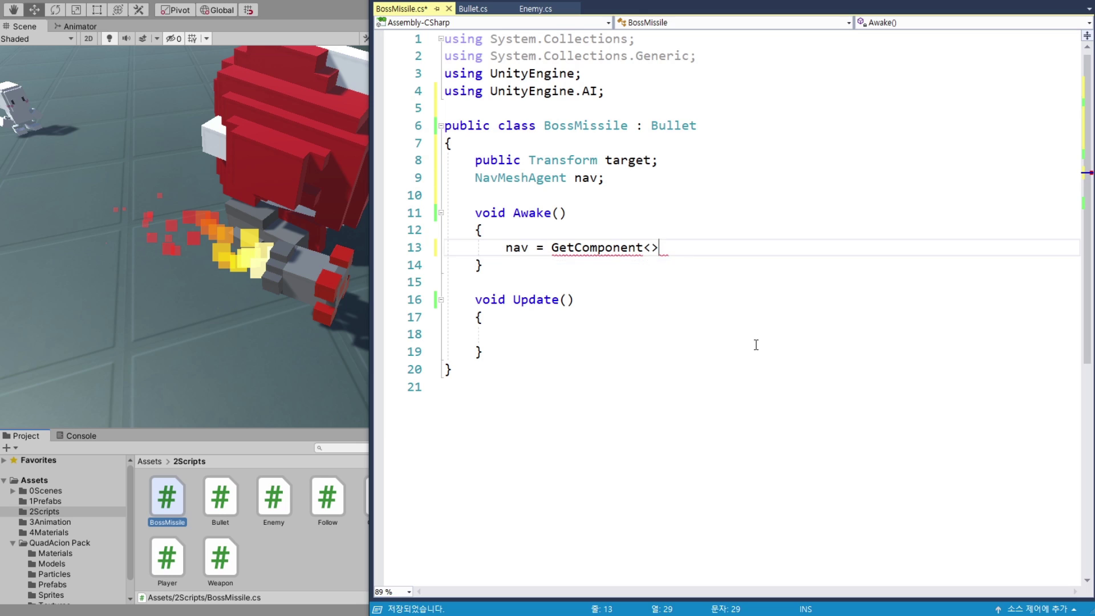
pyautogui.write('();')
pyautogui.doubleClick(556, 180)
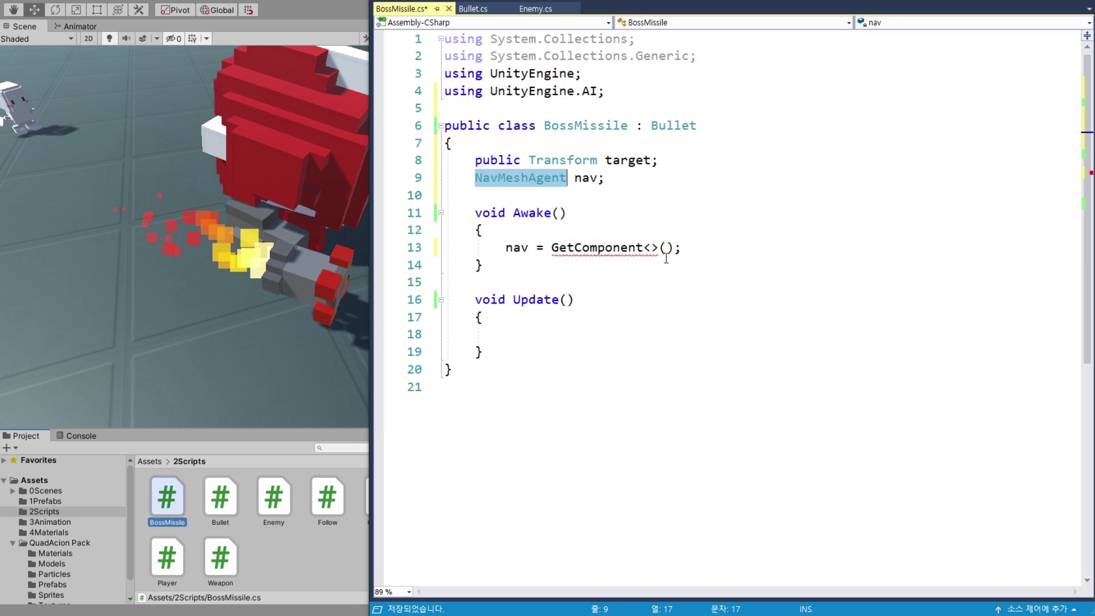
pyautogui.hotkey('ctrl', 'c')
pyautogui.click(651, 247)
pyautogui.hotkey('ctrl', 'v')
pyautogui.click(776, 247)
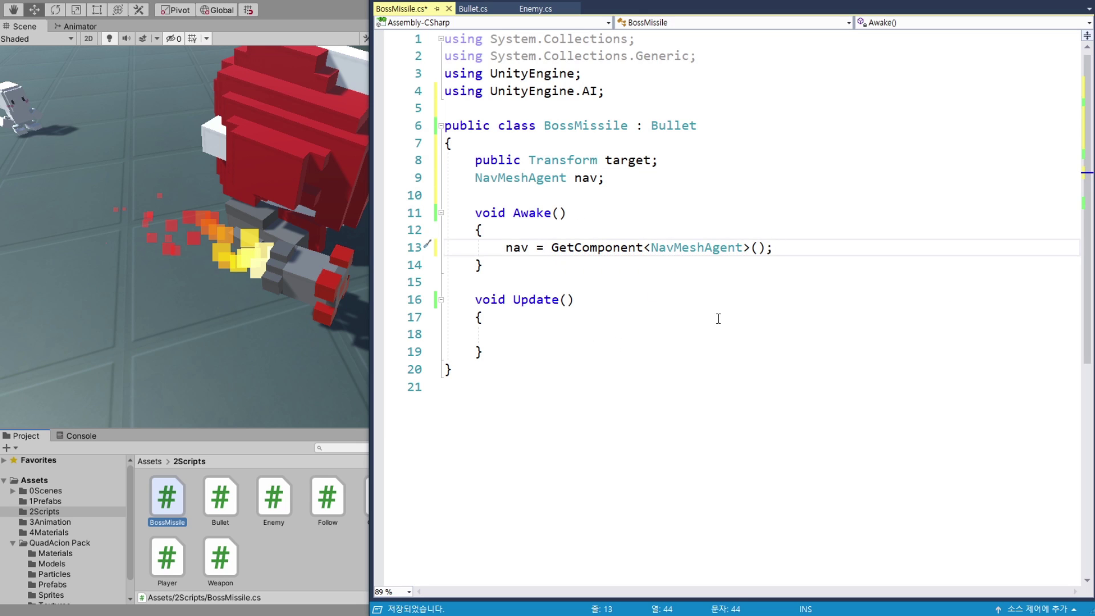
# Add a nav.SetDestination(); call inside Update.
pyautogui.doubleClick(517, 247)
pyautogui.hotkey('ctrl', 'c')
pyautogui.click(525, 335)
pyautogui.hotkey('ctrl', 'v')
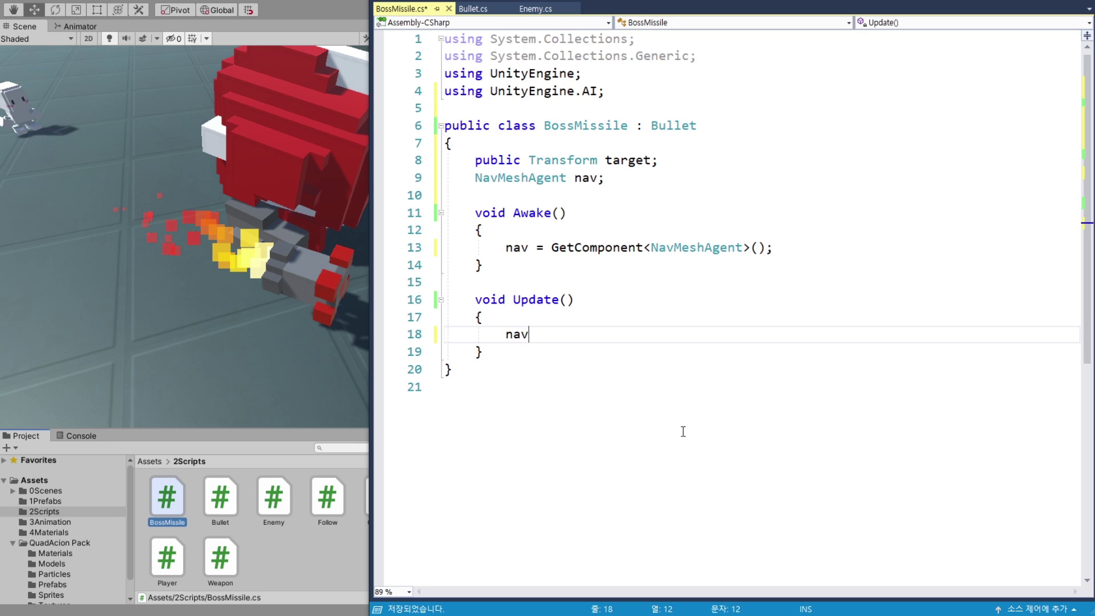
pyautogui.write('.SetD')
pyautogui.press('Tab')
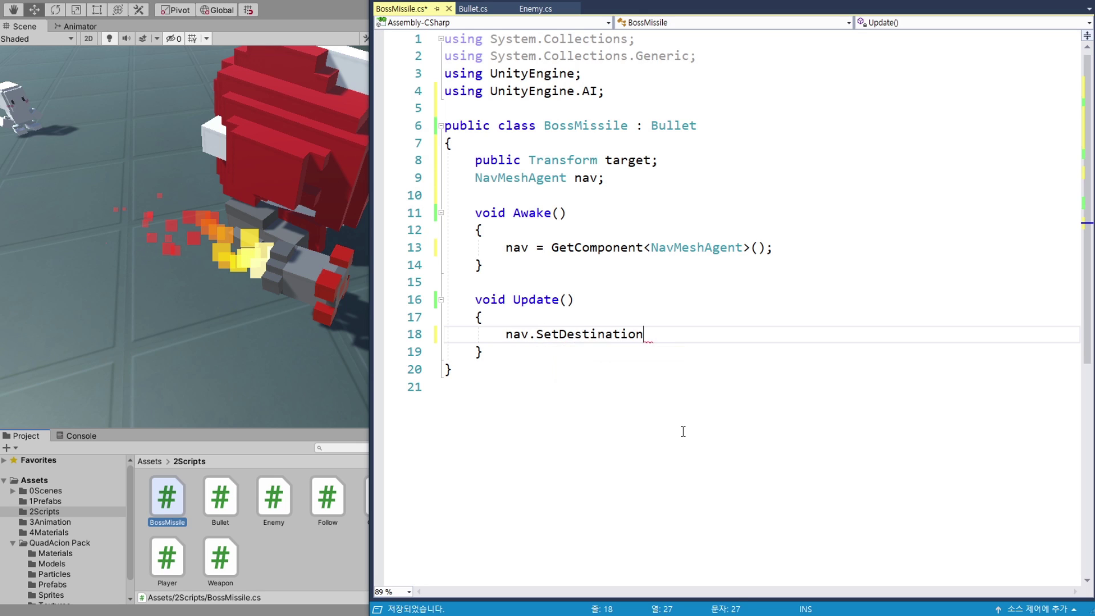
pyautogui.write('(')
pyautogui.press('End')
pyautogui.write(';')
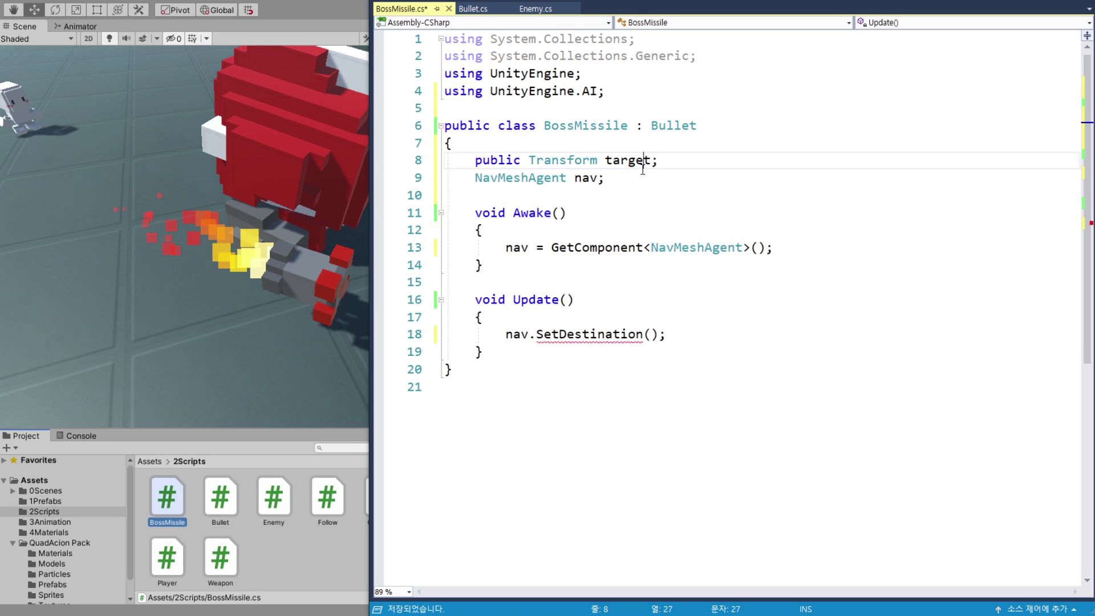
# Pass target.position as the SetDestination argument and save BossMissile.cs.
pyautogui.doubleClick(638, 160)
pyautogui.hotkey('ctrl', 'c')
pyautogui.click(650, 335)
pyautogui.hotkey('ctrl', 'v')
pyautogui.write('.position')
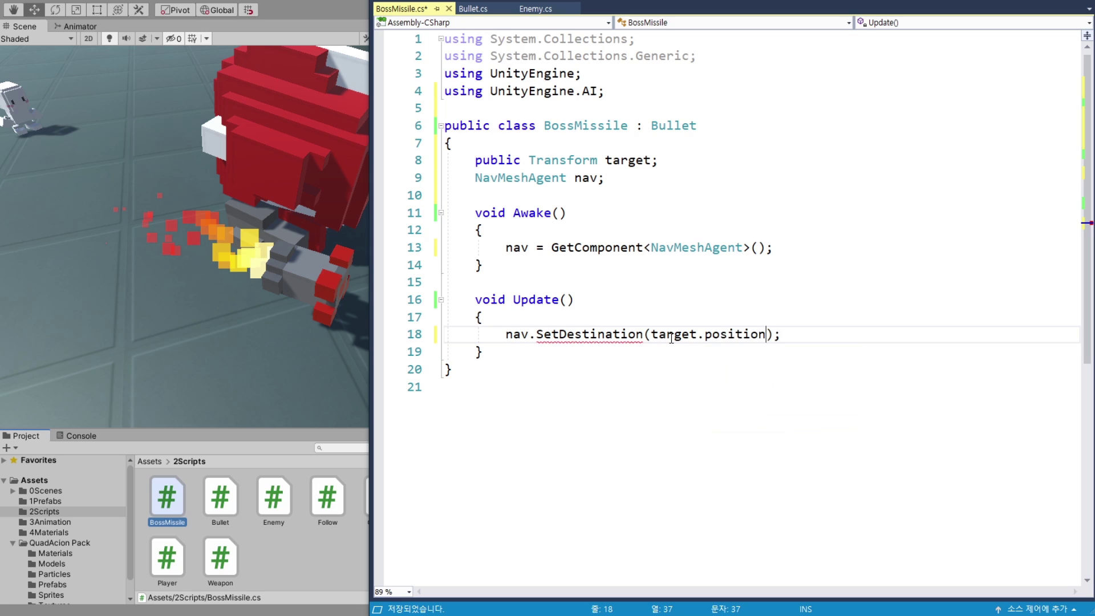
pyautogui.hotkey('ctrl', 's')
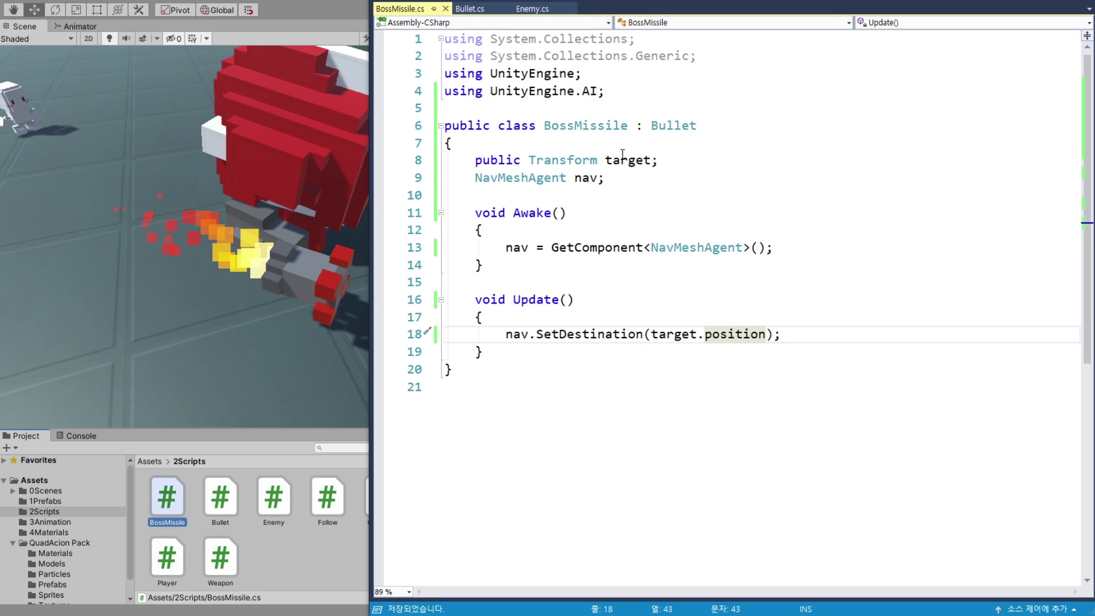
# Remove the Bullet script from Missile Boss and attach the Boss Missile script instead.
pyautogui.click(320, 8)
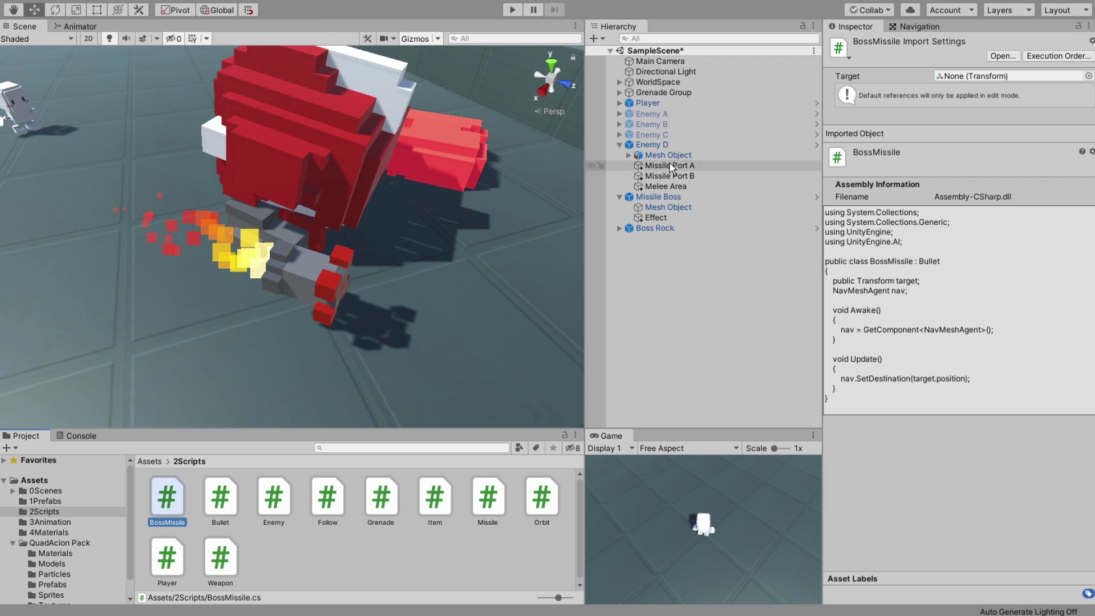
pyautogui.click(701, 198)
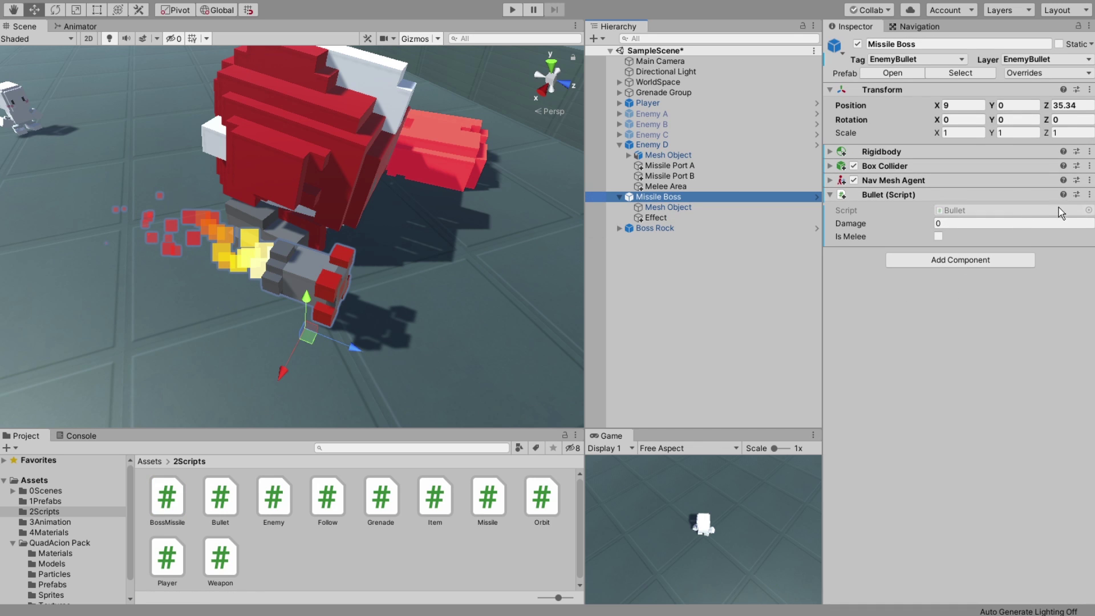
pyautogui.click(1089, 194)
pyautogui.click(1046, 242)
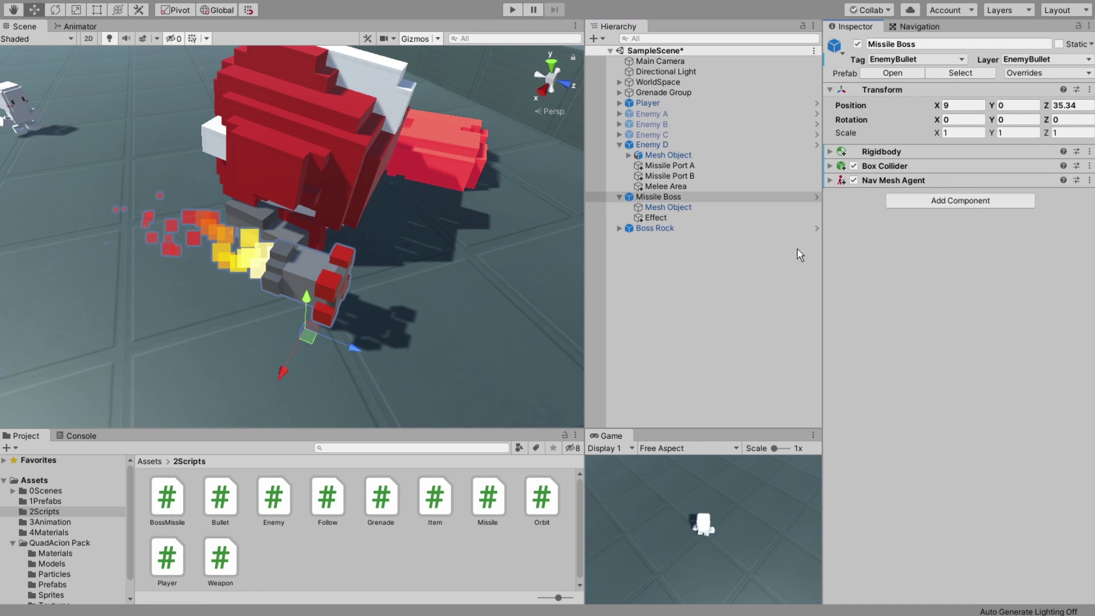
pyautogui.click(969, 203)
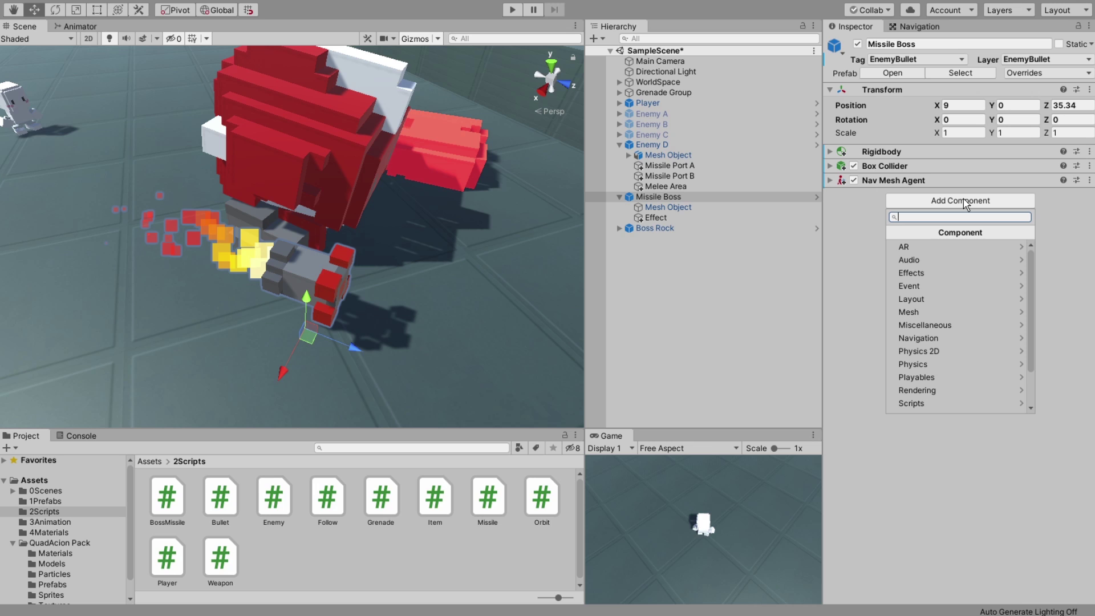
pyautogui.write('boss')
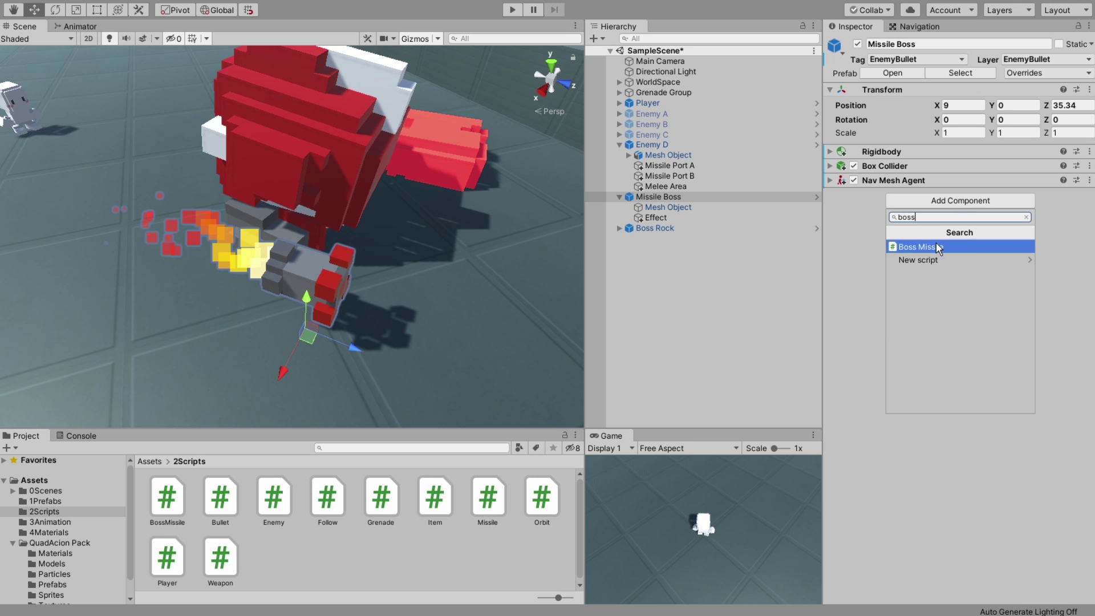
pyautogui.click(938, 248)
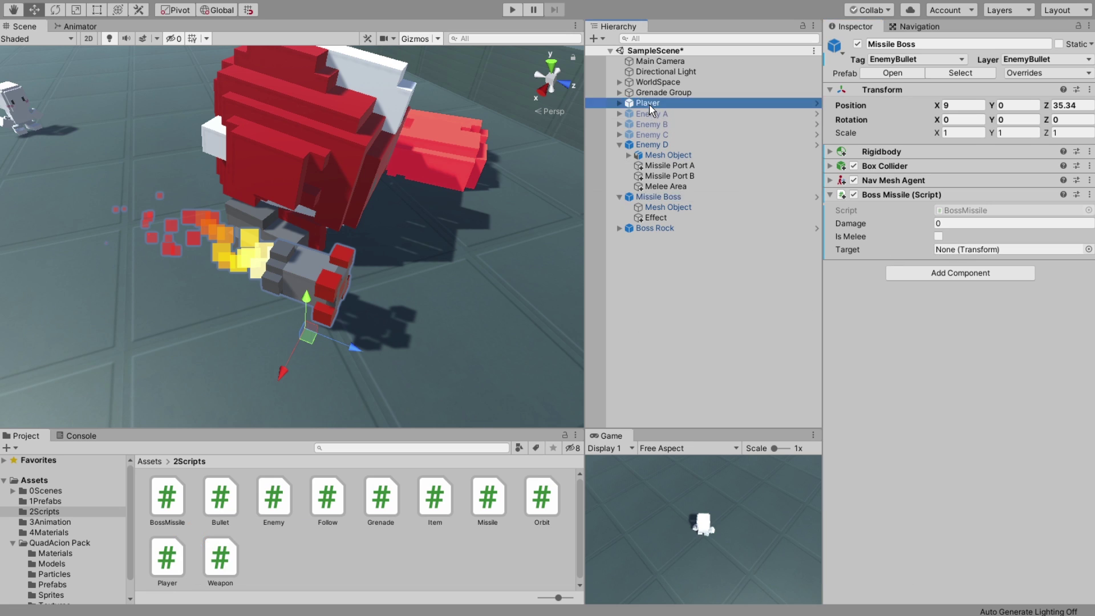
# Assign Player as the missile's Target and set Damage to 12.
pyautogui.moveTo(649, 104); pyautogui.dragTo(1032, 251)
pyautogui.click(942, 223)
pyautogui.write('12')
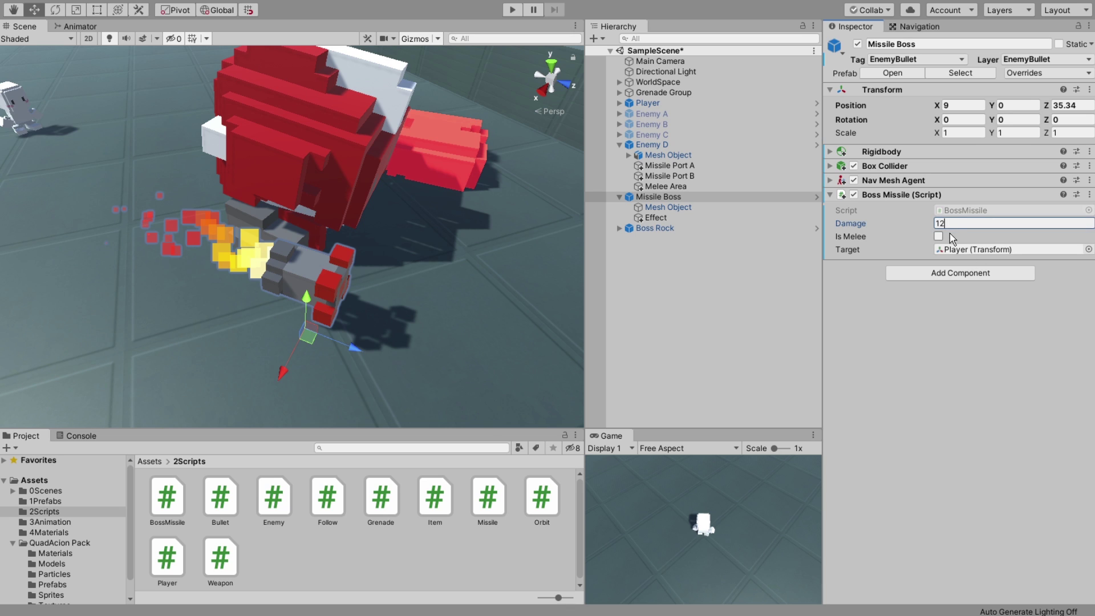
pyautogui.click(912, 346)
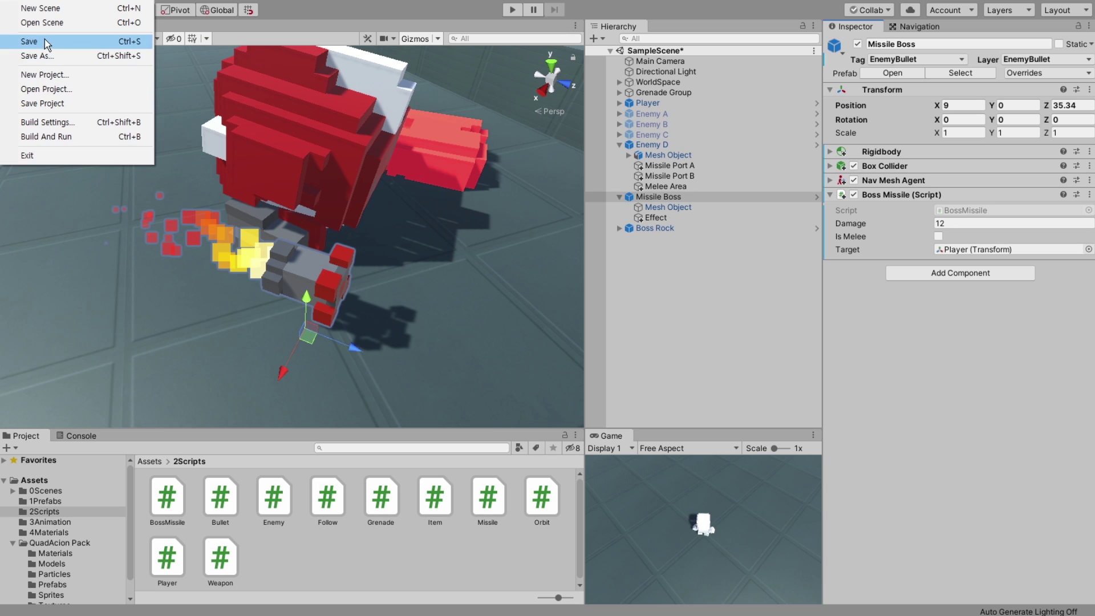
# Save the scene and the project.
pyautogui.click(29, 41)
pyautogui.click(16, 3)
pyautogui.click(57, 104)
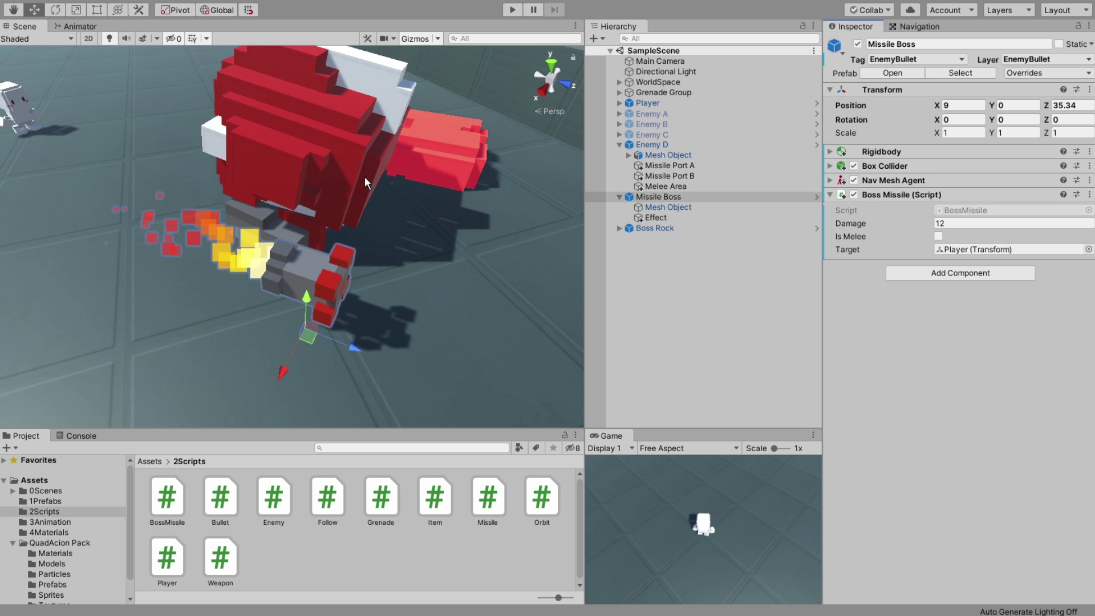
# Play-test the homing missile, checking the Player's stats and dodging it with WASD.
pyautogui.click(512, 9)
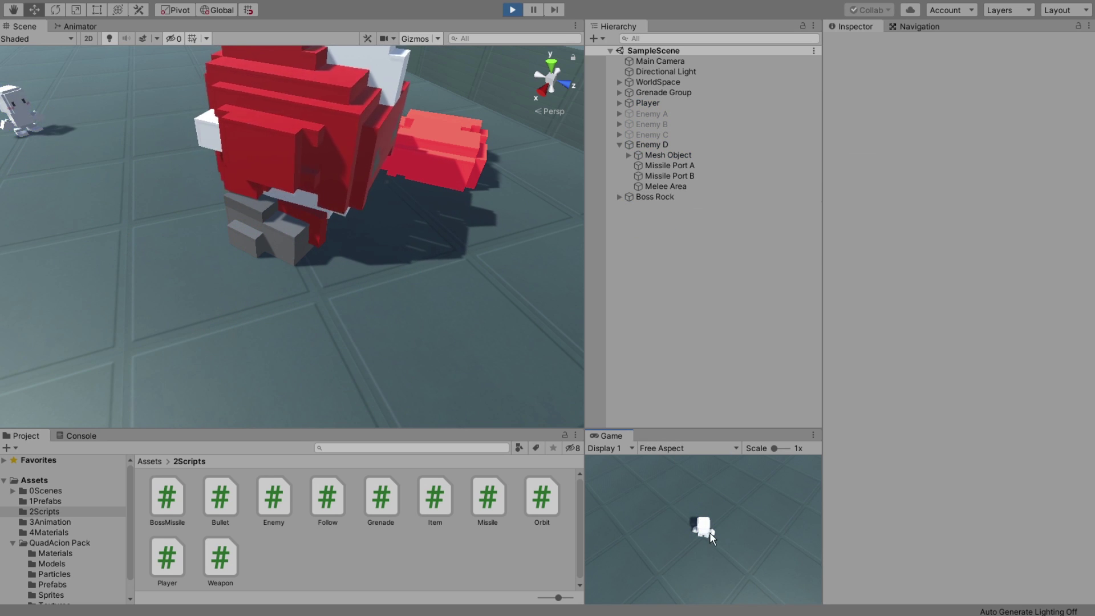
pyautogui.click(681, 107)
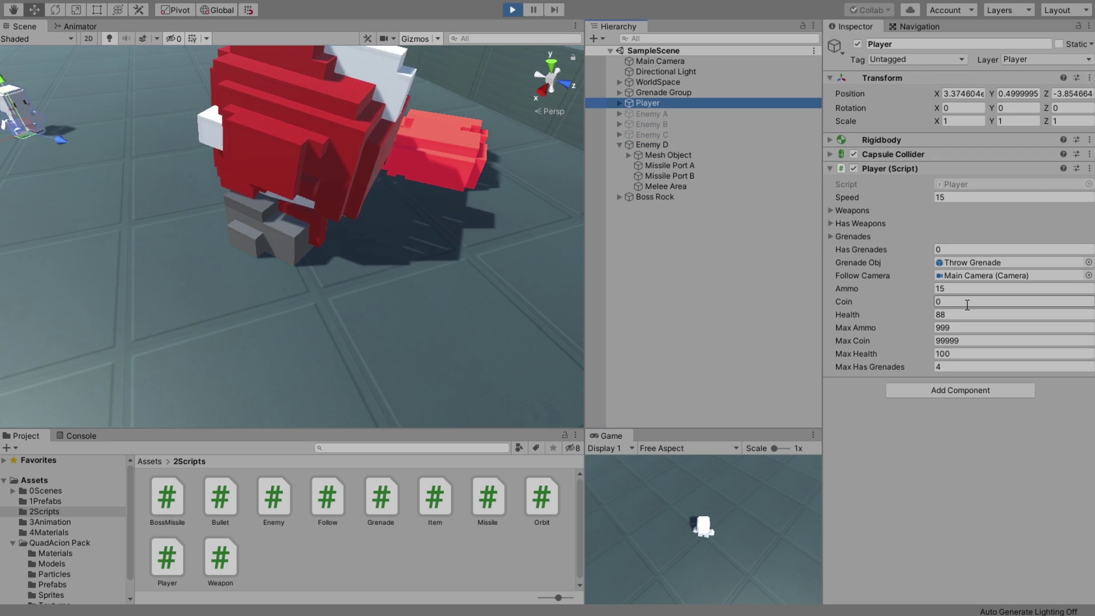
pyautogui.click(512, 10)
pyautogui.click(512, 10)
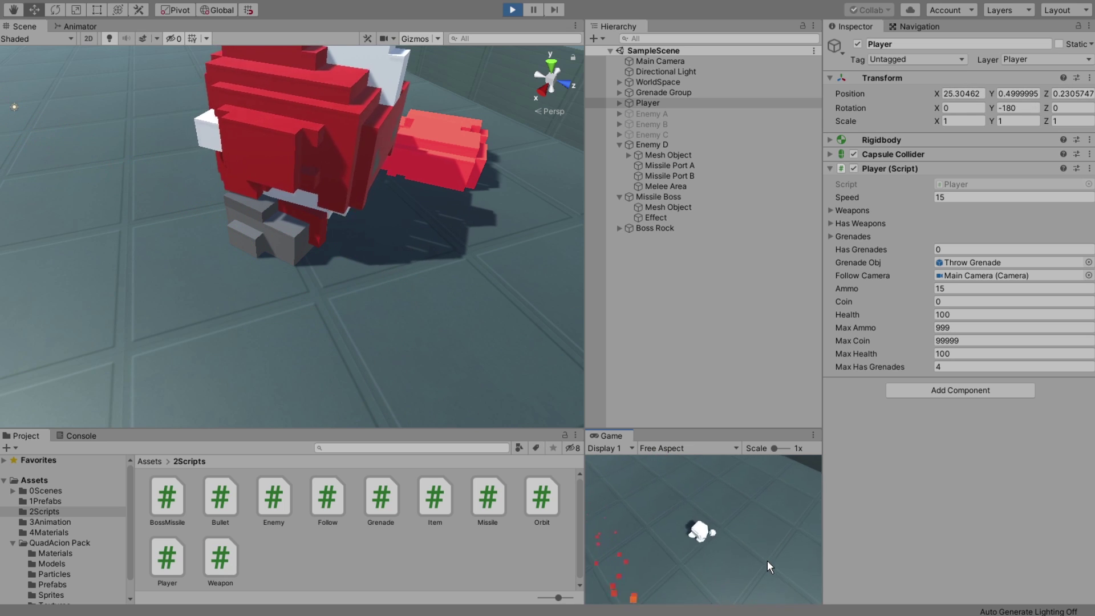
pyautogui.press('s')
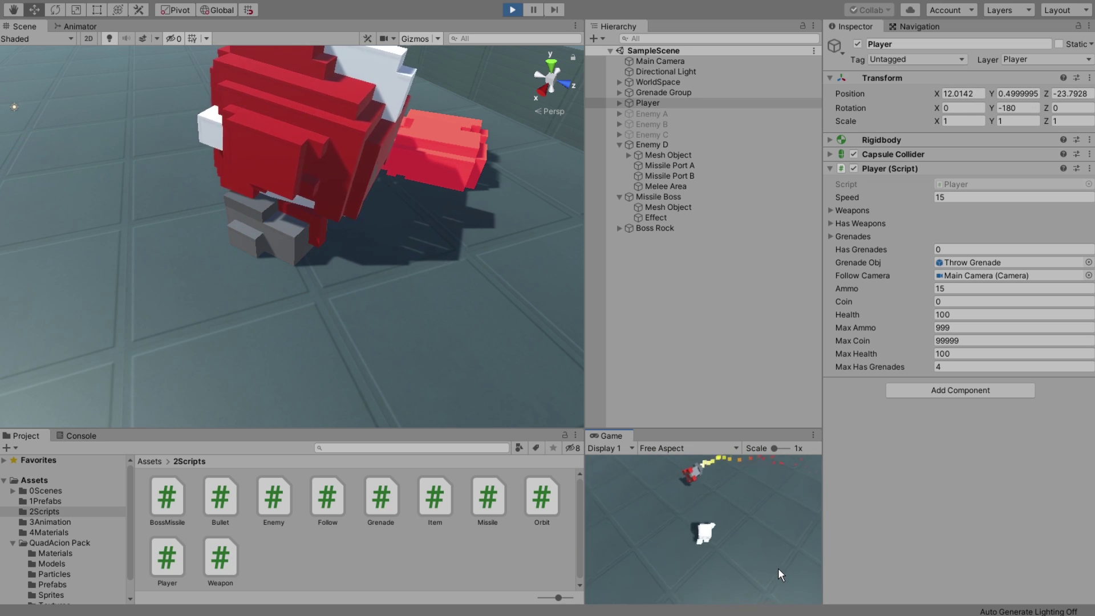
pyautogui.press('w')
pyautogui.press('s')
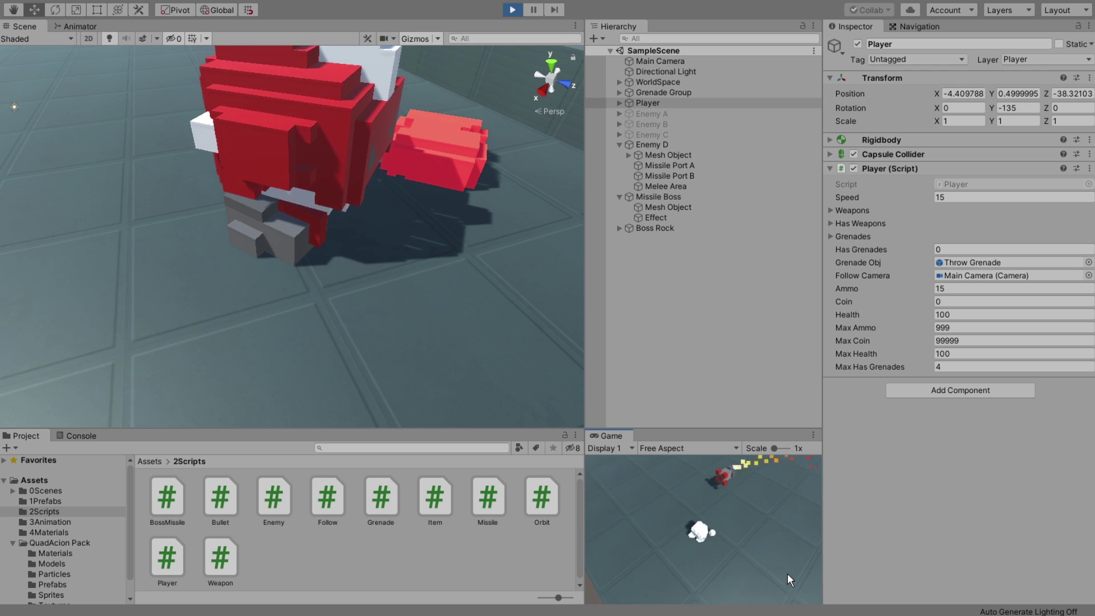
pyautogui.press('d')
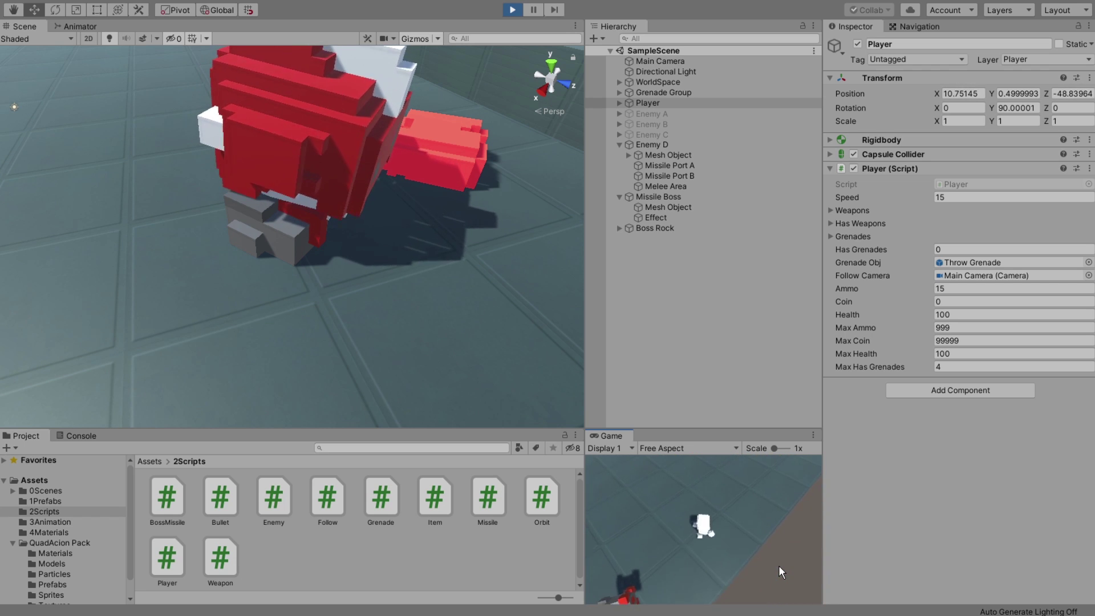
pyautogui.press('s')
pyautogui.press('a')
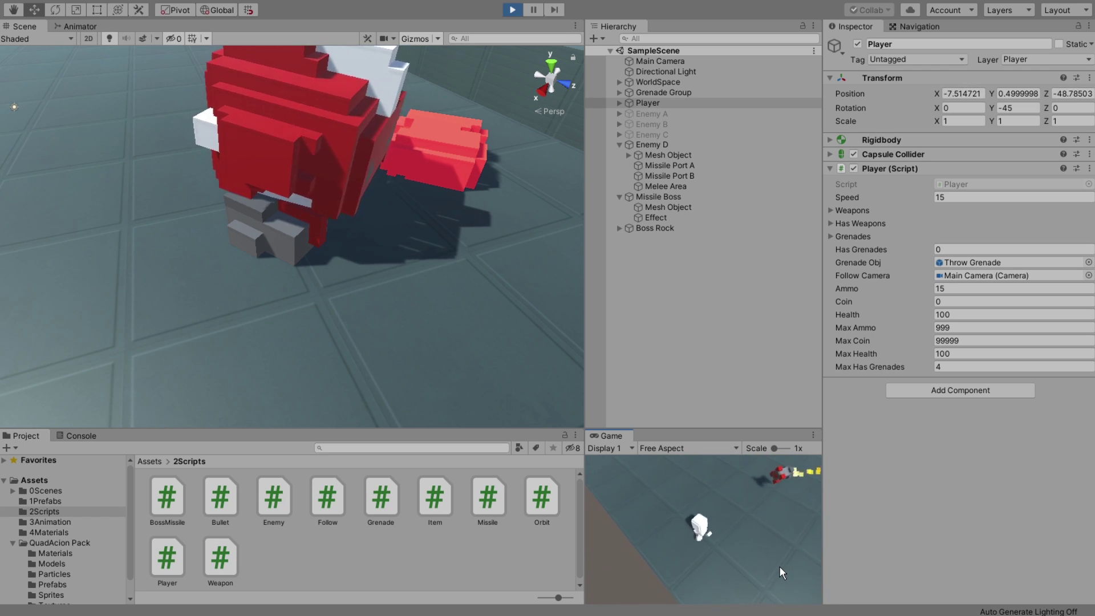
pyautogui.press('w')
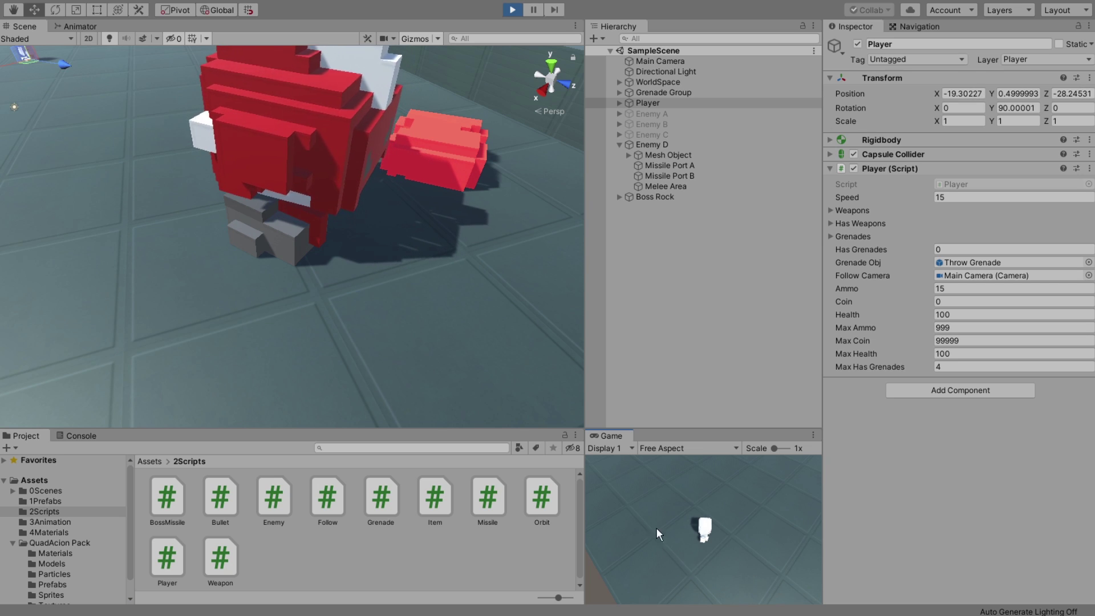
# Stop Play mode, collapse Missile Boss and Enemy D, and frame Boss Rock.
pyautogui.click(512, 16)
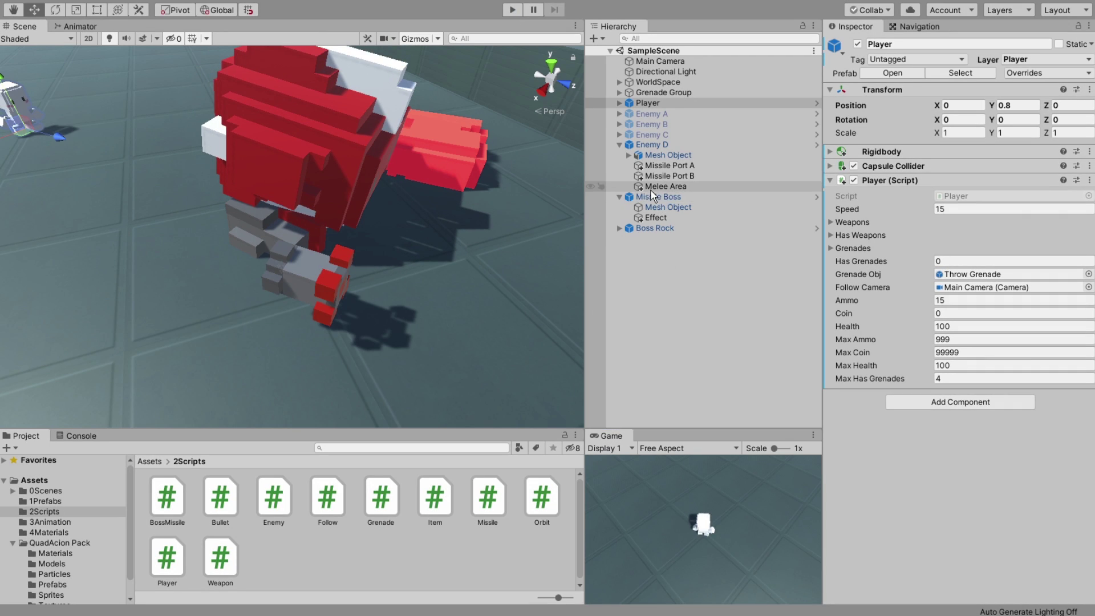
pyautogui.click(672, 196)
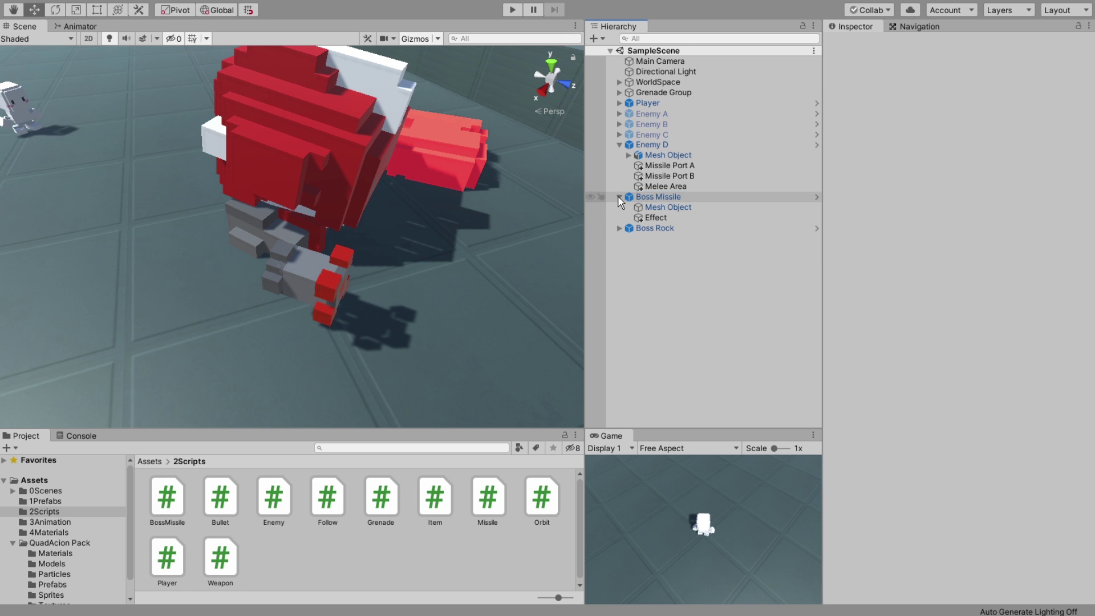
pyautogui.click(619, 197)
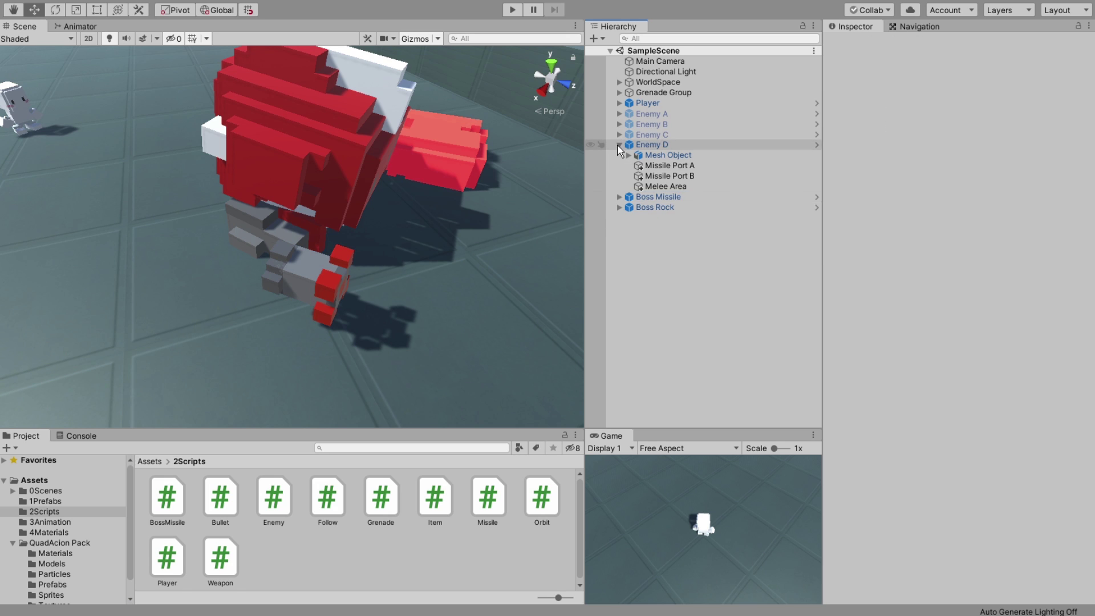
pyautogui.click(619, 145)
pyautogui.doubleClick(652, 164)
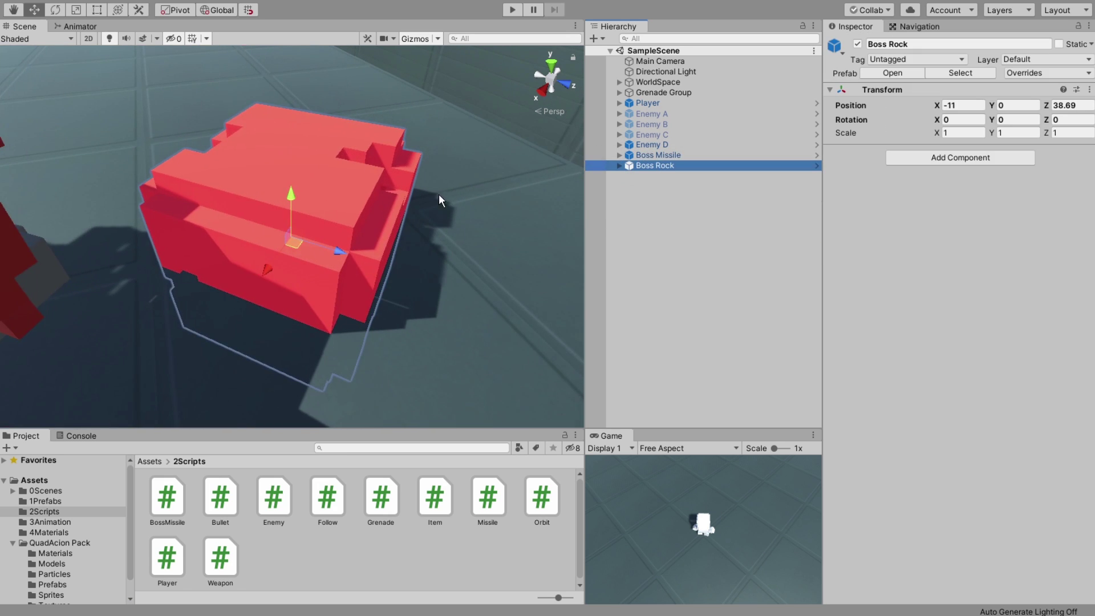
# Move Boss Rock across the arena to position 16.8, 3.6, -27.7.
pyautogui.keyDown('alt'); pyautogui.moveTo(507, 269); pyautogui.dragTo(454, 261); pyautogui.keyUp('alt')
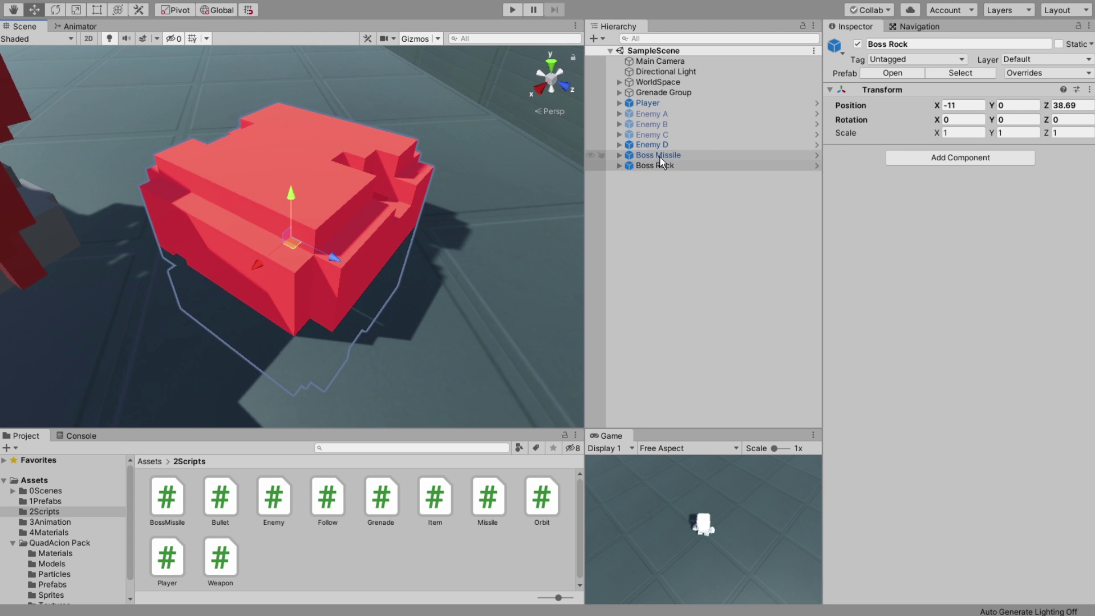
pyautogui.scroll(-10, 314, 170)
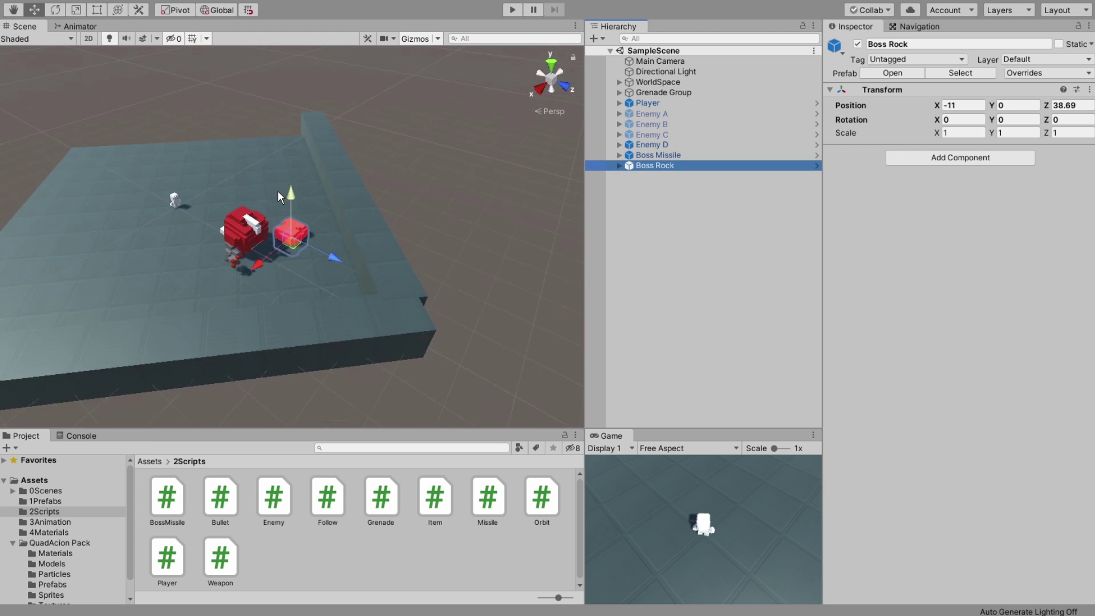
pyautogui.scroll(2, 336, 274)
pyautogui.moveTo(384, 252)
pyautogui.mouseDown()
pyautogui.moveTo(141, 214)
pyautogui.moveTo(115, 153)
pyautogui.mouseUp()
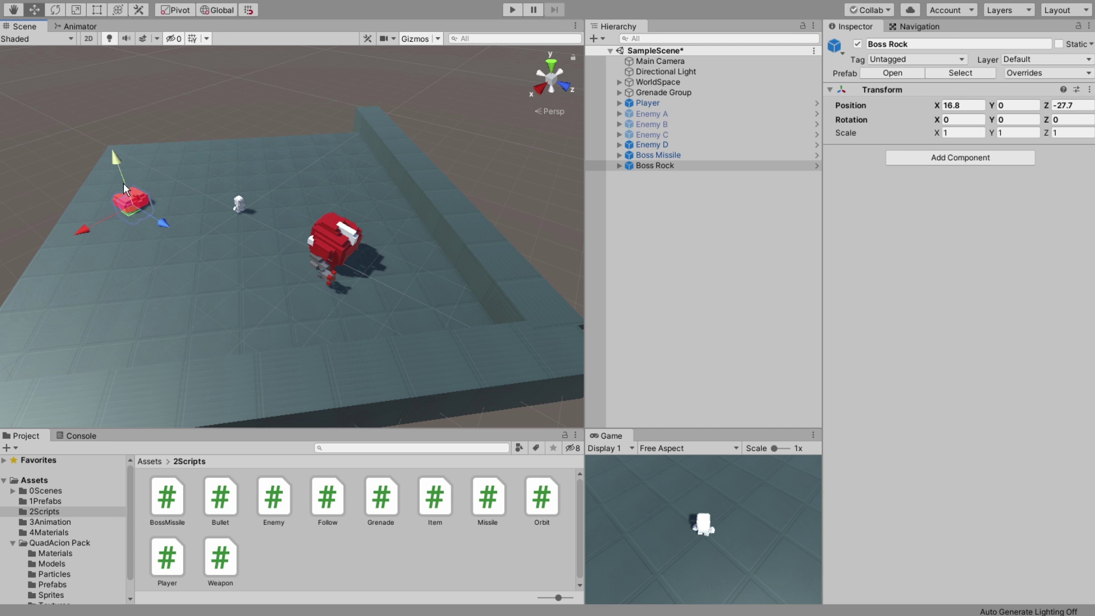
pyautogui.scroll(5, 155, 206)
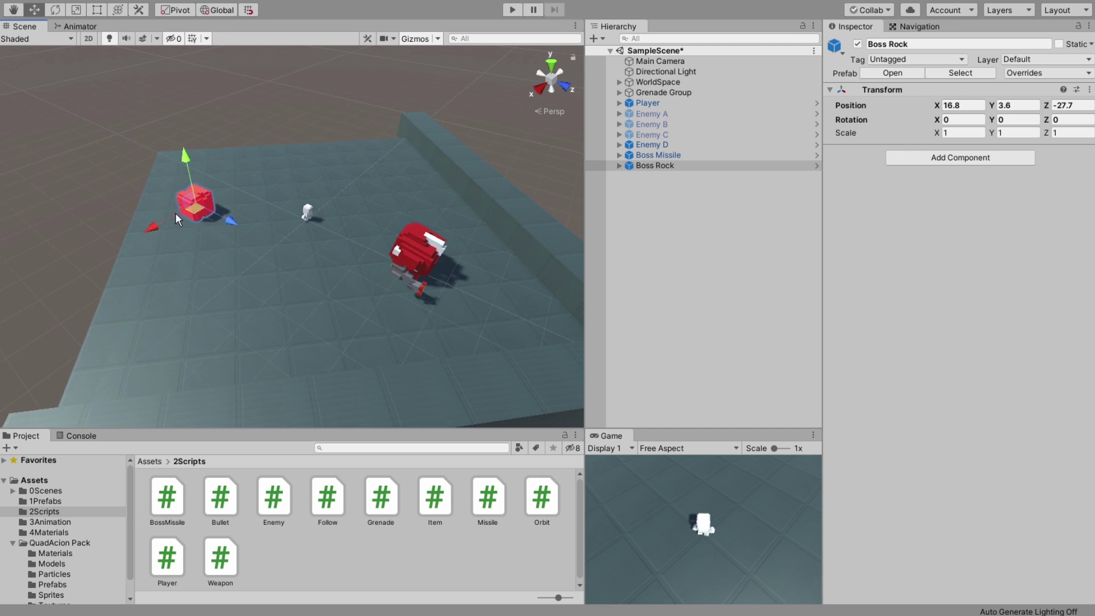
pyautogui.scroll(2, 138, 226)
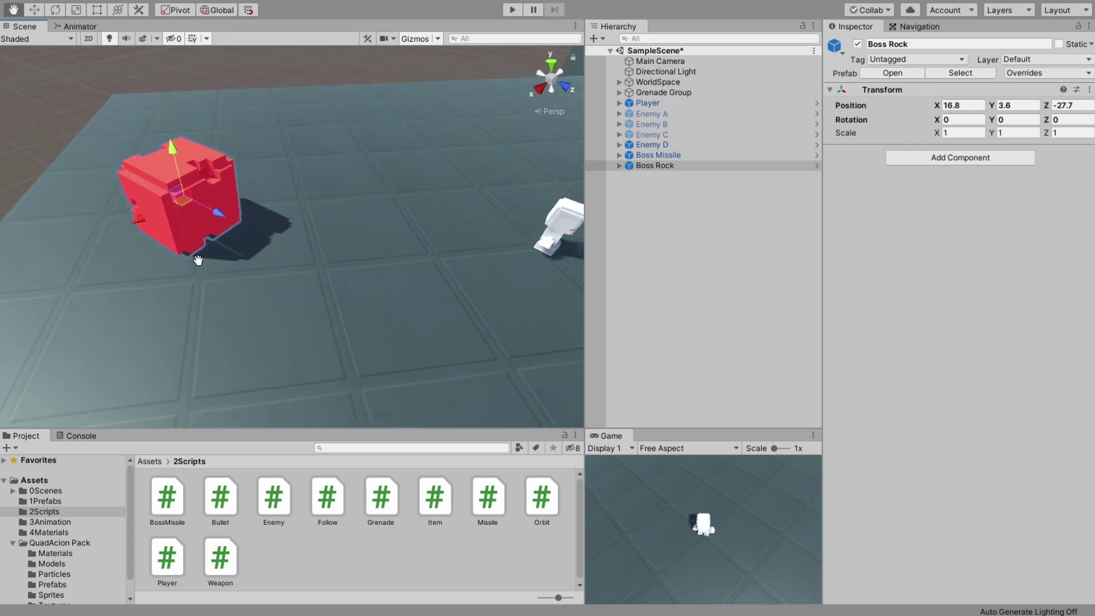
pyautogui.scroll(2, 178, 249)
pyautogui.scroll(2, 127, 236)
pyautogui.scroll(2, 212, 262)
pyautogui.scroll(2, 212, 262)
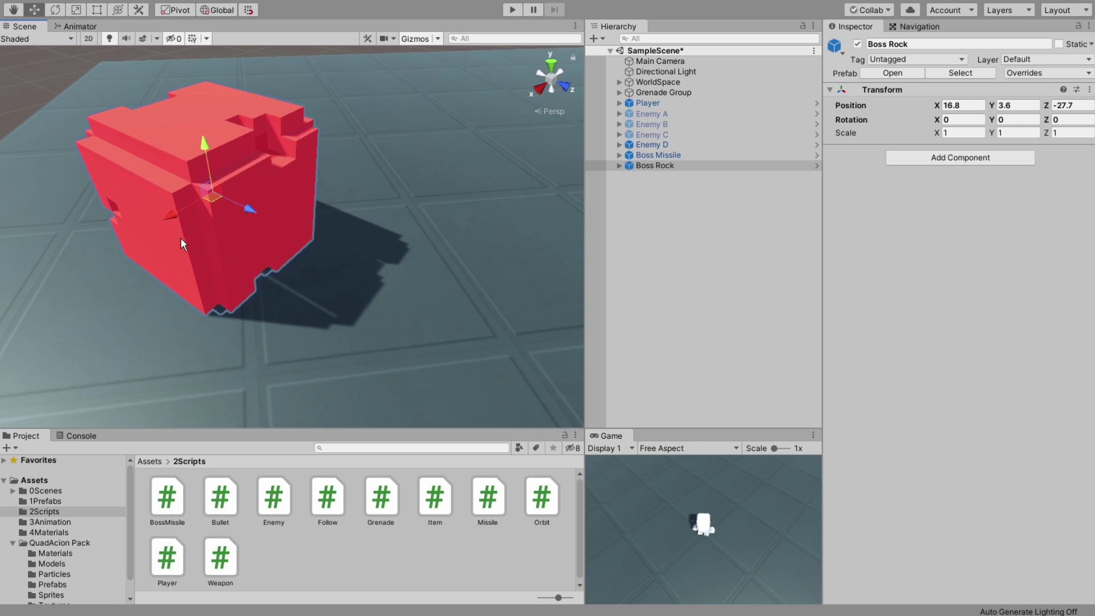
pyautogui.scroll(2, 181, 237)
pyautogui.scroll(1, 180, 237)
pyautogui.click(675, 167)
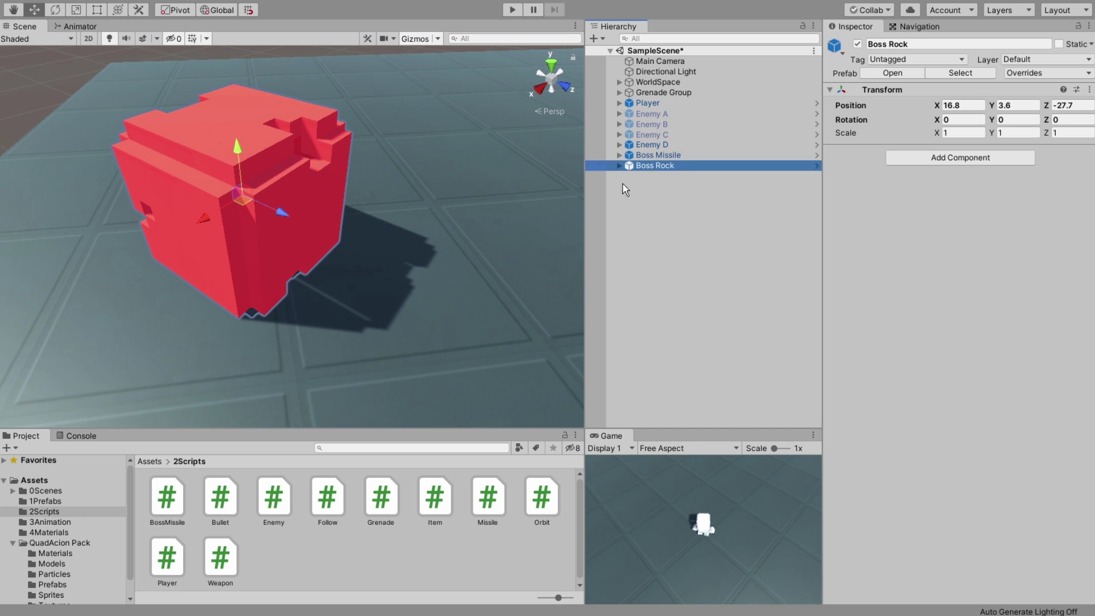
# Add a Rigidbody to Boss Rock with mass 10, angular drag 0 and frozen Y/Z rotation.
pyautogui.click(916, 160)
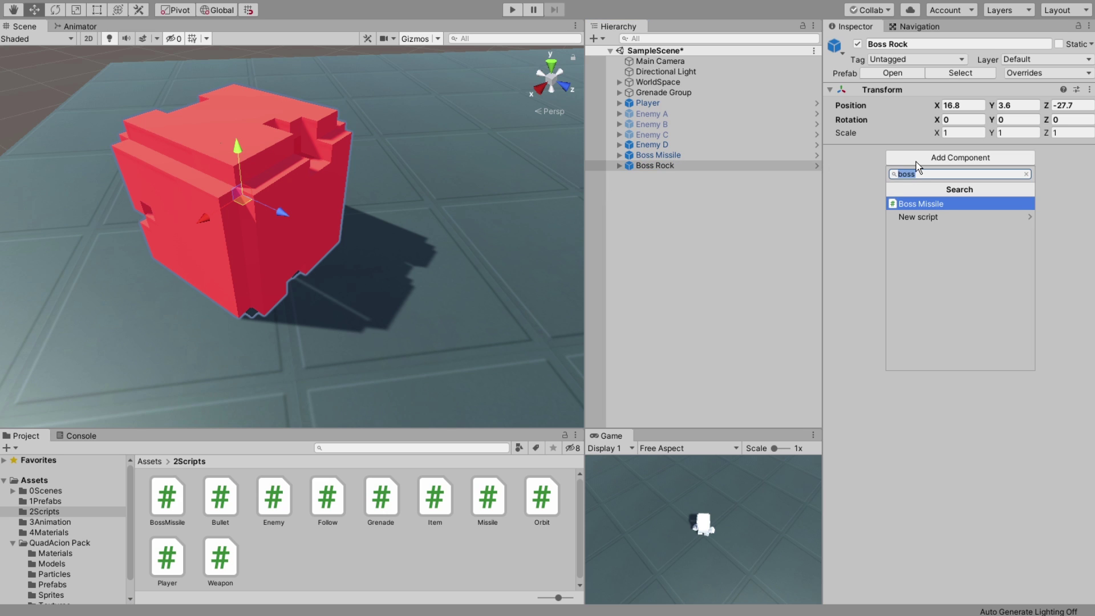
pyautogui.press('BackSpace')
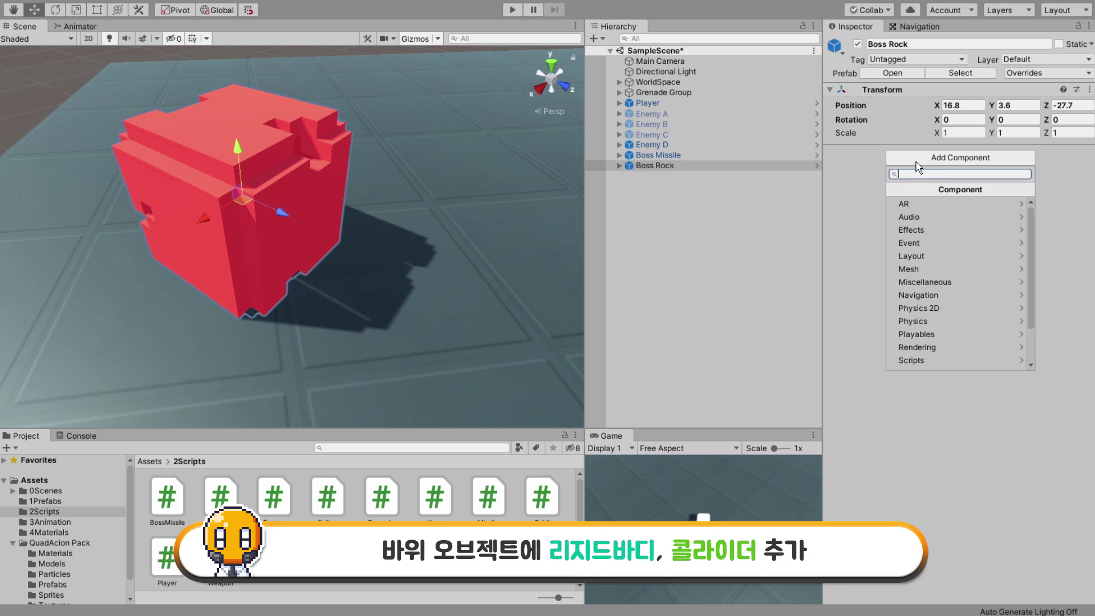
pyautogui.write('ri')
pyautogui.click(922, 205)
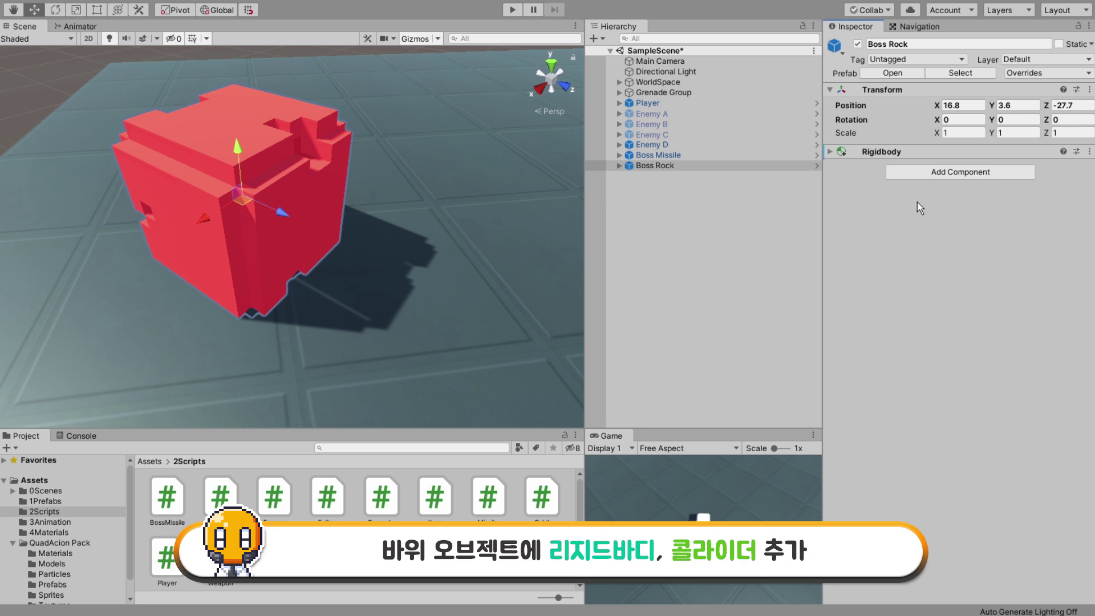
pyautogui.click(830, 152)
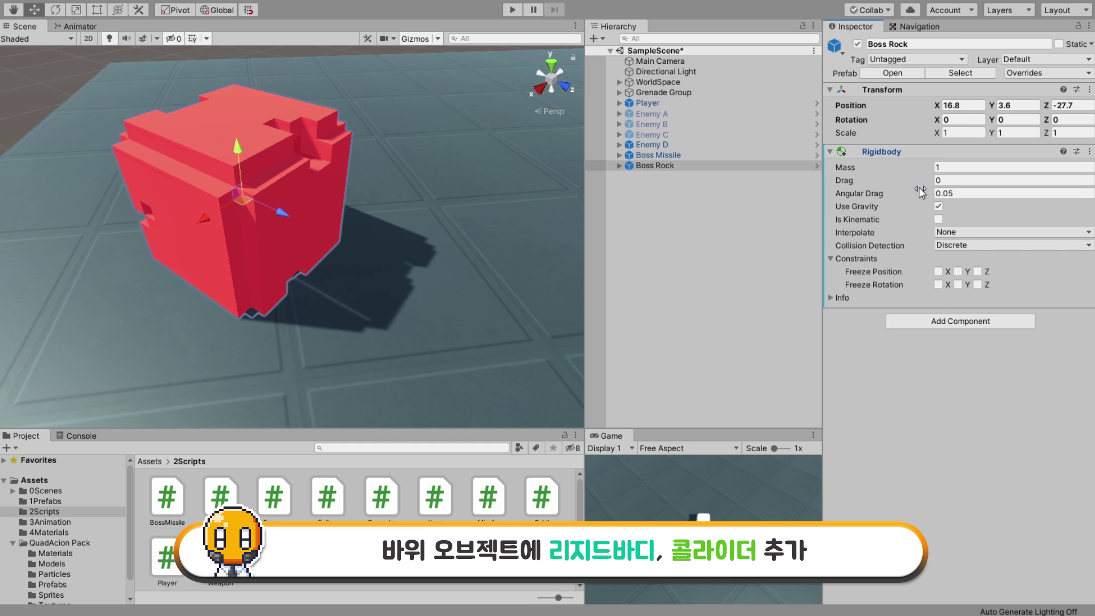
pyautogui.click(951, 168)
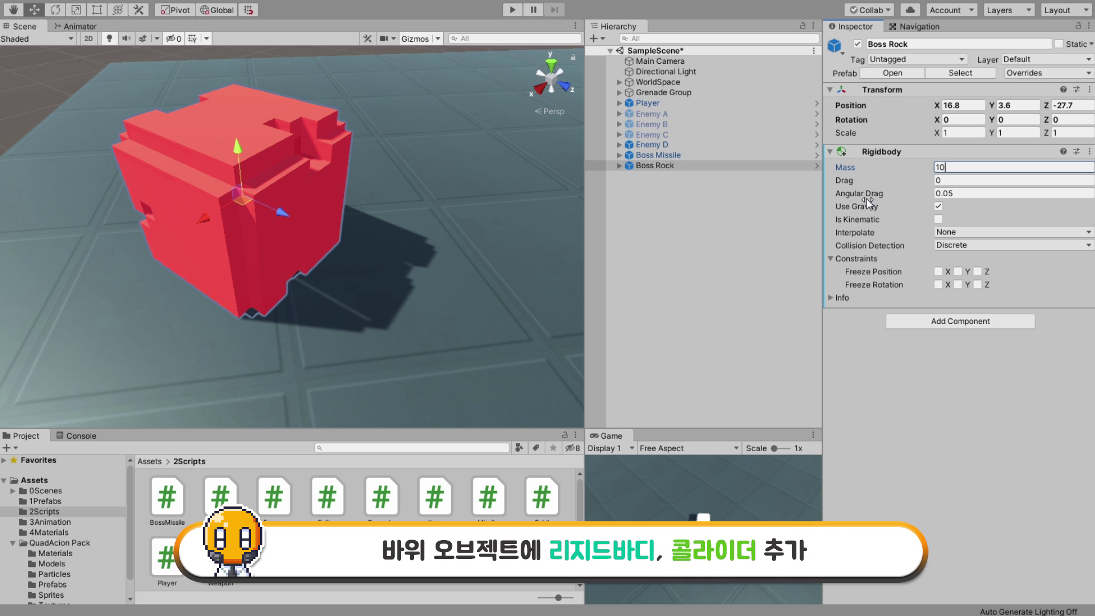
pyautogui.click(950, 194)
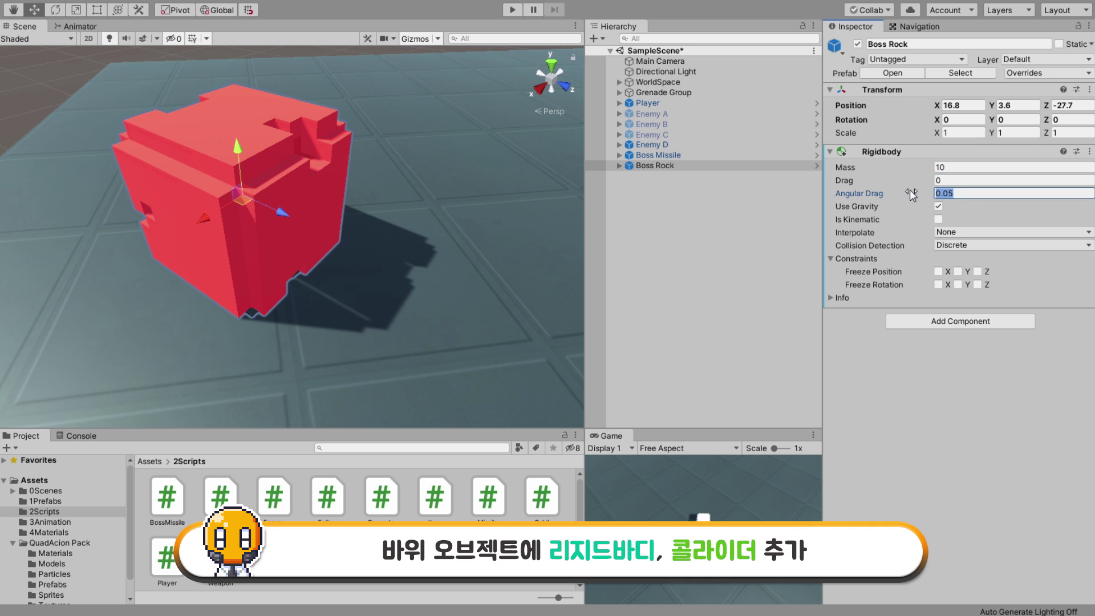
pyautogui.write('0')
pyautogui.click(958, 285)
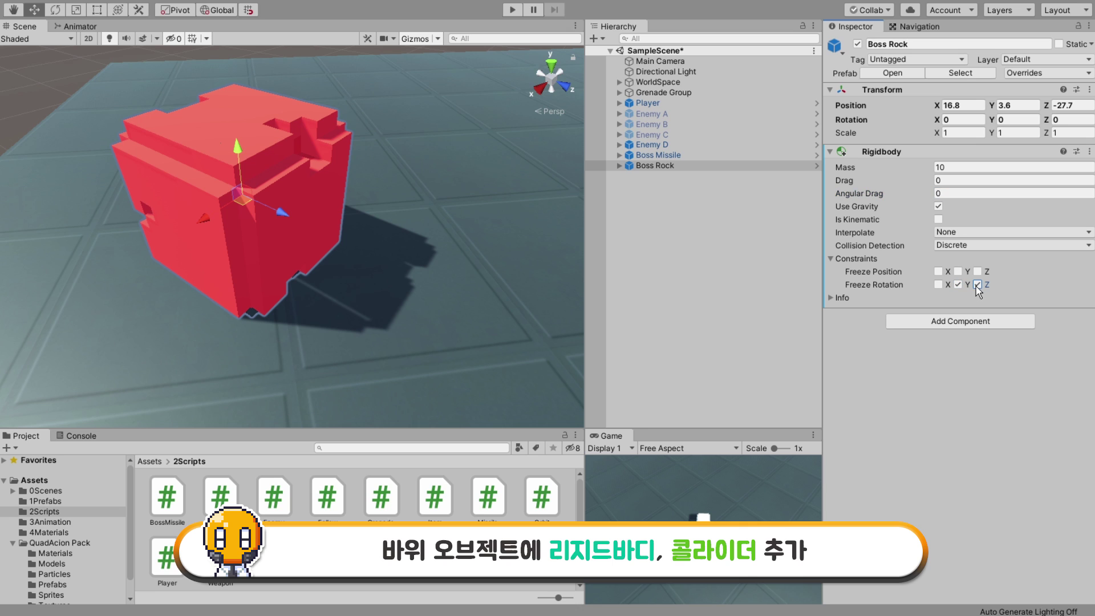
# Add a Sphere Collider with radius 4 and collapse both component panels.
pyautogui.click(907, 323)
pyautogui.write('ri')
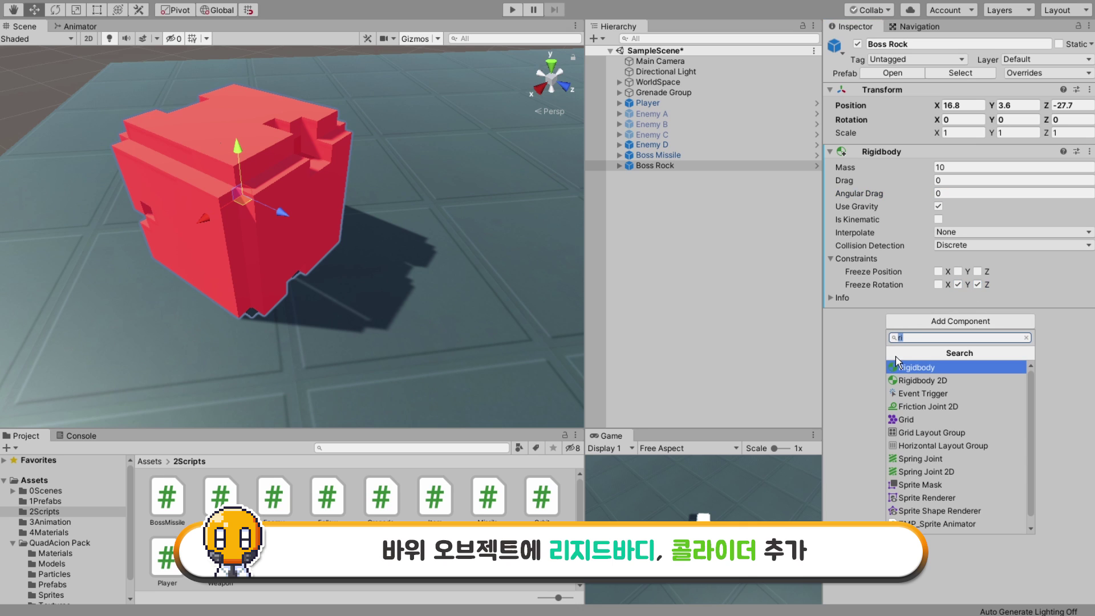
pyautogui.write('sp')
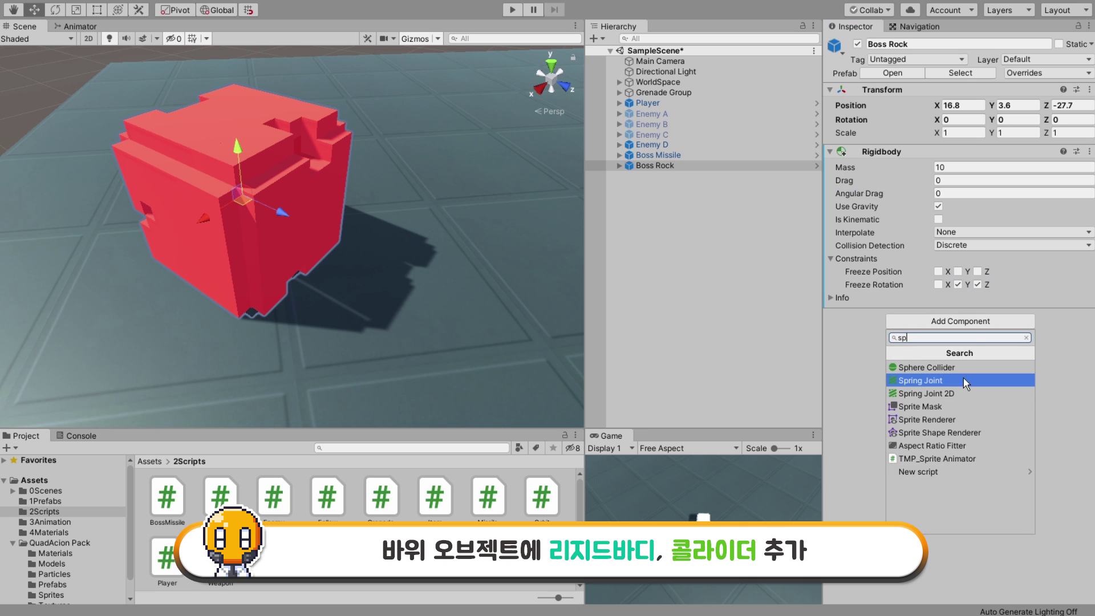
pyautogui.click(969, 367)
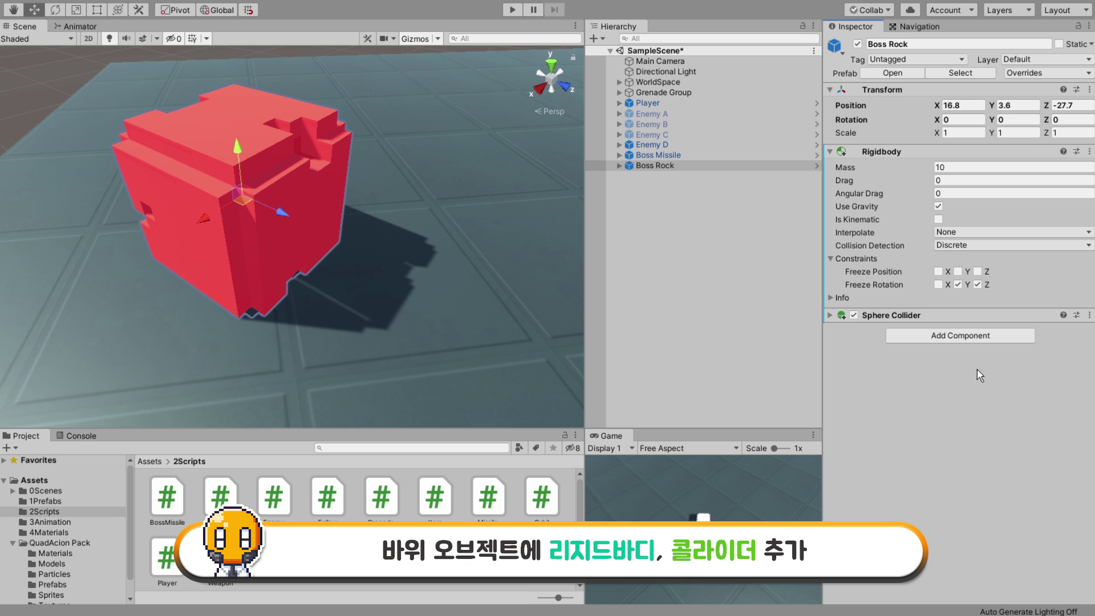
pyautogui.click(831, 316)
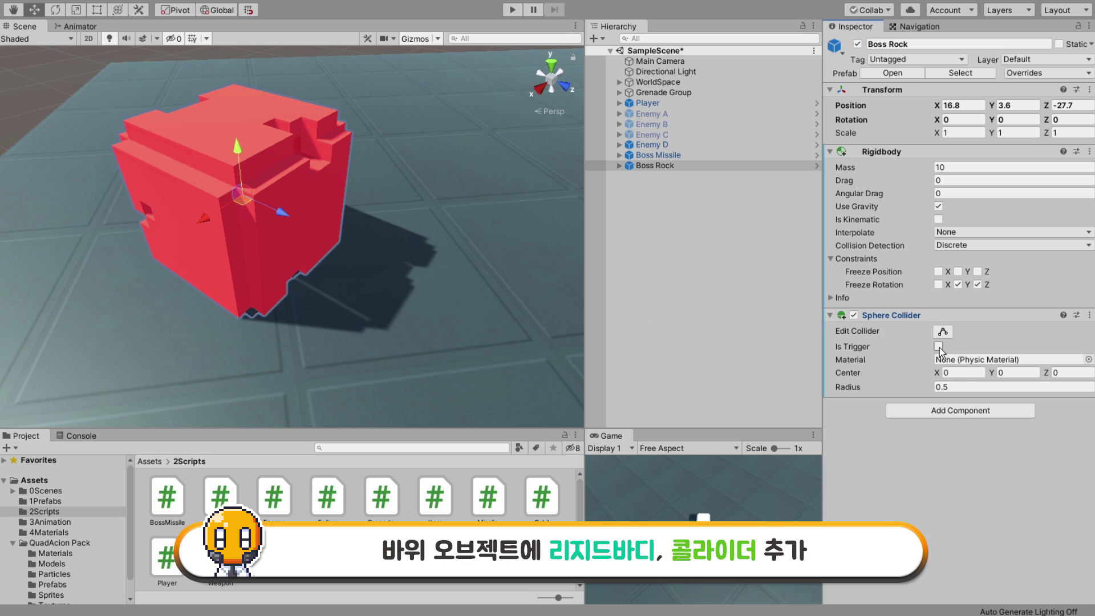
pyautogui.click(950, 386)
pyautogui.write('4')
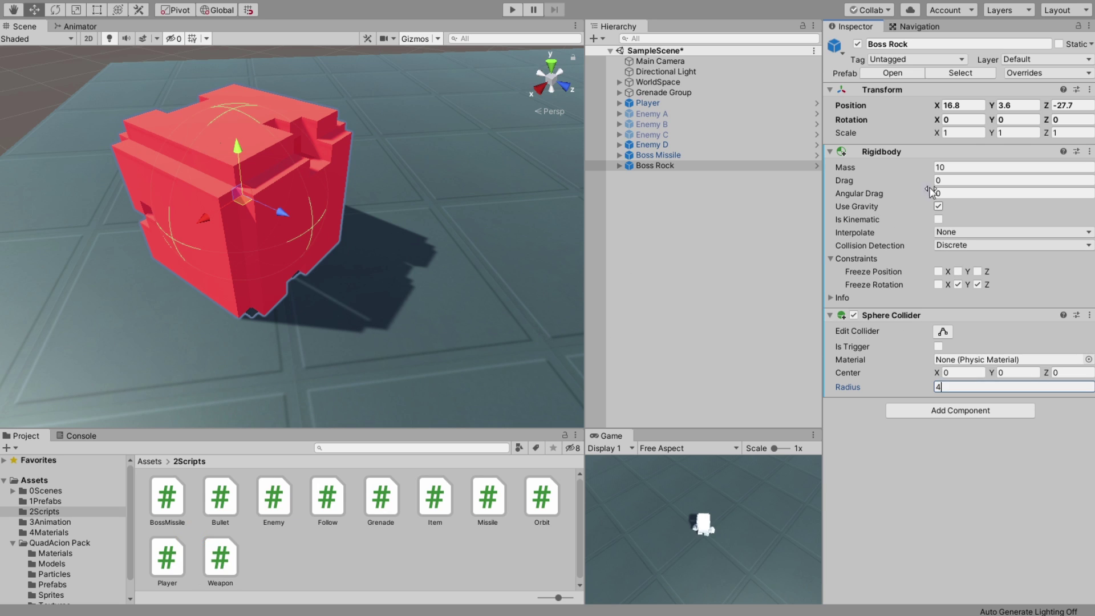
pyautogui.click(881, 151)
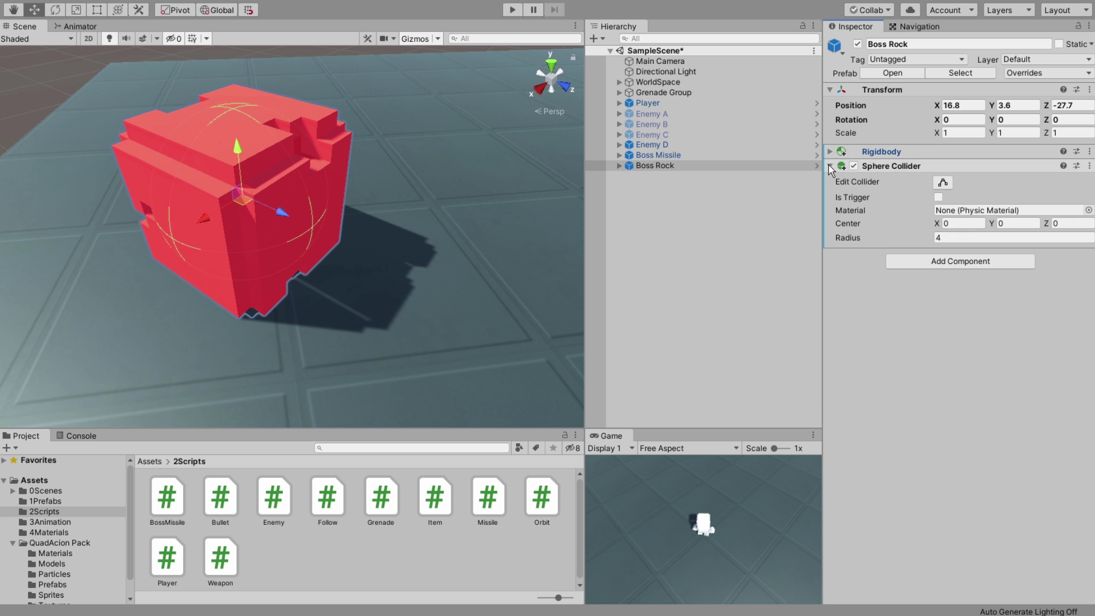
pyautogui.click(890, 165)
# Create a C# script named BossRock in the 2Scripts folder.
pyautogui.click(949, 188)
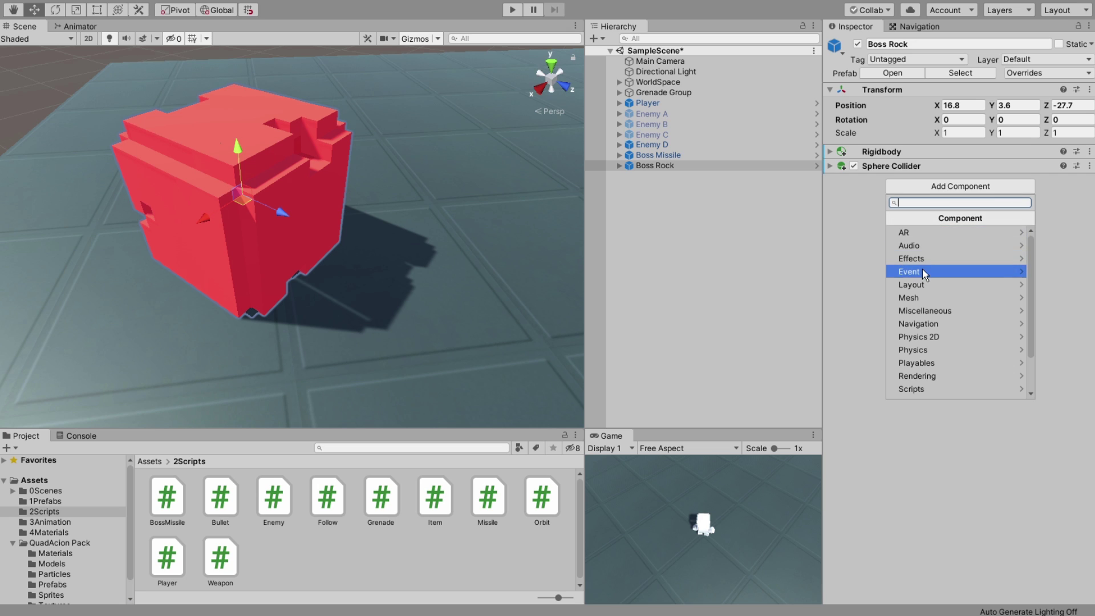
pyautogui.click(337, 561)
pyautogui.rightClick(287, 556)
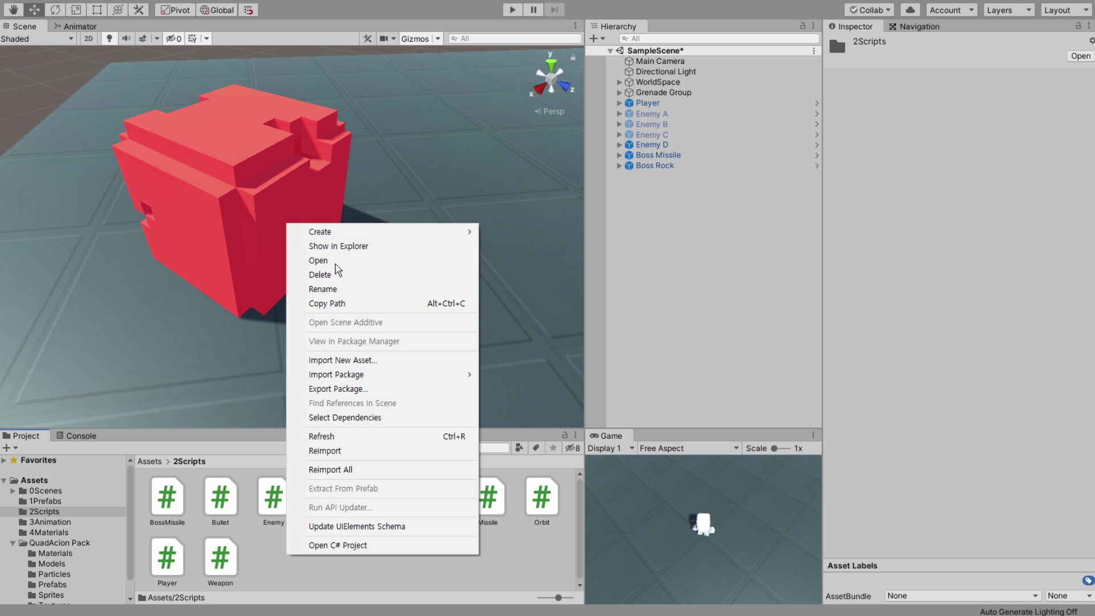
pyautogui.click(563, 181)
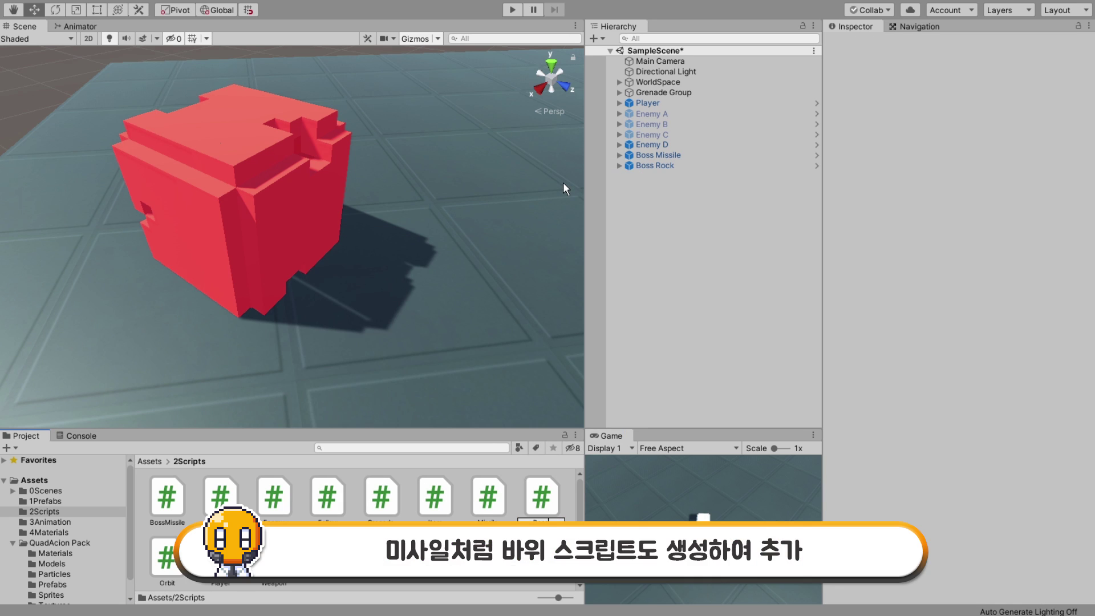
pyautogui.write('ock')
pyautogui.press('Return')
# Open BossRock in Visual Studio and remove its template comments.
pyautogui.doubleClick(220, 496)
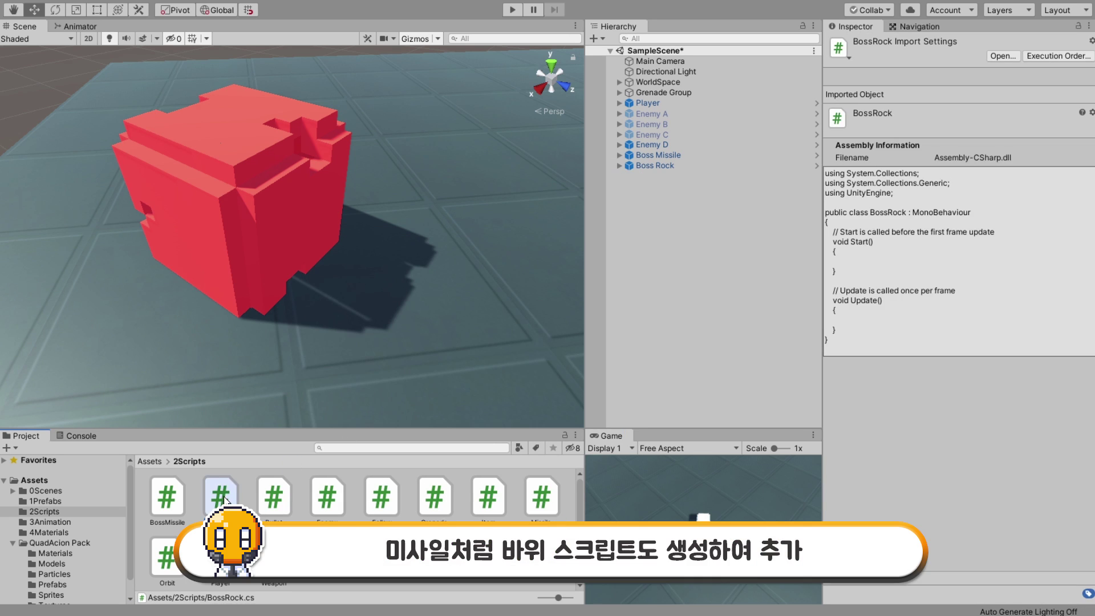
pyautogui.hotkey('ctrl', 'l')
pyautogui.hotkey('ctrl', 'l')
pyautogui.press('Return')
pyautogui.press('Return')
pyautogui.press('Up')
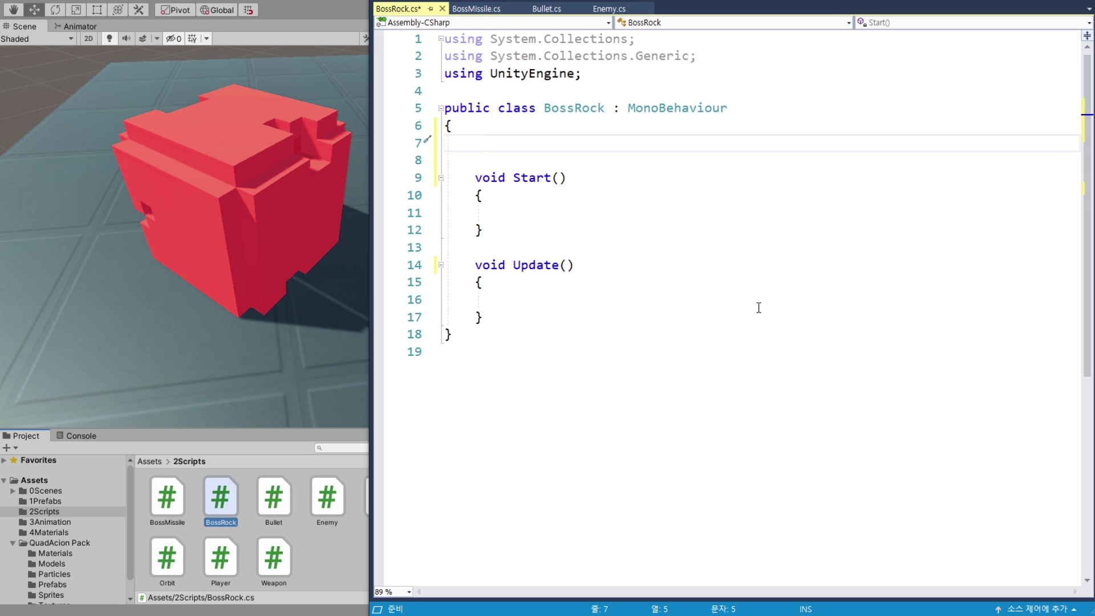
# Declare the fields Rigidbody rigid, float angularPower = 2, float scaleValue = 0.1f and bool isShoot.
pyautogui.write('Ri')
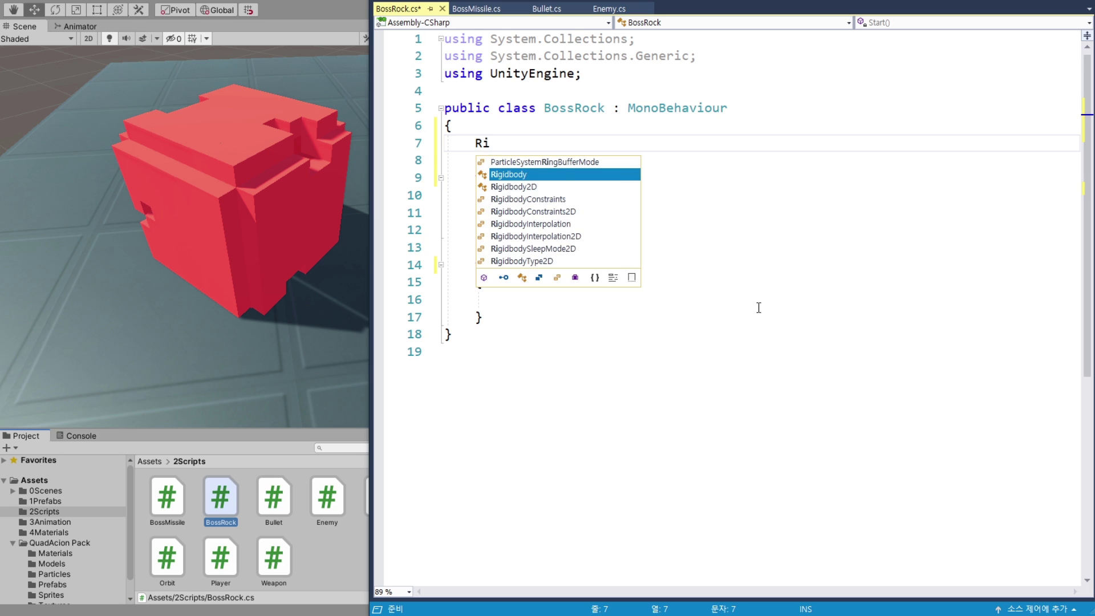
pyautogui.write('gidbody rigid;')
pyautogui.press('Return')
pyautogui.write('fl')
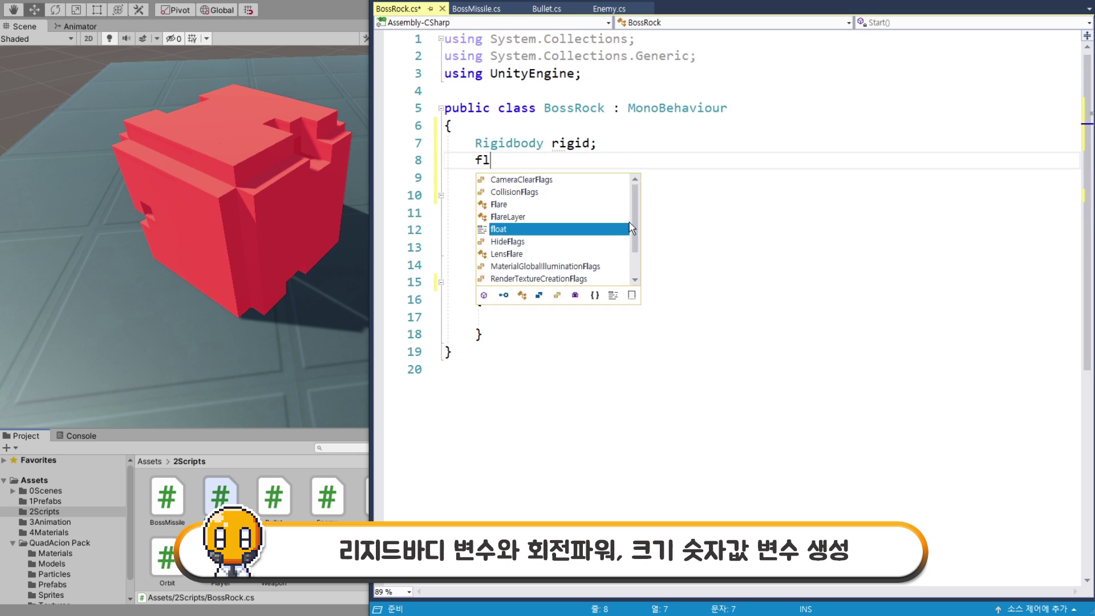
pyautogui.write('oat angularPower = 2;')
pyautogui.press('Return')
pyautogui.write('float s')
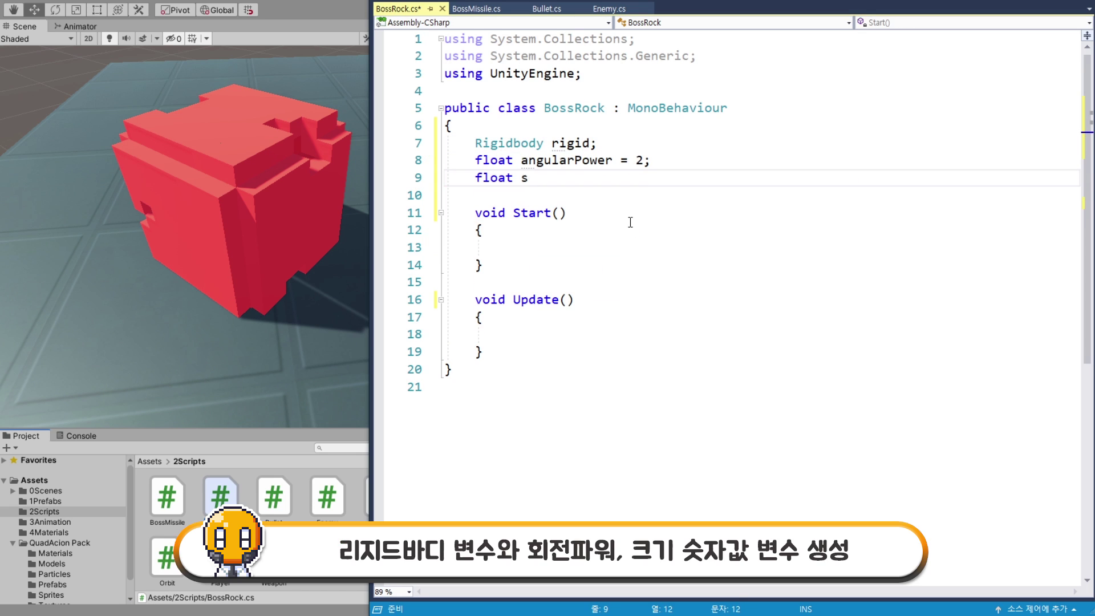
pyautogui.write('caleValue = 0.1f;')
pyautogui.click(509, 195)
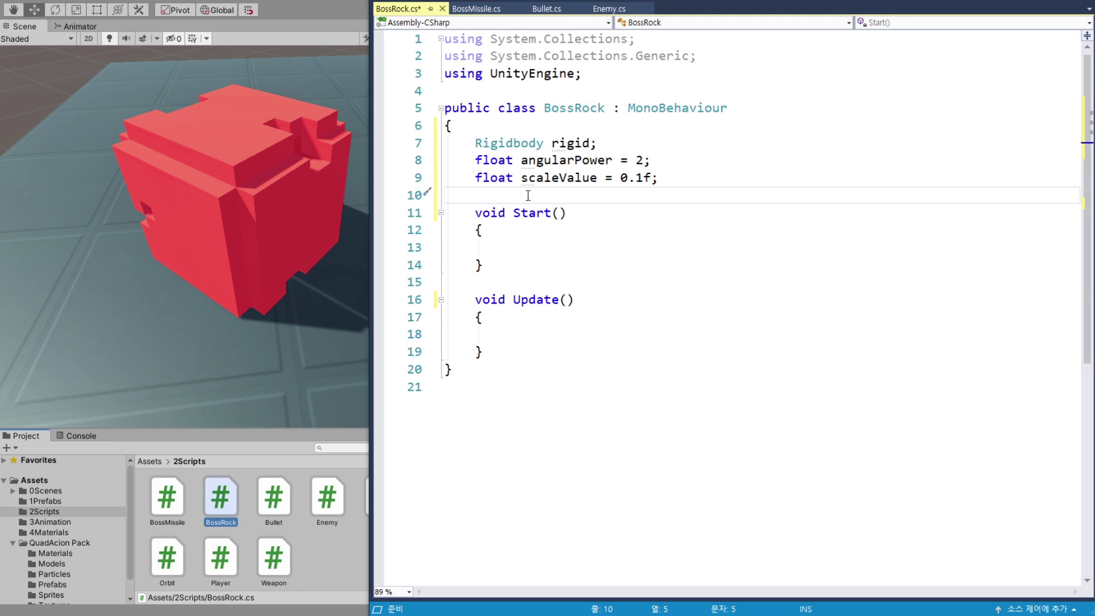
pyautogui.write('bool isSh')
pyautogui.write('ootl;')
pyautogui.press('BackSpace')
pyautogui.write(';')
pyautogui.press('Return')
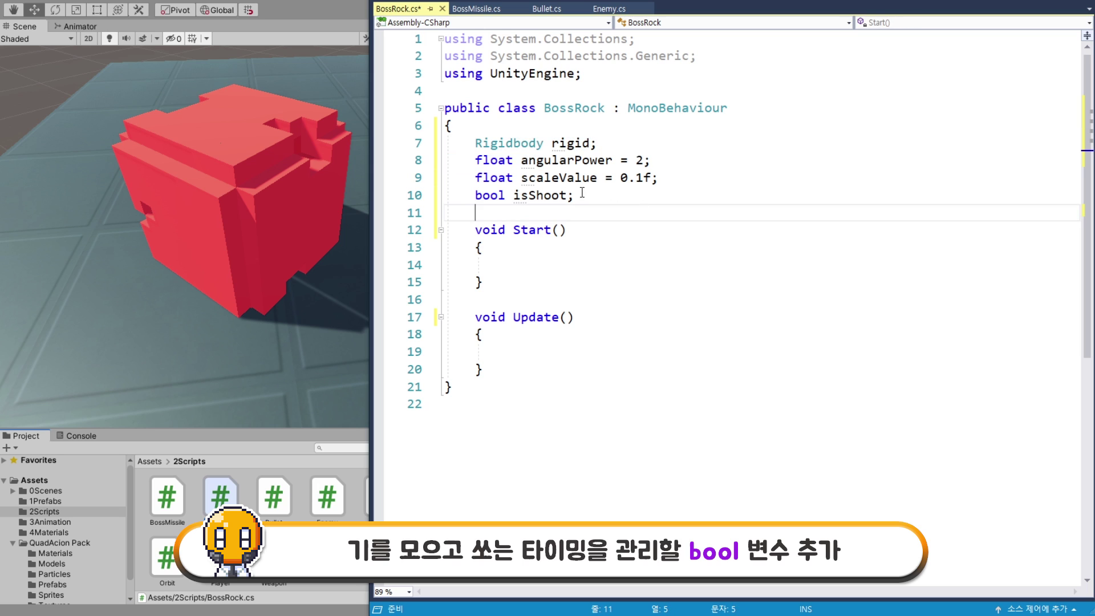
# Rename Start to Awake with rigid = GetComponent<Rigidbody>(), and delete the Update method.
pyautogui.click(585, 143)
pyautogui.doubleClick(533, 230)
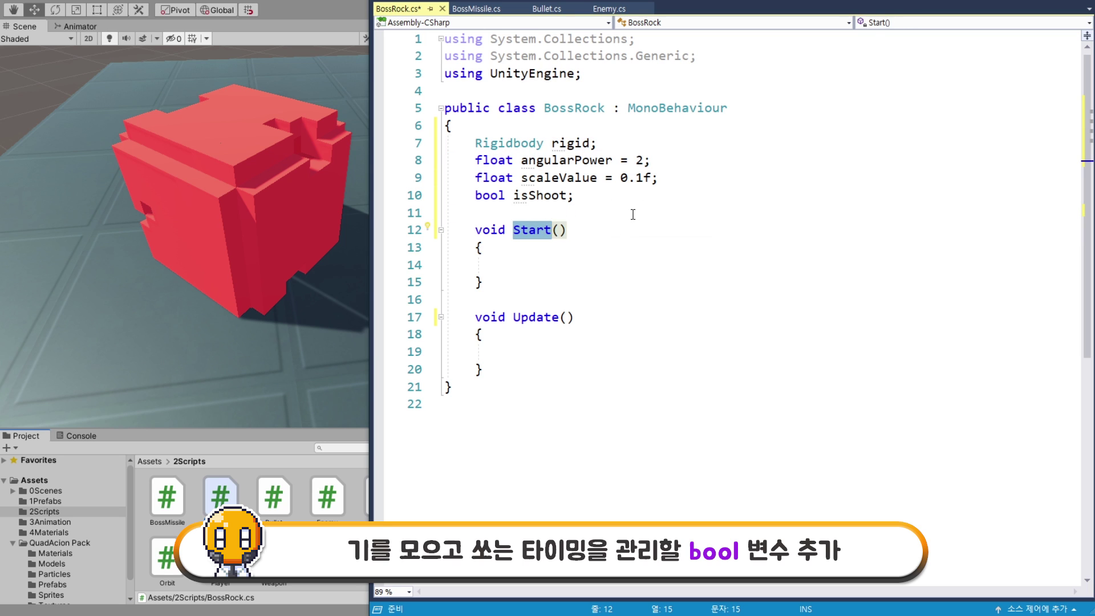
pyautogui.write('Awake')
pyautogui.press('Down')
pyautogui.press('Down')
pyautogui.write('rigid = GetComponent')
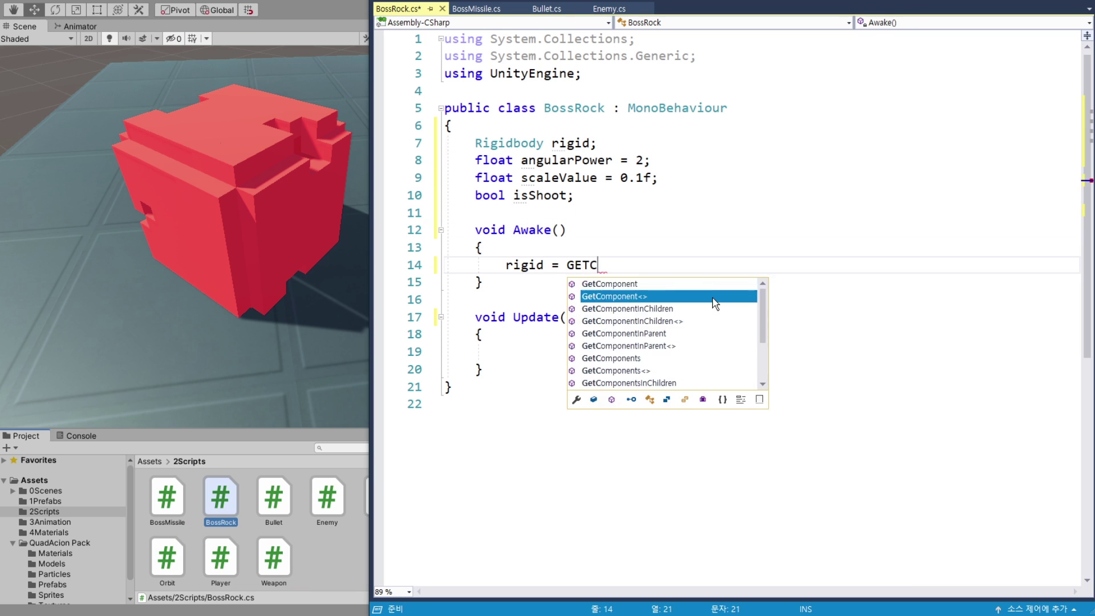
pyautogui.write('<>();')
pyautogui.doubleClick(512, 143)
pyautogui.hotkey('ctrl', 'c')
pyautogui.click(664, 265)
pyautogui.hotkey('ctrl', 'v')
pyautogui.press('End')
pyautogui.press('Return')
pyautogui.moveTo(475, 282); pyautogui.dragTo(538, 336)
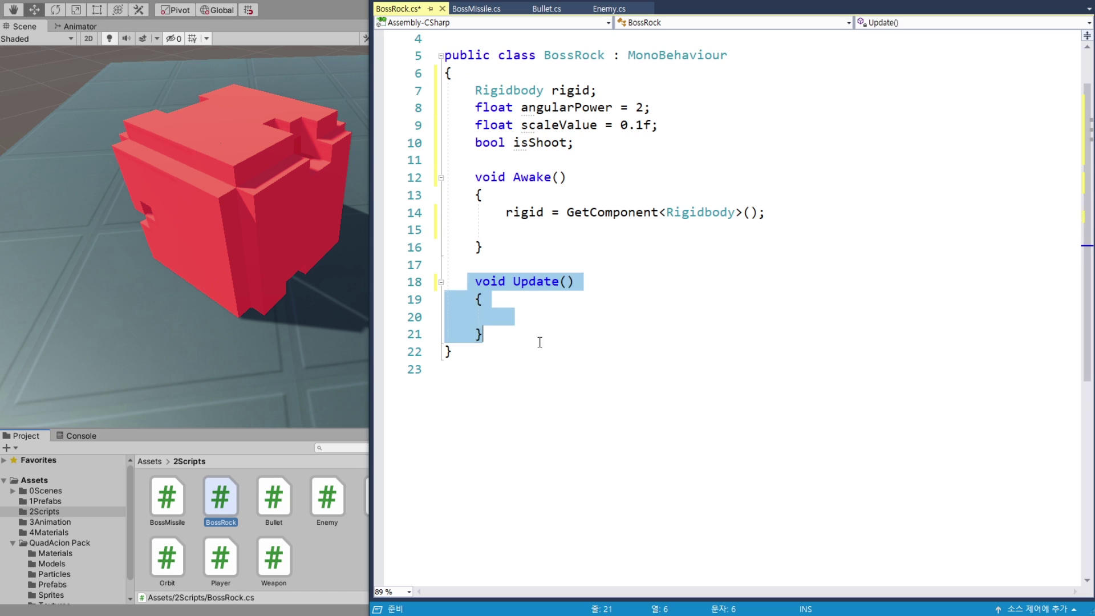
pyautogui.press('Delete')
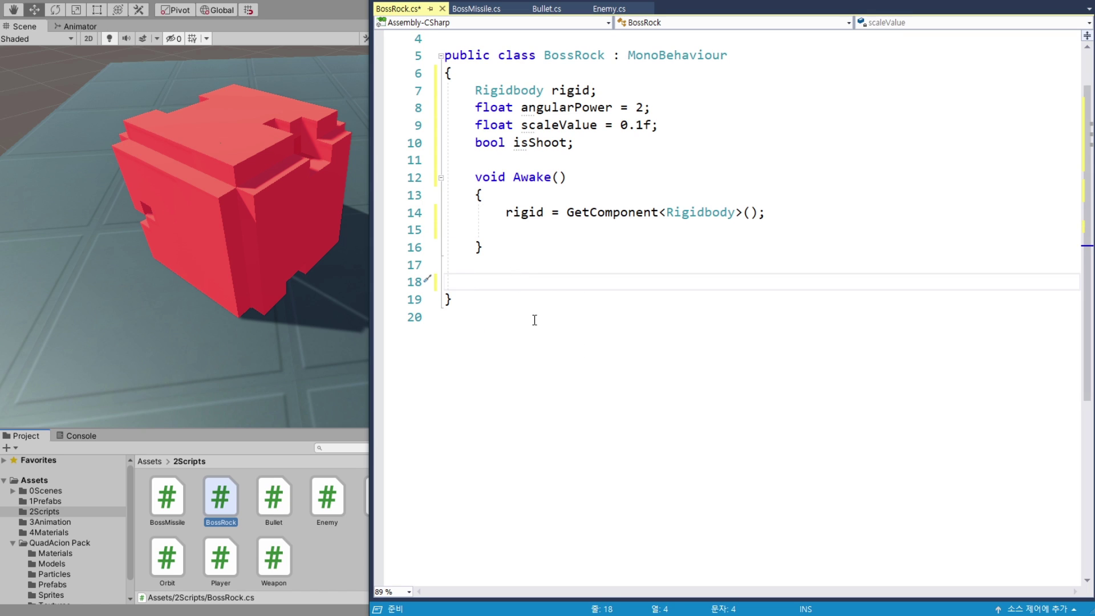
# Add an IEnumerator GainPowerTimer() coroutine with an empty body.
pyautogui.write('IE')
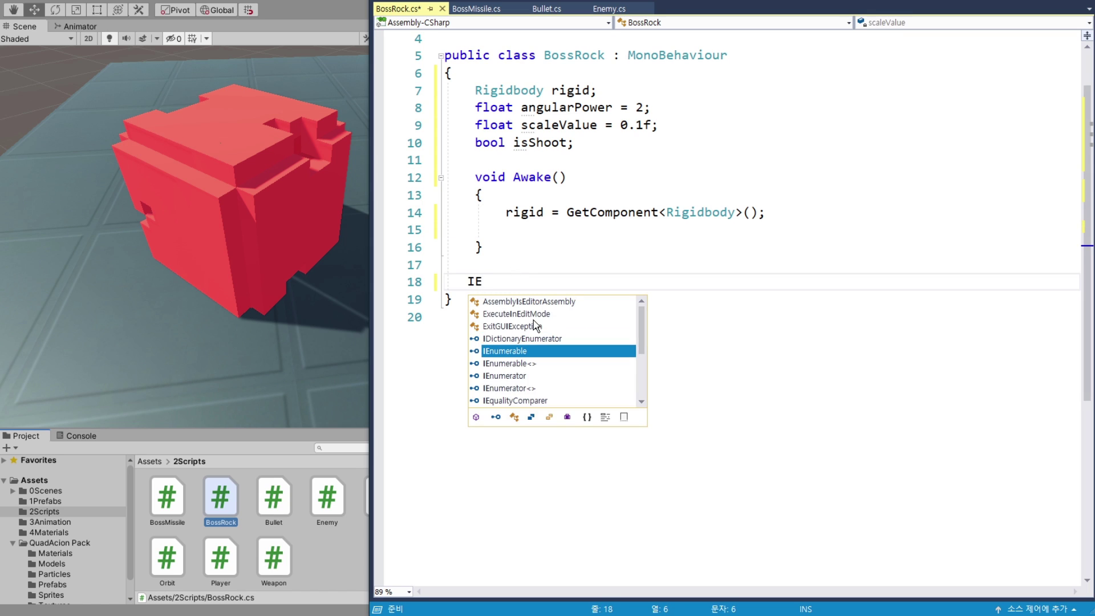
pyautogui.press('Down')
pyautogui.press('Down')
pyautogui.press('Tab')
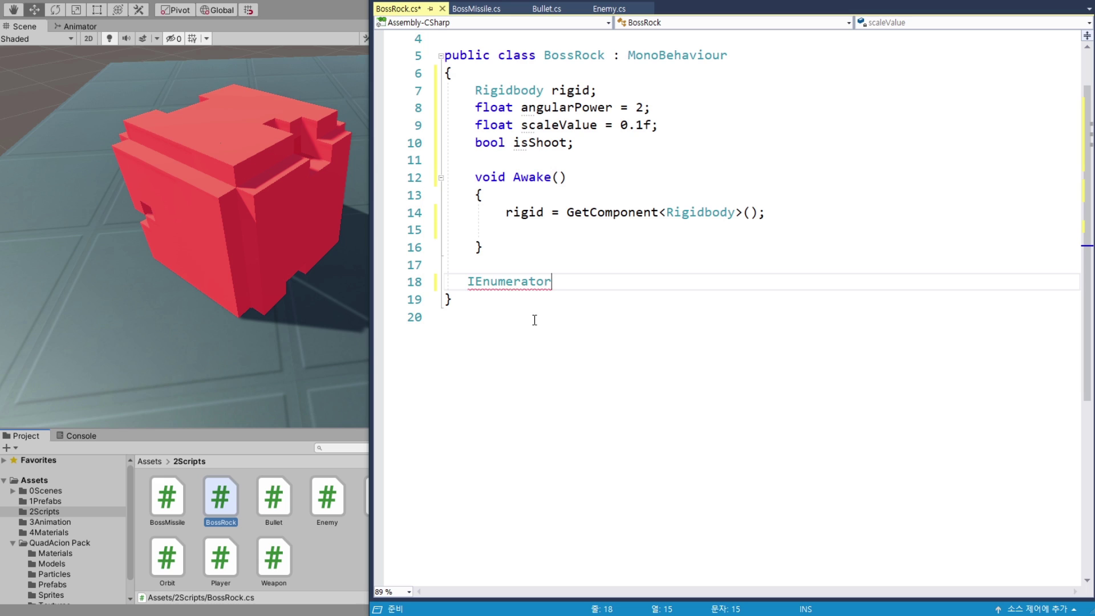
pyautogui.write('GainPower')
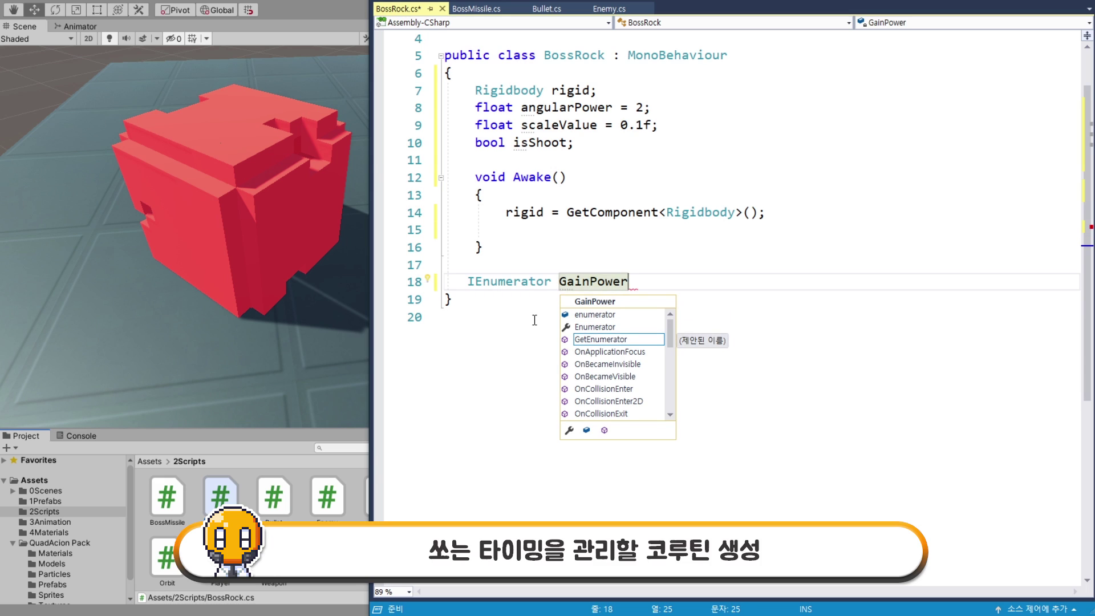
pyautogui.write('Timer')
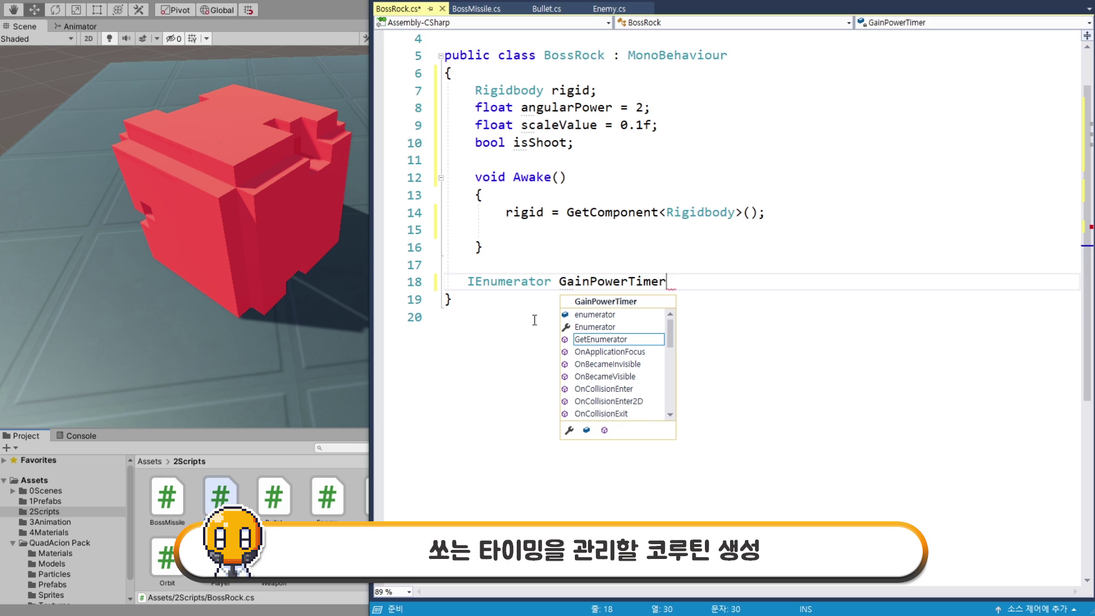
pyautogui.write('() {')
pyautogui.press('Return')
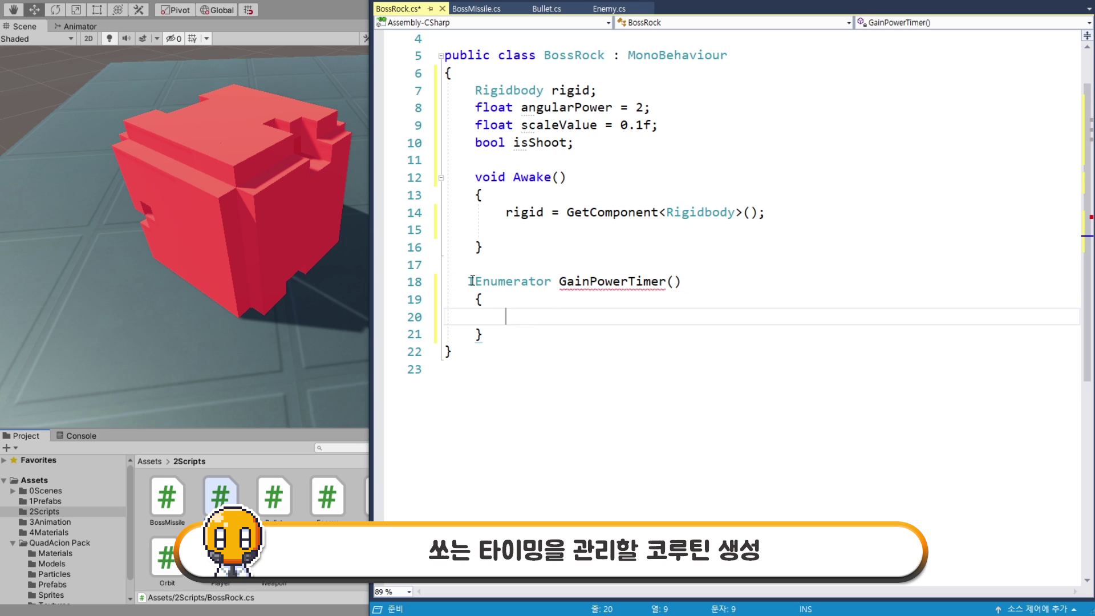
# Duplicate the GainPowerTimer block below itself and rename the copy GainPower.
pyautogui.click(473, 280)
pyautogui.moveTo(472, 281); pyautogui.dragTo(485, 335)
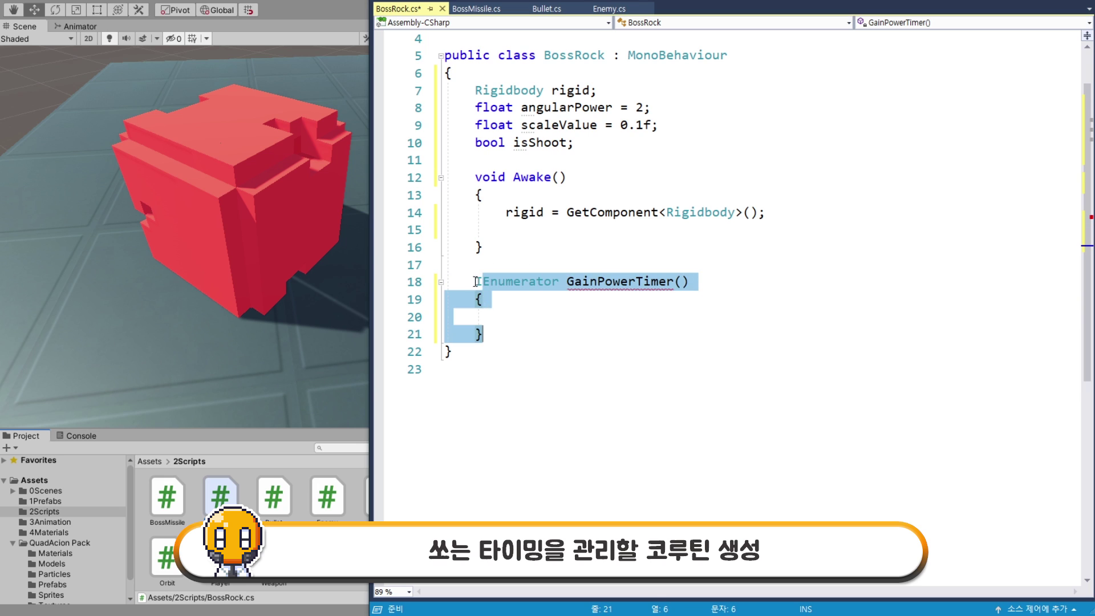
pyautogui.moveTo(473, 280); pyautogui.dragTo(493, 336)
pyautogui.hotkey('ctrl', 'c')
pyautogui.click(587, 344)
pyautogui.press('Return')
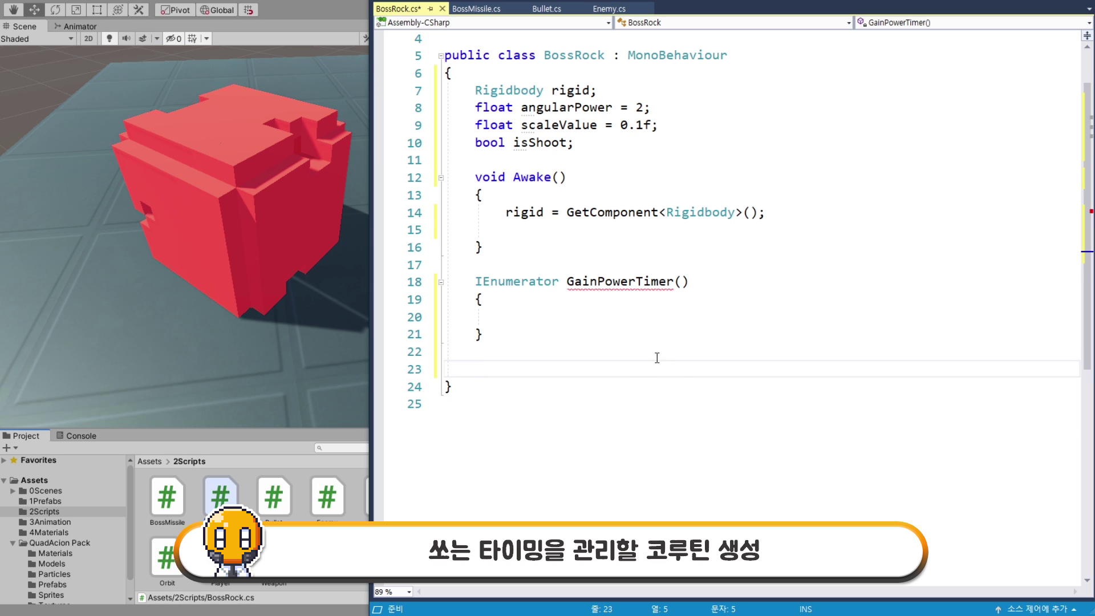
pyautogui.hotkey('ctrl', 'v')
pyautogui.moveTo(673, 369); pyautogui.dragTo(652, 370)
pyautogui.press('BackSpace')
pyautogui.press('BackSpace')
pyautogui.press('BackSpace')
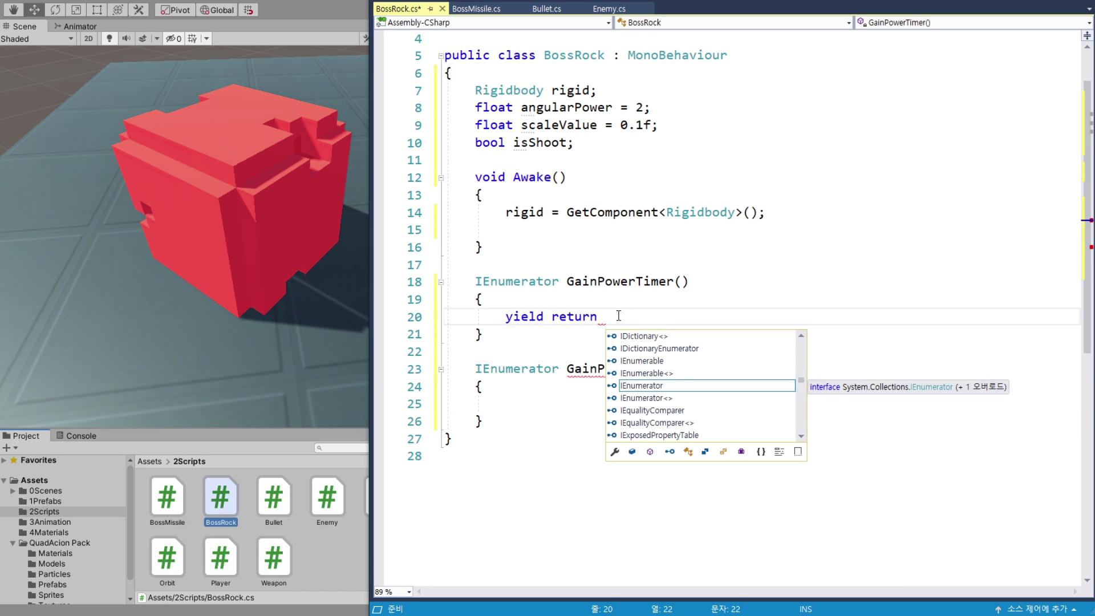
pyautogui.press('Escape')
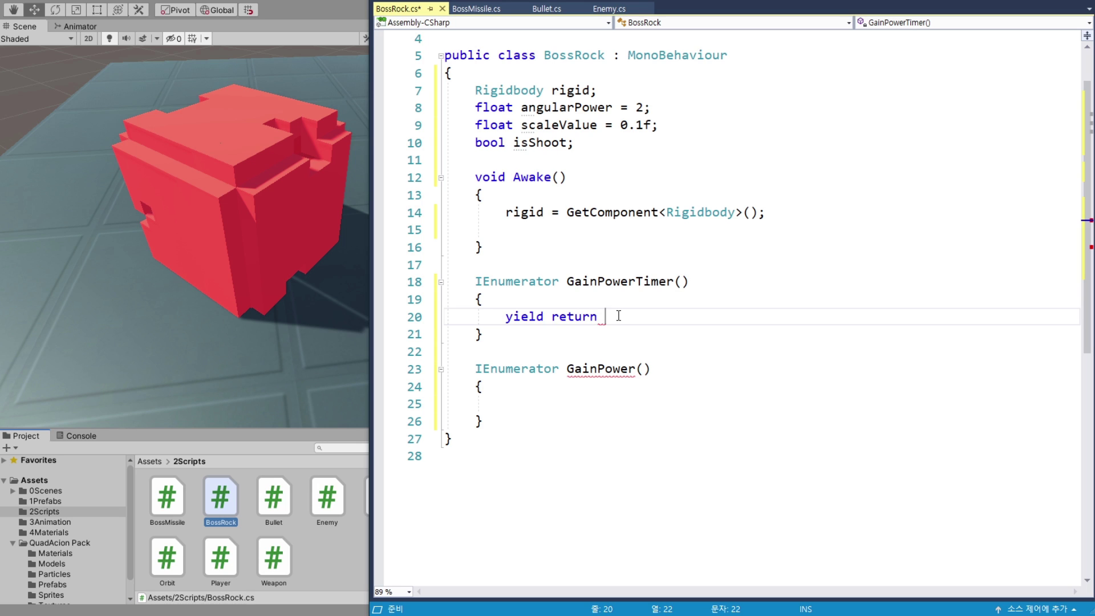
# Make GainPowerTimer yield WaitForSeconds(2.2f) and then set isShoot = true.
pyautogui.write('new Wa')
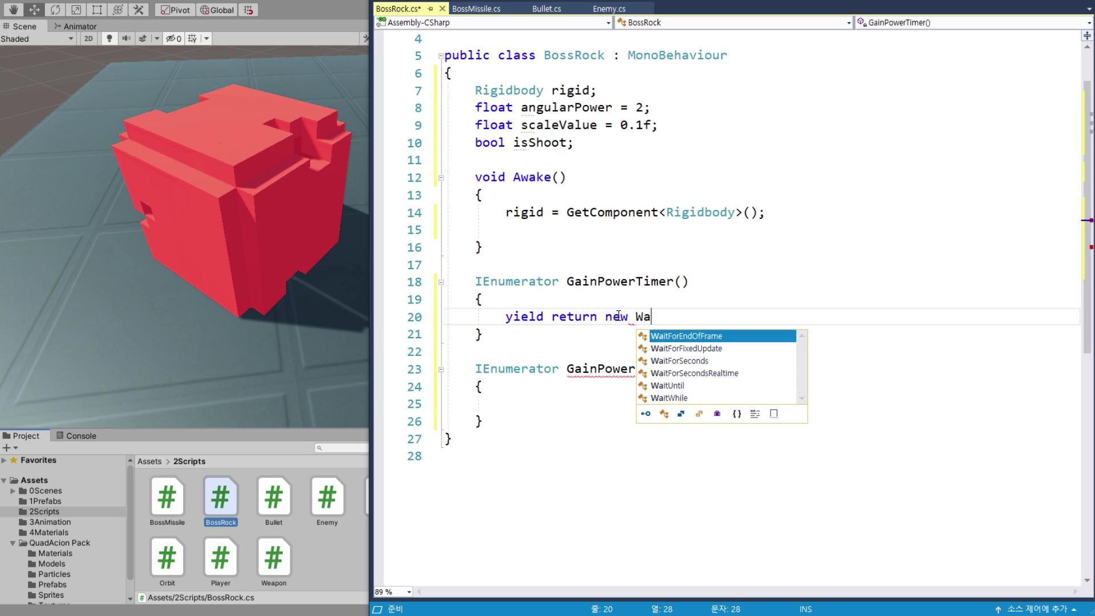
pyautogui.press('Down')
pyautogui.press('Down')
pyautogui.press('Tab')
pyautogui.write('(')
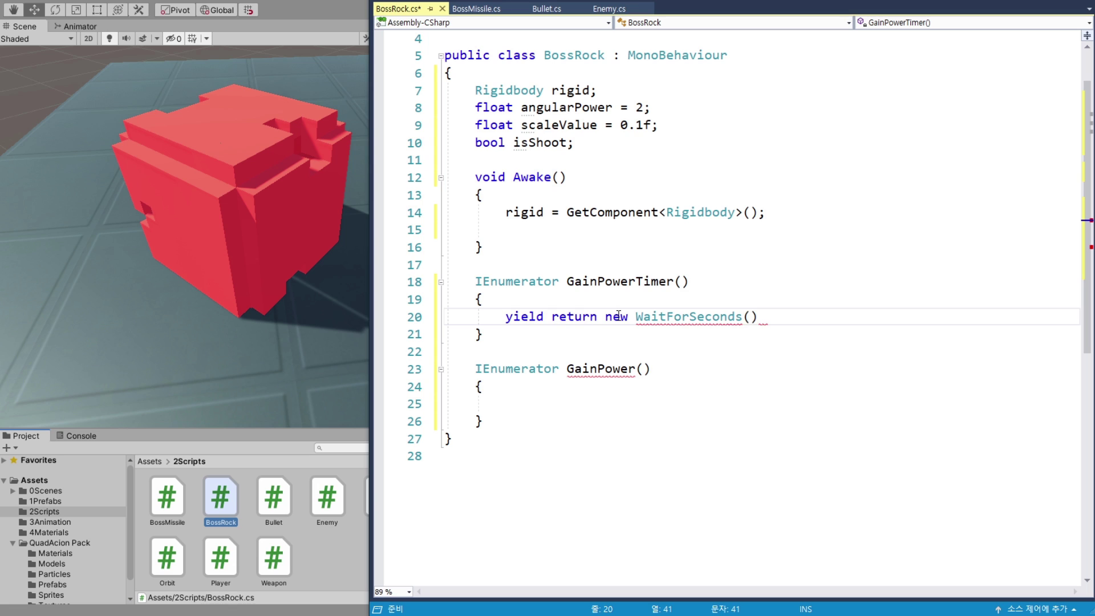
pyautogui.write('2.2f);')
pyautogui.press('Return')
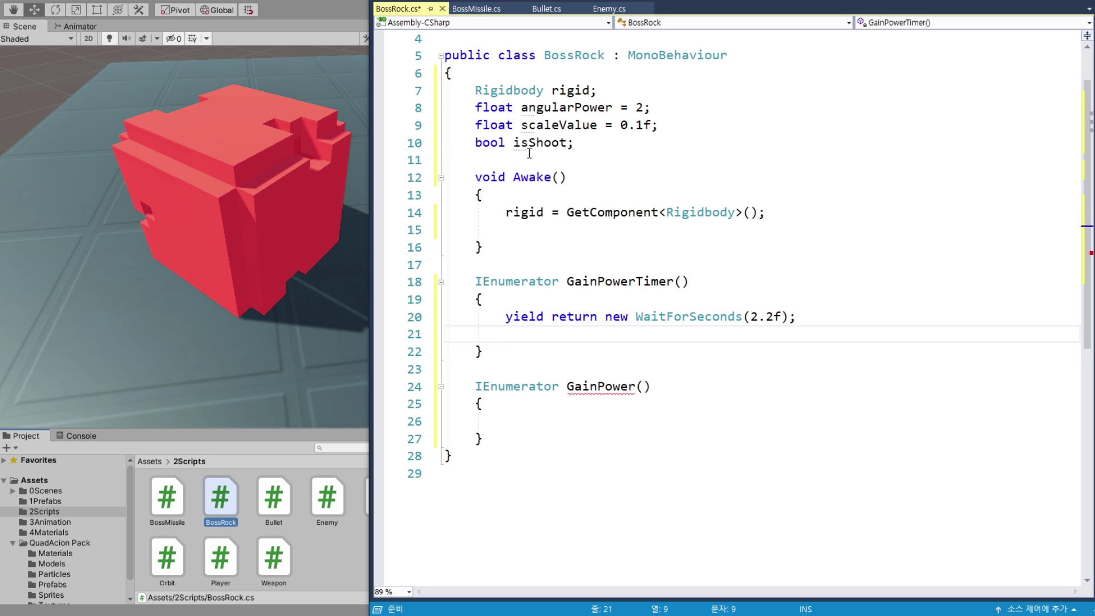
pyautogui.click(530, 151)
pyautogui.click(817, 334)
pyautogui.write('isShoot = ')
pyautogui.write('true;')
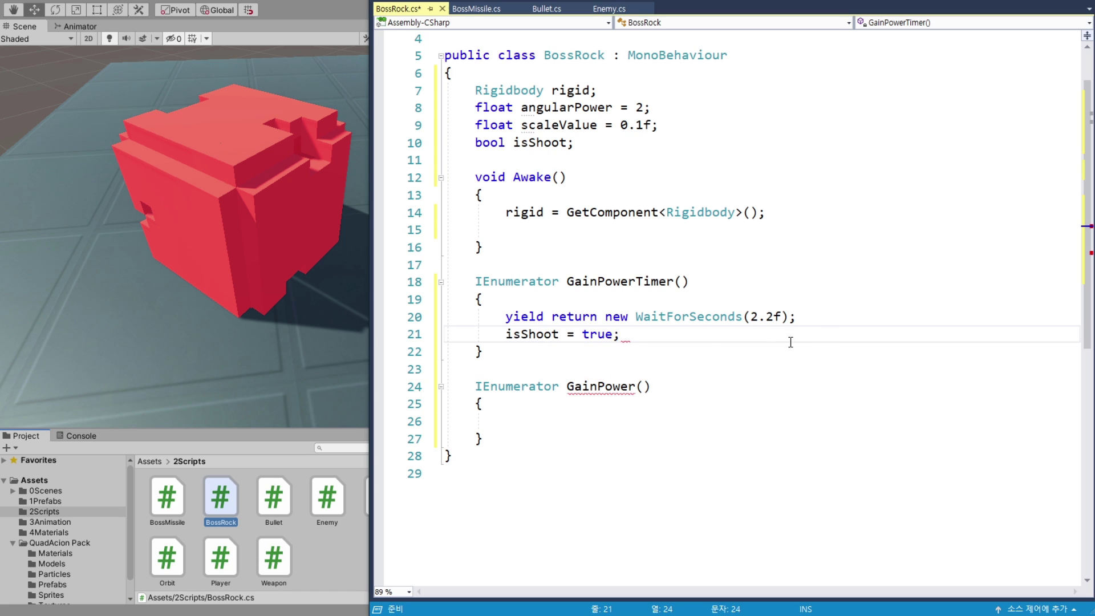
pyautogui.moveTo(506, 334); pyautogui.dragTo(635, 336)
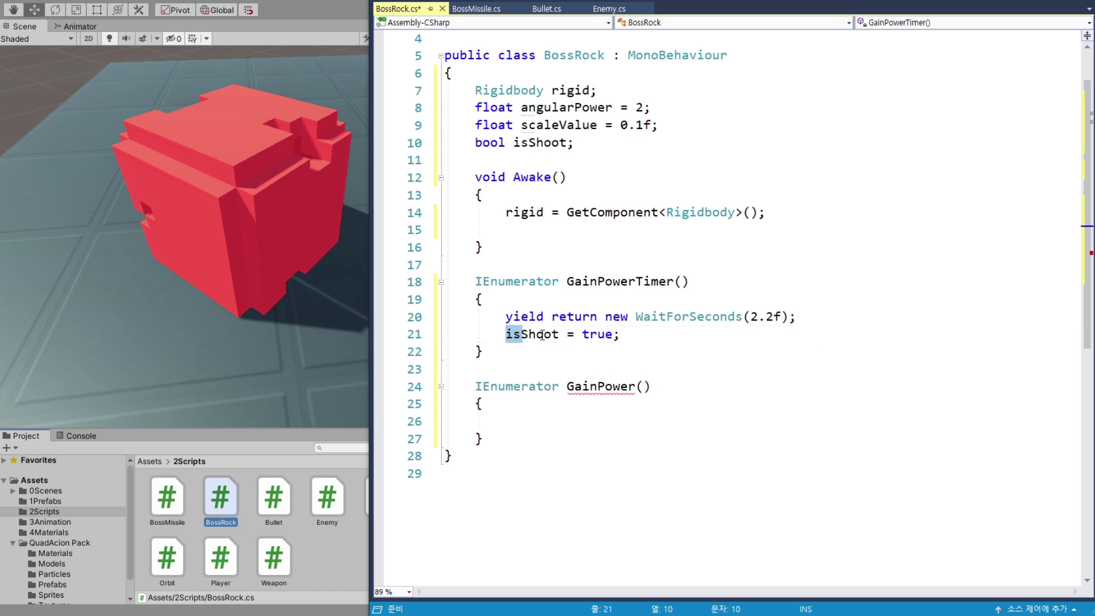
pyautogui.click(636, 336)
pyautogui.scroll(-1, 616, 328)
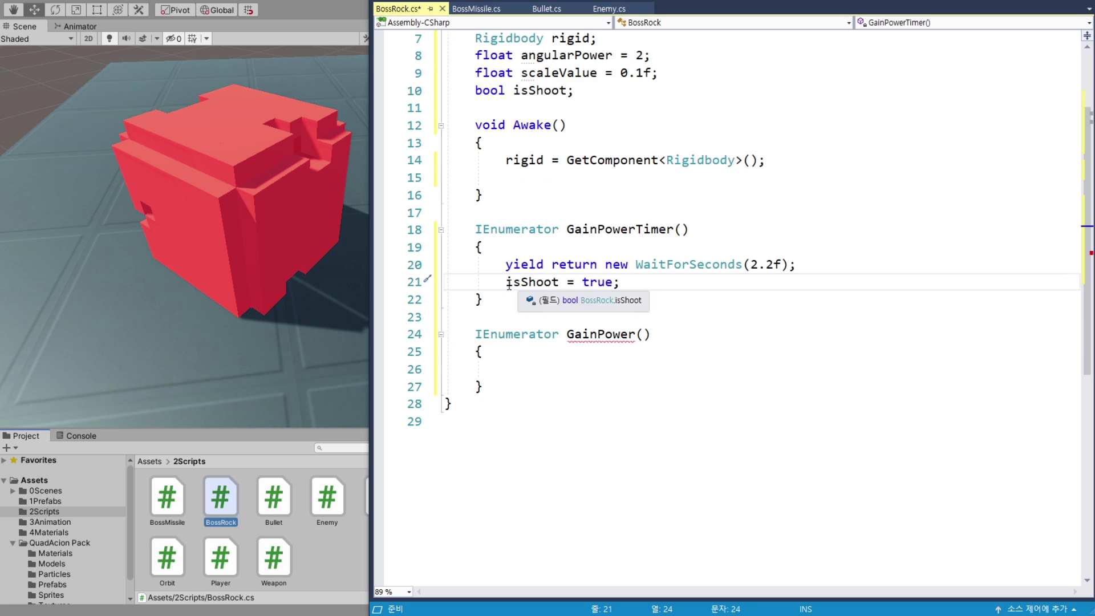
pyautogui.doubleClick(600, 332)
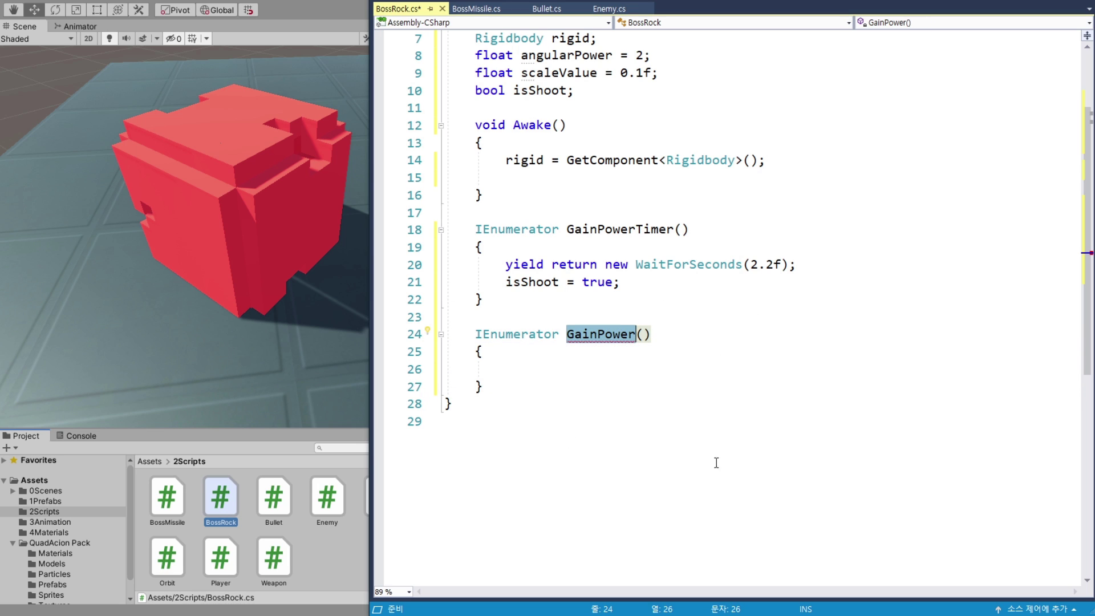
# Start a while (!isShoot) loop inside GainPower.
pyautogui.click(829, 369)
pyautogui.scroll(-1, 844, 353)
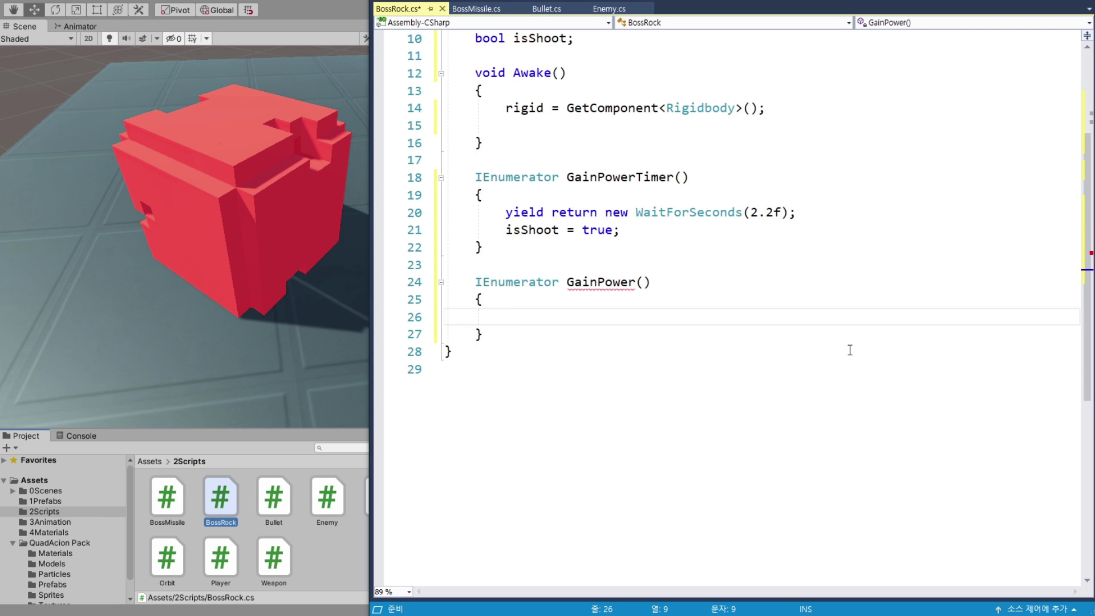
pyautogui.write('while')
pyautogui.write('(')
pyautogui.doubleClick(547, 231)
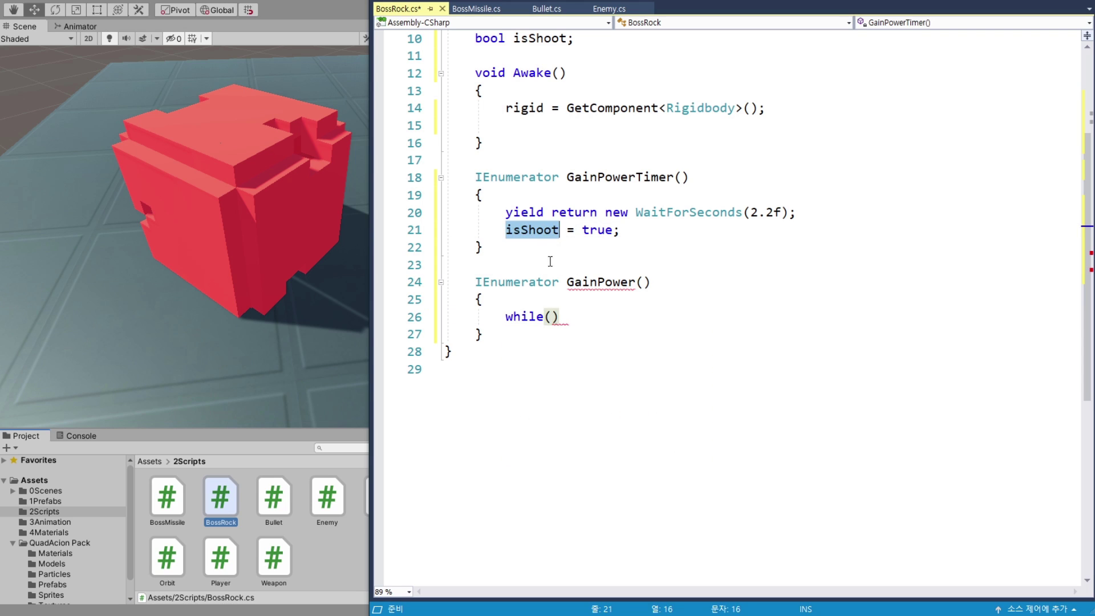
pyautogui.click(553, 317)
pyautogui.hotkey('ctrl', 'v')
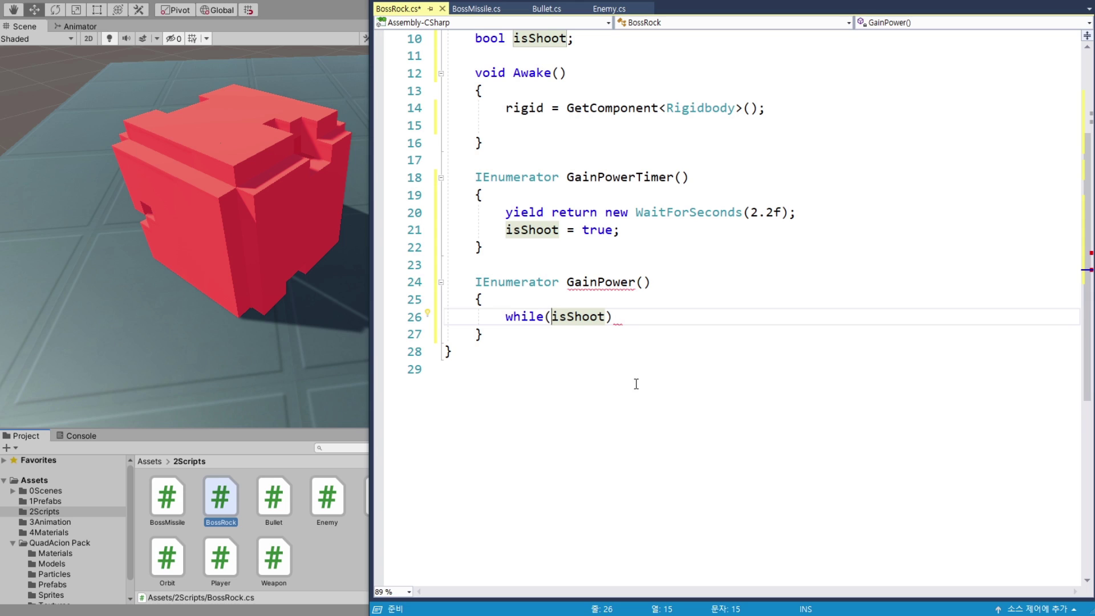
pyautogui.write('!')
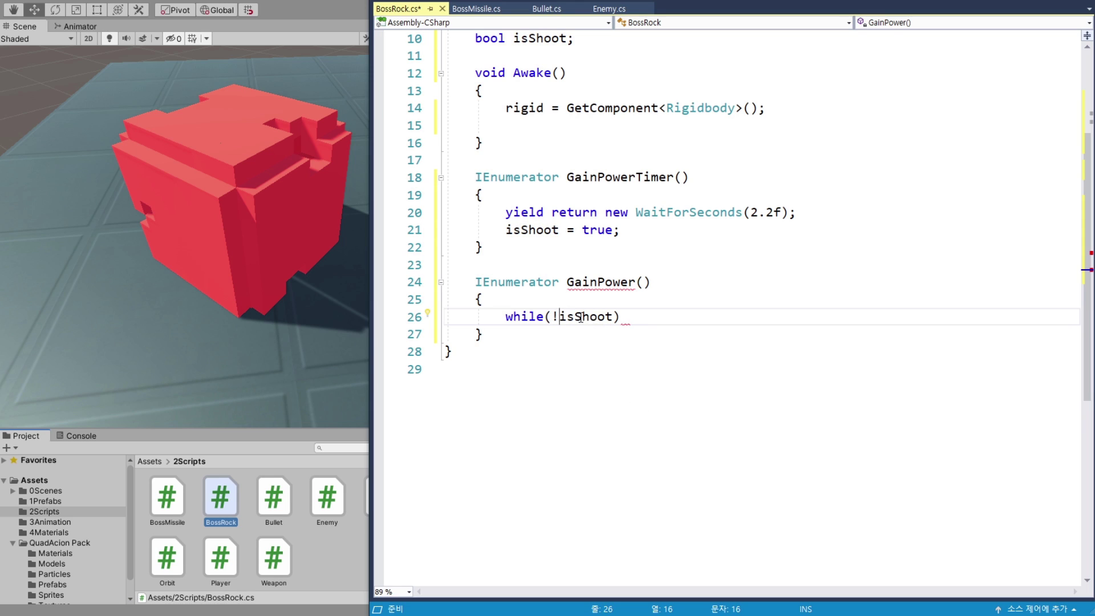
pyautogui.click(657, 315)
pyautogui.write('{')
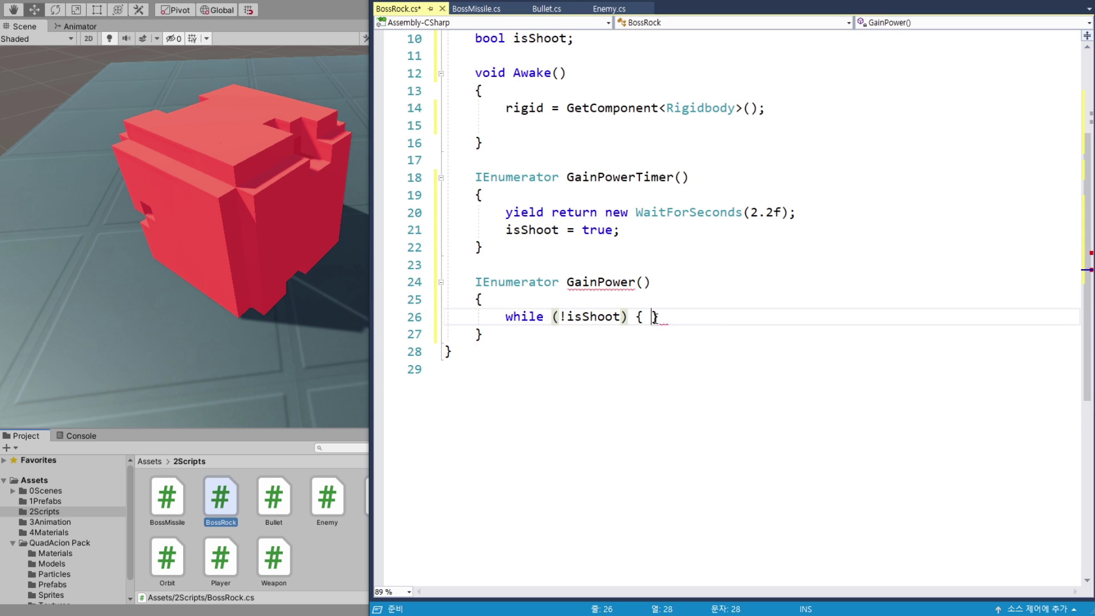
pyautogui.press('Return')
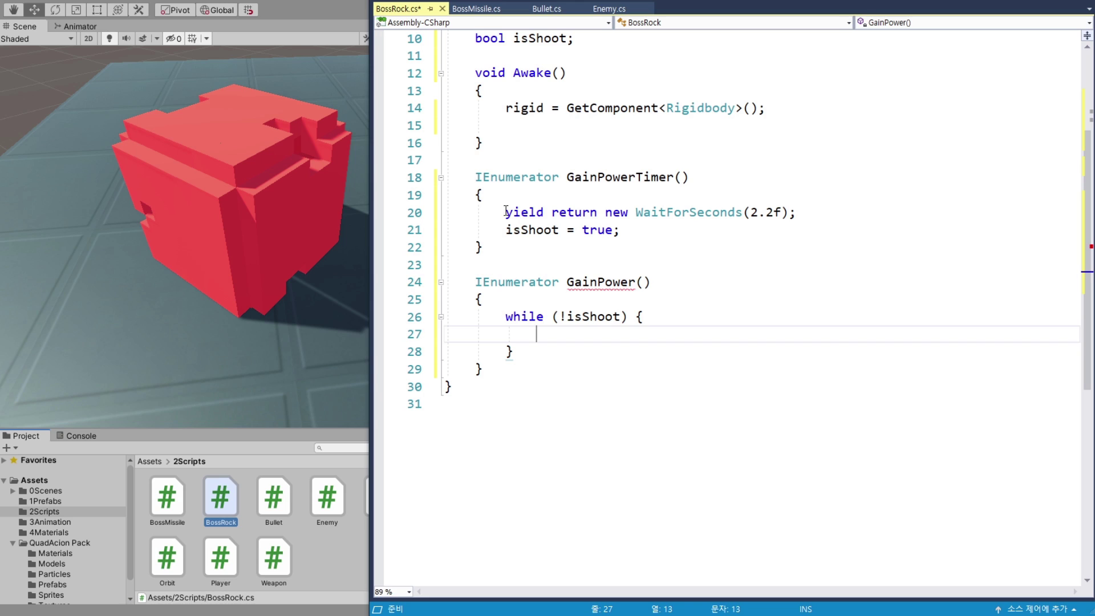
# Put yield return null at the end of the while loop body.
pyautogui.moveTo(505, 211); pyautogui.dragTo(628, 212)
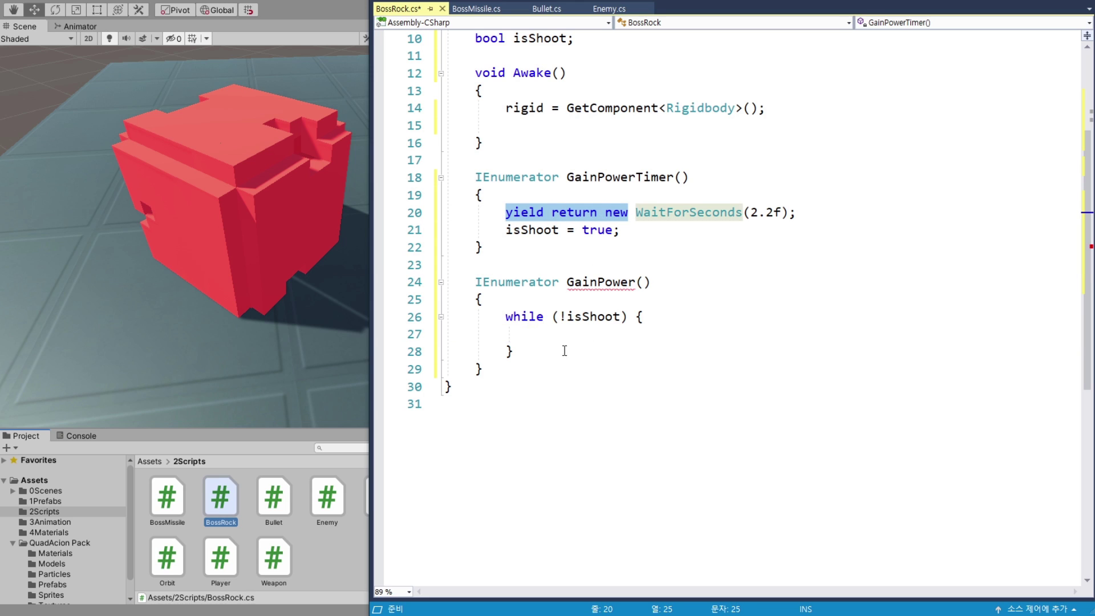
pyautogui.click(580, 335)
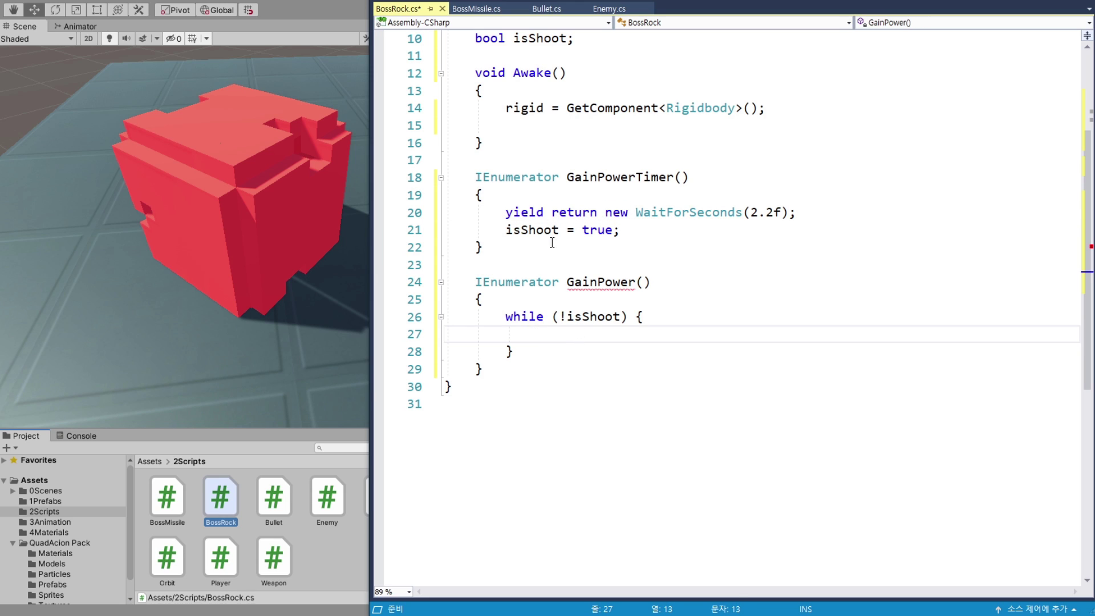
pyautogui.moveTo(506, 213); pyautogui.dragTo(593, 214)
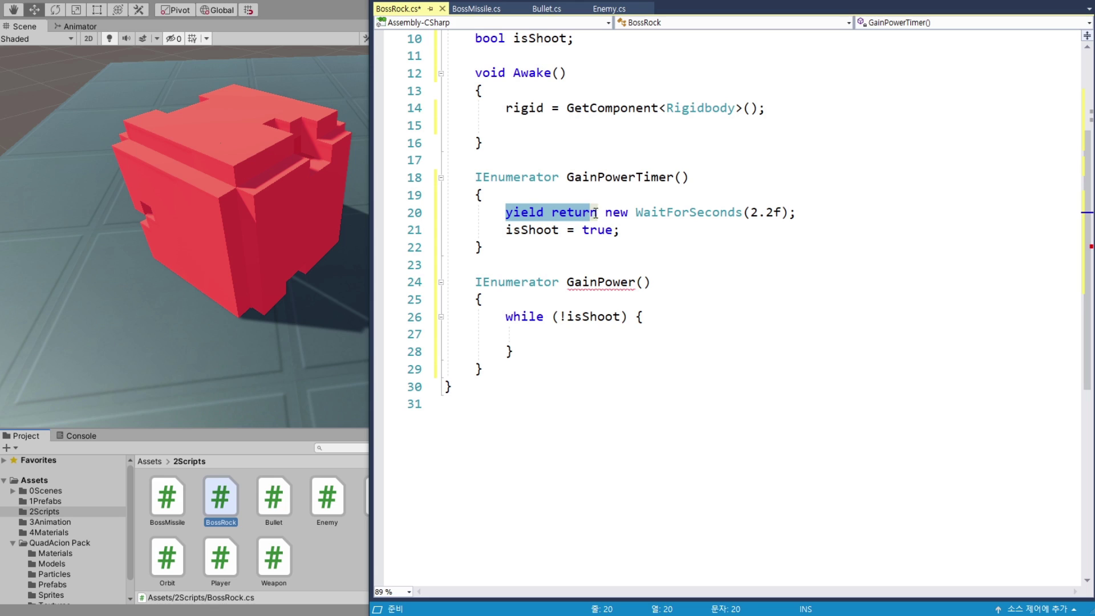
pyautogui.hotkey('ctrl', 'c')
pyautogui.click(567, 335)
pyautogui.hotkey('ctrl', 'v')
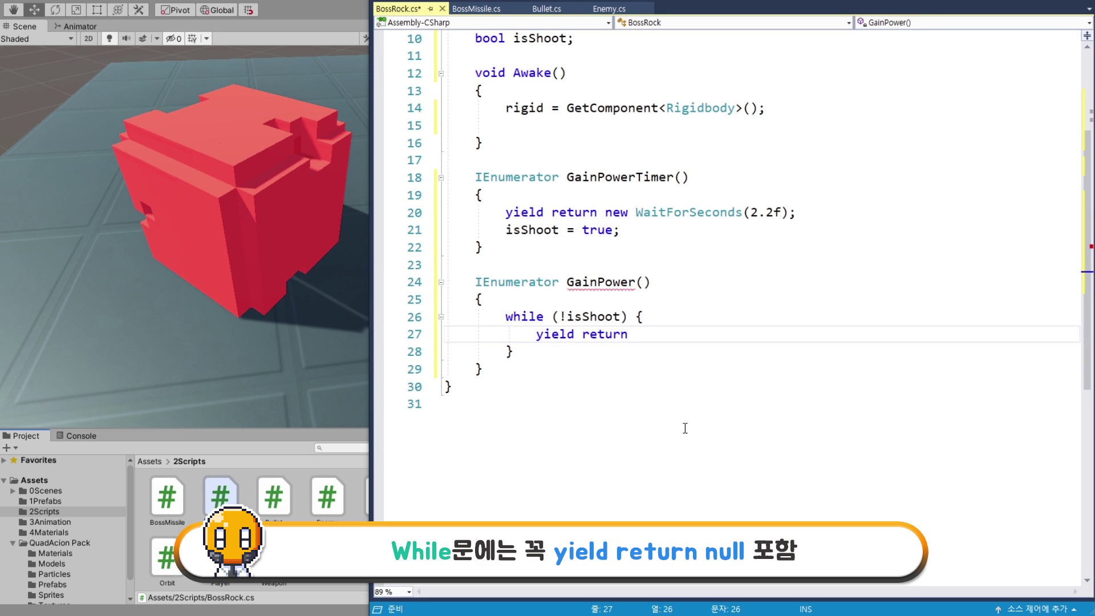
pyautogui.write('null;')
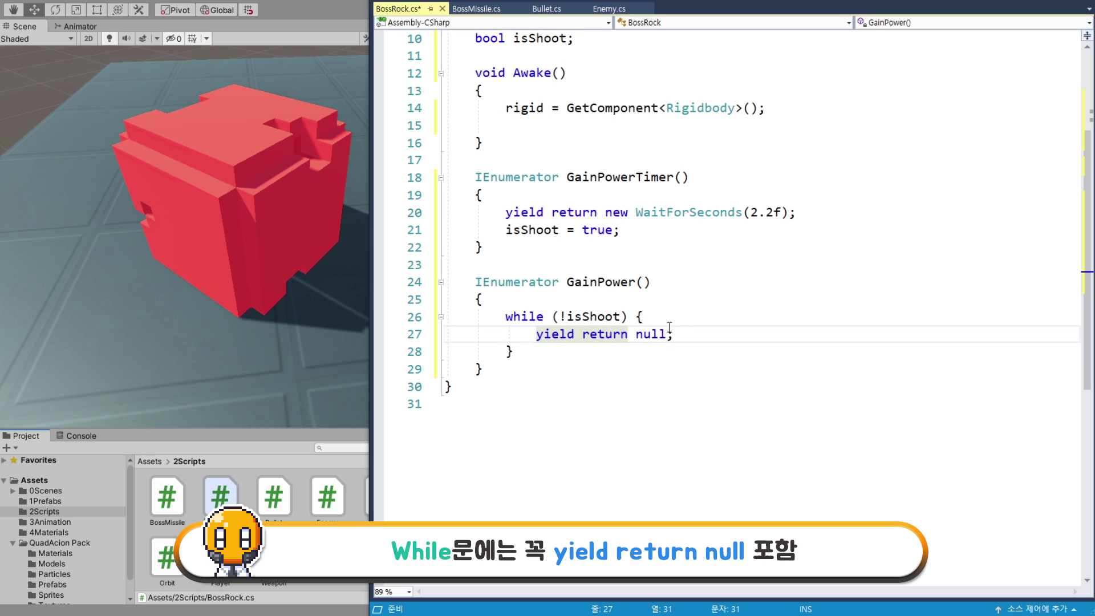
pyautogui.click(537, 334)
pyautogui.press('Return')
# Add angularPower += 0.02f and scaleValue += 0.005f inside the loop.
pyautogui.scroll(1, 570, 342)
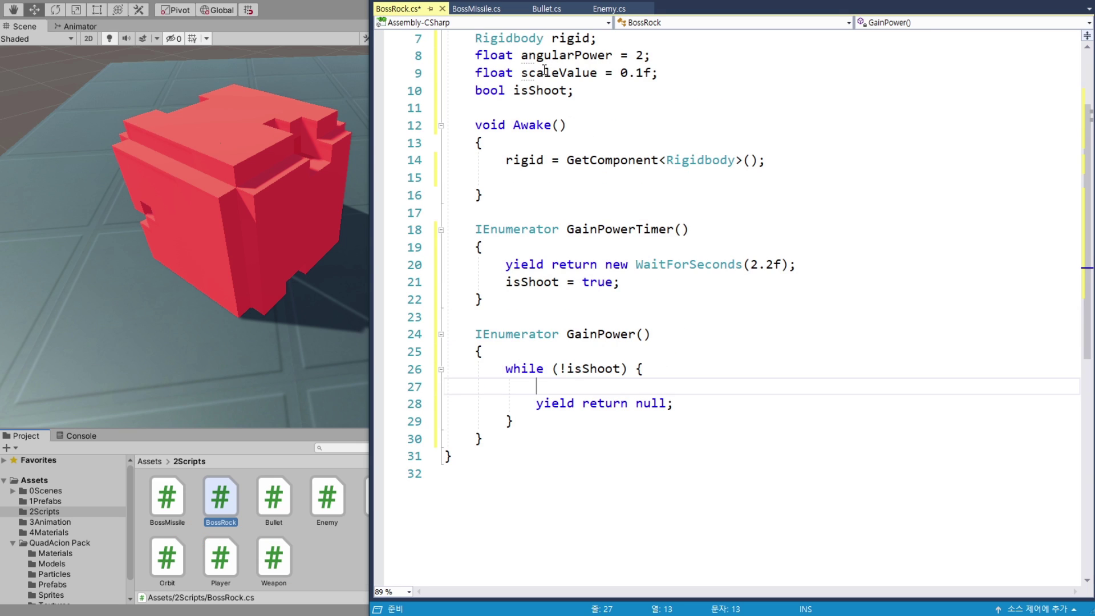
pyautogui.click(578, 56)
pyautogui.click(625, 386)
pyautogui.write('angularPower')
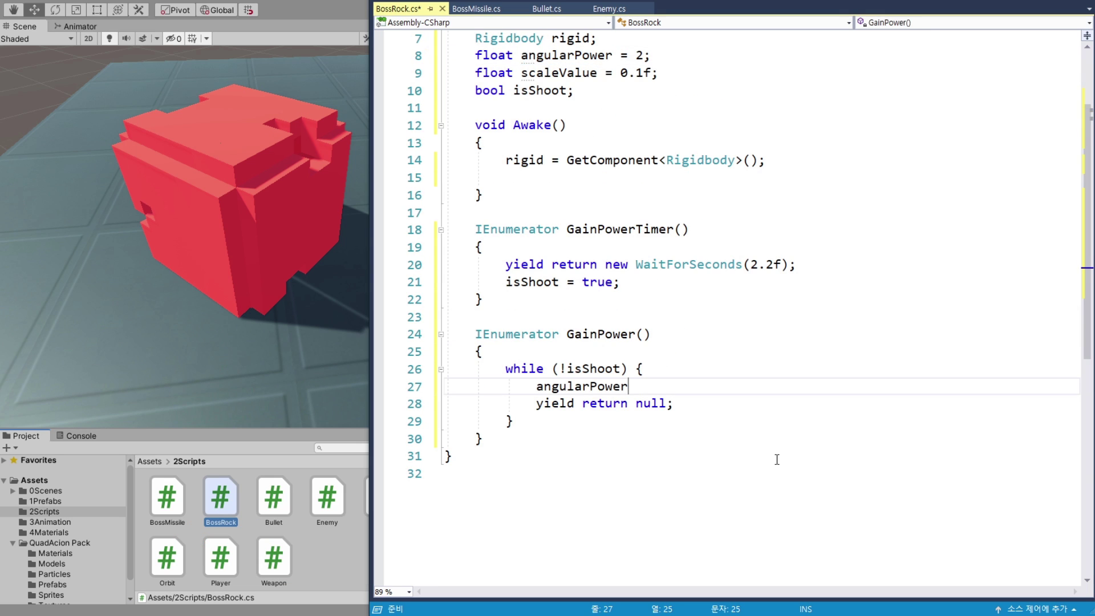
pyautogui.write(' += 0.02')
pyautogui.write('f;')
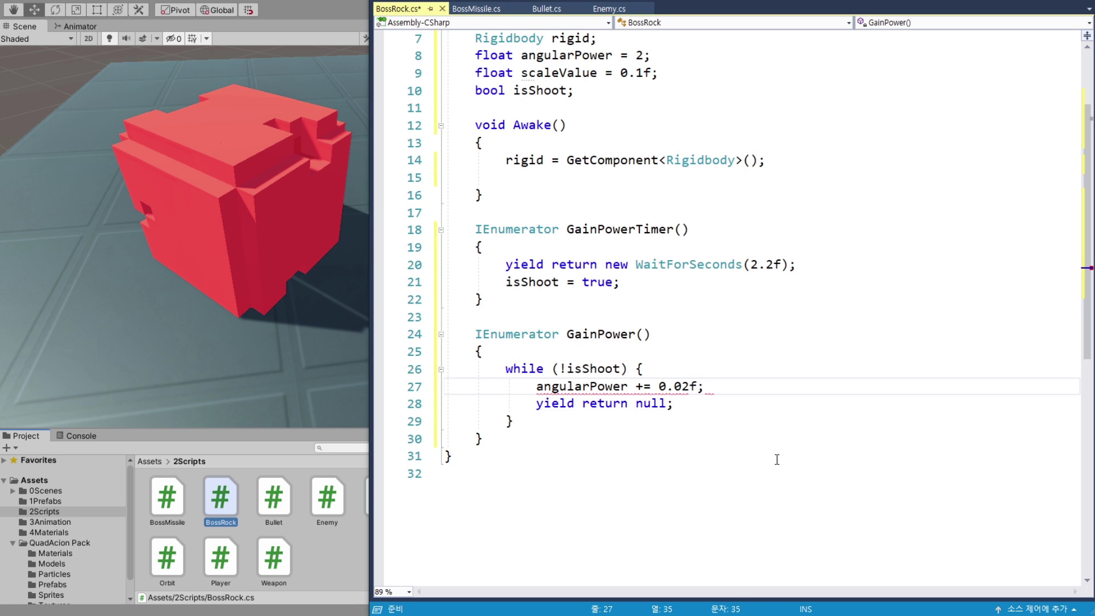
pyautogui.press('Return')
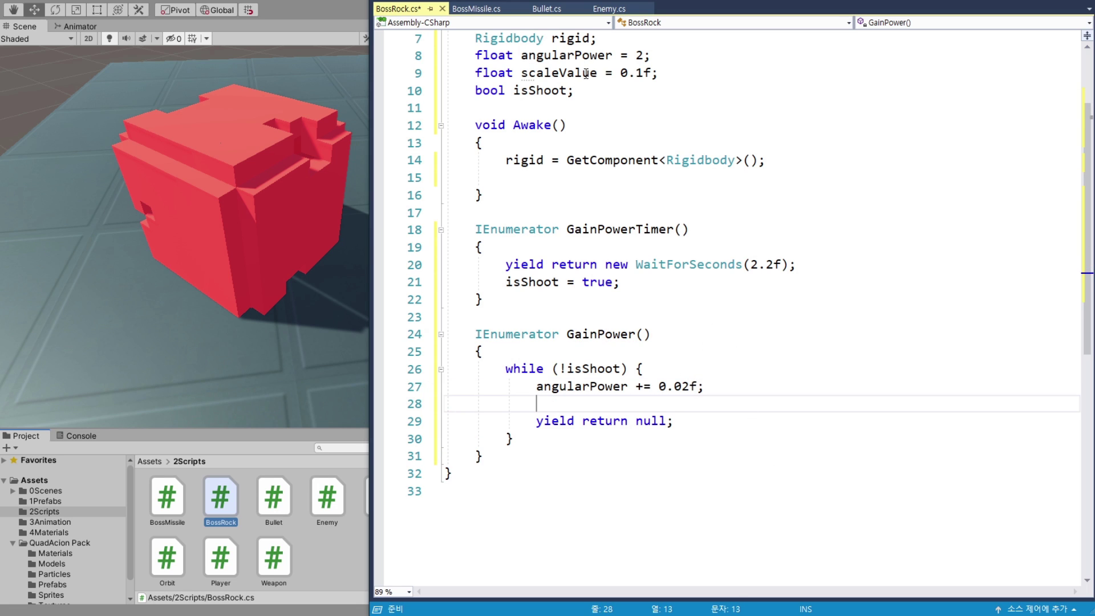
pyautogui.doubleClick(585, 73)
pyautogui.hotkey('ctrl', 'c')
pyautogui.click(684, 405)
pyautogui.hotkey('ctrl', 'v')
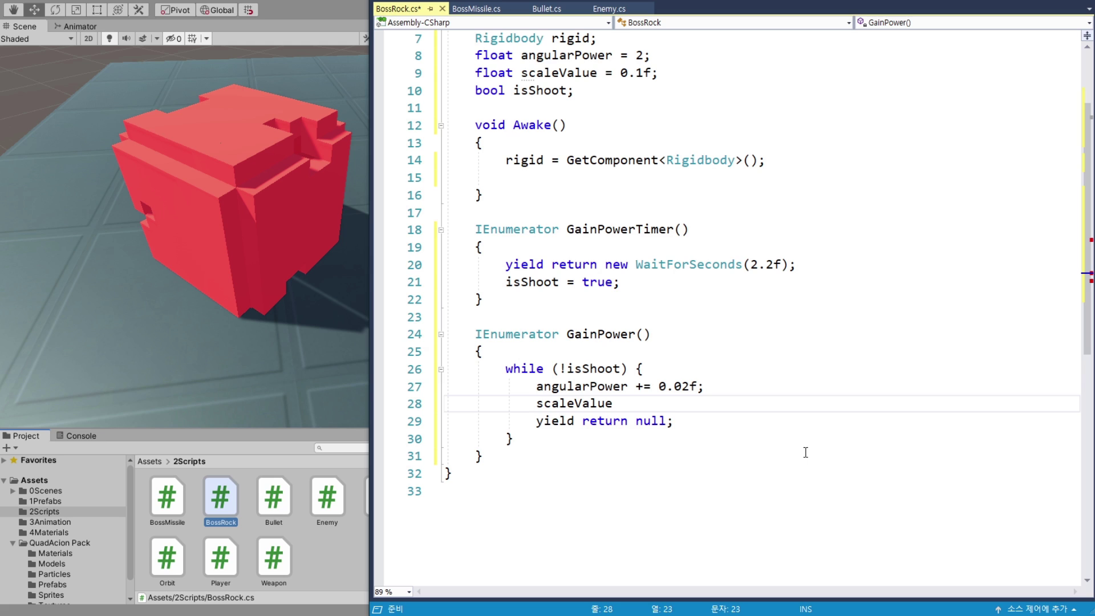
pyautogui.write(' += 0.005f;')
pyautogui.scroll(-1, 806, 452)
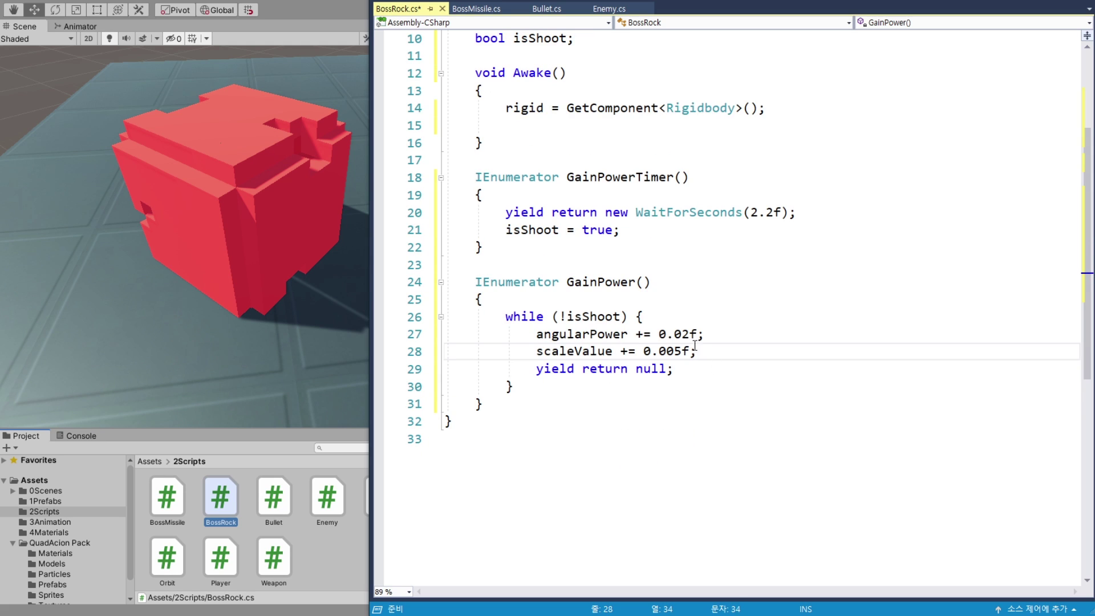
pyautogui.doubleClick(548, 336)
pyautogui.doubleClick(561, 353)
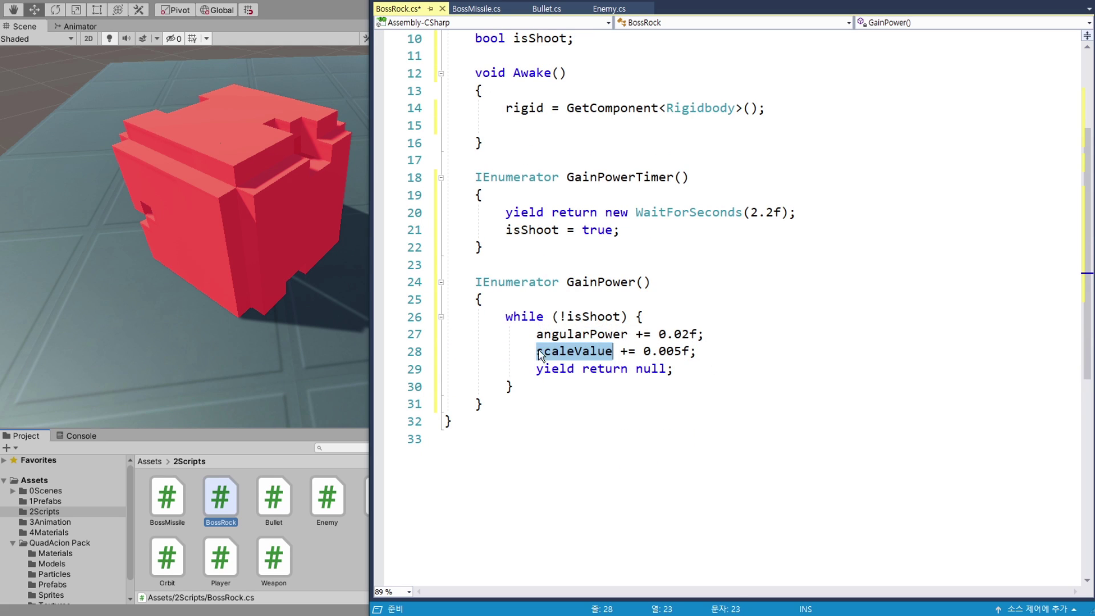
pyautogui.doubleClick(597, 333)
pyautogui.doubleClick(568, 353)
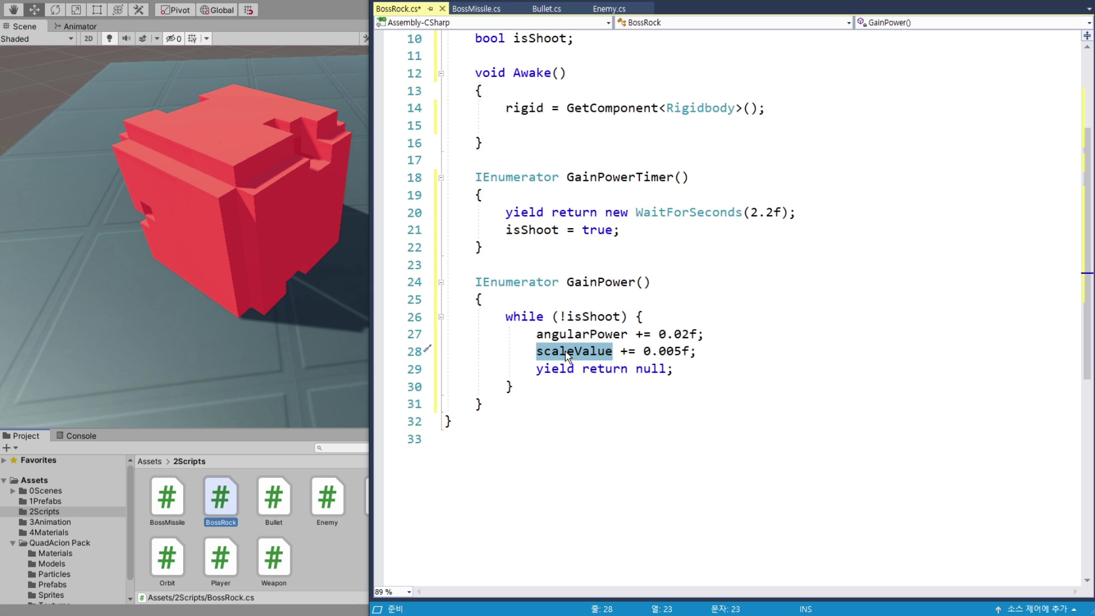
# Add transform.localScale = Vector3.one * scaleValue to the loop.
pyautogui.press('End')
pyautogui.press('Return')
pyautogui.write('tr')
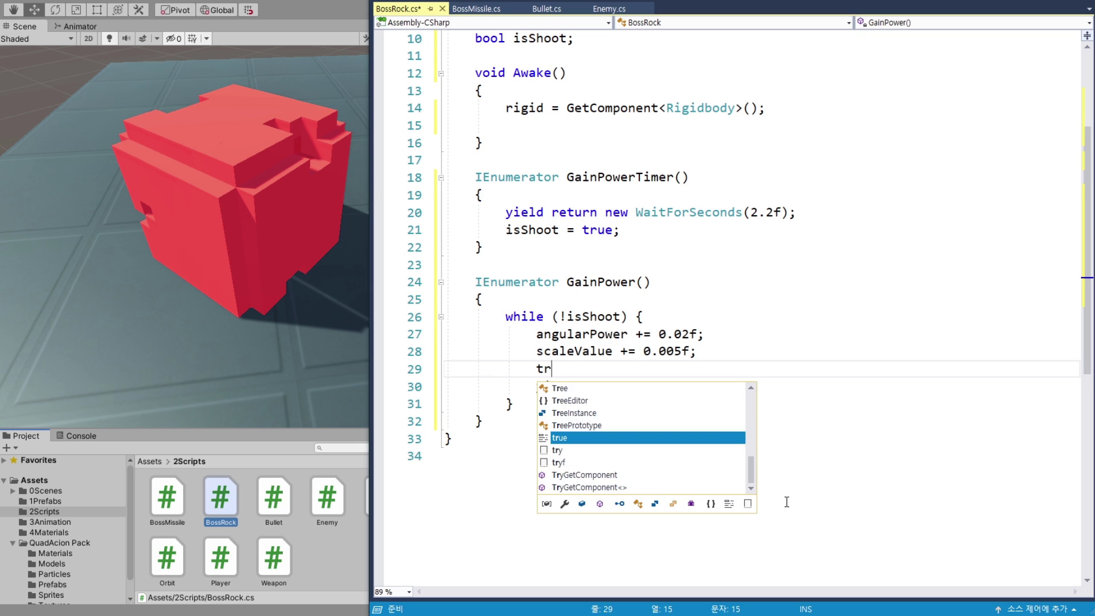
pyautogui.write('ansform.')
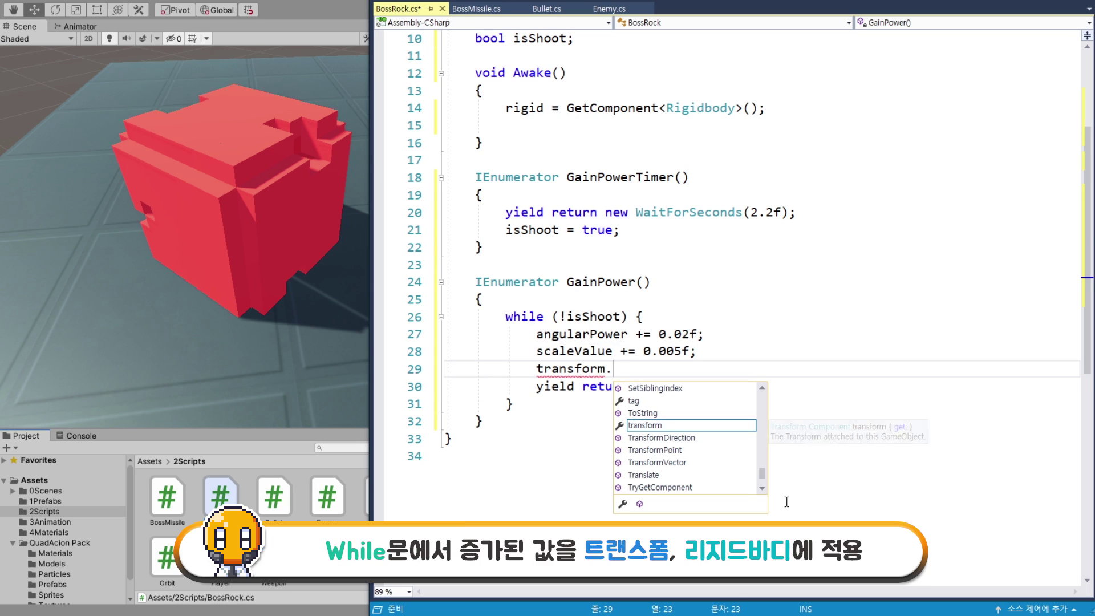
pyautogui.write('local')
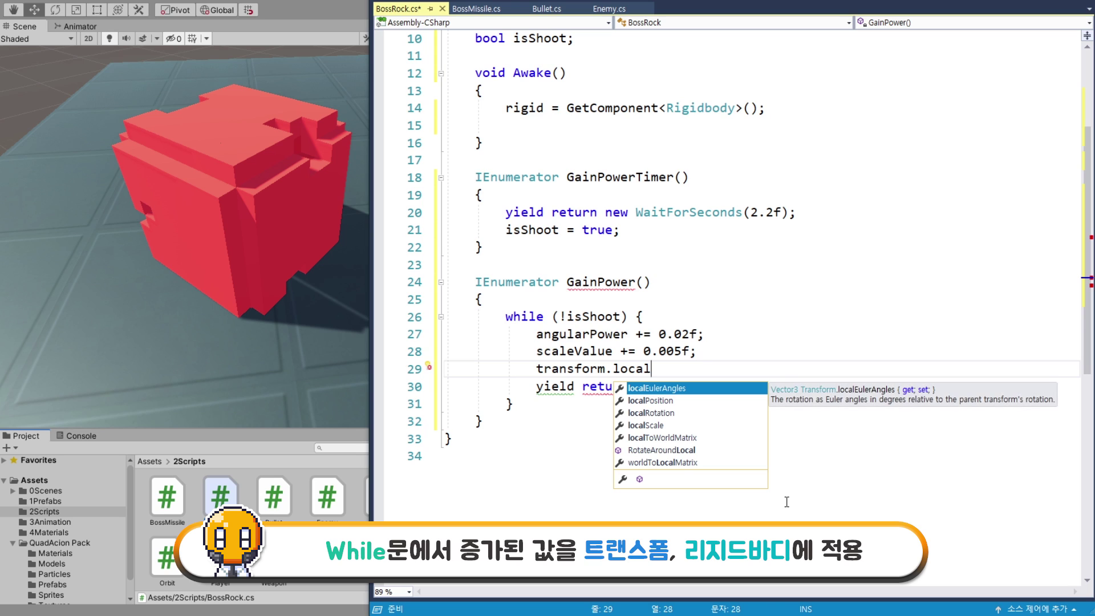
pyautogui.press('Down')
pyautogui.press('Down')
pyautogui.press('Down')
pyautogui.press('Tab')
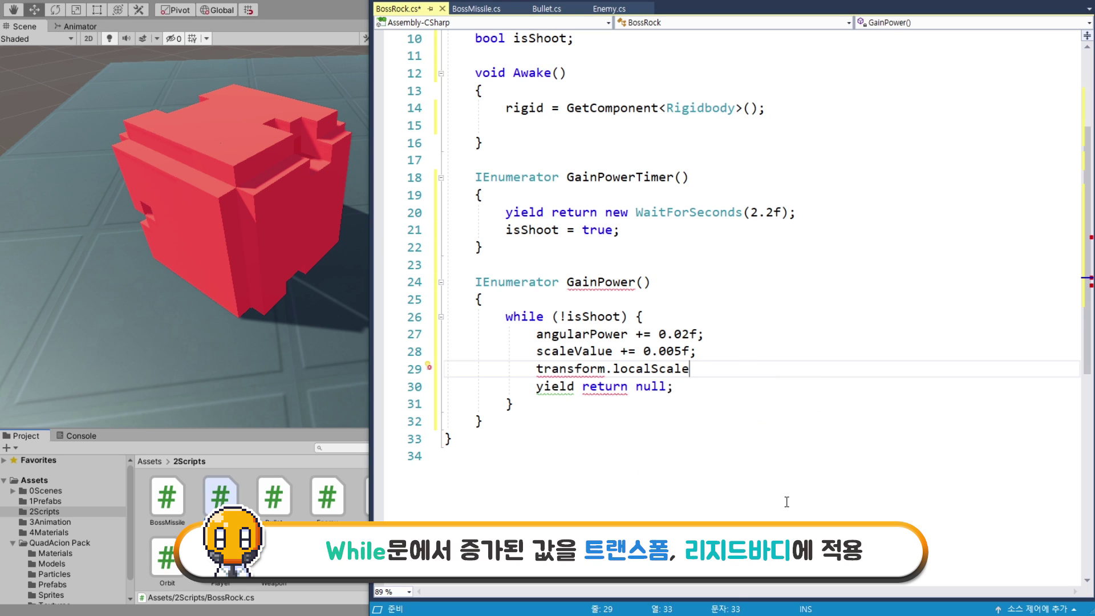
pyautogui.write(' = Ve')
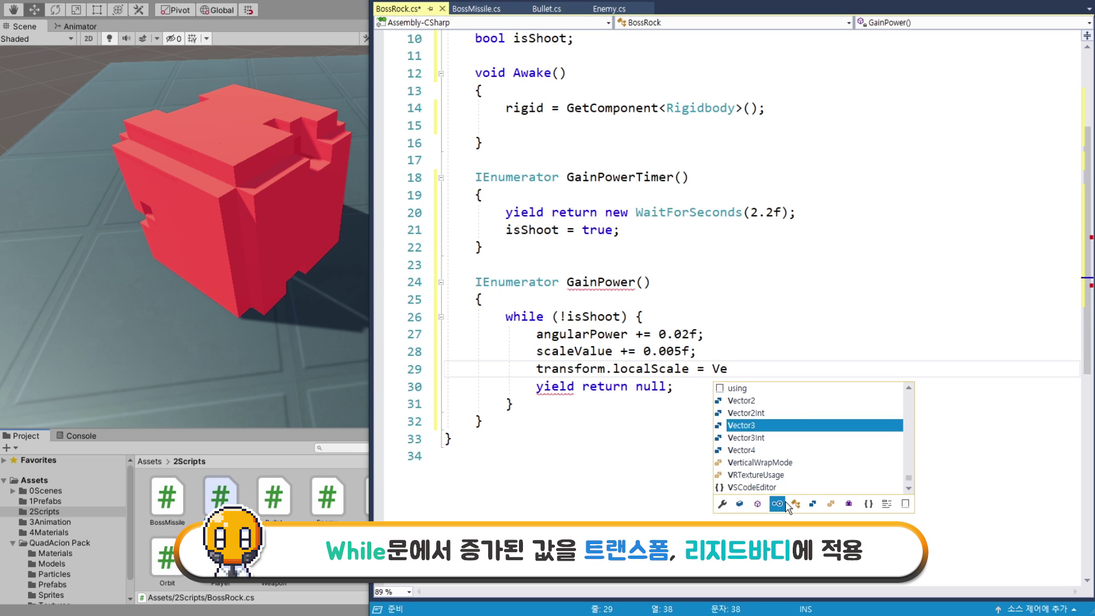
pyautogui.write('c')
pyautogui.press('Tab')
pyautogui.write('.o')
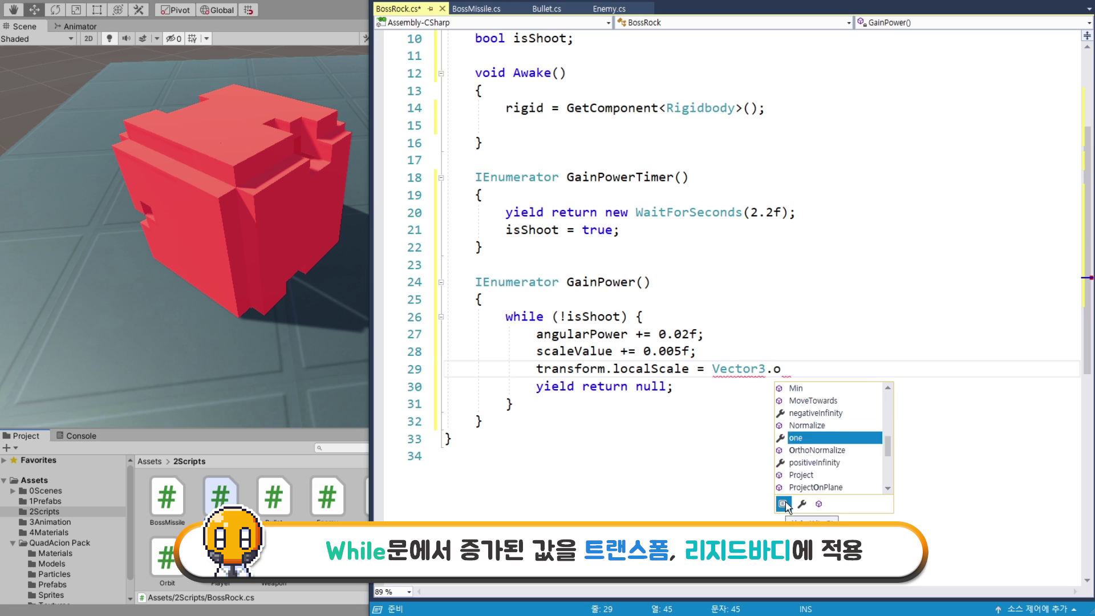
pyautogui.write('ne *')
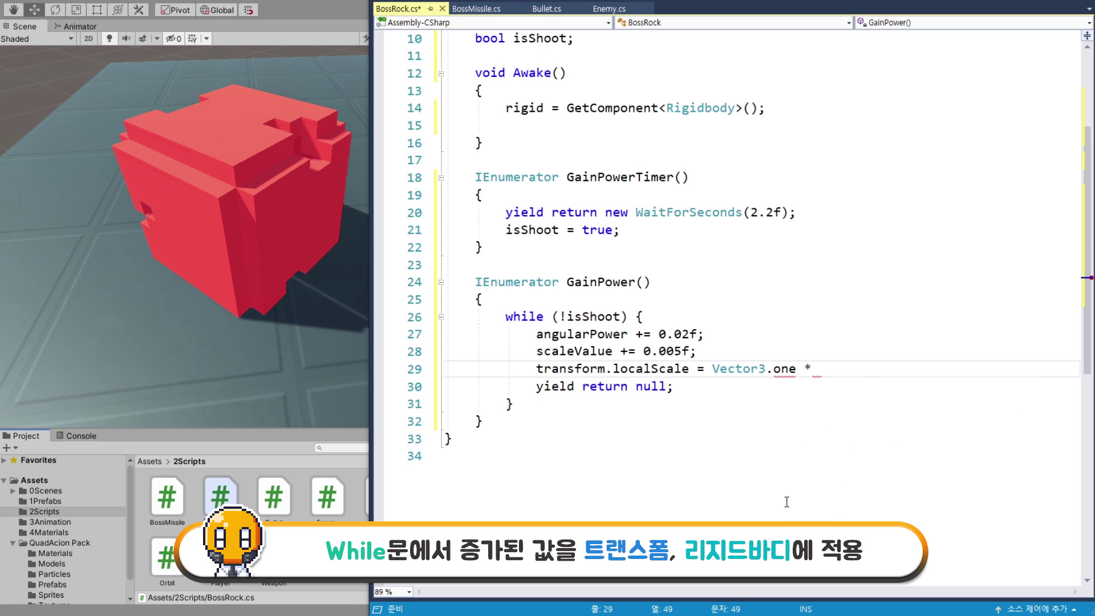
pyautogui.doubleClick(576, 352)
pyautogui.hotkey('ctrl', 'c')
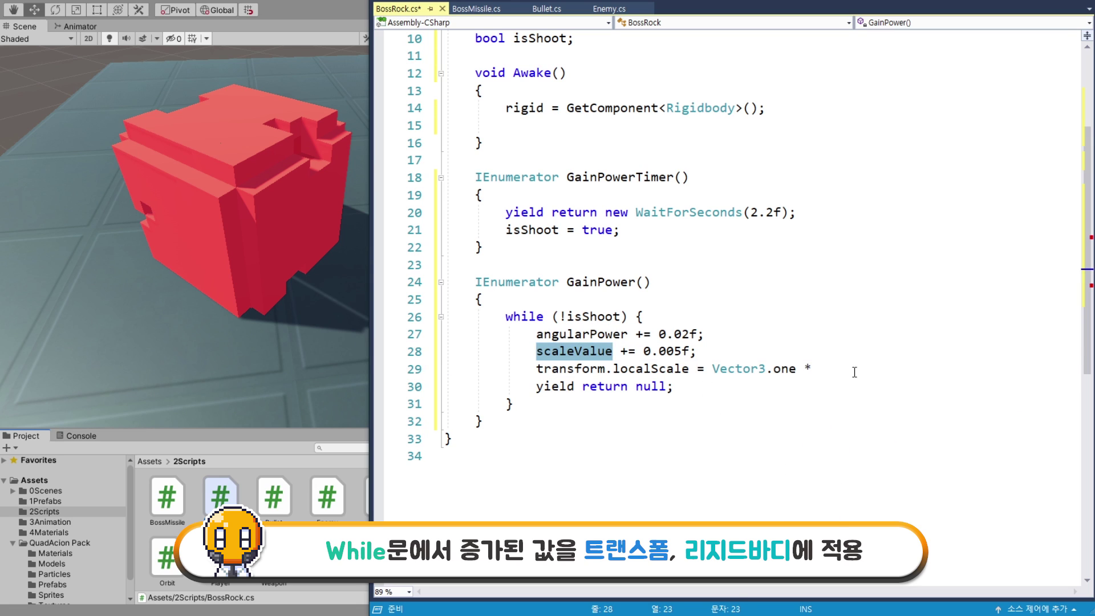
pyautogui.click(821, 368)
pyautogui.hotkey('ctrl', 'v')
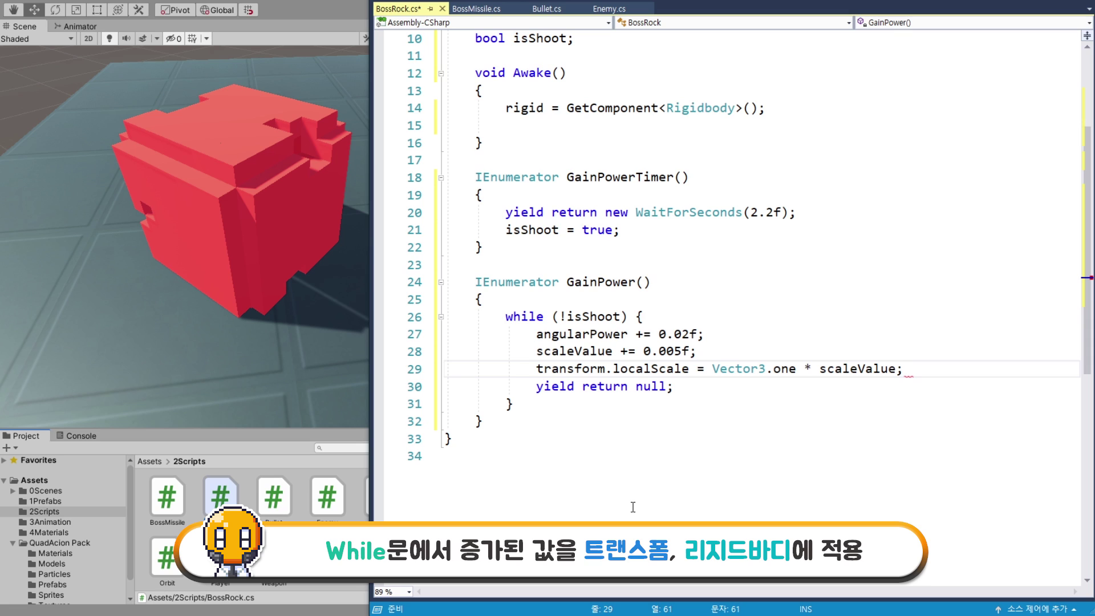
pyautogui.press('Return')
pyautogui.moveTo(901, 368); pyautogui.dragTo(673, 368)
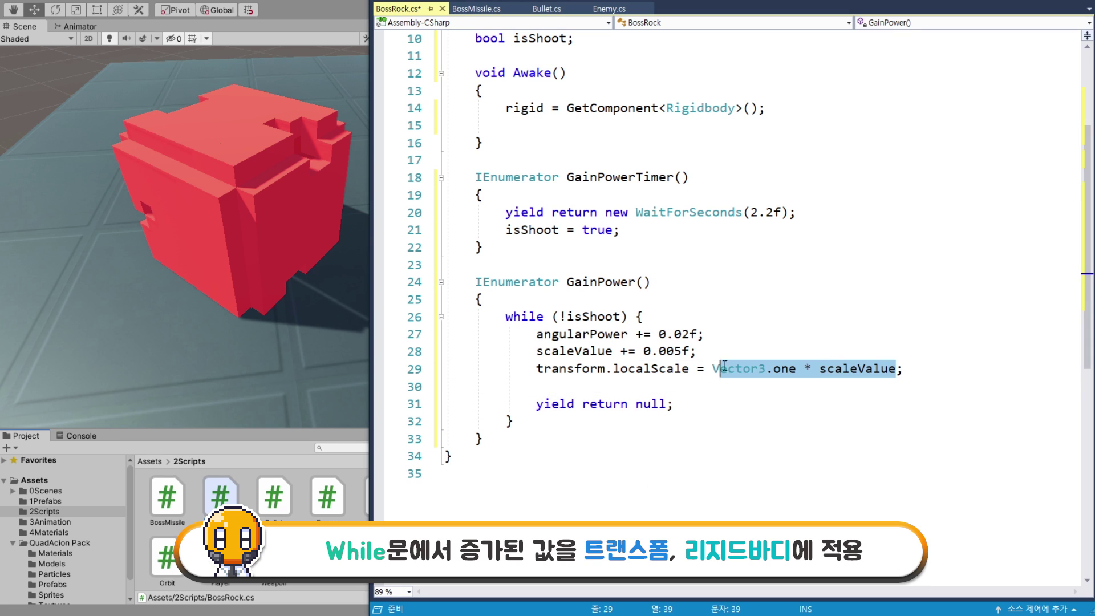
pyautogui.click(744, 379)
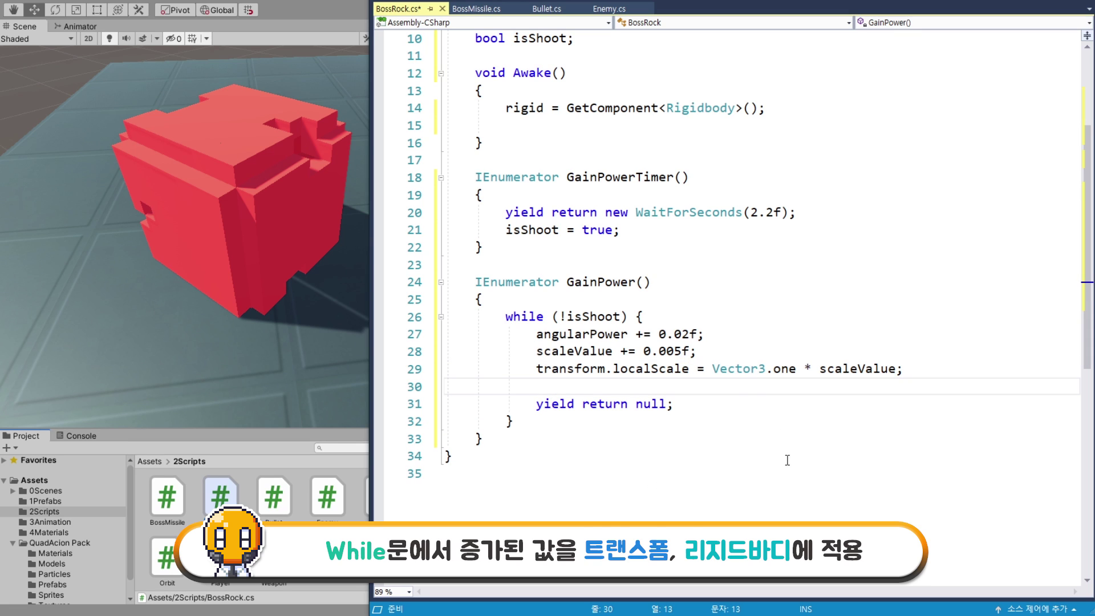
# Add rigid.AddTorque(transform.right * angularPower, ForceMode.Acceleration) to the loop.
pyautogui.write('rigid.')
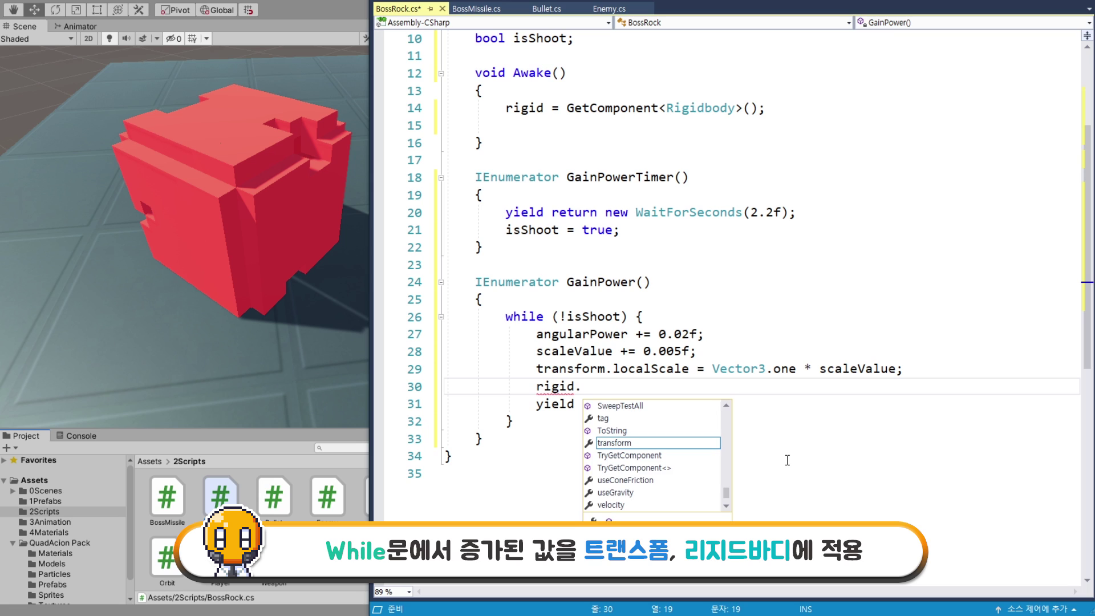
pyautogui.write('Add')
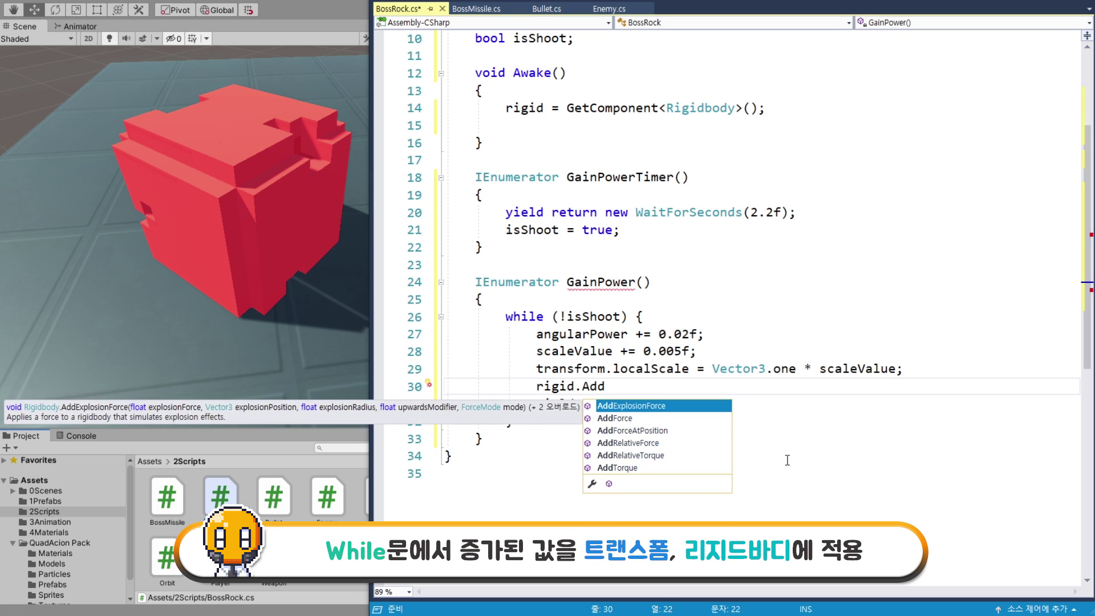
pyautogui.press('Down')
pyautogui.press('Down')
pyautogui.press('Down')
pyautogui.press('Down')
pyautogui.press('Down')
pyautogui.press('Tab')
pyautogui.write('(')
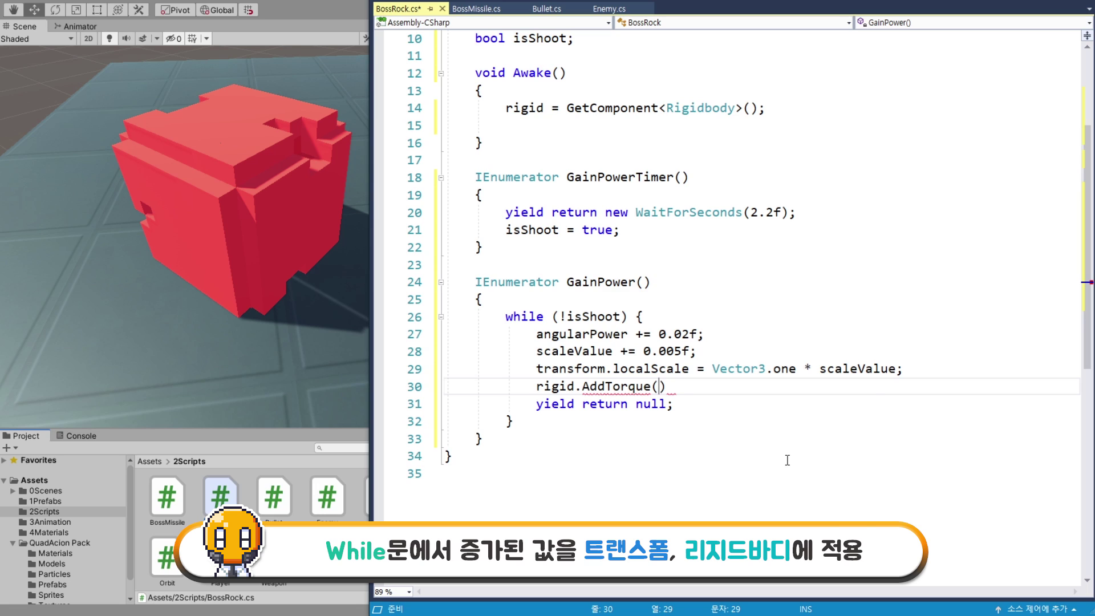
pyautogui.write('trans')
pyautogui.press('Tab')
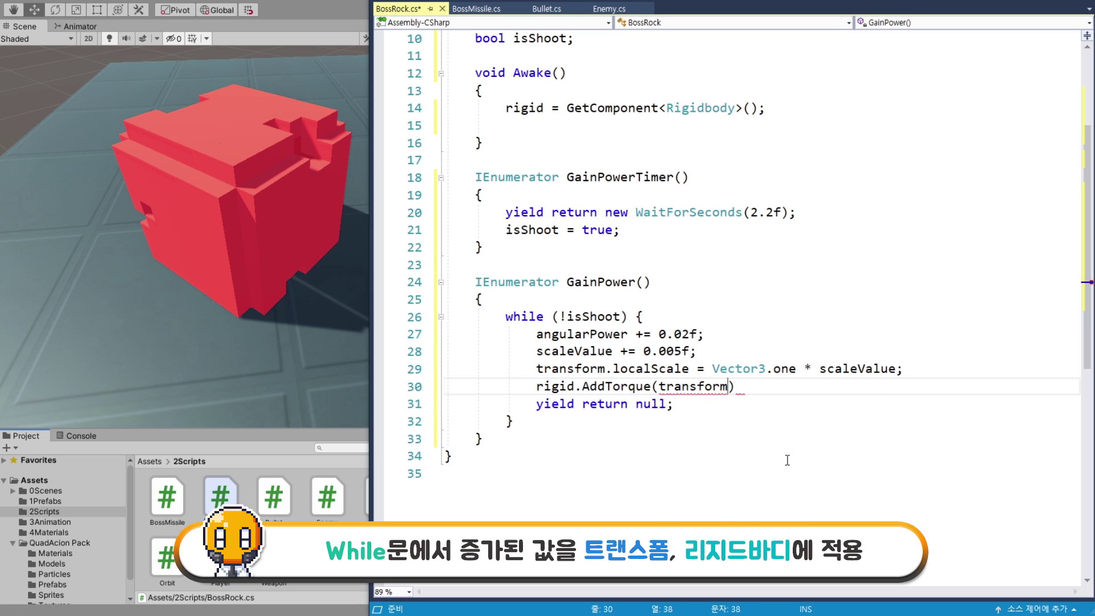
pyautogui.write('.ri')
pyautogui.press('Tab')
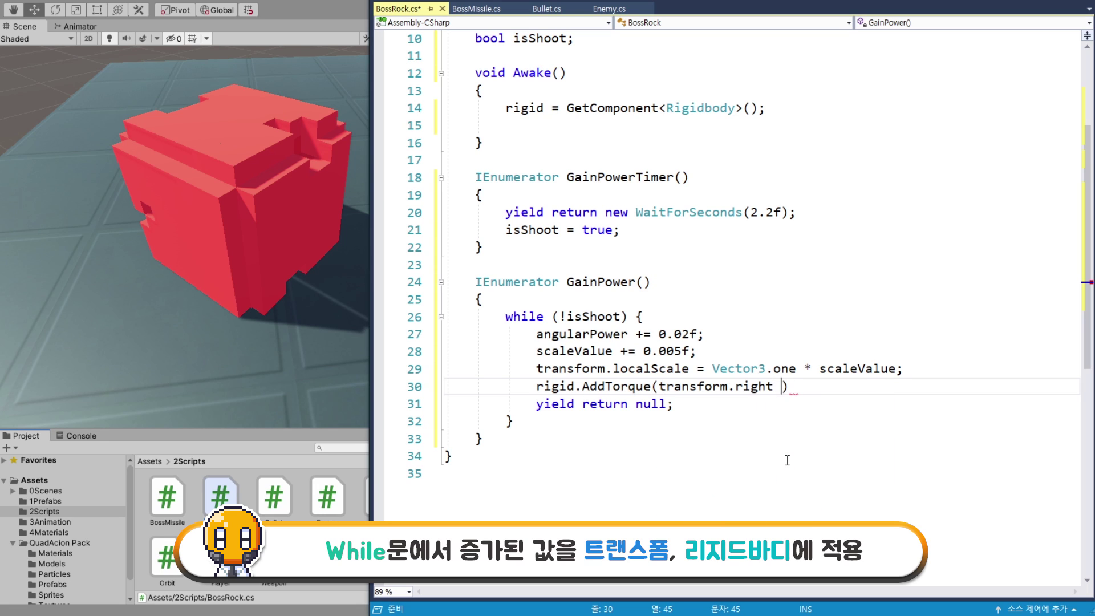
pyautogui.write('*')
pyautogui.moveTo(628, 334); pyautogui.dragTo(536, 333)
pyautogui.hotkey('ctrl', 'c')
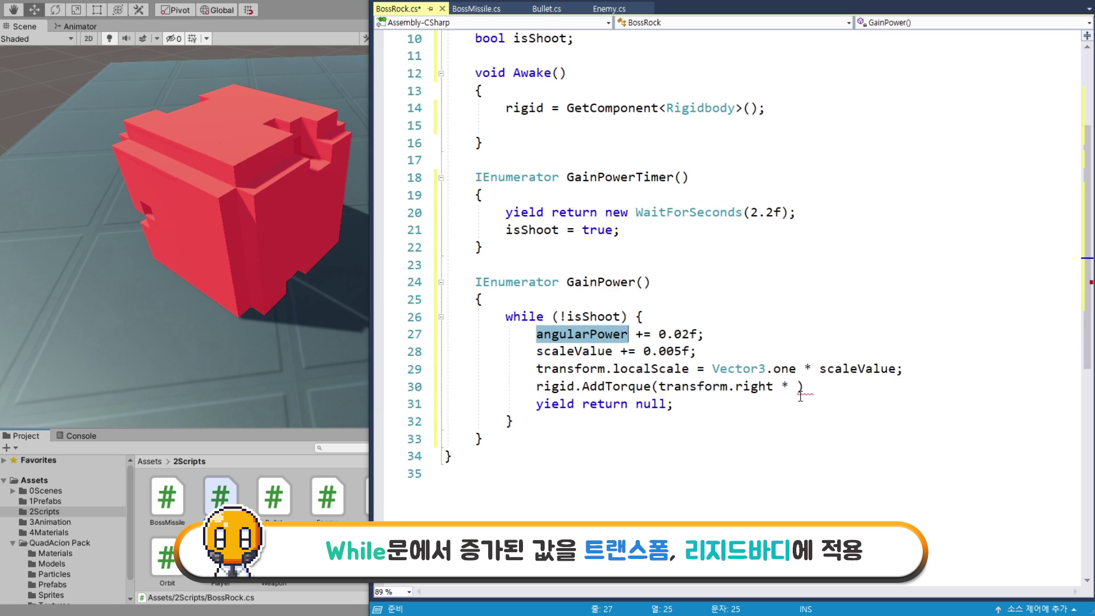
pyautogui.click(796, 386)
pyautogui.hotkey('ctrl', 'v')
pyautogui.write(', ')
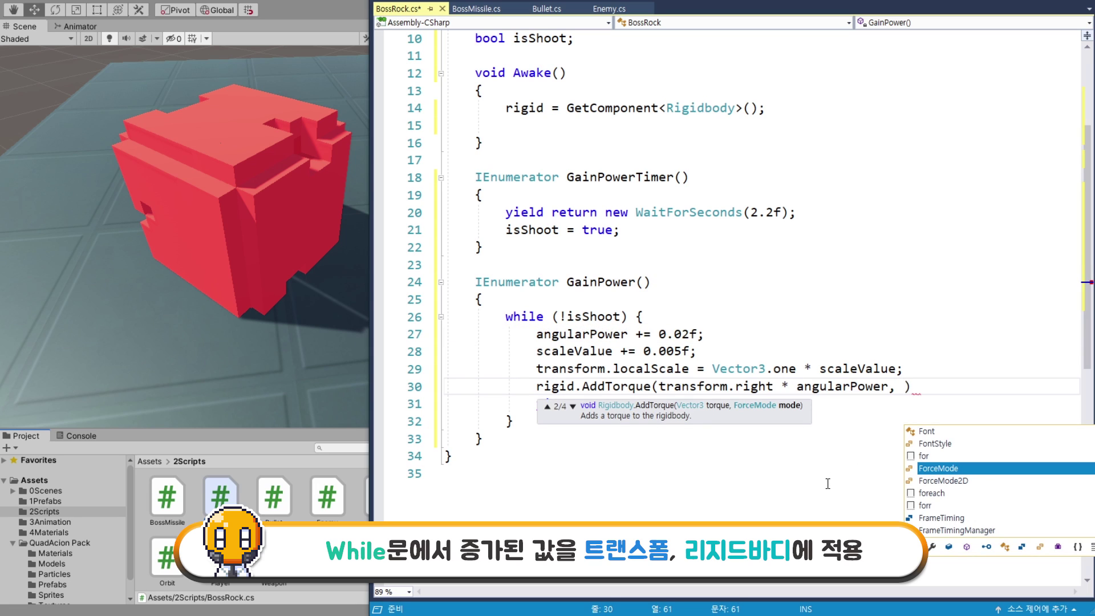
pyautogui.write('F')
pyautogui.press('Tab')
pyautogui.write('.')
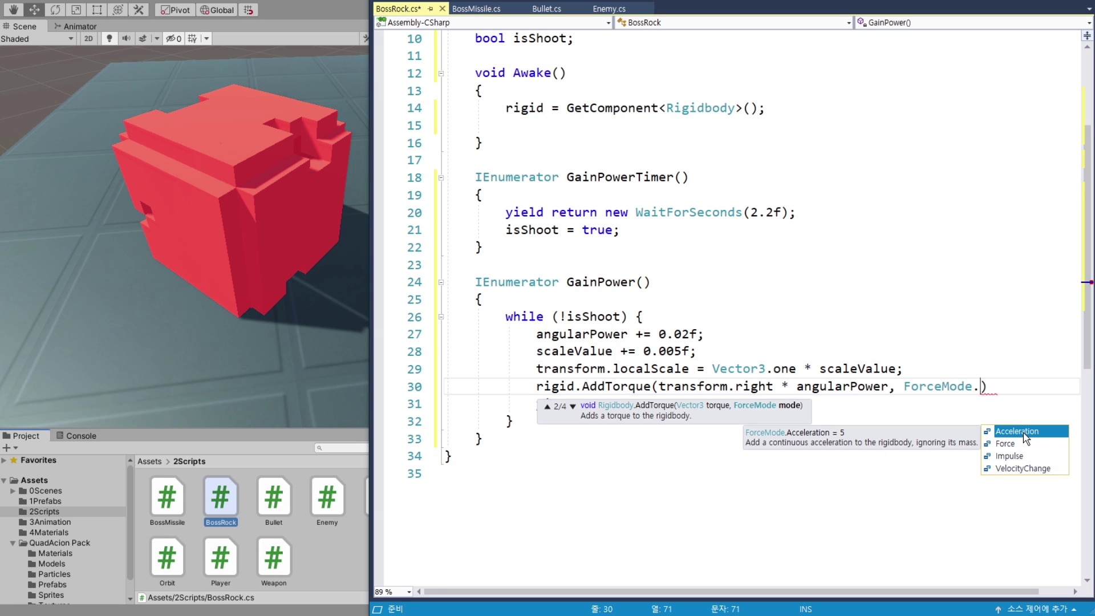
pyautogui.press('Tab')
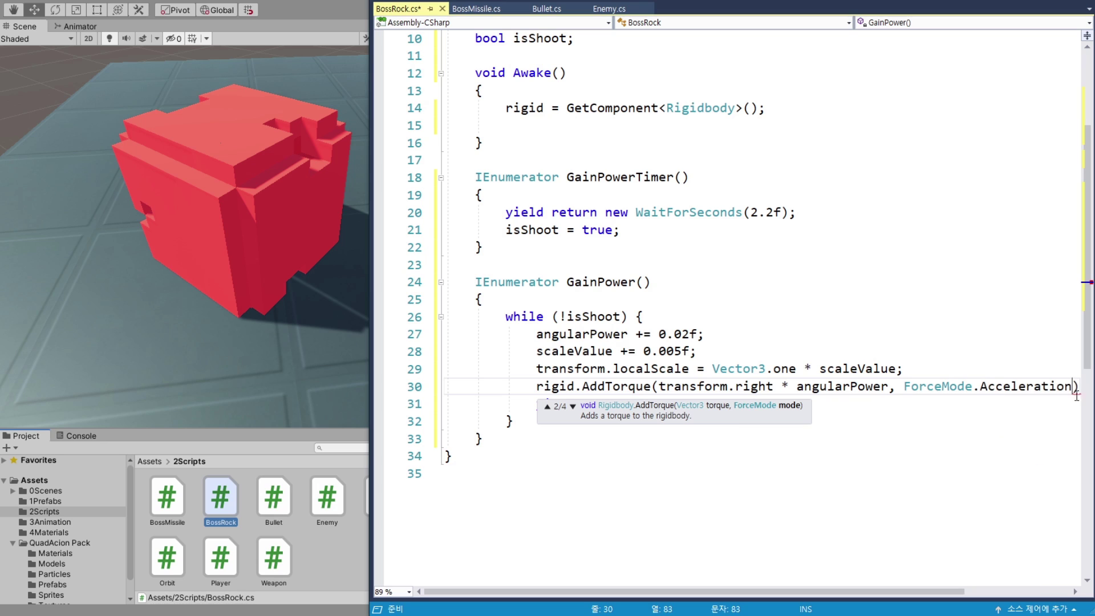
pyautogui.write(');')
# Save the BossRock.cs script.
pyautogui.hotkey('ctrl', 's')
pyautogui.scroll(-2, 704, 299)
pyautogui.click(704, 299)
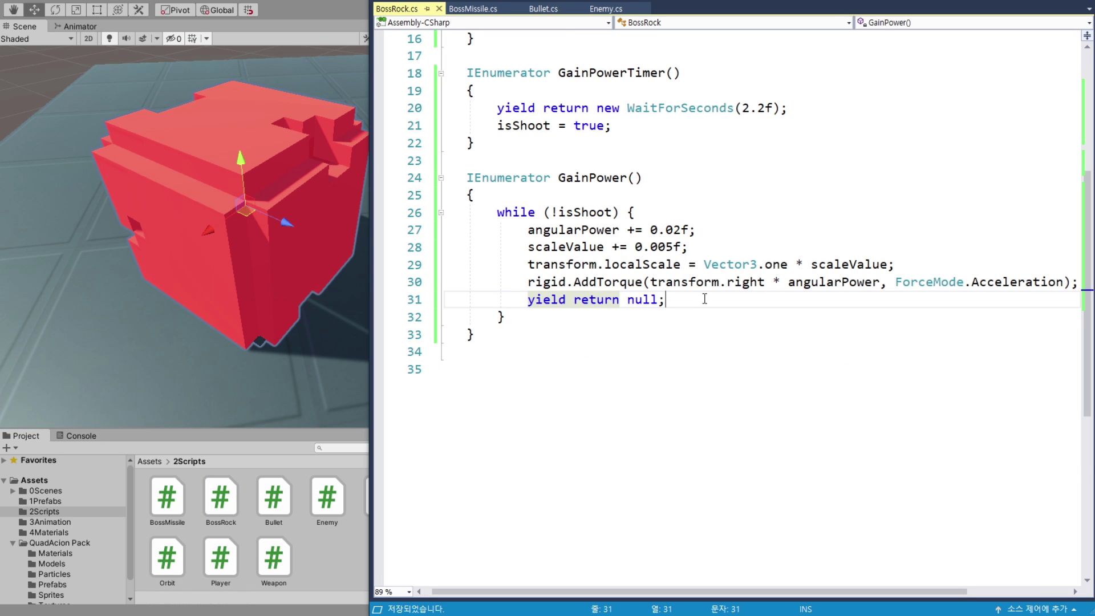
pyautogui.scroll(3, 730, 337)
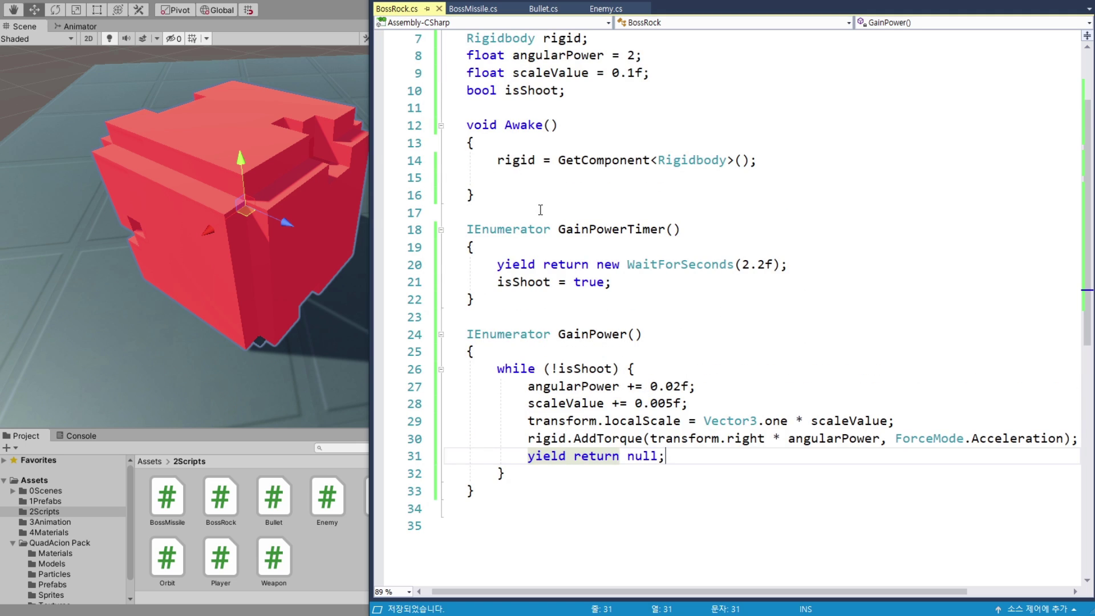
# Add two StartCoroutine(); statements inside the Awake method.
pyautogui.click(519, 178)
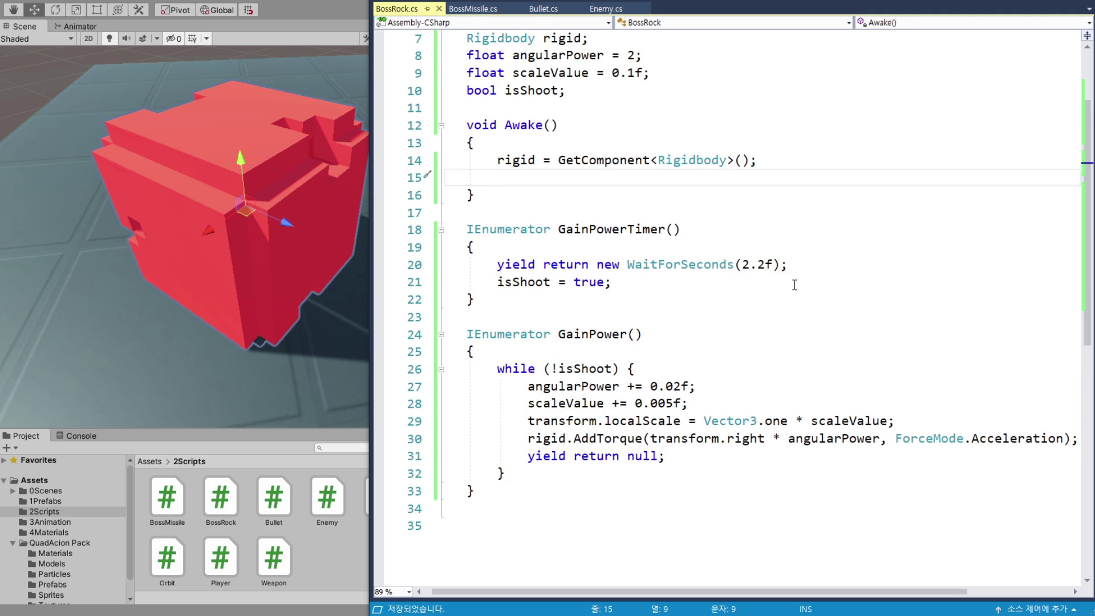
pyautogui.write('St')
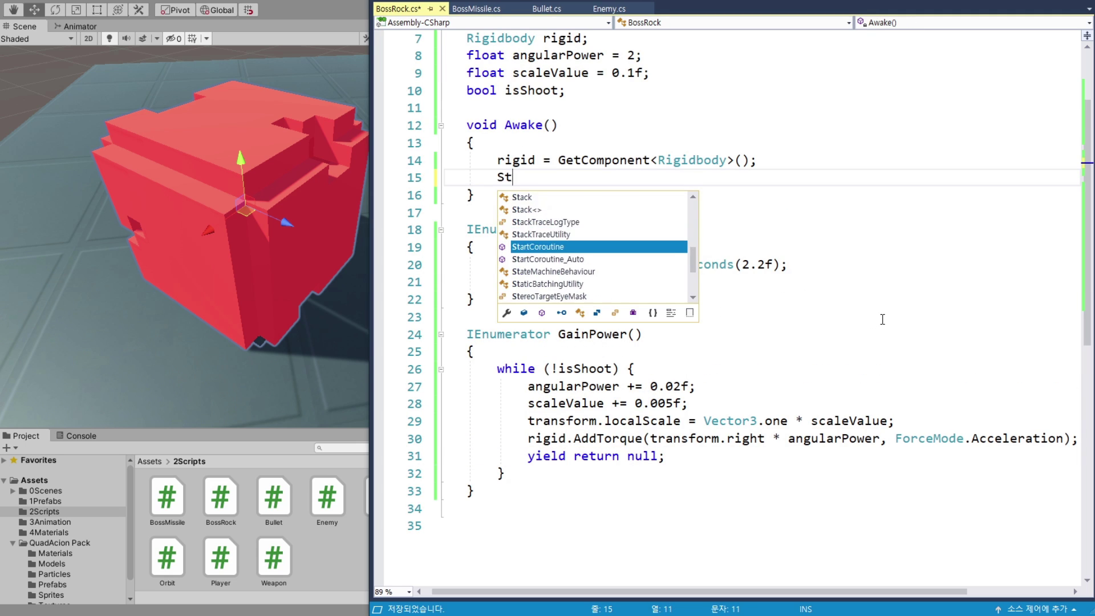
pyautogui.write('art')
pyautogui.press('Tab')
pyautogui.write('(')
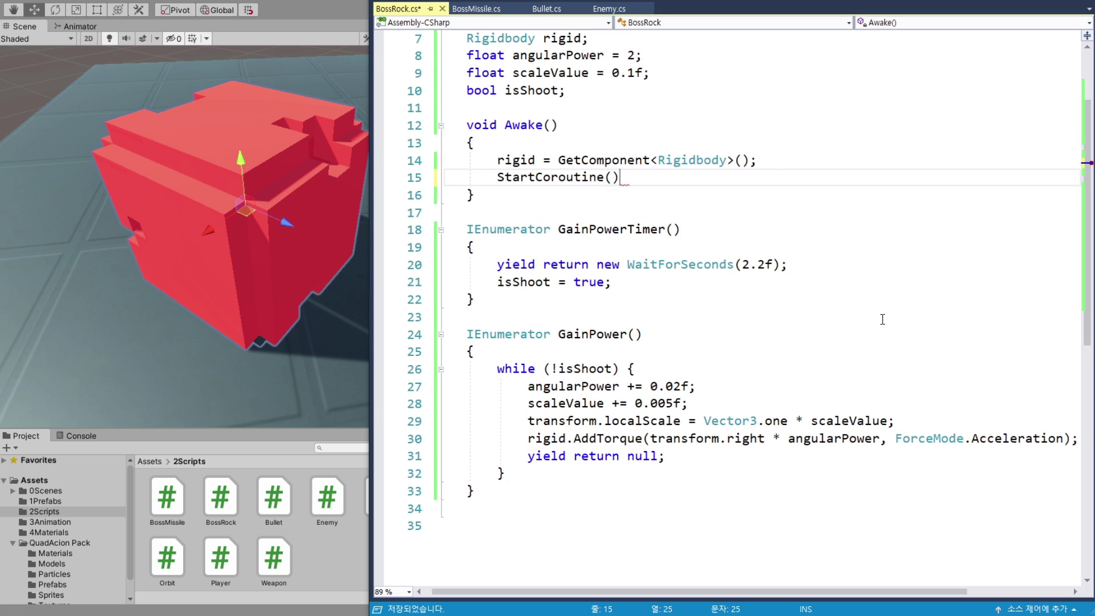
pyautogui.write(');')
pyautogui.click(558, 264)
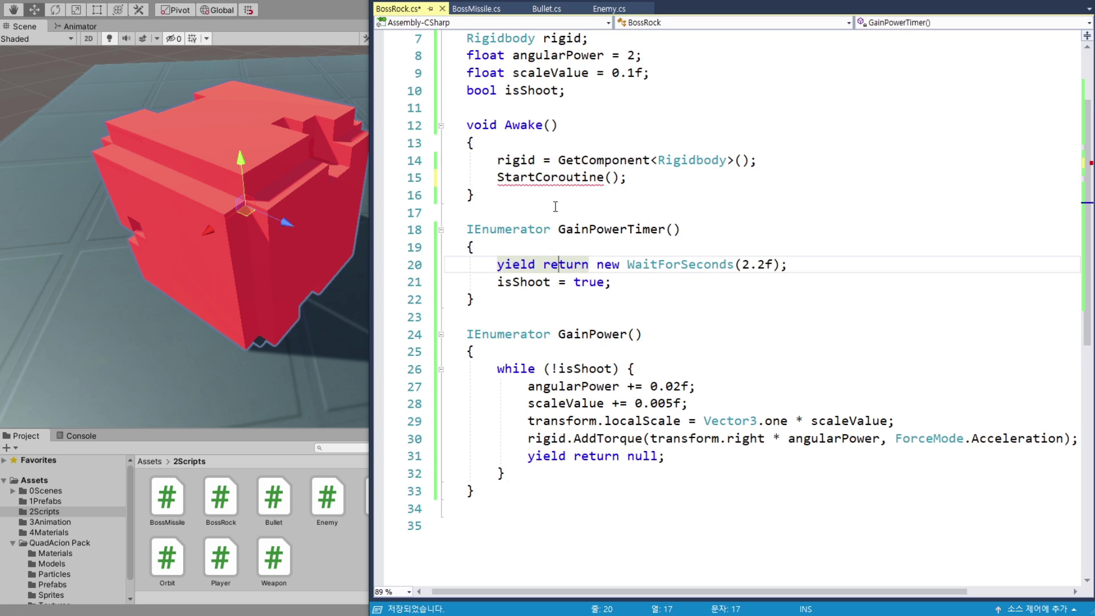
pyautogui.moveTo(497, 178); pyautogui.dragTo(626, 177)
pyautogui.hotkey('ctrl', 'c')
pyautogui.press('Return')
pyautogui.hotkey('ctrl', 'v')
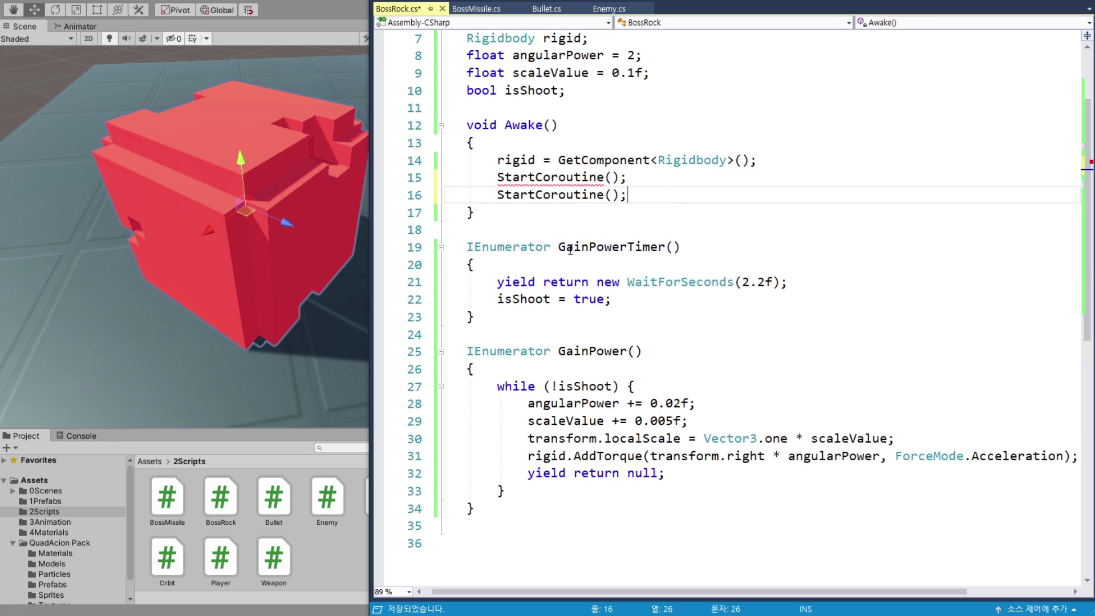
# Pass GainPowerTimer() to the first StartCoroutine and GainPower() to the second.
pyautogui.moveTo(558, 246); pyautogui.dragTo(679, 246)
pyautogui.hotkey('ctrl', 'c')
pyautogui.click(612, 177)
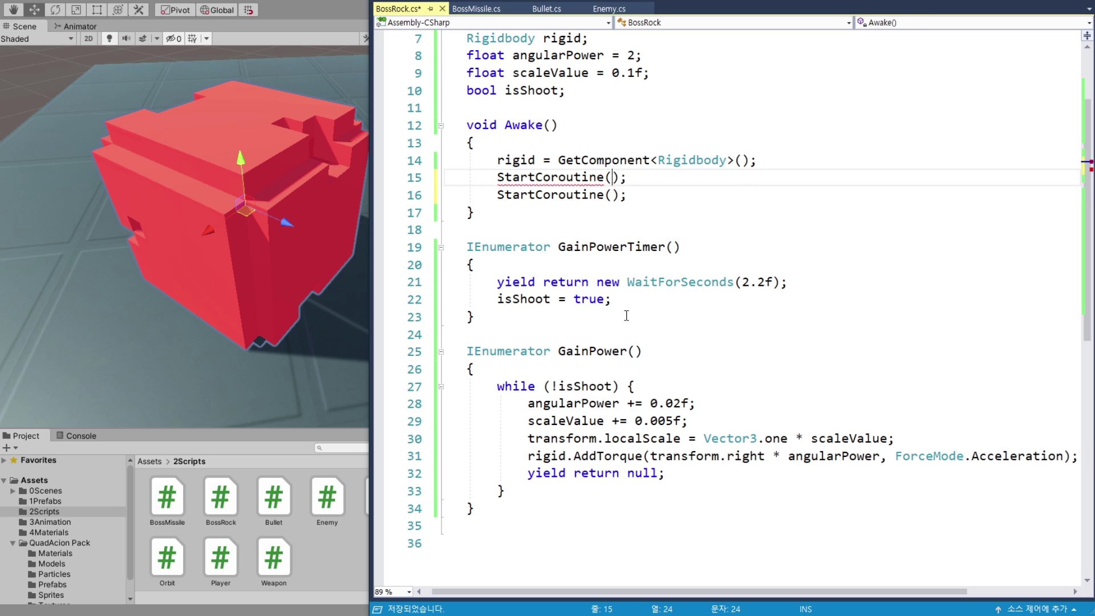
pyautogui.hotkey('ctrl', 'v')
pyautogui.moveTo(558, 351); pyautogui.dragTo(642, 351)
pyautogui.hotkey('ctrl', 'c')
pyautogui.click(612, 195)
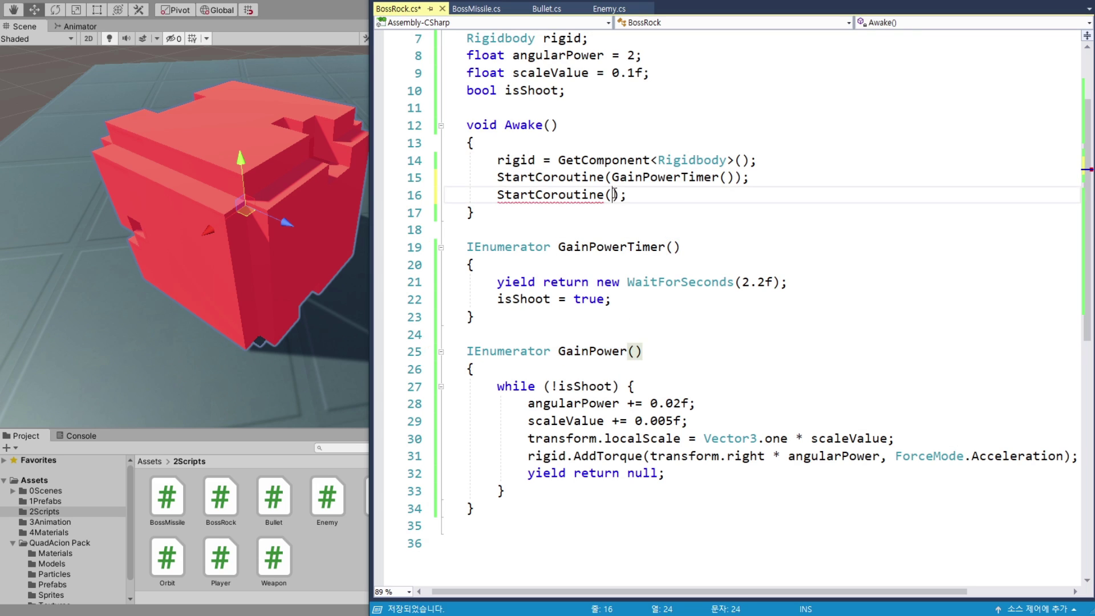
pyautogui.hotkey('ctrl', 'v')
pyautogui.press('End')
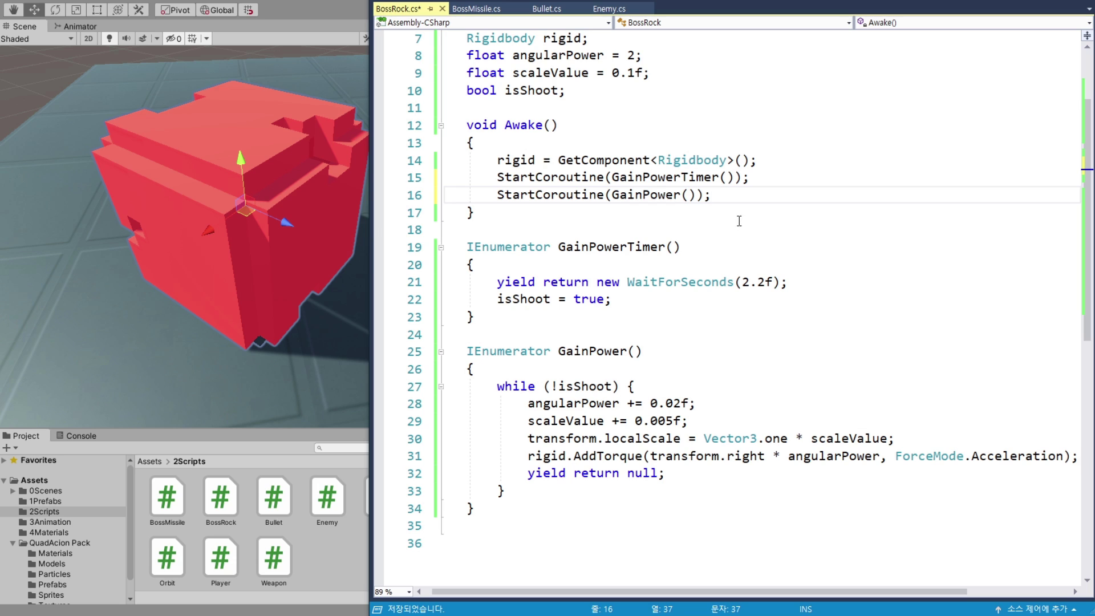
# Change BossRock's base class from MonoBehaviour to Bullet.
pyautogui.scroll(2, 754, 253)
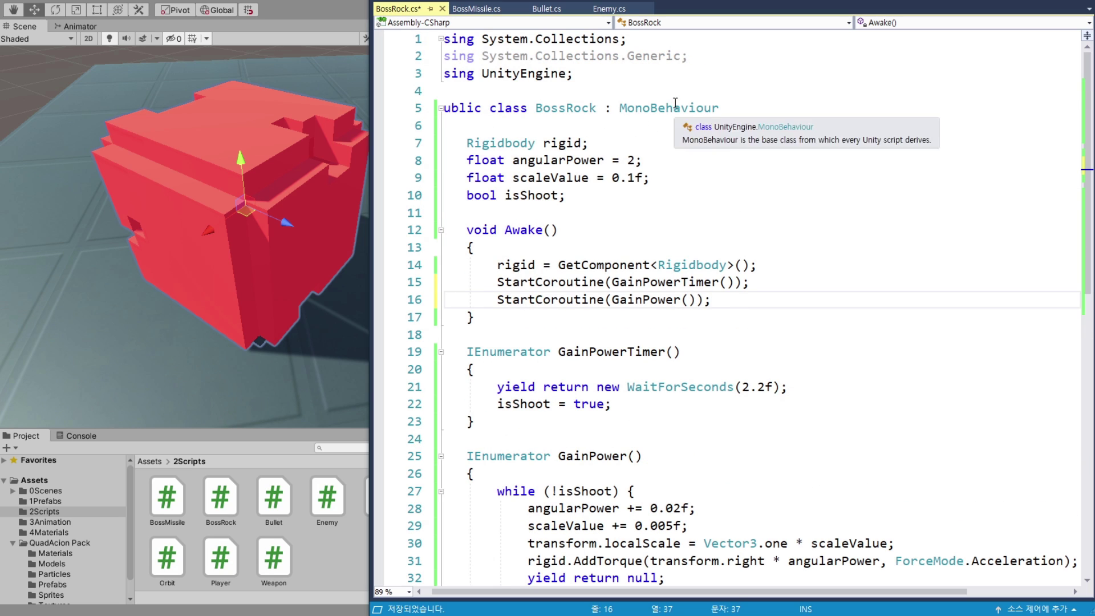
pyautogui.click(730, 109)
pyautogui.press('BackSpace')
pyautogui.write('Bu')
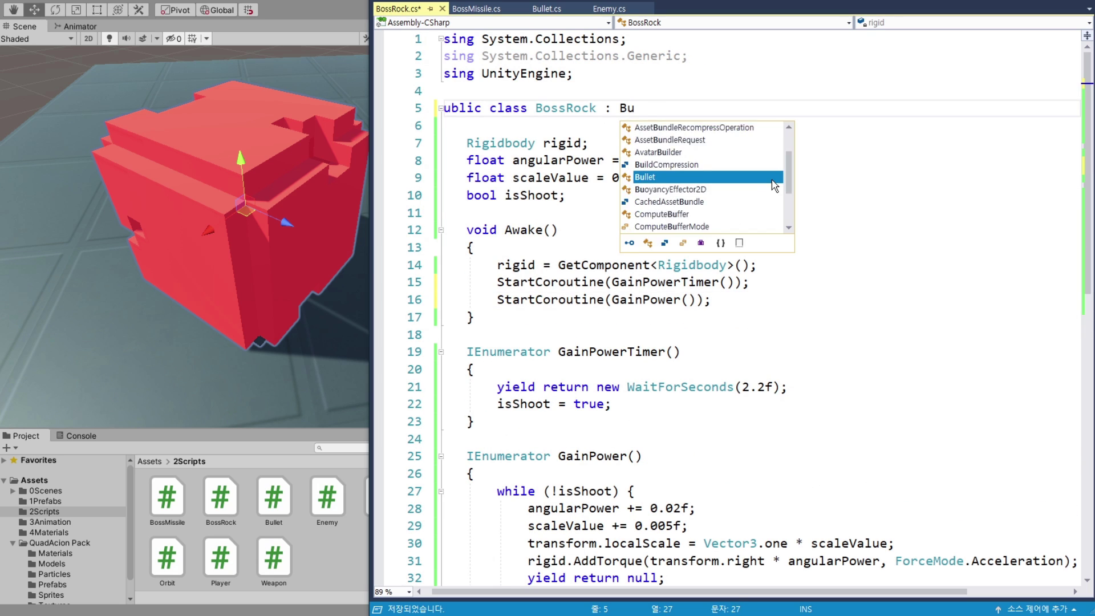
pyautogui.write('llet')
pyautogui.press('Escape')
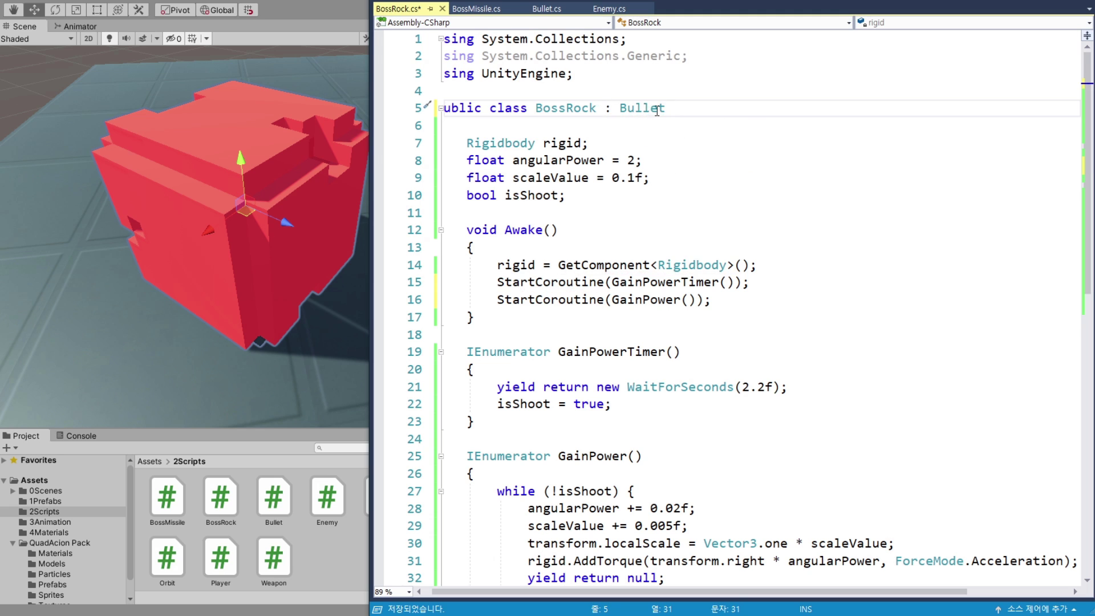
pyautogui.click(692, 123)
pyautogui.hotkey('alt', 'Tab')
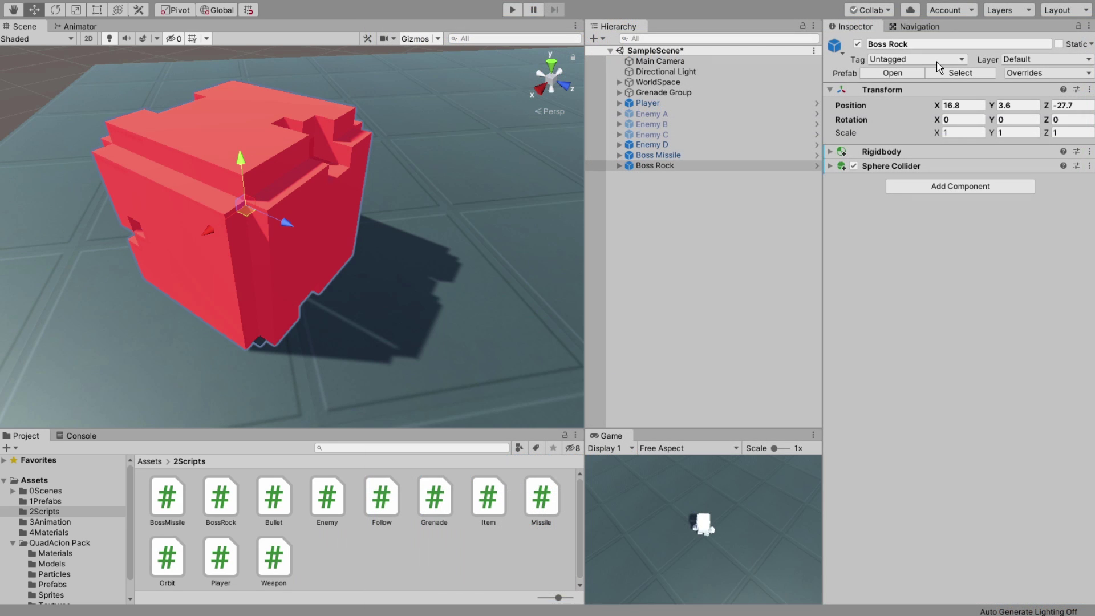
# Give Boss Rock and its children the EnemyBullet tag and EnemyBullet layer.
pyautogui.click(903, 63)
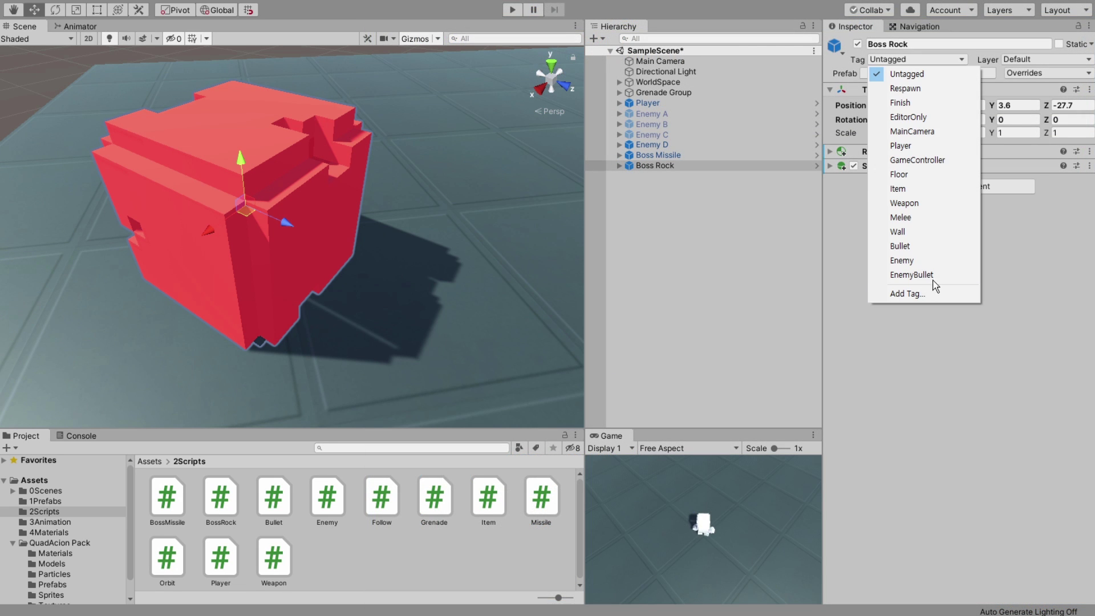
pyautogui.click(930, 279)
pyautogui.click(1027, 62)
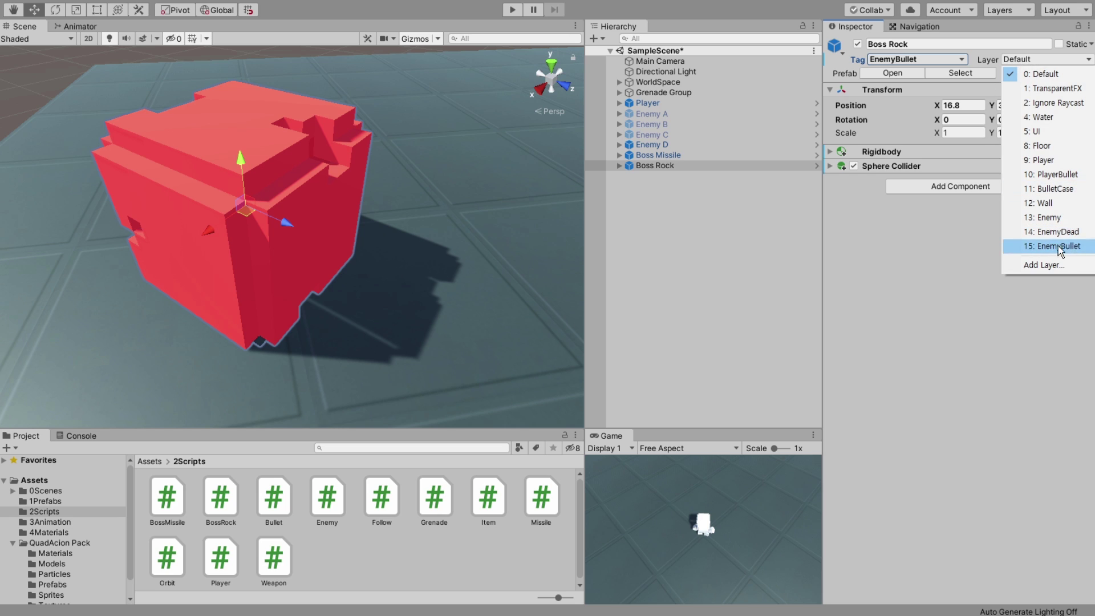
pyautogui.click(1062, 251)
pyautogui.click(511, 327)
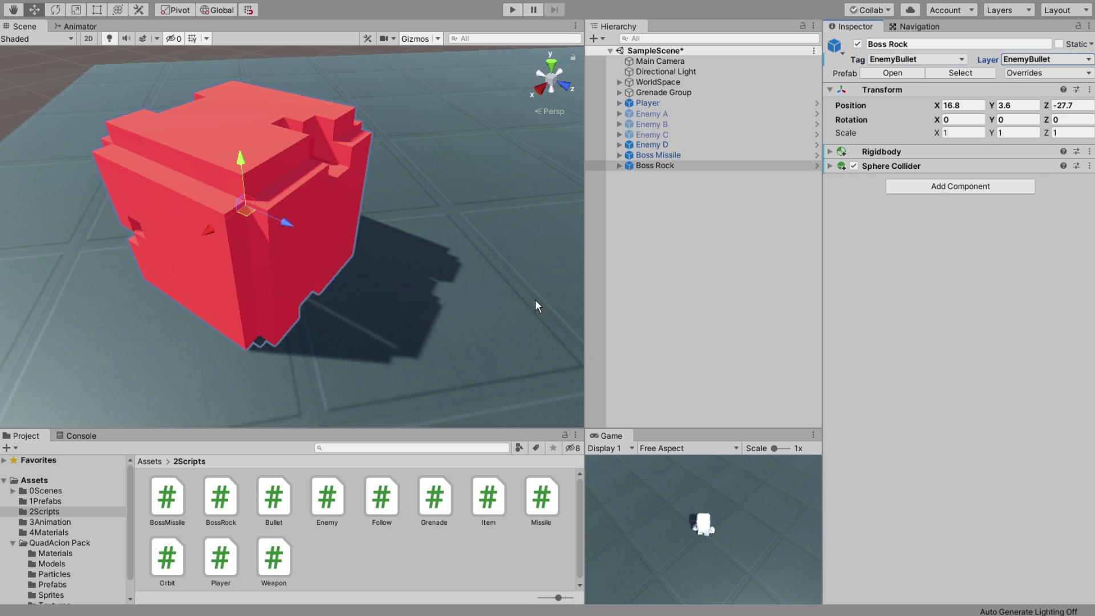
# Attach the Boss Rock script component and edit its Damage value.
pyautogui.click(954, 194)
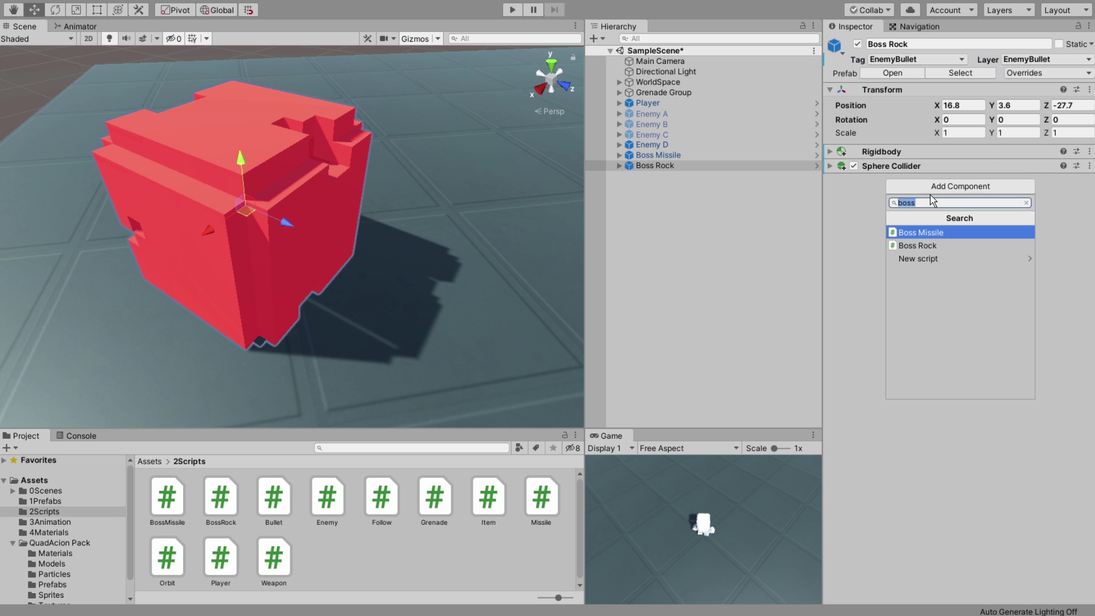
pyautogui.click(912, 245)
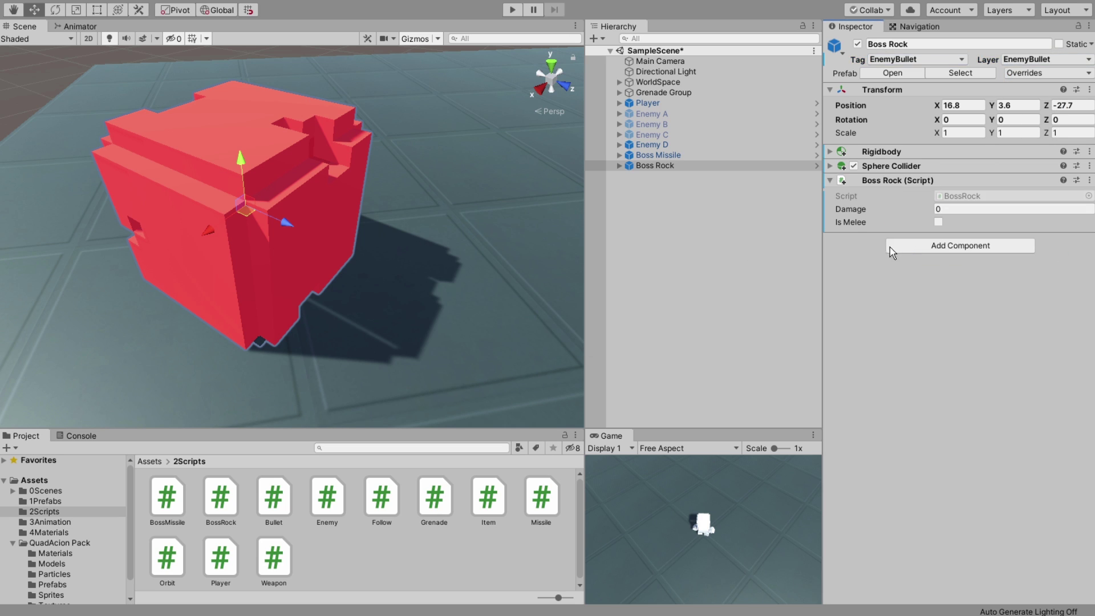
pyautogui.click(954, 206)
pyautogui.click(714, 299)
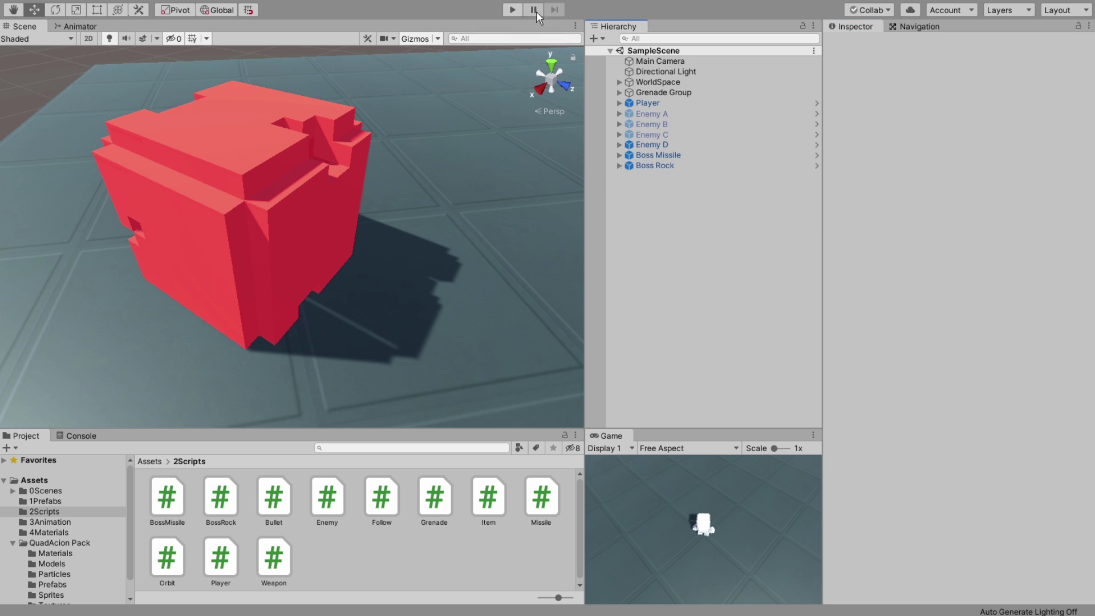
pyautogui.click(510, 10)
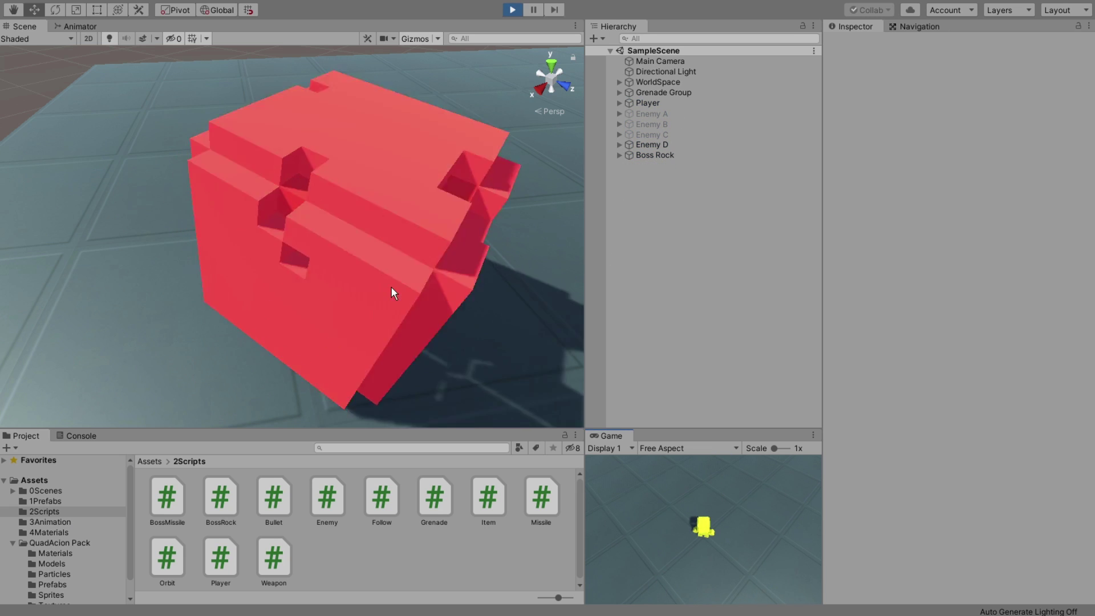
pyautogui.scroll(-3, 502, 283)
pyautogui.scroll(-5, 501, 283)
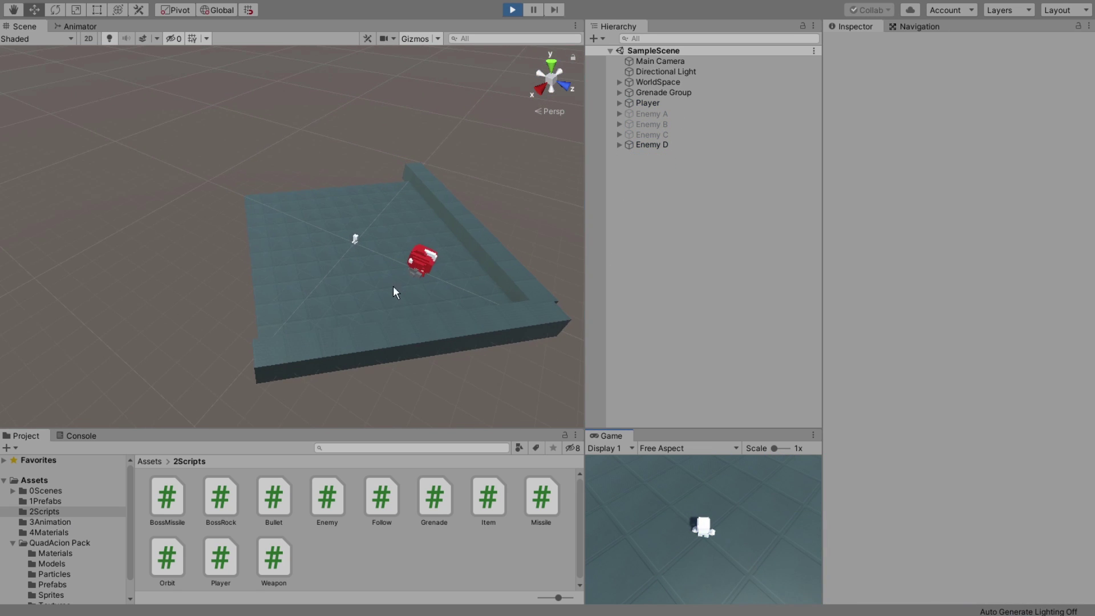
pyautogui.click(512, 10)
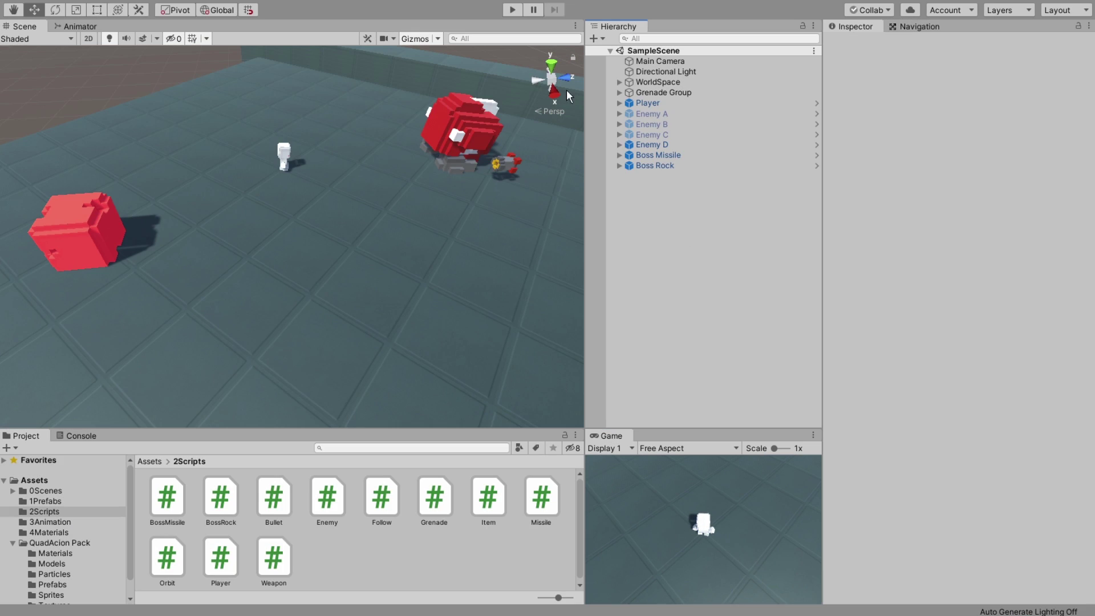
pyautogui.click(510, 10)
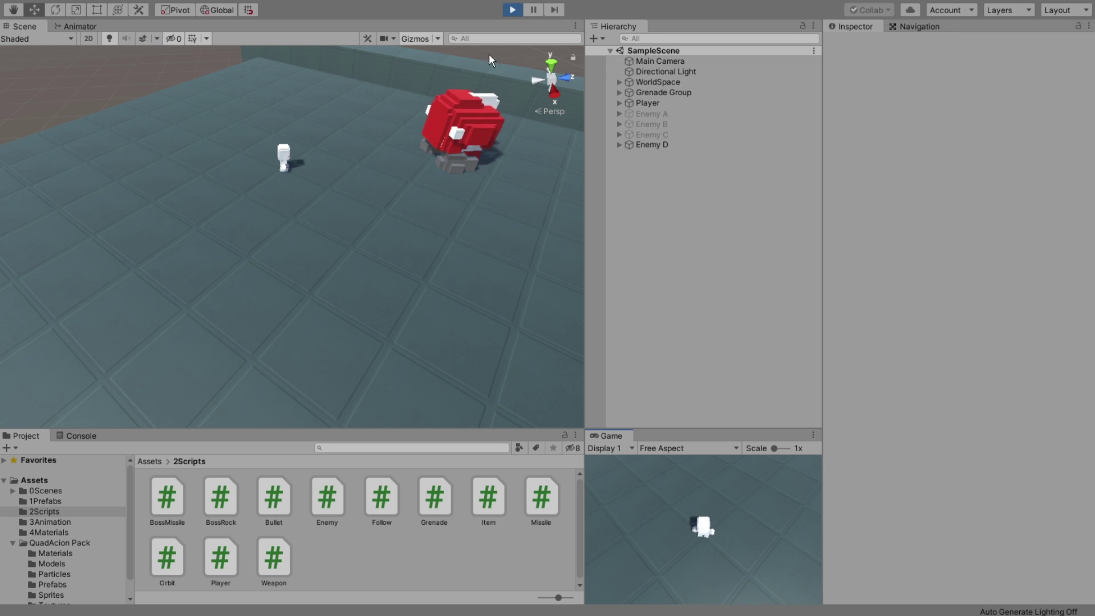
pyautogui.click(513, 8)
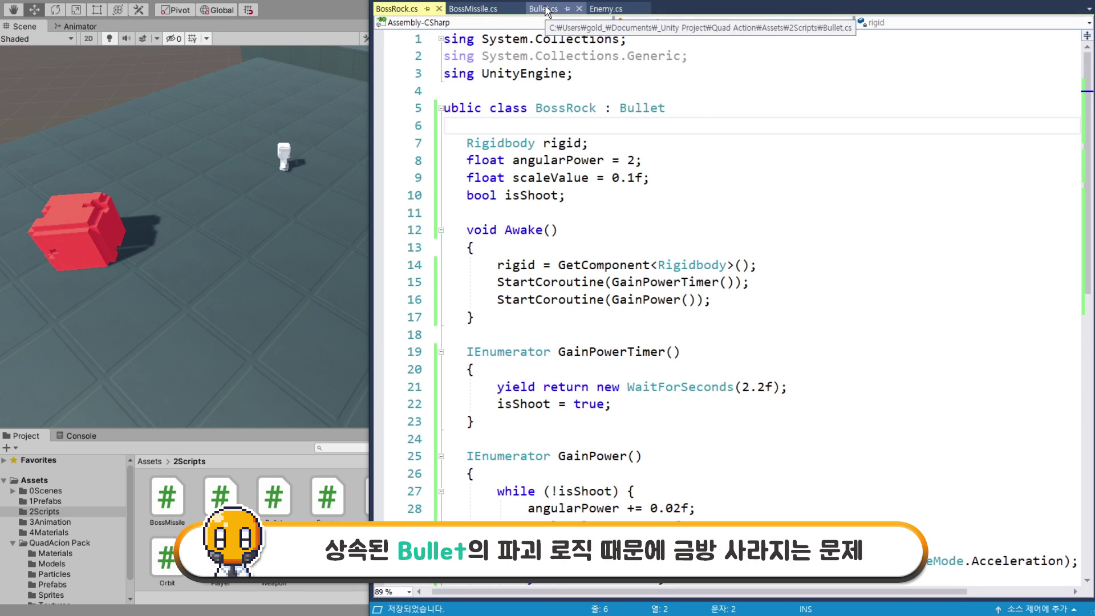
# Review the Floor tag check and delayed Destroy in Bullet.cs's OnCollisionEnter.
pyautogui.click(543, 9)
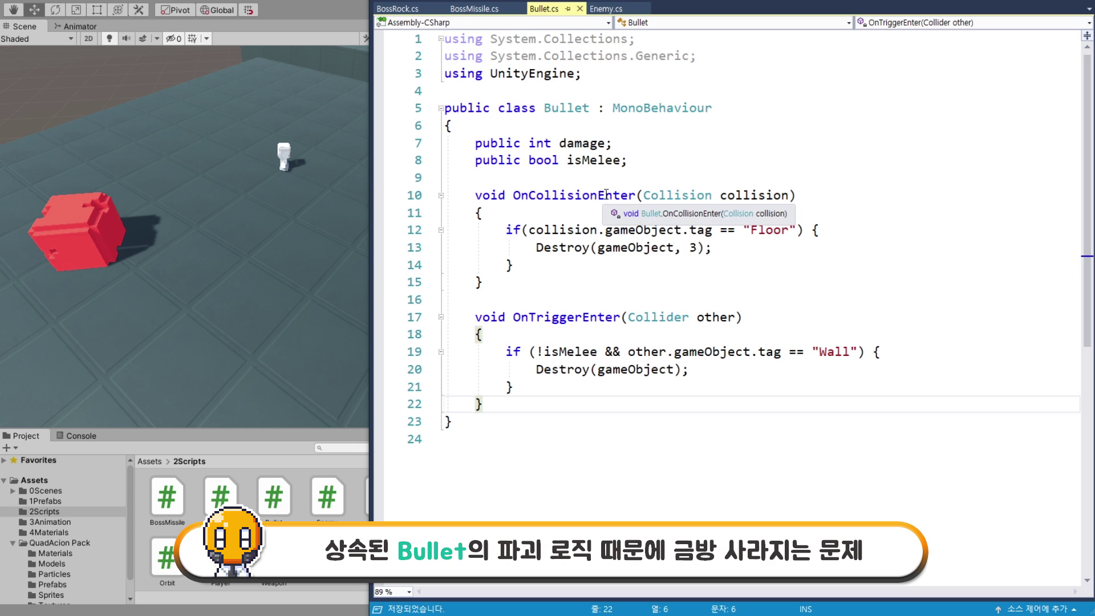
pyautogui.doubleClick(572, 196)
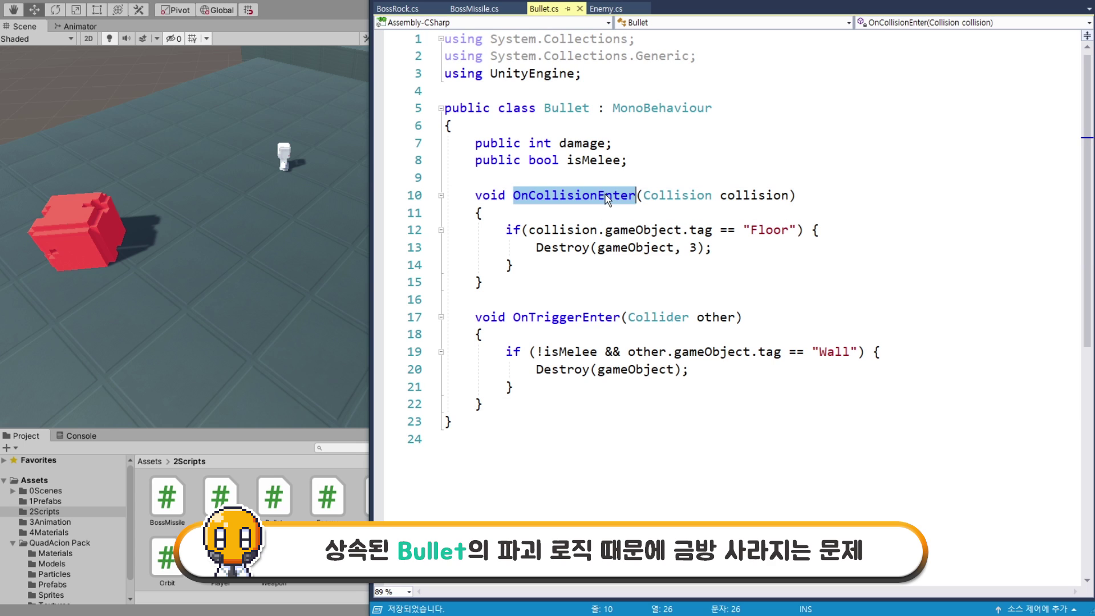
pyautogui.doubleClick(764, 231)
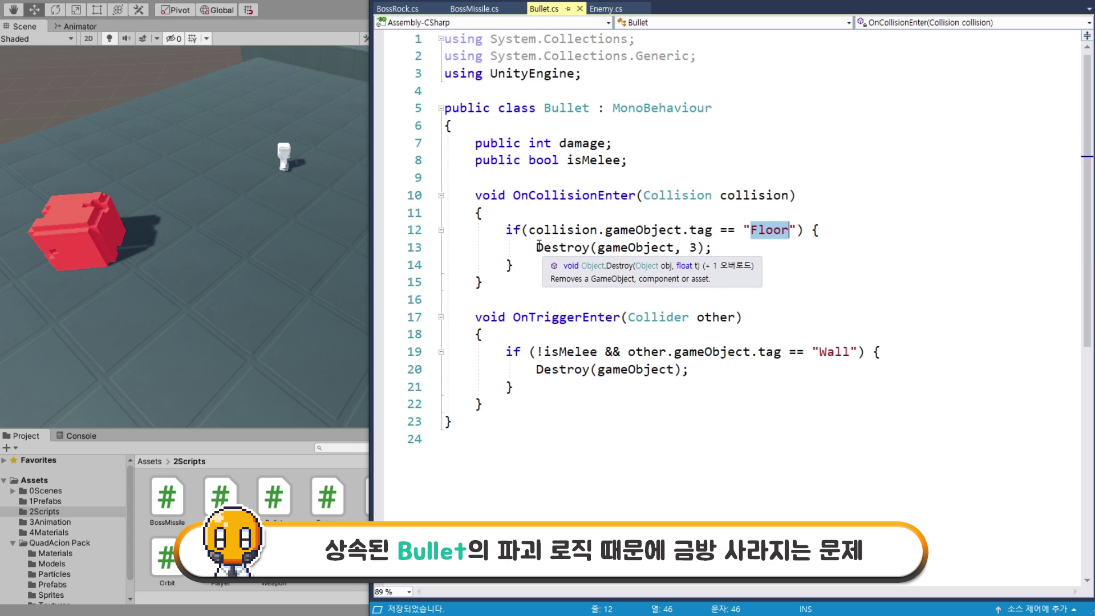
pyautogui.moveTo(536, 247); pyautogui.dragTo(735, 247)
pyautogui.click(738, 248)
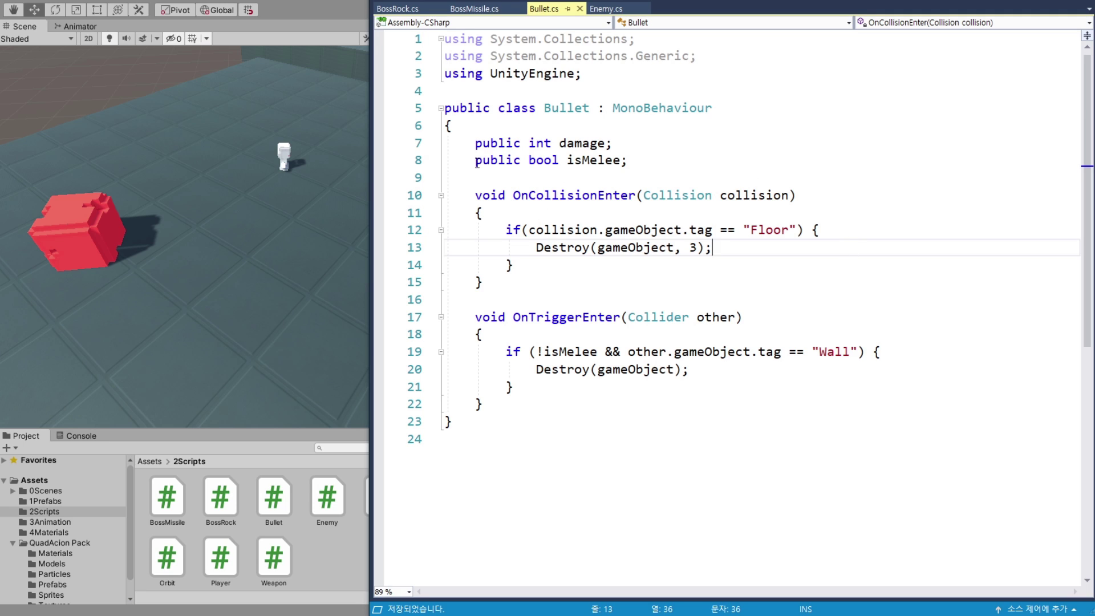
# Duplicate the isMelee declaration and rename it to public bool isRock.
pyautogui.moveTo(477, 164); pyautogui.dragTo(644, 164)
pyautogui.hotkey('ctrl', 'c')
pyautogui.click(582, 179)
pyautogui.hotkey('ctrl', 'v')
pyautogui.press('Return')
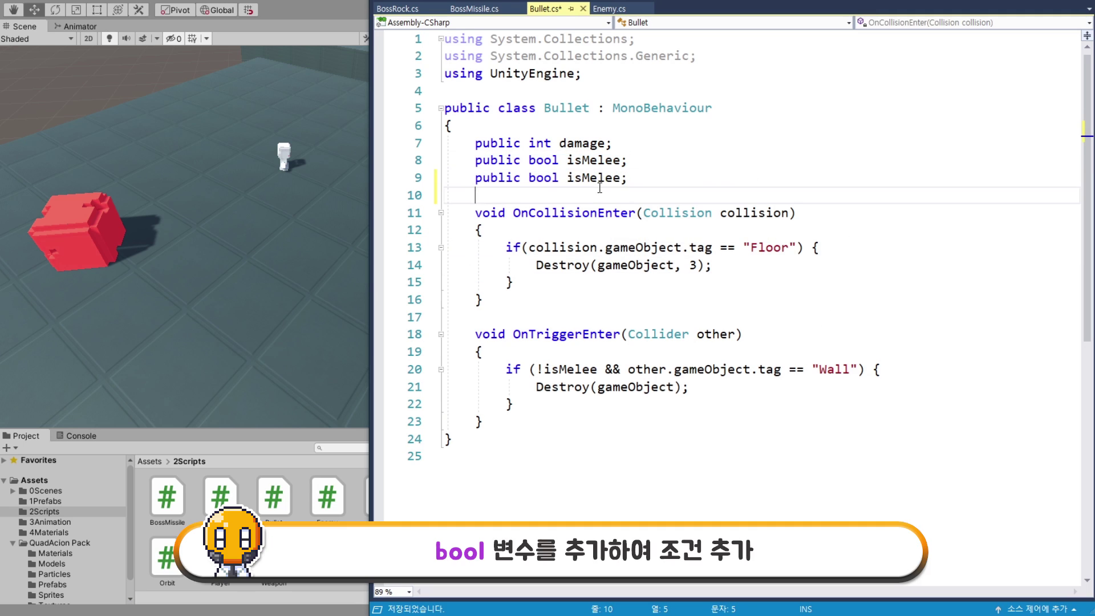
pyautogui.moveTo(582, 178); pyautogui.dragTo(621, 181)
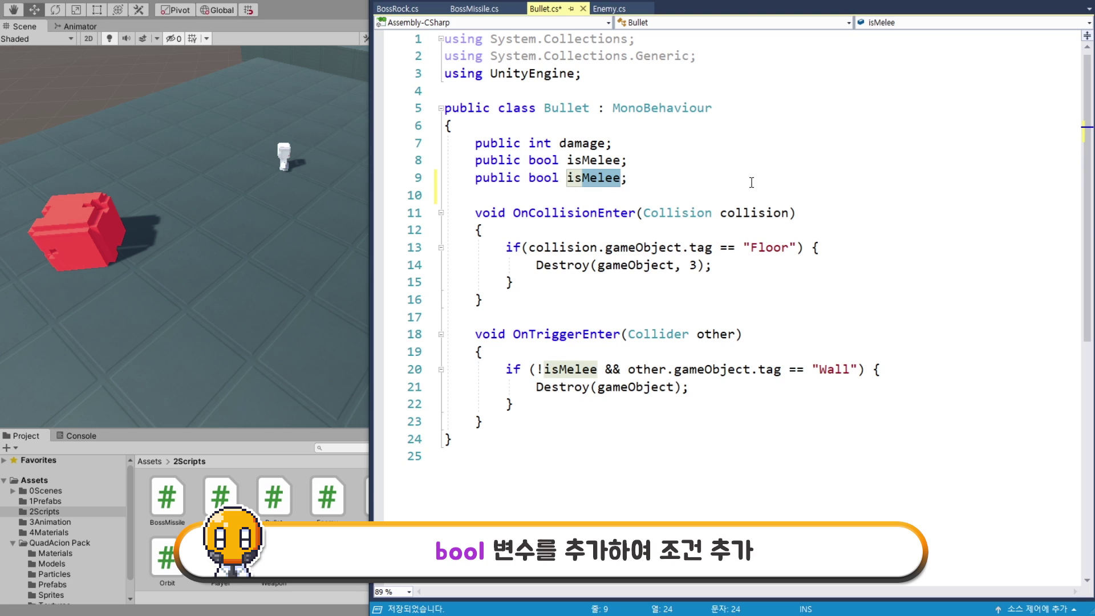
pyautogui.write('Rock')
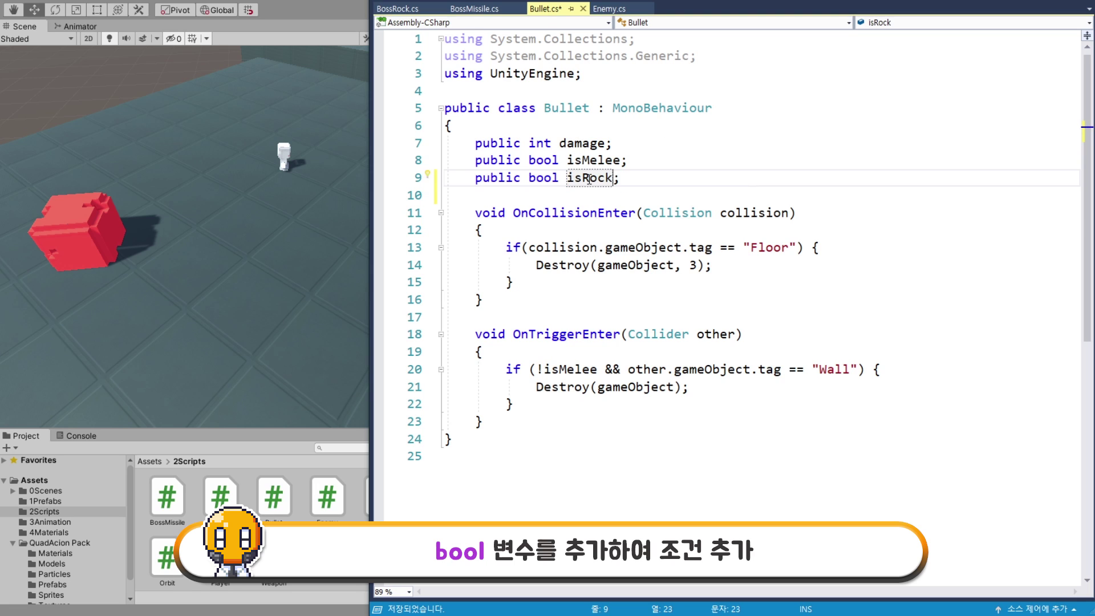
# Change the Floor condition to require !isRock before destroying the bullet.
pyautogui.click(528, 247)
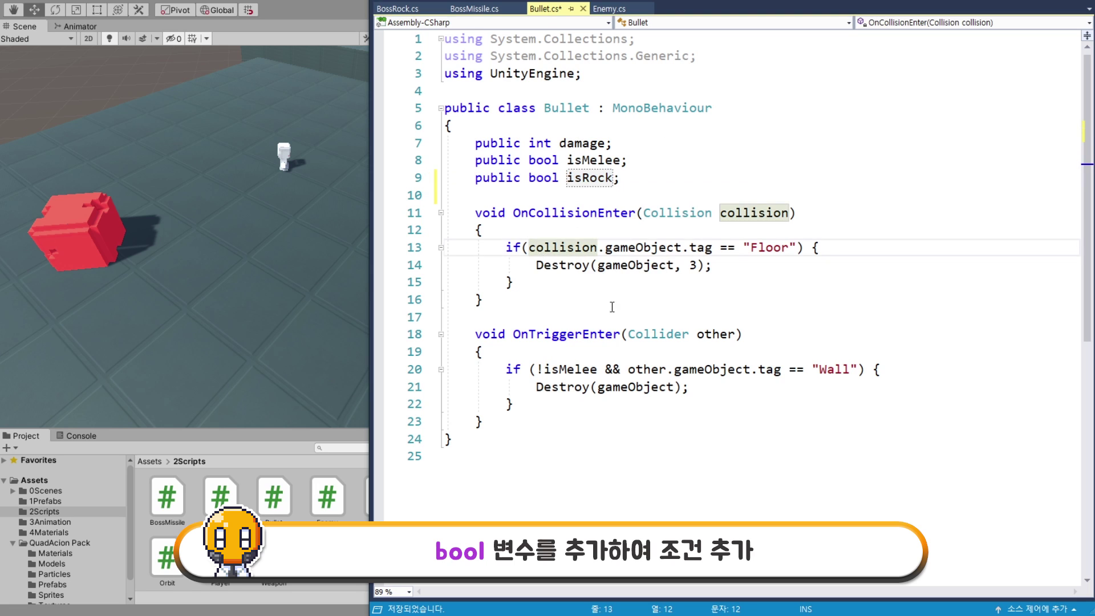
pyautogui.write('isRock')
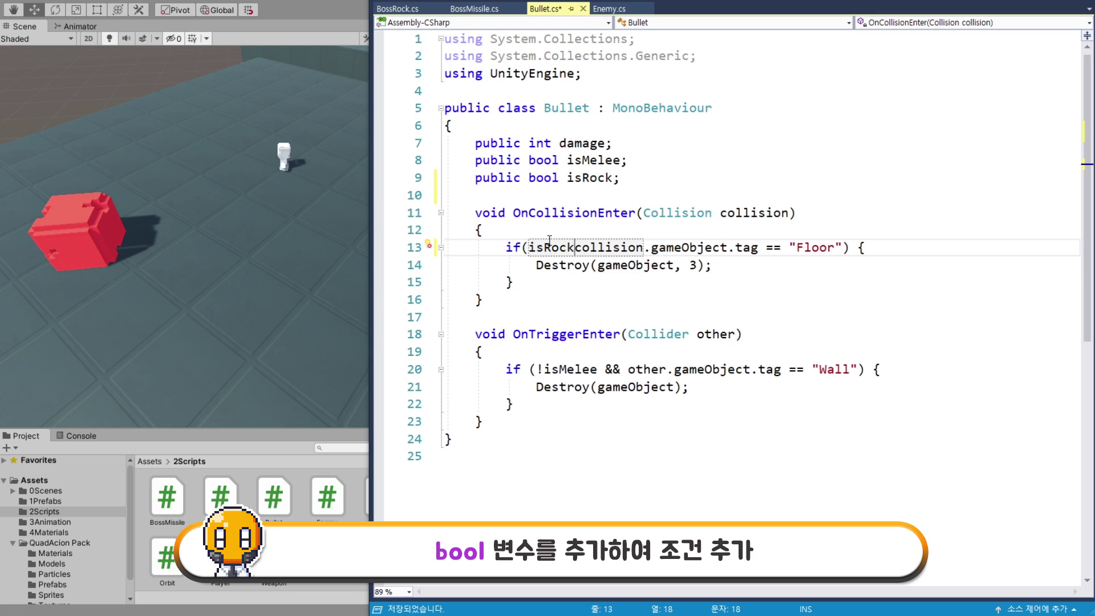
pyautogui.hotkey('ctrl', 'Left')
pyautogui.write('!')
pyautogui.write(' &')
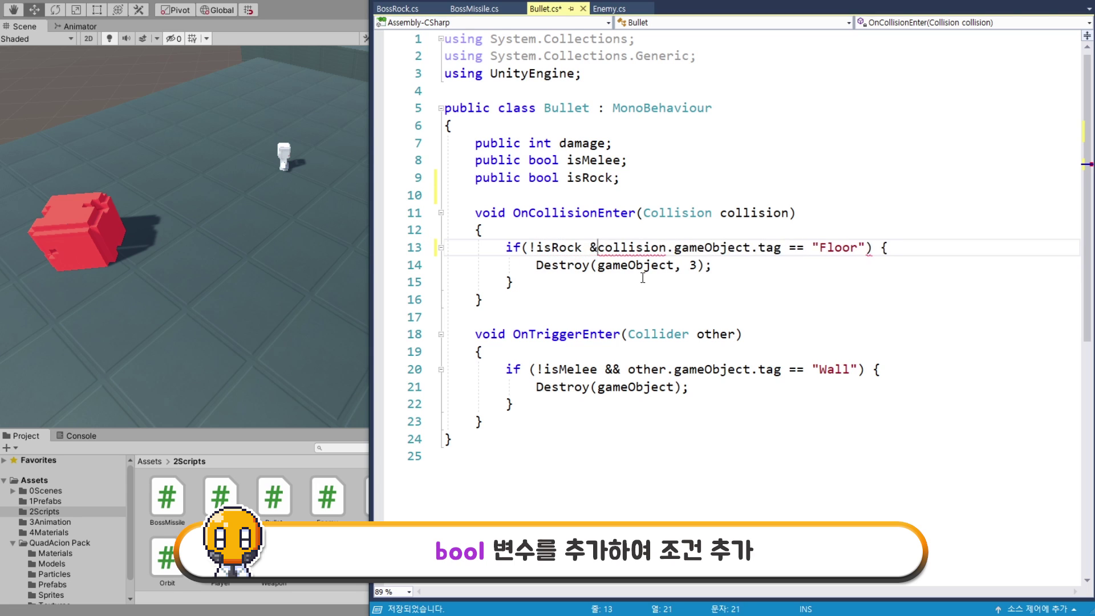
pyautogui.write('&')
pyautogui.click(757, 258)
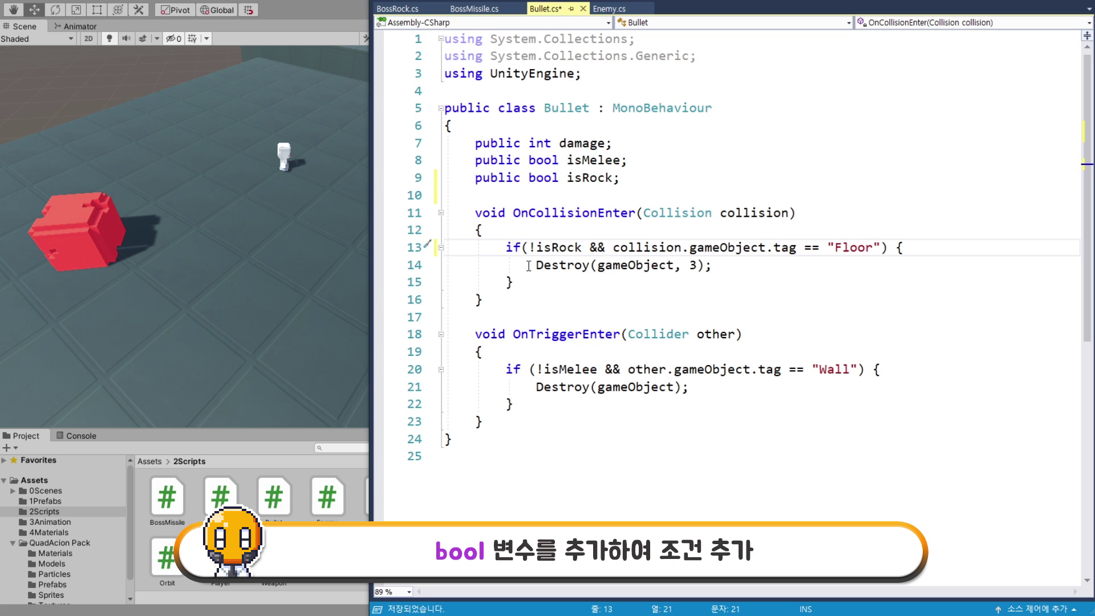
pyautogui.moveTo(530, 265); pyautogui.dragTo(688, 267)
pyautogui.press('End')
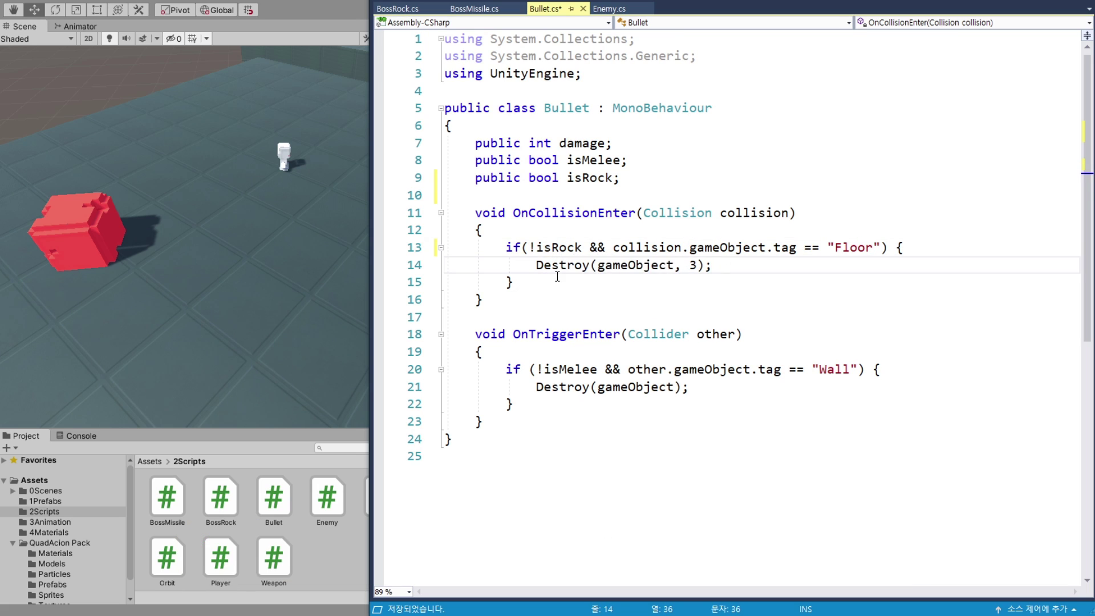
pyautogui.click(334, 6)
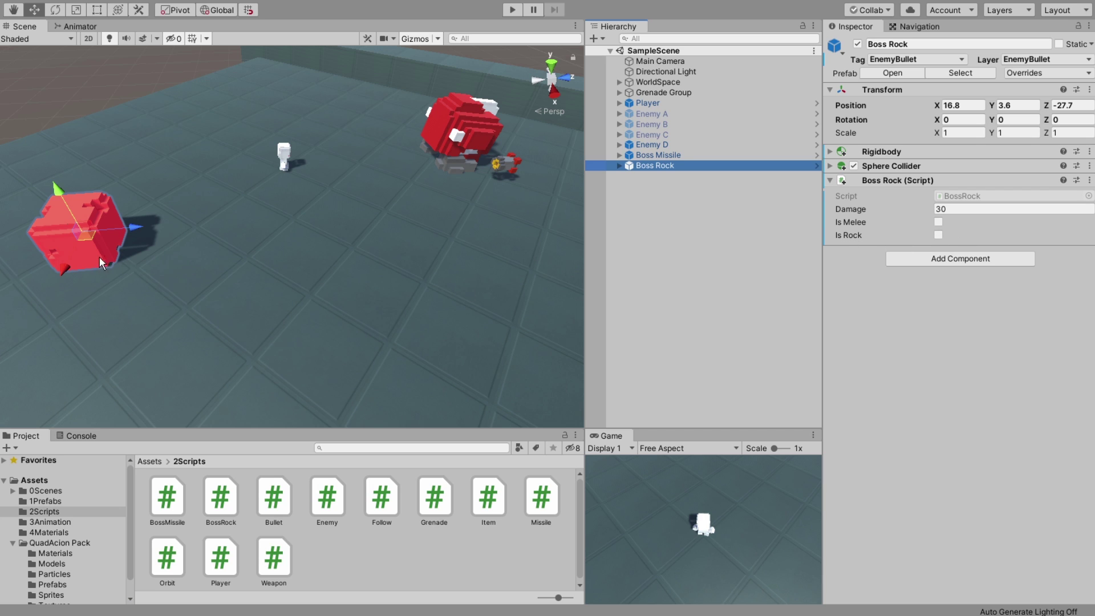
# Tick Is Rock on Boss Rock's script, run a play test, then expand its Sphere Collider.
pyautogui.click(938, 235)
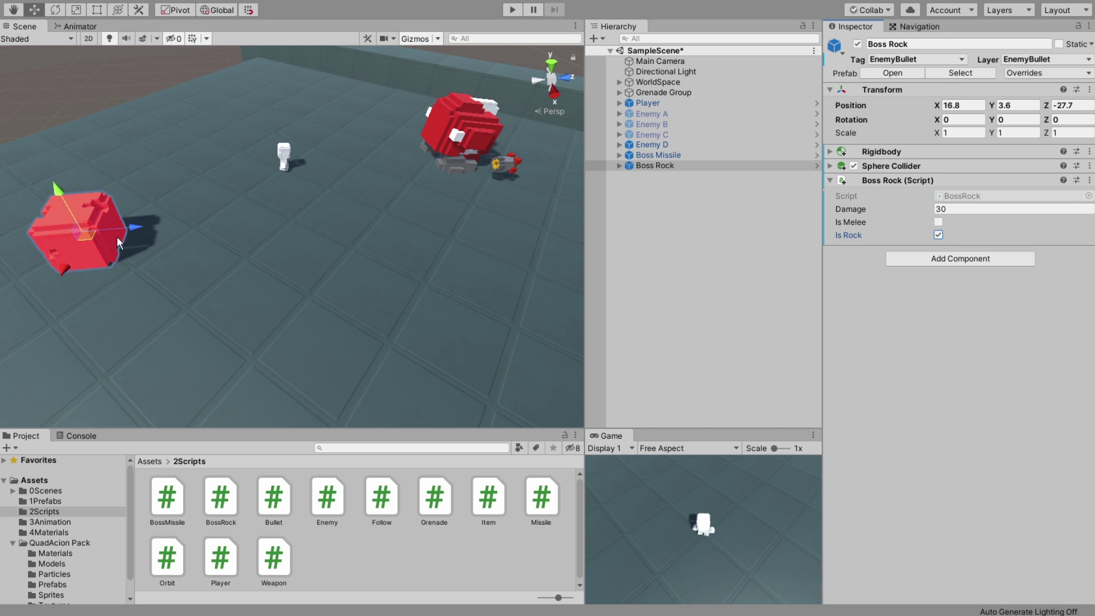
pyautogui.click(512, 10)
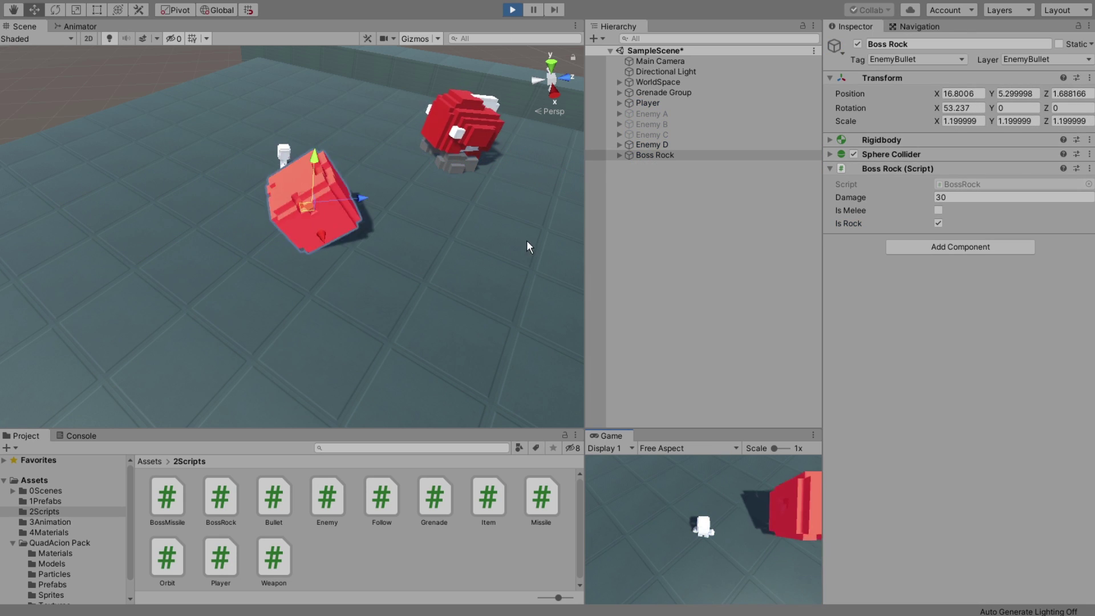
pyautogui.scroll(-5, 427, 254)
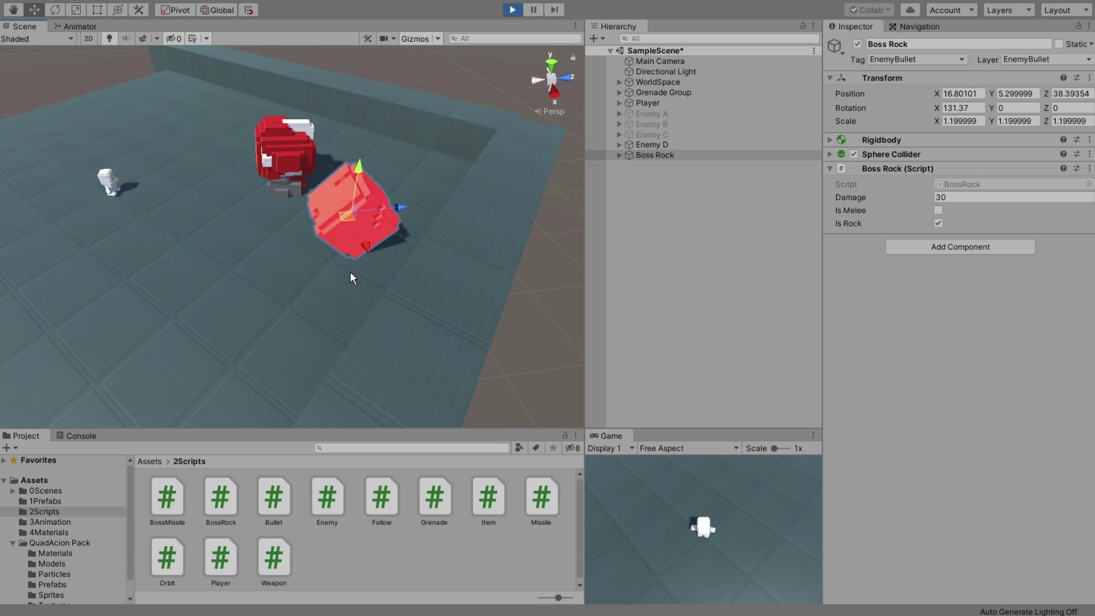
pyautogui.click(512, 9)
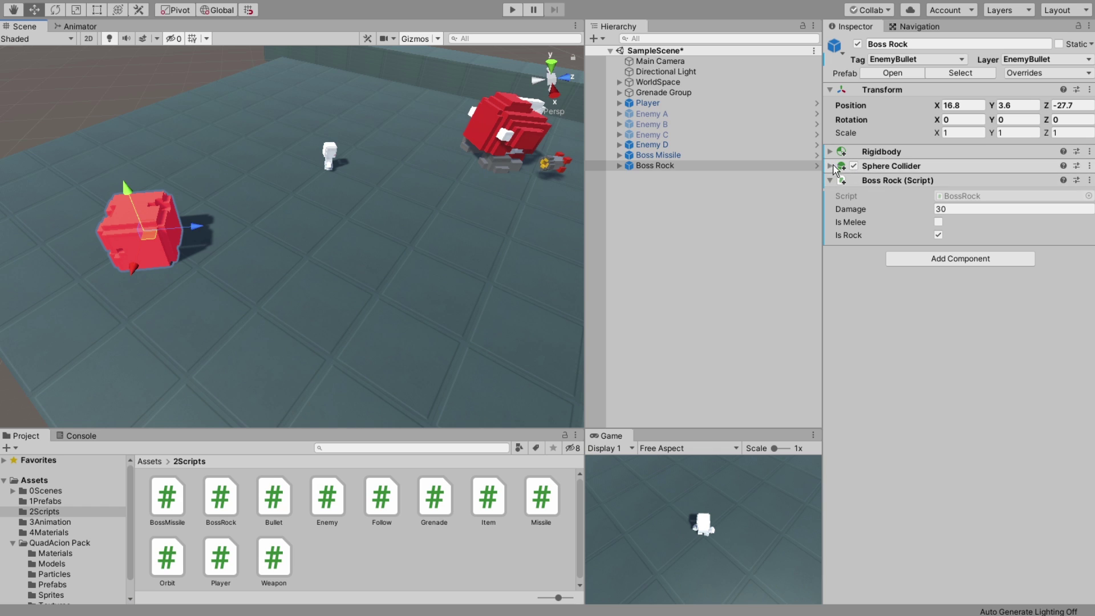
pyautogui.click(832, 166)
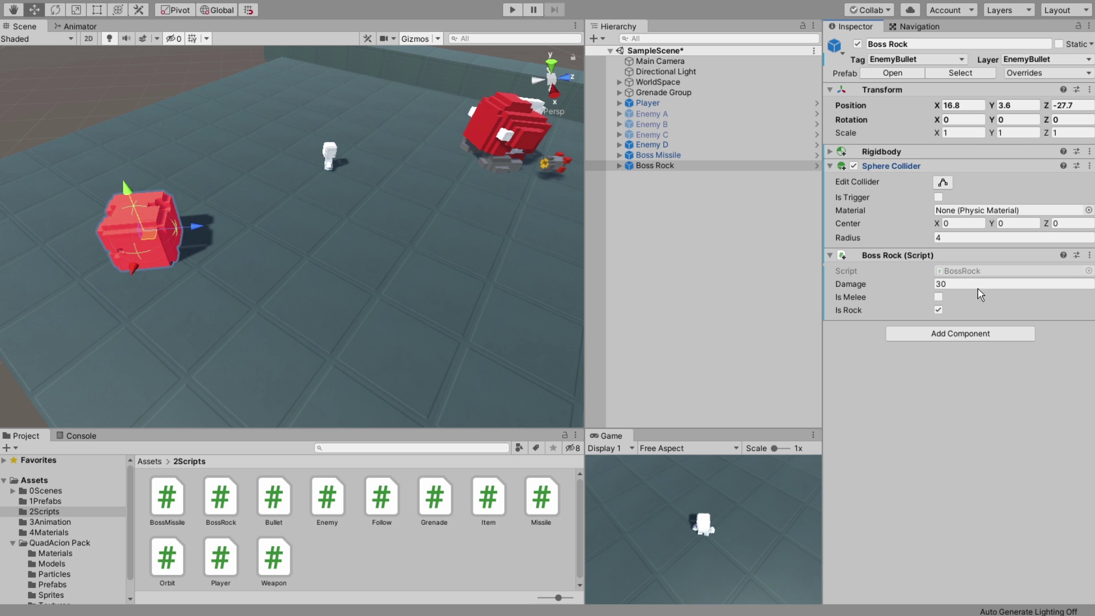
# Paste a copy of the Sphere Collider as a new trigger component above the script.
pyautogui.click(1088, 166)
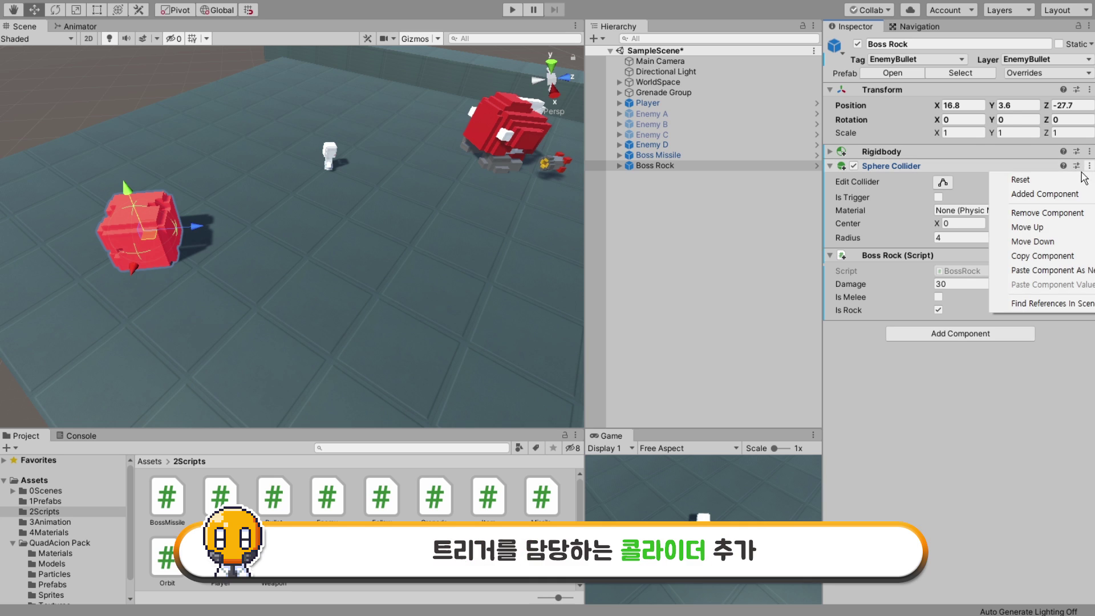
pyautogui.click(1043, 257)
pyautogui.click(1089, 166)
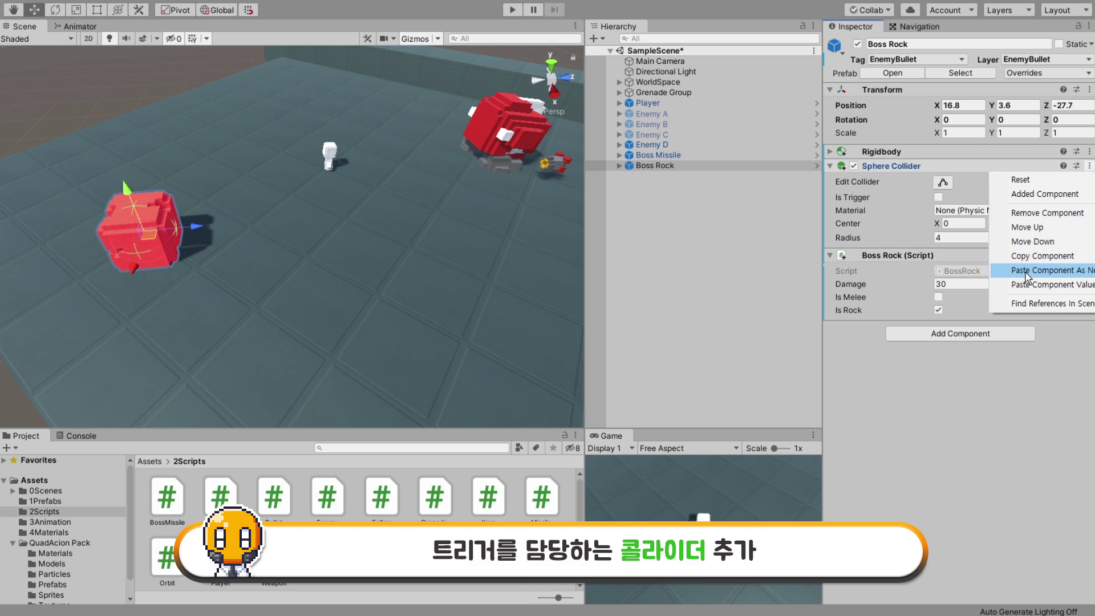
pyautogui.click(964, 272)
pyautogui.click(1090, 328)
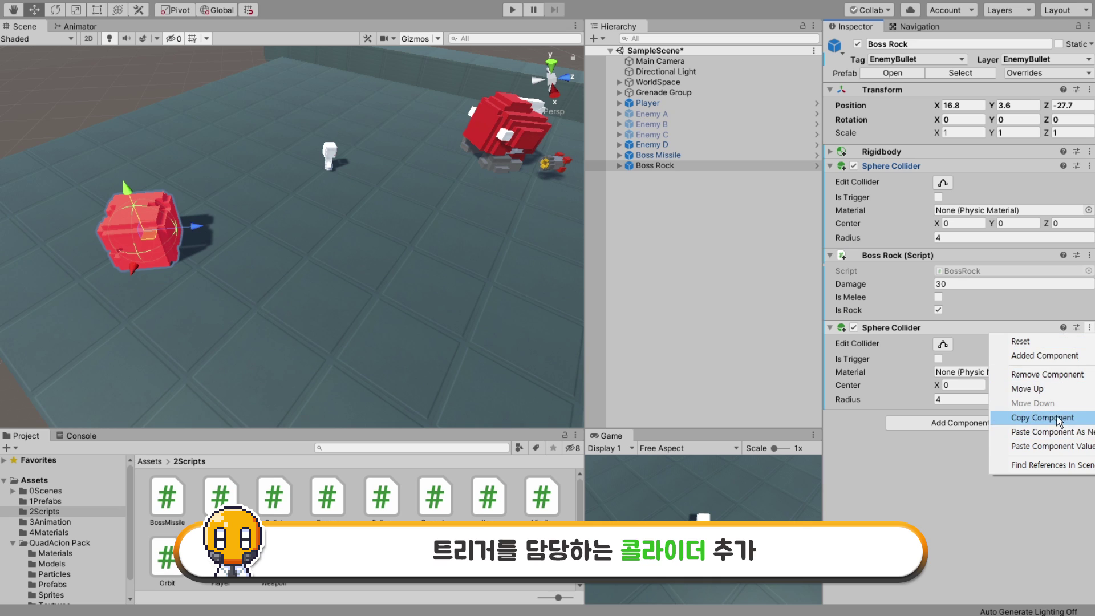
pyautogui.click(1027, 388)
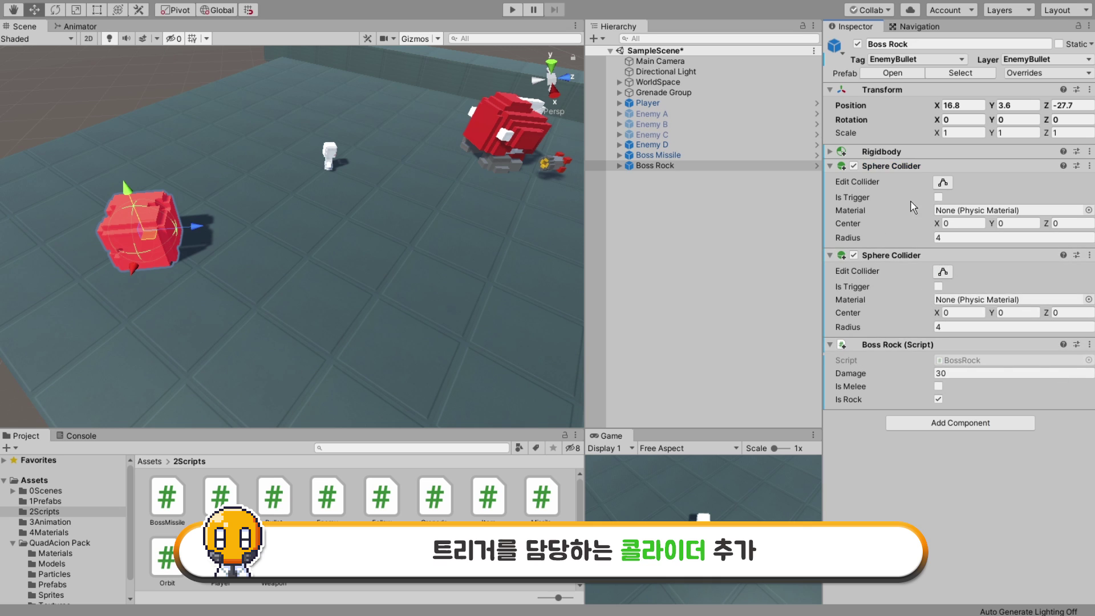
pyautogui.click(938, 286)
# Play-test the rock with the Player moved toward the boss, then inspect Boss Rock.
pyautogui.click(507, 11)
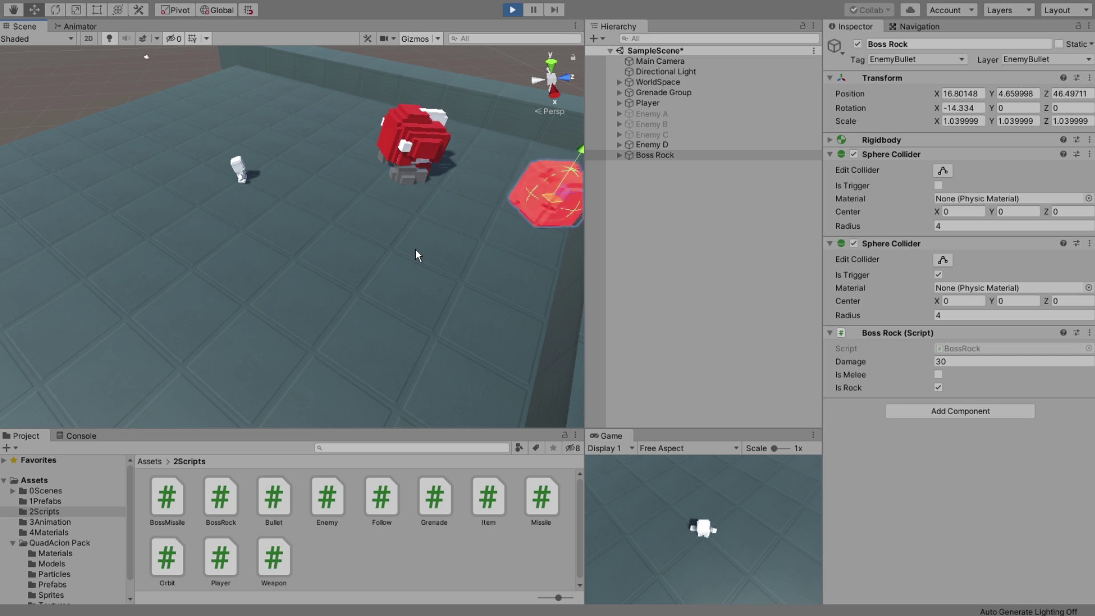
pyautogui.click(512, 9)
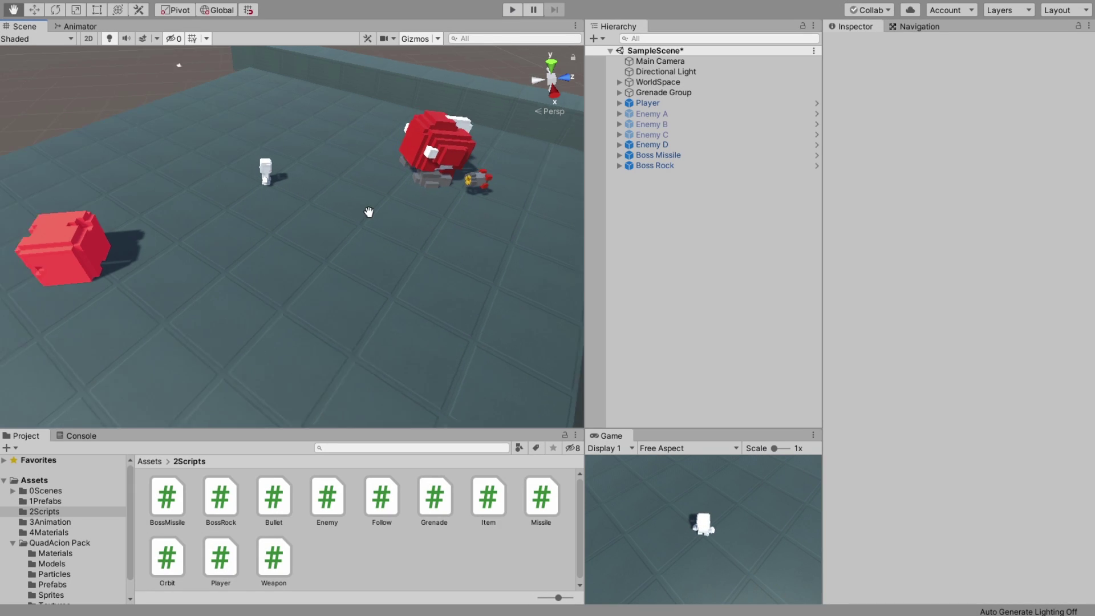
pyautogui.click(655, 104)
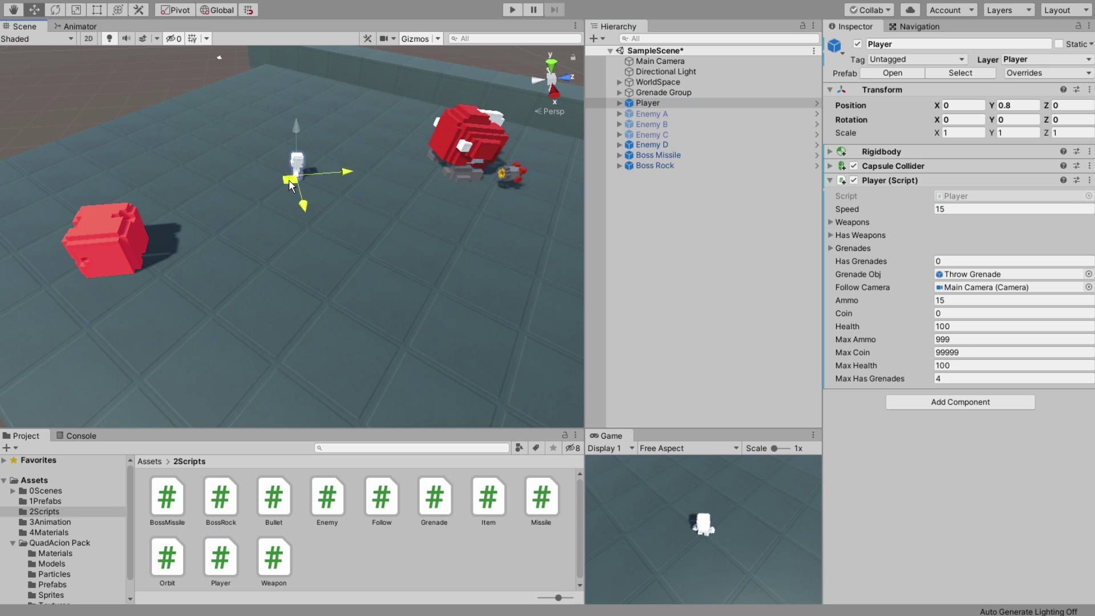
pyautogui.moveTo(289, 178); pyautogui.dragTo(375, 249)
pyautogui.click(512, 10)
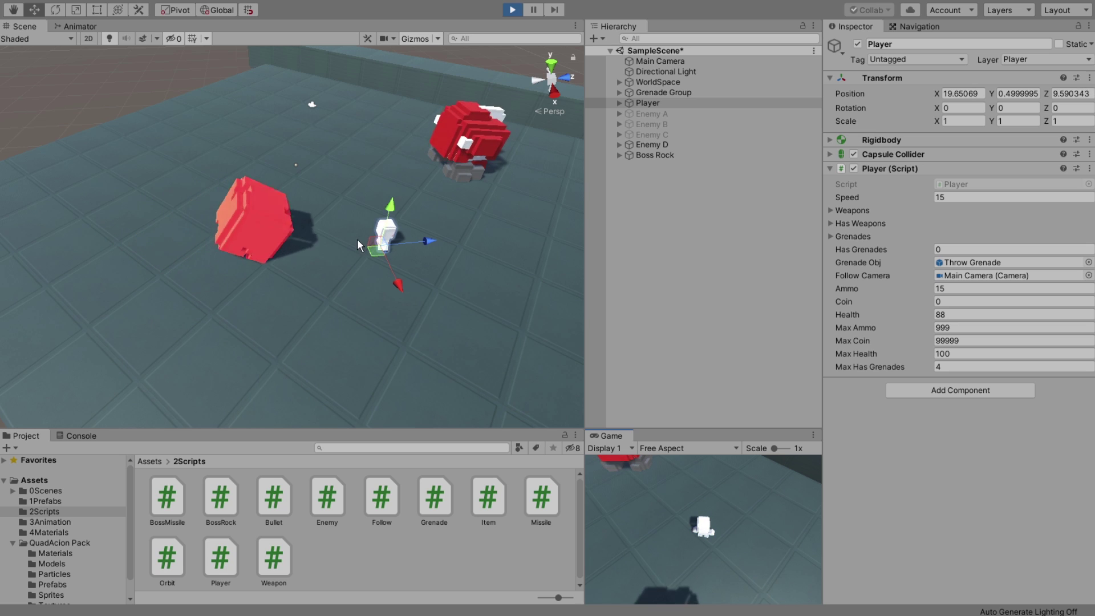
pyautogui.click(656, 104)
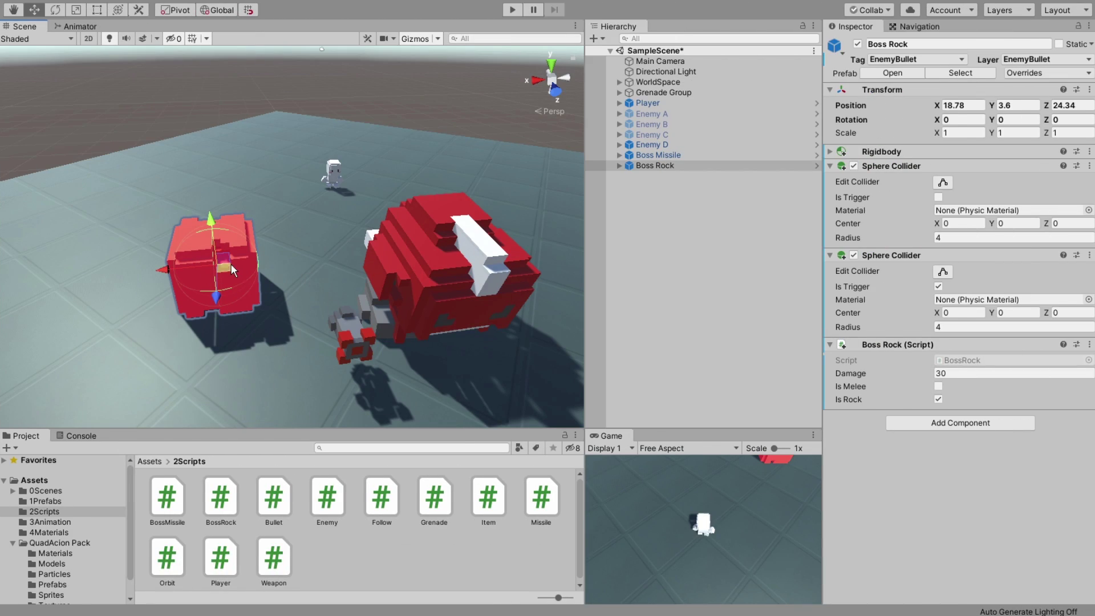
pyautogui.doubleClick(648, 155)
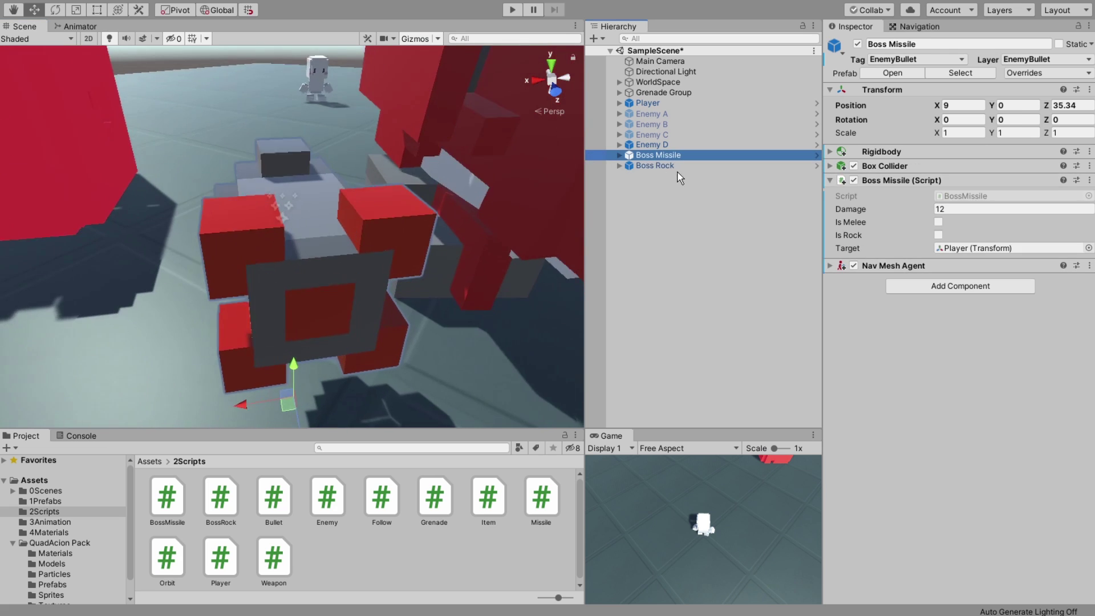
pyautogui.doubleClick(667, 165)
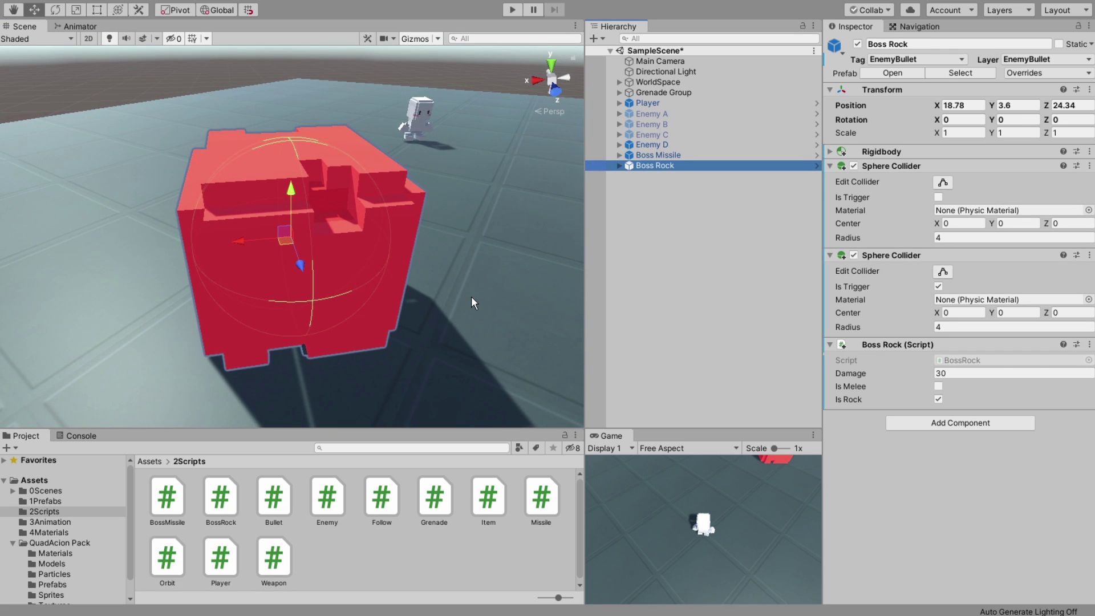
pyautogui.moveTo(471, 296)
pyautogui.keyDown('alt'); pyautogui.mouseDown()
pyautogui.moveTo(234, 310)
pyautogui.moveTo(334, 282)
pyautogui.mouseUp(); pyautogui.keyUp('alt')
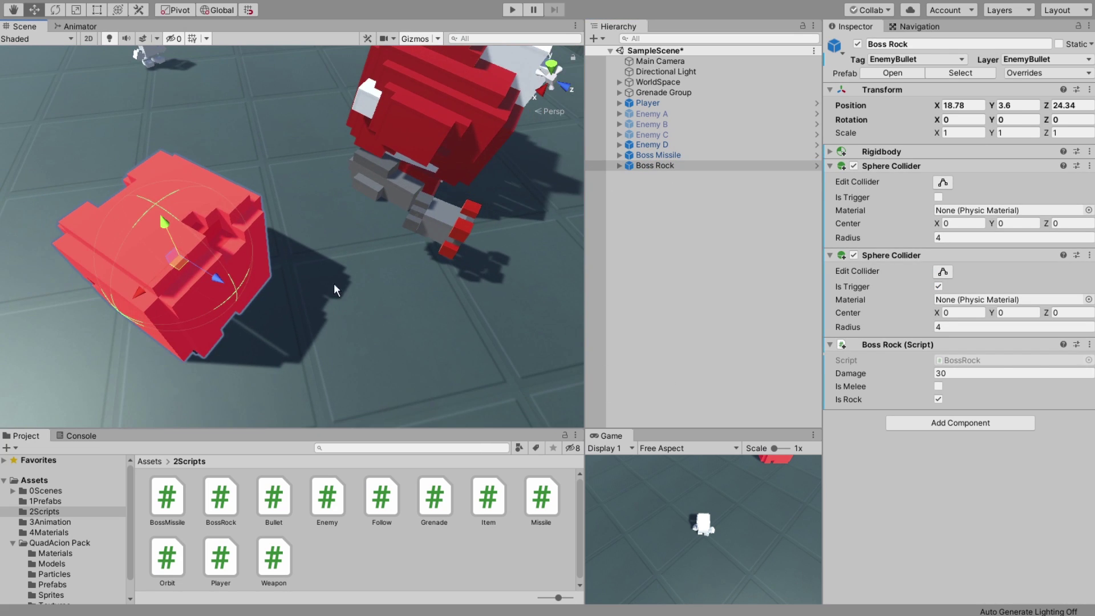
# Save Boss Rock and Boss Missile as original prefabs in the 1Prefabs folder.
pyautogui.click(12, 542)
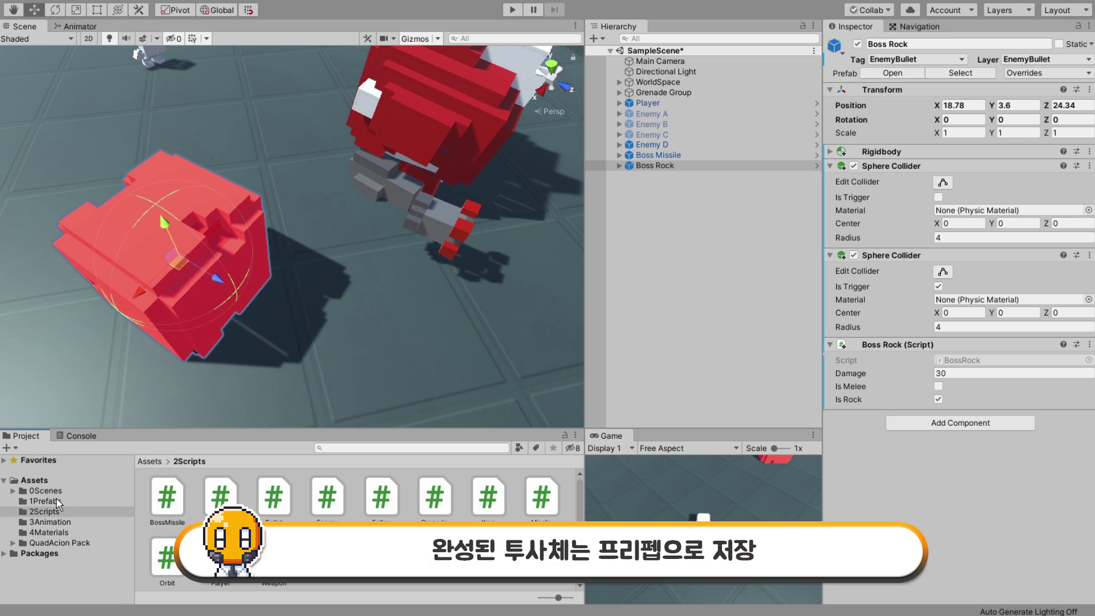
pyautogui.click(56, 501)
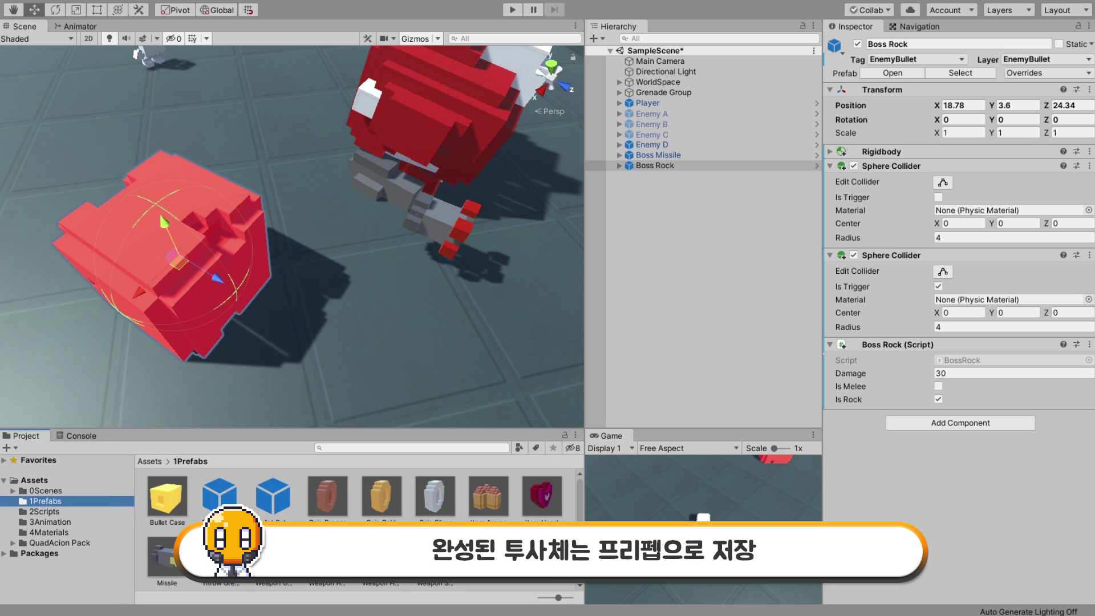
pyautogui.moveTo(659, 165); pyautogui.dragTo(542, 536)
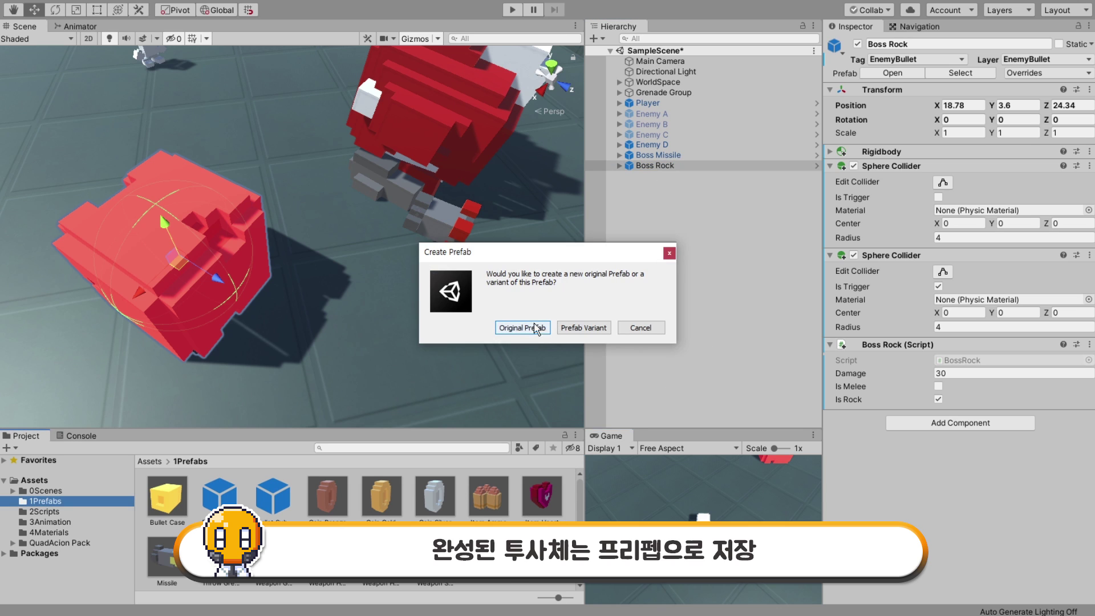
pyautogui.click(528, 324)
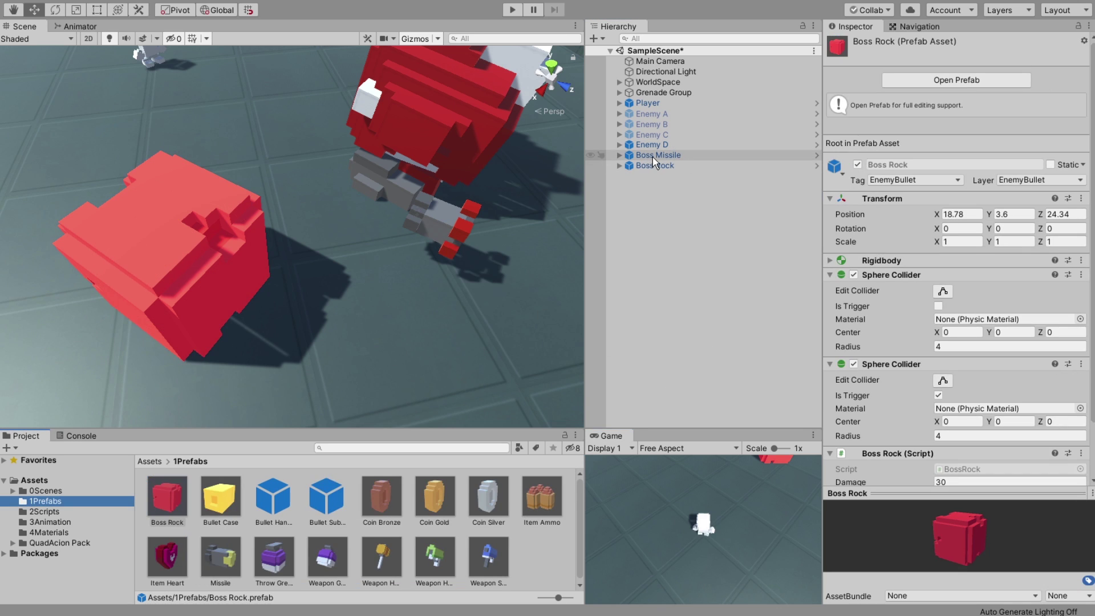
pyautogui.moveTo(653, 157); pyautogui.dragTo(556, 562)
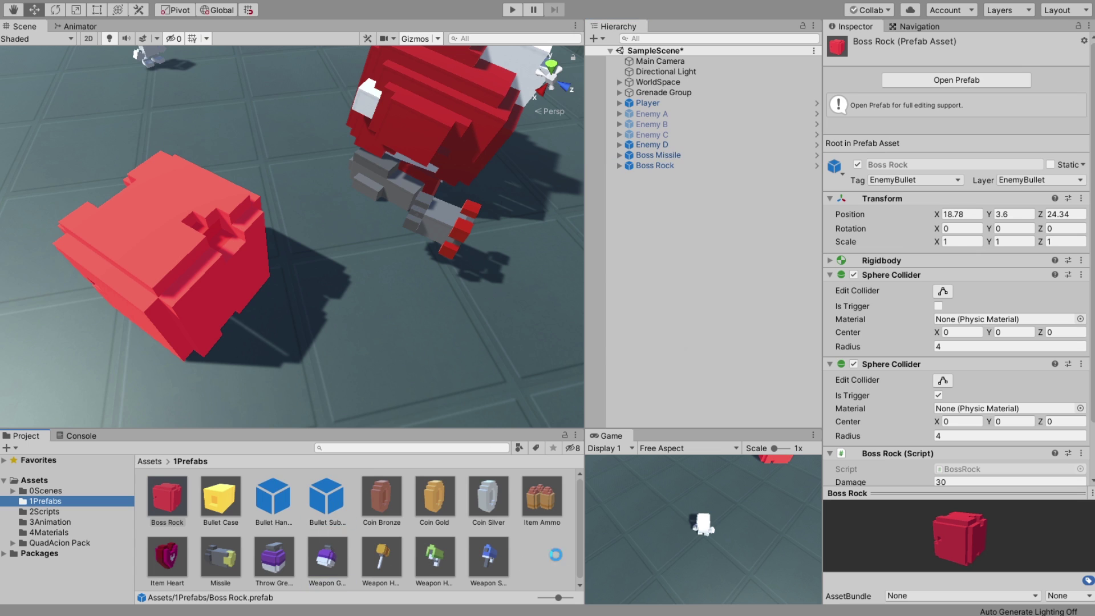
pyautogui.click(525, 329)
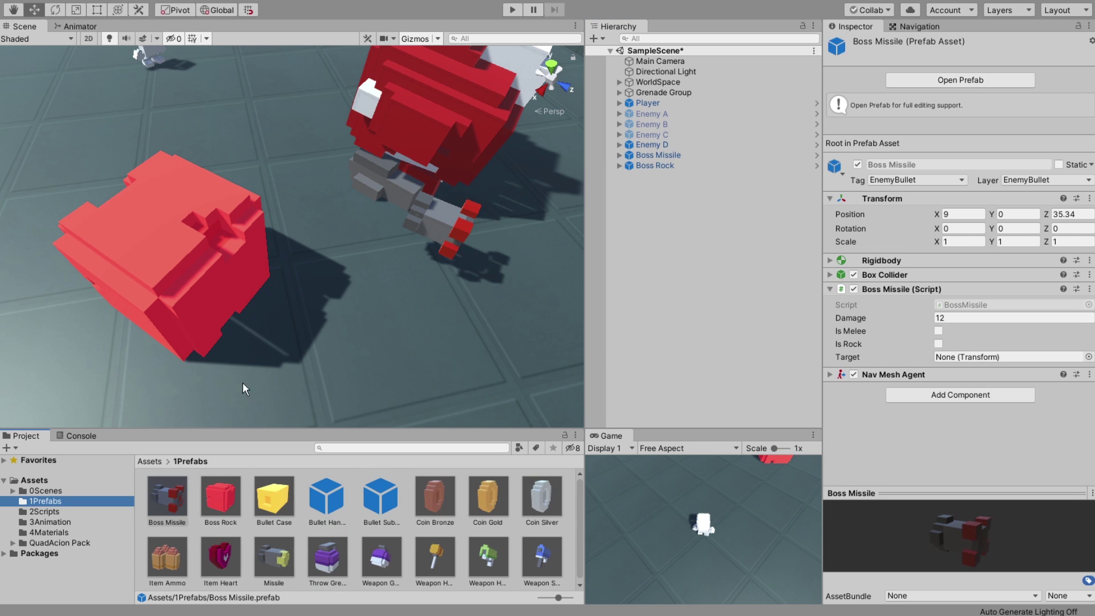
# Set the Boss Missile prefab's position to 0, 0, 0.
pyautogui.doubleClick(169, 498)
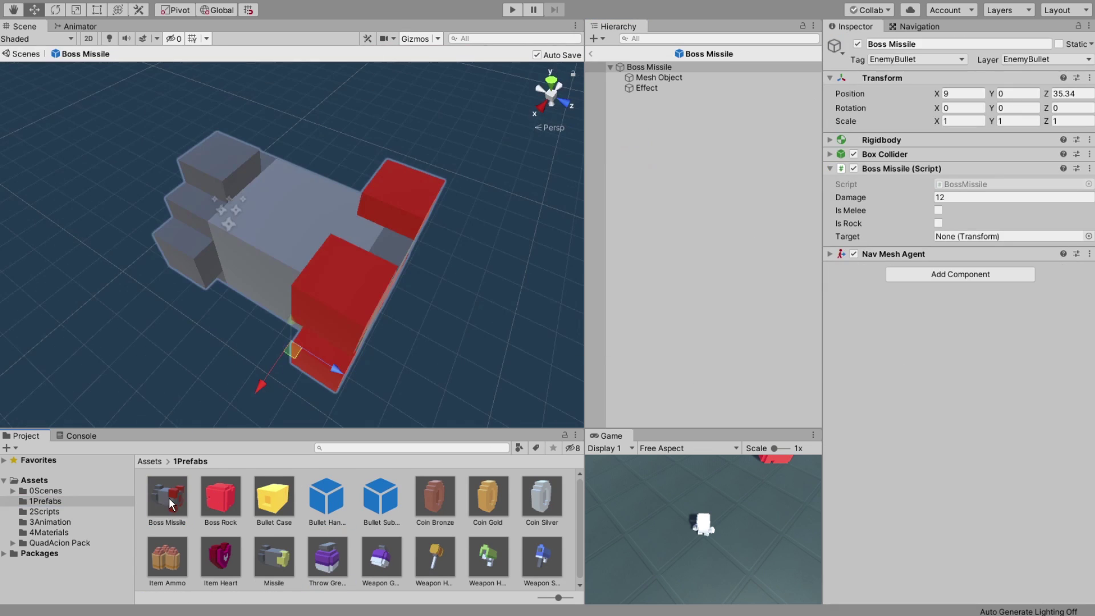
pyautogui.click(958, 92)
pyautogui.write('0')
pyautogui.press('Tab')
pyautogui.press('Tab')
pyautogui.write('00')
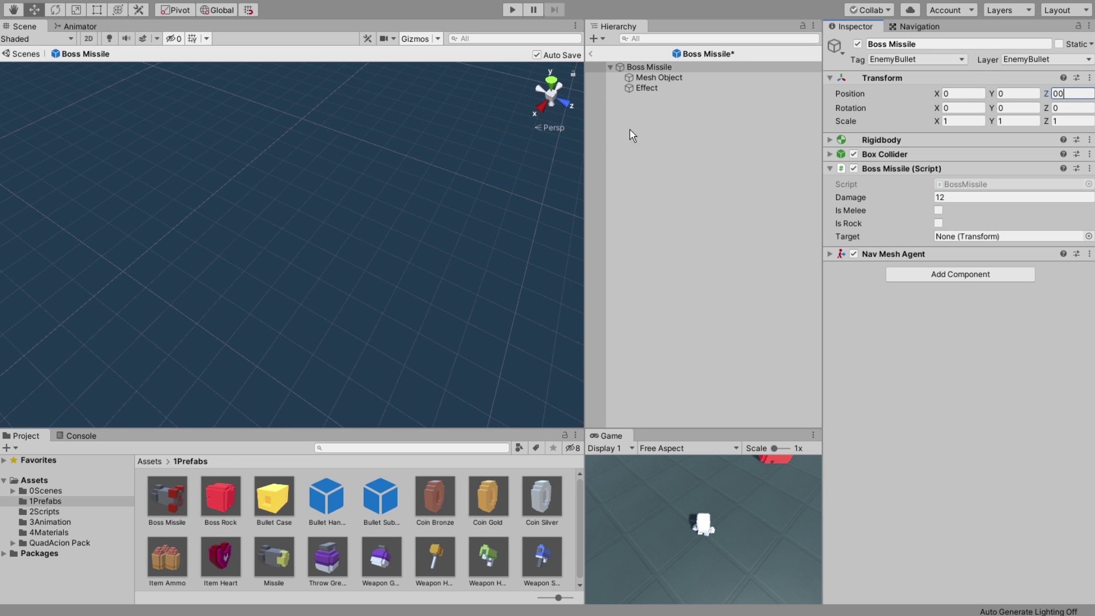
pyautogui.doubleClick(647, 68)
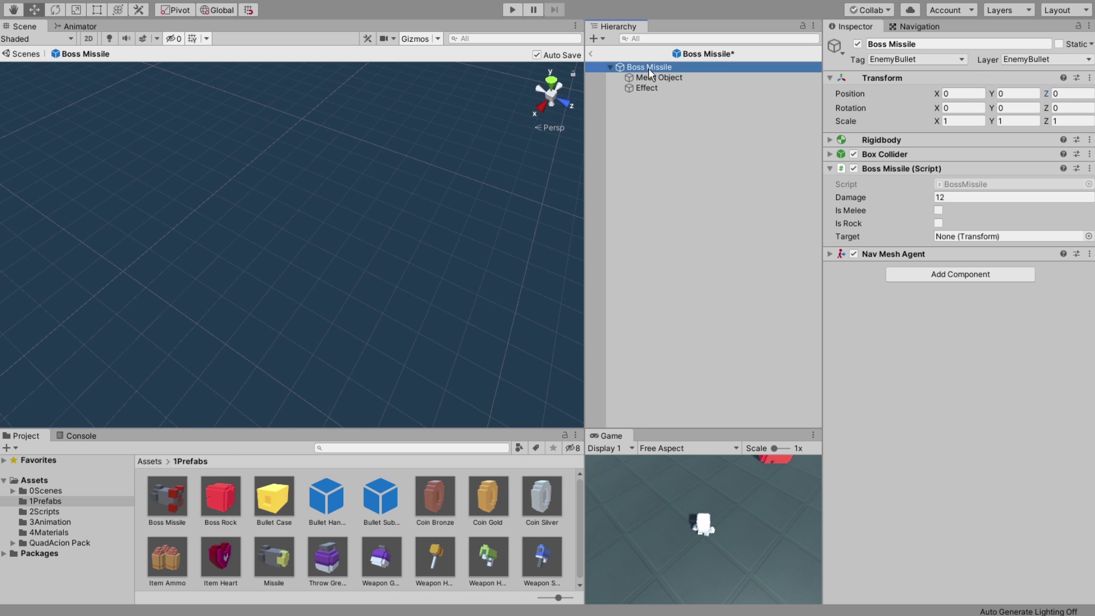
pyautogui.click(24, 55)
# Set the Boss Rock prefab's position to 0, 0, 0 and return to the scene.
pyautogui.doubleClick(227, 496)
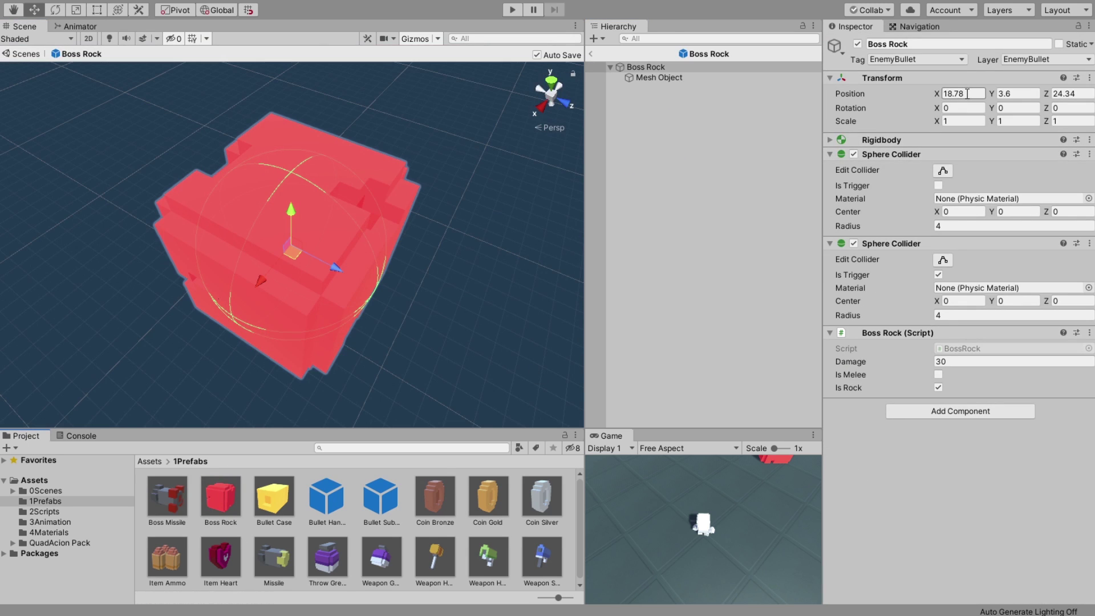
pyautogui.write('0')
pyautogui.press('Tab')
pyautogui.press('Tab')
pyautogui.write('0')
pyautogui.hotkey('shift', 'Tab')
pyautogui.write('0')
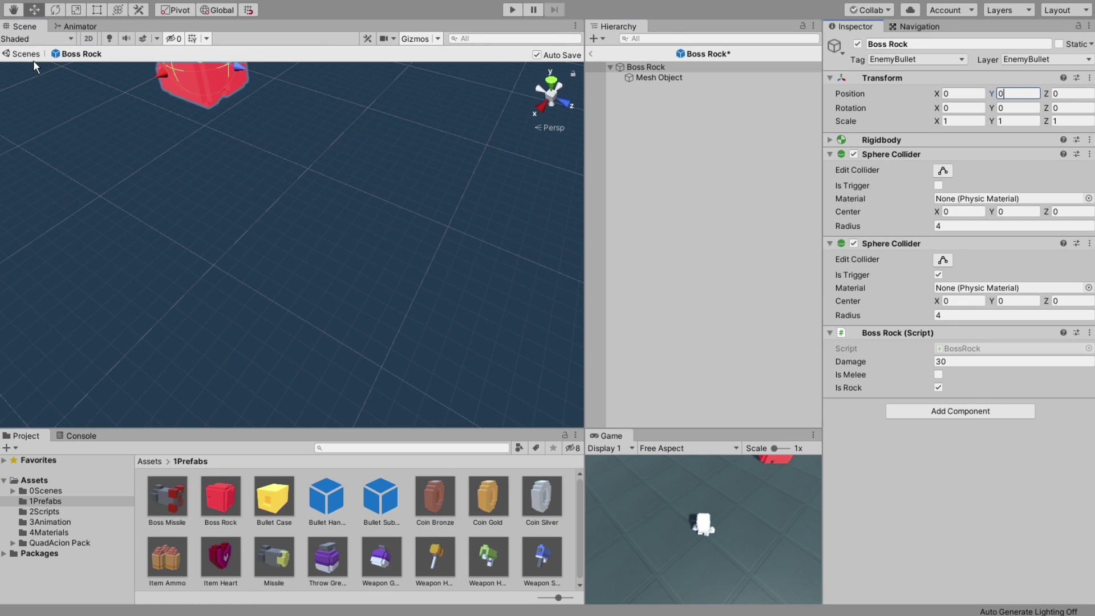
pyautogui.click(26, 54)
pyautogui.click(659, 218)
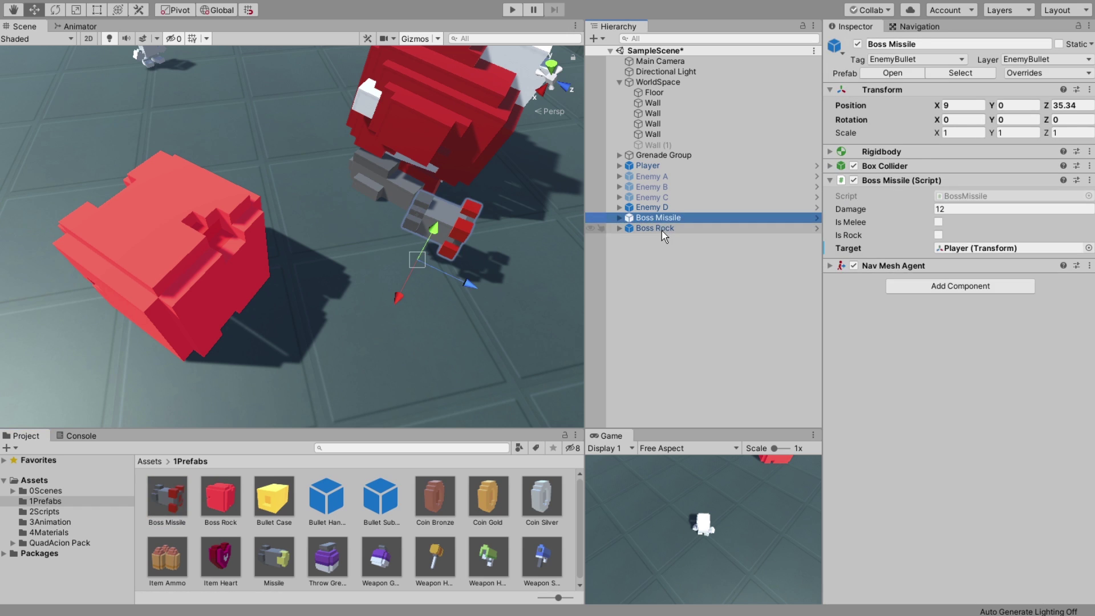
# Delete Boss Missile and Boss Rock from the scene, then save the scene and project.
pyautogui.keyDown('ctrl'); pyautogui.click(663, 231); pyautogui.keyUp('ctrl')
pyautogui.press('Delete')
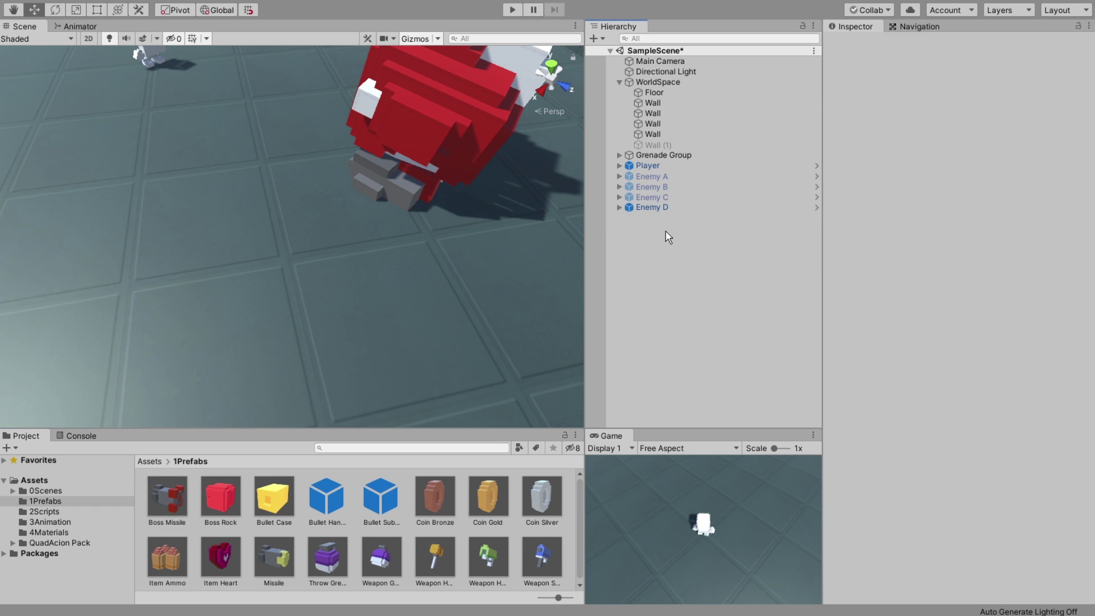
pyautogui.click(11, 3)
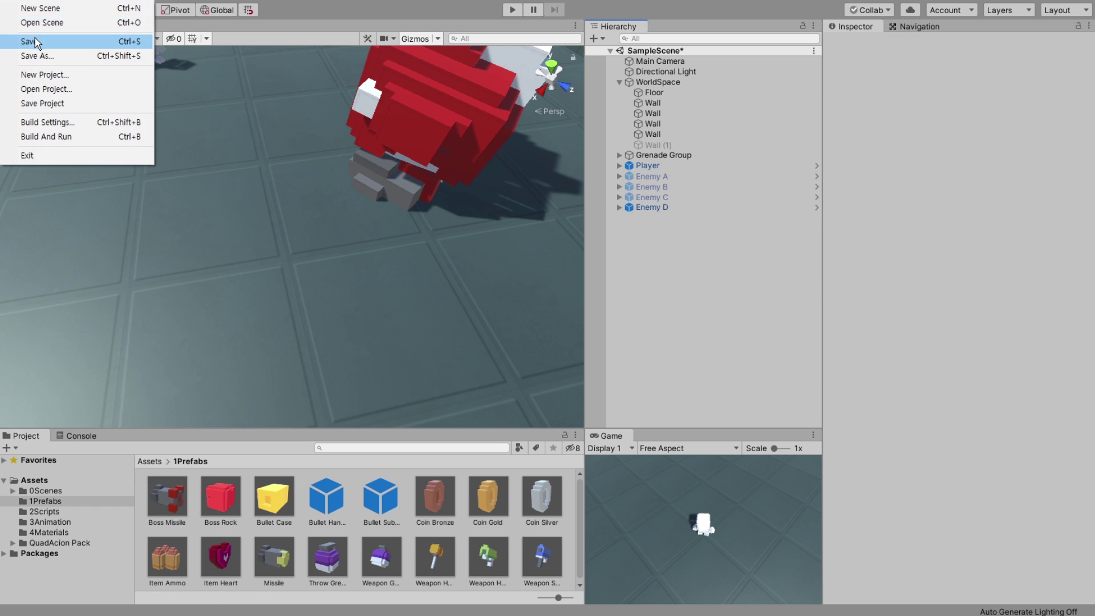
pyautogui.click(29, 39)
pyautogui.click(11, 3)
pyautogui.click(44, 102)
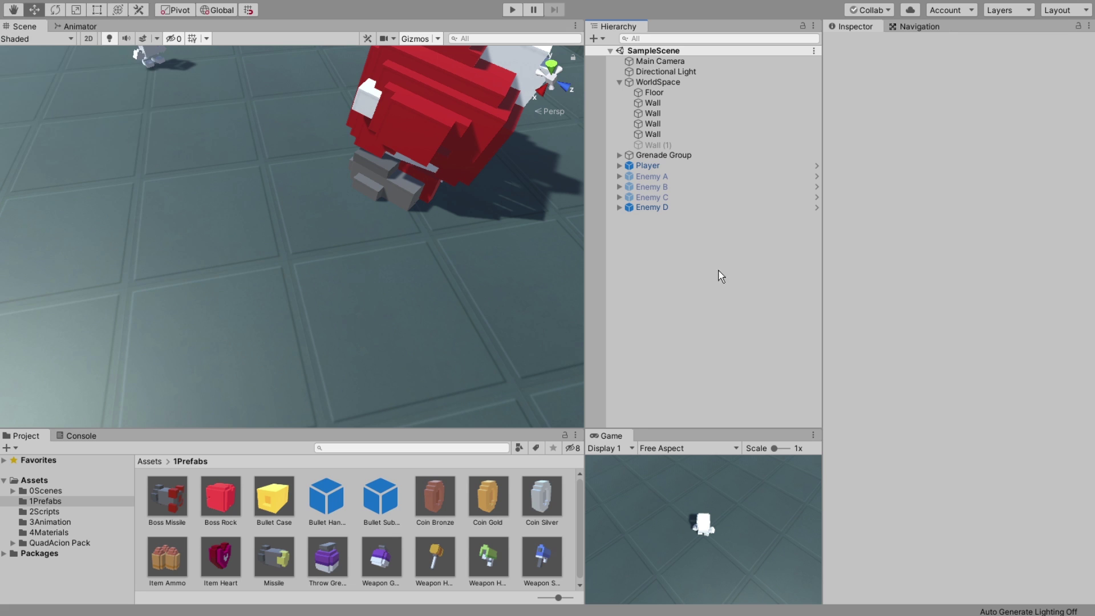
# Inspect Enemy D in the view and collapse the WorldSpace group.
pyautogui.doubleClick(652, 207)
pyautogui.moveTo(294, 239)
pyautogui.keyDown('alt'); pyautogui.mouseDown()
pyautogui.moveTo(294, 187)
pyautogui.moveTo(325, 257)
pyautogui.mouseUp(); pyautogui.keyUp('alt')
pyautogui.click(702, 339)
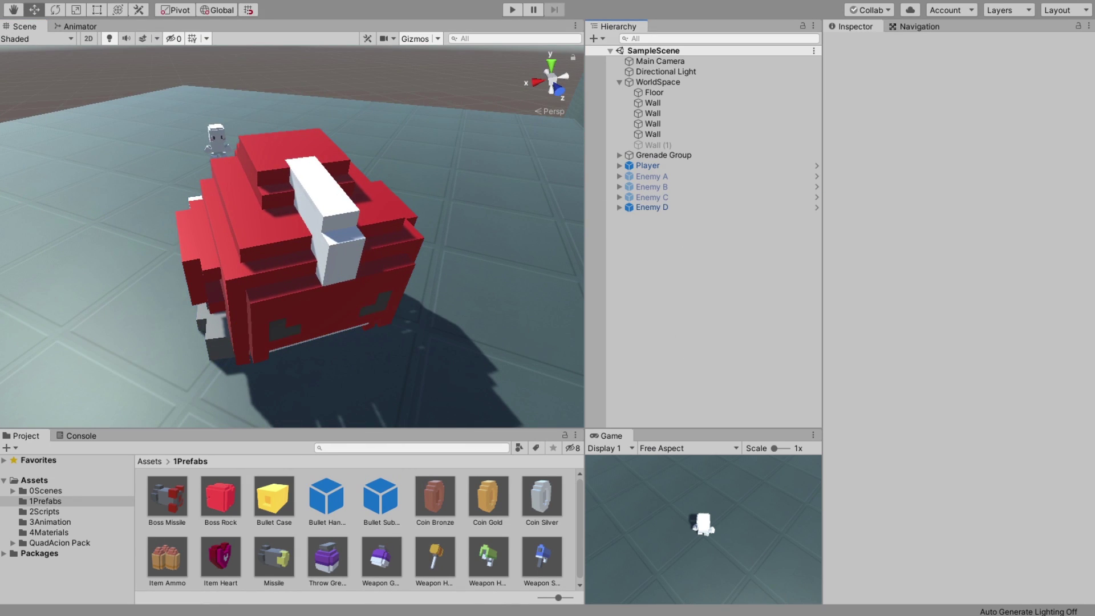
pyautogui.click(619, 82)
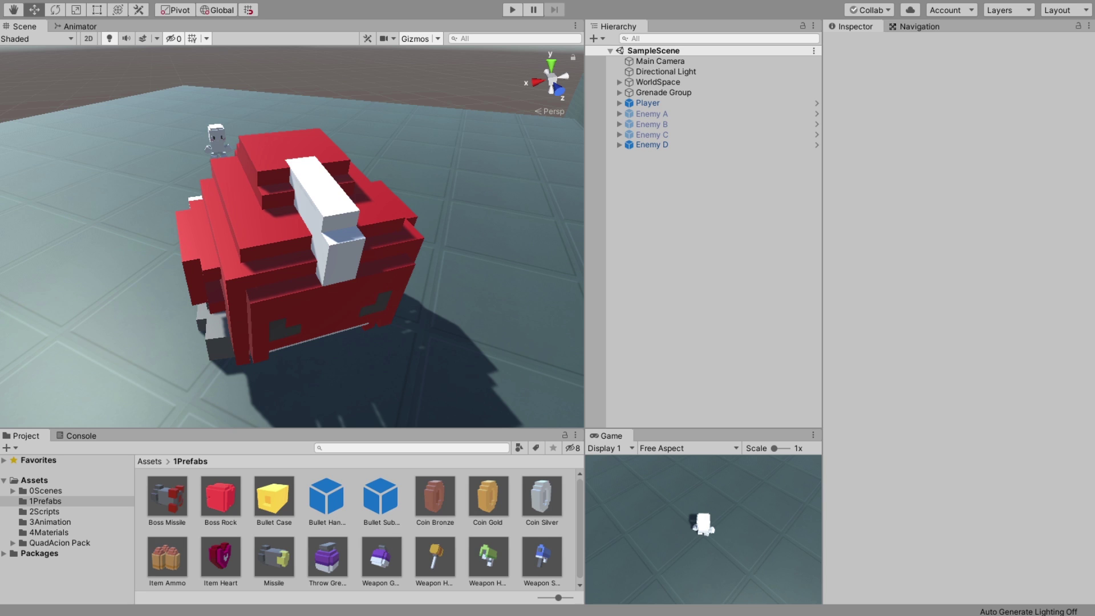
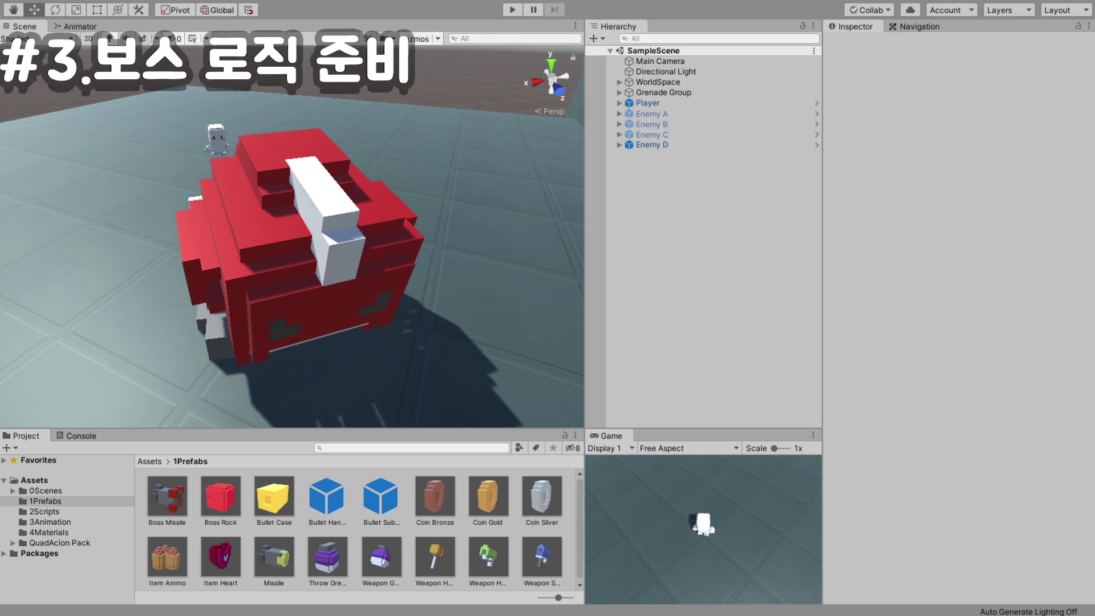
# Open the Enemy script from the 2Scripts folder in Visual Studio.
pyautogui.click(54, 511)
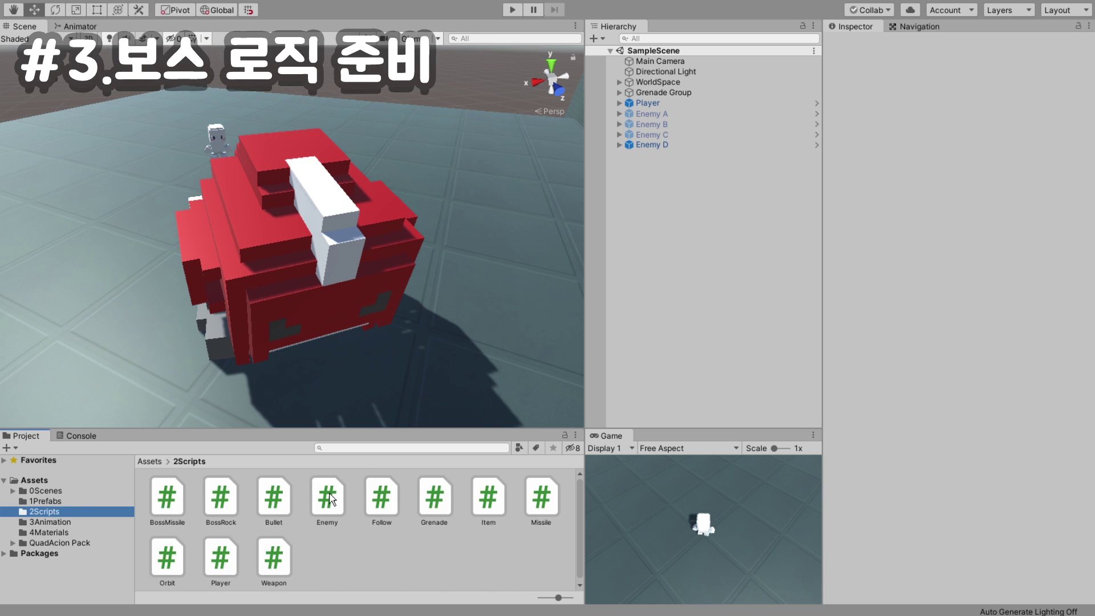
pyautogui.doubleClick(328, 498)
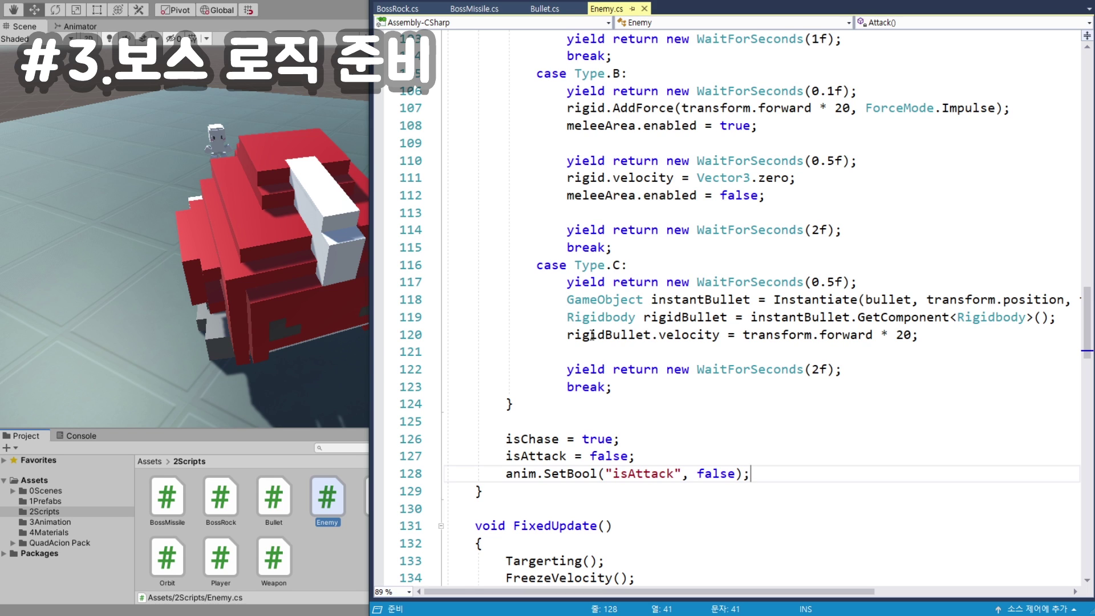
# Extend the Enemy Type enum to A, B, C, D by appending ', D' after C.
pyautogui.scroll(4, 647, 387)
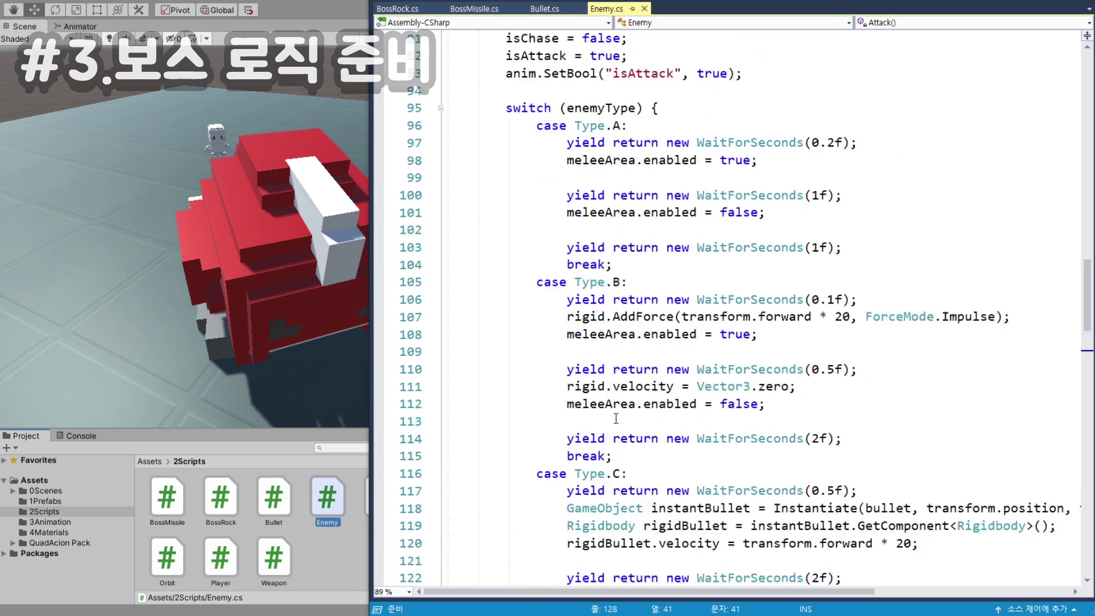
pyautogui.scroll(20, 638, 396)
pyautogui.scroll(4, 632, 406)
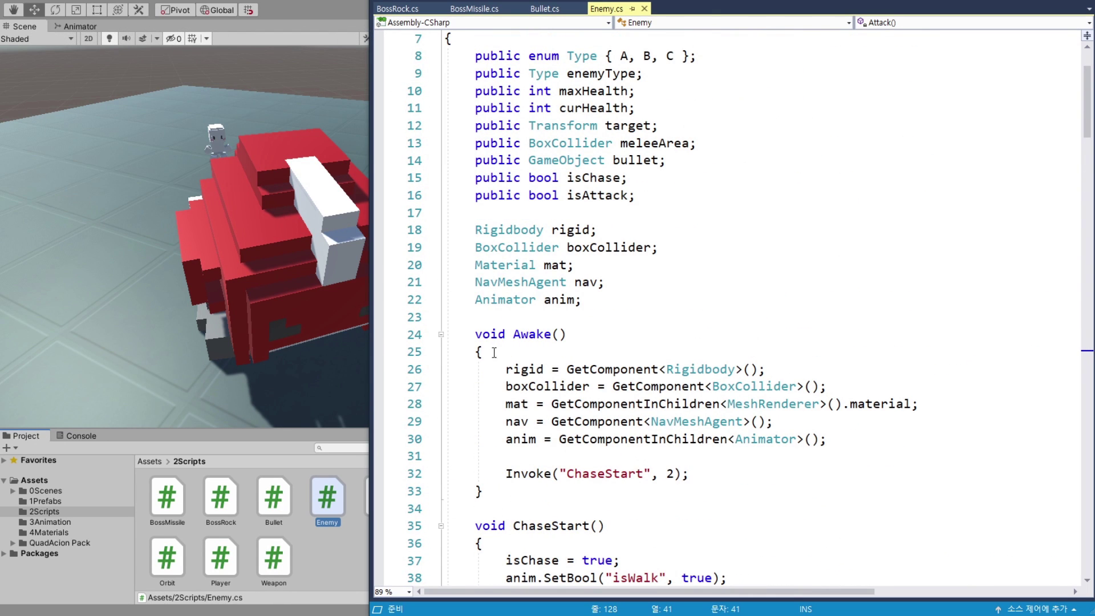
pyautogui.scroll(-3, 577, 365)
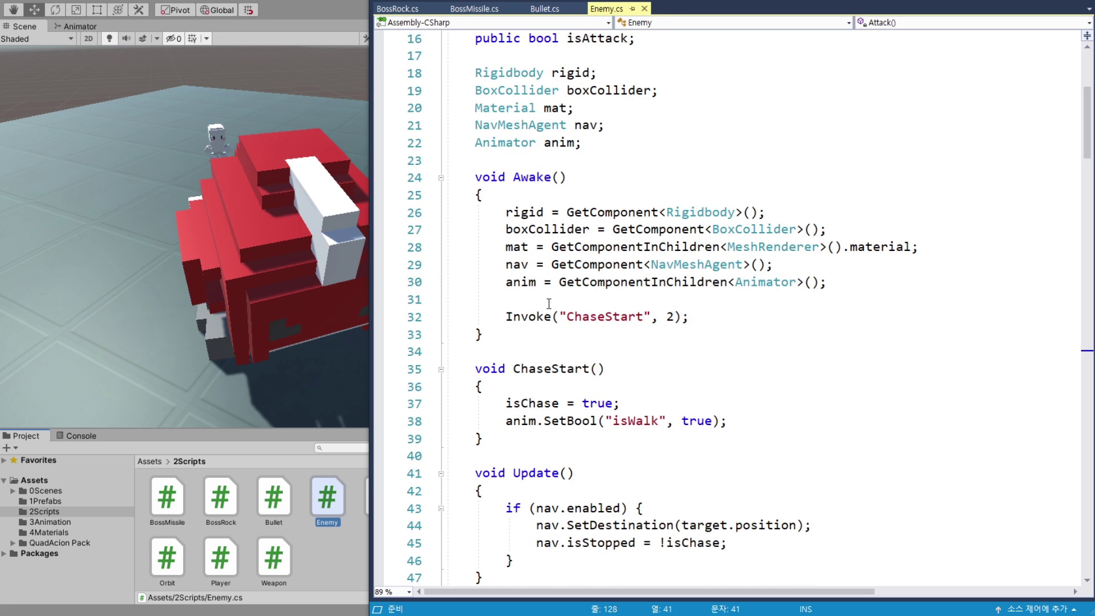
pyautogui.scroll(2, 549, 303)
pyautogui.scroll(2, 522, 206)
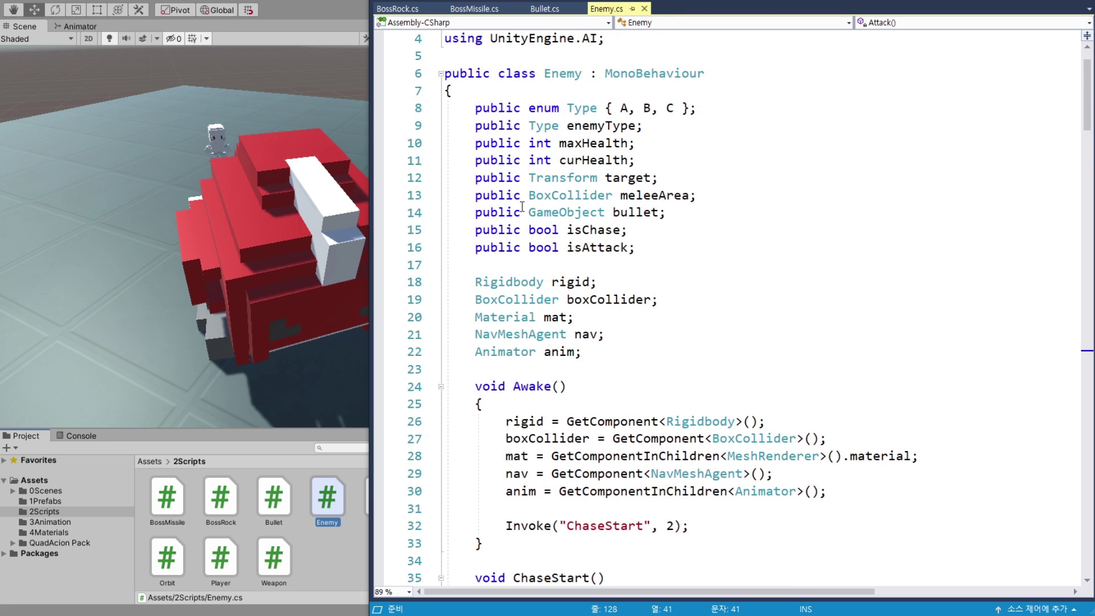
pyautogui.click(671, 108)
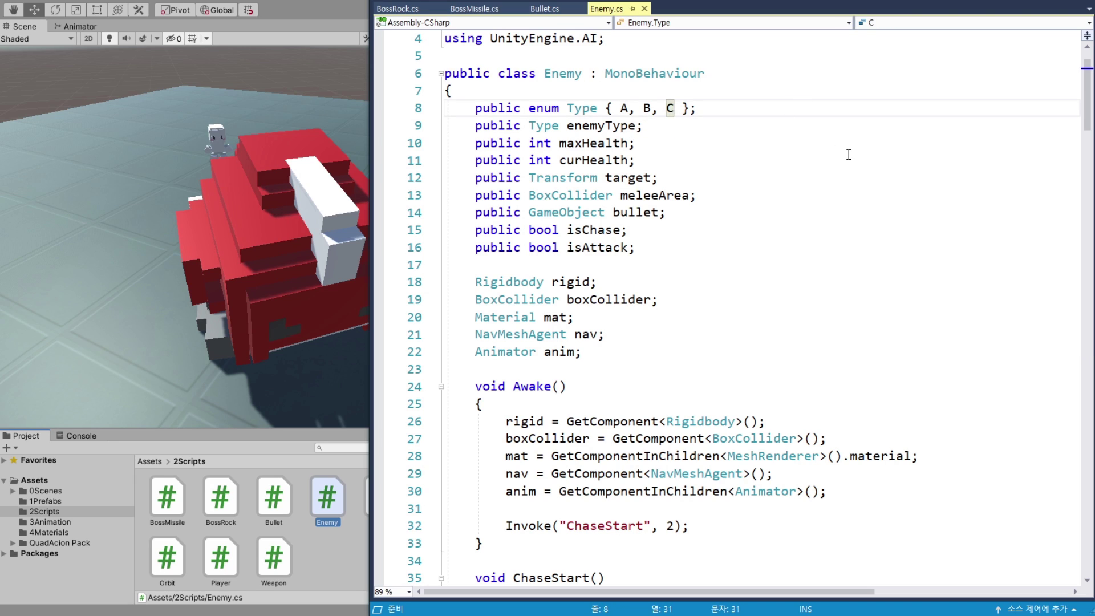
pyautogui.write(', D')
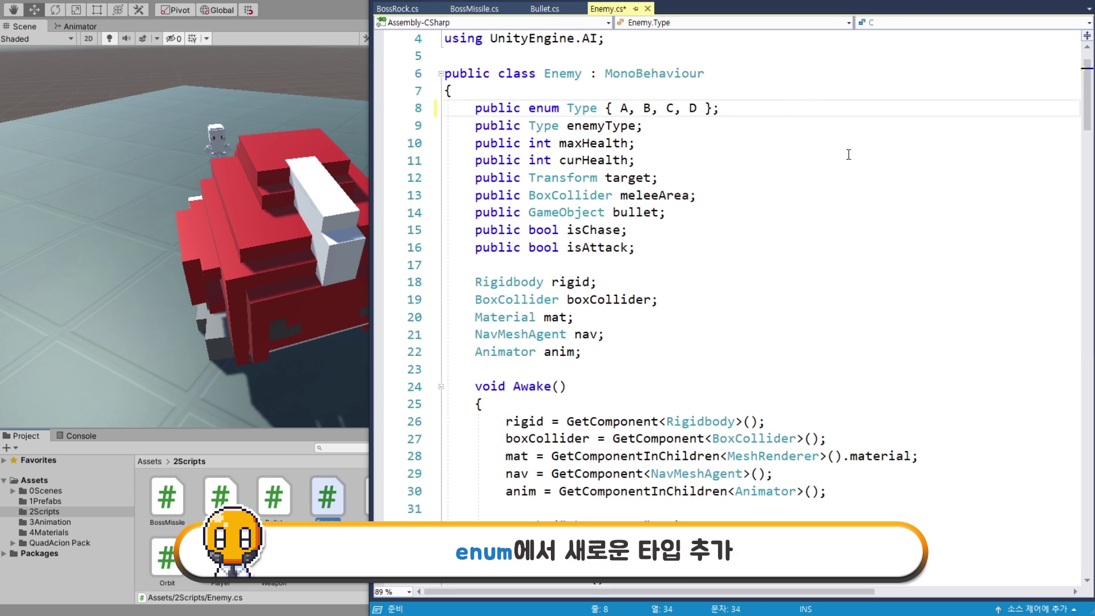
pyautogui.moveTo(701, 107)
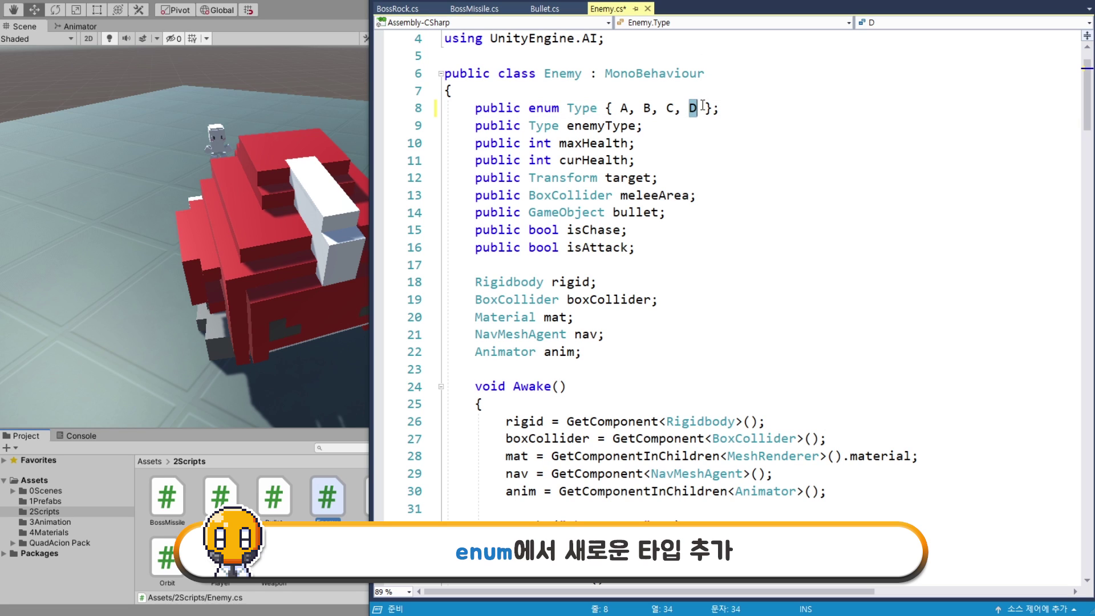
pyautogui.scroll(-3, 679, 226)
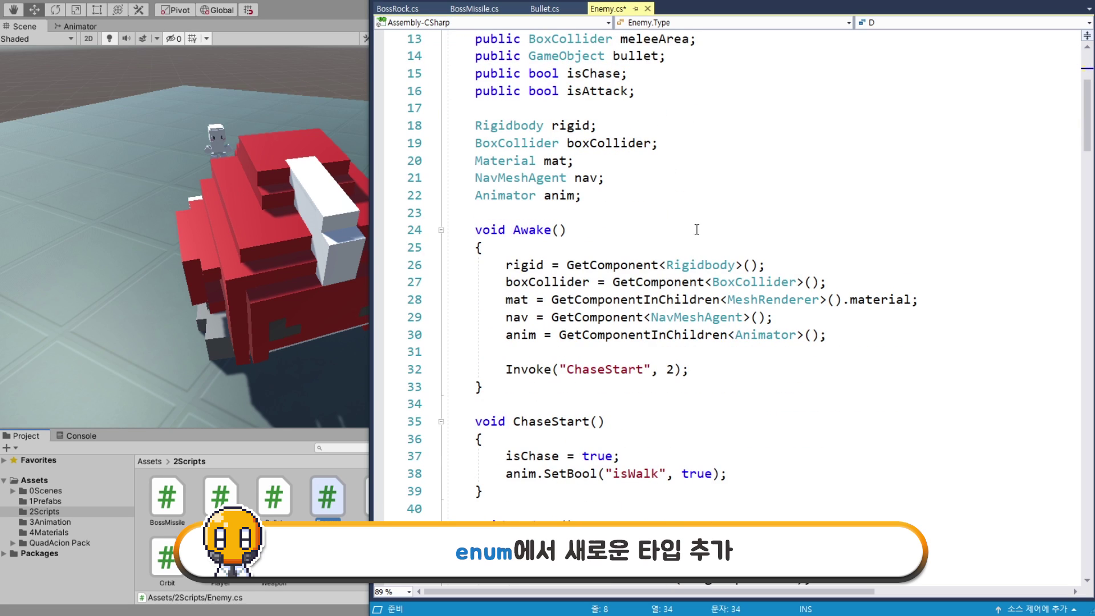
pyautogui.scroll(-3, 622, 256)
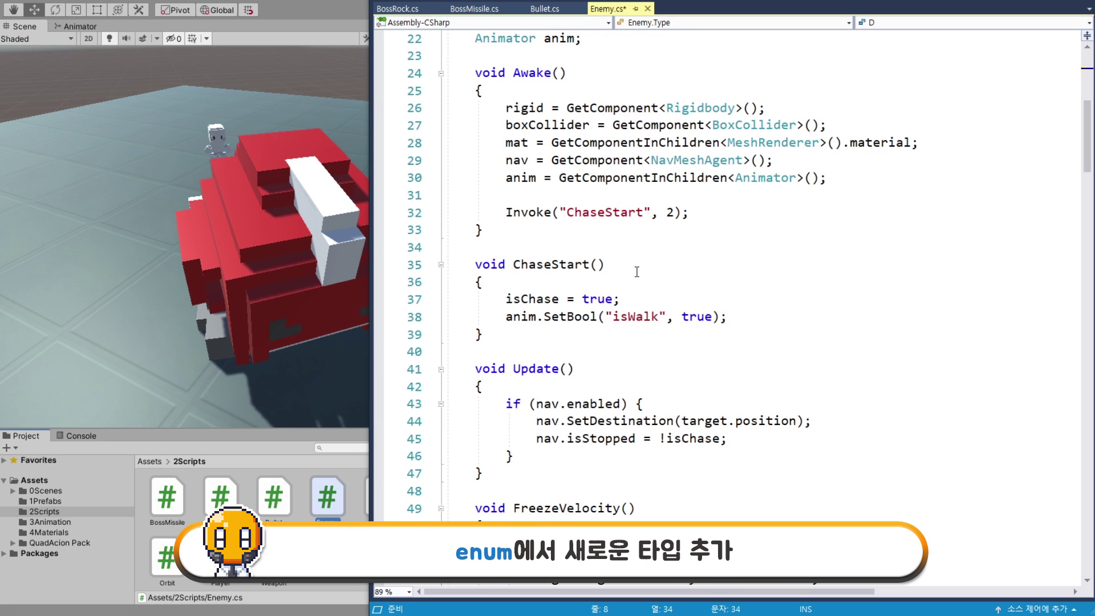
# Insert an if(enemyType == Type.D) line above the Invoke call in Awake.
pyautogui.click(592, 196)
pyautogui.press('Return')
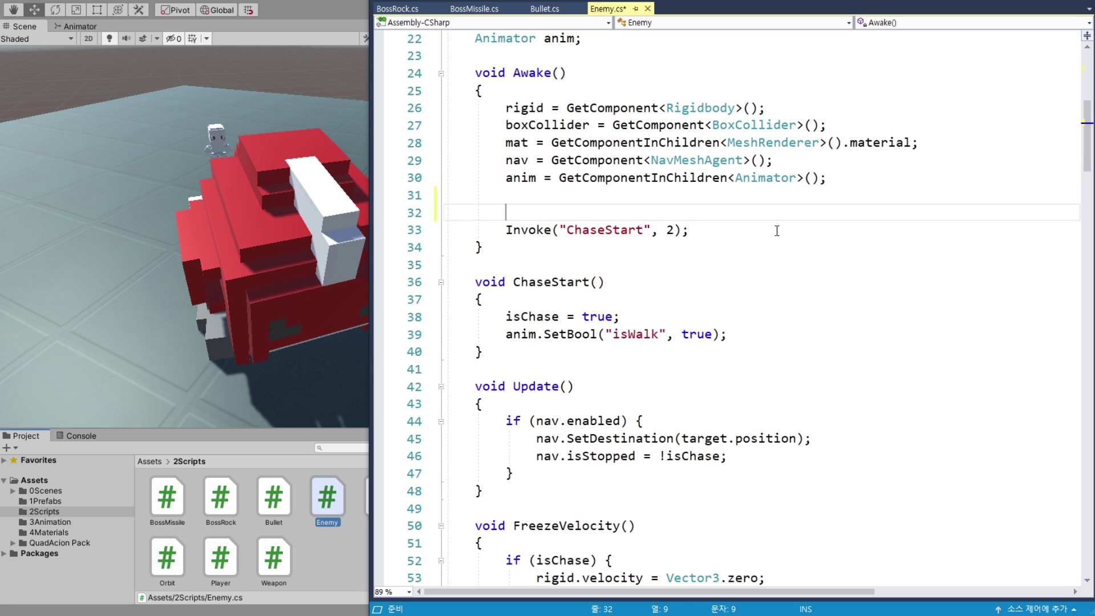
pyautogui.write('if(')
pyautogui.write('enem')
pyautogui.press('Tab')
pyautogui.write('=')
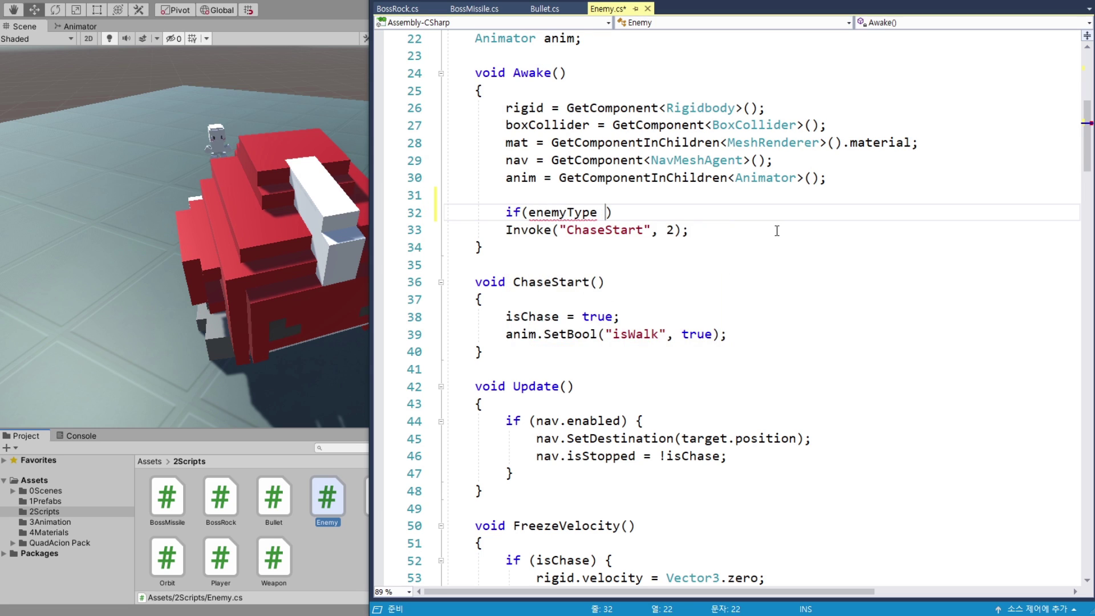
pyautogui.write('=')
pyautogui.press('Tab')
pyautogui.write('.')
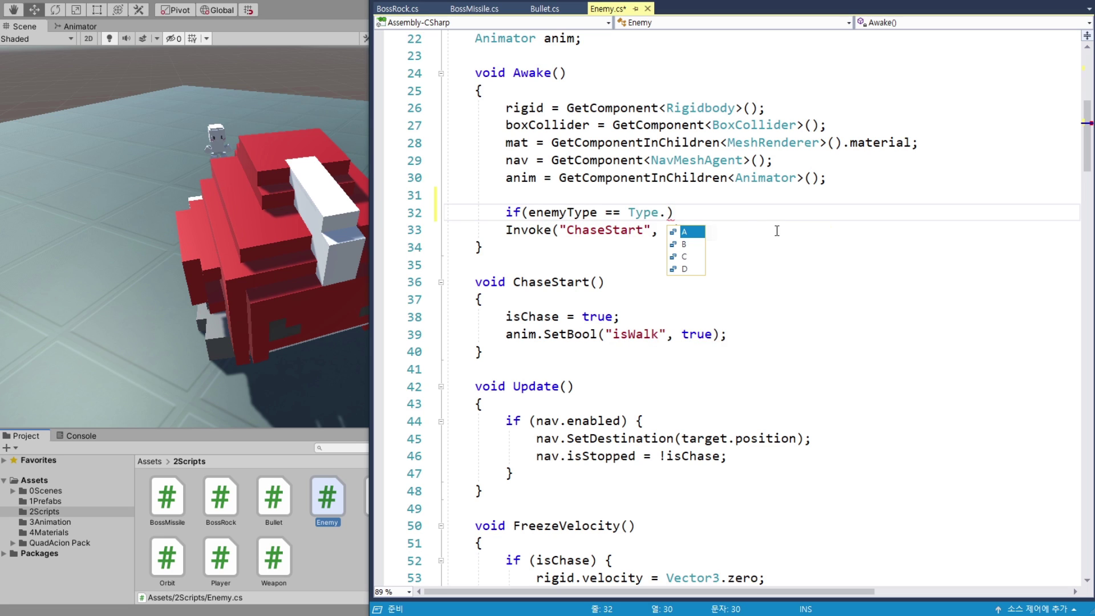
pyautogui.press('Down')
pyautogui.press('Down')
pyautogui.press('Down')
pyautogui.press('Tab')
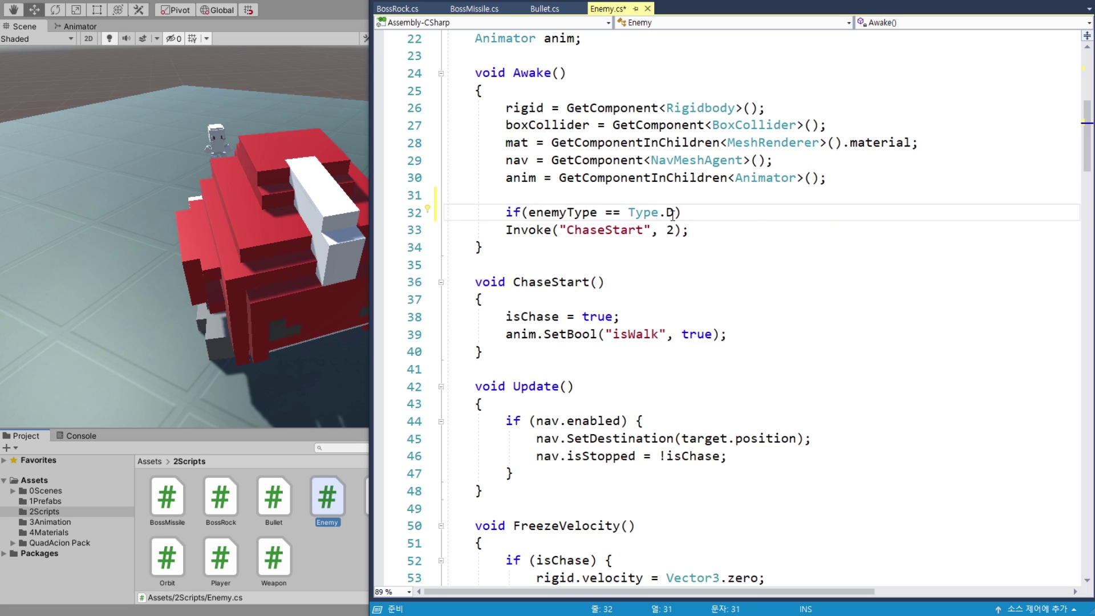
# Indent Invoke("ChaseStart", 2) under the if and change the comparison to !=.
pyautogui.click(505, 229)
pyautogui.press('Tab')
pyautogui.click(605, 213)
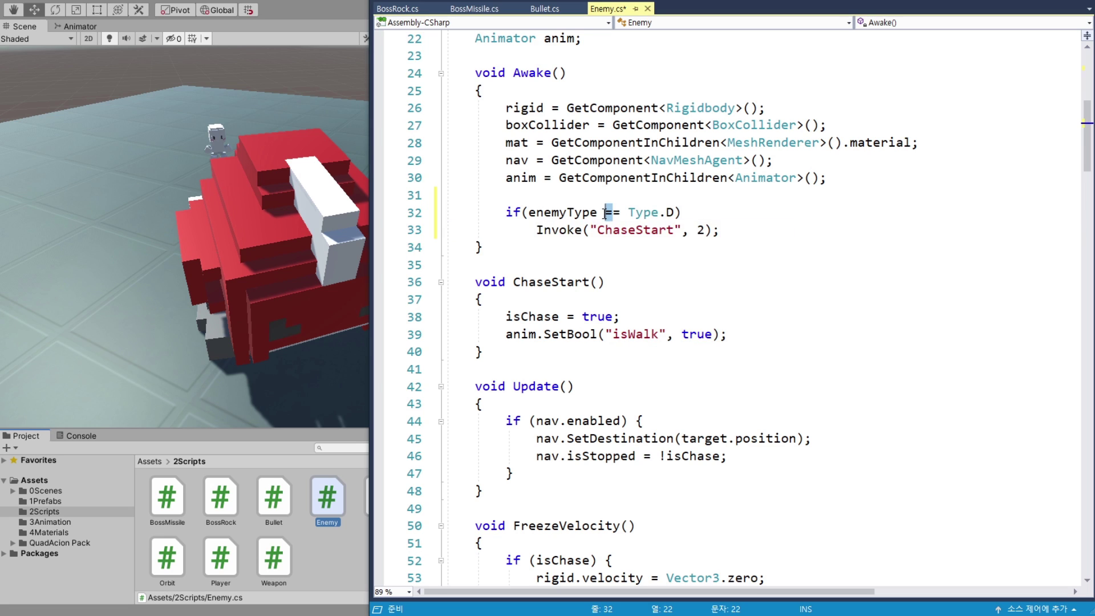
pyautogui.moveTo(536, 230); pyautogui.dragTo(721, 230)
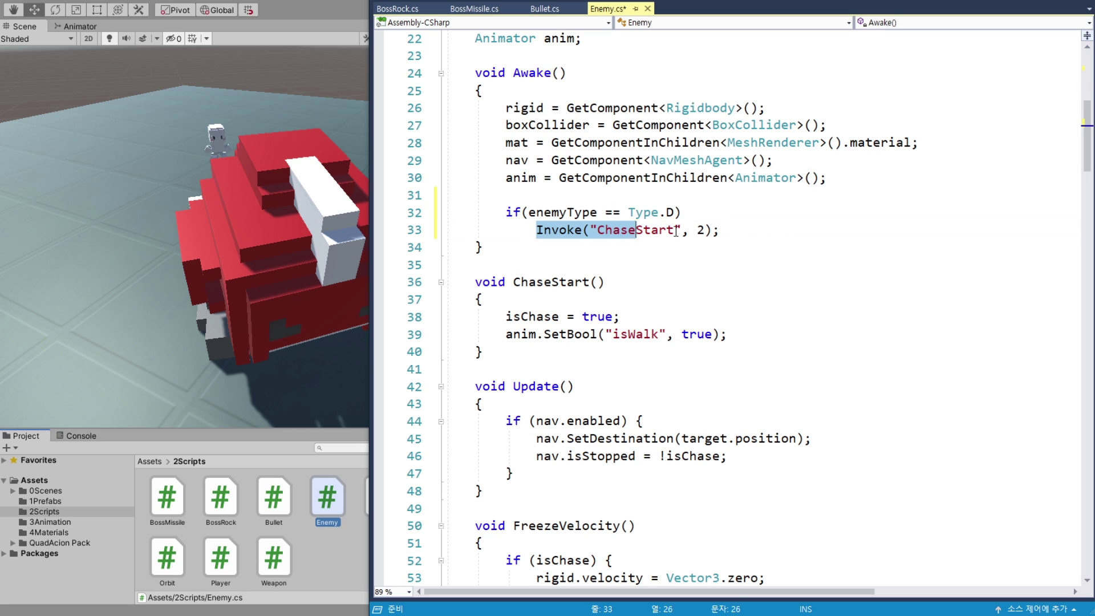
pyautogui.click(613, 212)
pyautogui.press('BackSpace')
pyautogui.write('!')
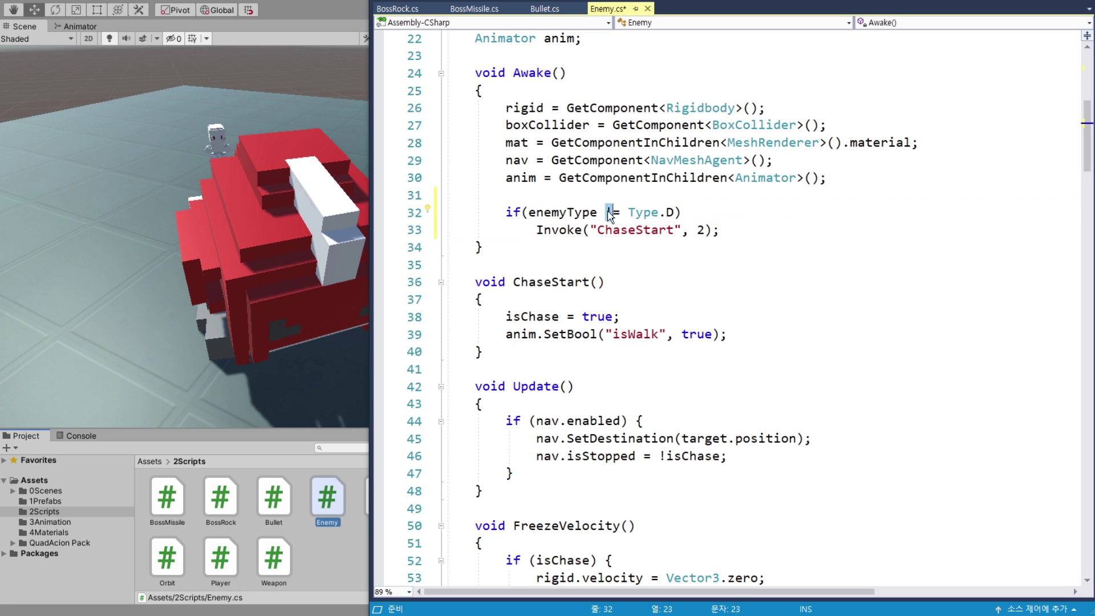
# Highlight the enemyType != Type.D condition and the guarded Invoke call for review.
pyautogui.click(577, 213)
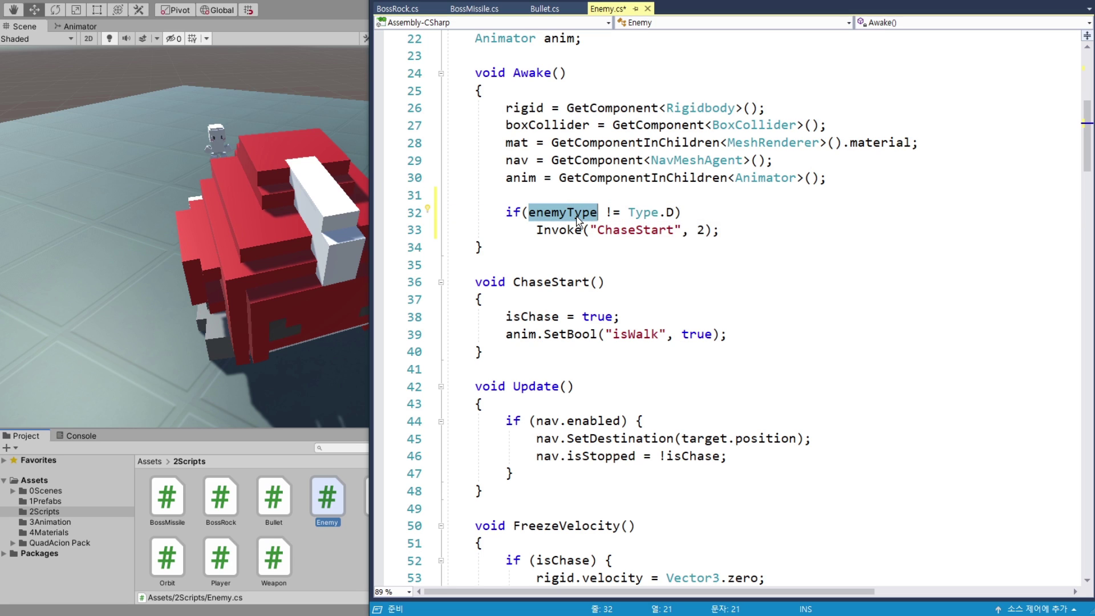
pyautogui.click(619, 212)
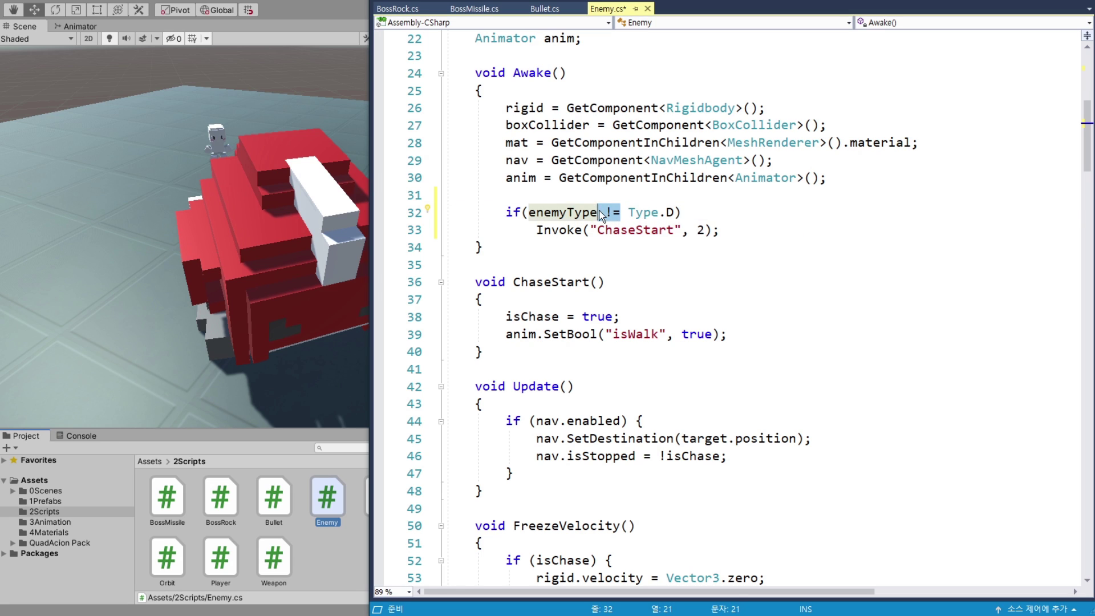
pyautogui.click(613, 230)
pyautogui.moveTo(529, 228); pyautogui.dragTo(736, 232)
pyautogui.click(736, 232)
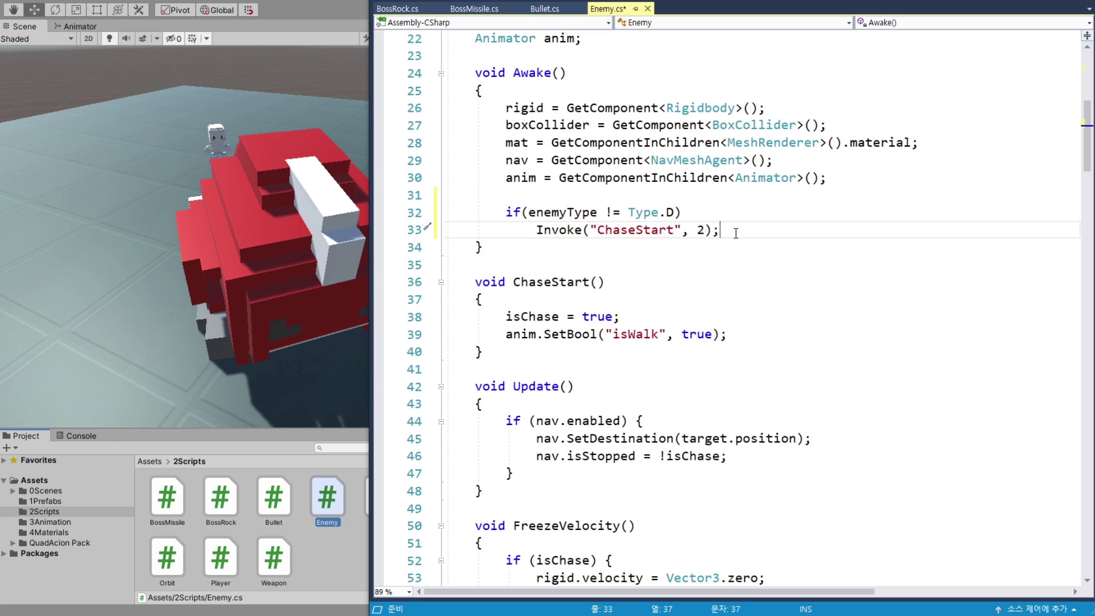
pyautogui.moveTo(507, 212); pyautogui.dragTo(681, 212)
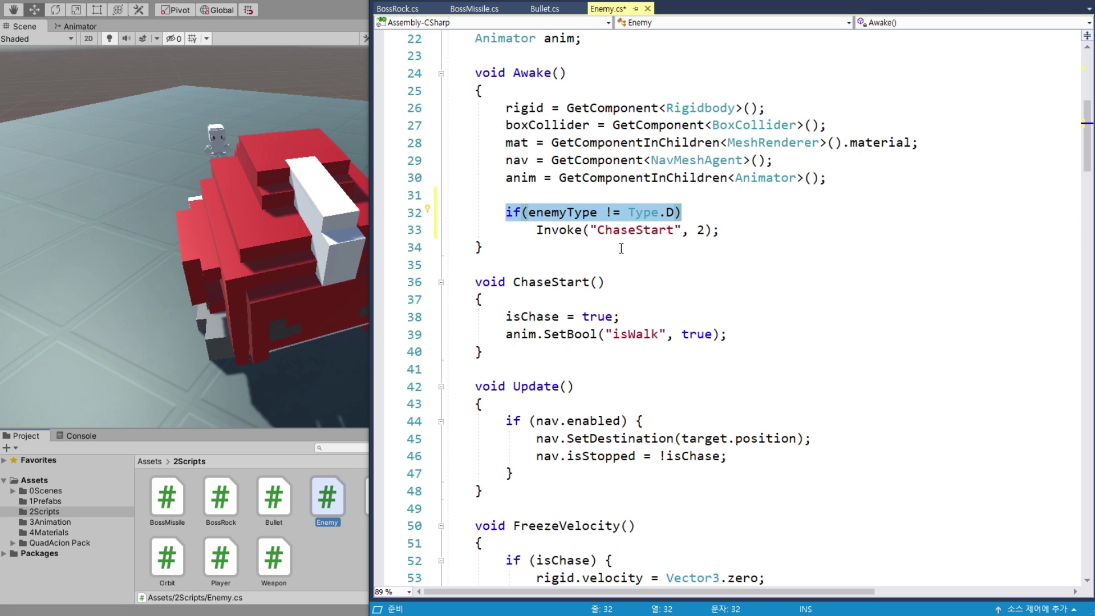
pyautogui.click(675, 212)
pyautogui.moveTo(675, 213); pyautogui.dragTo(529, 212)
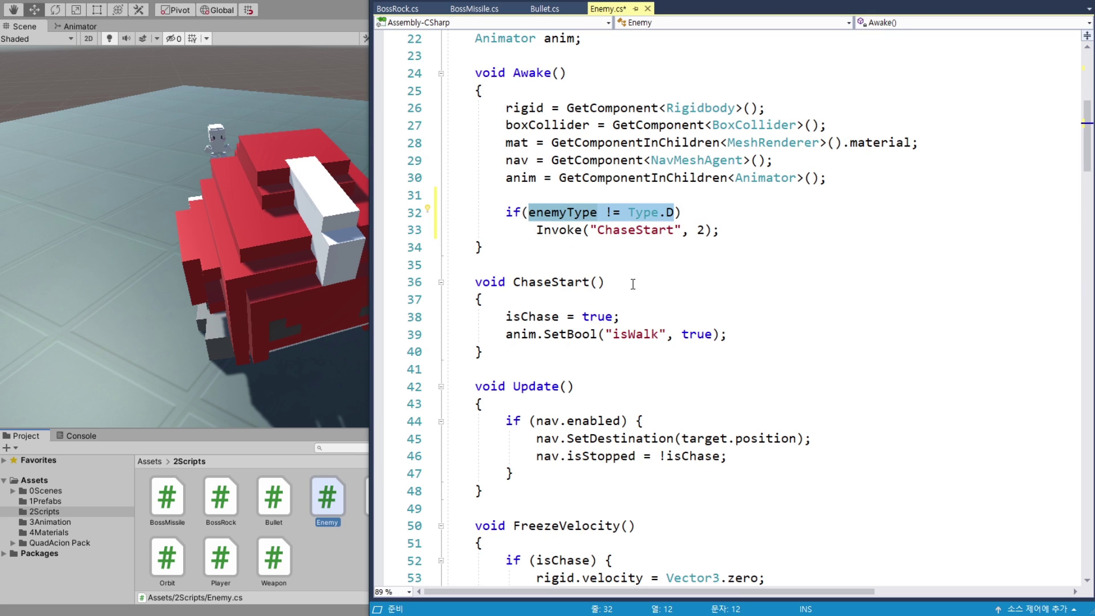
pyautogui.scroll(-2, 538, 266)
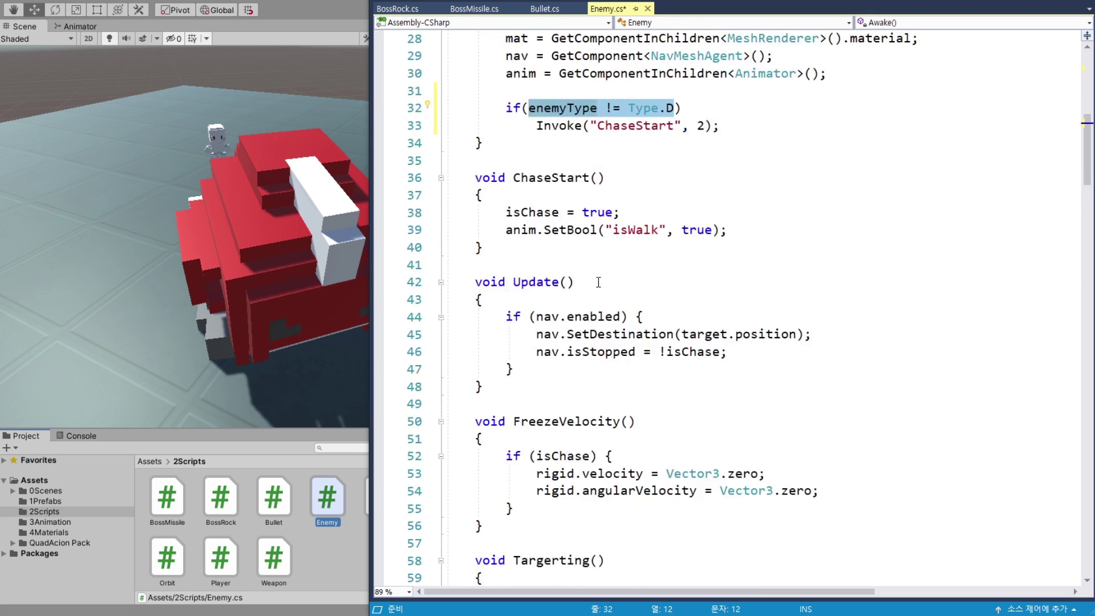
pyautogui.scroll(-1, 571, 265)
pyautogui.click(621, 264)
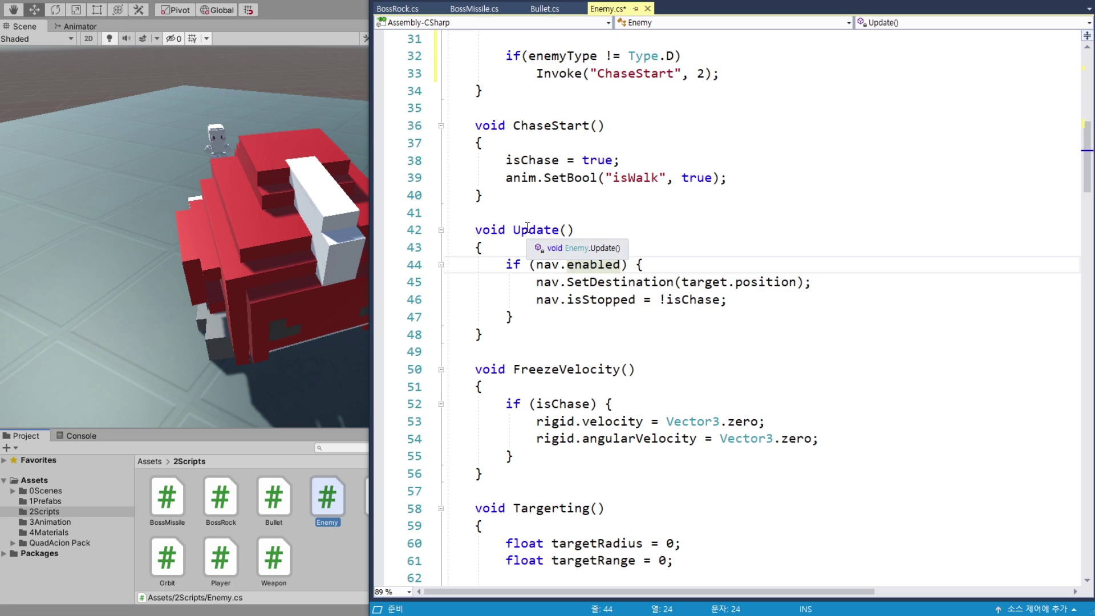
pyautogui.write('&')
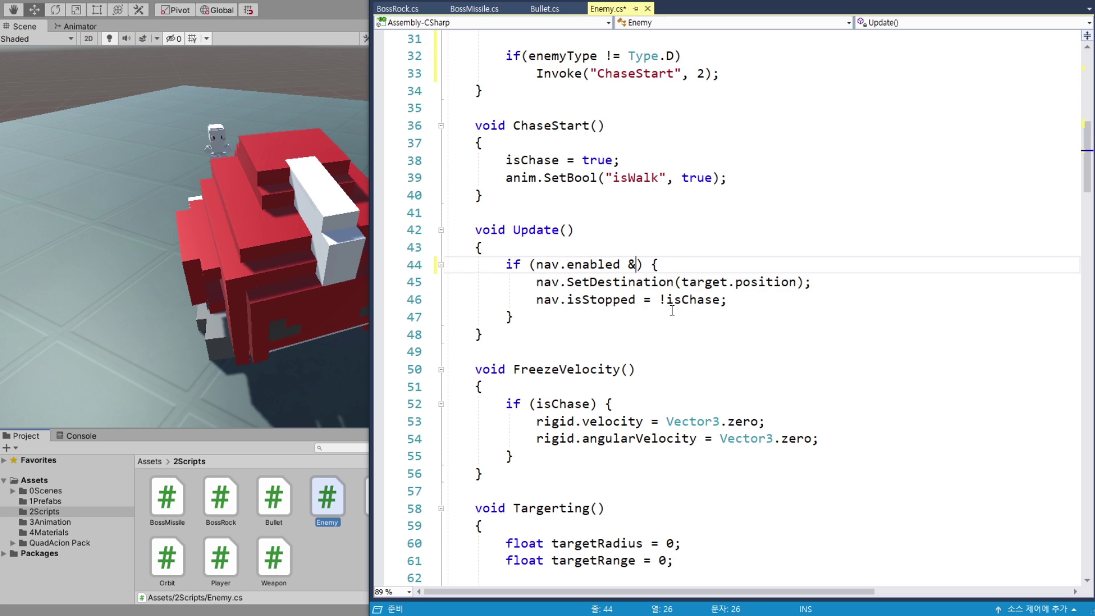
pyautogui.write('& enemyType != Type.D')
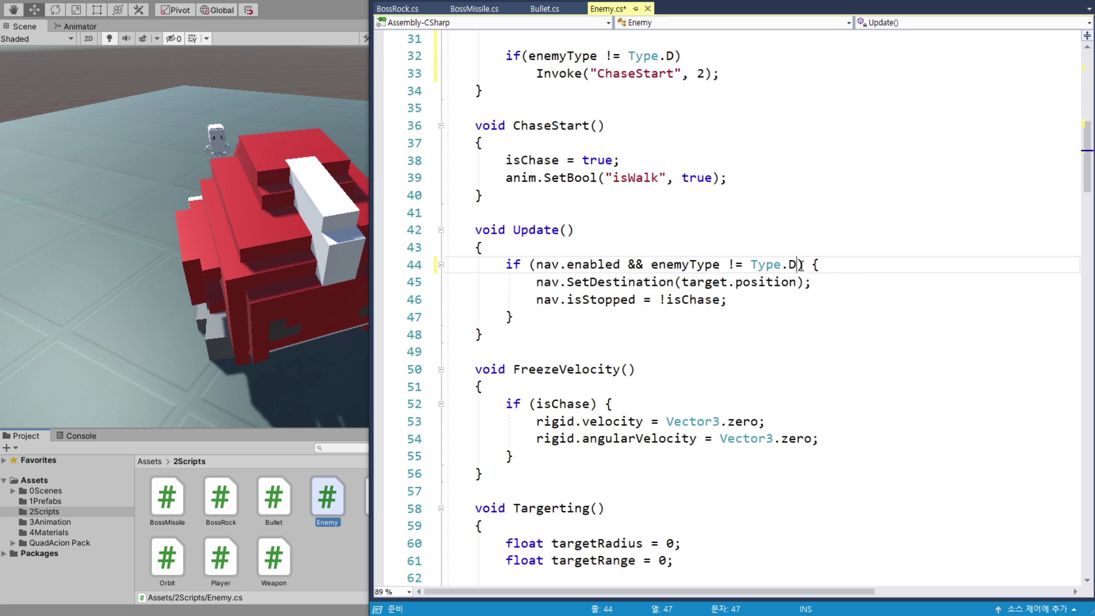
pyautogui.scroll(-3, 691, 326)
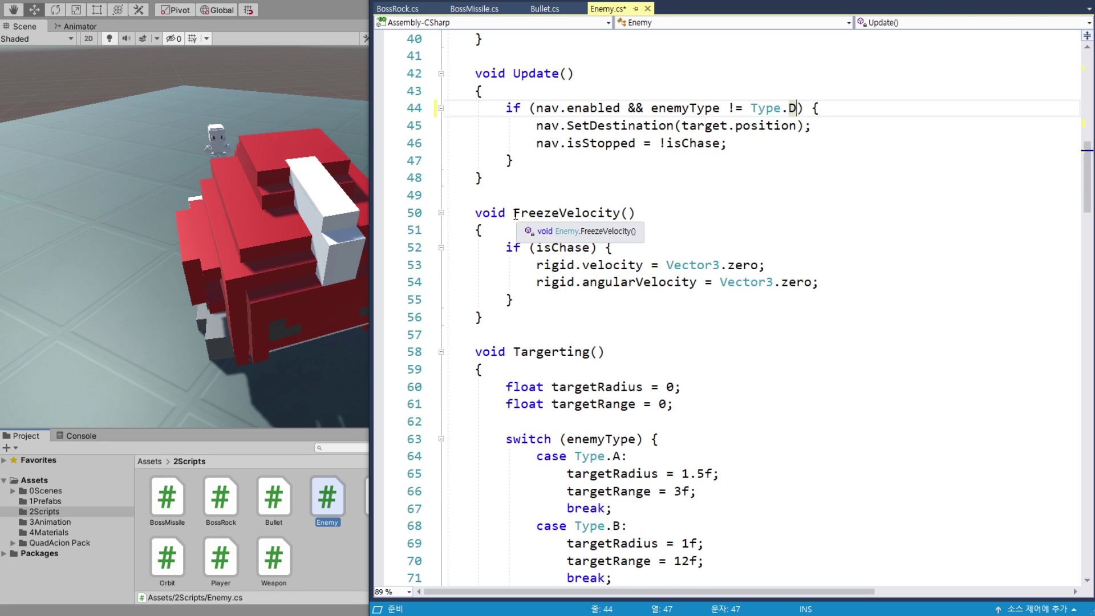
pyautogui.moveTo(513, 212); pyautogui.dragTo(635, 212)
pyautogui.click(636, 213)
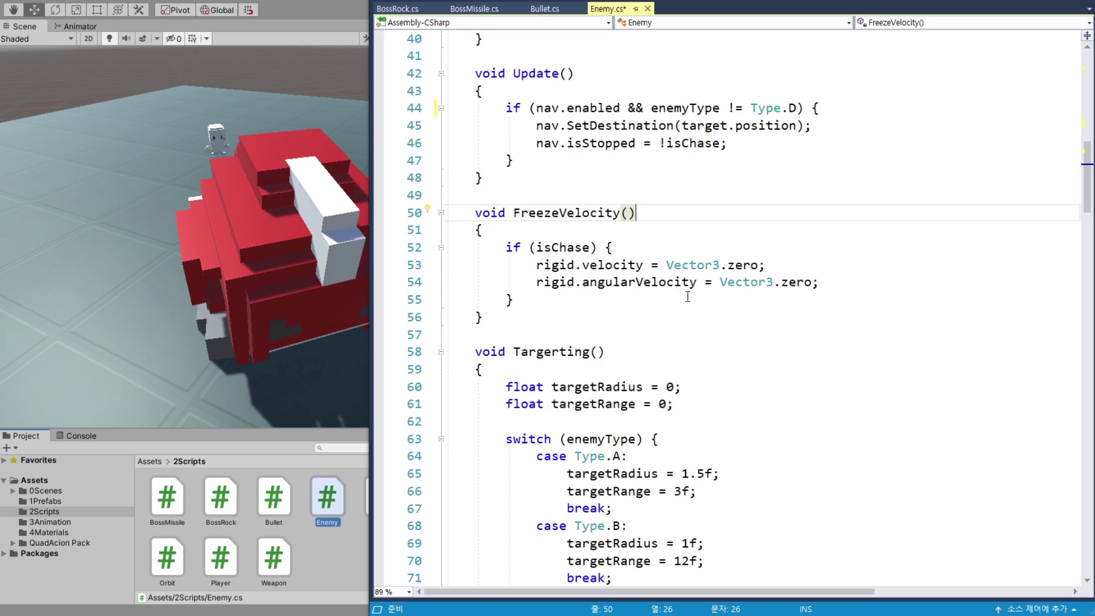
pyautogui.moveTo(516, 262); pyautogui.dragTo(804, 281)
pyautogui.click(820, 282)
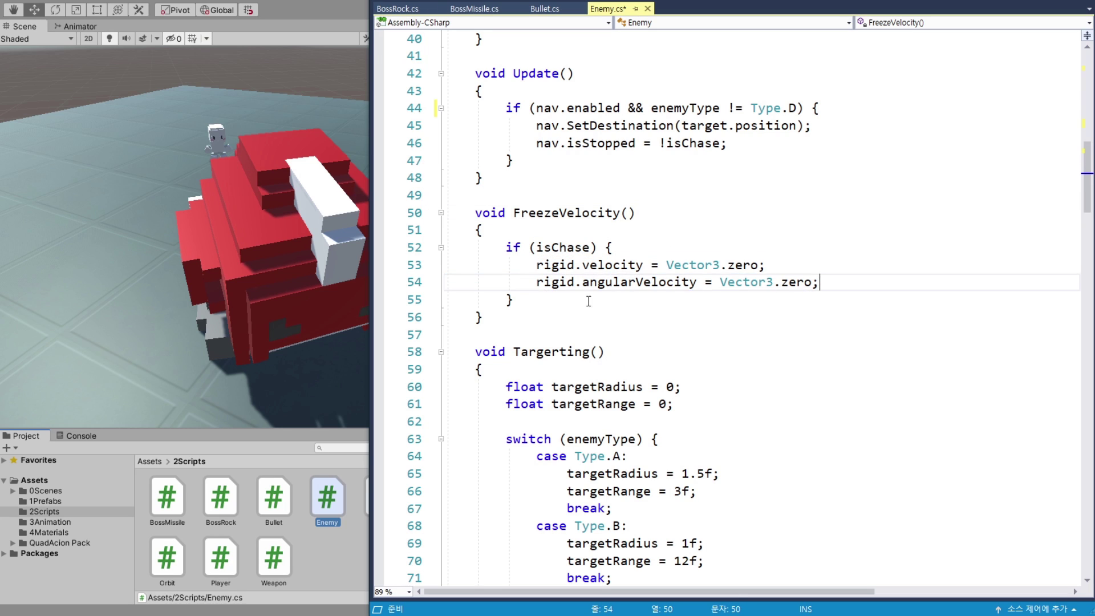
pyautogui.scroll(-2, 573, 297)
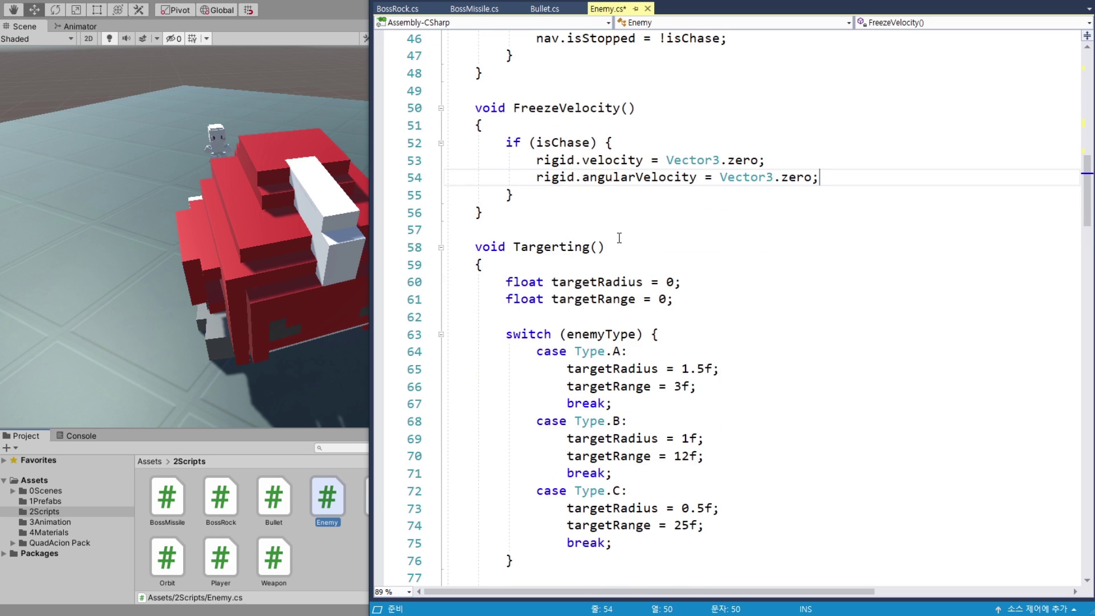
pyautogui.moveTo(513, 247); pyautogui.dragTo(617, 245)
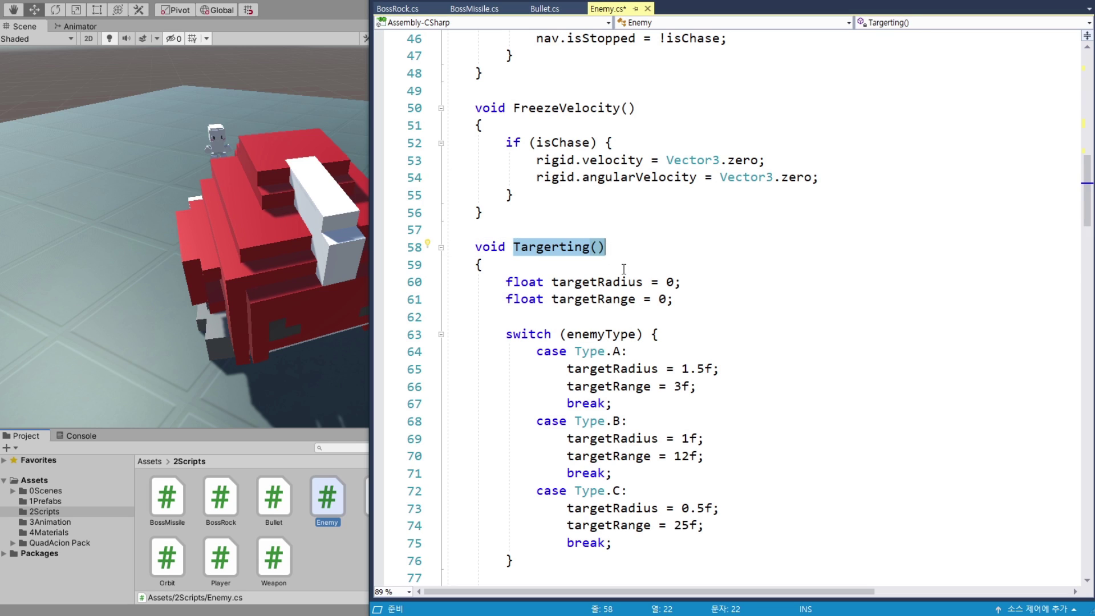
# Add an if(enemyType != Type.D) { } block at the top of Targerting.
pyautogui.click(624, 269)
pyautogui.press('Return')
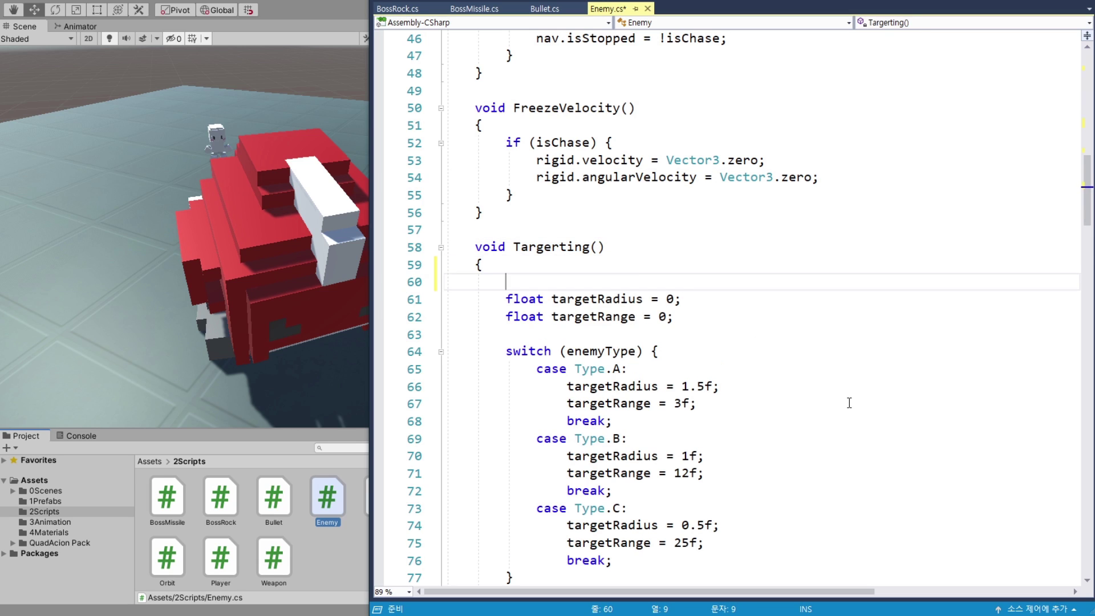
pyautogui.write('if(enemyType != Type.D')
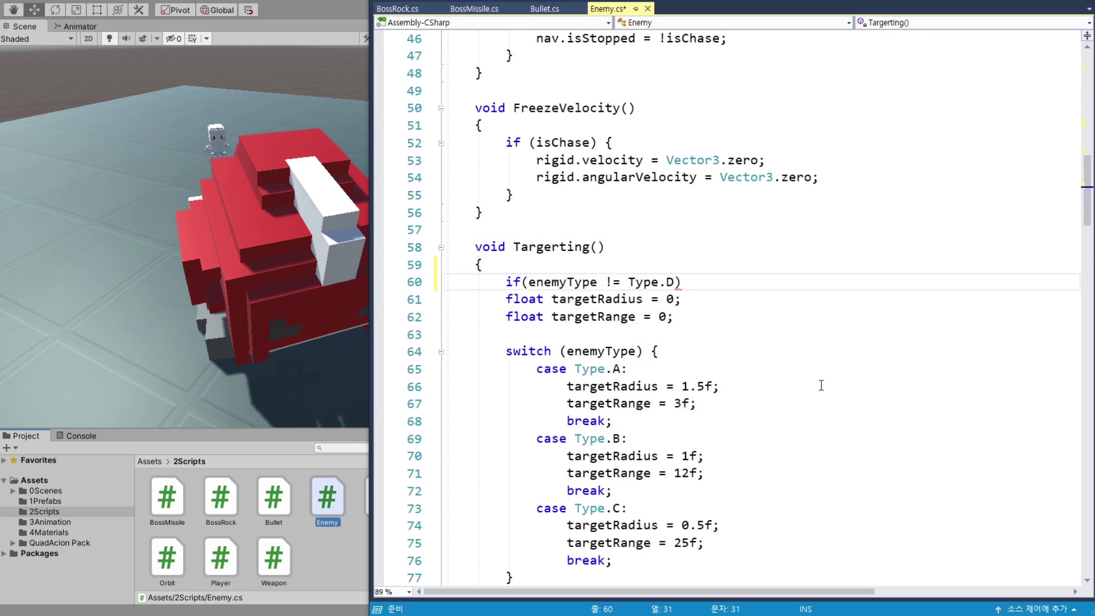
pyautogui.write(') {')
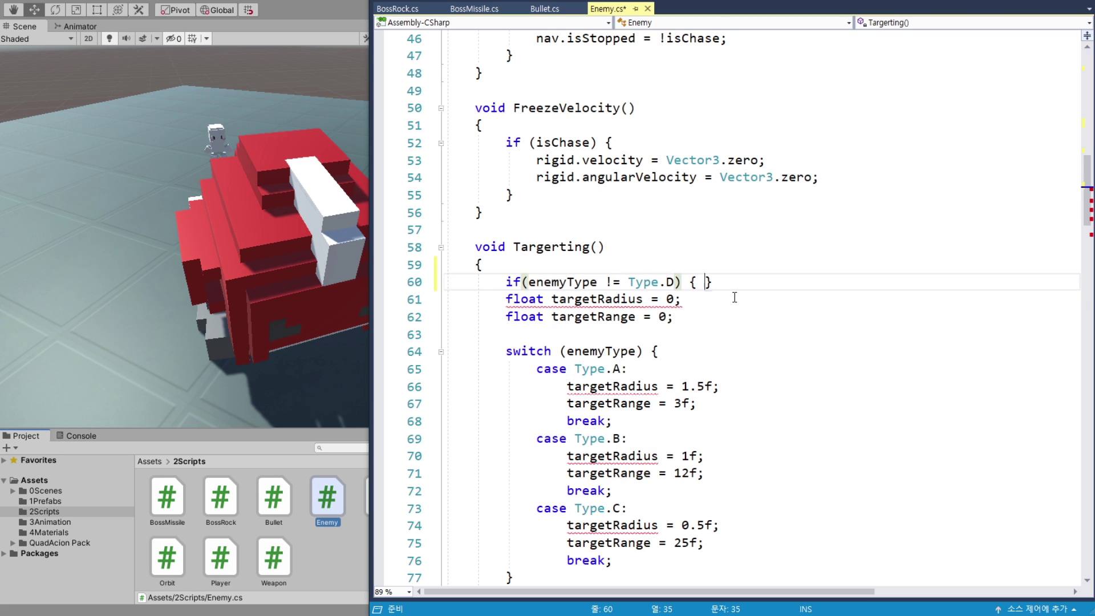
pyautogui.press('Return')
pyautogui.press('Down')
pyautogui.press('Down')
# Cut the targeting code and paste it inside the new if block's braces.
pyautogui.scroll(-5, 658, 352)
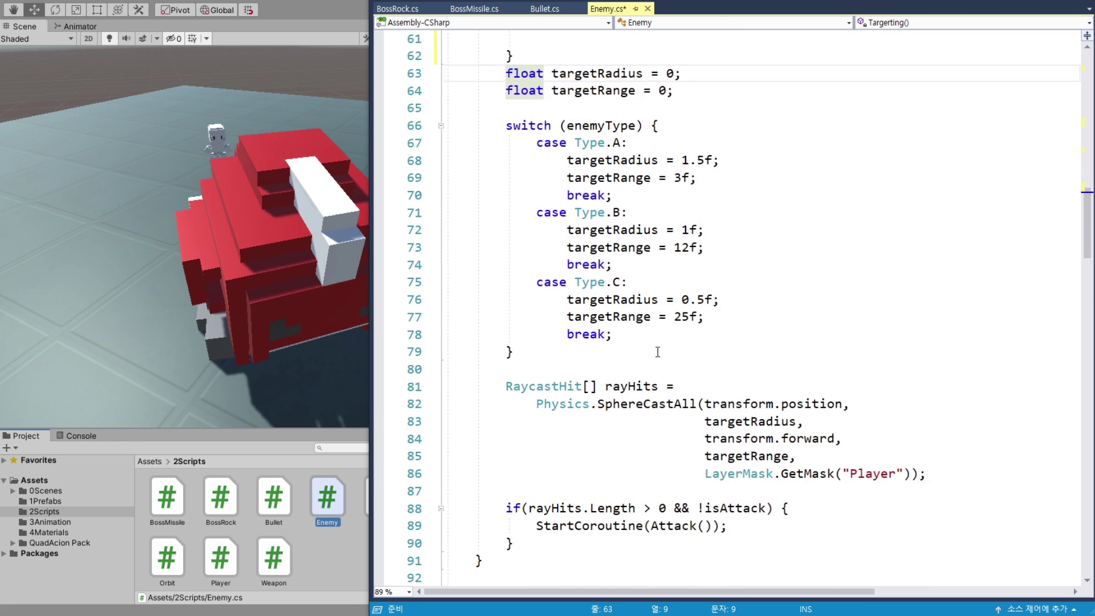
pyautogui.keyDown('shift'); pyautogui.click(547, 544); pyautogui.keyUp('shift')
pyautogui.hotkey('ctrl', 'x')
pyautogui.scroll(4, 603, 226)
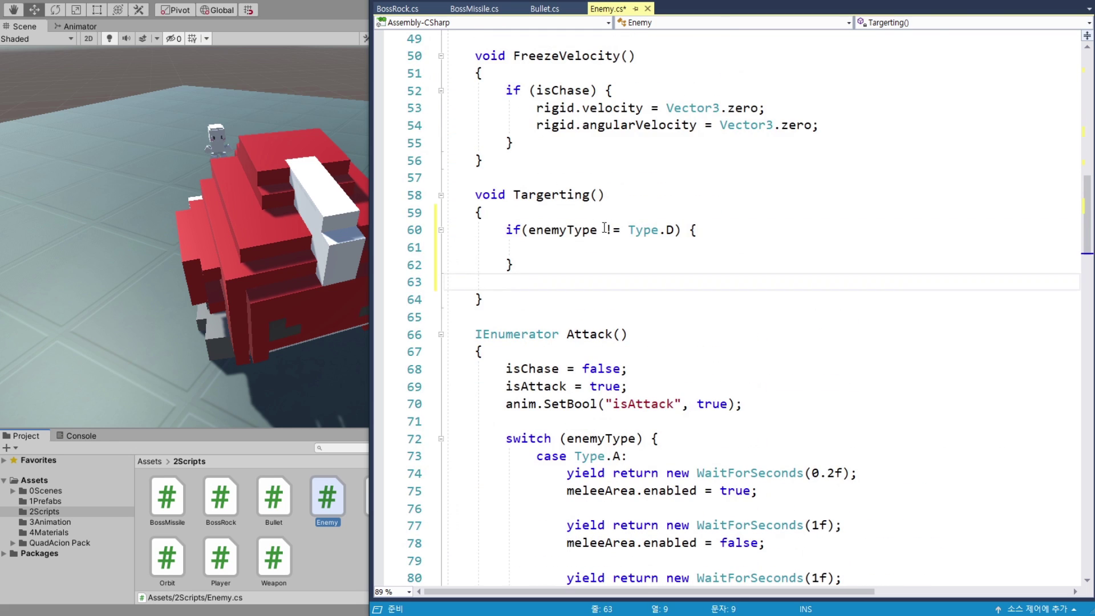
pyautogui.click(565, 247)
pyautogui.hotkey('ctrl', 'v')
pyautogui.scroll(-2, 559, 285)
pyautogui.scroll(-3, 547, 331)
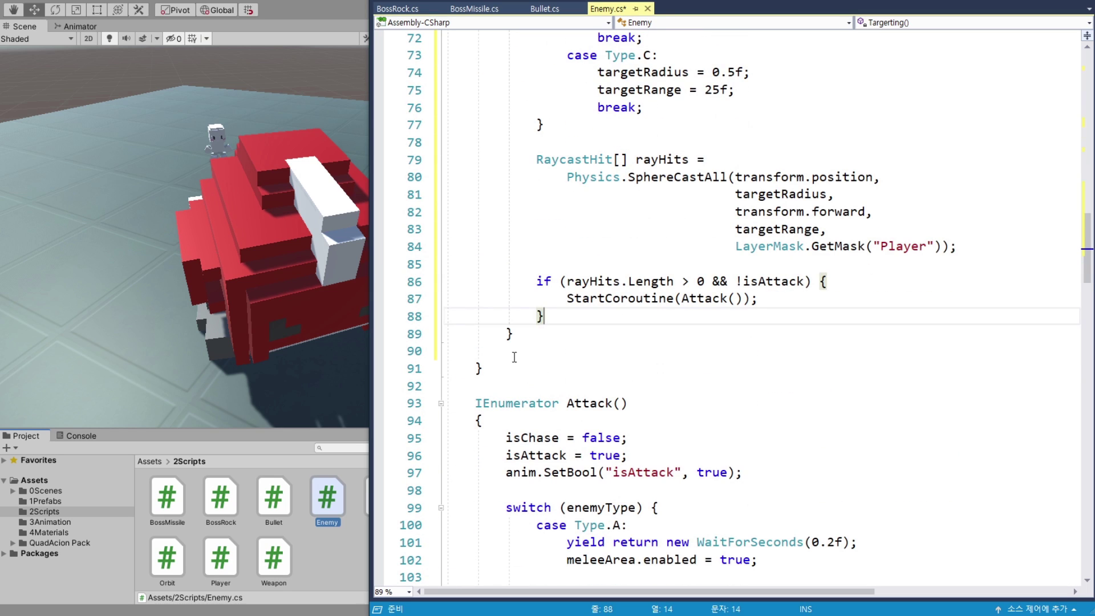
pyautogui.press('Down')
pyautogui.press('Down')
pyautogui.scroll(-2, 639, 325)
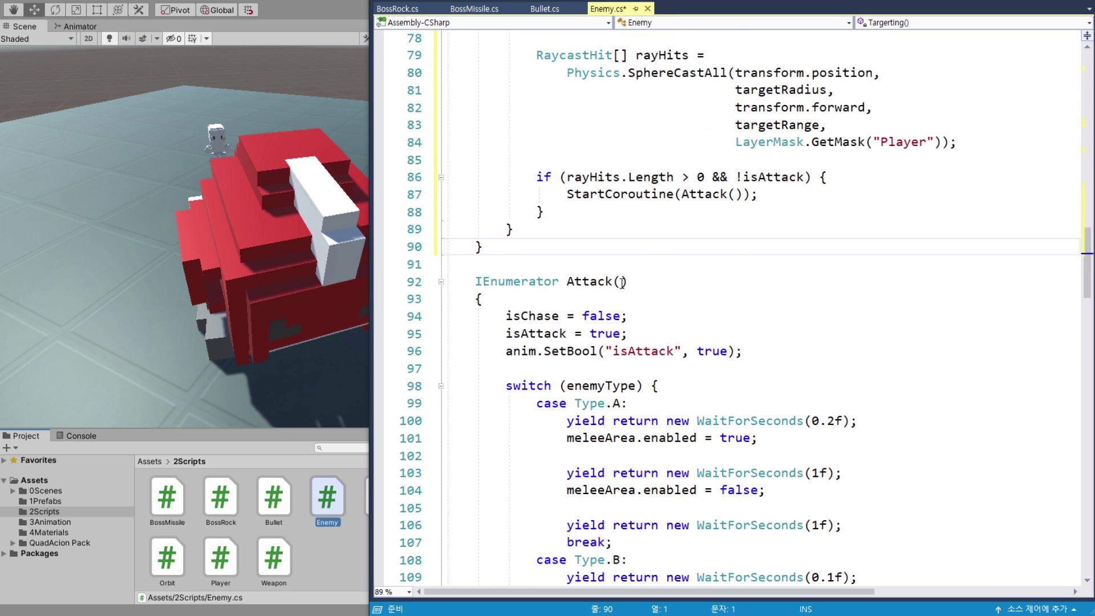
pyautogui.scroll(-1, 621, 283)
# Scroll down to OnDamage and add a blank line above Destroy(gameObject, 4).
pyautogui.doubleClick(576, 230)
pyautogui.hotkey('shift', 'Right')
pyautogui.hotkey('shift', 'Right')
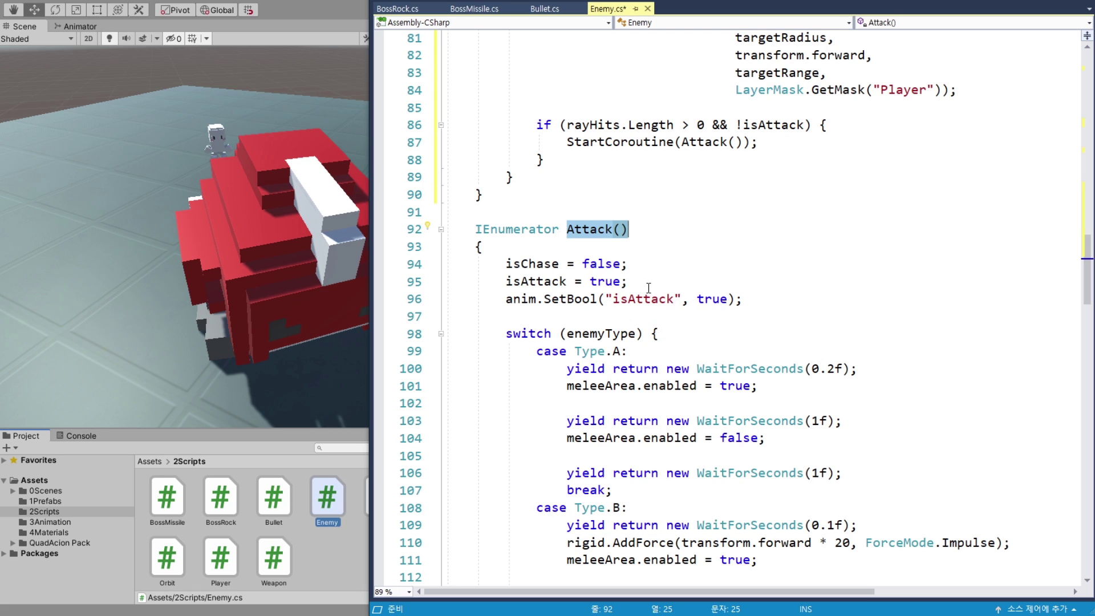
pyautogui.scroll(-3, 627, 256)
pyautogui.scroll(-3, 627, 250)
pyautogui.scroll(-1, 662, 249)
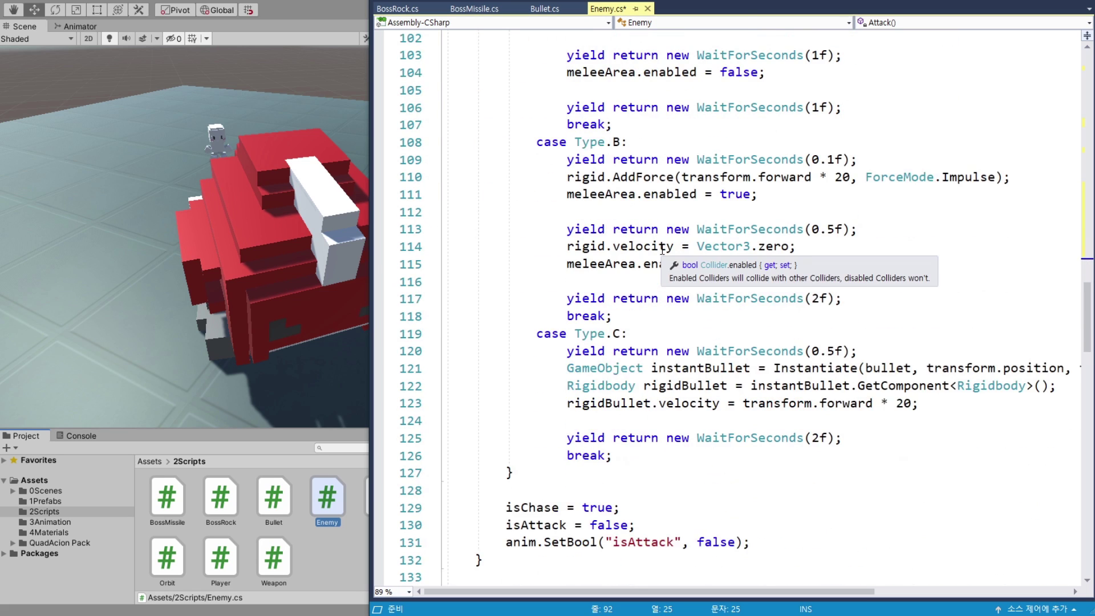
pyautogui.scroll(-2, 664, 245)
pyautogui.scroll(-5, 678, 228)
pyautogui.scroll(-3, 694, 204)
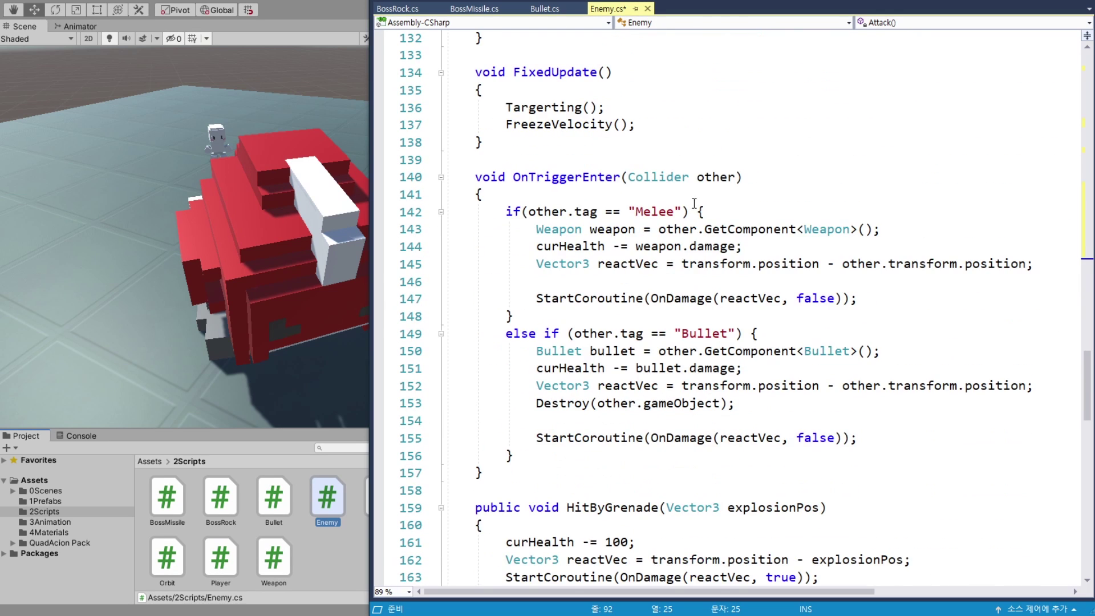
pyautogui.scroll(-3, 694, 203)
pyautogui.scroll(-4, 696, 220)
pyautogui.scroll(-3, 672, 239)
pyautogui.scroll(-2, 644, 257)
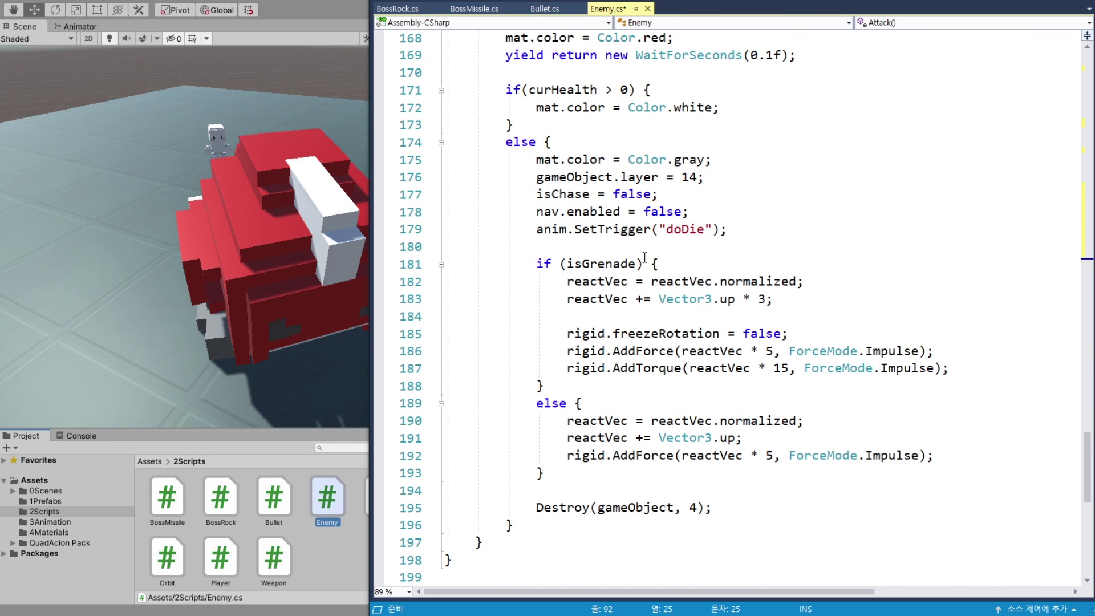
pyautogui.moveTo(537, 512); pyautogui.dragTo(738, 513)
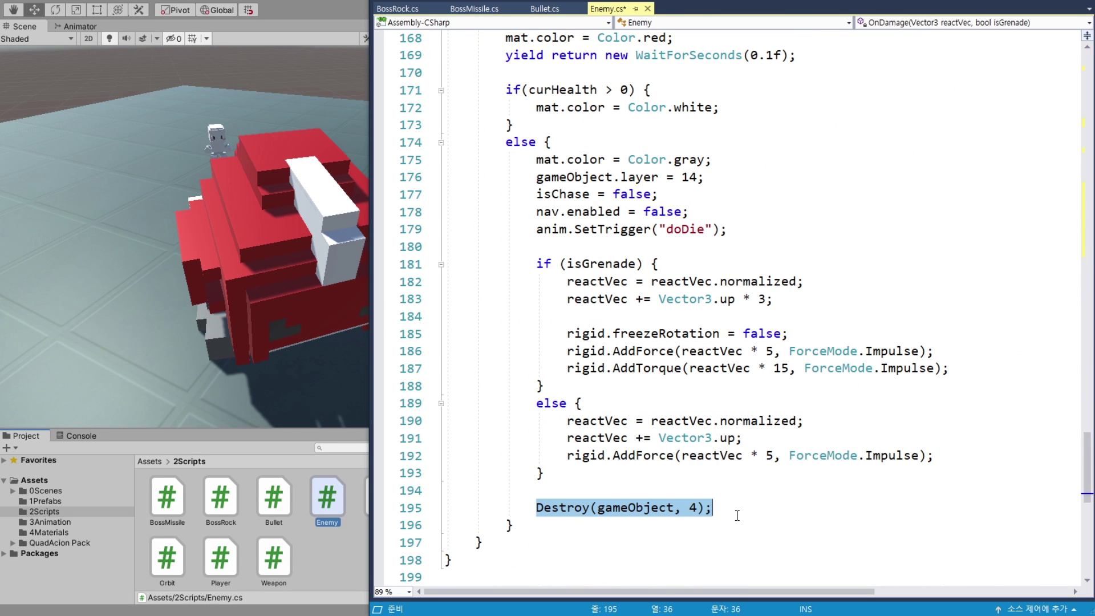
pyautogui.click(603, 489)
pyautogui.scroll(-1, 812, 459)
pyautogui.press('Return')
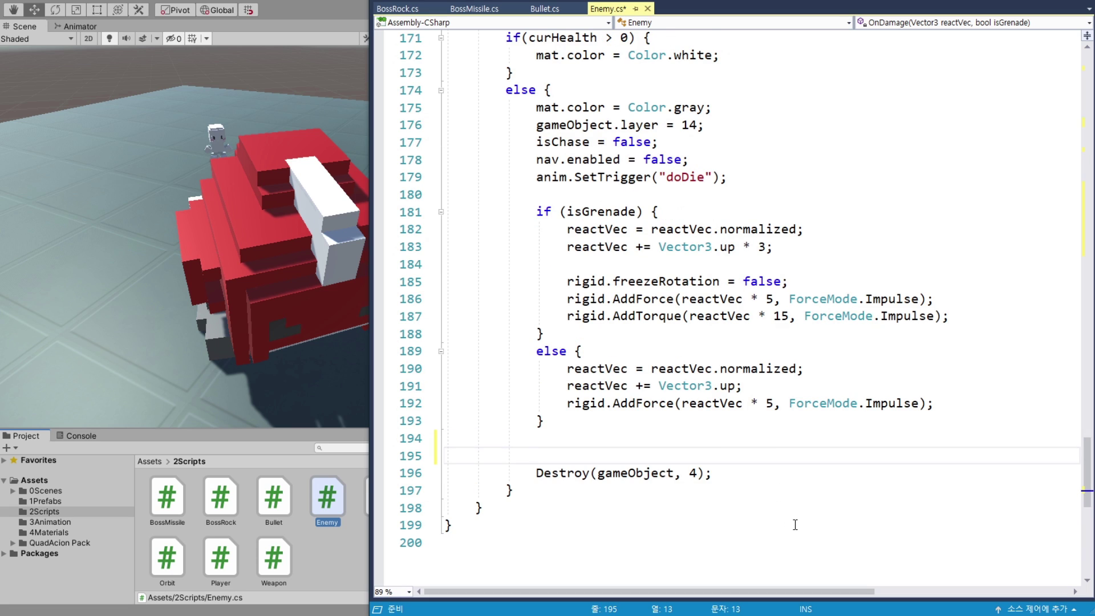
# Put Destroy(gameObject, 4) under if(enemyType != Type.D) and save Enemy.cs.
pyautogui.write('if(')
pyautogui.write('enemyType ')
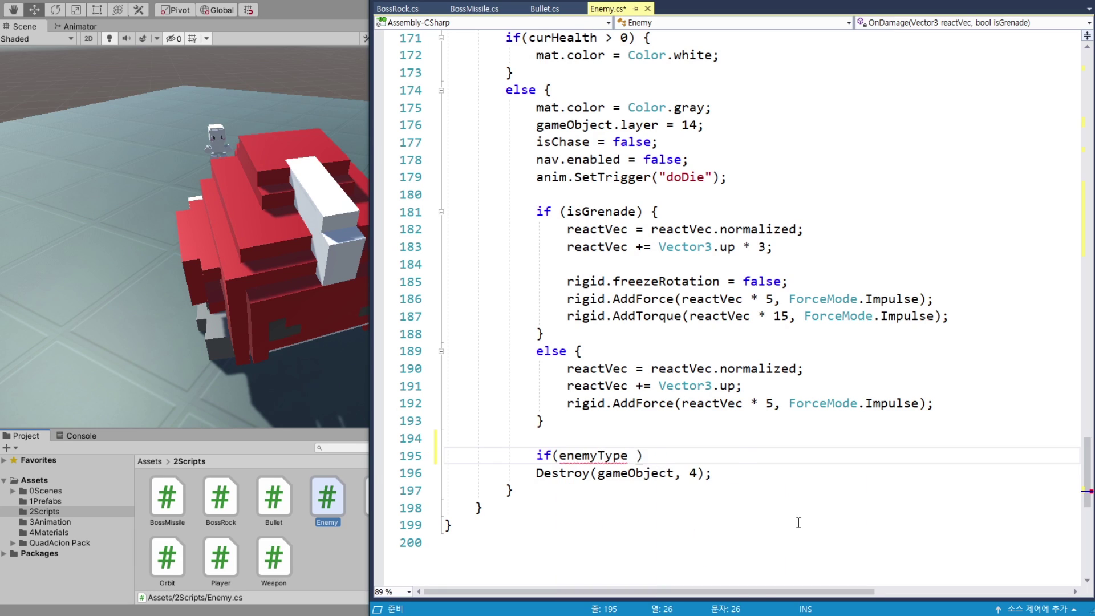
pyautogui.write('!= Type.D)')
pyautogui.press('Down')
pyautogui.press('Home')
pyautogui.hotkey('shift', 'Down')
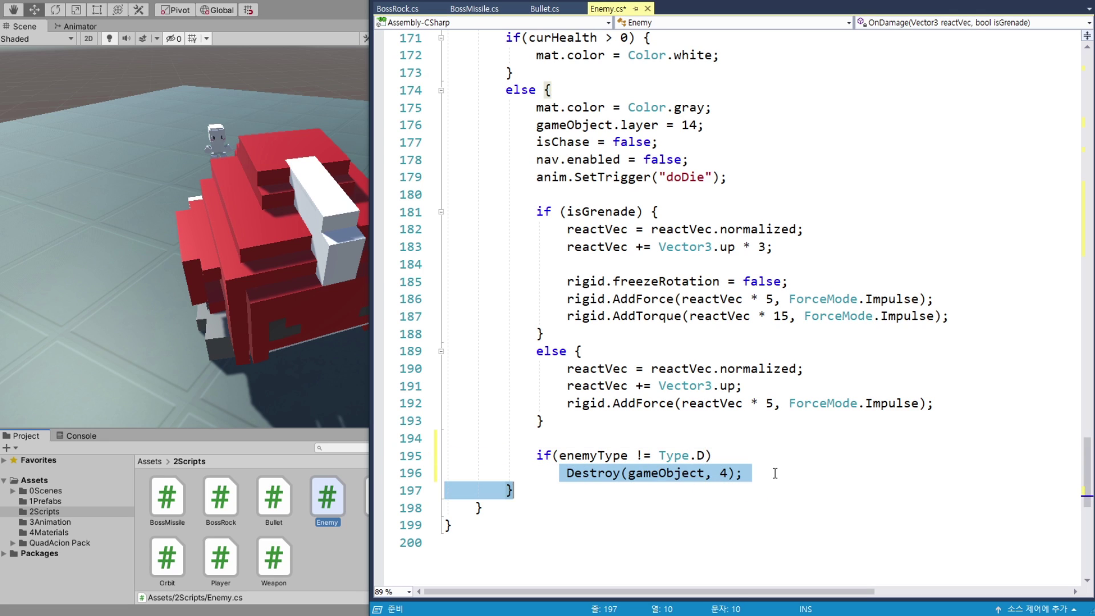
pyautogui.click(769, 474)
pyautogui.hotkey('ctrl', 's')
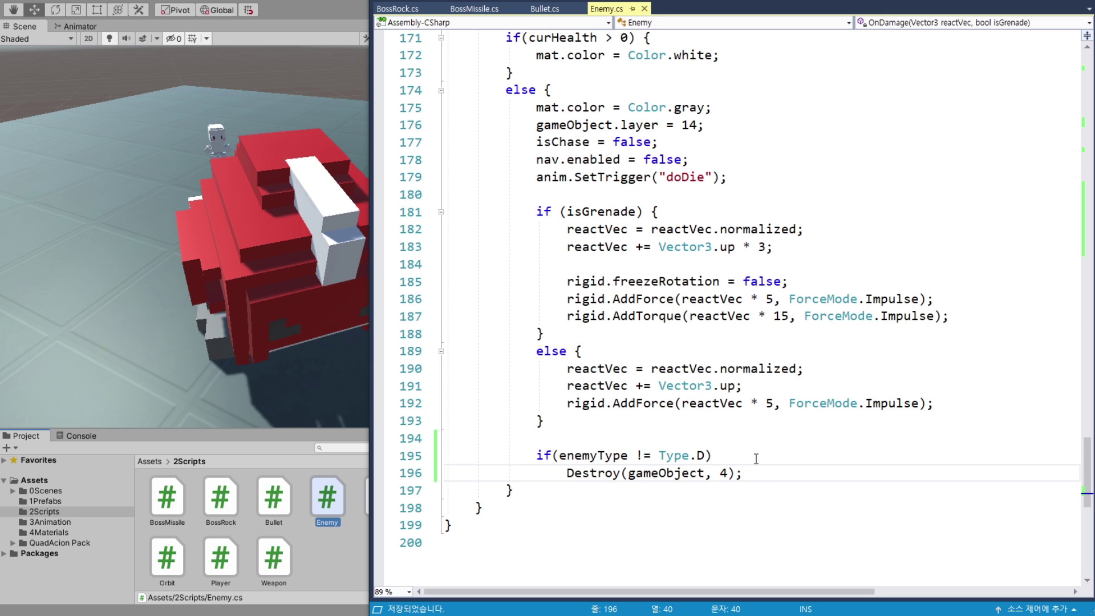
pyautogui.scroll(5, 728, 425)
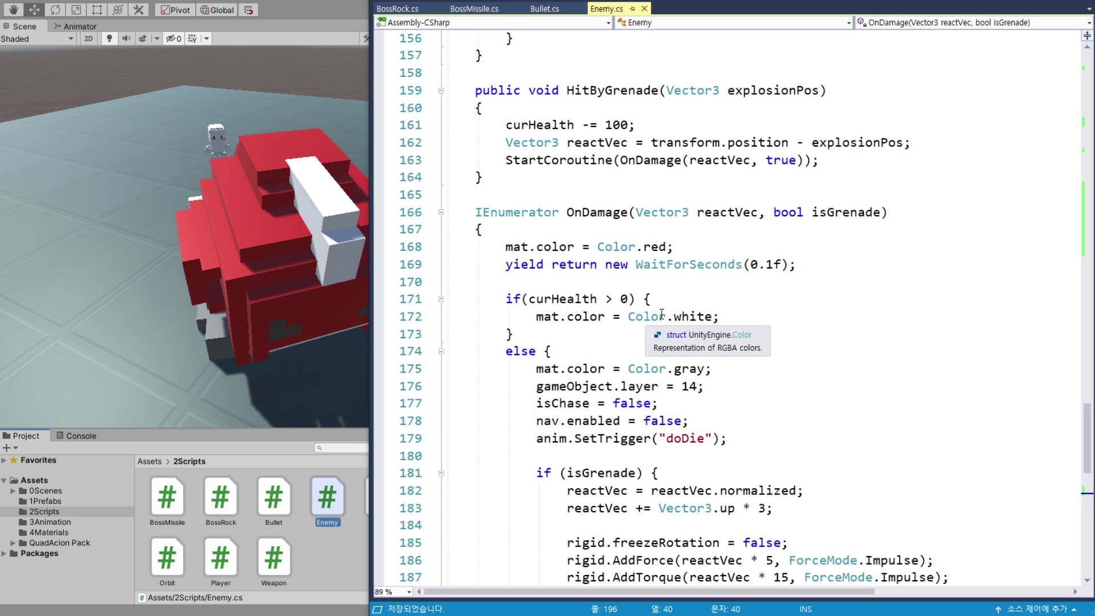
pyautogui.moveTo(597, 246); pyautogui.dragTo(681, 245)
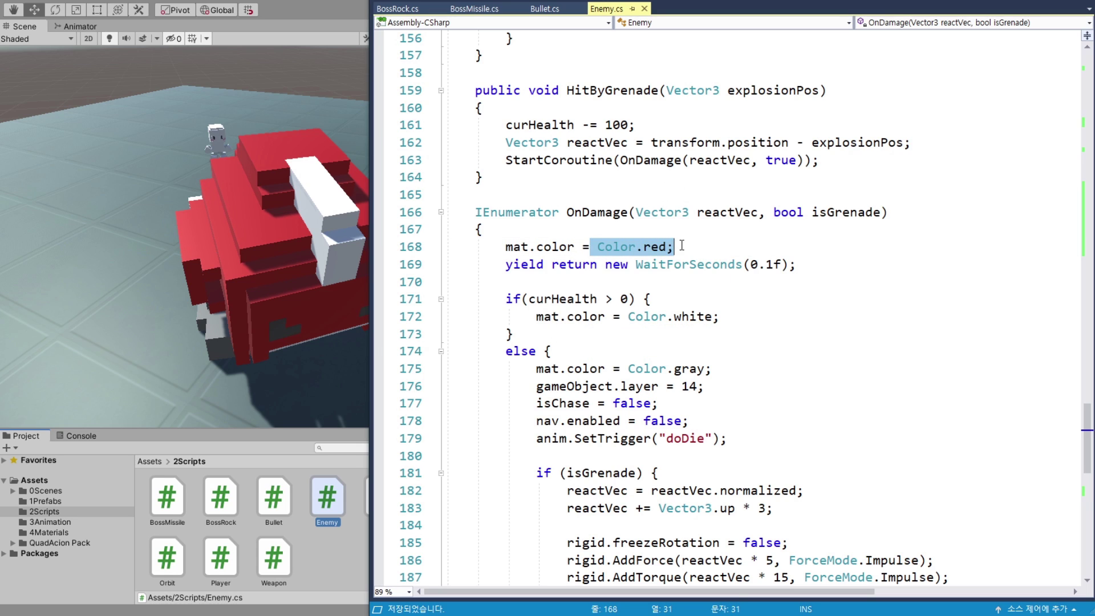
pyautogui.doubleClick(516, 246)
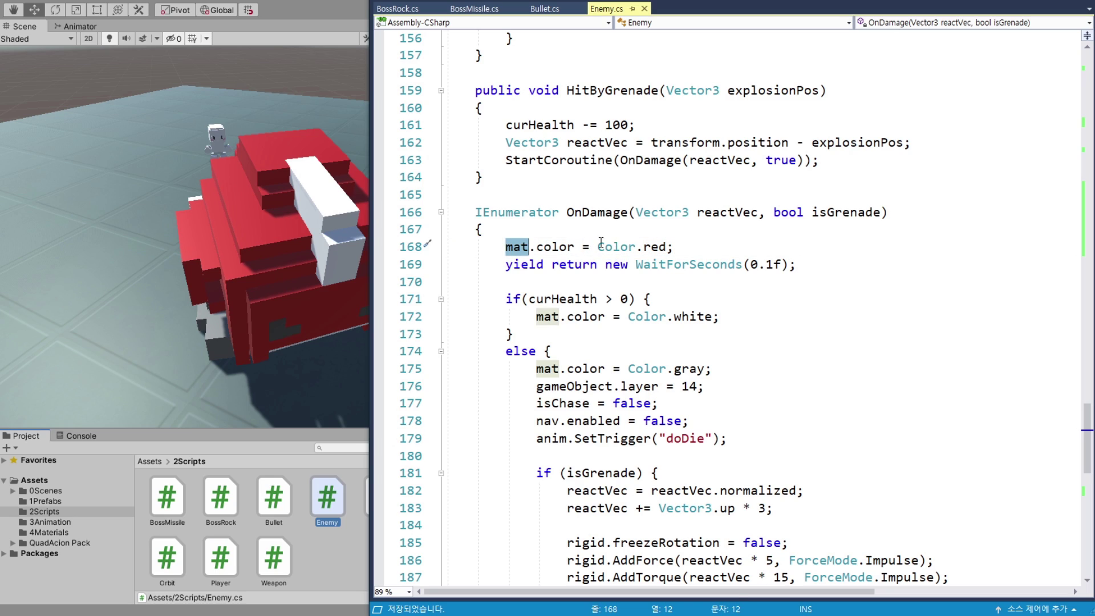
pyautogui.scroll(2, 609, 325)
pyautogui.scroll(2, 627, 371)
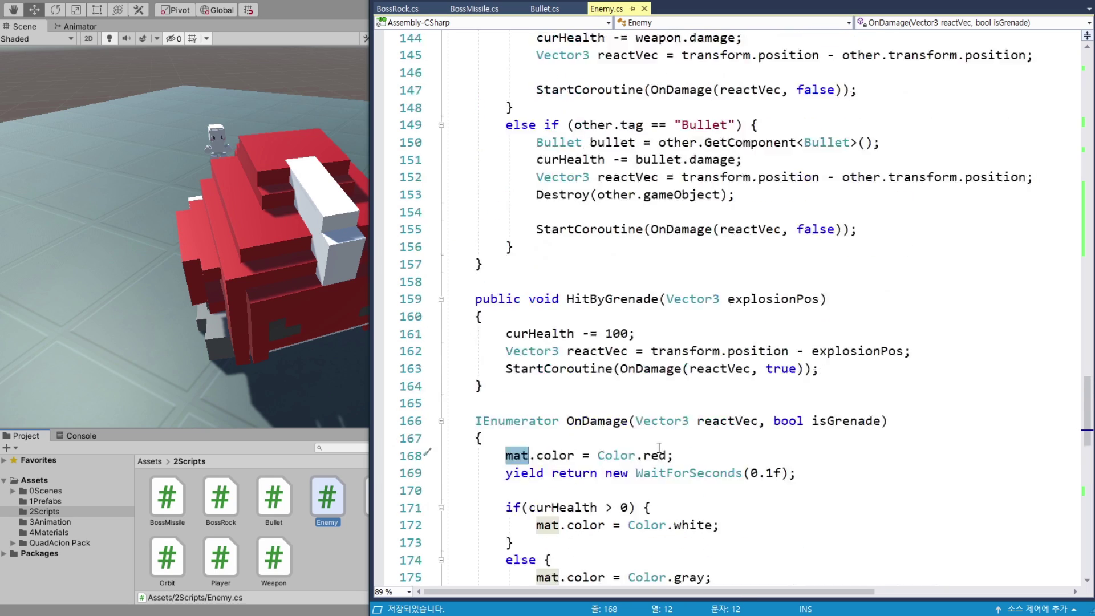
pyautogui.scroll(9, 661, 463)
pyautogui.scroll(10, 661, 463)
pyautogui.scroll(8, 660, 463)
pyautogui.scroll(12, 658, 462)
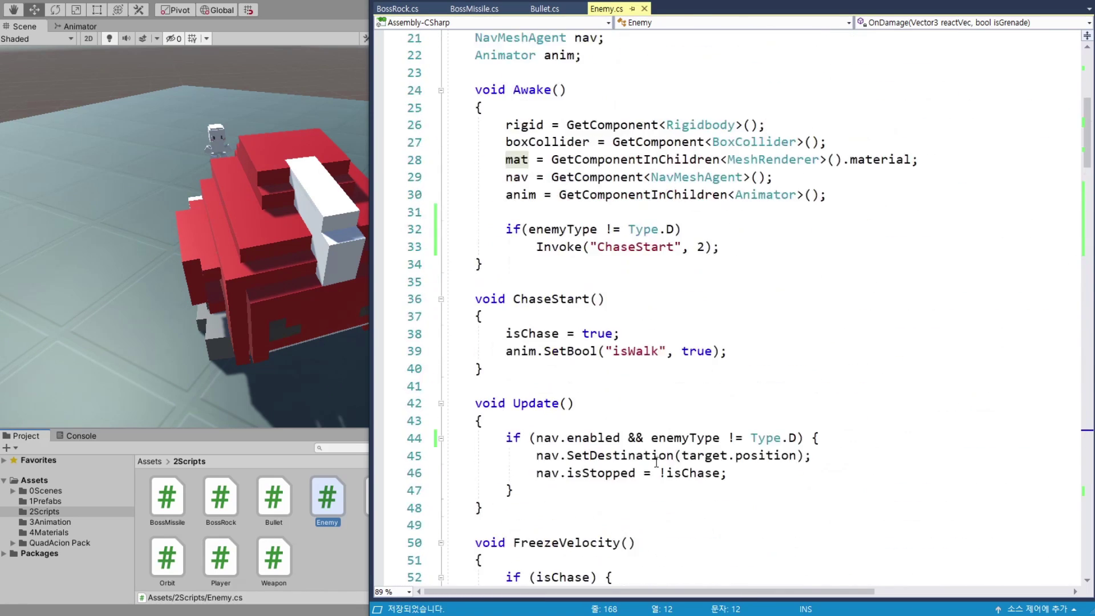
pyautogui.scroll(6, 656, 461)
pyautogui.scroll(1, 656, 461)
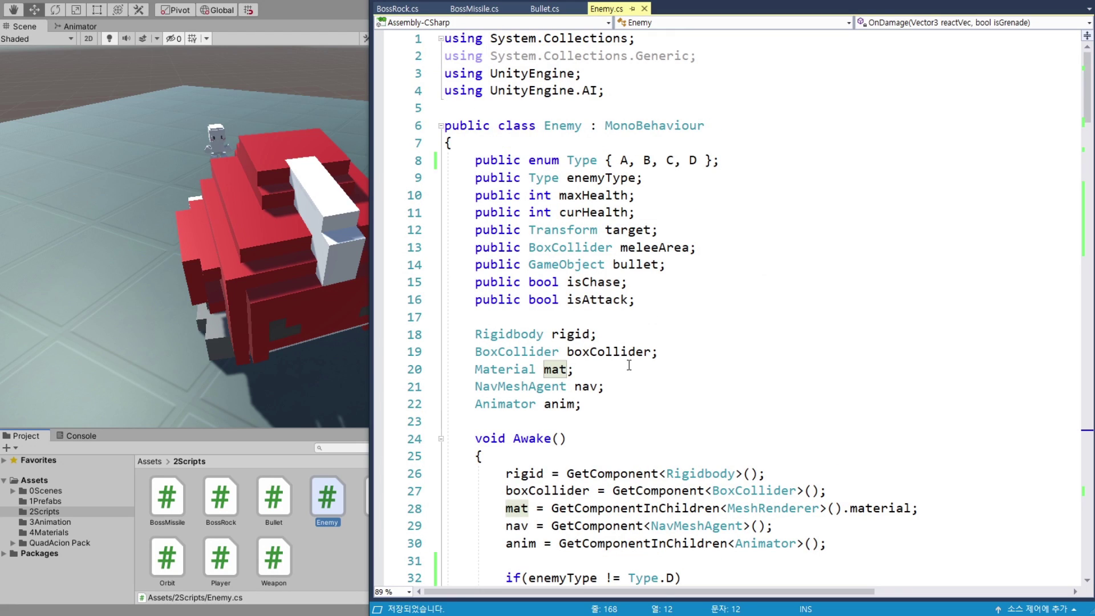
pyautogui.doubleClick(502, 370)
pyautogui.scroll(-2, 629, 301)
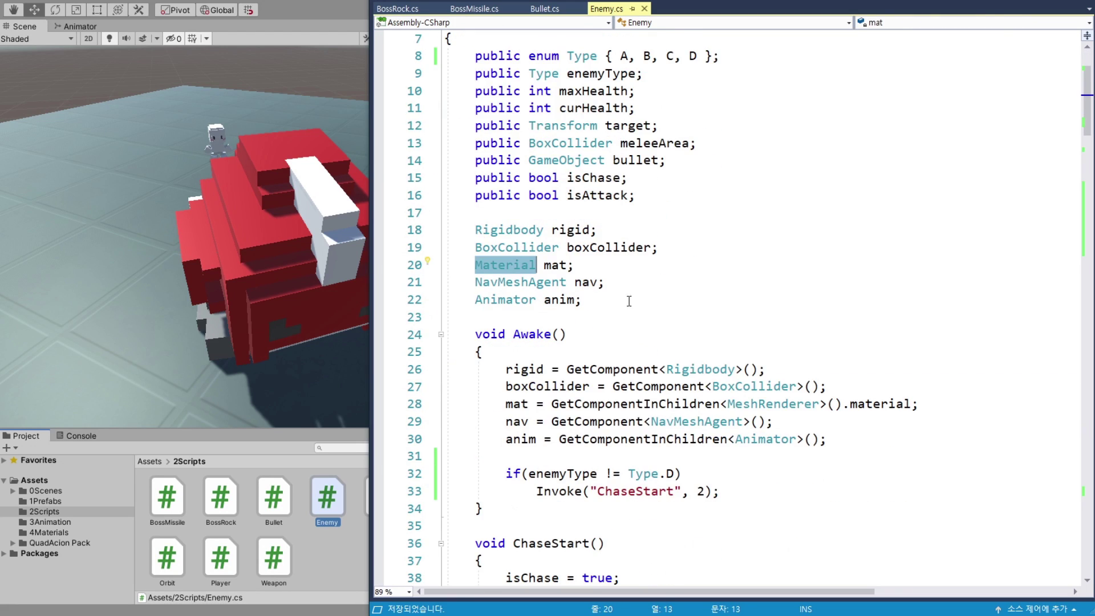
pyautogui.click(606, 261)
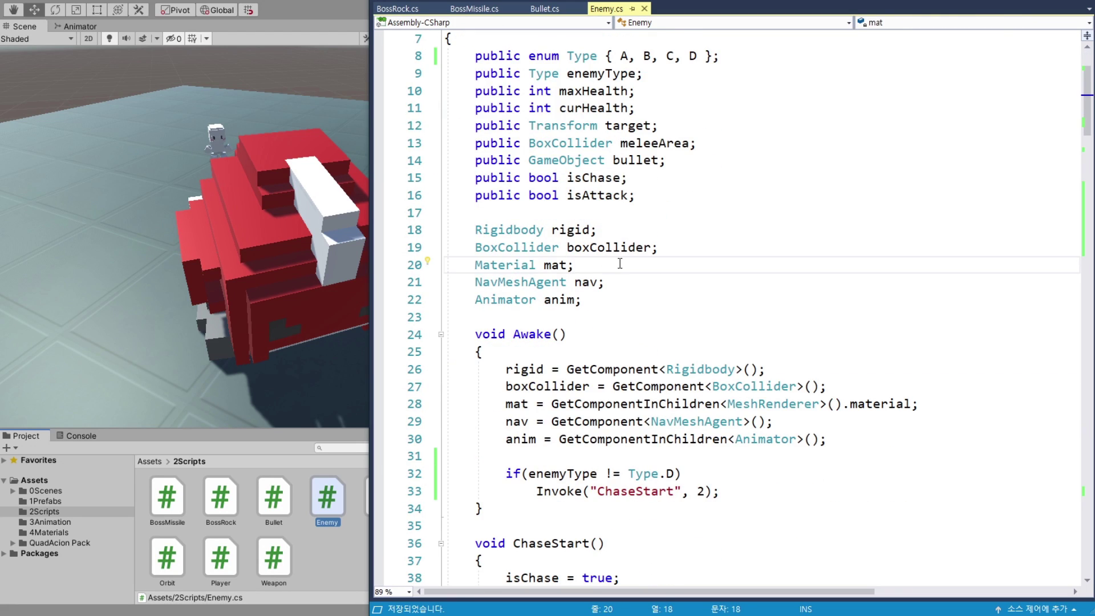
pyautogui.doubleClick(493, 263)
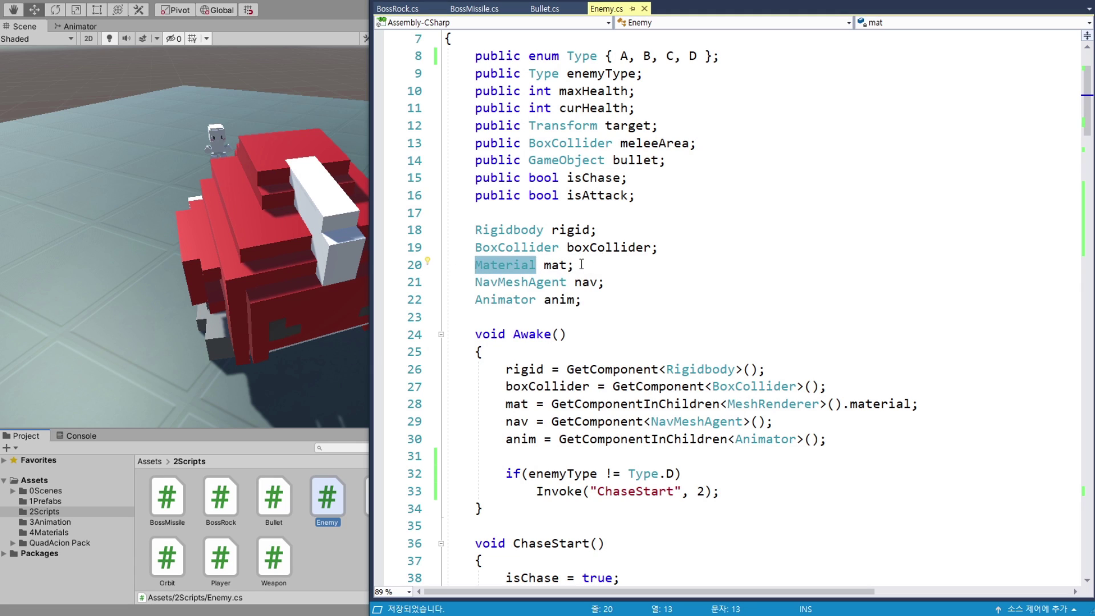
# Change the line 20 field declaration to MeshRenderer[] meshs.
pyautogui.write('Me')
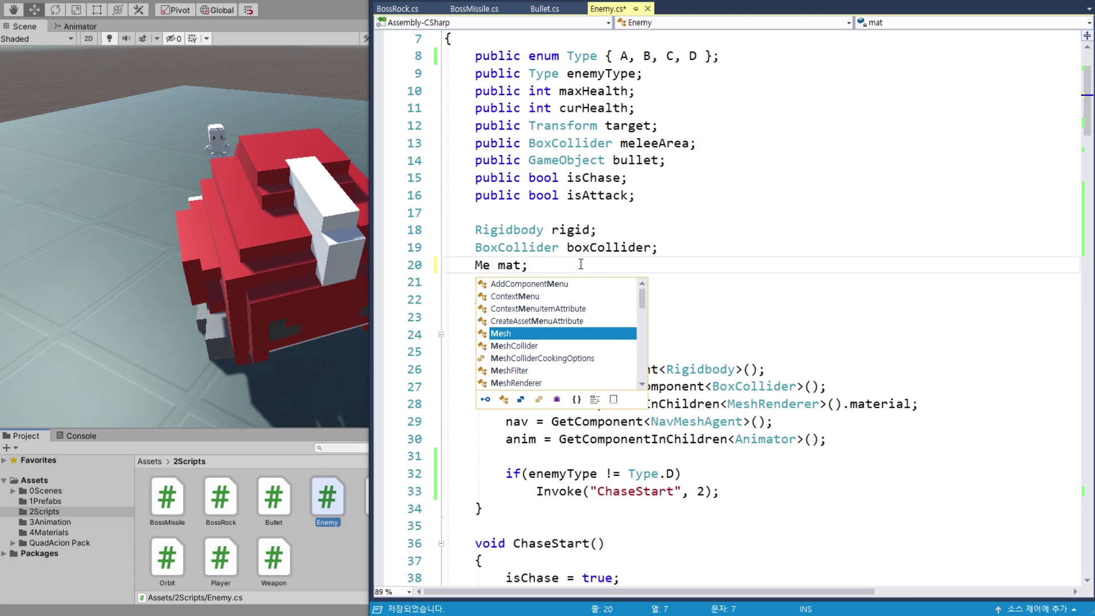
pyautogui.press('Down')
pyautogui.press('Down')
pyautogui.press('Down')
pyautogui.press('Down')
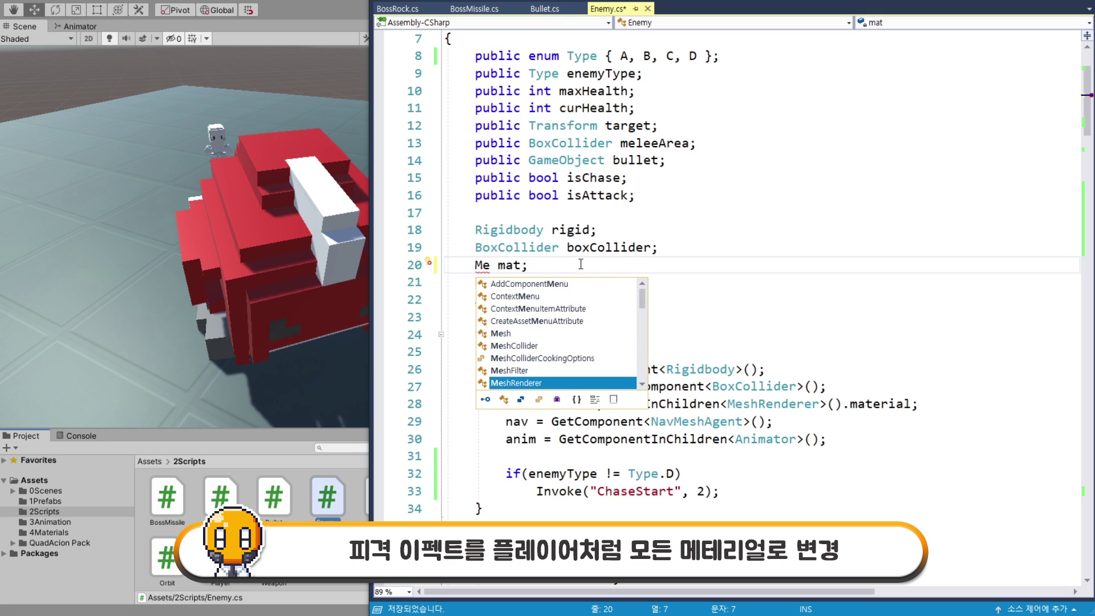
pyautogui.press('Tab')
pyautogui.write('[]')
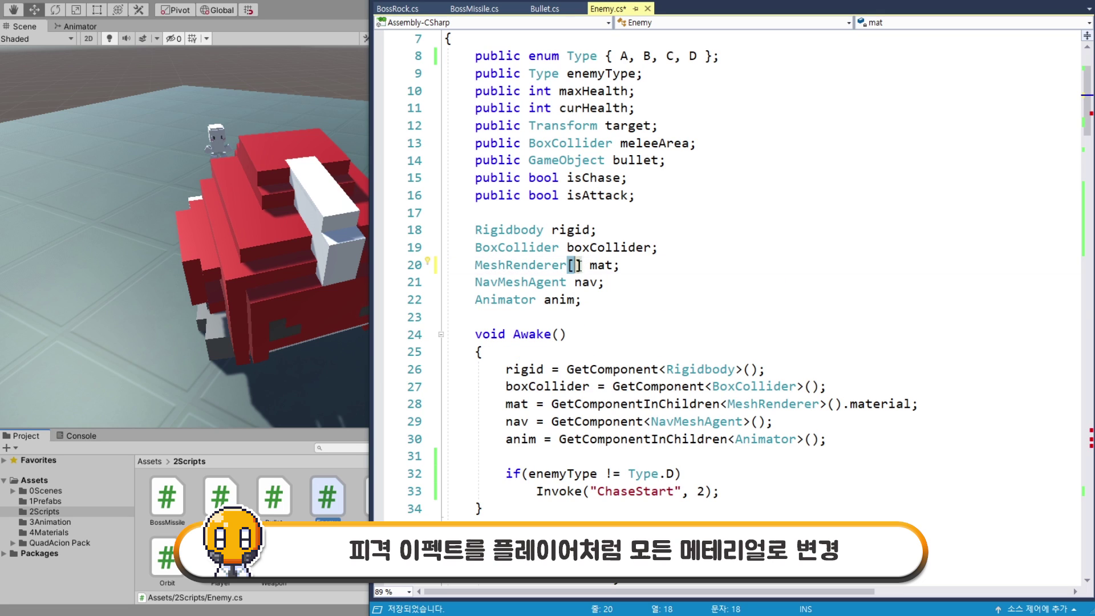
pyautogui.doubleClick(600, 264)
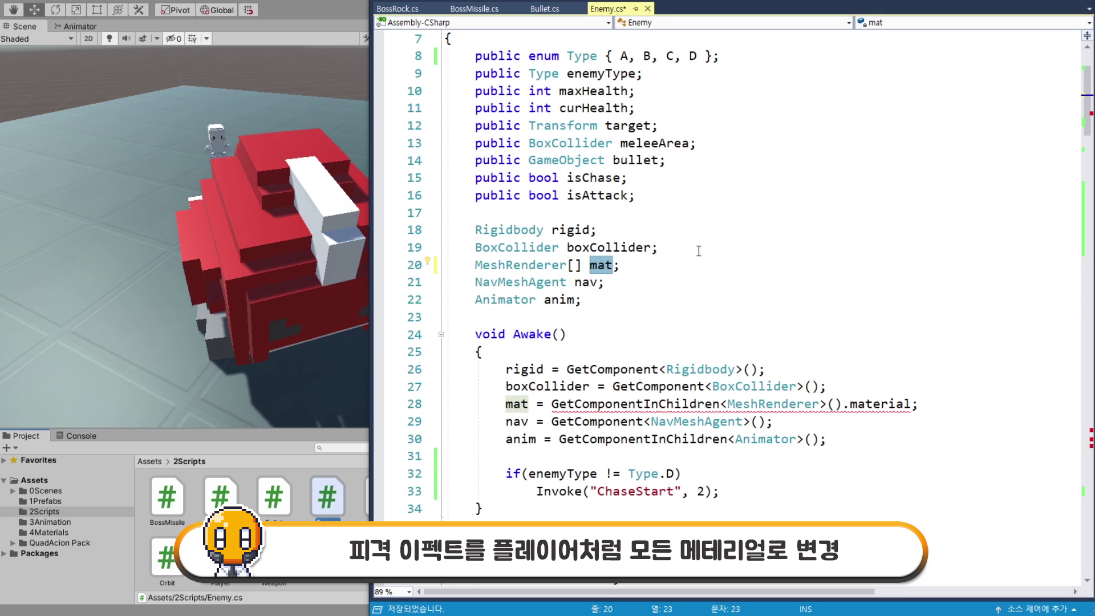
pyautogui.write('meshs')
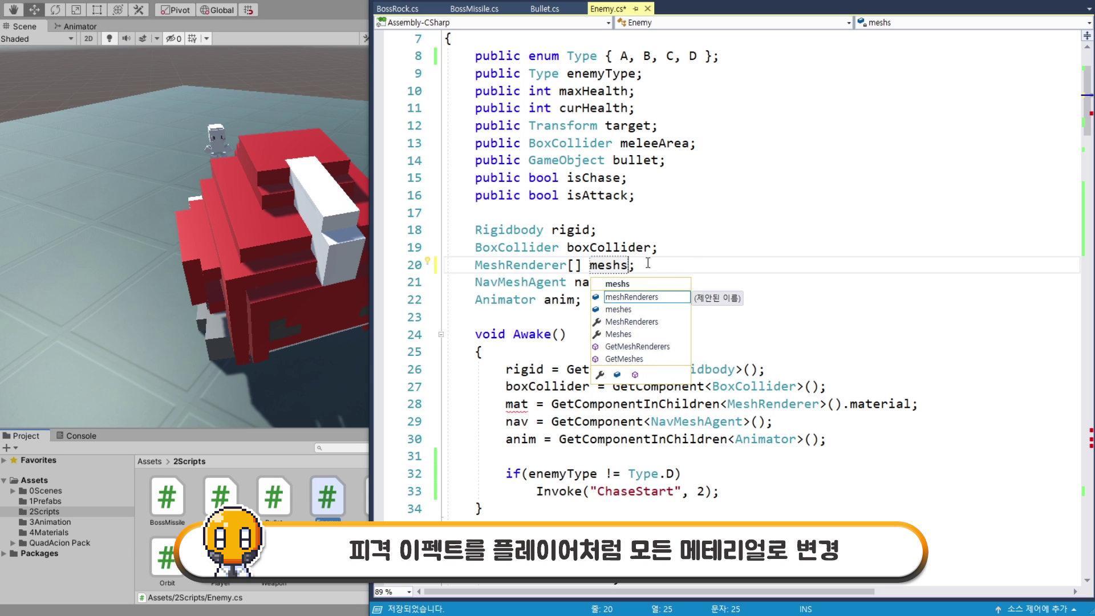
pyautogui.press('Right')
# Rewrite line 28 in Awake as meshs = GetComponentsInChildren<MeshRenderer>().
pyautogui.doubleClick(606, 265)
pyautogui.hotkey('ctrl', 'c')
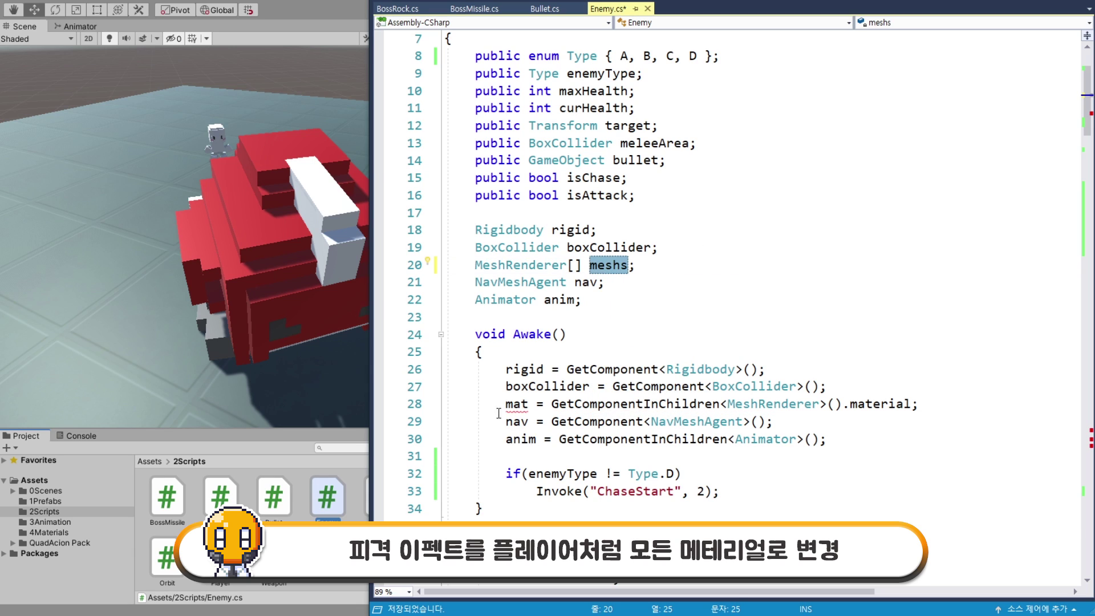
pyautogui.doubleClick(516, 404)
pyautogui.hotkey('ctrl', 'v')
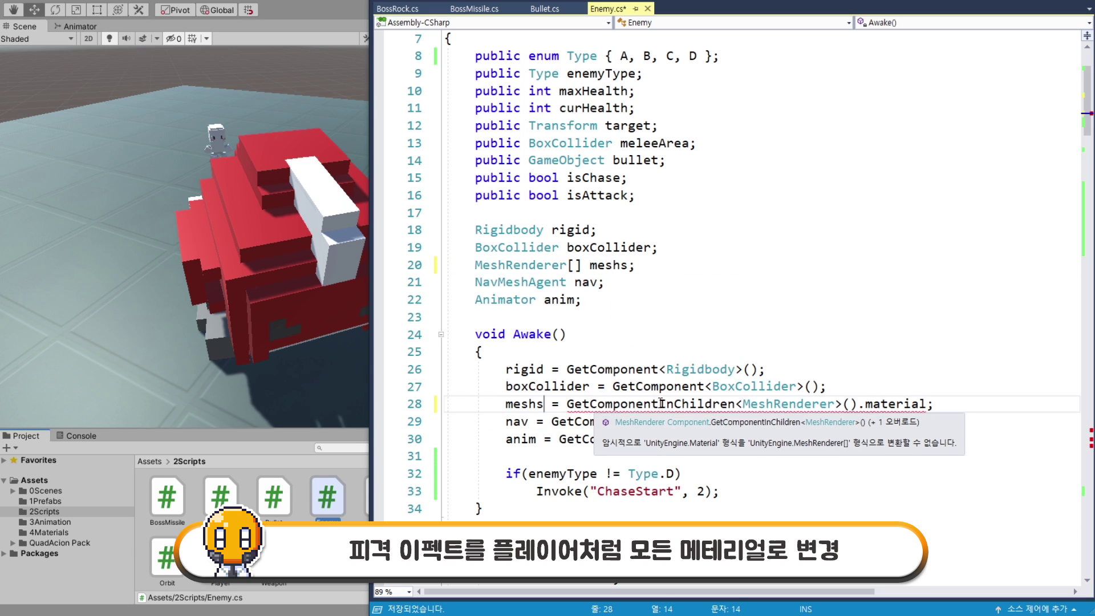
pyautogui.click(660, 403)
pyautogui.write('s')
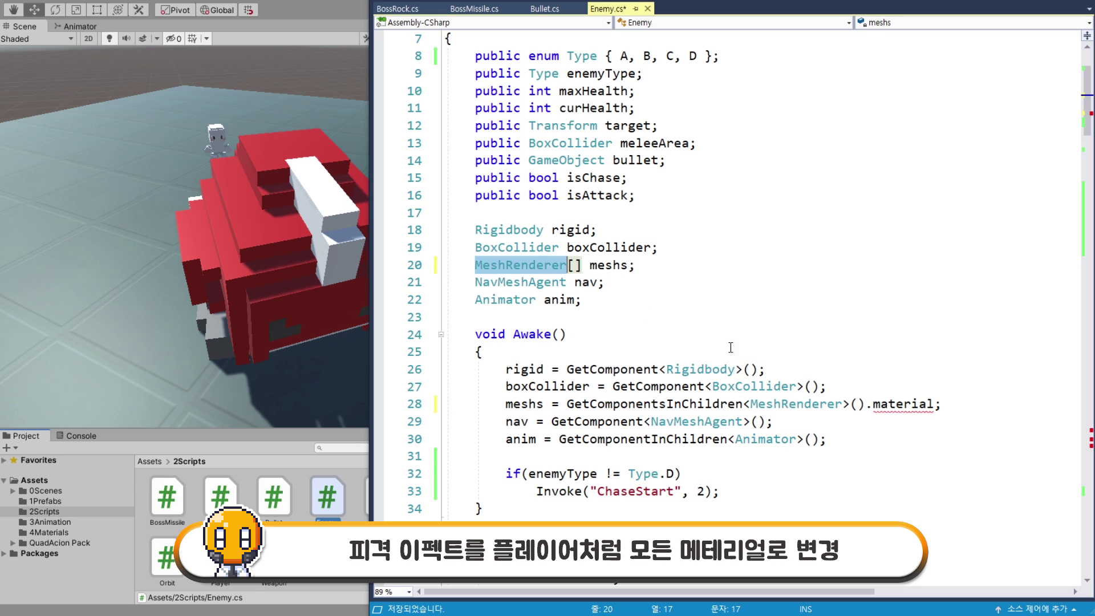
pyautogui.doubleClick(786, 405)
pyautogui.doubleClick(903, 404)
pyautogui.press('BackSpace')
pyautogui.press('BackSpace')
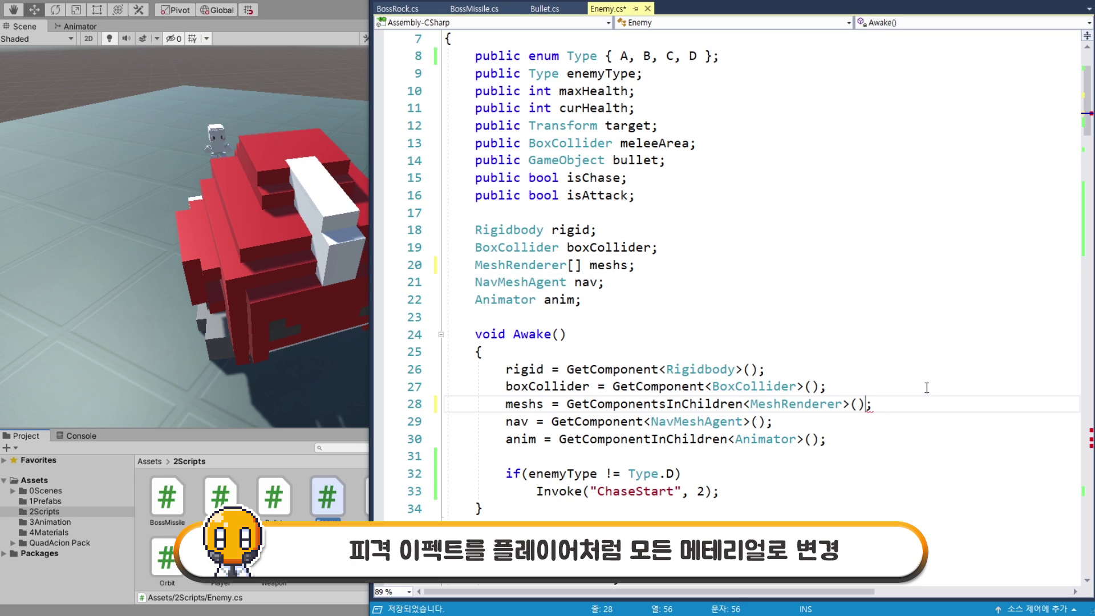
pyautogui.tripleClick(872, 406)
pyautogui.click(544, 403)
# Scroll to OnDamage and add a blank line after its opening brace.
pyautogui.moveTo(1086, 109); pyautogui.dragTo(1085, 342)
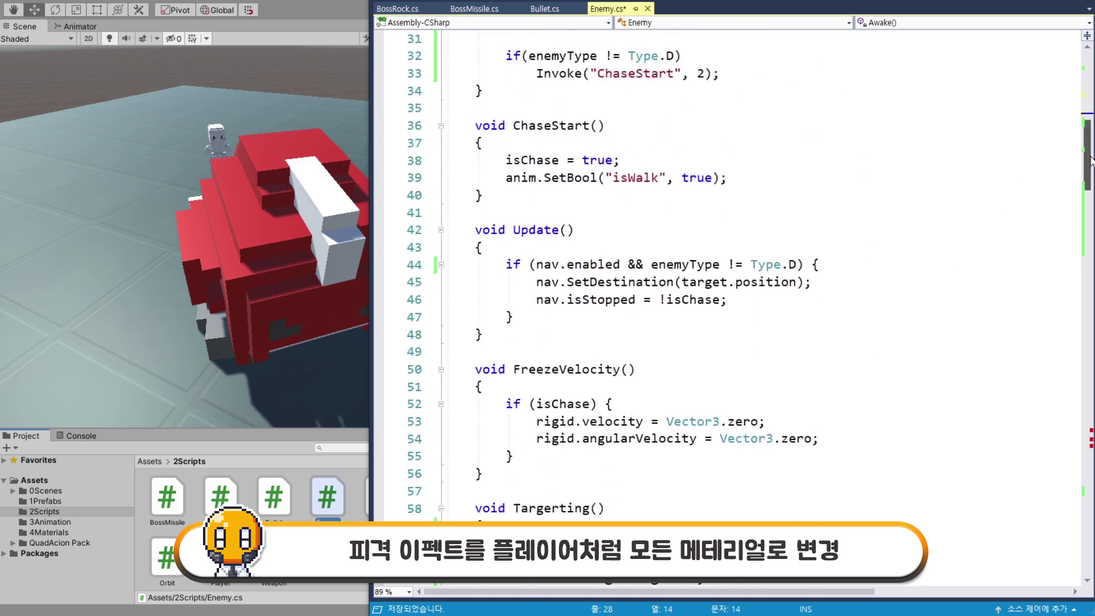
pyautogui.scroll(-15, 1085, 342)
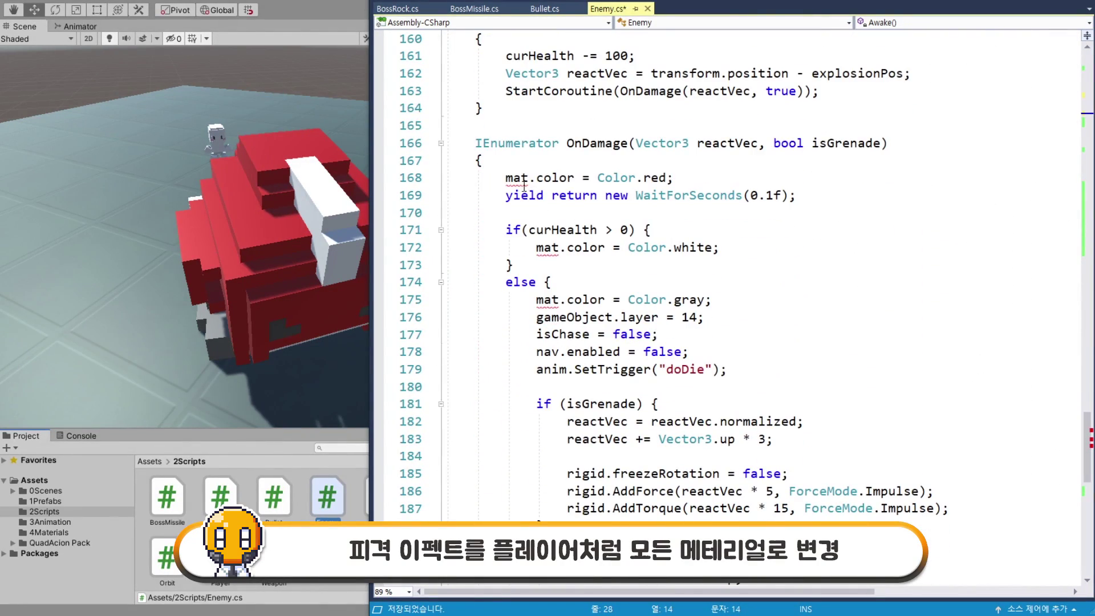
pyautogui.doubleClick(507, 178)
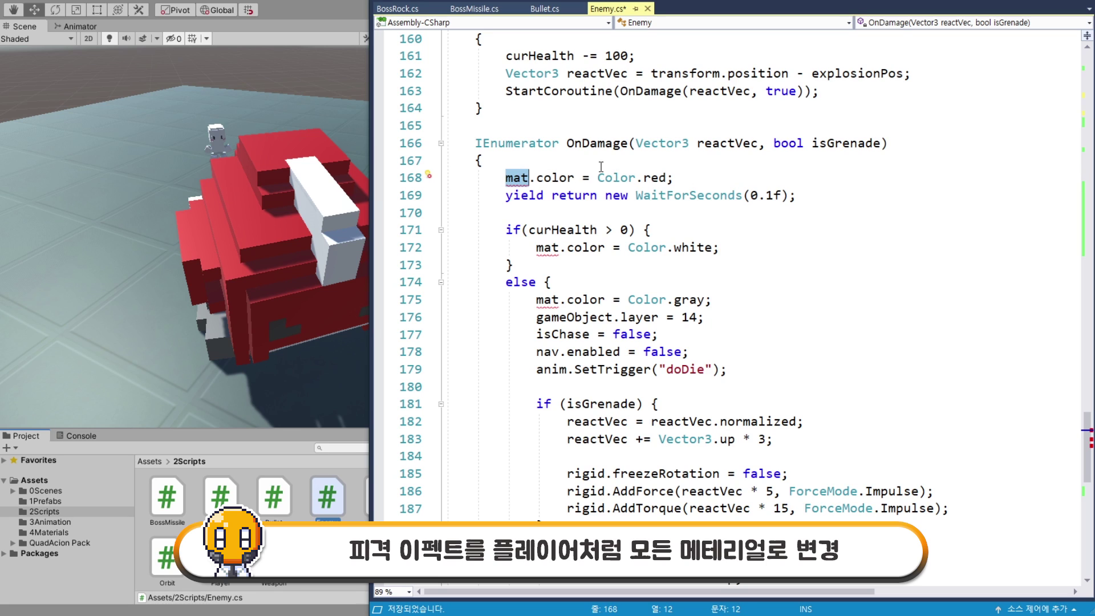
pyautogui.click(601, 162)
pyautogui.press('Return')
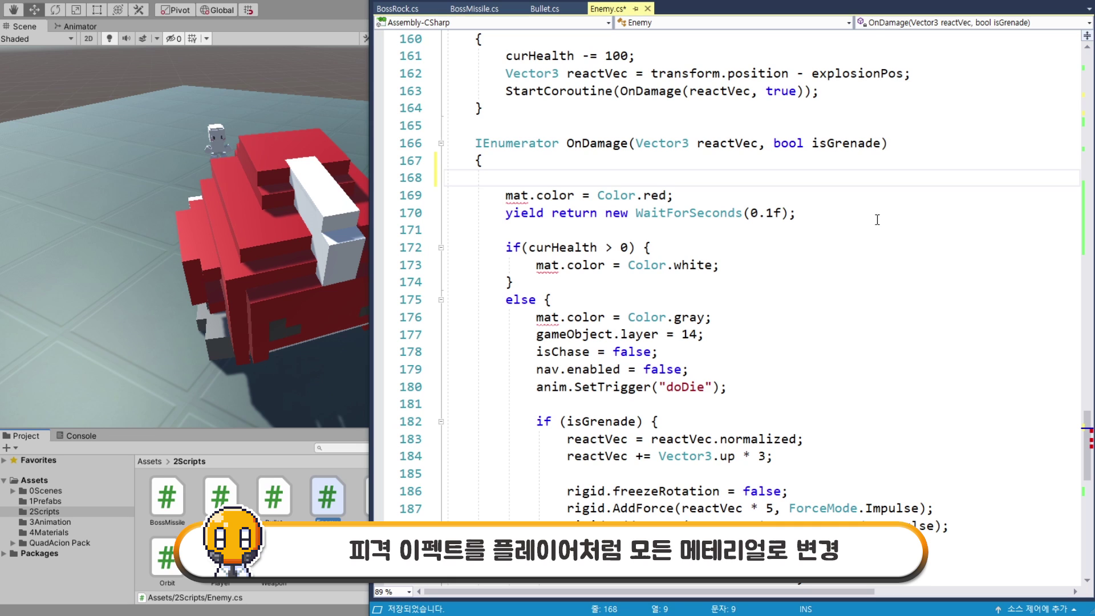
# Write a foreach(MeshRenderer mesh in meshs) loop setting mesh.material to red.
pyautogui.write('foreach(')
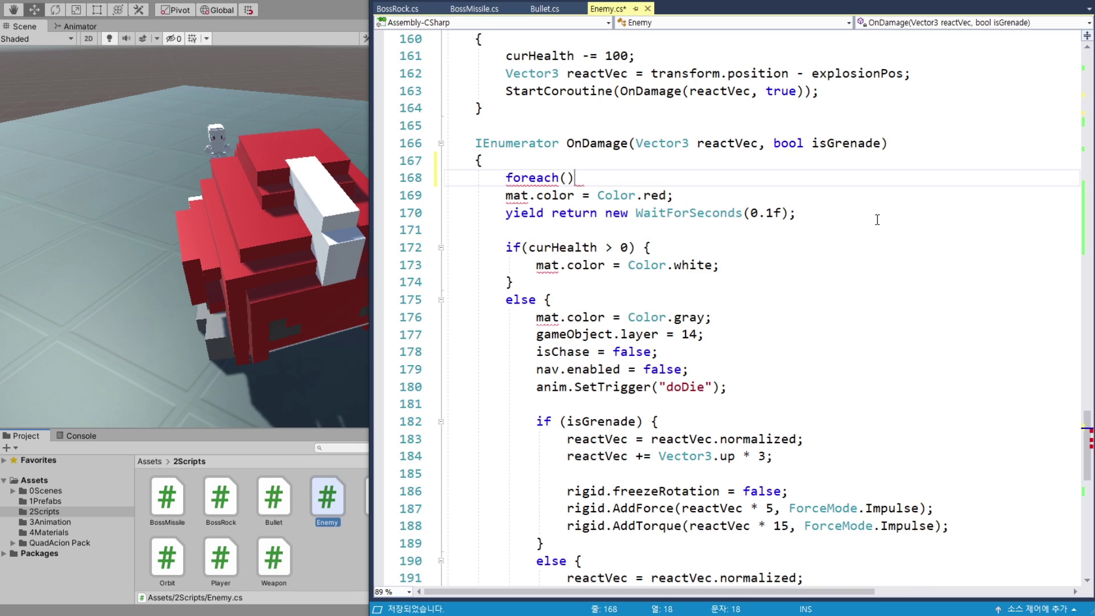
pyautogui.write('Mesh')
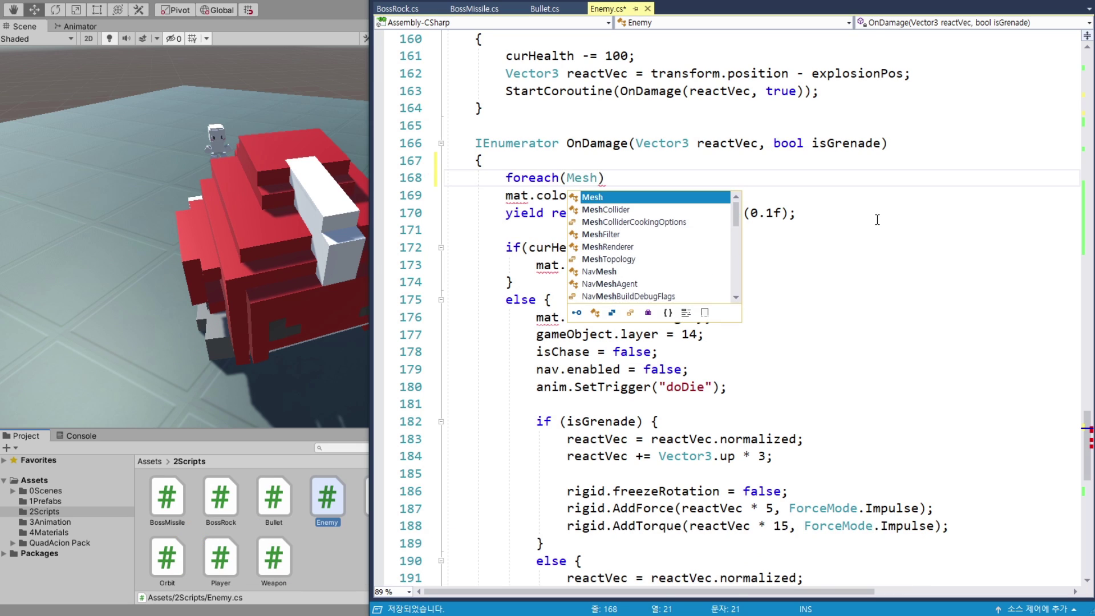
pyautogui.press('Down')
pyautogui.press('Down')
pyautogui.press('Down')
pyautogui.press('Down')
pyautogui.write('me')
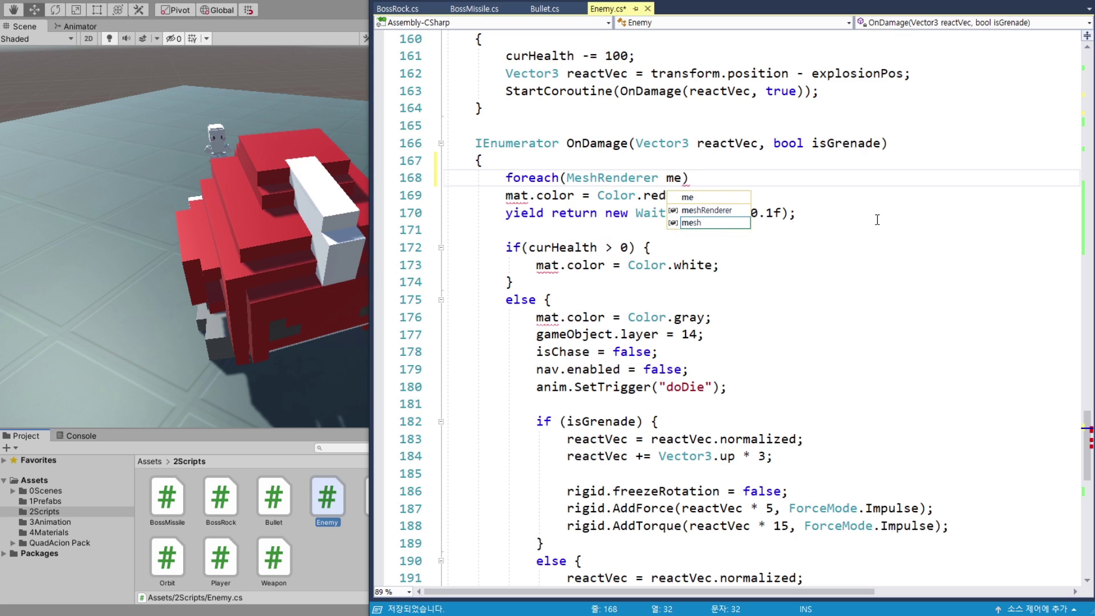
pyautogui.write('sh in me')
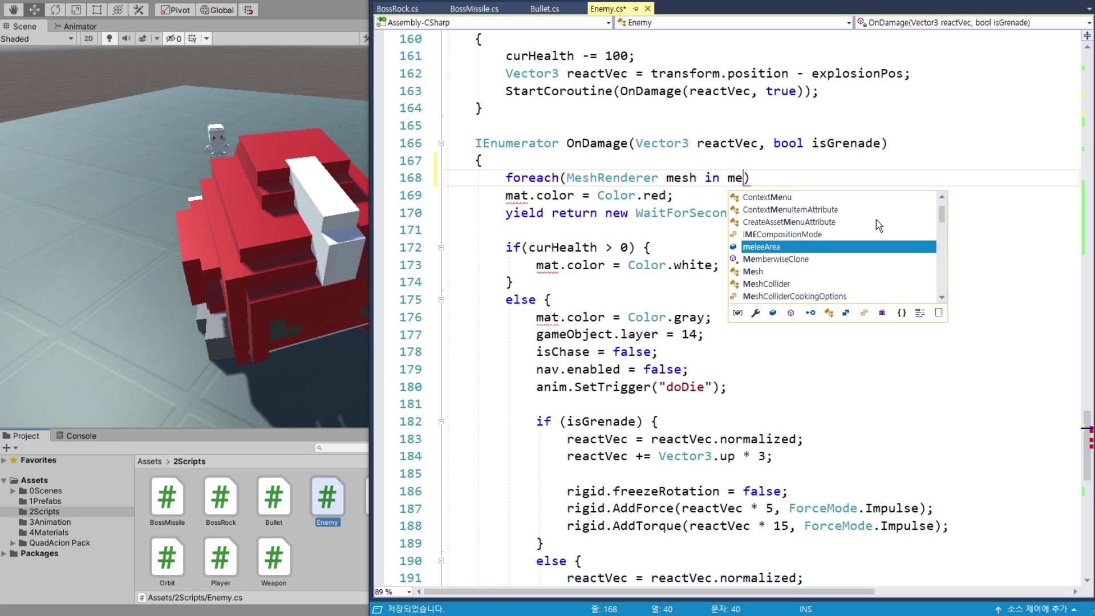
pyautogui.write('shs')
pyautogui.press('Escape')
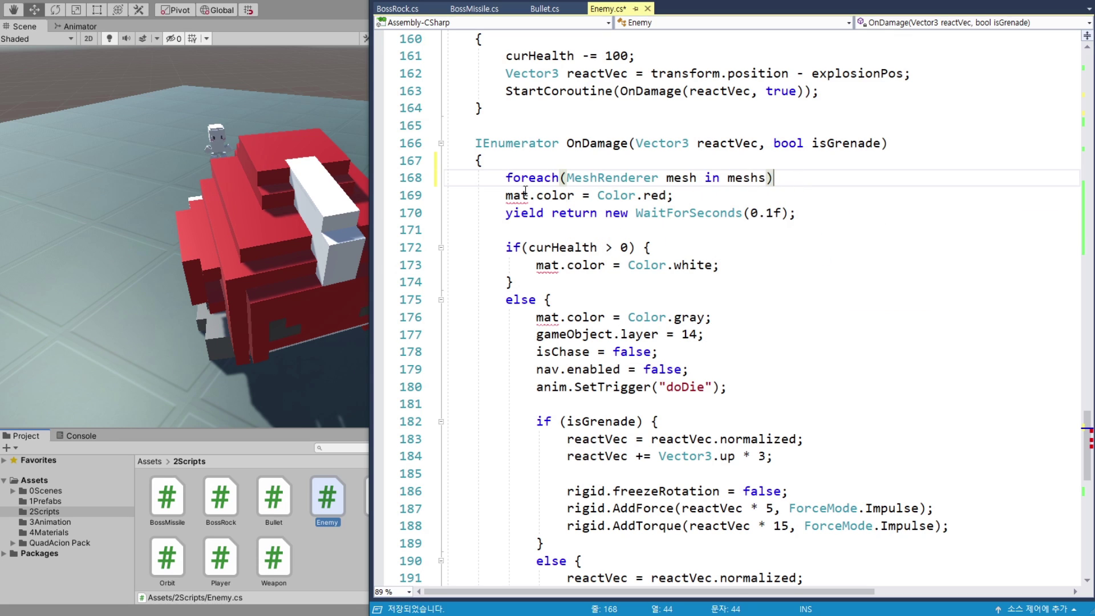
pyautogui.click(505, 195)
pyautogui.doubleClick(679, 179)
pyautogui.hotkey('ctrl', 'c')
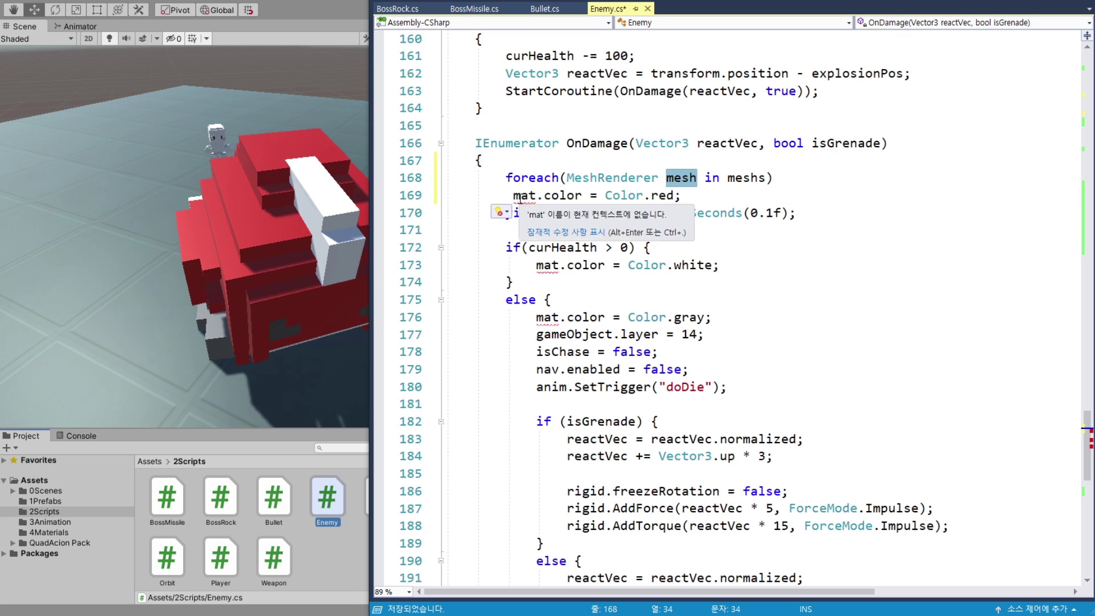
pyautogui.click(514, 195)
pyautogui.hotkey('ctrl', 'v')
pyautogui.write('.')
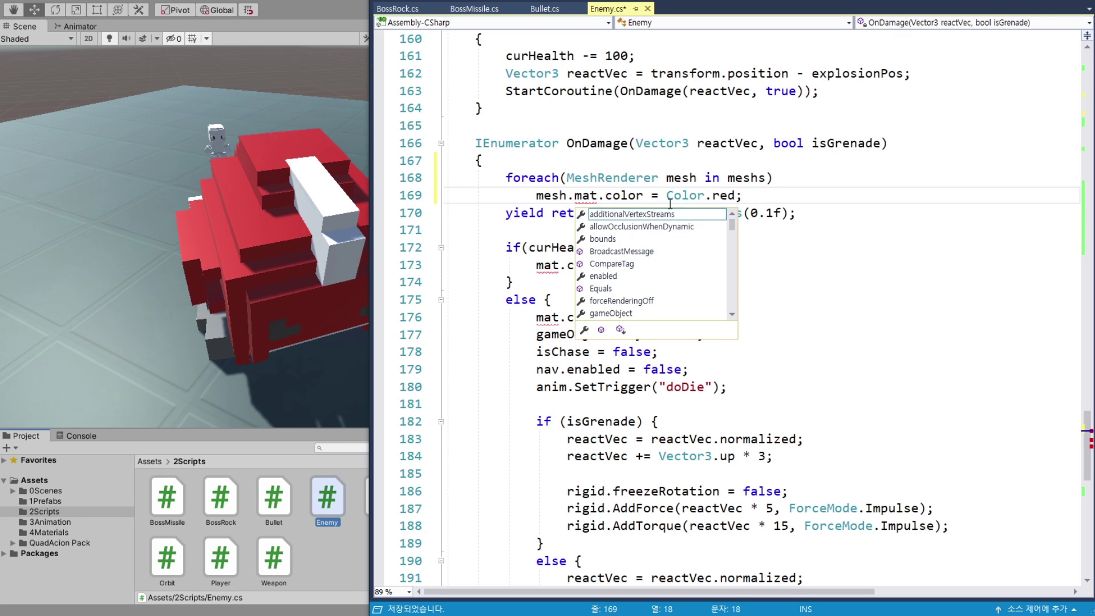
pyautogui.press('Delete')
pyautogui.press('Delete')
pyautogui.press('Delete')
pyautogui.write('m')
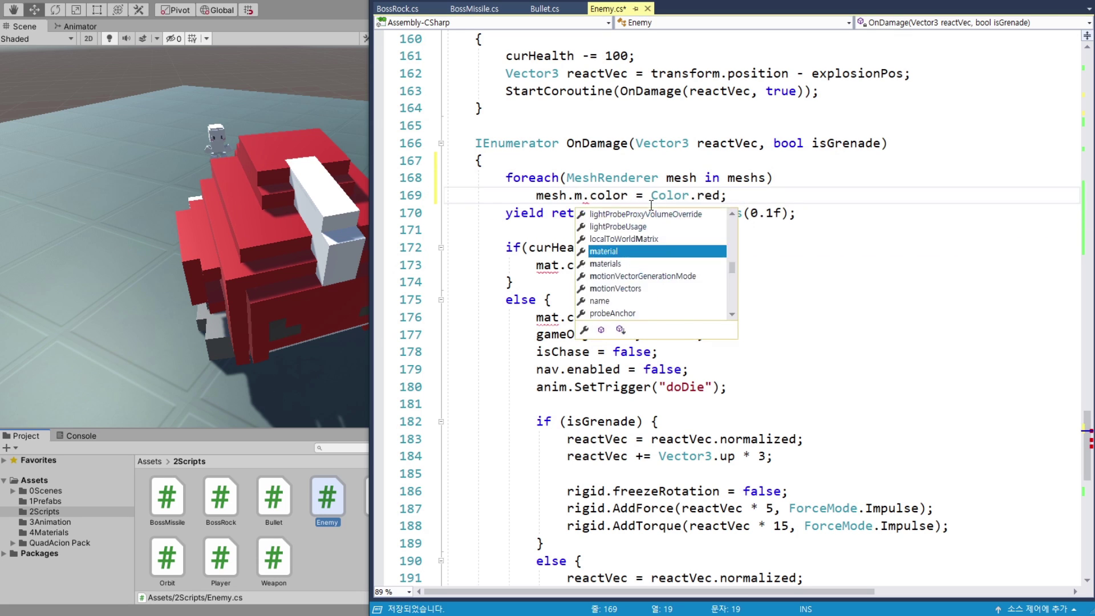
pyautogui.write('e')
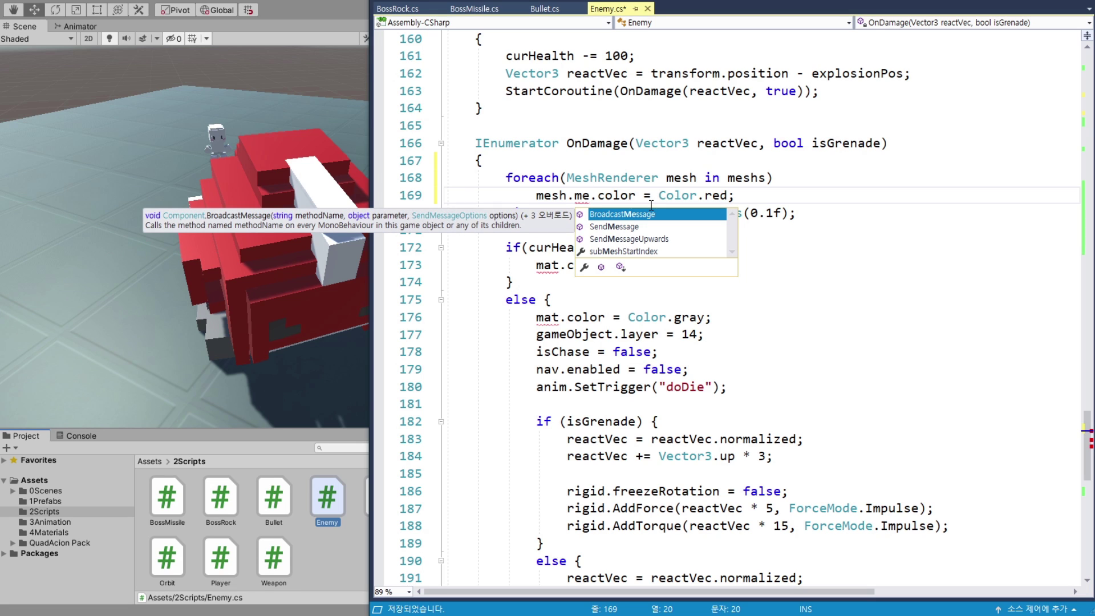
pyautogui.press('BackSpace')
pyautogui.write('aterial')
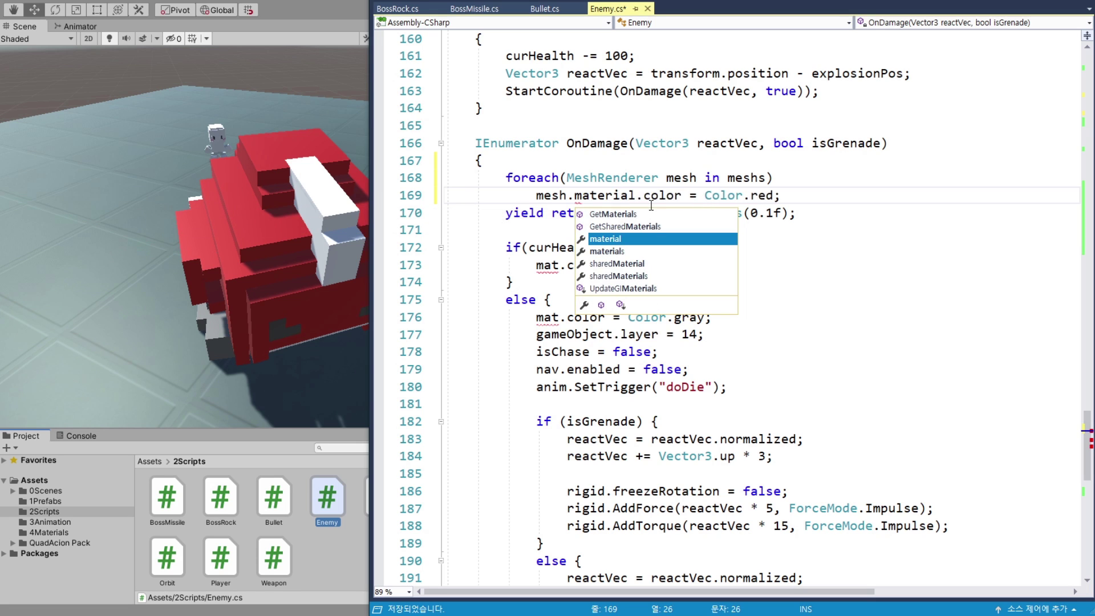
pyautogui.click(806, 178)
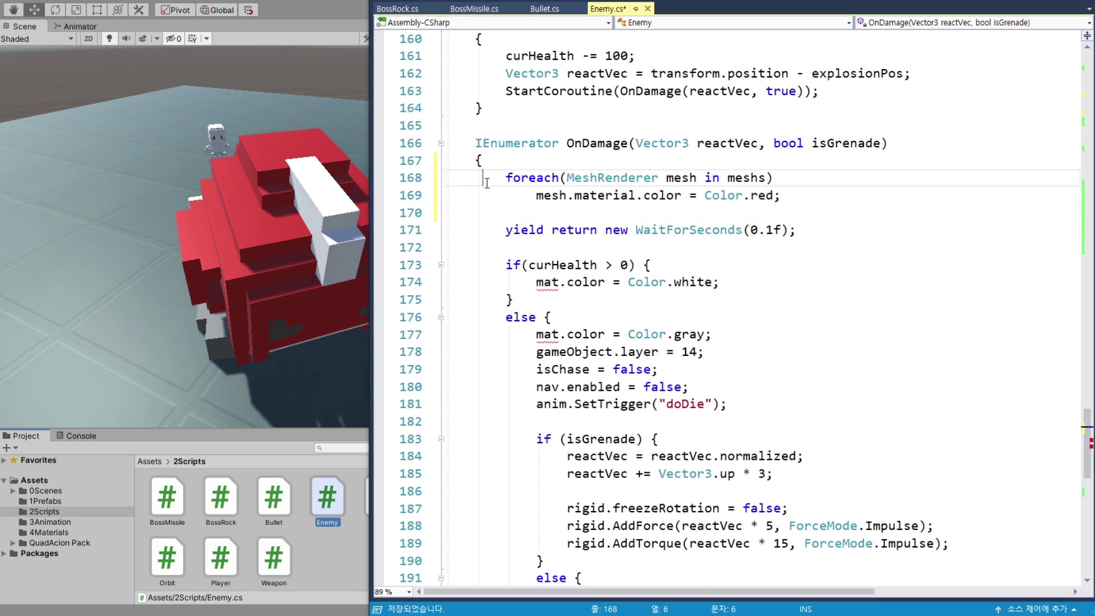
# Reuse the loop in the health-above-zero (white) and else (gray) branches.
pyautogui.moveTo(666, 194)
pyautogui.mouseDown()
pyautogui.moveTo(508, 176)
pyautogui.moveTo(681, 195)
pyautogui.mouseUp()
pyautogui.click(590, 195)
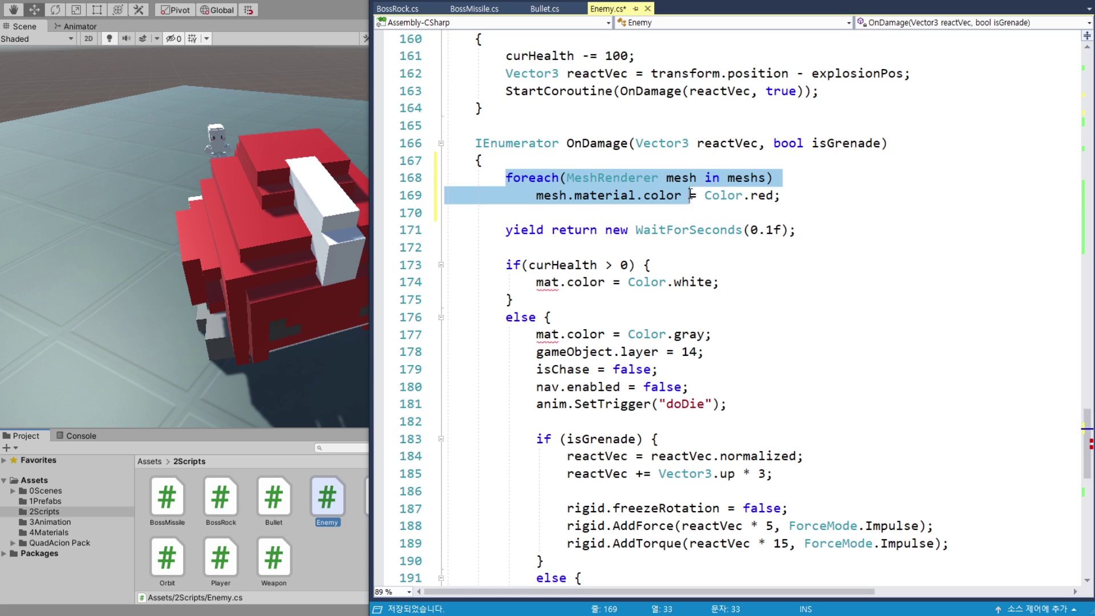
pyautogui.hotkey('ctrl', 'c')
pyautogui.moveTo(535, 282); pyautogui.dragTo(605, 282)
pyautogui.hotkey('ctrl', 'v')
pyautogui.moveTo(734, 302); pyautogui.dragTo(450, 282)
pyautogui.scroll(-2, 450, 282)
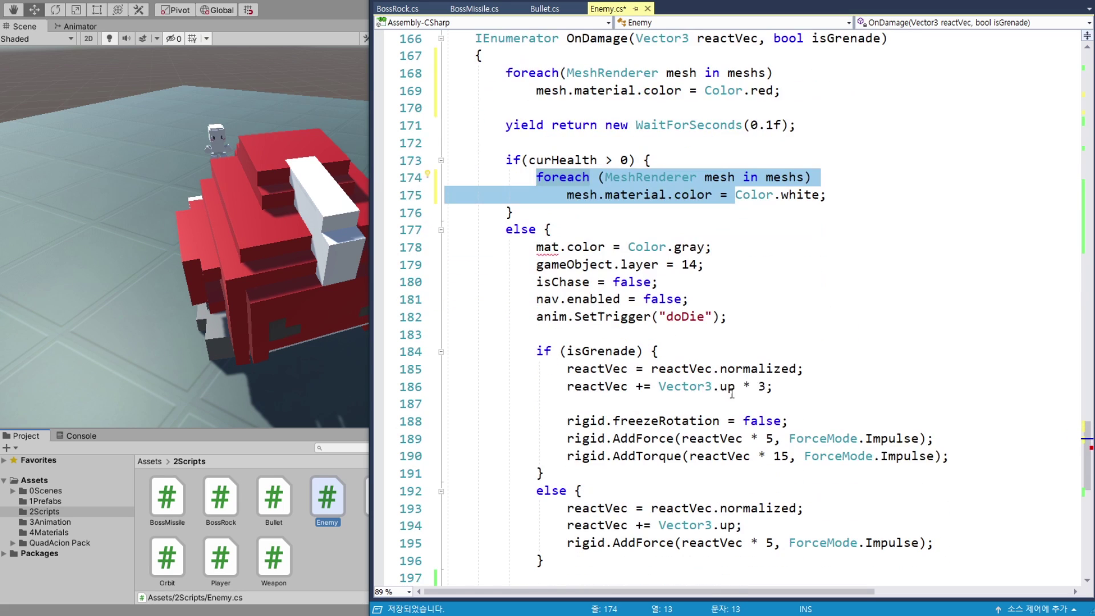
pyautogui.hotkey('ctrl', 'c')
pyautogui.moveTo(534, 247); pyautogui.dragTo(615, 247)
pyautogui.hotkey('ctrl', 'v')
pyautogui.press('End')
pyautogui.press('Return')
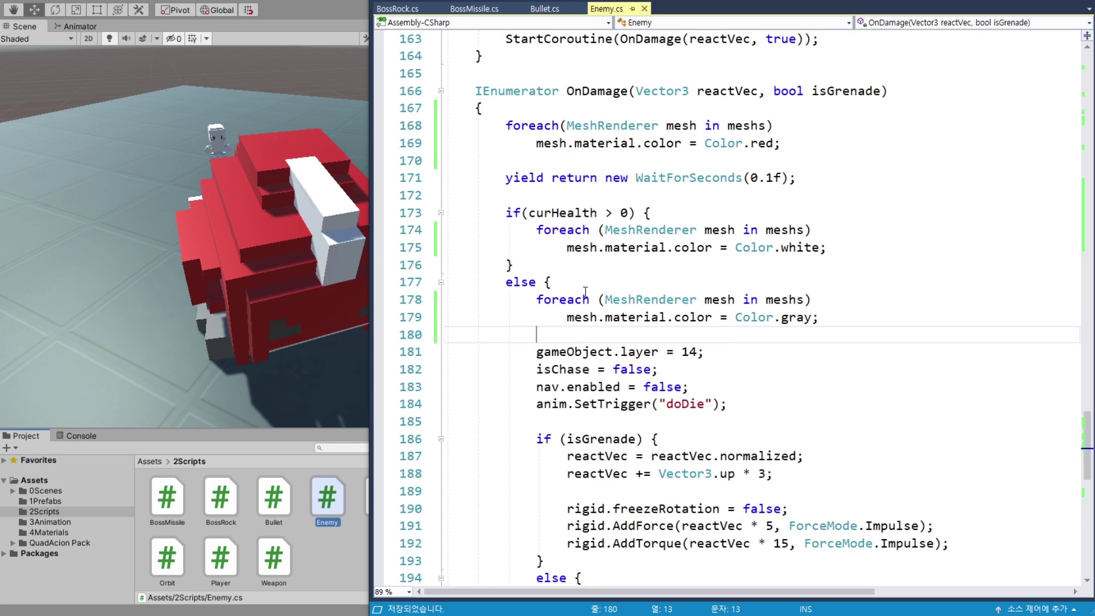
# Review the red, white and gray foreach loops and save Enemy.cs.
pyautogui.moveTo(536, 299); pyautogui.dragTo(819, 317)
pyautogui.moveTo(536, 230); pyautogui.dragTo(827, 247)
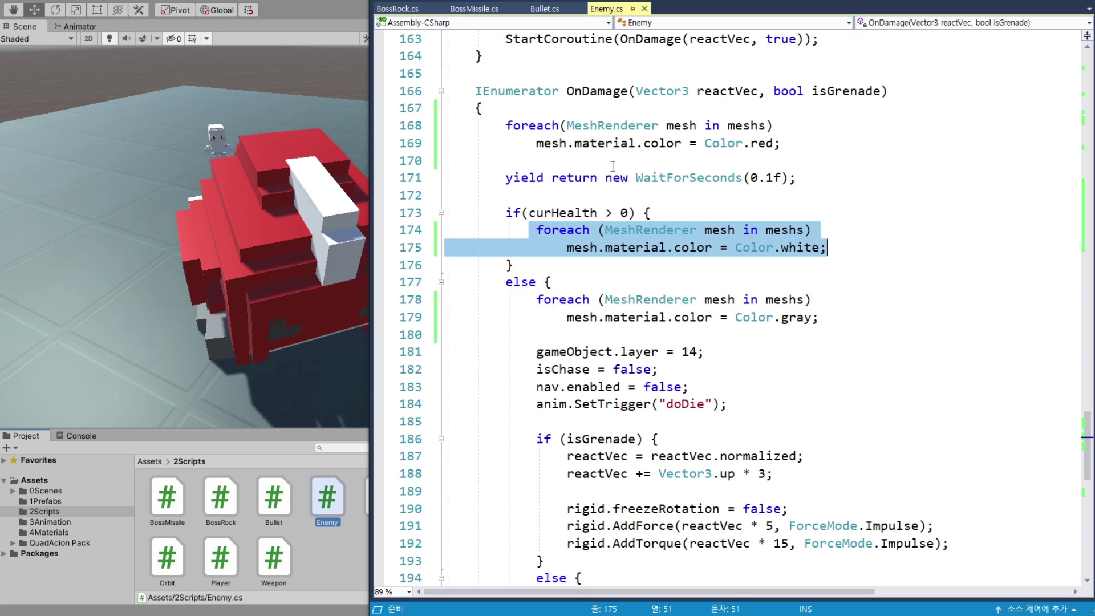
pyautogui.moveTo(506, 125); pyautogui.dragTo(834, 142)
pyautogui.click(834, 142)
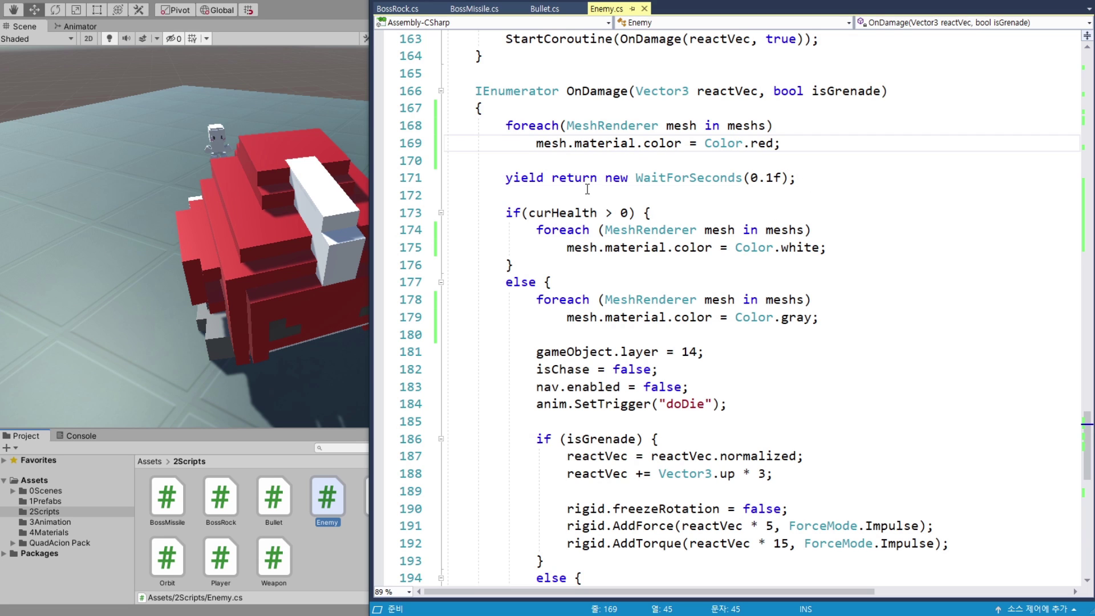
pyautogui.hotkey('ctrl', 's')
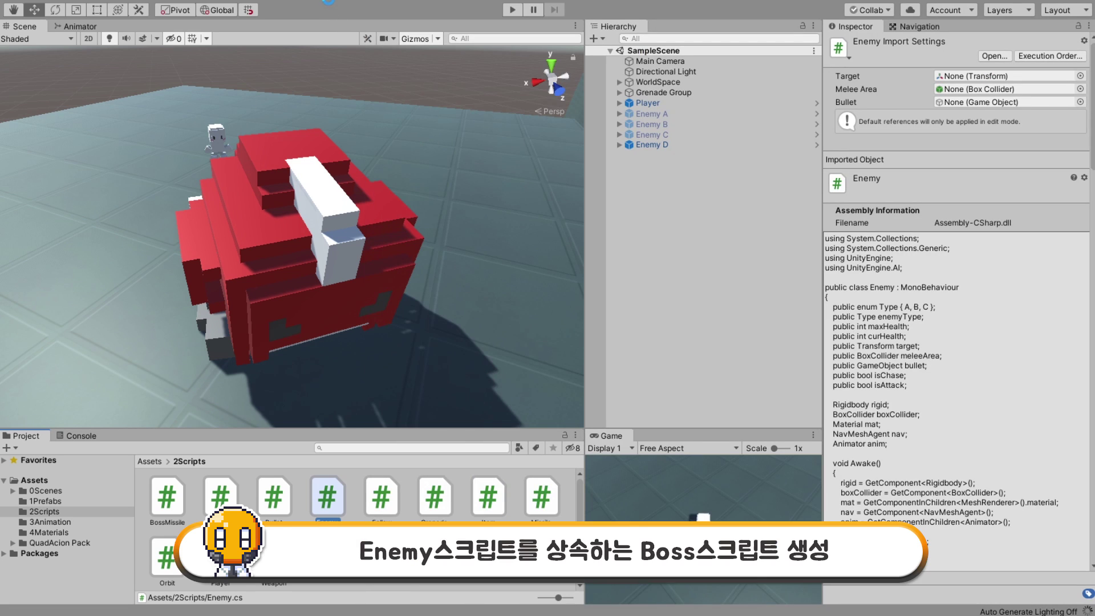
# Create a new C# script named Boss in the 2Scripts folder.
pyautogui.click(330, 527)
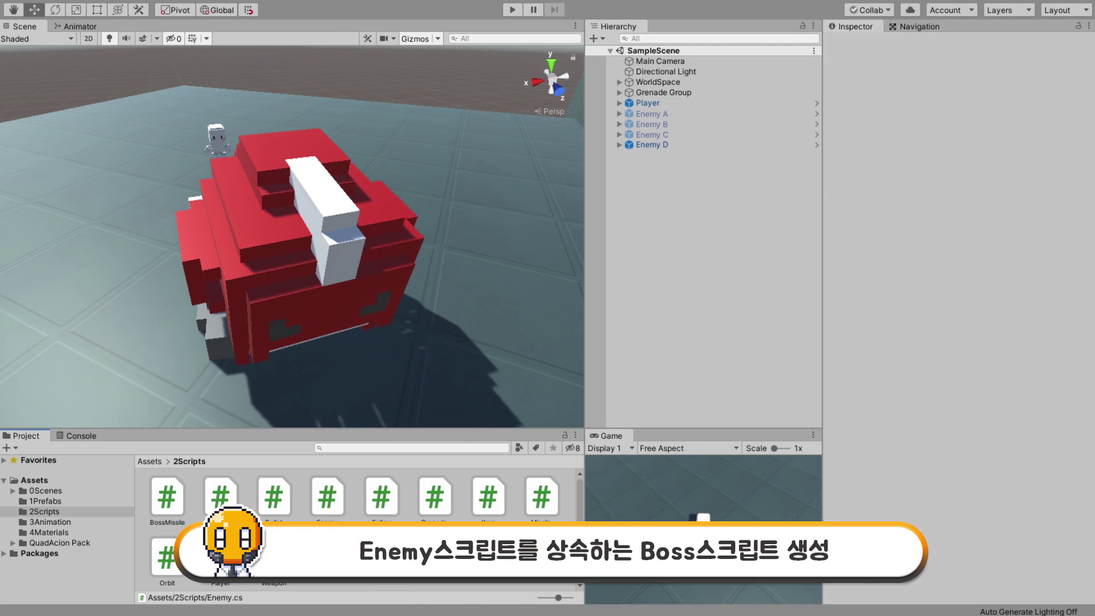
pyautogui.rightClick(331, 528)
pyautogui.moveTo(436, 245)
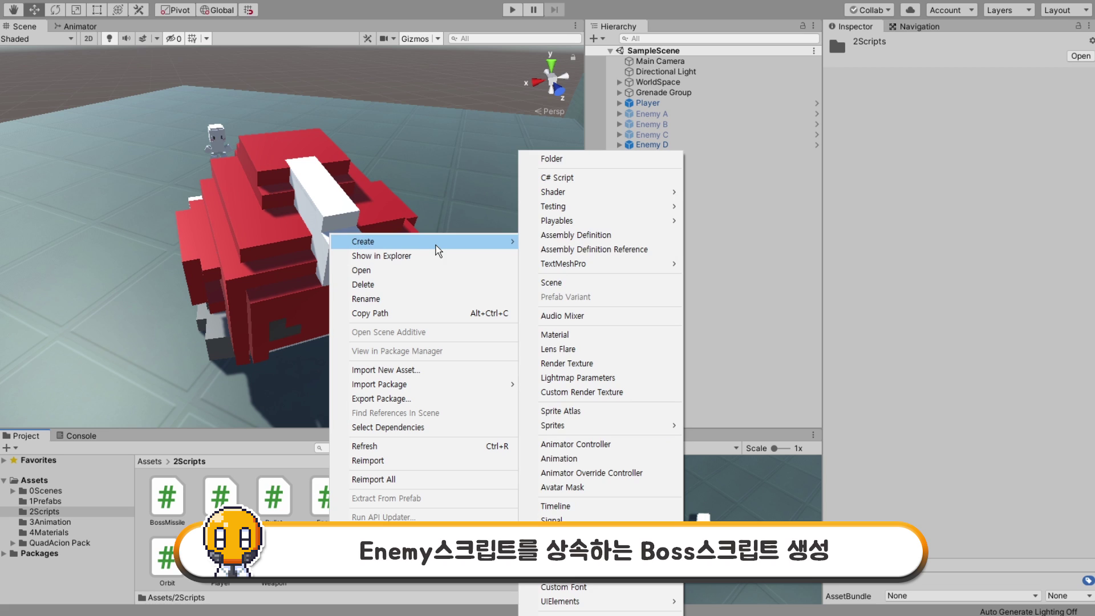
pyautogui.click(585, 179)
pyautogui.write('Boss')
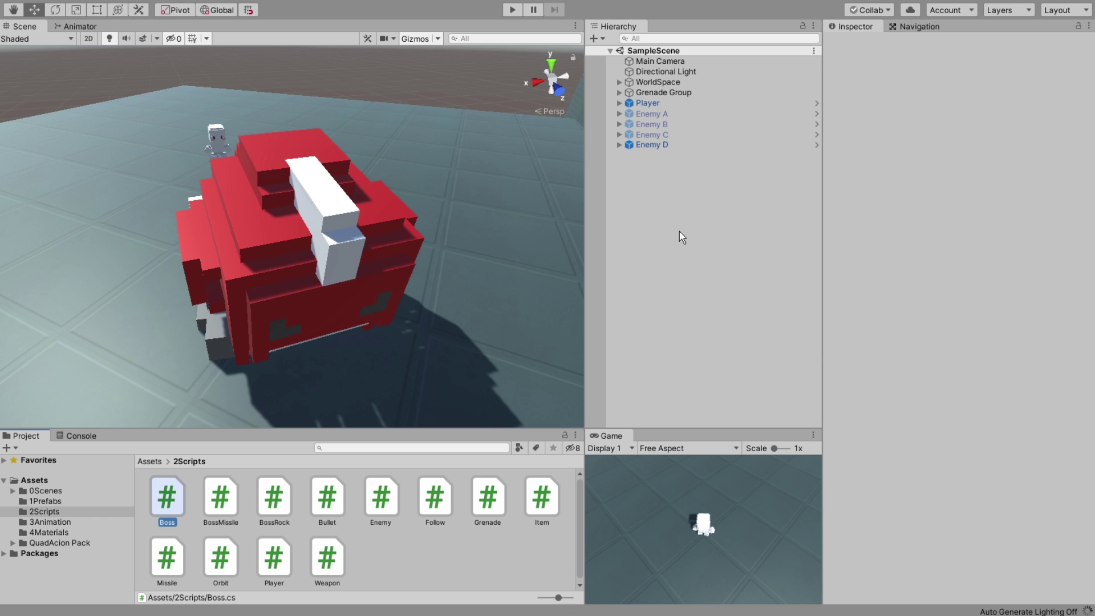
# Add the Boss script as a component on Enemy D and open it in Visual Studio.
pyautogui.click(663, 146)
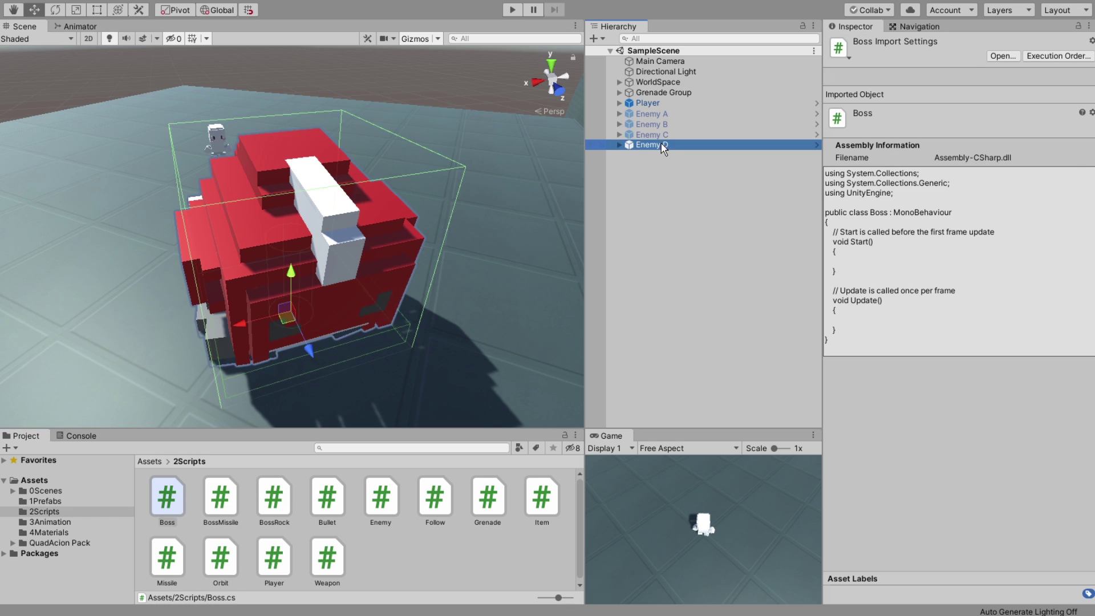
pyautogui.click(948, 201)
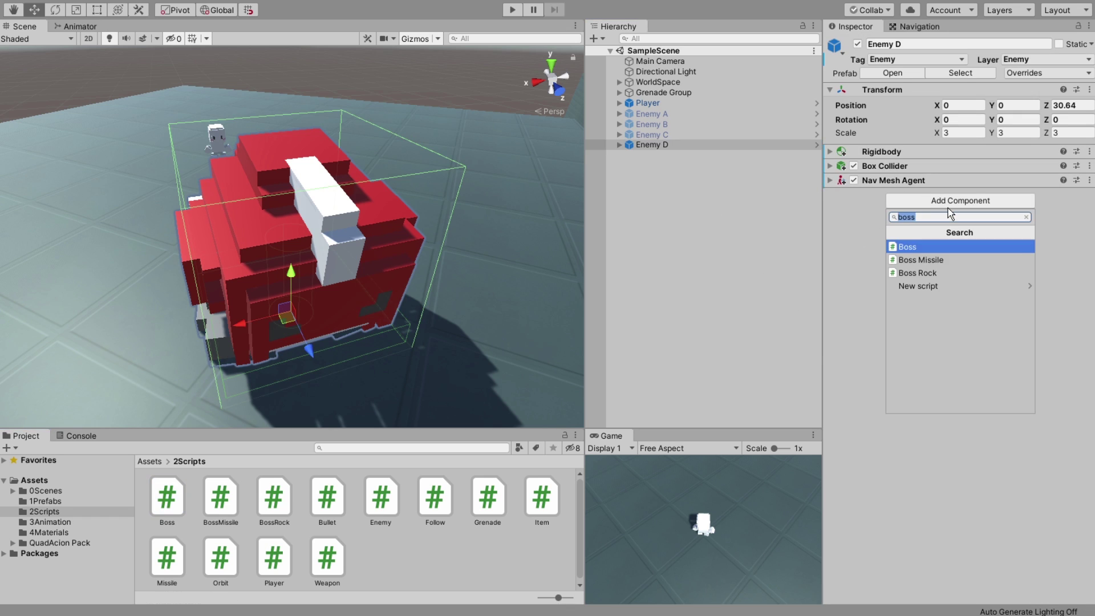
pyautogui.press('BackSpace')
pyautogui.write('boss')
pyautogui.click(924, 246)
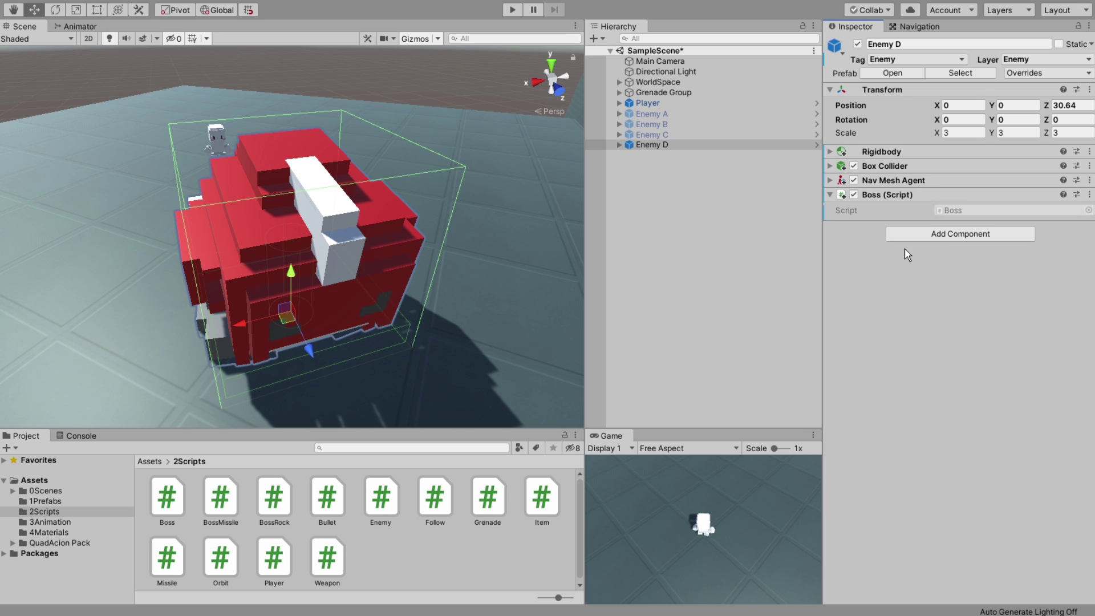
pyautogui.doubleClick(969, 210)
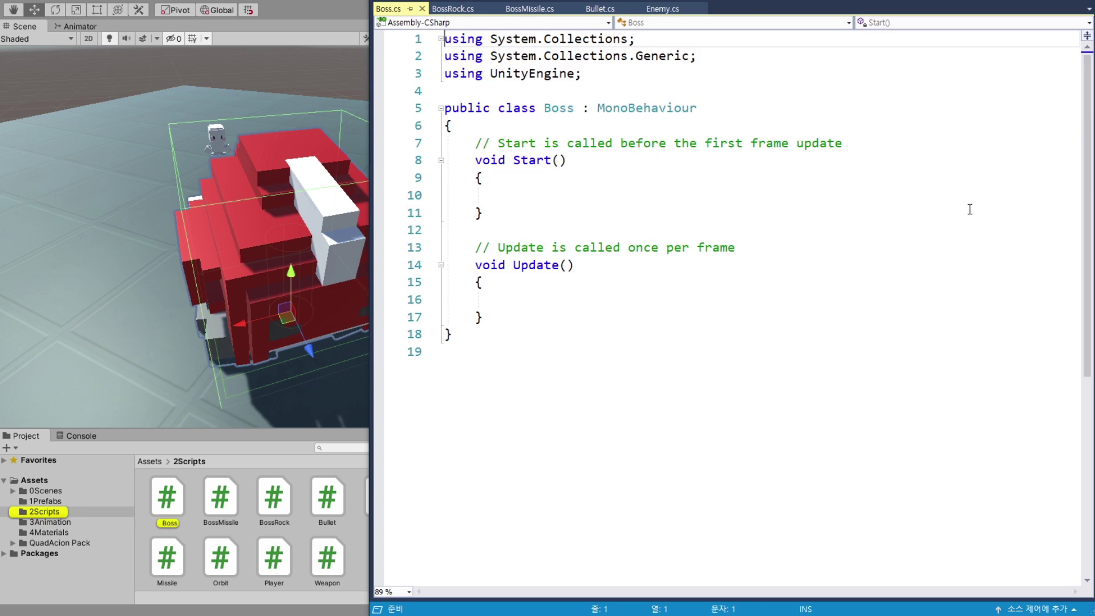
# Make the Boss class inherit from Enemy instead of MonoBehaviour and save.
pyautogui.doubleClick(626, 102)
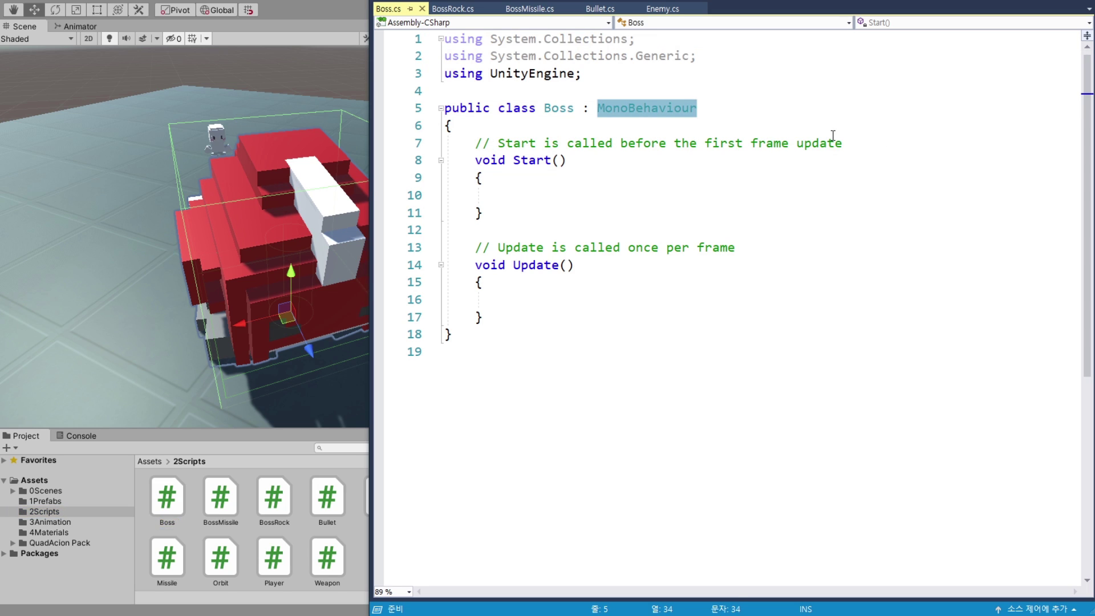
pyautogui.press('BackSpace')
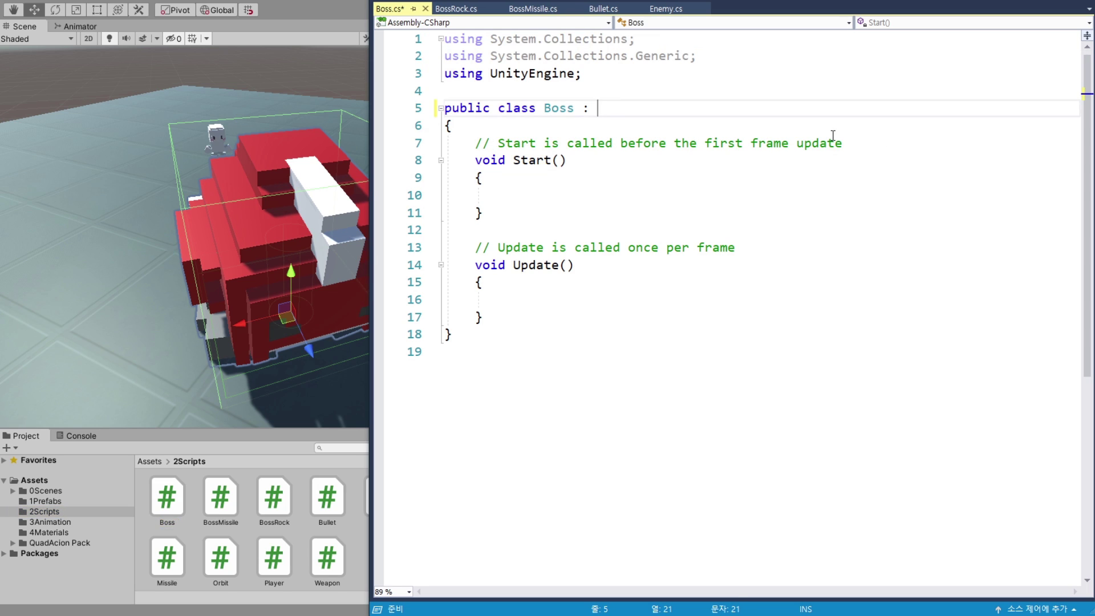
pyautogui.write('Enemy')
pyautogui.press('Escape')
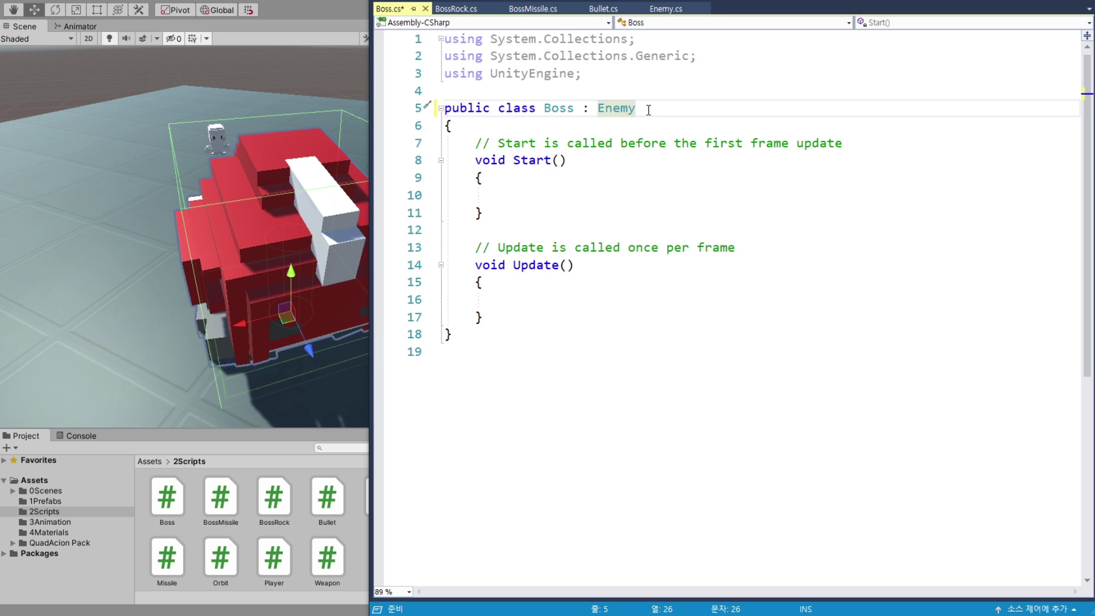
pyautogui.hotkey('ctrl', 's')
# Delete the template comment lines above Start and Update.
pyautogui.click(477, 147)
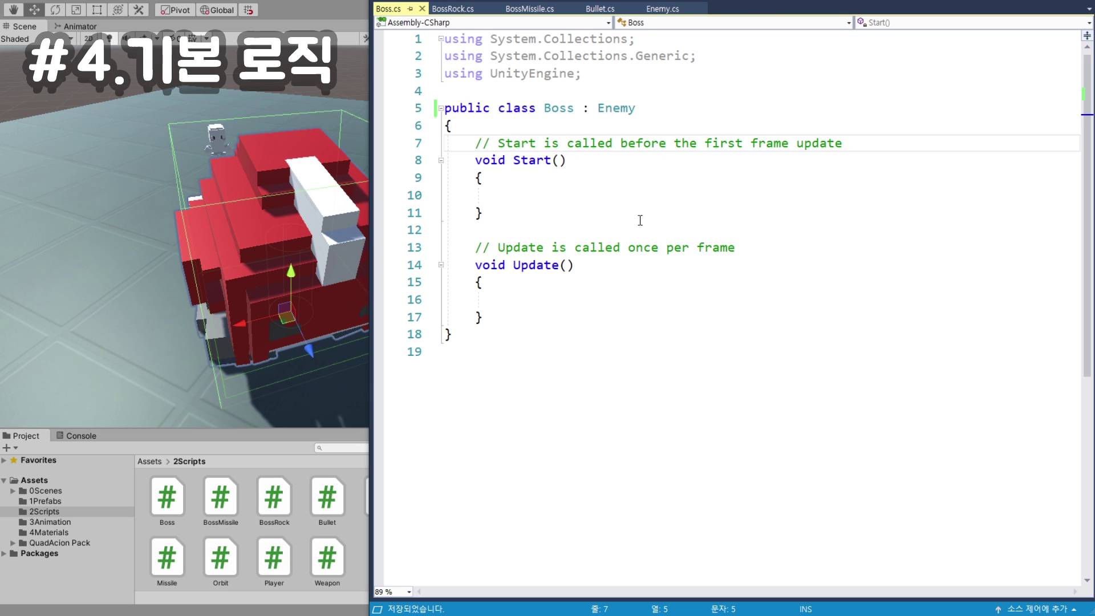
pyautogui.hotkey('ctrl', 'l')
pyautogui.click(532, 229)
pyautogui.hotkey('ctrl', 'l')
# Declare public GameObject missile and public Transform missilePortA and missilePortB fields.
pyautogui.click(514, 127)
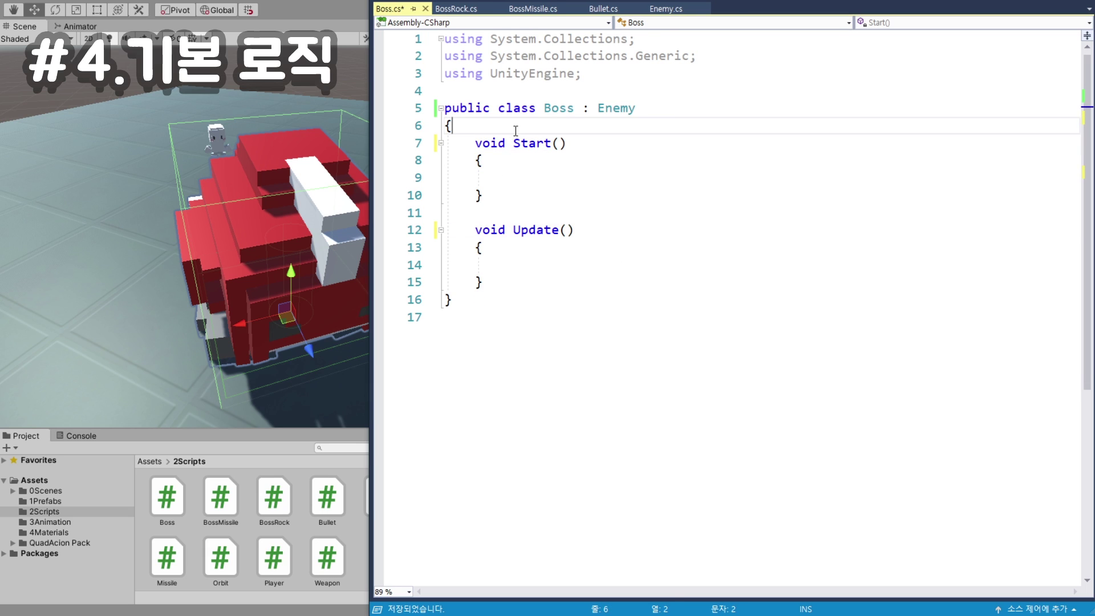
pyautogui.press('Return')
pyautogui.press('Return')
pyautogui.click(515, 138)
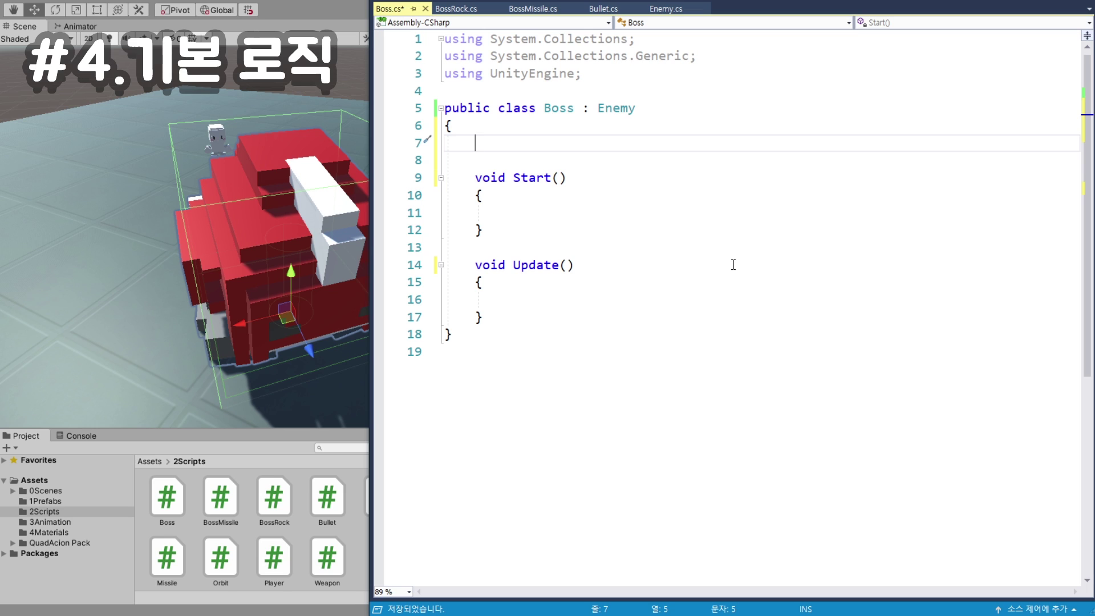
pyautogui.write('public ')
pyautogui.write('GameObject missile;')
pyautogui.press('Return')
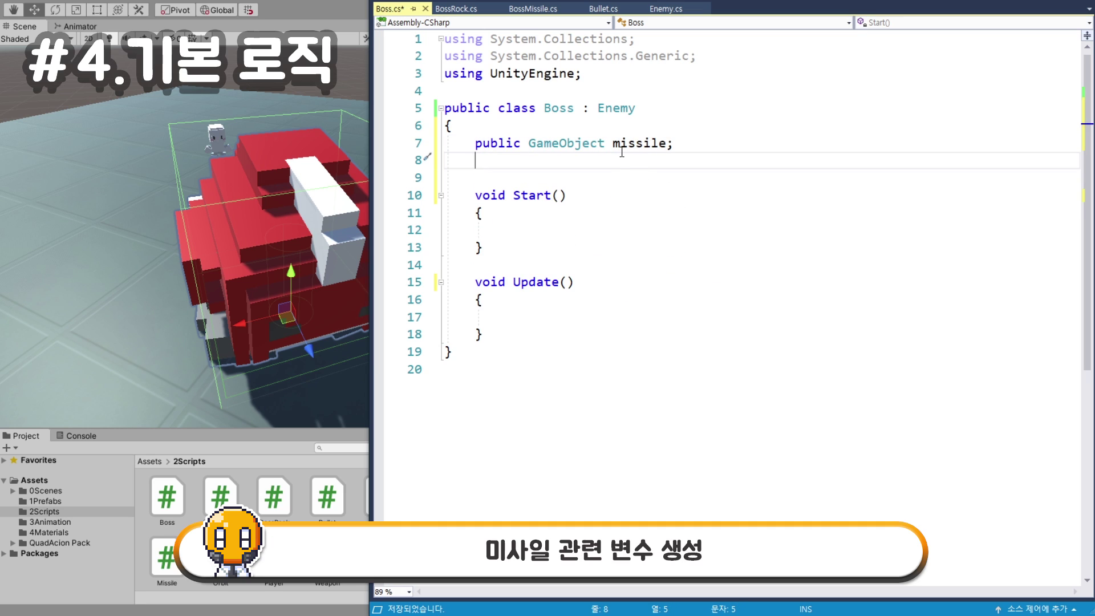
pyautogui.write('public ')
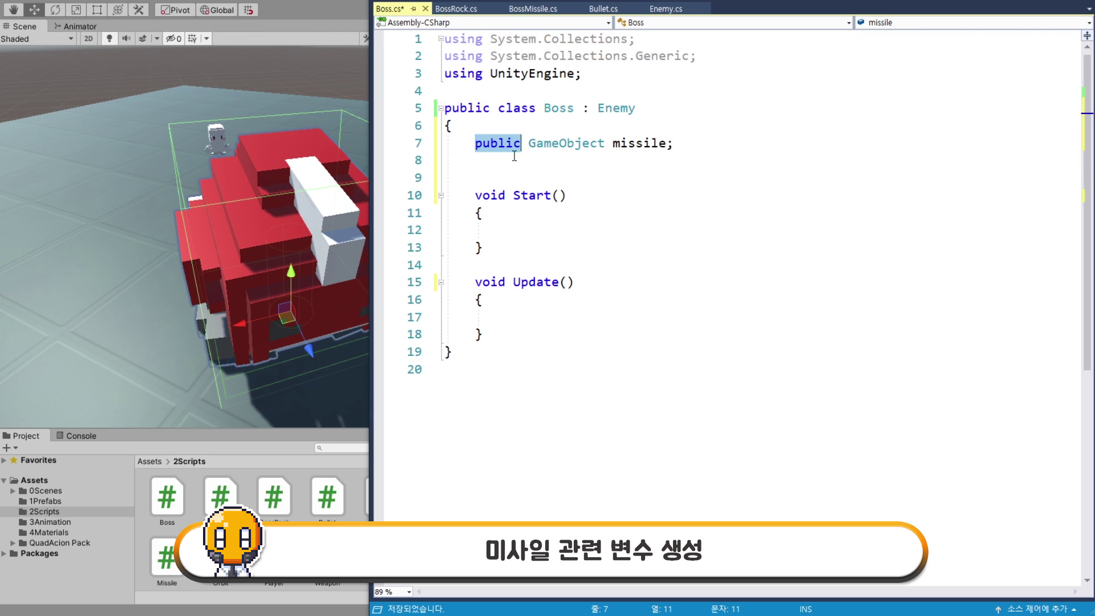
pyautogui.write('Trans')
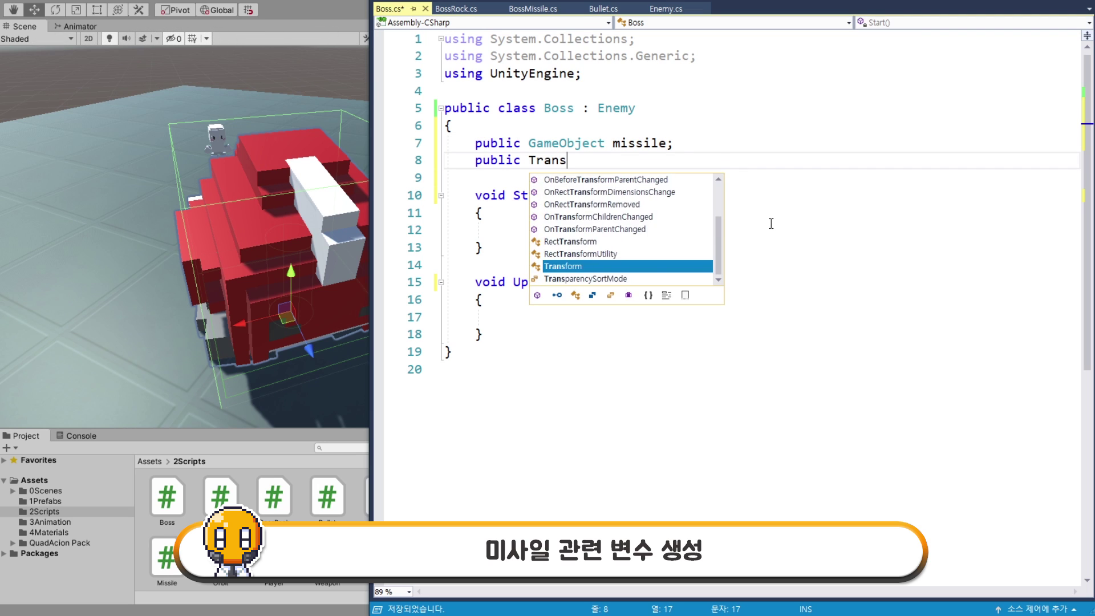
pyautogui.write('form missilePortA;')
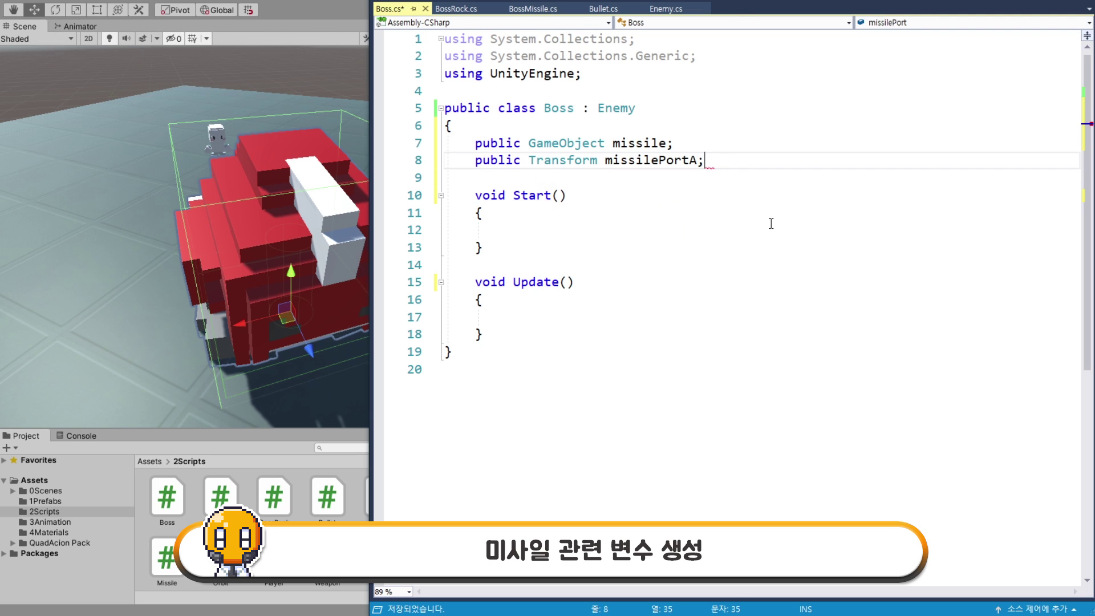
pyautogui.press('Down')
pyautogui.write('public Transform missilePortB;')
pyautogui.press('Return')
pyautogui.press('Return')
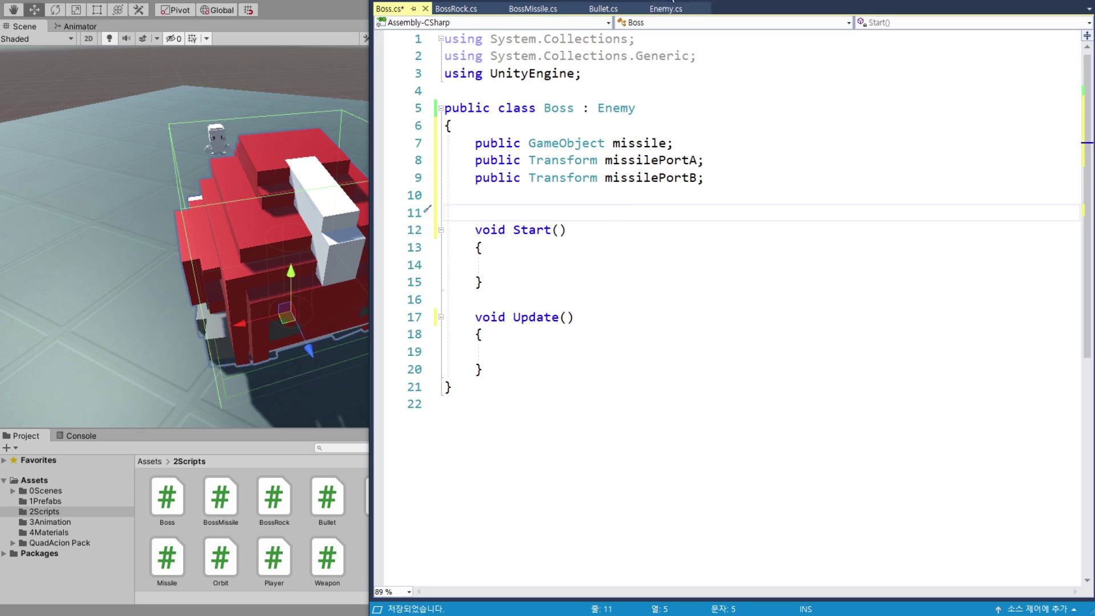
pyautogui.hotkey('ctrl', 'Tab')
pyautogui.scroll(9, 712, 228)
pyautogui.scroll(20, 713, 228)
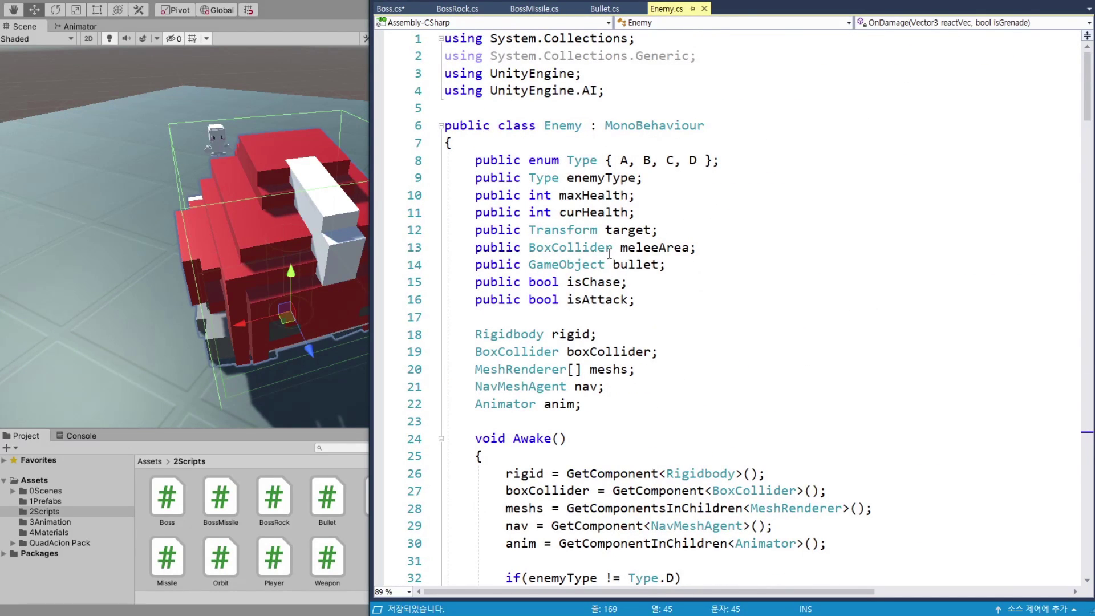
pyautogui.moveTo(665, 264); pyautogui.dragTo(466, 265)
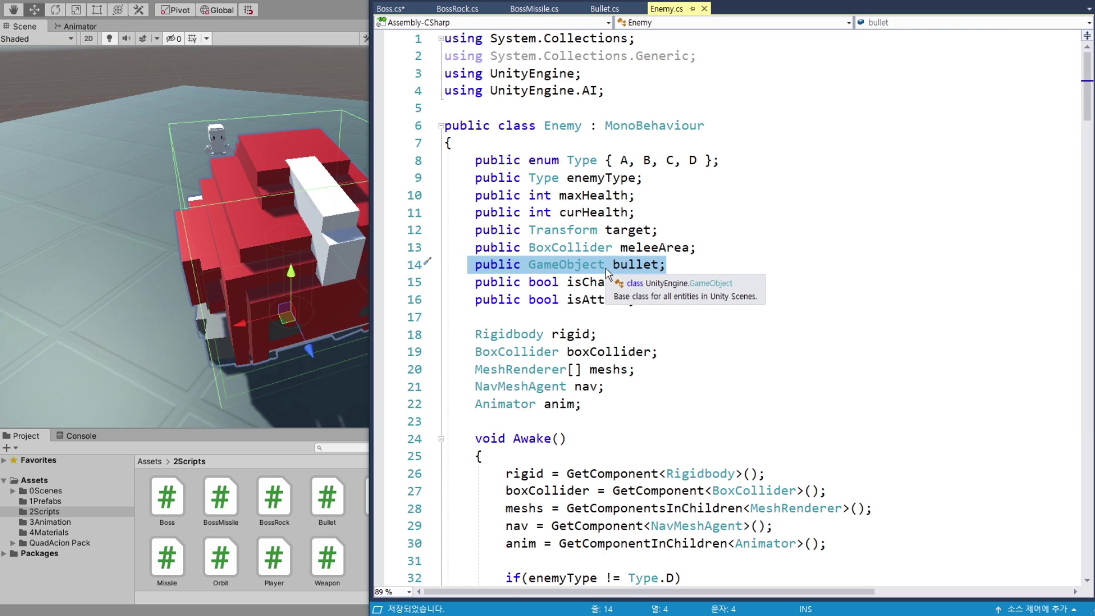
pyautogui.click(397, 12)
pyautogui.doubleClick(612, 111)
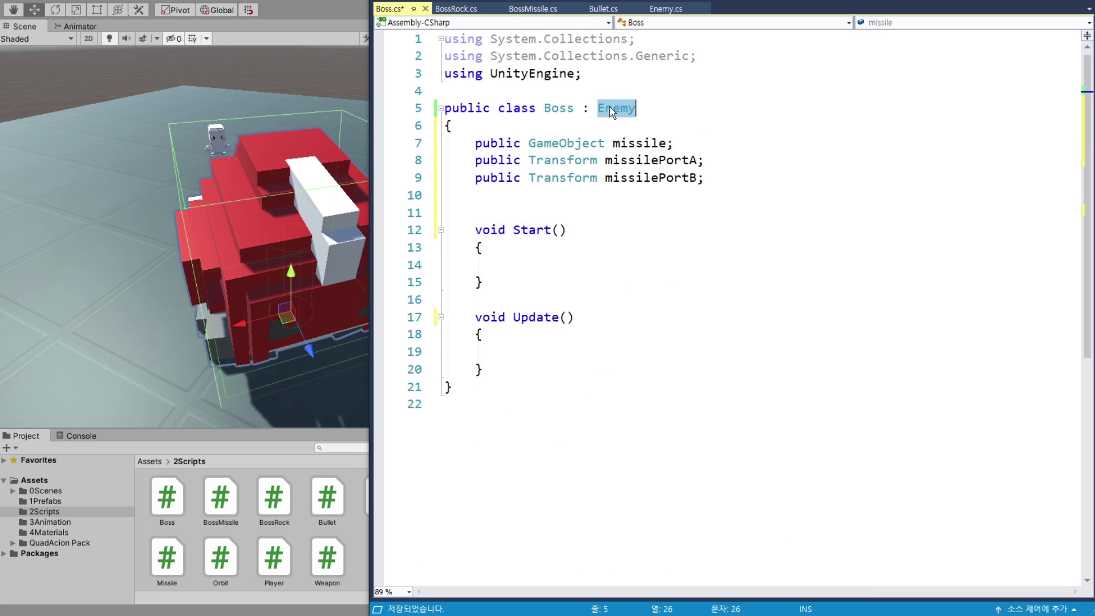
pyautogui.click(664, 9)
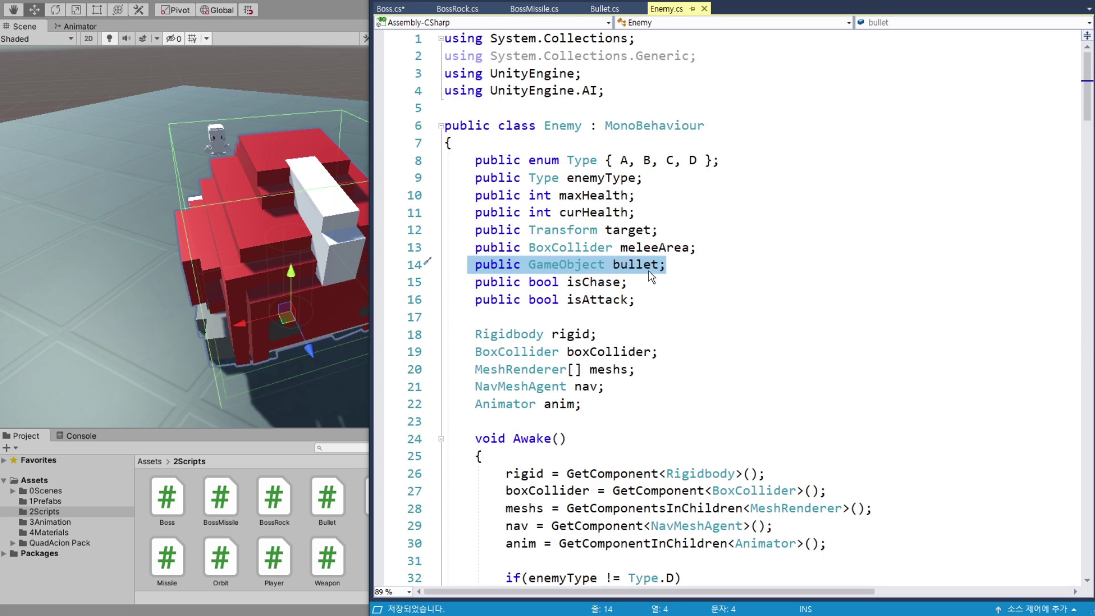
pyautogui.click(399, 9)
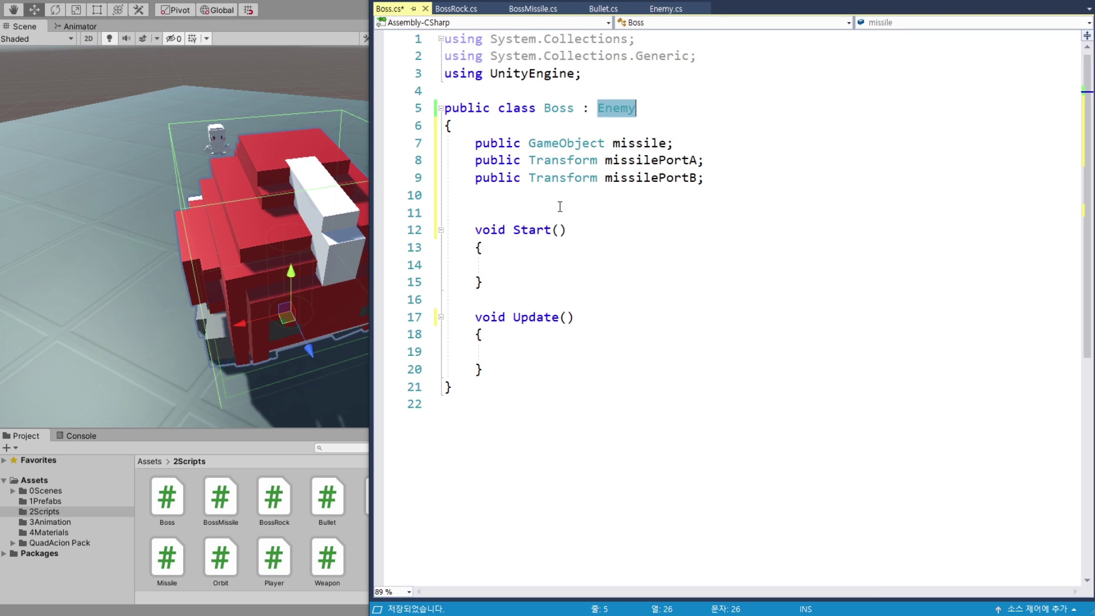
pyautogui.click(527, 211)
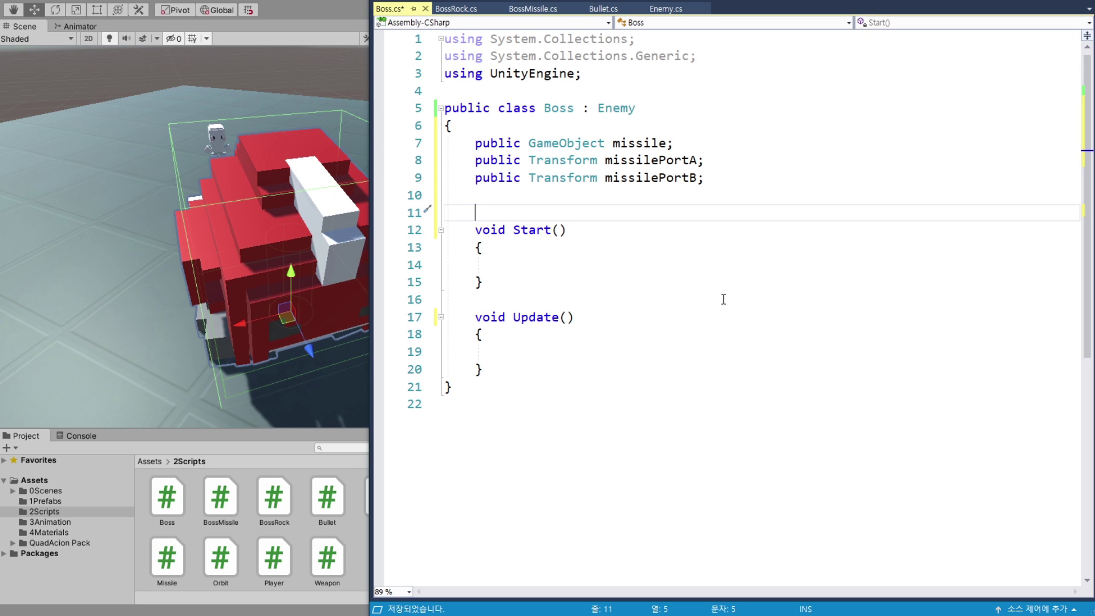
# Declare Vector3 lookVec, Vector3 tauntVec and bool isLook in Boss, save, then view Enemy.cs.
pyautogui.write('Ve')
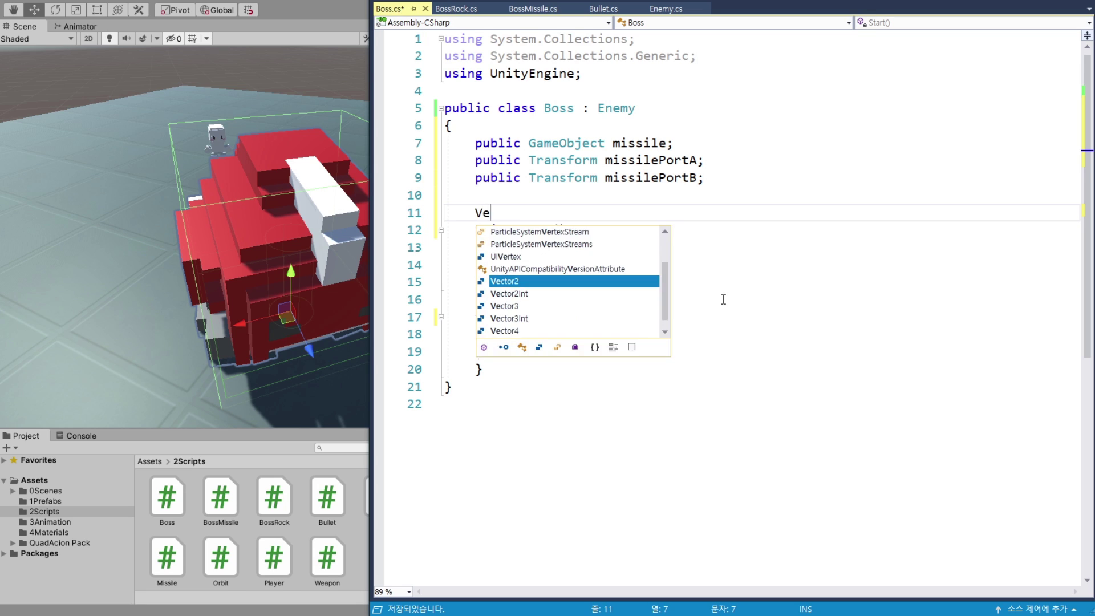
pyautogui.write('ctor3 ')
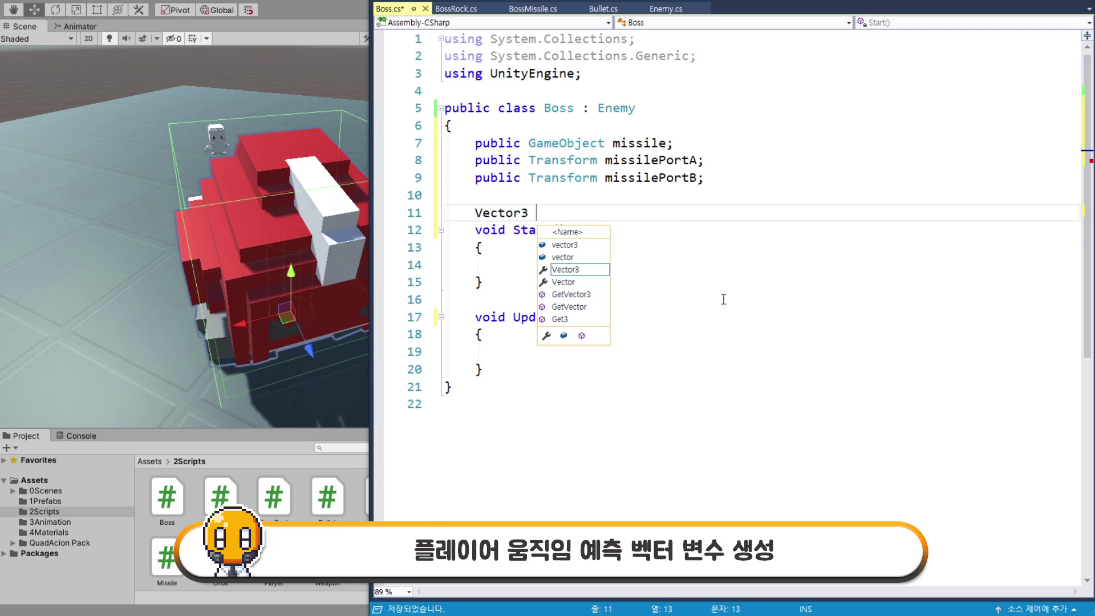
pyautogui.write('look')
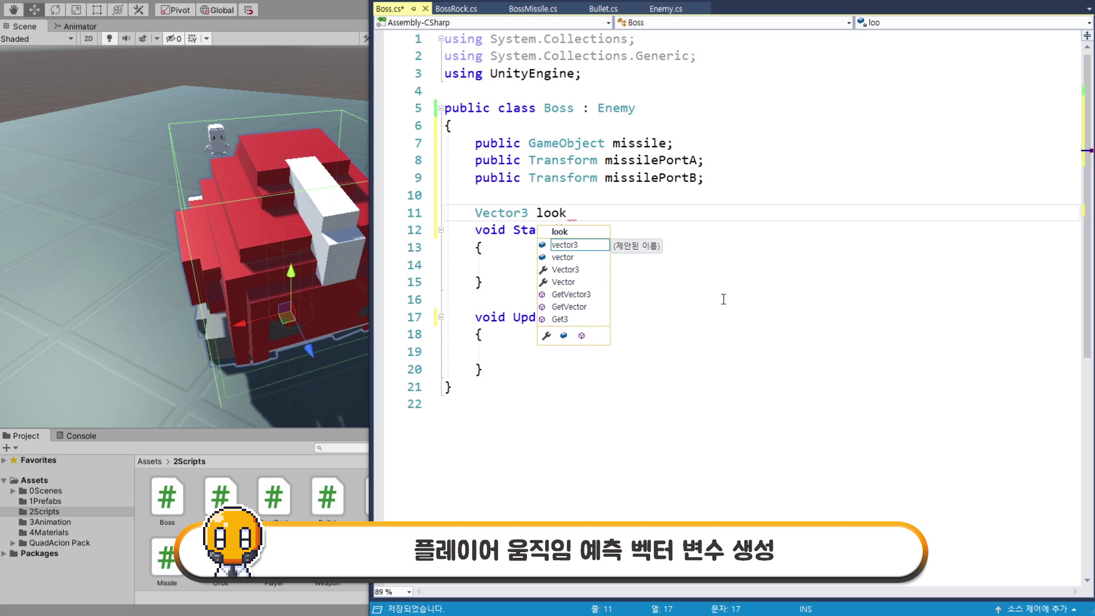
pyautogui.write('Vec;')
pyautogui.press('Return')
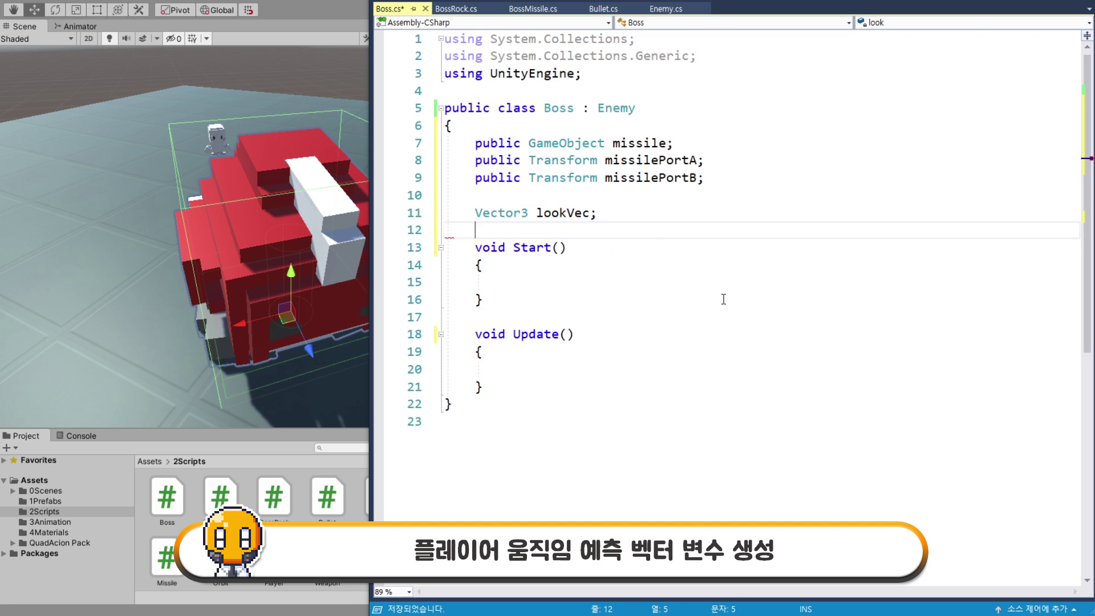
pyautogui.click(562, 212)
pyautogui.click(559, 228)
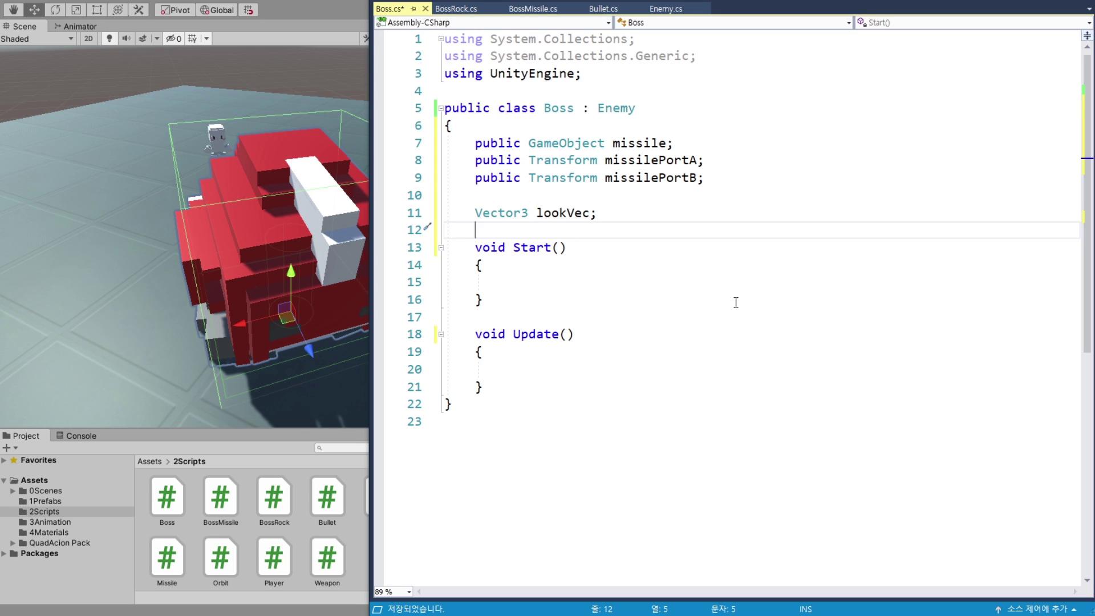
pyautogui.write('Vec')
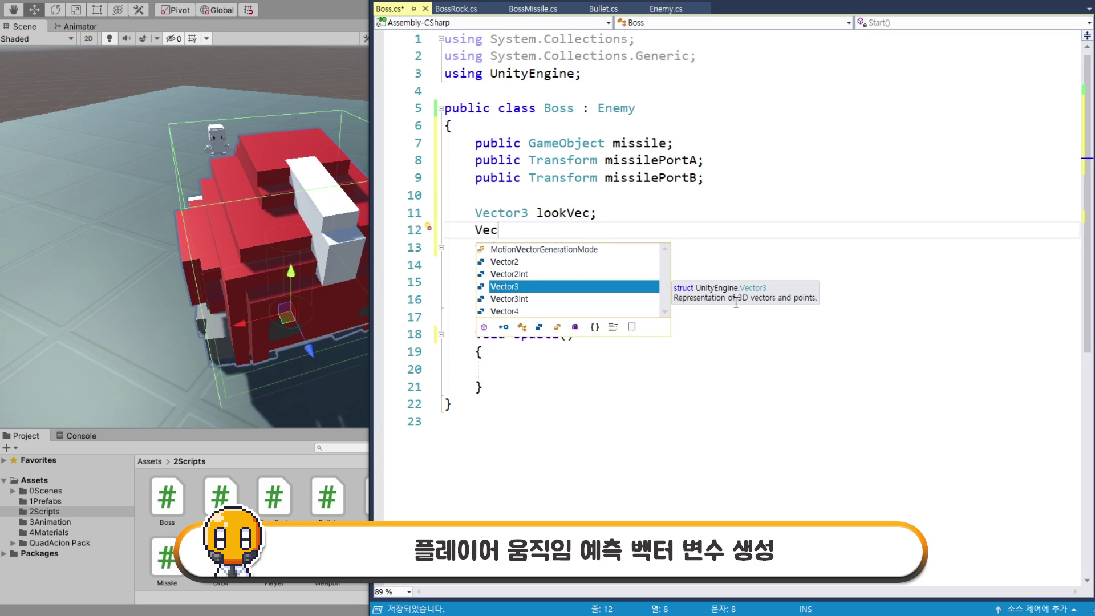
pyautogui.write('tor')
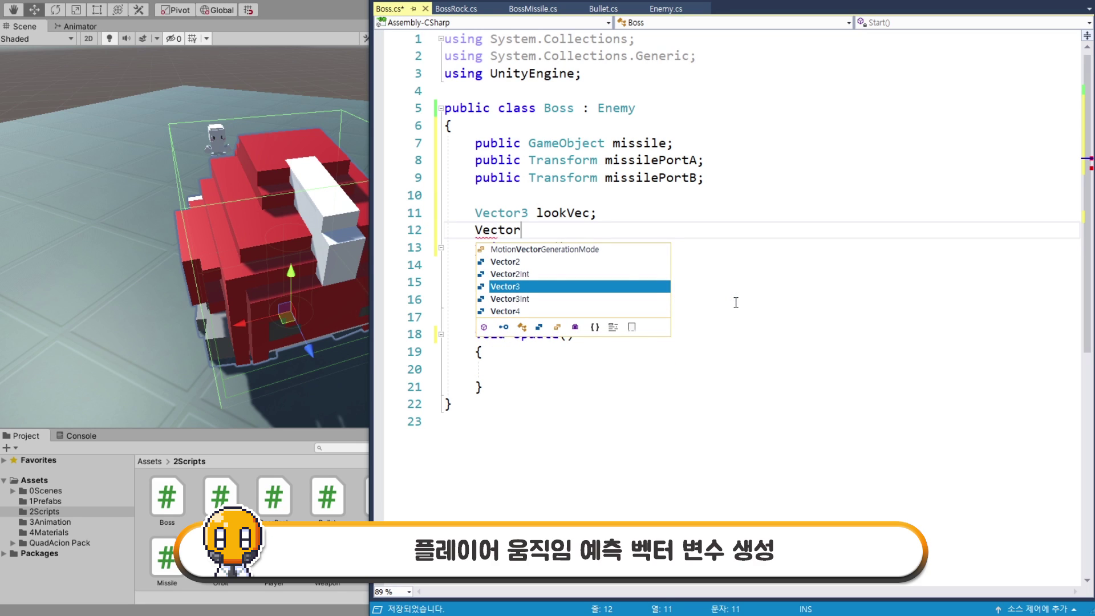
pyautogui.write('3 ')
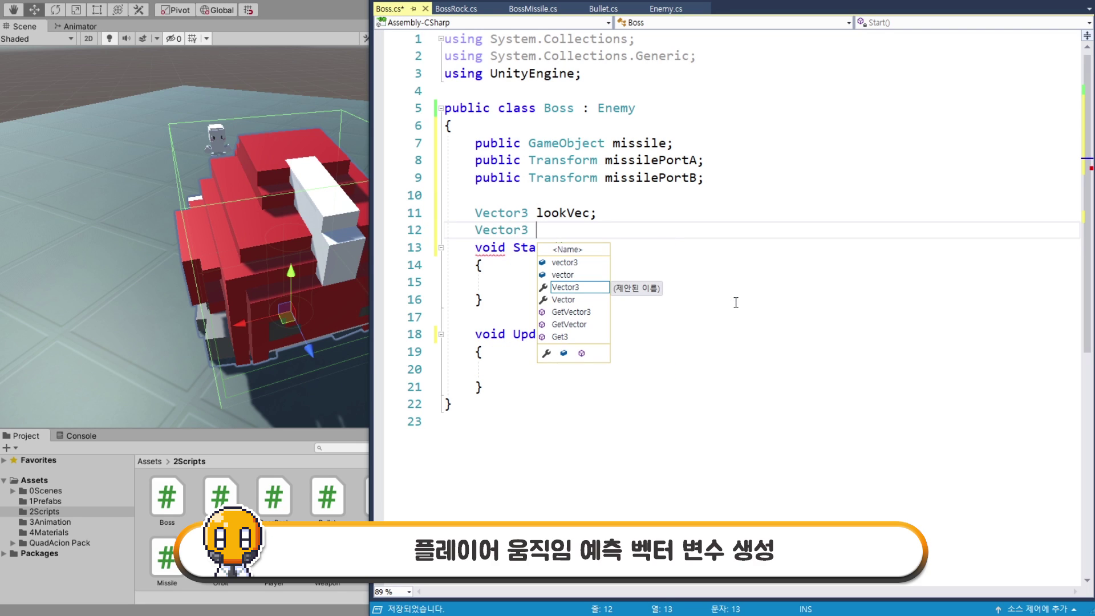
pyautogui.write('tau')
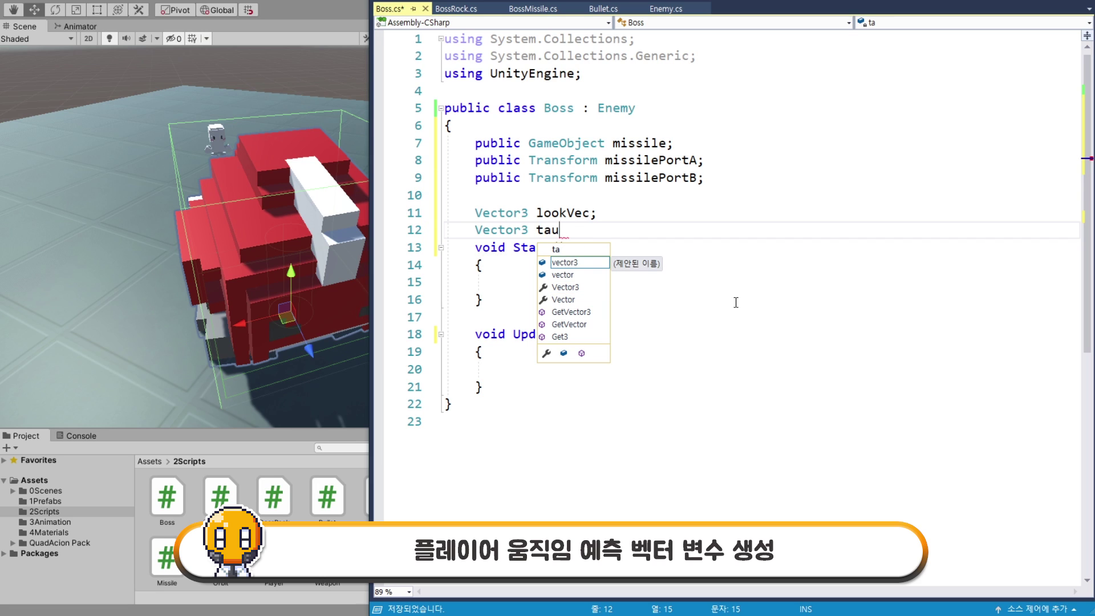
pyautogui.write('ntVec;')
pyautogui.press('Return')
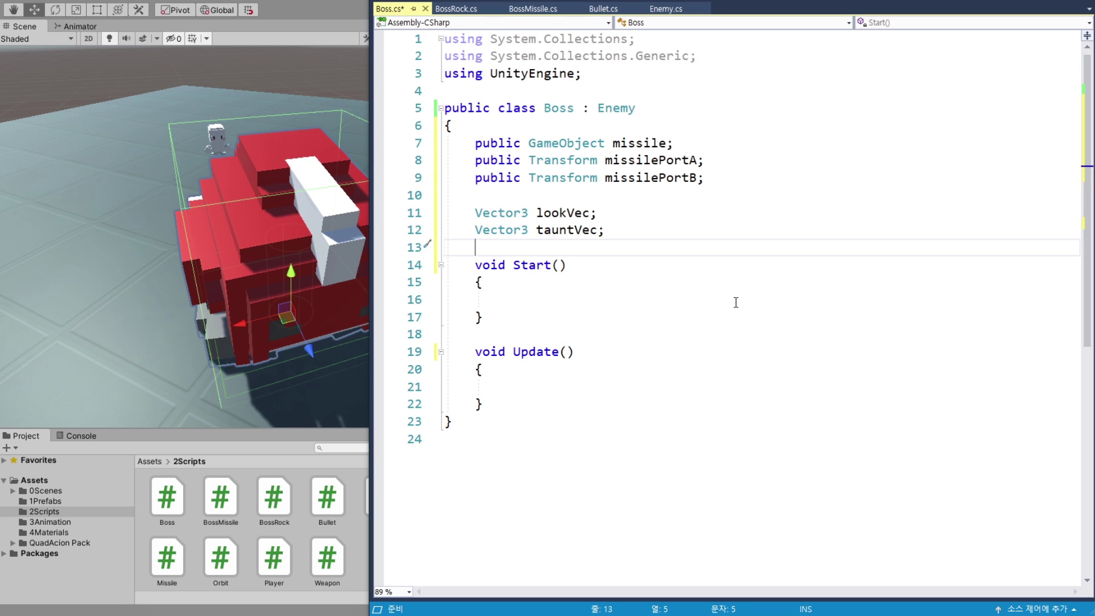
pyautogui.write('bool i')
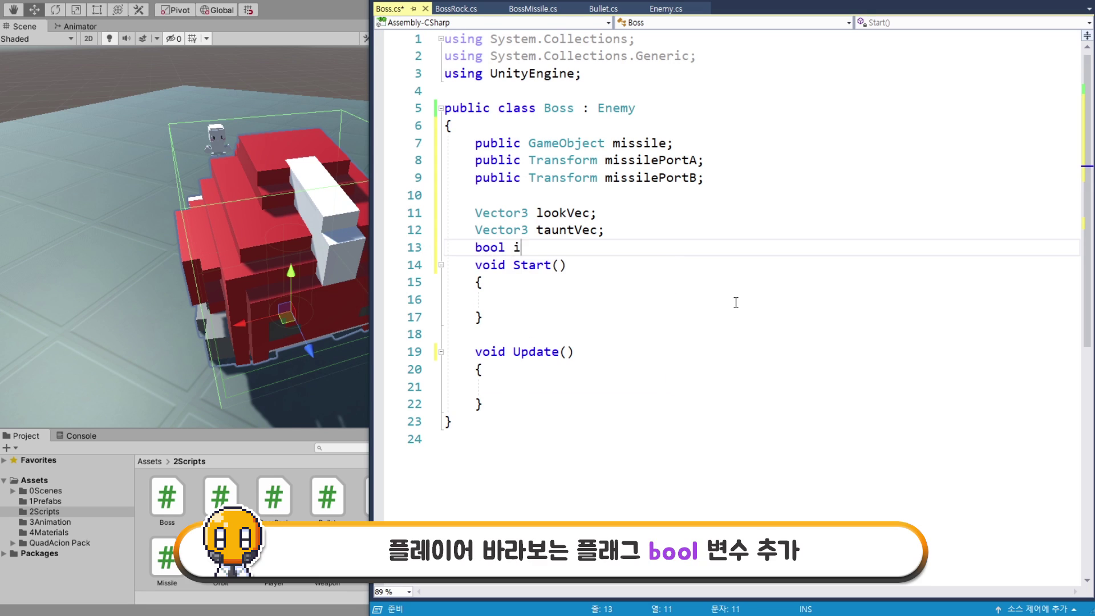
pyautogui.write('sLook;')
pyautogui.press('Return')
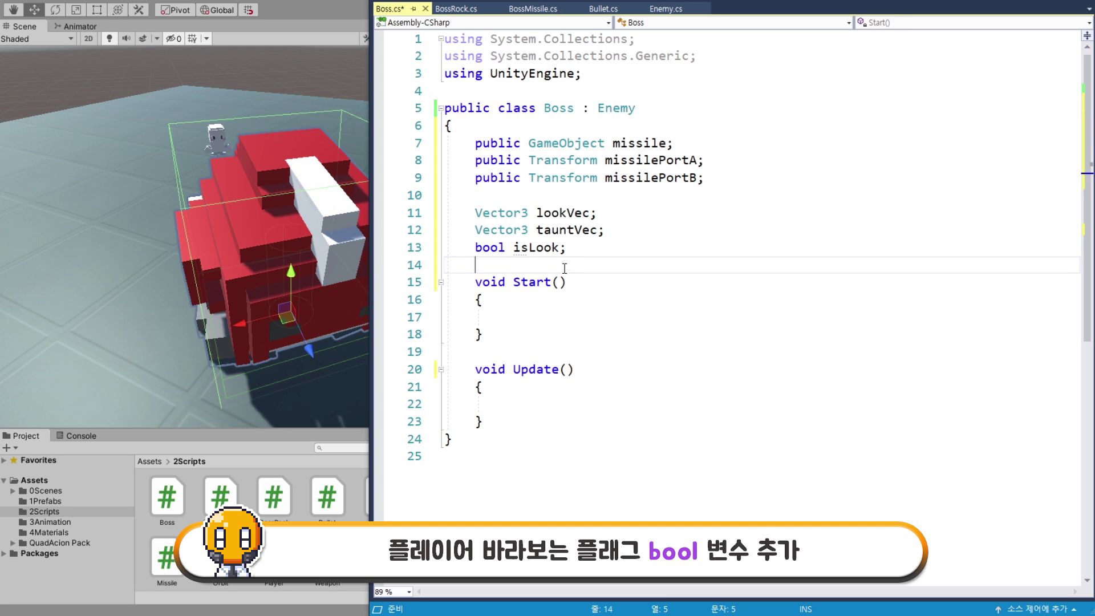
pyautogui.hotkey('ctrl', 's')
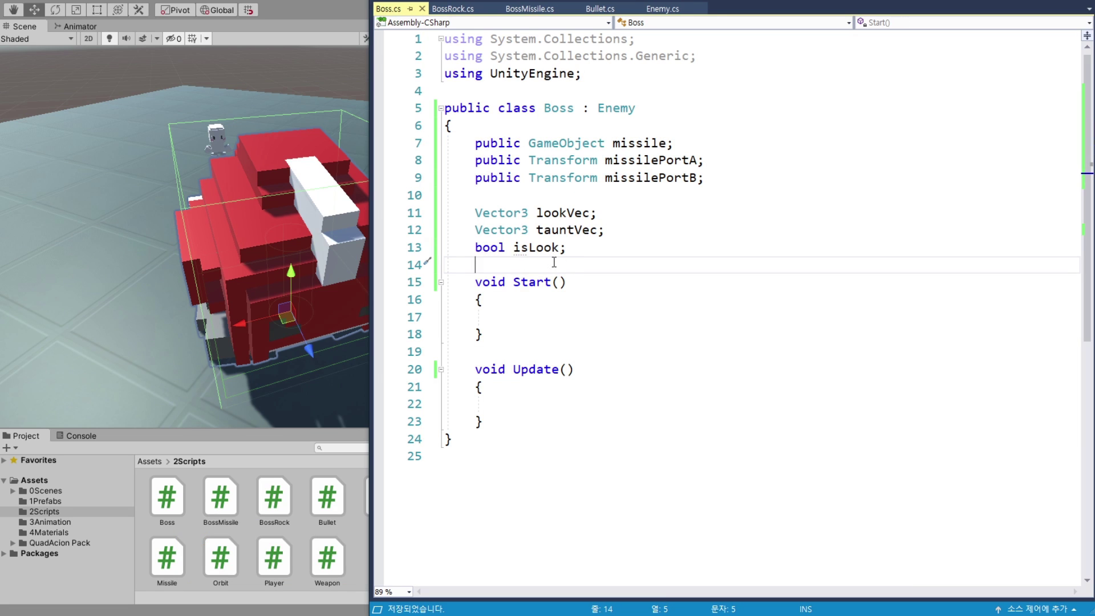
pyautogui.click(665, 11)
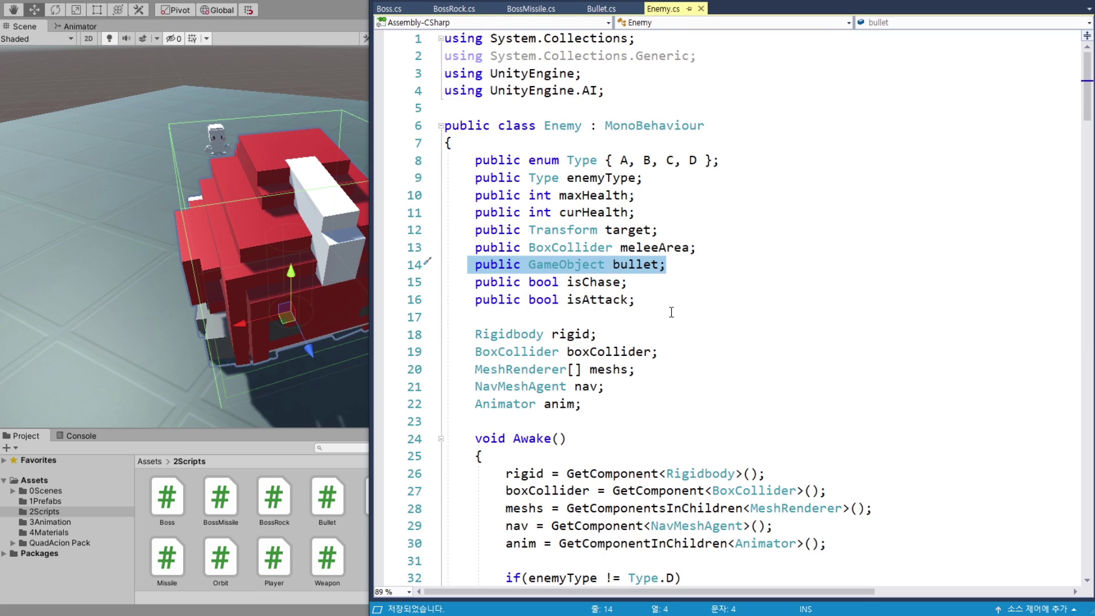
# Back in Boss.cs, open an if (isLook) block inside Update.
pyautogui.click(699, 266)
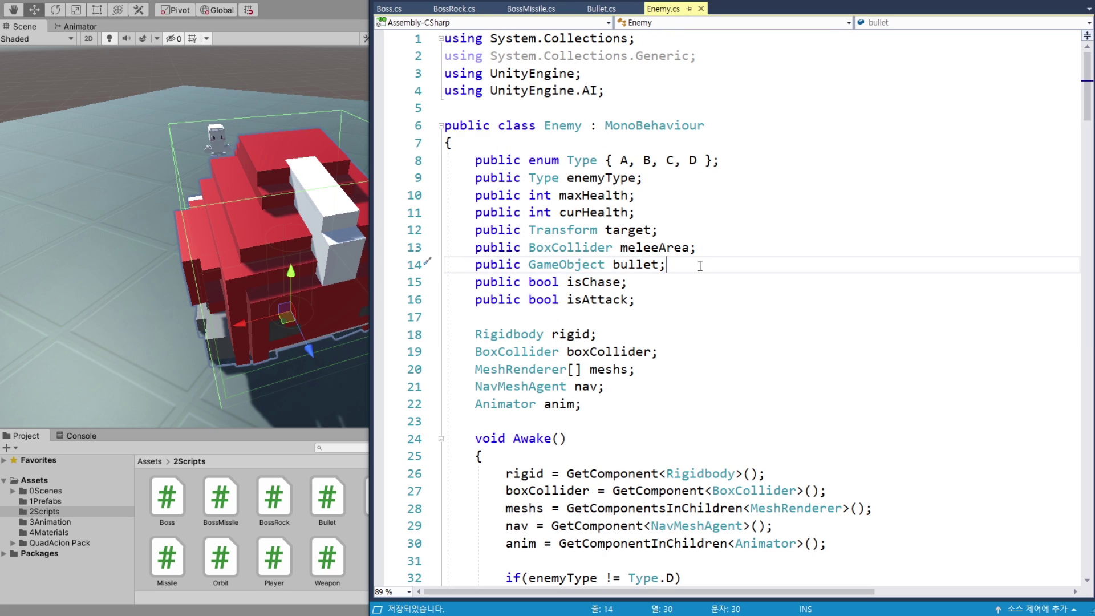
pyautogui.click(388, 9)
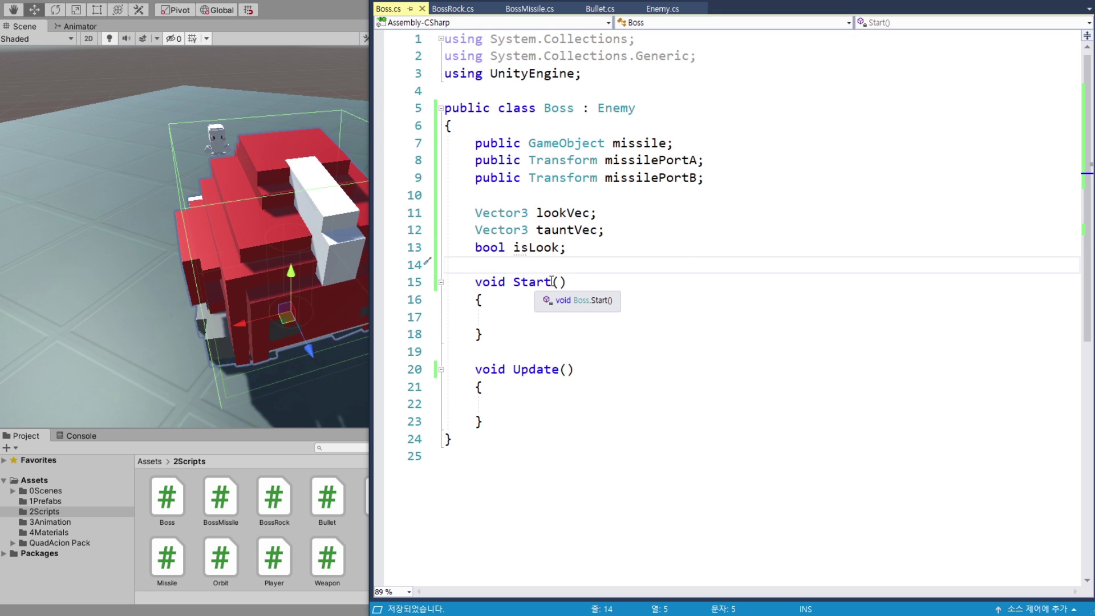
pyautogui.scroll(-3, 584, 273)
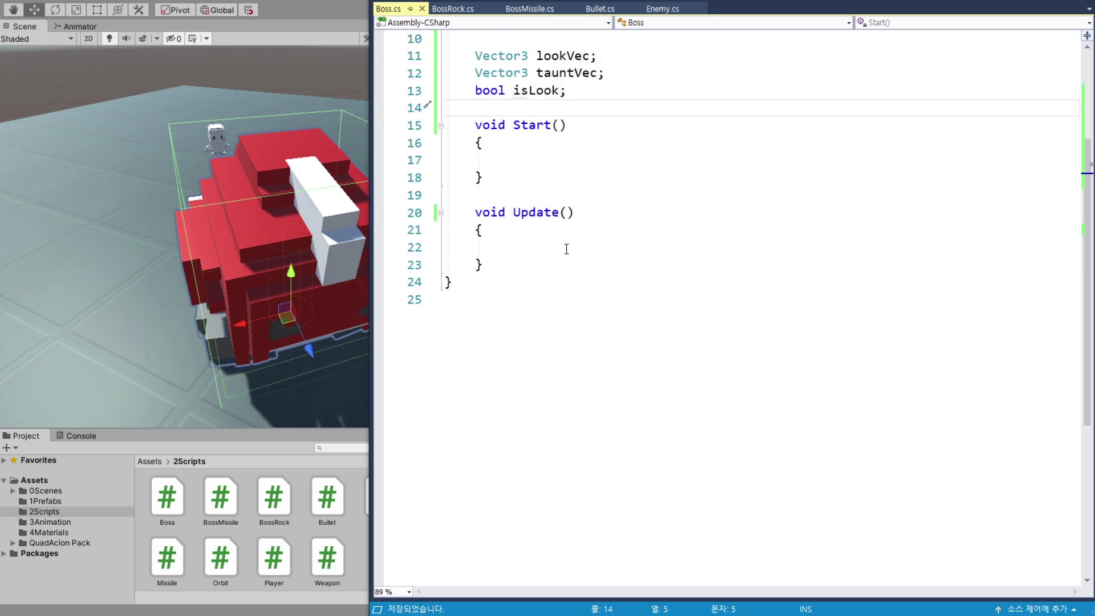
pyautogui.click(519, 252)
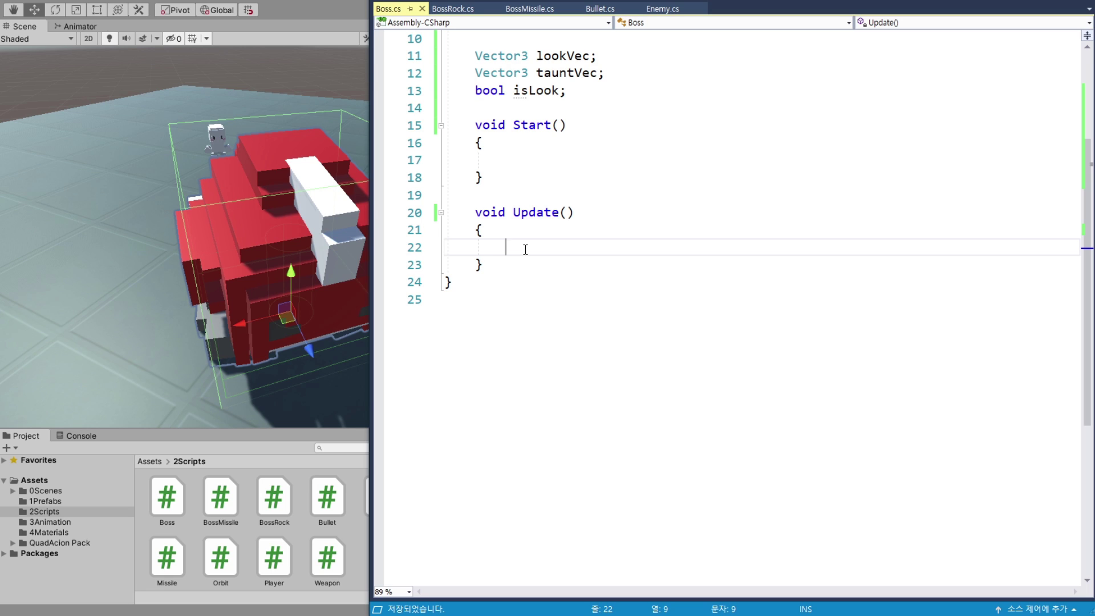
pyautogui.write('if (')
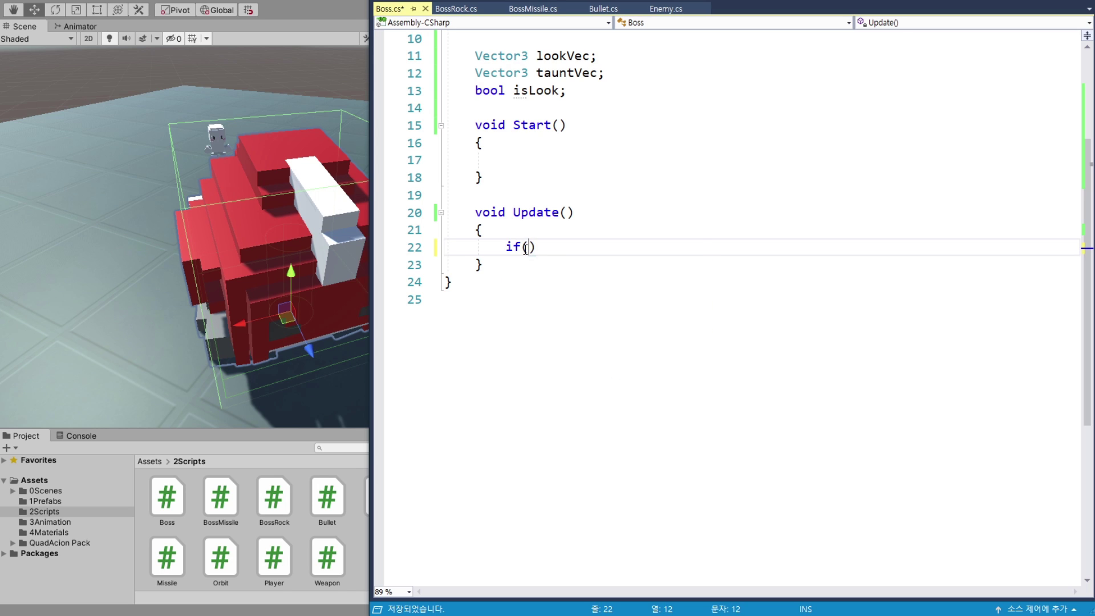
pyautogui.write('is')
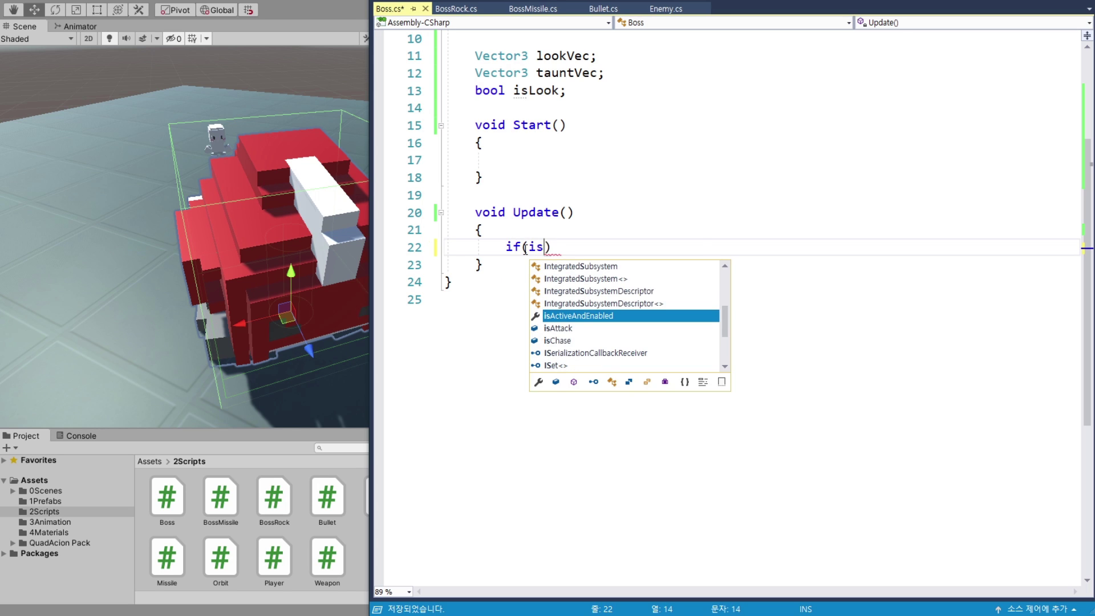
pyautogui.write('Look)')
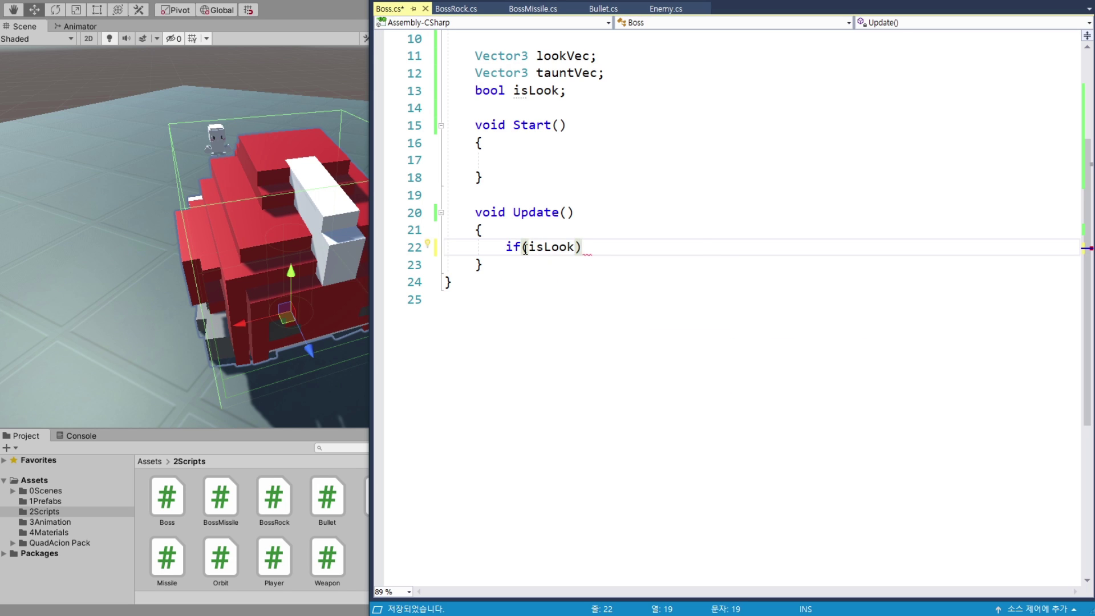
pyautogui.write(' {')
pyautogui.press('Return')
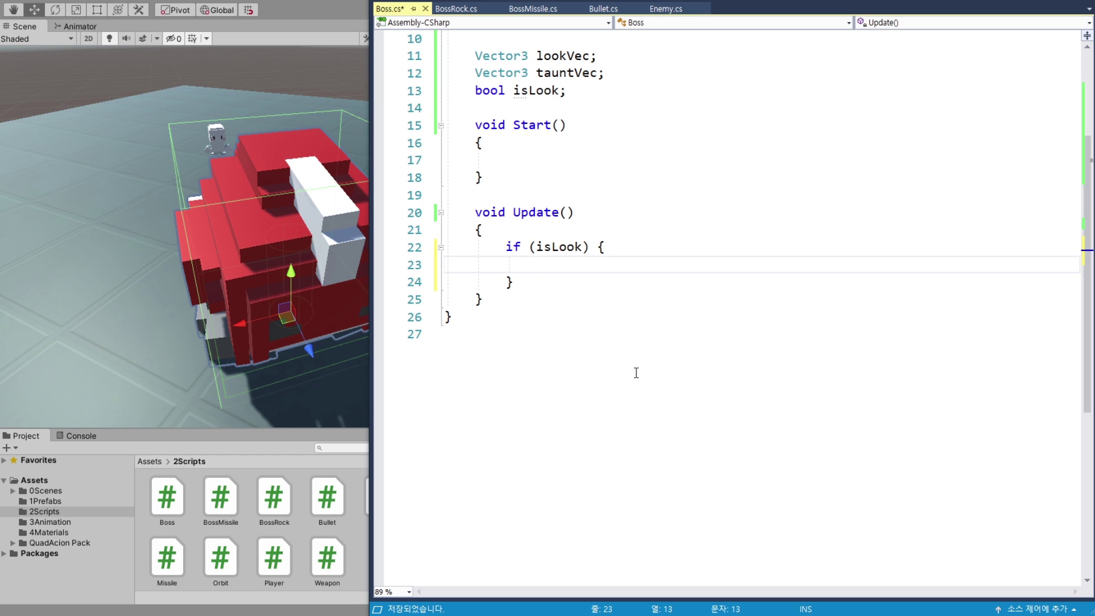
# Read float h and v from Input.GetAxisRaw("Horizontal") and ("Vertical").
pyautogui.write('floar')
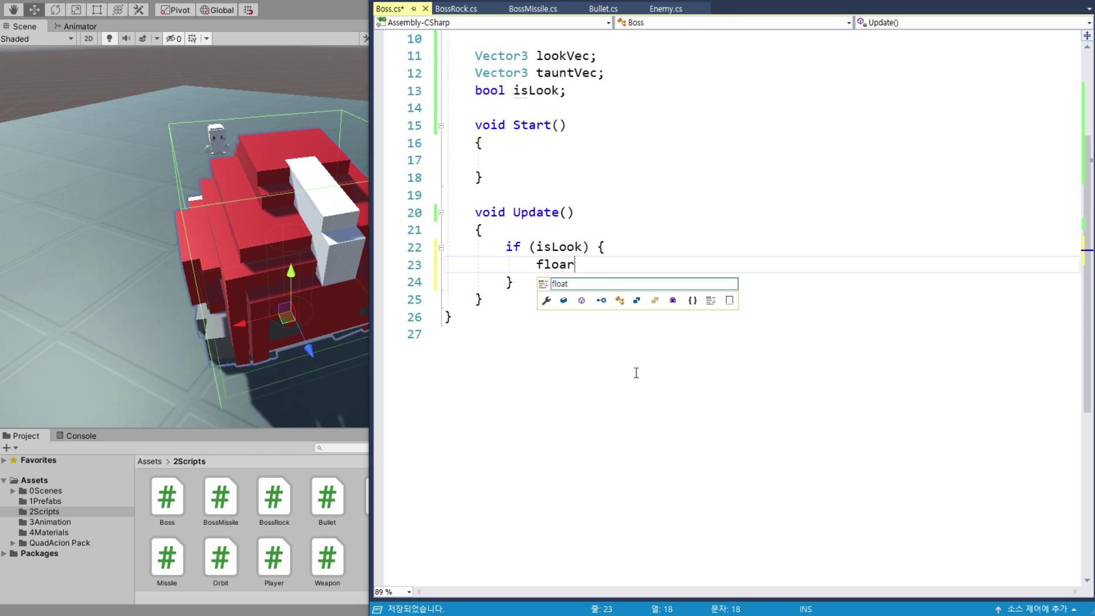
pyautogui.press('BackSpace')
pyautogui.write('t h = Input.')
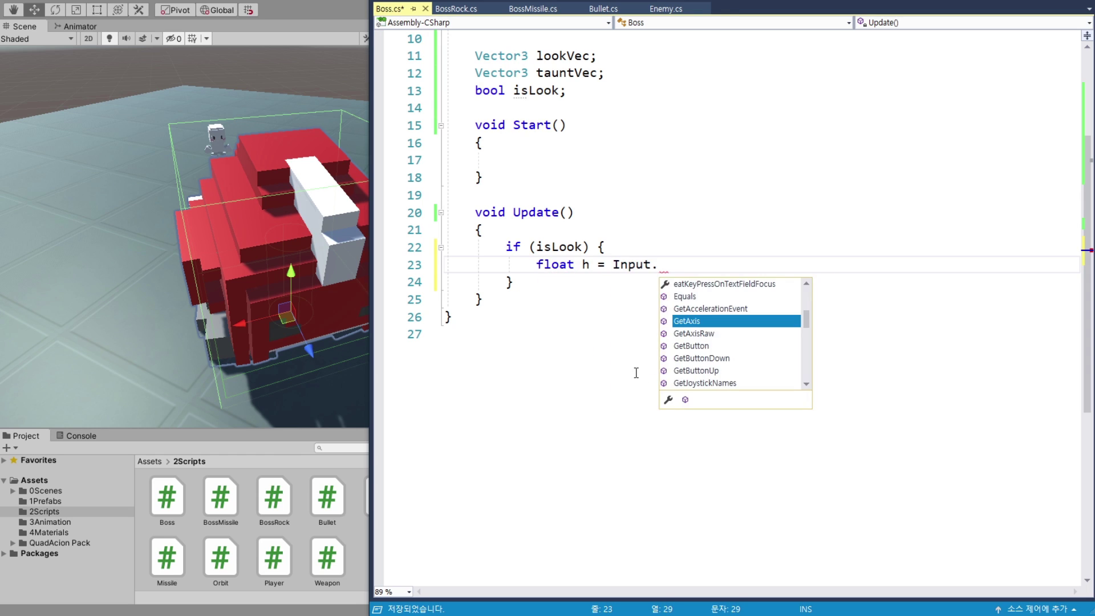
pyautogui.write('Ge')
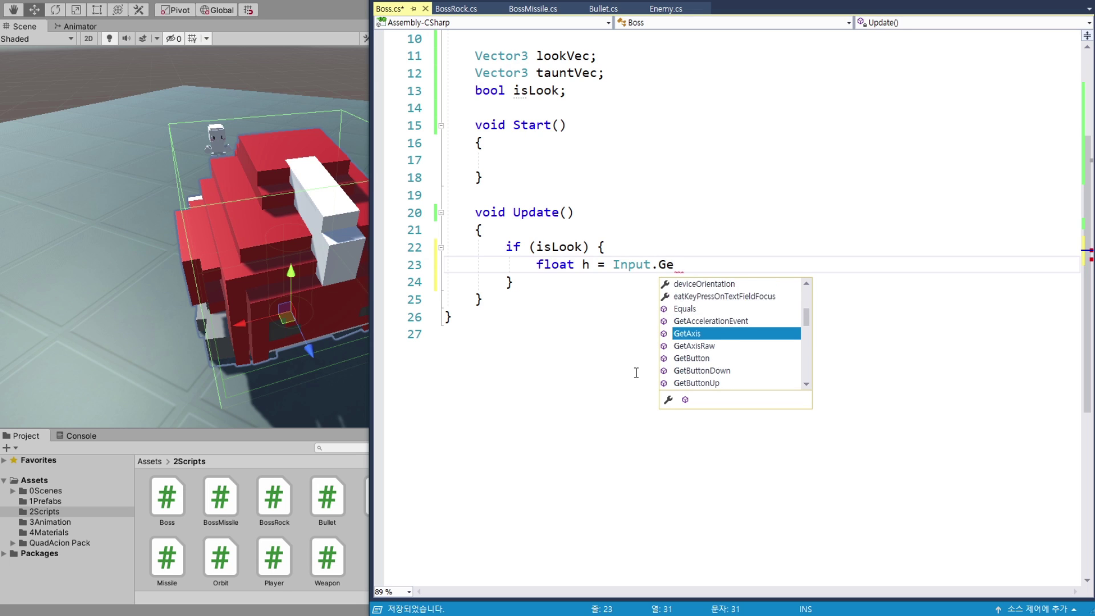
pyautogui.write('t')
pyautogui.press('Down')
pyautogui.write('();')
pyautogui.click(742, 264)
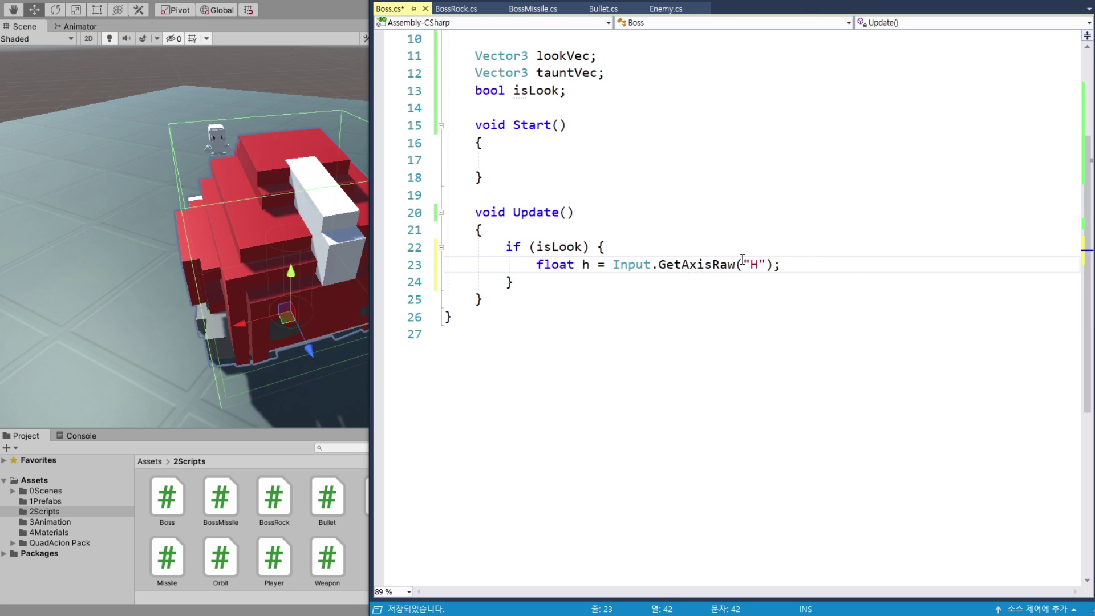
pyautogui.write('"Horizontal')
pyautogui.hotkey('ctrl', 'd')
pyautogui.doubleClick(586, 282)
pyautogui.write('v')
pyautogui.doubleClick(787, 281)
pyautogui.write('ertic')
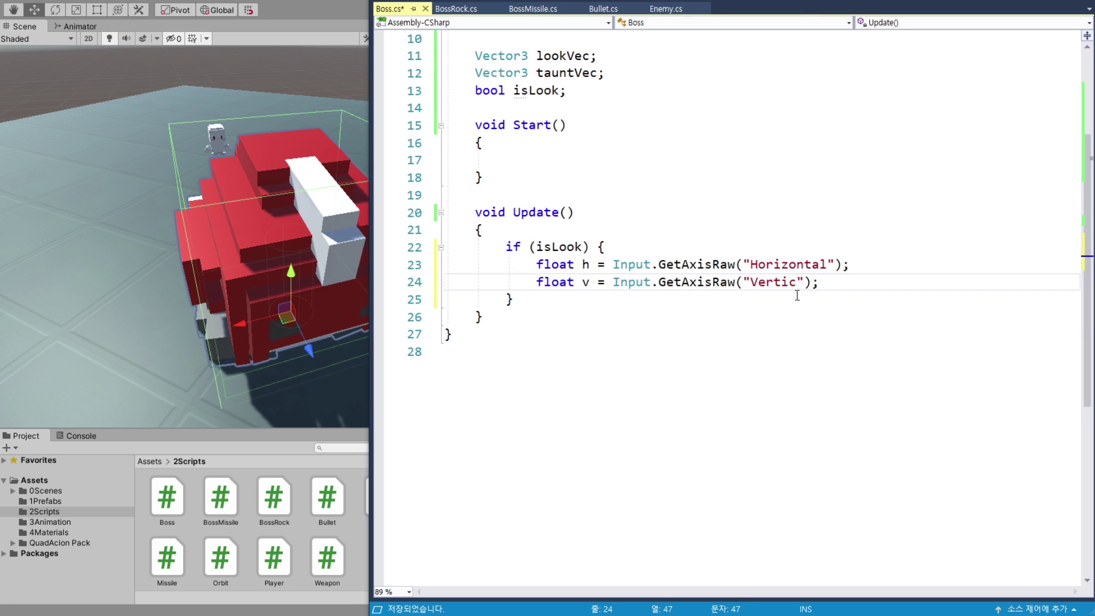
pyautogui.write('al')
pyautogui.press('End')
pyautogui.press('Return')
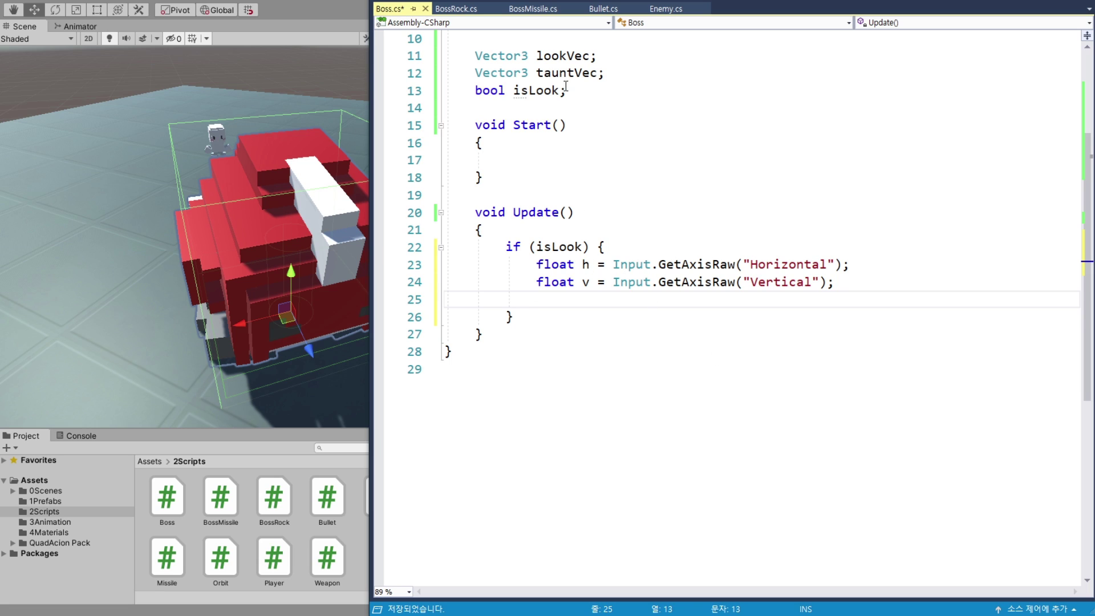
# Assign lookVec = new Vector3(h, 0, v) below the input reads.
pyautogui.doubleClick(562, 55)
pyautogui.hotkey('ctrl', 'c')
pyautogui.click(578, 300)
pyautogui.hotkey('ctrl', 'v')
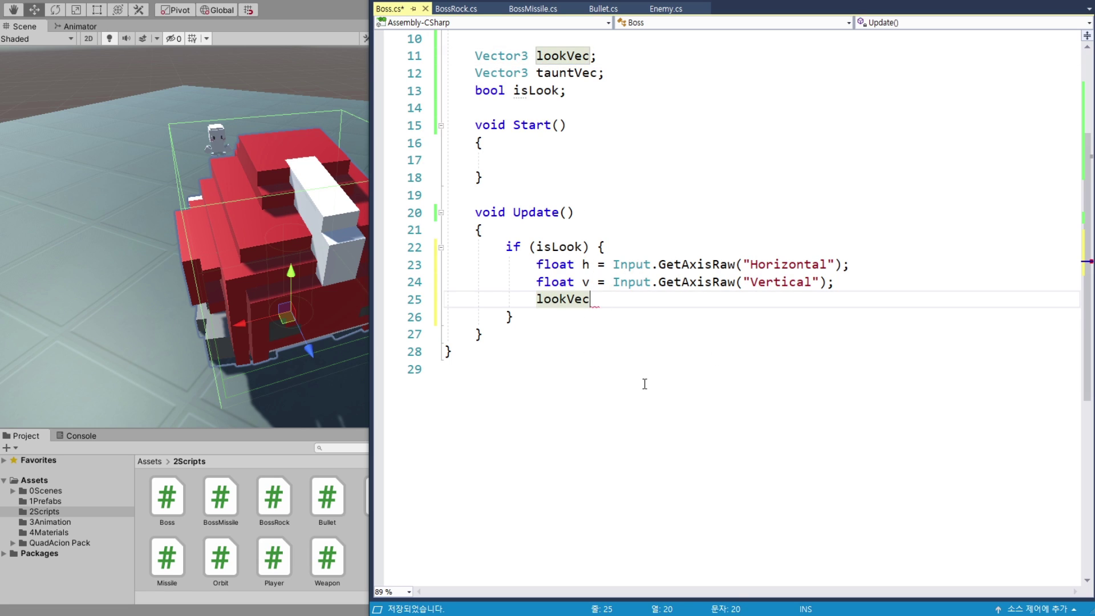
pyautogui.write(' = n')
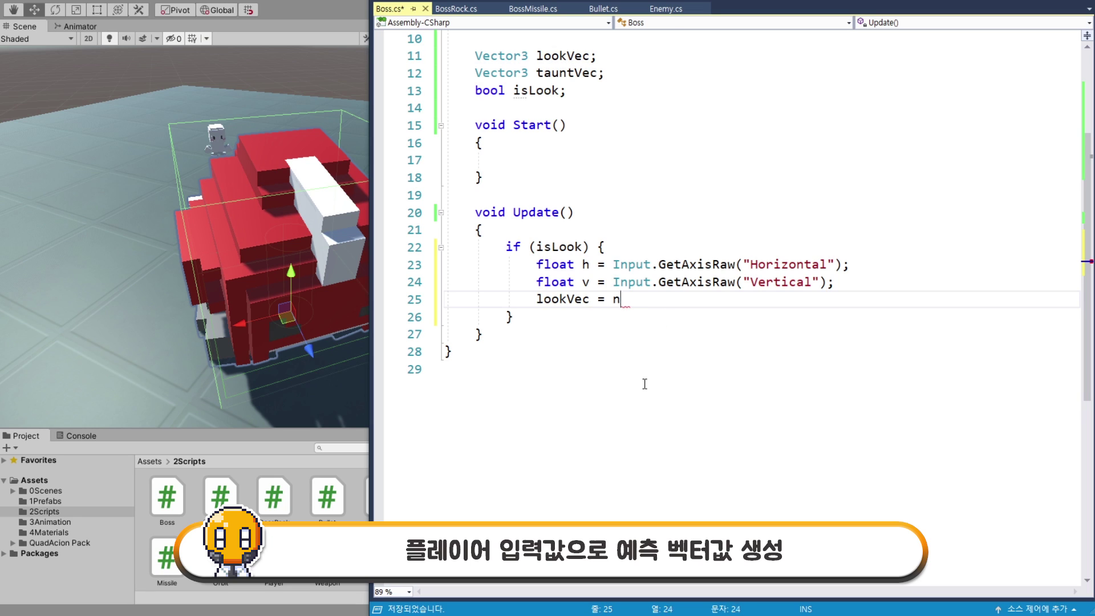
pyautogui.write('ew Vector3(h, 0, v')
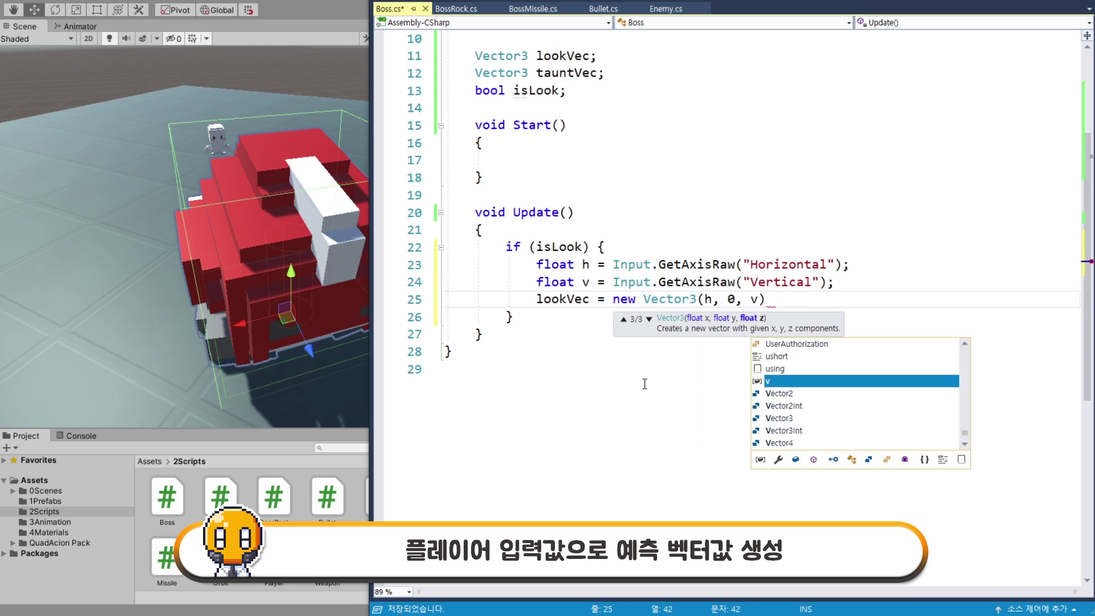
pyautogui.write(')')
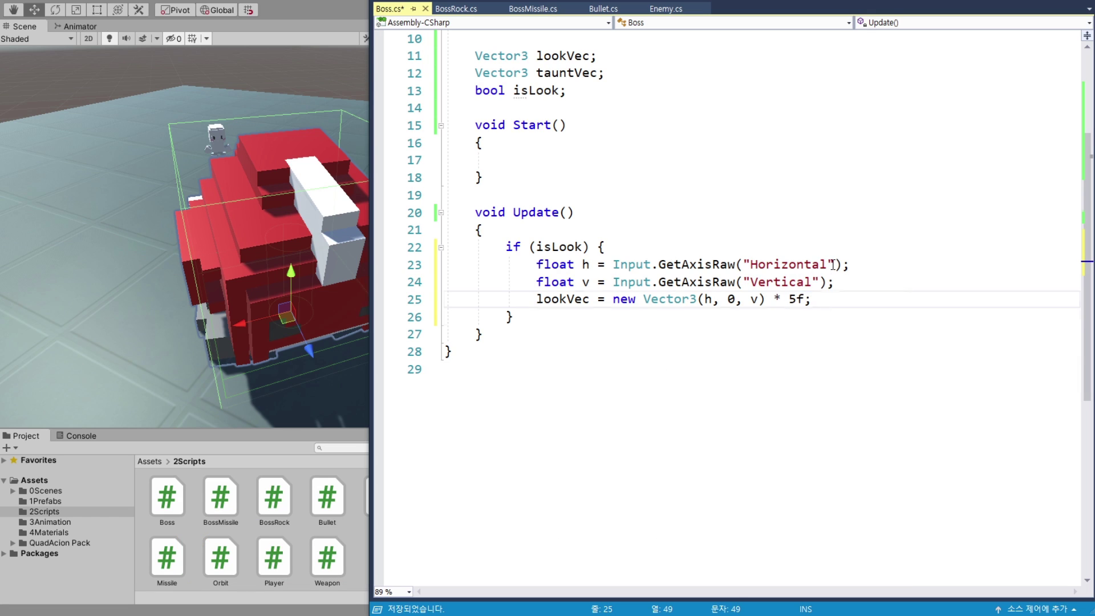
pyautogui.press('Return')
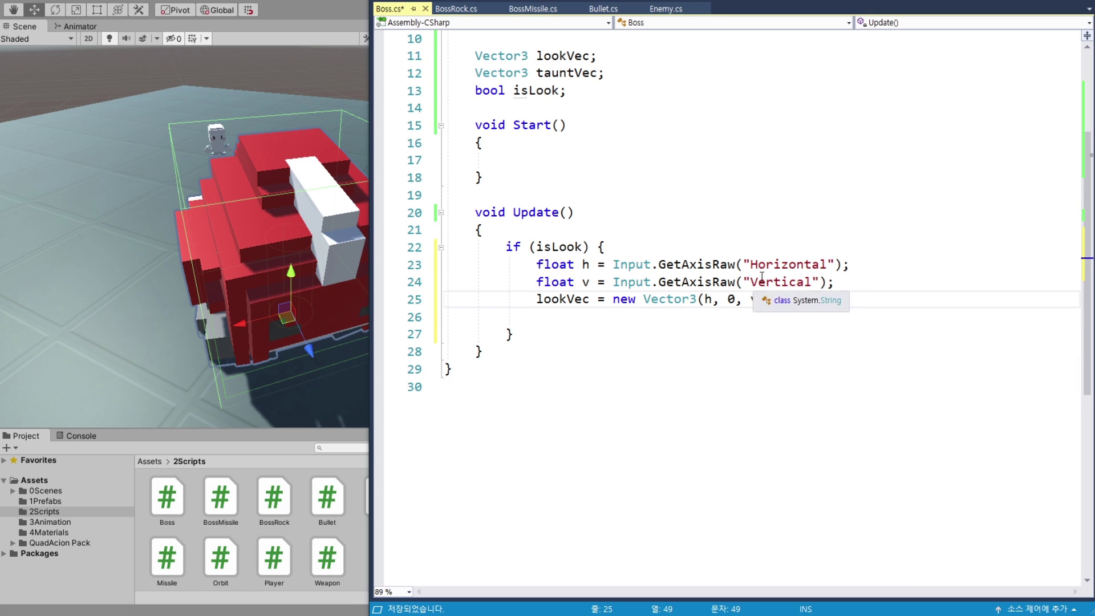
pyautogui.press('Down')
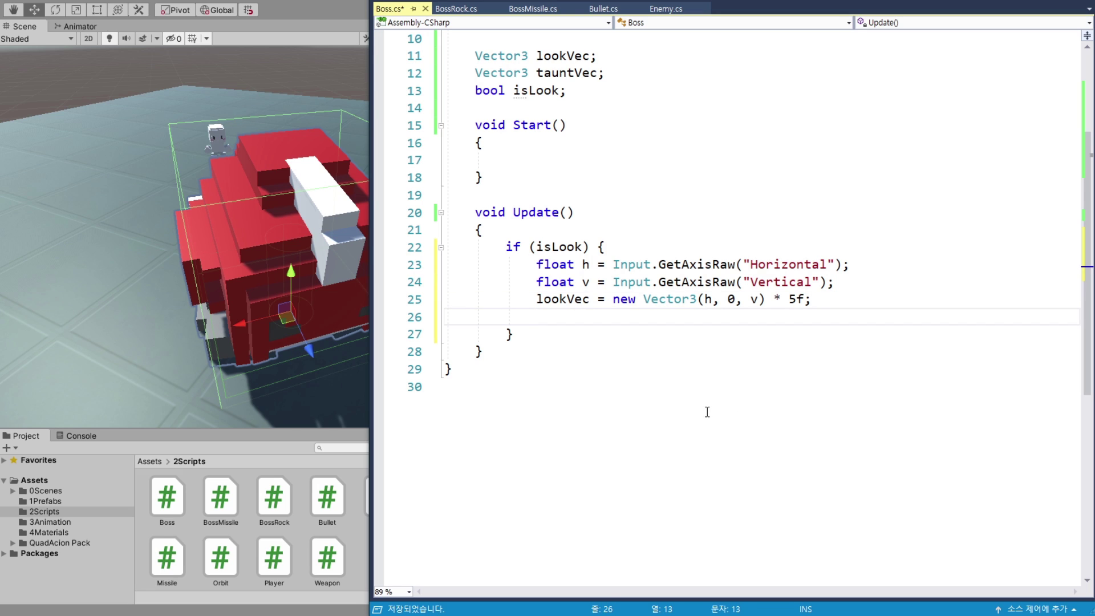
# Add transform.LookAt(target.position + lookVec); on line 26 inside the isLook block.
pyautogui.write('trans')
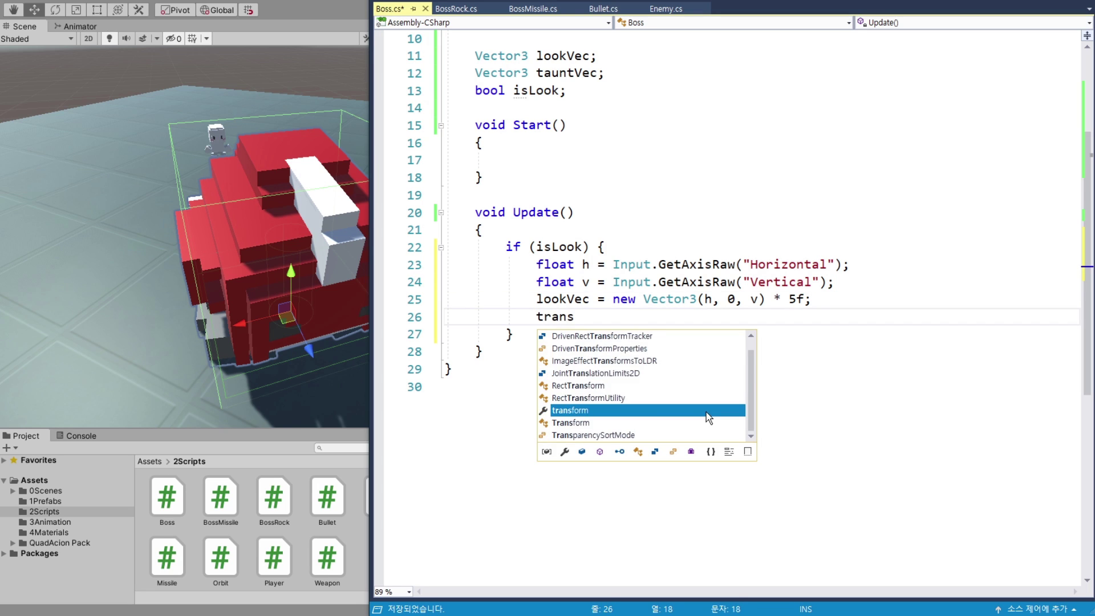
pyautogui.write('form.Lo')
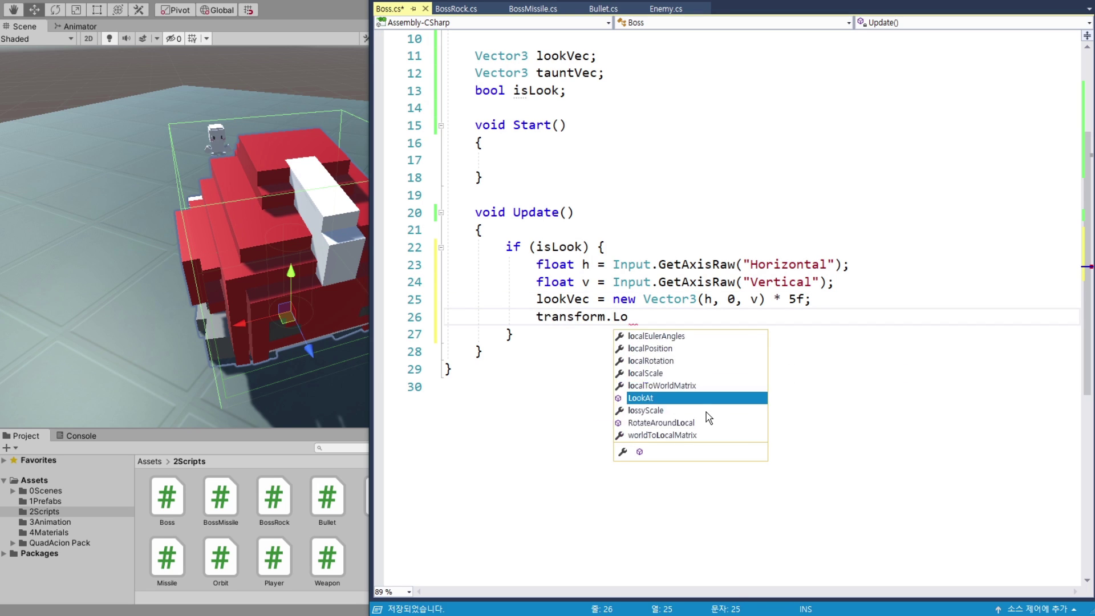
pyautogui.write('o')
pyautogui.press('Tab')
pyautogui.write('()')
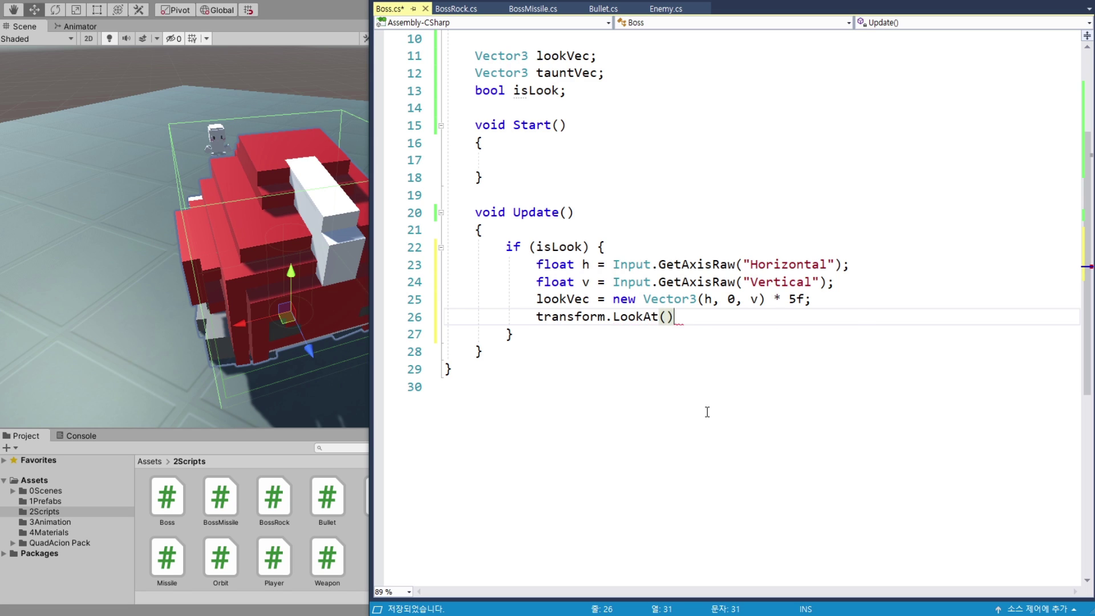
pyautogui.write('target')
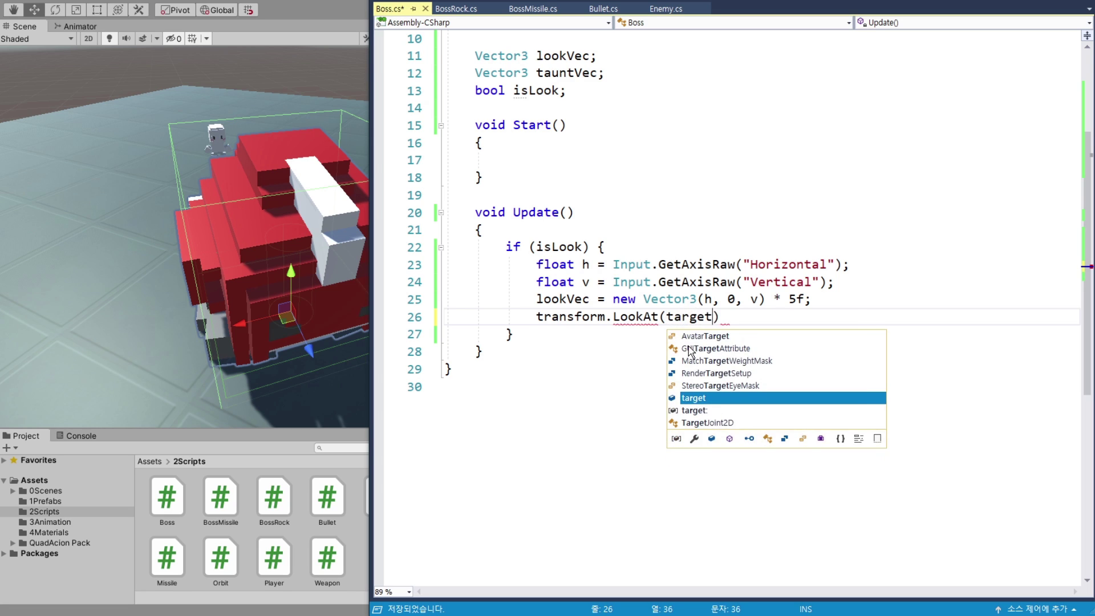
pyautogui.write('.po')
pyautogui.press('Tab')
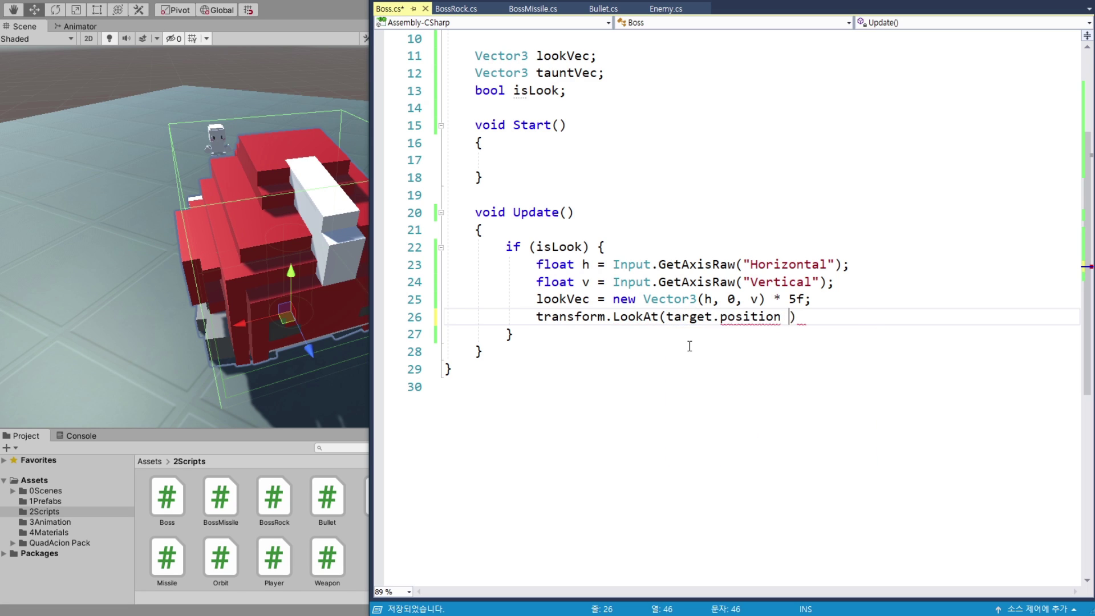
pyautogui.write('+')
pyautogui.click(569, 296)
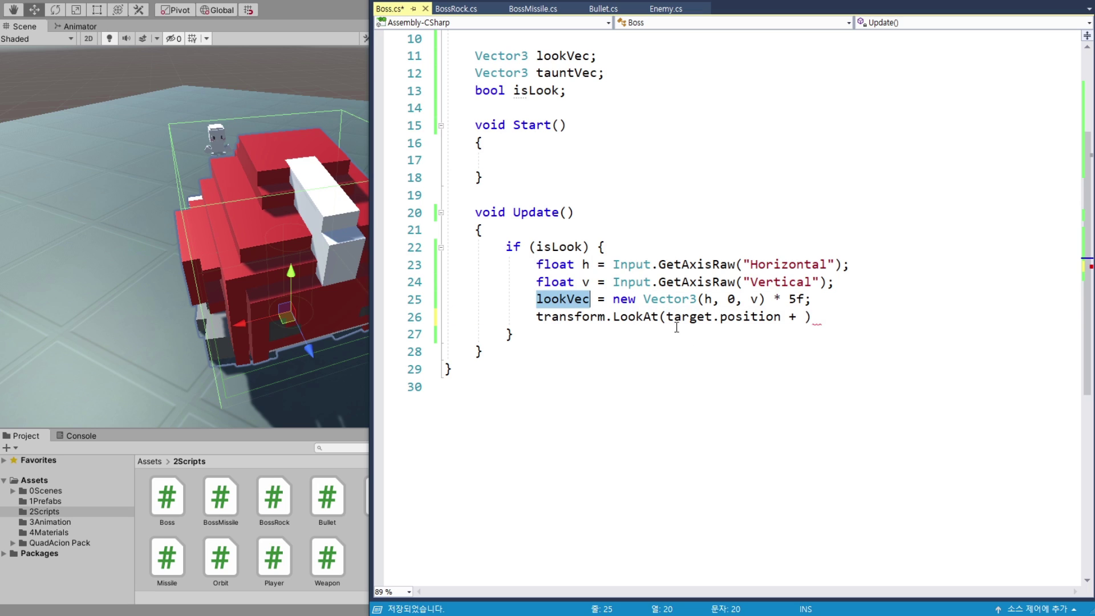
pyautogui.click(806, 317)
pyautogui.write('lookVec)')
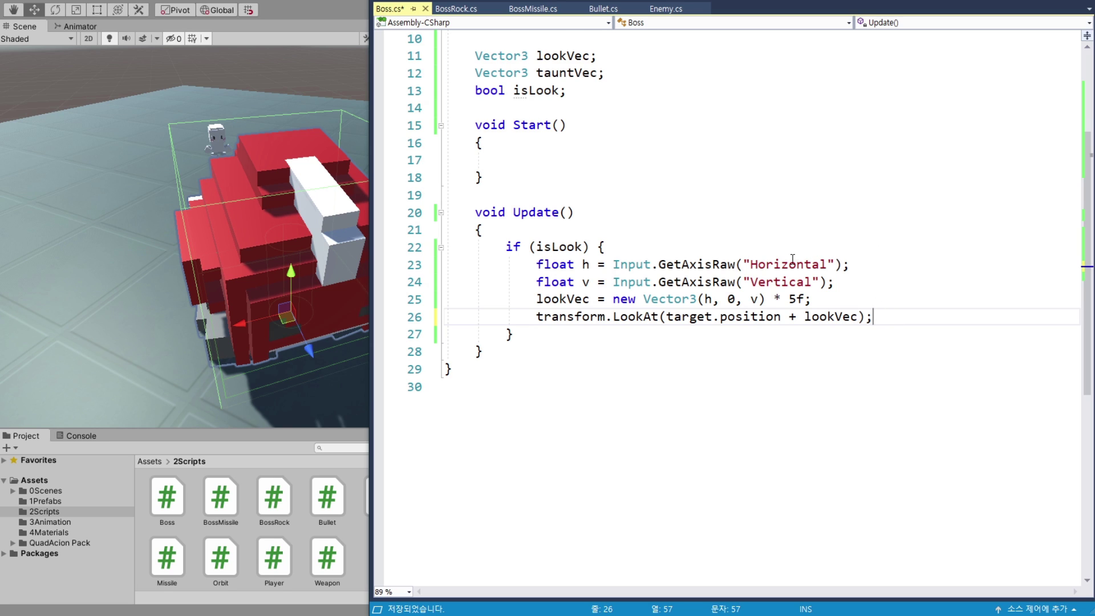
pyautogui.scroll(1, 792, 258)
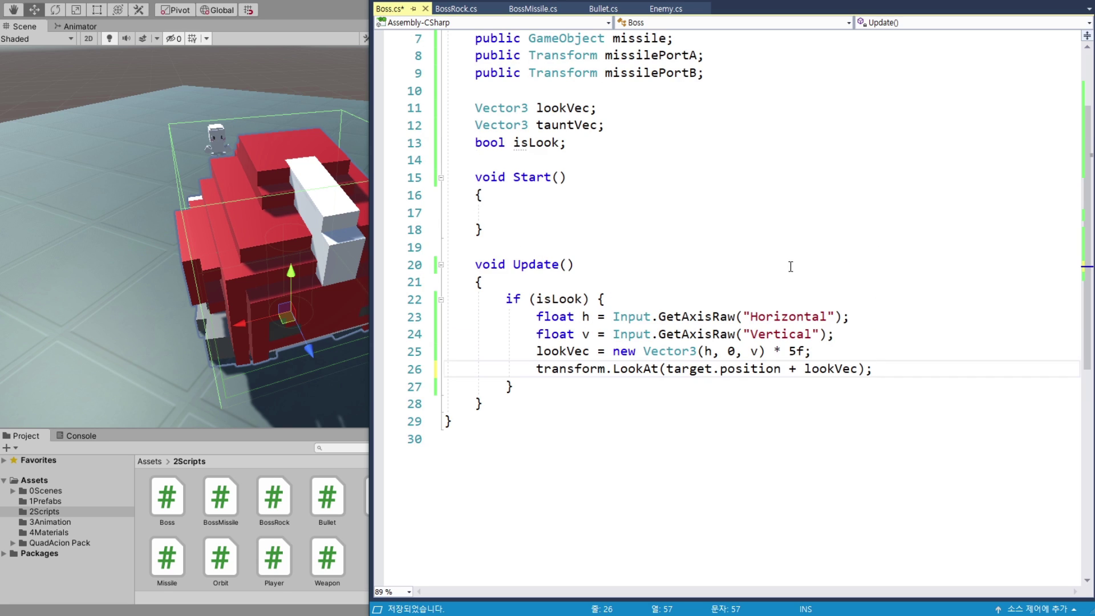
# Verify target is the Transform field declared in Enemy.cs, then return to Boss.cs.
pyautogui.doubleClick(696, 371)
pyautogui.scroll(1, 765, 319)
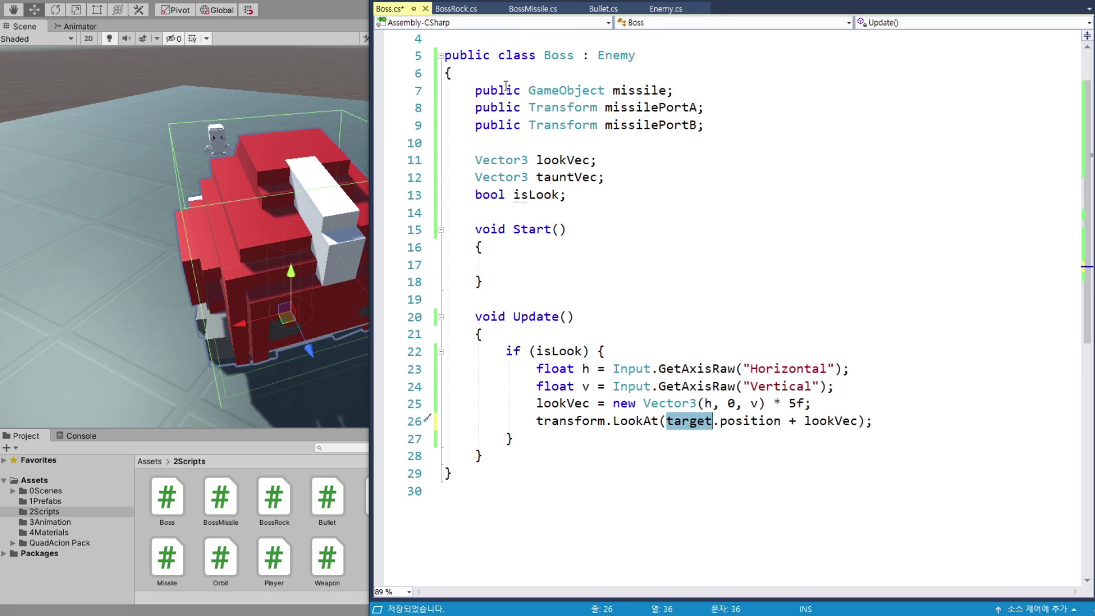
pyautogui.moveTo(705, 431)
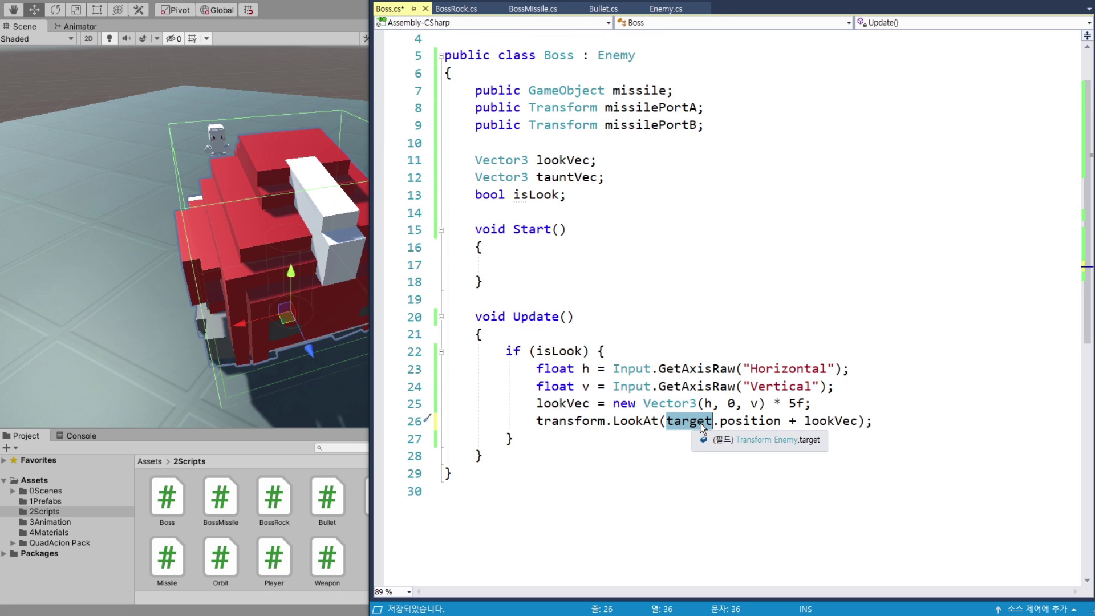
pyautogui.doubleClick(623, 57)
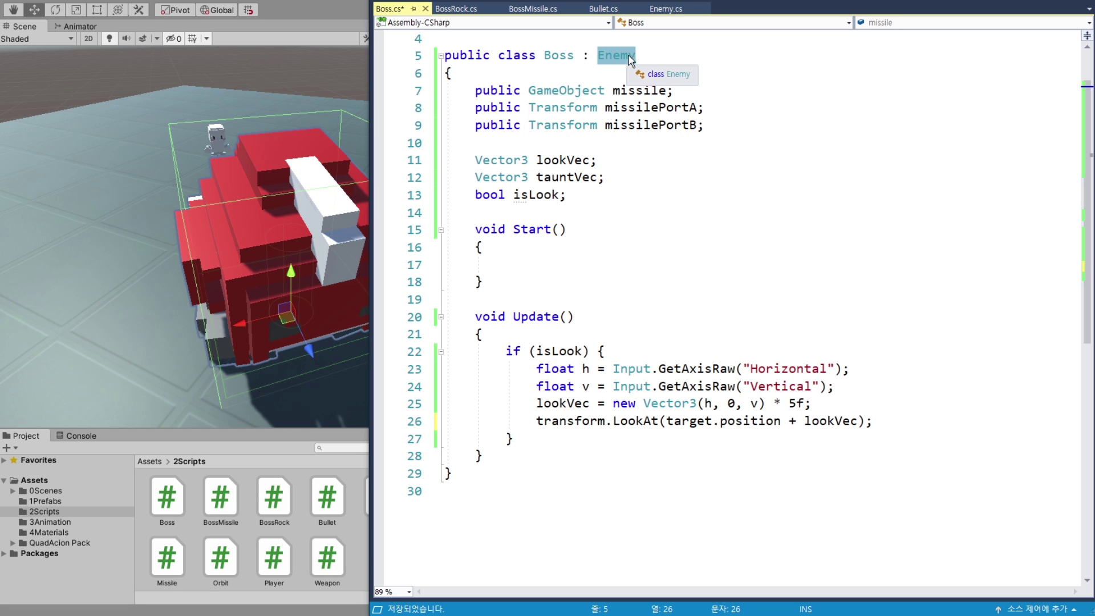
pyautogui.click(670, 9)
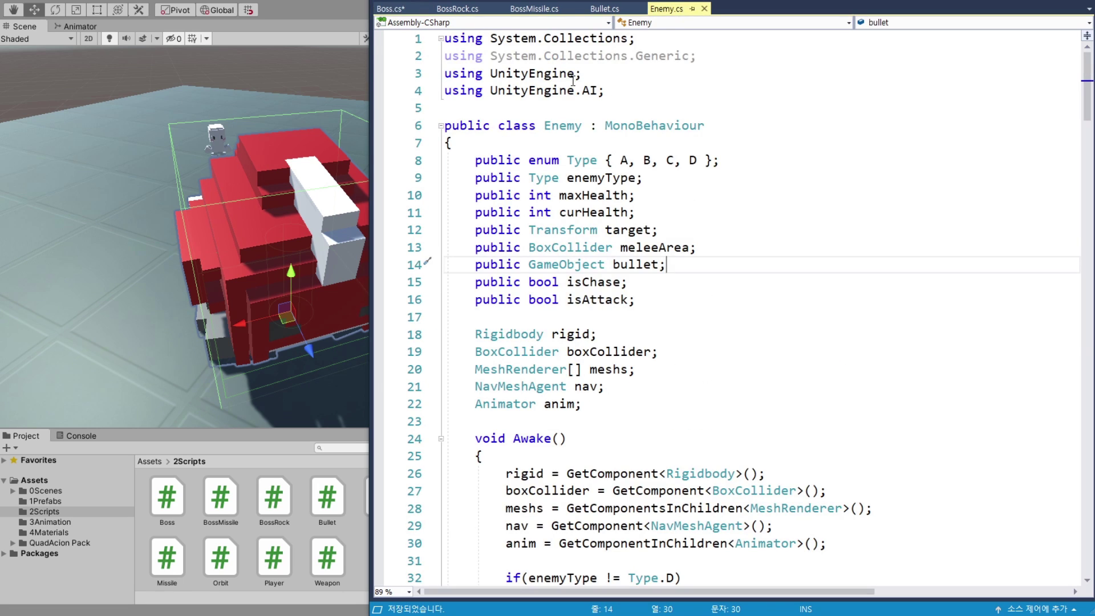
pyautogui.click(670, 231)
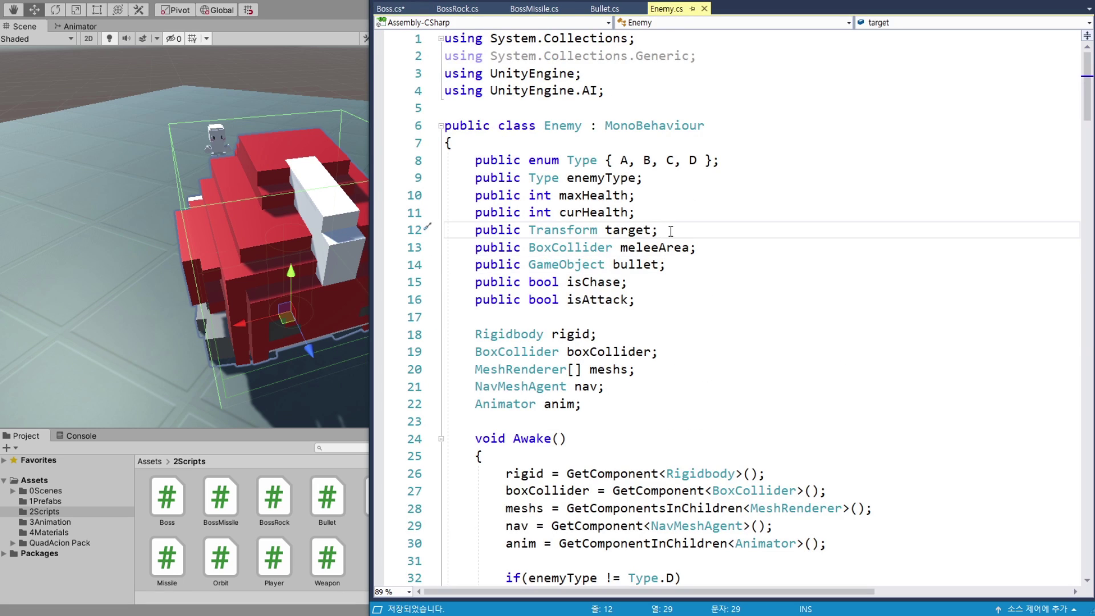
pyautogui.doubleClick(637, 230)
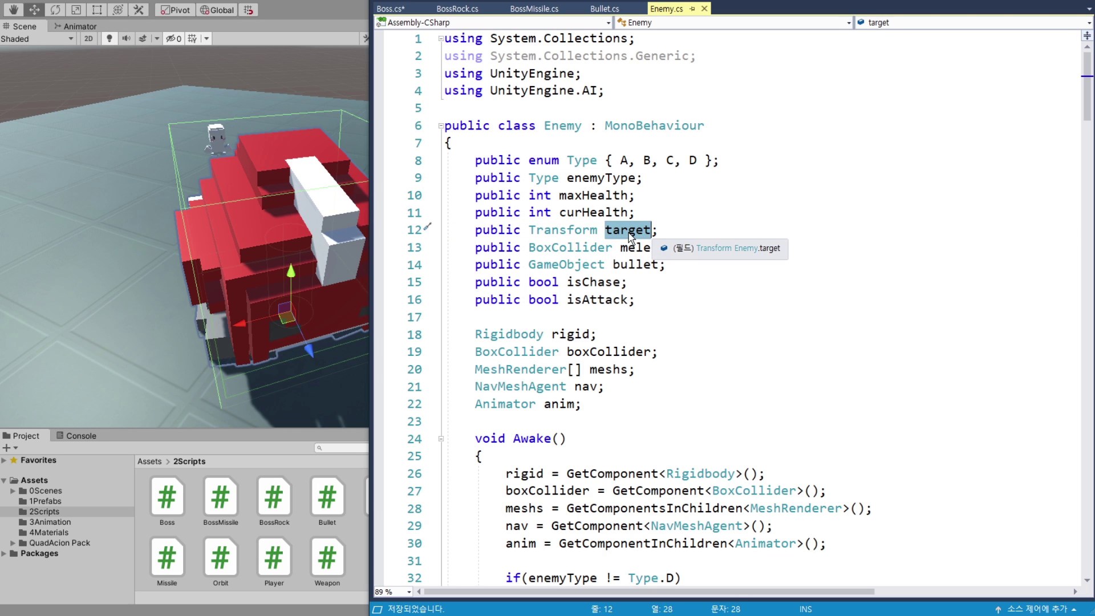
pyautogui.click(389, 8)
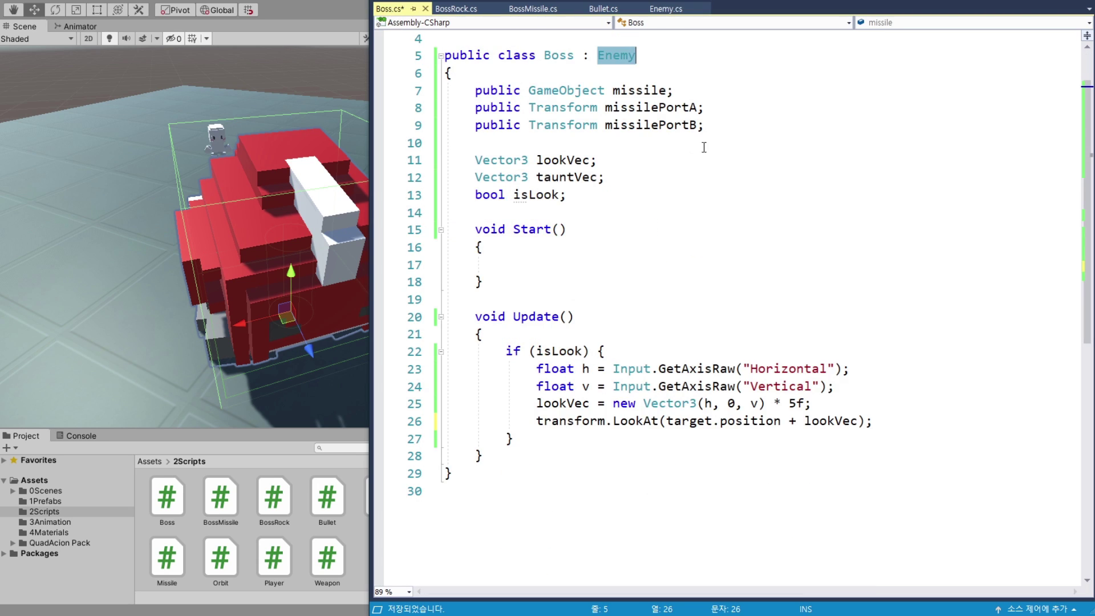
pyautogui.click(685, 425)
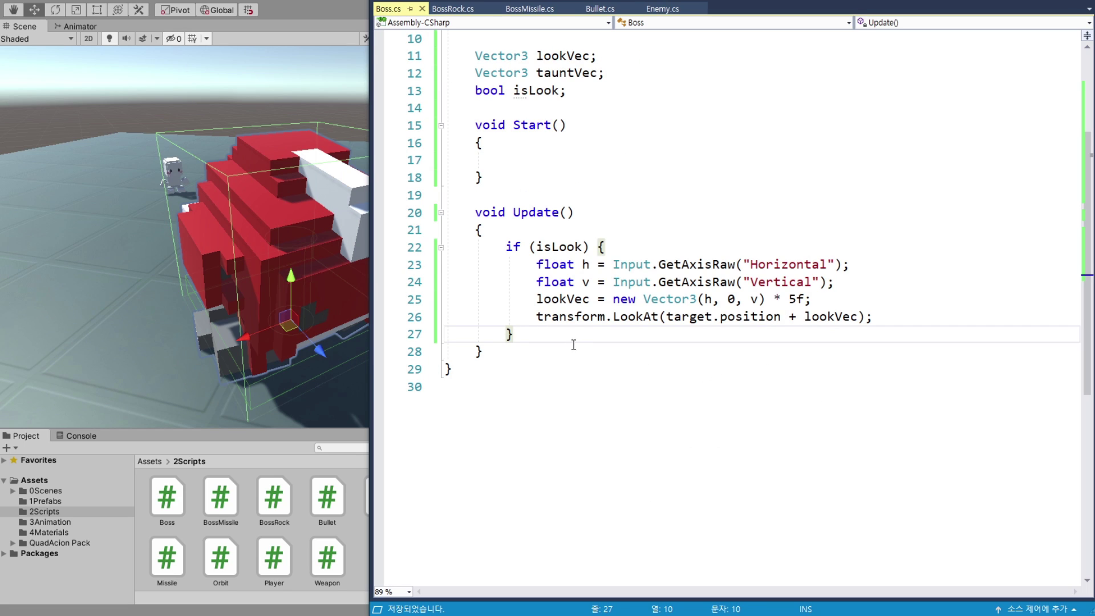
# Set isLook = true in Start(), save Boss.cs, and return to Unity.
pyautogui.doubleClick(573, 246)
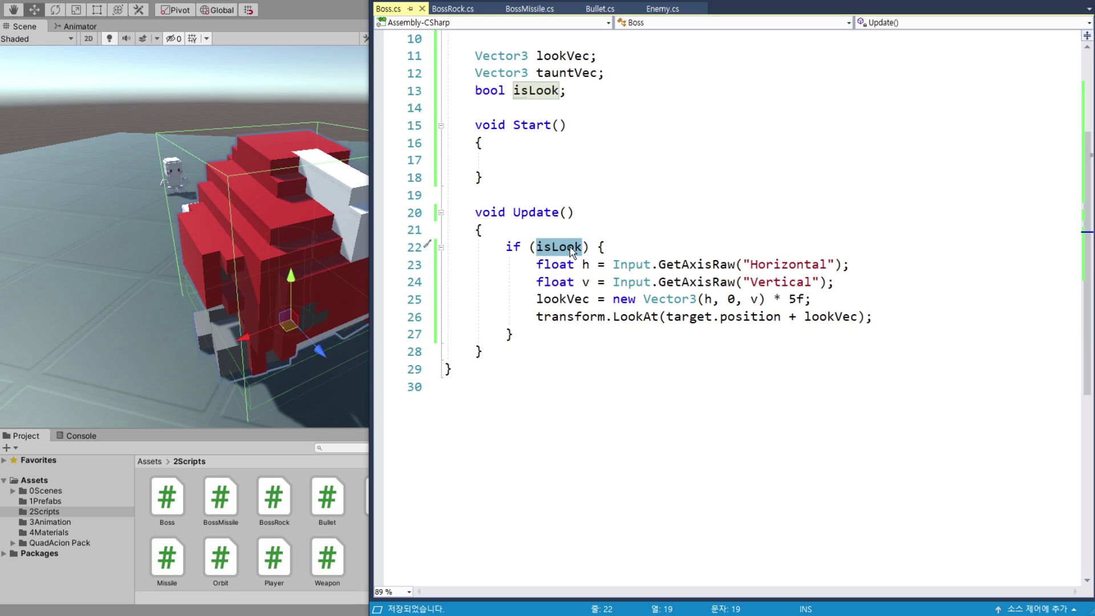
pyautogui.click(530, 160)
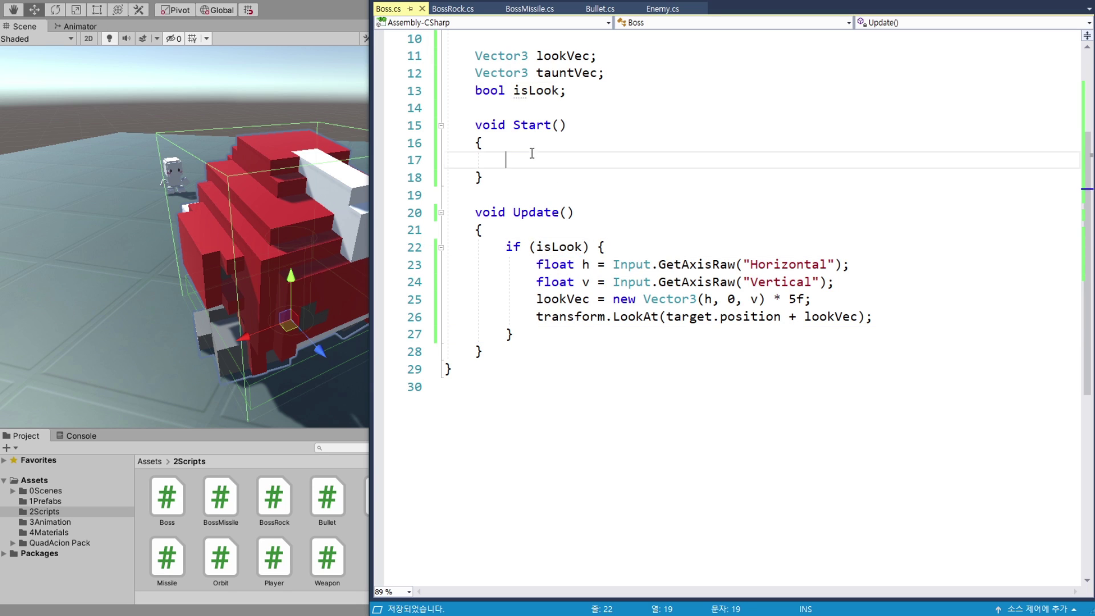
pyautogui.write('isLook = true')
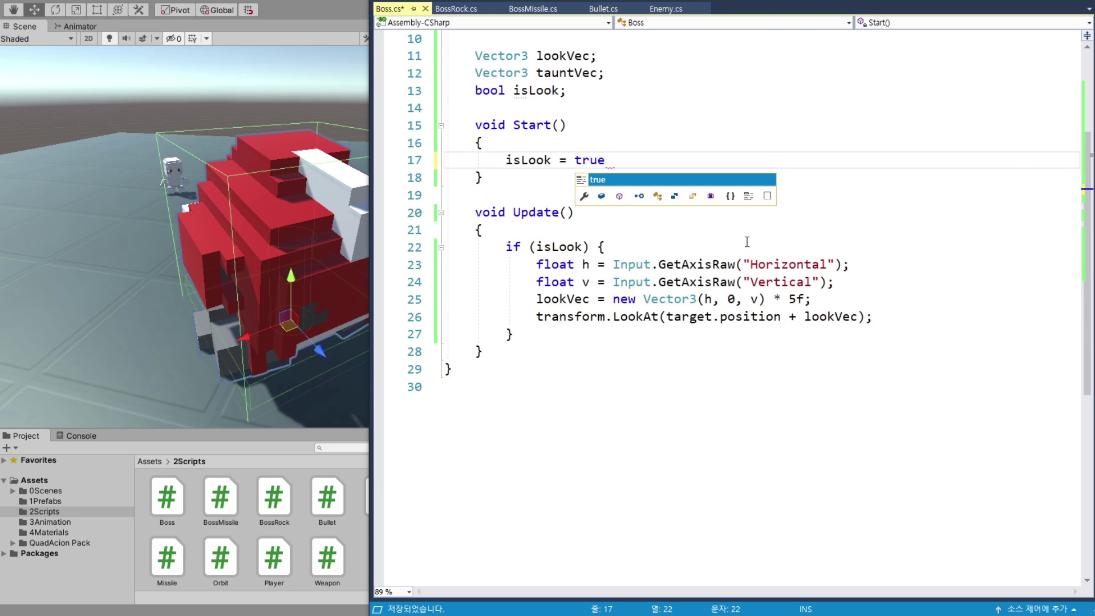
pyautogui.write(';')
pyautogui.hotkey('ctrl', 's')
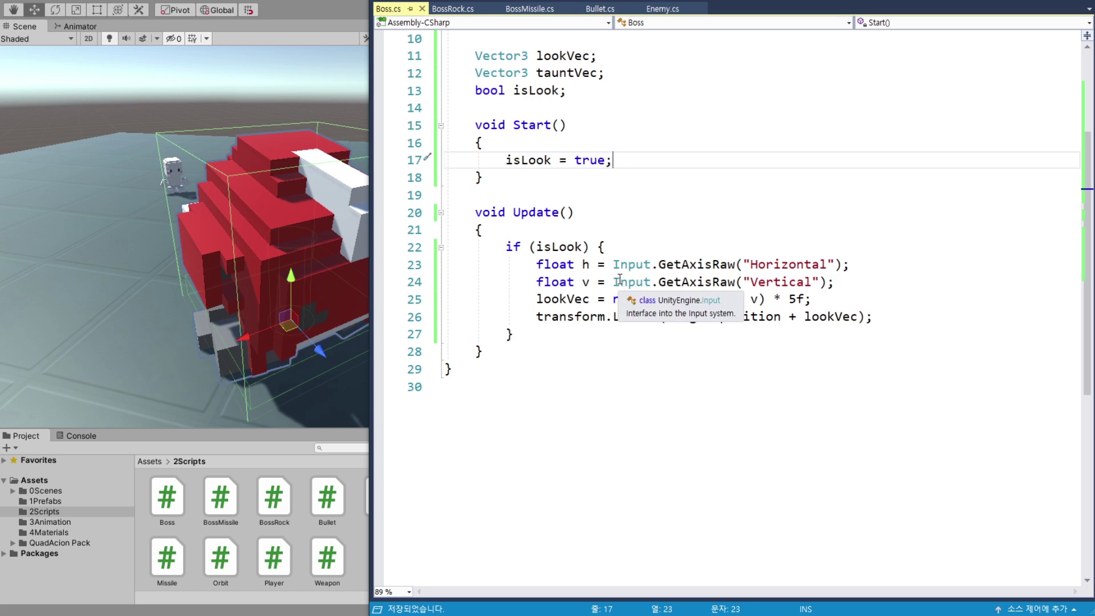
pyautogui.click(304, 26)
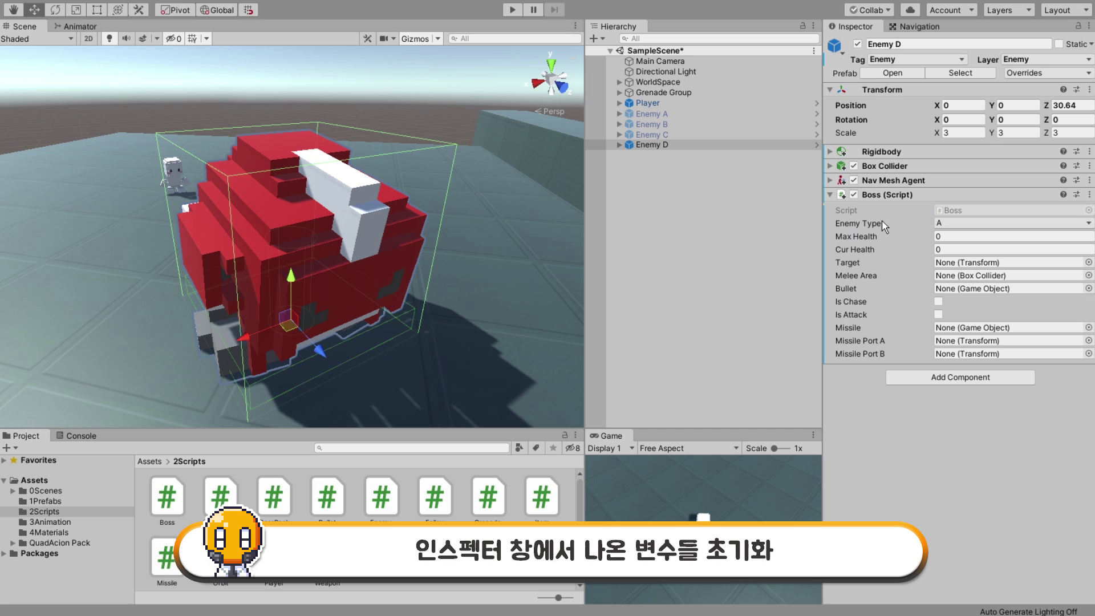
# Set the Boss component's Enemy Type to D, Cur Health to 100 and Target to Player.
pyautogui.click(944, 223)
pyautogui.click(963, 280)
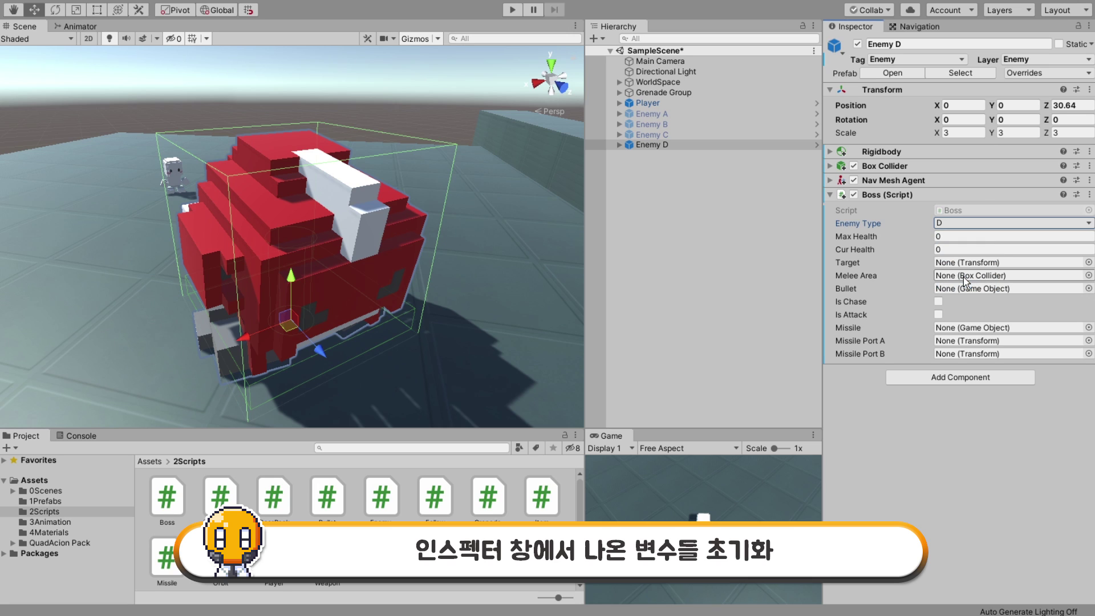
pyautogui.click(954, 235)
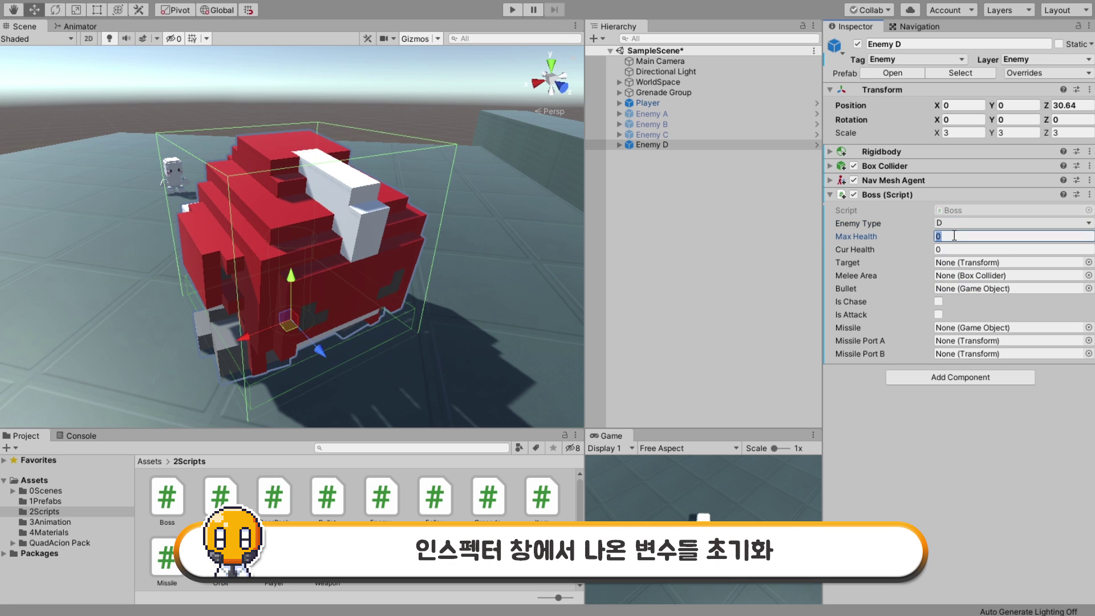
pyautogui.write('100')
pyautogui.press('Tab')
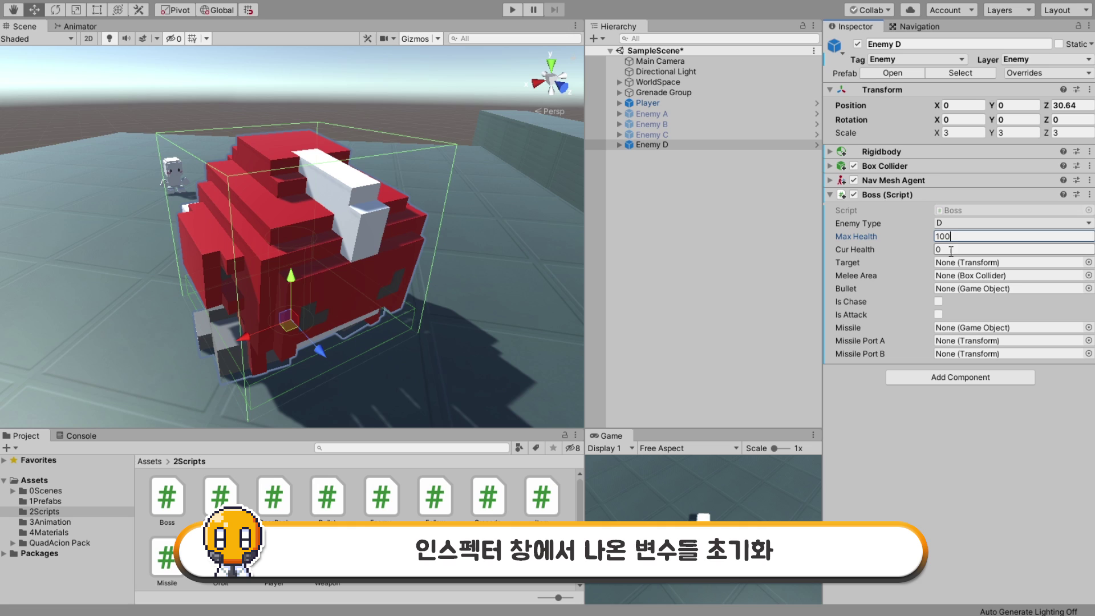
pyautogui.write('100')
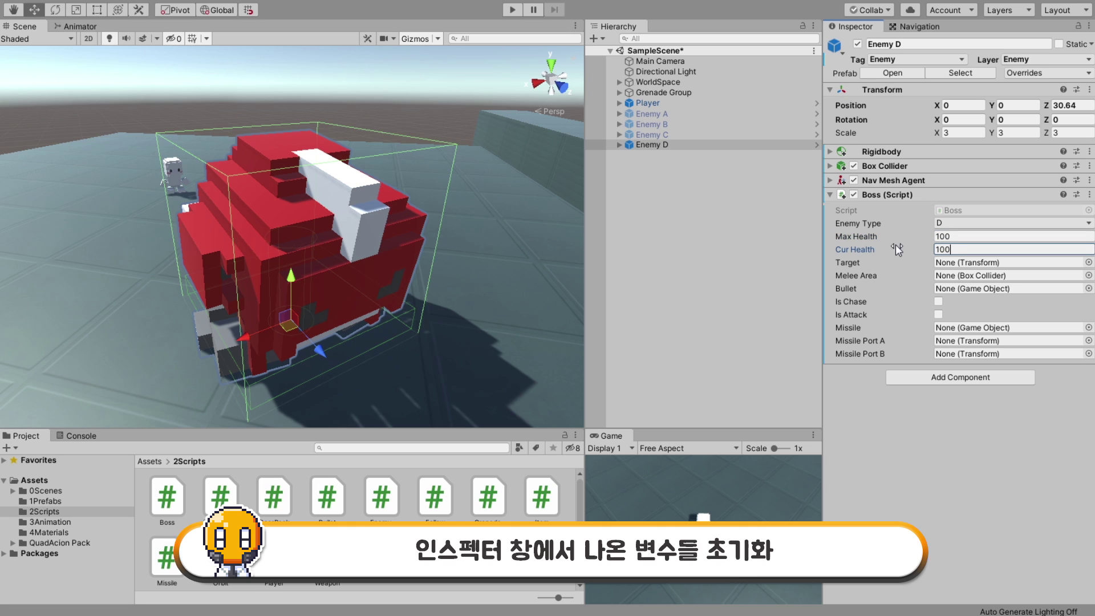
pyautogui.moveTo(649, 104); pyautogui.dragTo(945, 263)
# Assign Enemy D's Melee Area child to the Boss component's Melee Area field.
pyautogui.click(619, 146)
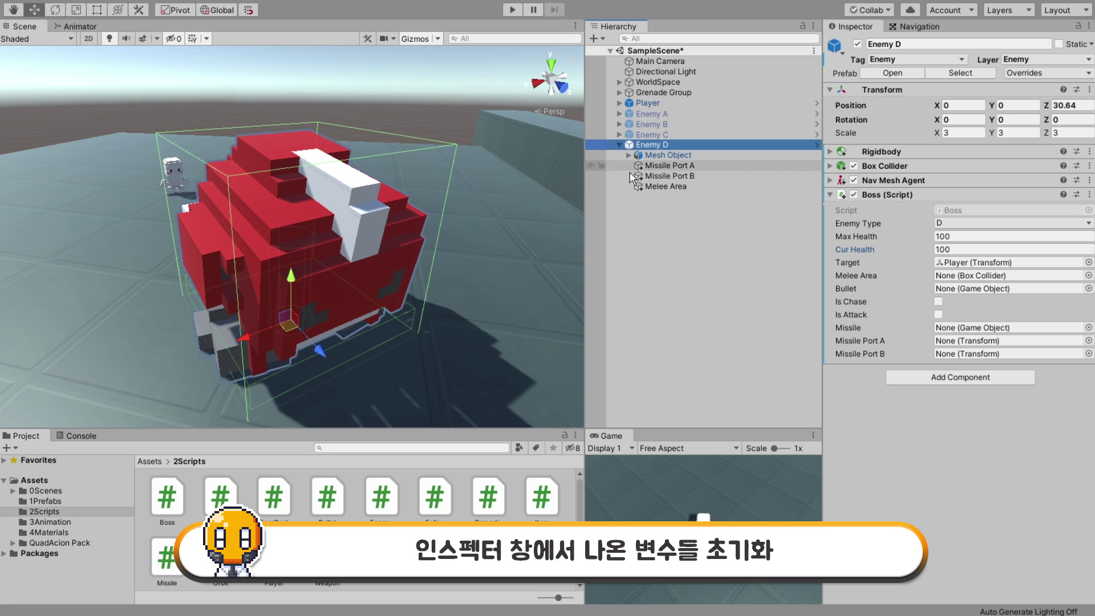
pyautogui.click(669, 190)
pyautogui.keyDown('alt'); pyautogui.moveTo(471, 317); pyautogui.dragTo(357, 280); pyautogui.keyUp('alt')
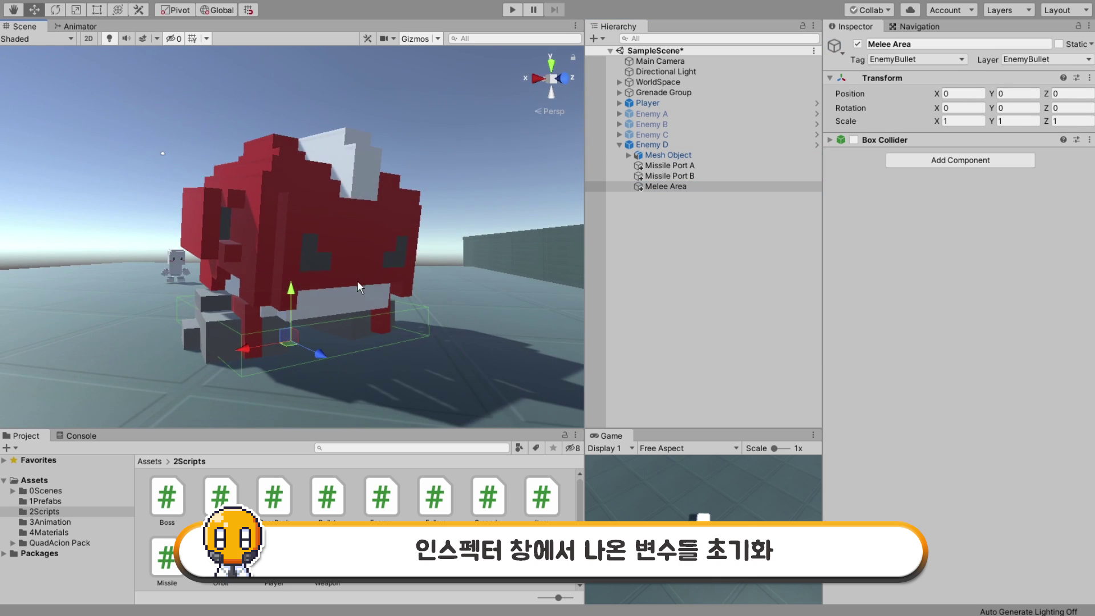
pyautogui.click(651, 144)
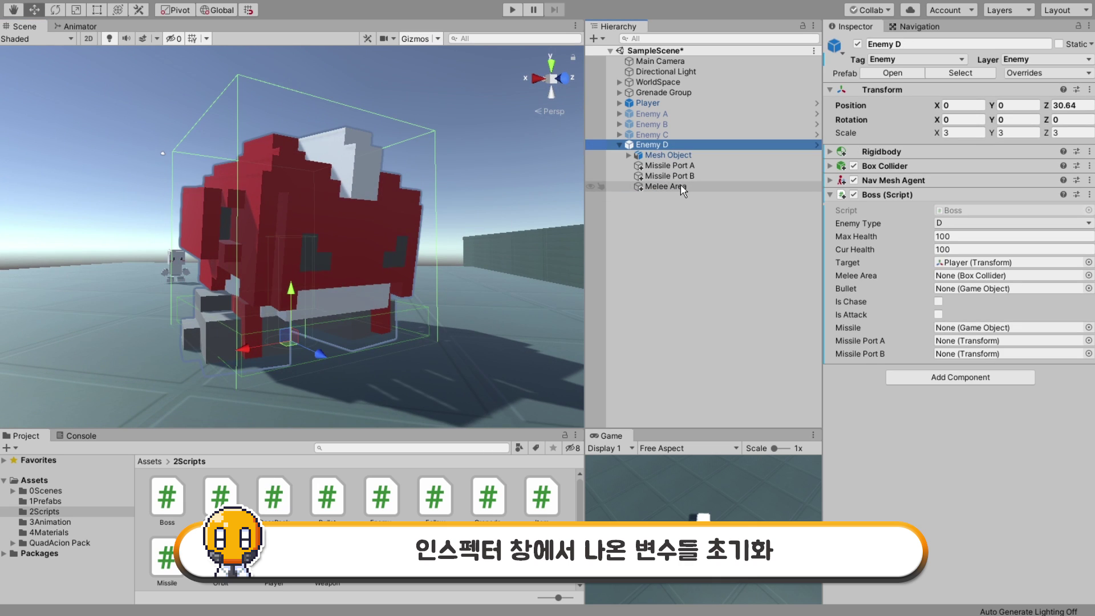
pyautogui.moveTo(681, 186); pyautogui.dragTo(945, 275)
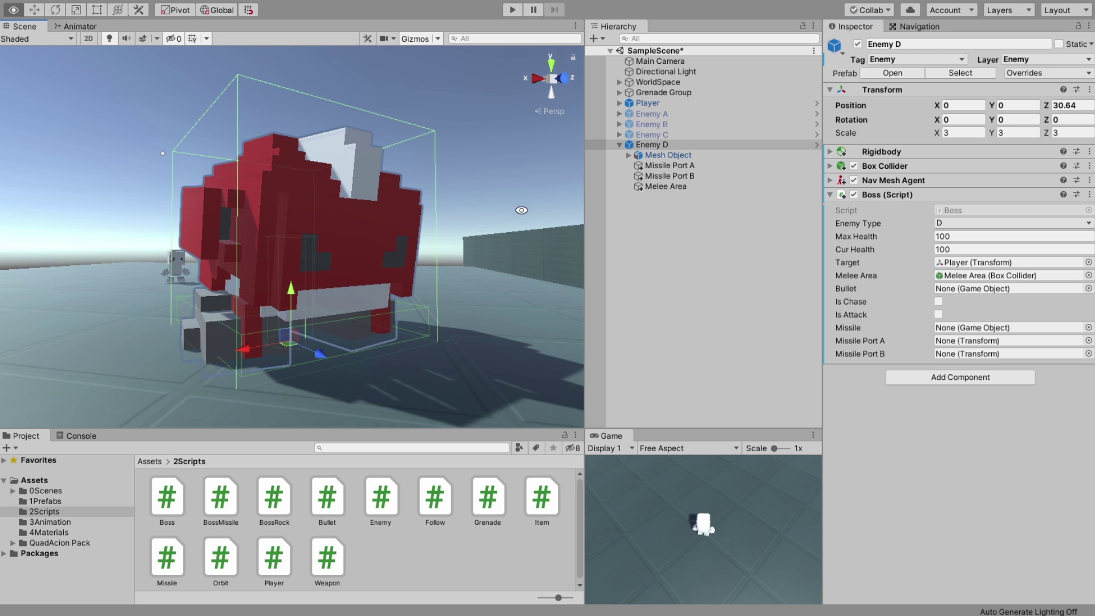
pyautogui.keyDown('alt'); pyautogui.moveTo(502, 257); pyautogui.dragTo(528, 326); pyautogui.keyUp('alt')
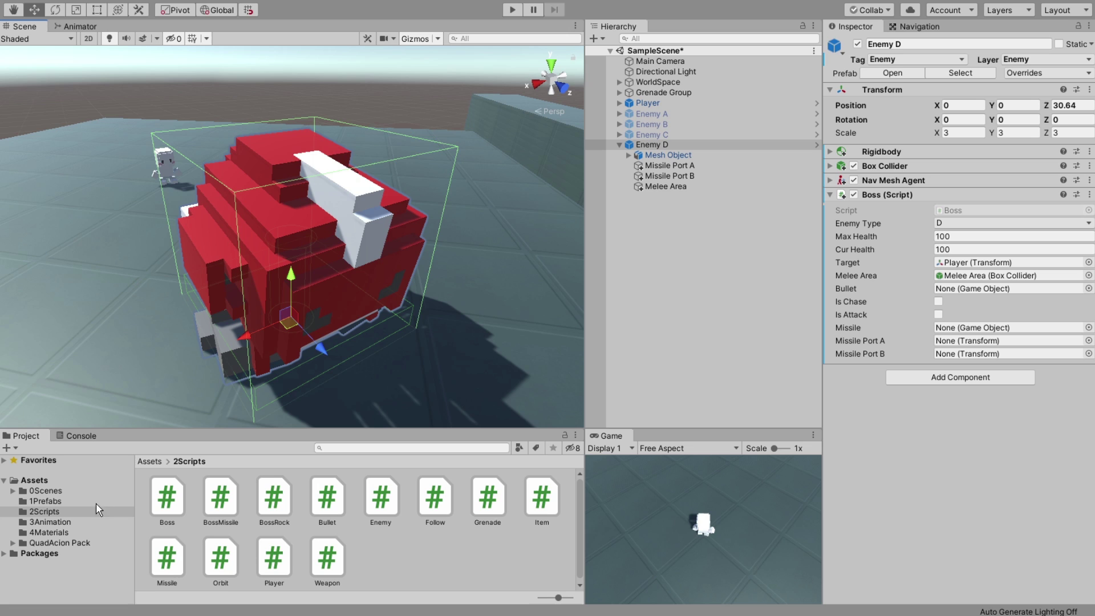
# Assign Boss Rock as Bullet, Boss Missile as Missile, both Missile Ports, and save the scene.
pyautogui.click(47, 501)
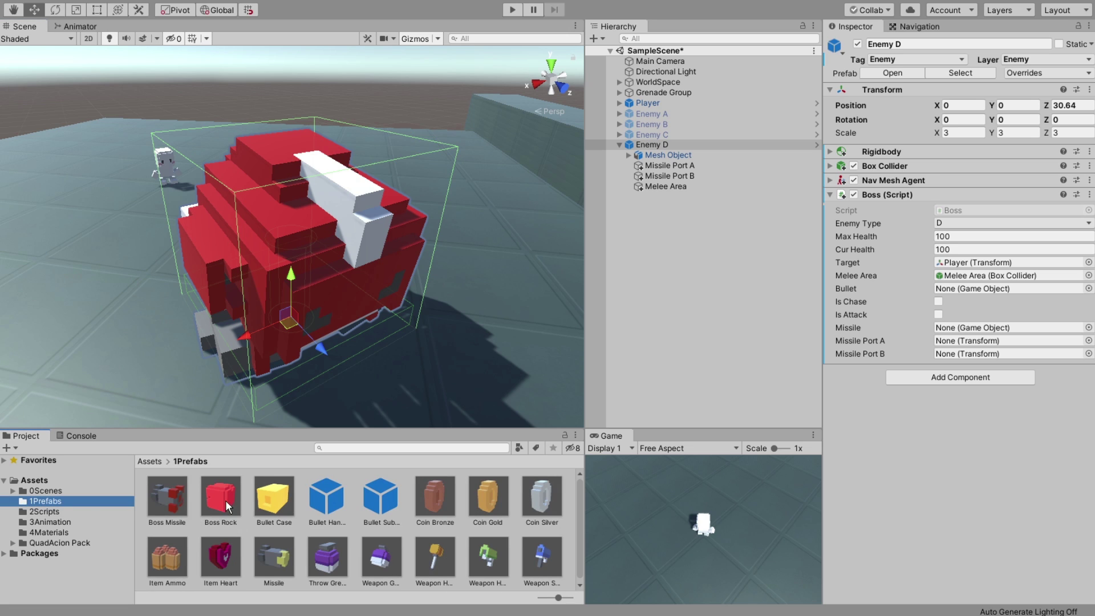
pyautogui.moveTo(223, 502); pyautogui.dragTo(962, 290)
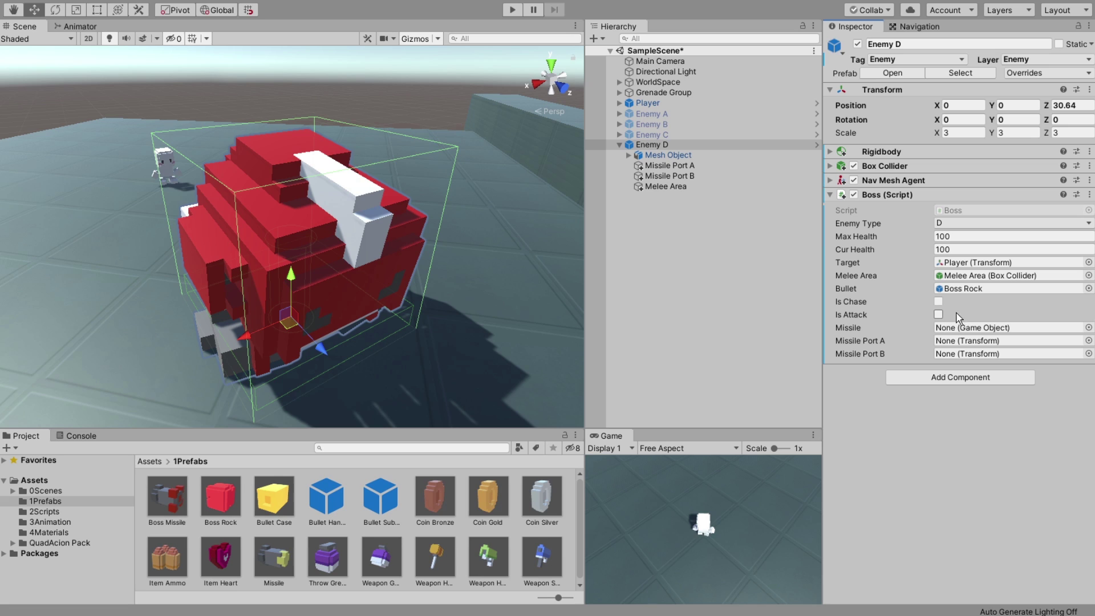
pyautogui.moveTo(167, 496); pyautogui.dragTo(967, 328)
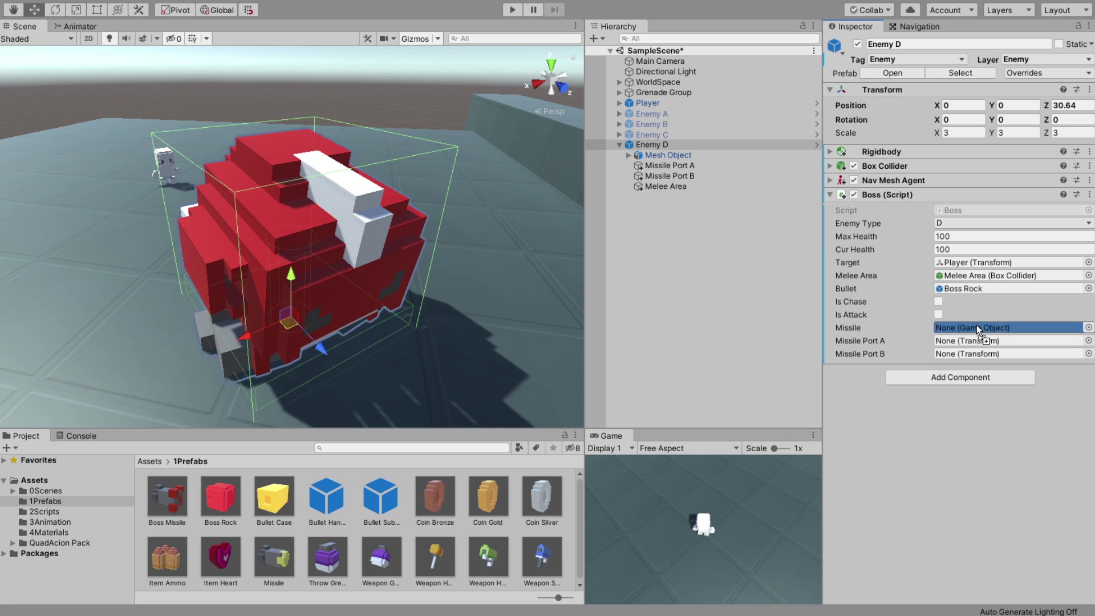
pyautogui.moveTo(668, 166); pyautogui.dragTo(969, 341)
pyautogui.moveTo(668, 176); pyautogui.dragTo(967, 357)
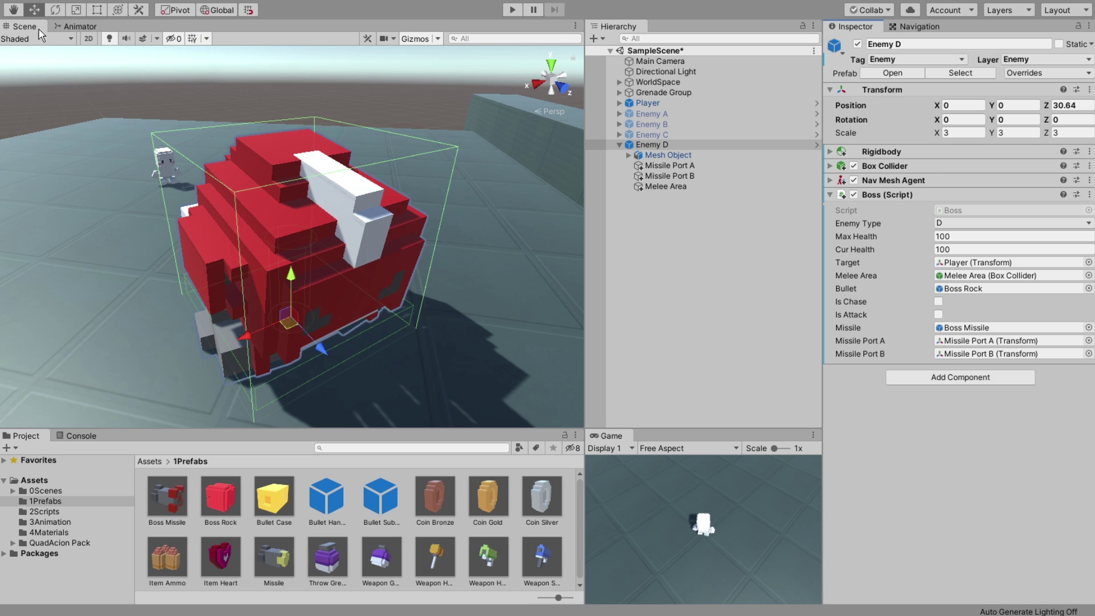
pyautogui.hotkey('ctrl', 's')
# Play test, moving the player with W and S to confirm the boss turns to follow.
pyautogui.click(512, 11)
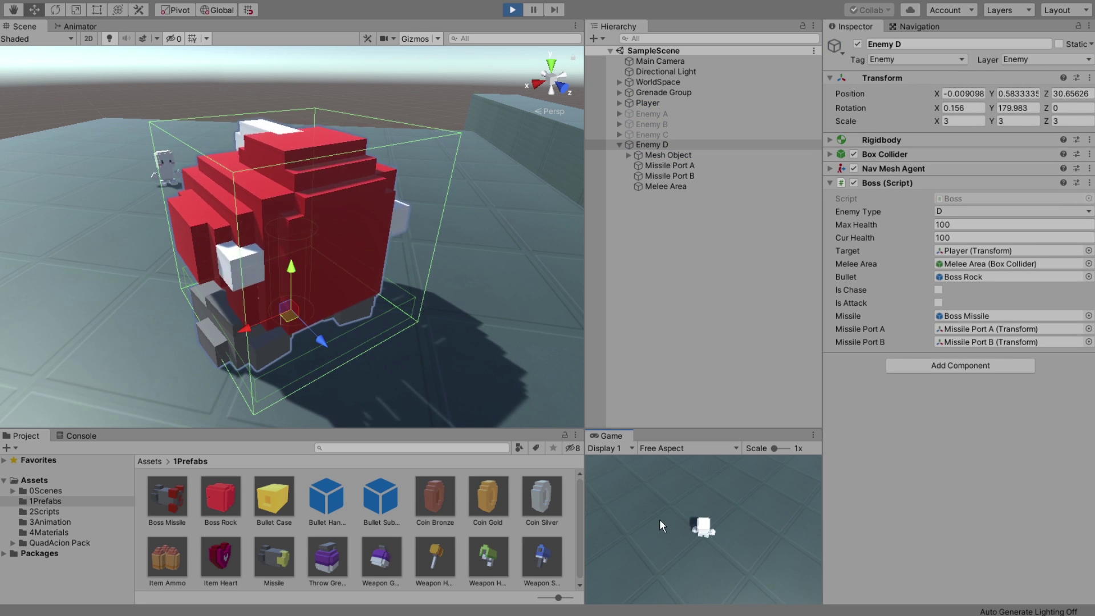
pyautogui.keyDown('alt'); pyautogui.moveTo(399, 256); pyautogui.dragTo(318, 313); pyautogui.keyUp('alt')
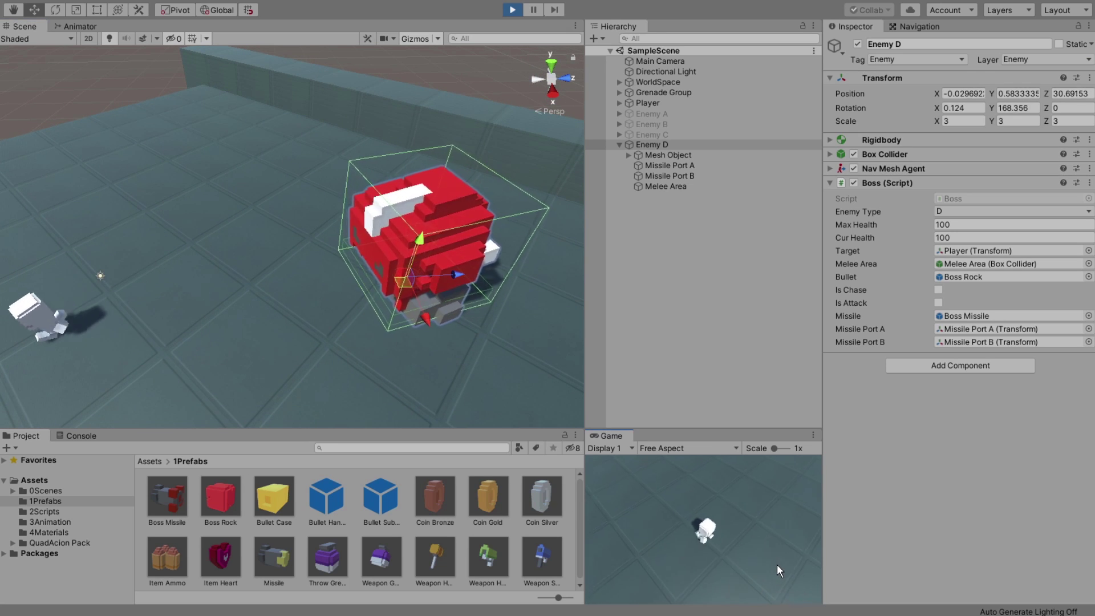
pyautogui.press('w')
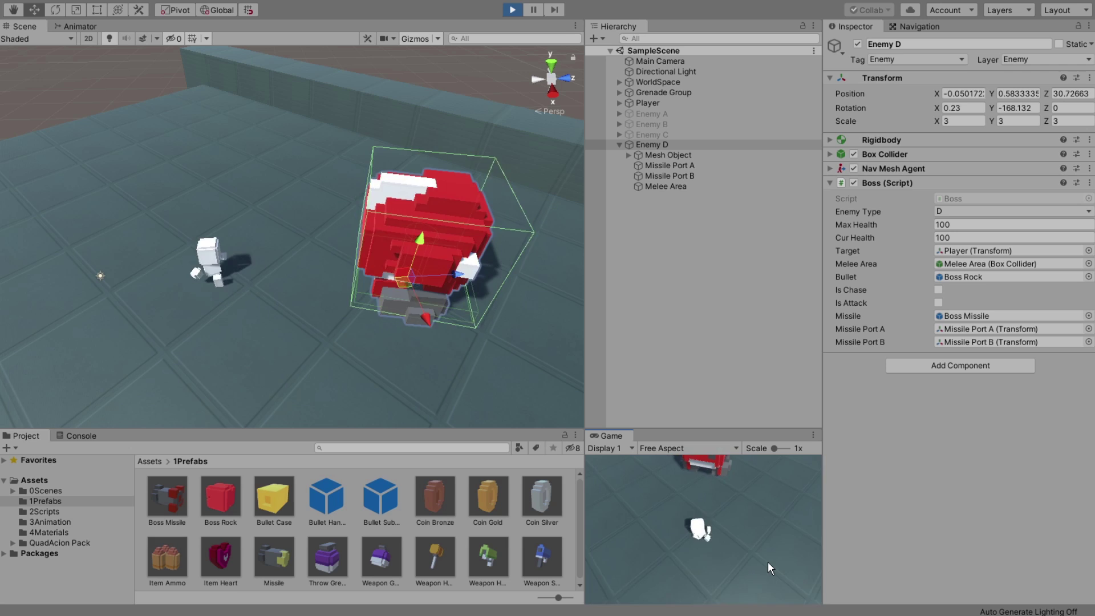
pyautogui.press('w')
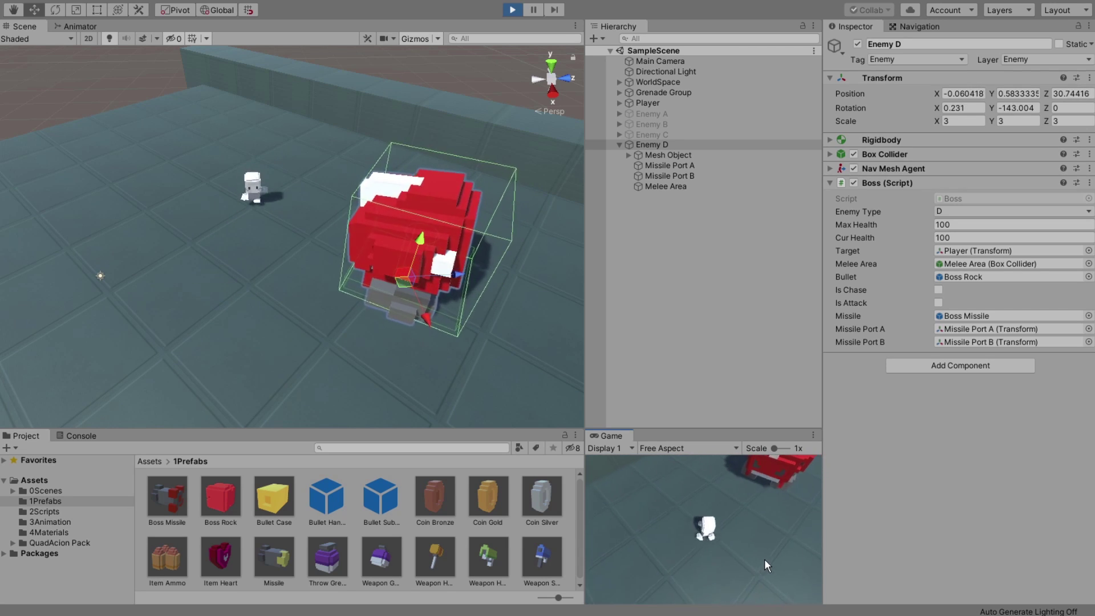
pyautogui.press('s')
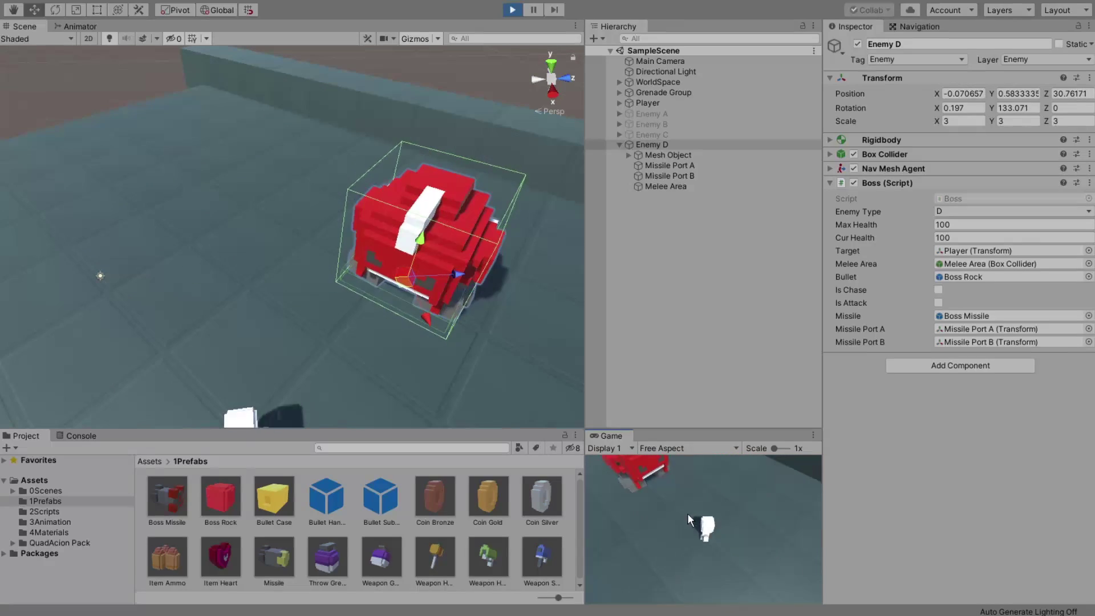
pyautogui.press('w')
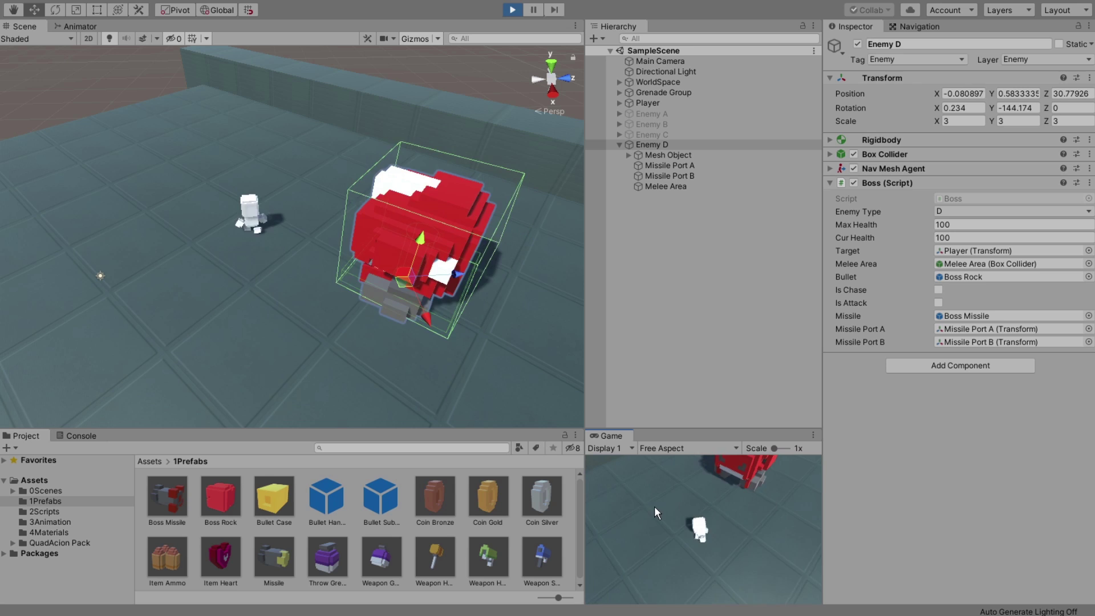
pyautogui.press('s')
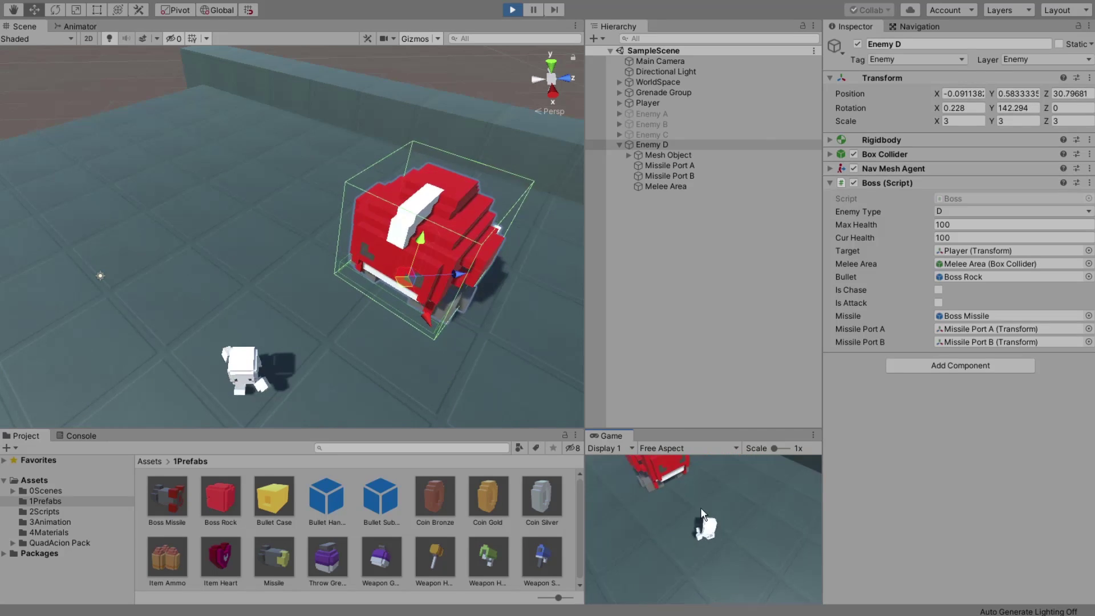
pyautogui.press('w')
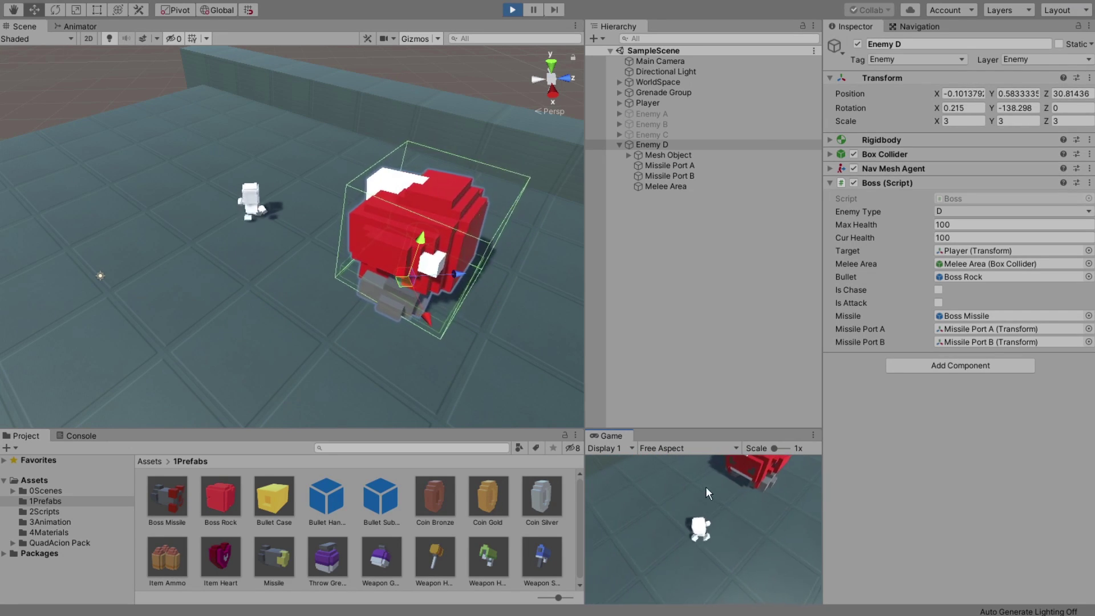
pyautogui.press('s')
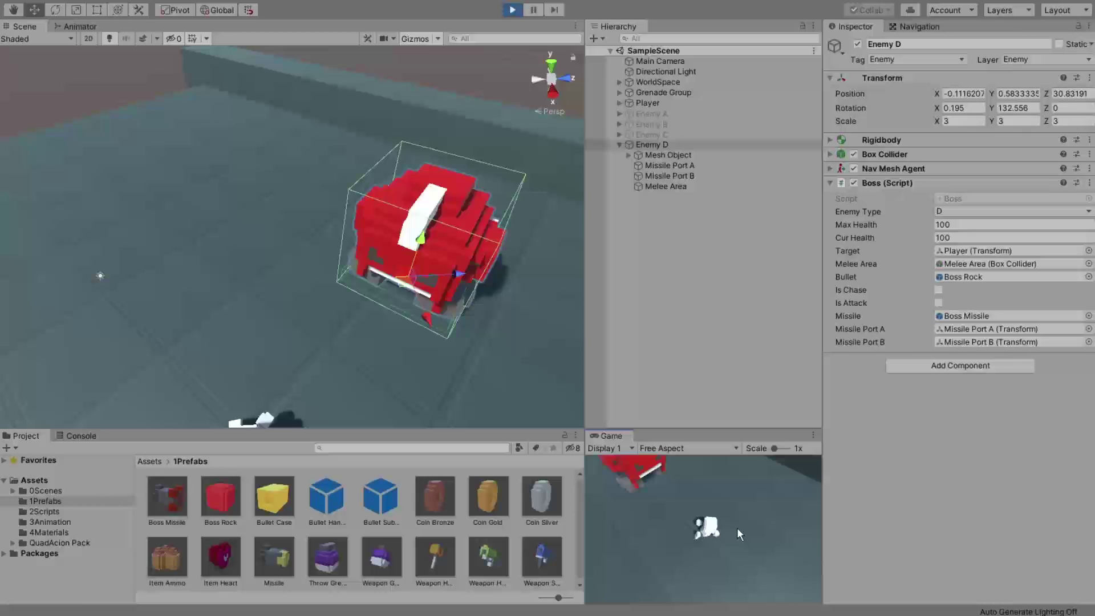
pyautogui.press('w')
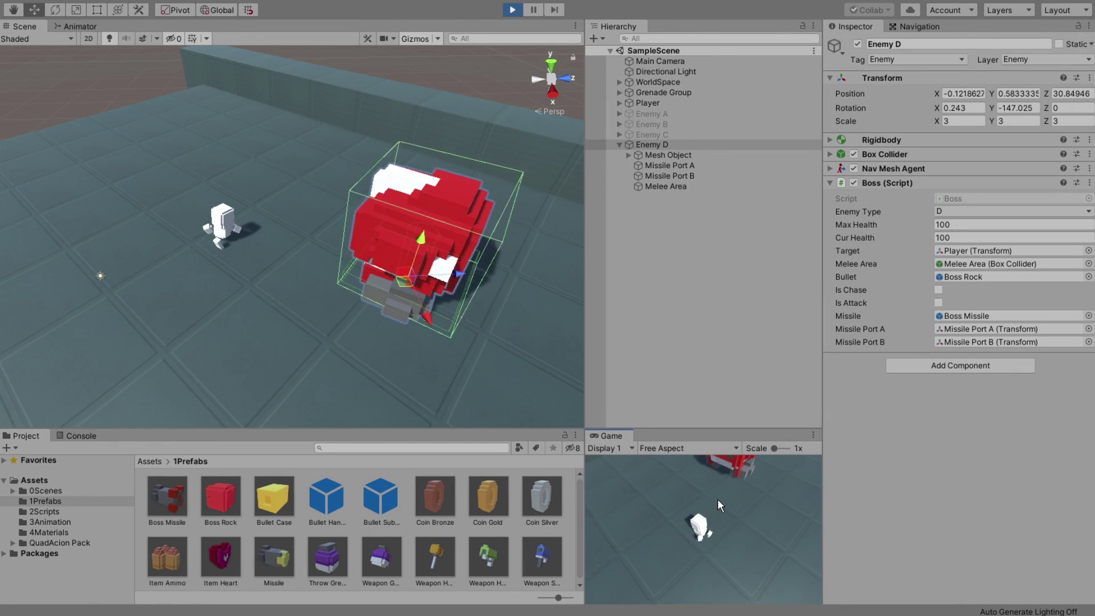
pyautogui.press('s')
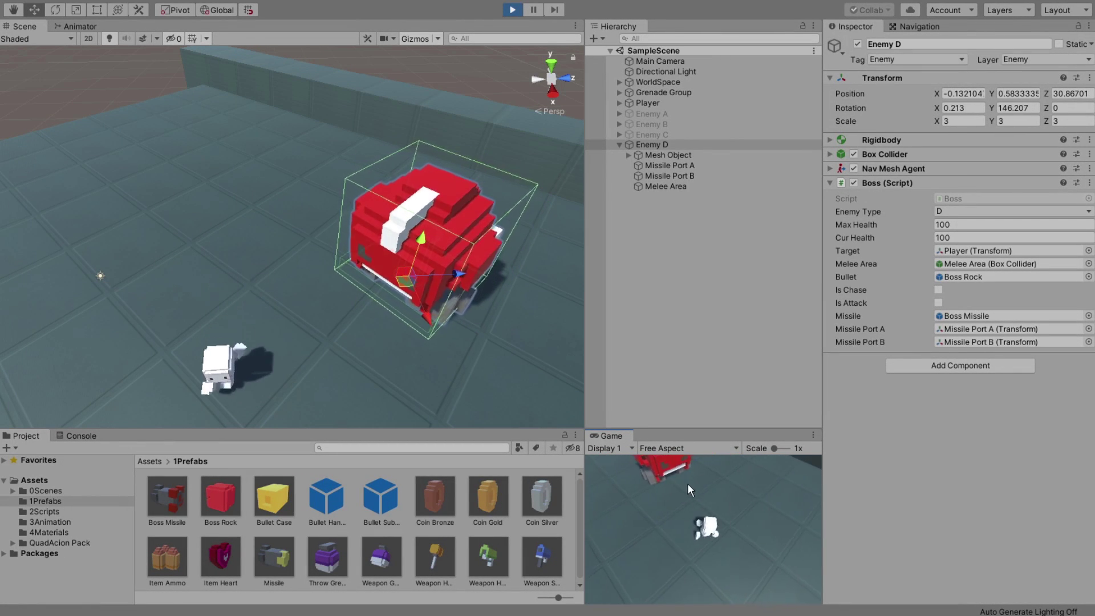
pyautogui.press('w')
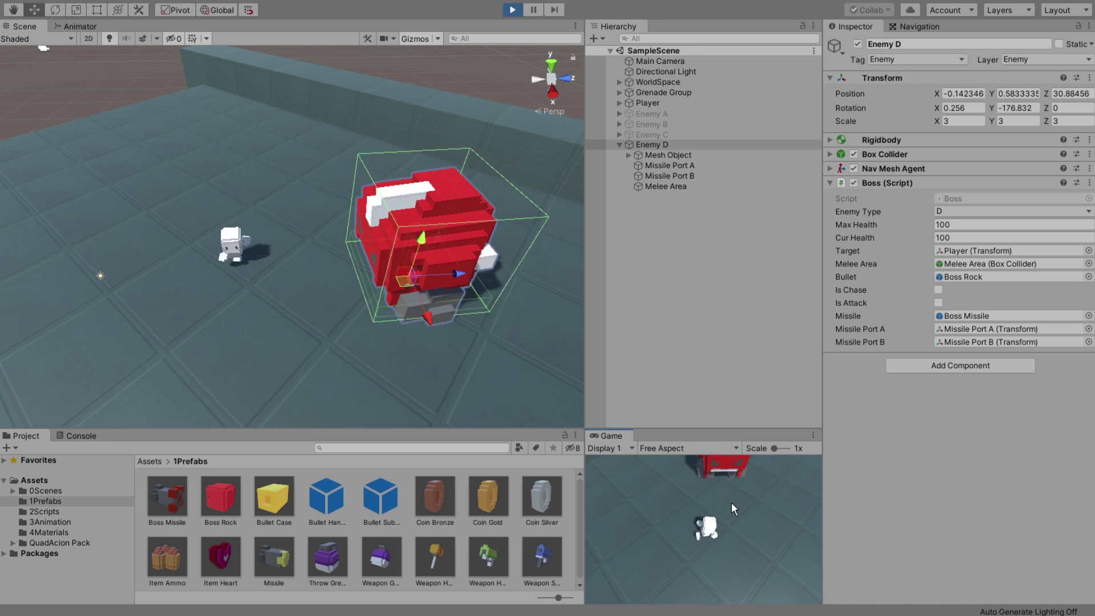
pyautogui.press('s')
pyautogui.press('w')
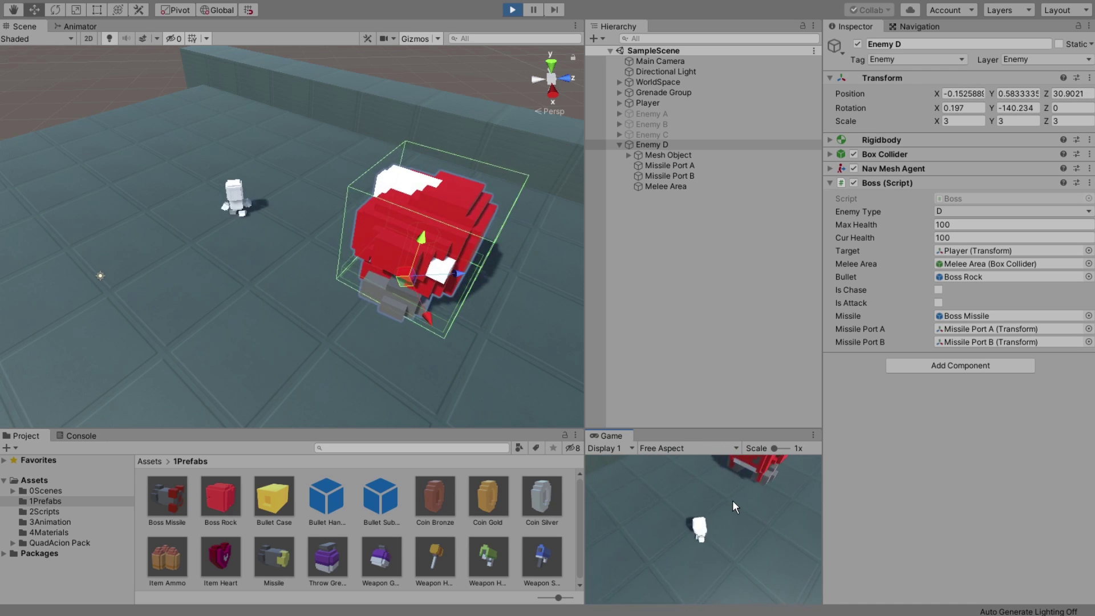
pyautogui.press('s')
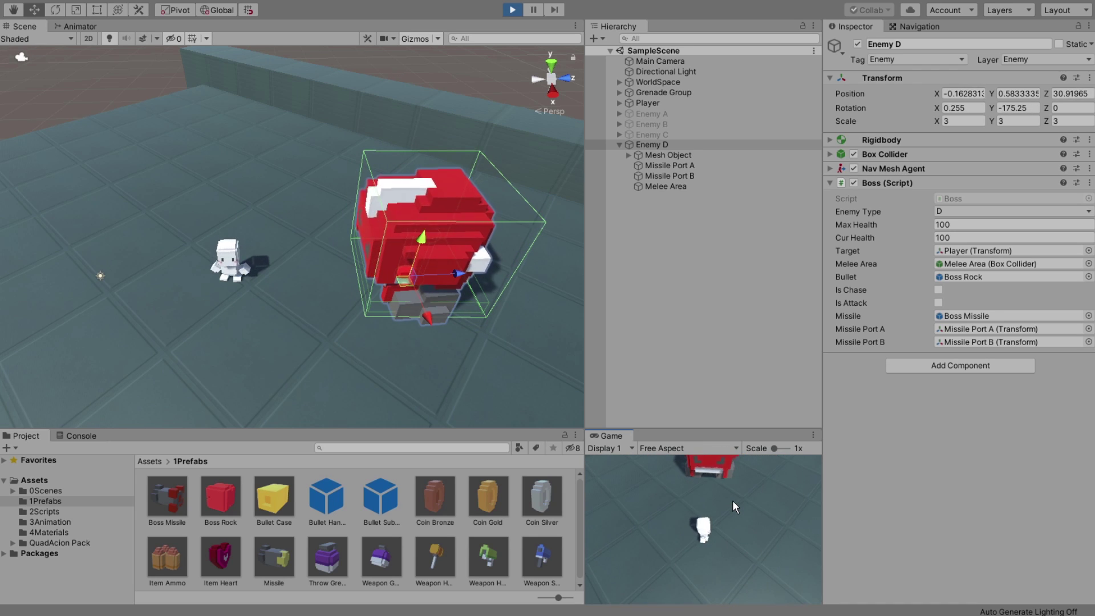
pyautogui.press('w')
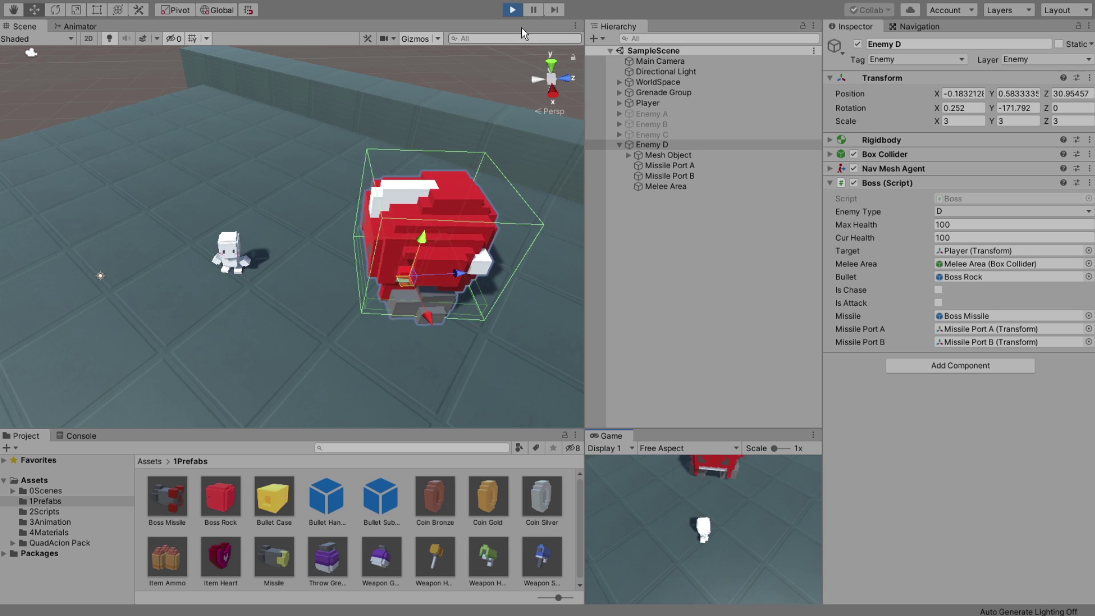
pyautogui.hotkey('ctrl', 'p')
pyautogui.hotkey('alt', 'Tab')
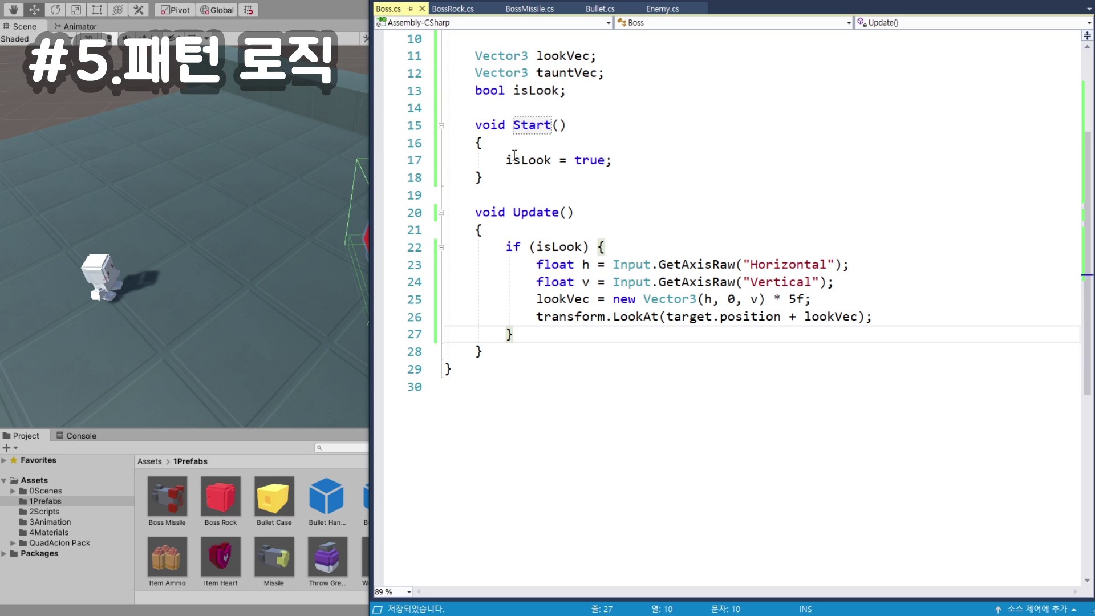
# Remove the isLook = true statement and rename the Start method to Awake.
pyautogui.press('Up')
pyautogui.press('Up')
pyautogui.press('Up')
pyautogui.press('Home')
pyautogui.hotkey('shift', 'End')
pyautogui.press('Delete')
pyautogui.doubleClick(531, 126)
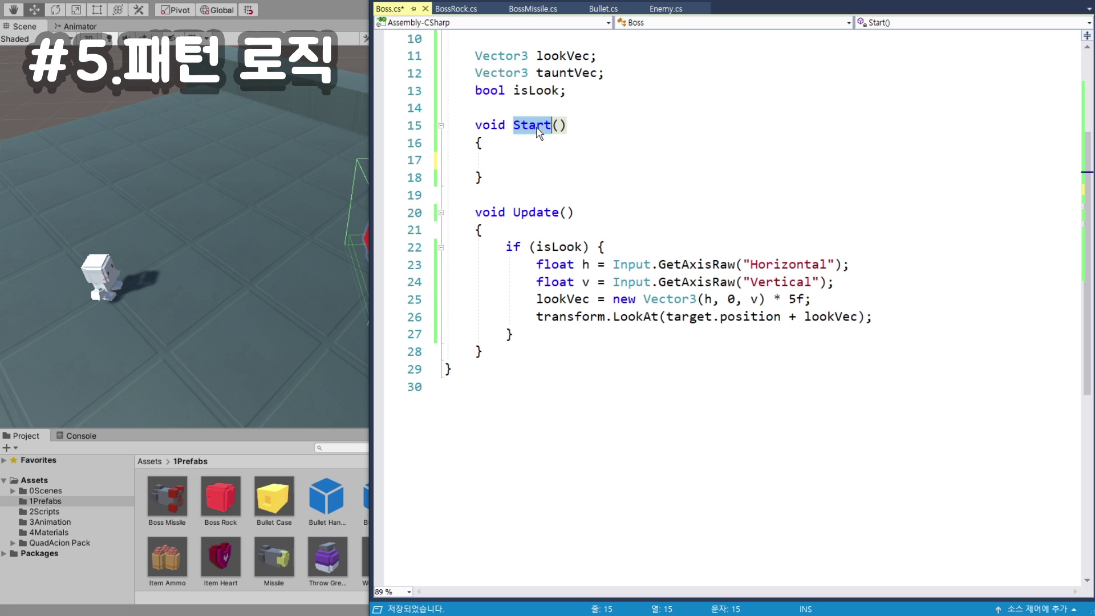
pyautogui.write('Awake')
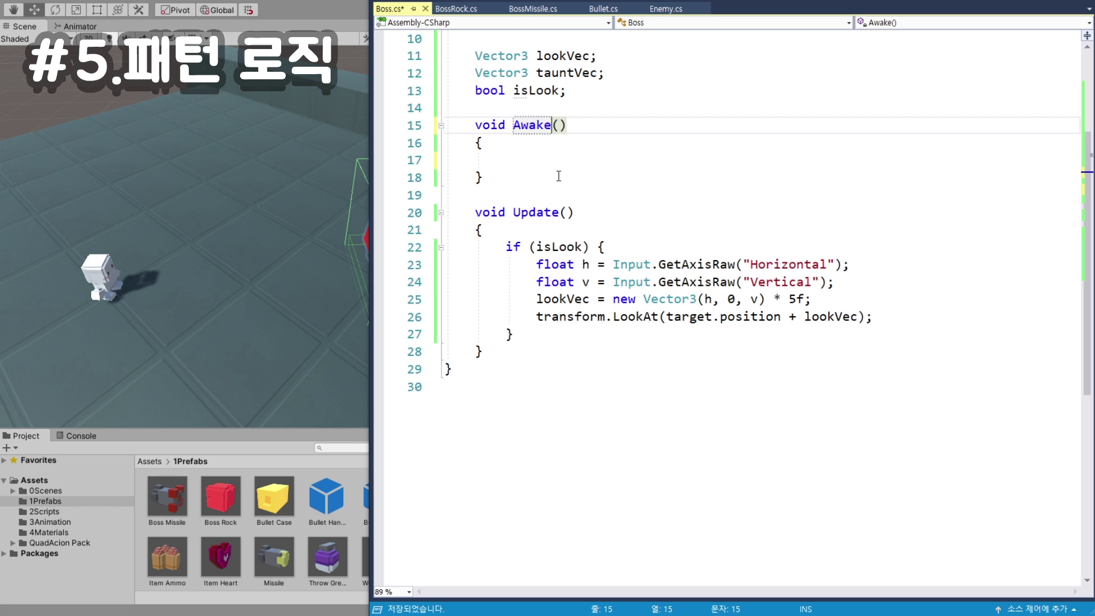
pyautogui.click(559, 161)
# Add an empty IEnumerator Think() coroutine below the Update method.
pyautogui.click(496, 353)
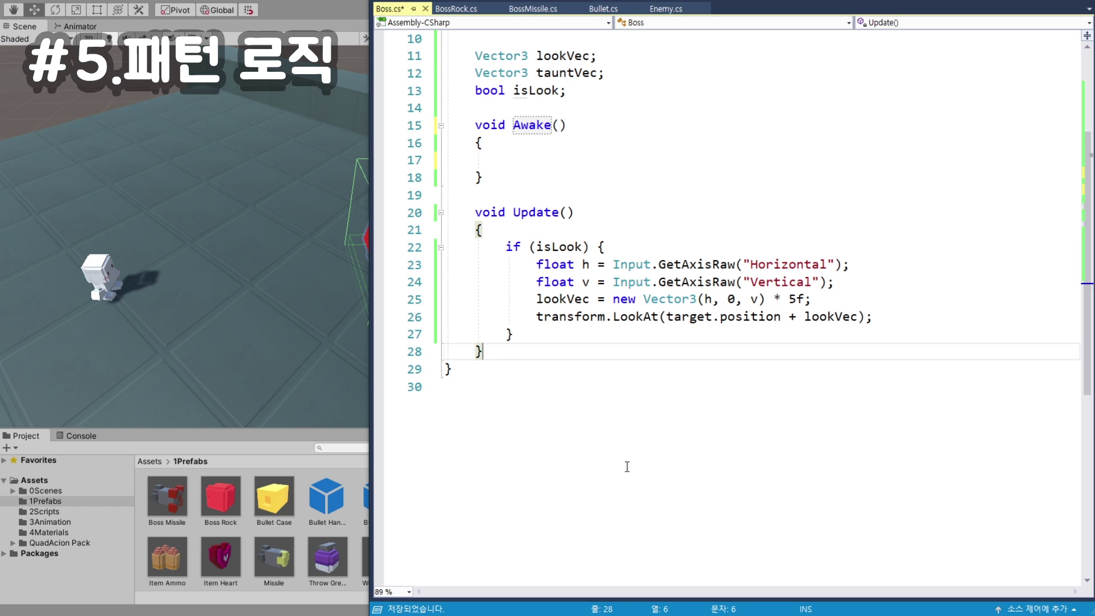
pyautogui.press('Return')
pyautogui.press('Return')
pyautogui.write('I')
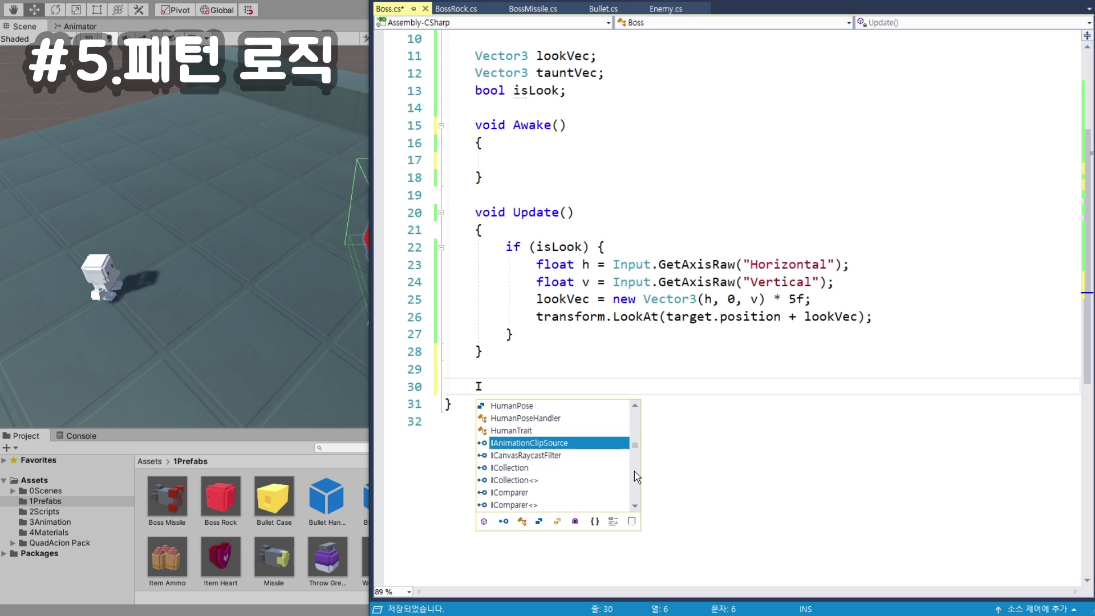
pyautogui.write('E')
pyautogui.press('Down')
pyautogui.press('Down')
pyautogui.press('Tab')
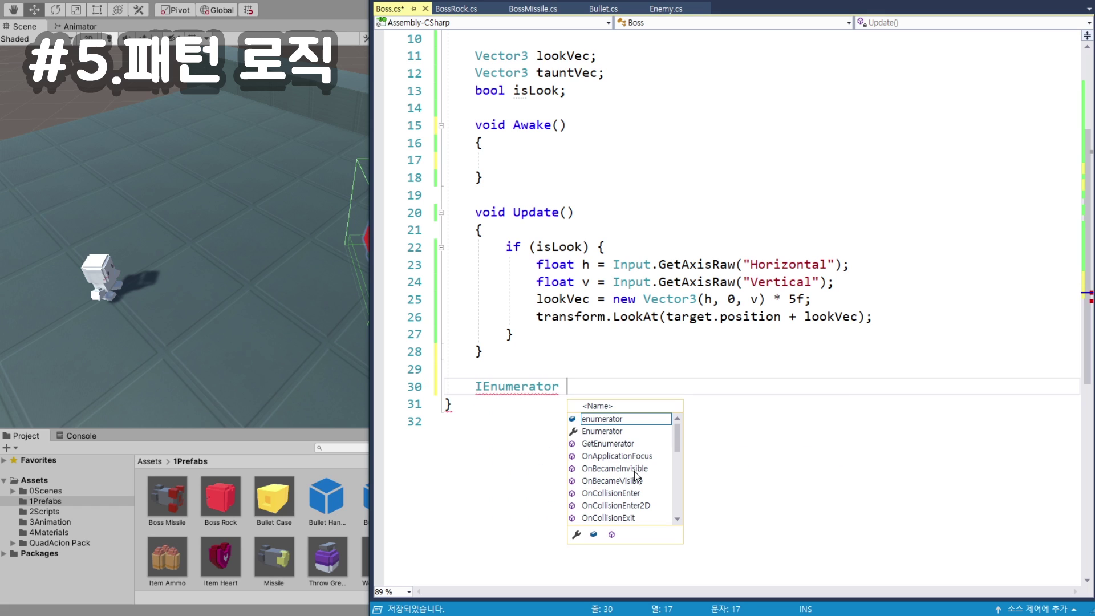
pyautogui.write('Think()')
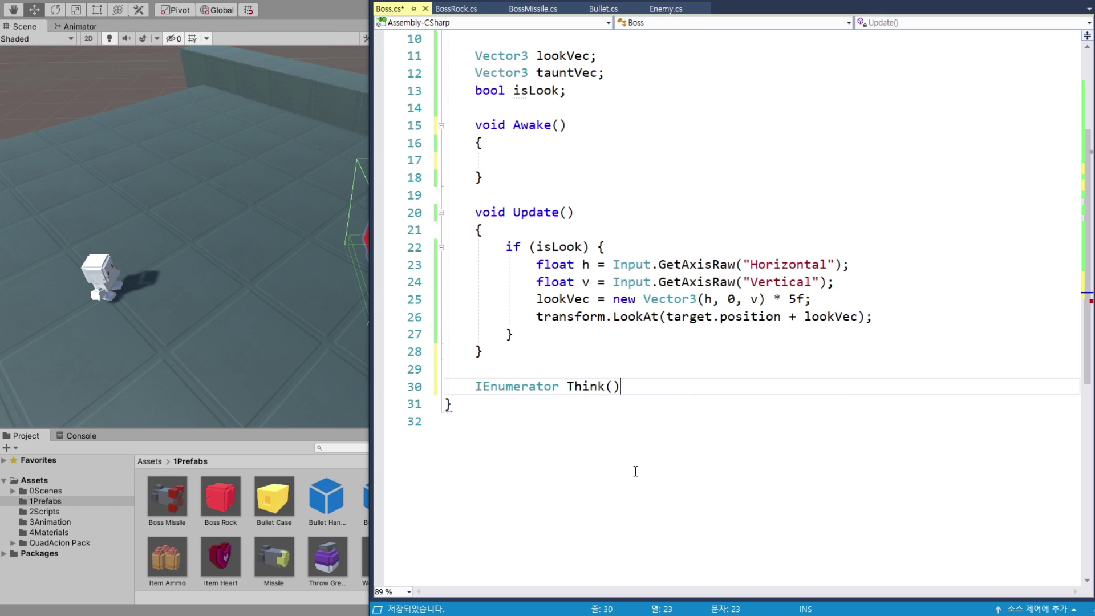
pyautogui.write(' {')
pyautogui.press('Return')
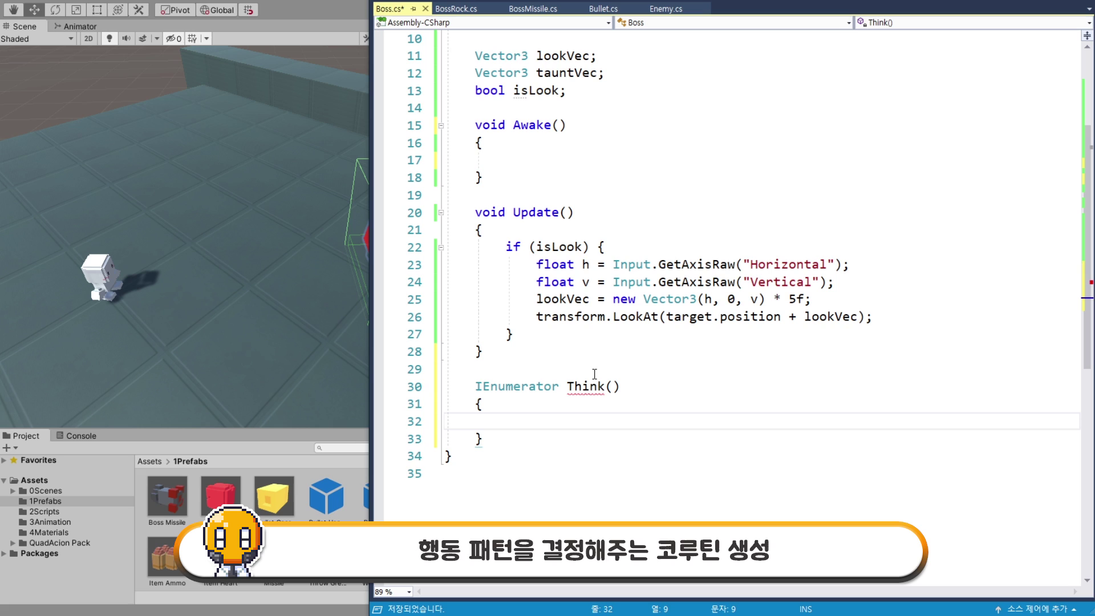
# Launch the coroutine from Awake with StartCoroutine(Think());.
pyautogui.doubleClick(585, 386)
pyautogui.click(558, 149)
pyautogui.click(549, 158)
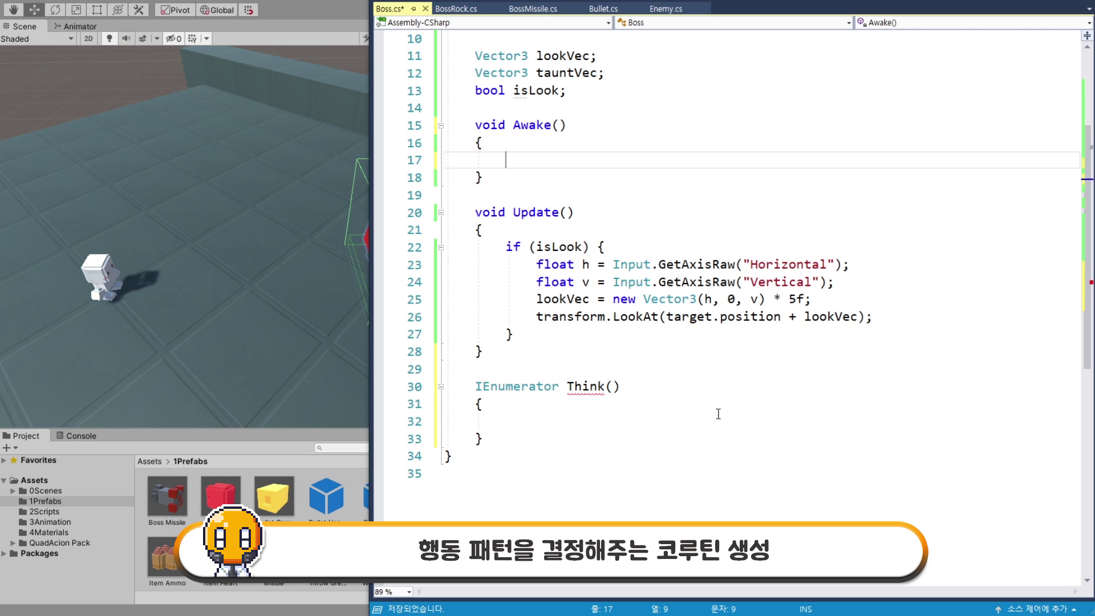
pyautogui.write('Start')
pyautogui.press('Tab')
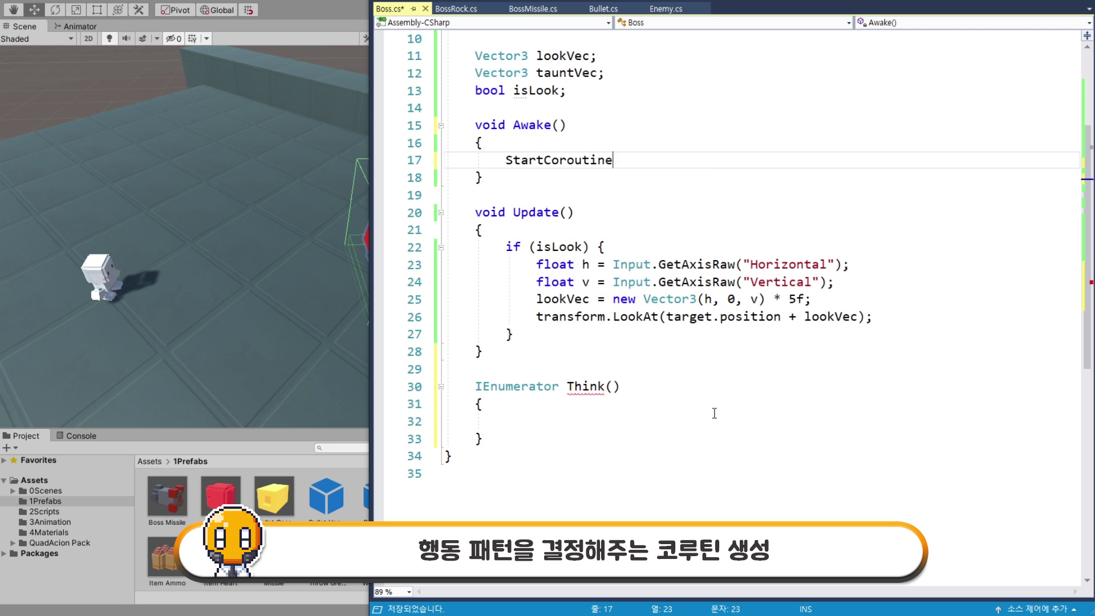
pyautogui.write('();')
pyautogui.doubleClick(585, 386)
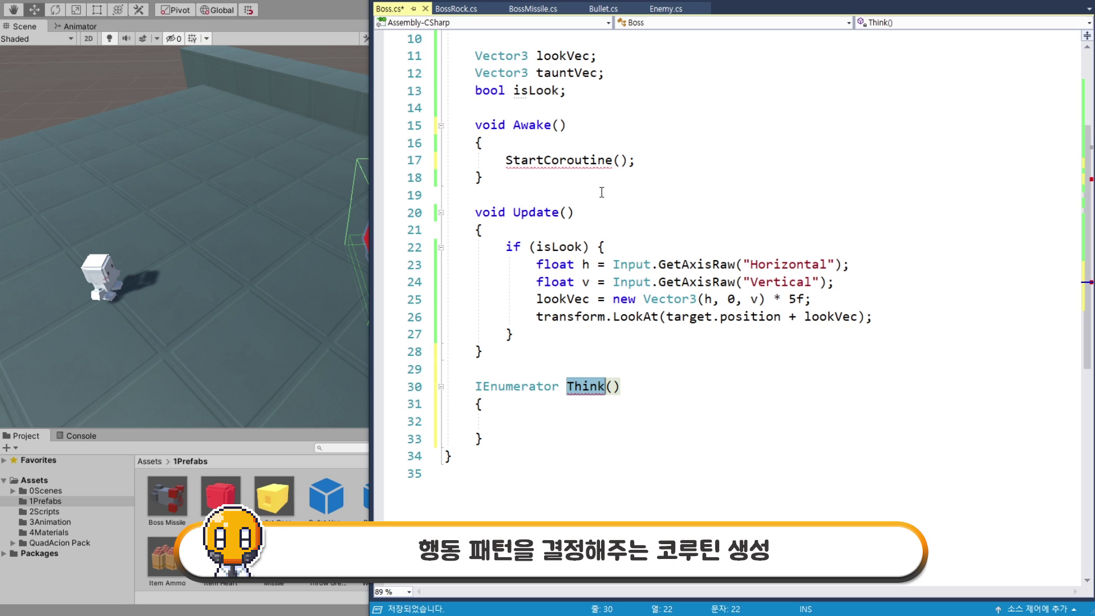
pyautogui.hotkey('ctrl', 'c')
pyautogui.click(616, 160)
pyautogui.hotkey('ctrl', 'v')
pyautogui.write('()')
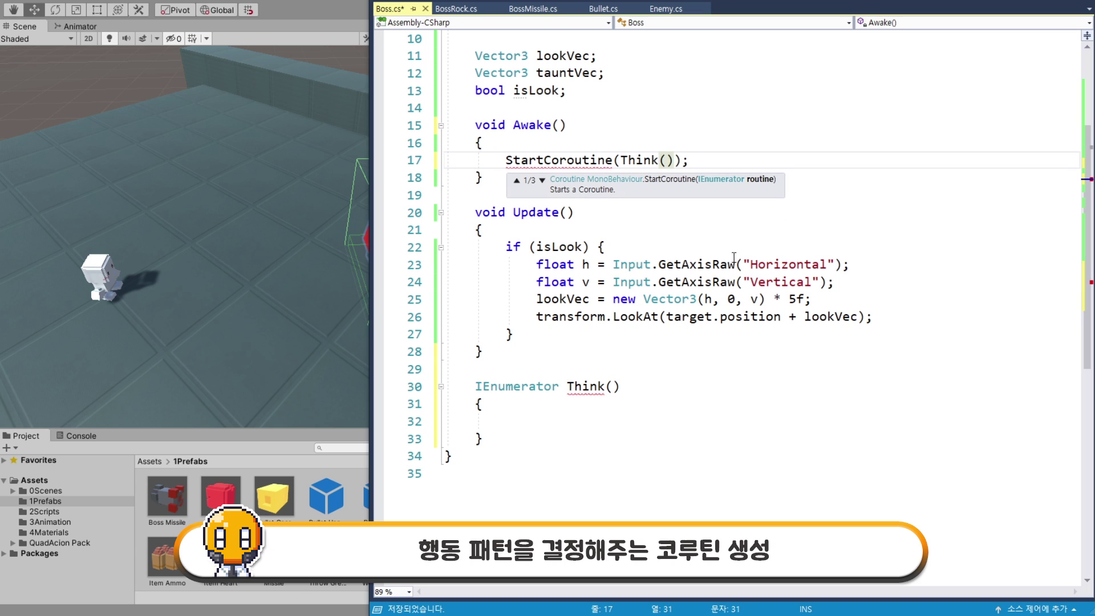
pyautogui.press('Down')
pyautogui.press('Down')
pyautogui.press('Down')
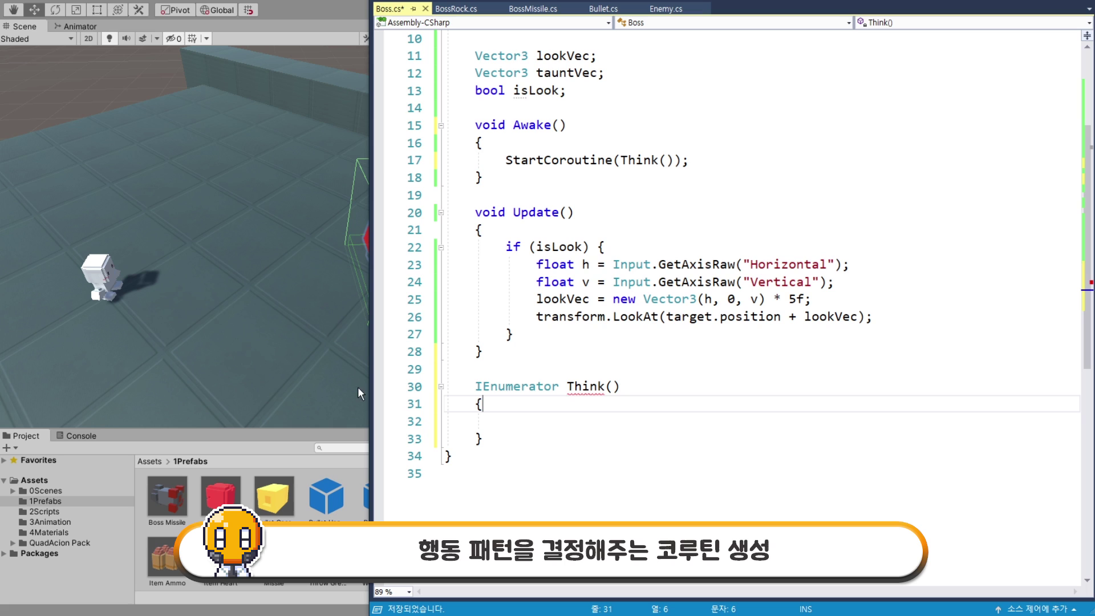
# Start Think with yield return new WaitForSeconds(0.1f); followed by two blank lines.
pyautogui.moveTo(506, 160); pyautogui.dragTo(690, 159)
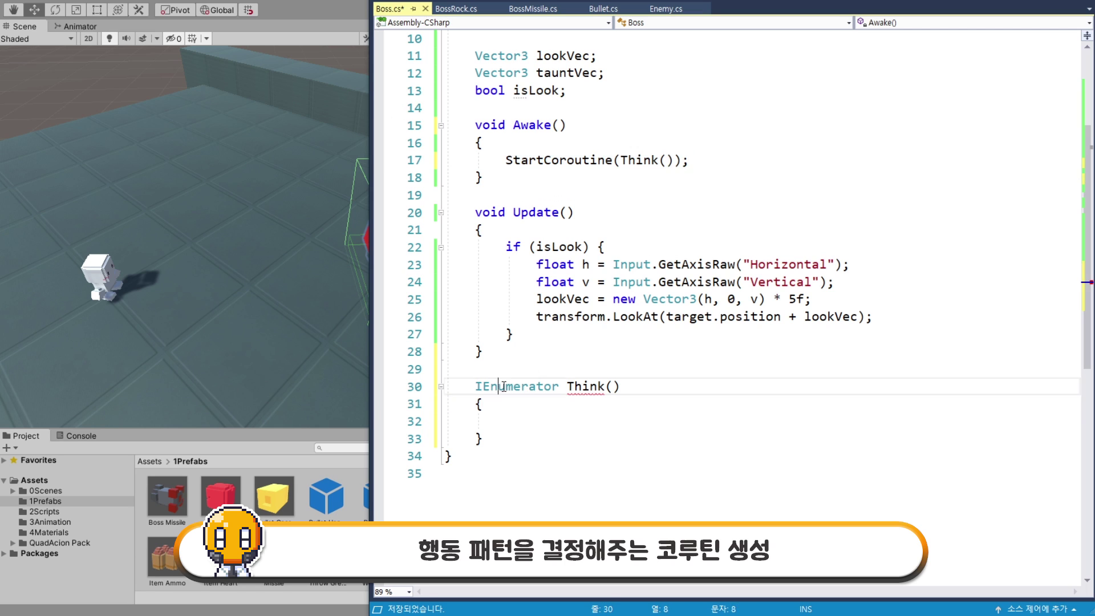
pyautogui.moveTo(498, 386); pyautogui.dragTo(621, 386)
pyautogui.click(545, 423)
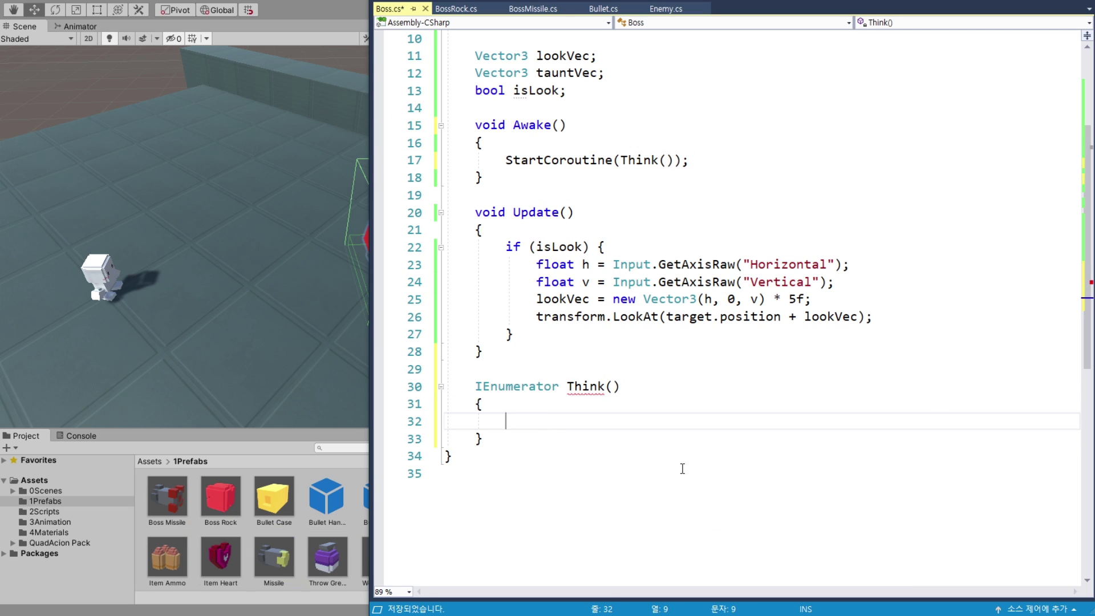
pyautogui.write('yield ')
pyautogui.write('return n')
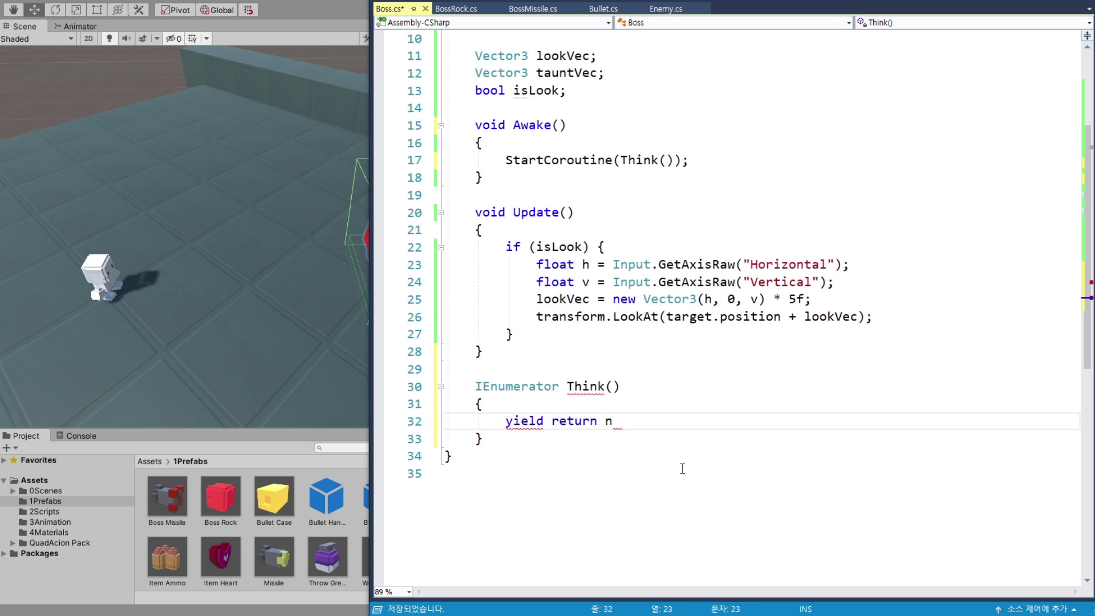
pyautogui.write('ew Wa')
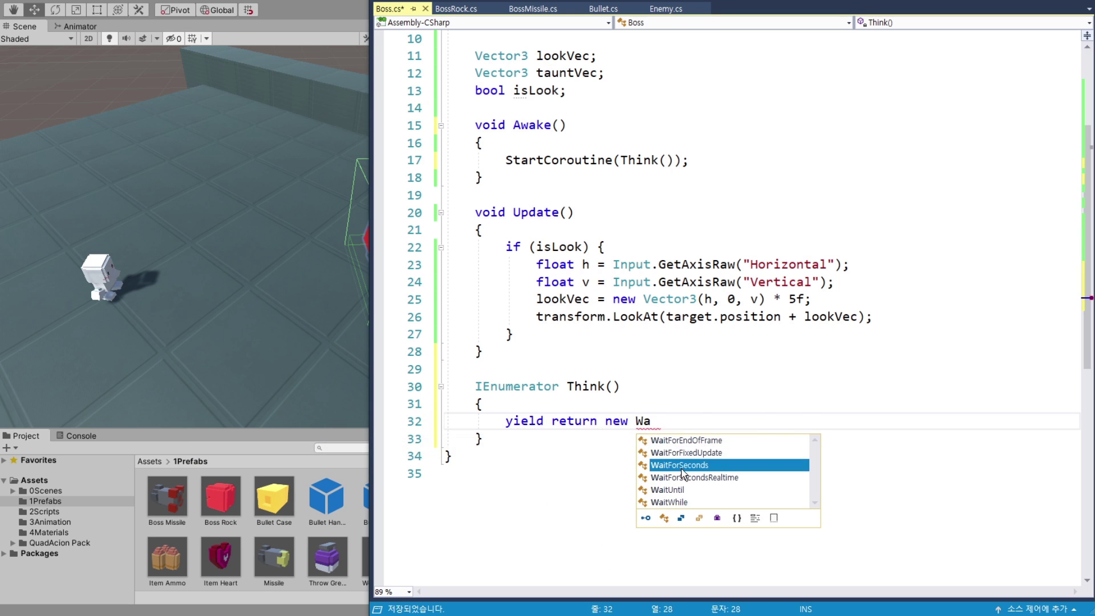
pyautogui.press('Tab')
pyautogui.write('(0')
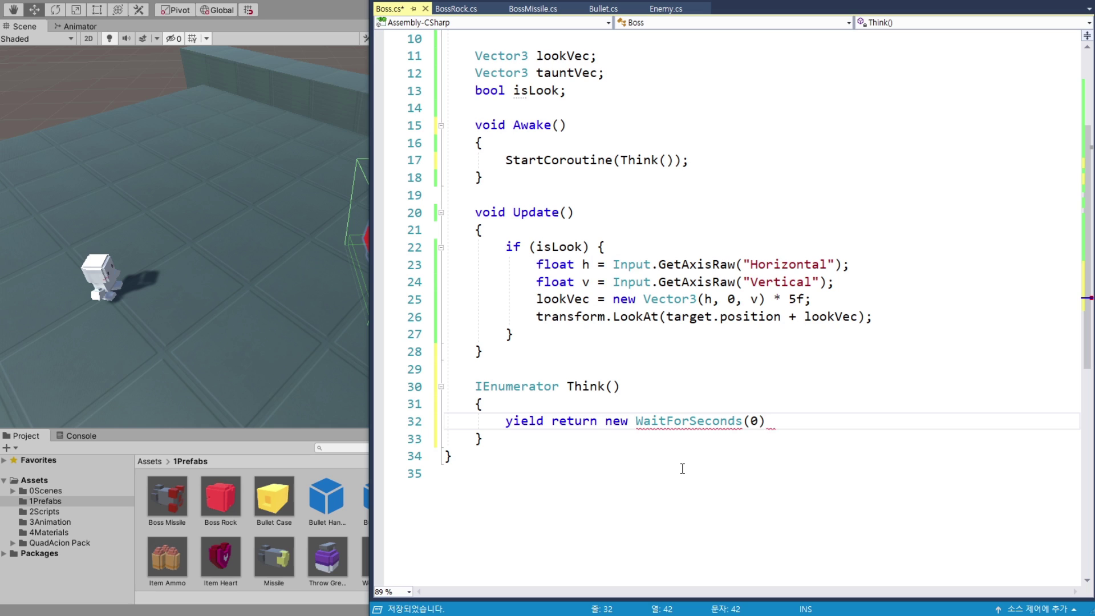
pyautogui.write('.1f);')
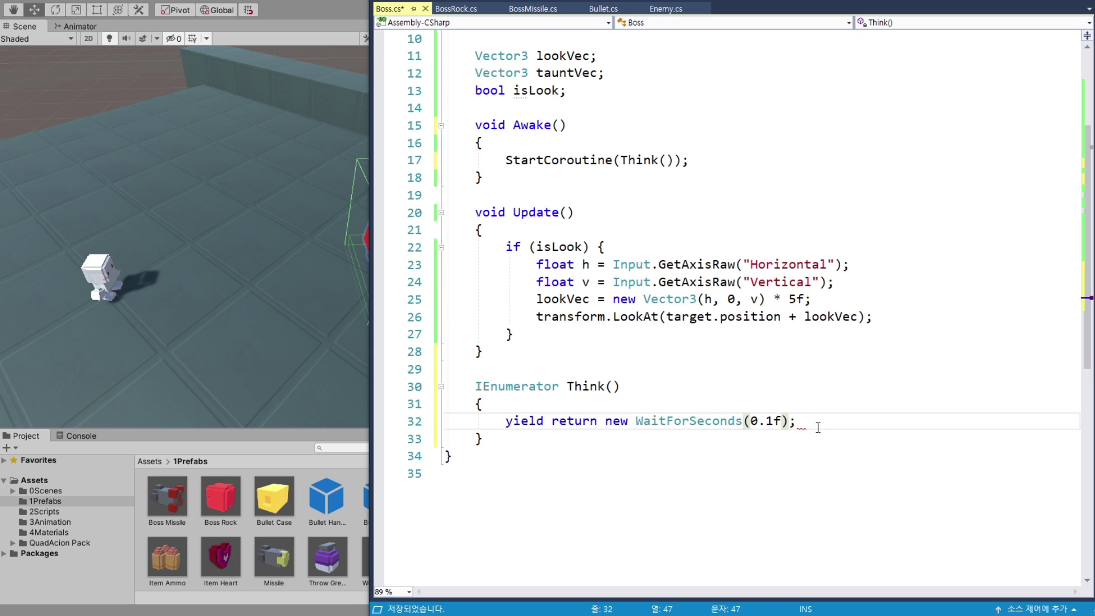
pyautogui.press('Return')
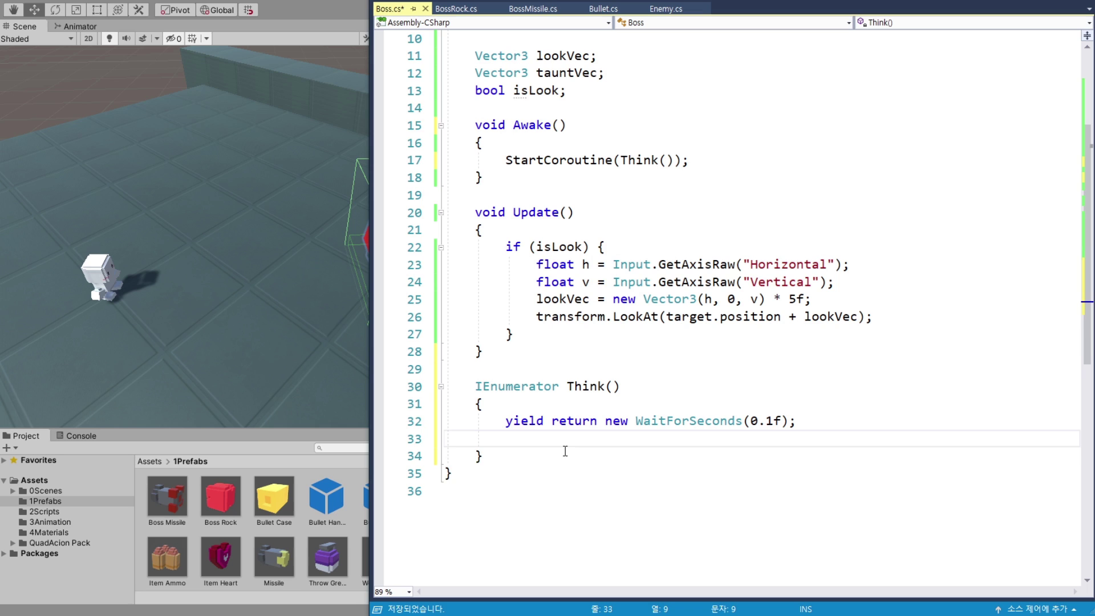
pyautogui.press('Return')
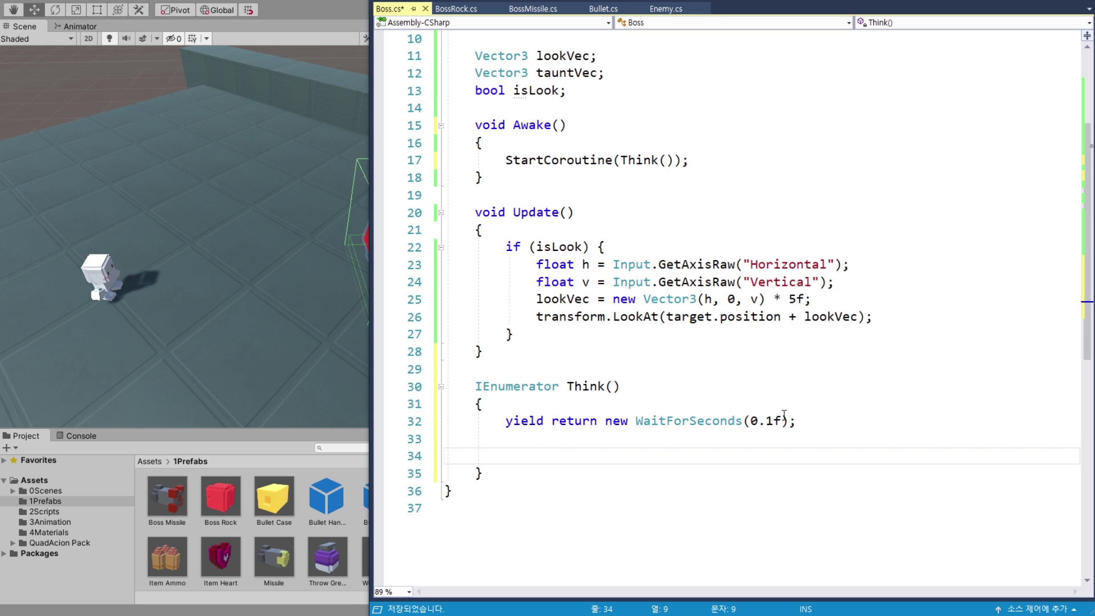
pyautogui.moveTo(782, 420); pyautogui.dragTo(758, 420)
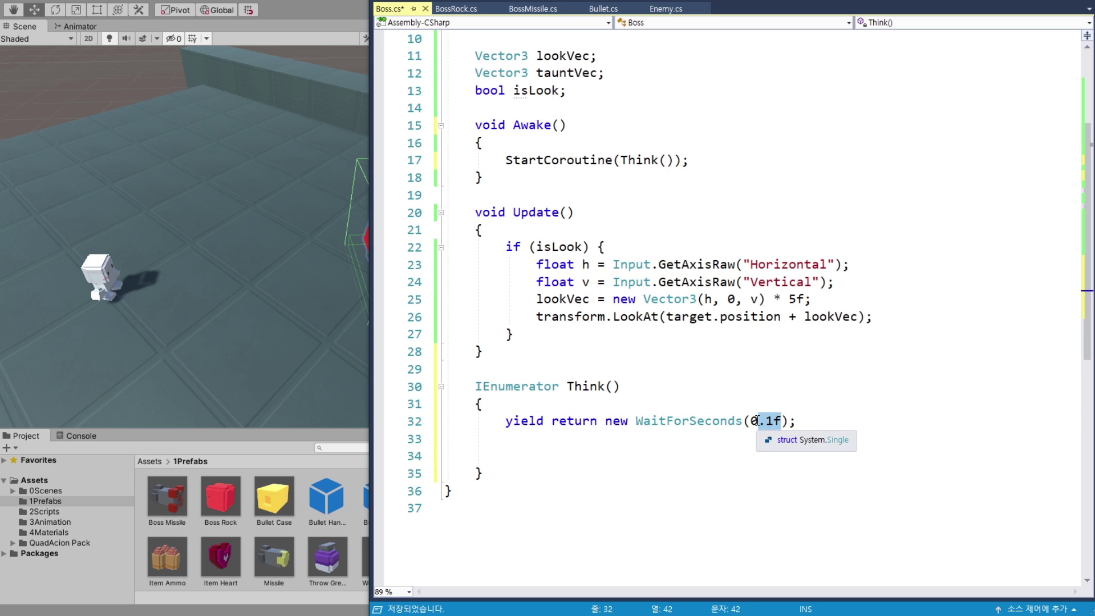
pyautogui.click(525, 452)
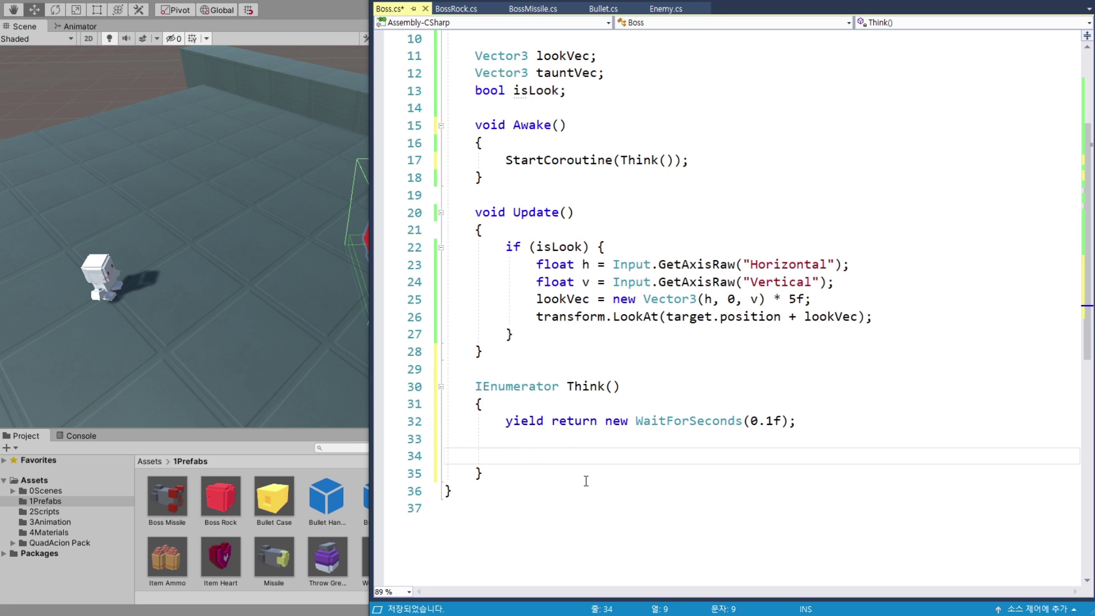
# Below the wait, declare int ranAction = Random.Range(0, 5); in Think.
pyautogui.scroll(-2, 644, 496)
pyautogui.scroll(-2, 673, 495)
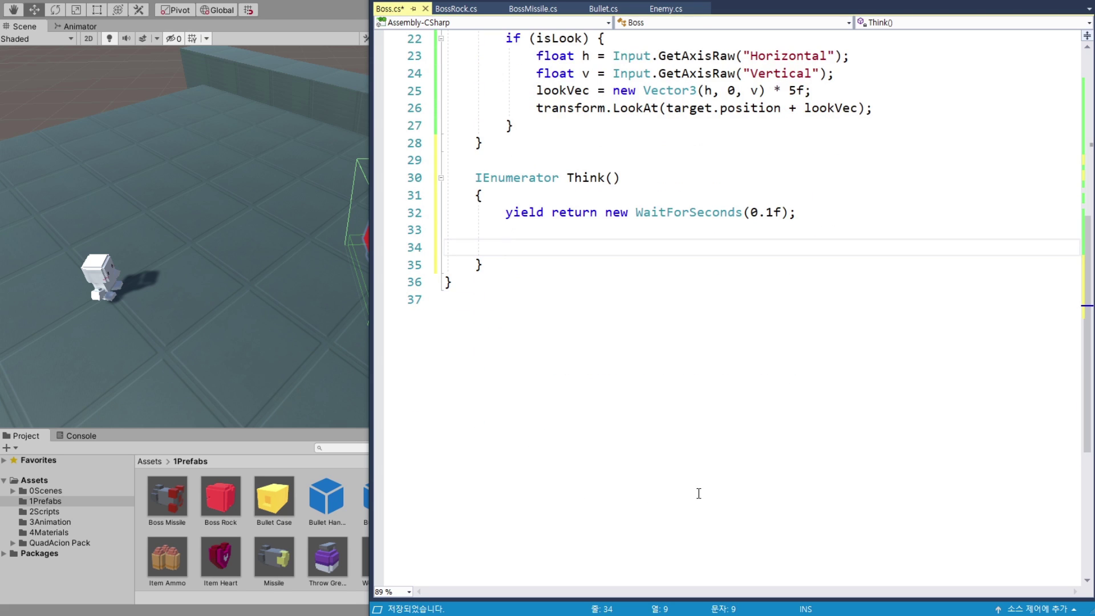
pyautogui.write('i')
pyautogui.write('nt r')
pyautogui.write('anAction')
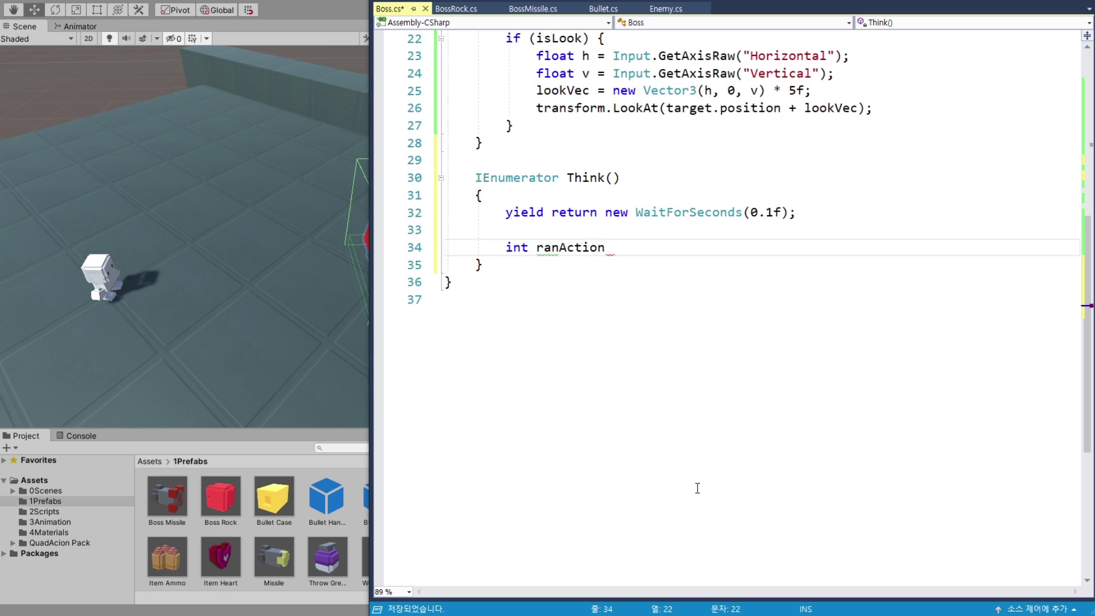
pyautogui.write(' = ')
pyautogui.write('Random.')
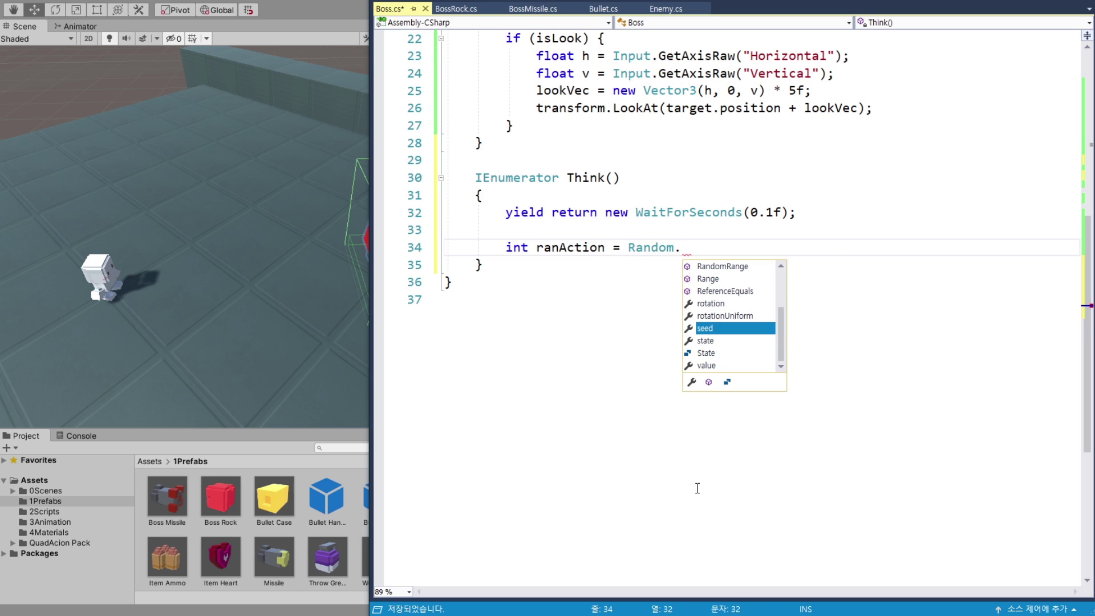
pyautogui.write('Ran')
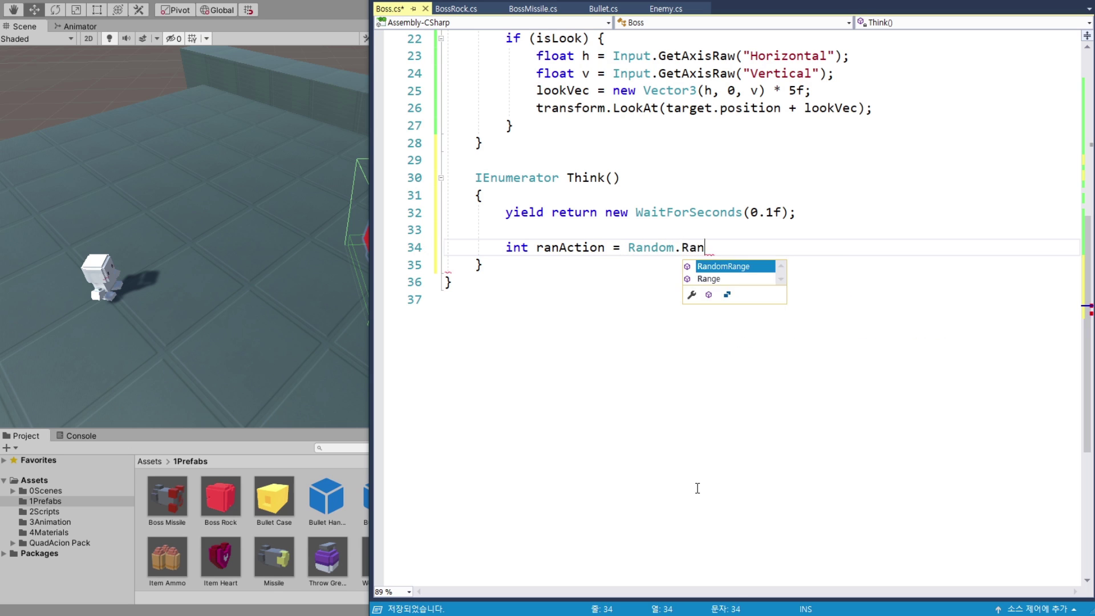
pyautogui.write('ge(')
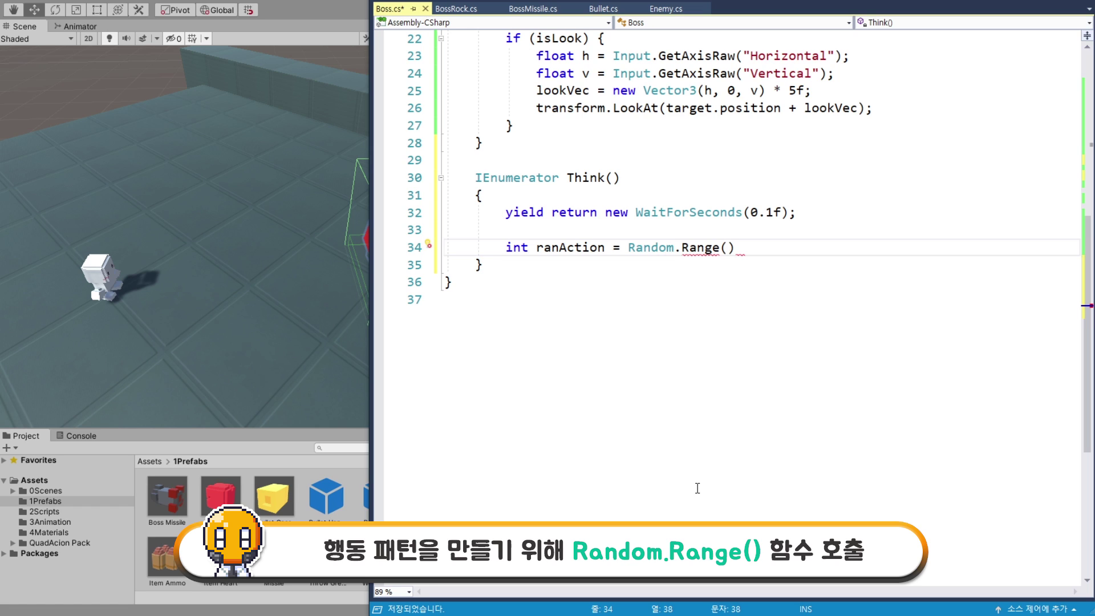
pyautogui.write('0,')
pyautogui.write(' 5);')
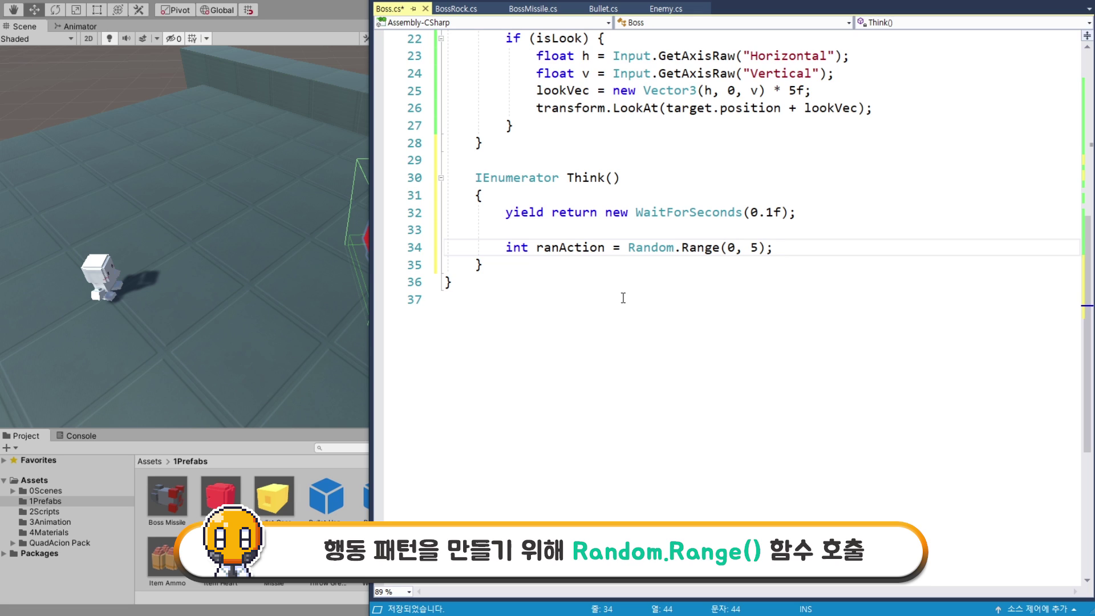
# Add a switch (ranAction) block below the Random.Range line in Think.
pyautogui.click(560, 247)
pyautogui.click(792, 247)
pyautogui.press('Return')
pyautogui.write('sw')
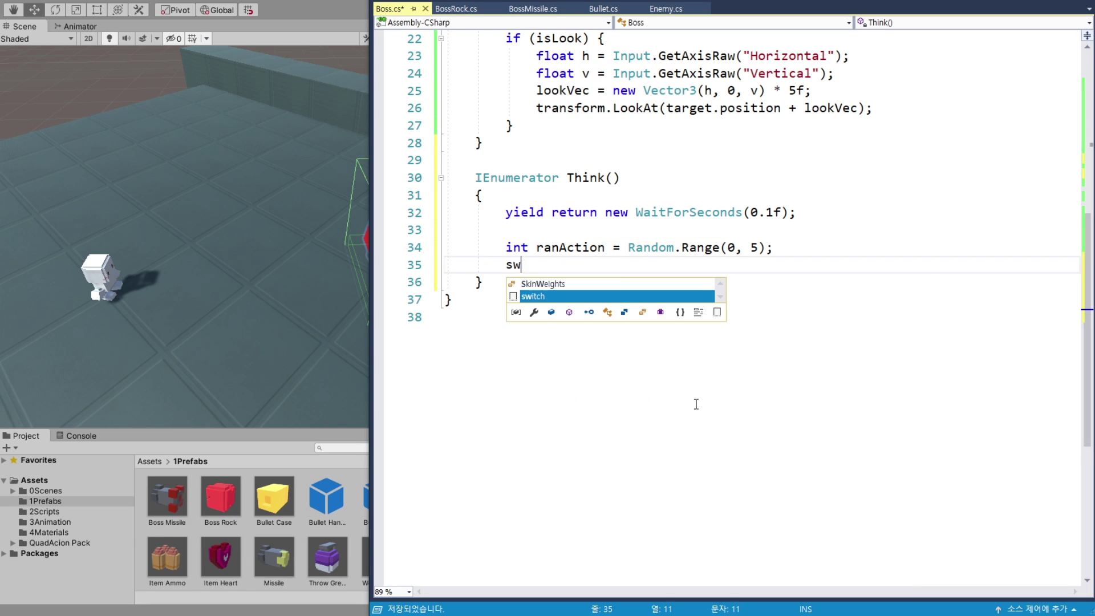
pyautogui.write('itch()')
pyautogui.doubleClick(570, 247)
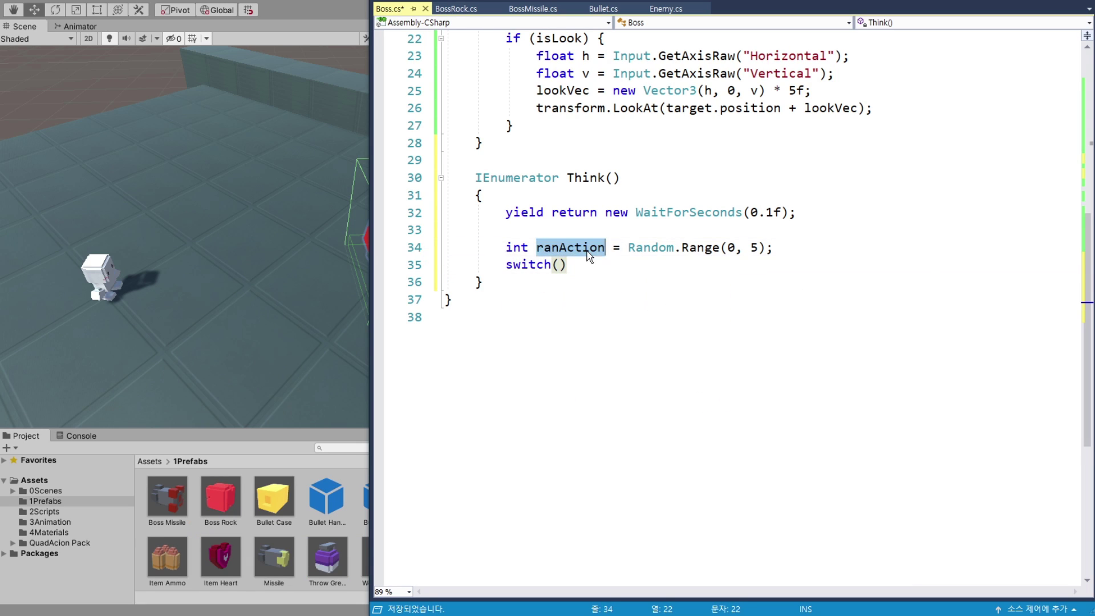
pyautogui.hotkey('ctrl', 'c')
pyautogui.click(558, 264)
pyautogui.hotkey('ctrl', 'v')
pyautogui.click(671, 265)
pyautogui.write('{')
pyautogui.press('Return')
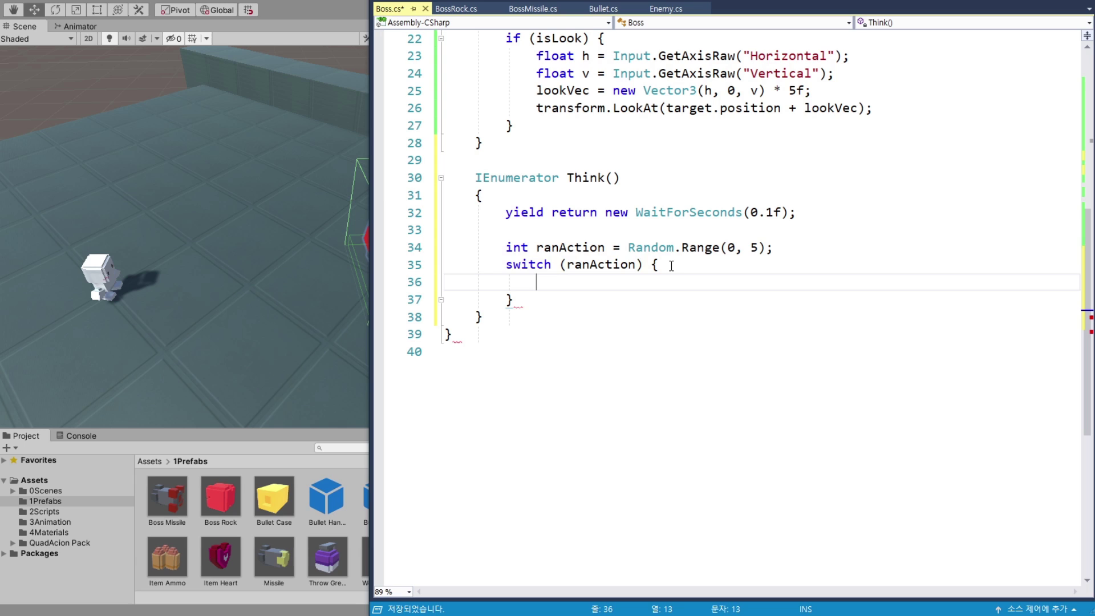
# Fill the switch with case 0 through case 4, each ending in break;, and save.
pyautogui.write('case ')
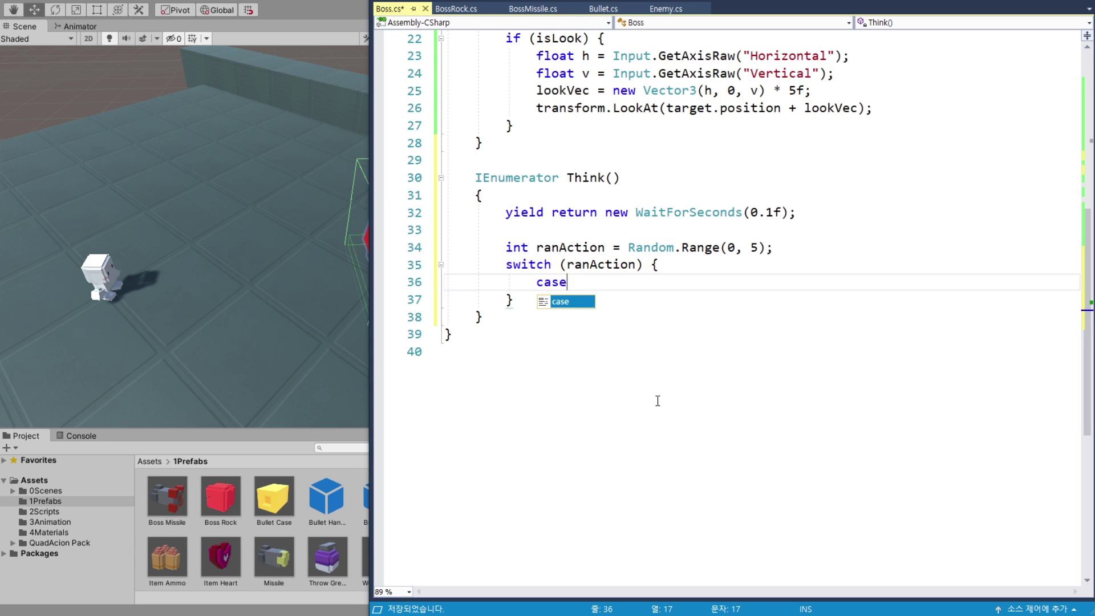
pyautogui.write('0:')
pyautogui.press('Return')
pyautogui.write('break')
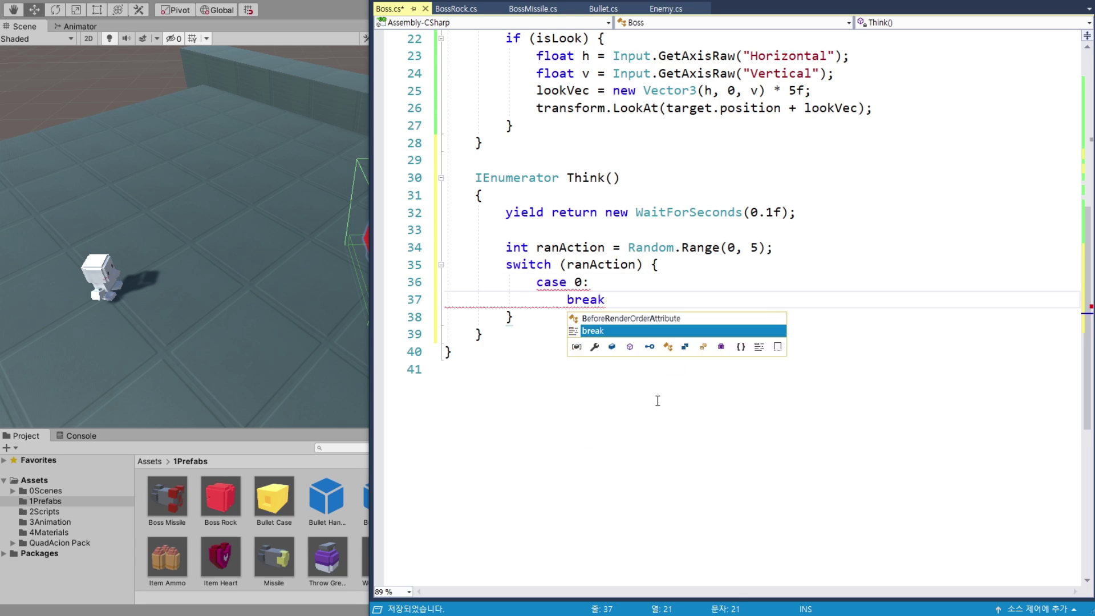
pyautogui.write('; case 0: break;')
pyautogui.hotkey('ctrl', 'v')
pyautogui.doubleClick(578, 317)
pyautogui.write('1')
pyautogui.hotkey('ctrl', 'v')
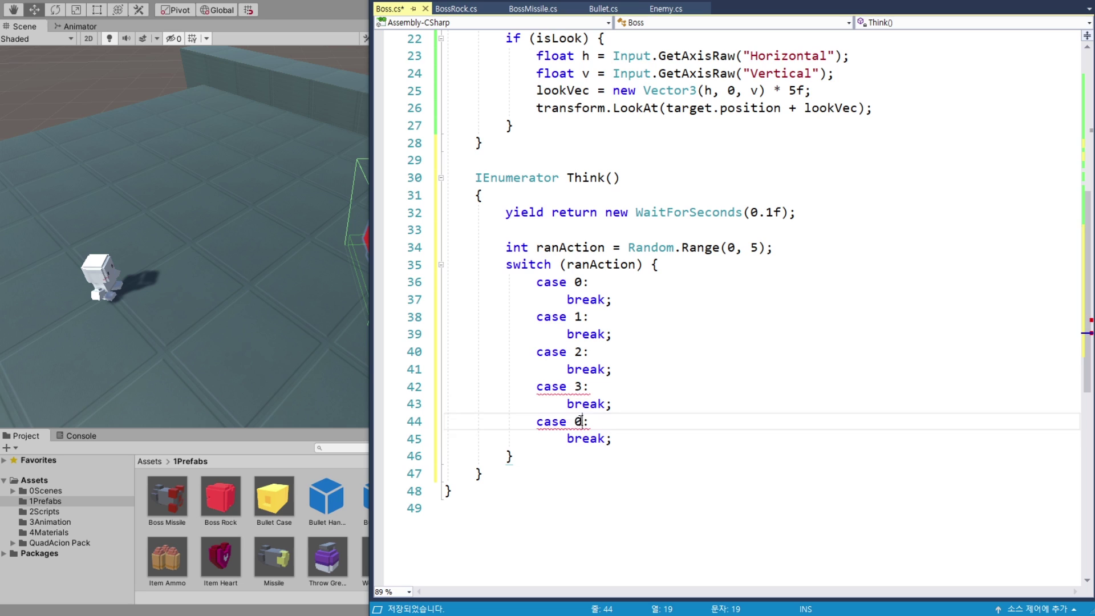
pyautogui.write('4')
pyautogui.hotkey('ctrl', 's')
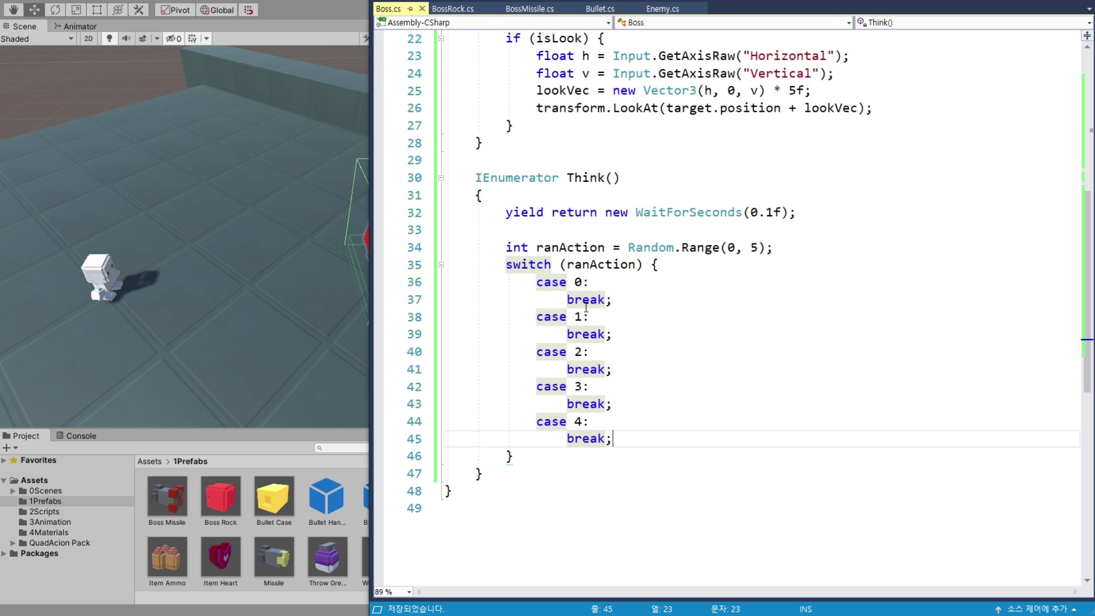
pyautogui.click(626, 302)
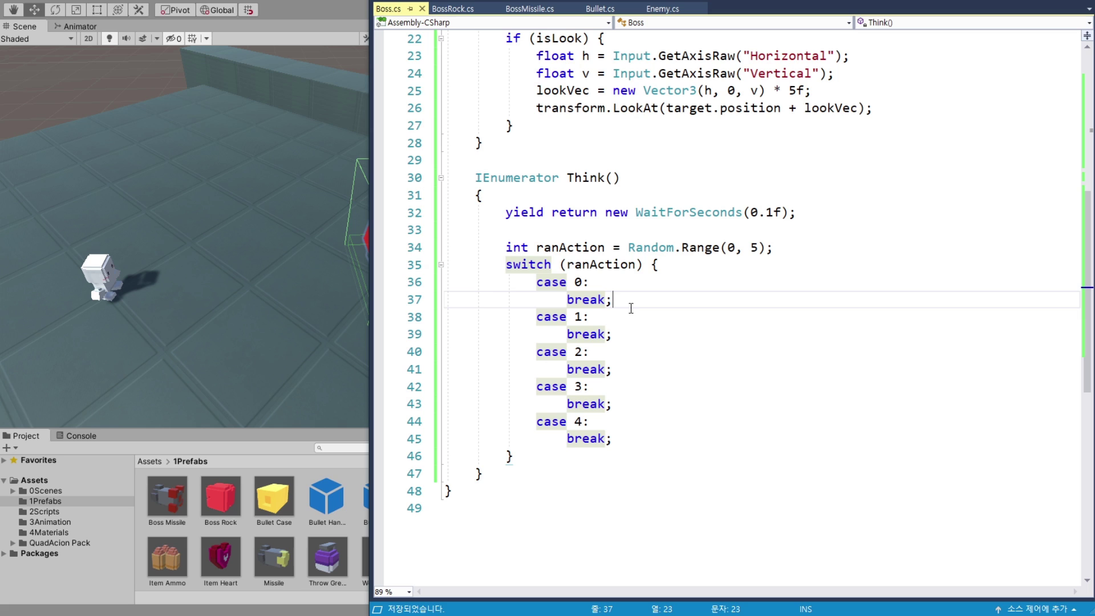
# Remove case 0's break and add the comment '//미사일 발사 패턴' under case 1.
pyautogui.hotkey('ctrl', 'x')
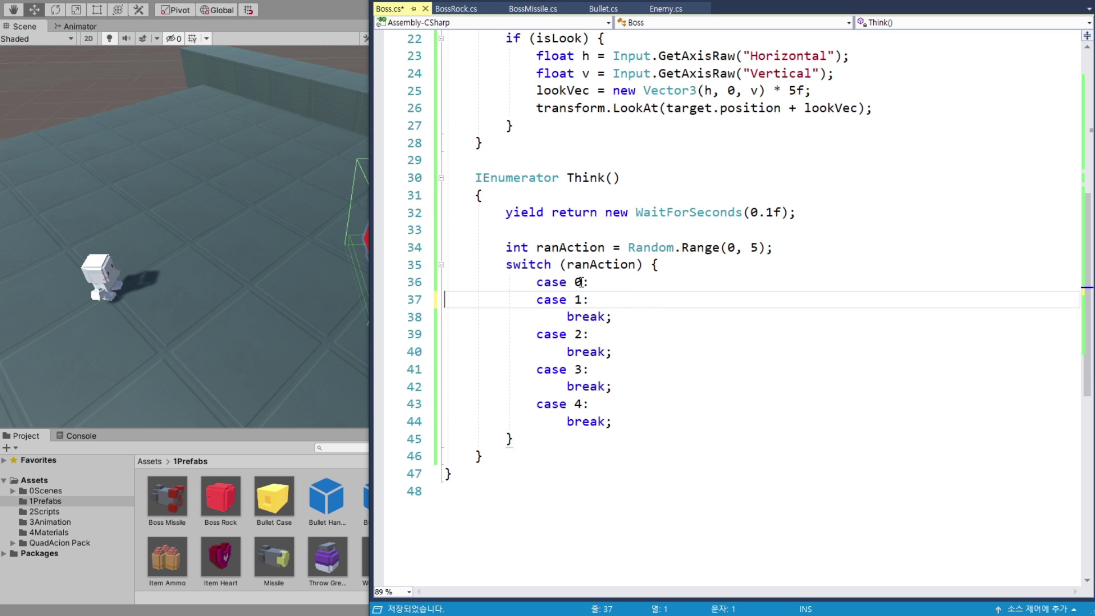
pyautogui.moveTo(574, 300); pyautogui.dragTo(586, 301)
pyautogui.click(588, 300)
pyautogui.press('Return')
pyautogui.write('//미사일 발사 패턴')
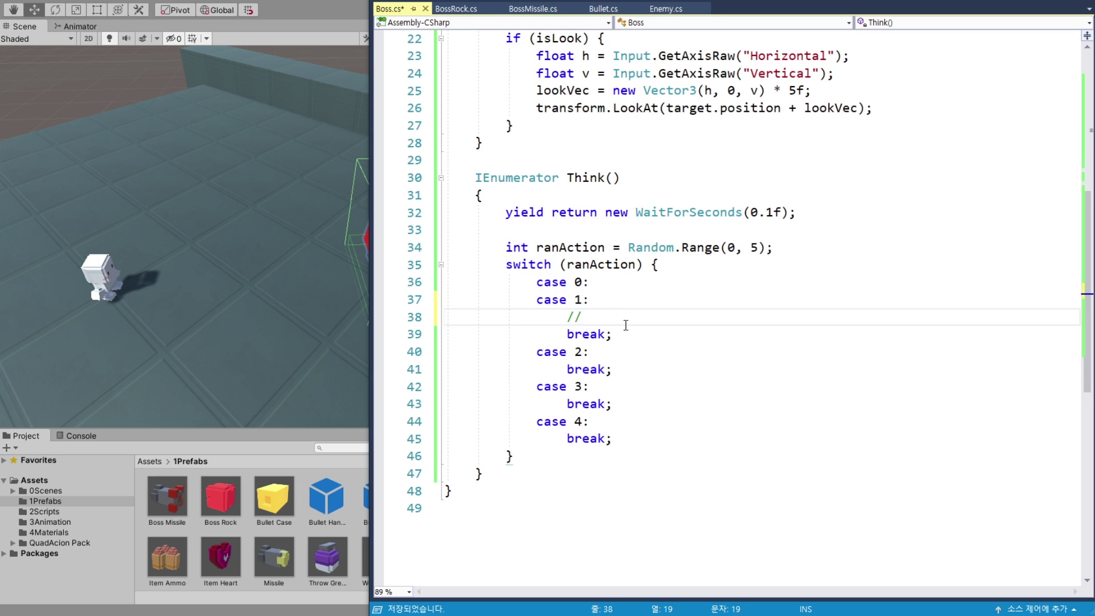
pyautogui.press('Return')
# Remove case 2's break; comment case 3 '돌 굴러가는 패턴' and case 4 '//점프 공격 패턴'.
pyautogui.click(713, 387)
pyautogui.hotkey('ctrl', 'x')
pyautogui.press('Return')
pyautogui.scroll(-1, 717, 417)
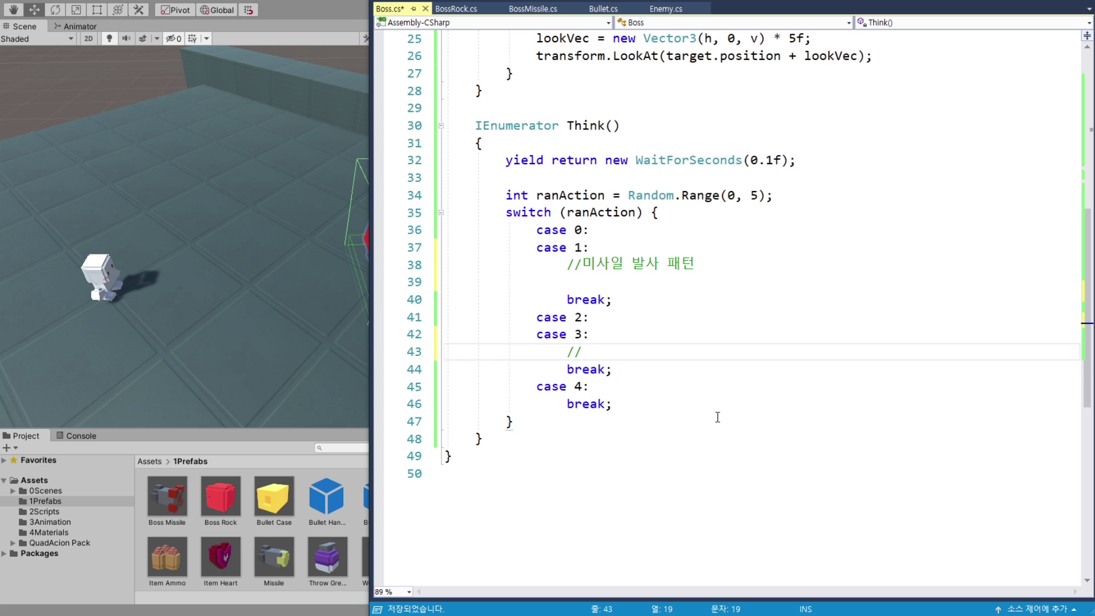
pyautogui.write('돌 굴러가는 패턴')
pyautogui.press('Return')
pyautogui.click(650, 403)
pyautogui.press('Return')
pyautogui.press('Return')
pyautogui.press('Up')
pyautogui.write('//점프 공격 패턴')
pyautogui.scroll(-1, 603, 321)
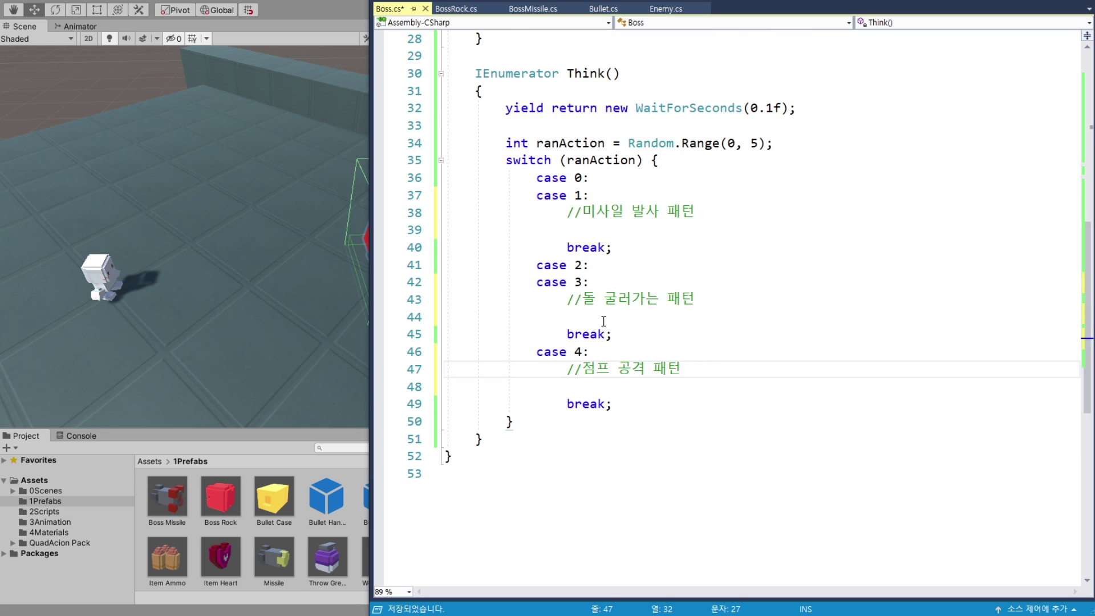
pyautogui.press('Down')
pyautogui.press('Down')
pyautogui.press('Down')
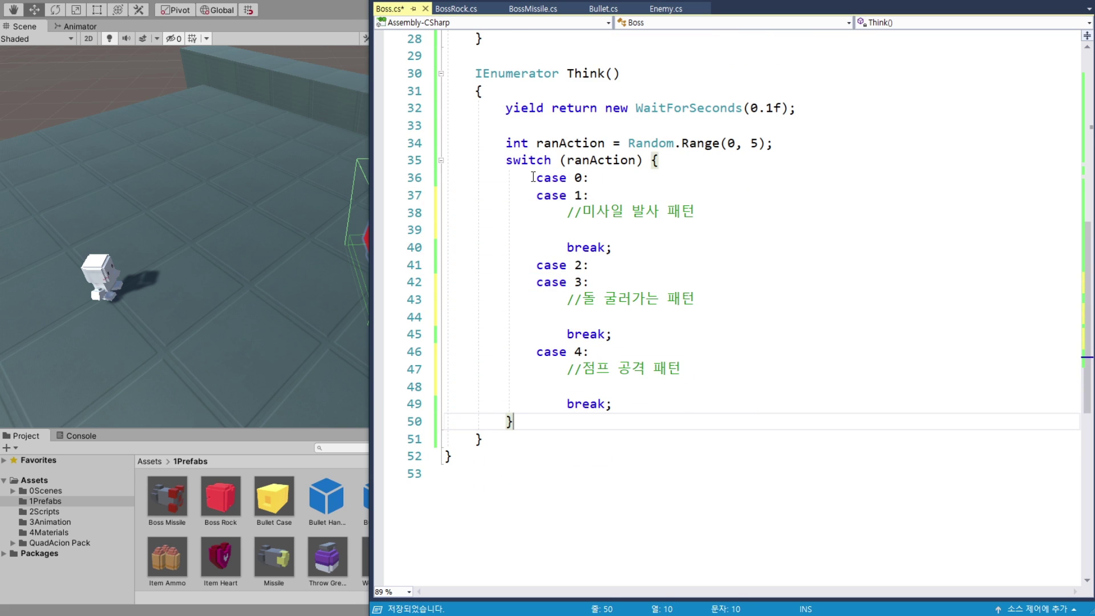
# Review the grouped case labels and the three pattern comments in the switch.
pyautogui.click(533, 178)
pyautogui.press('End')
pyautogui.press('Down')
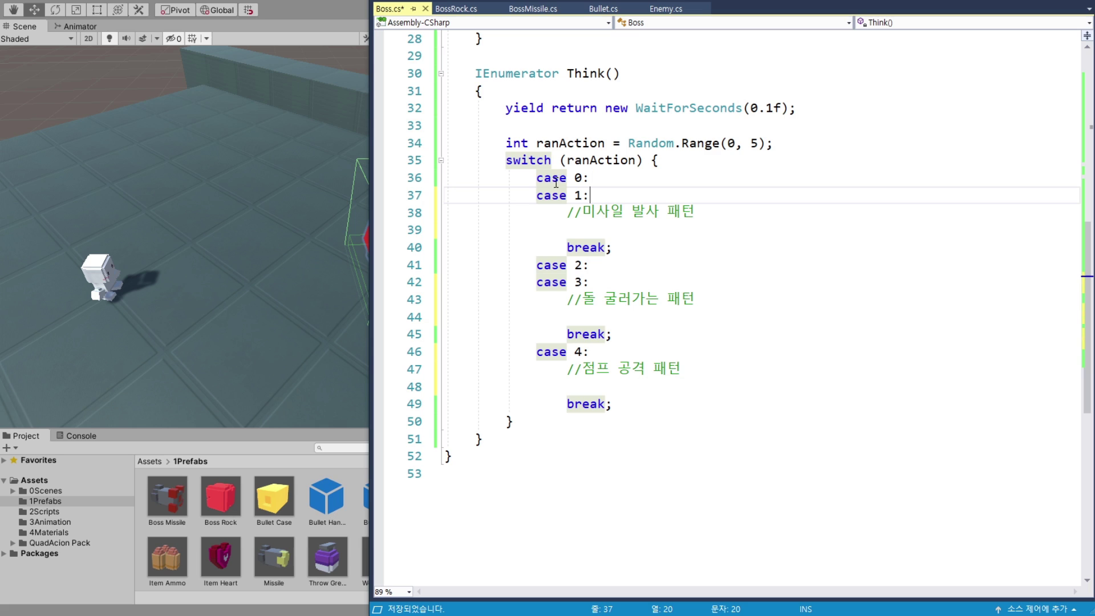
pyautogui.moveTo(534, 178); pyautogui.dragTo(590, 194)
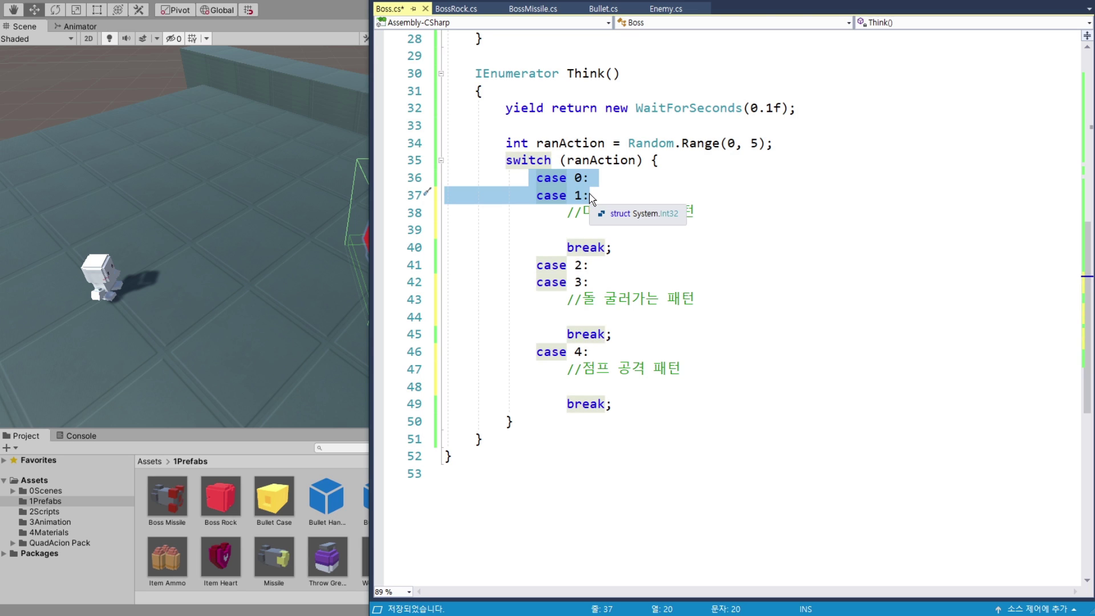
pyautogui.click(590, 194)
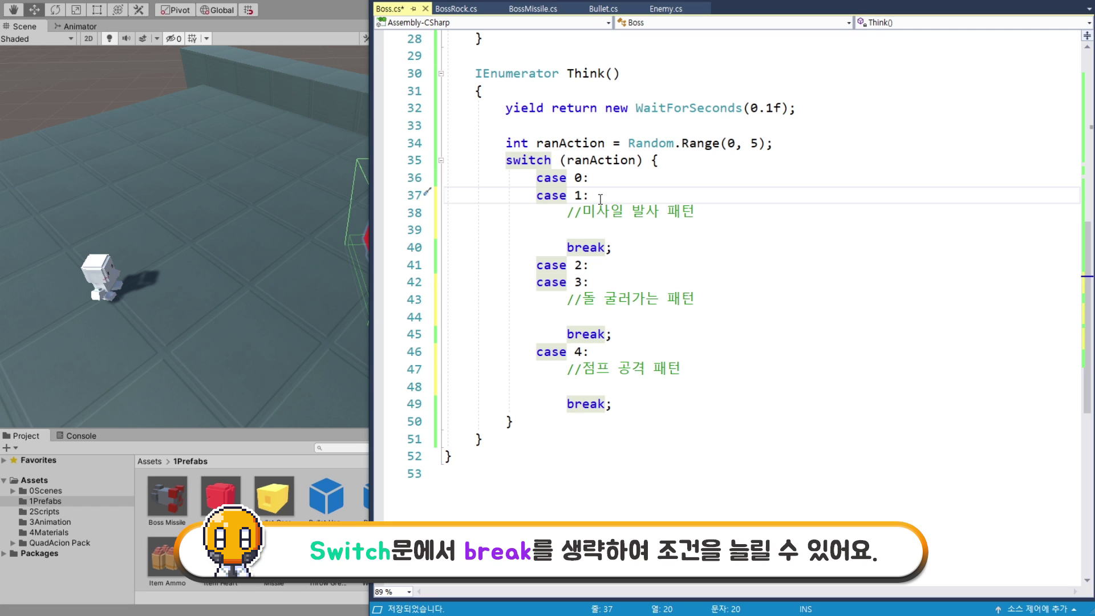
pyautogui.moveTo(501, 160); pyautogui.dragTo(741, 381)
pyautogui.click(569, 421)
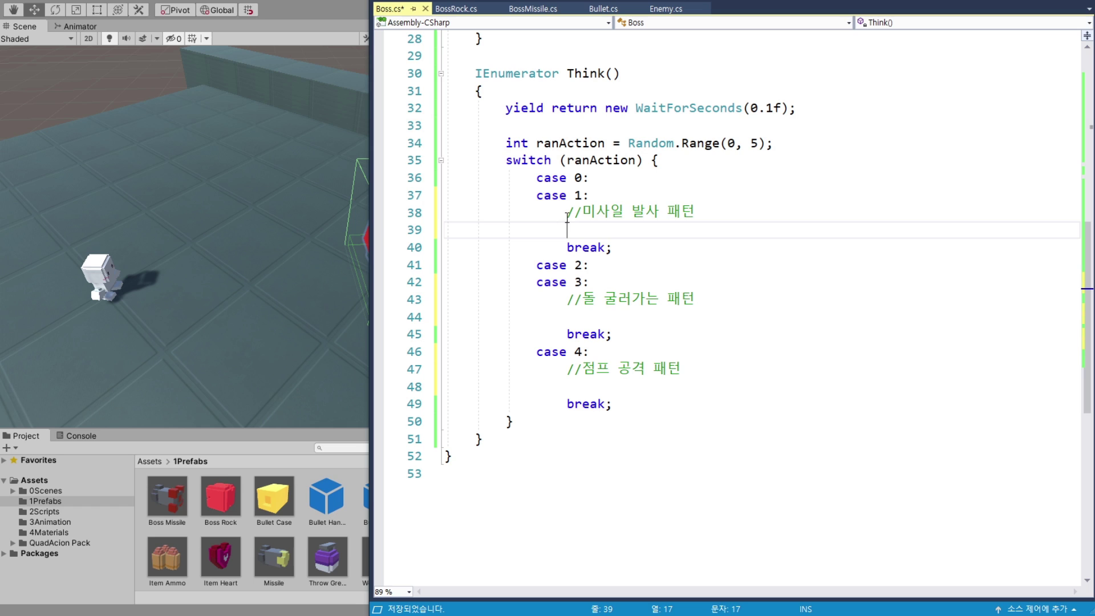
pyautogui.moveTo(566, 212); pyautogui.dragTo(701, 231)
pyautogui.moveTo(566, 299); pyautogui.dragTo(696, 298)
pyautogui.moveTo(566, 369); pyautogui.dragTo(701, 365)
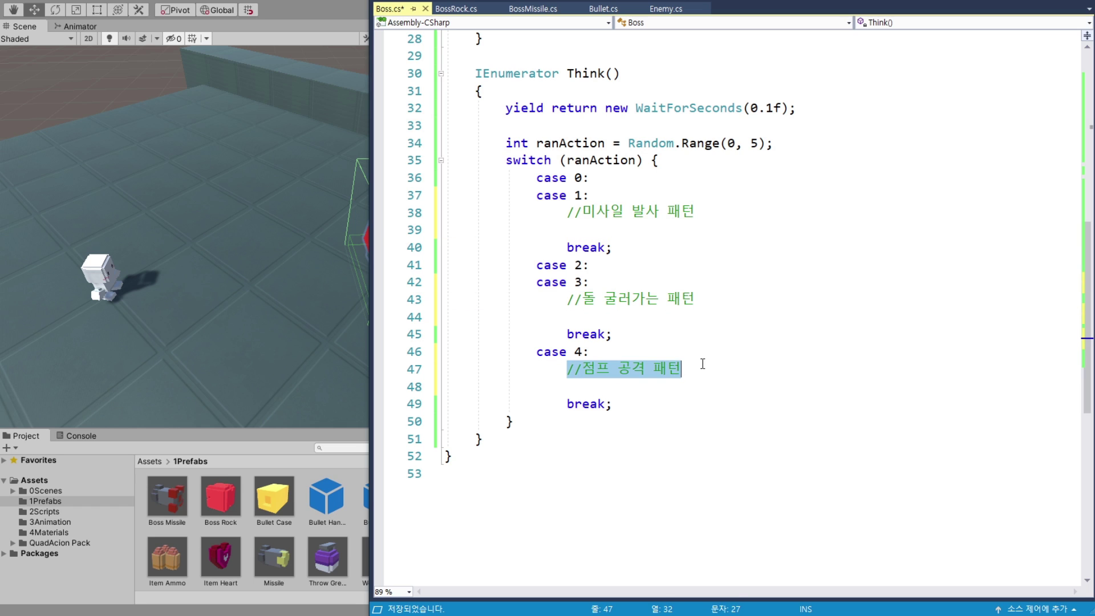
# Declare MissileShot, RockShot and Taunt IEnumerator coroutines below Think.
pyautogui.click(495, 446)
pyautogui.press('Return')
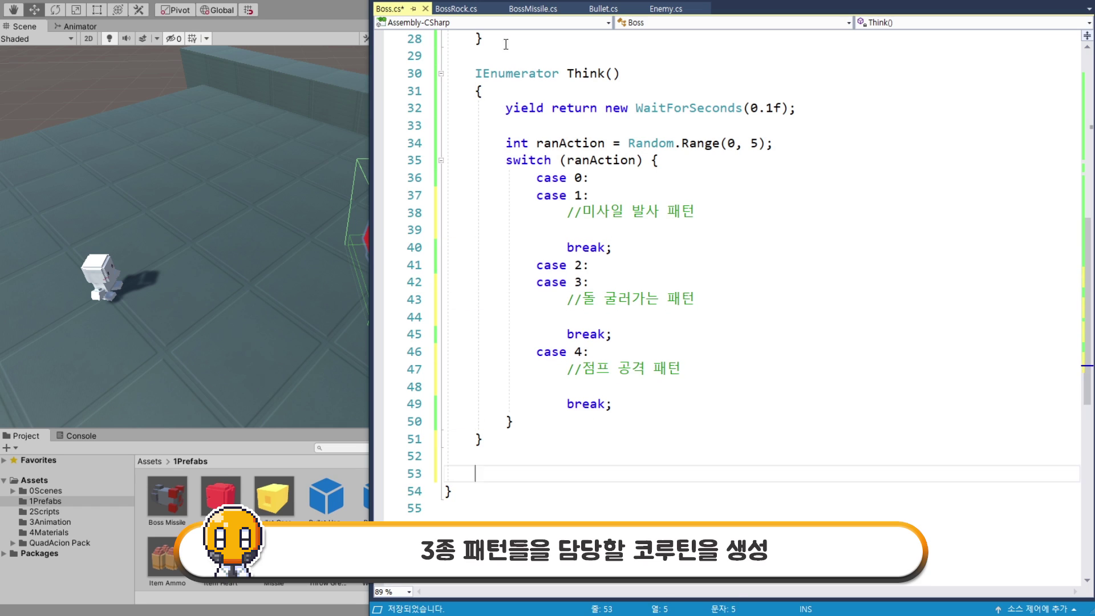
pyautogui.hotkey('ctrl', 'v')
pyautogui.doubleClick(593, 369)
pyautogui.write('ㅡ')
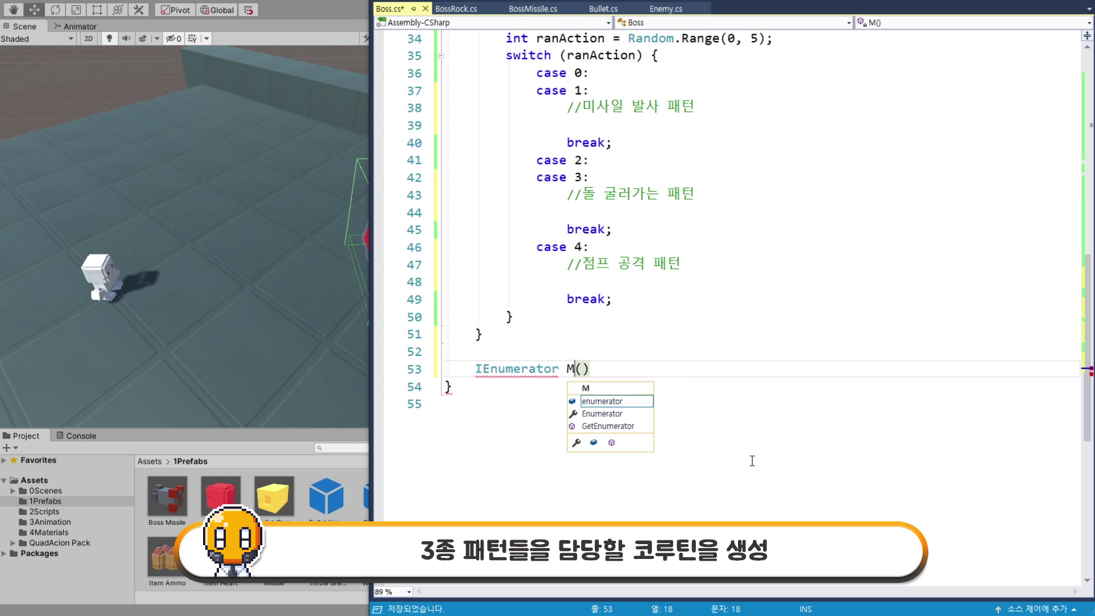
pyautogui.write('MissileShot')
pyautogui.hotkey('ctrl', 'v')
pyautogui.hotkey('ctrl', 'v')
pyautogui.moveTo(620, 403); pyautogui.dragTo(568, 403)
pyautogui.write('Rock')
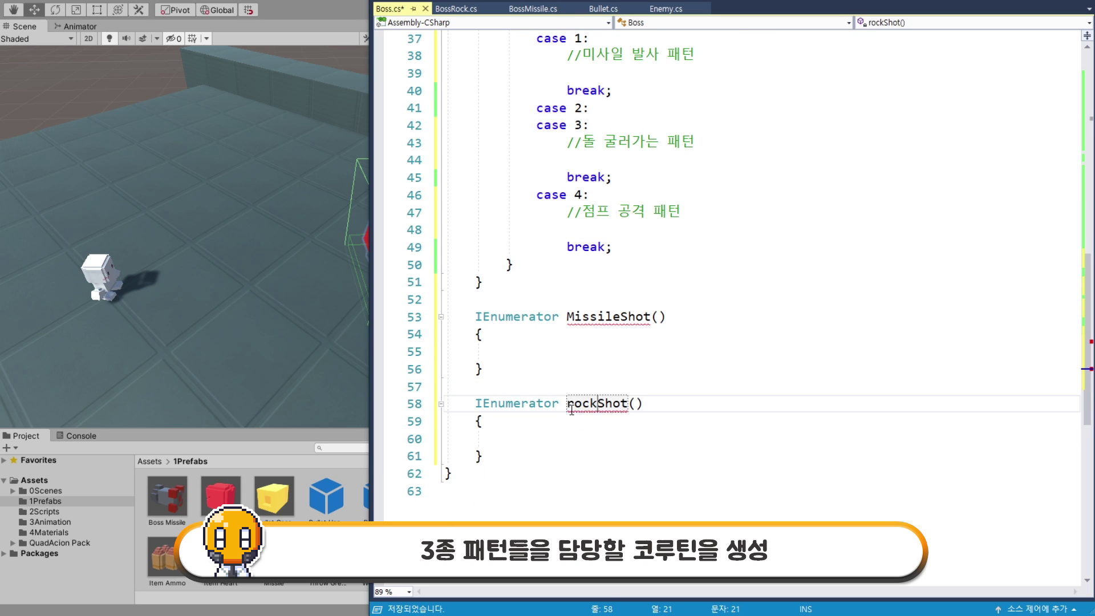
pyautogui.click(653, 447)
pyautogui.press('Return')
pyautogui.hotkey('ctrl', 'v')
pyautogui.write('Taunt')
# Give the MissileShot and RockShot coroutine bodies a yield return null; line.
pyautogui.click(514, 300)
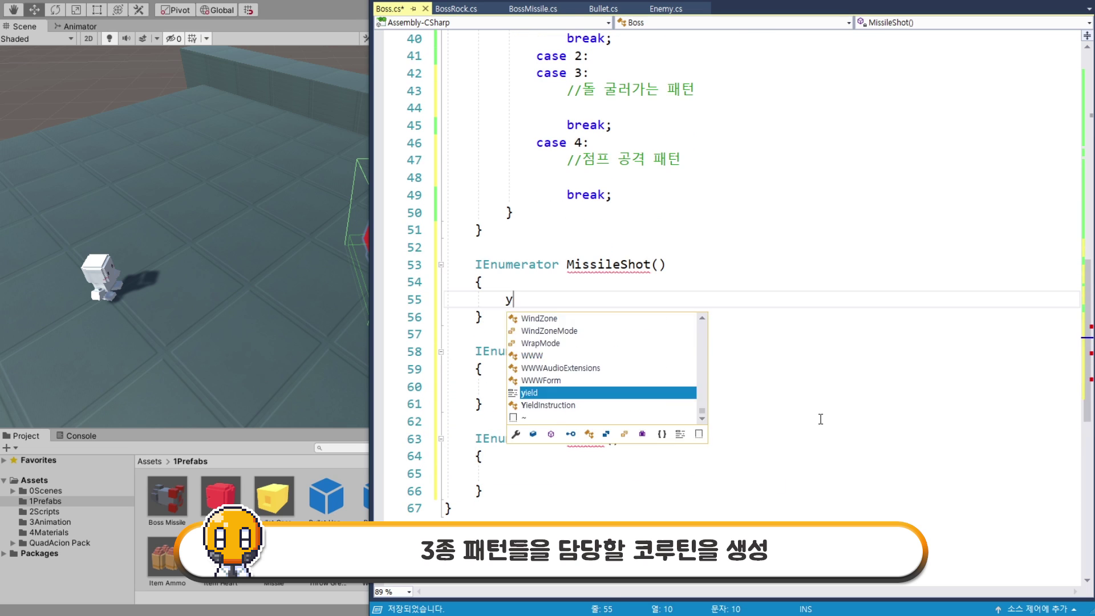
pyautogui.write('yield return null;')
pyautogui.click(513, 386)
pyautogui.write('yield return null;')
pyautogui.click(611, 473)
pyautogui.write('yield return null;')
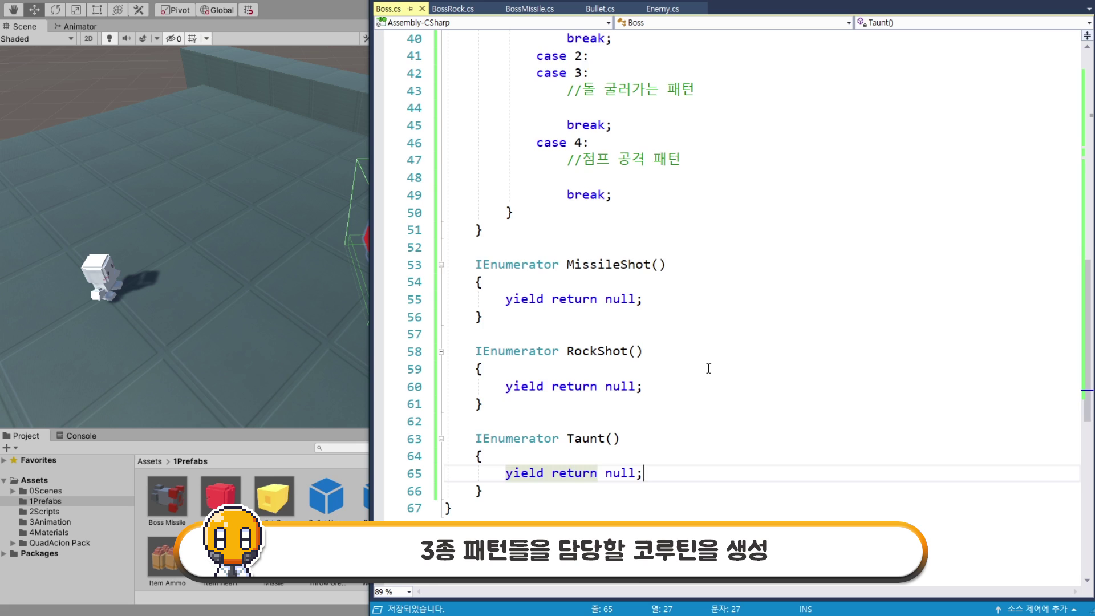
# Replace the case comments with StartCoroutine calls for MissileShot, RockShot and Taunt.
pyautogui.scroll(2, 709, 372)
pyautogui.write('startCoroutine(MissileShot());')
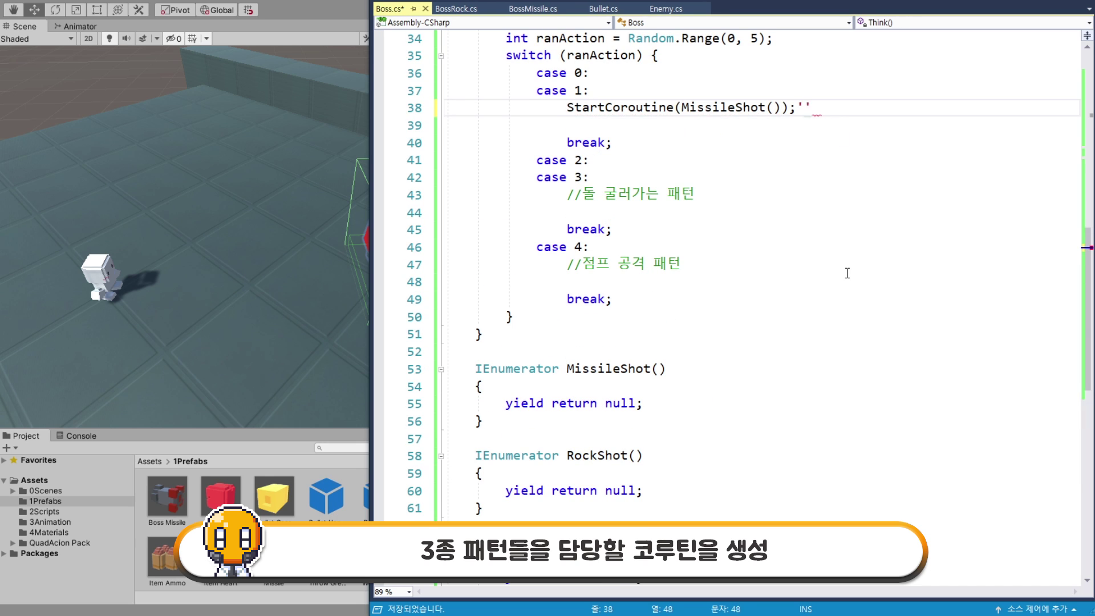
pyautogui.press('Delete')
pyautogui.press('Delete')
pyautogui.write('StartCoroutine(RockShot());StartCoroutine(RockShot());')
pyautogui.doubleClick(710, 229)
pyautogui.hotkey('ctrl', 'v')
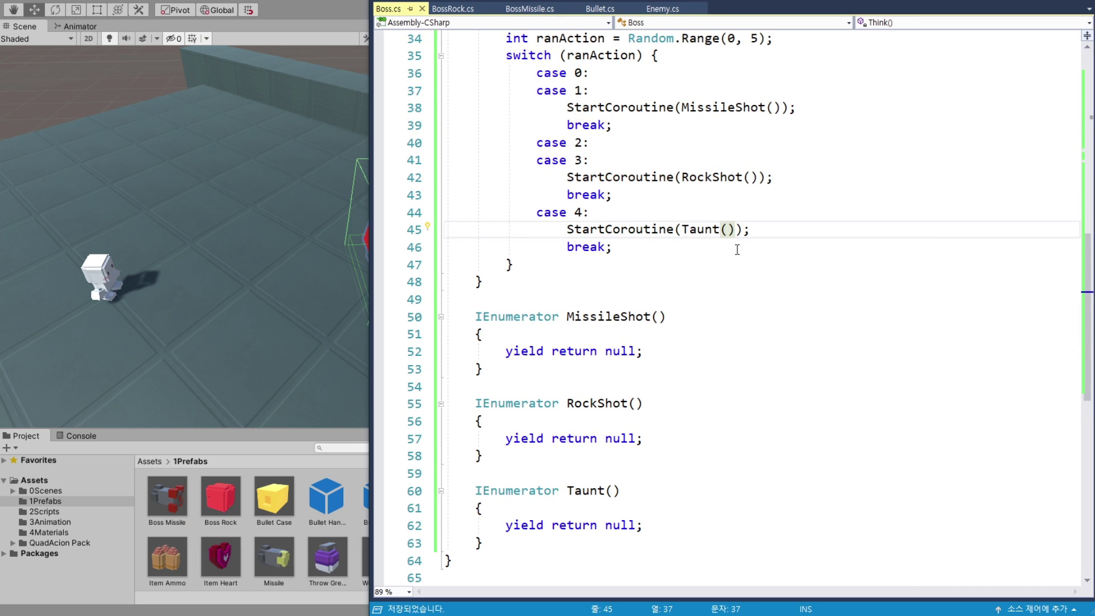
pyautogui.moveTo(536, 72); pyautogui.dragTo(854, 254)
pyautogui.click(752, 282)
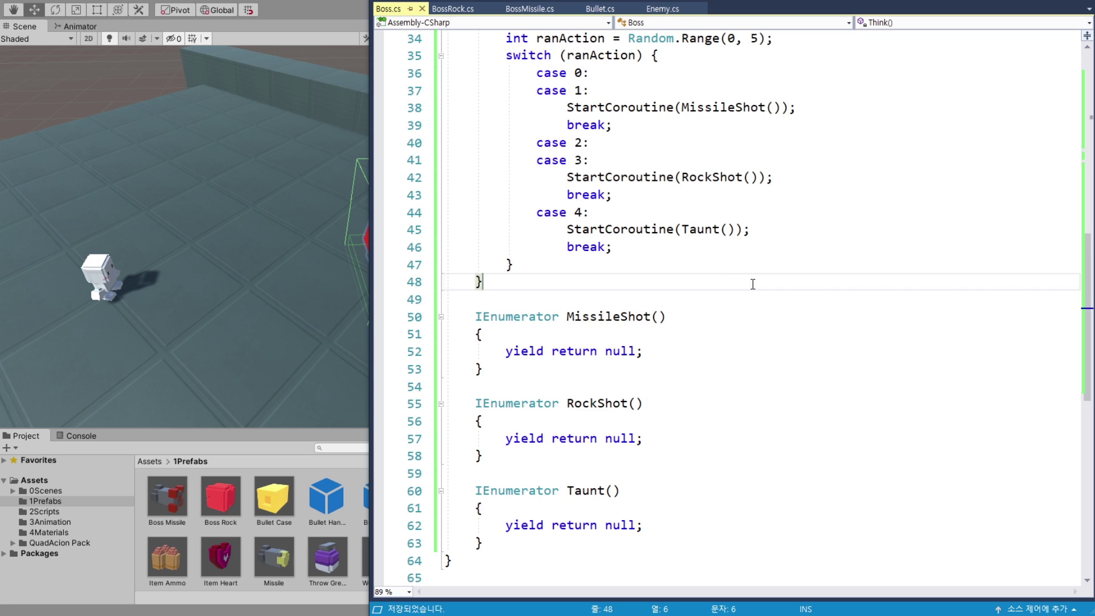
# Start an anim line inside the MissileShot coroutine.
pyautogui.scroll(-1, 733, 301)
pyautogui.scroll(-1, 741, 319)
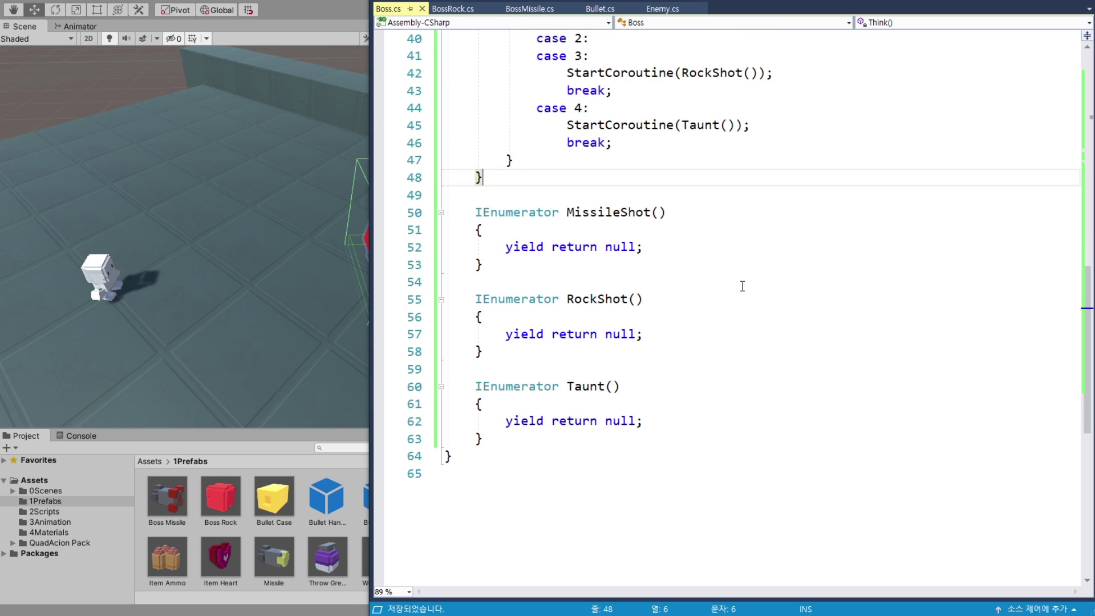
pyautogui.press('Down')
pyautogui.press('Down')
pyautogui.press('Down')
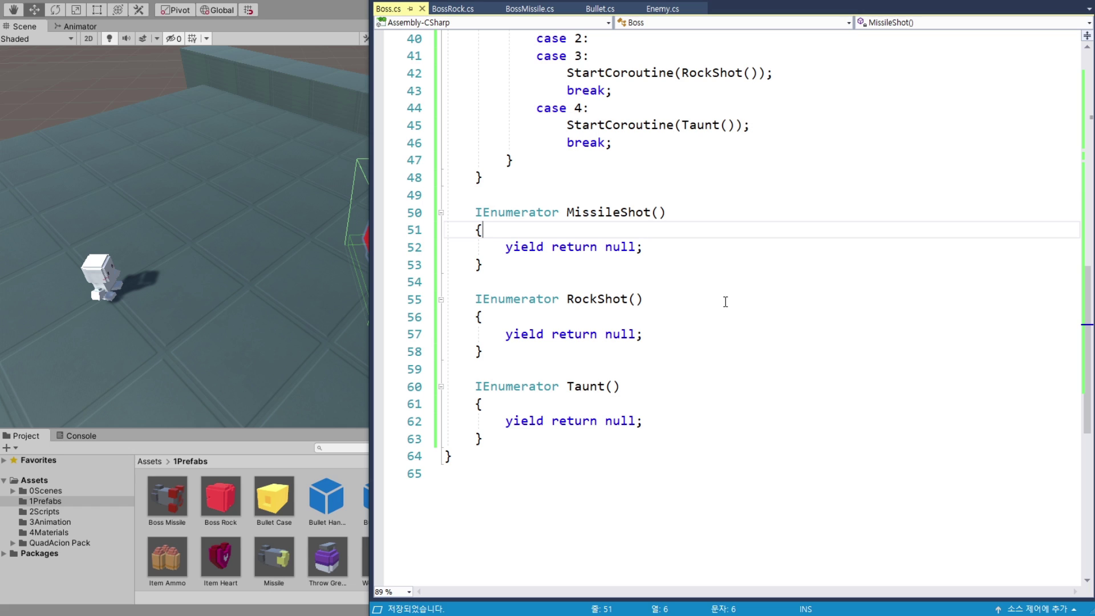
pyautogui.press('Return')
pyautogui.write('an')
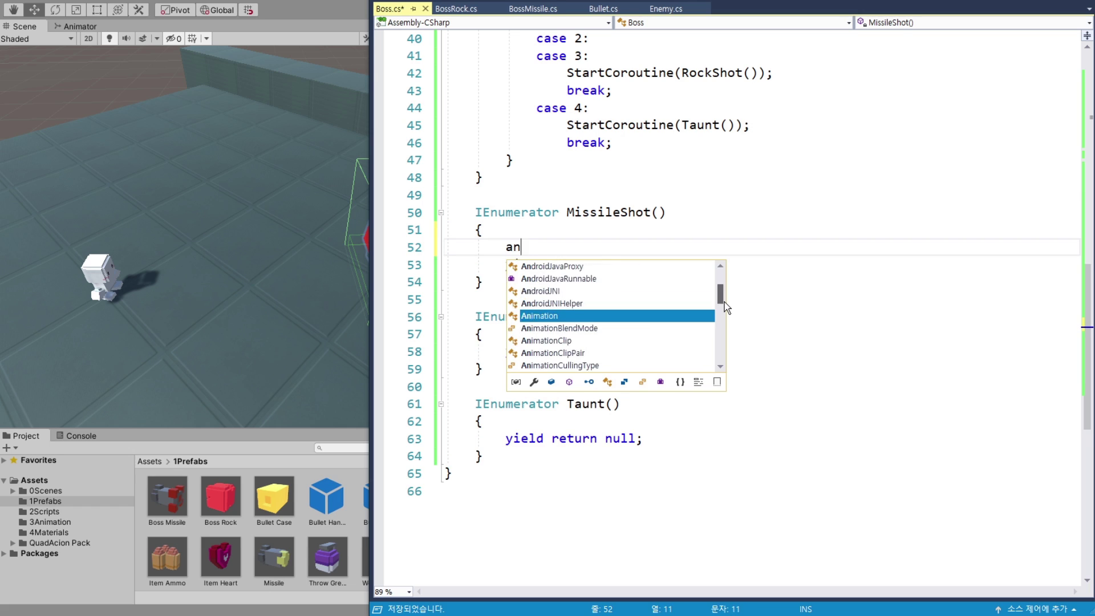
pyautogui.write('im')
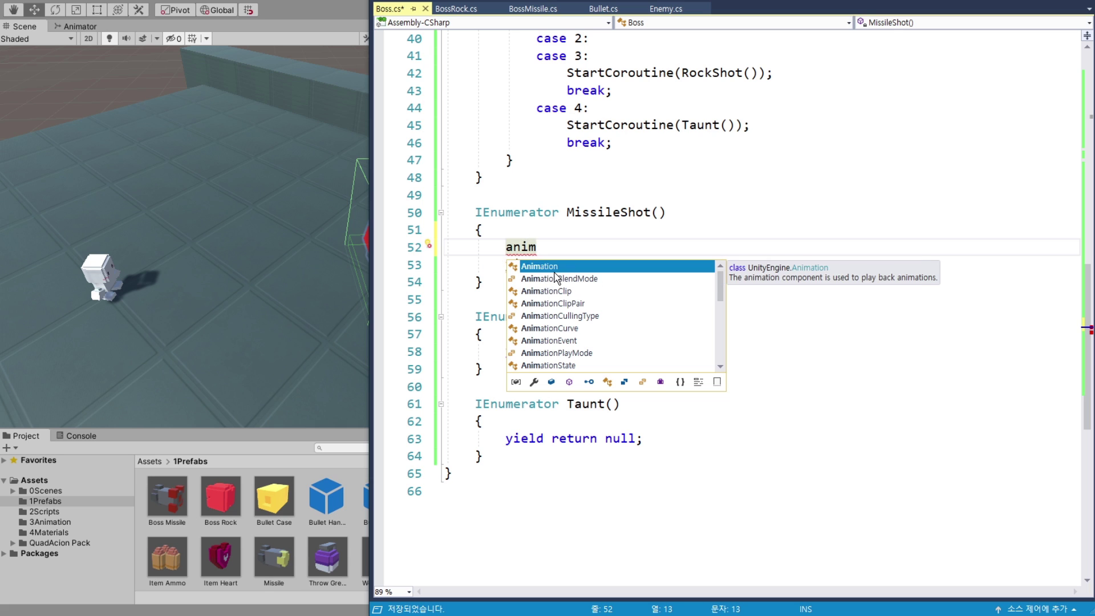
pyautogui.scroll(-5, 565, 295)
pyautogui.scroll(3, 564, 294)
pyautogui.scroll(2, 568, 288)
pyautogui.click(552, 248)
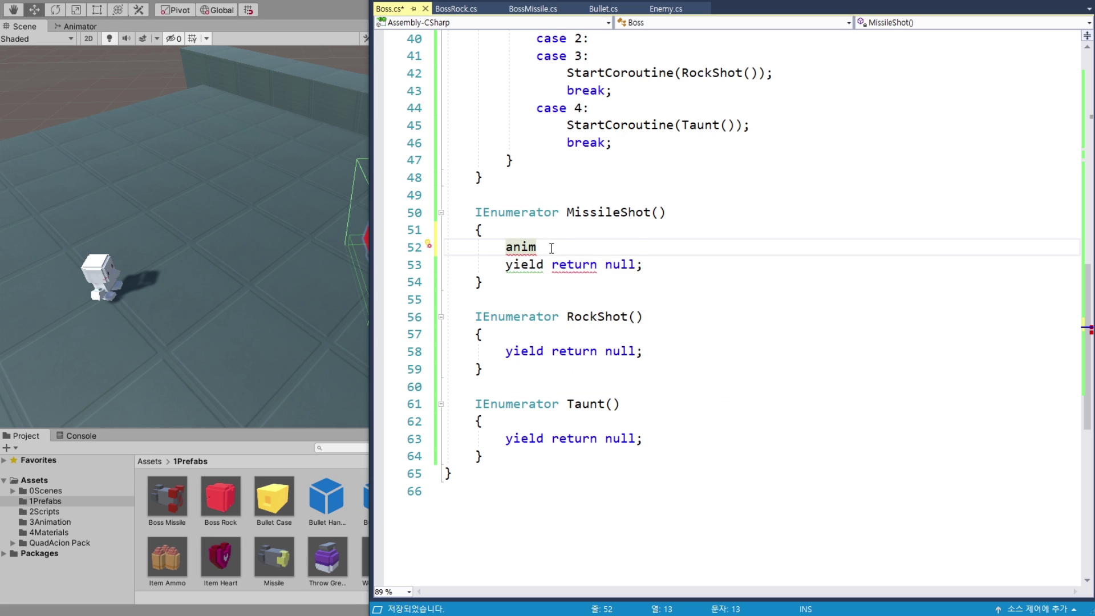
# Inspect Enemy.cs's private rigid, boxCollider, meshs, nav and anim fields.
pyautogui.click(666, 9)
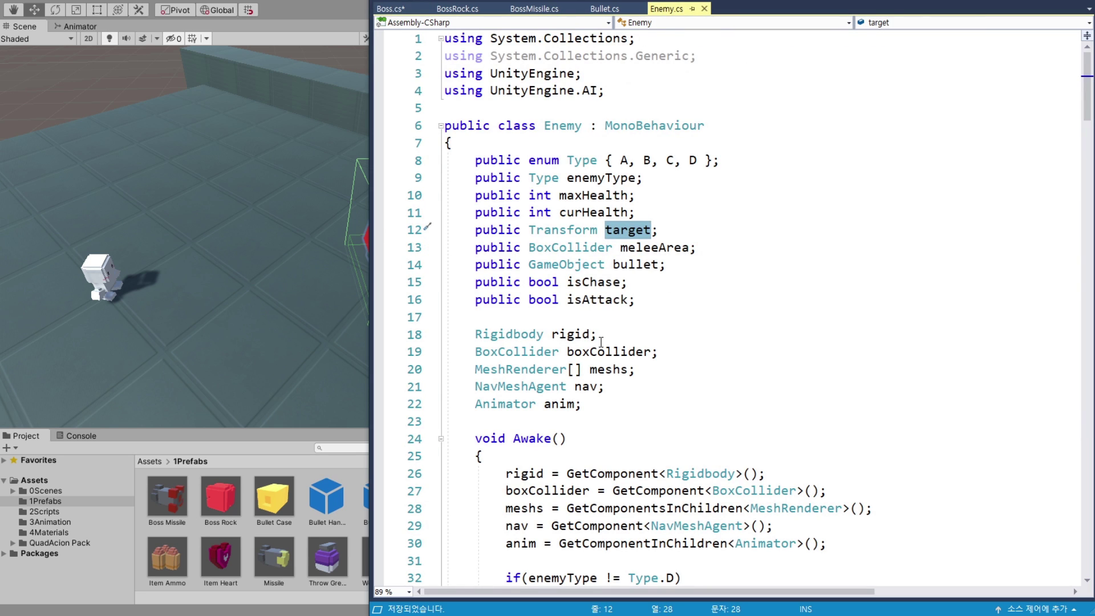
pyautogui.scroll(-2, 604, 311)
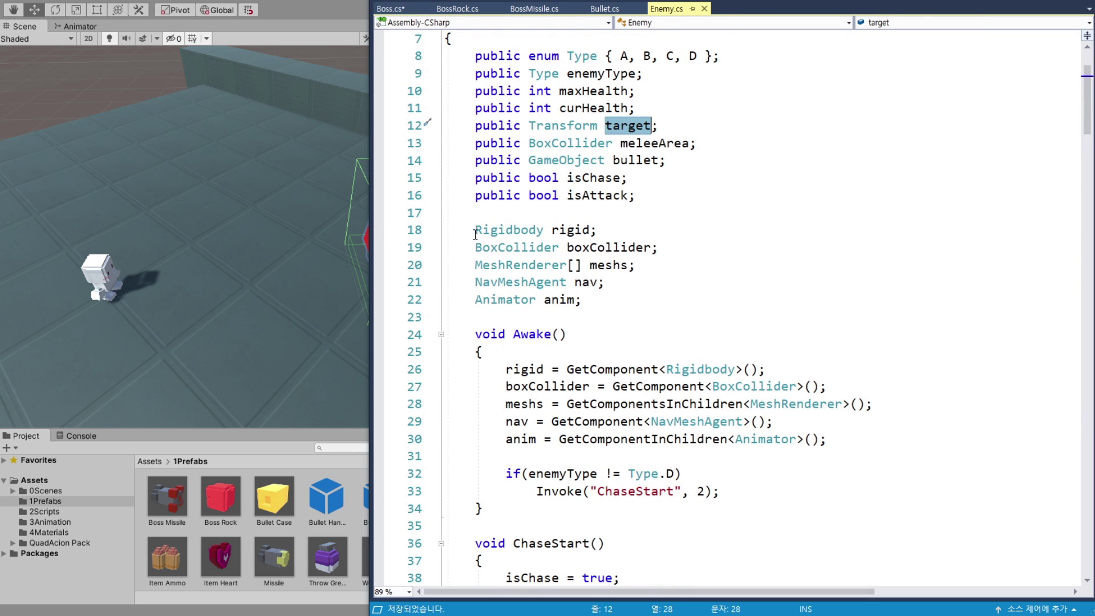
pyautogui.moveTo(476, 230); pyautogui.dragTo(582, 300)
pyautogui.click(581, 300)
pyautogui.doubleClick(562, 300)
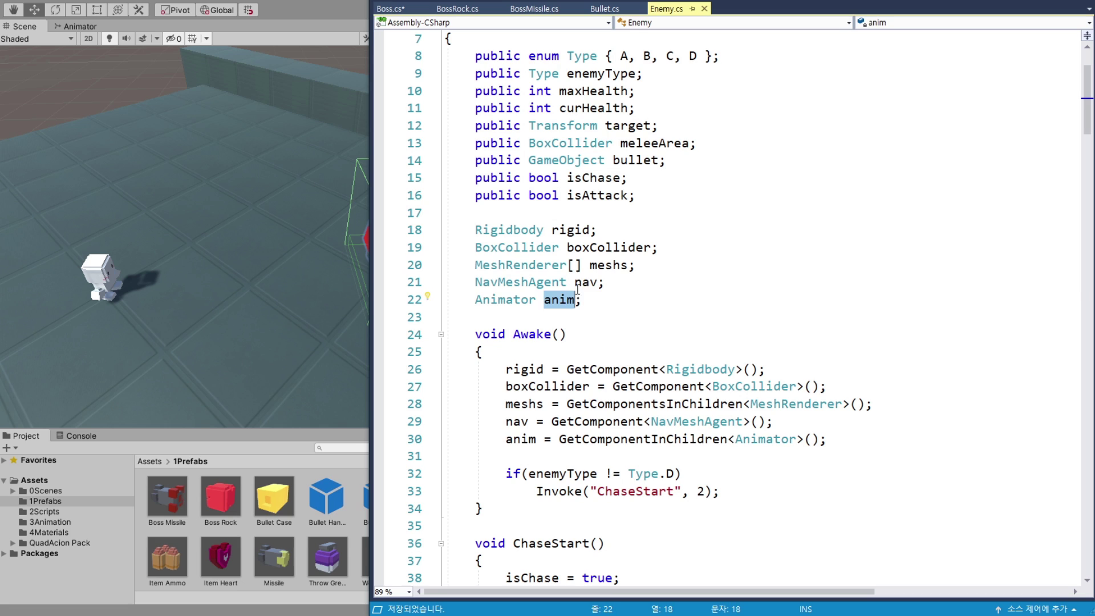
pyautogui.doubleClick(585, 282)
pyautogui.doubleClick(604, 265)
pyautogui.doubleClick(576, 247)
pyautogui.doubleClick(568, 229)
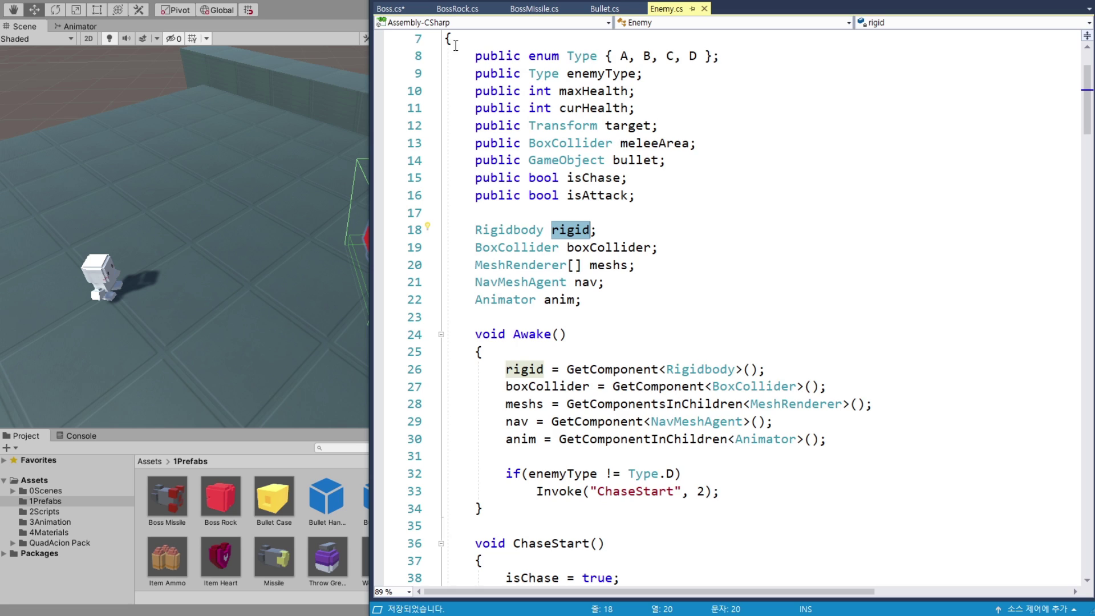
pyautogui.click(395, 10)
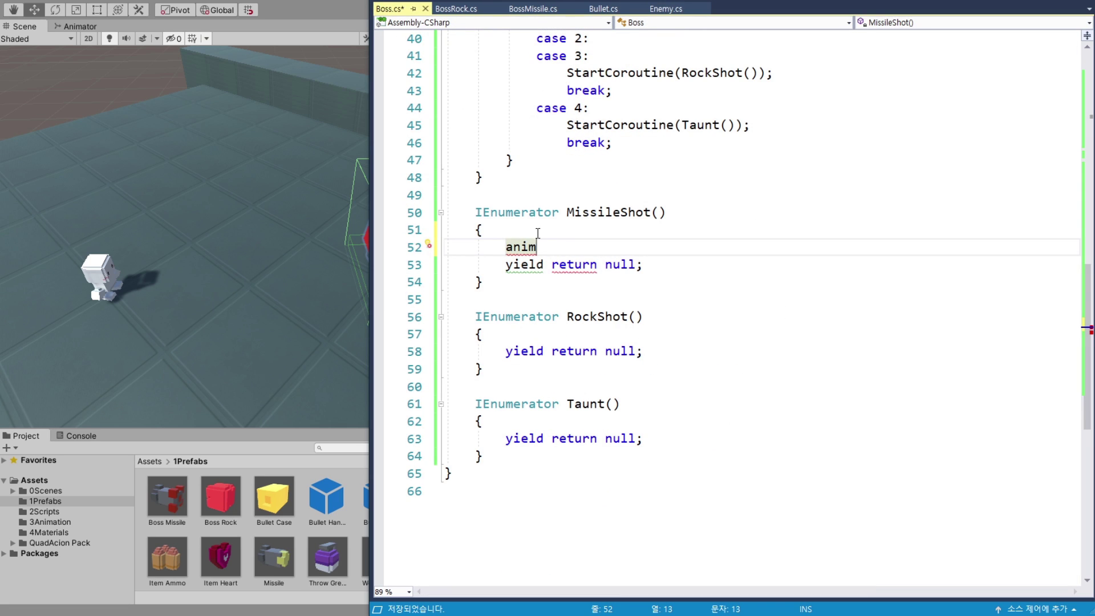
pyautogui.moveTo(525, 251)
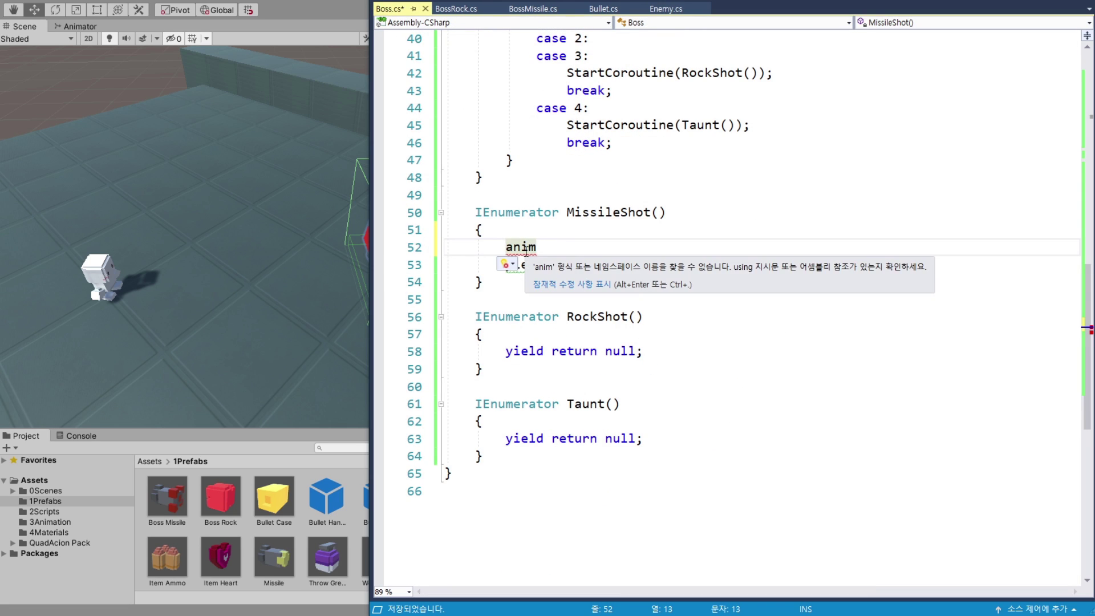
# Prefix the Rigidbody, BoxCollider, MeshRenderer[], NavMeshAgent and Animator fields with public and save.
pyautogui.click(666, 8)
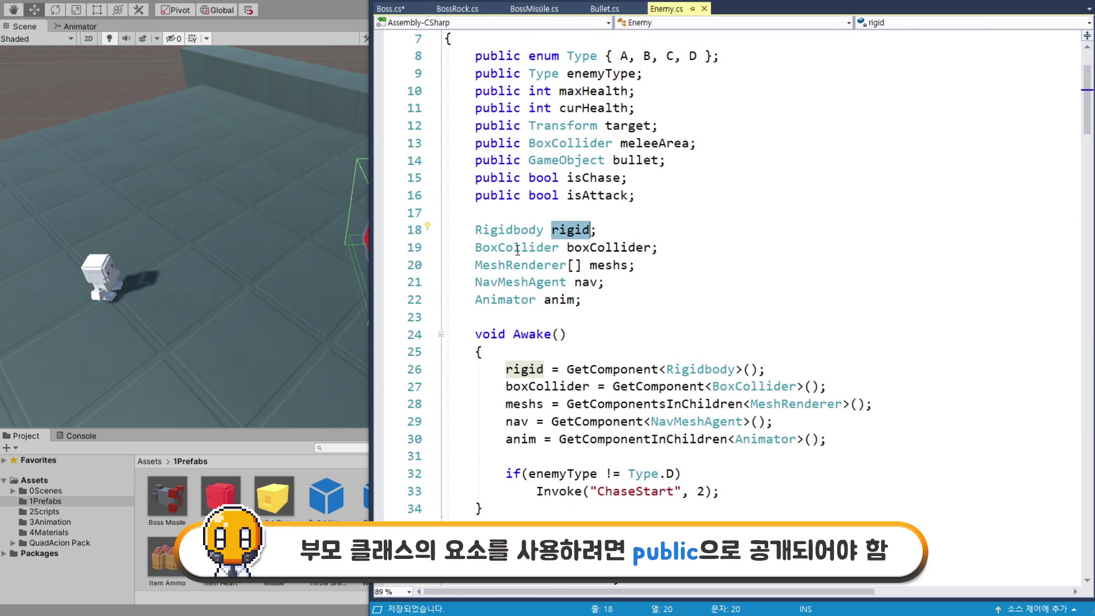
pyautogui.doubleClick(502, 198)
pyautogui.hotkey('ctrl', 'c')
pyautogui.click(475, 230)
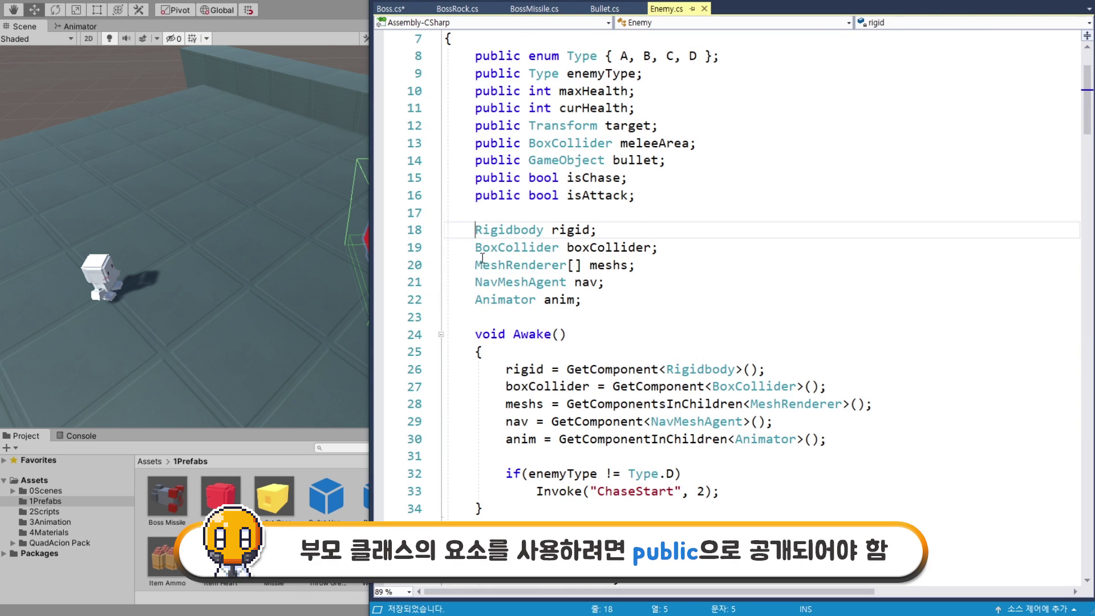
pyautogui.hotkey('ctrl', 'v')
pyautogui.click(477, 246)
pyautogui.write('public')
pyautogui.click(477, 264)
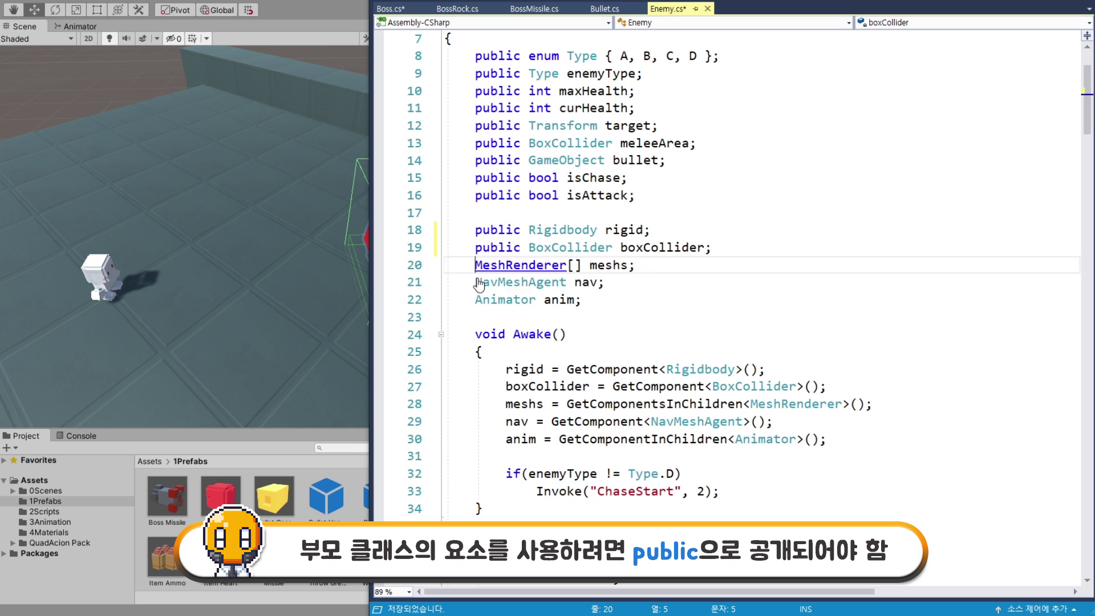
pyautogui.write('public')
pyautogui.click(477, 282)
pyautogui.write('public')
pyautogui.click(476, 299)
pyautogui.write('public')
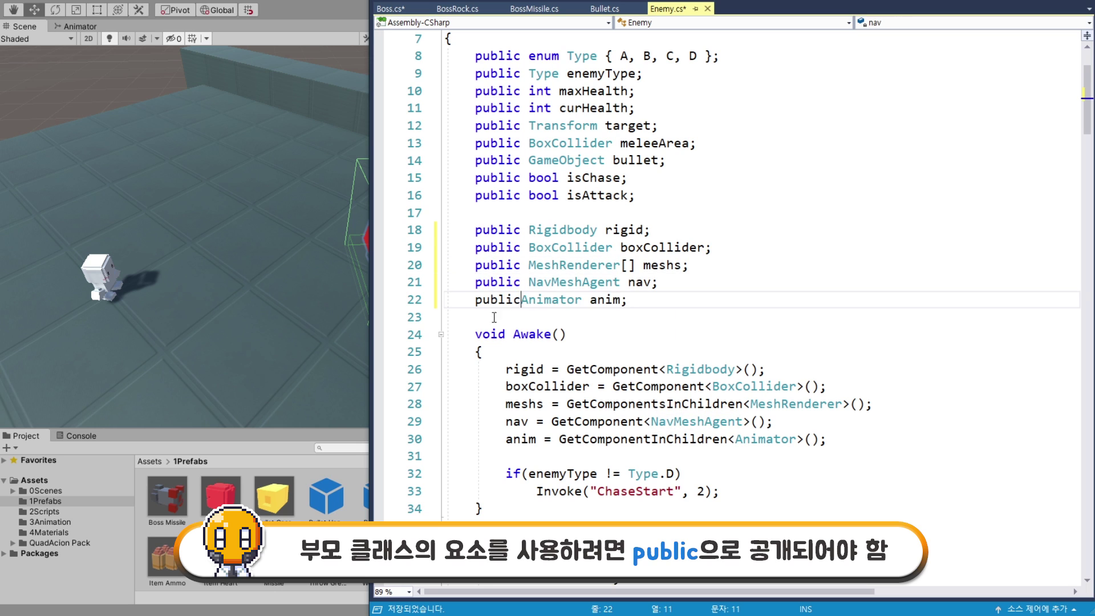
pyautogui.hotkey('ctrl', 's')
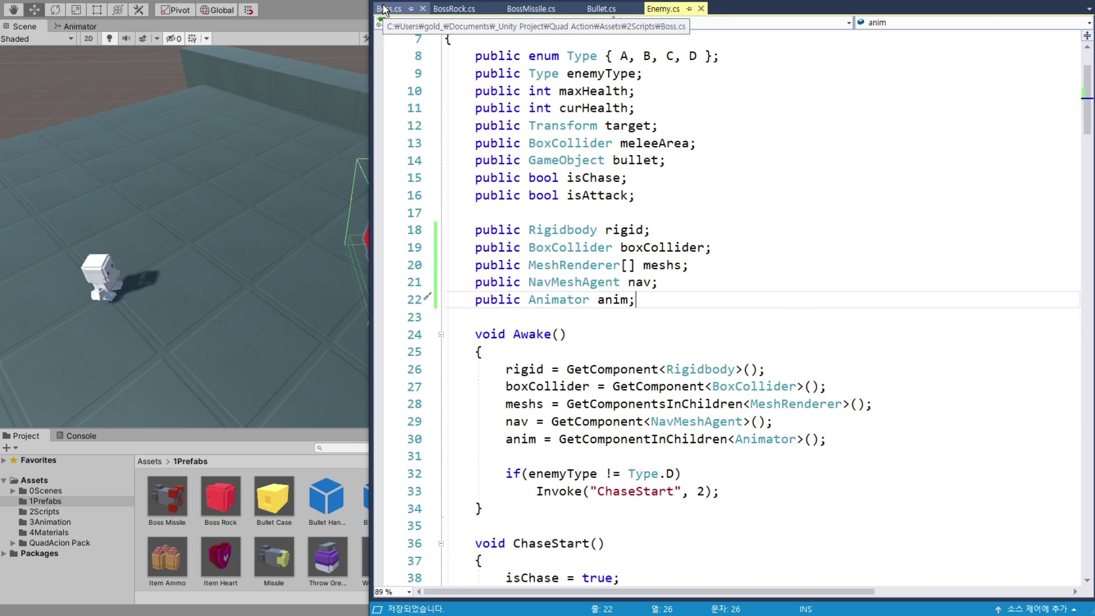
pyautogui.click(390, 8)
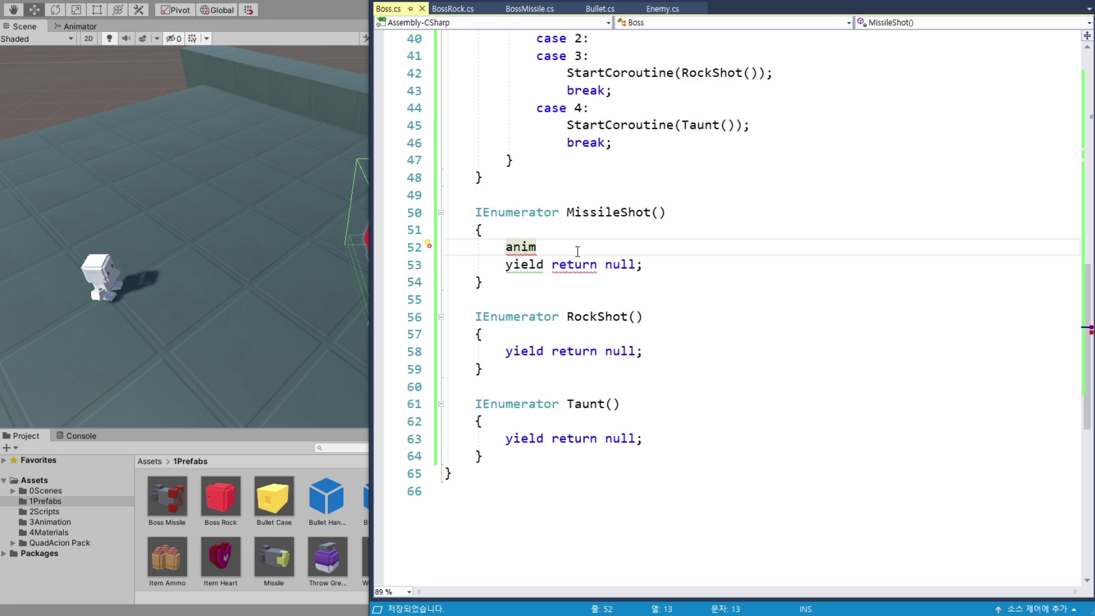
# Add anim.SetTrigger("doShot") to MissileShot and a doRock trigger line to RockShot.
pyautogui.write('.')
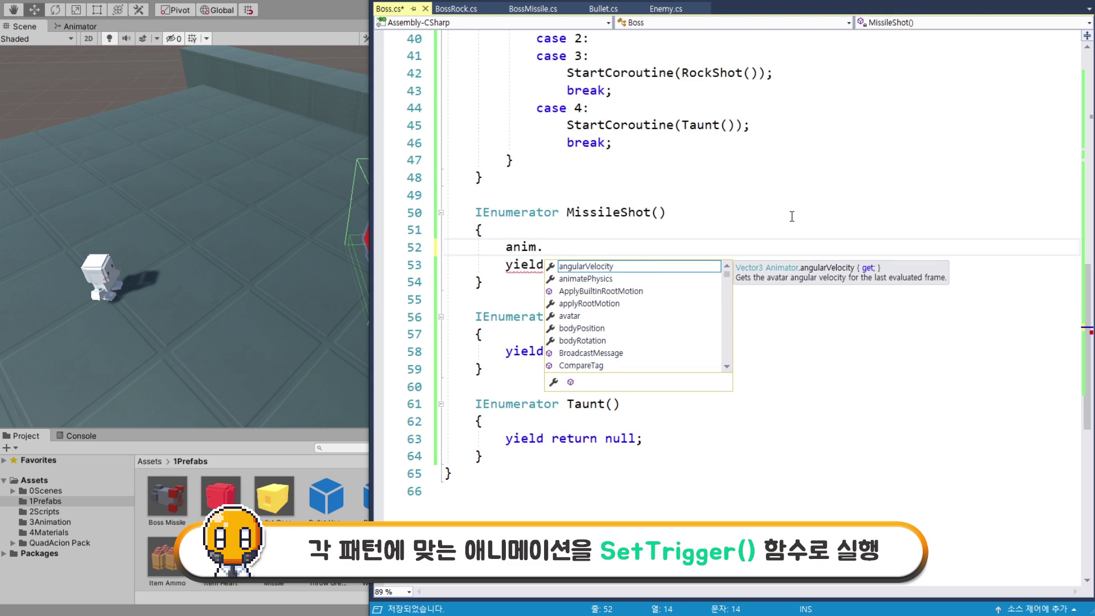
pyautogui.write('SetTrigger("')
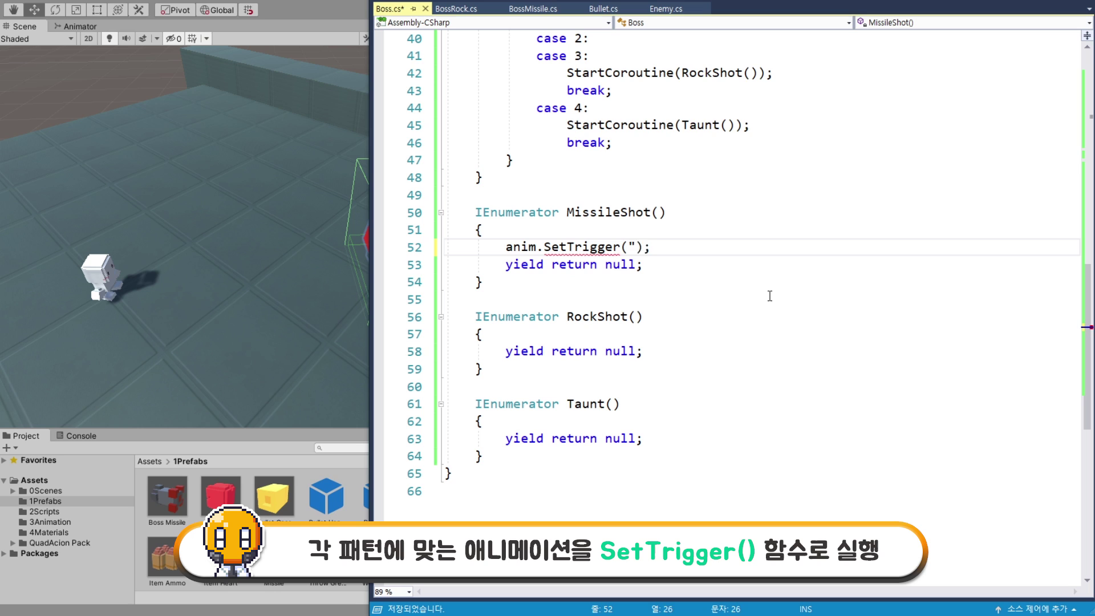
pyautogui.write('doShot')
pyautogui.press('End')
pyautogui.hotkey('shift', 'Home')
pyautogui.hotkey('ctrl', 'c')
pyautogui.press('Down')
pyautogui.press('Down')
pyautogui.press('Down')
pyautogui.press('End')
pyautogui.press('Return')
pyautogui.hotkey('ctrl', 'v')
pyautogui.moveTo(687, 351); pyautogui.dragTo(655, 351)
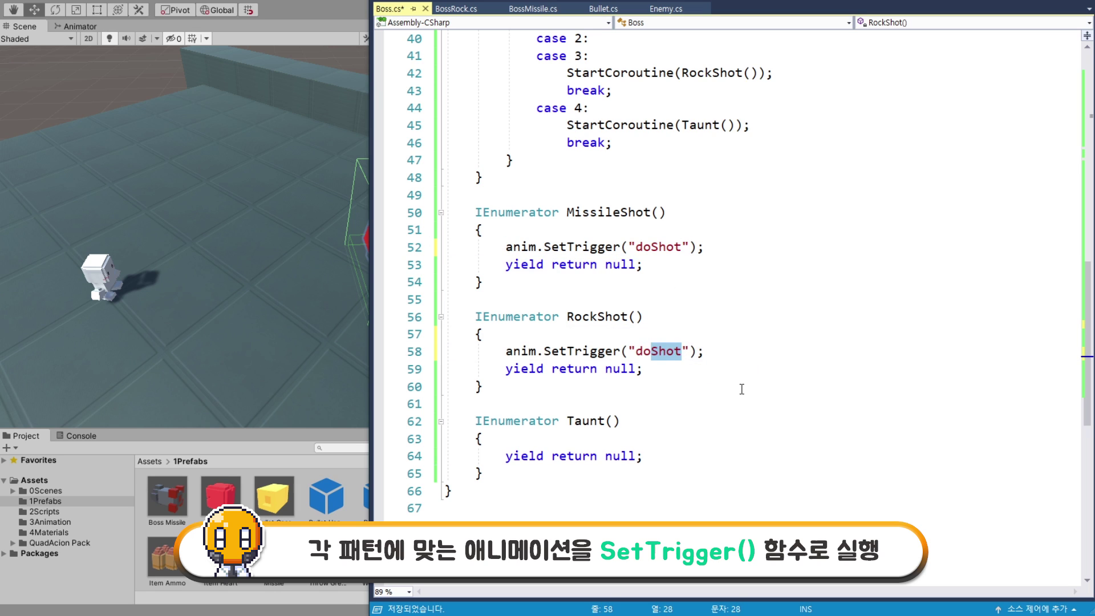
pyautogui.write('Rock')
pyautogui.press('Home')
pyautogui.hotkey('shift', 'End')
pyautogui.hotkey('ctrl', 'c')
# Add a doTaunt trigger line to the Taunt coroutine and save Boss.cs.
pyautogui.click(584, 435)
pyautogui.press('Return')
pyautogui.hotkey('ctrl', 'v')
pyautogui.press('Left')
pyautogui.press('Left')
pyautogui.press('Left')
pyautogui.hotkey('shift', 'Left')
pyautogui.hotkey('shift', 'Left')
pyautogui.hotkey('shift', 'Left')
pyautogui.write('Taunt')
pyautogui.hotkey('ctrl', 's')
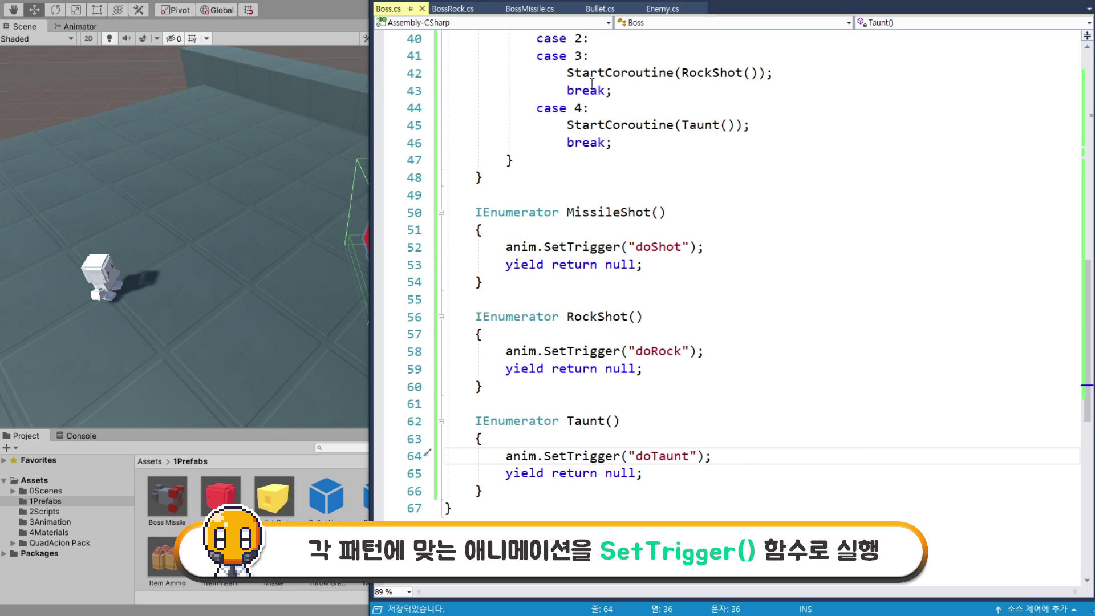
# Rename the RockShot trigger to doBigShot to match Unity's Animator parameters, and save.
pyautogui.click(71, 29)
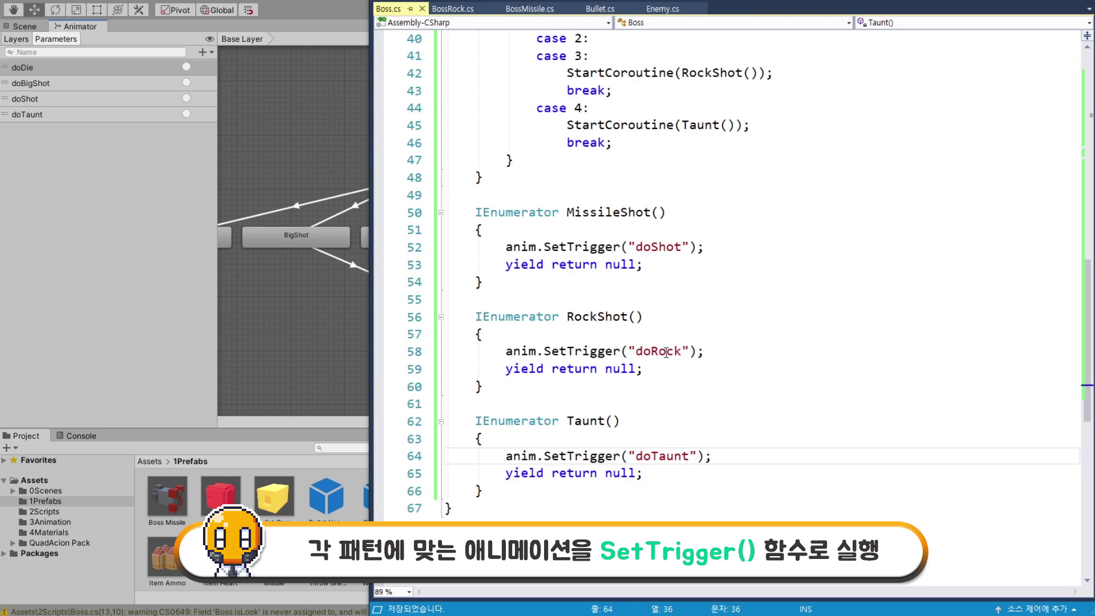
pyautogui.moveTo(681, 352); pyautogui.dragTo(651, 351)
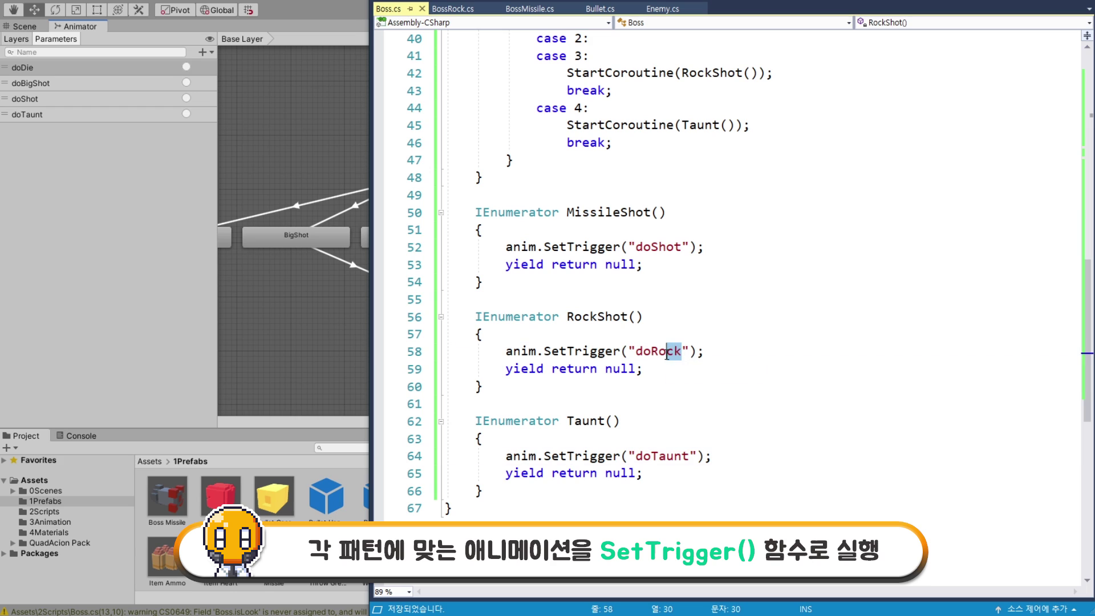
pyautogui.write('Bi')
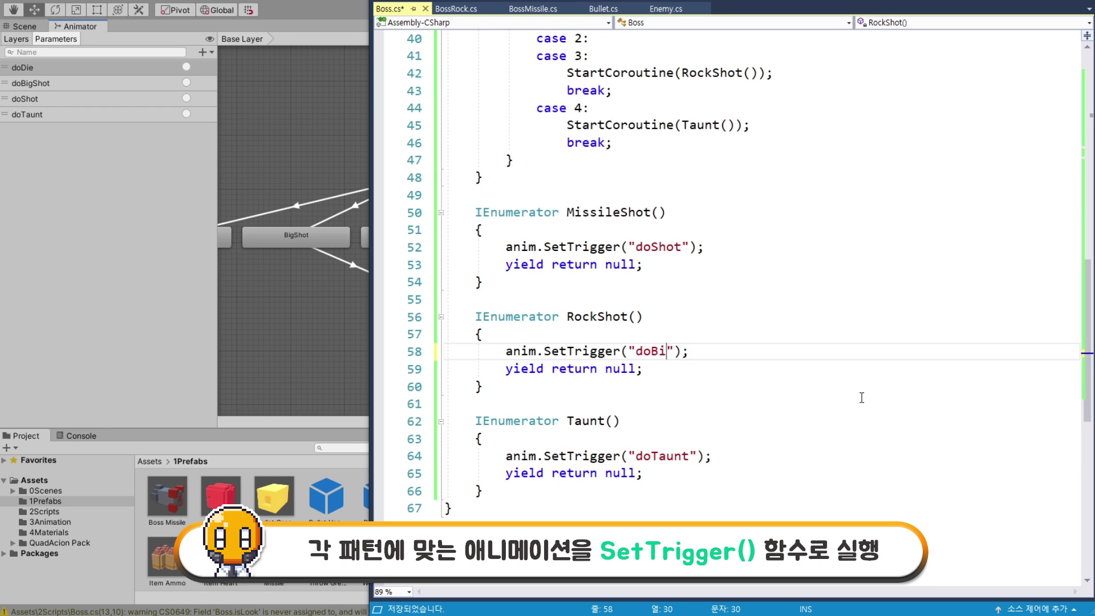
pyautogui.write('gShot')
pyautogui.hotkey('ctrl', 's')
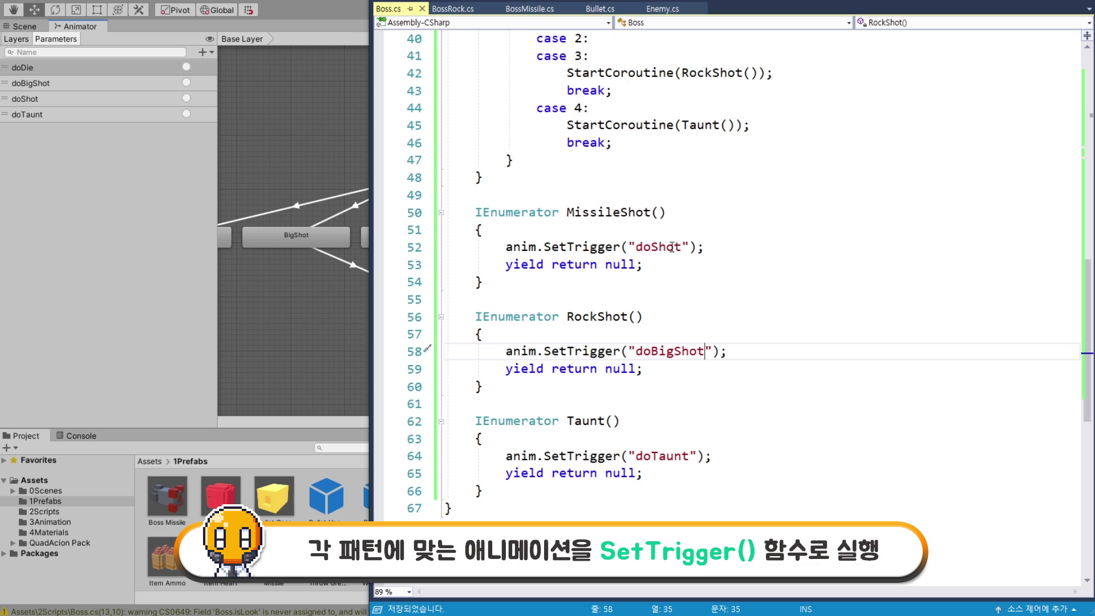
pyautogui.doubleClick(672, 247)
pyautogui.doubleClick(673, 350)
pyautogui.doubleClick(667, 456)
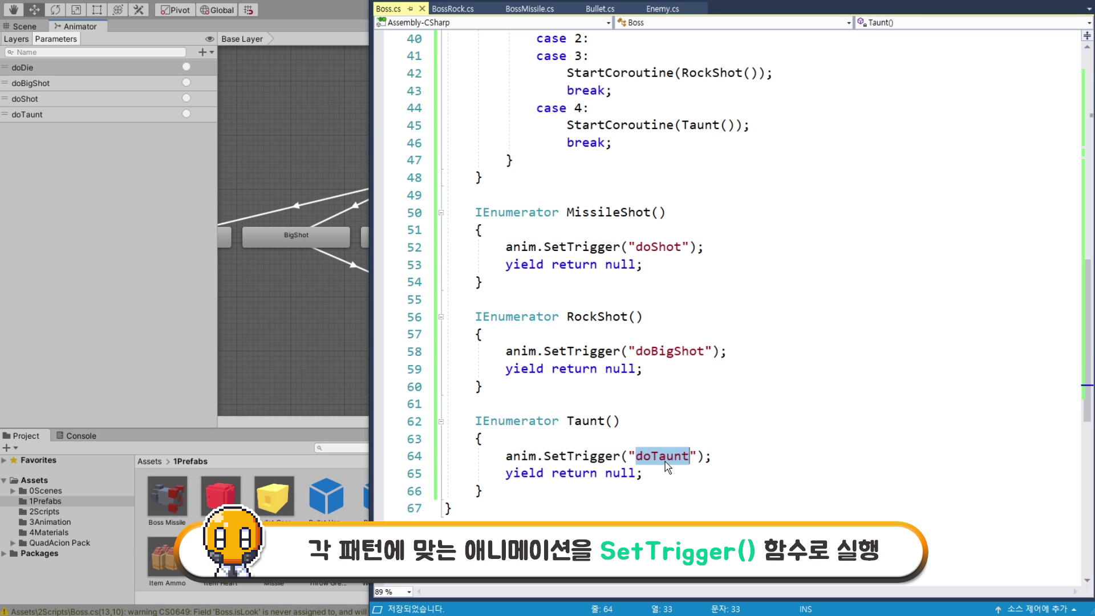
pyautogui.click(716, 456)
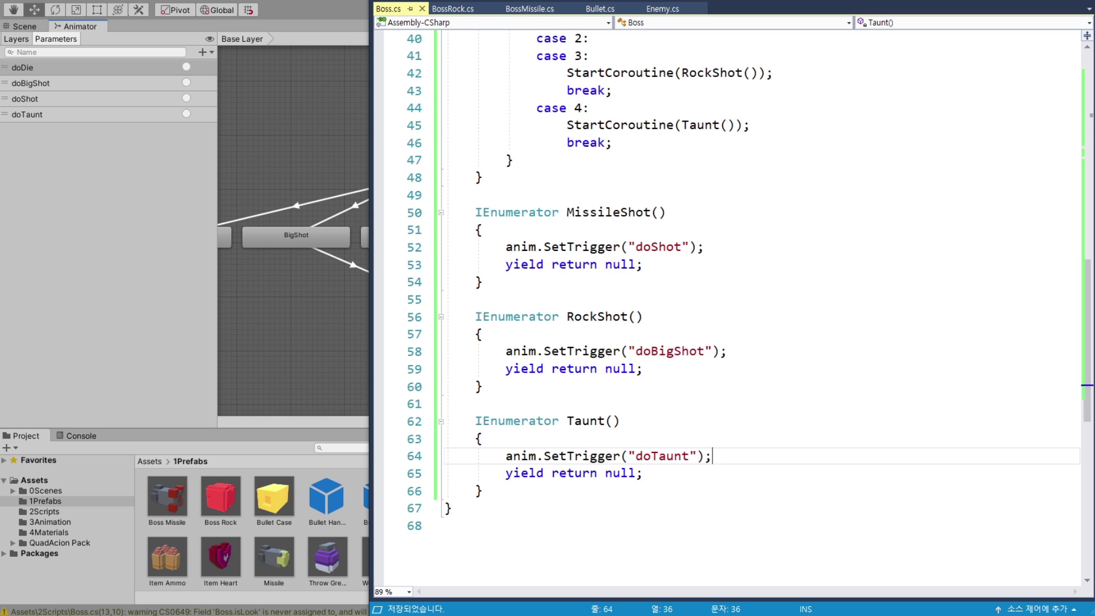
pyautogui.doubleClick(619, 266)
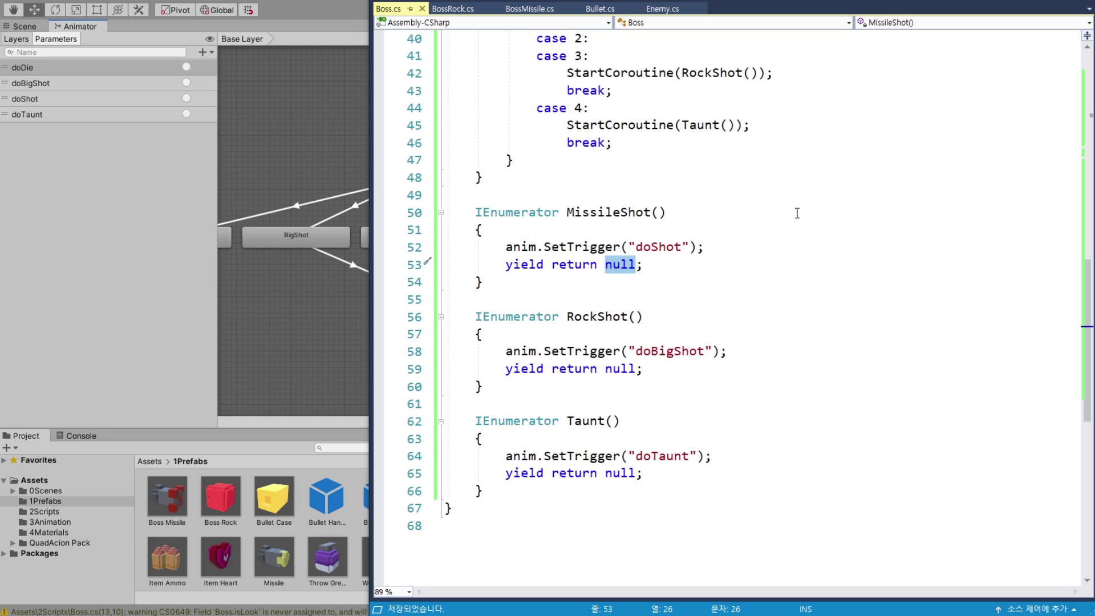
# Write new WaitForSeconds(2.5f) in MissileShot and a 3-second copy in RockShot's yield.
pyautogui.write('new')
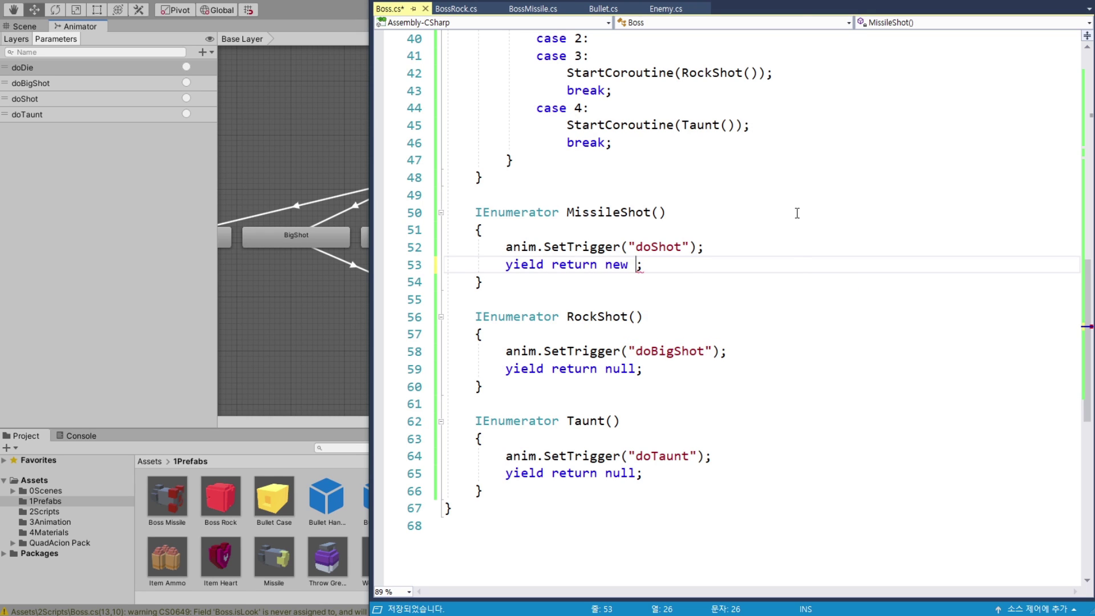
pyautogui.write(' WaitForSeconds')
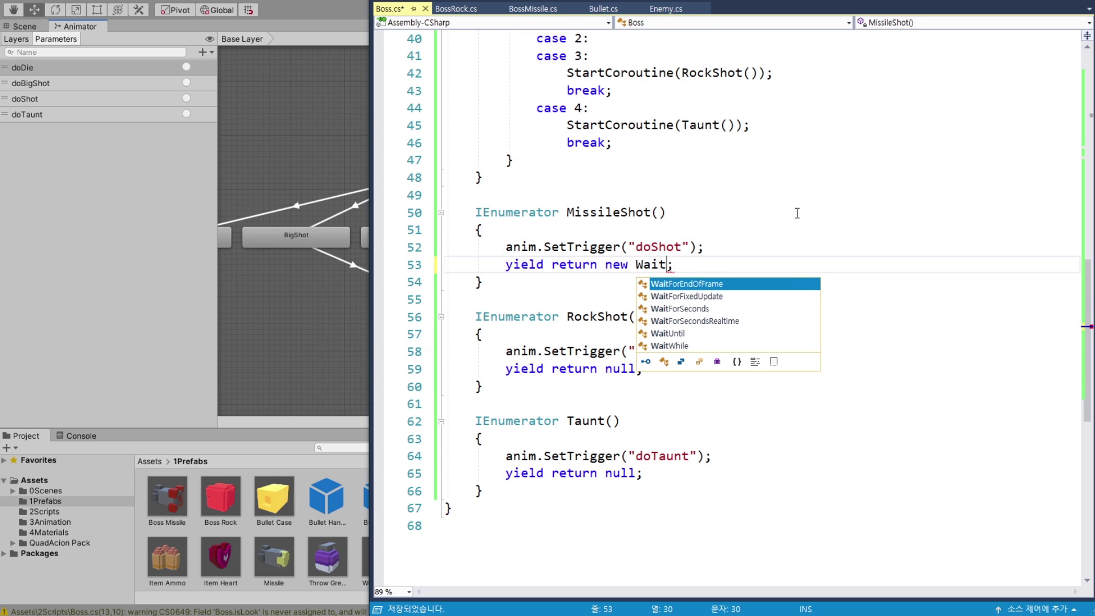
pyautogui.write('(2.5f')
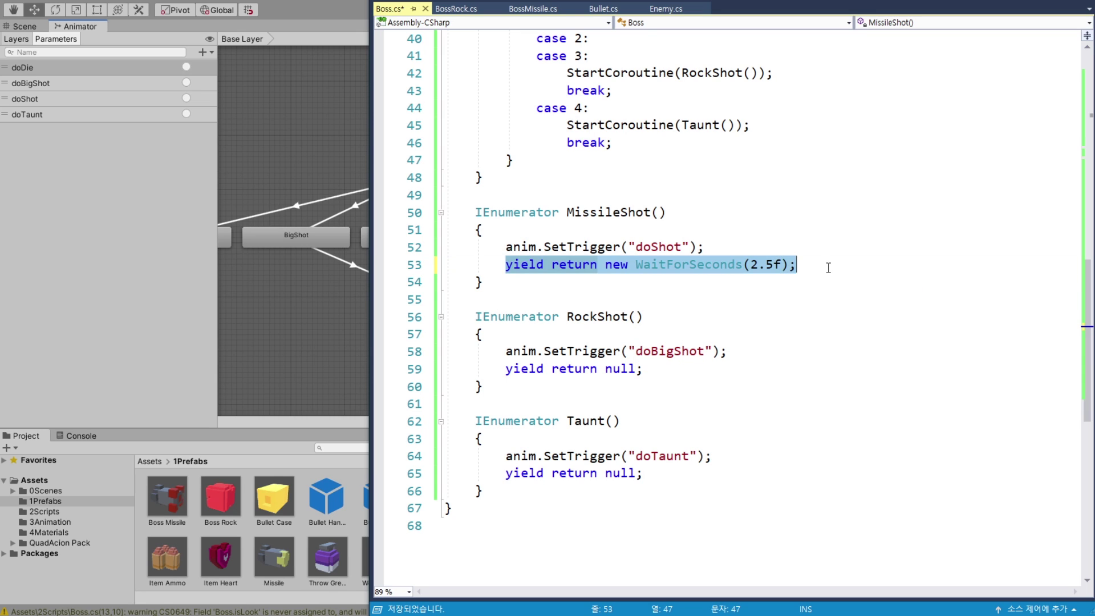
pyautogui.moveTo(796, 266); pyautogui.dragTo(605, 265)
pyautogui.hotkey('ctrl', 'c')
pyautogui.moveTo(605, 369); pyautogui.dragTo(642, 369)
pyautogui.hotkey('ctrl', 'v')
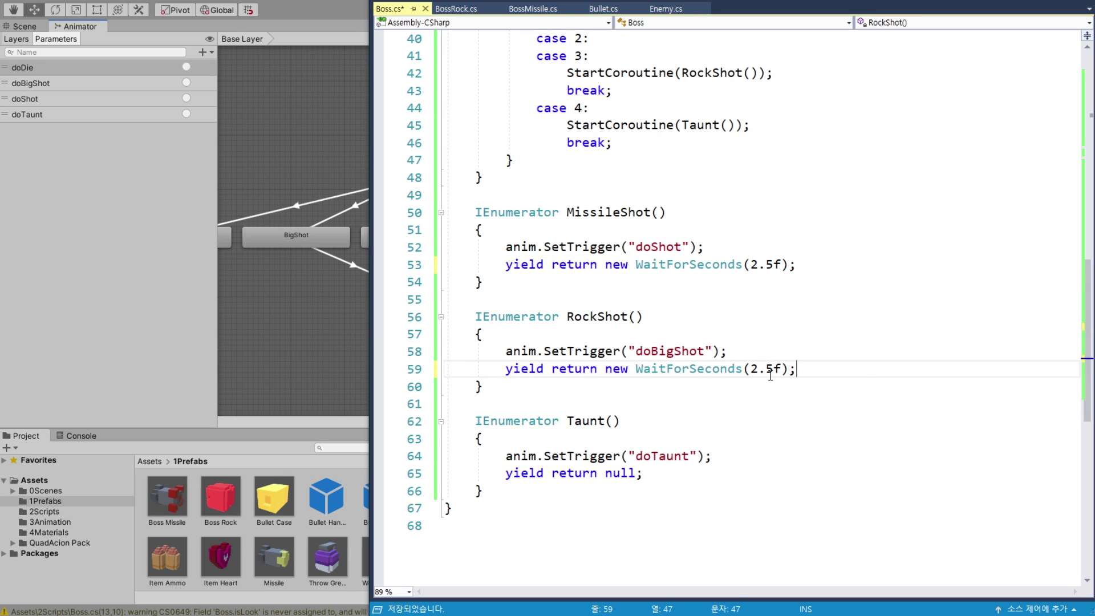
pyautogui.moveTo(751, 369); pyautogui.dragTo(774, 369)
pyautogui.write('3')
pyautogui.moveTo(606, 369); pyautogui.dragTo(780, 369)
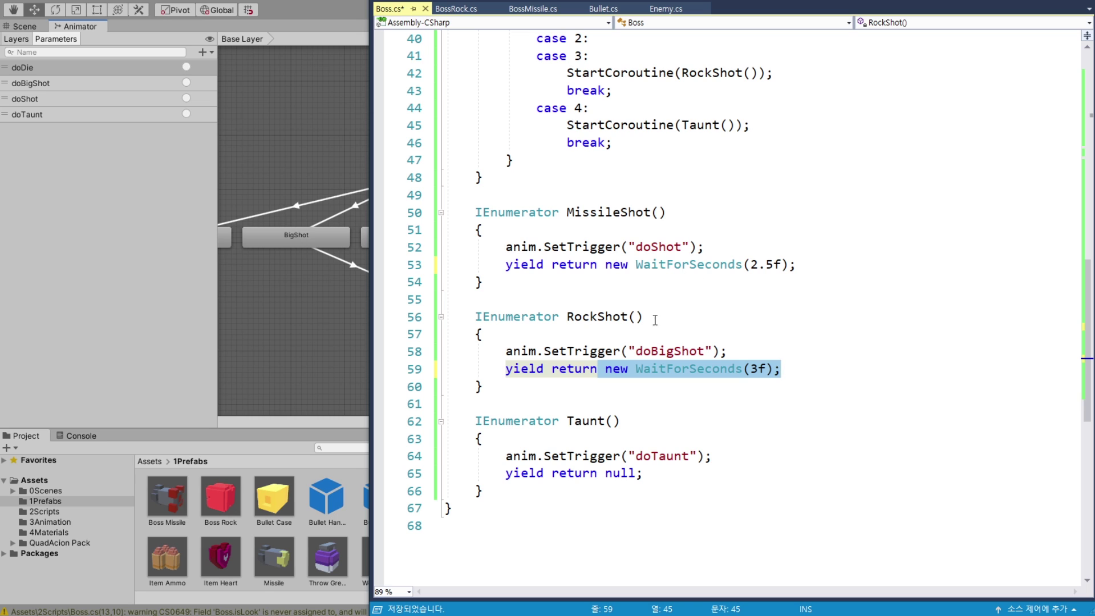
pyautogui.hotkey('ctrl', 'c')
# Put the 3-second wait into Taunt's yield and review the three wait lines.
pyautogui.moveTo(605, 473); pyautogui.dragTo(642, 474)
pyautogui.scroll(-1, 675, 440)
pyautogui.hotkey('ctrl', 'v')
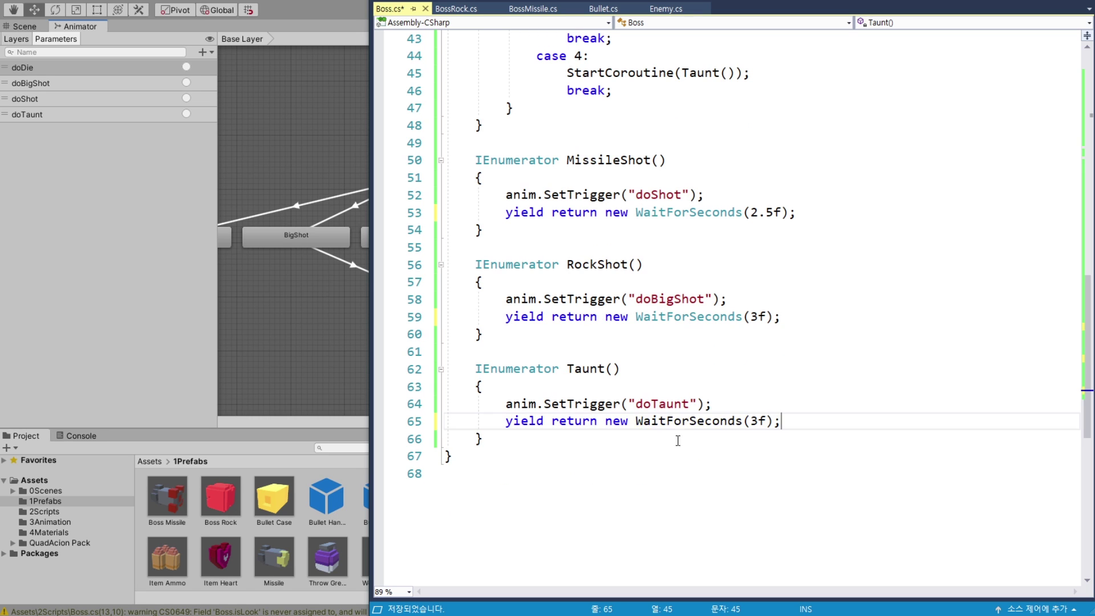
pyautogui.moveTo(505, 212); pyautogui.dragTo(781, 216)
pyautogui.moveTo(506, 317); pyautogui.dragTo(780, 316)
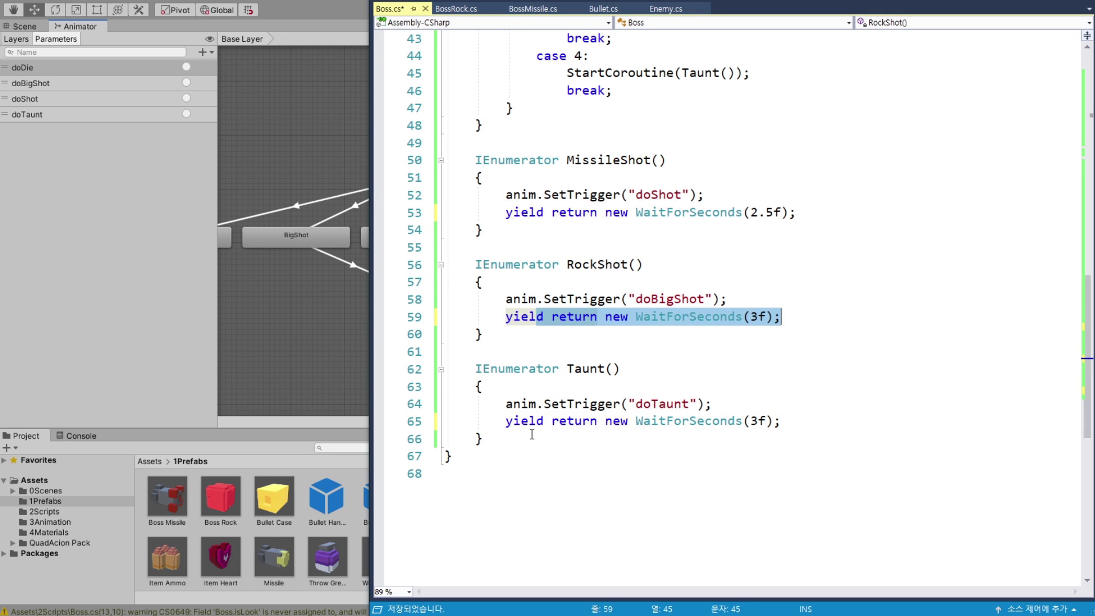
pyautogui.moveTo(505, 421); pyautogui.dragTo(780, 421)
# Insert an empty line after the wait in Taunt, RockShot and MissileShot.
pyautogui.click(814, 422)
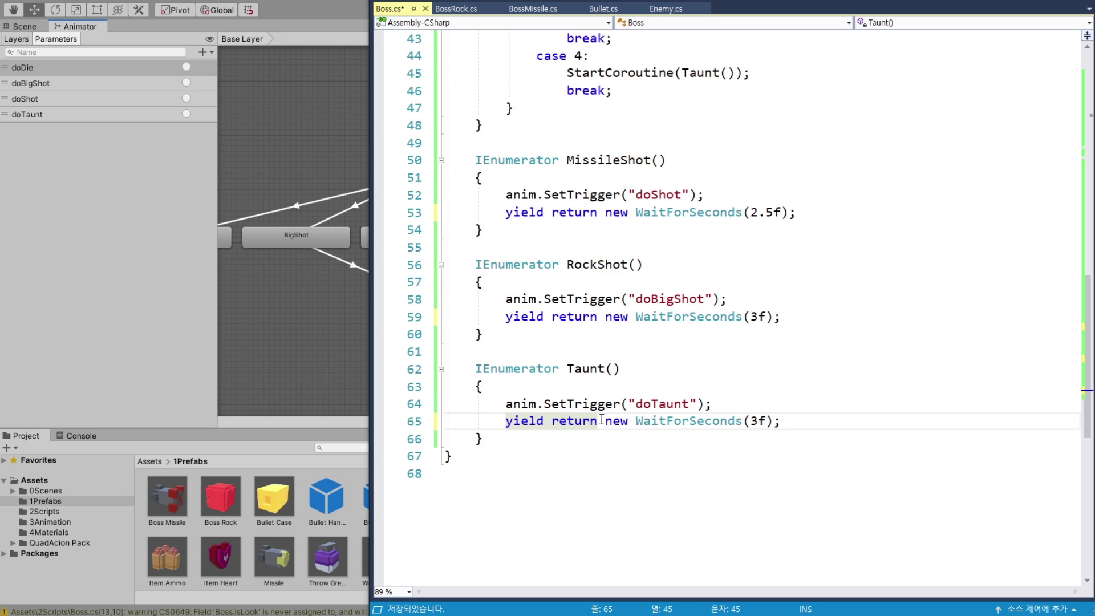
pyautogui.press('Return')
pyautogui.click(809, 316)
pyautogui.press('Return')
pyautogui.click(819, 216)
pyautogui.press('Return')
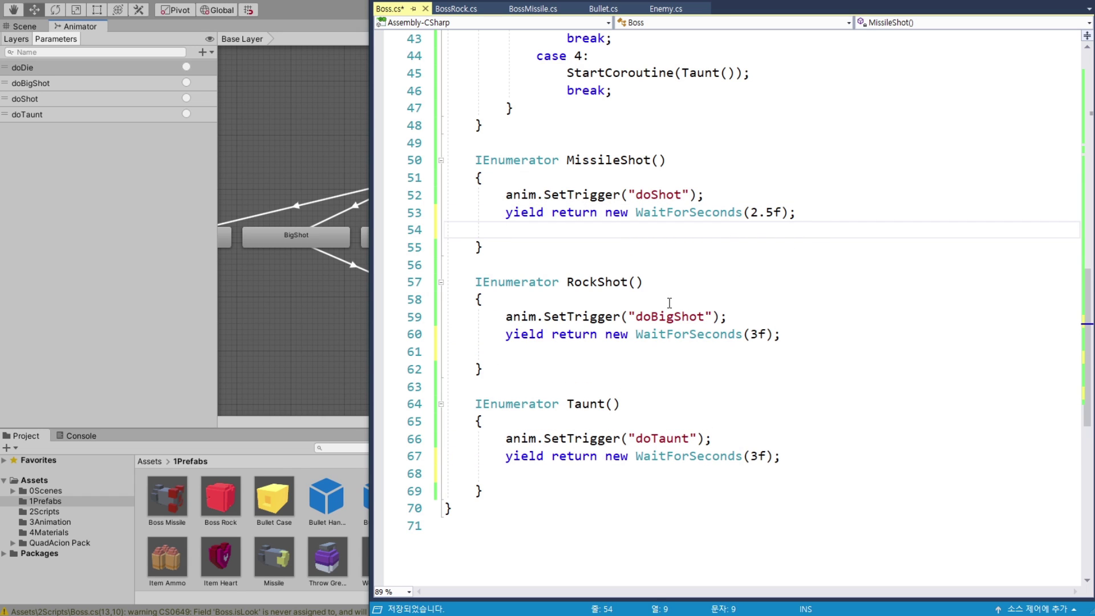
# Paste StartCoroutine(Think()); from Awake into the blank lines of the three coroutines.
pyautogui.scroll(1, 669, 302)
pyautogui.scroll(4, 630, 264)
pyautogui.scroll(4, 573, 222)
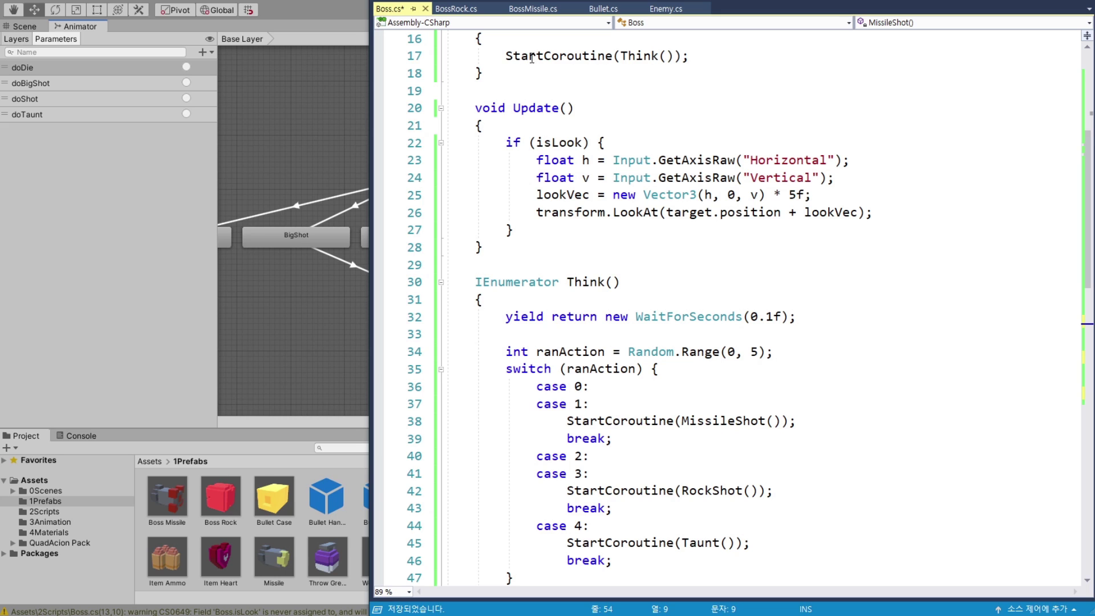
pyautogui.moveTo(505, 56); pyautogui.dragTo(690, 56)
pyautogui.scroll(-6, 633, 355)
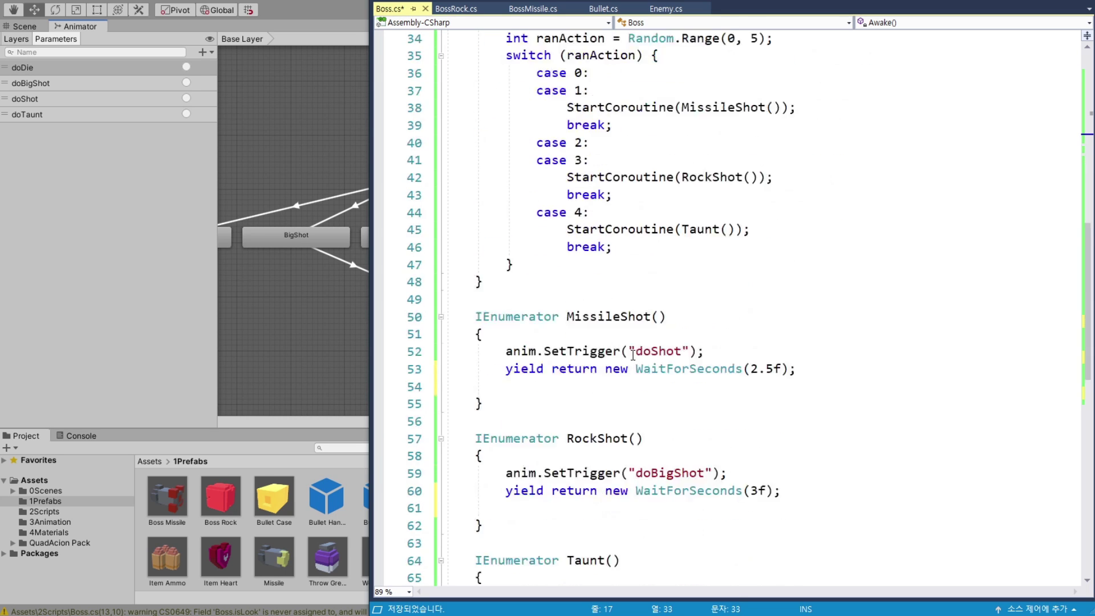
pyautogui.scroll(-2, 633, 355)
pyautogui.click(546, 282)
pyautogui.hotkey('ctrl', 'v')
pyautogui.click(523, 404)
pyautogui.hotkey('ctrl', 'v')
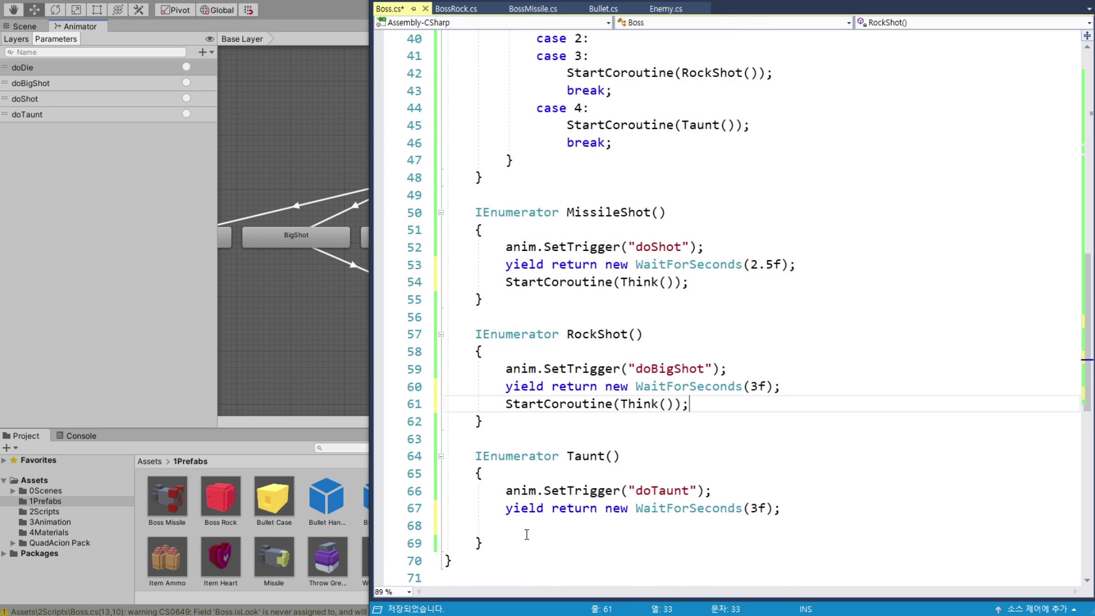
pyautogui.click(526, 534)
# Add a blank line before the Think call in Taunt, RockShot and MissileShot.
pyautogui.click(794, 455)
pyautogui.press('Return')
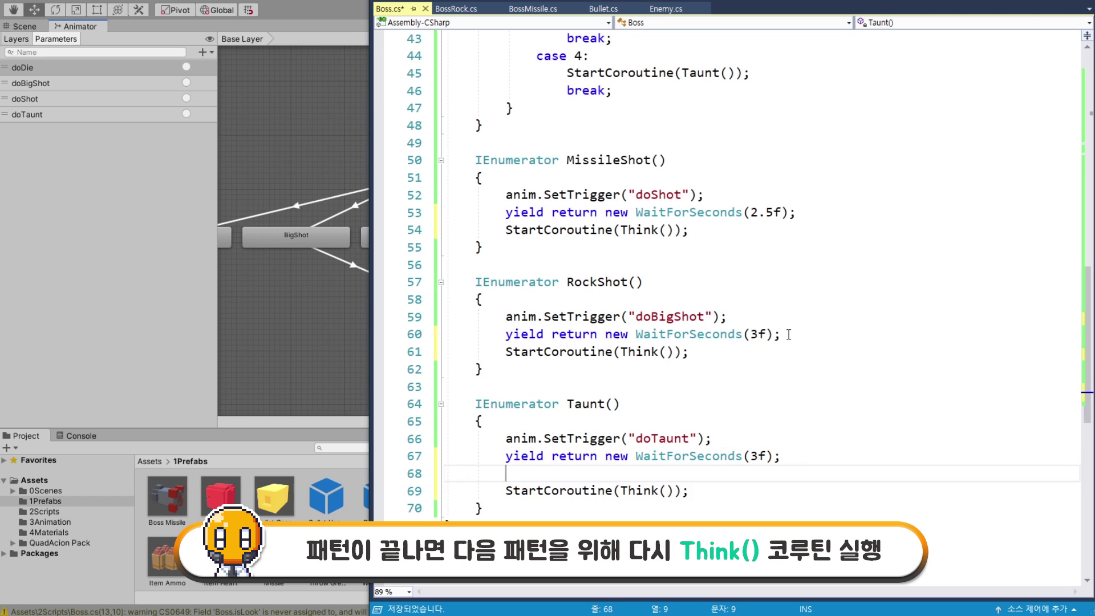
pyautogui.click(793, 334)
pyautogui.press('Return')
pyautogui.click(793, 212)
pyautogui.press('Return')
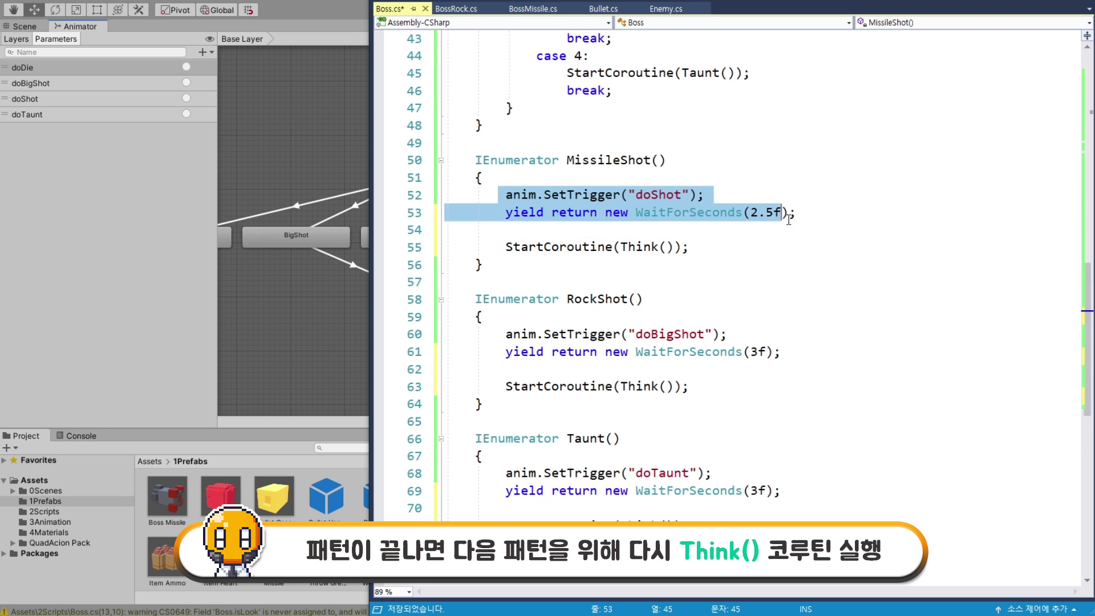
# Review MissileShot's new Think call and save Boss.cs.
pyautogui.click(767, 248)
pyautogui.moveTo(504, 252); pyautogui.dragTo(689, 248)
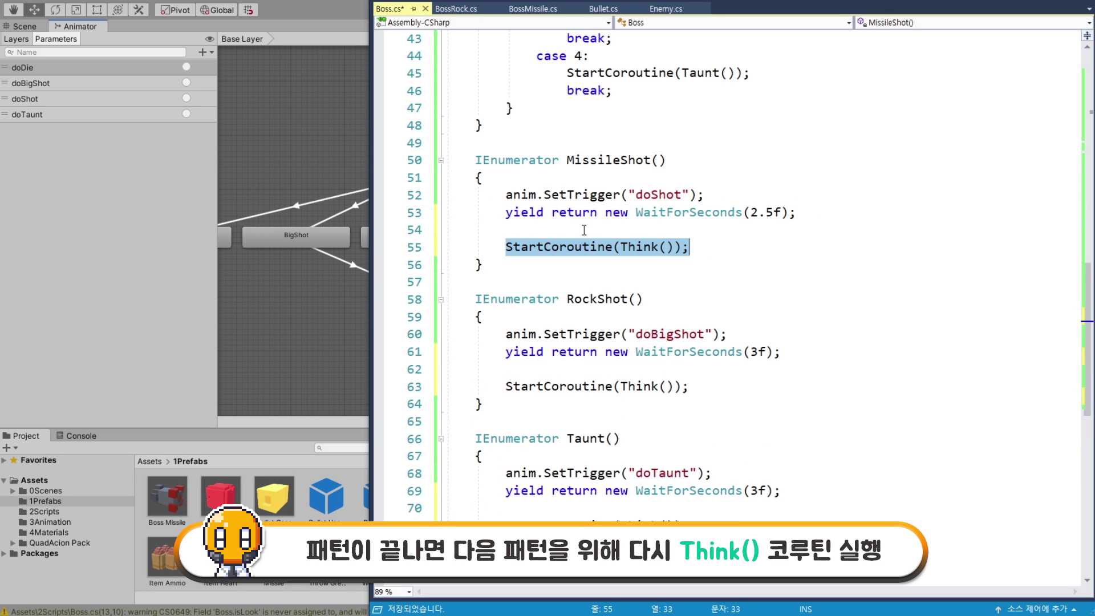
pyautogui.scroll(4, 512, 305)
pyautogui.scroll(-3, 512, 305)
pyautogui.scroll(-1, 512, 305)
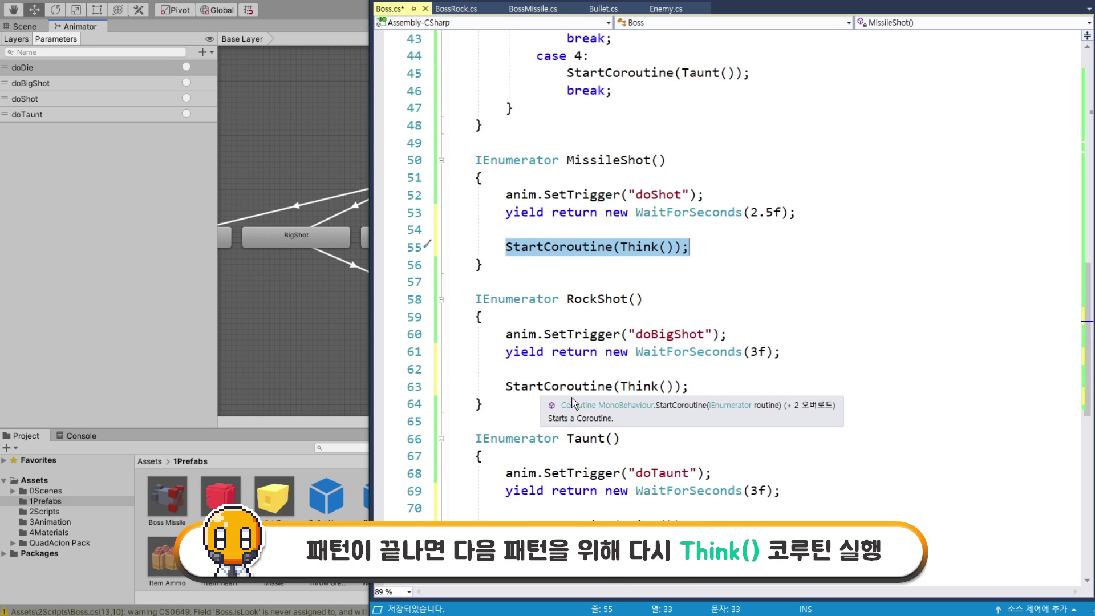
pyautogui.click(810, 351)
pyautogui.hotkey('ctrl', 's')
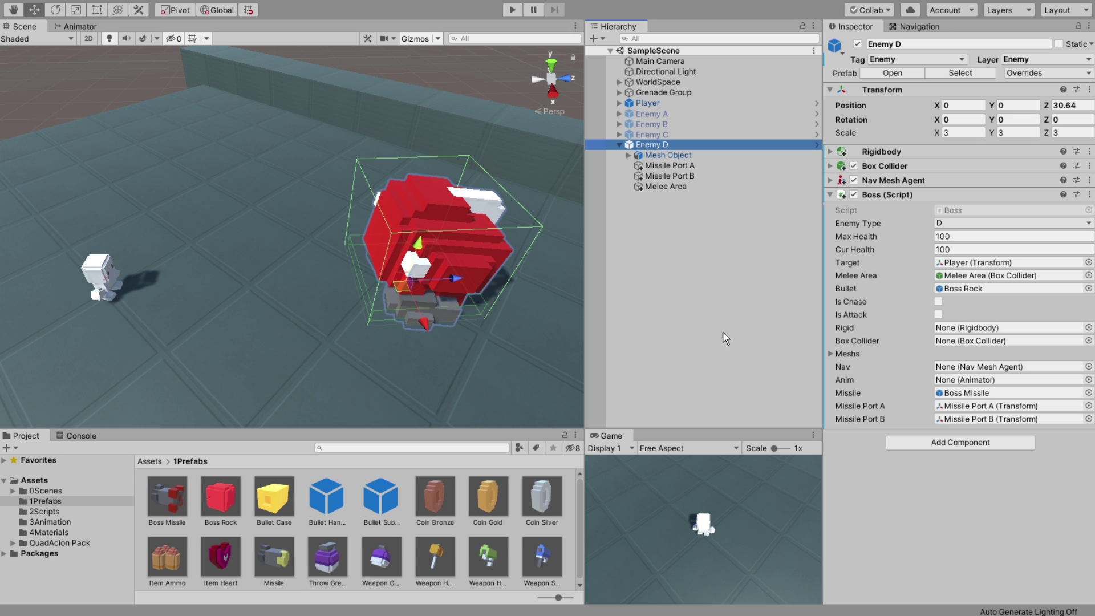
# Play the game and read the Console's UnassignedReferenceException about Boss's anim variable.
pyautogui.click(509, 12)
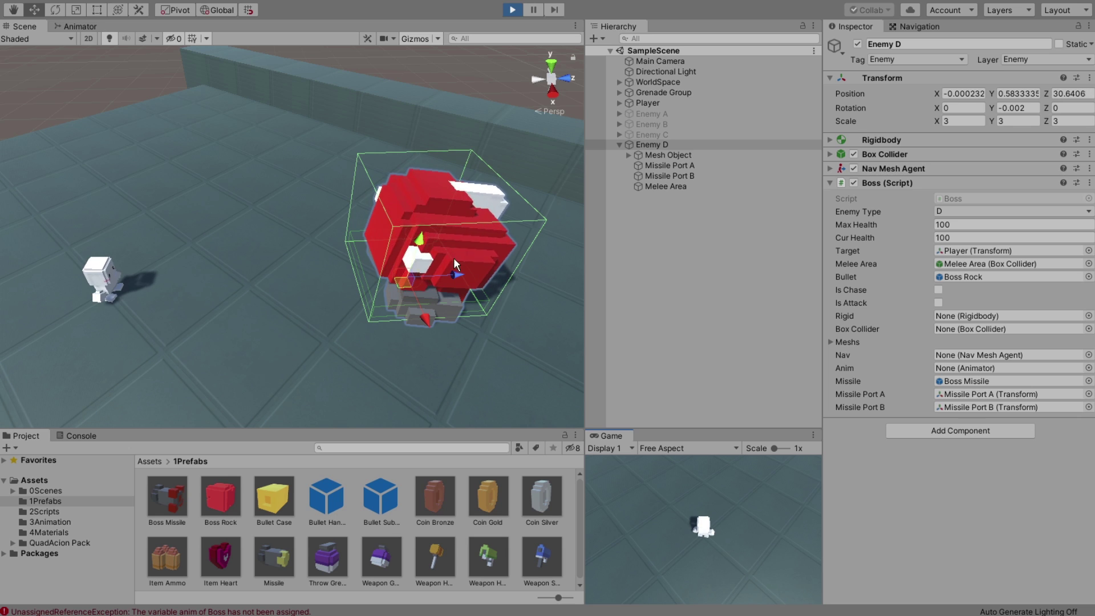
pyautogui.click(202, 611)
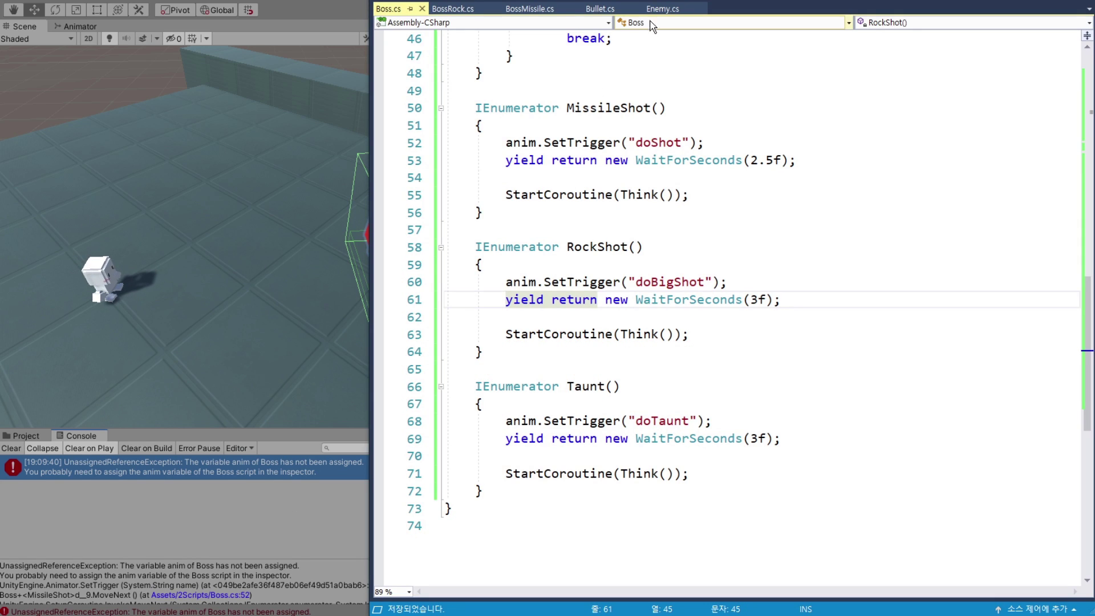
# Open Enemy.cs and look over the setup lines in its Awake method.
pyautogui.click(662, 8)
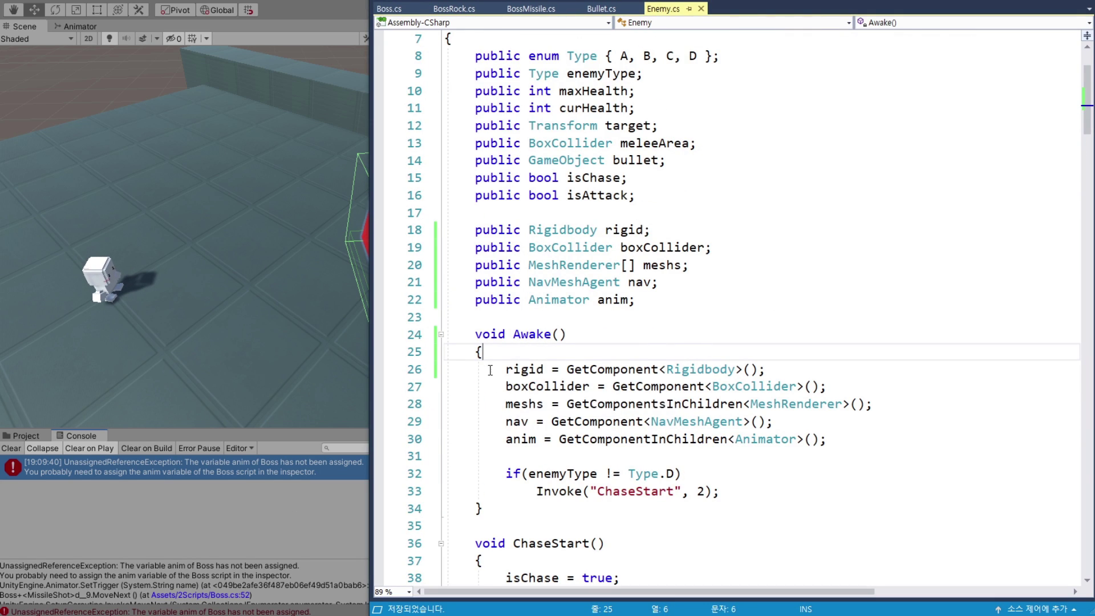
pyautogui.moveTo(490, 371); pyautogui.dragTo(806, 486)
pyautogui.click(806, 486)
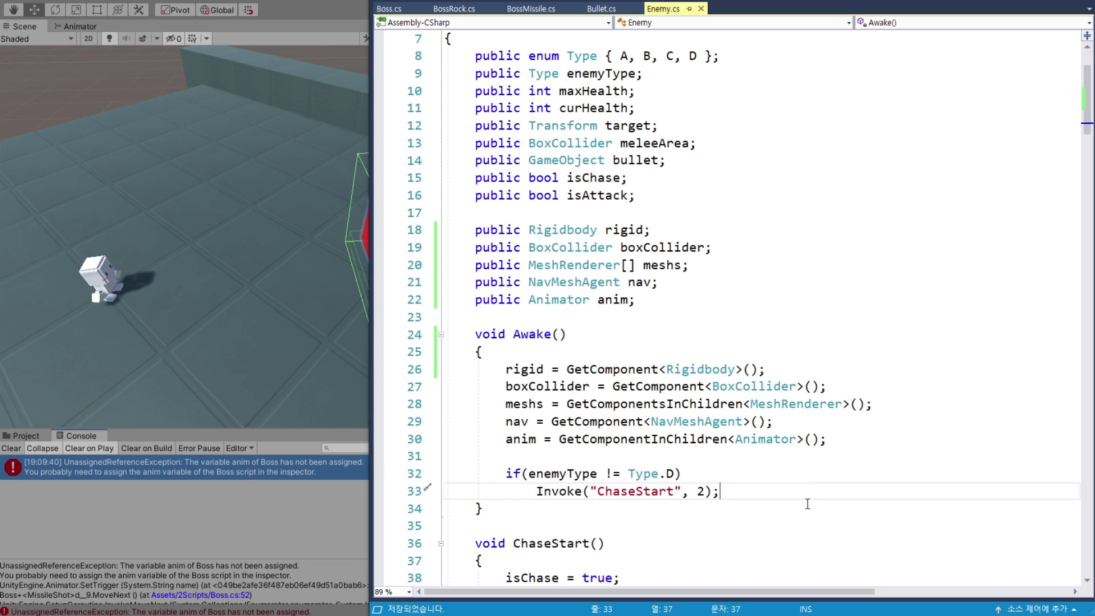
pyautogui.scroll(2, 742, 291)
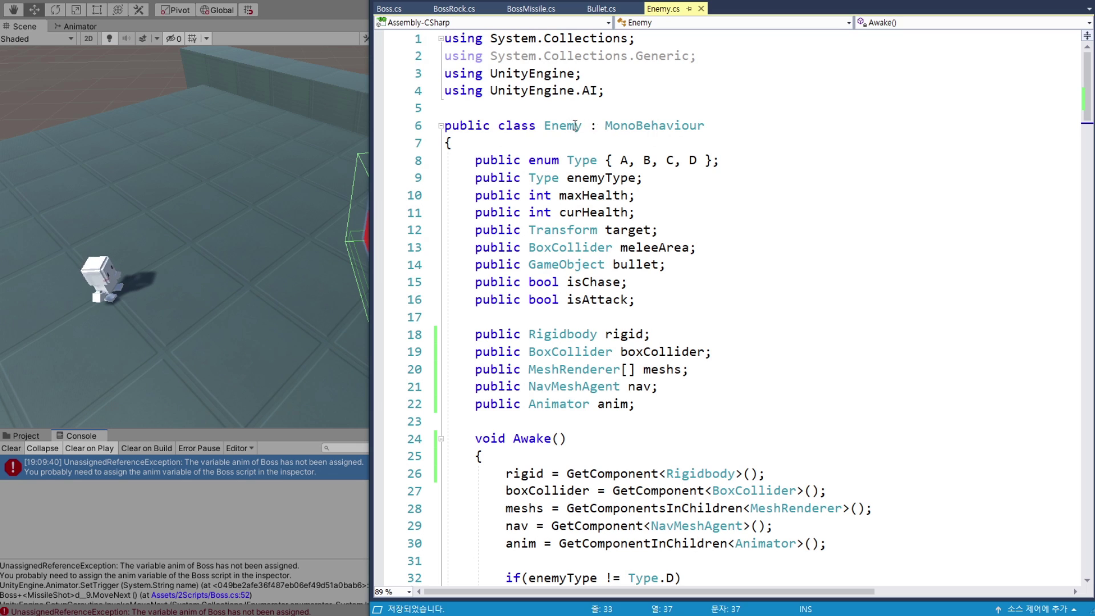
pyautogui.scroll(-2, 575, 124)
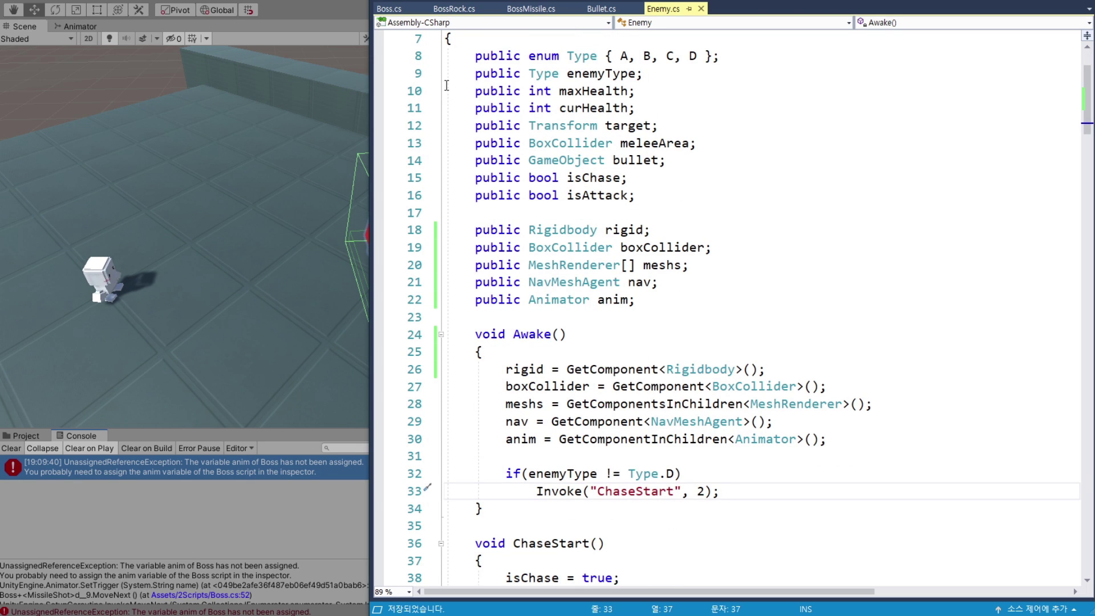
# Back in Boss.cs, review its Enemy base class and its Awake method.
pyautogui.click(393, 8)
pyautogui.scroll(7, 688, 207)
pyautogui.scroll(8, 689, 207)
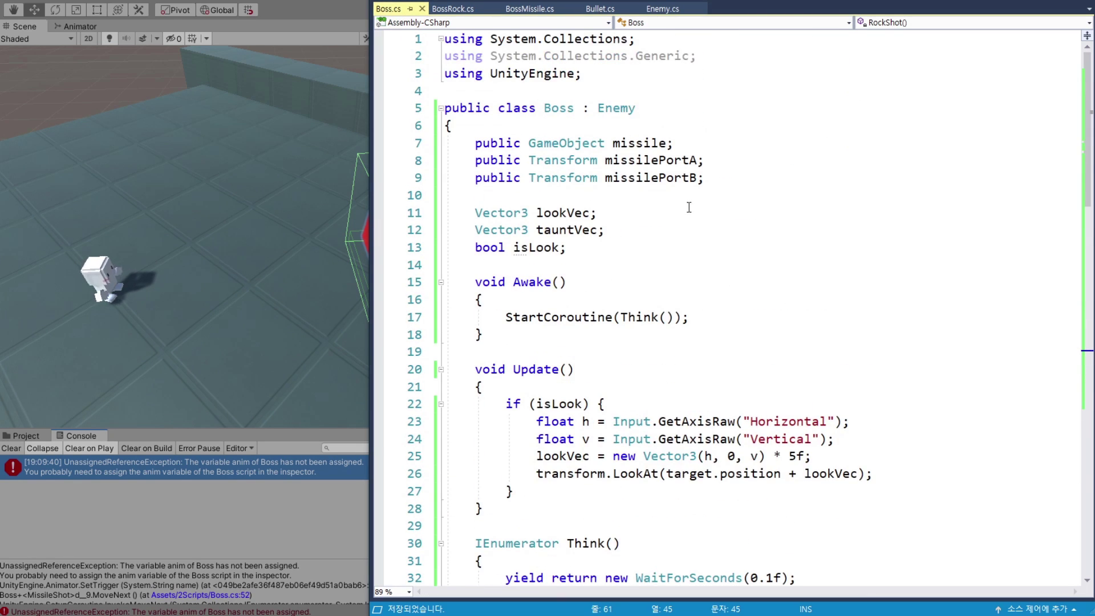
pyautogui.click(640, 91)
pyautogui.doubleClick(618, 108)
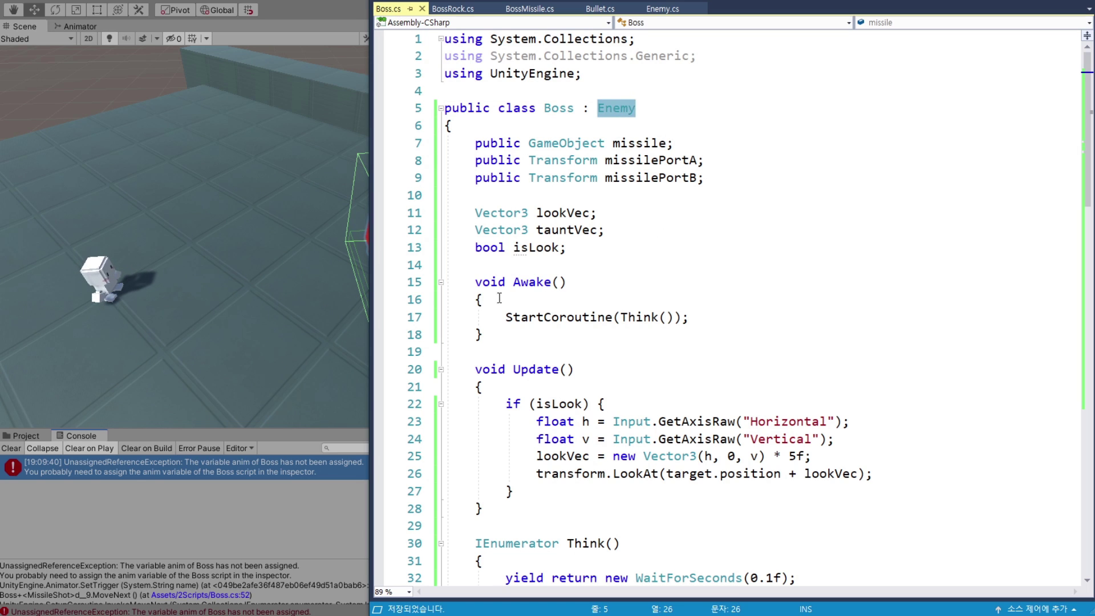
pyautogui.moveTo(473, 281); pyautogui.dragTo(500, 337)
pyautogui.click(501, 339)
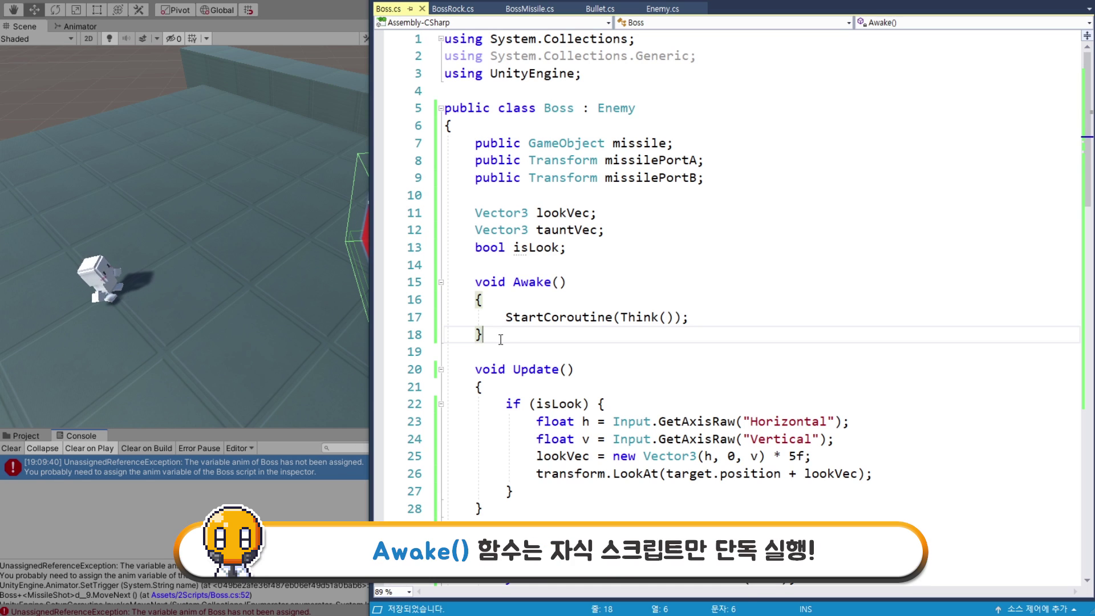
# Return to Enemy.cs and select the five GetComponent lines in its Awake.
pyautogui.click(664, 9)
pyautogui.moveTo(468, 336); pyautogui.dragTo(491, 510)
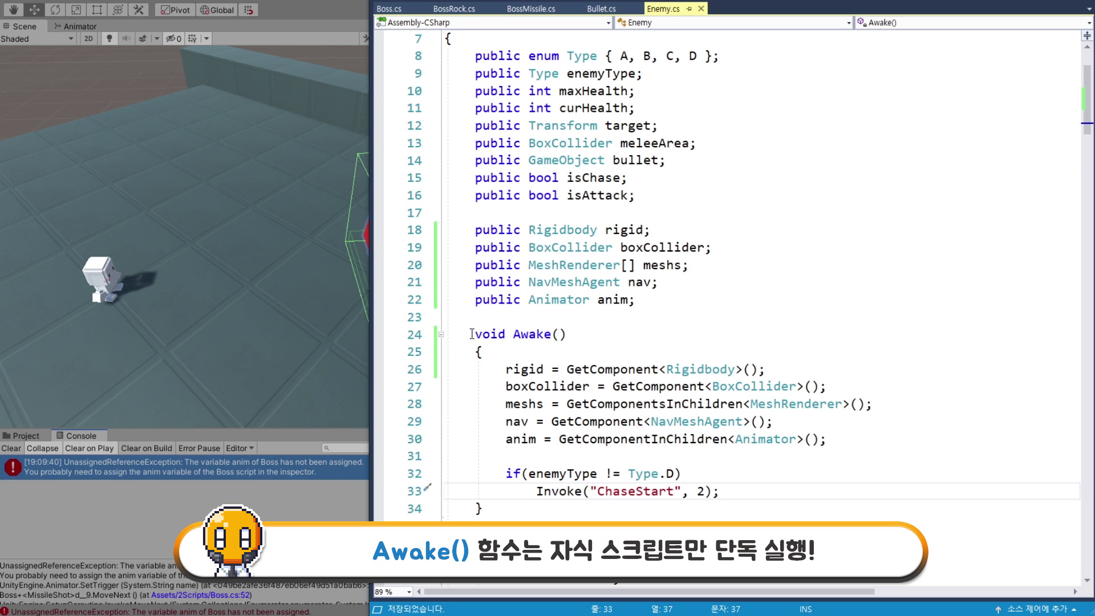
pyautogui.click(498, 512)
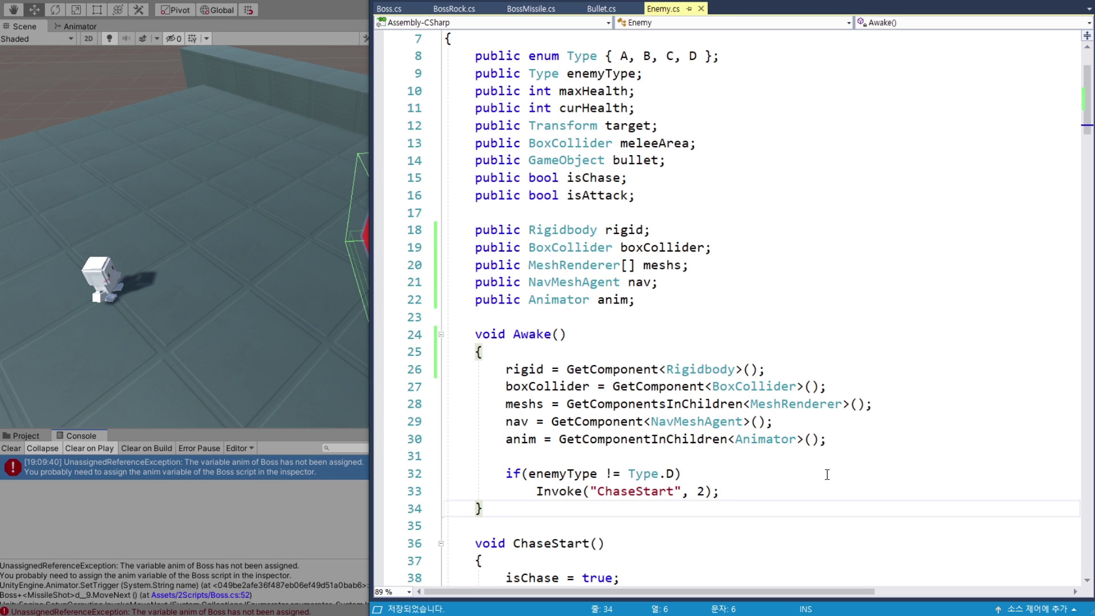
pyautogui.hotkey('ctrl', 'Tab')
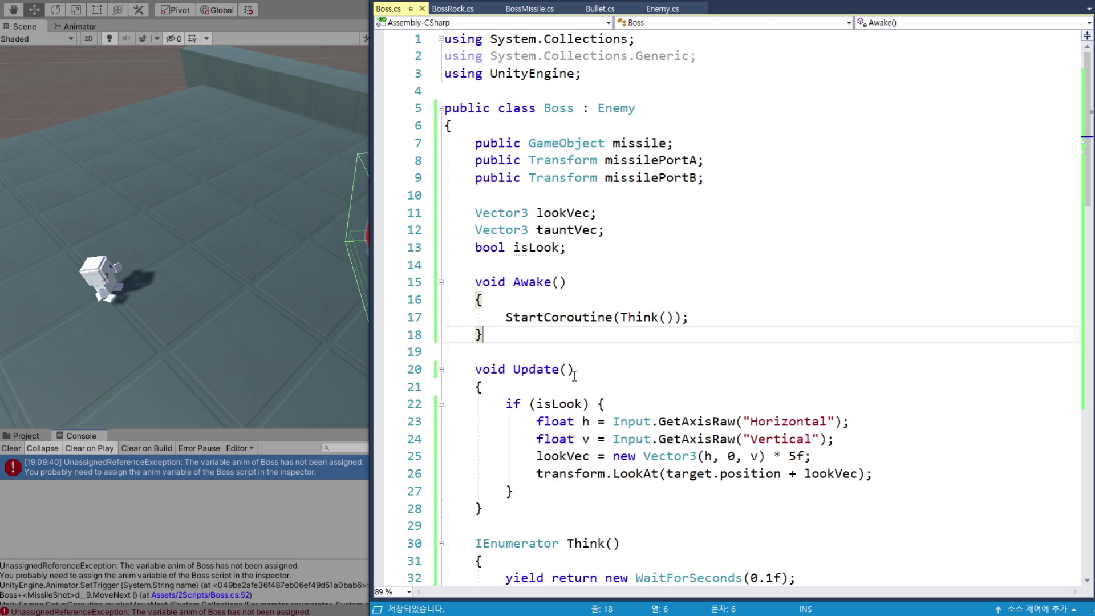
pyautogui.hotkey('ctrl', 'Tab')
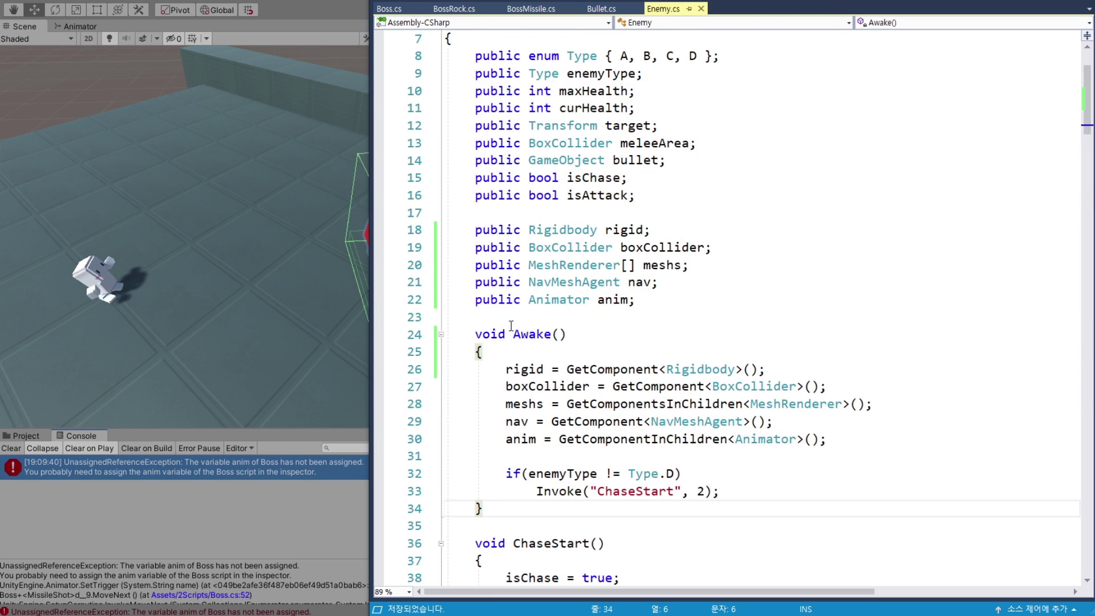
pyautogui.doubleClick(530, 336)
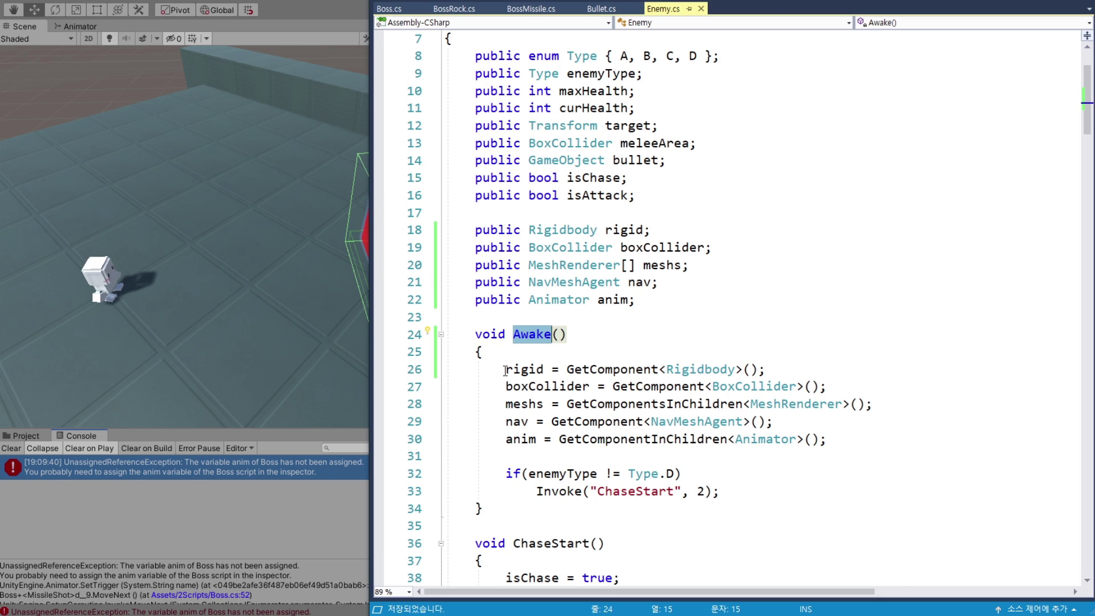
pyautogui.moveTo(505, 371); pyautogui.dragTo(828, 440)
pyautogui.hotkey('ctrl', 'c')
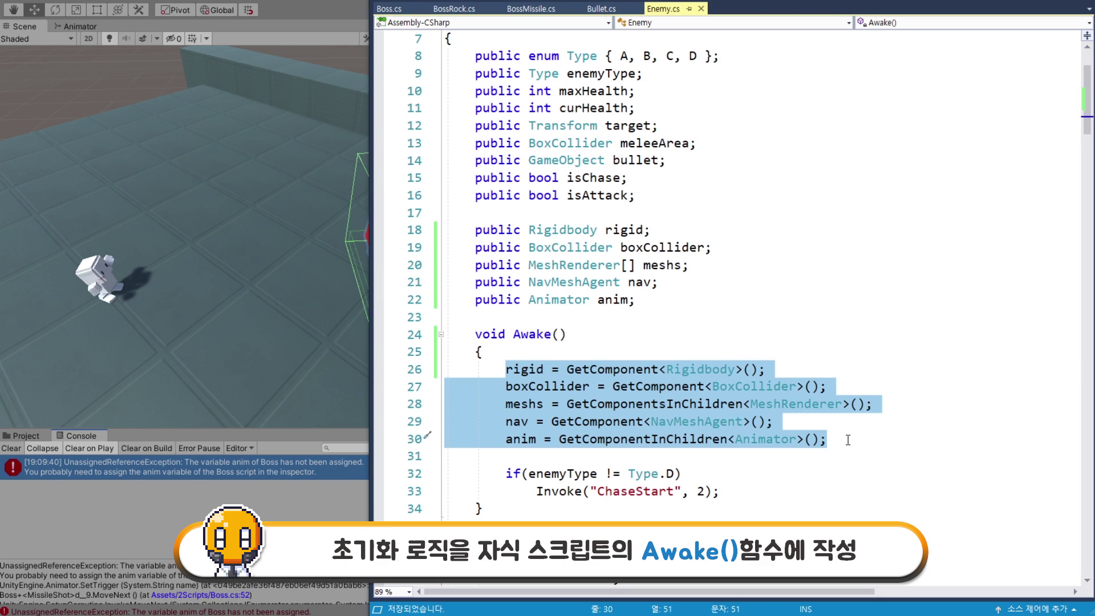
# Paste Enemy's five GetComponent lines into Boss's Awake and save.
pyautogui.click(389, 8)
pyautogui.click(554, 300)
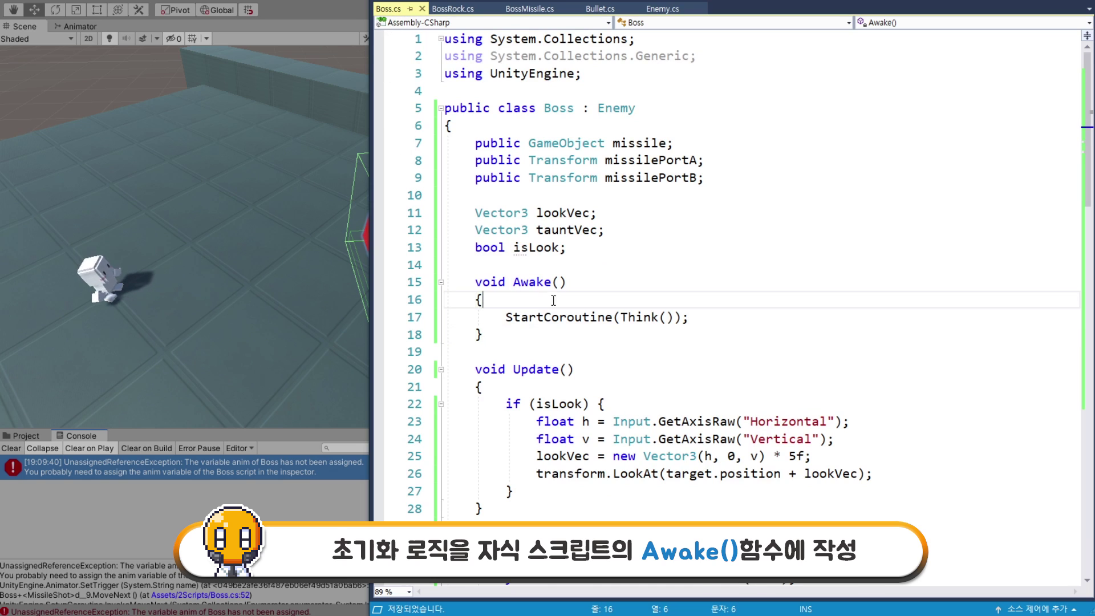
pyautogui.hotkey('ctrl', 'v')
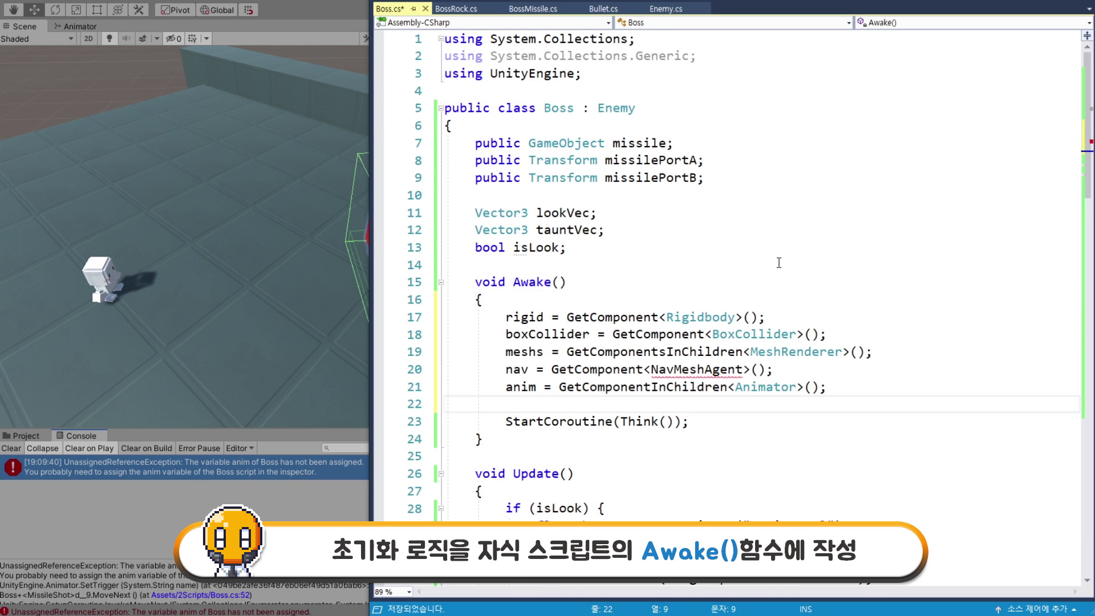
pyautogui.hotkey('ctrl', 's')
pyautogui.moveTo(506, 369); pyautogui.dragTo(809, 371)
pyautogui.click(808, 370)
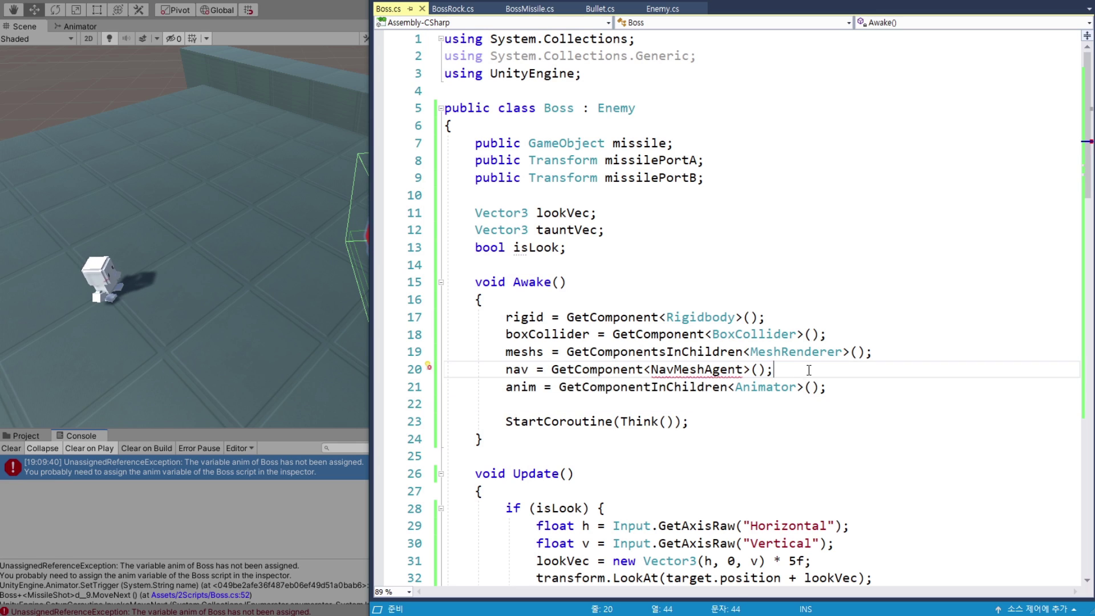
# Write using UnityEngine.AI; on line 4 of Boss.cs and save.
pyautogui.click(768, 83)
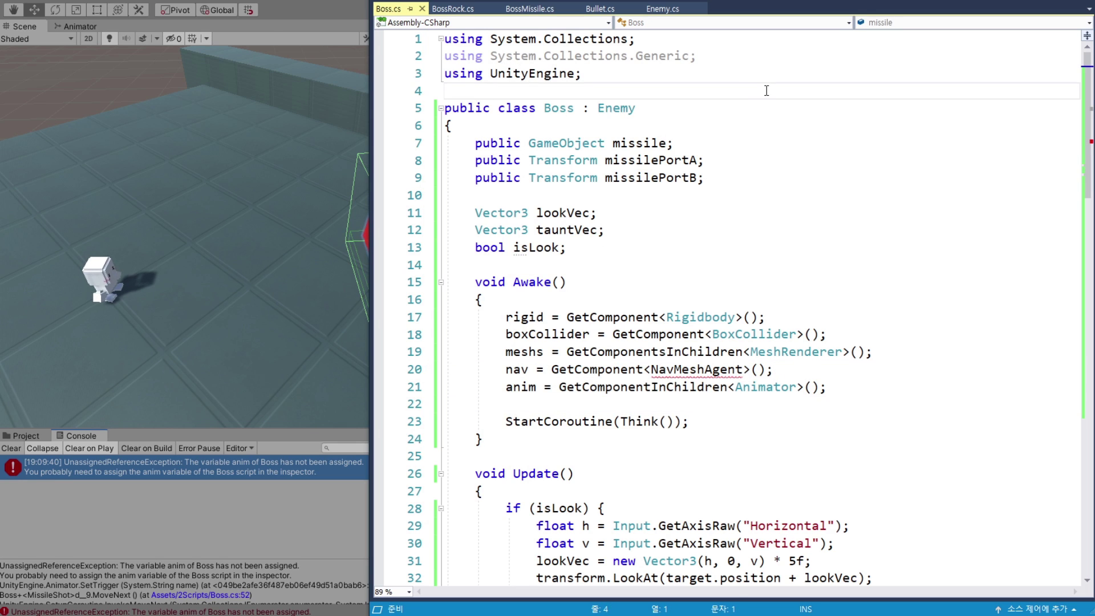
pyautogui.write('usin')
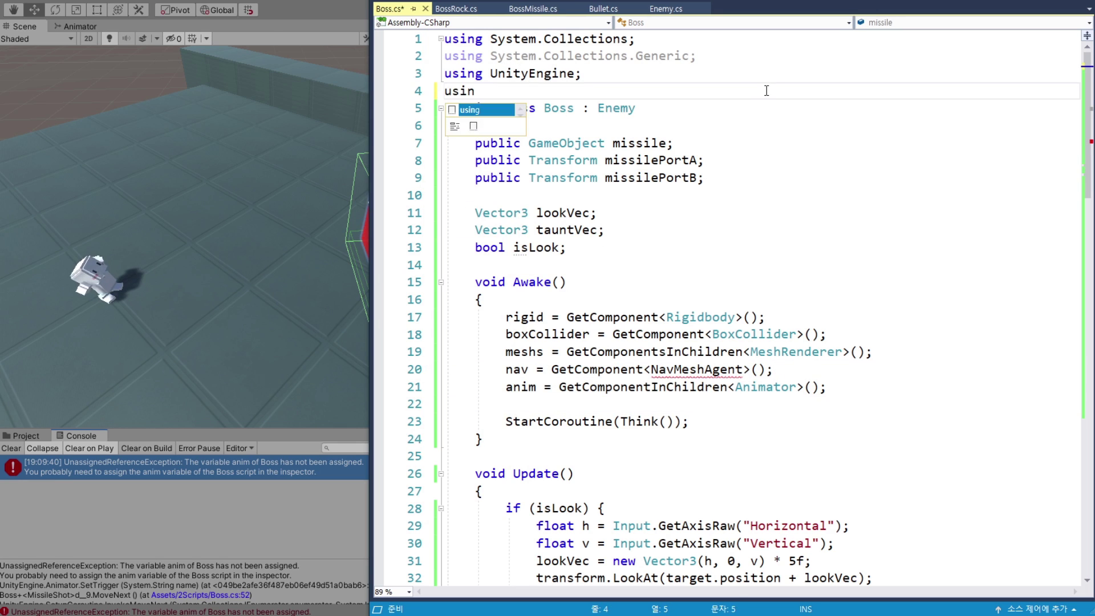
pyautogui.write('g')
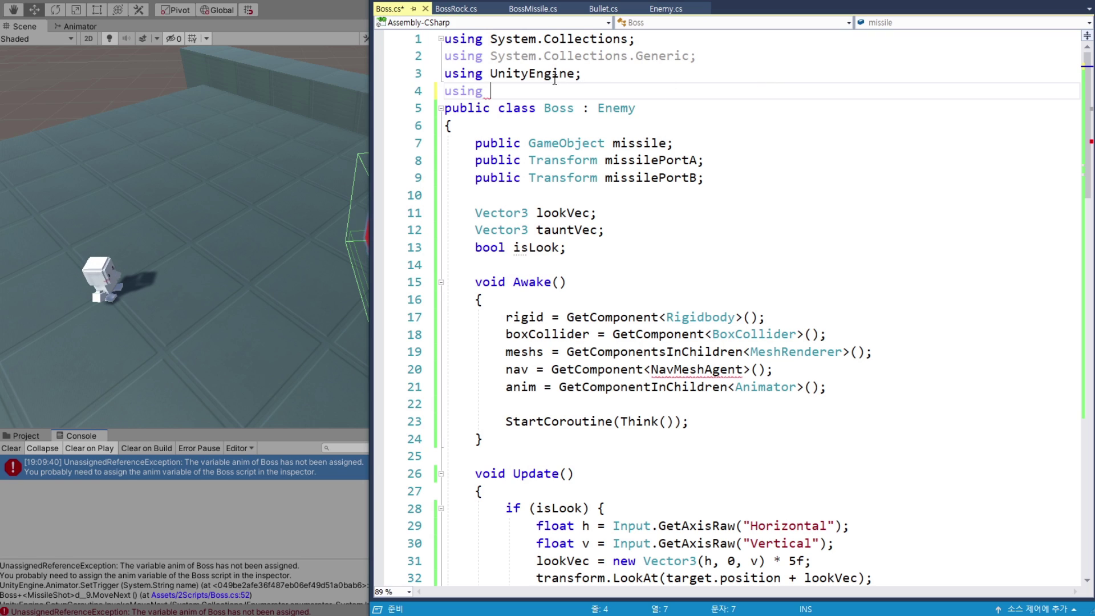
pyautogui.doubleClick(555, 74)
pyautogui.hotkey('ctrl', 'c')
pyautogui.click(714, 84)
pyautogui.hotkey('ctrl', 'v')
pyautogui.write('.AI')
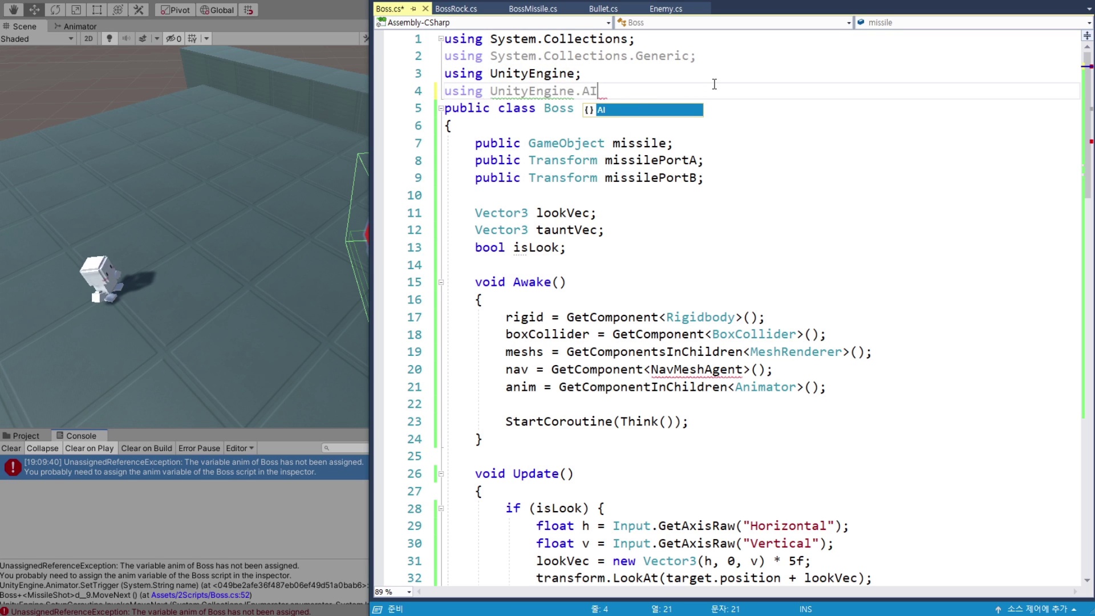
pyautogui.write(';')
pyautogui.press('Return')
pyautogui.hotkey('ctrl', 's')
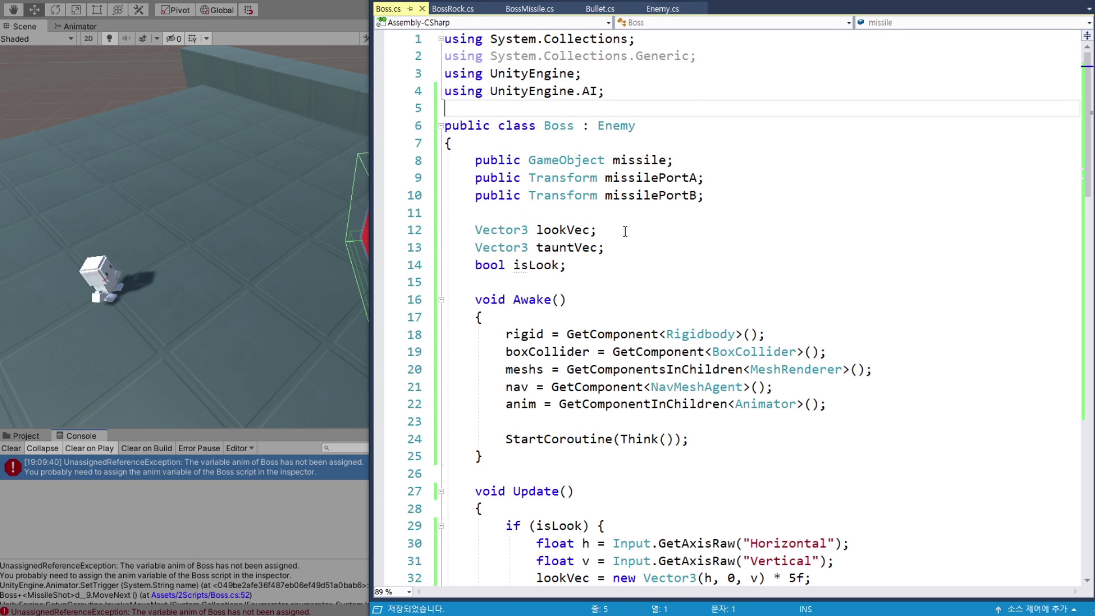
# Restart play mode in Unity, watch Enemy D up close, then stop playing.
pyautogui.hotkey('alt', 'Tab')
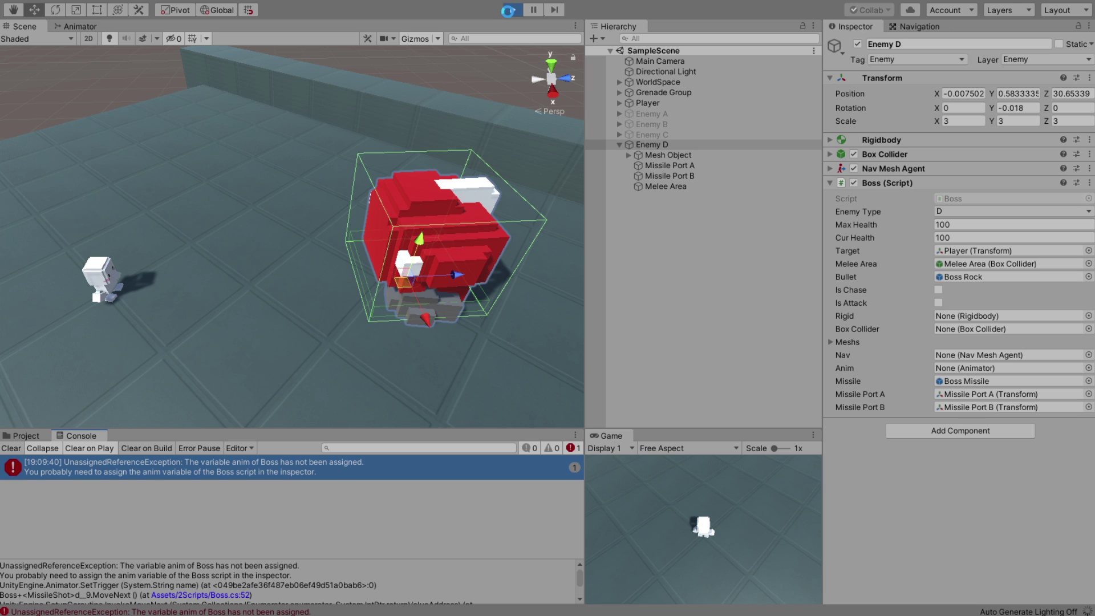
pyautogui.click(512, 10)
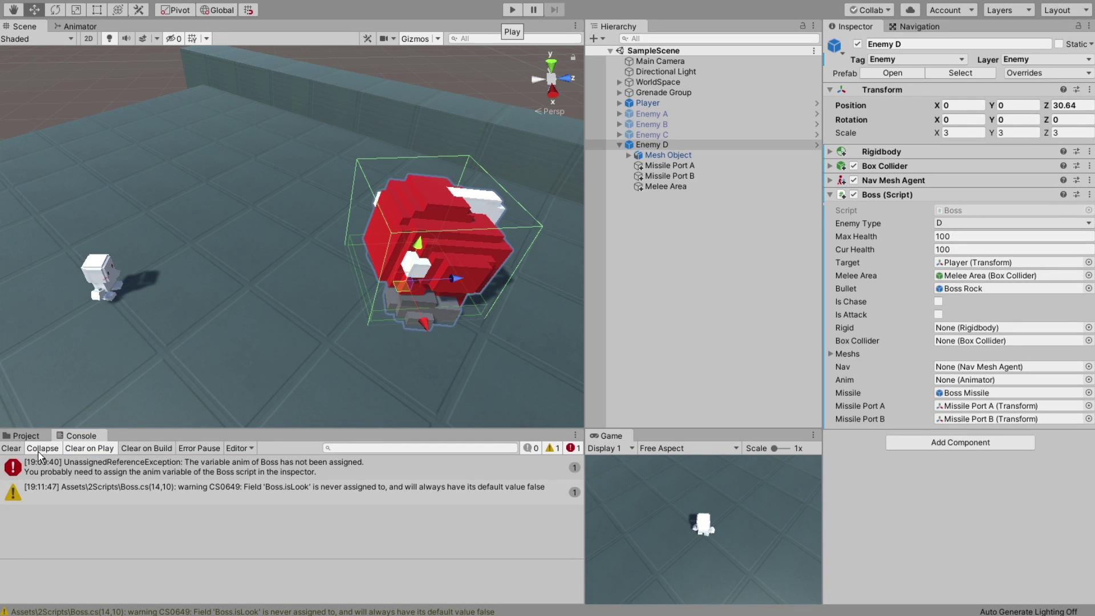
pyautogui.click(507, 10)
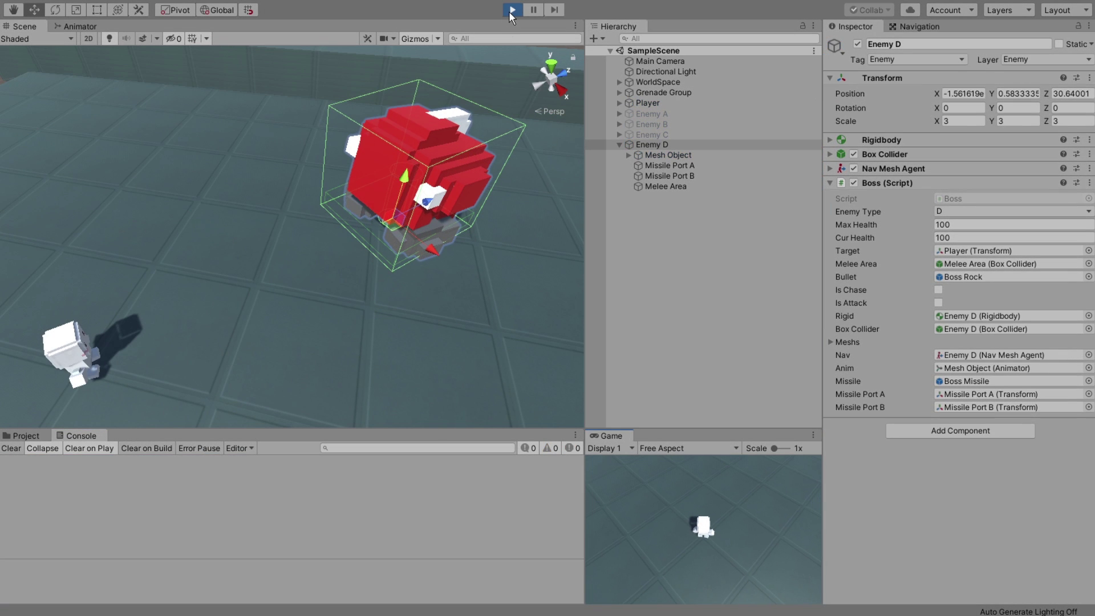
pyautogui.keyDown('alt'); pyautogui.moveTo(285, 188); pyautogui.dragTo(110, 188); pyautogui.keyUp('alt')
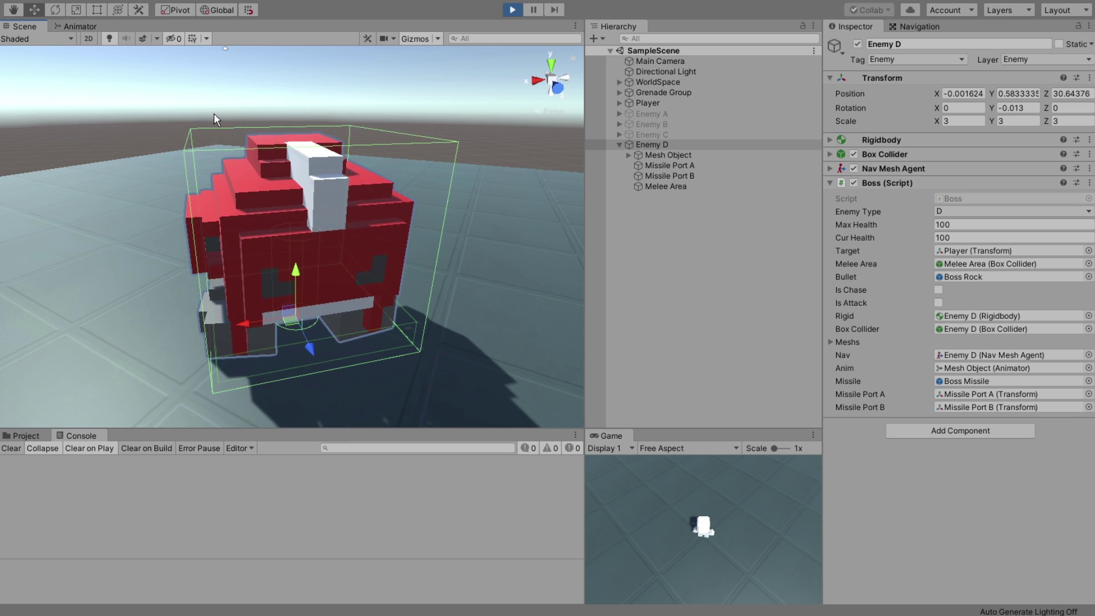
pyautogui.click(512, 10)
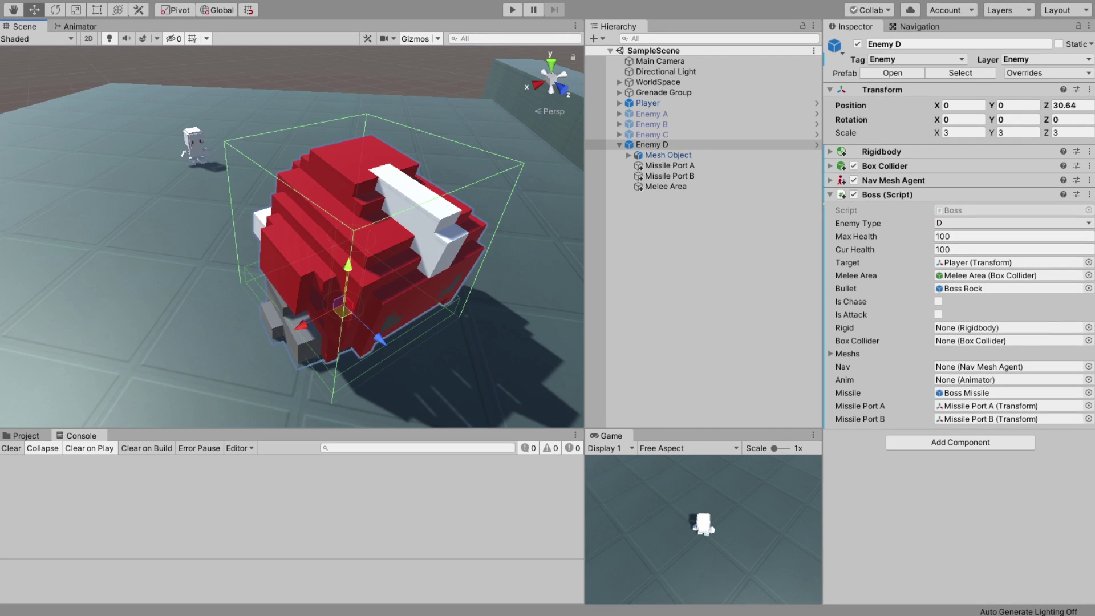
# Make isLook a public bool and move it to line 11 under Boss's public fields.
pyautogui.hotkey('alt', 'Tab')
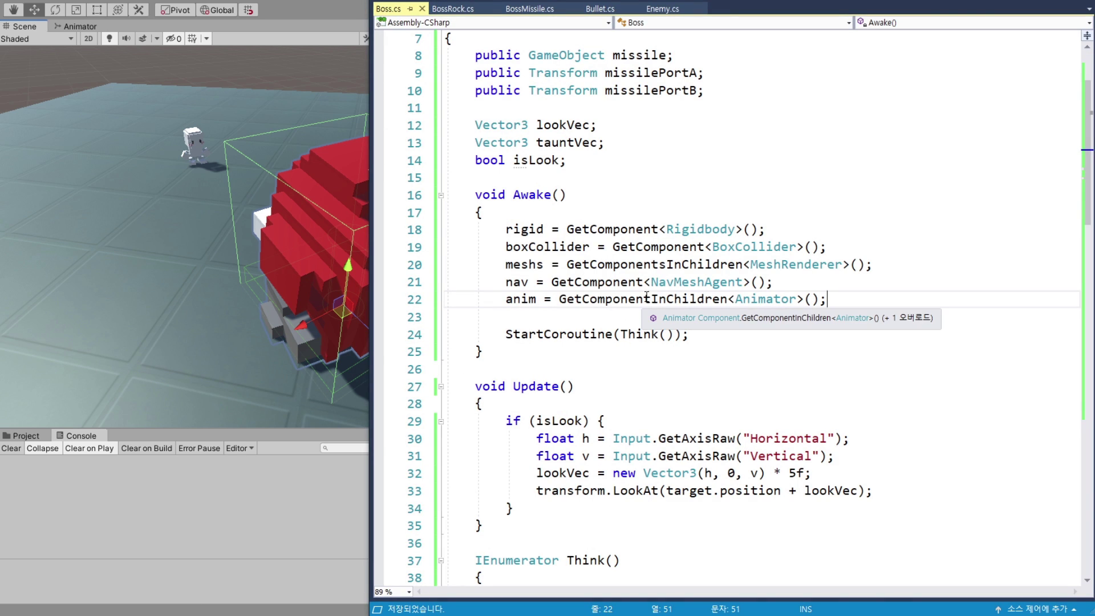
pyautogui.click(477, 162)
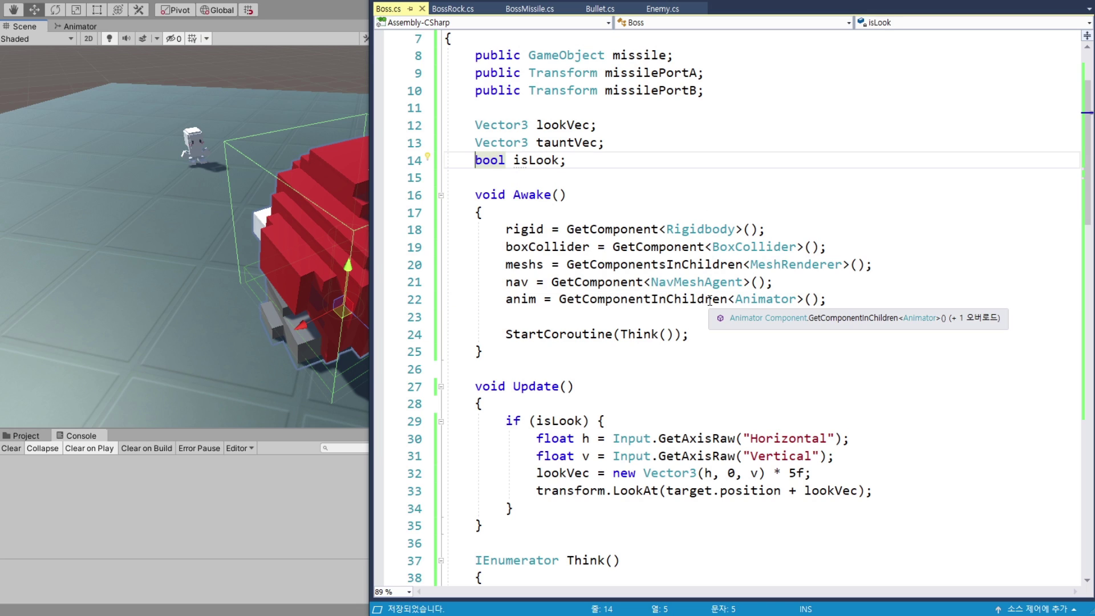
pyautogui.write('p')
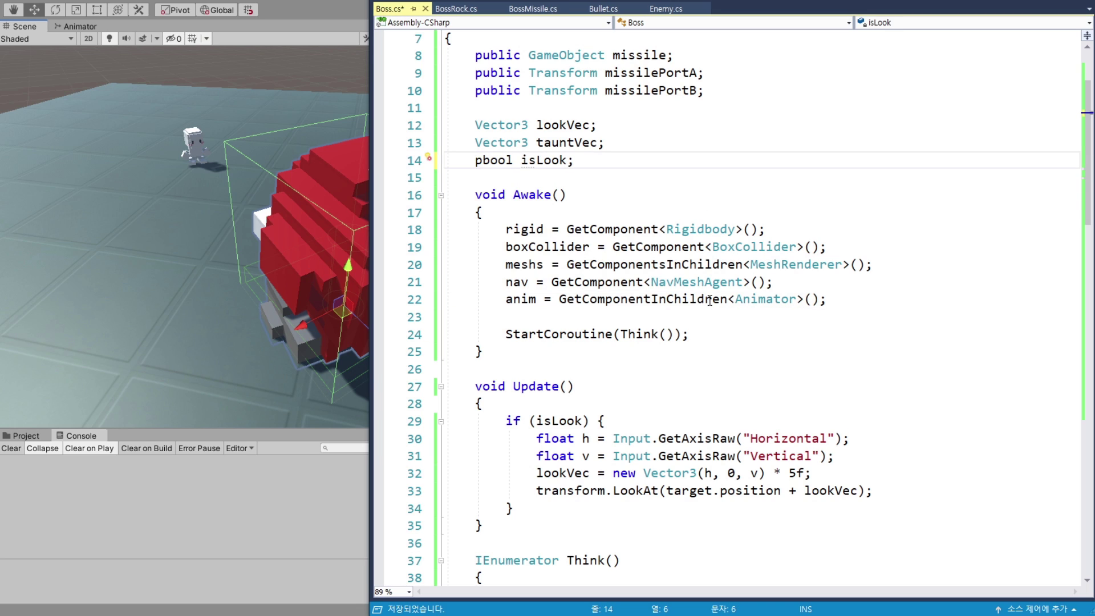
pyautogui.write('ublic')
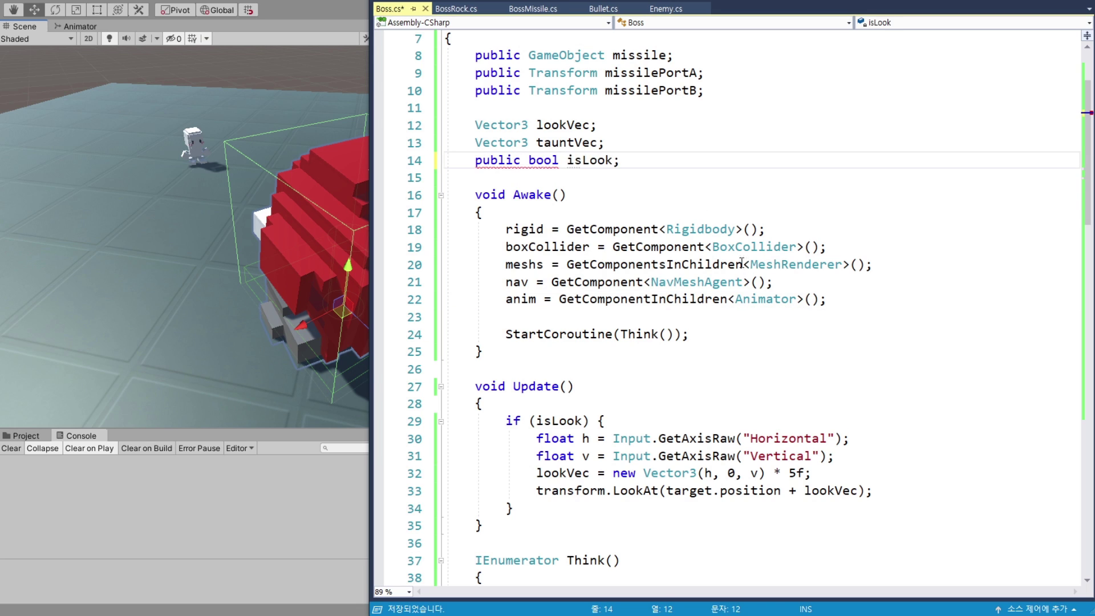
pyautogui.moveTo(474, 159); pyautogui.dragTo(628, 160)
pyautogui.hotkey('ctrl', 'x')
pyautogui.click(582, 107)
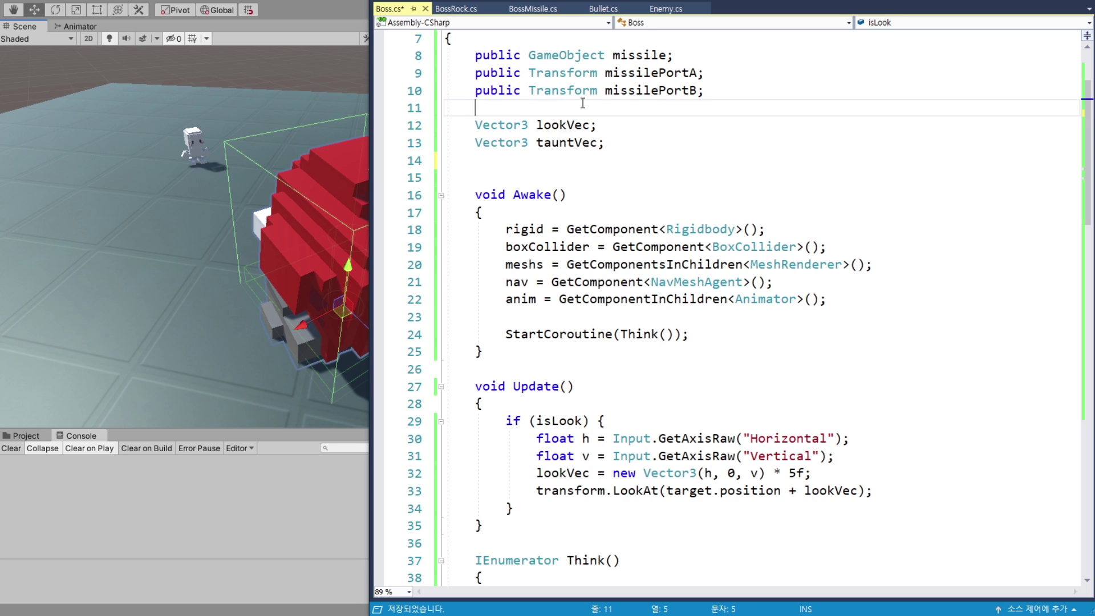
pyautogui.hotkey('ctrl', 'v')
# Tidy the blank lines, save Boss.cs, and tick Is Look in the Boss Inspector.
pyautogui.press('Return')
pyautogui.click(565, 177)
pyautogui.press('Delete')
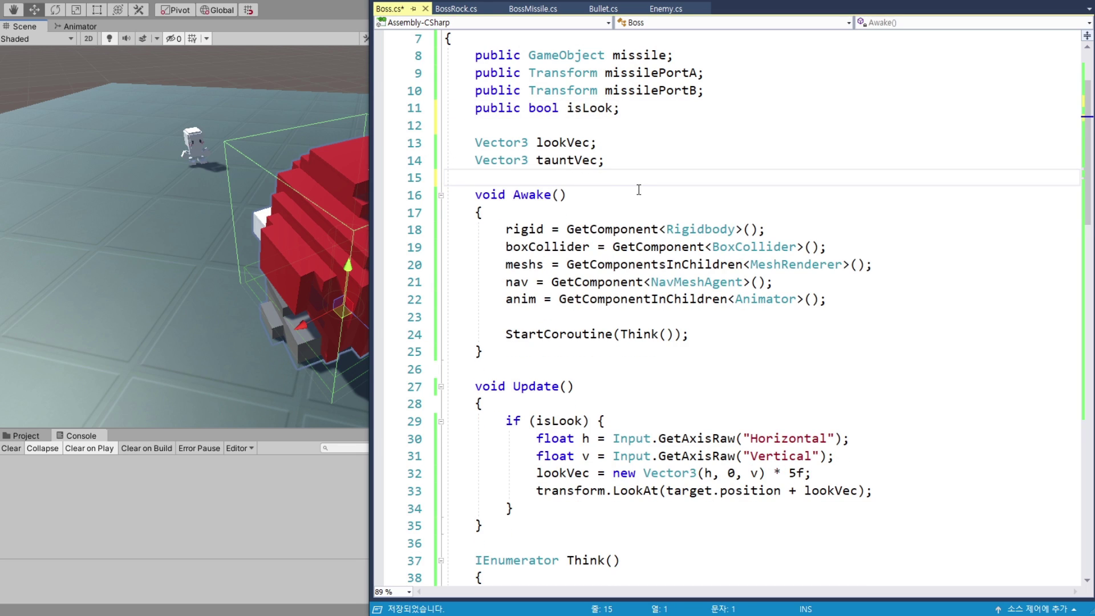
pyautogui.hotkey('ctrl', 's')
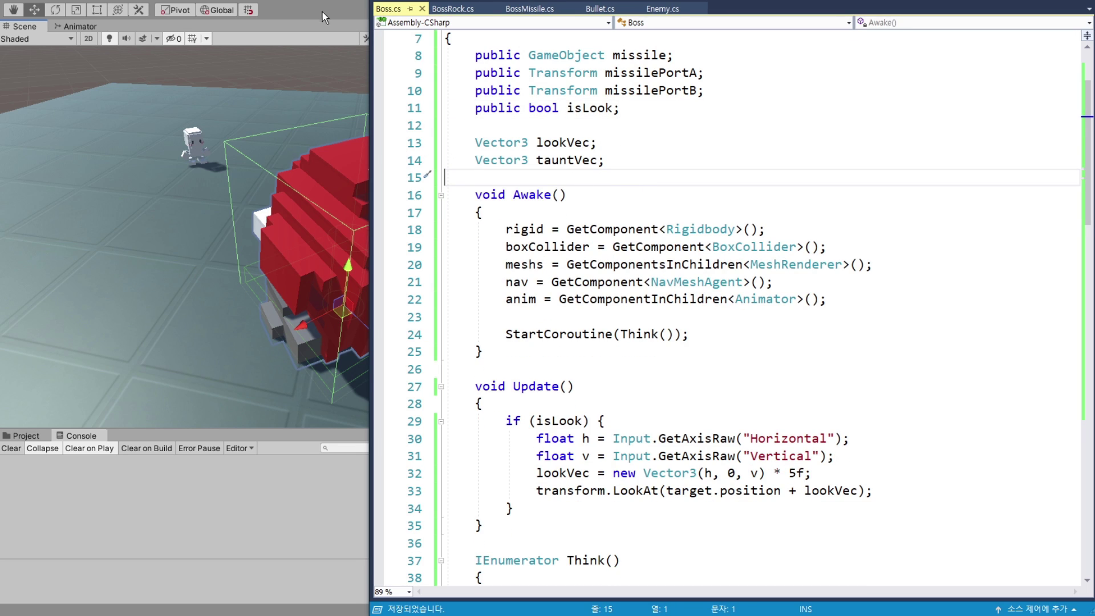
pyautogui.click(326, 17)
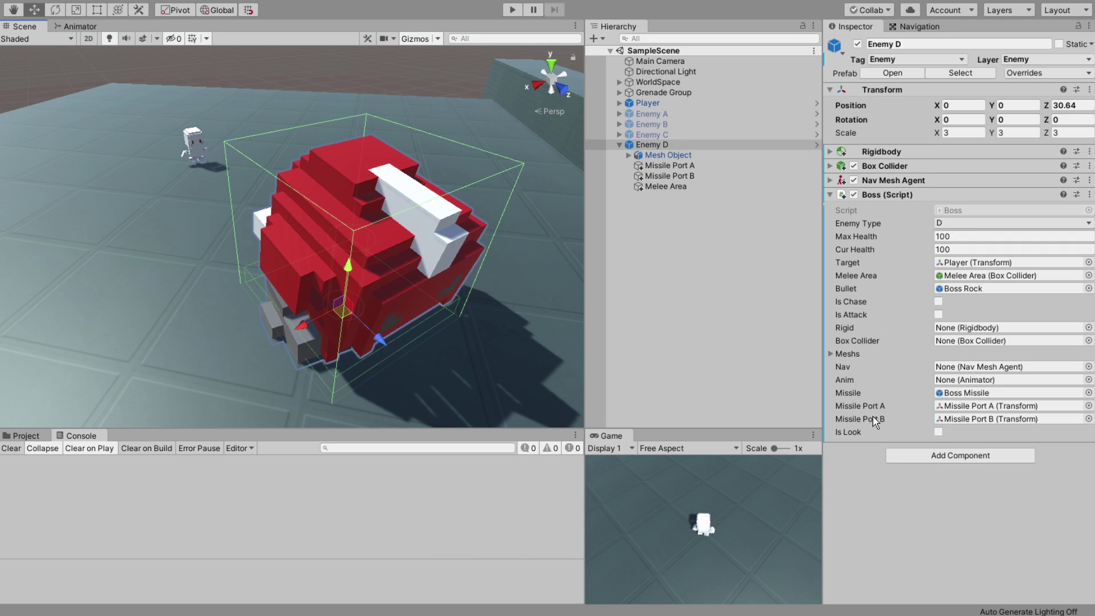
pyautogui.click(938, 432)
# Return to Boss.cs and scroll to MissileShot's 2.5-second wait line.
pyautogui.hotkey('alt', 'Tab')
pyautogui.scroll(-4, 682, 312)
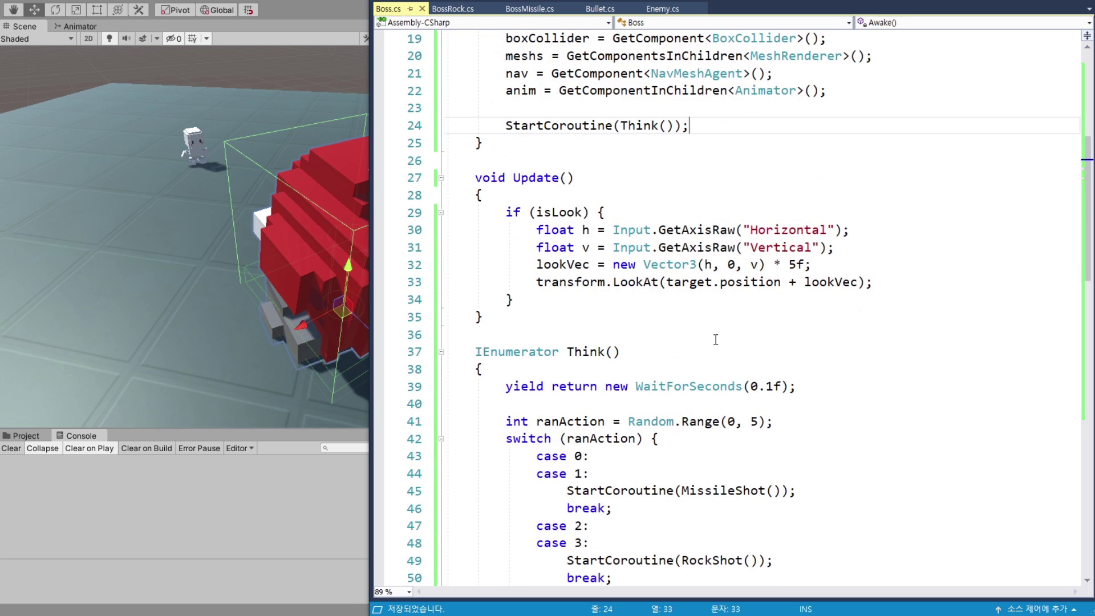
pyautogui.scroll(-2, 654, 274)
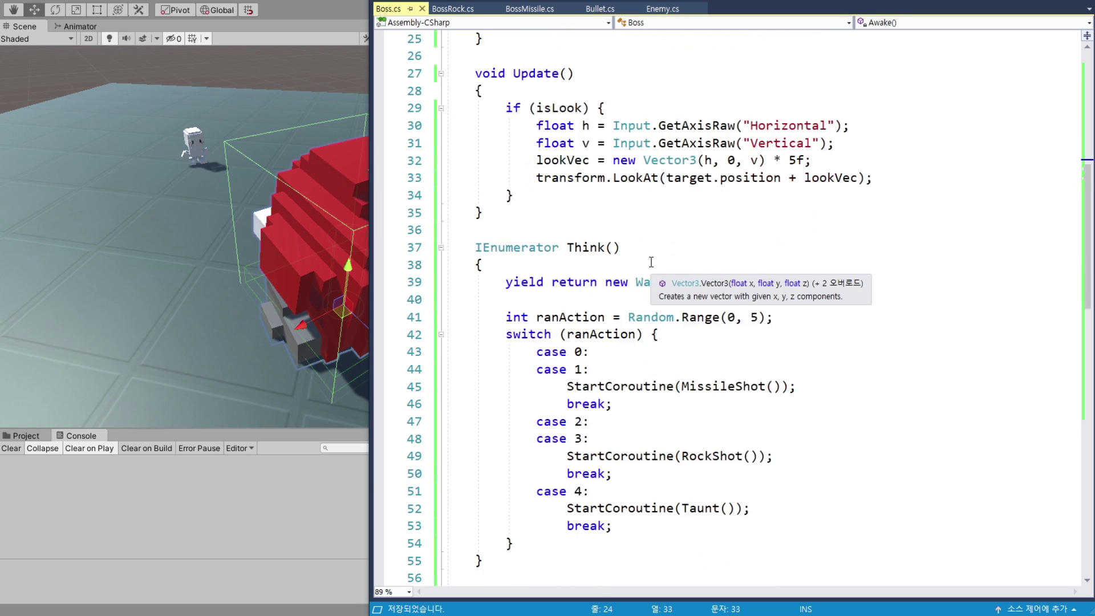
pyautogui.scroll(-1, 646, 282)
pyautogui.moveTo(684, 339)
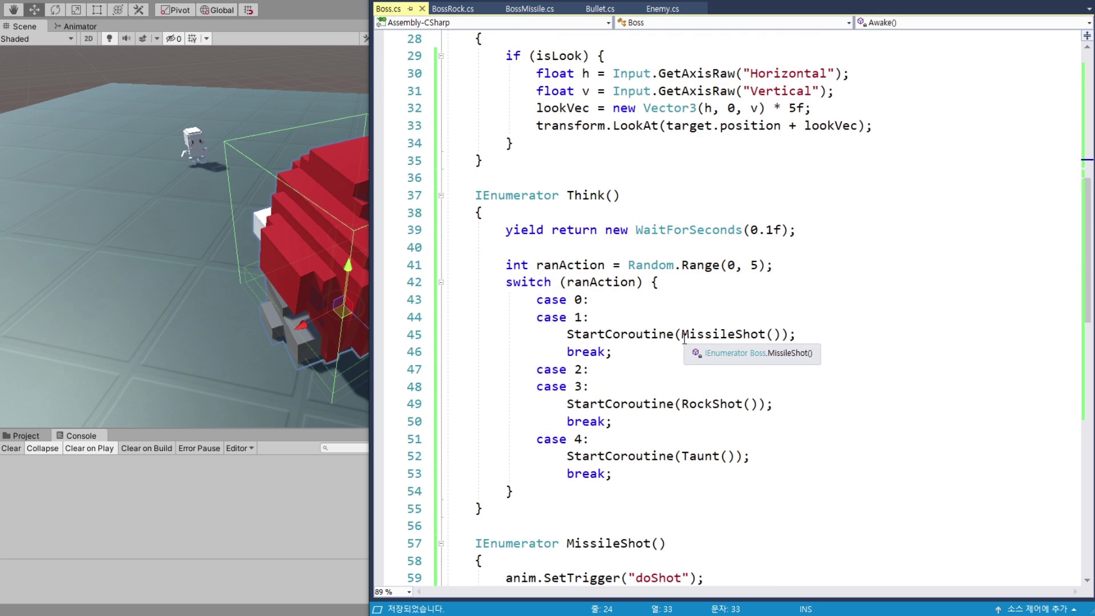
pyautogui.moveTo(682, 335); pyautogui.dragTo(782, 335)
pyautogui.scroll(-3, 777, 298)
pyautogui.scroll(-2, 627, 303)
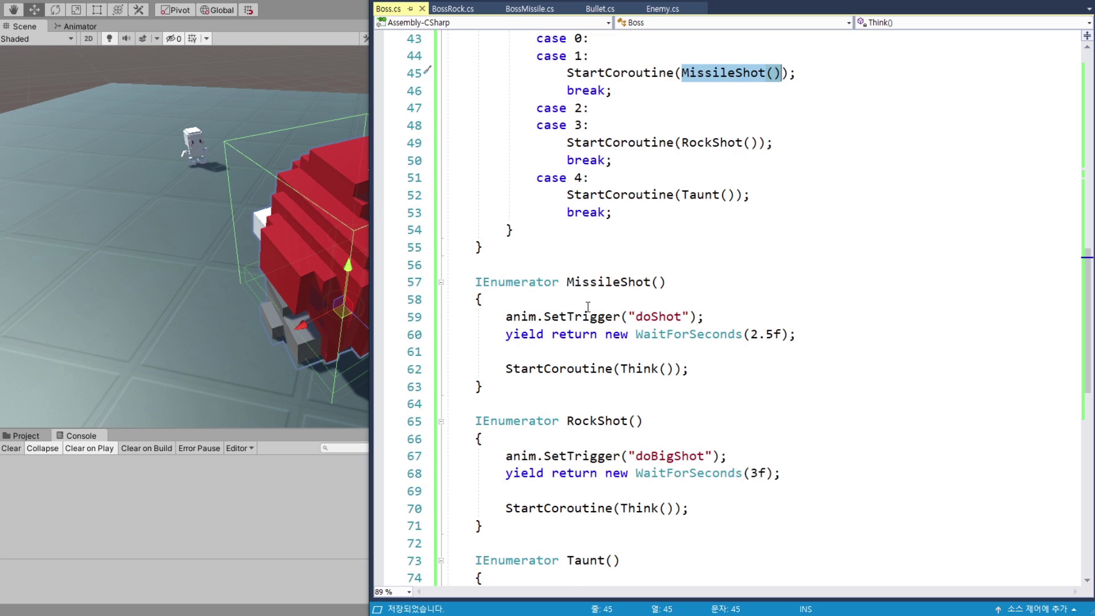
pyautogui.scroll(-1, 624, 312)
pyautogui.click(837, 285)
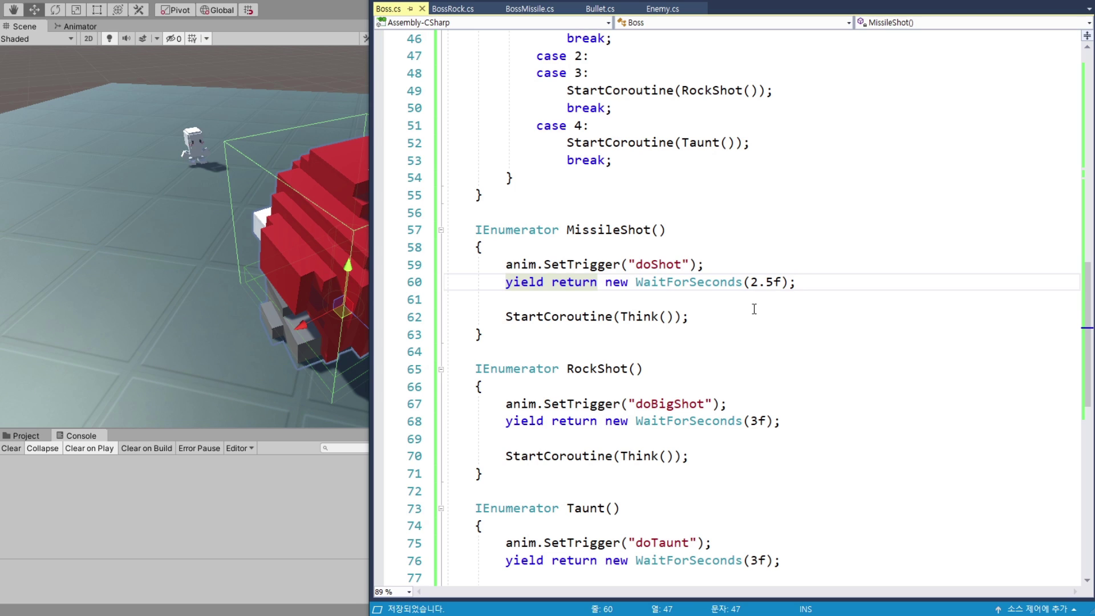
# Add a 0.2-second WaitForSeconds right after MissileShot's doShot trigger.
pyautogui.click(762, 266)
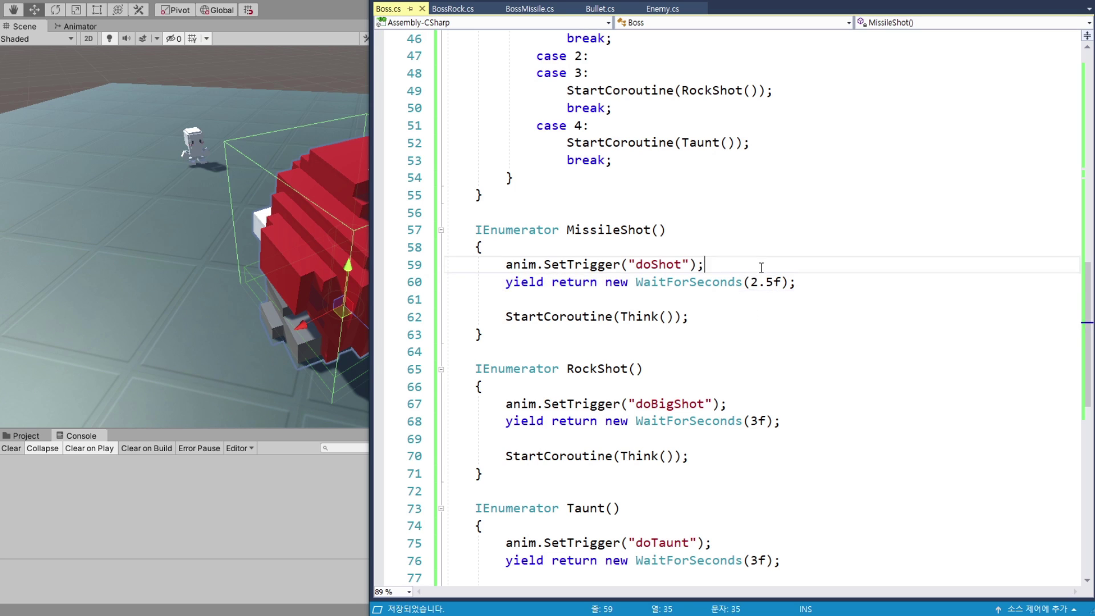
pyautogui.press('Return')
pyautogui.press('Return')
pyautogui.moveTo(505, 316); pyautogui.dragTo(809, 317)
pyautogui.hotkey('ctrl', 'c')
pyautogui.click(711, 283)
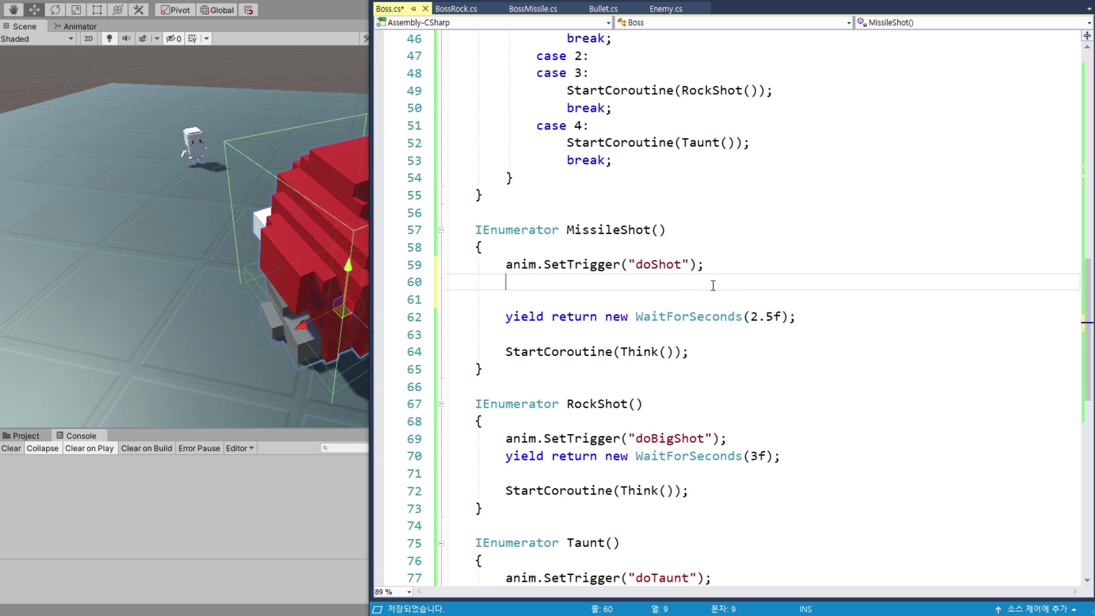
pyautogui.hotkey('ctrl', 'v')
pyautogui.press('Left')
pyautogui.press('Left')
pyautogui.press('Left')
pyautogui.press('BackSpace')
pyautogui.press('BackSpace')
pyautogui.press('BackSpace')
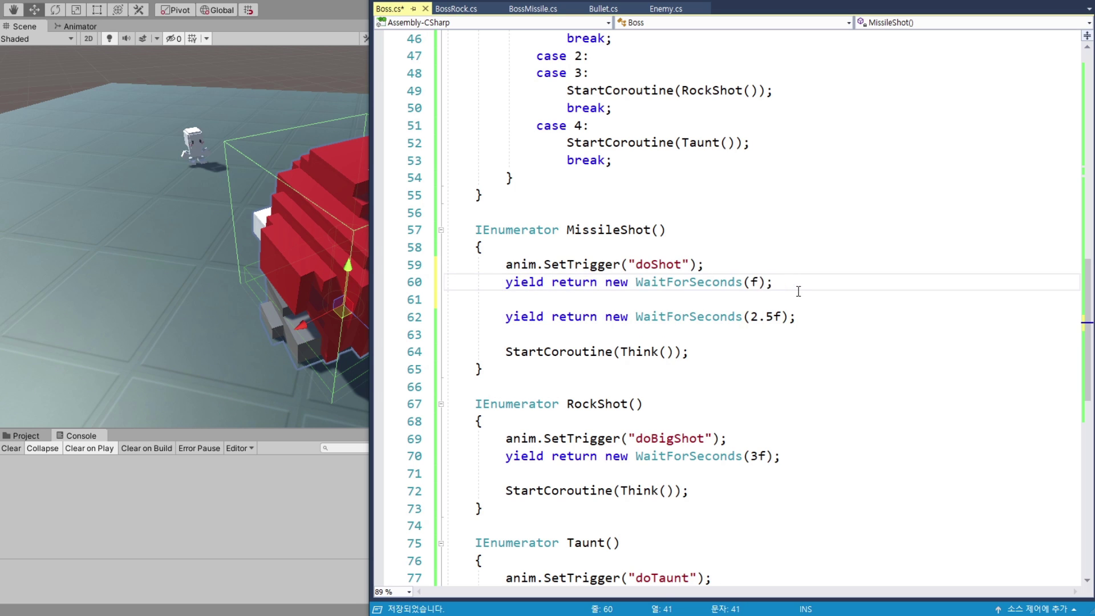
pyautogui.write('0.2')
pyautogui.click(793, 286)
pyautogui.press('Return')
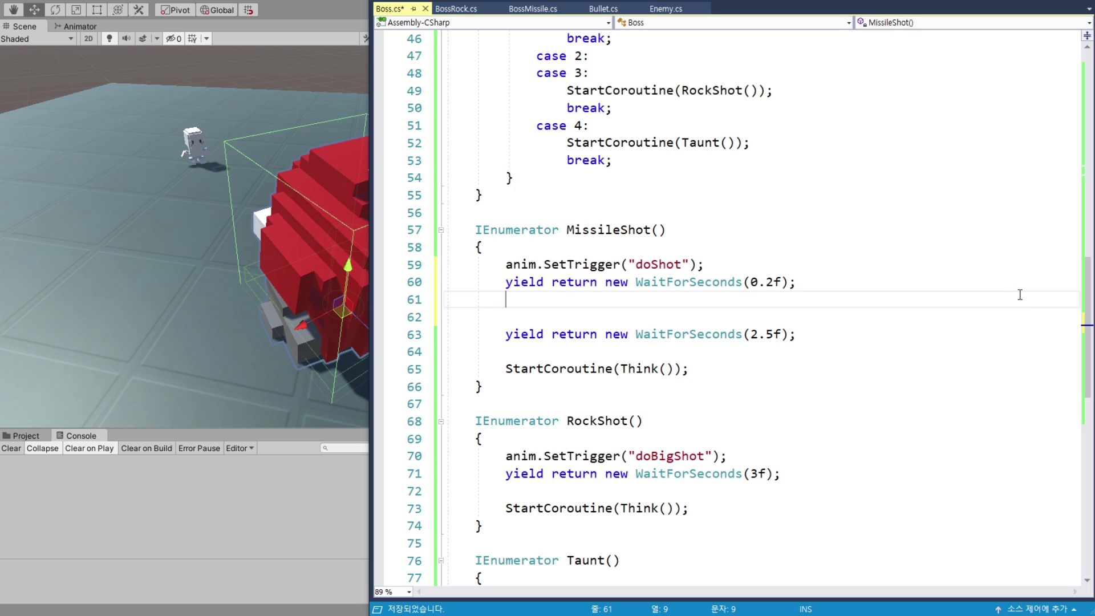
# Begin GameObject instantMissileA = Instantiate(missile, missilePortA.position, ...) on the next line.
pyautogui.write('GameObject ')
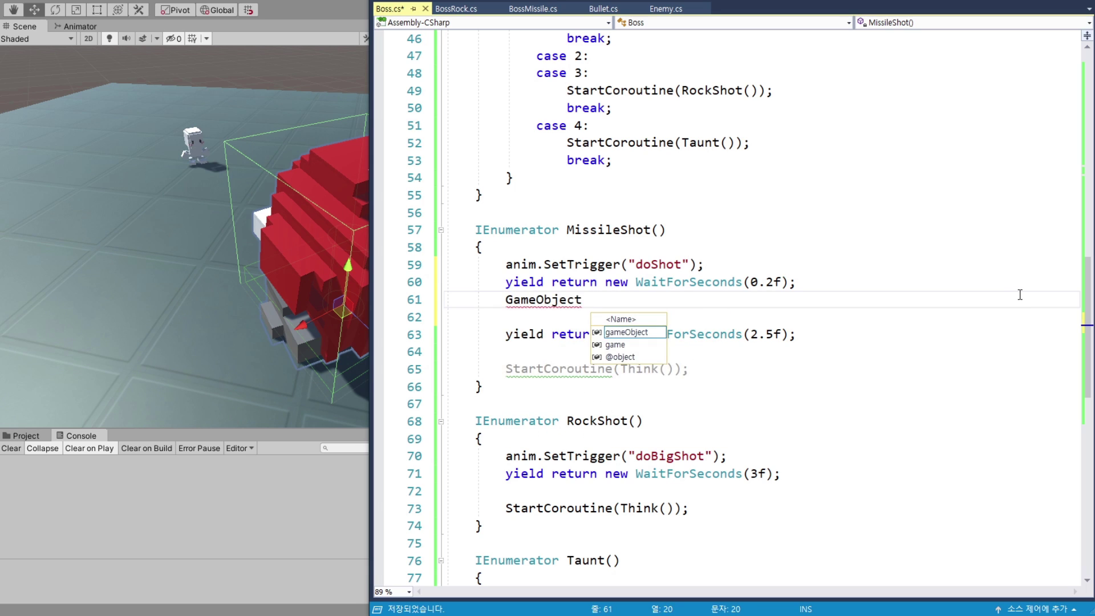
pyautogui.write('in')
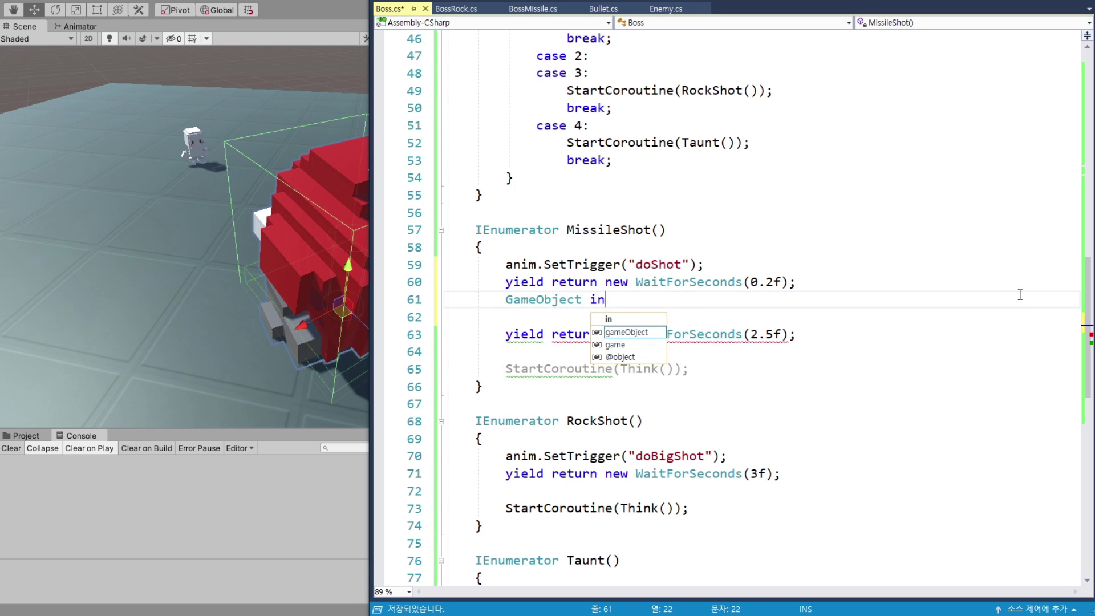
pyautogui.write('stantM')
pyautogui.write('i')
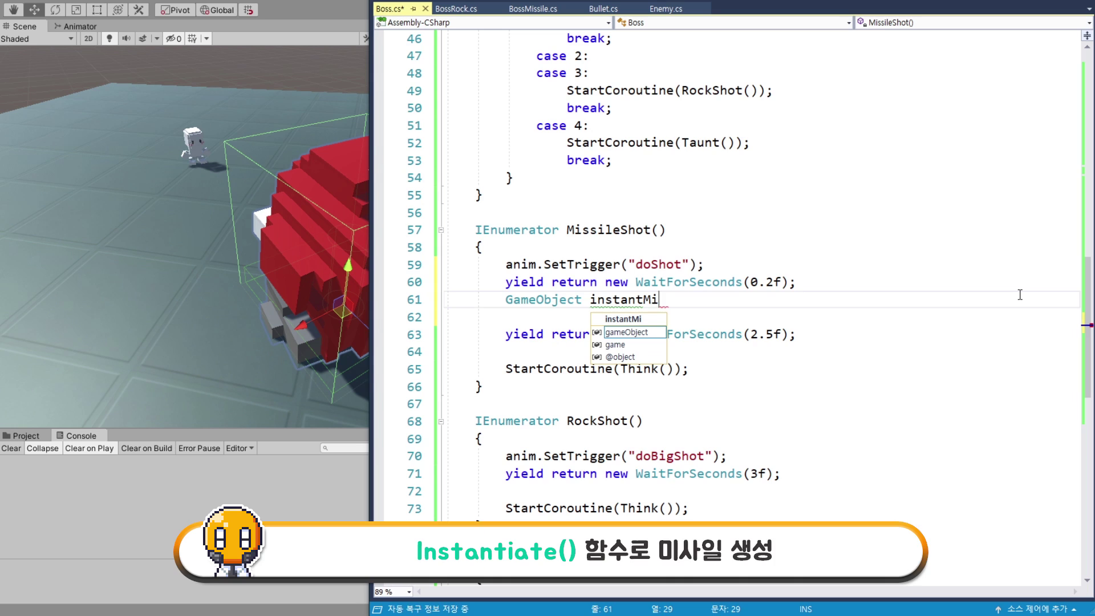
pyautogui.write('ss')
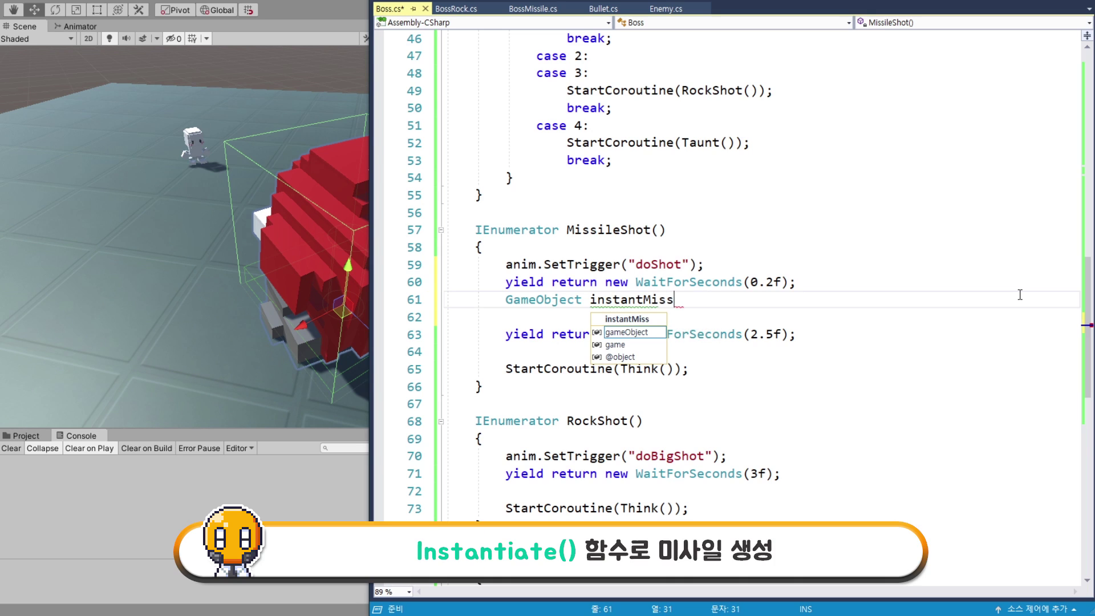
pyautogui.write('ileA = ')
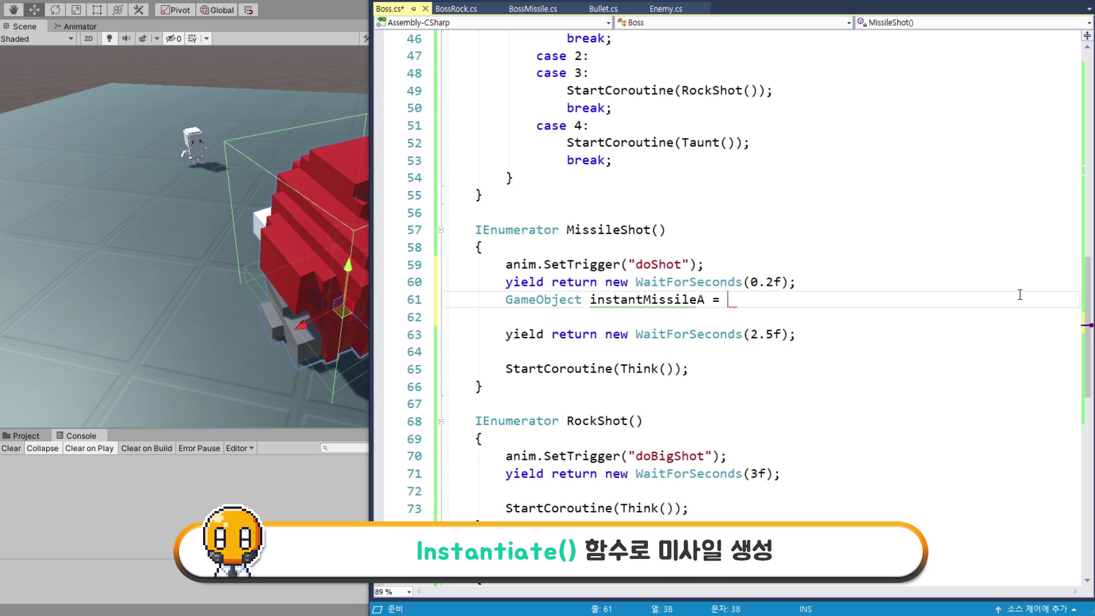
pyautogui.write('Ins')
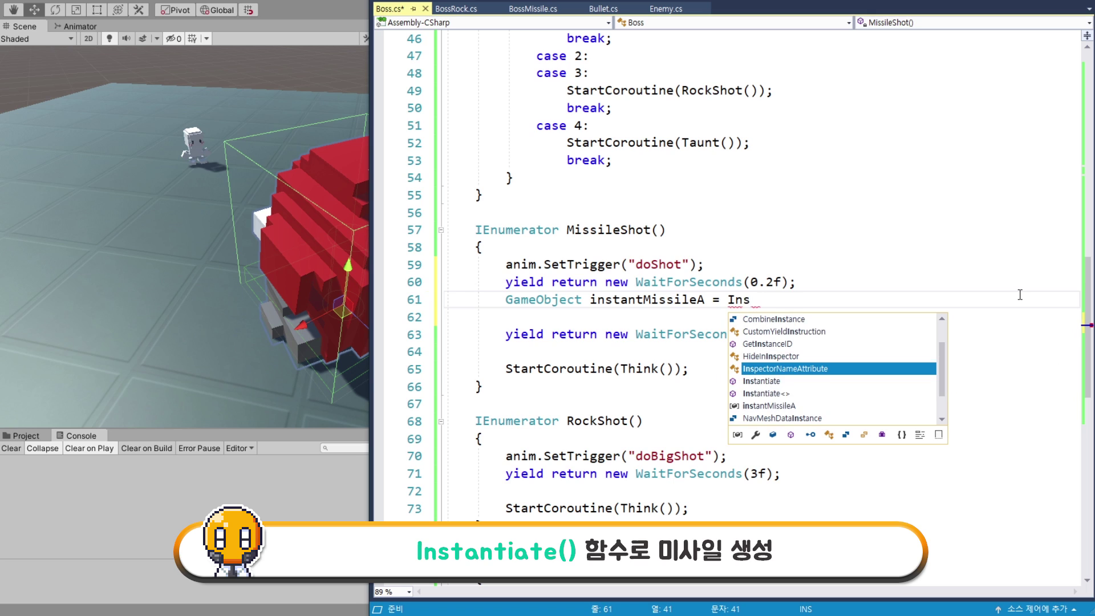
pyautogui.write('tan')
pyautogui.press('Tab')
pyautogui.write('(')
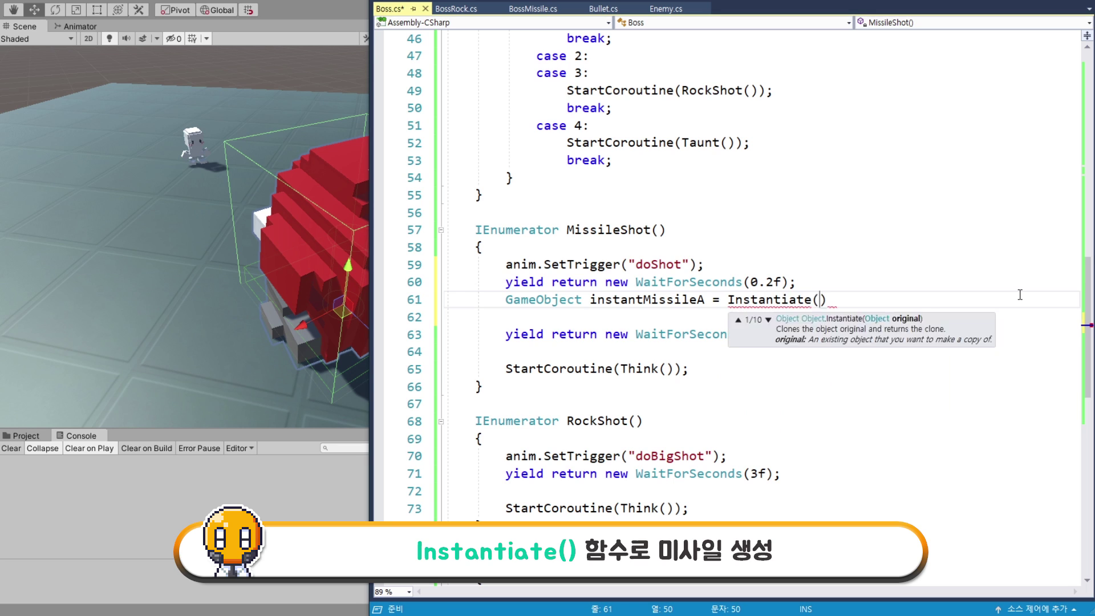
pyautogui.write(')')
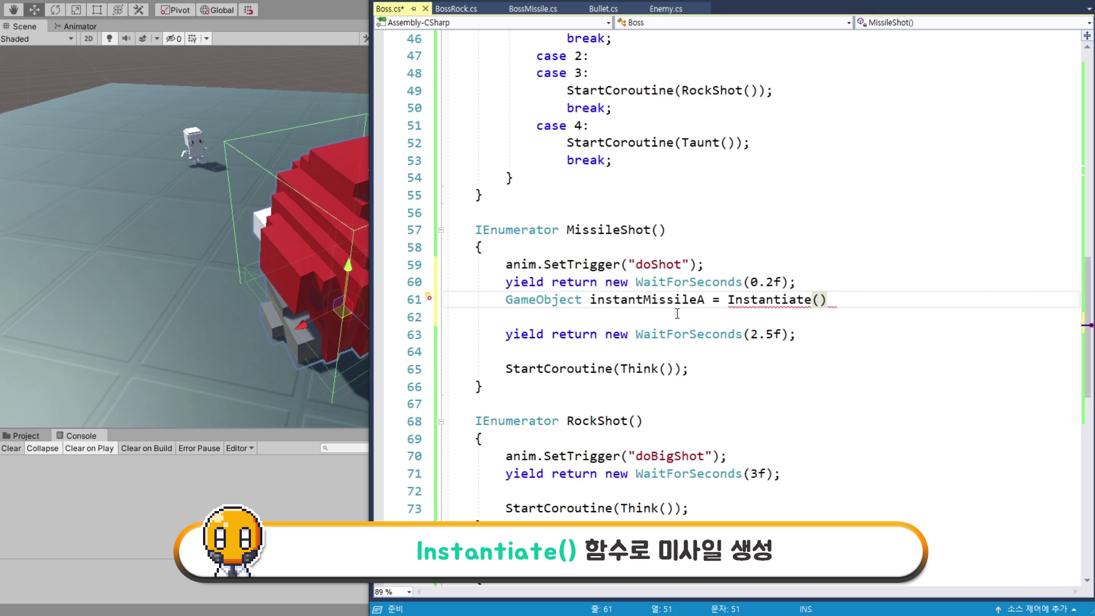
pyautogui.press('Left')
pyautogui.write('miss')
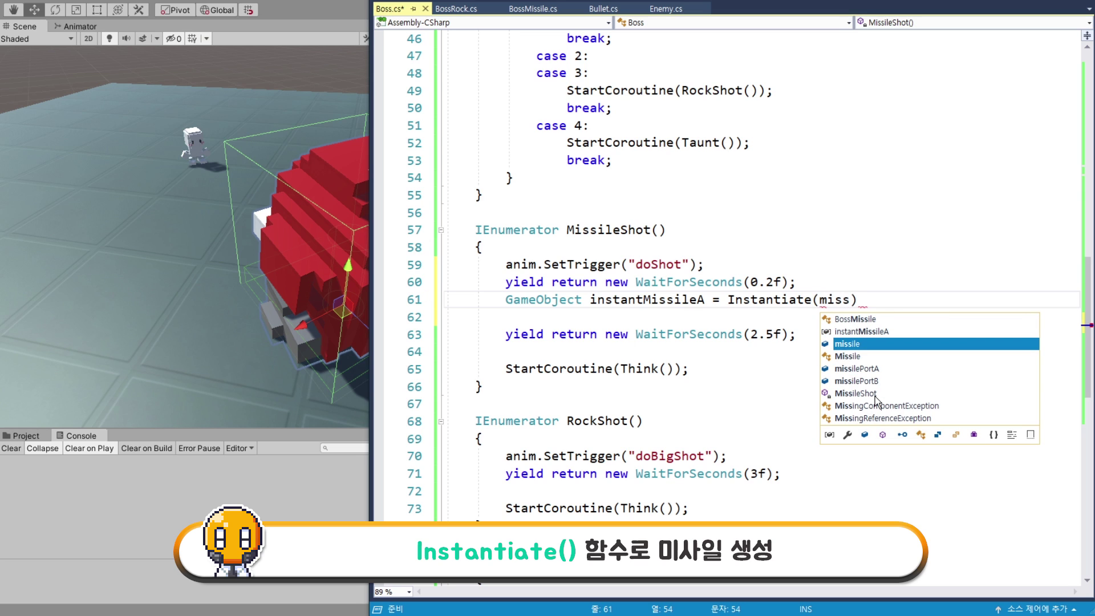
pyautogui.press('Tab')
pyautogui.write(', ')
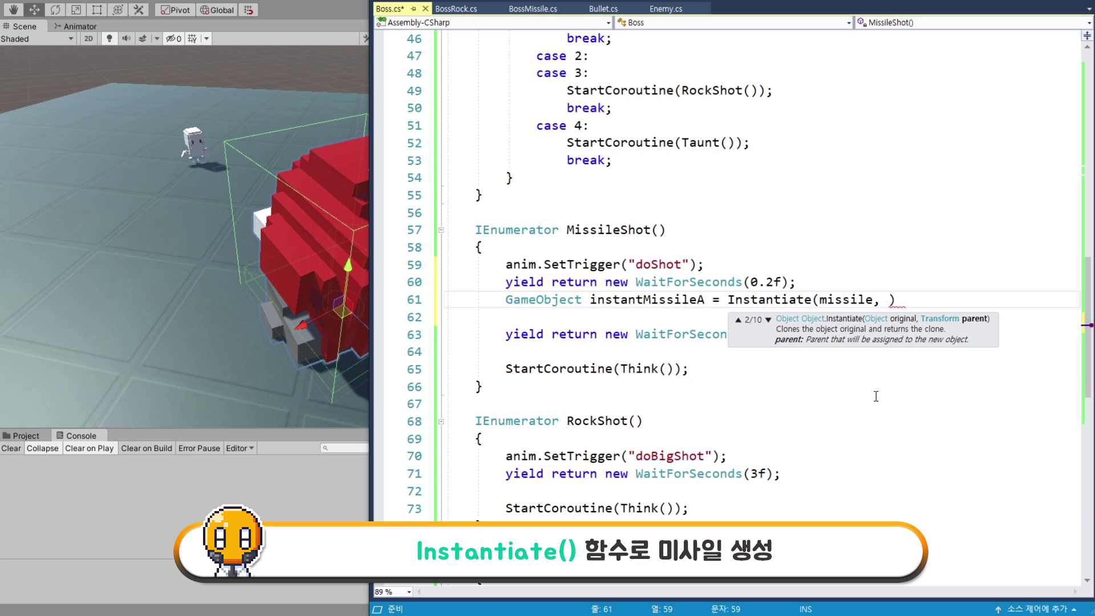
pyautogui.write('missile')
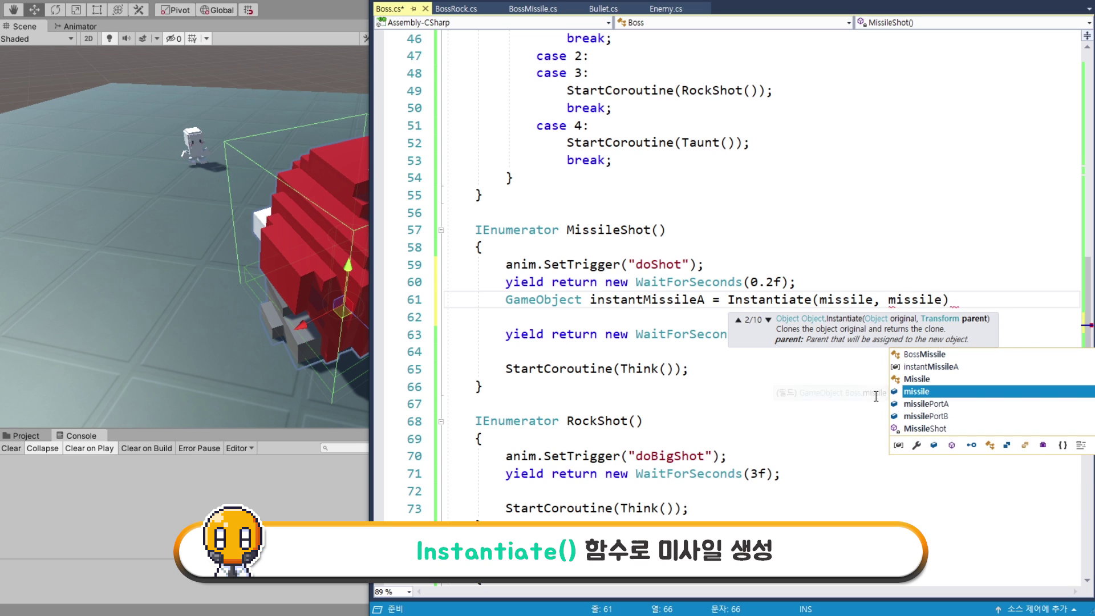
pyautogui.write('PortA')
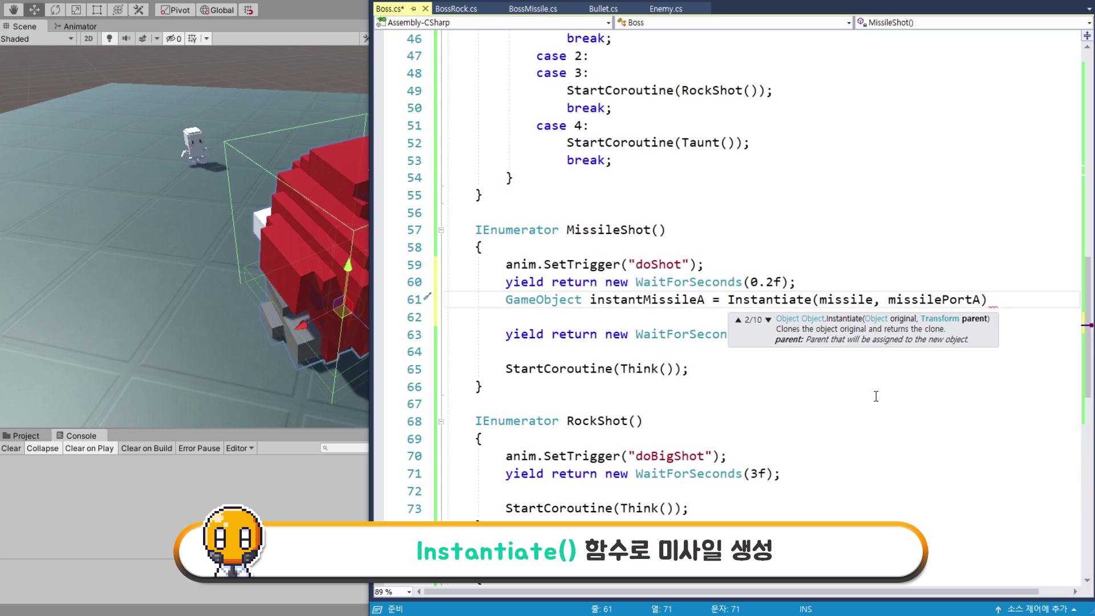
pyautogui.write('.po')
pyautogui.press('Tab')
pyautogui.write(',')
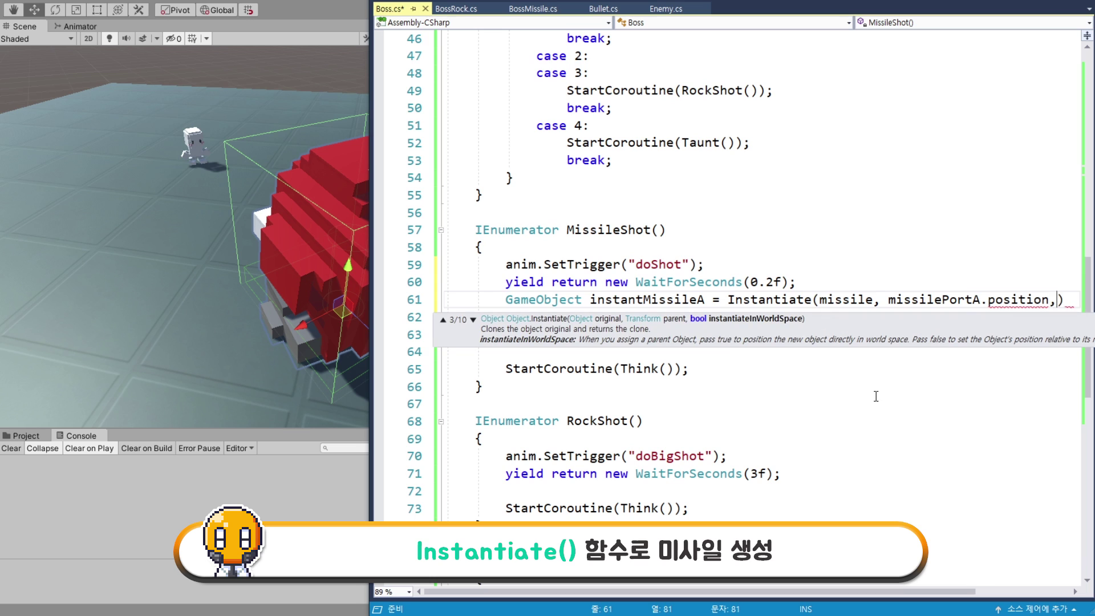
# Complete the Instantiate call with missilePortA.rotation and open a new line below.
pyautogui.doubleClick(936, 299)
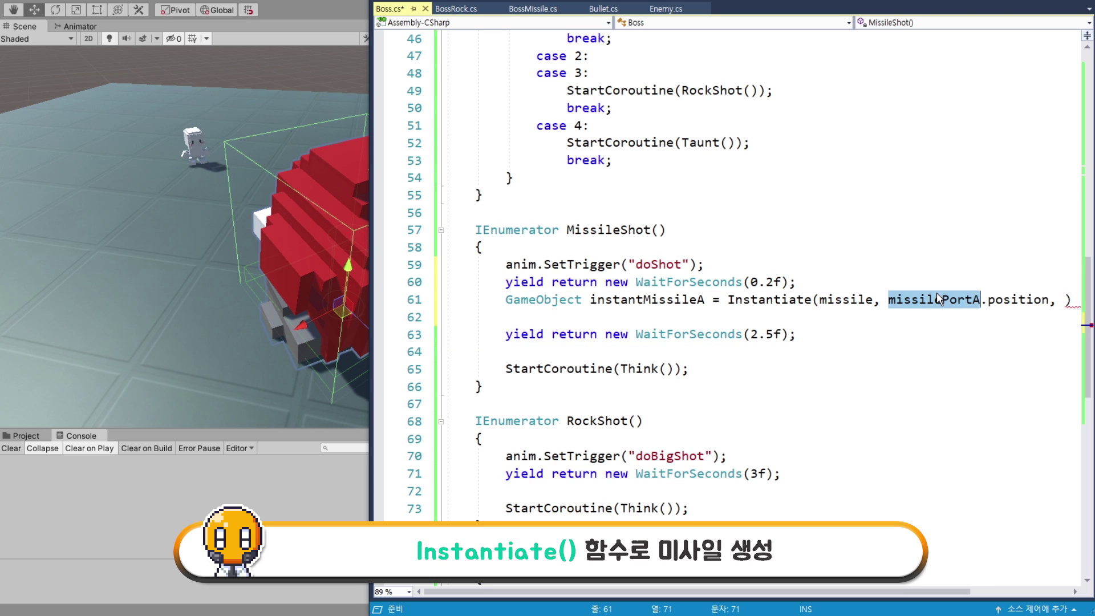
pyautogui.hotkey('ctrl', 'c')
pyautogui.click(1064, 300)
pyautogui.hotkey('ctrl', 'v')
pyautogui.write('.')
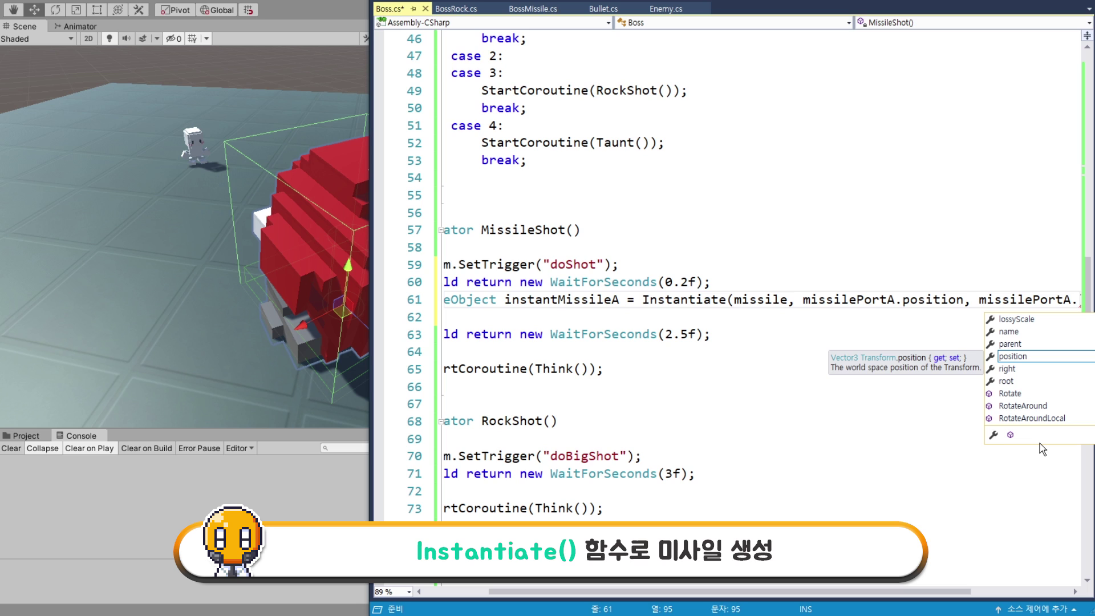
pyautogui.write('ro')
pyautogui.press('Tab')
pyautogui.write(')')
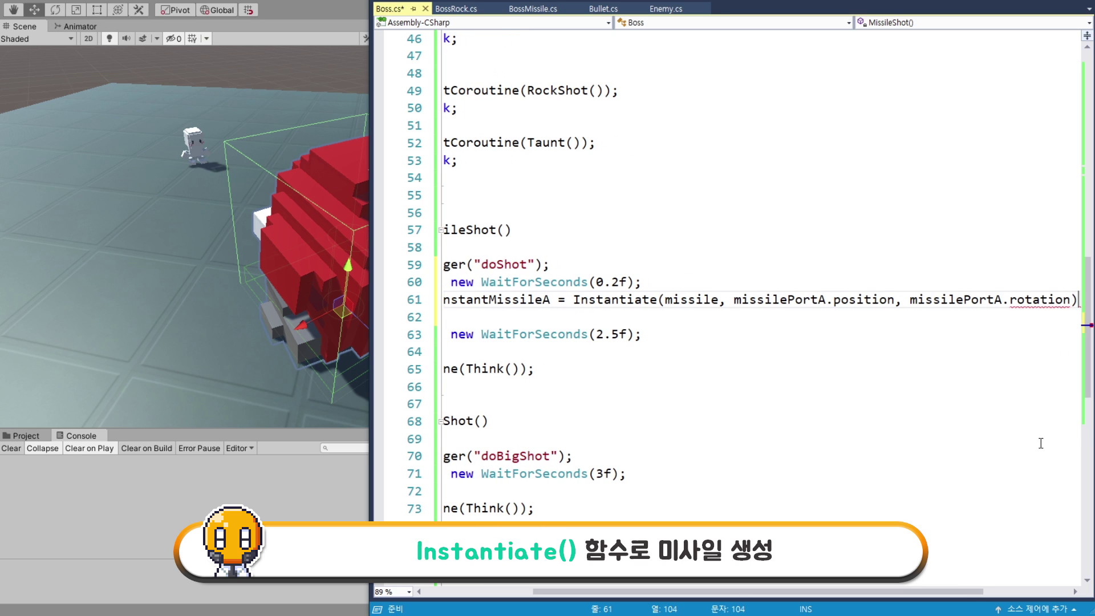
pyautogui.write(';')
pyautogui.press('Return')
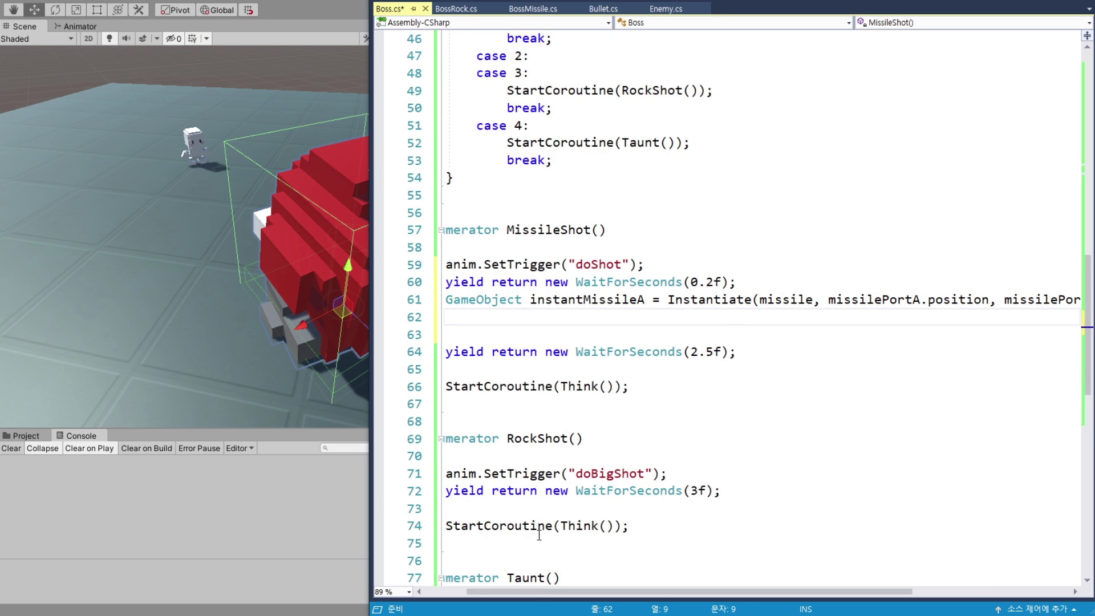
pyautogui.hscroll(-2, 549, 590)
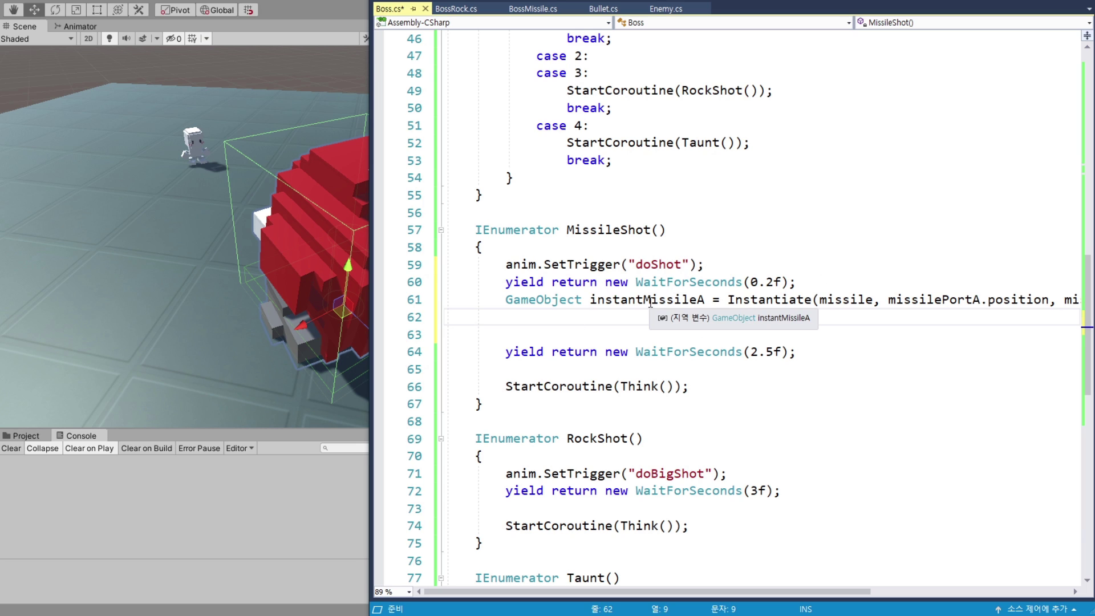
pyautogui.doubleClick(650, 301)
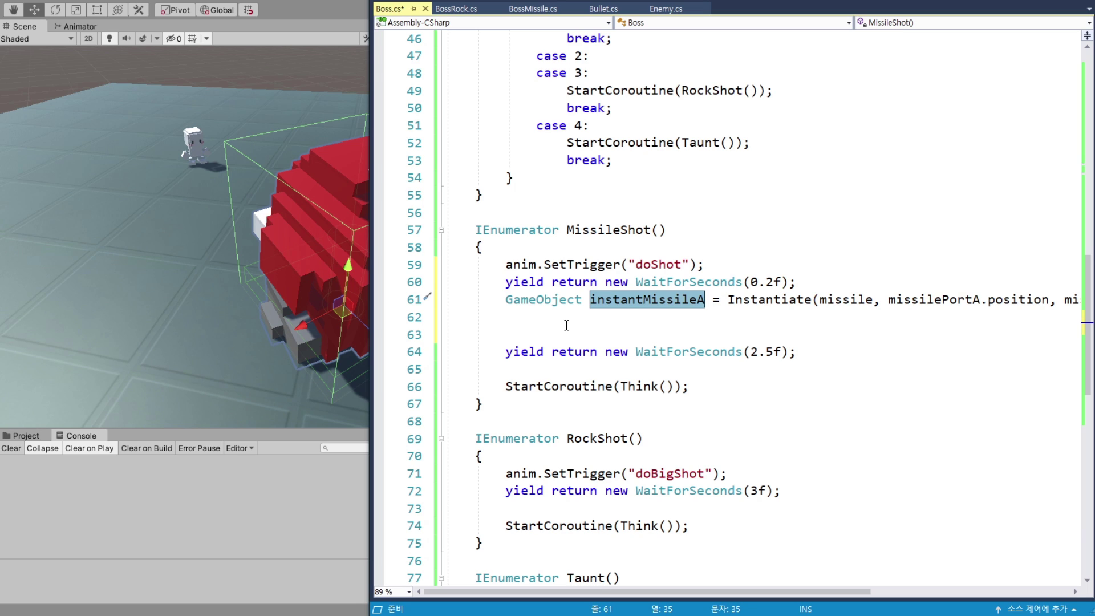
# On line 62 add BossMissile bossMissileA = instantMissileA.GetComponent<BossMissile>();.
pyautogui.click(567, 325)
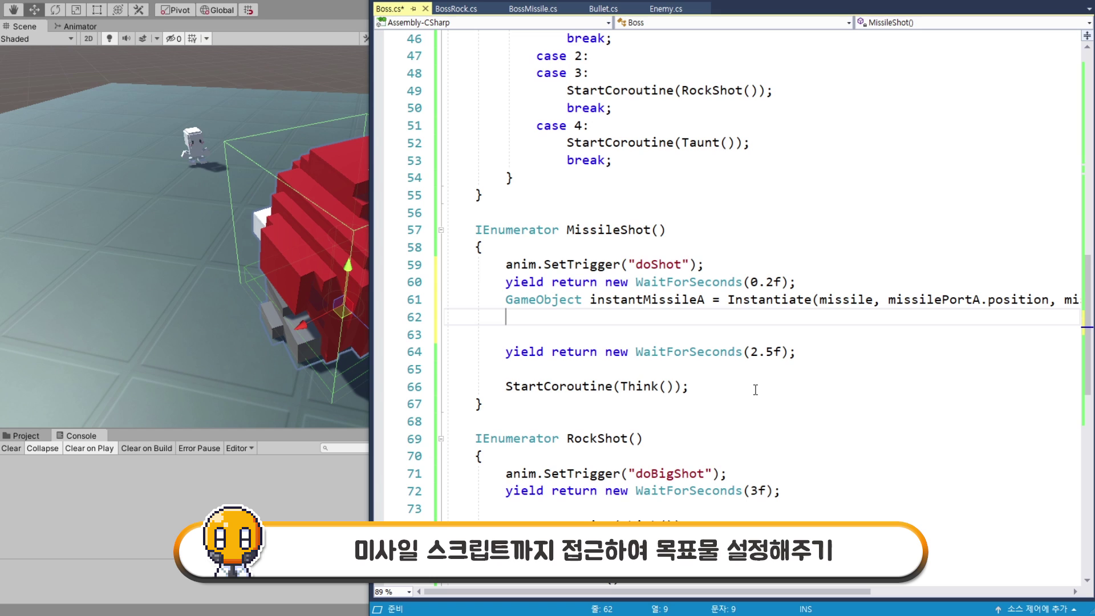
pyautogui.write('Boss')
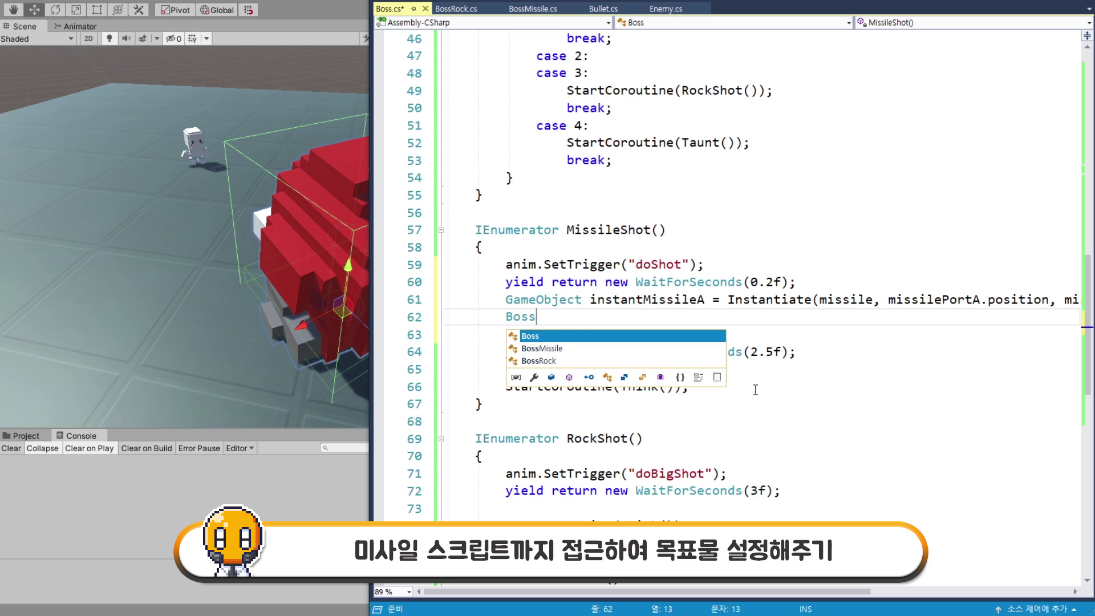
pyautogui.write('Missile bossMissile')
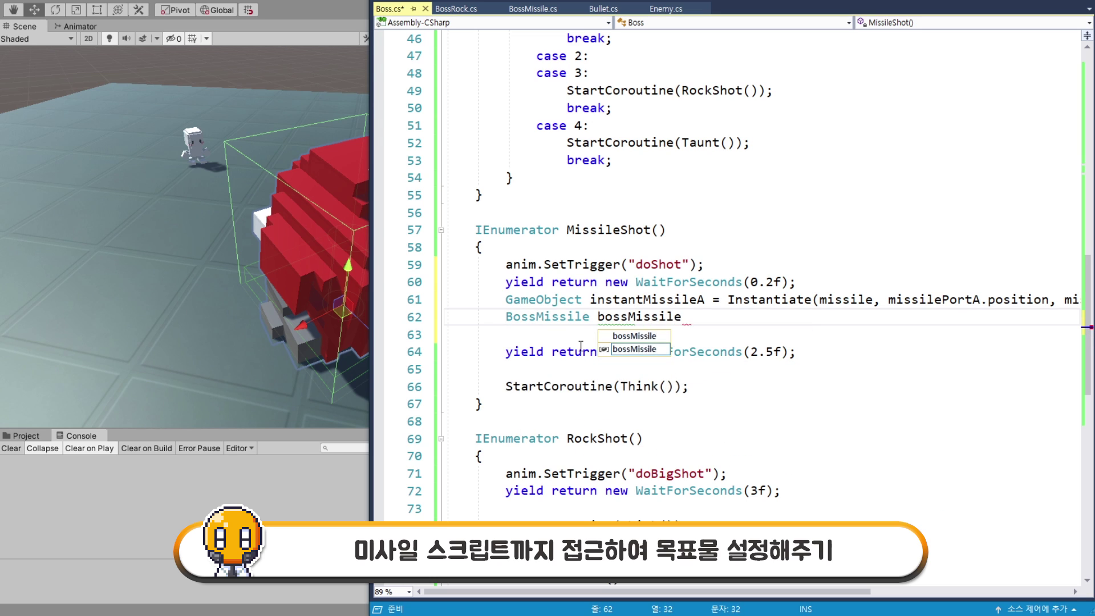
pyautogui.write('A = instantMissileA.GetComponent<>();')
pyautogui.doubleClick(548, 317)
pyautogui.hotkey('ctrl', 'c')
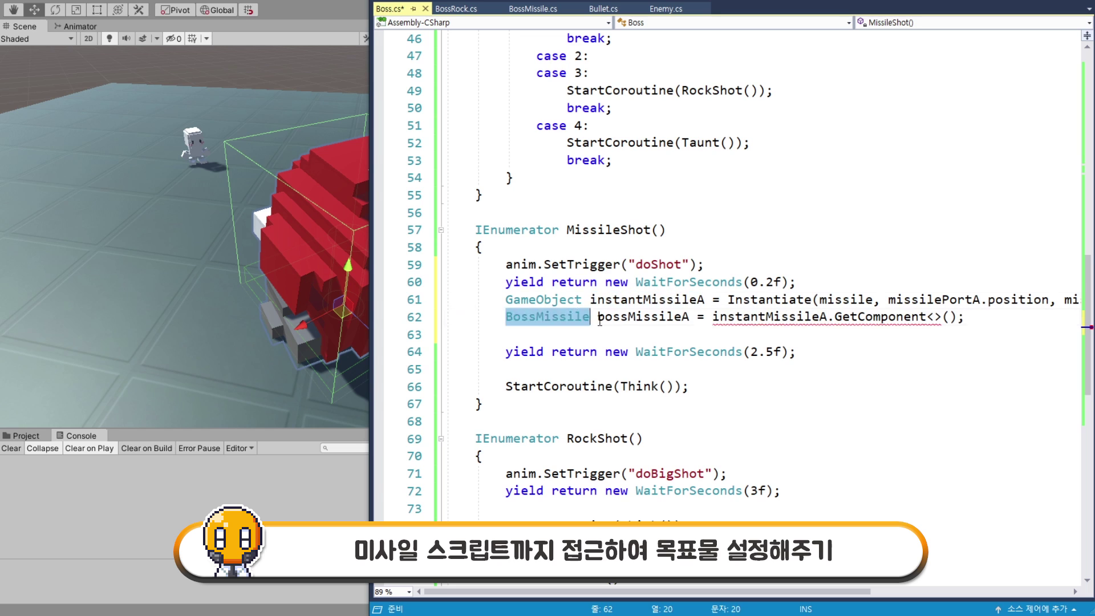
pyautogui.click(931, 316)
pyautogui.hotkey('ctrl', 'v')
# Add bossMissileA.target = target; below it, save Boss.cs, and select the missile-spawning lines 60–63.
pyautogui.press('End')
pyautogui.press('Return')
pyautogui.write('bossMissileA.target = ta')
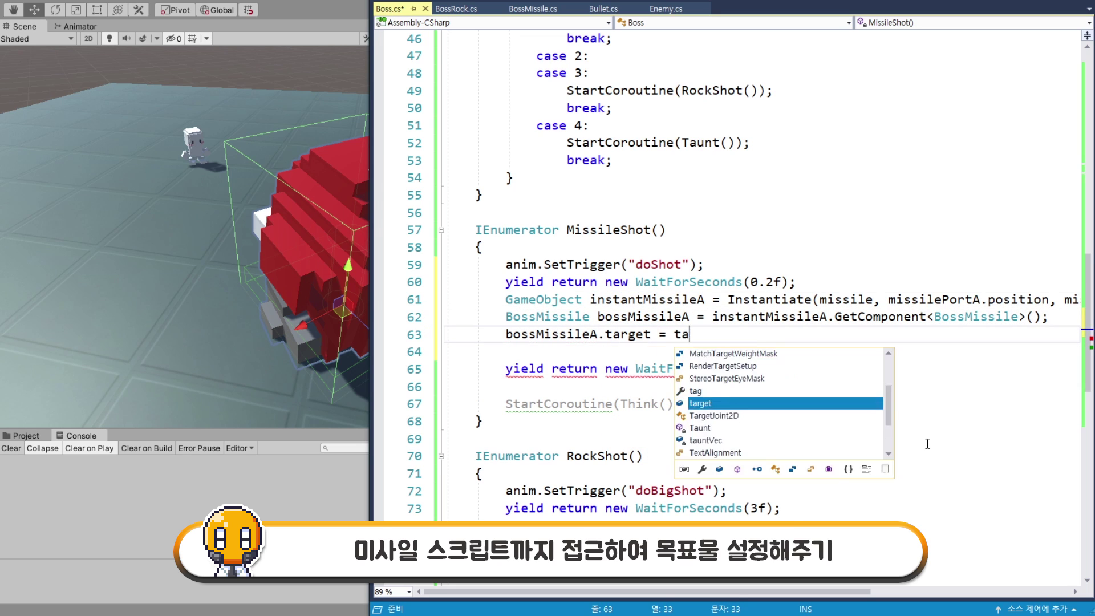
pyautogui.write('rget;')
pyautogui.hotkey('ctrl', 's')
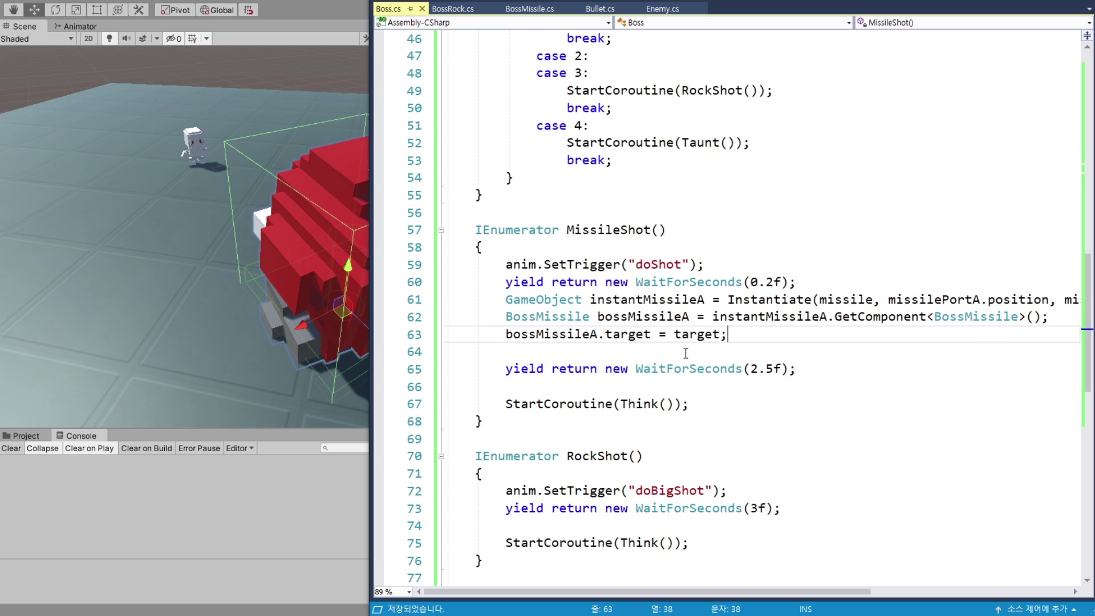
pyautogui.moveTo(508, 285); pyautogui.dragTo(729, 335)
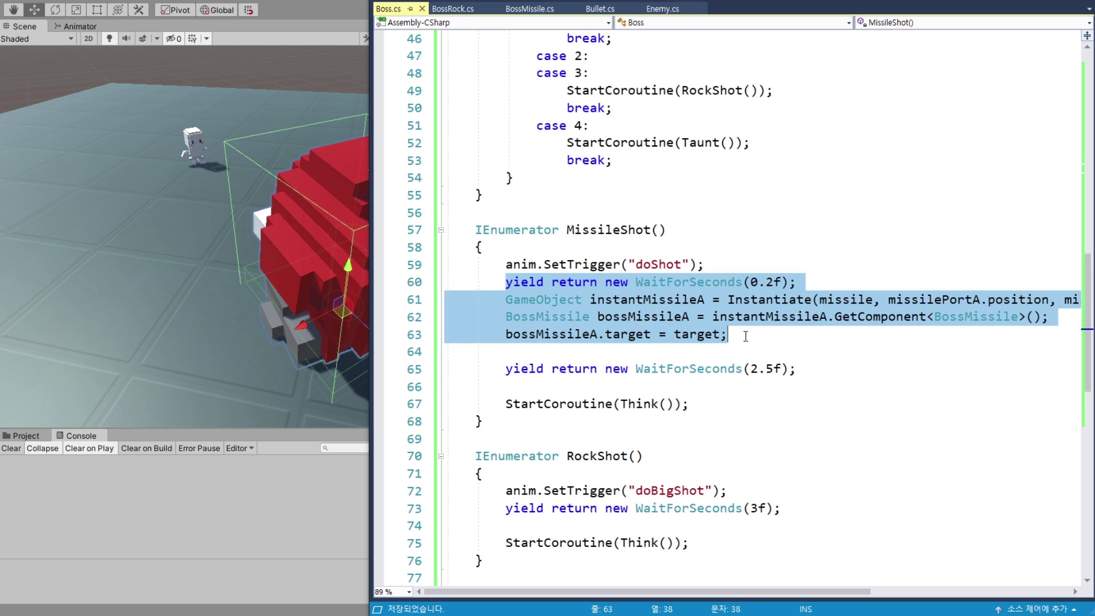
# Paste a duplicate of the missile-spawning block below line 64 and change its delay to 0.3 seconds.
pyautogui.click(642, 353)
pyautogui.press('Return')
pyautogui.press('Return')
pyautogui.click(517, 373)
pyautogui.hotkey('ctrl', 'v')
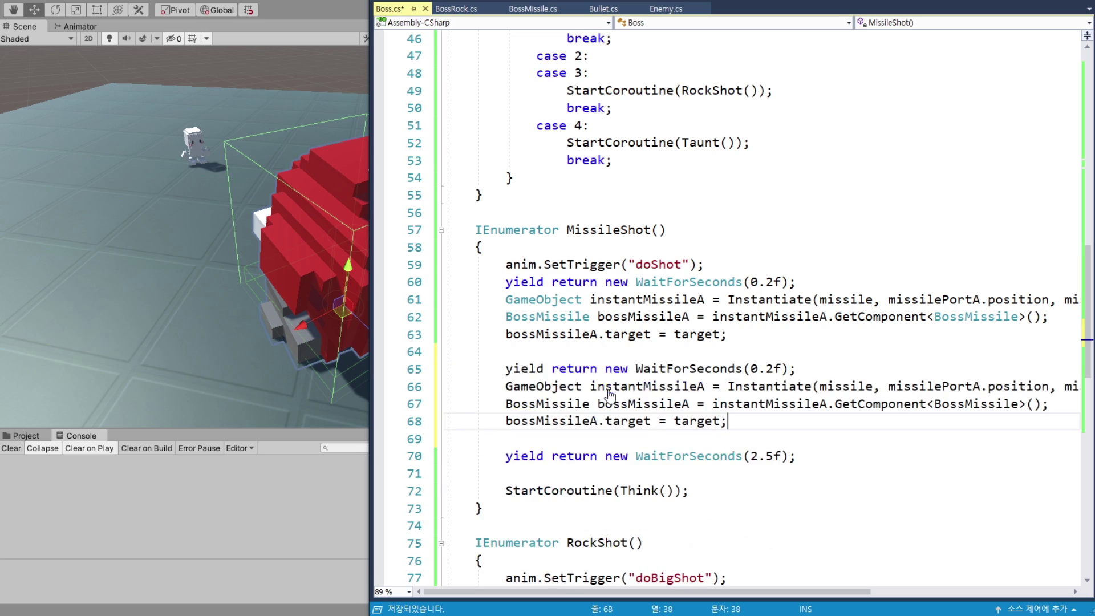
pyautogui.scroll(-1, 770, 313)
pyautogui.moveTo(774, 316); pyautogui.dragTo(824, 314)
pyautogui.write('3')
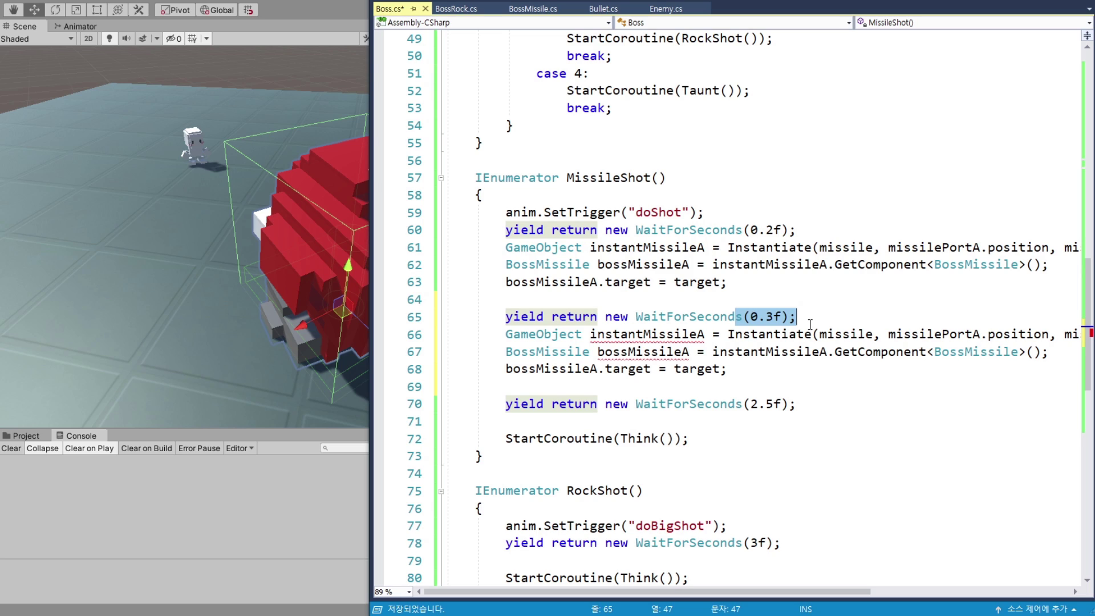
# In the copied block, rename instantMissileA to instantMissileB and both missilePortA references to missilePortB.
pyautogui.moveTo(669, 344)
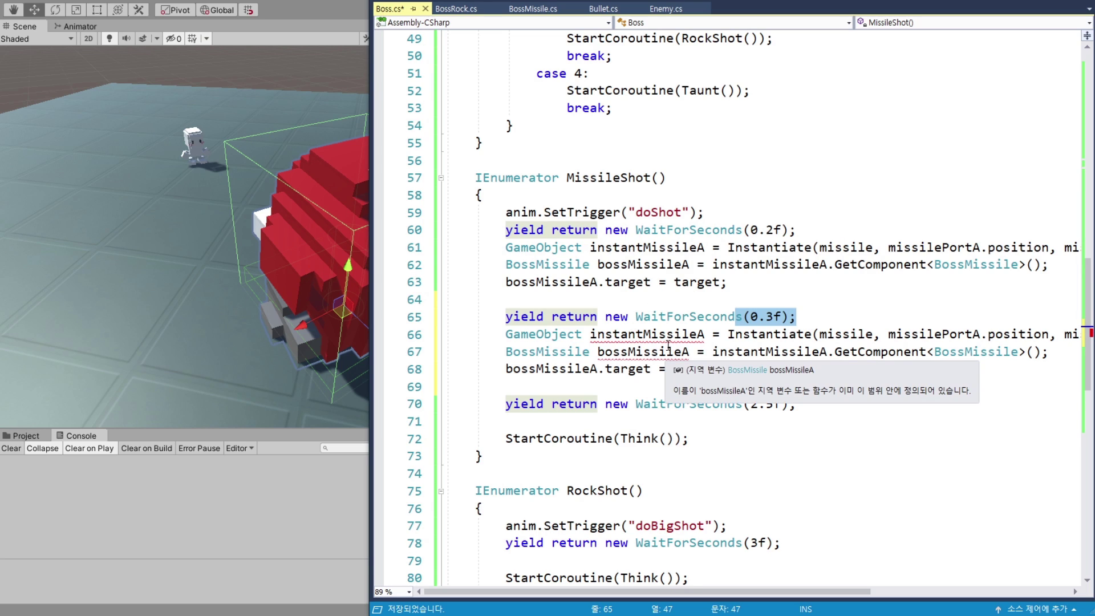
pyautogui.click(705, 335)
pyautogui.press('BackSpace')
pyautogui.write('B')
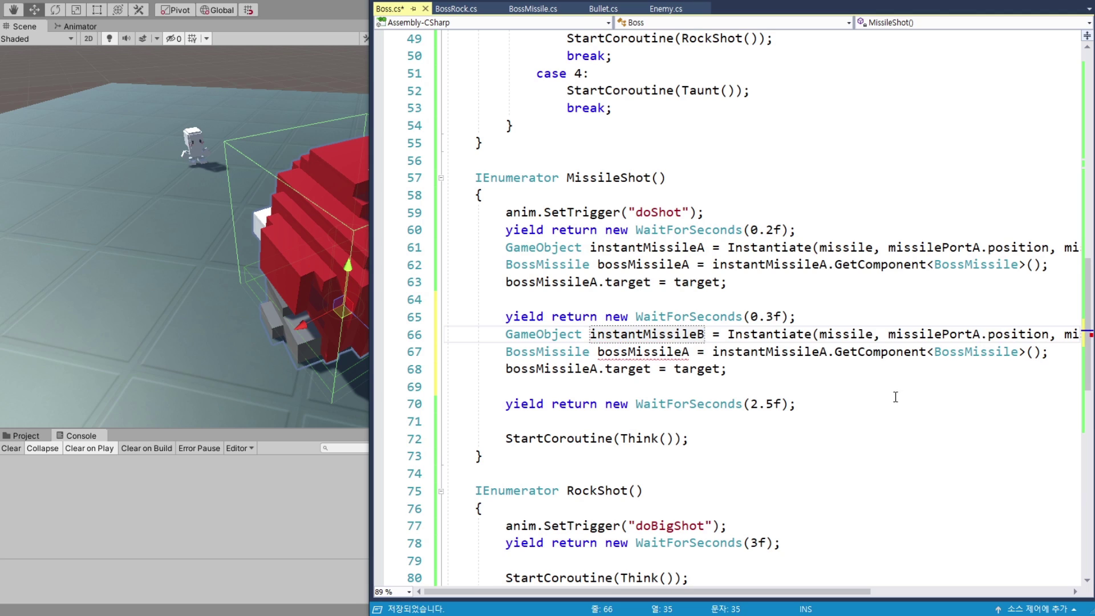
pyautogui.click(977, 336)
pyautogui.press('BackSpace')
pyautogui.write('B')
pyautogui.hscroll(3, 969, 340)
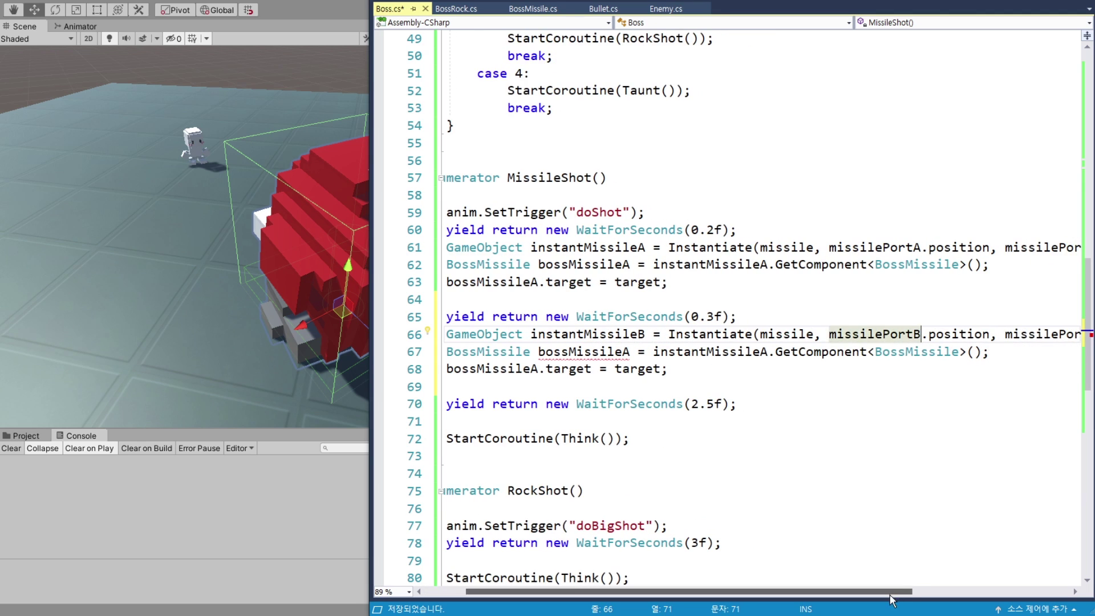
pyautogui.click(946, 335)
pyautogui.press('BackSpace')
pyautogui.write('B')
# Rename both bossMissileA references in the copied block to bossMissileB.
pyautogui.click(477, 352)
pyautogui.press('BackSpace')
pyautogui.write('B')
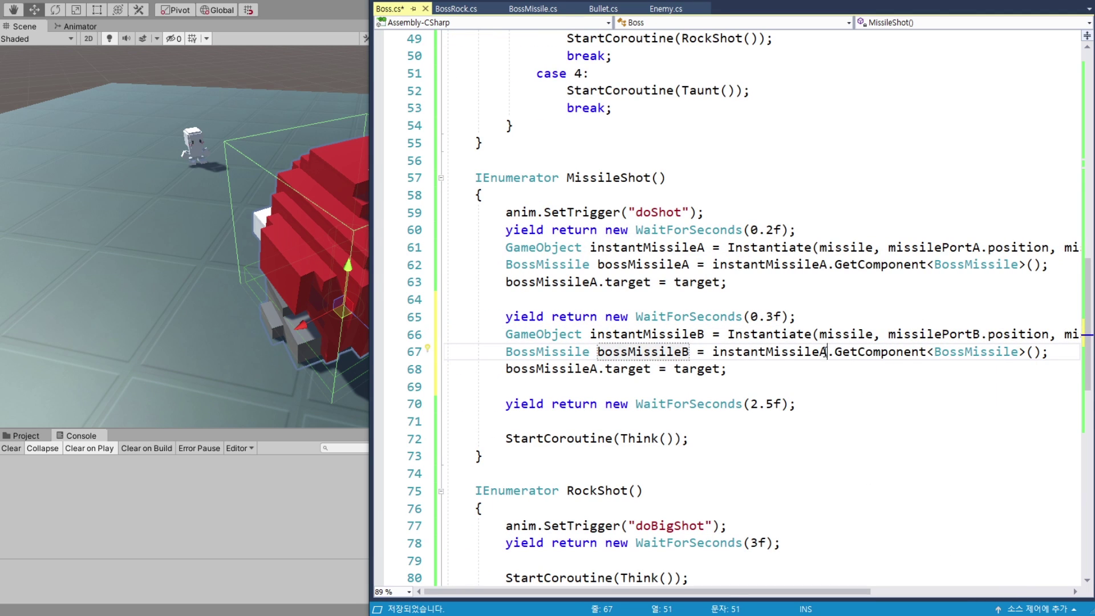
pyautogui.click(827, 351)
pyautogui.click(597, 369)
pyautogui.press('BackSpace')
pyautogui.write('B')
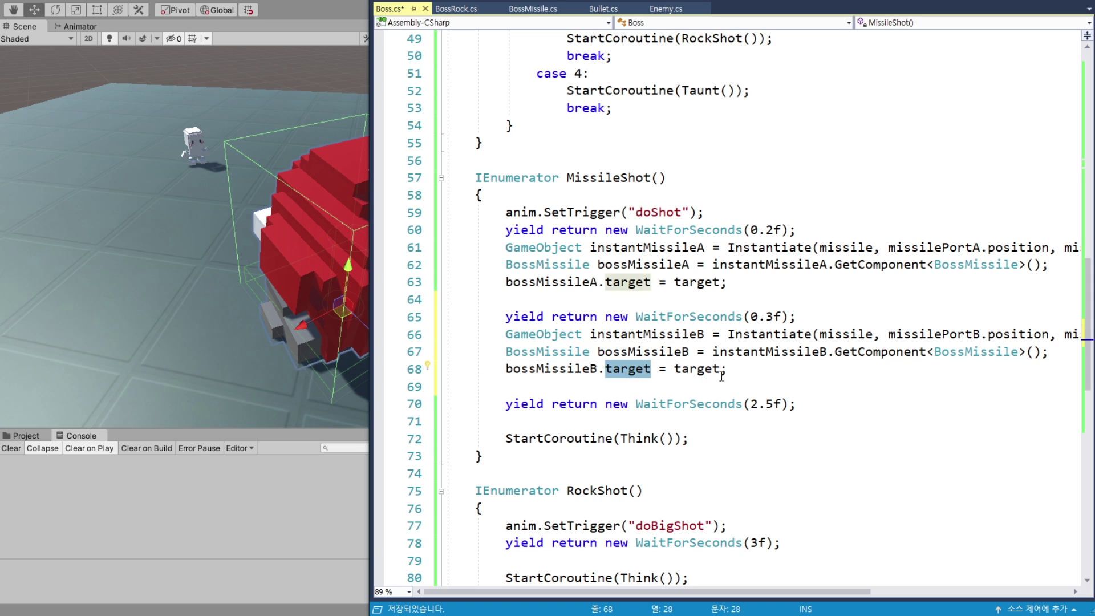
pyautogui.press('End')
# Shorten MissileShot's final wait from 2.5f to 2f before StartCoroutine(Think()).
pyautogui.moveTo(752, 230); pyautogui.dragTo(850, 334)
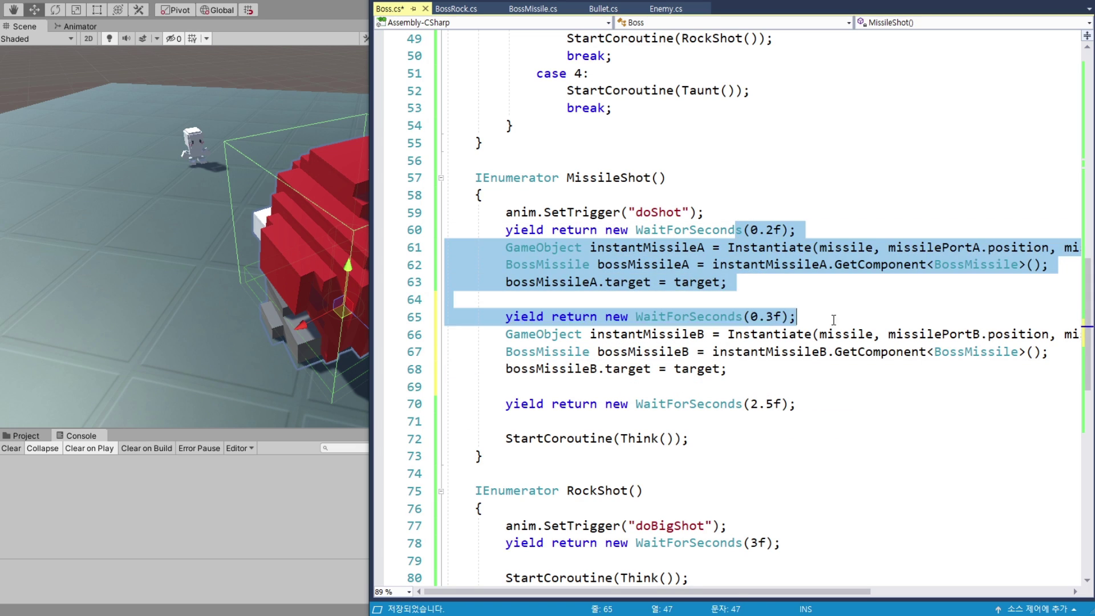
pyautogui.click(773, 404)
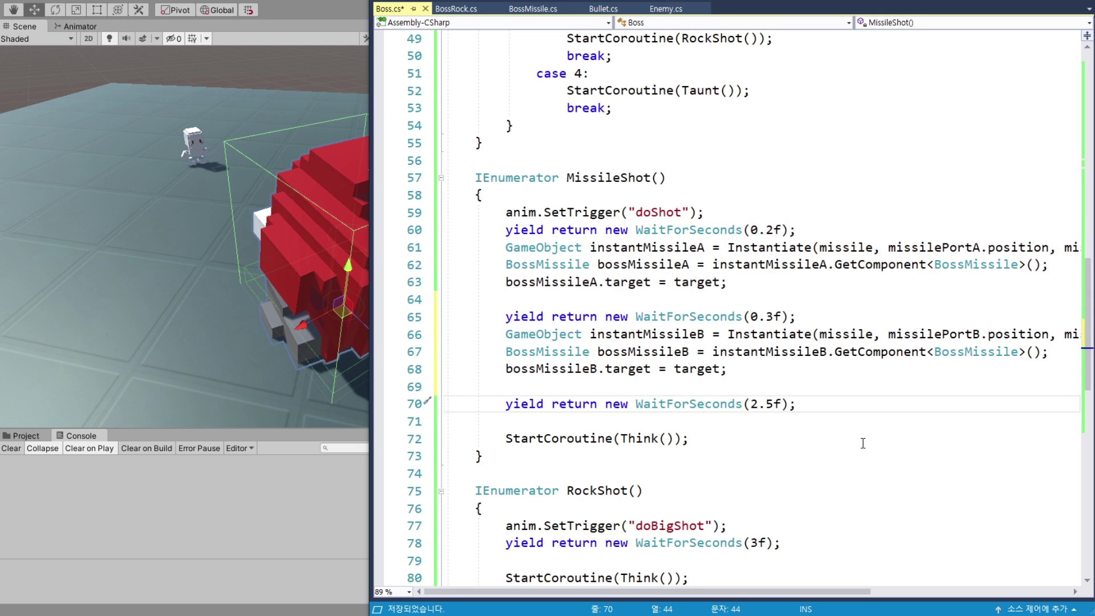
pyautogui.press('BackSpace')
pyautogui.press('BackSpace')
pyautogui.click(684, 425)
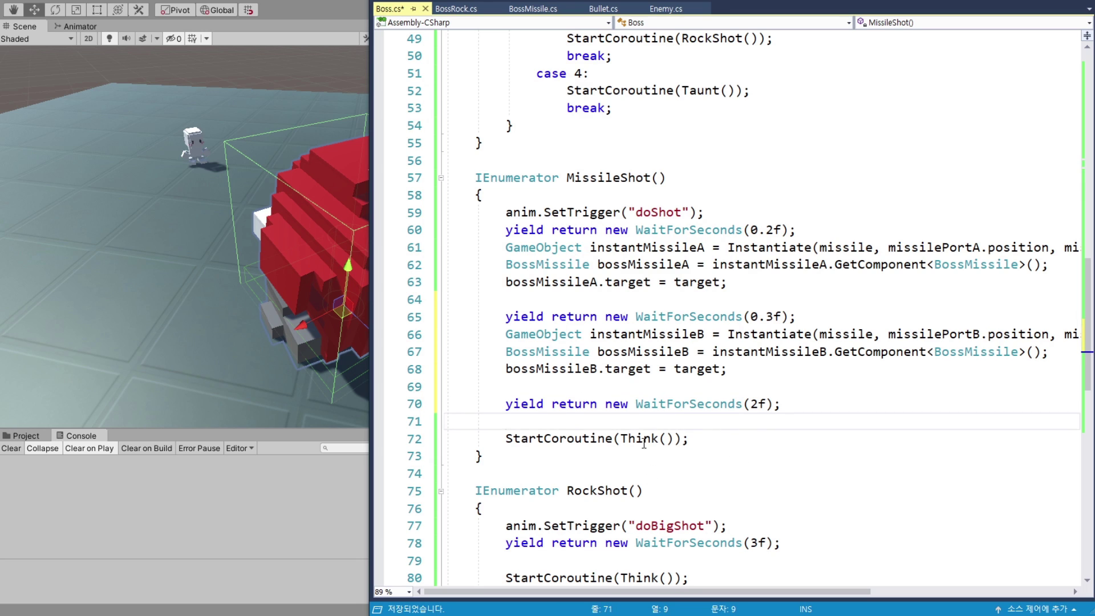
pyautogui.moveTo(621, 438); pyautogui.dragTo(681, 438)
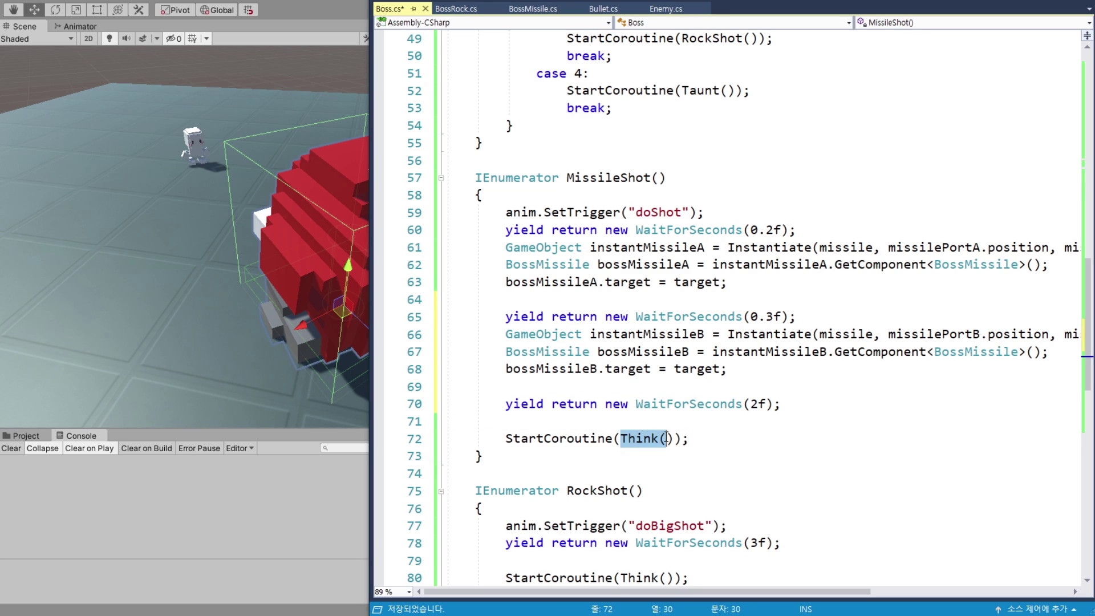
pyautogui.click(722, 446)
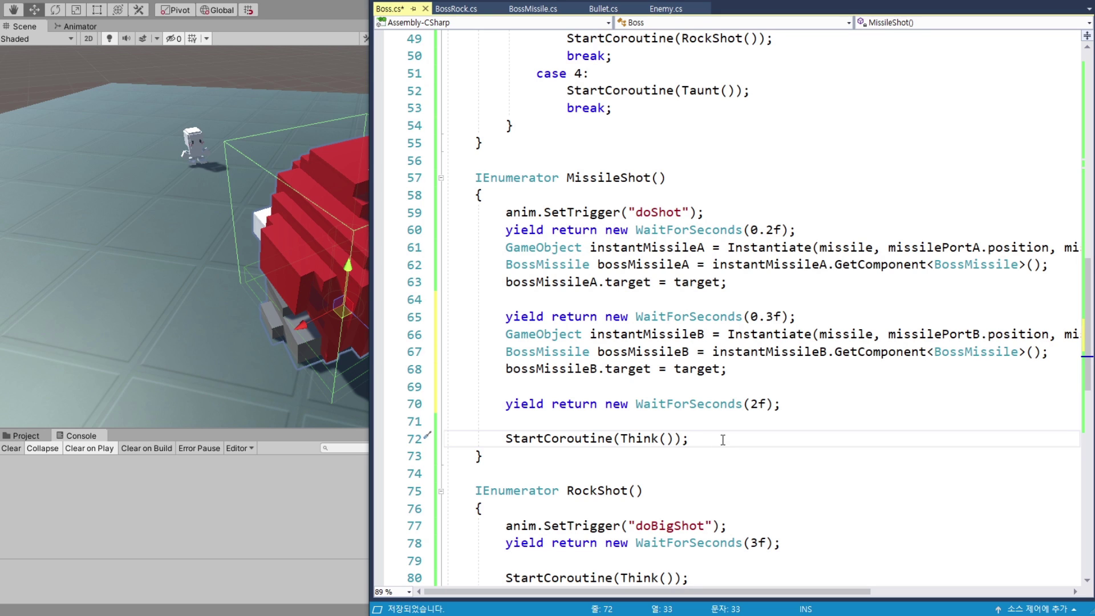
pyautogui.scroll(-1, 720, 430)
pyautogui.scroll(-3, 752, 369)
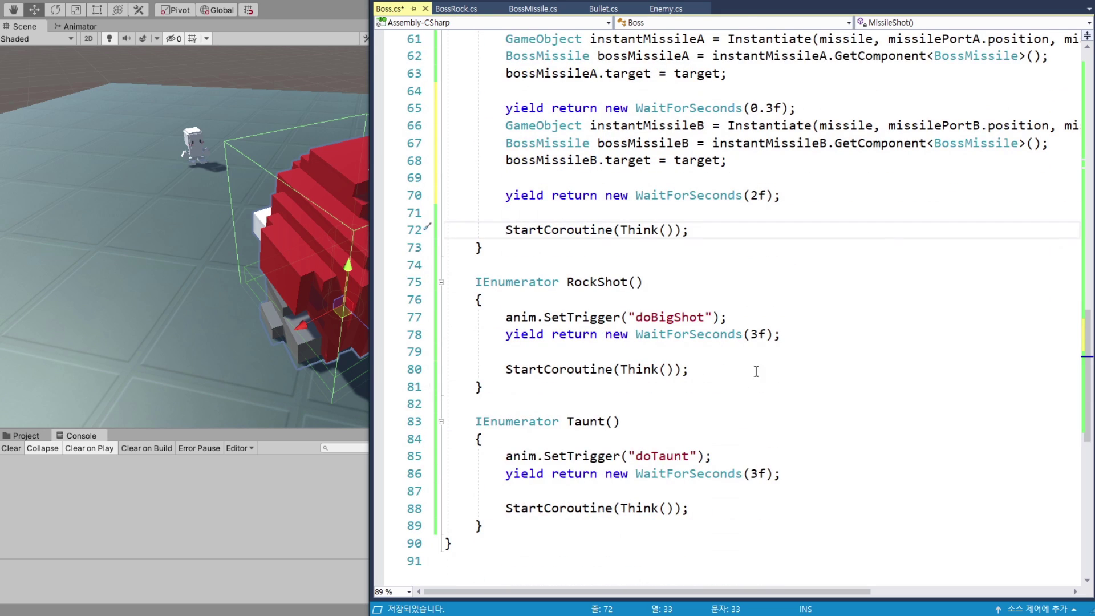
# Add isLook = false; as the first line of RockShot.
pyautogui.moveTo(550, 281); pyautogui.dragTo(645, 282)
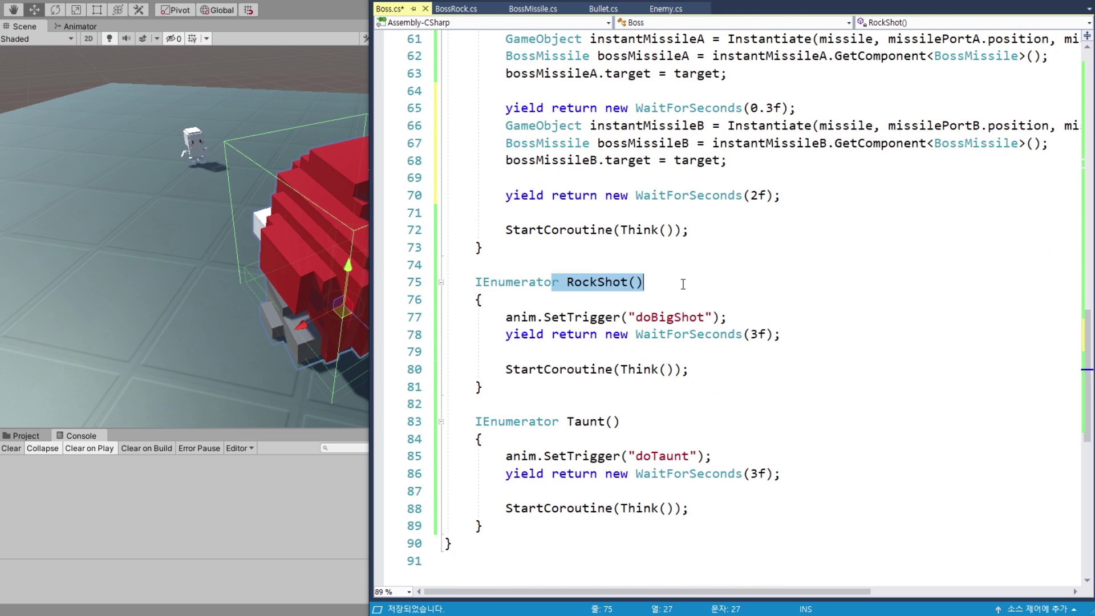
pyautogui.click(527, 299)
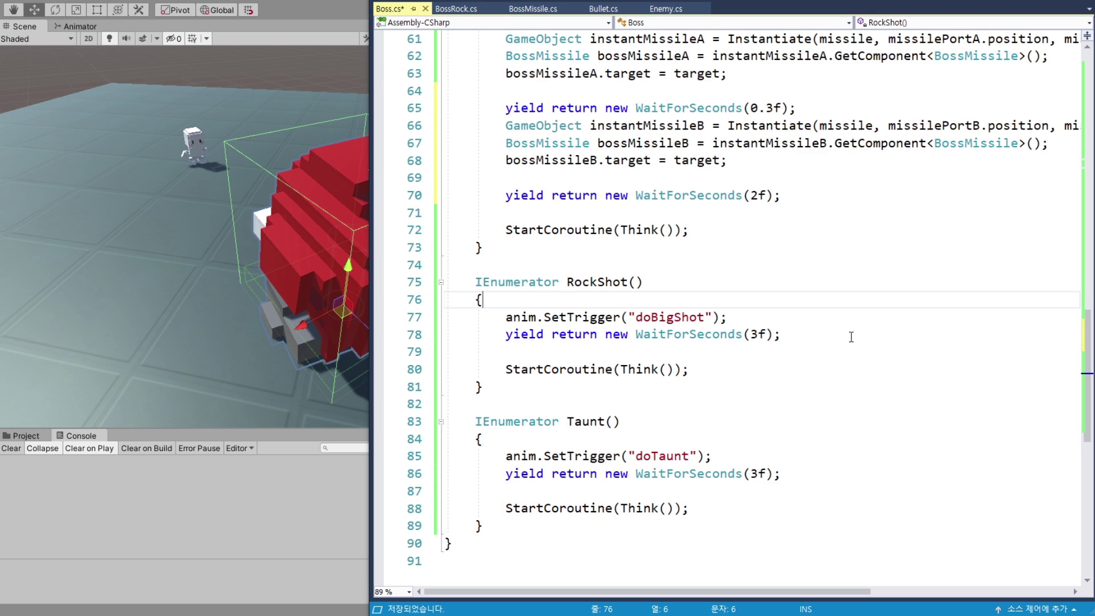
pyautogui.press('Return')
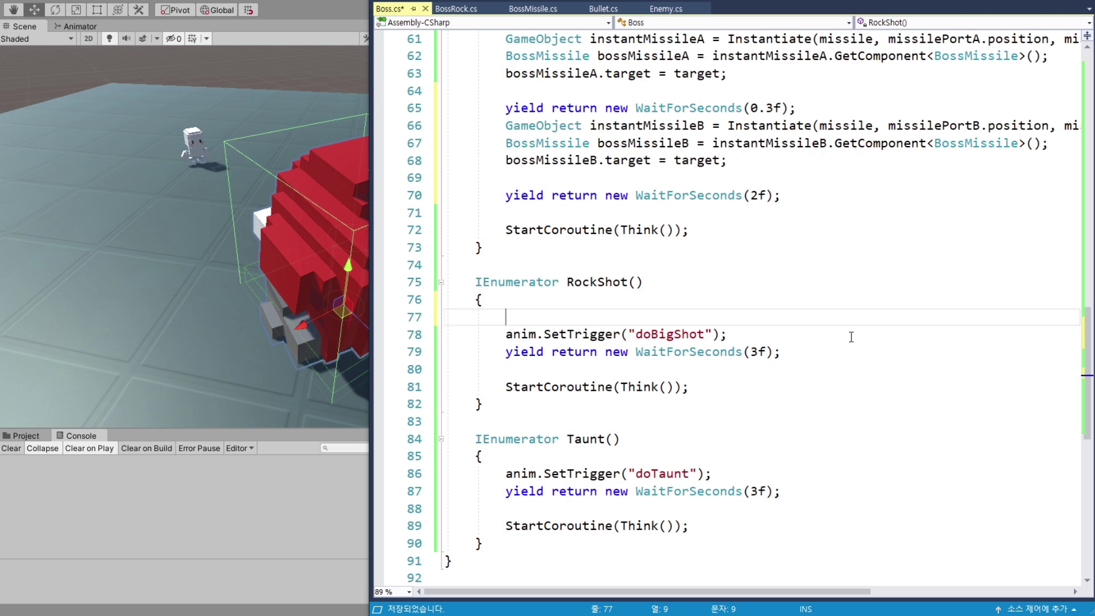
pyautogui.write('isLook')
pyautogui.write(' = false;')
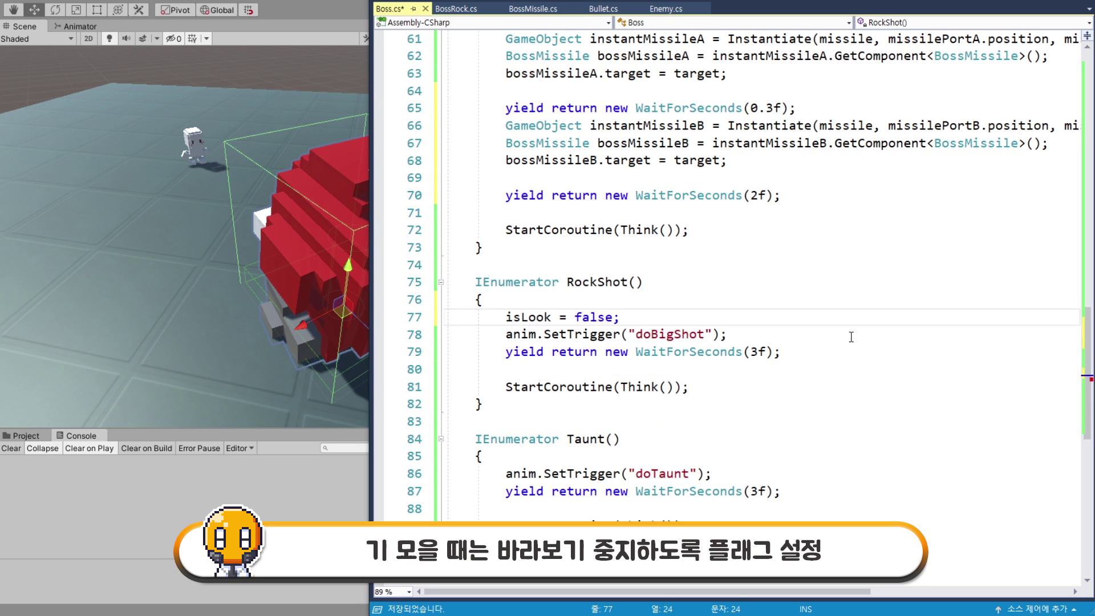
# Start an Instantiate( call on a new line after the doBigShot trigger.
pyautogui.scroll(-1, 816, 354)
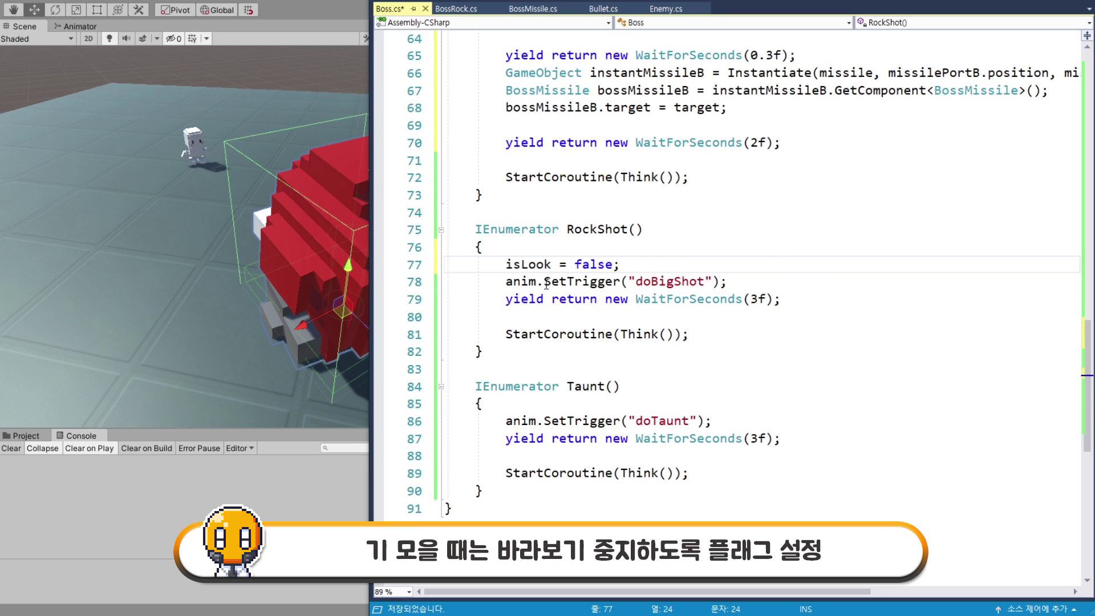
pyautogui.moveTo(504, 281); pyautogui.dragTo(727, 281)
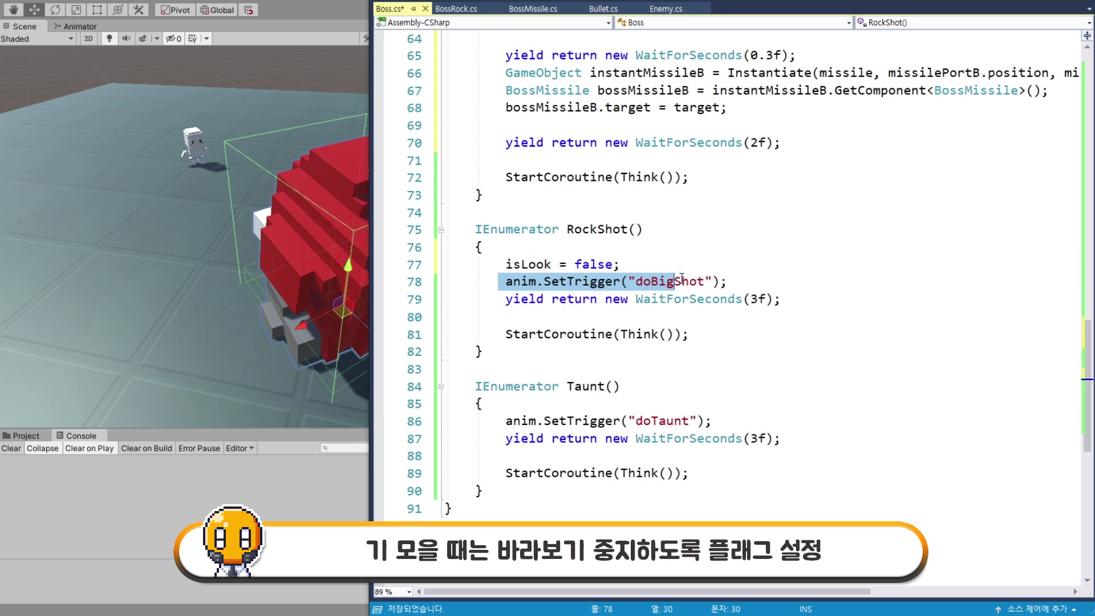
pyautogui.click(802, 277)
pyautogui.press('Return')
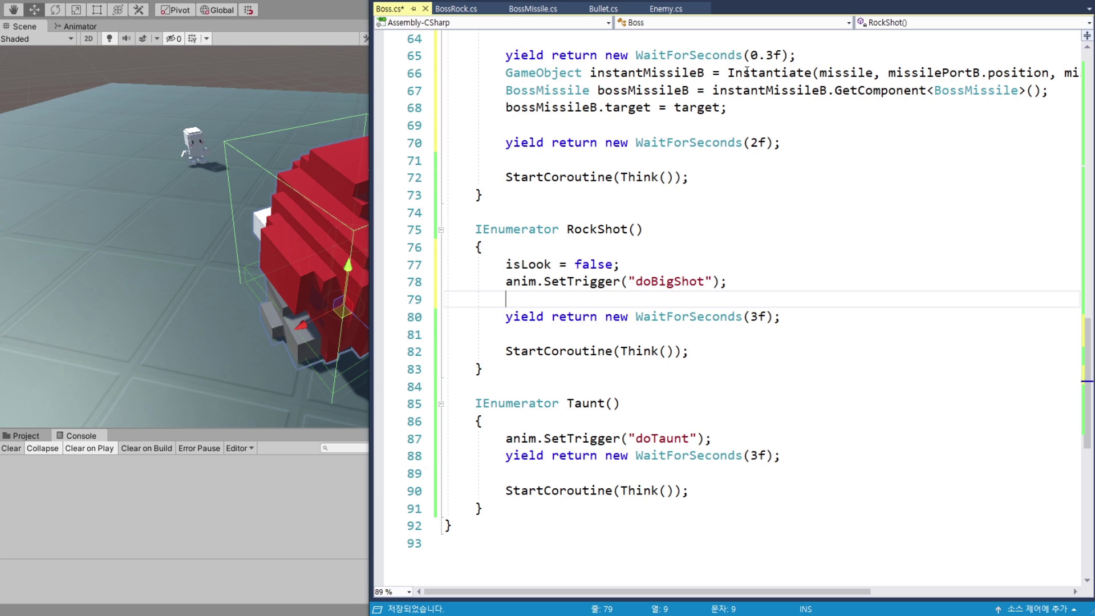
pyautogui.doubleClick(747, 72)
pyautogui.hotkey('ctrl', 'c')
pyautogui.click(647, 298)
pyautogui.hotkey('ctrl', 'v')
pyautogui.write('(')
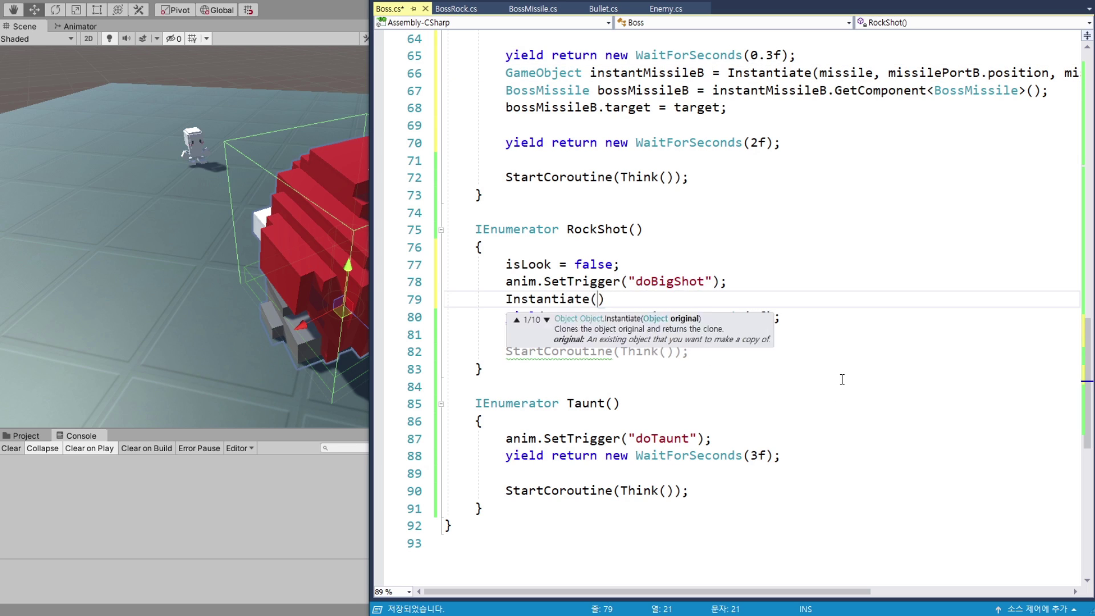
pyautogui.press('Escape')
# Complete it as Instantiate(bullet, transform.position, transform.rotation);.
pyautogui.write('bu')
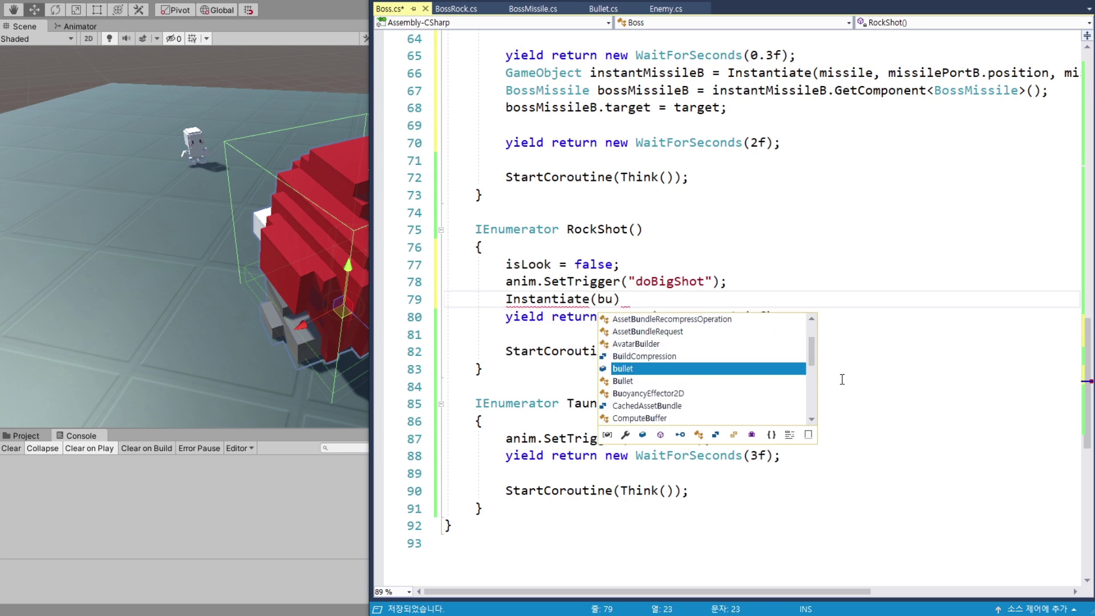
pyautogui.write('llet')
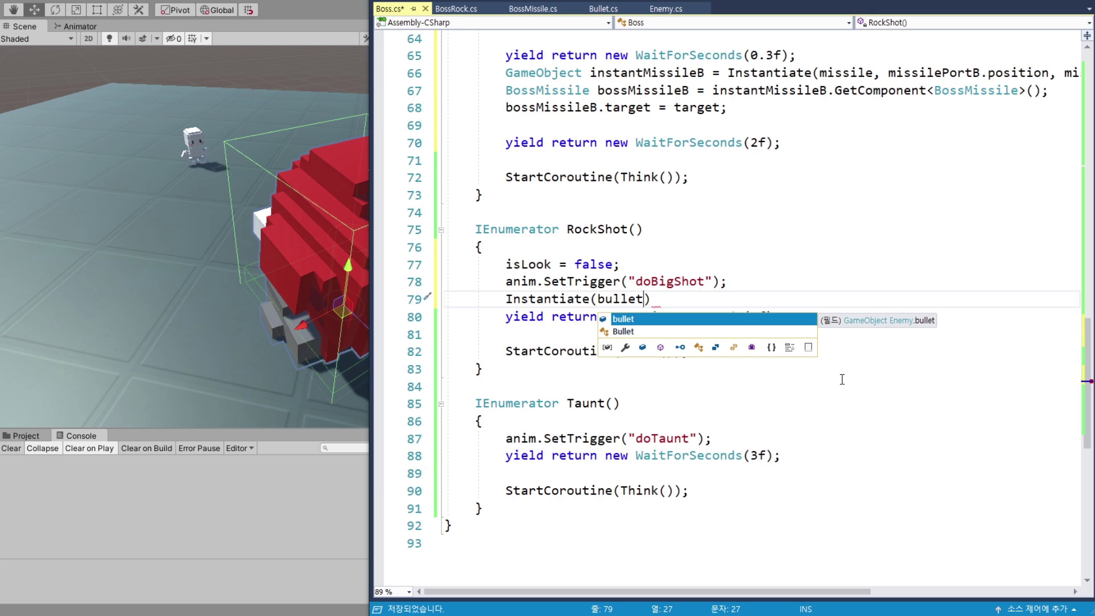
pyautogui.write(', tran')
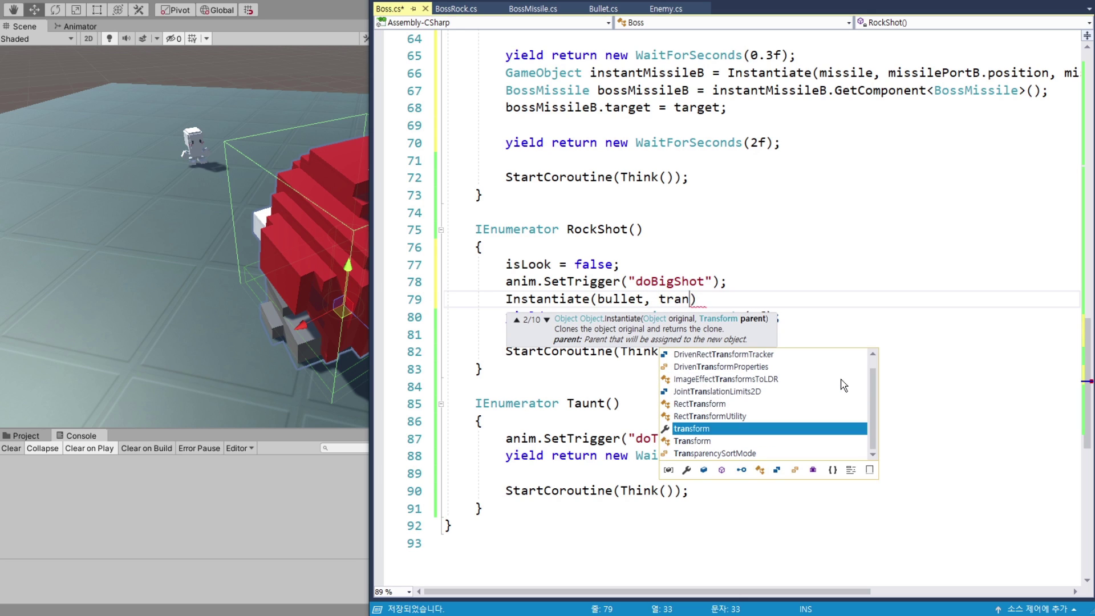
pyautogui.press('Tab')
pyautogui.write('.')
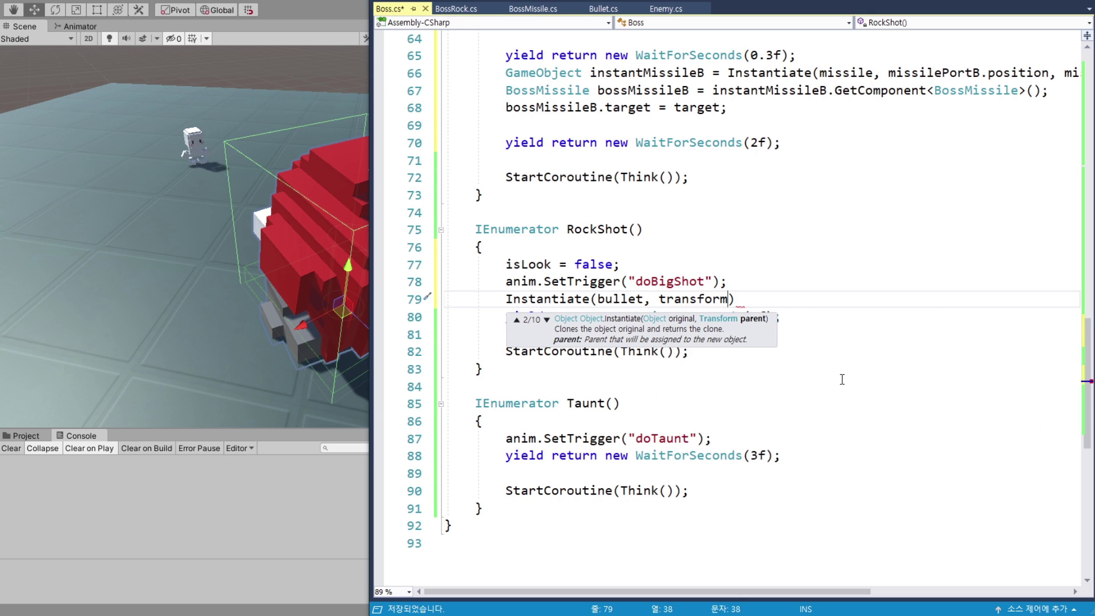
pyautogui.write('po')
pyautogui.press('Tab')
pyautogui.write(', ')
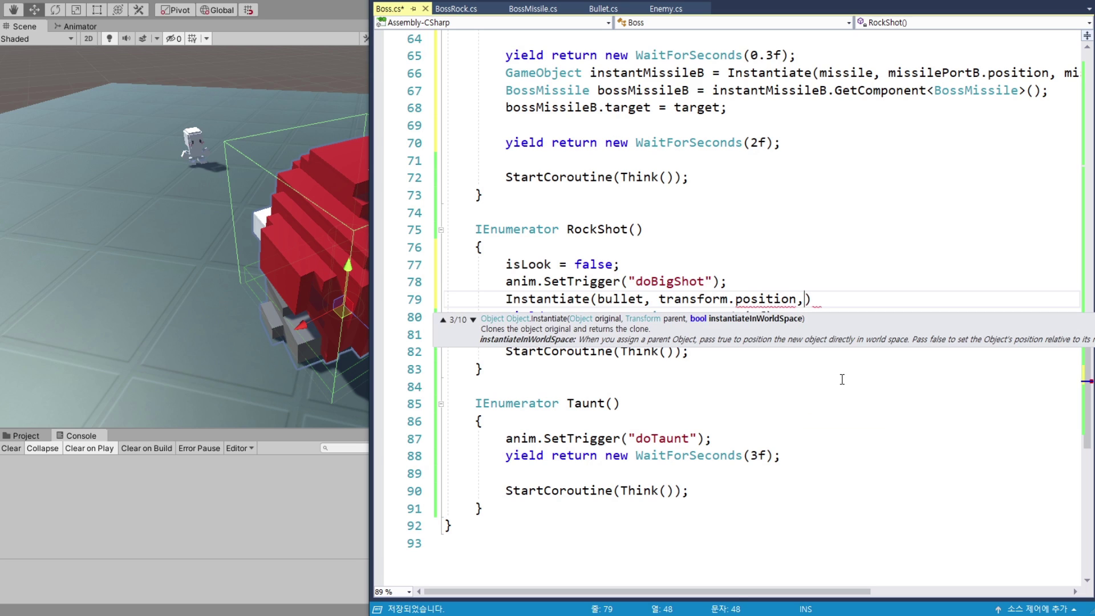
pyautogui.write('tr')
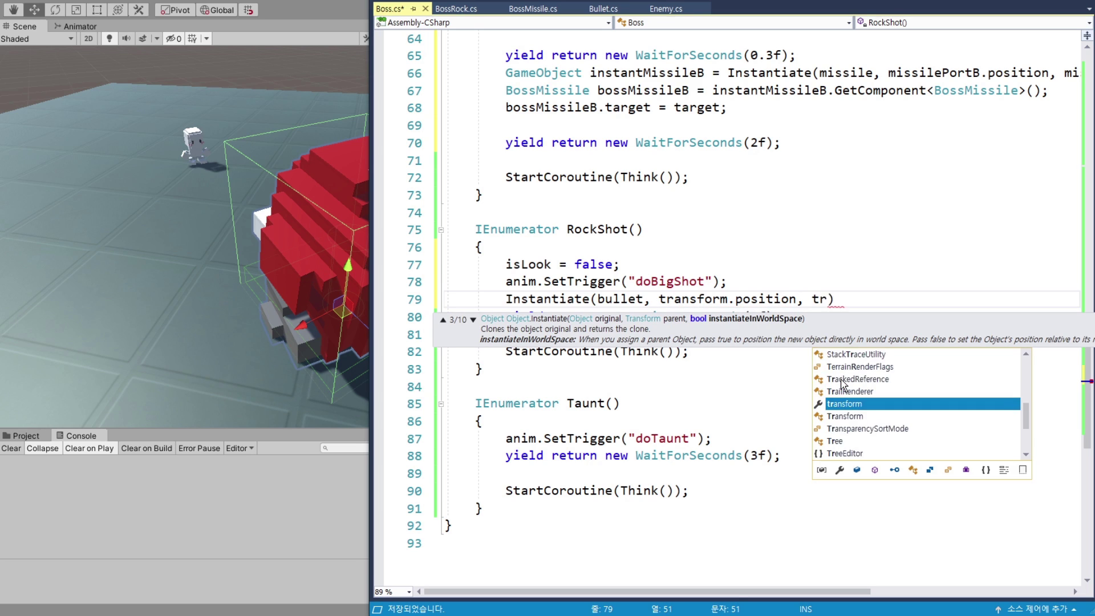
pyautogui.write('an')
pyautogui.press('Tab')
pyautogui.write('.')
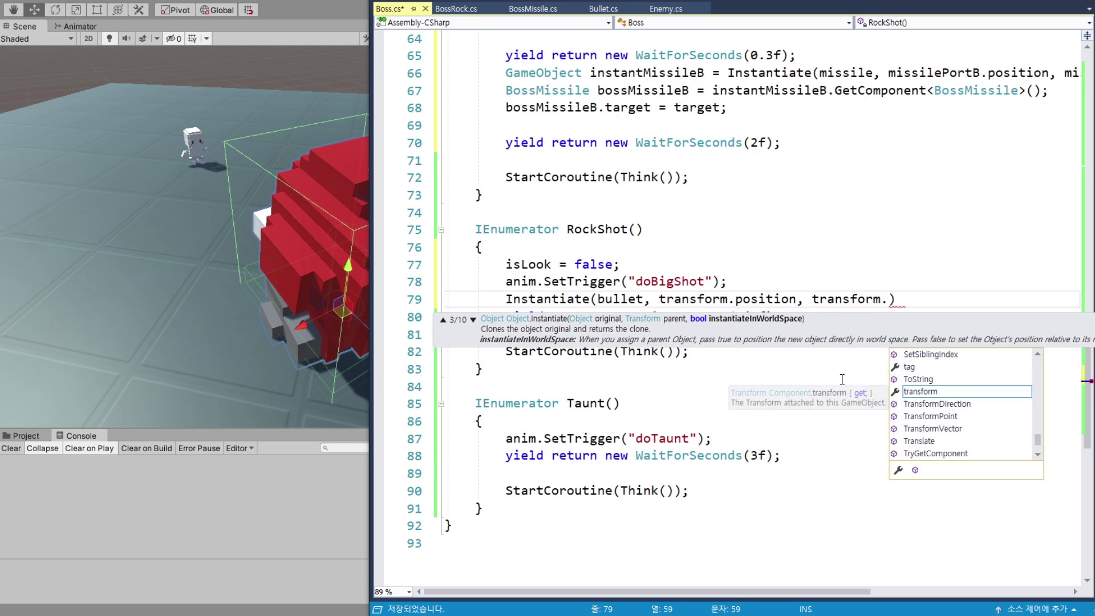
pyautogui.write('ro')
pyautogui.press('Tab')
pyautogui.write(')')
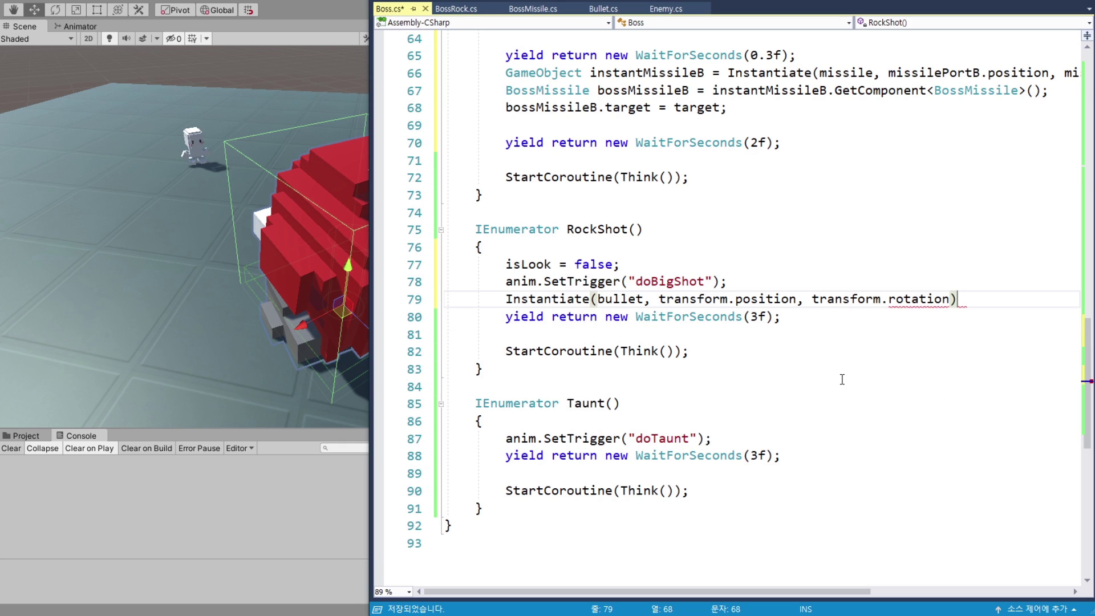
pyautogui.write(';')
pyautogui.click(791, 318)
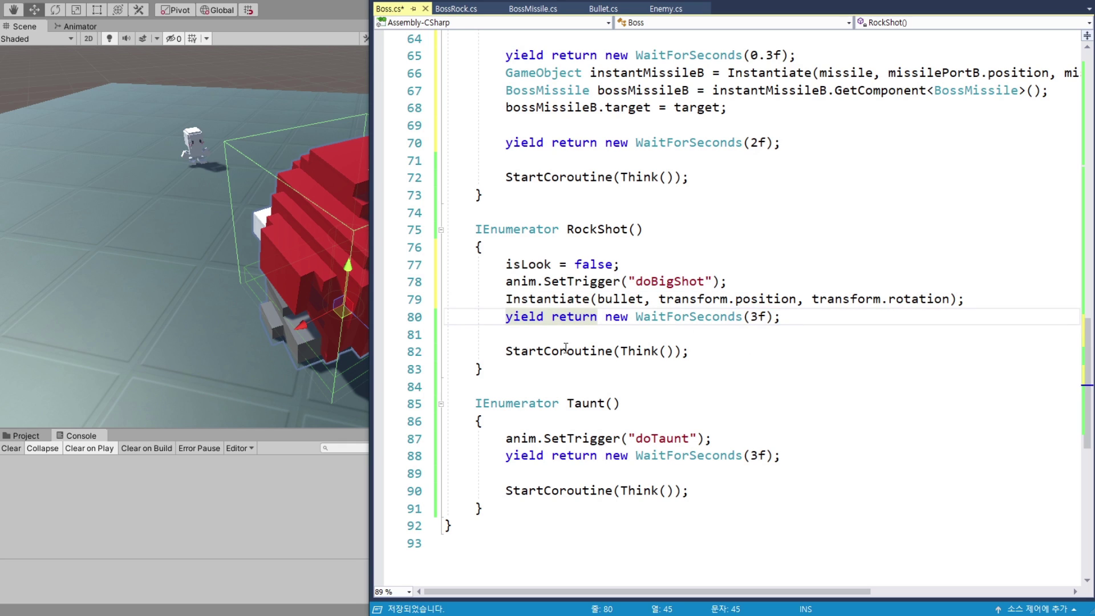
pyautogui.click(700, 353)
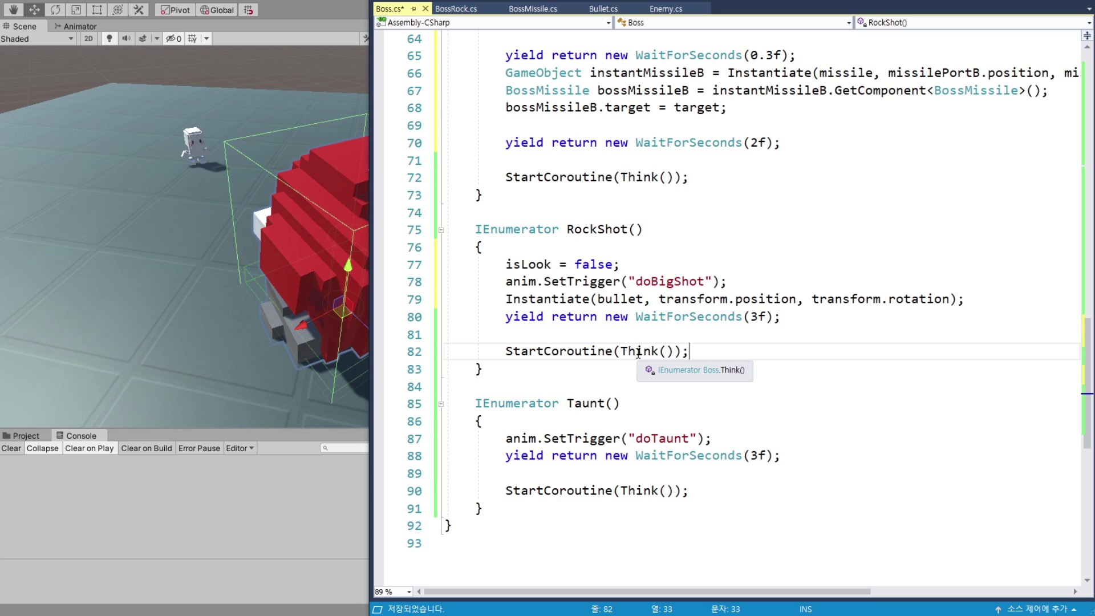
pyautogui.scroll(-3, 703, 337)
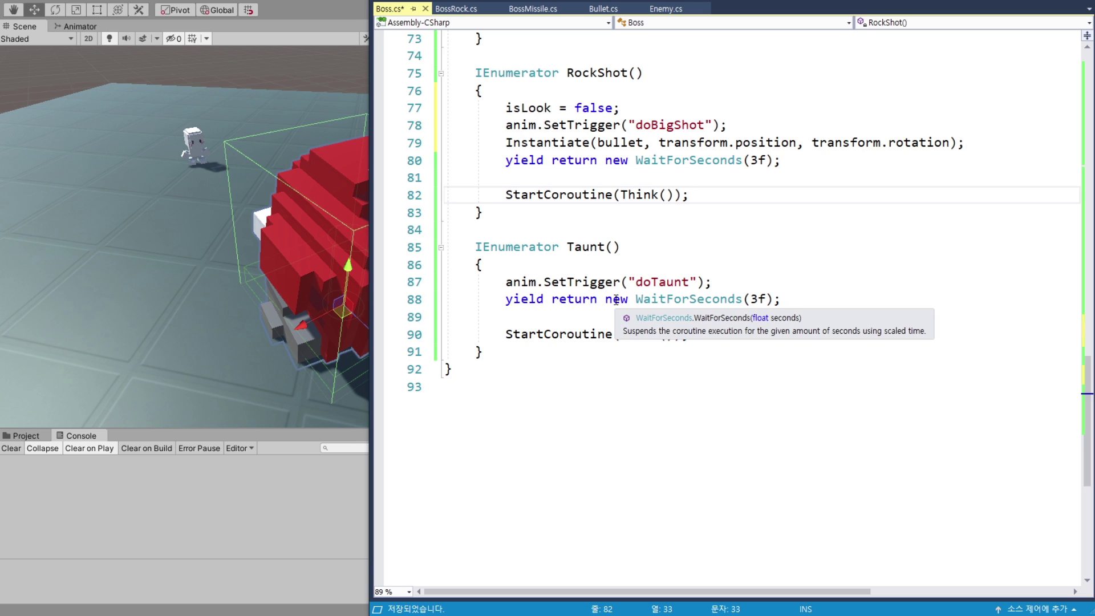
# Add tauntVec = target.position + lookVec; at the top of Taunt.
pyautogui.click(527, 257)
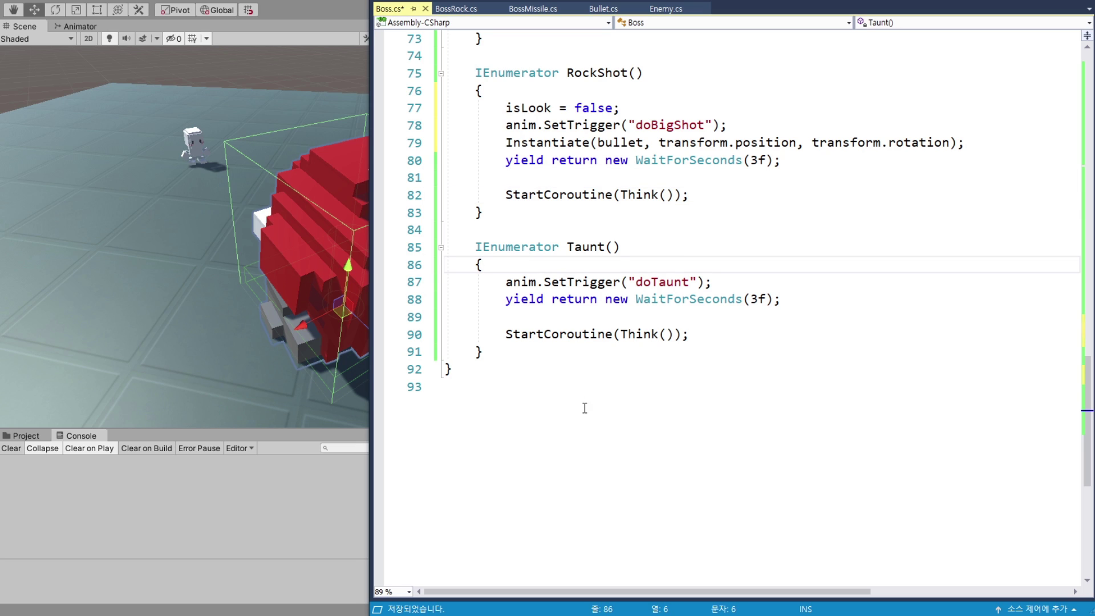
pyautogui.press('Return')
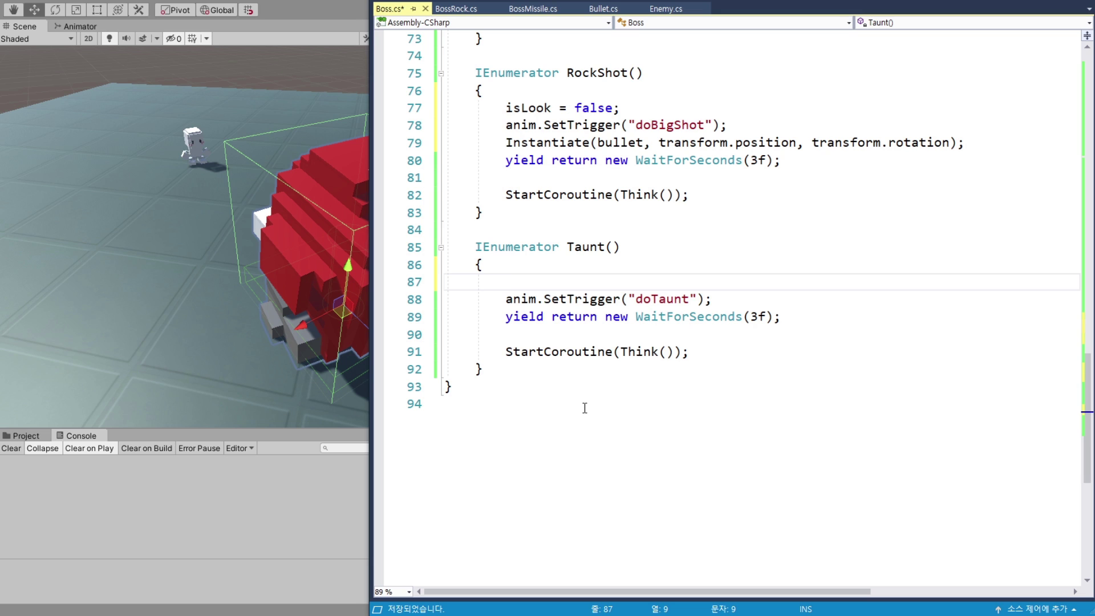
pyautogui.write('tauntVec')
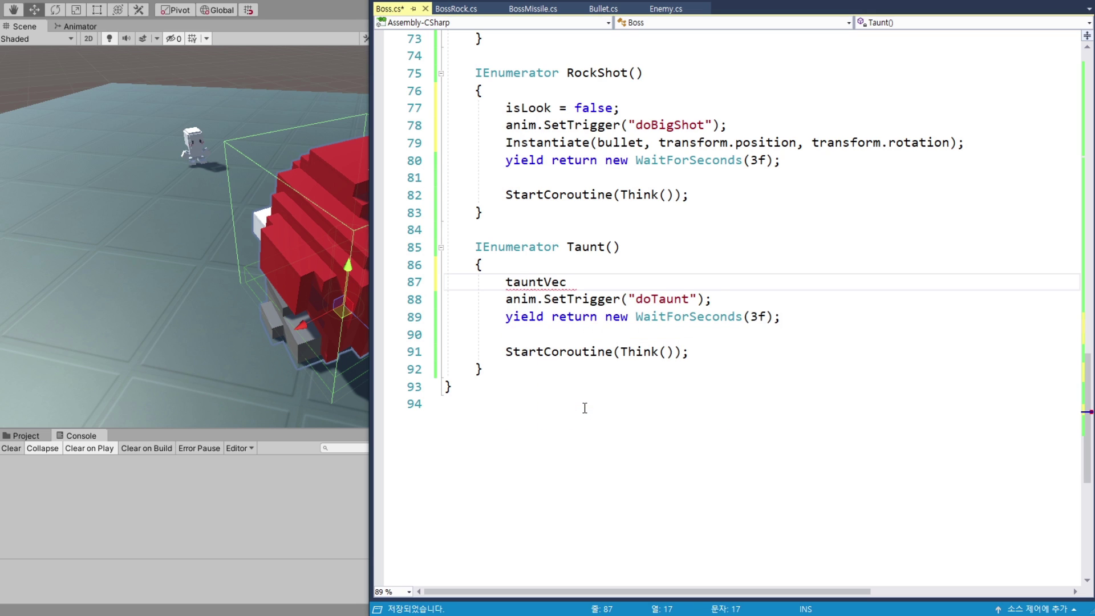
pyautogui.write(' = ')
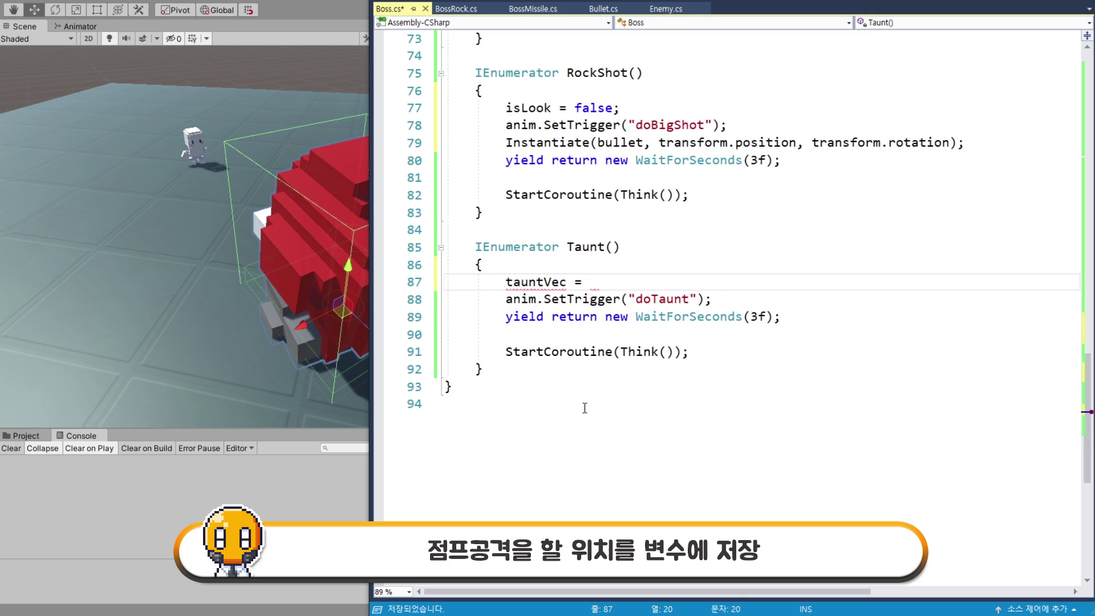
pyautogui.write('tar')
pyautogui.press('Tab')
pyautogui.write('.p')
pyautogui.press('Tab')
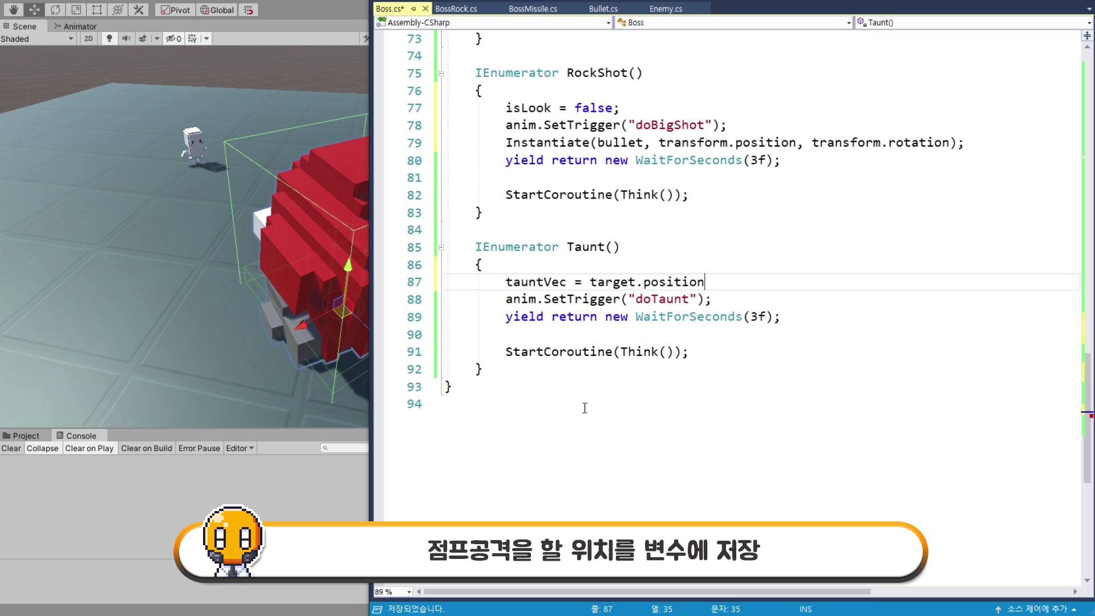
pyautogui.write('+ l')
pyautogui.write('ook')
pyautogui.press('Tab')
pyautogui.write(';')
pyautogui.press('Return')
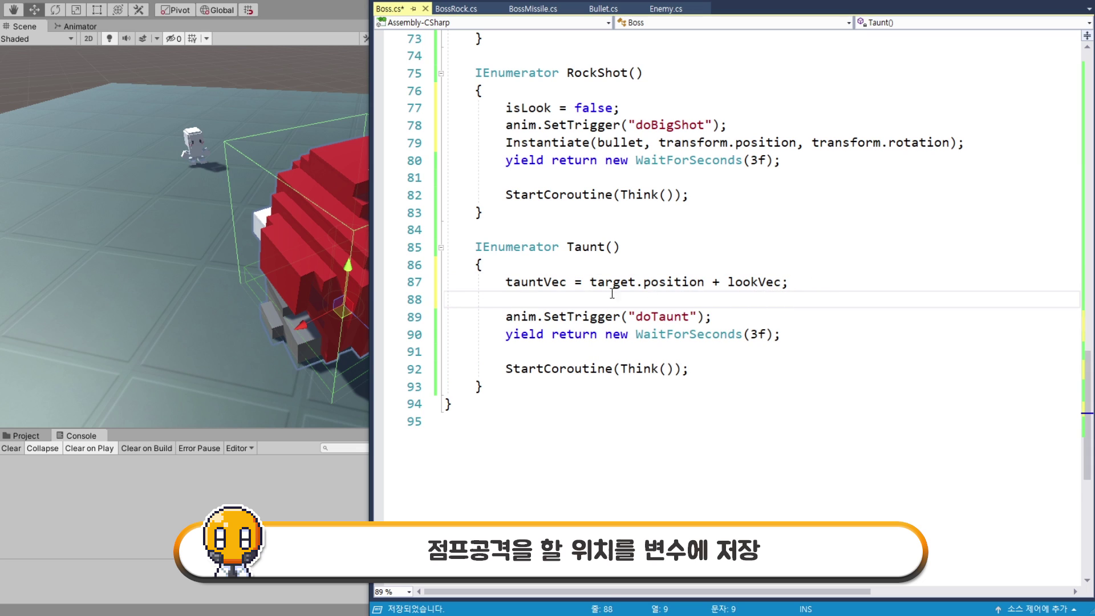
# Add isLook = false; below the tauntVec line.
pyautogui.doubleClick(543, 282)
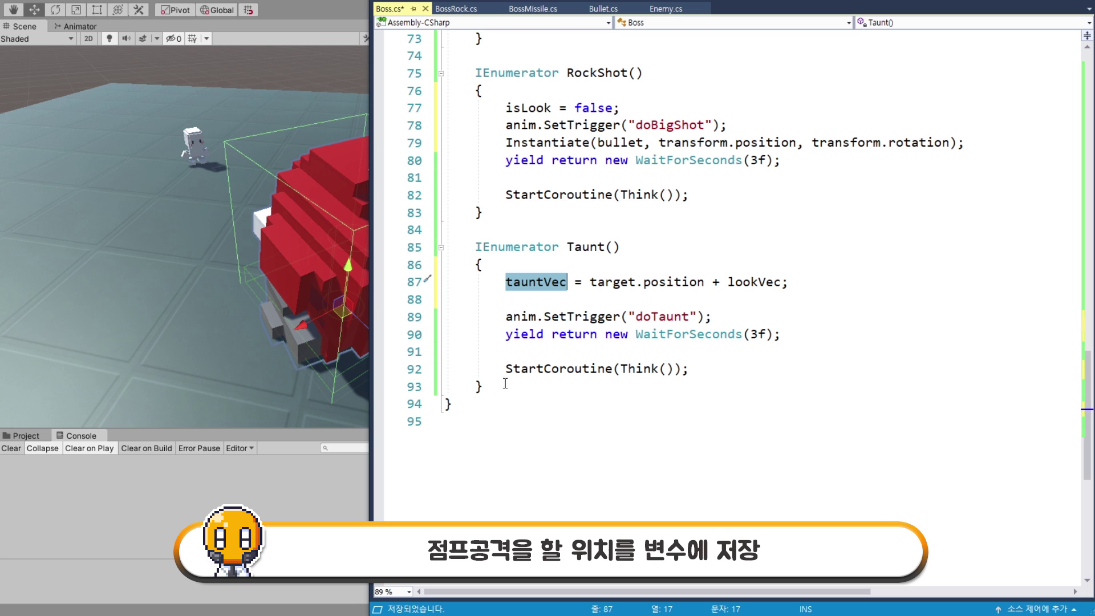
pyautogui.click(541, 308)
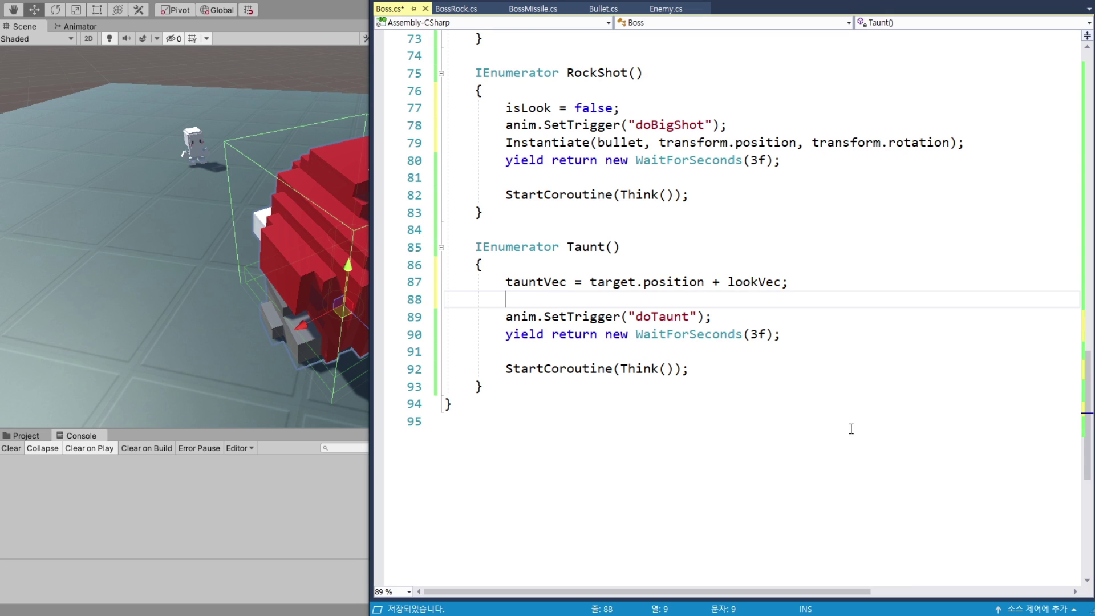
pyautogui.press('Return')
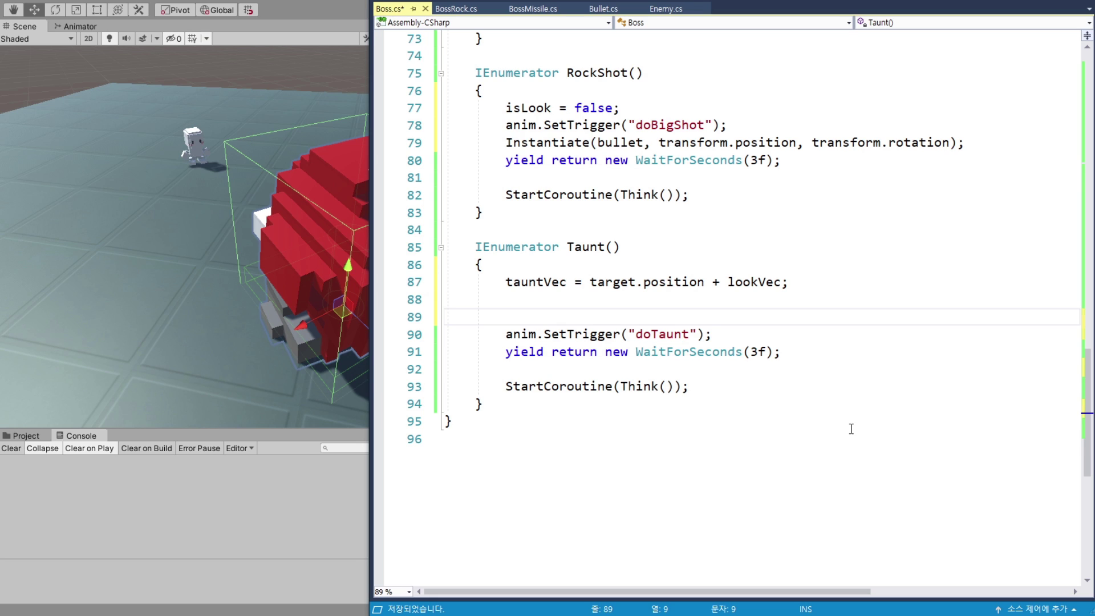
pyautogui.write('isLook')
pyautogui.write(' = false;')
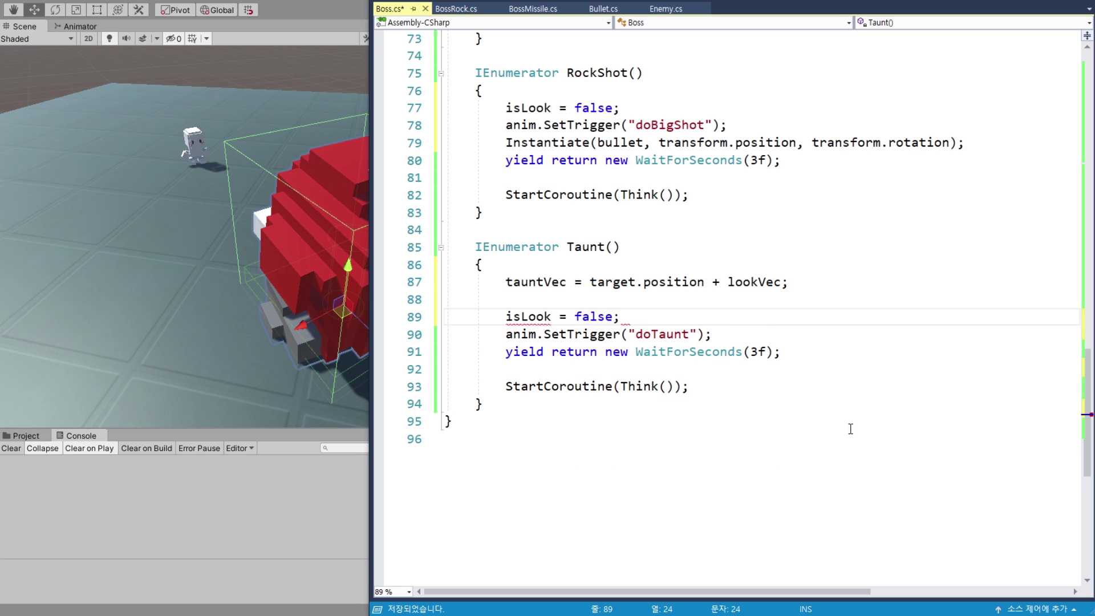
pyautogui.press('Return')
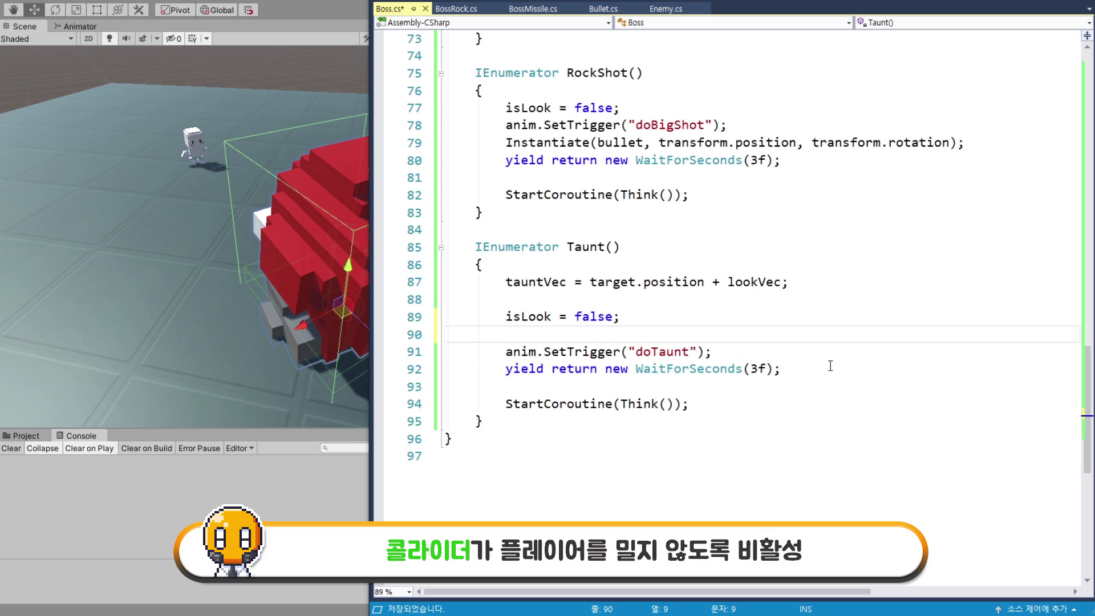
# Add boxCollider.enabled = false; on the next line.
pyautogui.write('boxC')
pyautogui.press('Tab')
pyautogui.write('.')
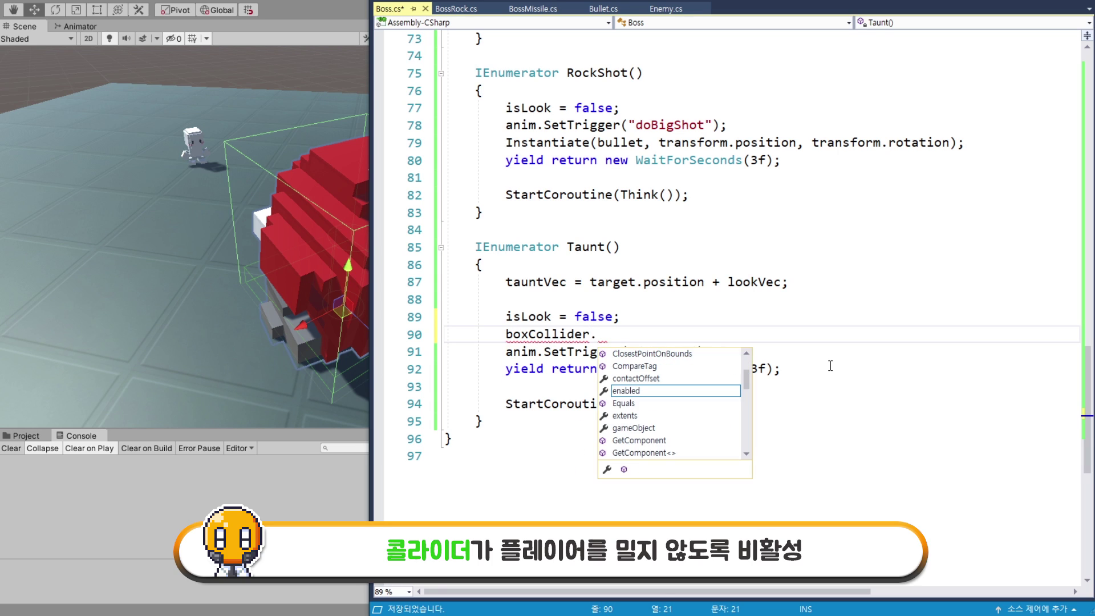
pyautogui.write('en')
pyautogui.press('Tab')
pyautogui.write('= ')
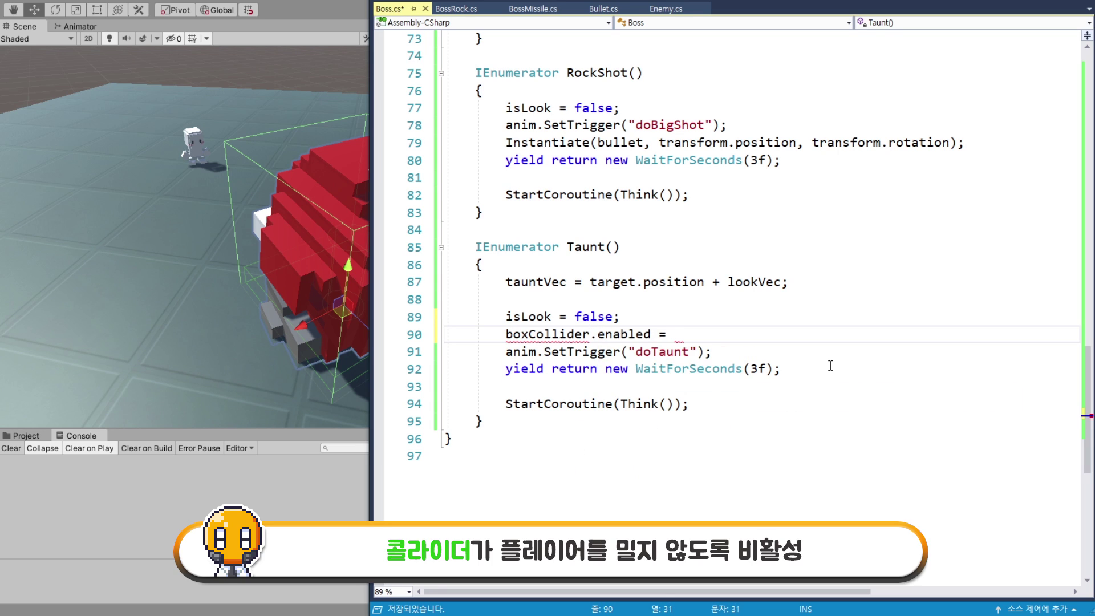
pyautogui.write('false;')
# Save Boss.cs, then duplicate Taunt's wait line and set the first copy to 1.5 seconds.
pyautogui.hotkey('ctrl', 's')
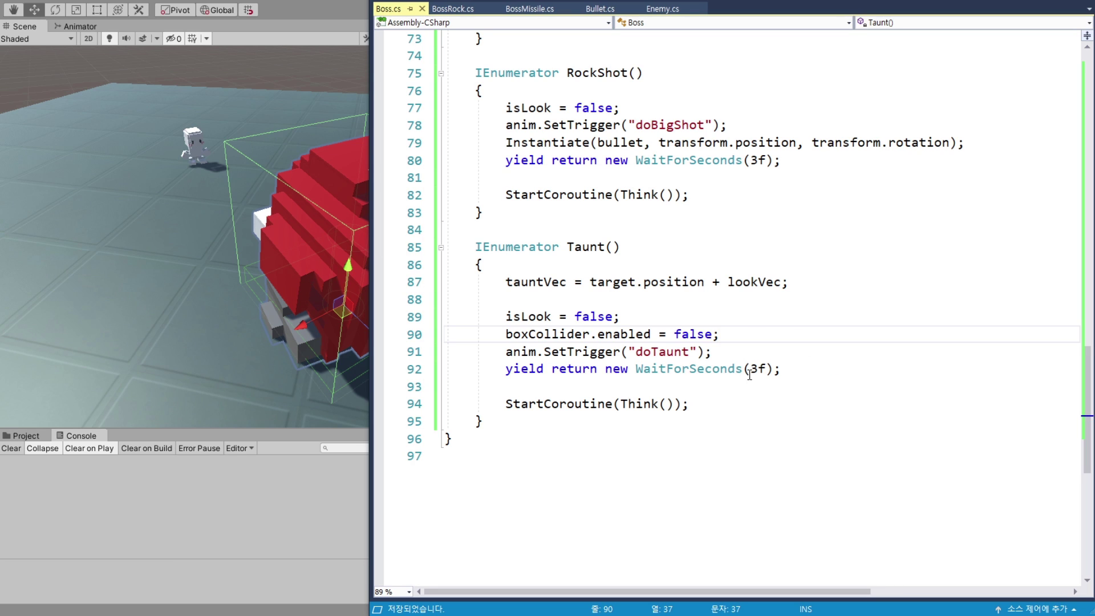
pyautogui.click(759, 369)
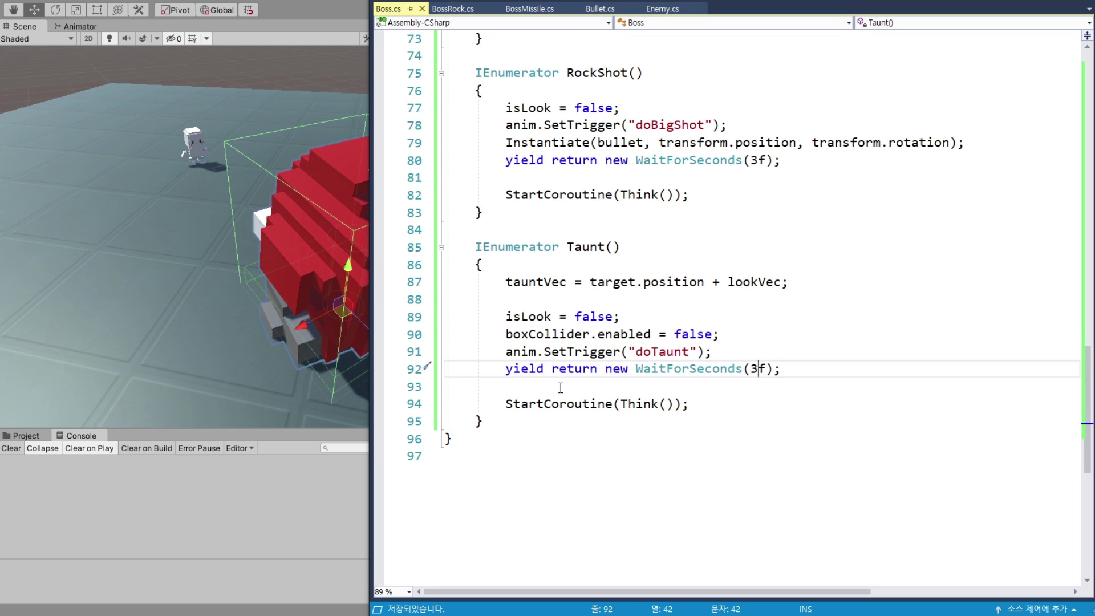
pyautogui.press('Home')
pyautogui.hotkey('shift', 'End')
pyautogui.hotkey('ctrl', 'c')
pyautogui.hotkey('ctrl', 'Return')
pyautogui.hotkey('ctrl', 'v')
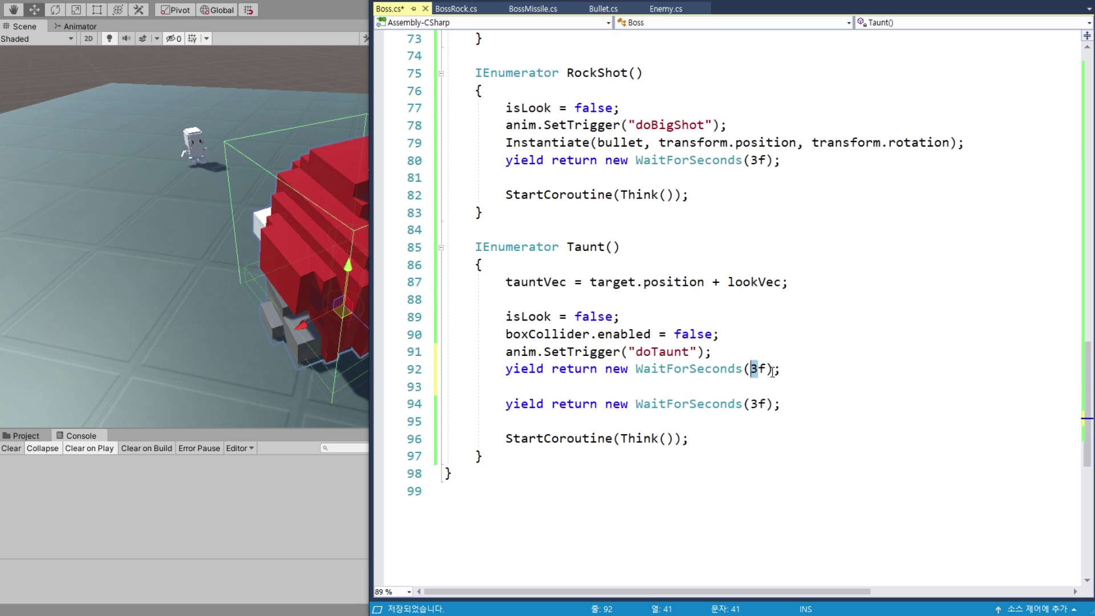
pyautogui.write('1.5')
# Add meleeArea.enabled = true; after the 1.5-second wait.
pyautogui.press('End')
pyautogui.press('Return')
pyautogui.press('Return')
pyautogui.press('Up')
pyautogui.press('Up')
pyautogui.hotkey('ctrl', 'Return')
pyautogui.press('Down')
pyautogui.press('Down')
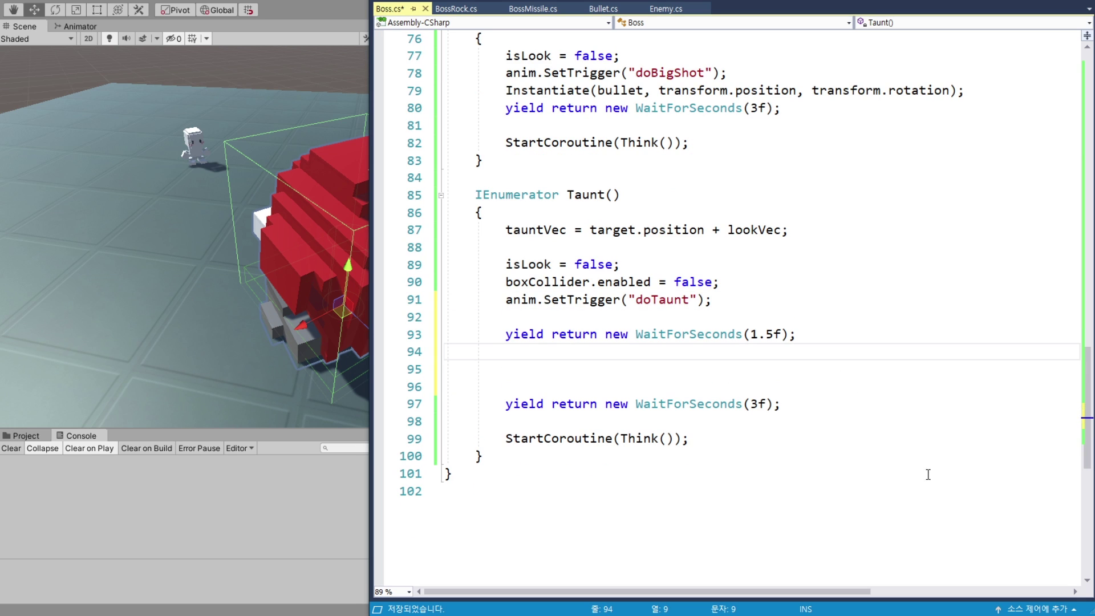
pyautogui.write('meleeArea.')
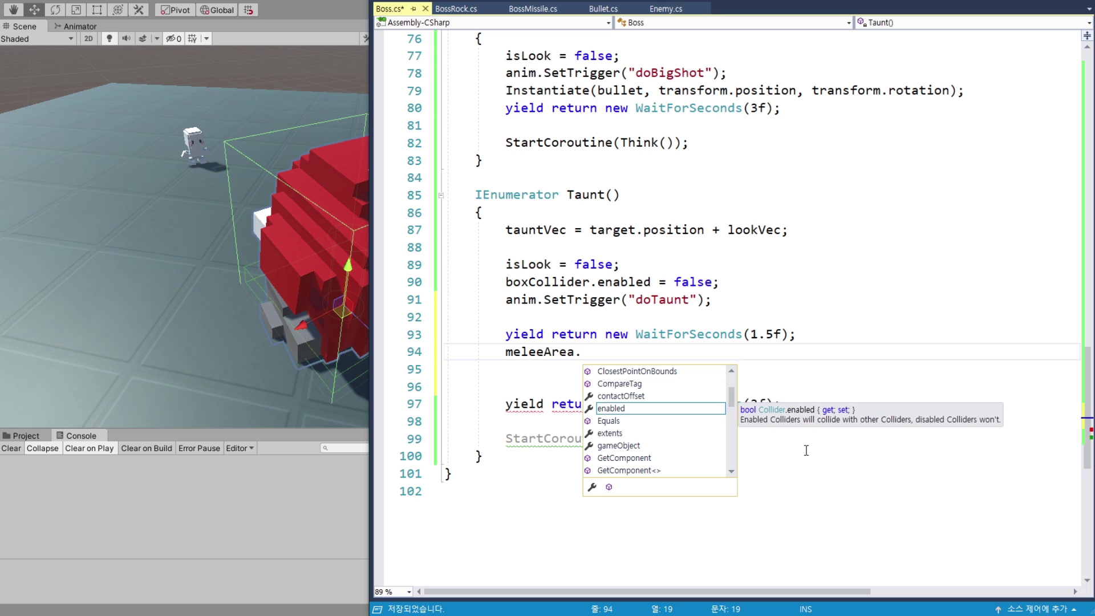
pyautogui.press('Tab')
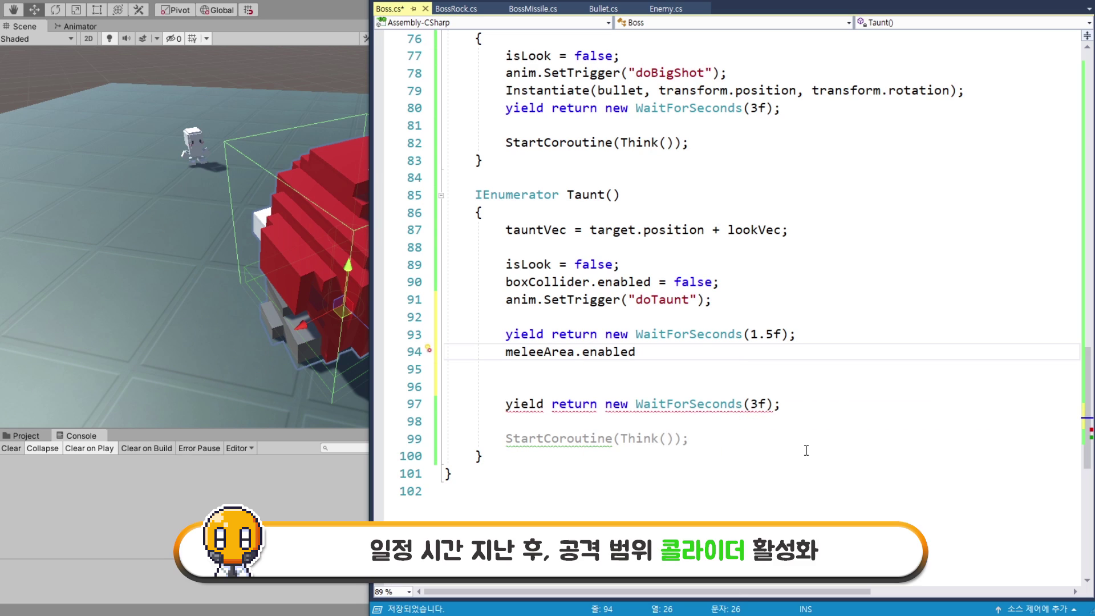
pyautogui.write(' = true;')
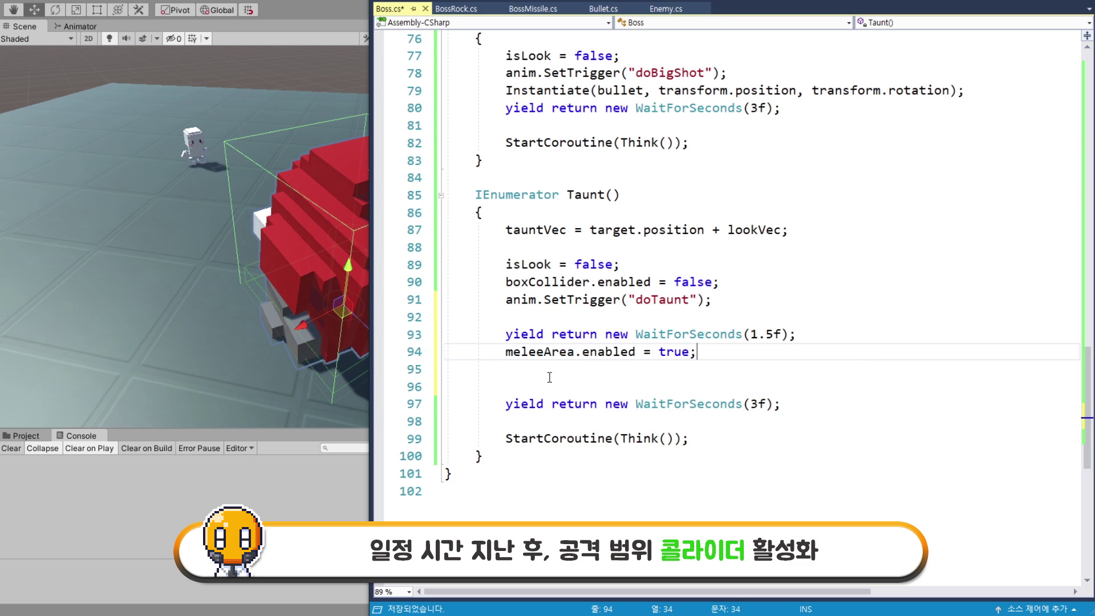
# Paste a second wait-and-meleeArea pair, changed to a 0.5-second wait and meleeArea.enabled = false.
pyautogui.keyDown('shift'); pyautogui.click(506, 336); pyautogui.keyUp('shift')
pyautogui.hotkey('ctrl', 'c')
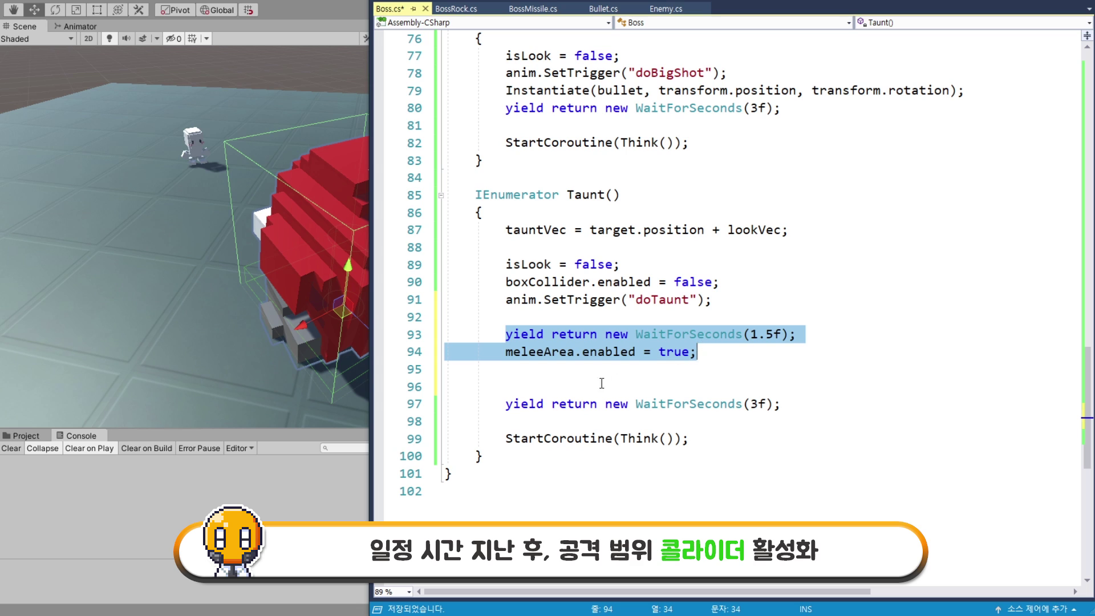
pyautogui.click(613, 386)
pyautogui.hotkey('ctrl', 'v')
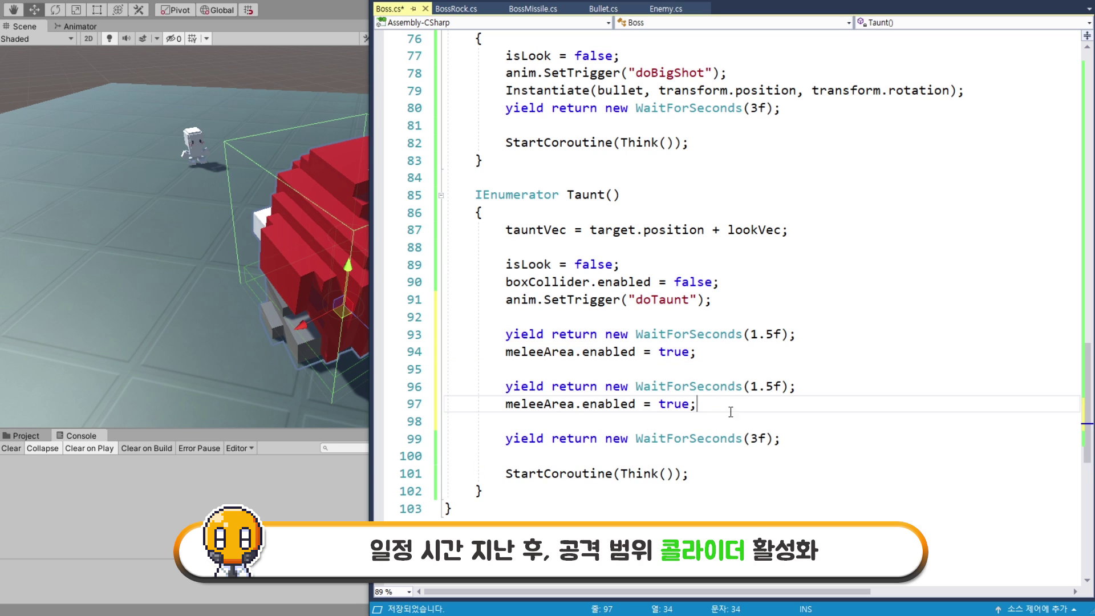
pyautogui.click(758, 387)
pyautogui.press('BackSpace')
pyautogui.write('0')
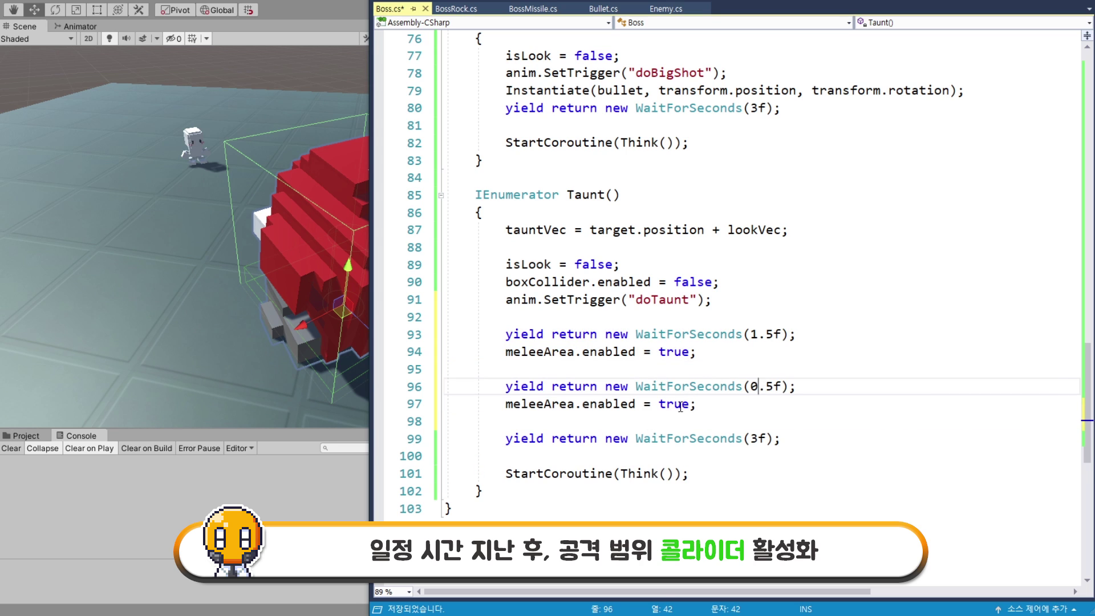
pyautogui.doubleClick(673, 404)
pyautogui.scroll(-1, 850, 414)
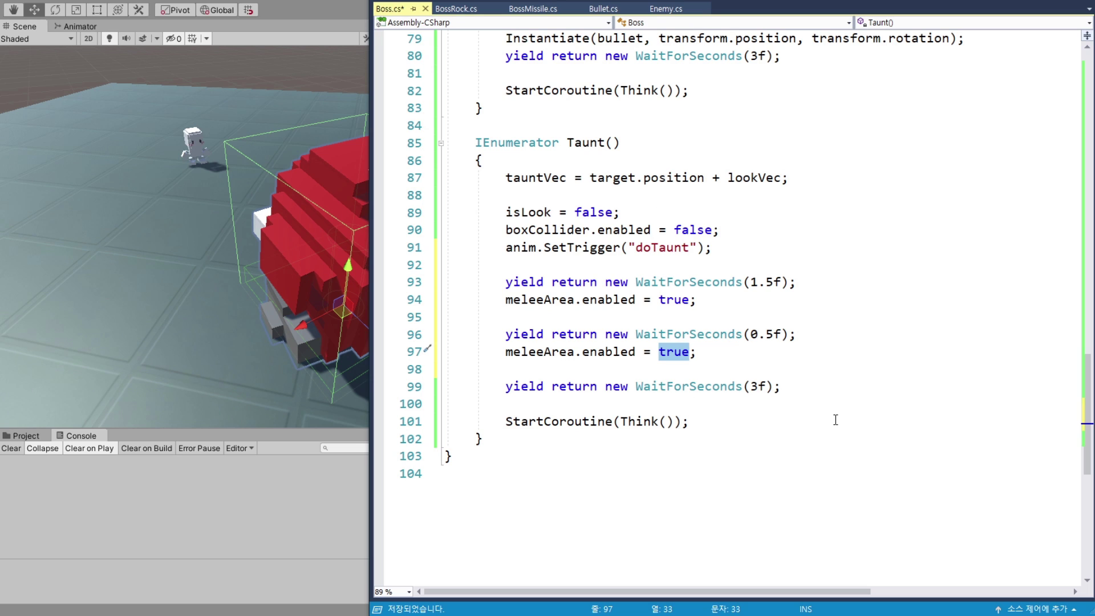
pyautogui.write('false')
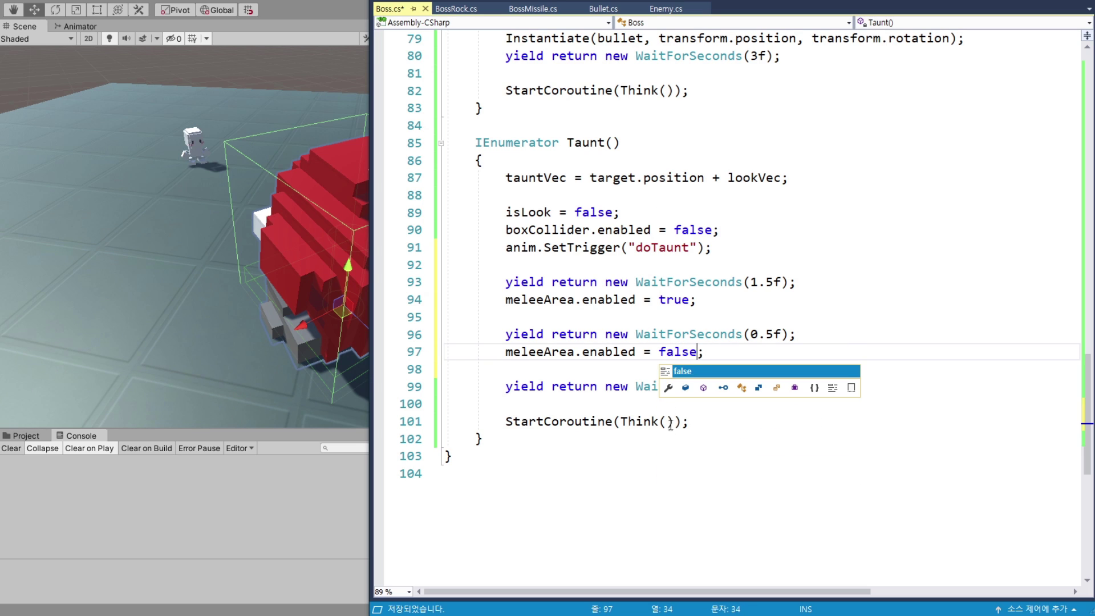
pyautogui.click(548, 351)
pyautogui.click(721, 354)
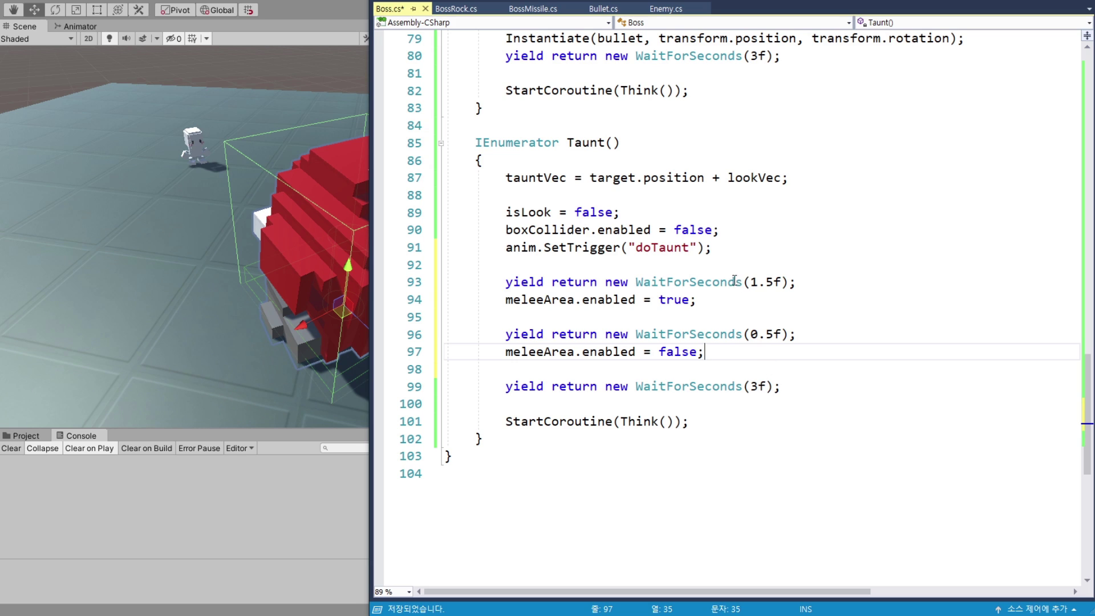
# Change Taunt's final wait from 3 seconds to 1 second.
pyautogui.moveTo(735, 282); pyautogui.dragTo(796, 334)
pyautogui.click(796, 335)
pyautogui.moveTo(760, 389); pyautogui.dragTo(751, 389)
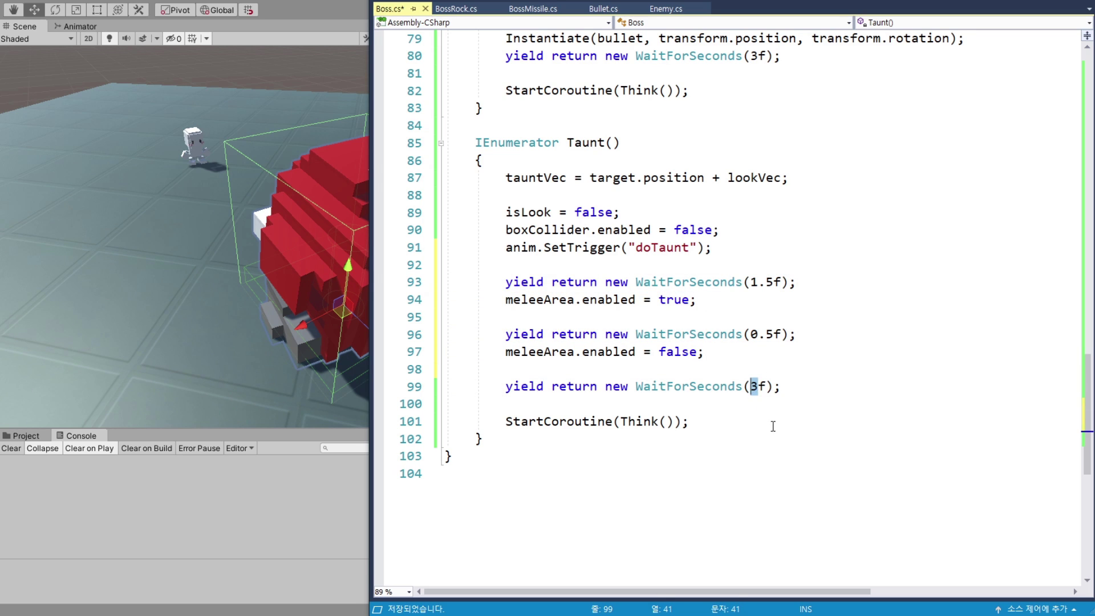
pyautogui.write('1')
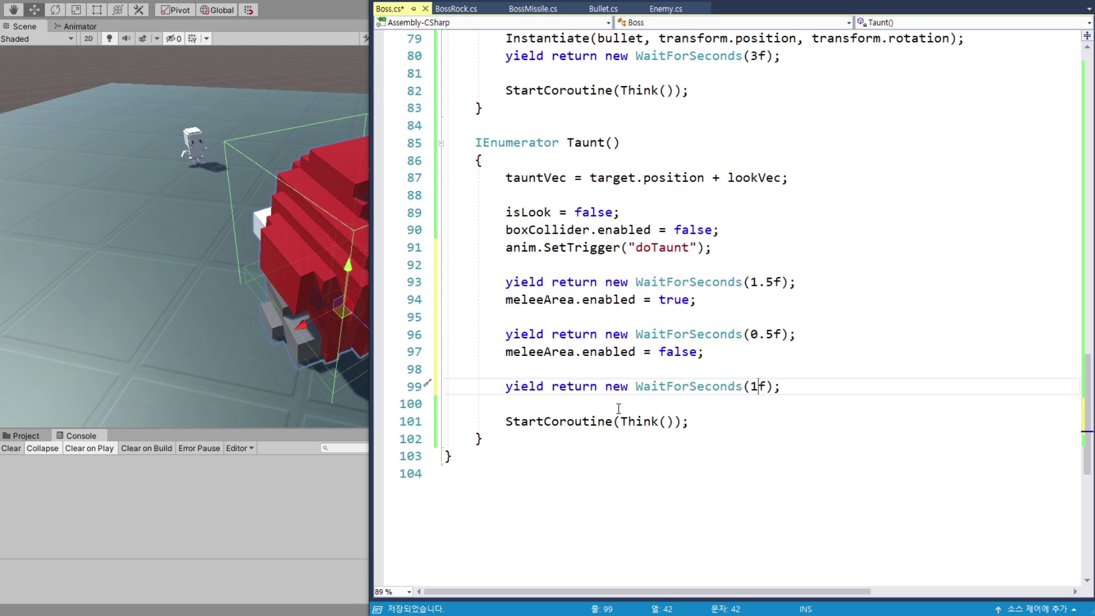
pyautogui.press('Down')
pyautogui.scroll(-1, 711, 423)
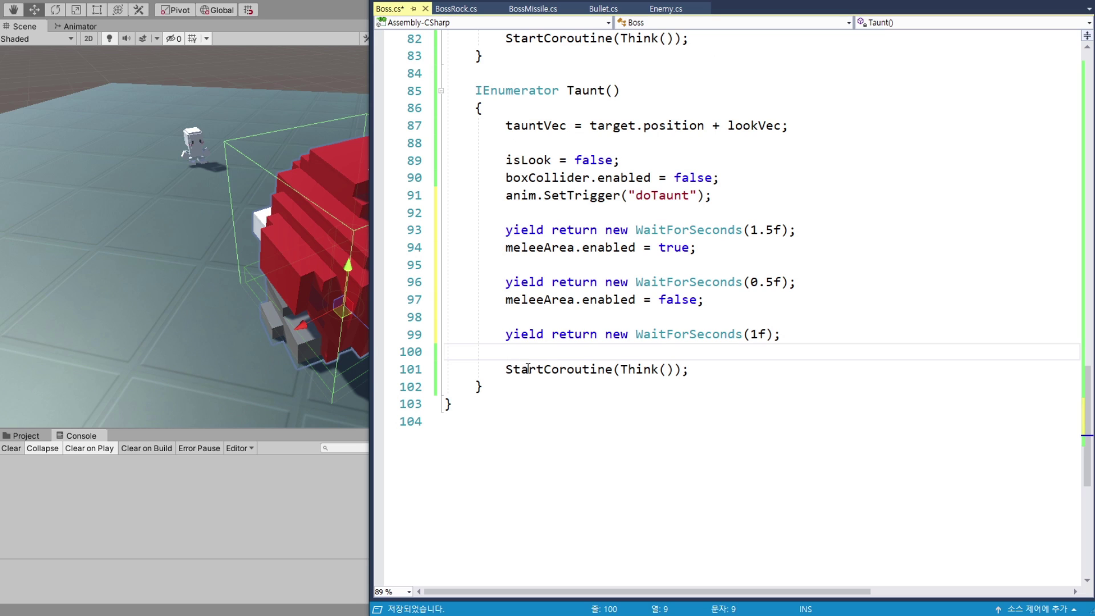
# Copy the isLook and boxCollider.enabled lines after the 1-second wait and switch both to true.
pyautogui.moveTo(506, 160)
pyautogui.mouseDown()
pyautogui.moveTo(794, 192)
pyautogui.moveTo(759, 181)
pyautogui.mouseUp()
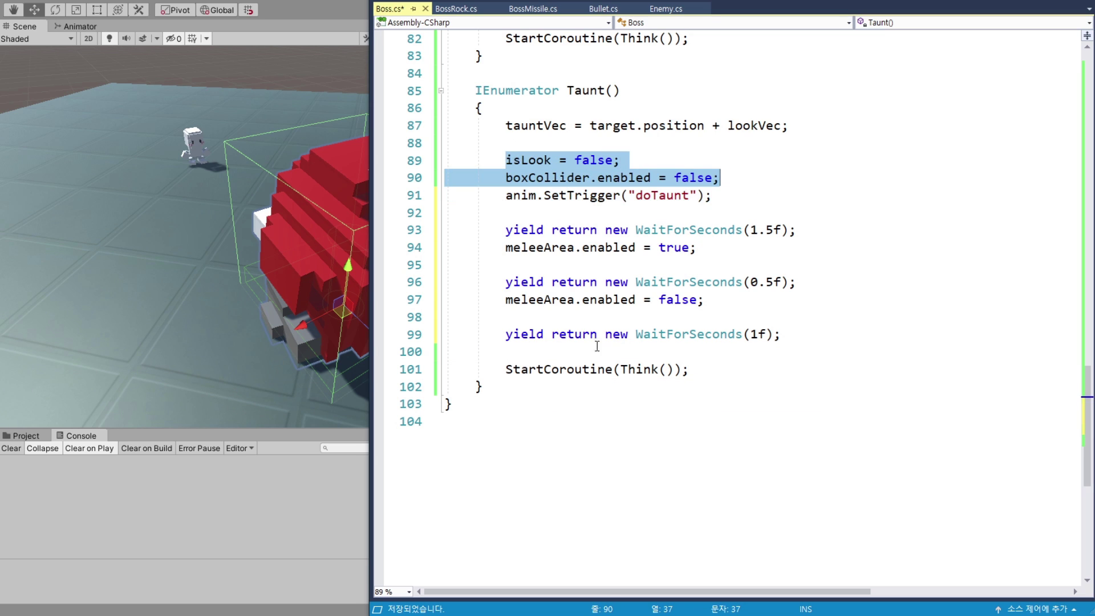
pyautogui.hotkey('ctrl', 'c')
pyautogui.click(595, 351)
pyautogui.hotkey('ctrl', 'v')
pyautogui.doubleClick(587, 353)
pyautogui.write('t')
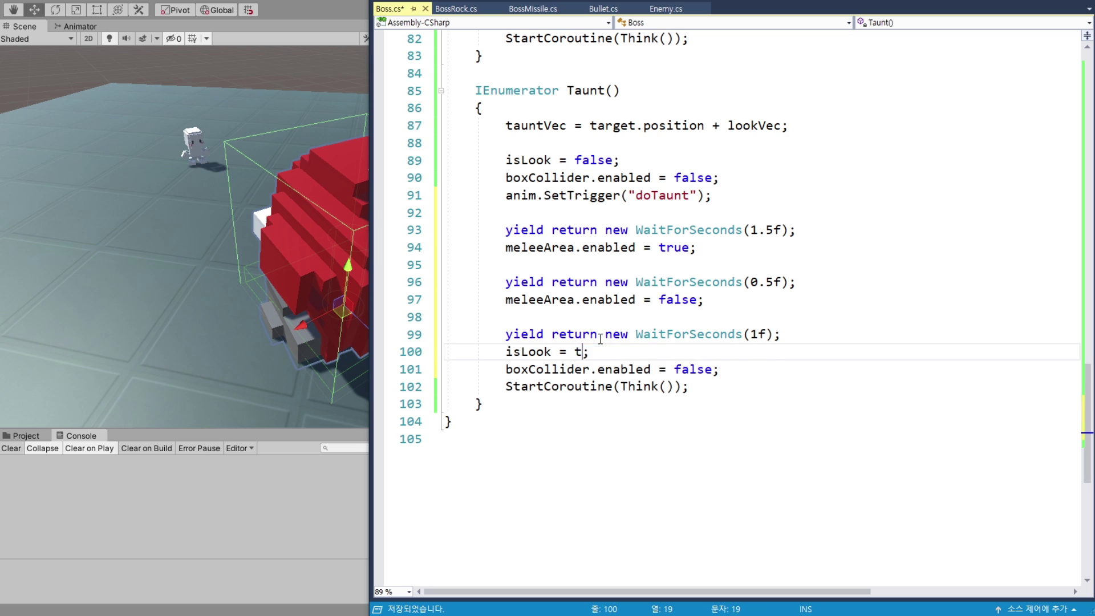
pyautogui.write('rue')
pyautogui.click(705, 282)
pyautogui.click(683, 371)
pyautogui.doubleClick(684, 370)
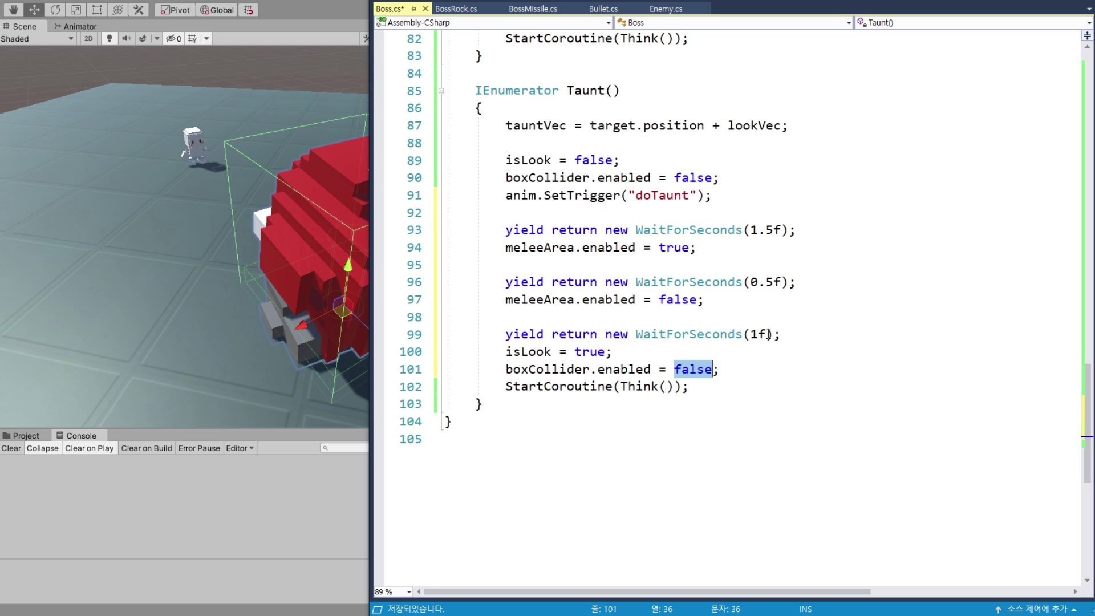
pyautogui.write('true')
pyautogui.click(766, 306)
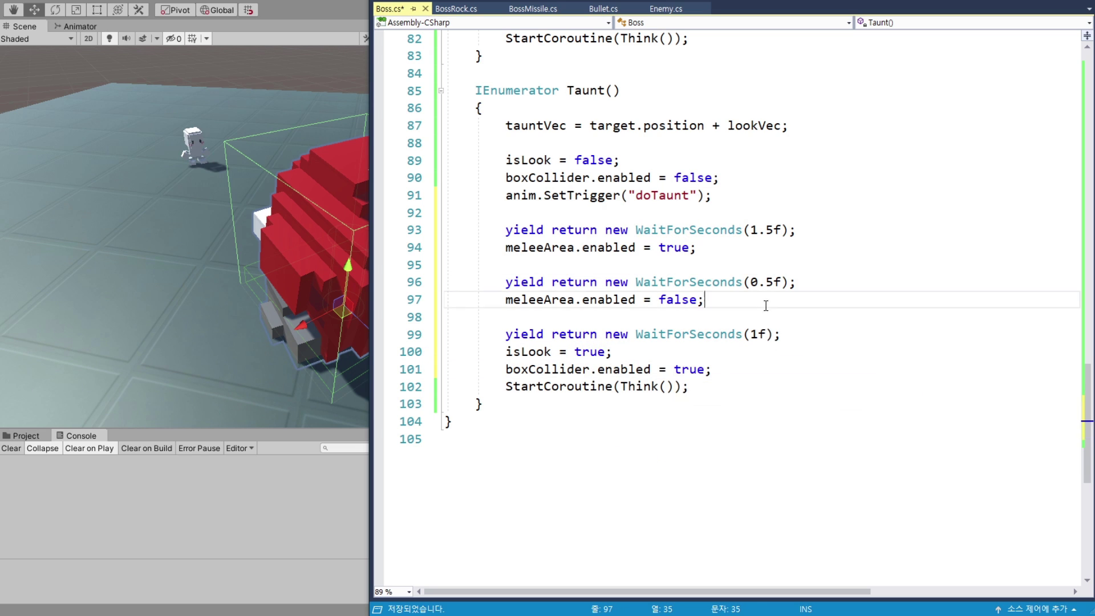
pyautogui.click(721, 394)
pyautogui.scroll(1, 790, 499)
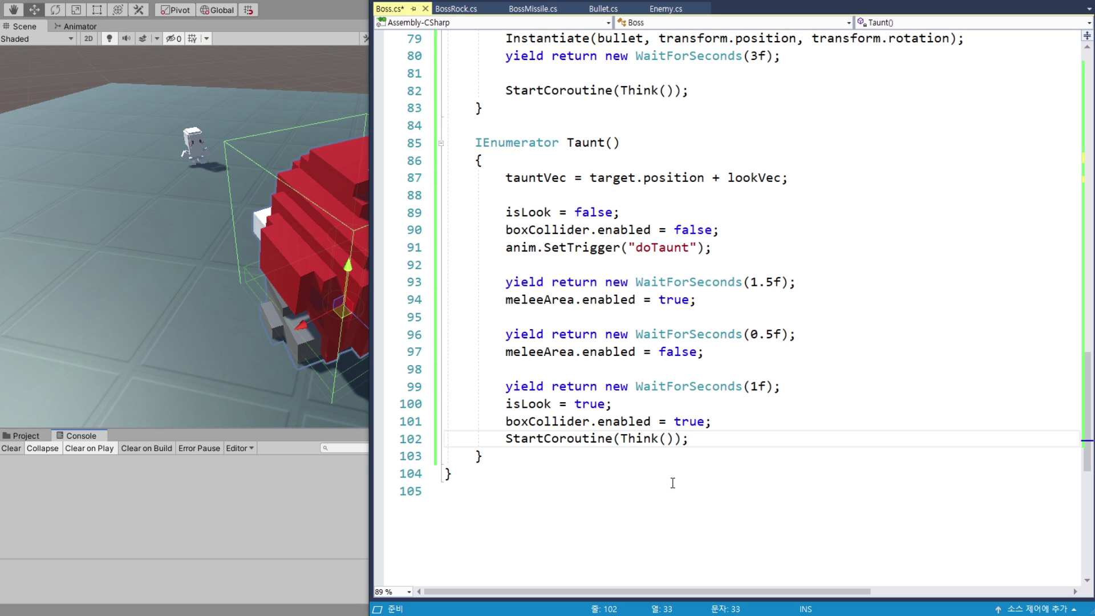
pyautogui.click(667, 13)
pyautogui.scroll(-4, 644, 342)
pyautogui.scroll(-3, 645, 342)
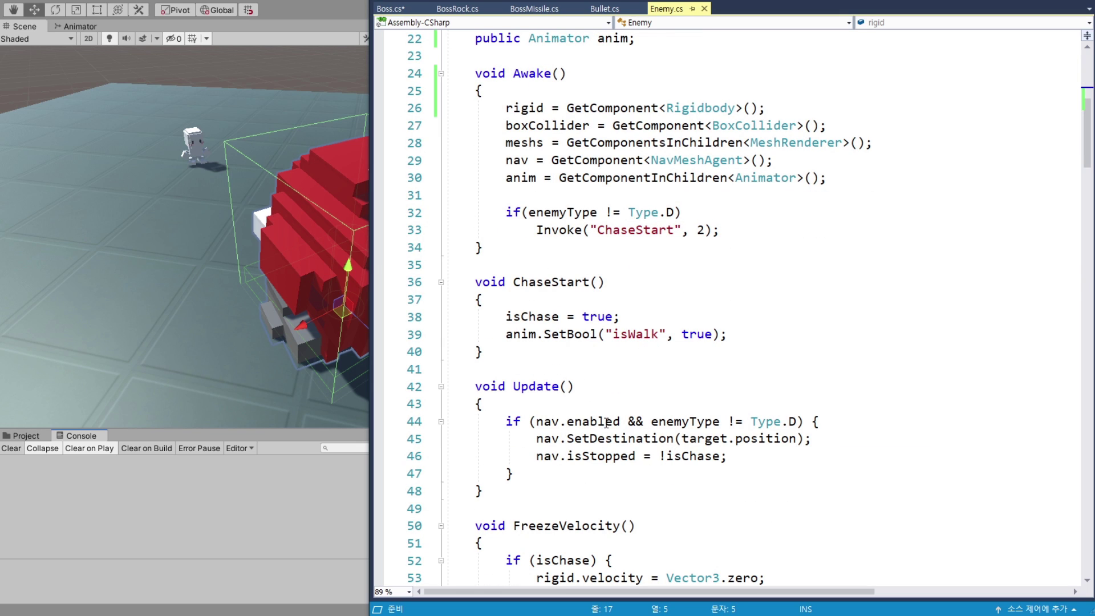
pyautogui.click(394, 8)
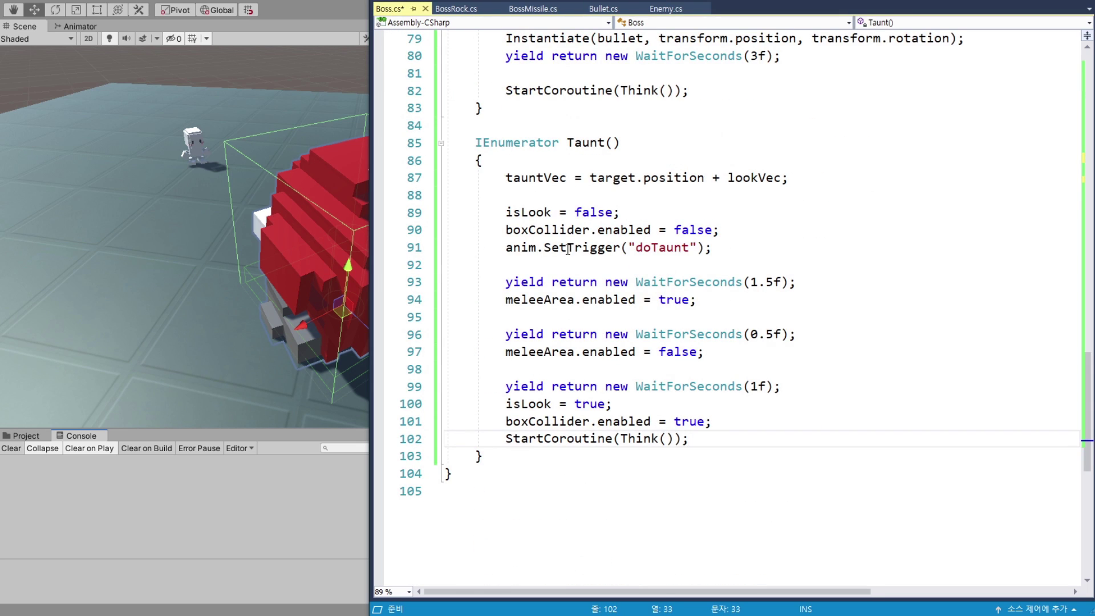
pyautogui.scroll(8, 614, 388)
pyautogui.scroll(6, 614, 389)
pyautogui.scroll(5, 619, 393)
pyautogui.scroll(1, 682, 418)
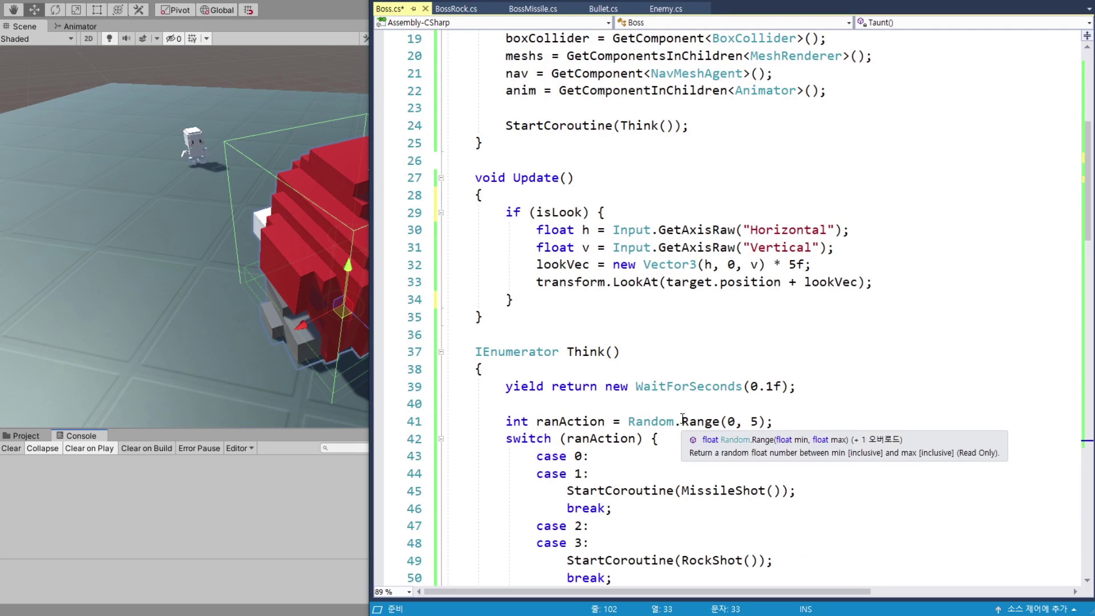
pyautogui.scroll(1, 647, 364)
pyautogui.scroll(2, 648, 365)
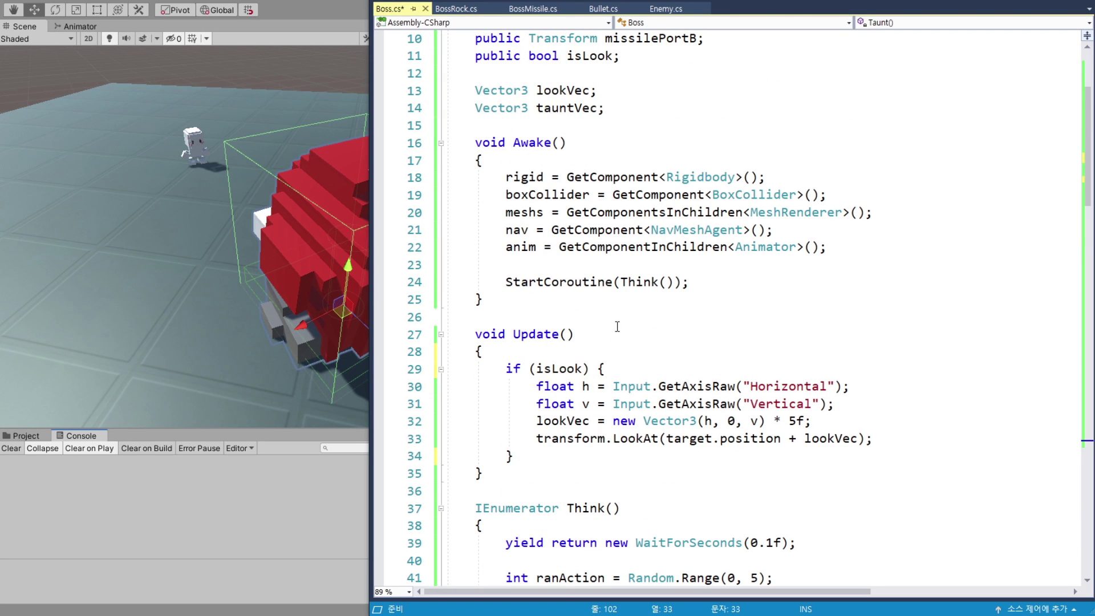
pyautogui.click(522, 143)
# Add nav.isStopped = true; to Awake before Think starts, and save Boss.cs.
pyautogui.click(521, 229)
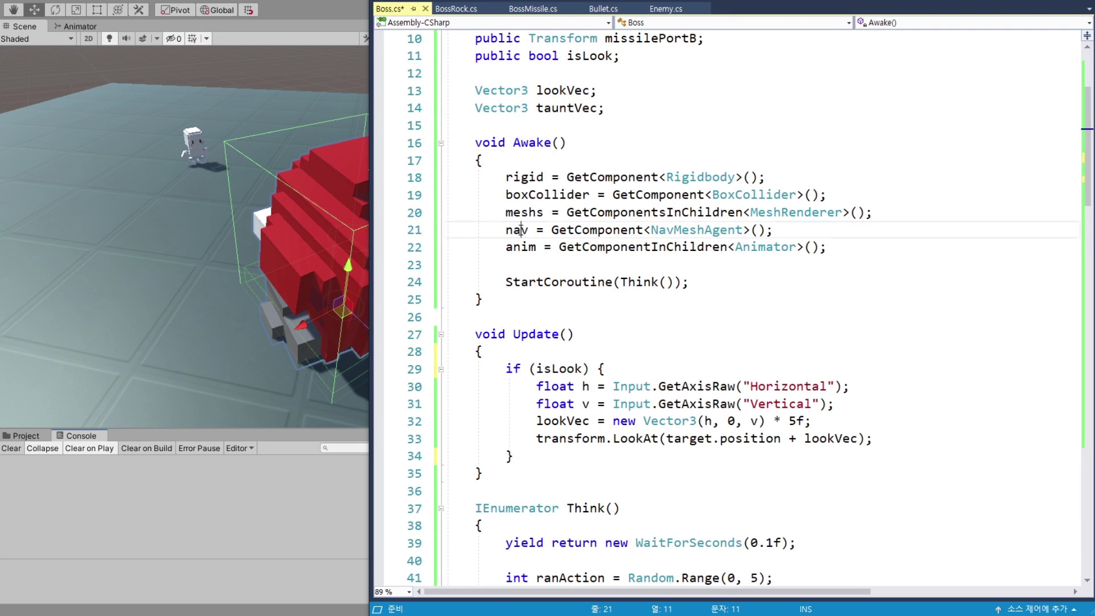
pyautogui.click(519, 264)
pyautogui.press('Return')
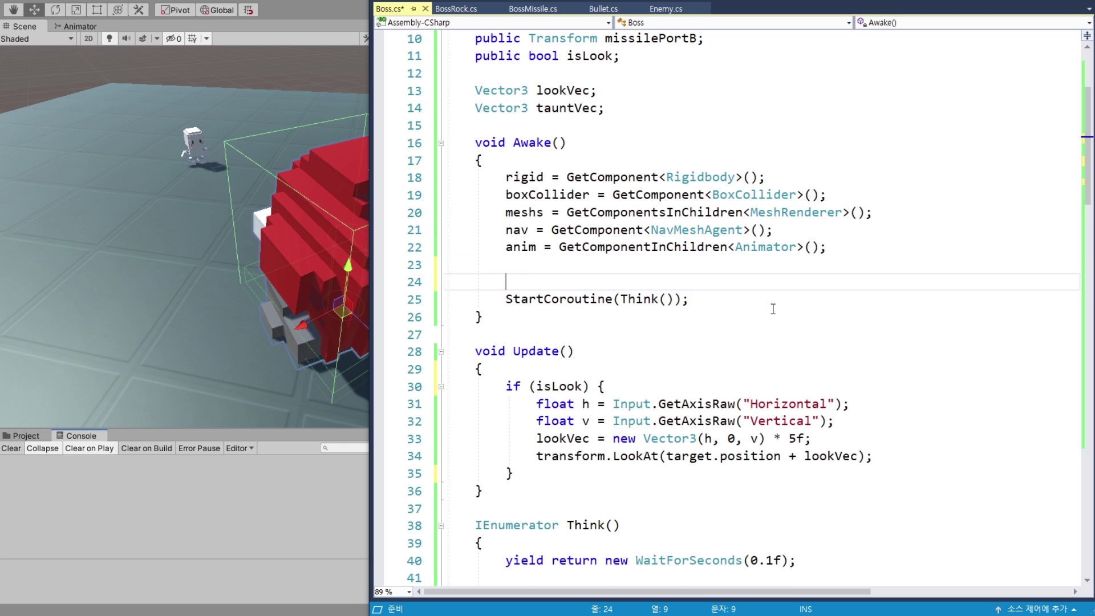
pyautogui.write('nav.is')
pyautogui.press('Down')
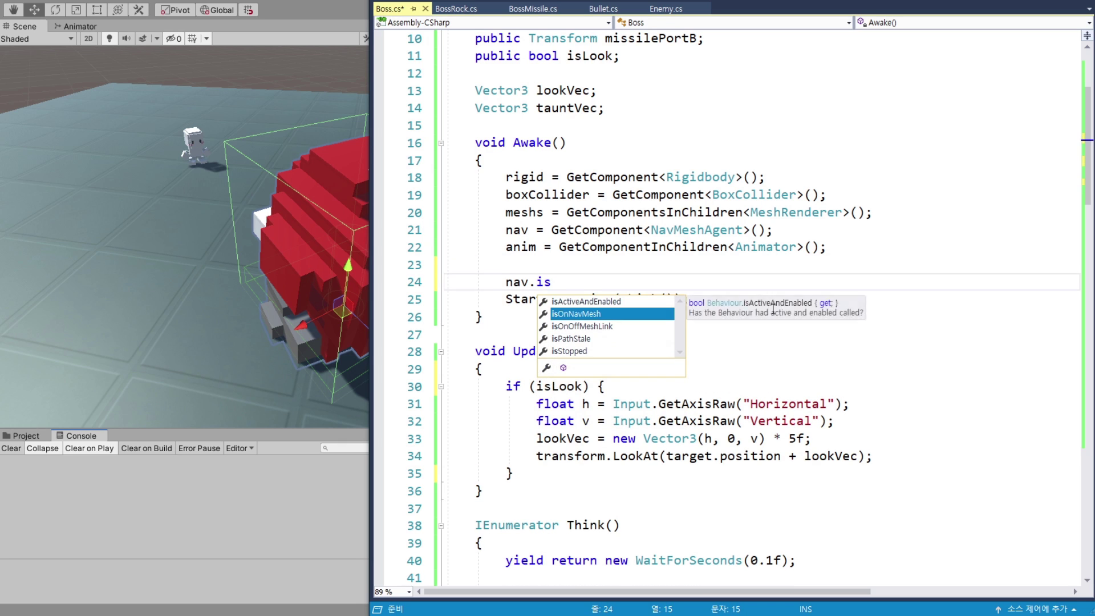
pyautogui.press('Down')
pyautogui.press('Down')
pyautogui.press('Down')
pyautogui.press('Tab')
pyautogui.write('= tr')
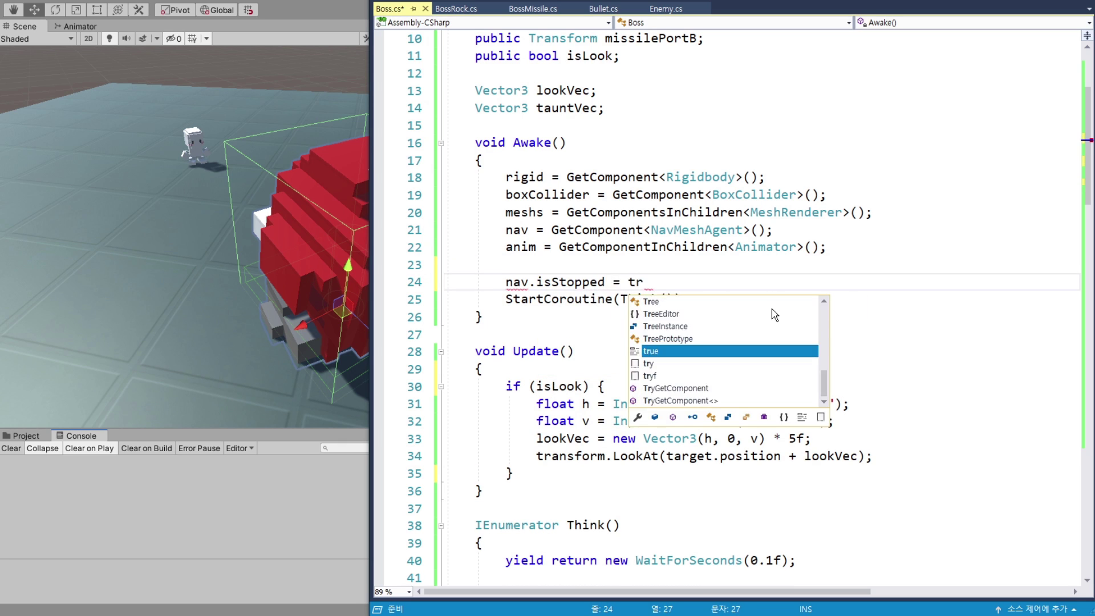
pyautogui.write('ue;')
pyautogui.scroll(-1, 746, 331)
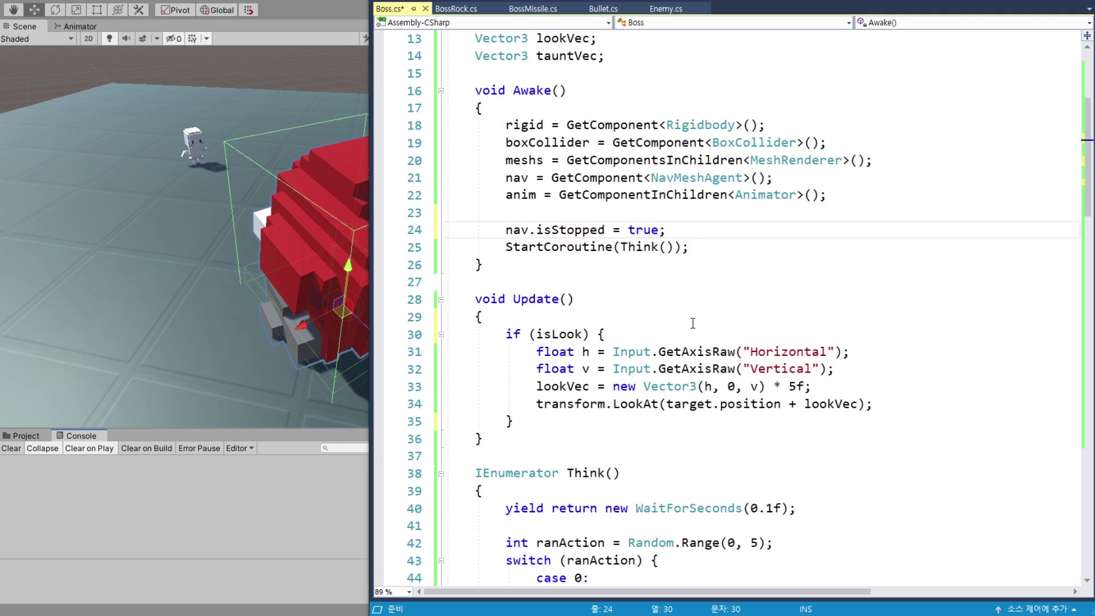
pyautogui.hotkey('ctrl', 's')
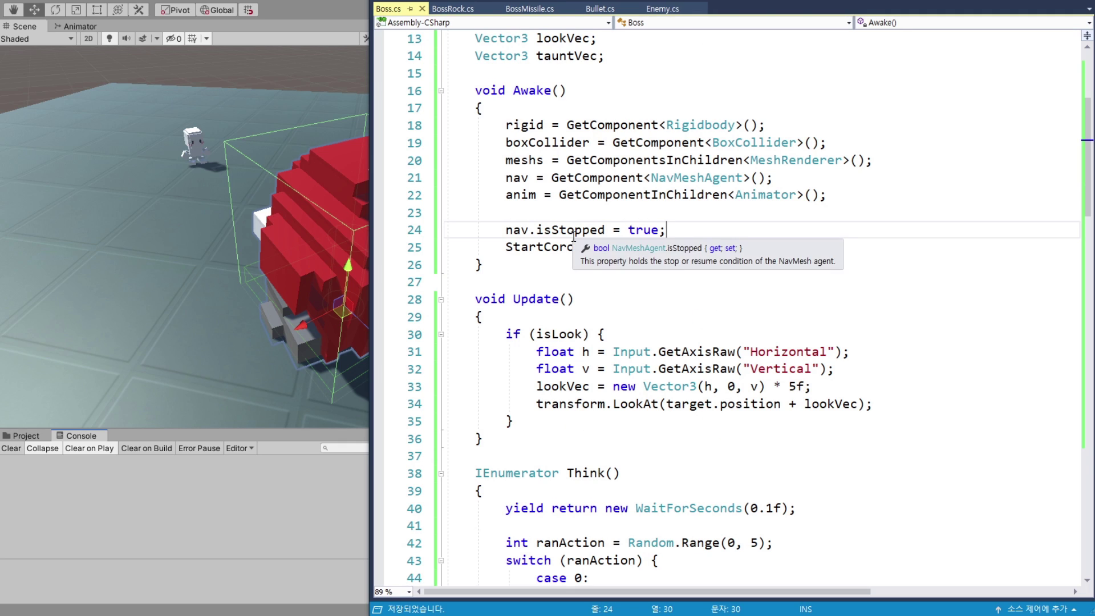
# Check the isStopped property's tooltip, then locate the end of the isLook block.
pyautogui.doubleClick(600, 231)
pyautogui.click(667, 230)
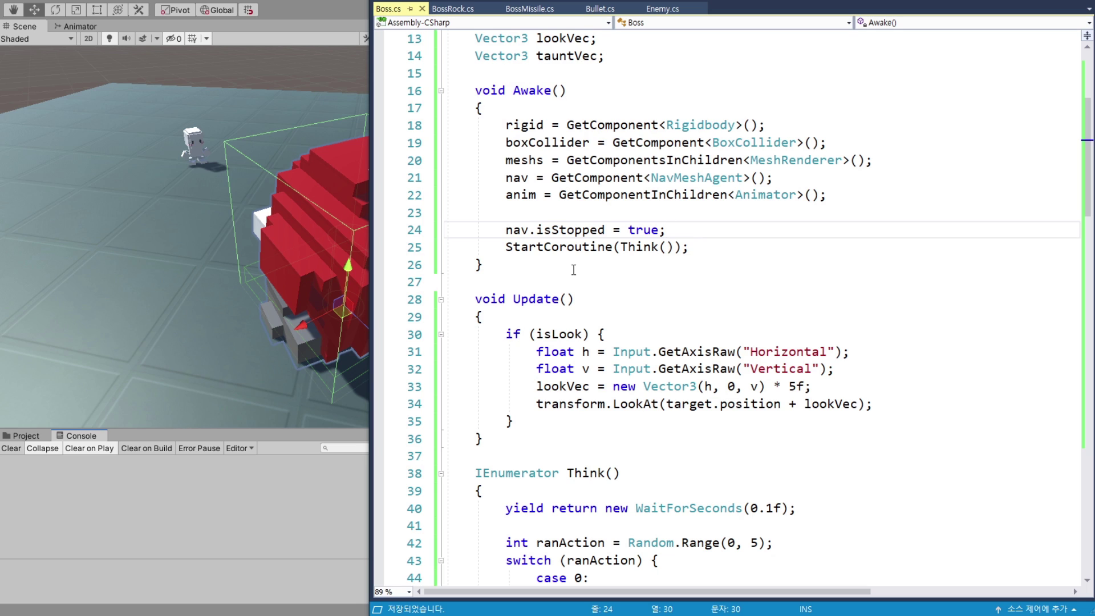
pyautogui.scroll(-2, 591, 282)
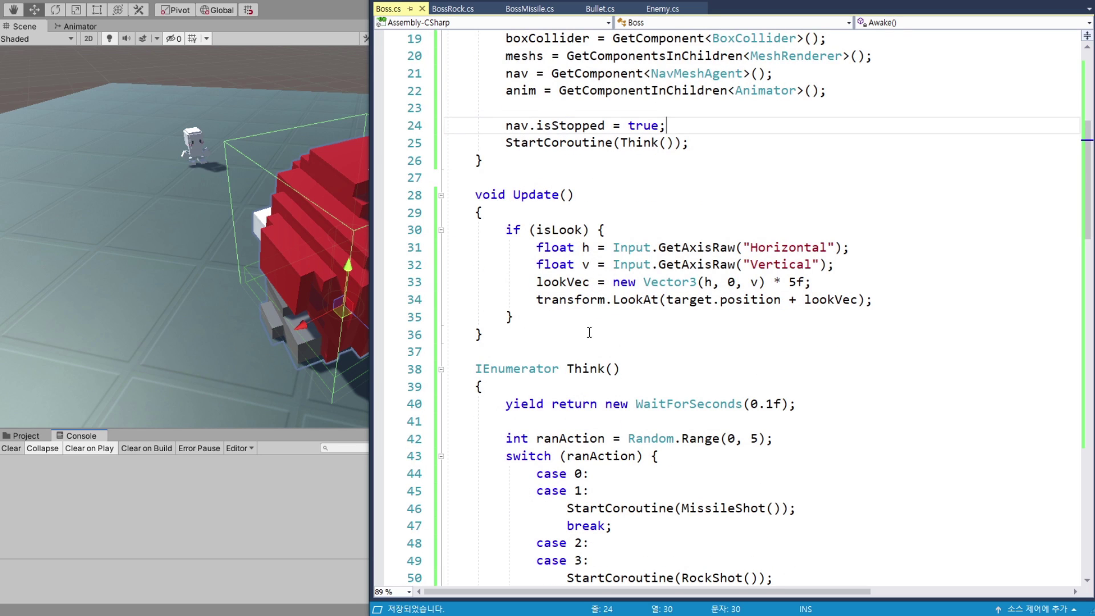
pyautogui.click(542, 318)
pyautogui.keyDown('shift'); pyautogui.click(502, 229); pyautogui.keyUp('shift')
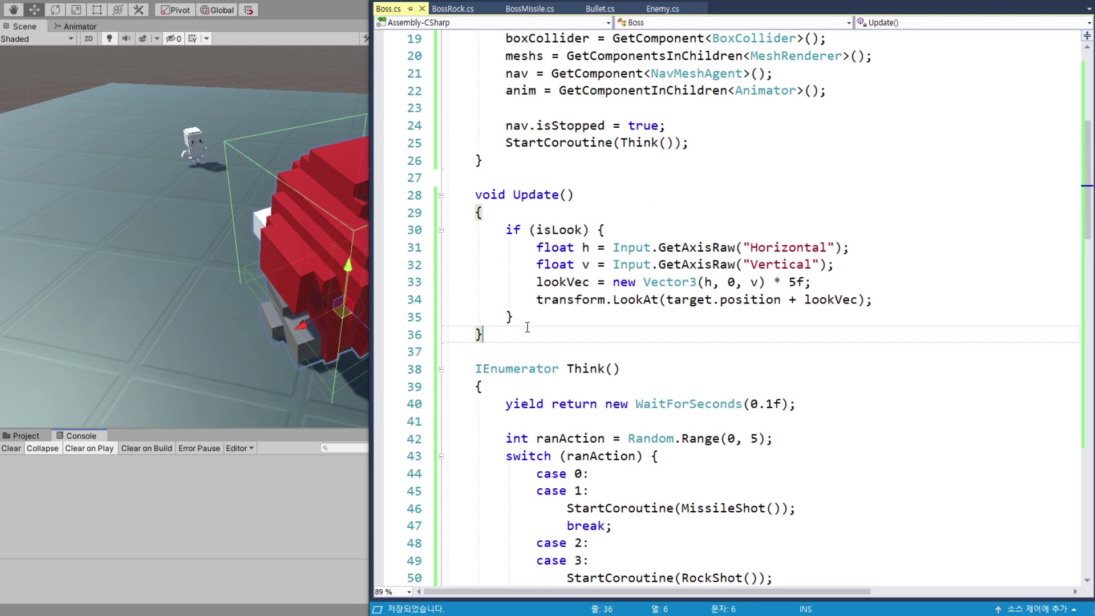
# Add an else branch right after the if (isLook) block in Update.
pyautogui.click(518, 311)
pyautogui.doubleClick(558, 229)
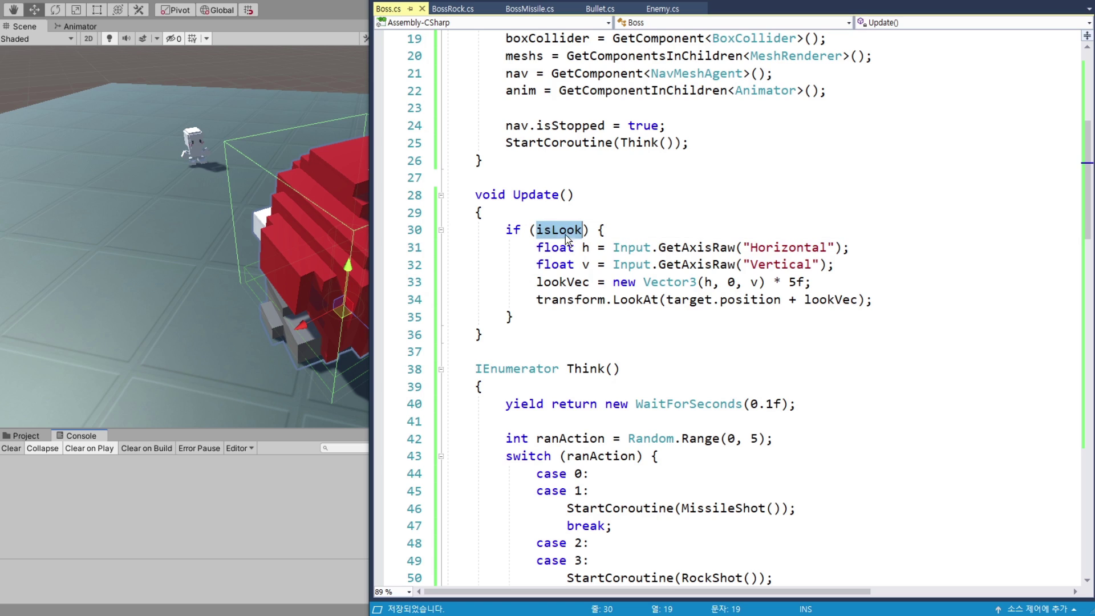
pyautogui.click(525, 326)
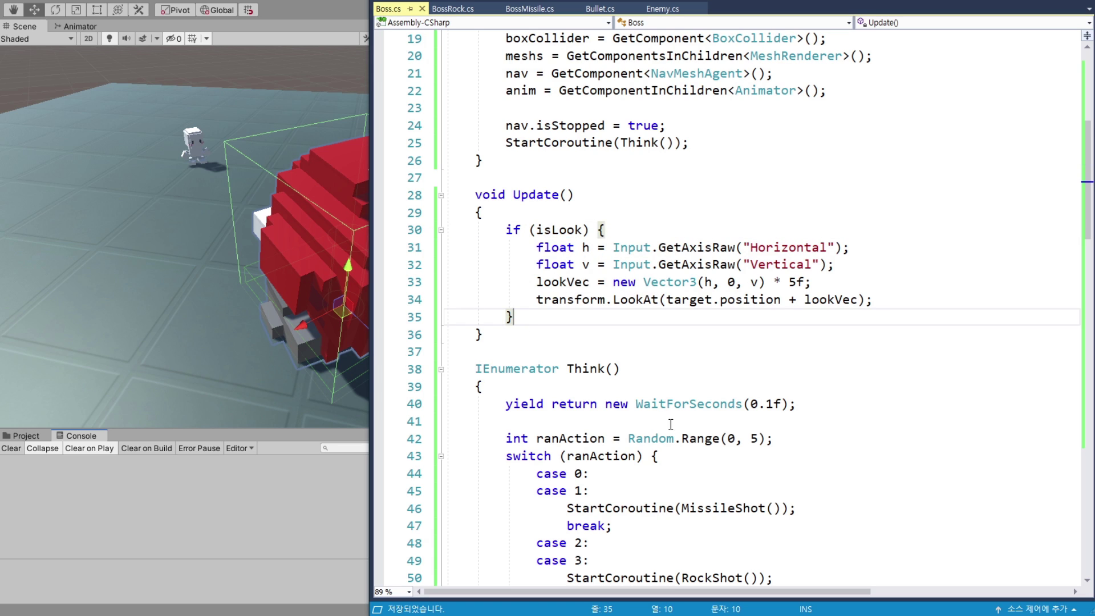
pyautogui.press('Return')
pyautogui.write('el')
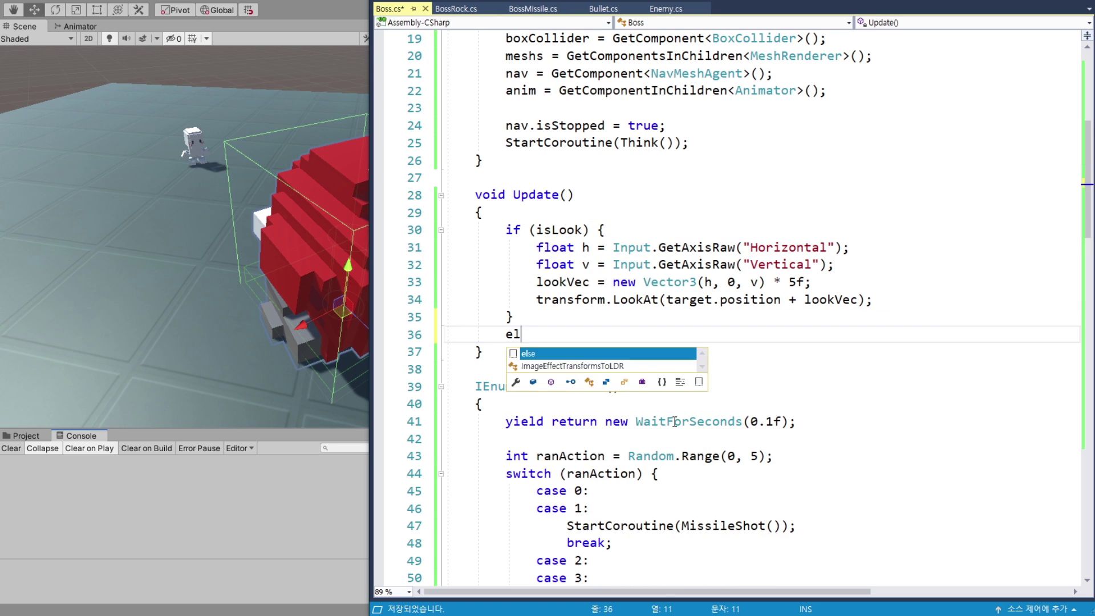
pyautogui.write('se')
pyautogui.press('Return')
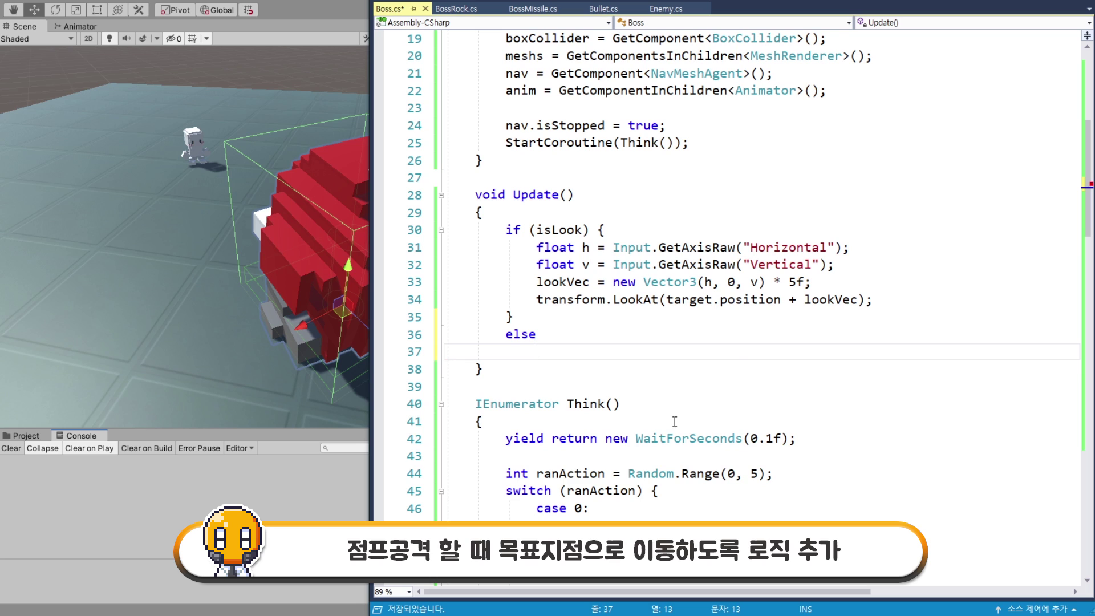
# Make the else branch call nav.SetDestination(tauntVec); and save Boss.cs.
pyautogui.write('nav.SetDE')
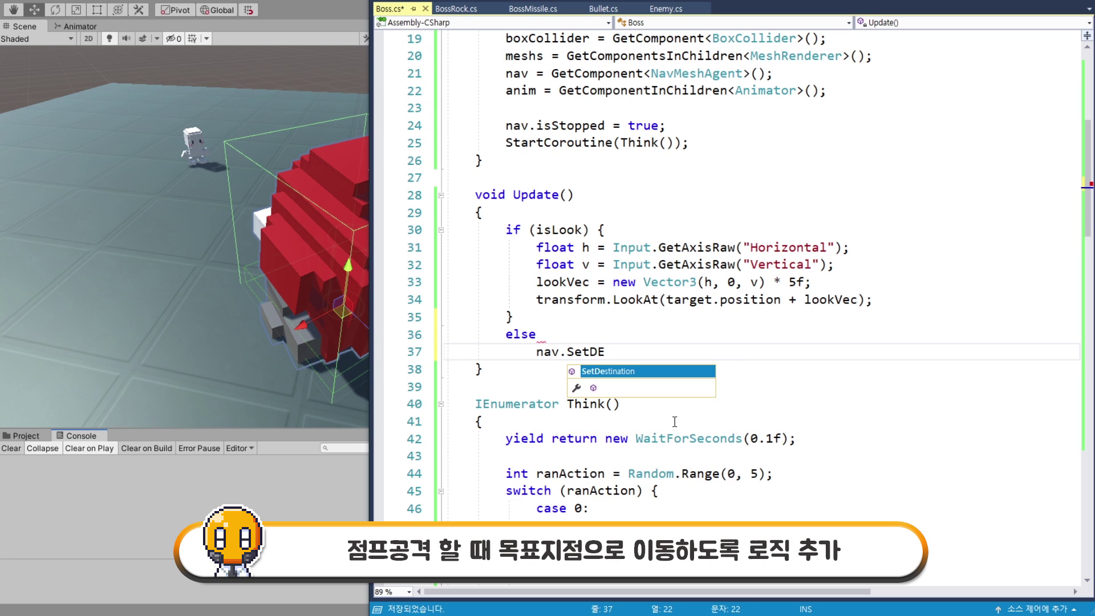
pyautogui.press('Tab')
pyautogui.write('(')
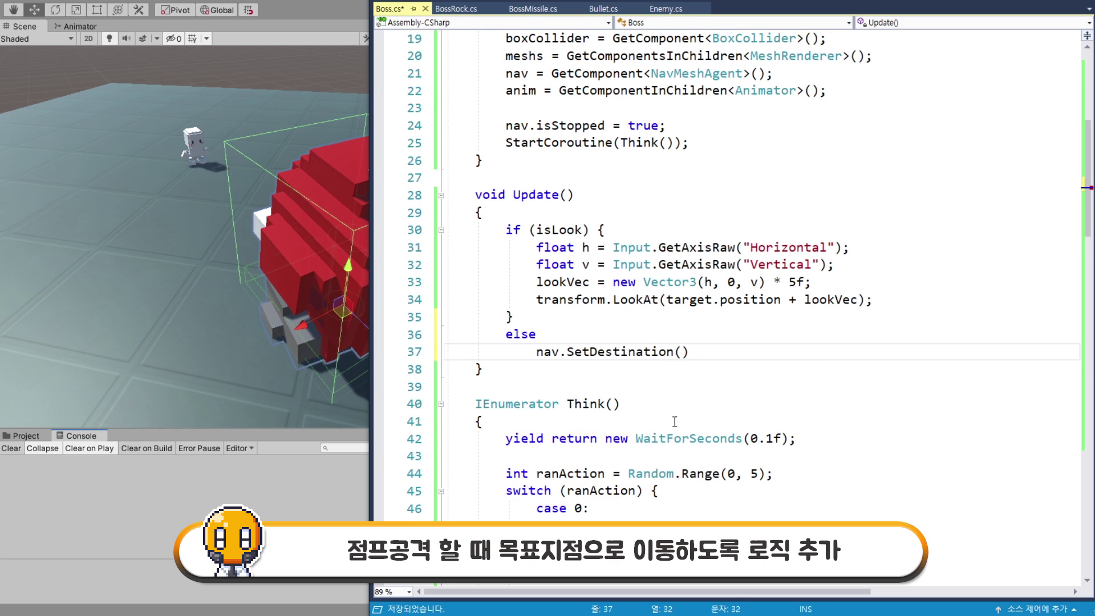
pyautogui.write('ta')
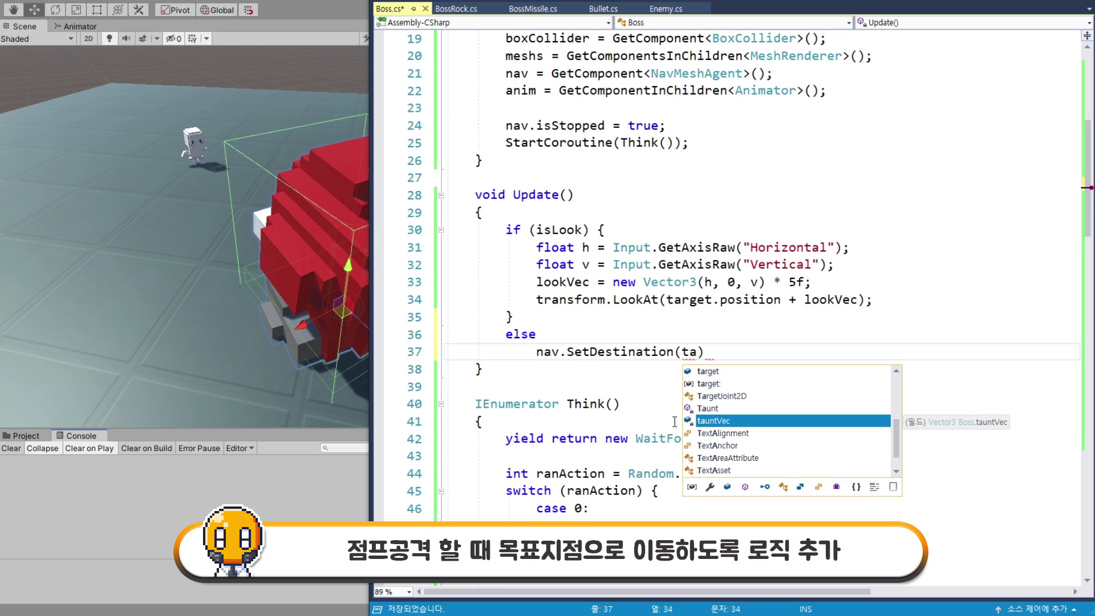
pyautogui.press('Tab')
pyautogui.press('End')
pyautogui.write(';')
pyautogui.hotkey('ctrl', 's')
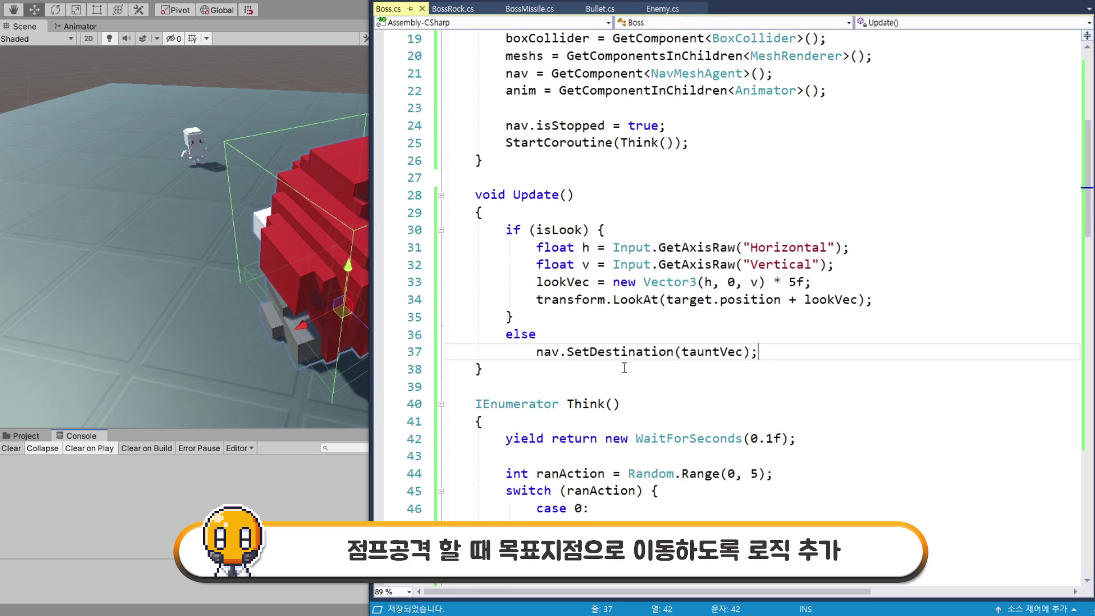
pyautogui.moveTo(536, 351); pyautogui.dragTo(799, 356)
pyautogui.click(799, 355)
# In Taunt, add nav.isStopped = false; after isLook = false; and save.
pyautogui.moveTo(499, 125); pyautogui.dragTo(692, 126)
pyautogui.scroll(-2, 734, 339)
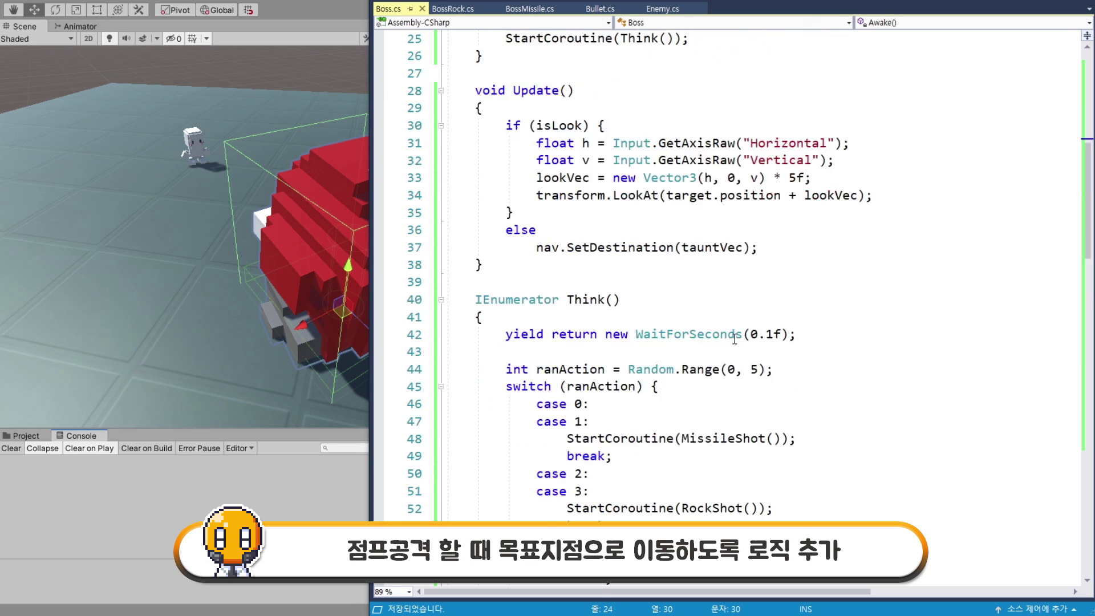
pyautogui.scroll(-7, 734, 338)
pyautogui.scroll(-7, 729, 330)
pyautogui.scroll(-3, 712, 308)
pyautogui.scroll(-1, 702, 293)
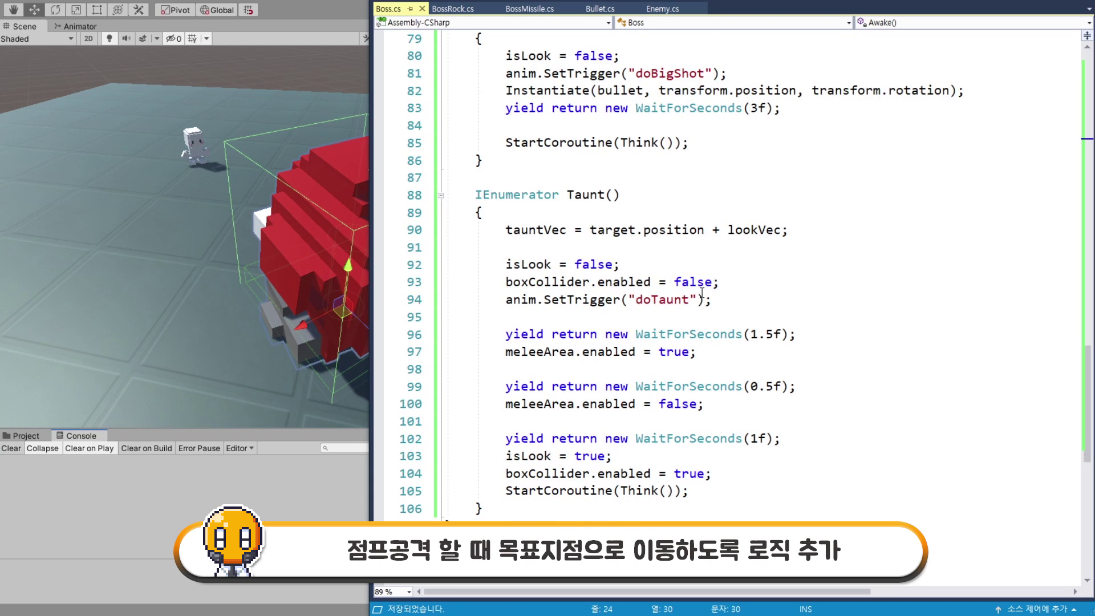
pyautogui.scroll(-1, 701, 293)
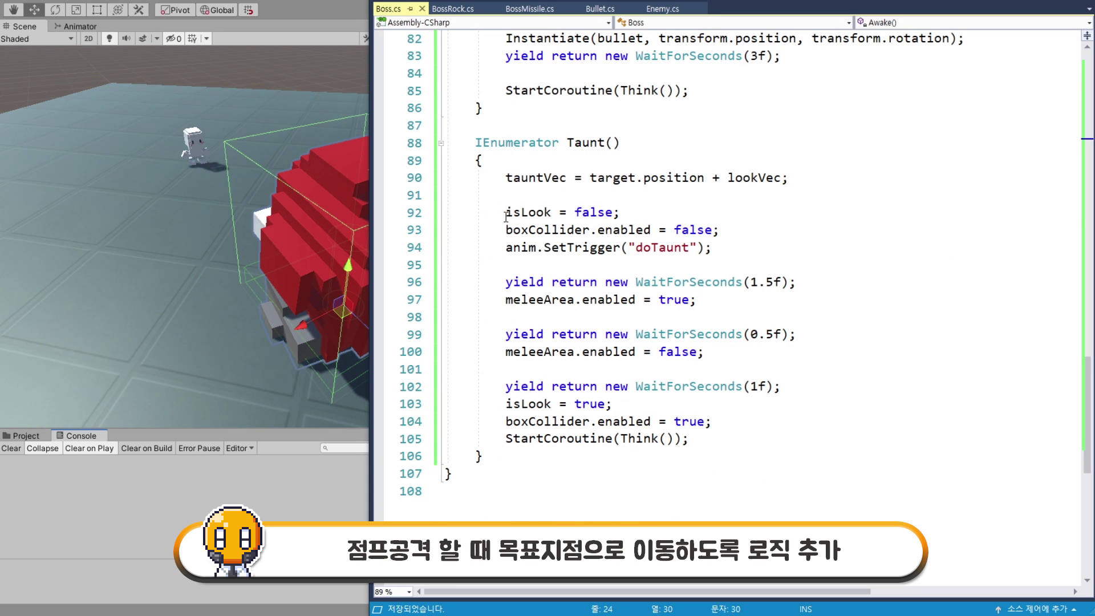
pyautogui.moveTo(505, 216); pyautogui.dragTo(633, 212)
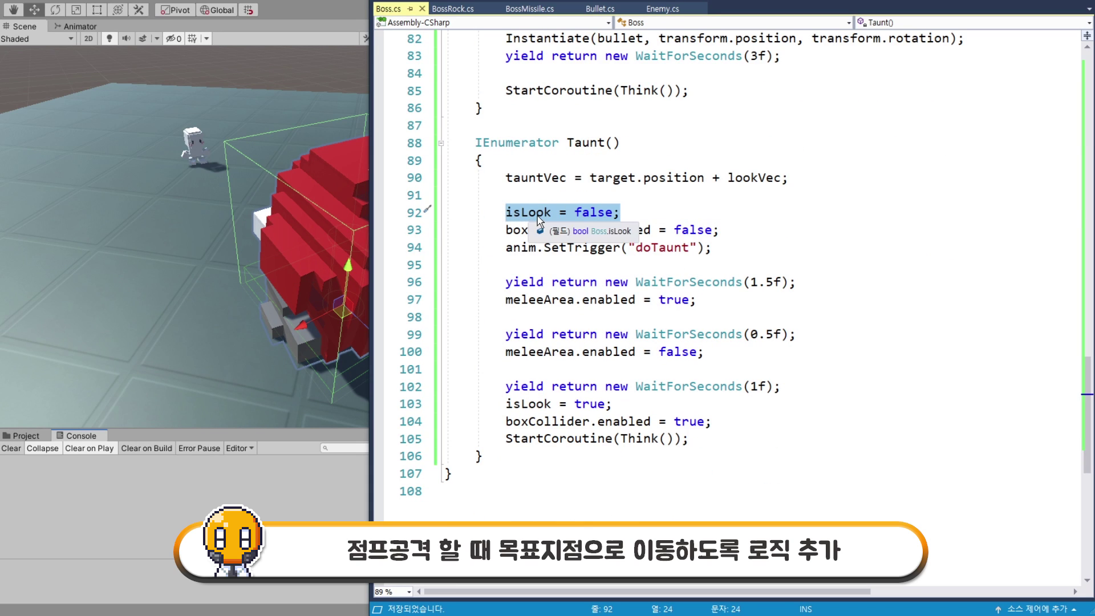
pyautogui.click(632, 214)
pyautogui.press('Return')
pyautogui.write('nav.isStopped = true;')
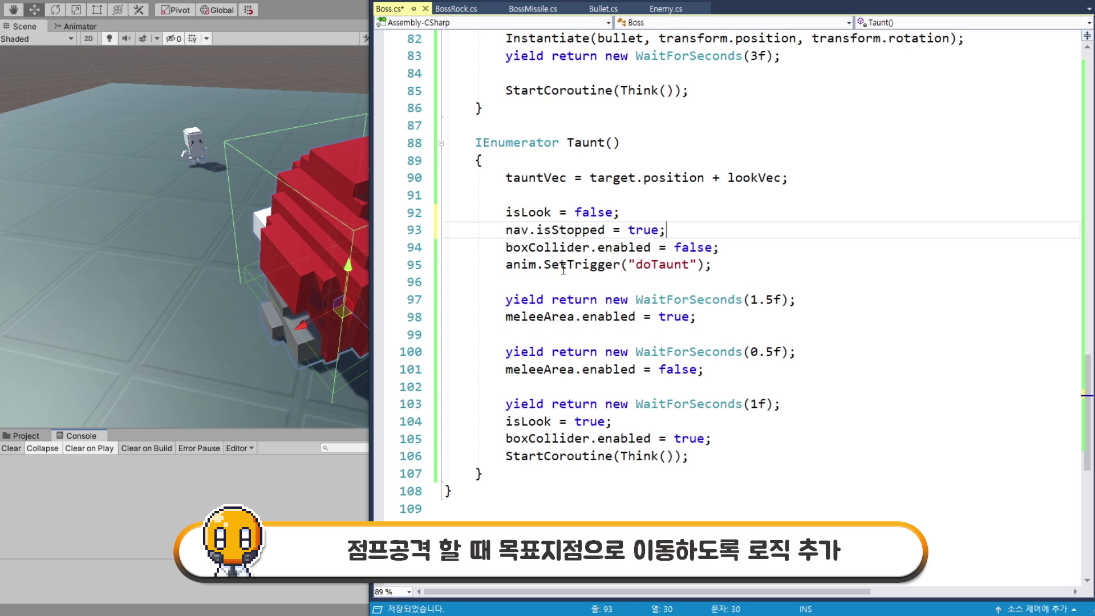
pyautogui.doubleClick(635, 232)
pyautogui.write('f')
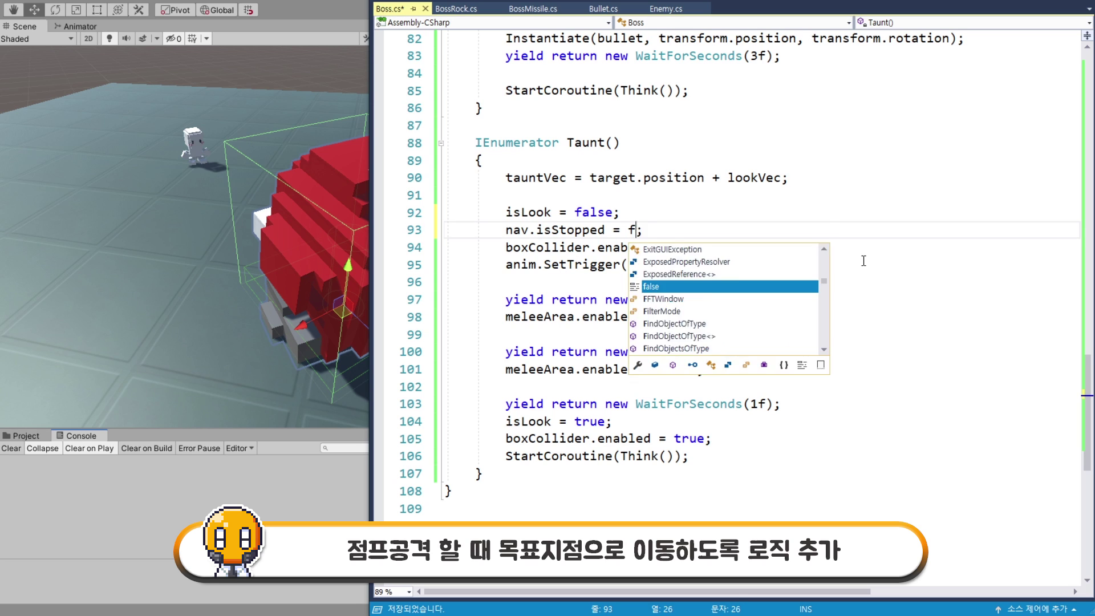
pyautogui.write('alse')
pyautogui.click(691, 232)
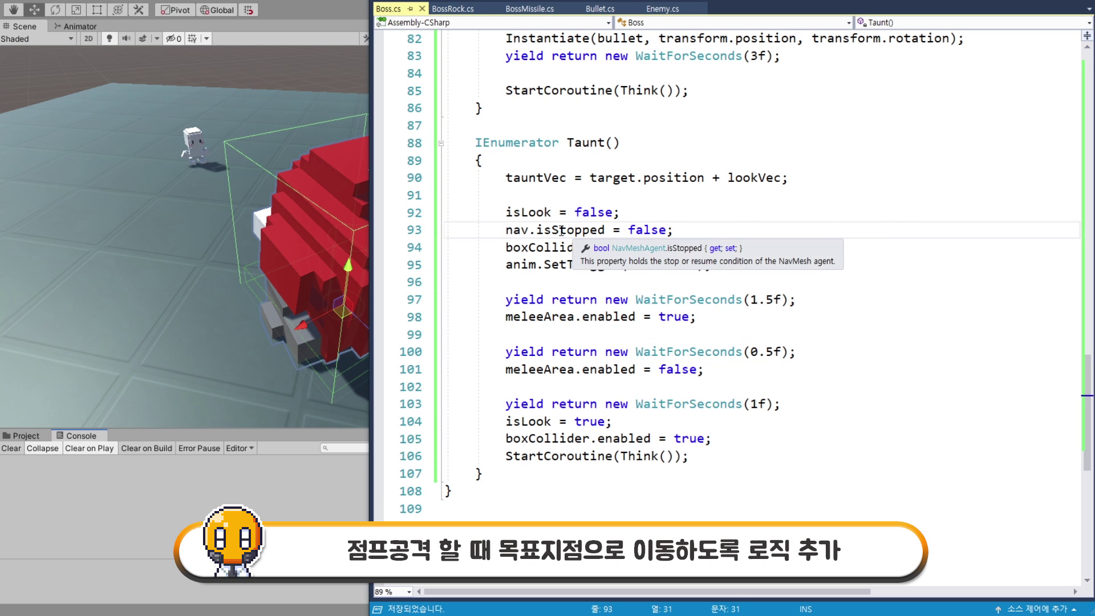
pyautogui.hotkey('ctrl', 's')
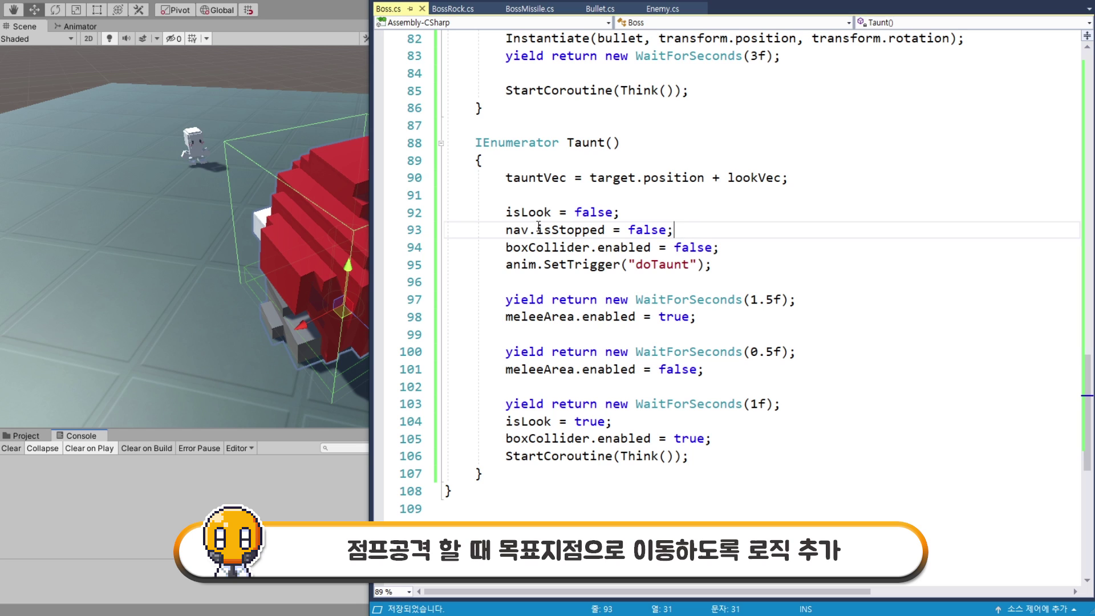
# Add nav.isStopped = true; after isLook = true; in Taunt and save.
pyautogui.moveTo(674, 229); pyautogui.dragTo(505, 229)
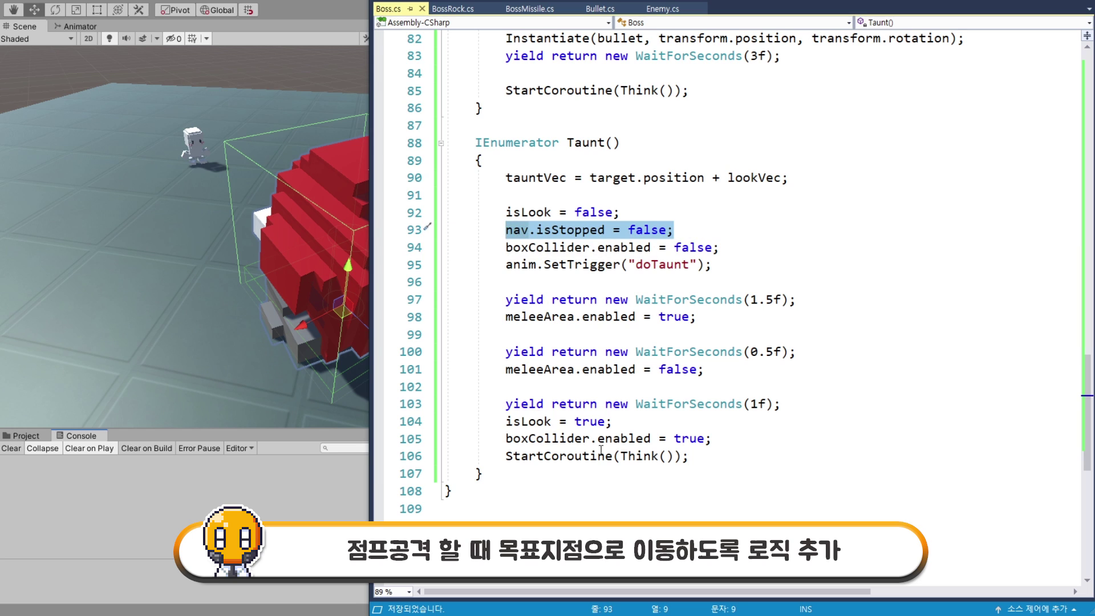
pyautogui.hotkey('ctrl', 'c')
pyautogui.click(634, 421)
pyautogui.press('Return')
pyautogui.hotkey('ctrl', 'v')
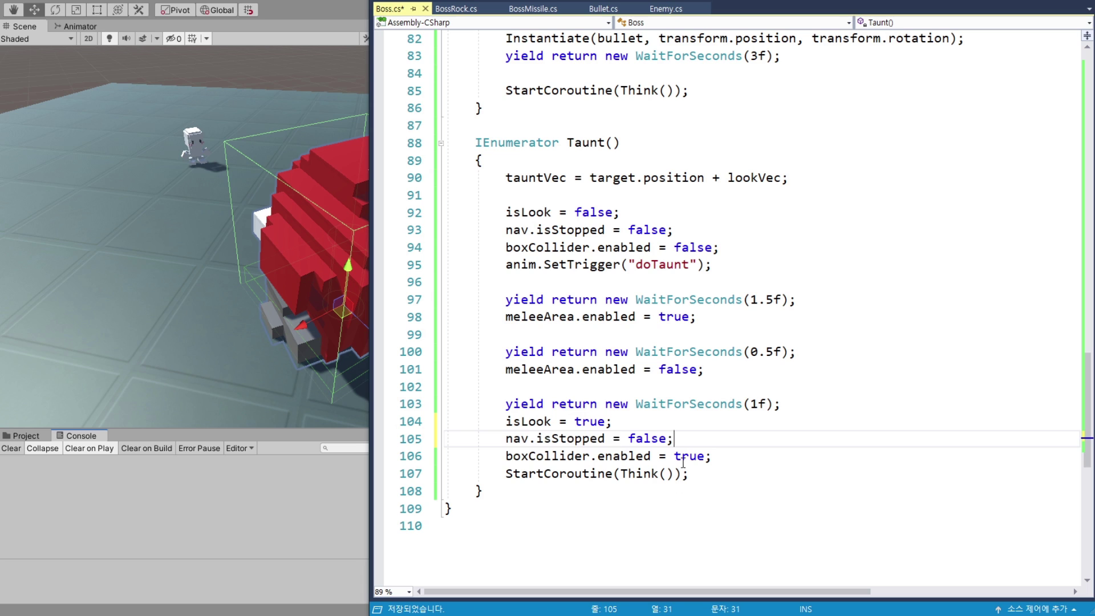
pyautogui.click(646, 438)
pyautogui.doubleClick(646, 439)
pyautogui.write('tru')
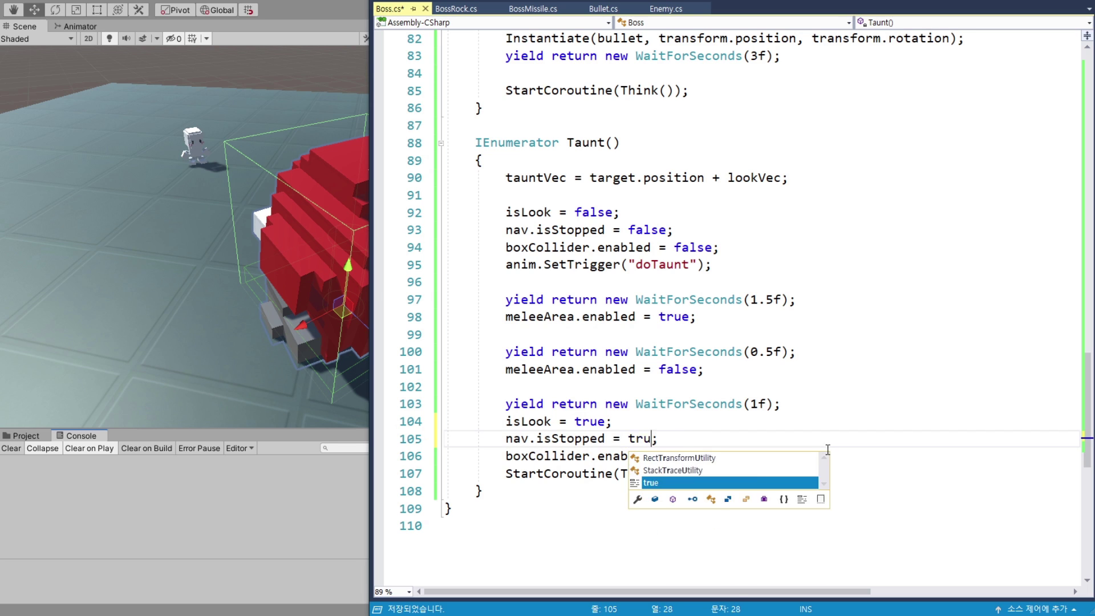
pyautogui.write('e')
pyautogui.press('Escape')
pyautogui.hotkey('ctrl', 's')
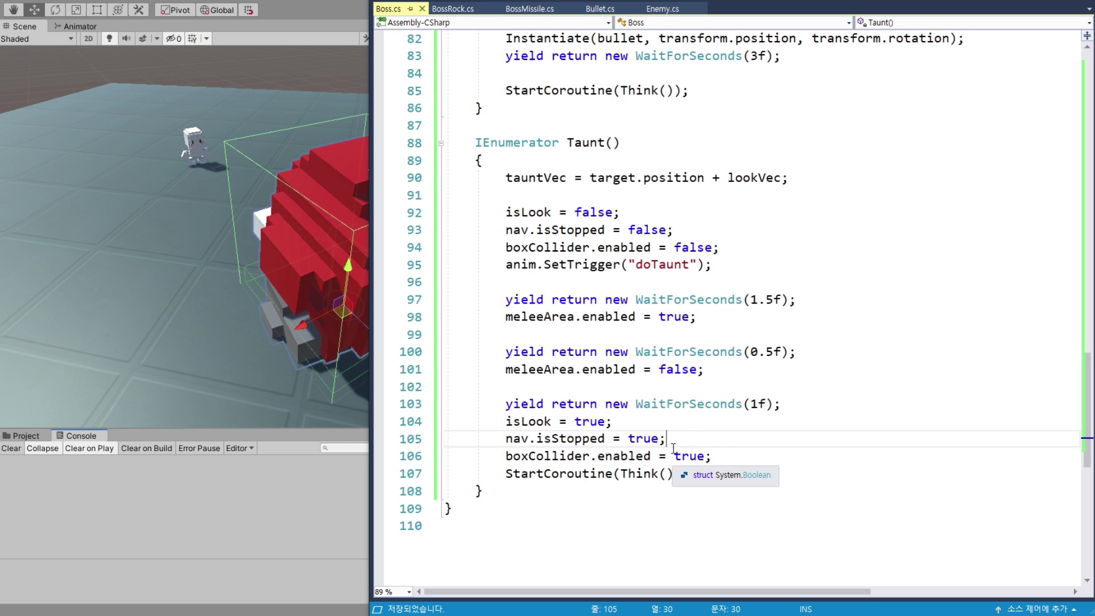
# Review the Think header and Update's if (isLook) line, then switch to Enemy.cs.
pyautogui.scroll(2, 674, 448)
pyautogui.scroll(7, 641, 385)
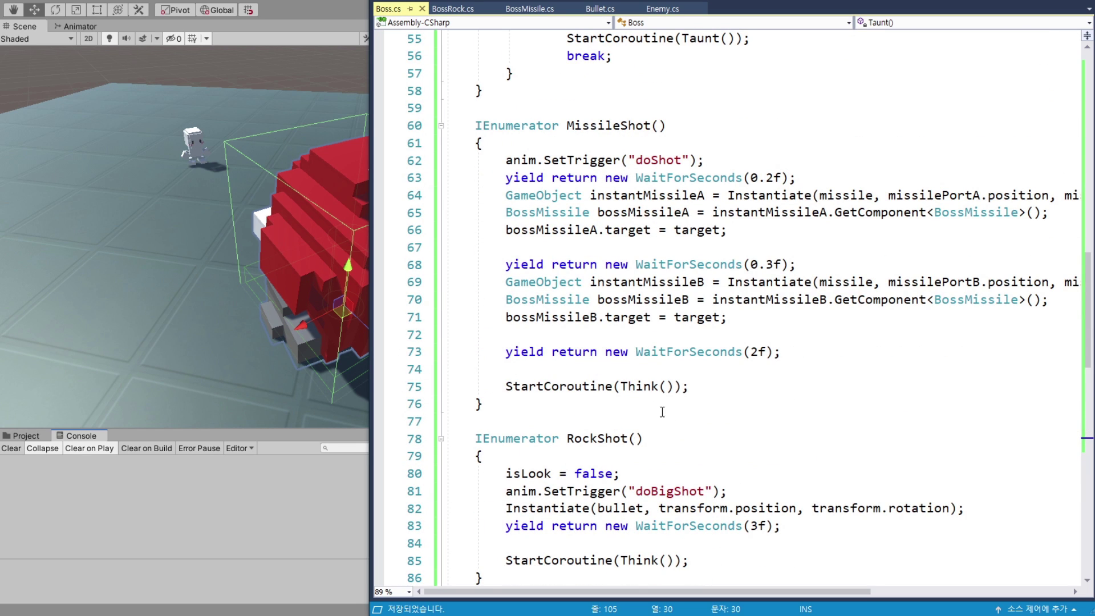
pyautogui.scroll(2, 696, 452)
pyautogui.scroll(4, 689, 447)
pyautogui.scroll(5, 694, 447)
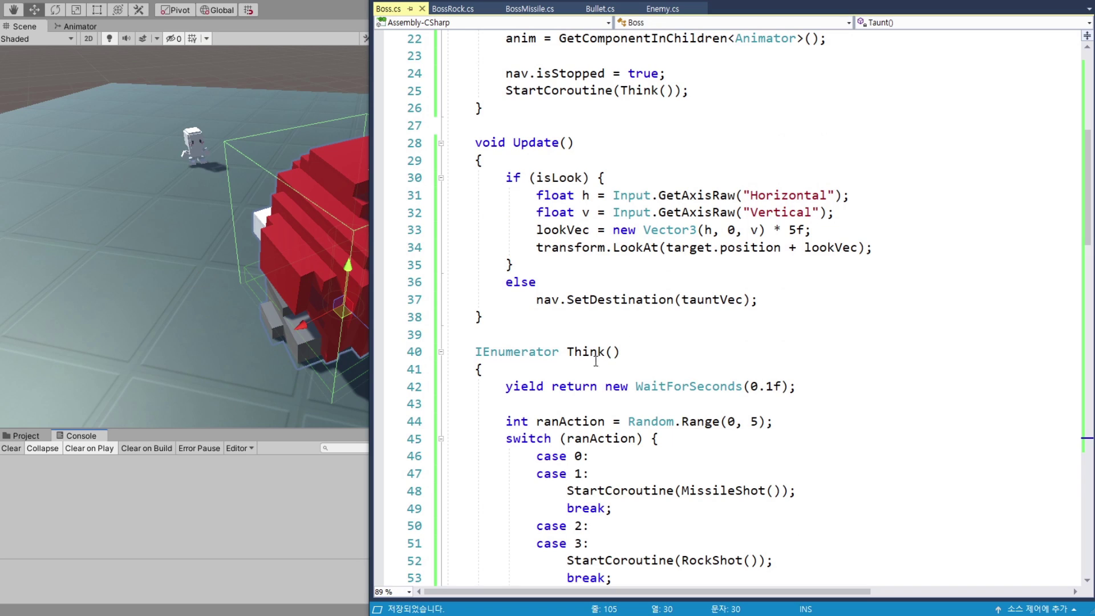
pyautogui.click(622, 352)
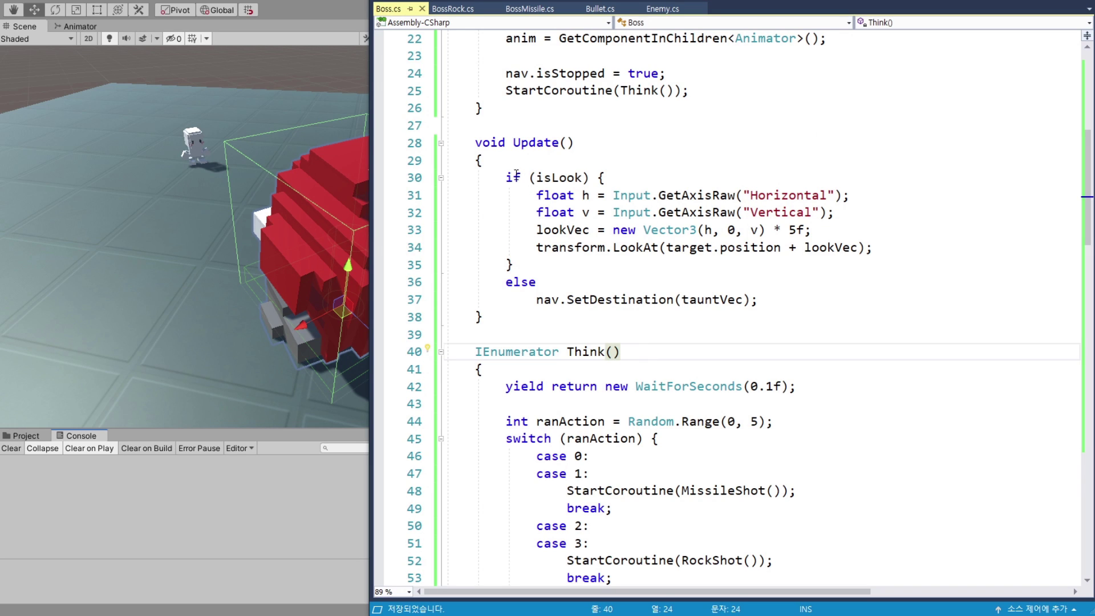
pyautogui.moveTo(505, 177); pyautogui.dragTo(605, 177)
pyautogui.click(616, 177)
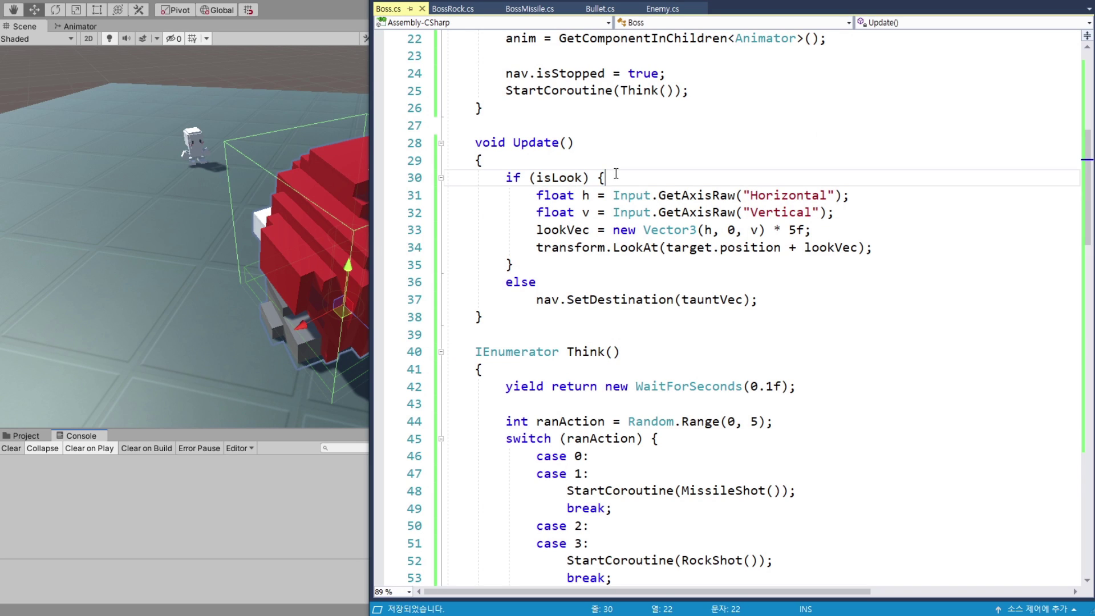
pyautogui.click(529, 159)
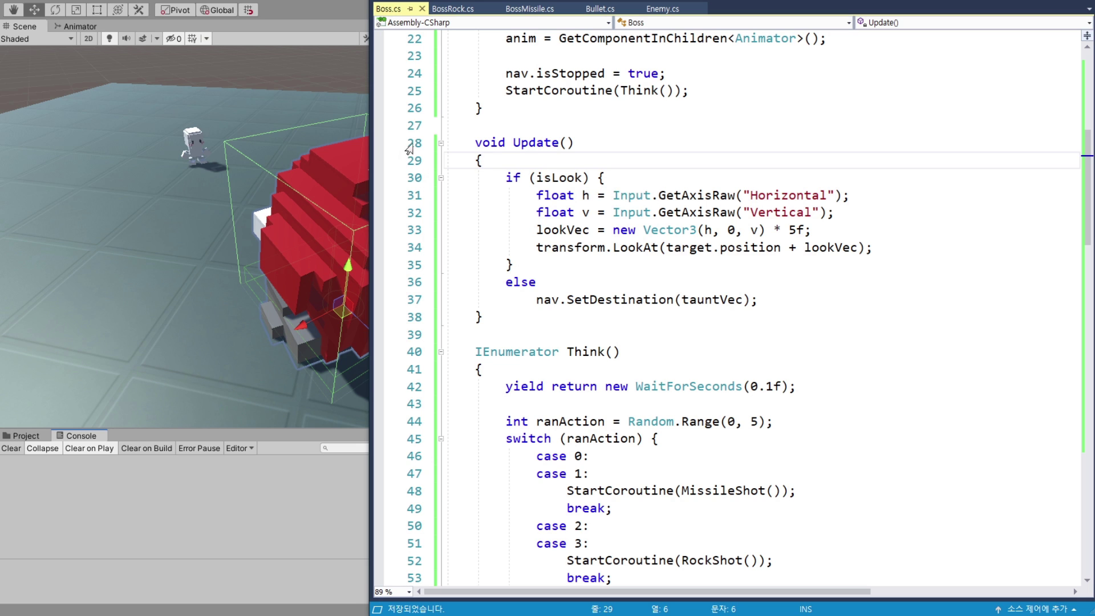
pyautogui.click(660, 10)
# Duplicate the isAttack declaration and rename the copy to public bool isDead.
pyautogui.scroll(3, 668, 203)
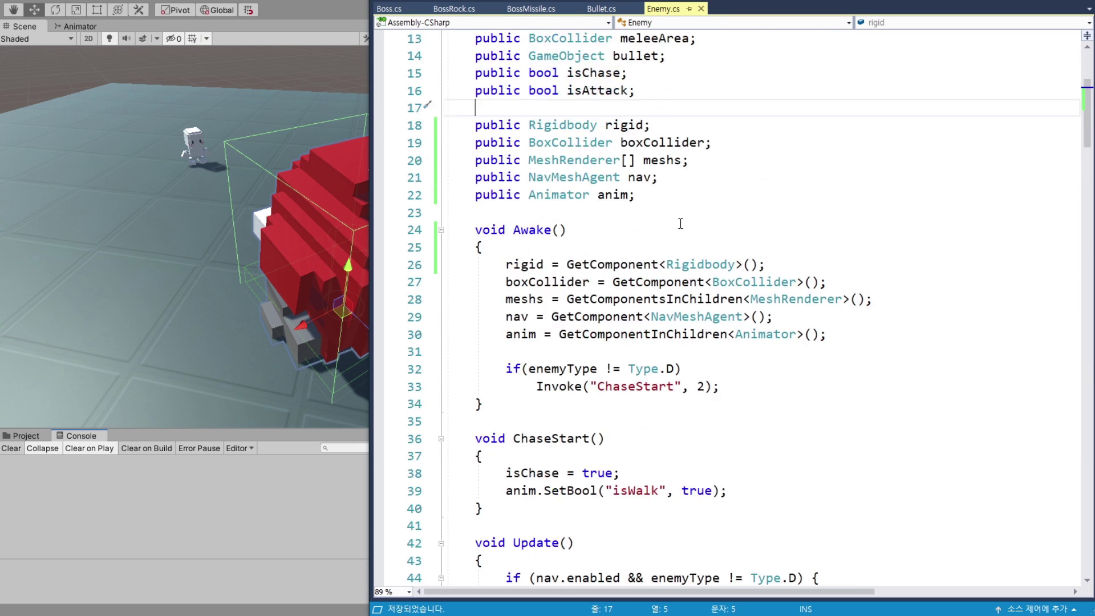
pyautogui.scroll(3, 681, 222)
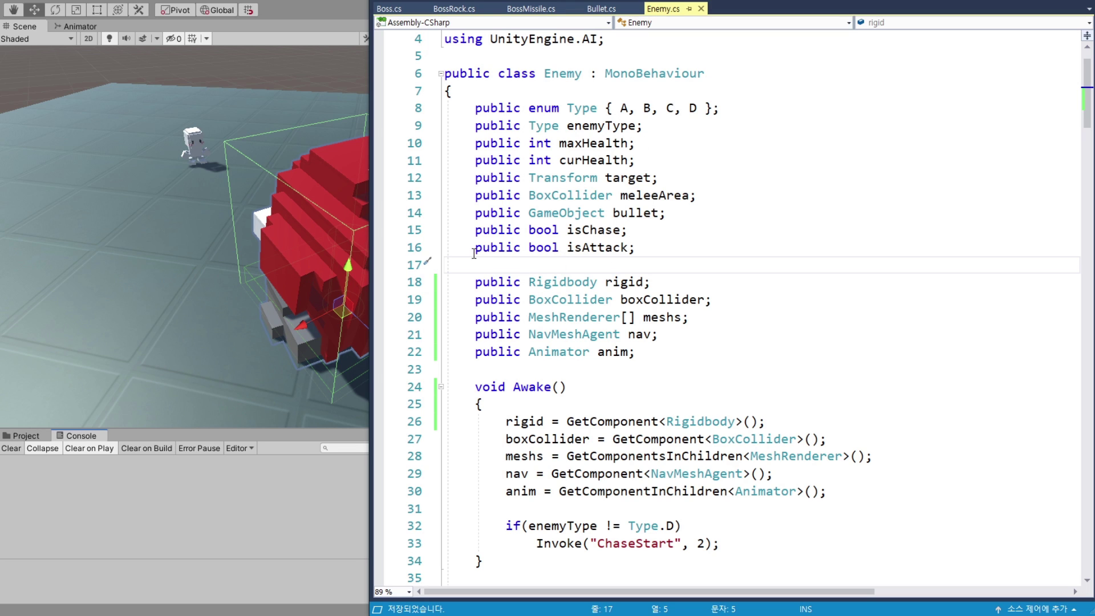
pyautogui.press('Up')
pyautogui.hotkey('shift', 'End')
pyautogui.hotkey('ctrl', 'c')
pyautogui.press('Down')
pyautogui.hotkey('ctrl', 'v')
pyautogui.press('Return')
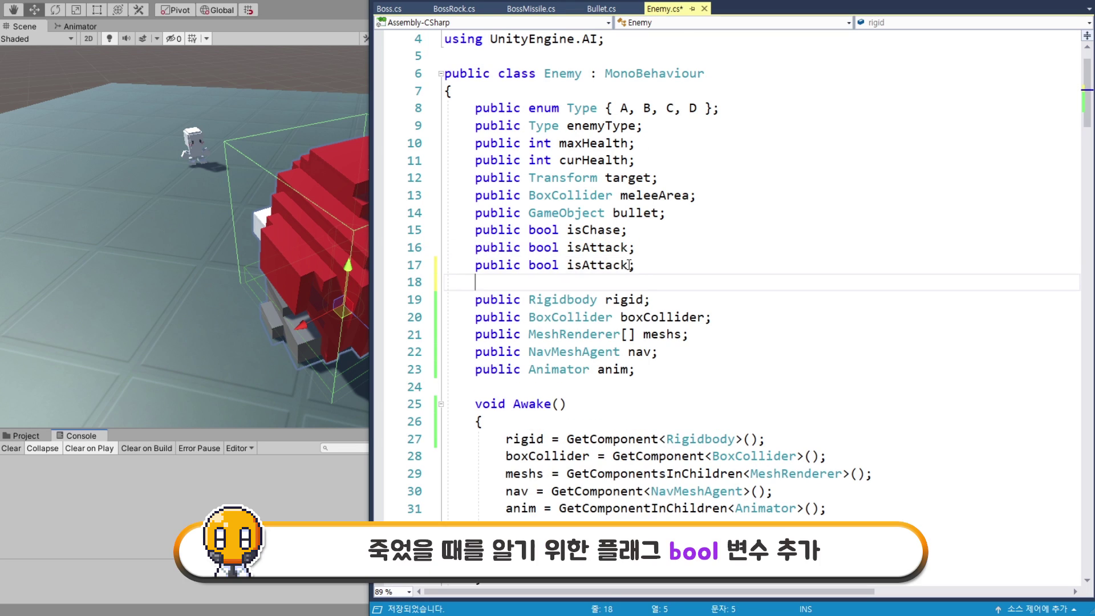
pyautogui.moveTo(628, 264); pyautogui.dragTo(586, 268)
pyautogui.write('Dead')
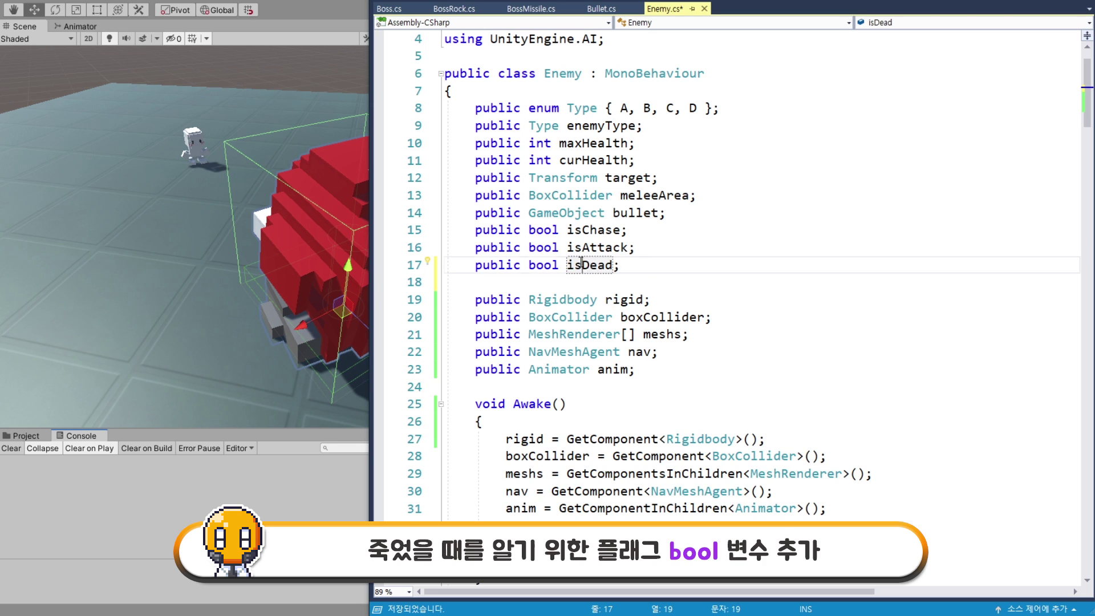
pyautogui.doubleClick(581, 265)
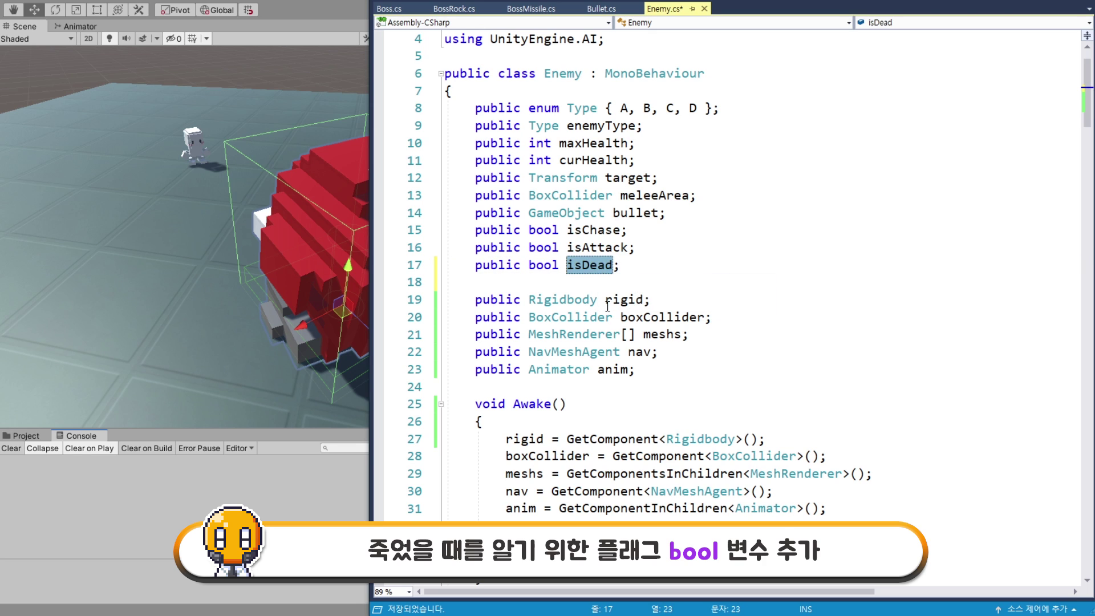
# In OnDamage, add isDead = true; after gameObject.layer = 14 and save Enemy.cs.
pyautogui.scroll(-2, 707, 286)
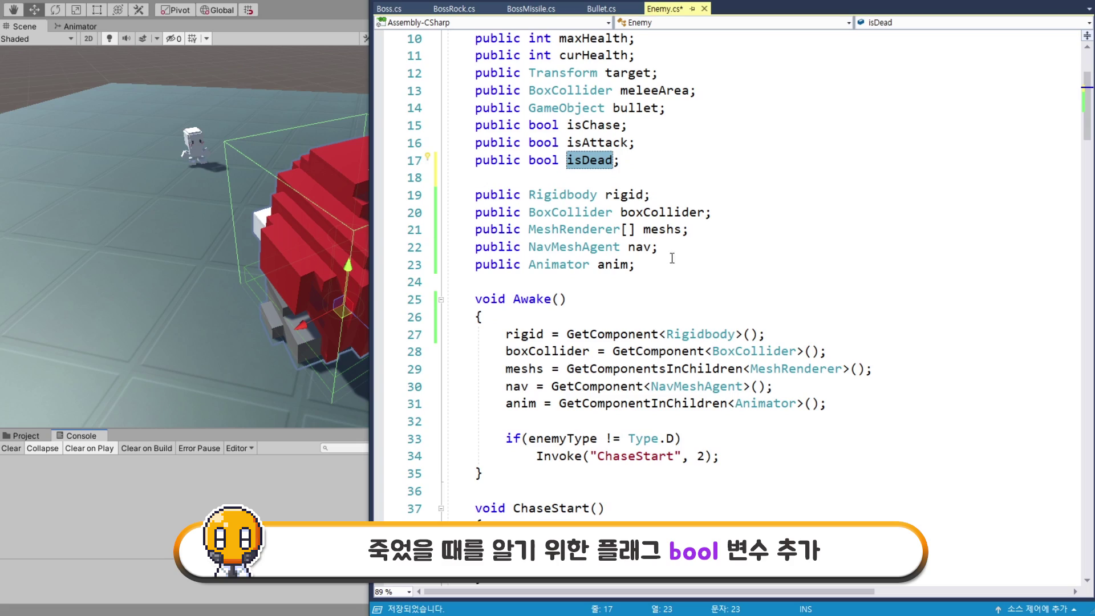
pyautogui.scroll(-4, 693, 264)
pyautogui.scroll(-7, 692, 264)
pyautogui.scroll(-7, 693, 264)
pyautogui.scroll(-7, 694, 268)
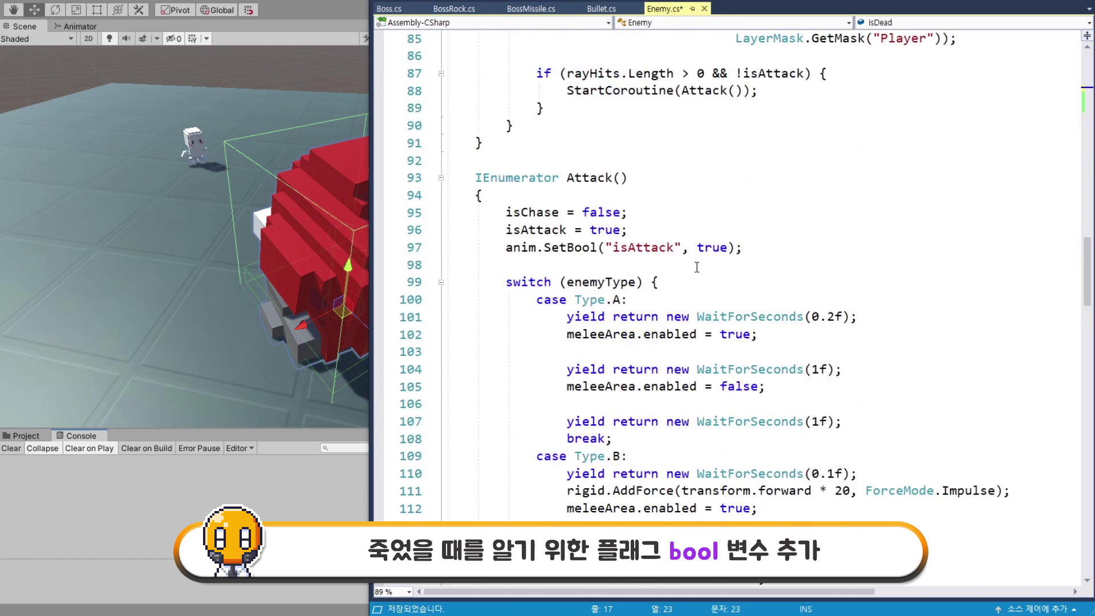
pyautogui.scroll(-7, 696, 268)
pyautogui.scroll(-4, 679, 273)
pyautogui.scroll(-5, 678, 274)
pyautogui.scroll(-3, 677, 275)
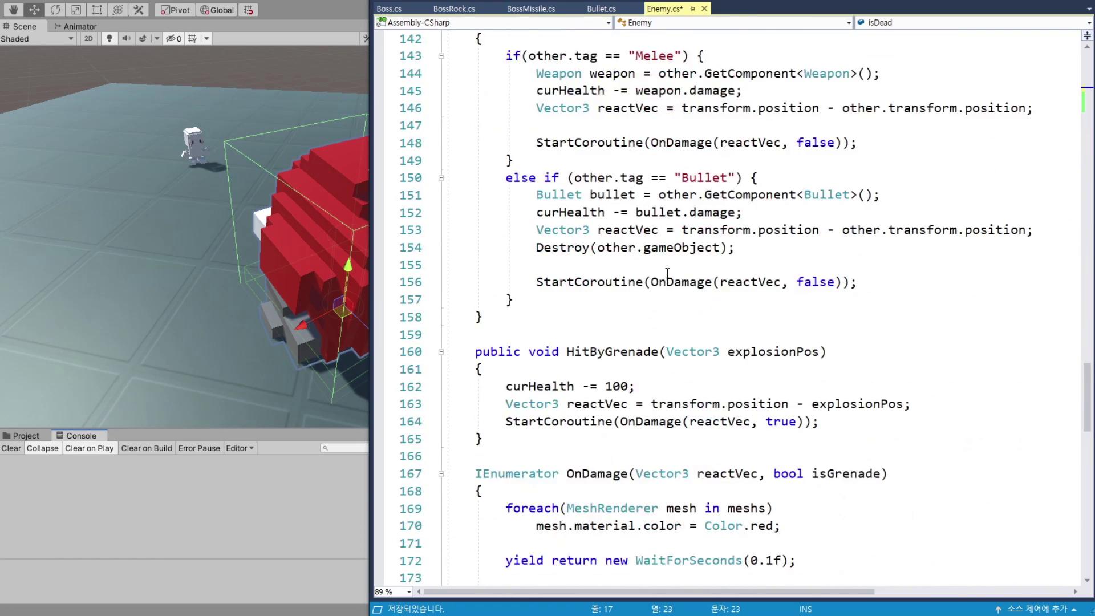
pyautogui.scroll(-5, 676, 277)
pyautogui.scroll(-2, 676, 278)
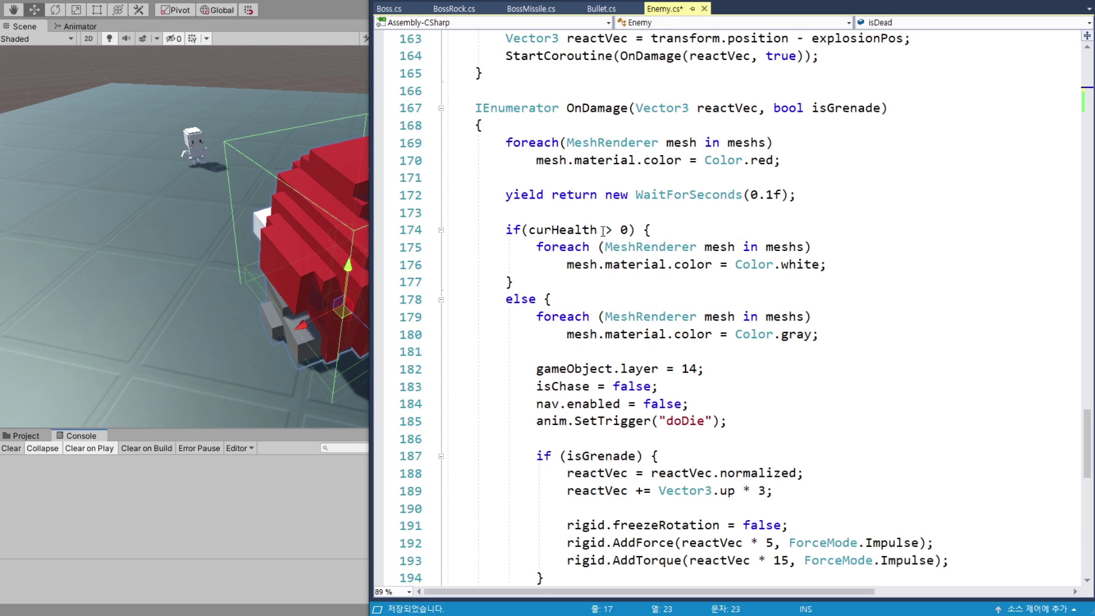
pyautogui.scroll(-1, 582, 270)
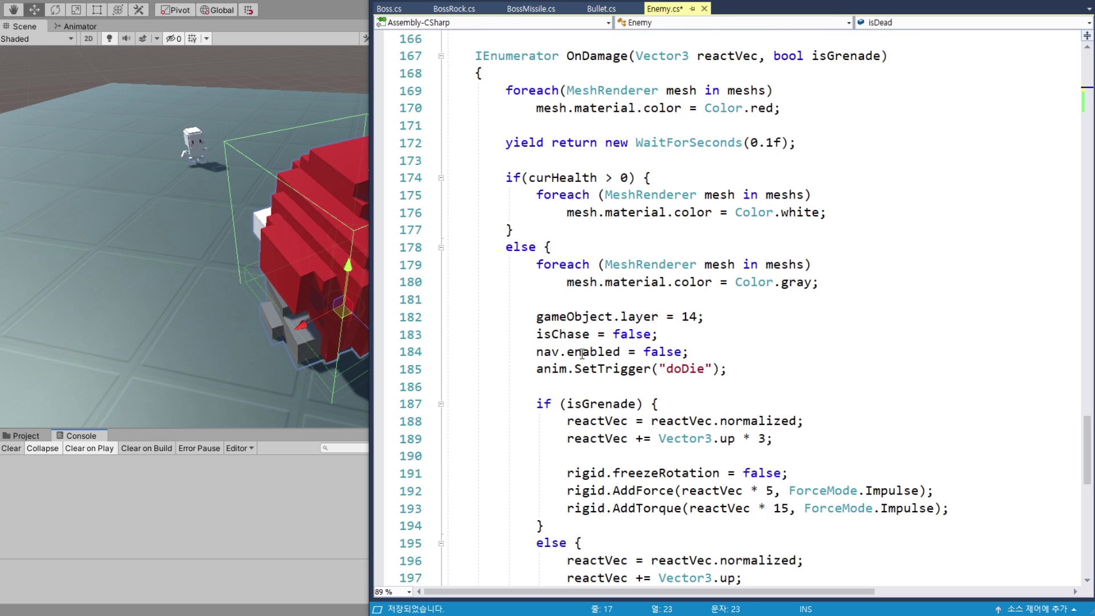
pyautogui.click(707, 317)
pyautogui.press('Return')
pyautogui.write('isDead')
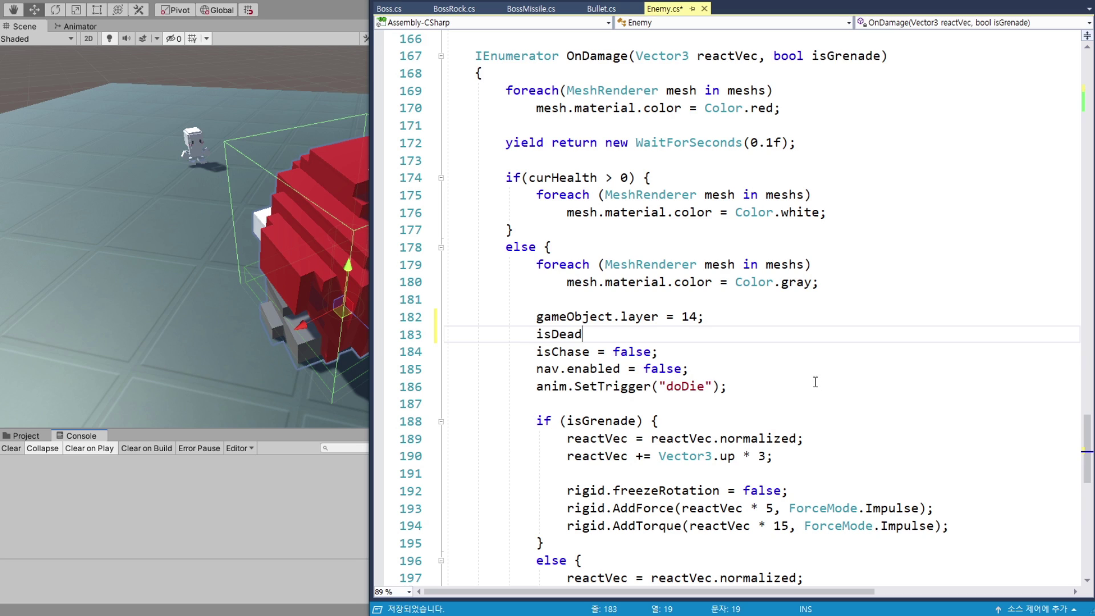
pyautogui.write(' = true')
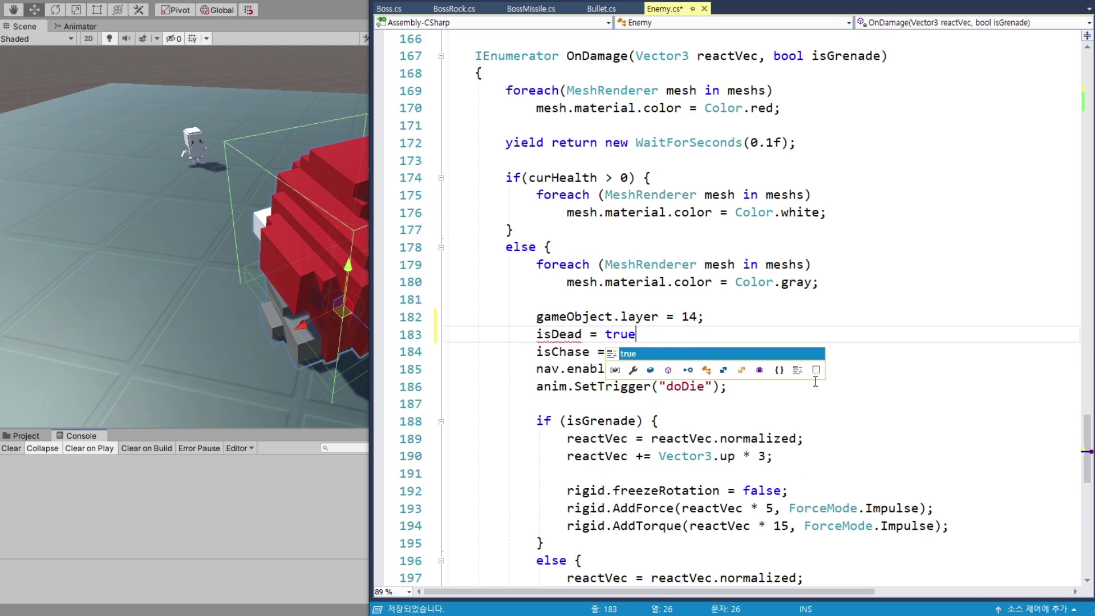
pyautogui.write(';')
pyautogui.hotkey('ctrl', 's')
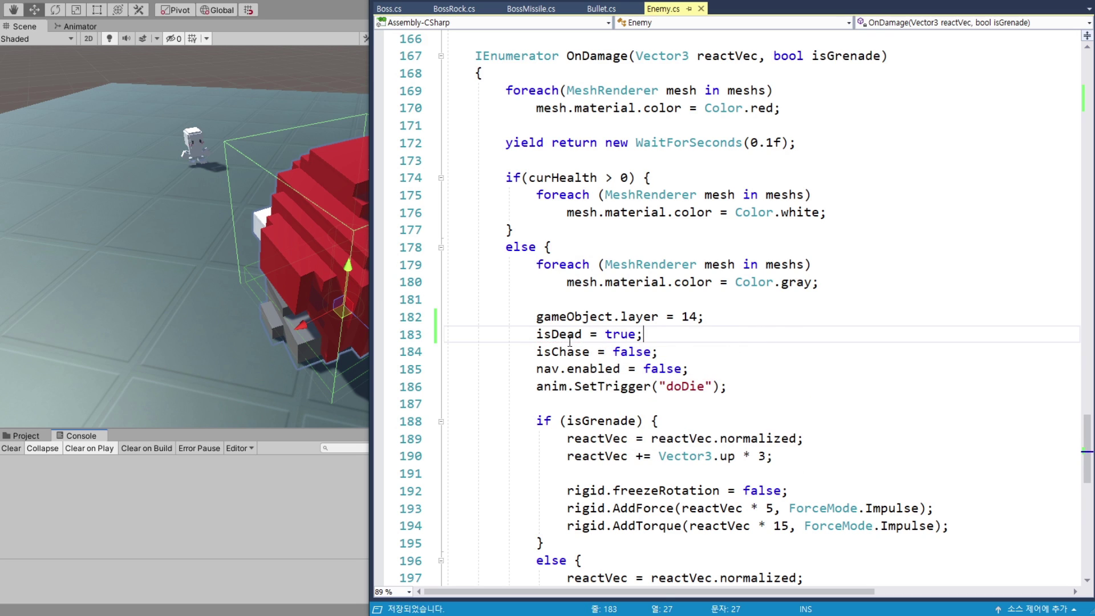
pyautogui.doubleClick(569, 335)
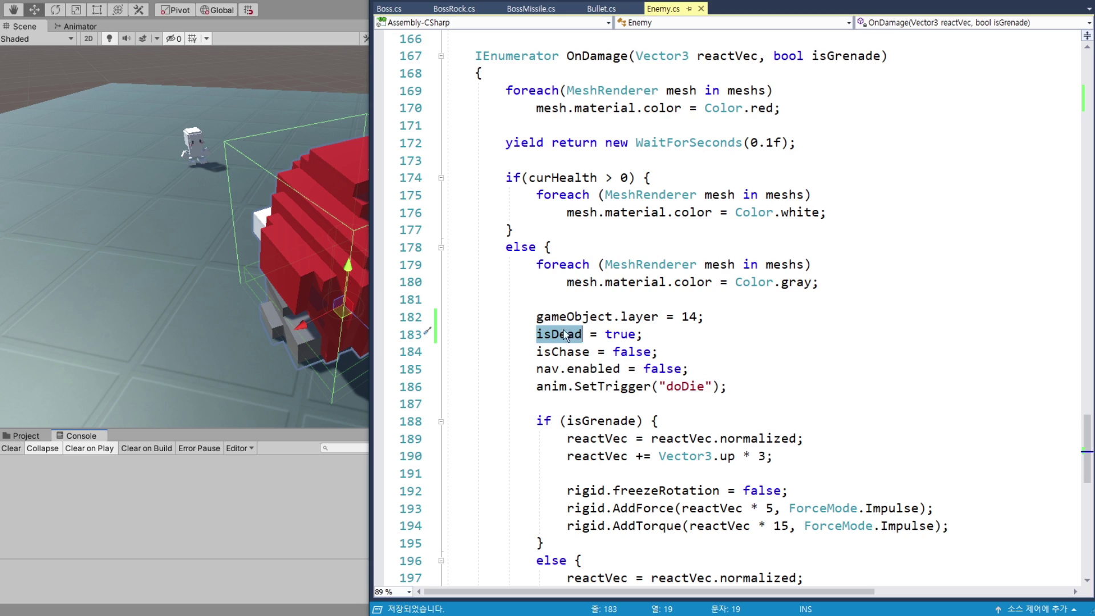
# Prefix the Targerting() condition on line 61 with !isDead &&.
pyautogui.scroll(1, 762, 353)
pyautogui.scroll(6, 764, 377)
pyautogui.scroll(2, 764, 377)
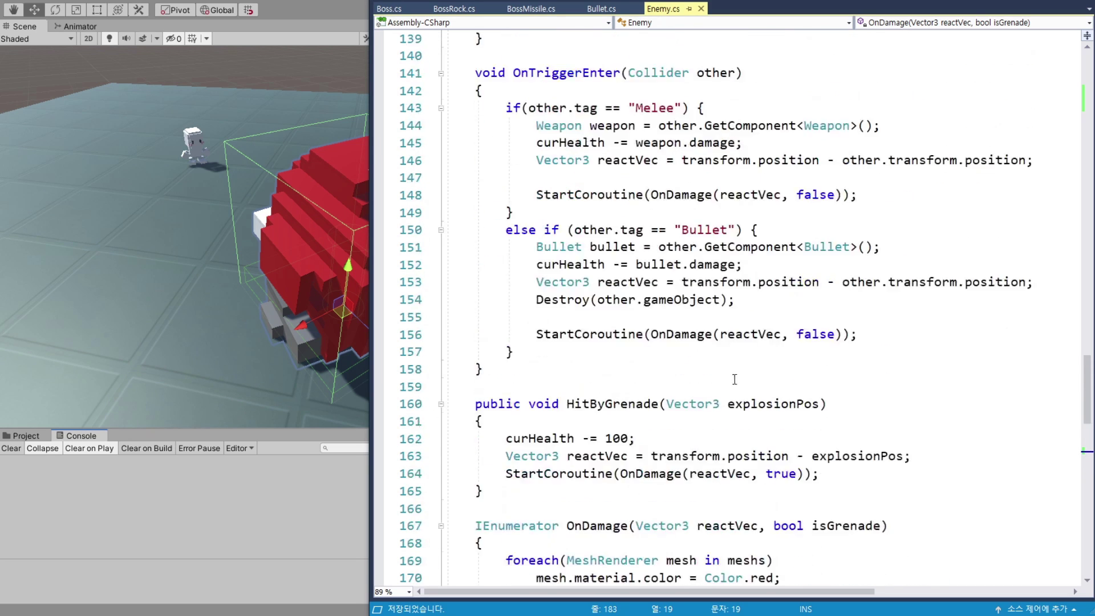
pyautogui.scroll(4, 679, 364)
pyautogui.scroll(2, 646, 335)
pyautogui.scroll(5, 639, 349)
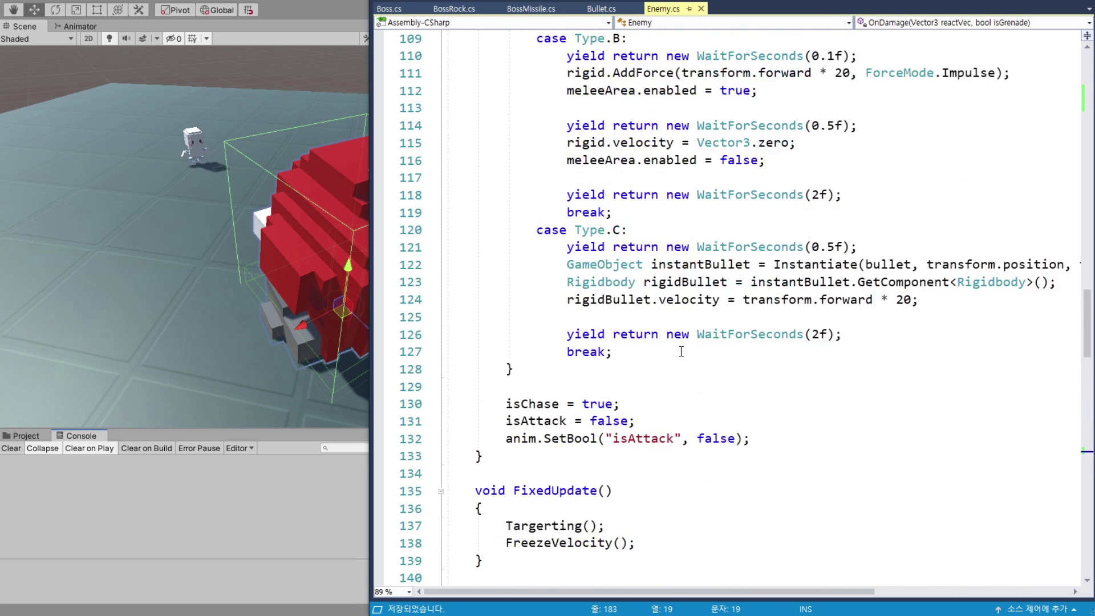
pyautogui.scroll(5, 682, 349)
pyautogui.scroll(5, 687, 351)
pyautogui.scroll(3, 686, 351)
pyautogui.scroll(2, 683, 358)
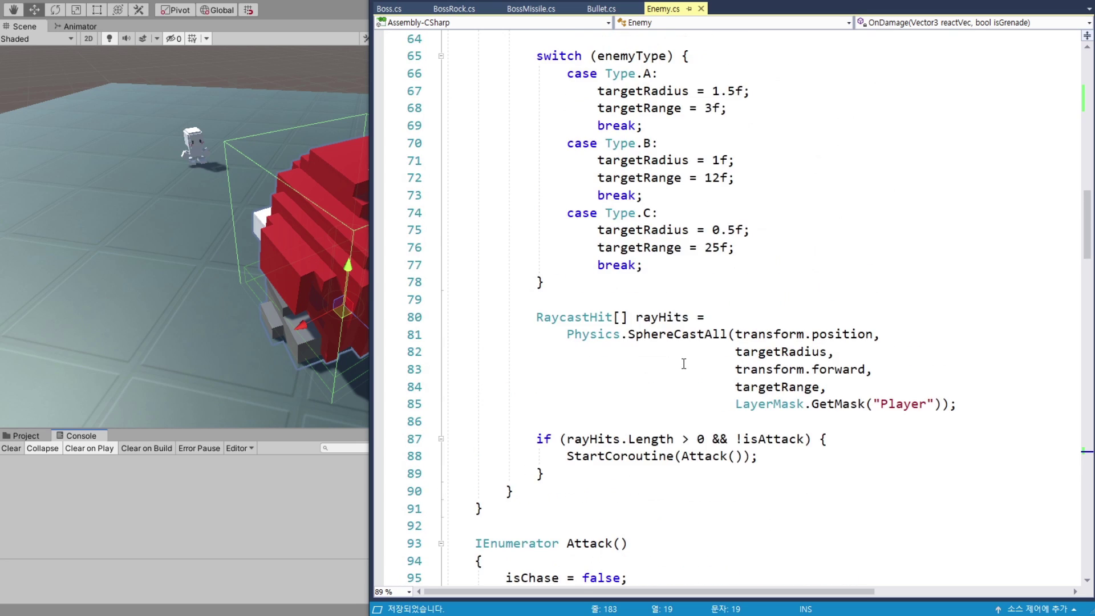
pyautogui.scroll(4, 685, 362)
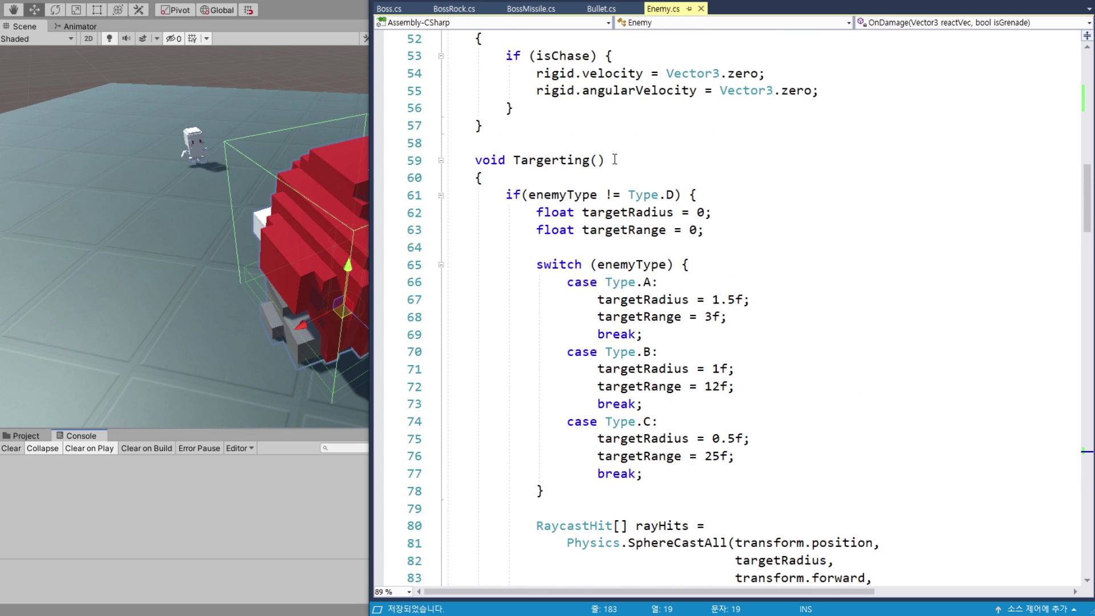
pyautogui.click(528, 195)
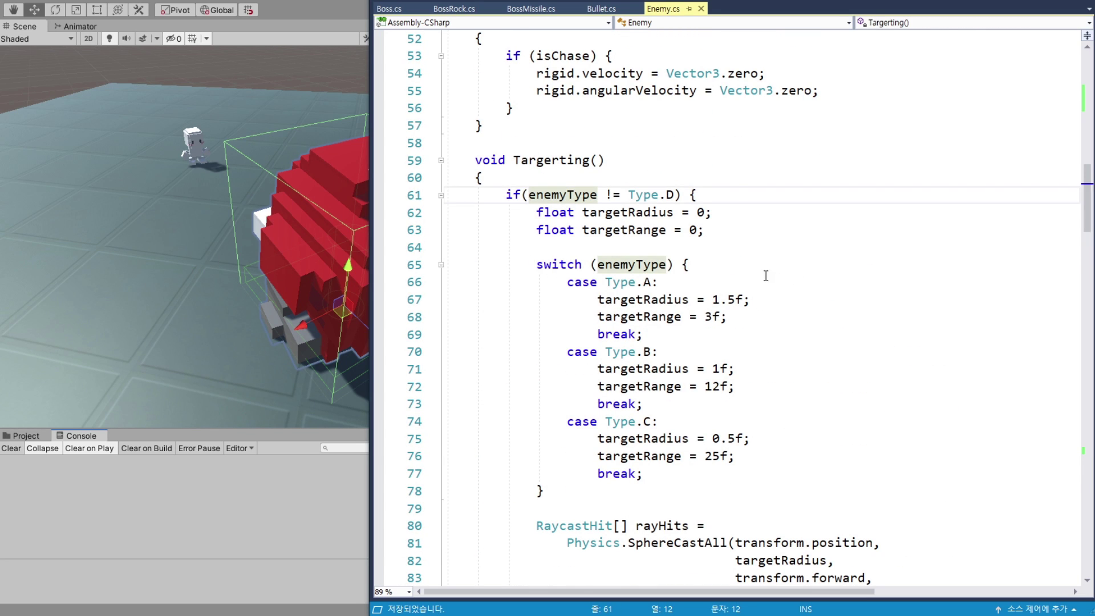
pyautogui.write('isDead &&')
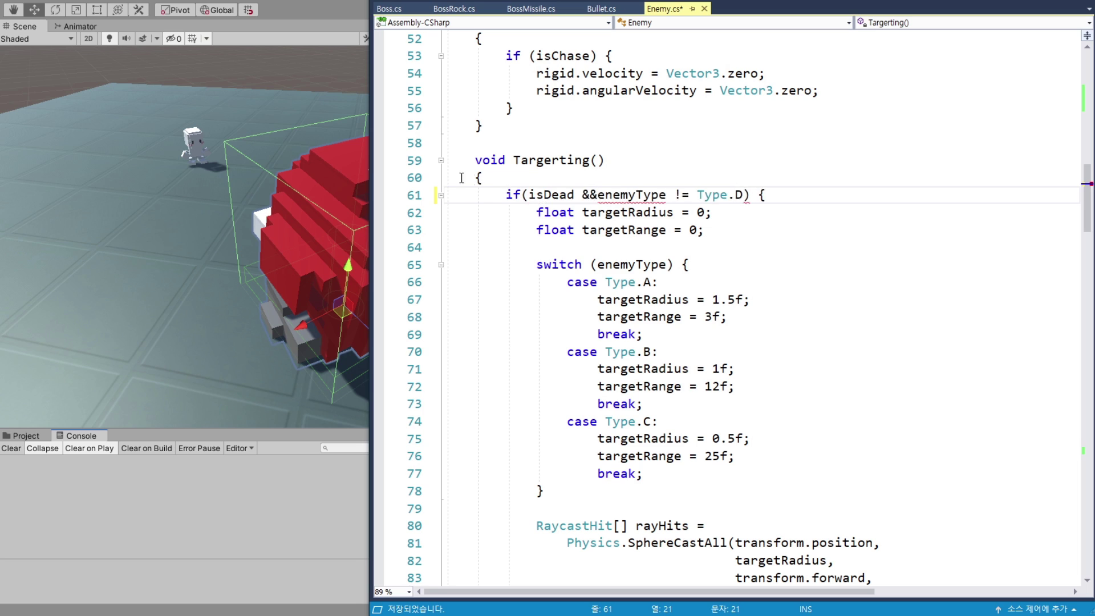
pyautogui.click(525, 195)
pyautogui.write('!')
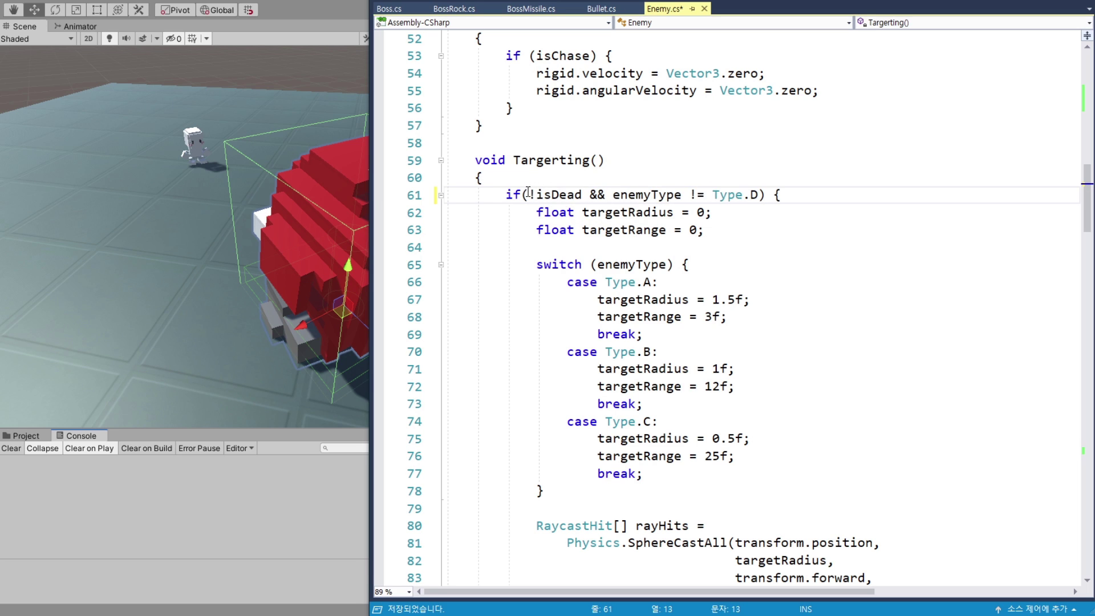
# Review the new condition !isDead && enemyType != Type.D.
pyautogui.click(577, 194)
pyautogui.click(685, 211)
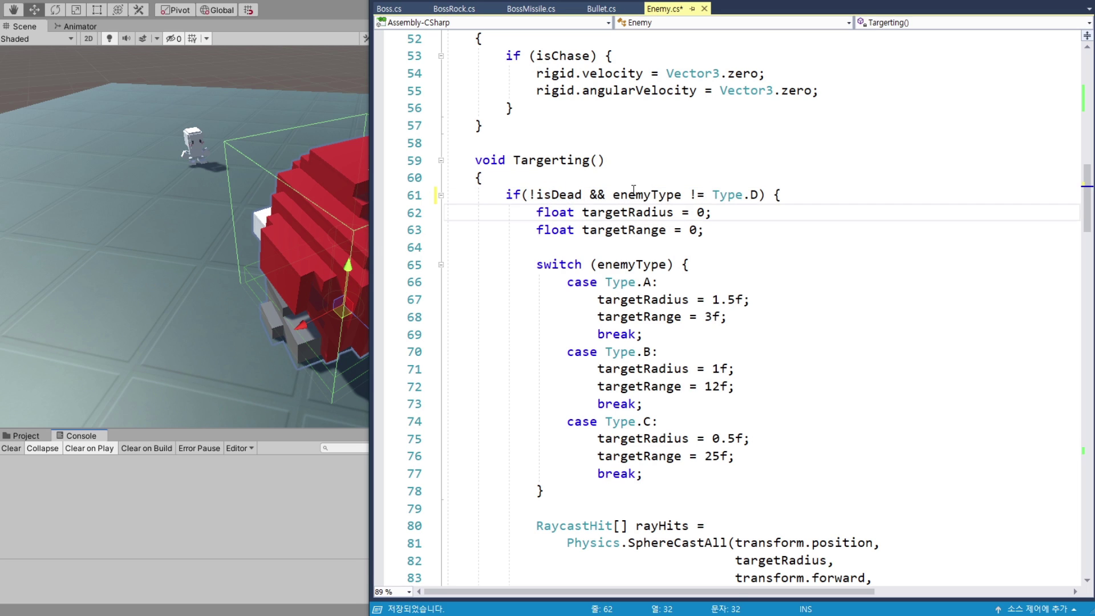
pyautogui.moveTo(614, 194); pyautogui.dragTo(758, 194)
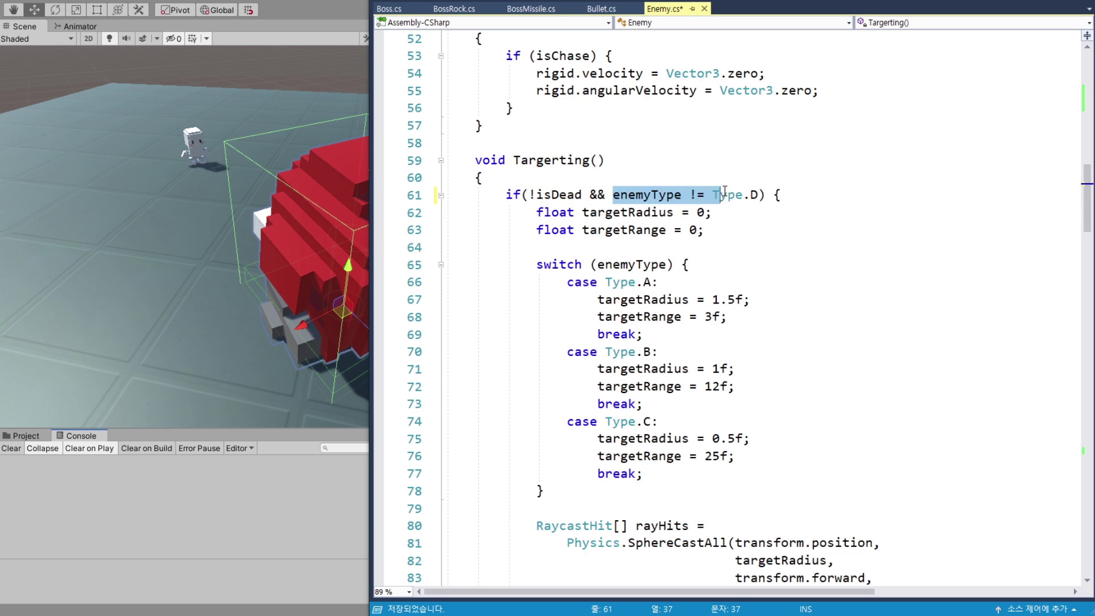
pyautogui.click(758, 195)
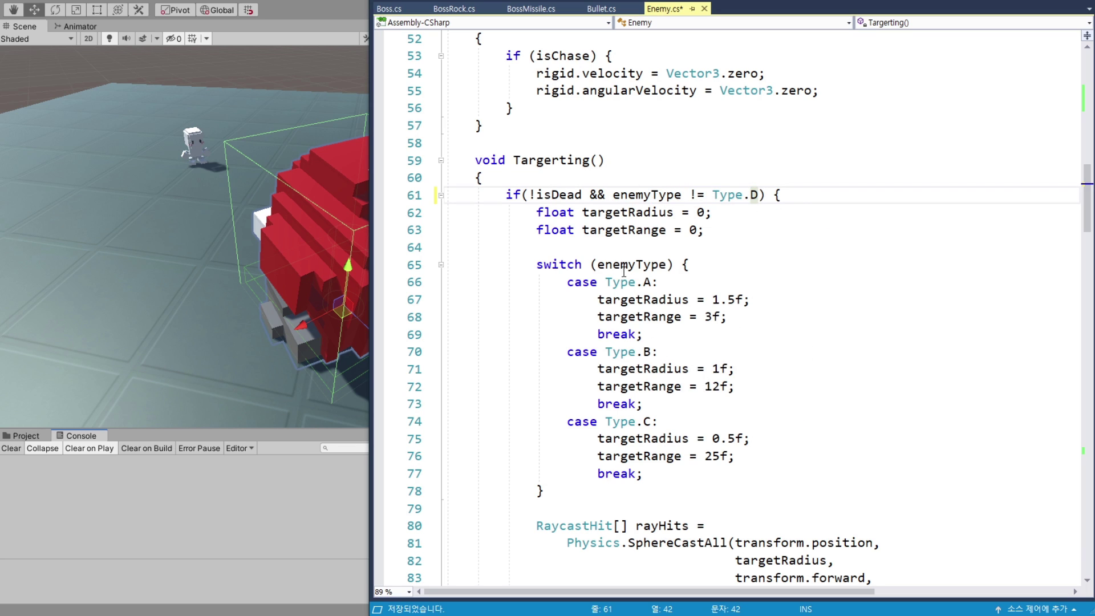
# In Boss.cs, open Update with an if (isDead) { } block and begin typing Stop inside.
pyautogui.hotkey('ctrl', 'Tab')
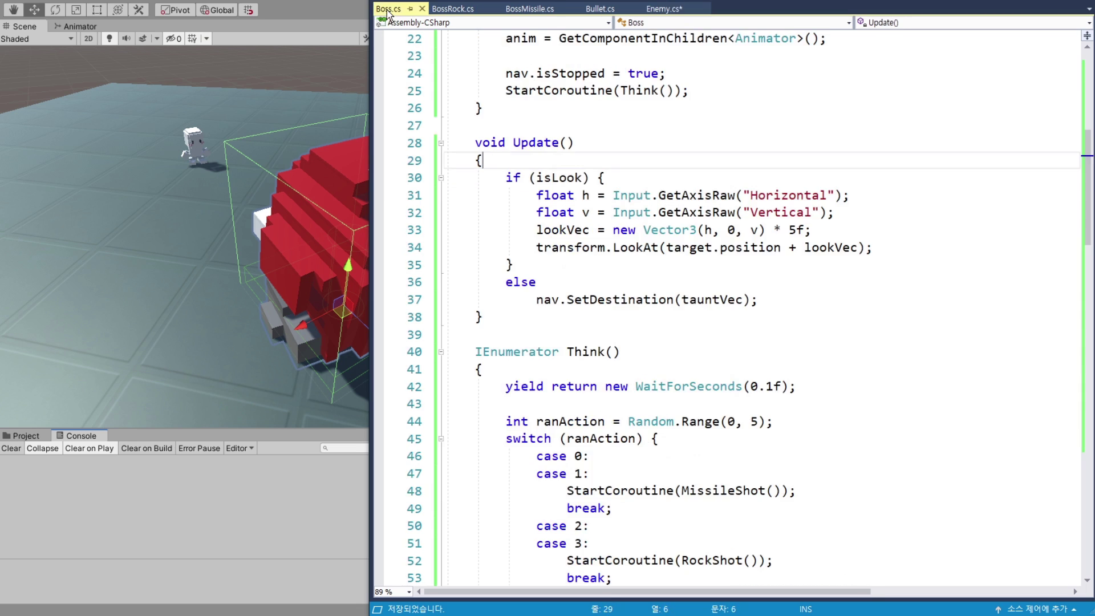
pyautogui.press('Return')
pyautogui.press('BackSpace')
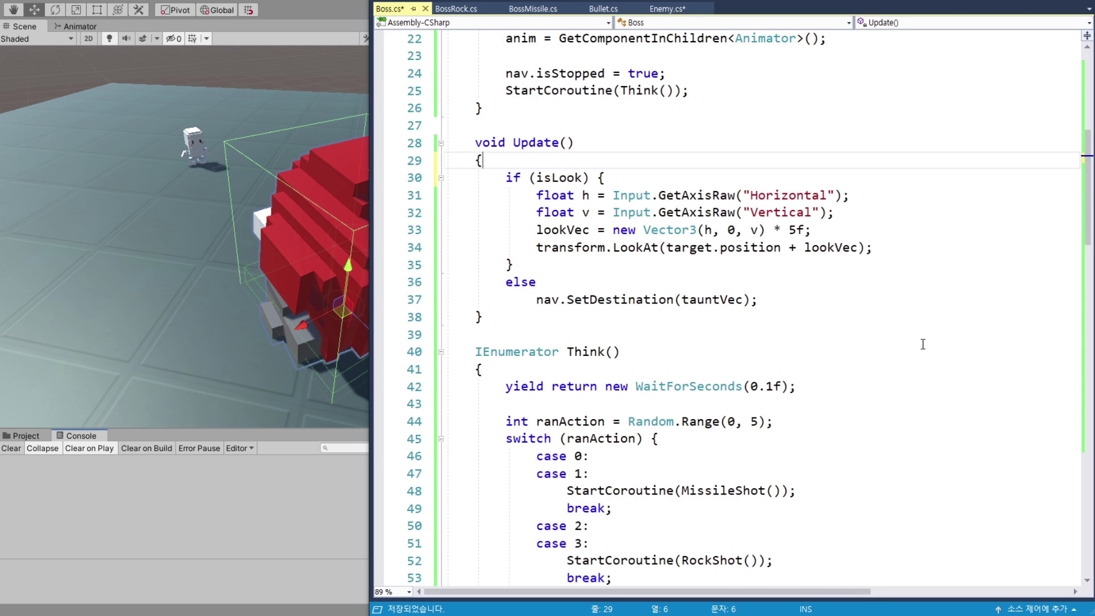
pyautogui.press('Return')
pyautogui.write('if (isDead)')
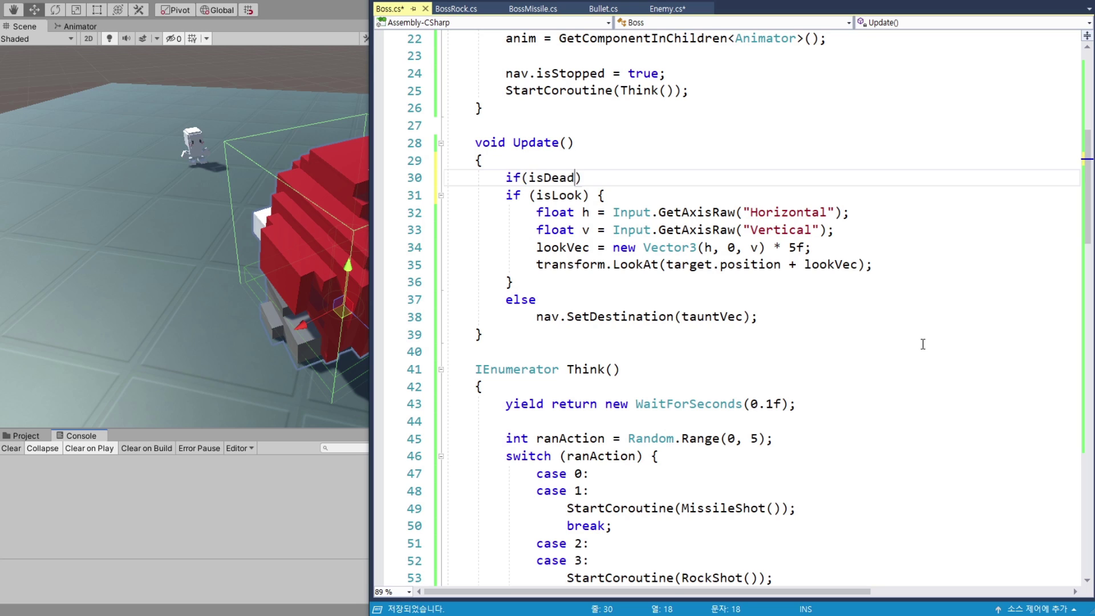
pyautogui.write(' {')
pyautogui.press('Return')
pyautogui.press('Down')
pyautogui.press('End')
pyautogui.press('Return')
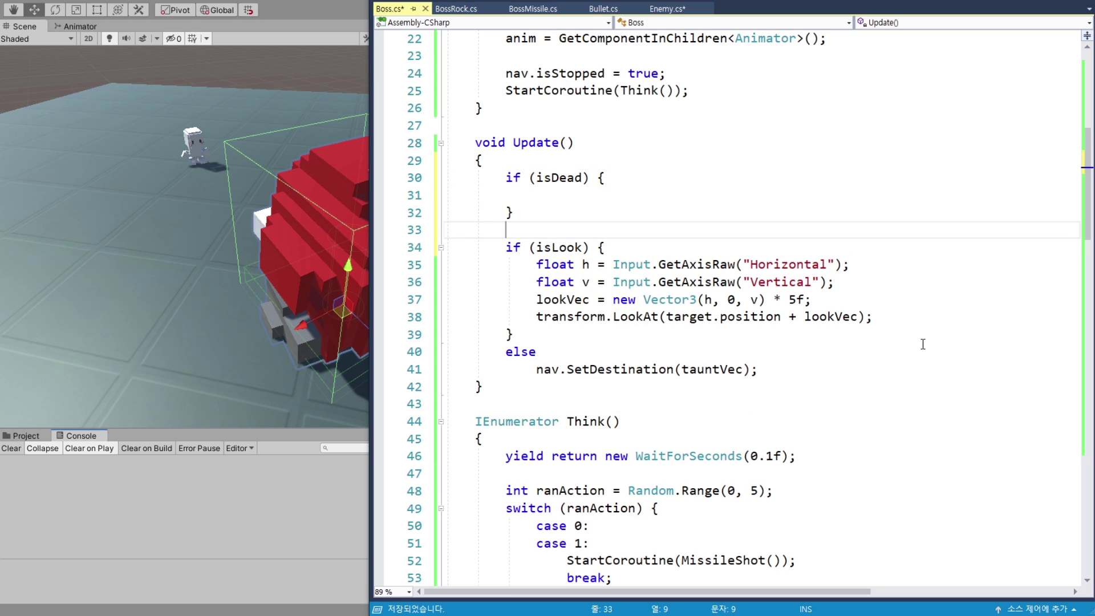
pyautogui.click(604, 196)
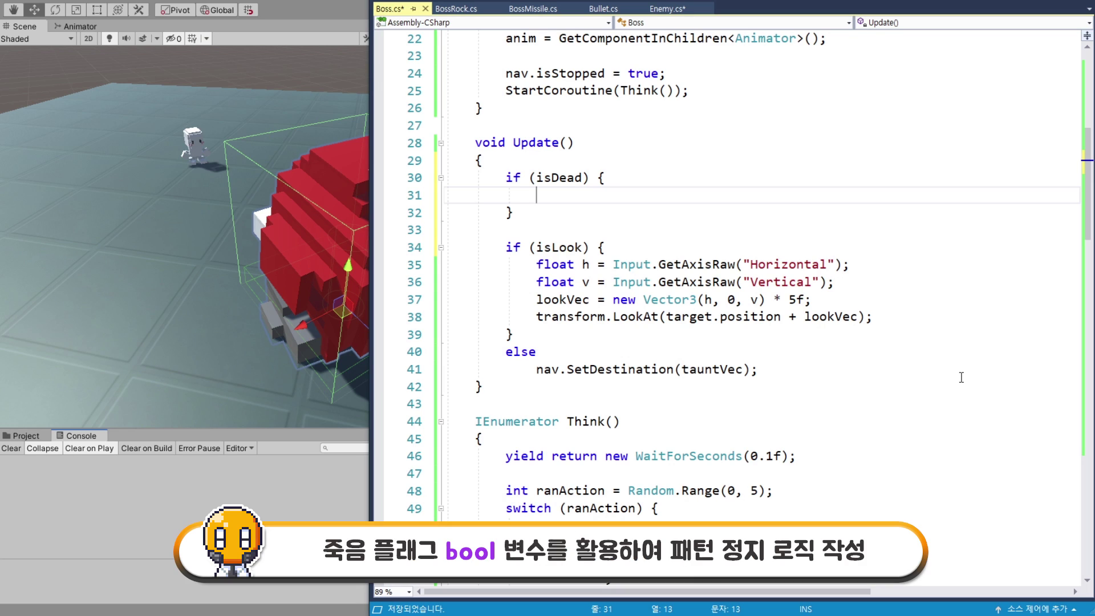
pyautogui.write('S')
pyautogui.write('top')
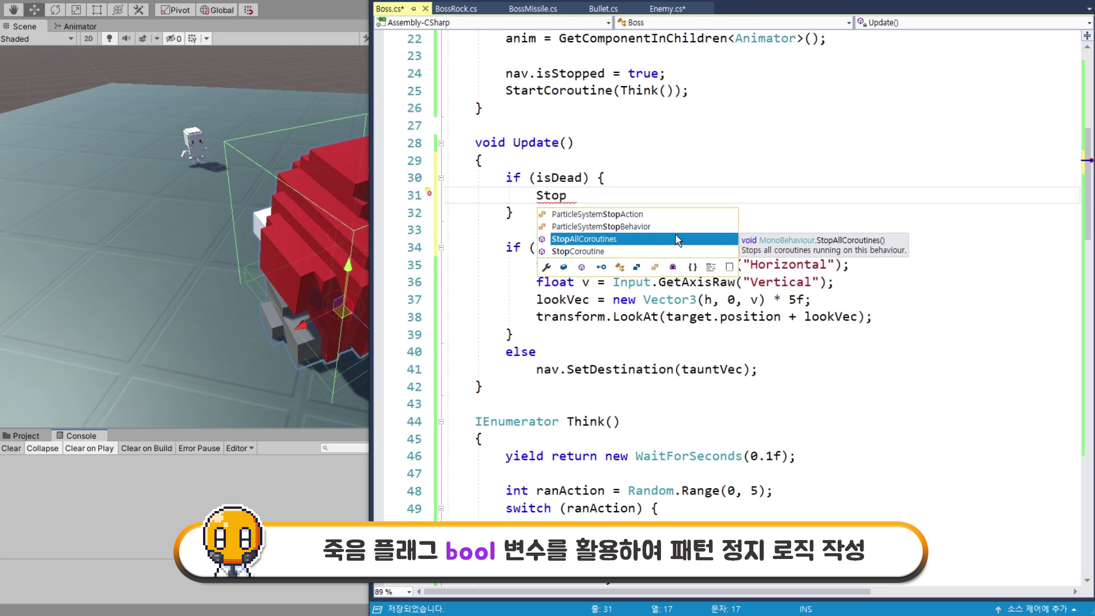
# Finish the isDead branch with StopAllCoroutines(); and return;, then save Boss.cs.
pyautogui.doubleClick(610, 242)
pyautogui.write('();')
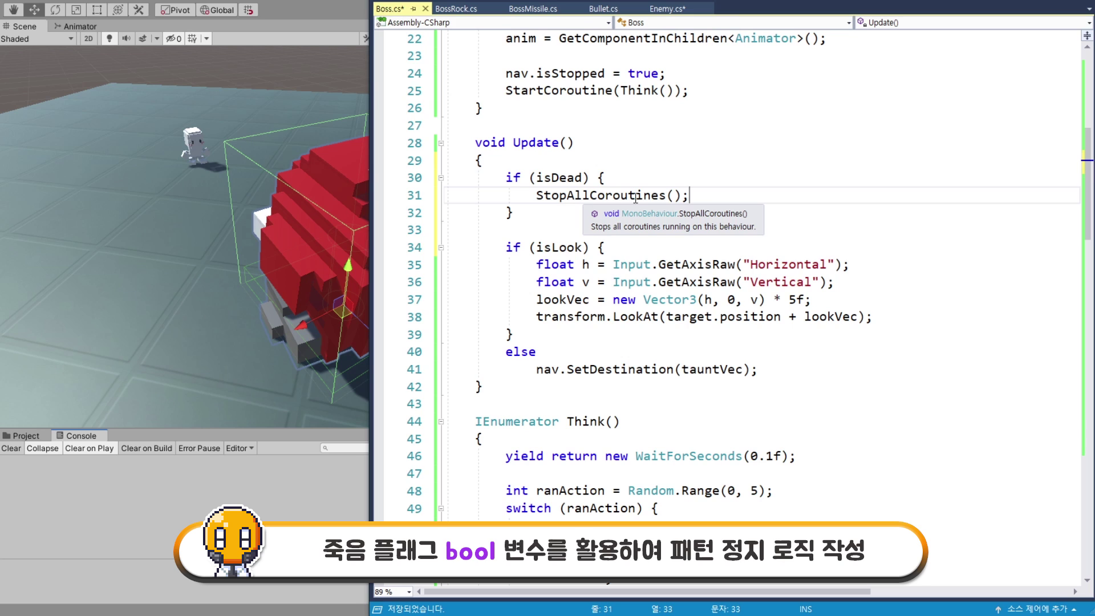
pyautogui.press('Return')
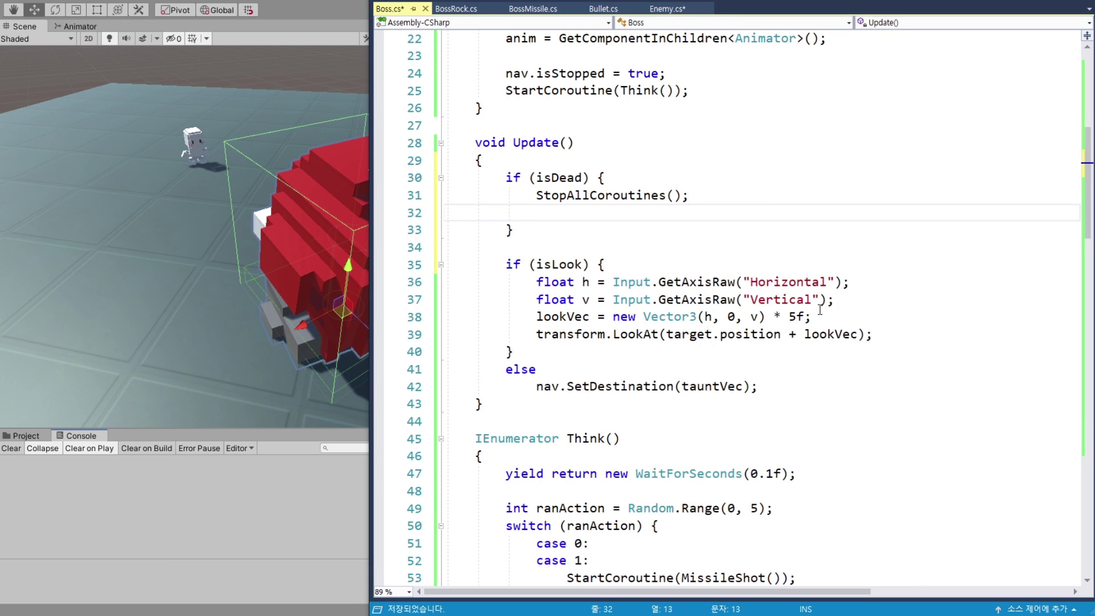
pyautogui.write('return')
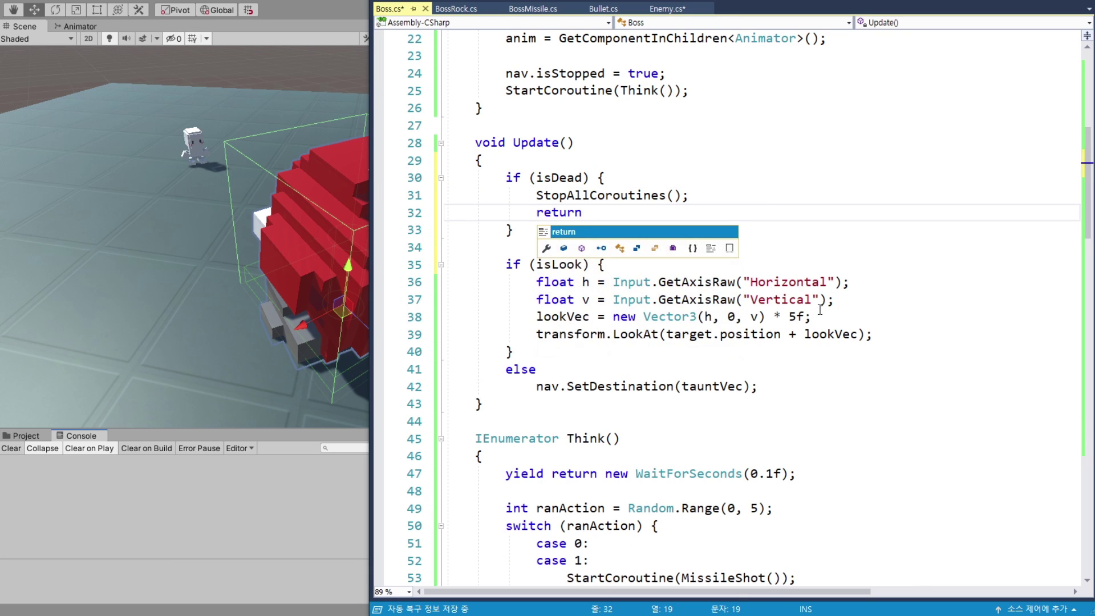
pyautogui.write(';')
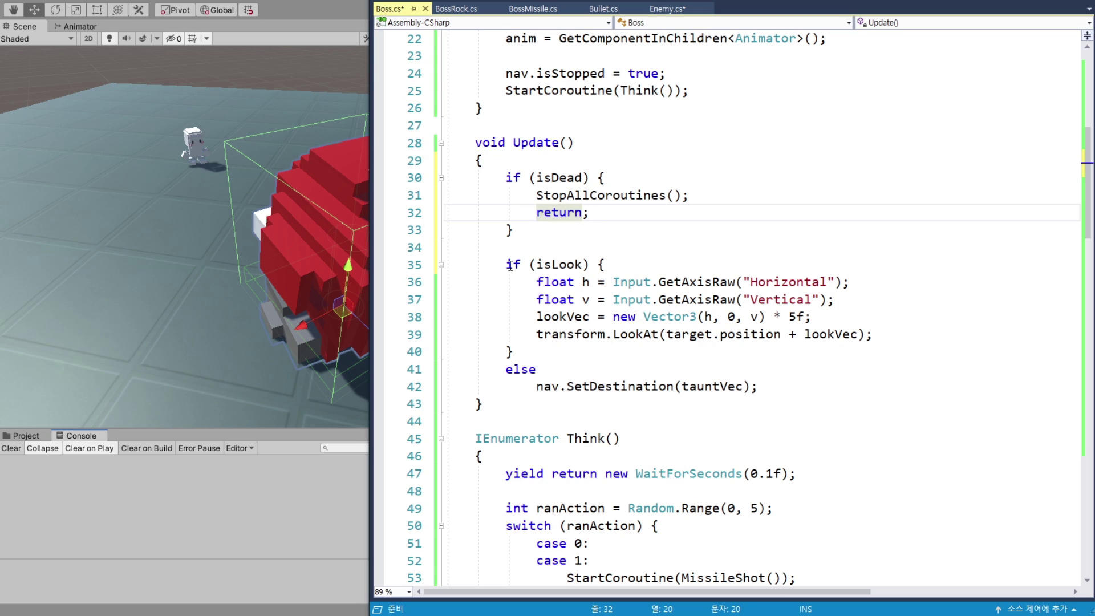
pyautogui.hotkey('ctrl', 's')
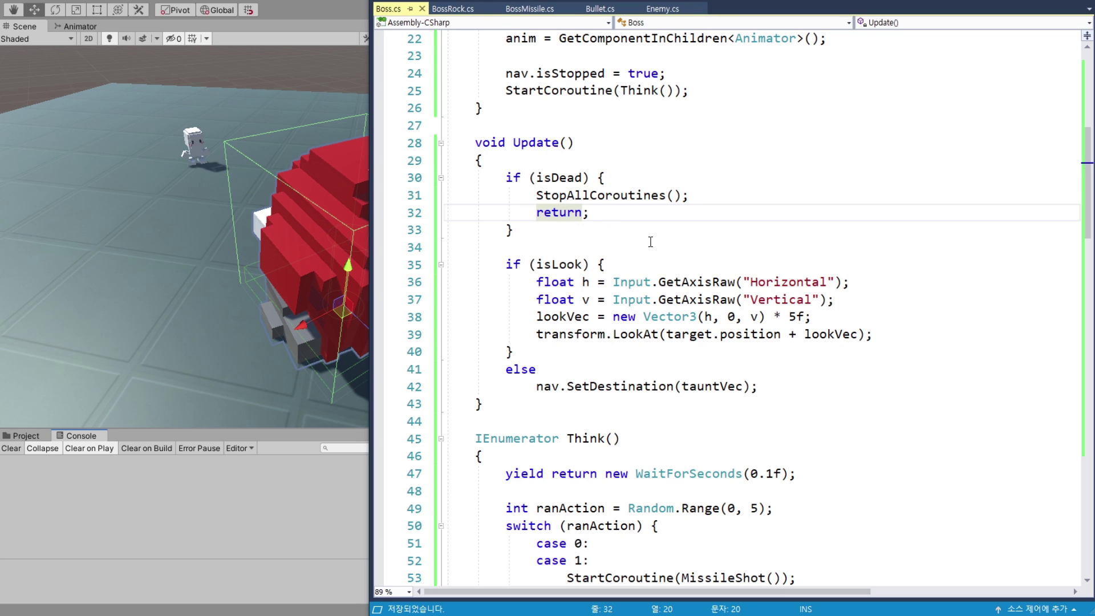
# Scroll through Boss.cs to RockShot and copy its isLook = false line.
pyautogui.scroll(1, 654, 239)
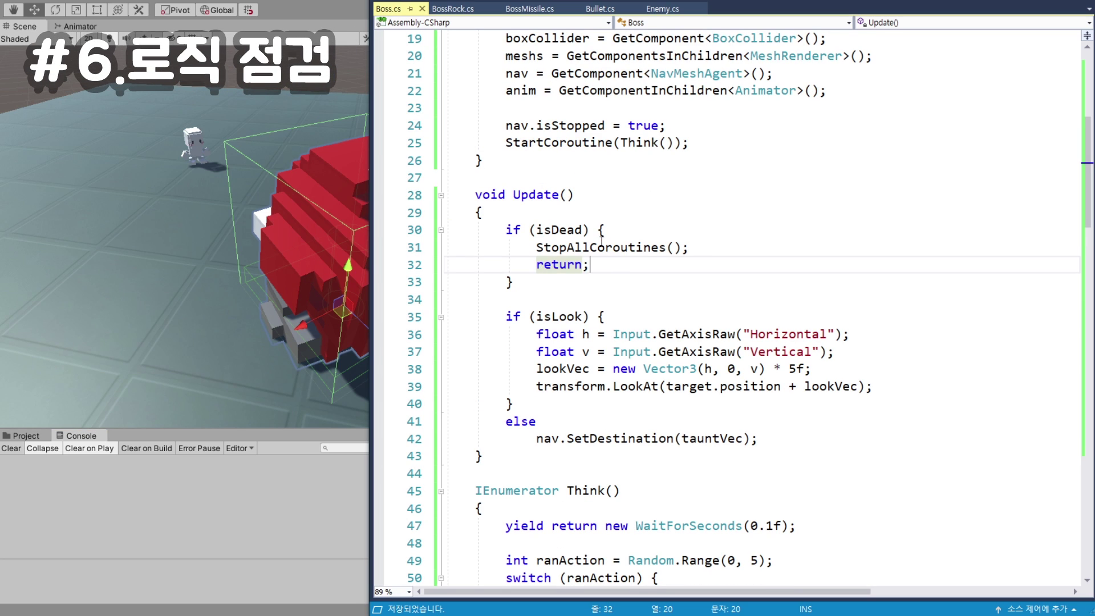
pyautogui.scroll(2, 728, 208)
pyautogui.scroll(3, 691, 203)
pyautogui.scroll(-2, 684, 219)
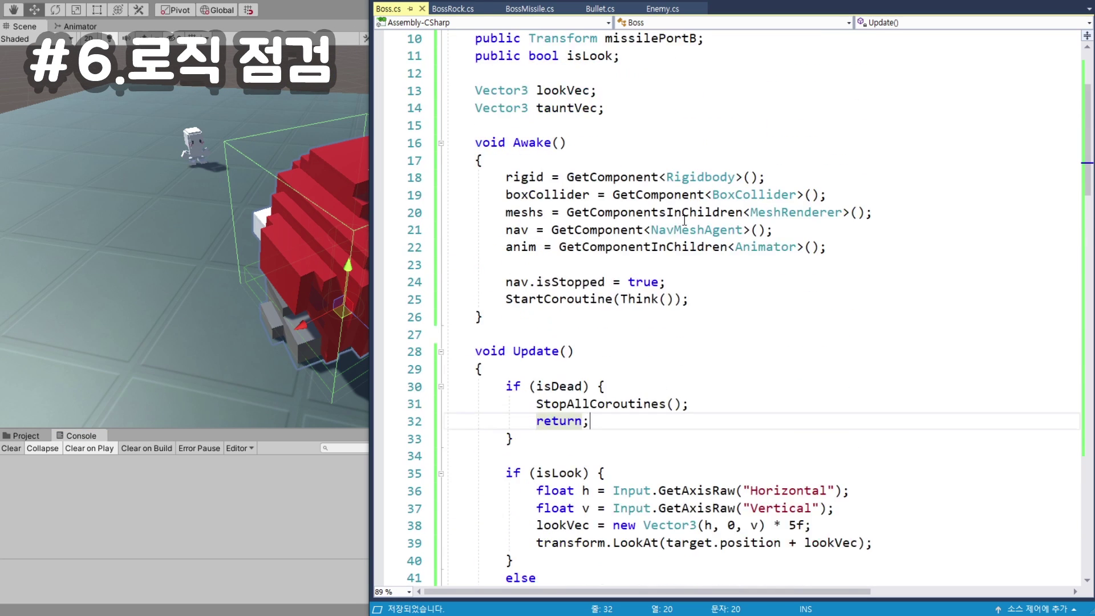
pyautogui.scroll(-1, 684, 220)
pyautogui.scroll(-3, 694, 252)
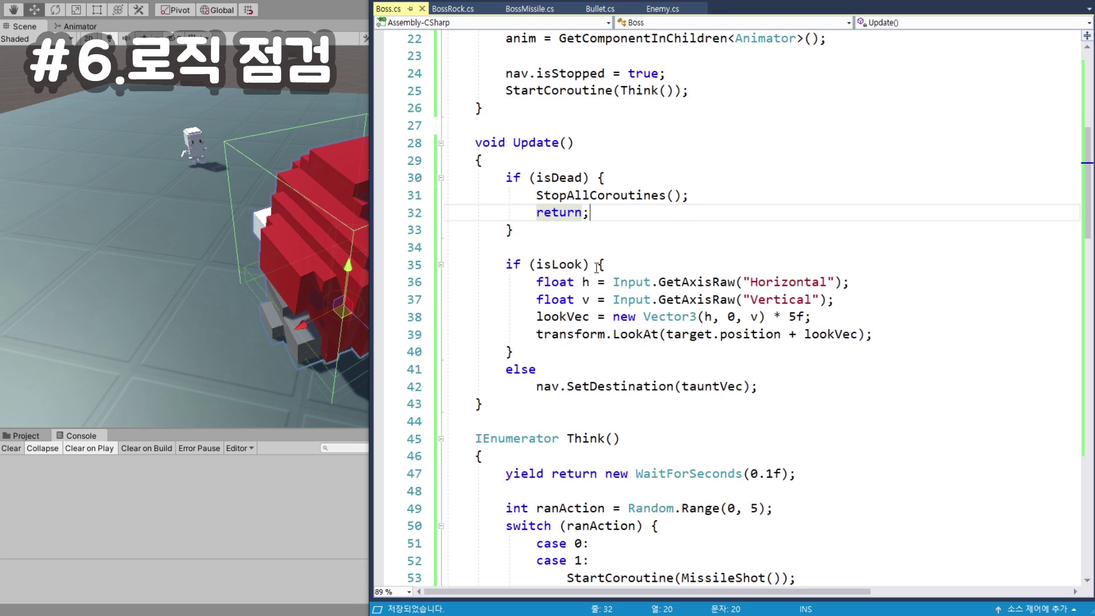
pyautogui.scroll(-5, 792, 284)
pyautogui.scroll(-1, 791, 293)
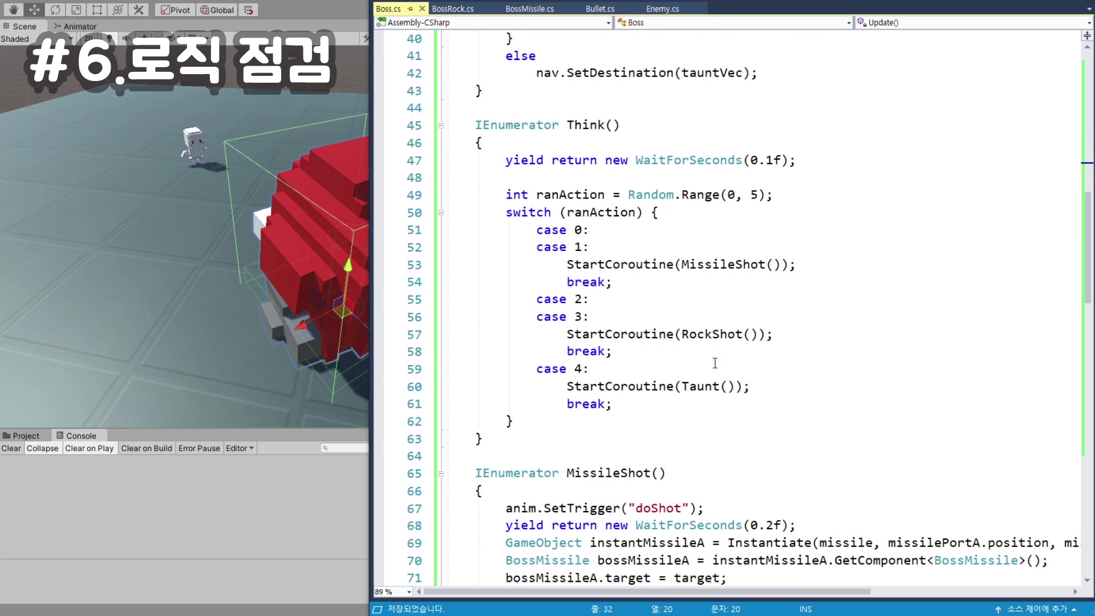
pyautogui.scroll(-4, 726, 320)
pyautogui.scroll(-2, 742, 321)
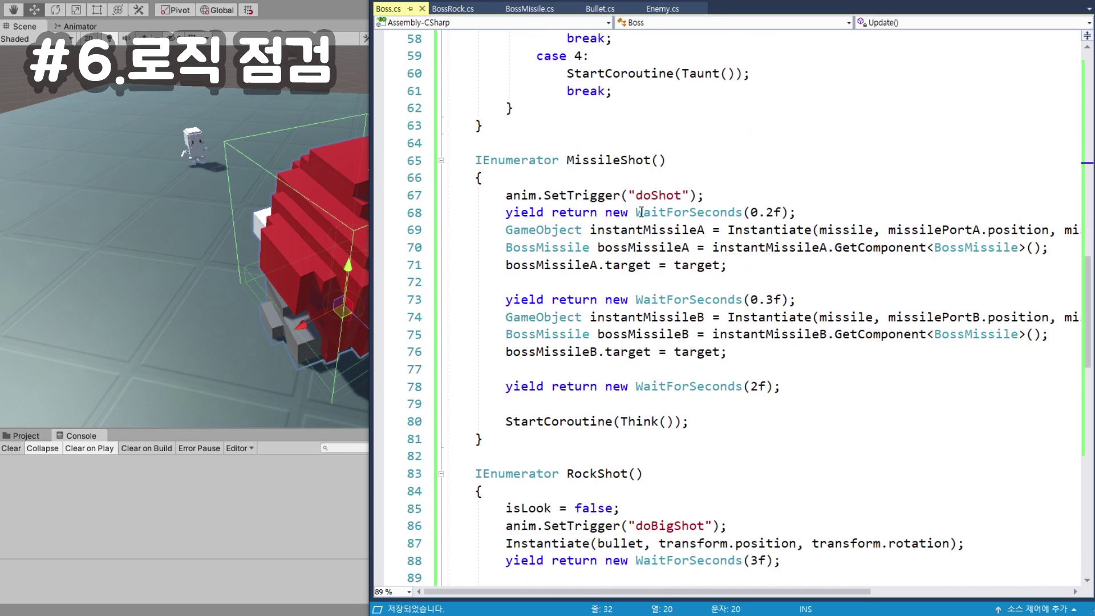
pyautogui.moveTo(503, 212); pyautogui.dragTo(727, 281)
pyautogui.moveTo(501, 317); pyautogui.dragTo(783, 351)
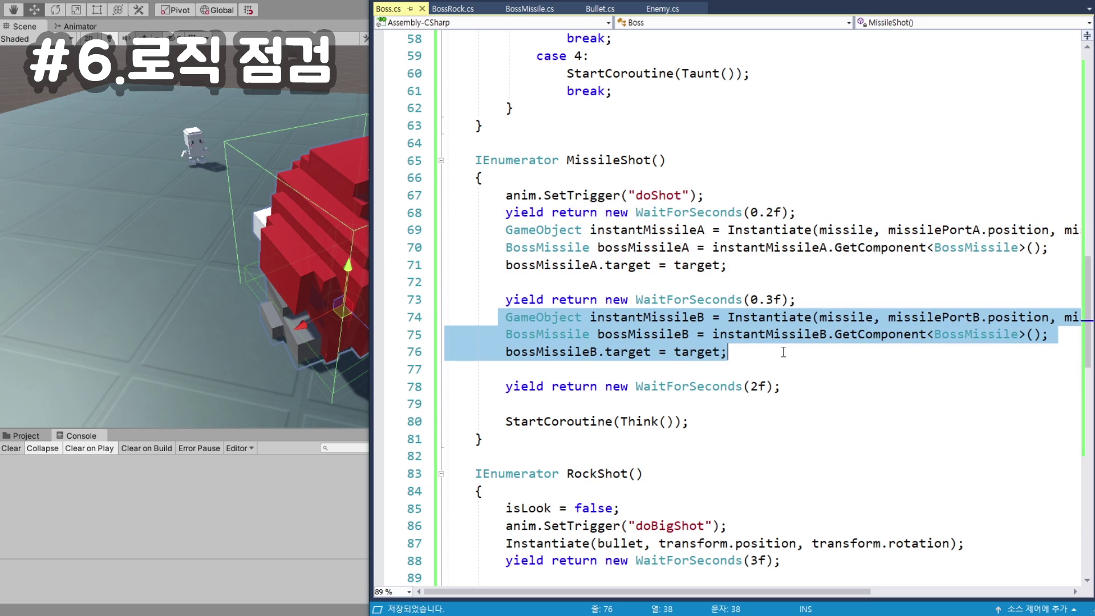
pyautogui.scroll(-1, 723, 350)
pyautogui.scroll(-2, 723, 349)
pyautogui.scroll(-2, 498, 264)
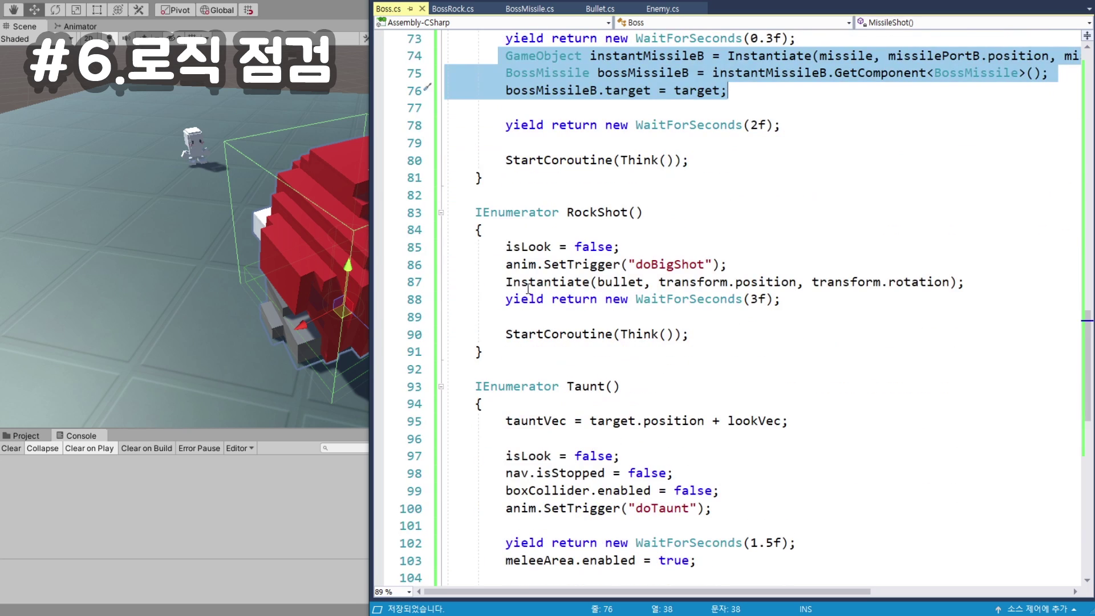
pyautogui.moveTo(559, 213); pyautogui.dragTo(643, 212)
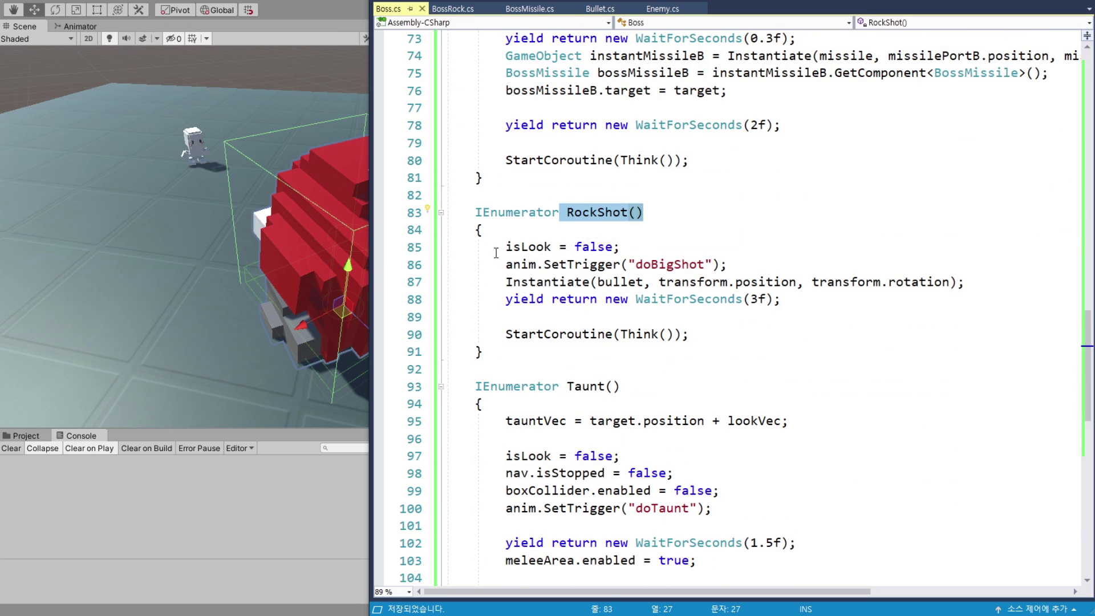
pyautogui.moveTo(494, 247); pyautogui.dragTo(620, 247)
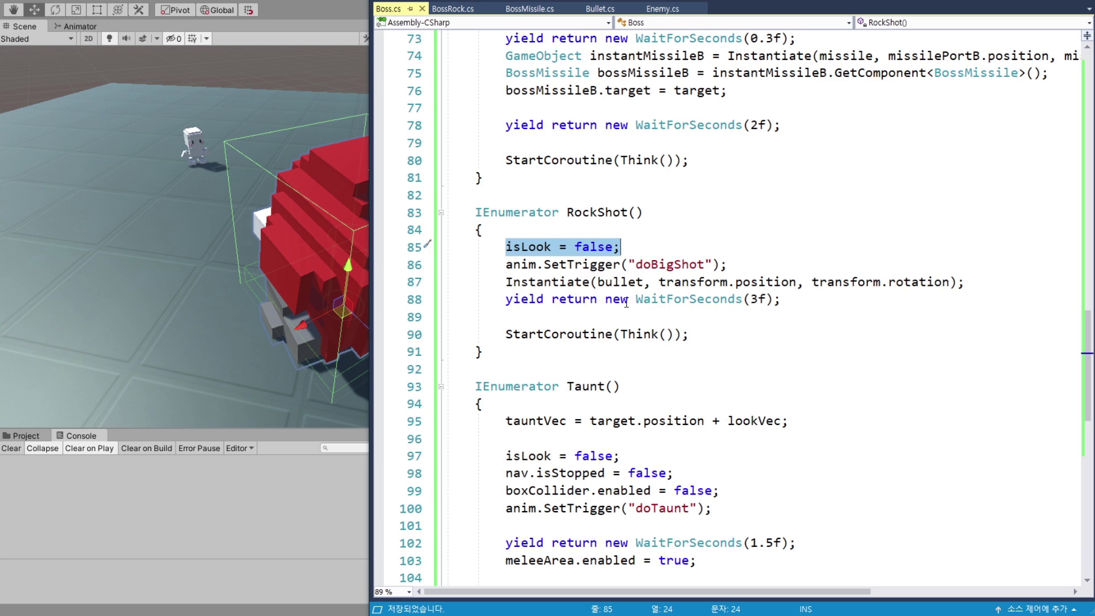
pyautogui.click(604, 230)
pyautogui.scroll(-1, 593, 222)
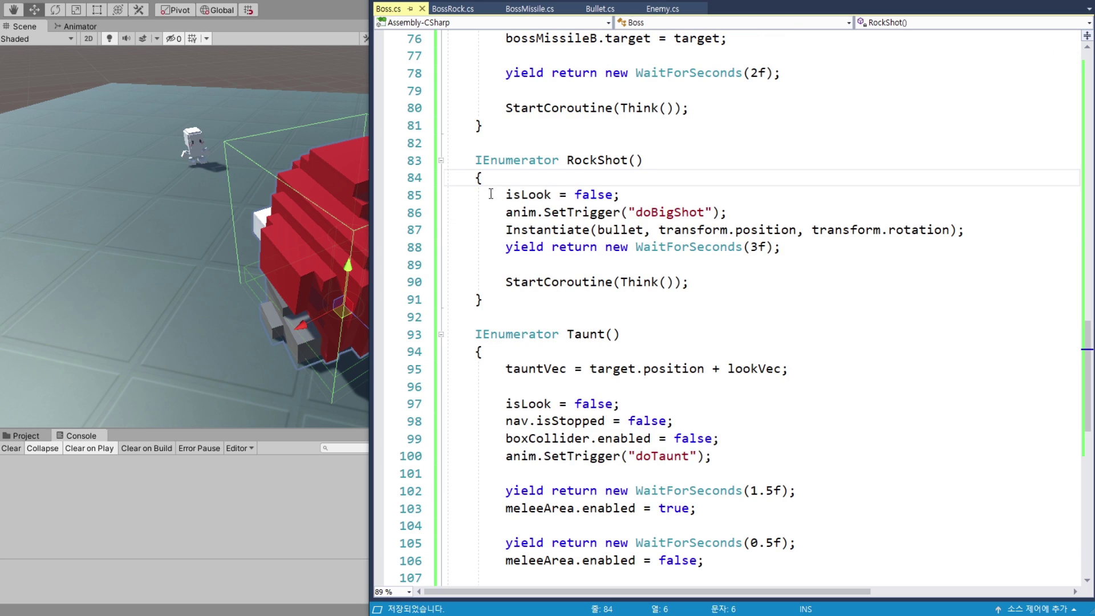
pyautogui.moveTo(507, 195); pyautogui.dragTo(639, 197)
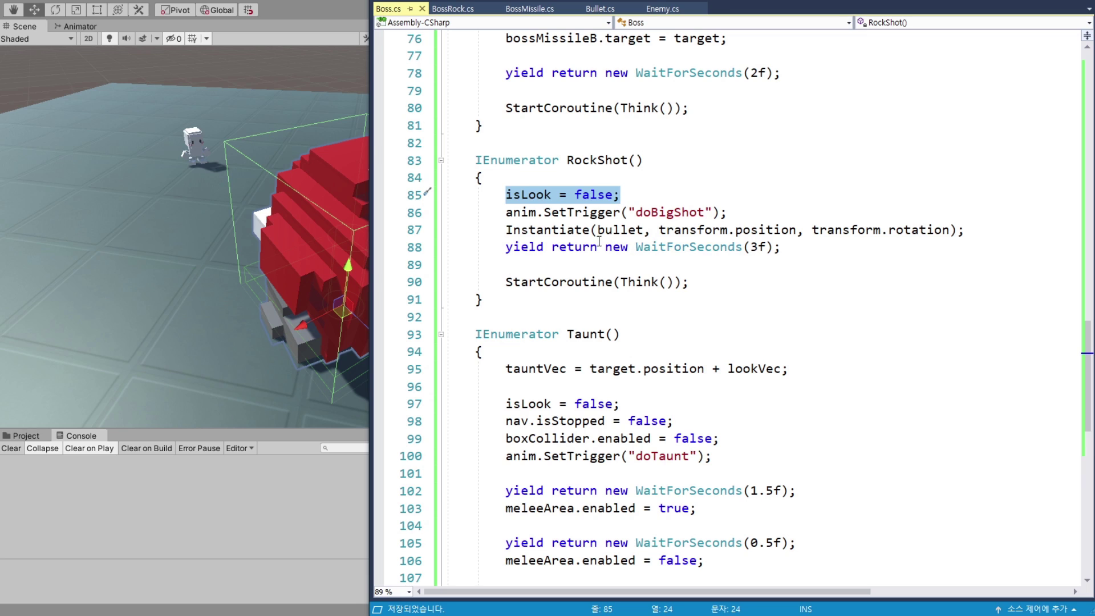
# Paste the line above StartCoroutine(Think()), change it to isLook = true, and save Boss.cs.
pyautogui.click(537, 265)
pyautogui.press('Return')
pyautogui.write('isLook = false;')
pyautogui.doubleClick(593, 282)
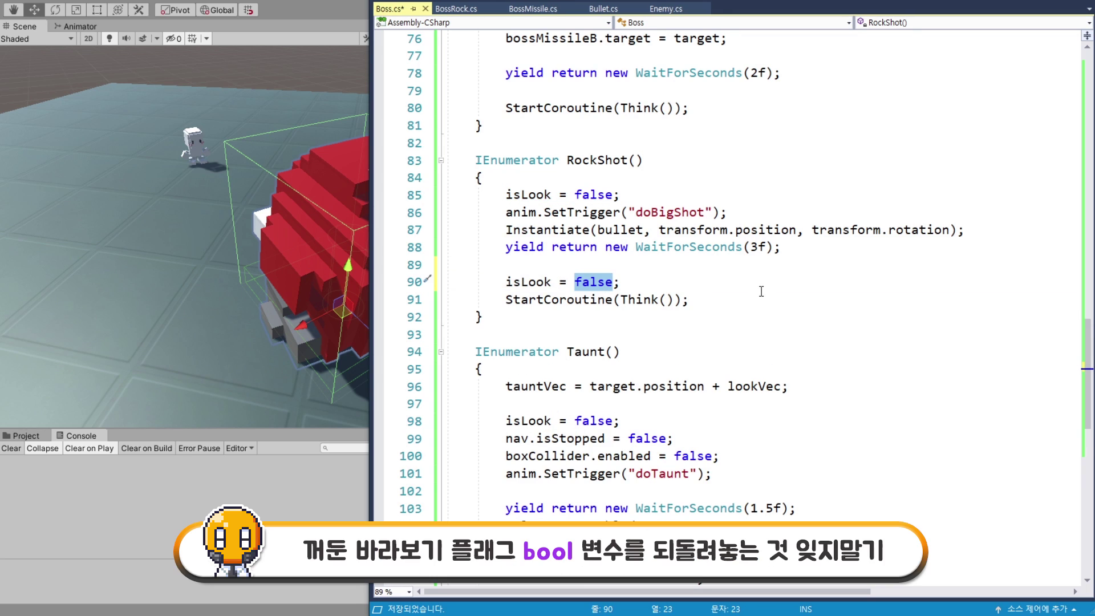
pyautogui.write('true')
pyautogui.press('Escape')
pyautogui.hotkey('ctrl', 's')
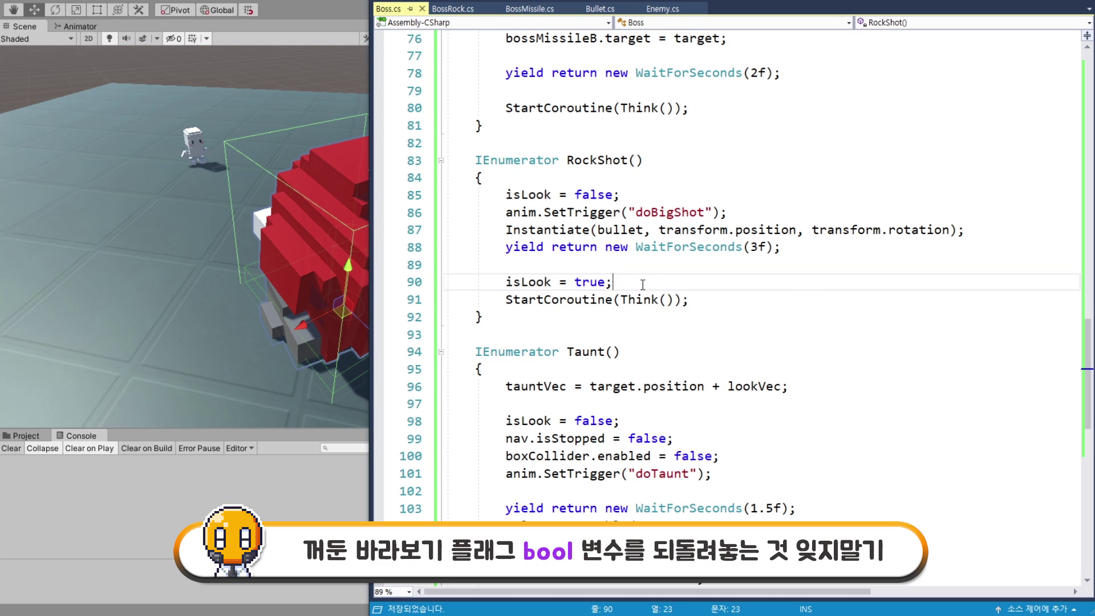
# Review the Taunt() coroutine's look, stopping, collider and melee area toggle lines.
pyautogui.press('Home')
pyautogui.hotkey('shift', 'End')
pyautogui.press('End')
pyautogui.scroll(-4, 703, 282)
pyautogui.click(567, 143)
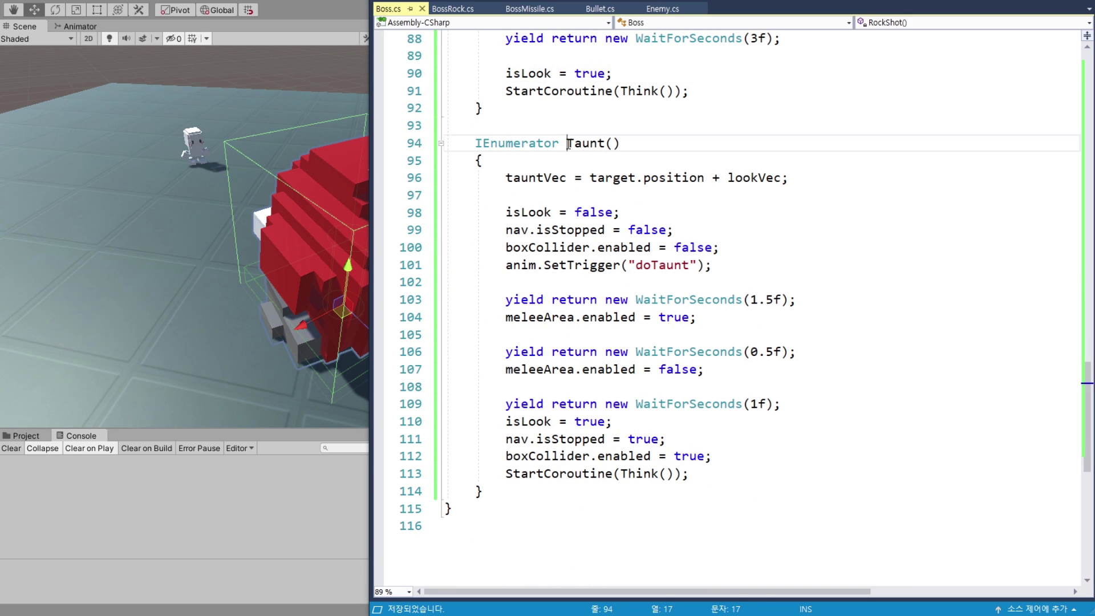
pyautogui.moveTo(568, 144); pyautogui.dragTo(632, 143)
pyautogui.click(631, 143)
pyautogui.moveTo(504, 212); pyautogui.dragTo(720, 248)
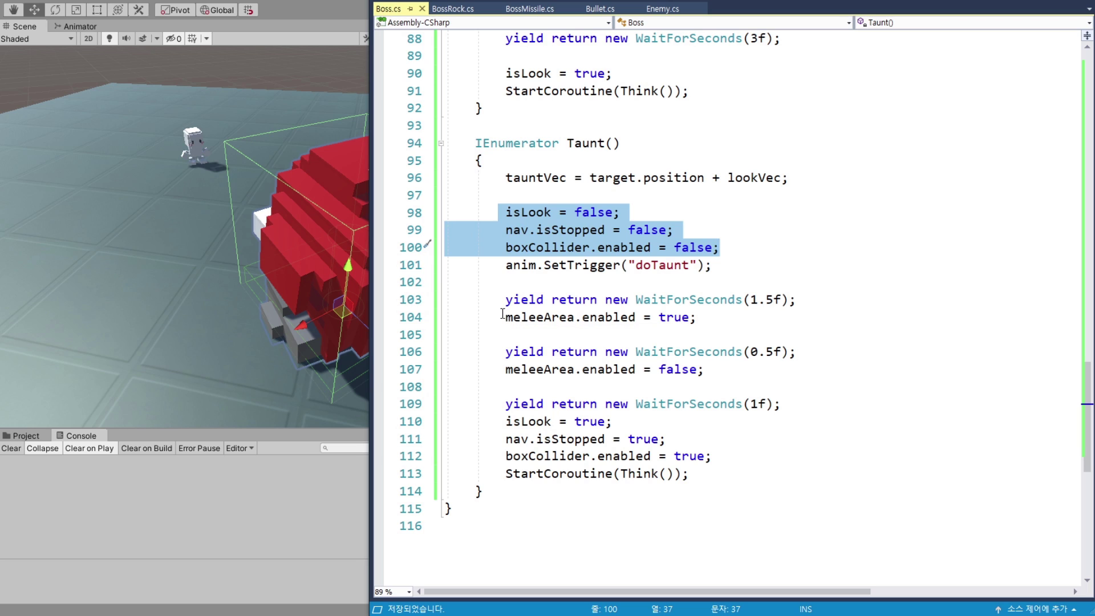
pyautogui.moveTo(503, 301); pyautogui.dragTo(704, 369)
pyautogui.click(517, 438)
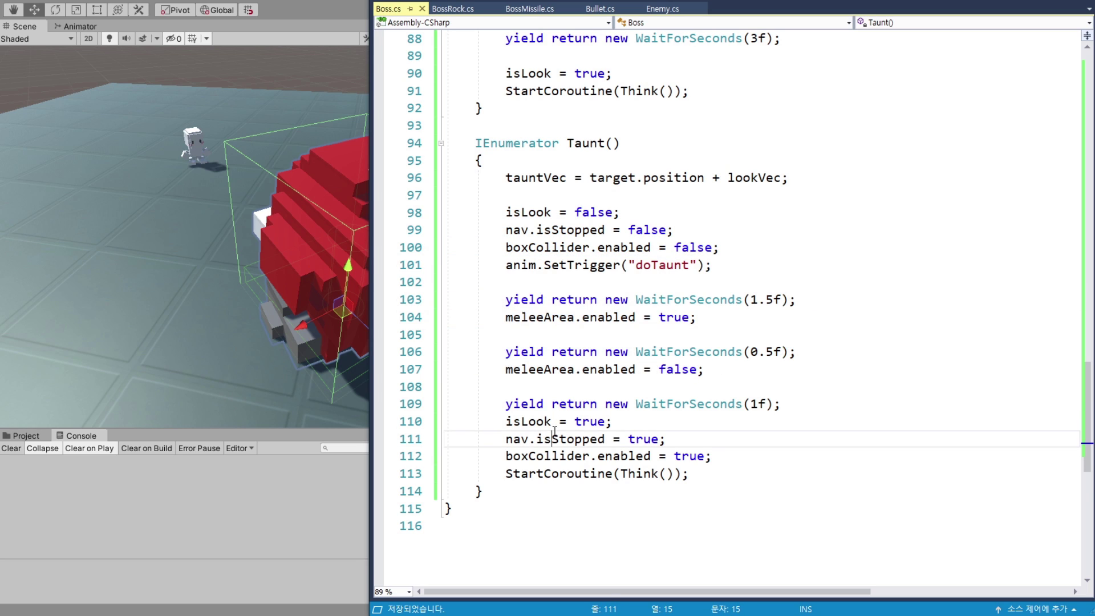
pyautogui.moveTo(504, 423); pyautogui.dragTo(782, 456)
pyautogui.click(721, 474)
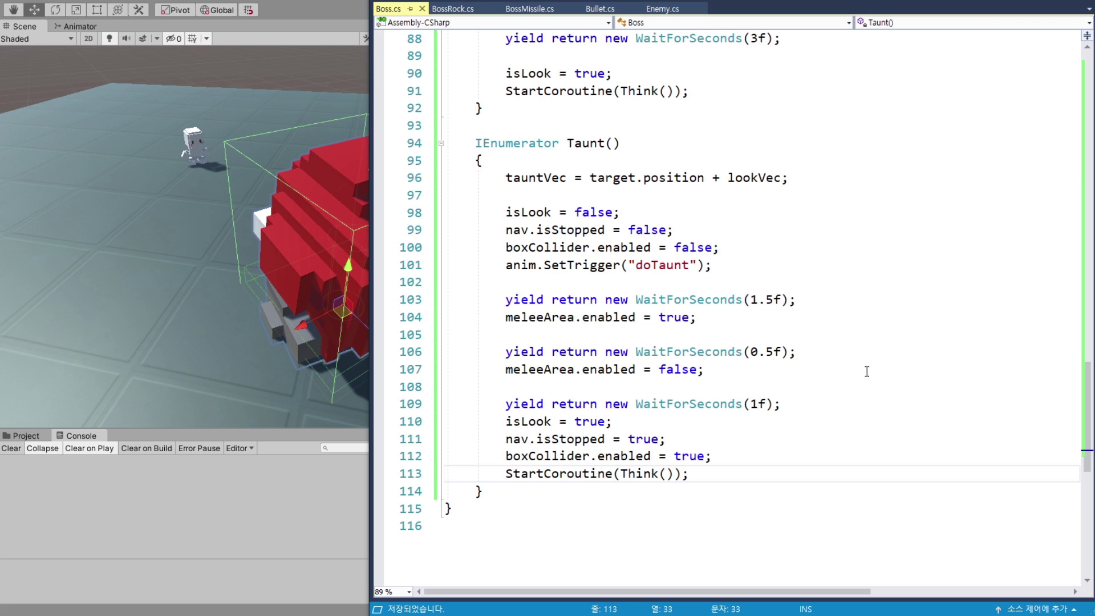
# Scroll back up to the tauntVec declaration and place the caret after it.
pyautogui.scroll(6, 865, 370)
pyautogui.scroll(7, 867, 388)
pyautogui.scroll(7, 855, 389)
pyautogui.scroll(6, 856, 389)
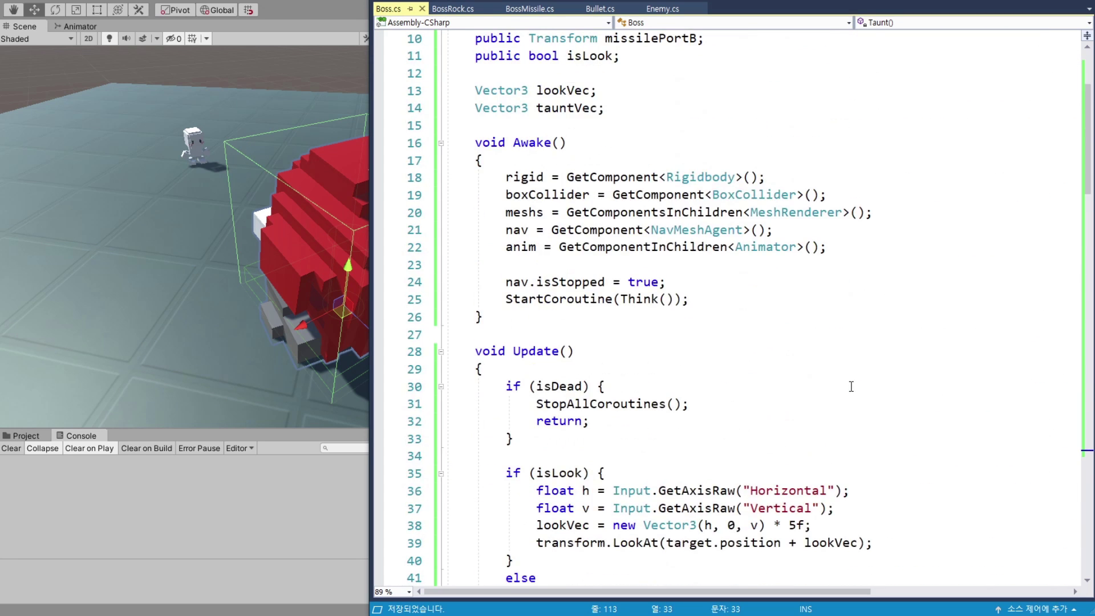
pyautogui.scroll(3, 848, 383)
pyautogui.click(624, 258)
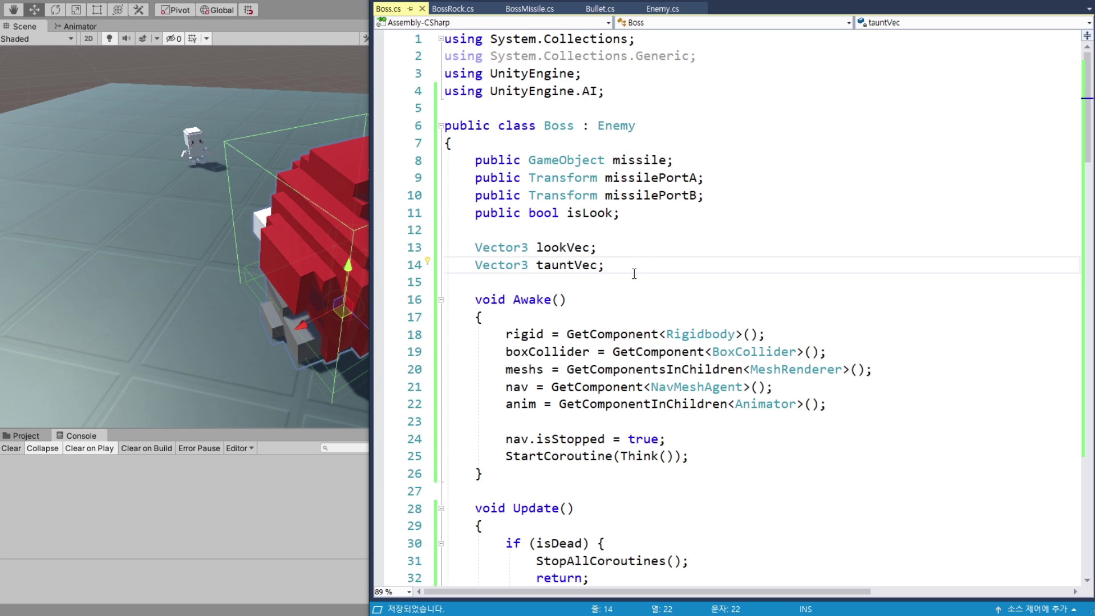
# Play-test in Unity, orbiting the Scene view to watch Enemy D fire missiles and rocks, then stop.
pyautogui.click(305, 7)
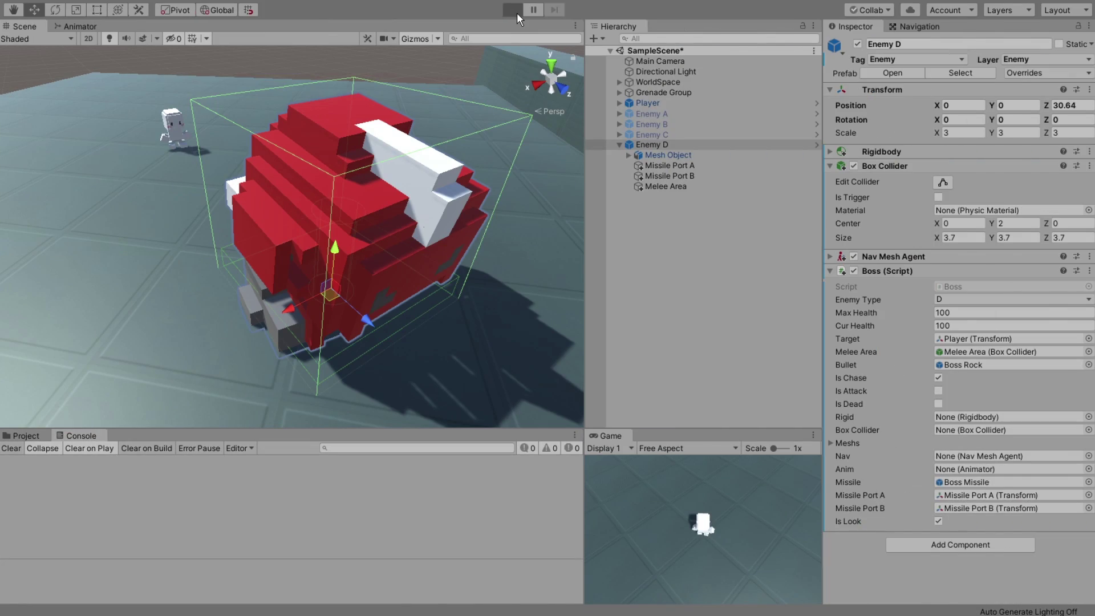
pyautogui.click(517, 13)
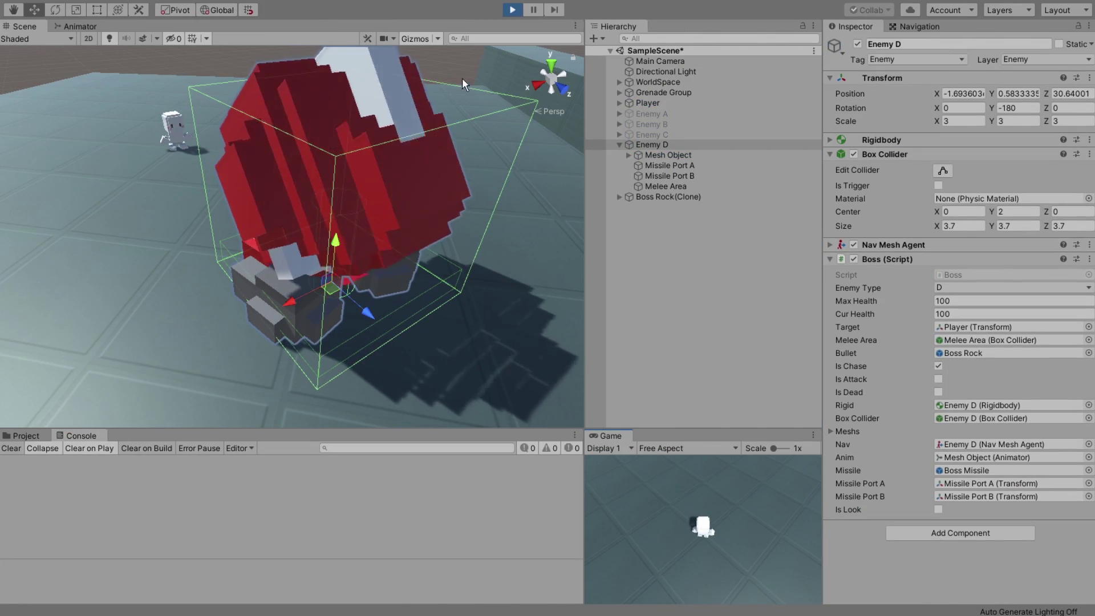
pyautogui.moveTo(462, 78); pyautogui.dragTo(361, 293, button='right')
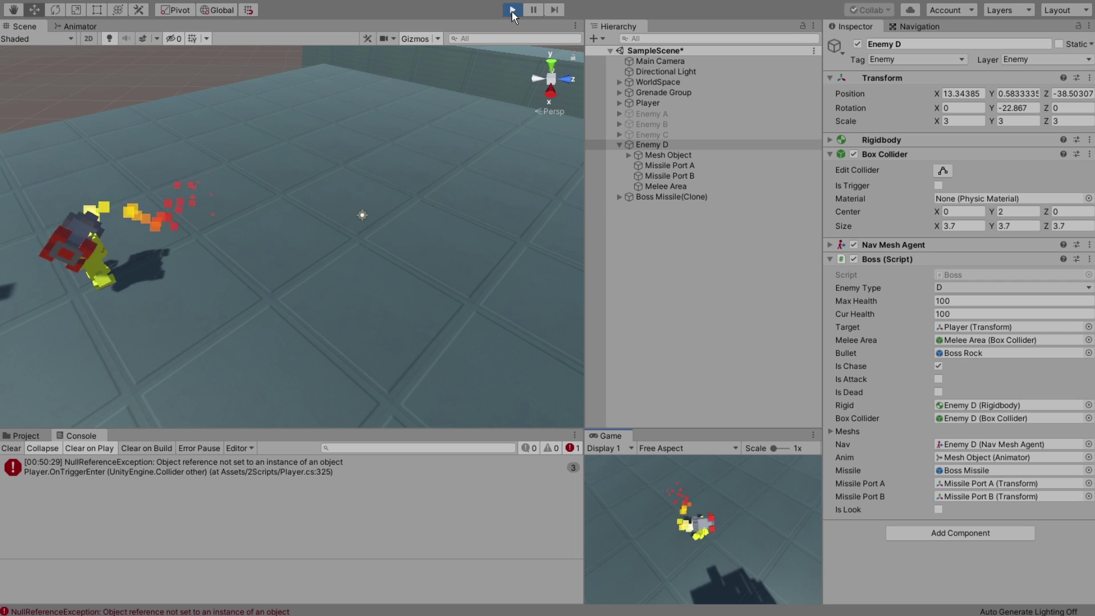
pyautogui.click(511, 12)
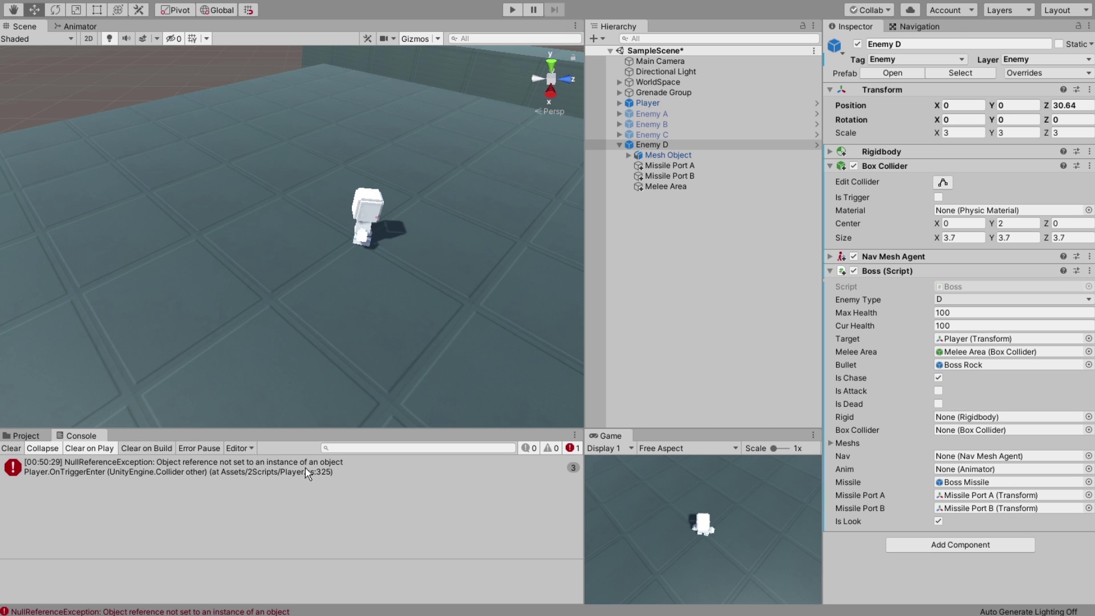
# Select the boss's Melee Area and frame it in the Scene view.
pyautogui.click(664, 188)
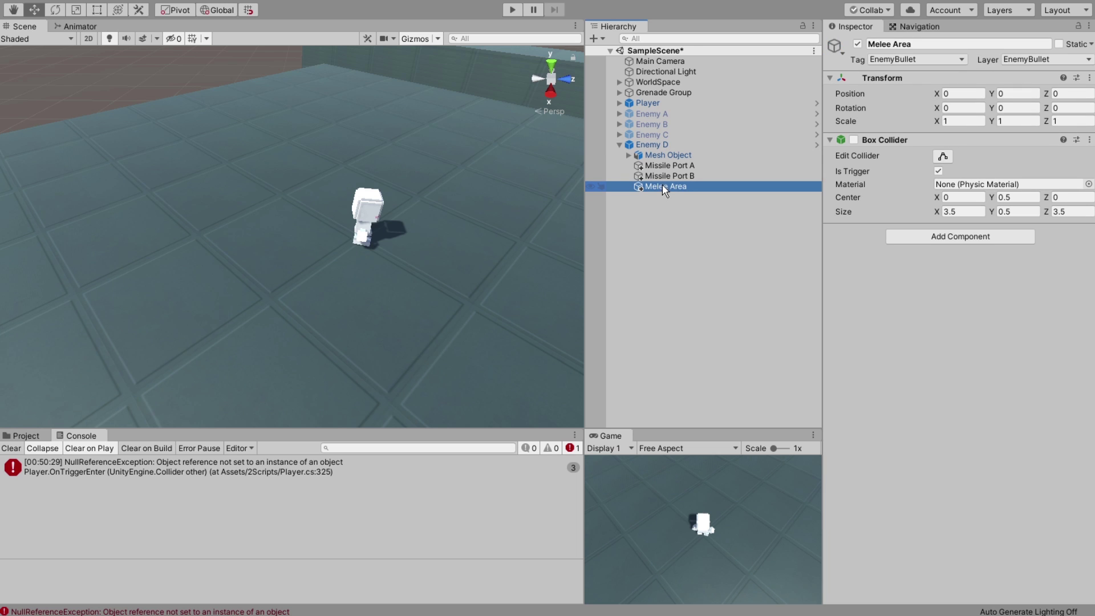
pyautogui.press('f')
pyautogui.moveTo(383, 285)
pyautogui.keyDown('alt'); pyautogui.mouseDown()
pyautogui.moveTo(72, 316)
pyautogui.moveTo(372, 192)
pyautogui.mouseUp(); pyautogui.keyUp('alt')
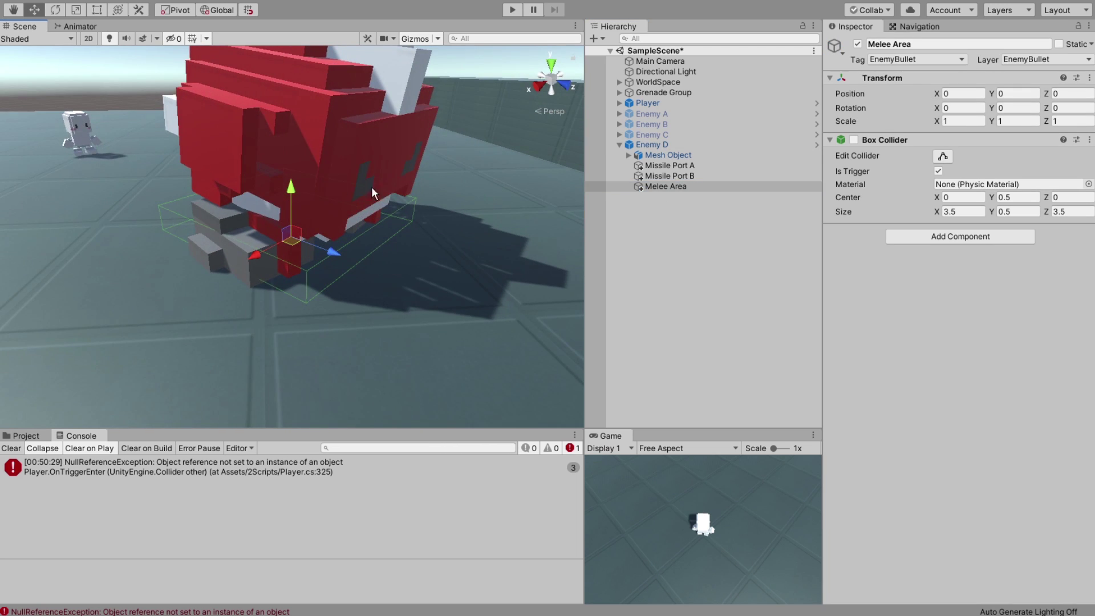
pyautogui.click(679, 190)
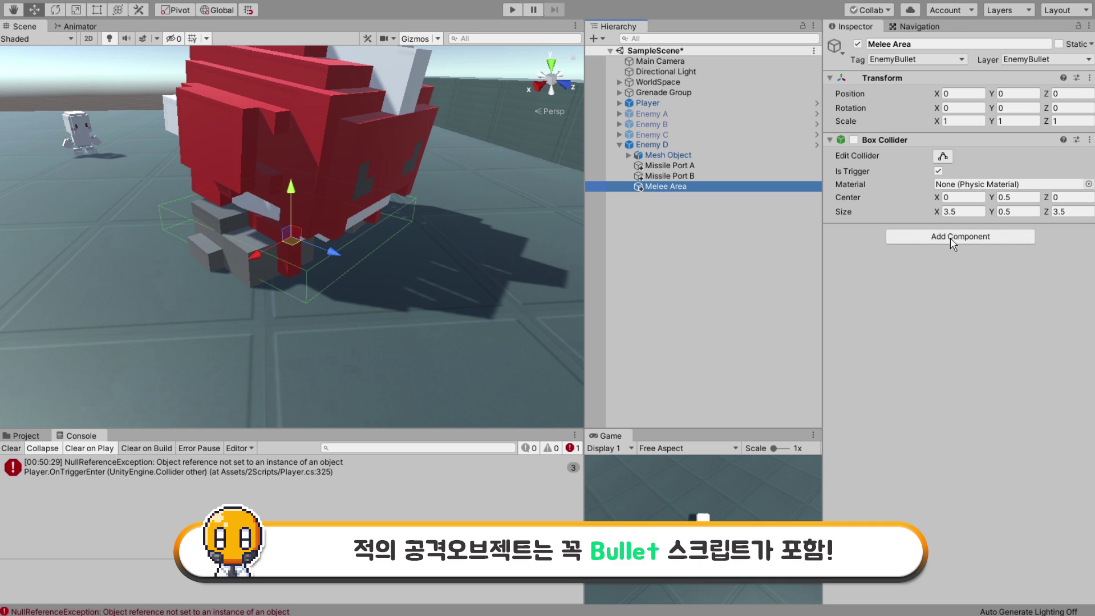
# Attach a Bullet script with Damage 25 and Is Melee ticked, then clear the Console.
pyautogui.click(948, 242)
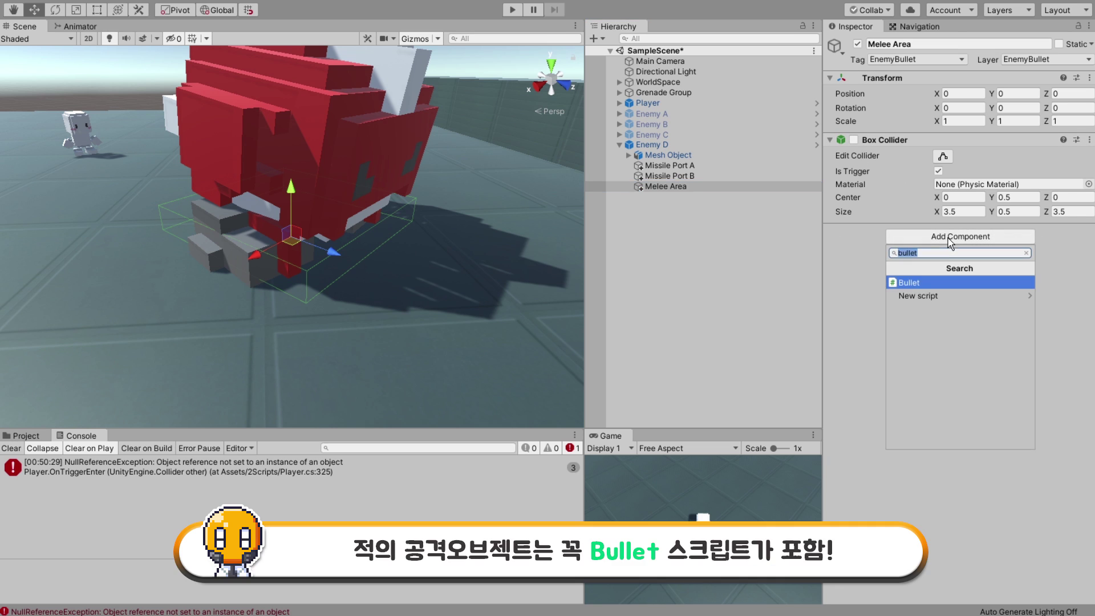
pyautogui.click(932, 282)
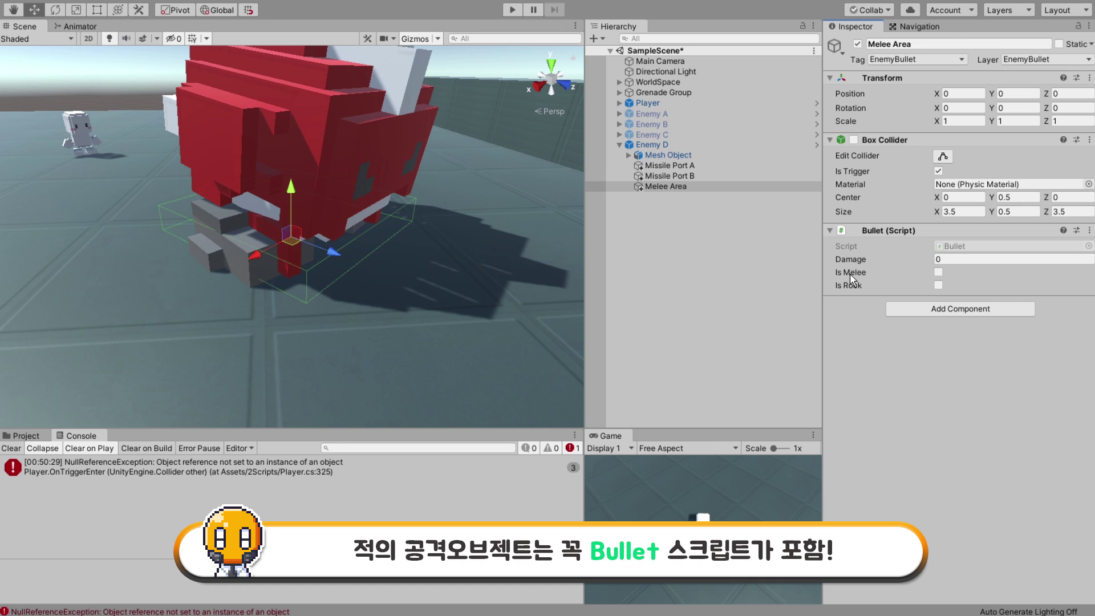
pyautogui.click(938, 272)
pyautogui.click(943, 259)
pyautogui.write('25')
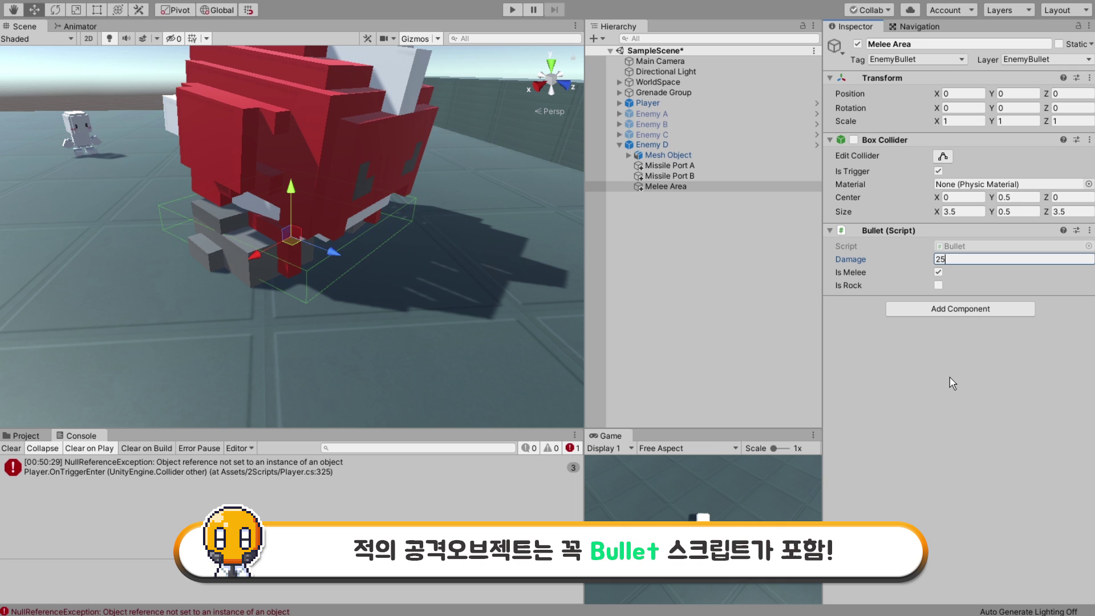
pyautogui.click(958, 373)
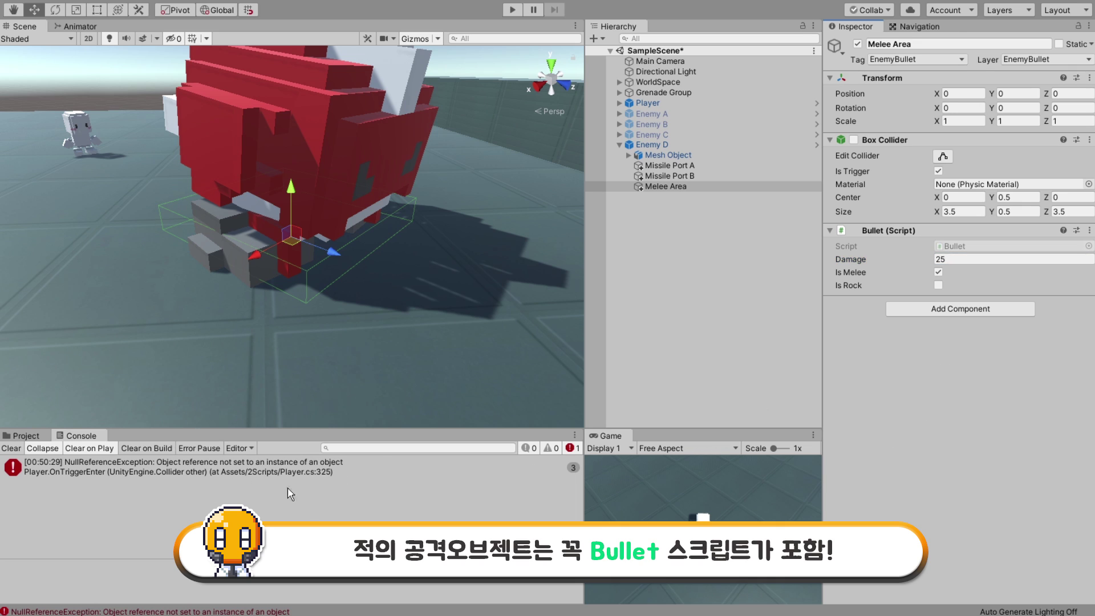
pyautogui.click(11, 448)
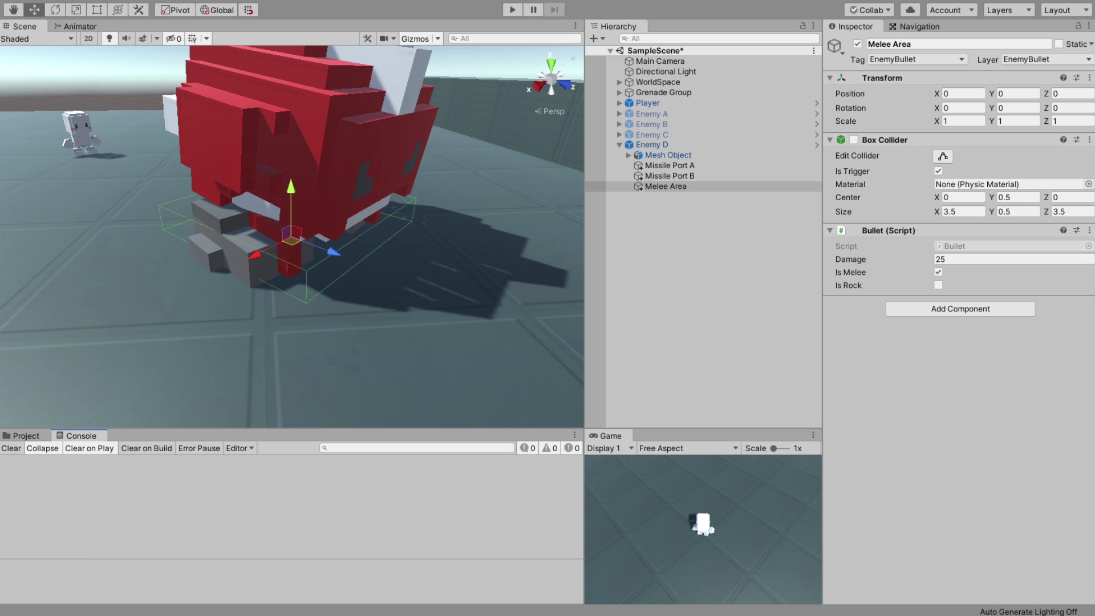
pyautogui.hotkey('alt', 'Tab')
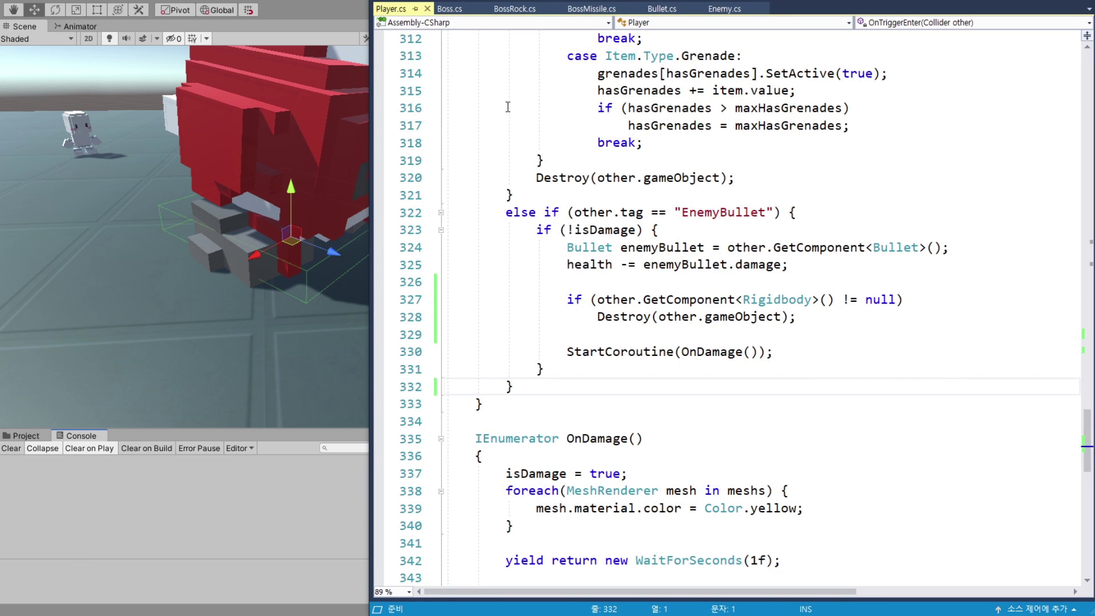
# Cut the Rigidbody Destroy check out of the !isDamage block in OnTriggerEnter.
pyautogui.click(592, 213)
pyautogui.press('End')
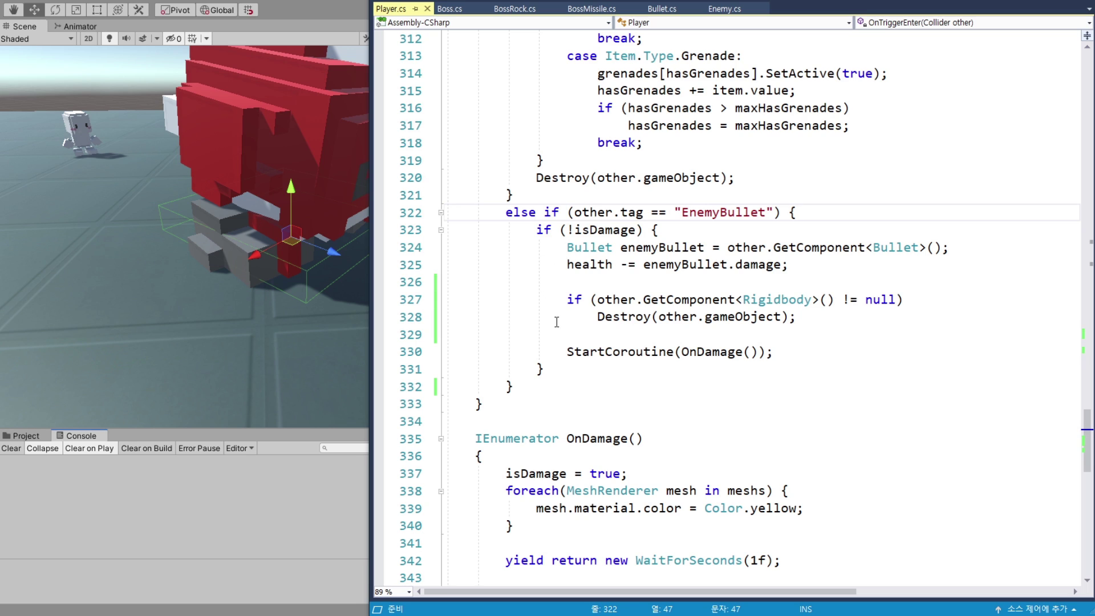
pyautogui.moveTo(567, 300); pyautogui.dragTo(797, 317)
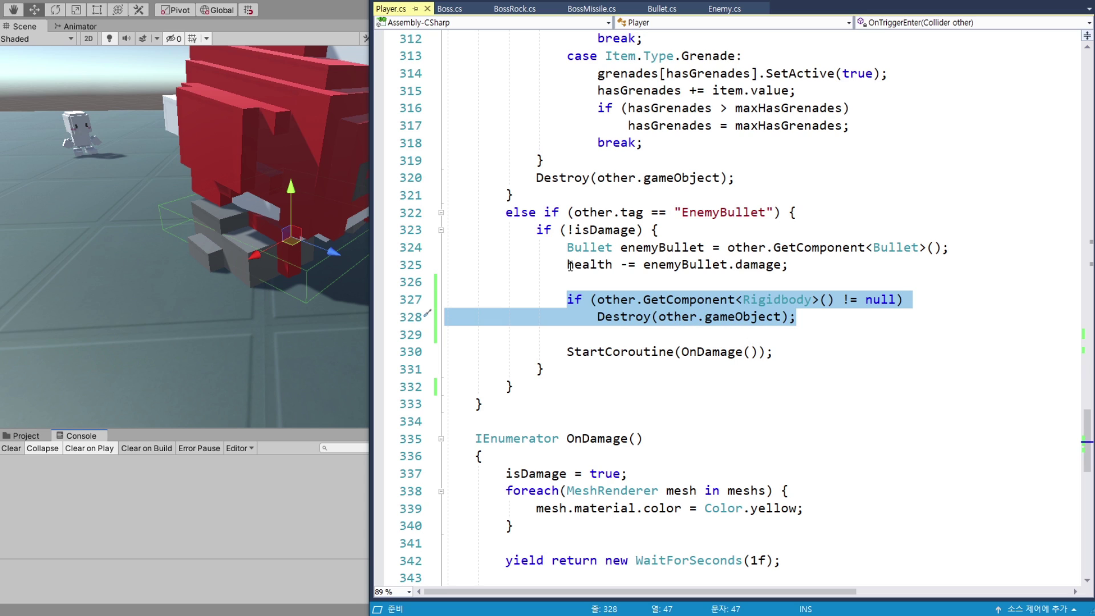
pyautogui.moveTo(593, 316); pyautogui.dragTo(817, 310)
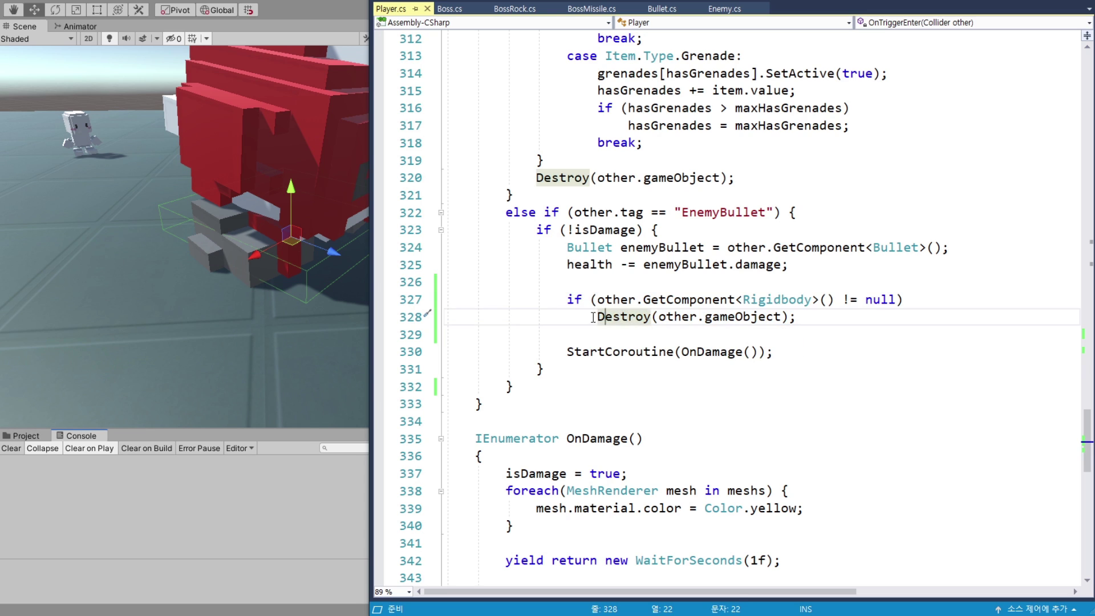
pyautogui.click(810, 319)
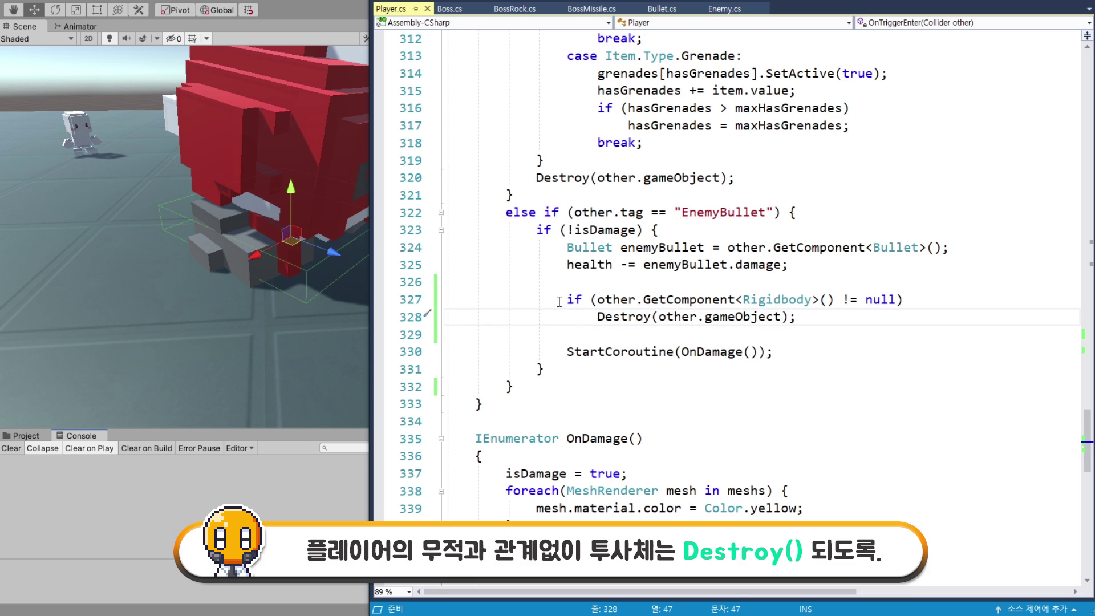
pyautogui.keyDown('shift'); pyautogui.click(567, 300); pyautogui.keyUp('shift')
pyautogui.press('Delete')
pyautogui.press('Up')
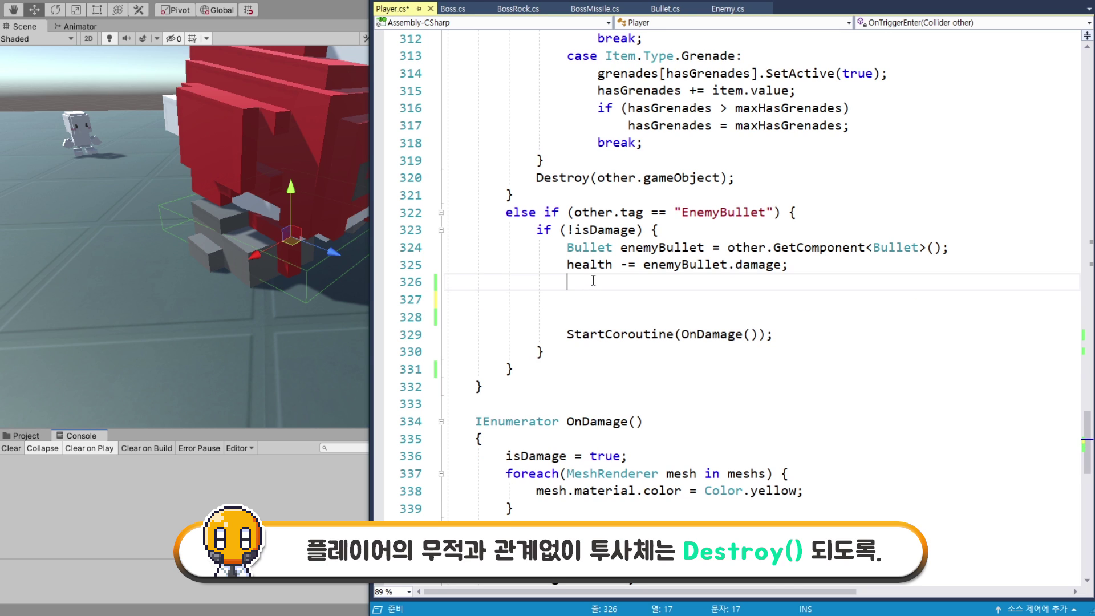
pyautogui.press('Delete')
pyautogui.press('Delete')
pyautogui.press('Delete')
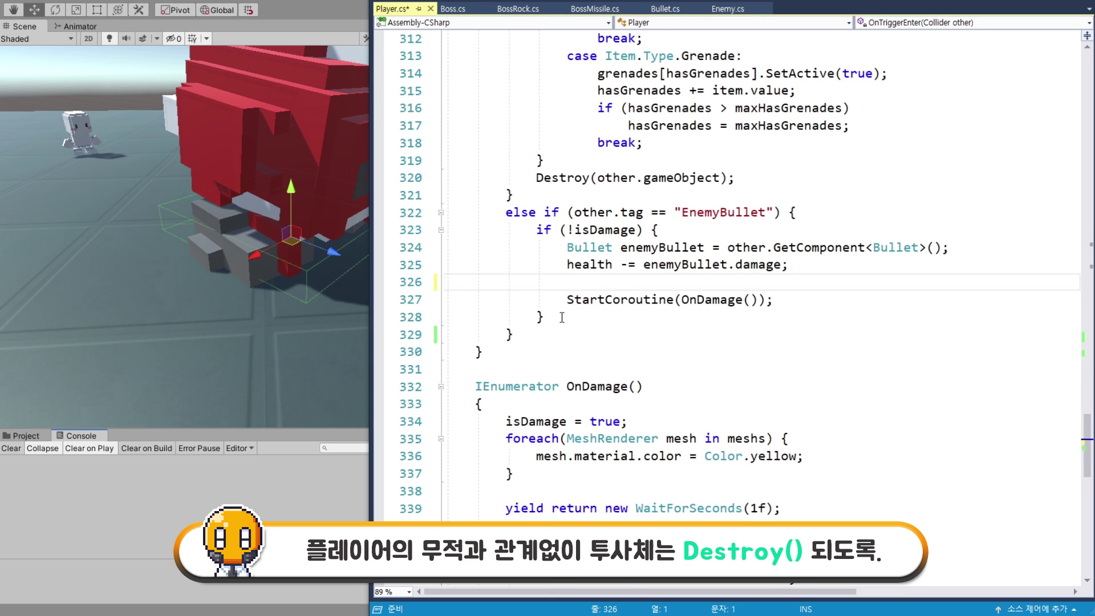
# Paste the Rigidbody Destroy check after the isDamage block's closing brace and save Player.cs.
pyautogui.click(562, 317)
pyautogui.press('Return')
pyautogui.press('Return')
pyautogui.write('if (other.GetComponent<Rigidbody>() != null)                 Destroy(other.gameObject);')
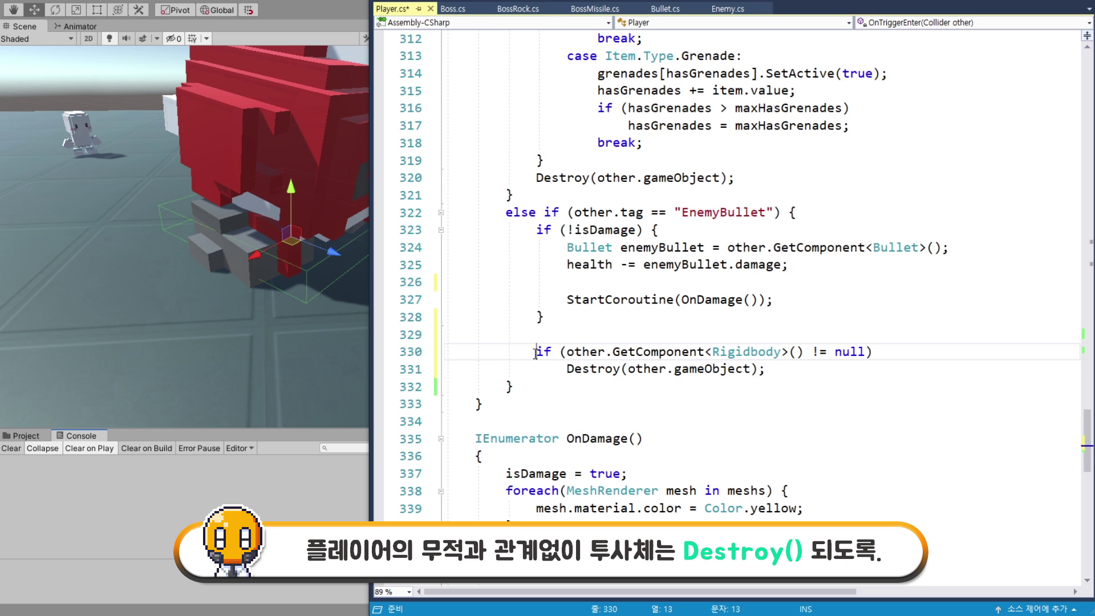
pyautogui.moveTo(531, 351); pyautogui.dragTo(766, 369)
pyautogui.click(766, 368)
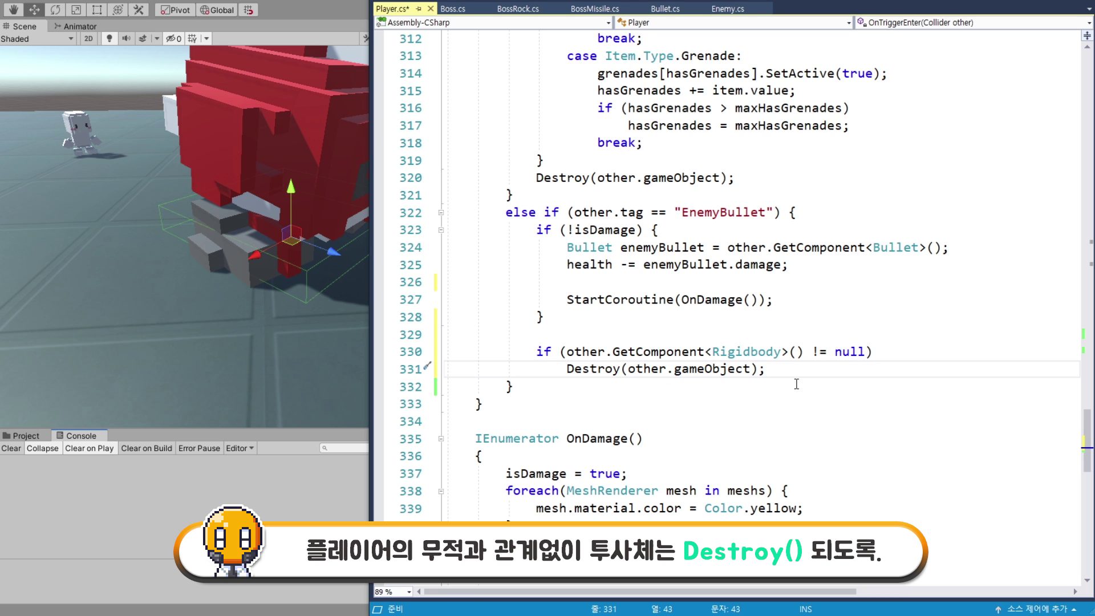
pyautogui.hotkey('ctrl', 's')
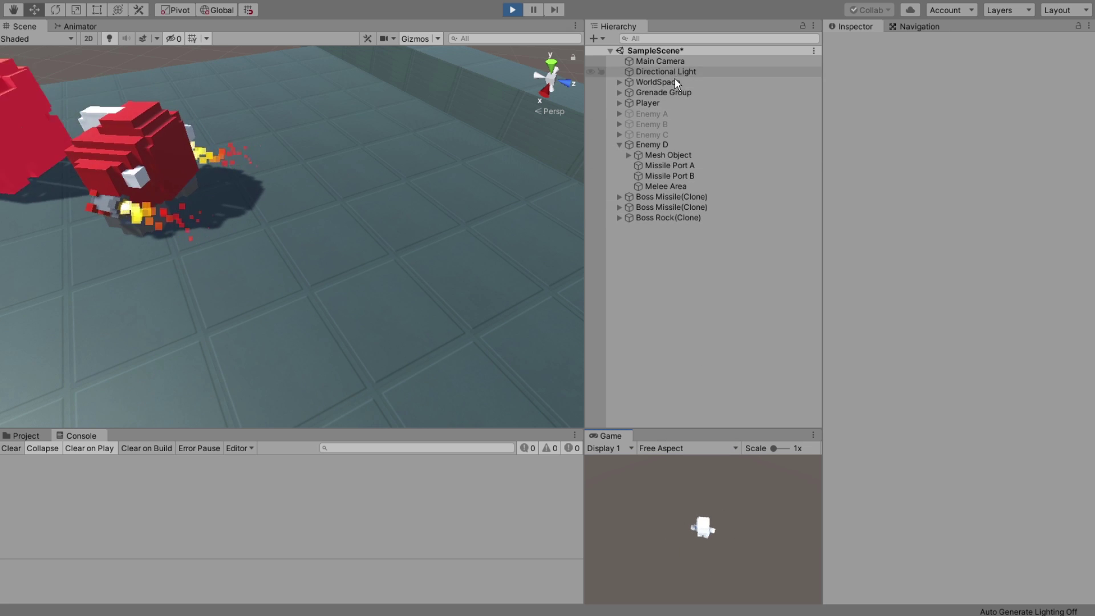
# Inspect the Player during play to see its Health down to 63 of 100.
pyautogui.doubleClick(659, 101)
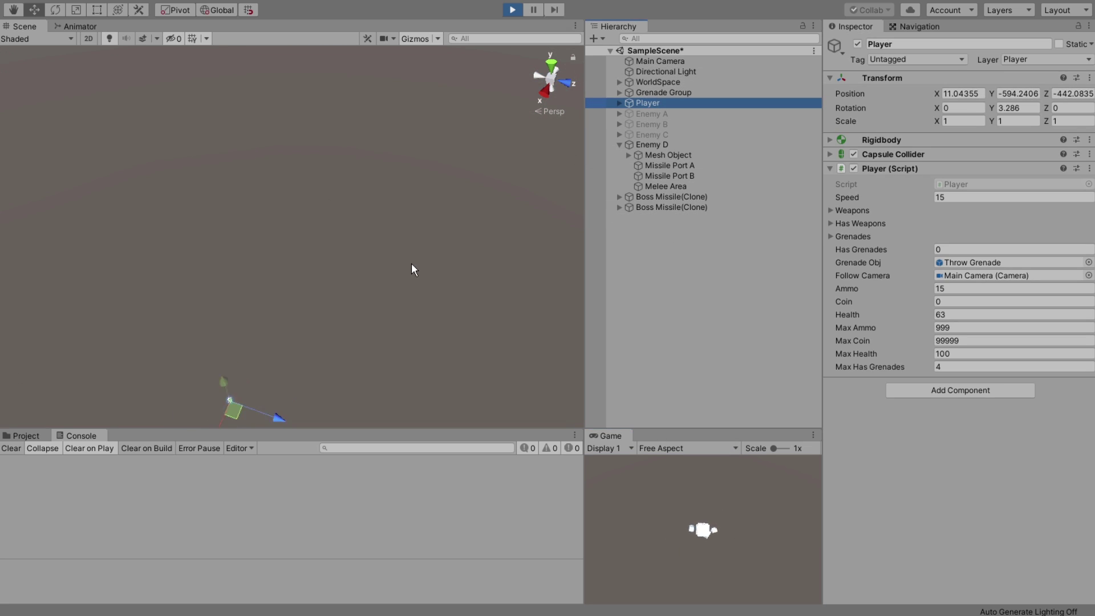
# Stop play mode, select Enemy D, and orbit the Scene view to show boss and player.
pyautogui.click(512, 10)
pyautogui.doubleClick(672, 144)
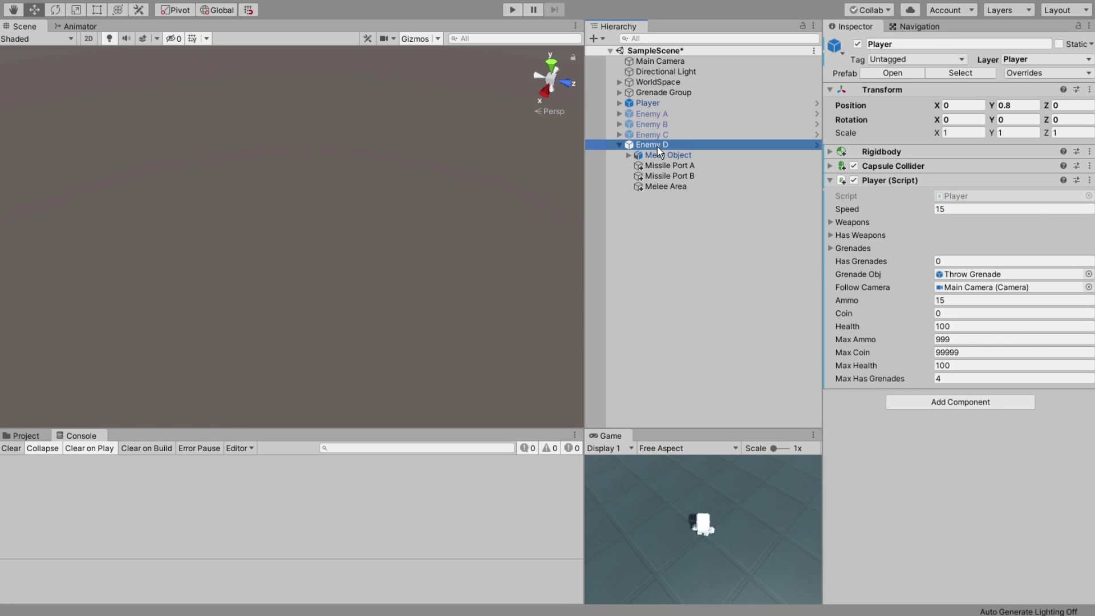
pyautogui.keyDown('alt'); pyautogui.moveTo(200, 320); pyautogui.dragTo(415, 211); pyautogui.keyUp('alt')
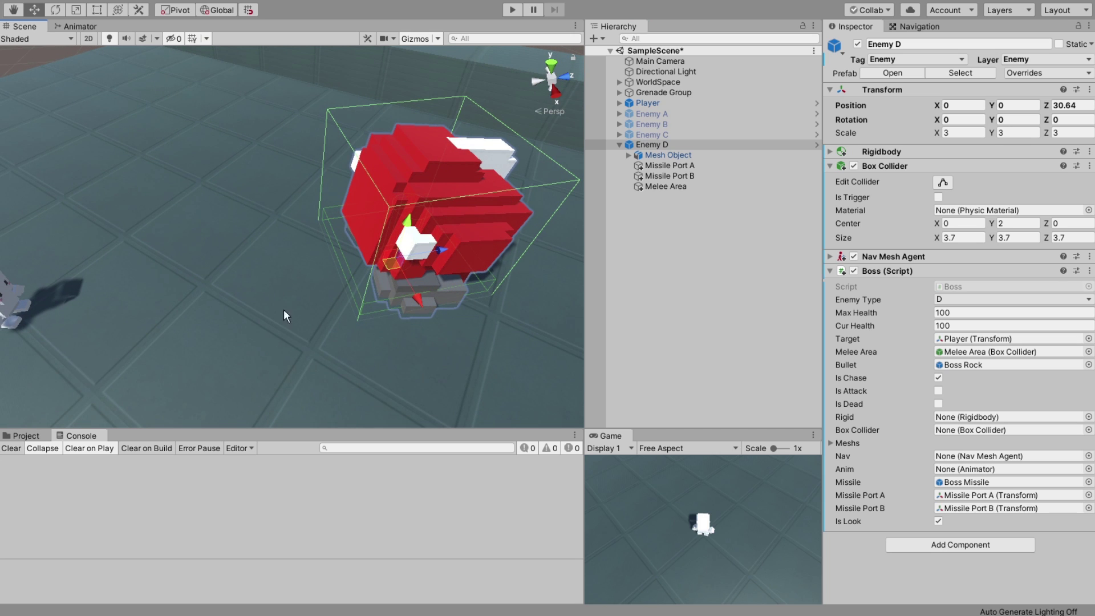
pyautogui.keyDown('alt'); pyautogui.moveTo(283, 311); pyautogui.dragTo(296, 316); pyautogui.keyUp('alt')
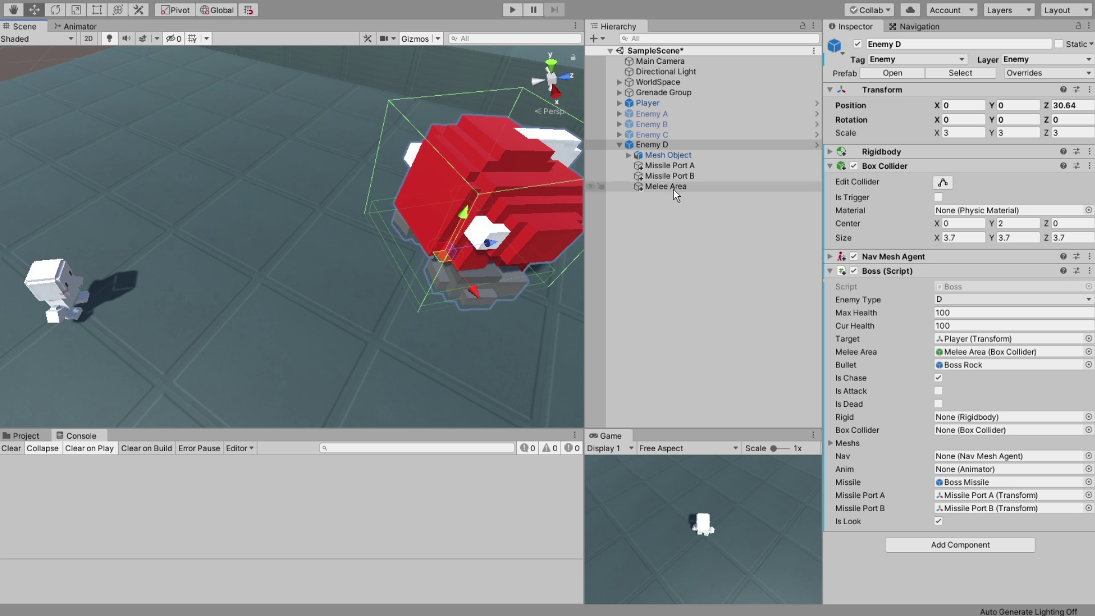
# Rename the boss's Melee Area object to 'Boss Melee Area'.
pyautogui.click(656, 188)
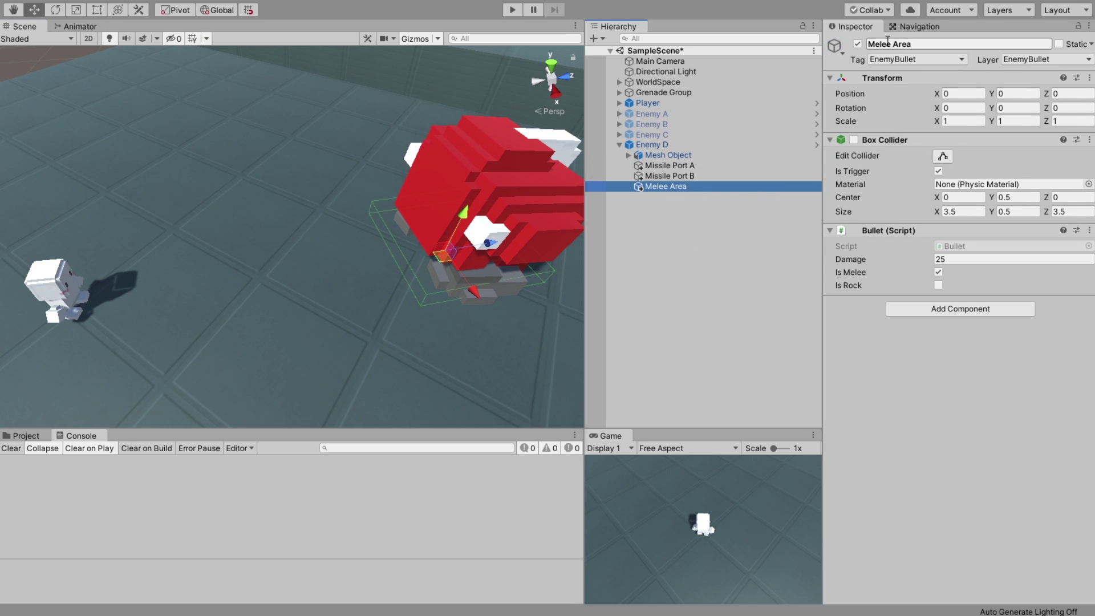
pyautogui.click(887, 44)
pyautogui.press('Home')
pyautogui.write('Bo')
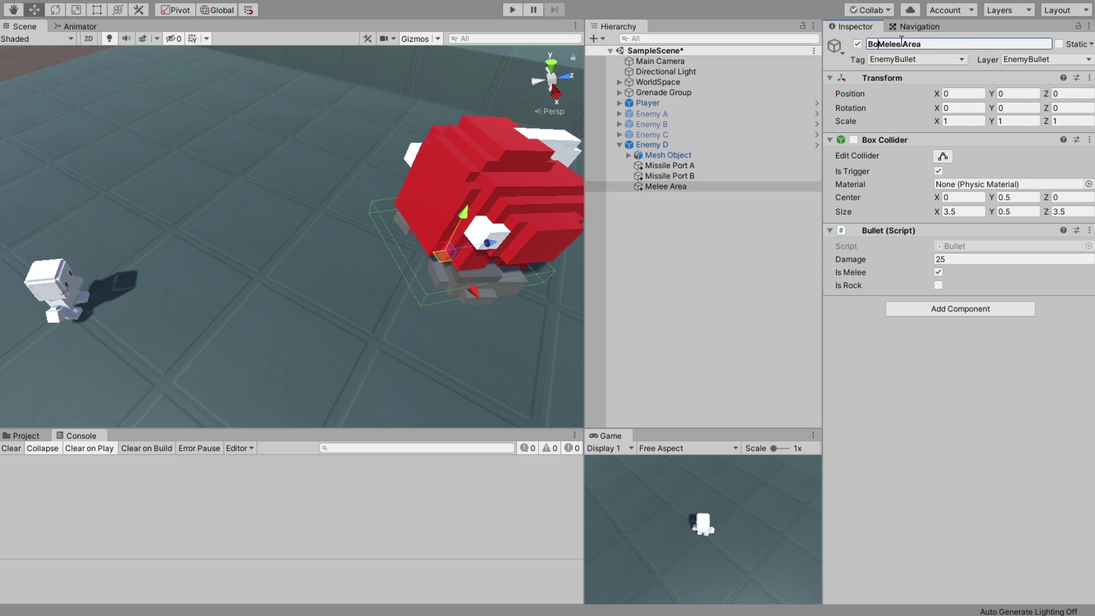
pyautogui.write('ss')
pyautogui.click(672, 184)
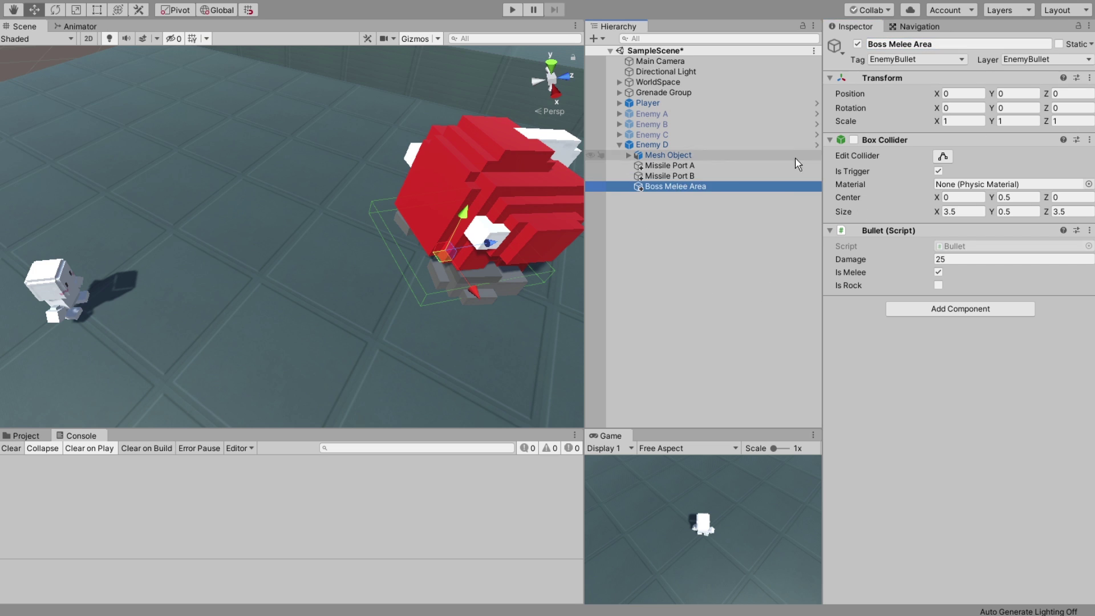
pyautogui.hotkey('alt', 'Tab')
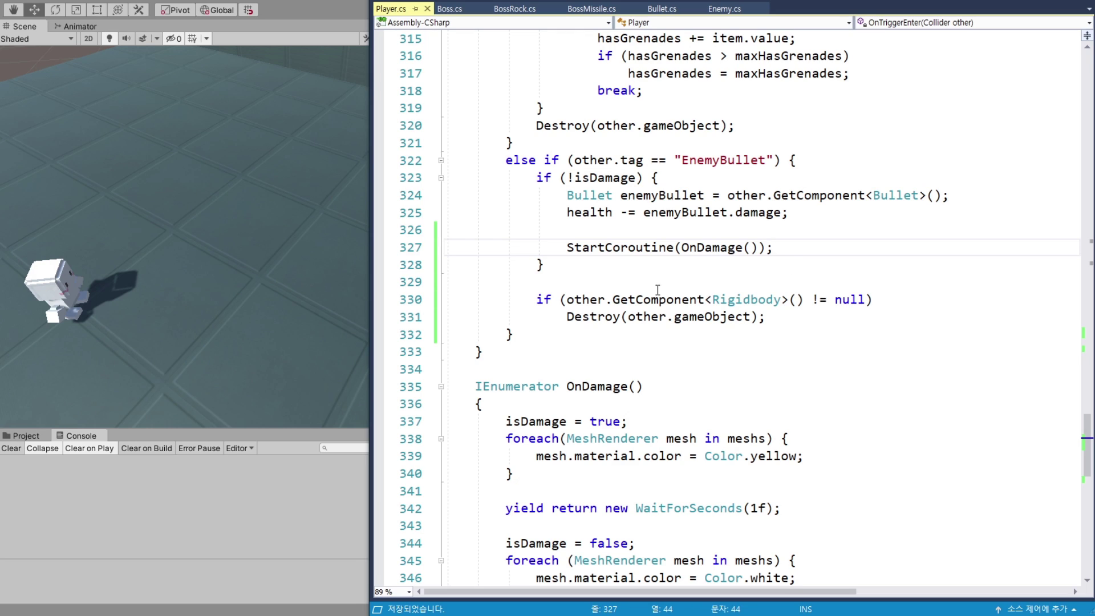
# Declare bool isBossAtk = other.name == "Boss Melee Area"; before the StartCoroutine call.
pyautogui.click(620, 231)
pyautogui.press('Return')
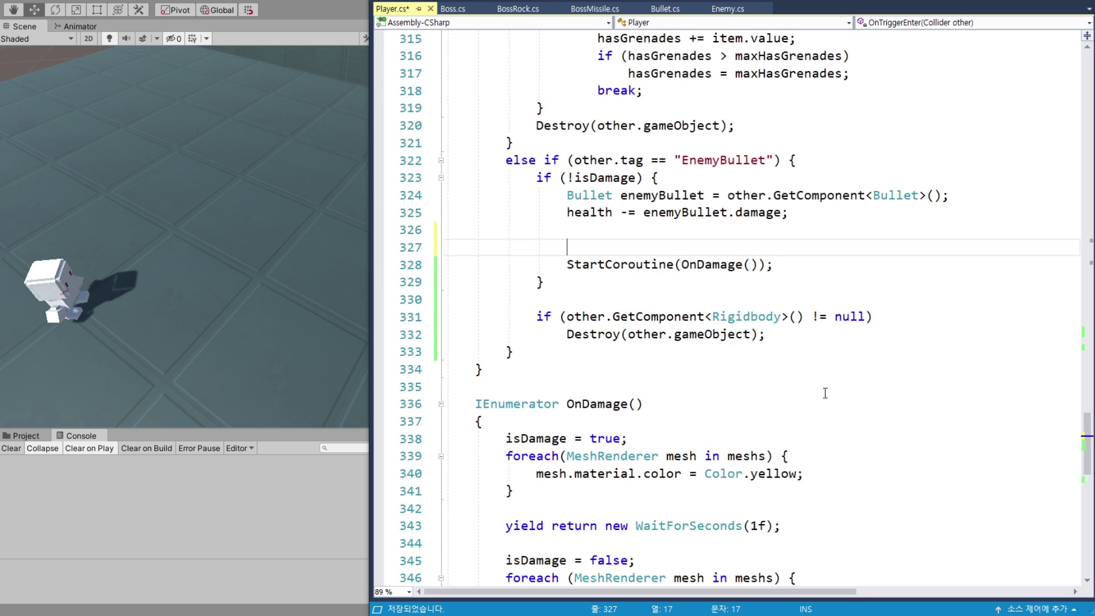
pyautogui.write('bool ')
pyautogui.write('isBossAtk')
pyautogui.write(' = o')
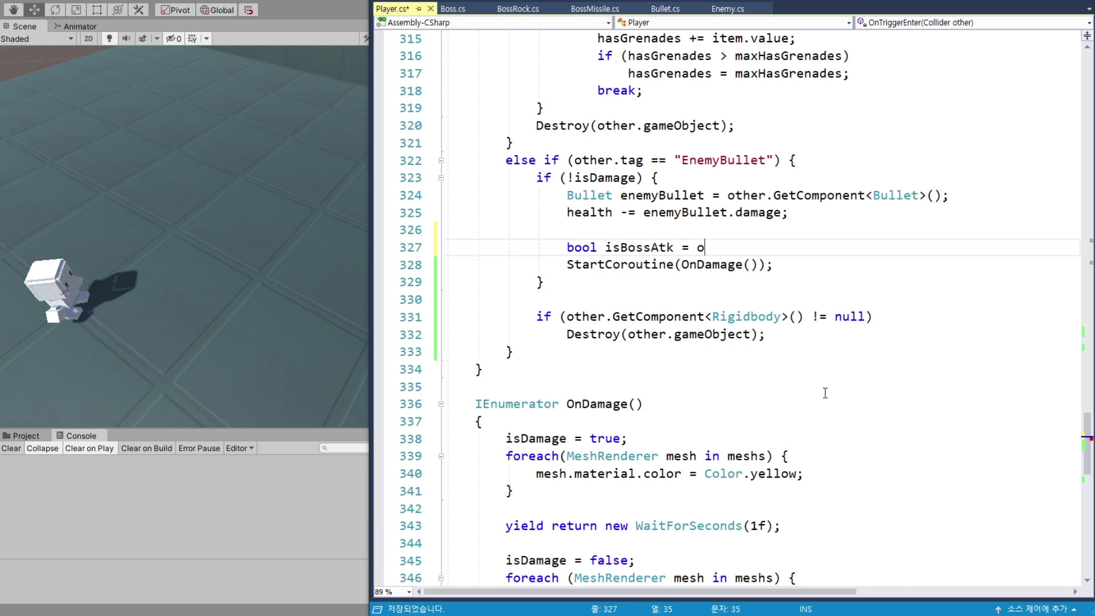
pyautogui.write('ther.')
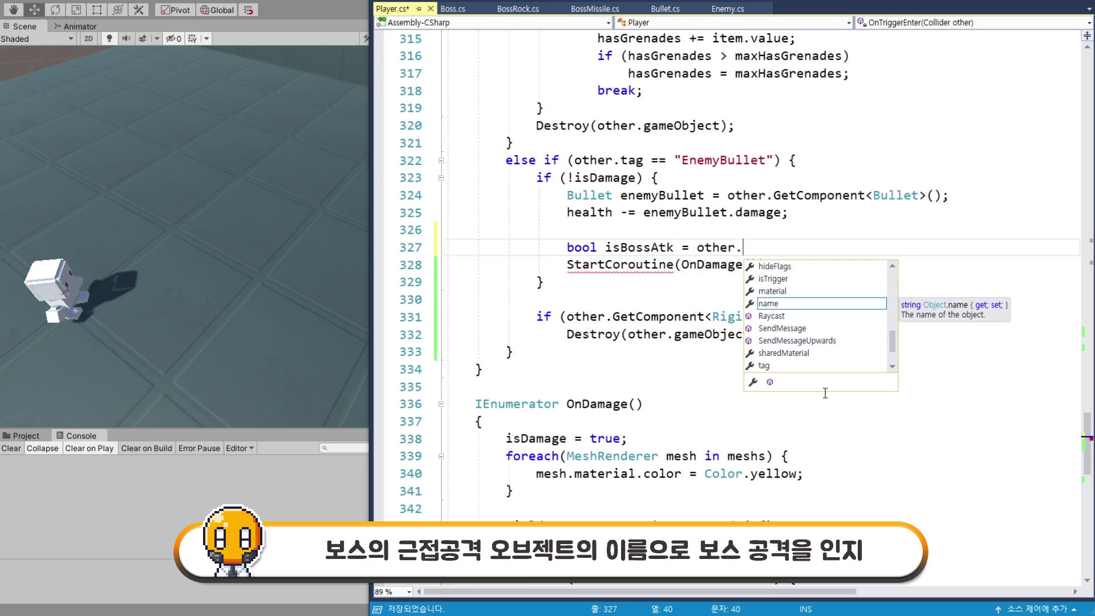
pyautogui.press('Tab')
pyautogui.write('== "')
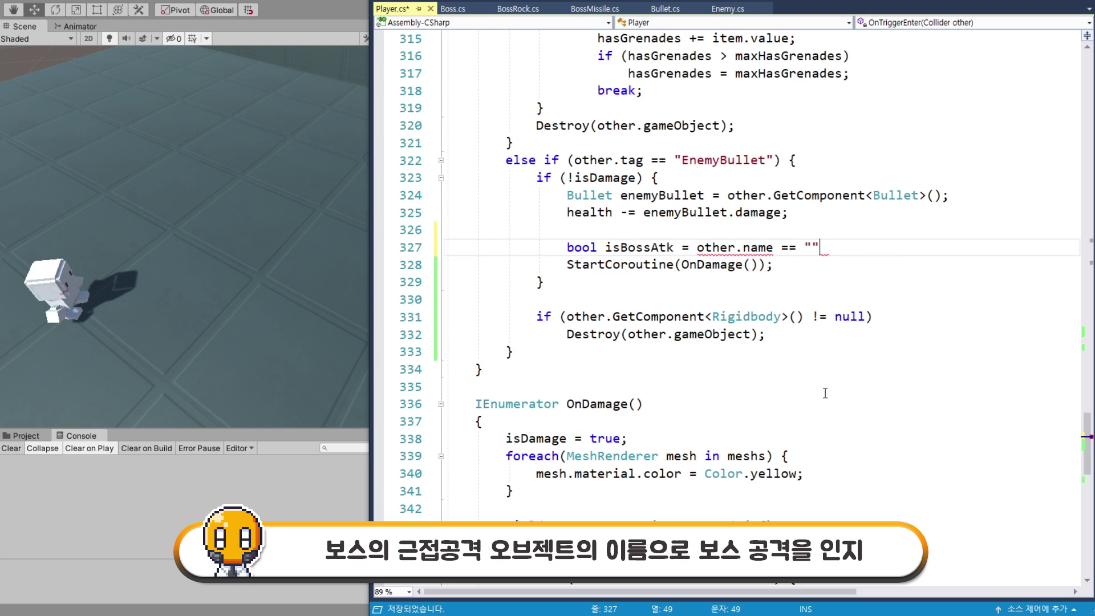
pyautogui.write('Boss ')
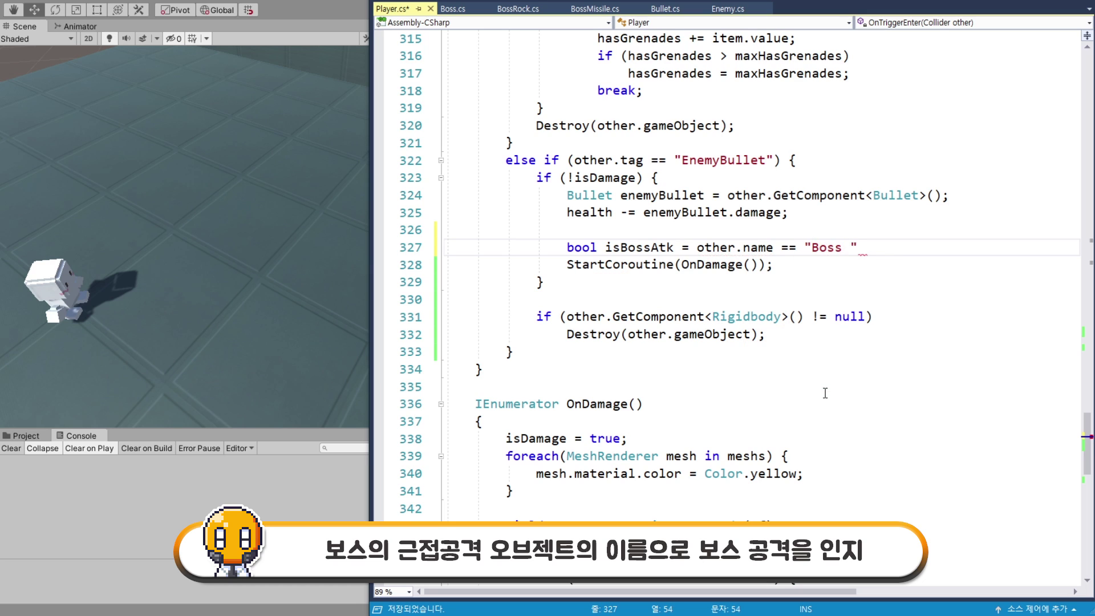
pyautogui.write('Melee Area')
pyautogui.write('";')
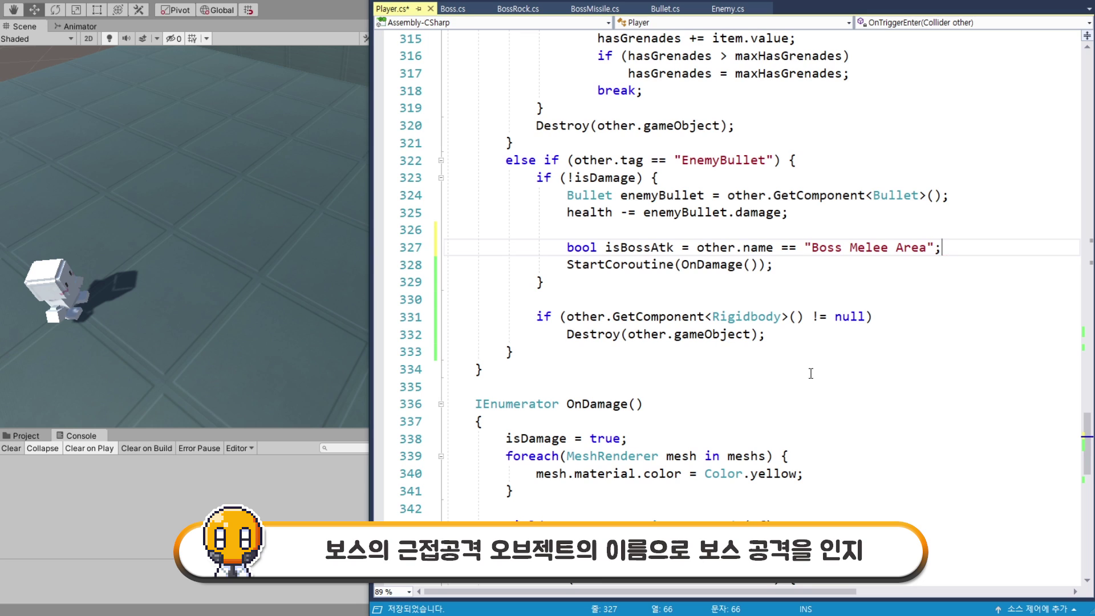
# Pass isBossAtk as the argument of the OnDamage call.
pyautogui.doubleClick(650, 247)
pyautogui.hotkey('ctrl', 'c')
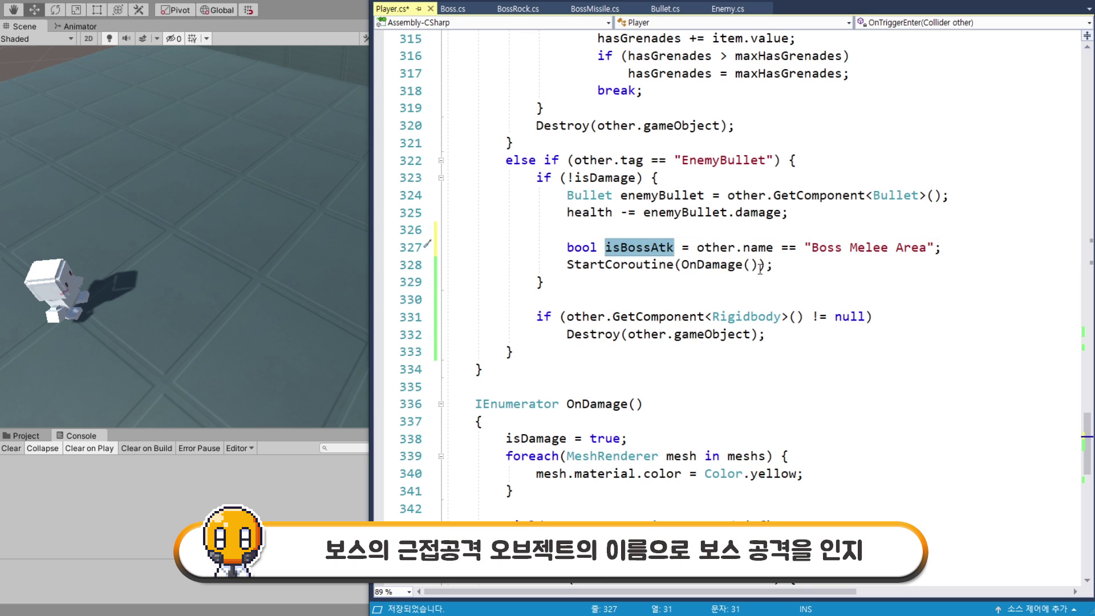
pyautogui.click(750, 265)
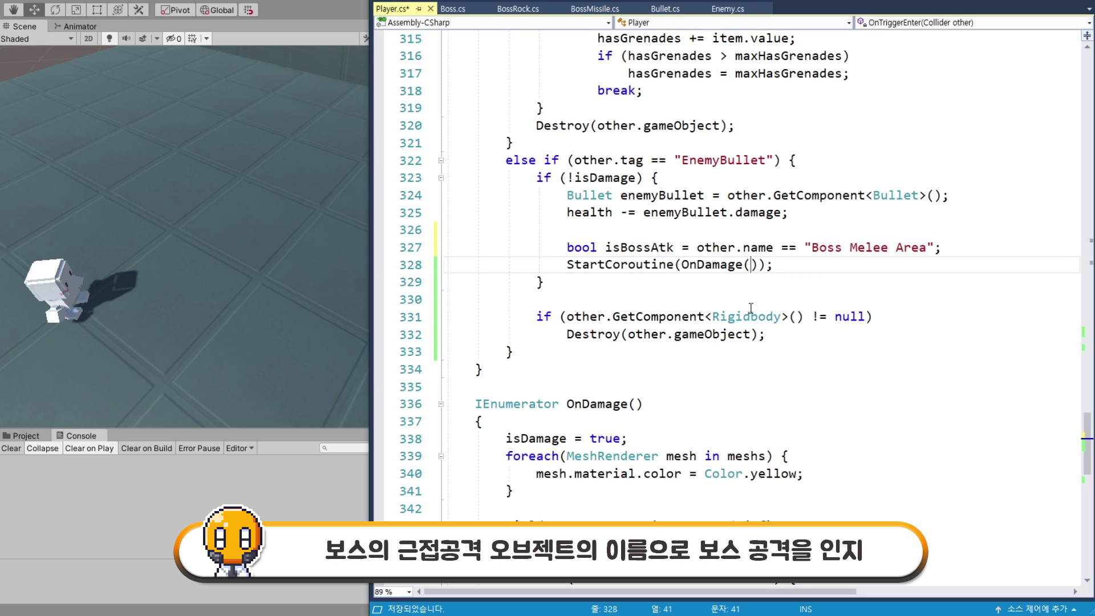
pyautogui.hotkey('ctrl', 'v')
pyautogui.scroll(-4, 702, 261)
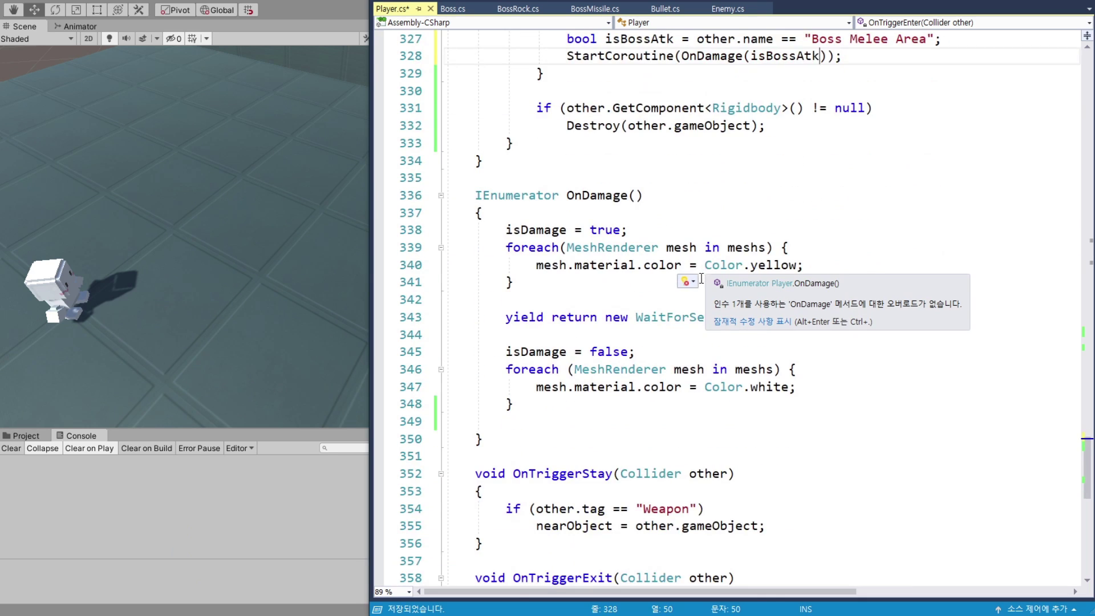
# Give OnDamage a bool isBossAtk parameter and add an if (isBossAtk) check after the colour loop.
pyautogui.click(634, 195)
pyautogui.write('bo')
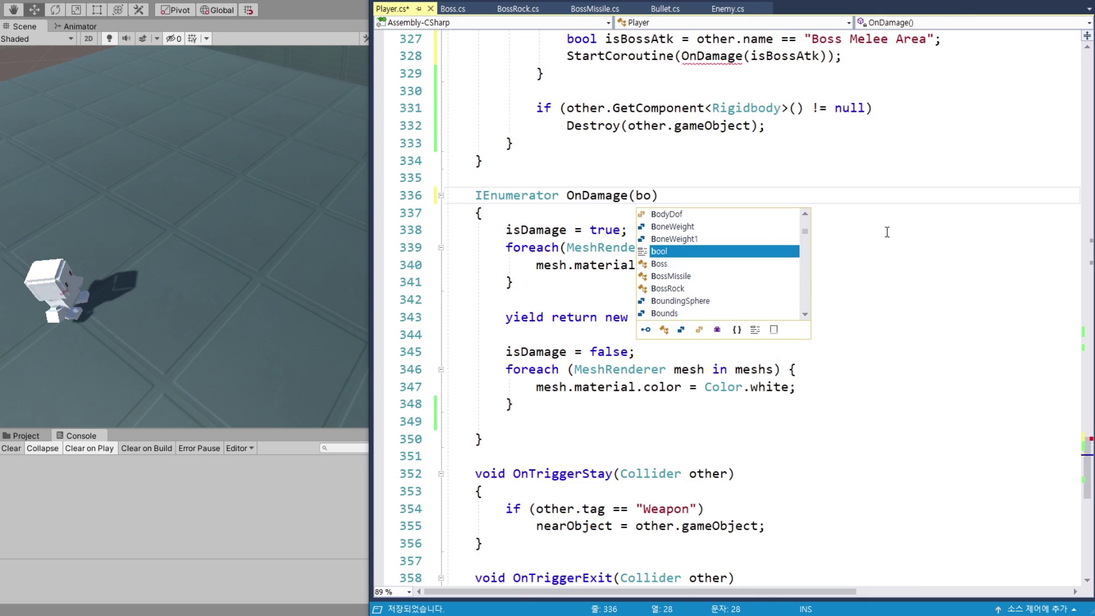
pyautogui.write('ol isBossAtk')
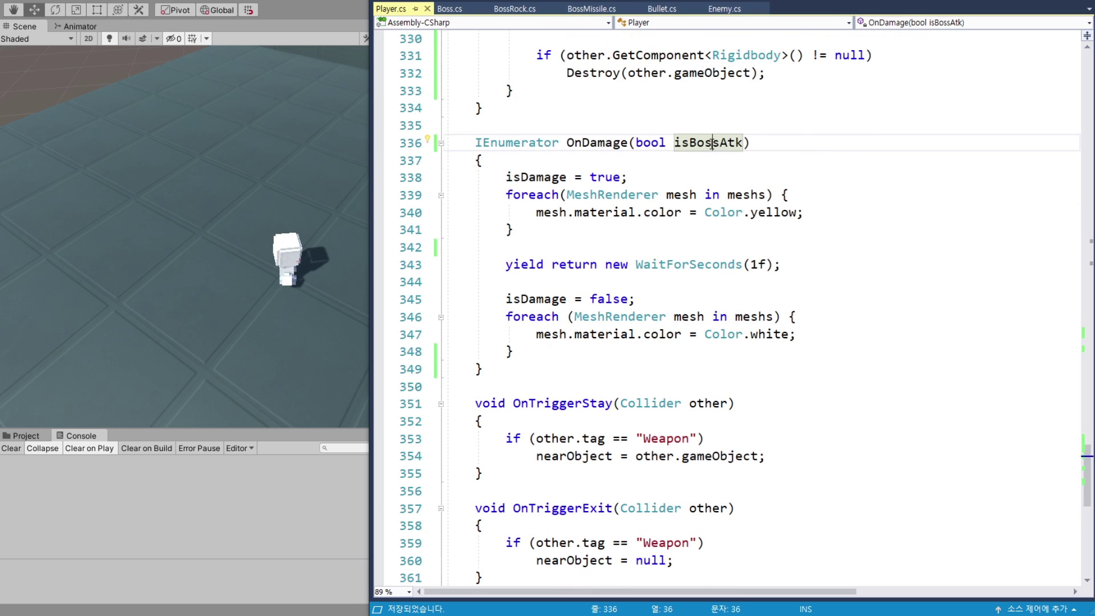
pyautogui.click(619, 243)
pyautogui.press('Return')
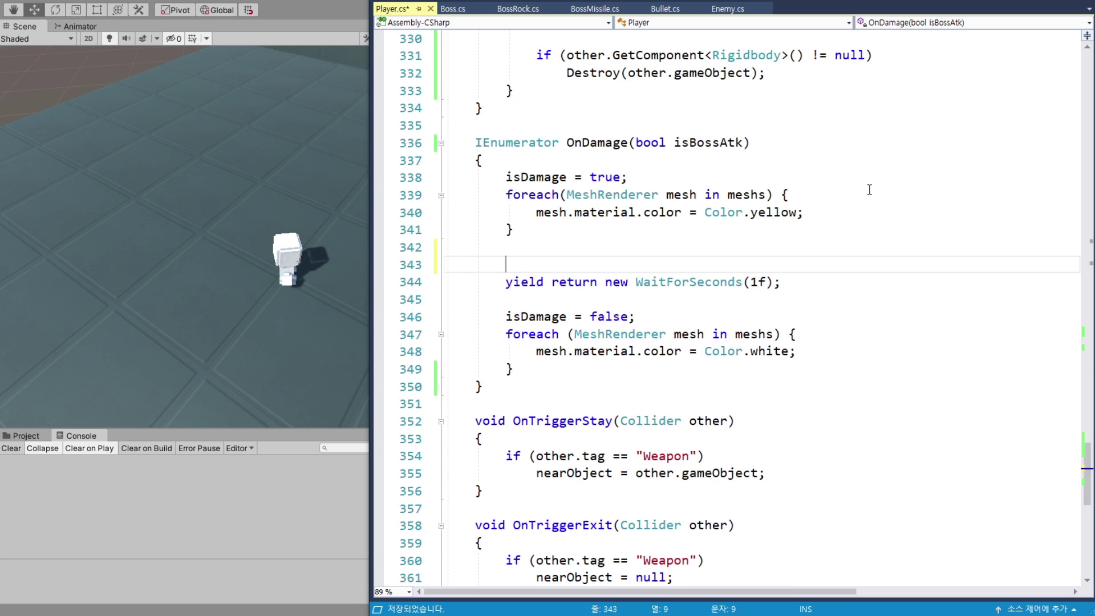
pyautogui.write('if(isBossAtk)')
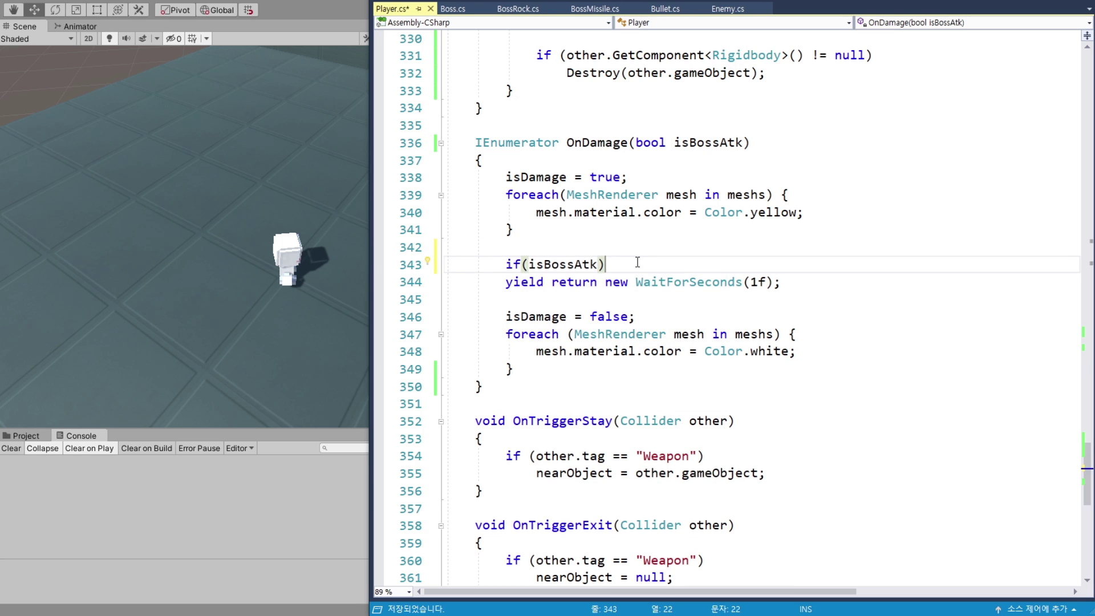
pyautogui.press('Return')
# Knock the player back with rigid.AddForce along transform.forward at -25 using ForceMode.Impulse.
pyautogui.write('i')
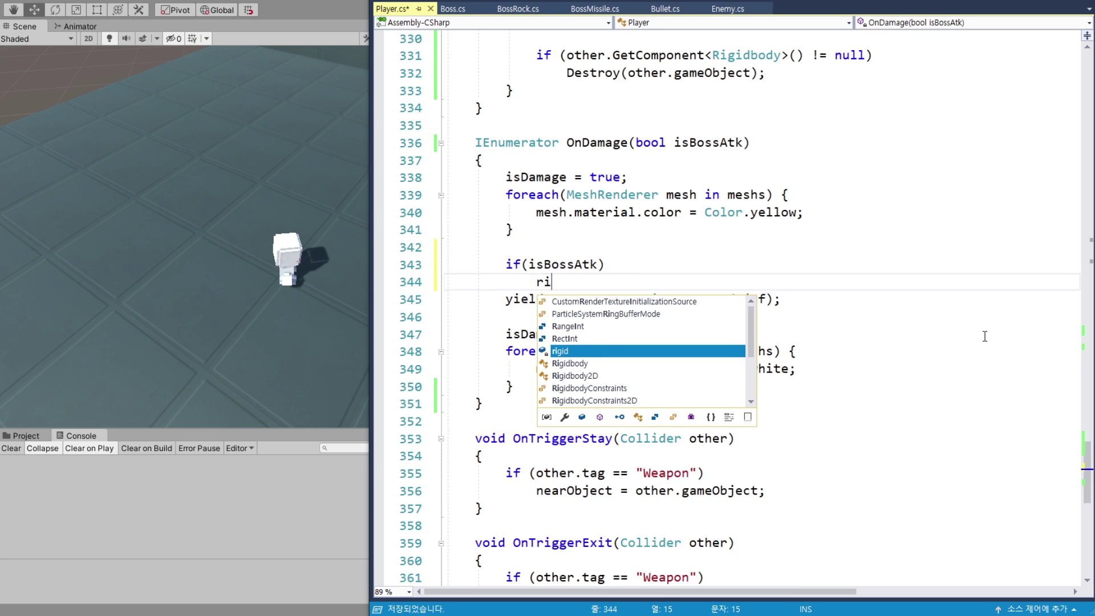
pyautogui.write('gid.Add')
pyautogui.press('Tab')
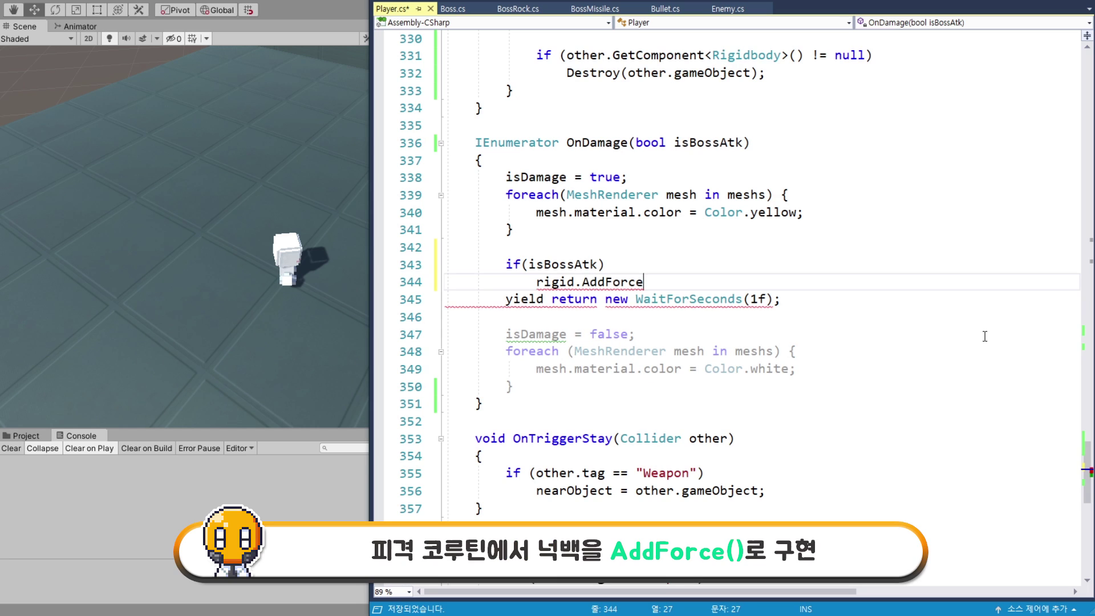
pyautogui.press('Left')
pyautogui.write('tr')
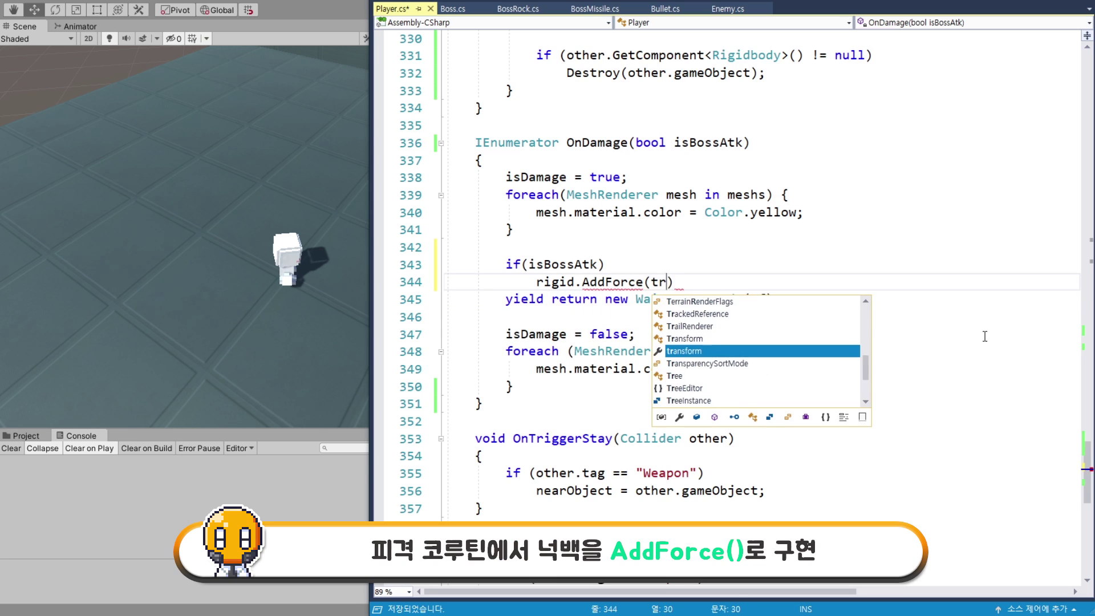
pyautogui.write('ansform.')
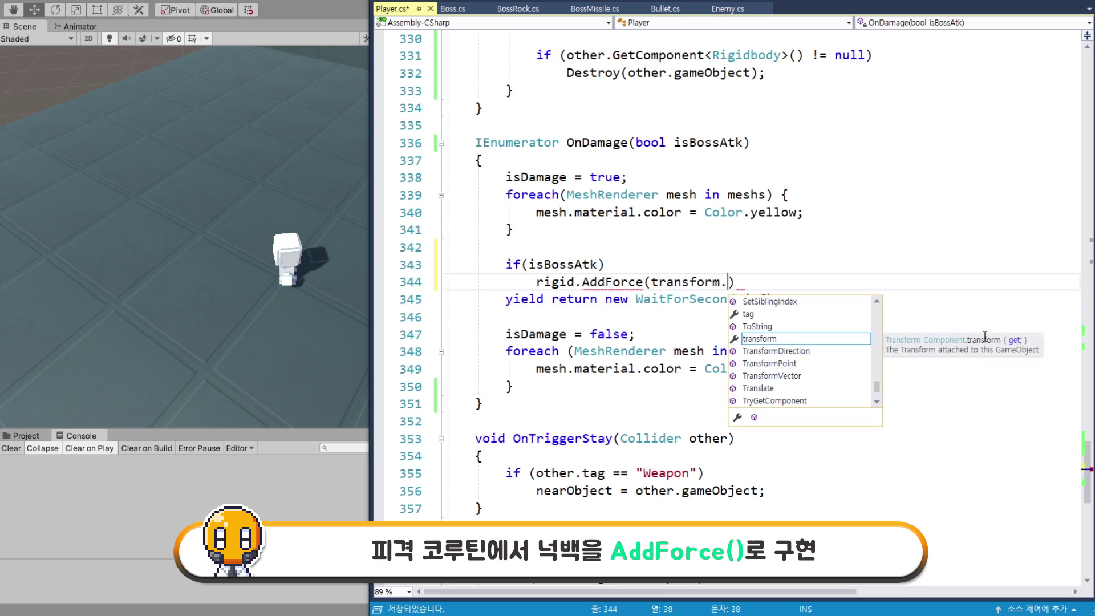
pyautogui.write('for')
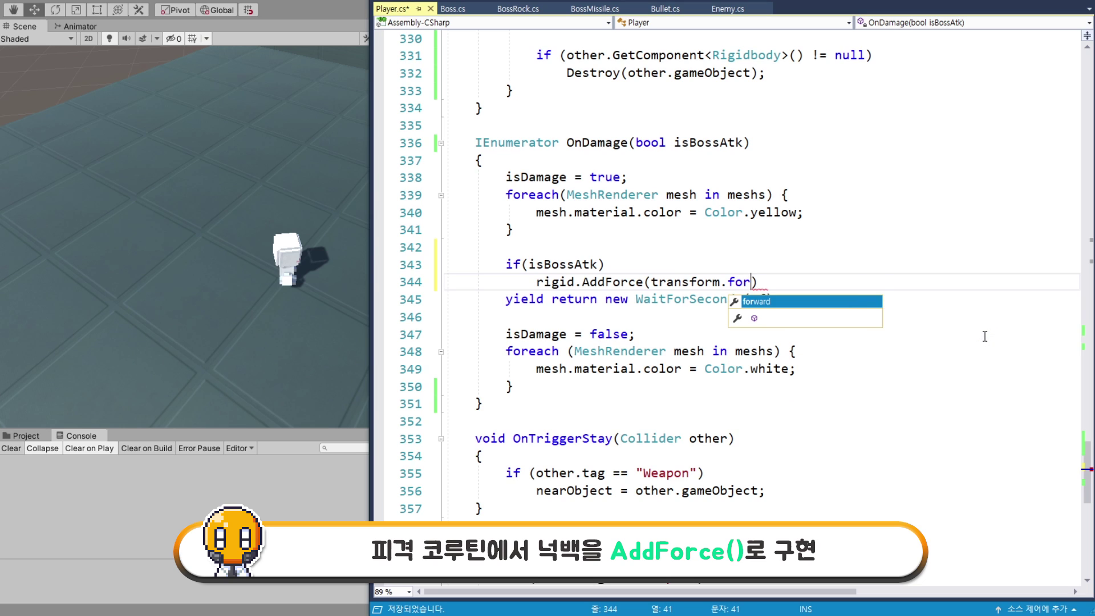
pyautogui.press('Tab')
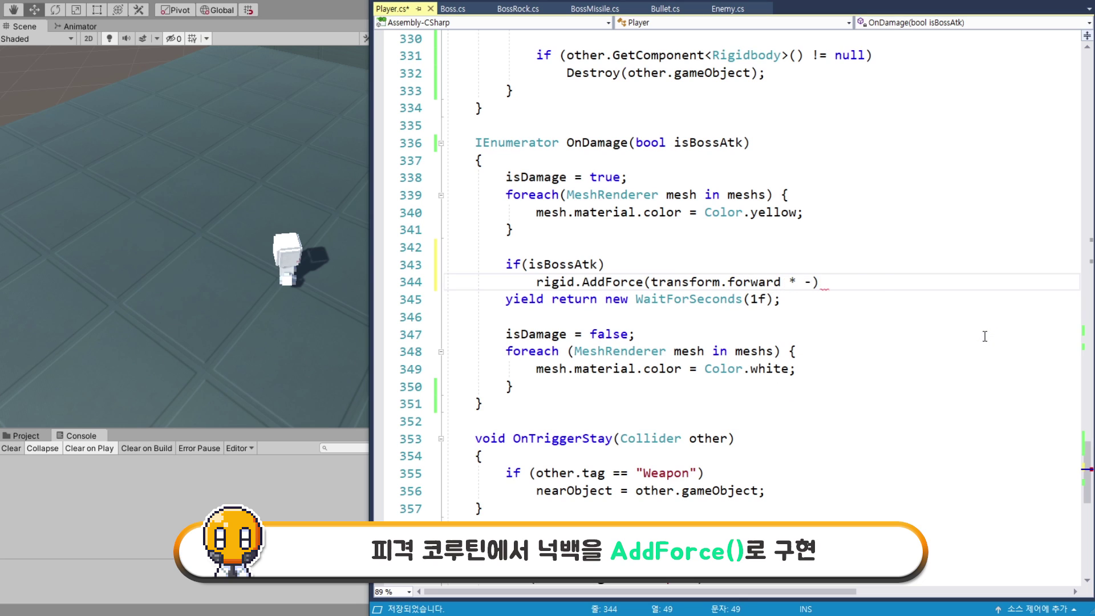
pyautogui.write('25')
pyautogui.write(', F')
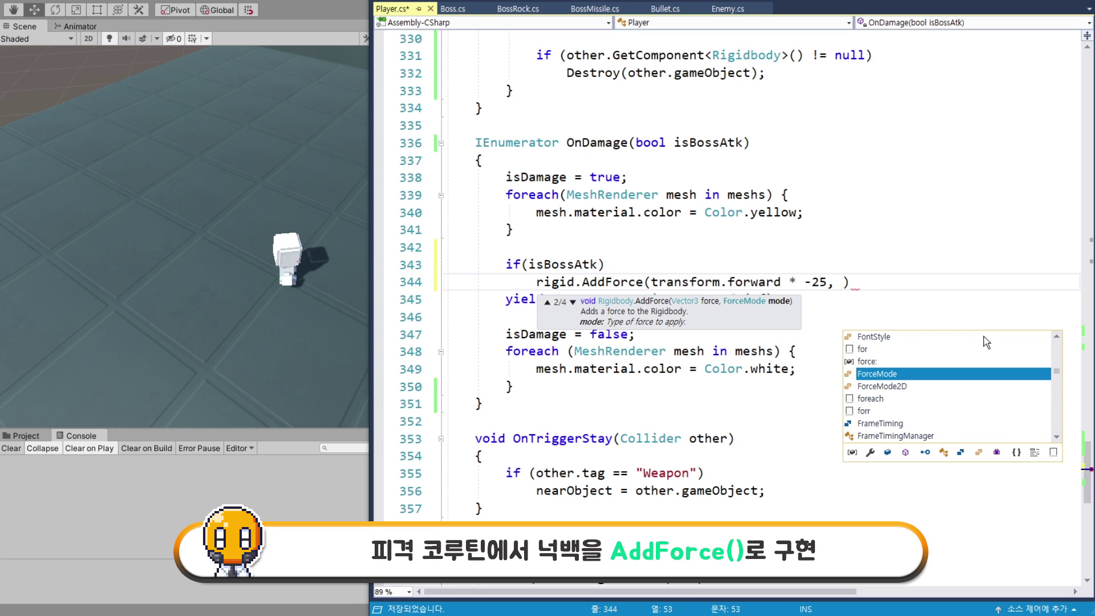
pyautogui.press('Tab')
pyautogui.write('.')
pyautogui.press('Tab')
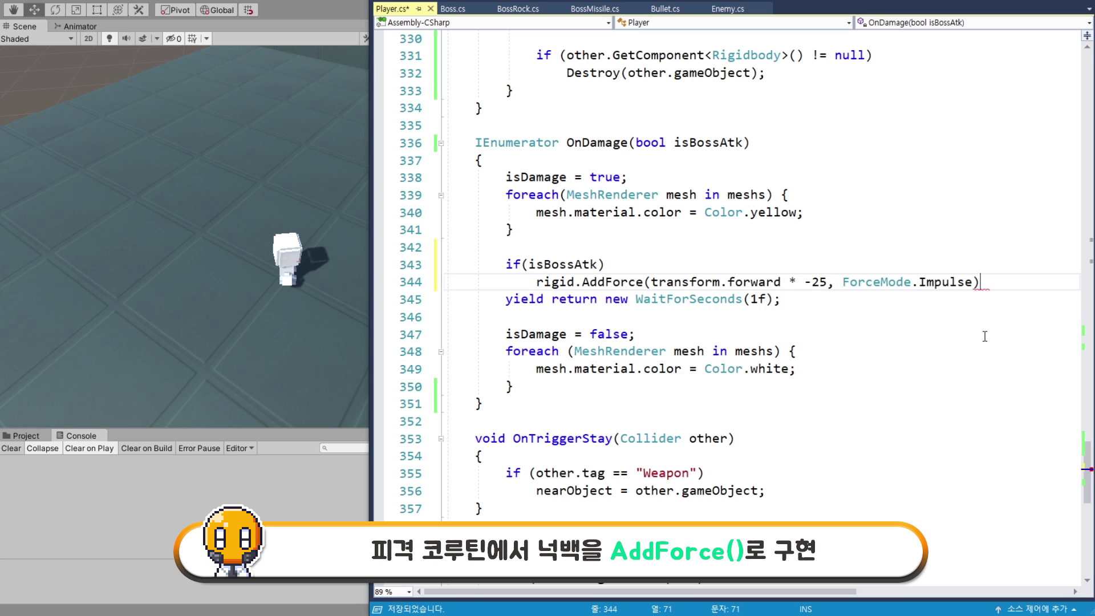
pyautogui.write(';')
pyautogui.press('Return')
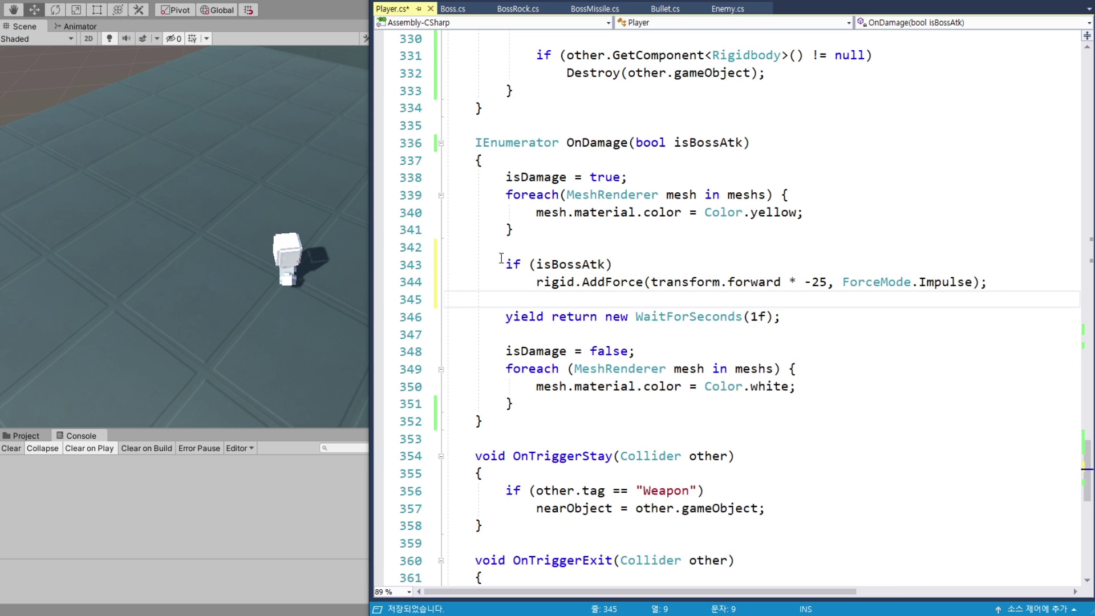
# Copy the isBossAtk knockback block and paste it at the end of OnDamage.
pyautogui.click(993, 284)
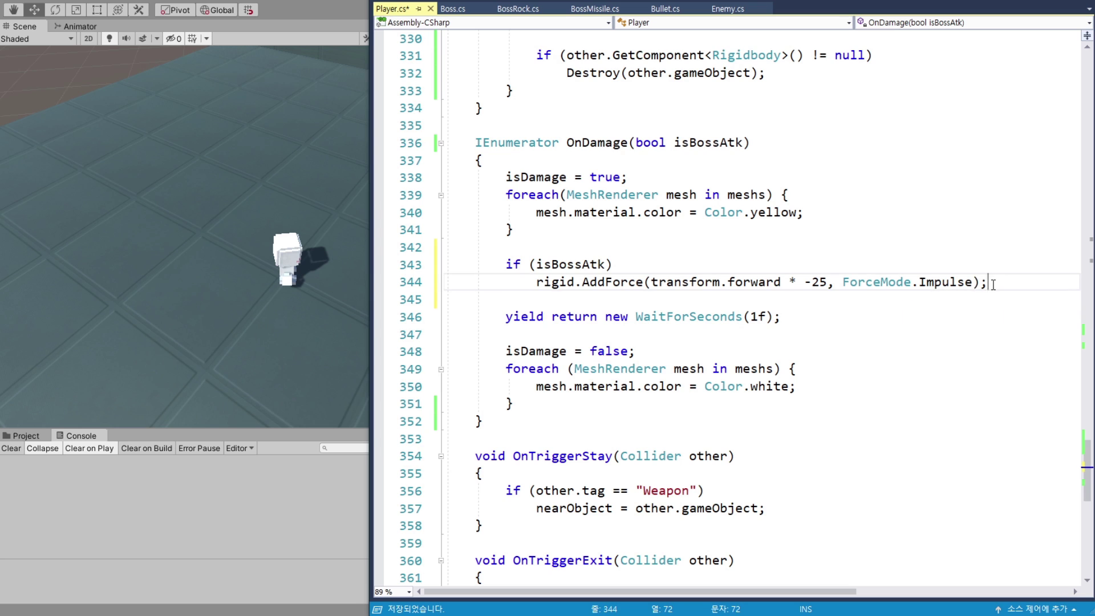
pyautogui.keyDown('shift'); pyautogui.click(506, 264); pyautogui.keyUp('shift')
pyautogui.scroll(-1, 646, 315)
pyautogui.moveTo(502, 271); pyautogui.dragTo(807, 277)
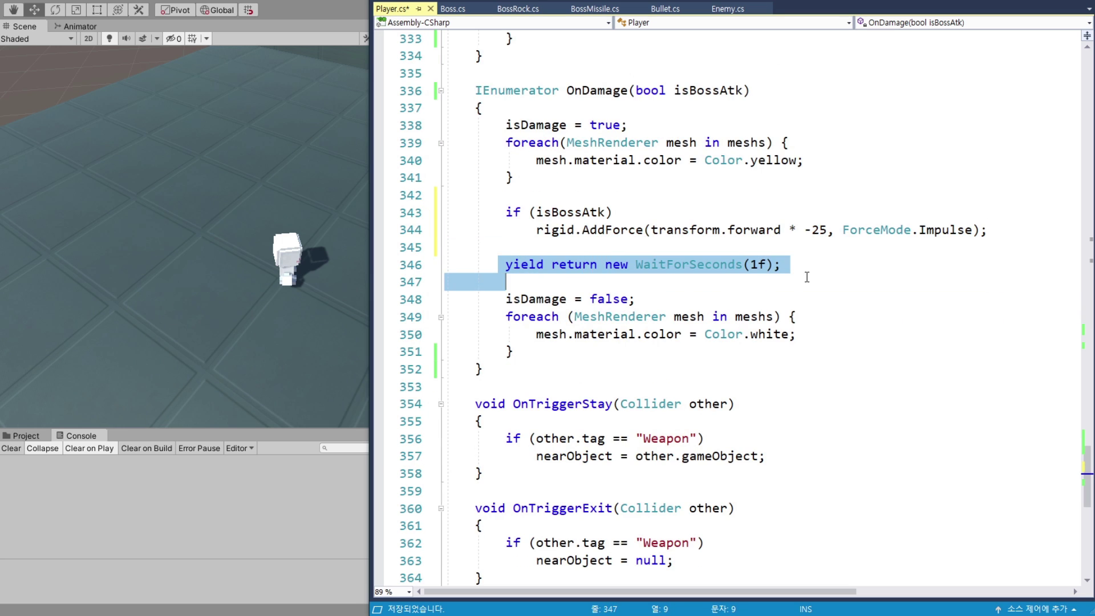
pyautogui.click(669, 292)
pyautogui.click(545, 352)
pyautogui.press('Return')
pyautogui.press('Return')
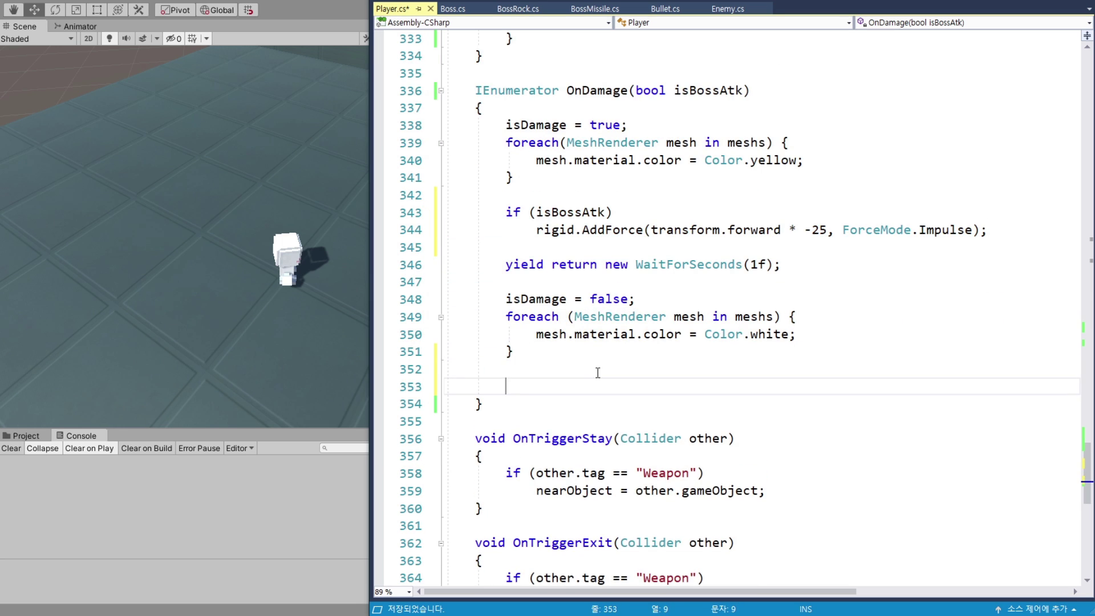
pyautogui.write('if (isBossAtk)             rigid.AddForce(transform.forward * -25, ForceMode.Impulse);')
# Change the pasted line to set velocity = Vector3.zero and save Player.cs.
pyautogui.keyDown('shift'); pyautogui.click(582, 403); pyautogui.keyUp('shift')
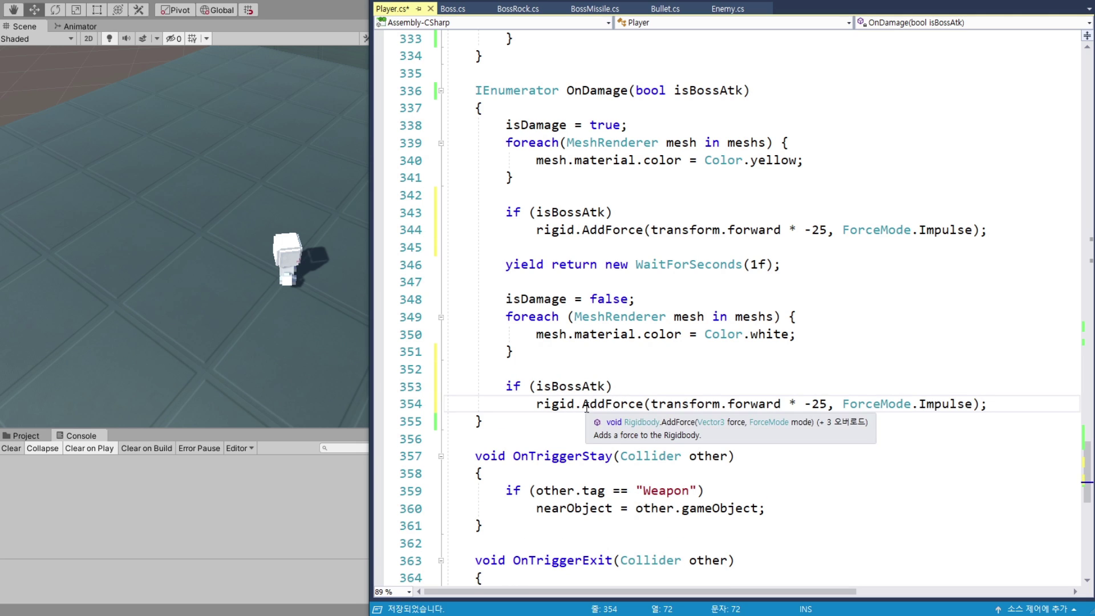
pyautogui.write('vel')
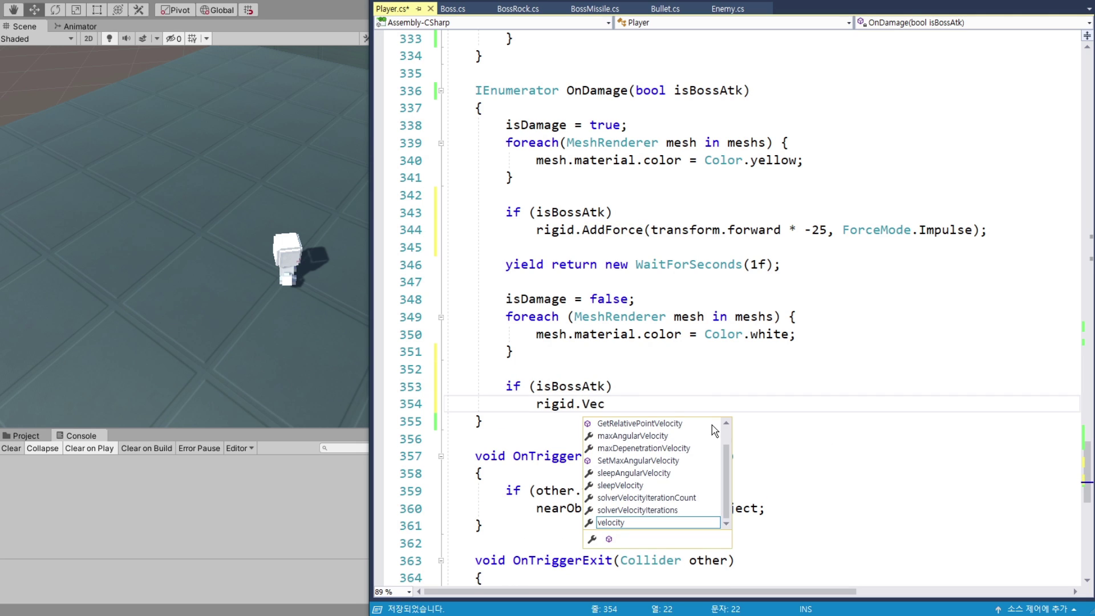
pyautogui.press('Tab')
pyautogui.write('= V')
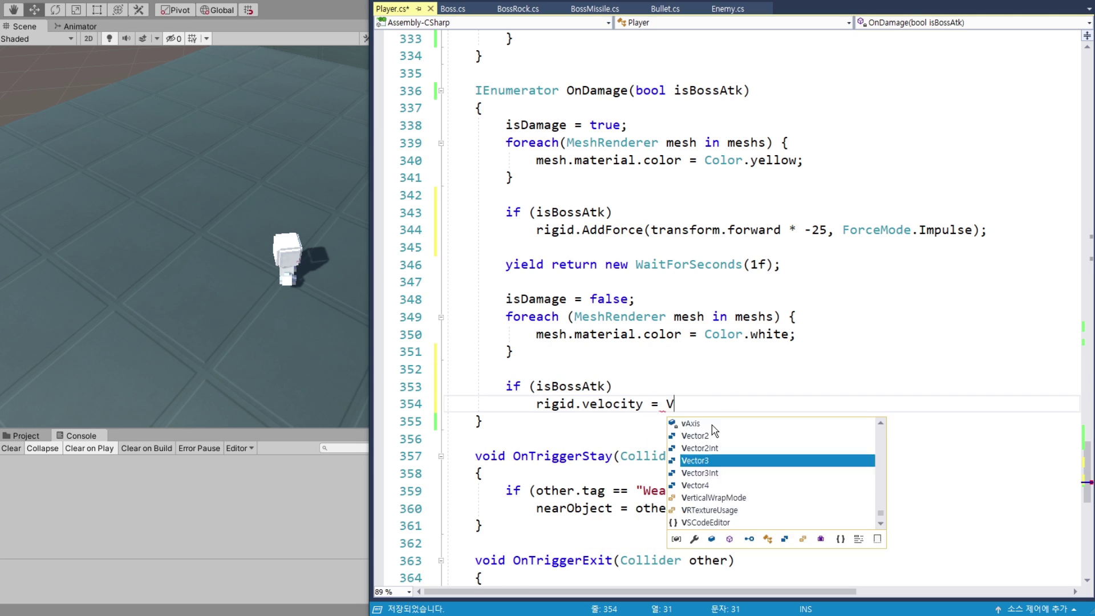
pyautogui.write('ector3.ze')
pyautogui.press('Tab')
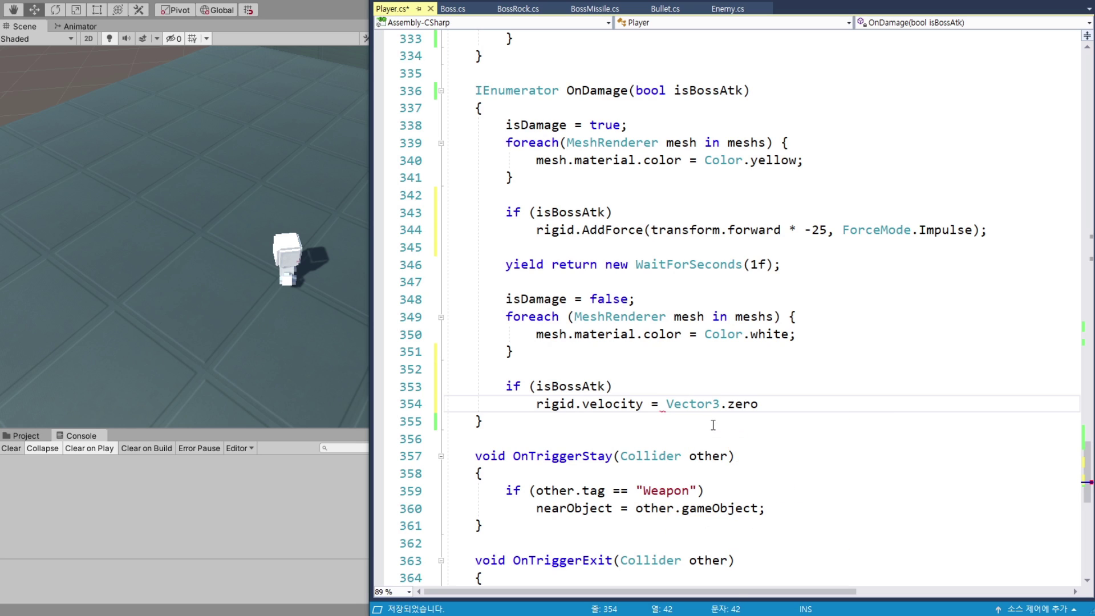
pyautogui.write(';')
pyautogui.hotkey('ctrl', 's')
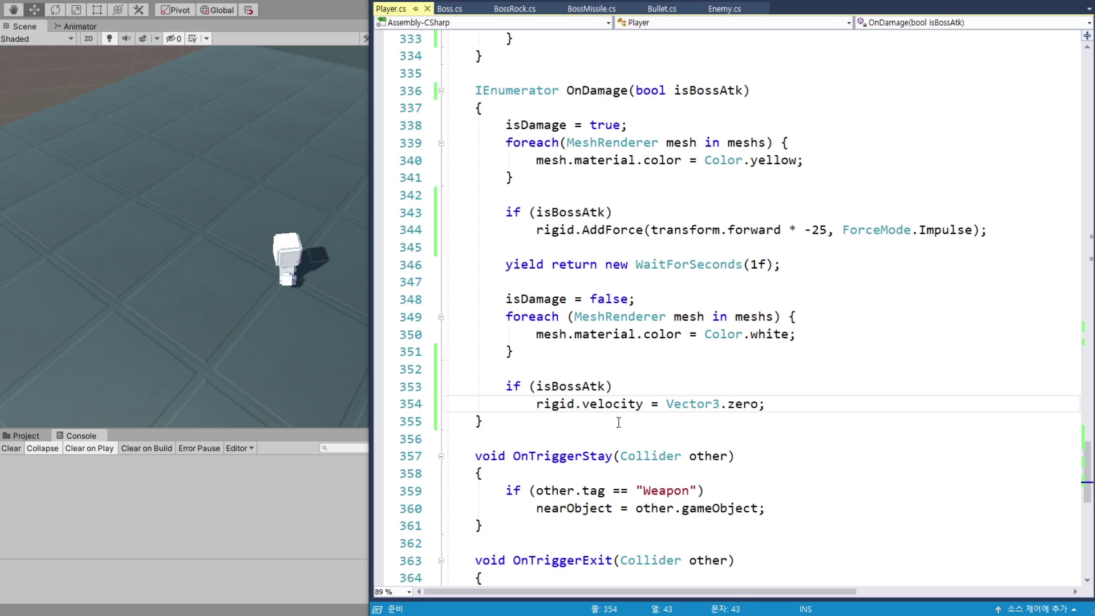
# Enter play mode and pan the Scene view to frame the player and the boss.
pyautogui.click(319, 10)
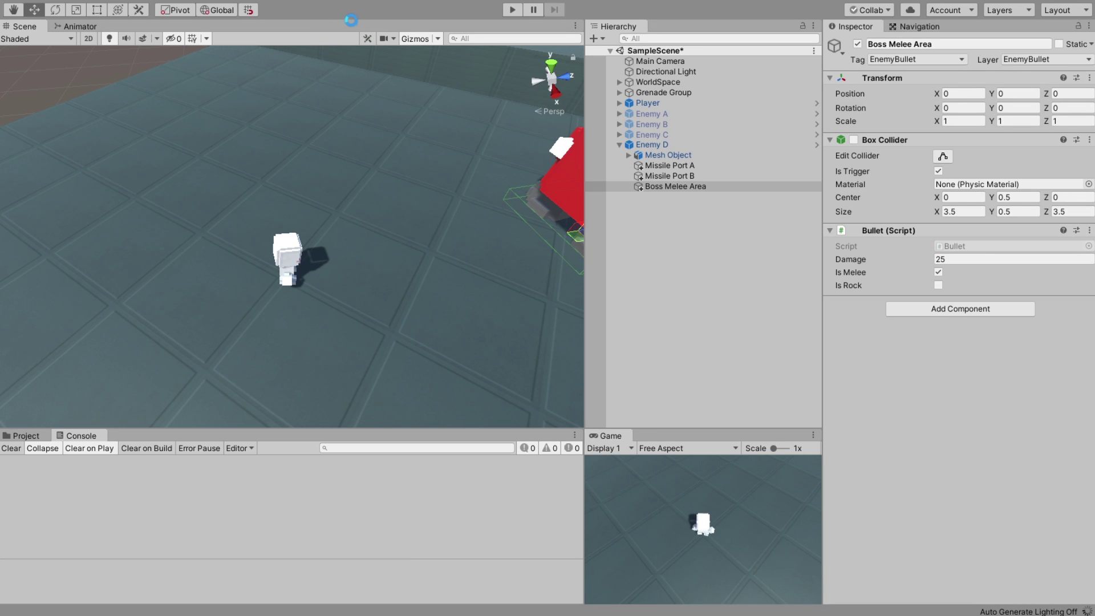
pyautogui.click(511, 12)
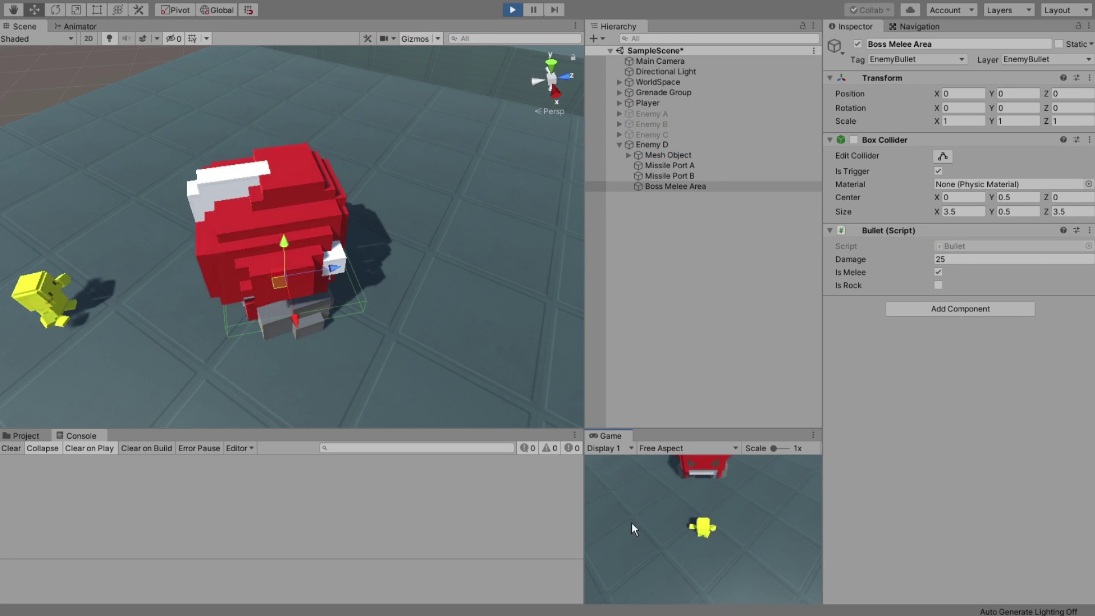
pyautogui.moveTo(235, 364)
pyautogui.mouseDown()
pyautogui.moveTo(454, 291)
pyautogui.moveTo(225, 340)
pyautogui.mouseUp()
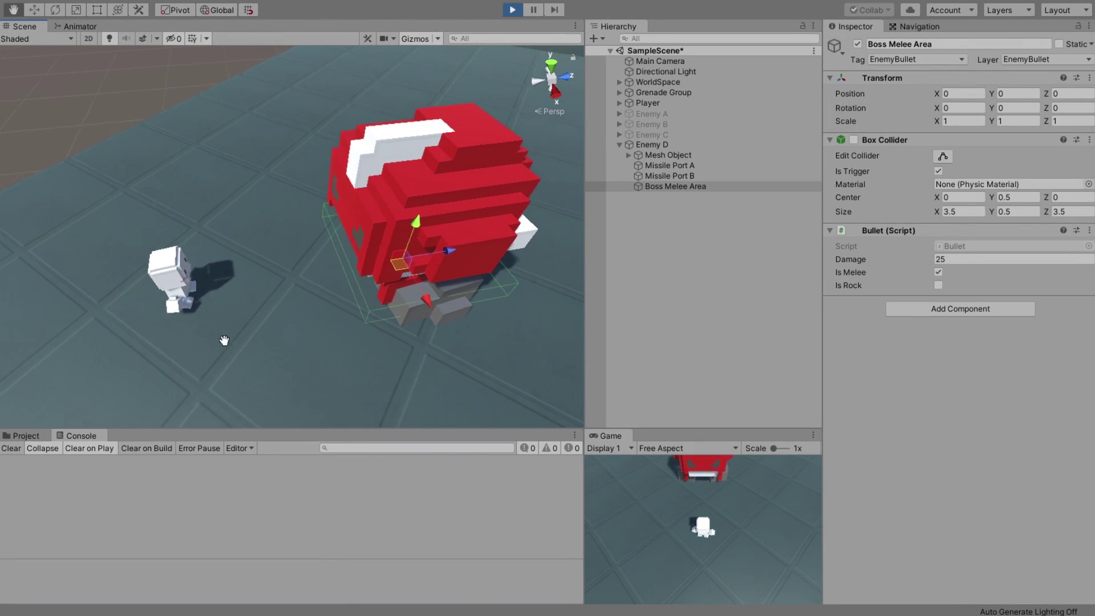
pyautogui.moveTo(224, 341); pyautogui.dragTo(205, 297, button='middle')
# Fire at boss Enemy D and run the player into its melee range to test knockback.
pyautogui.click(757, 518)
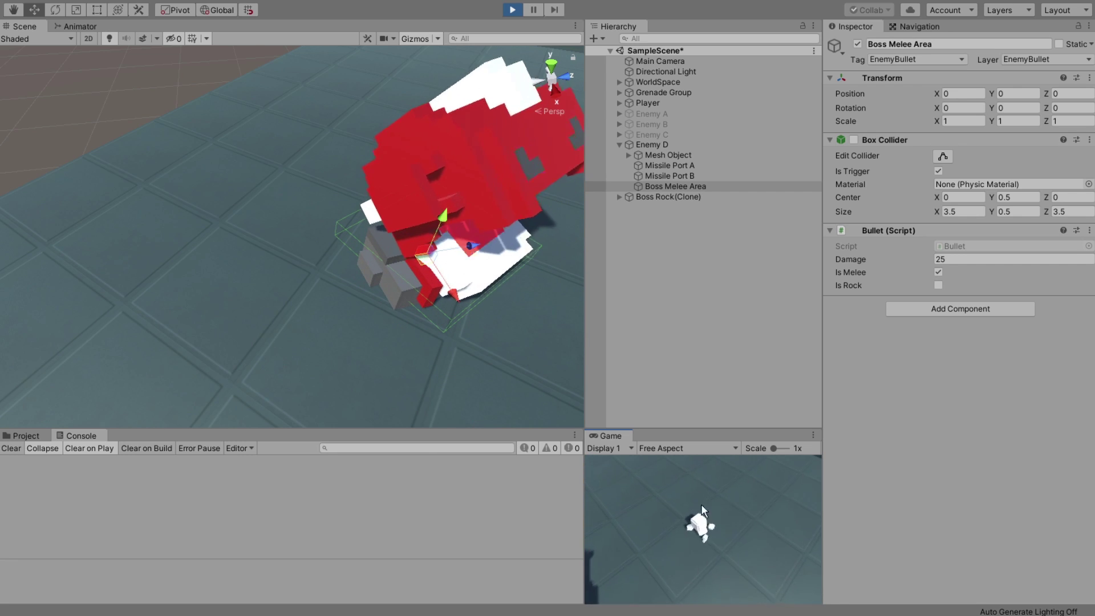
pyautogui.click(26, 435)
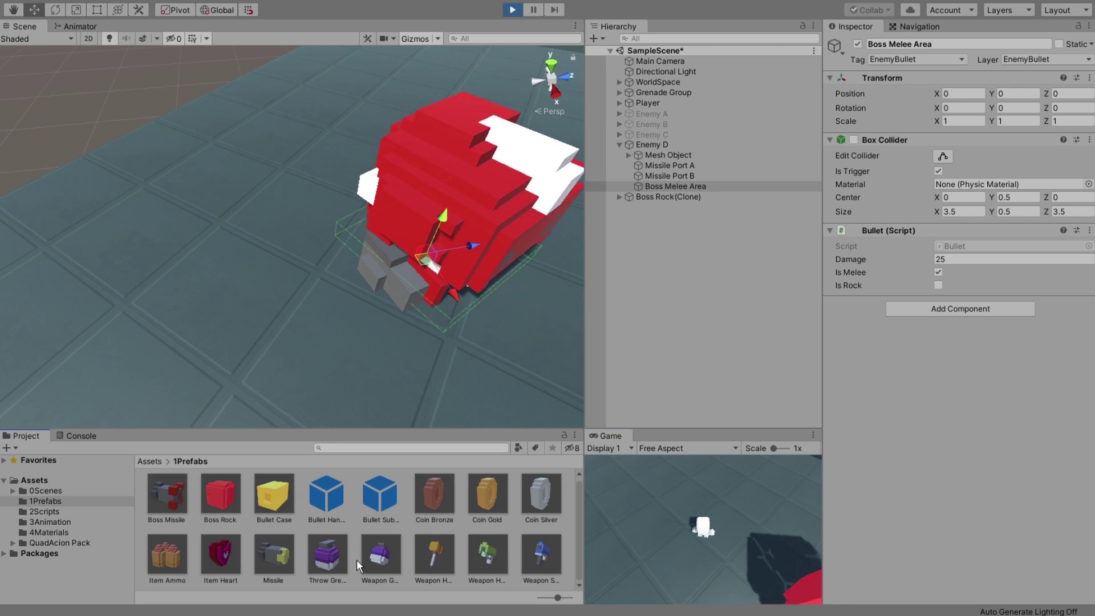
pyautogui.click(696, 227)
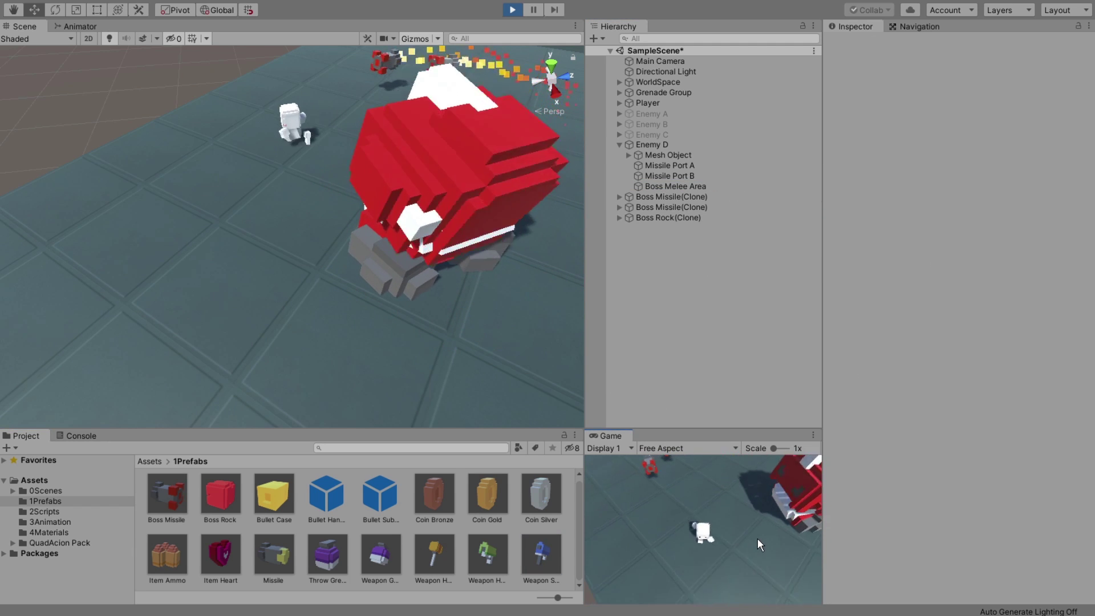
pyautogui.click(747, 471)
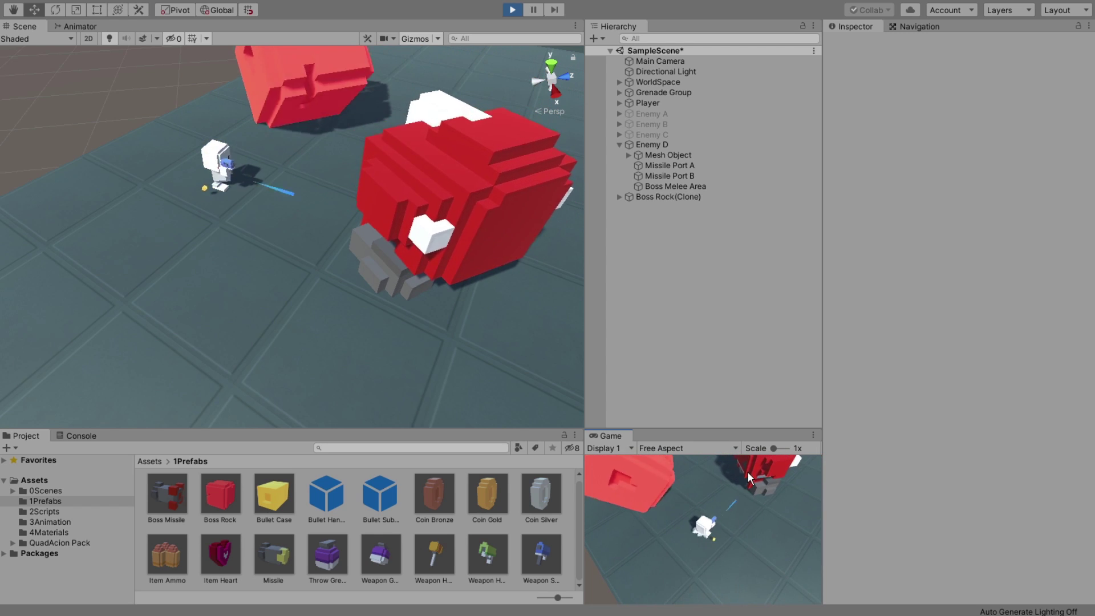
pyautogui.moveTo(748, 471); pyautogui.dragTo(618, 483)
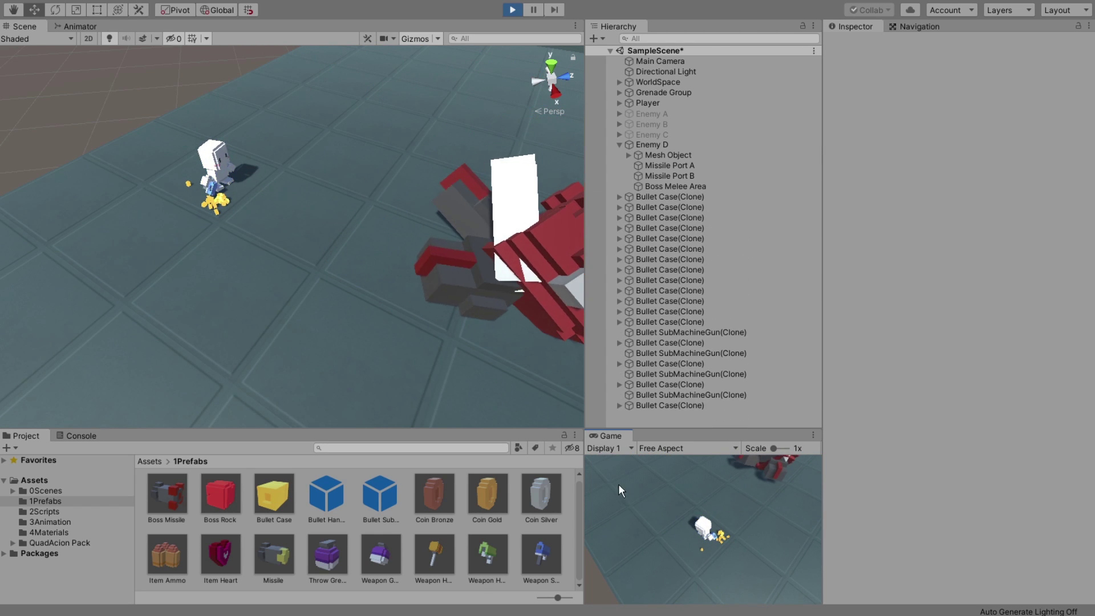
pyautogui.press('w')
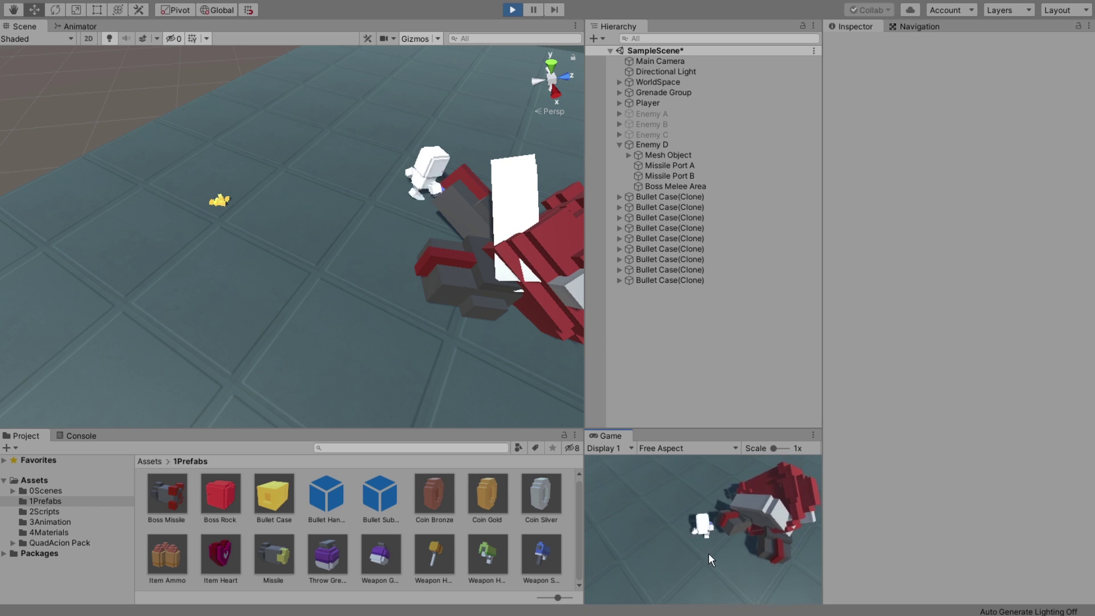
pyautogui.moveTo(342, 257)
pyautogui.mouseDown(button='right')
pyautogui.moveTo(502, 309)
pyautogui.moveTo(407, 313)
pyautogui.moveTo(344, 367)
pyautogui.mouseUp(button='right')
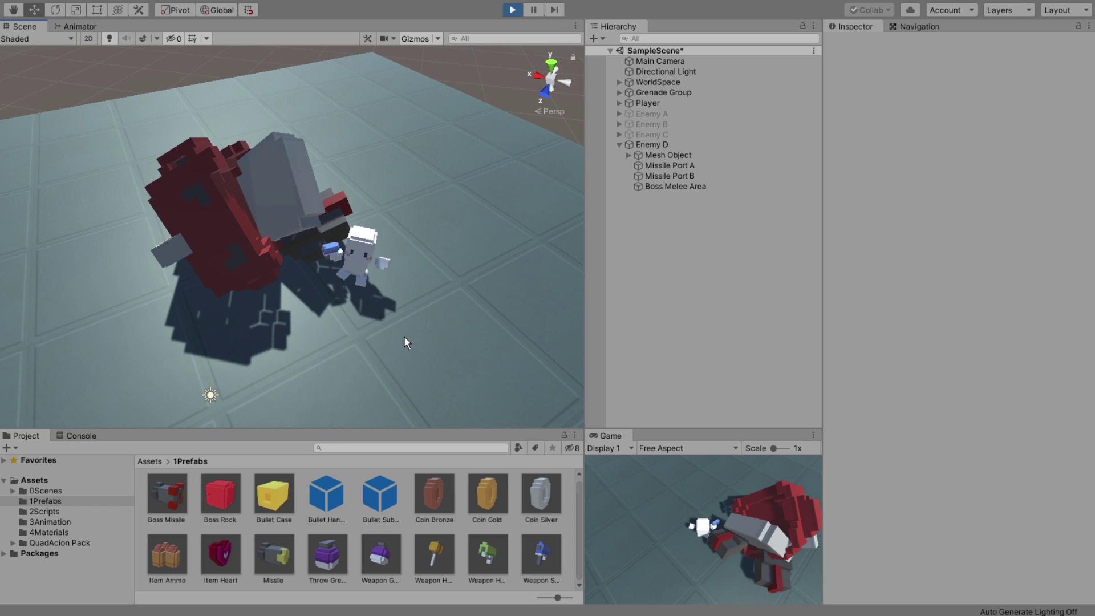